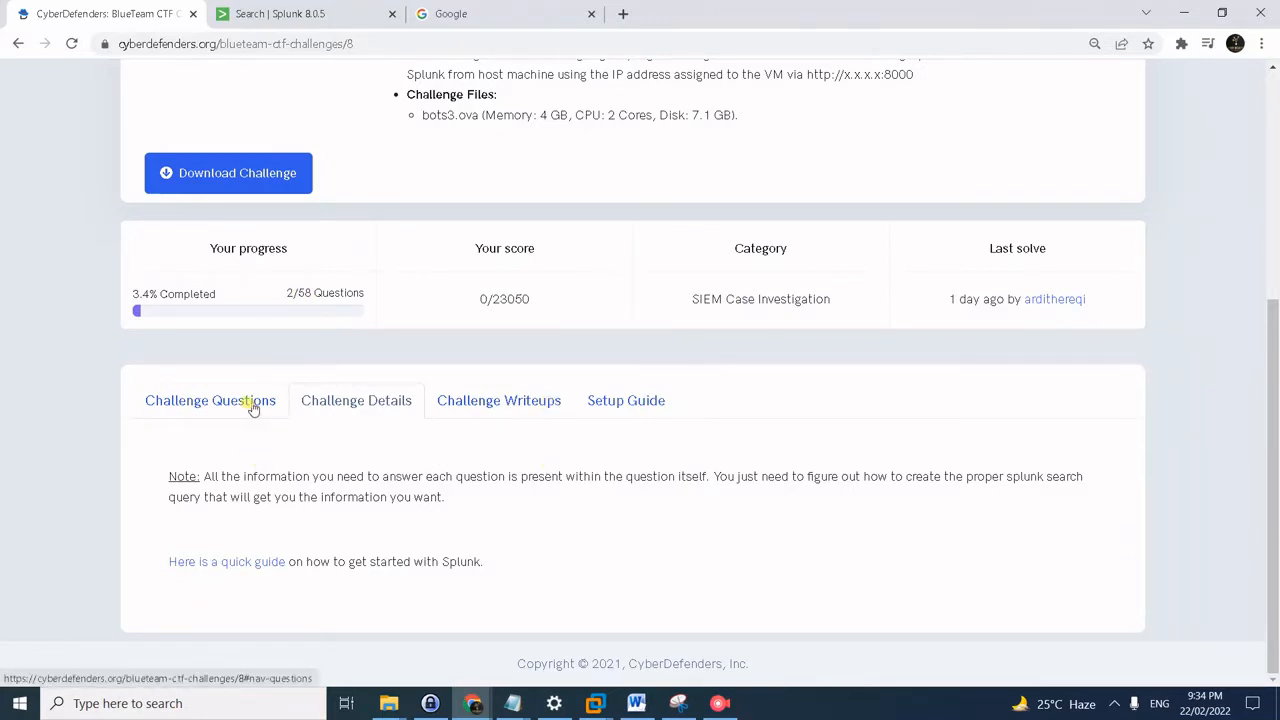
- Review the Boss Of The SOC v3 setup instructions and open the challenge questions
scroll(253, 407, "up", 3)
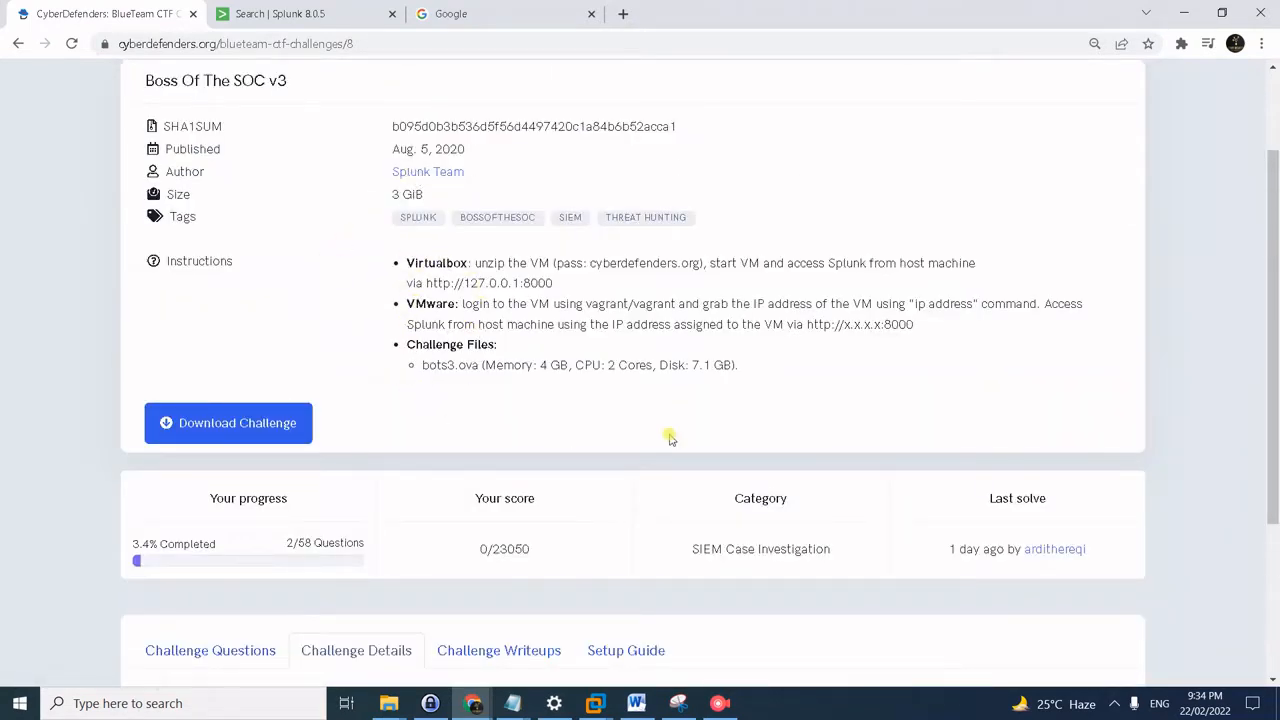
scroll(807, 370, "up", 1)
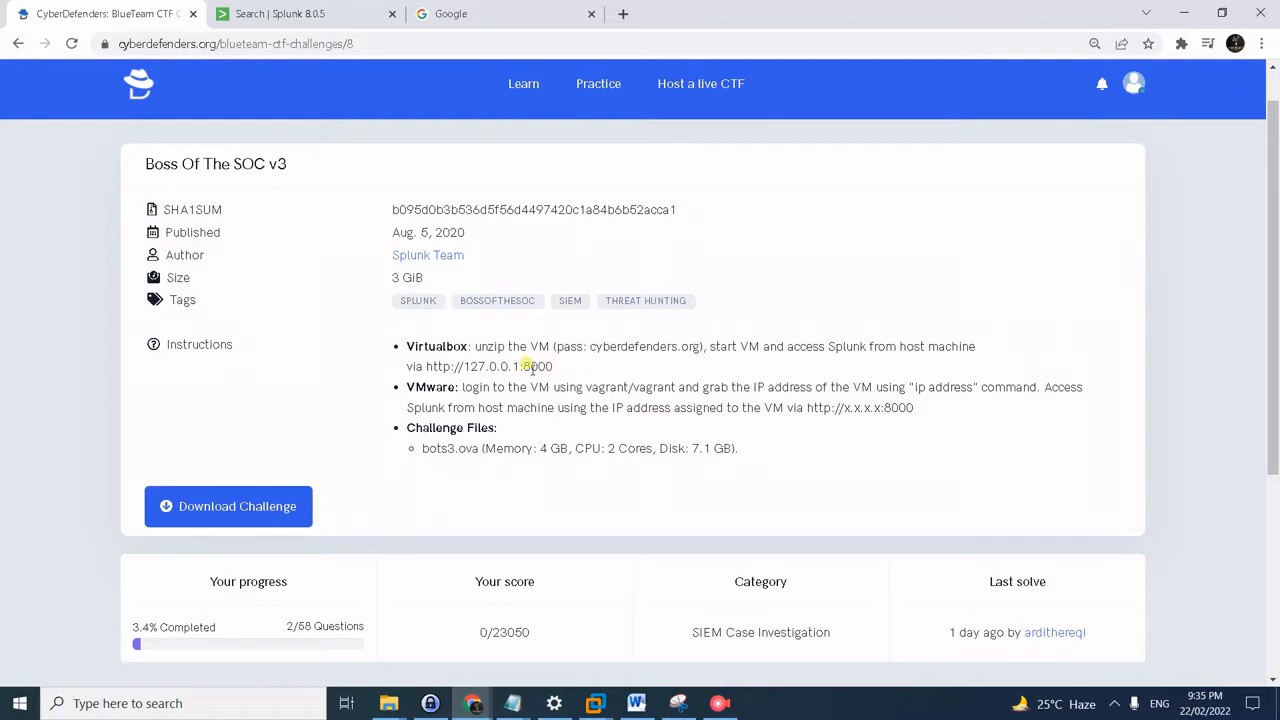
scroll(548, 410, "down", 2)
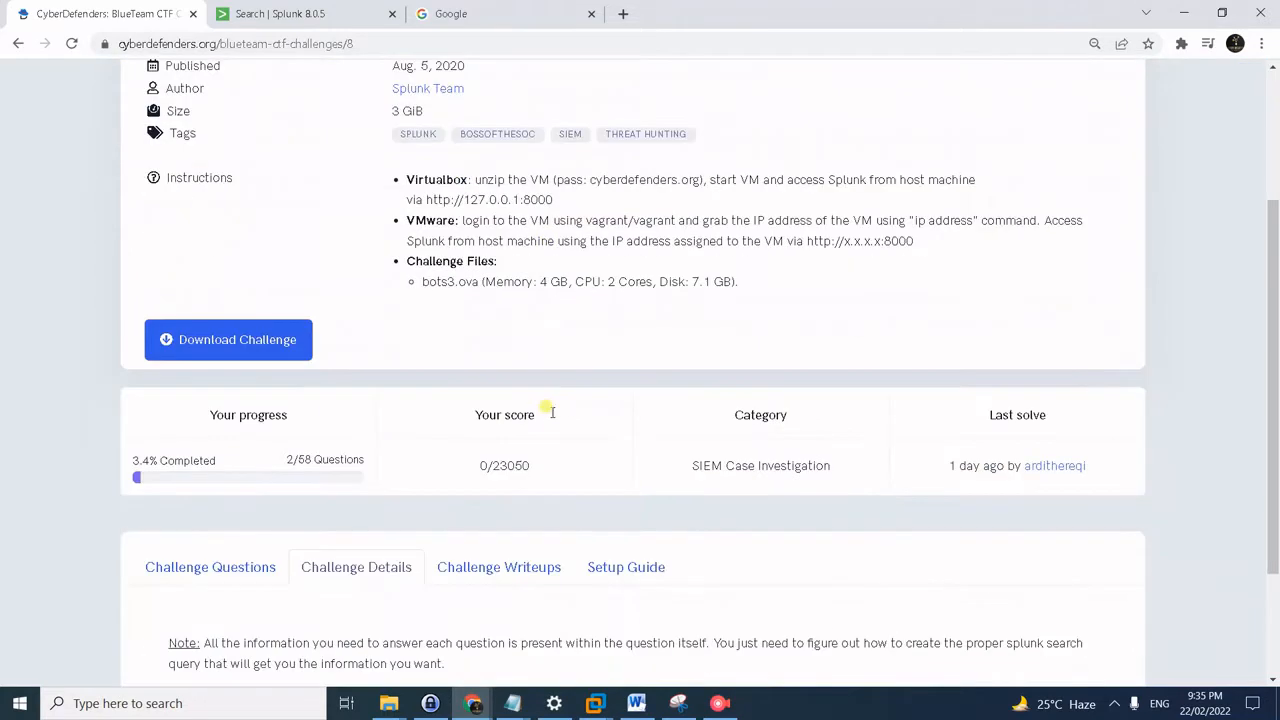
scroll(548, 412, "down", 2)
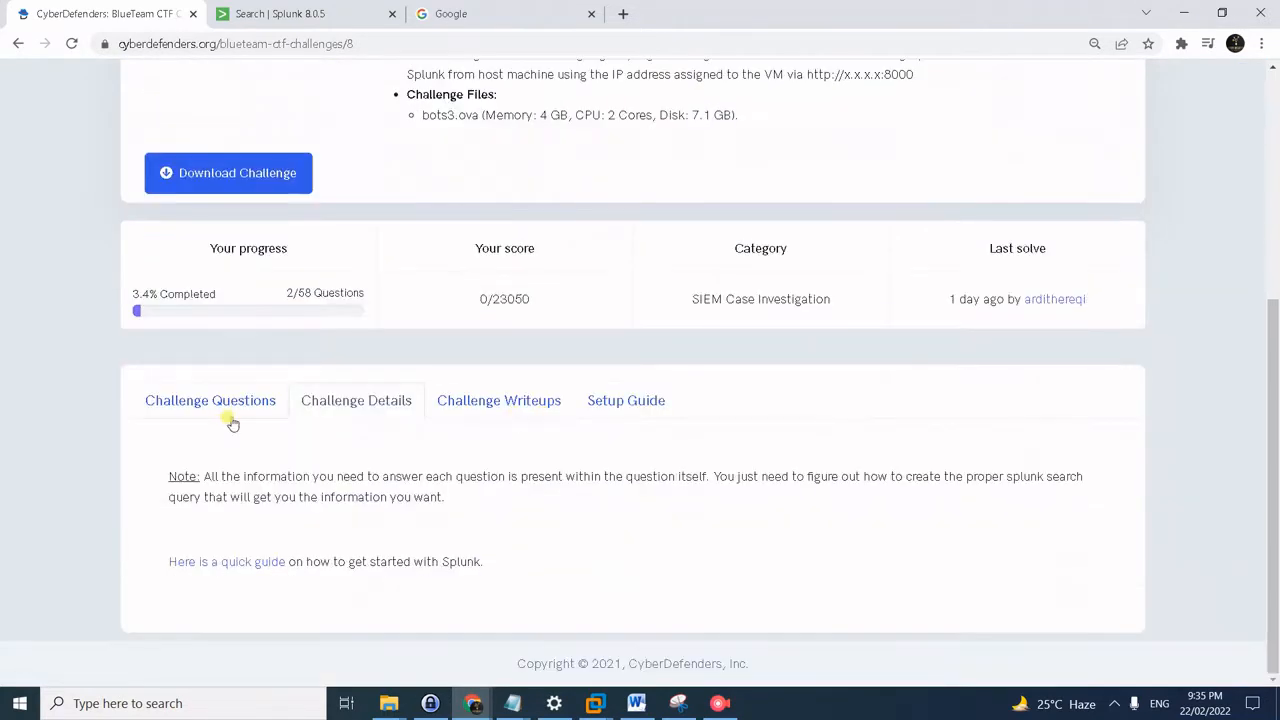
left_click(270, 408)
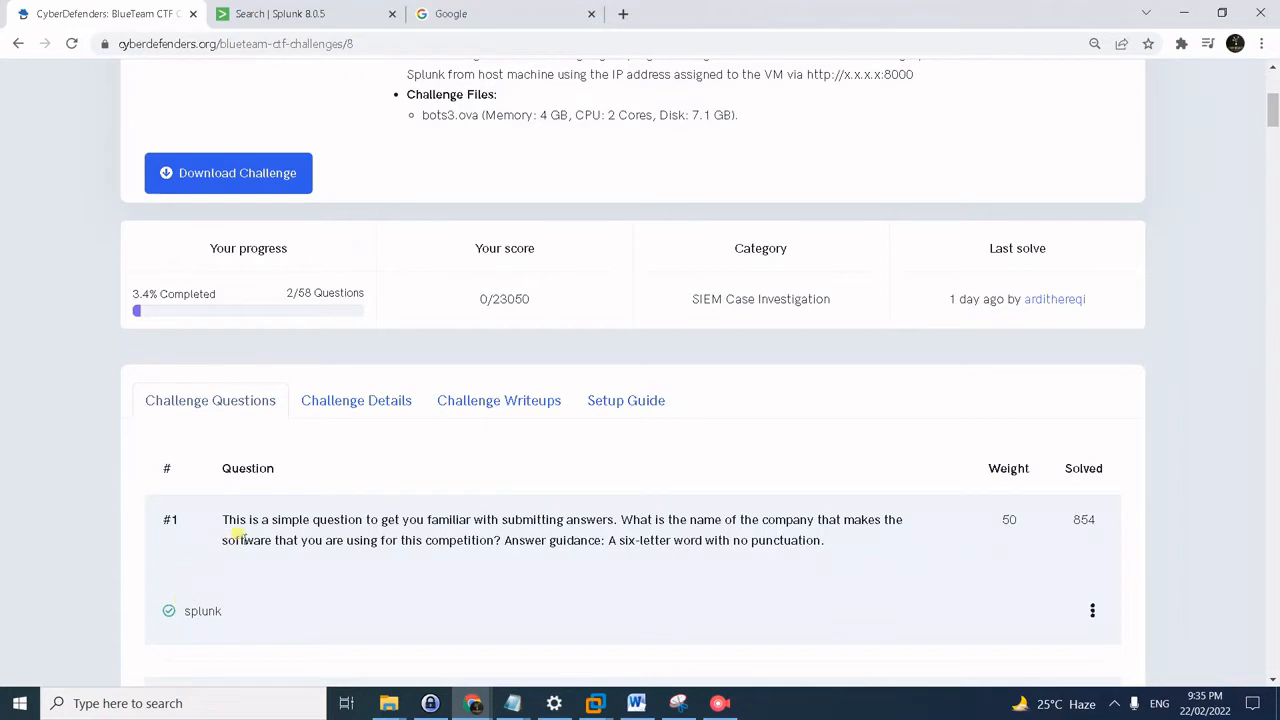
- Highlight the example answer format in question #2 and go to the Splunk search for index=botsv3 sourcetype="aws:cloudtrail"
scroll(347, 521, "down", 2)
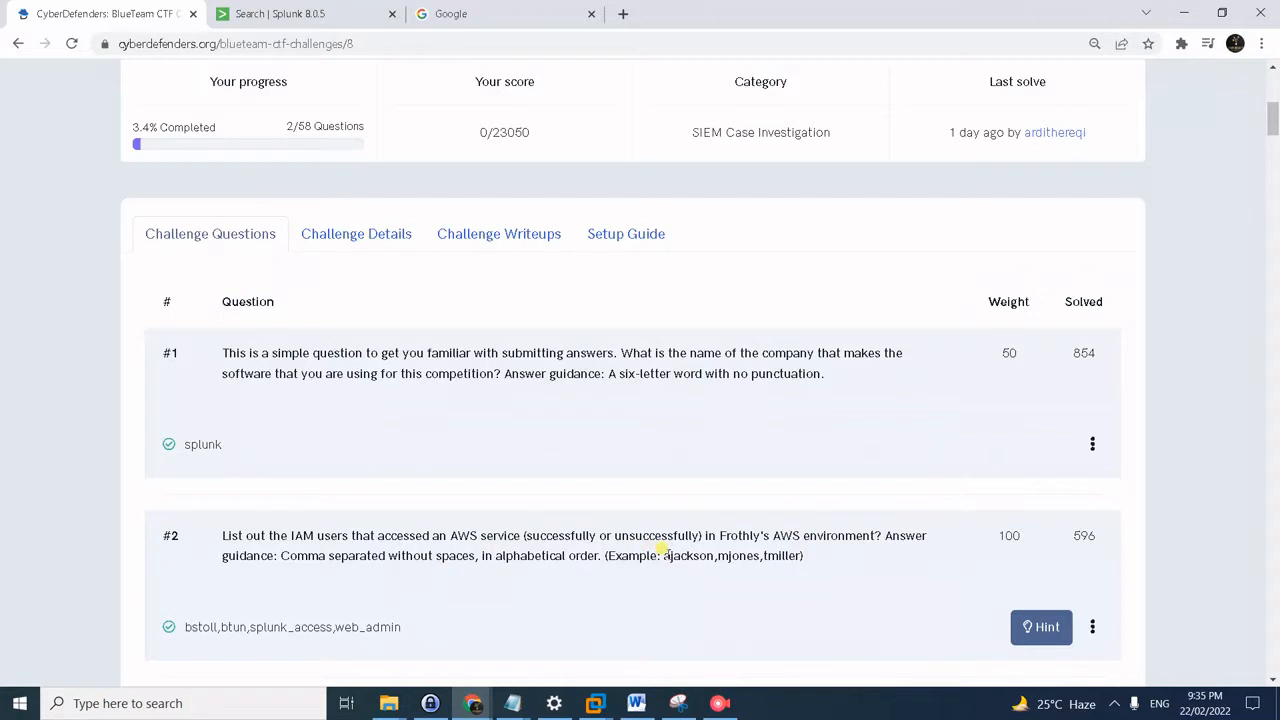
left_click_drag(663, 551, 813, 560)
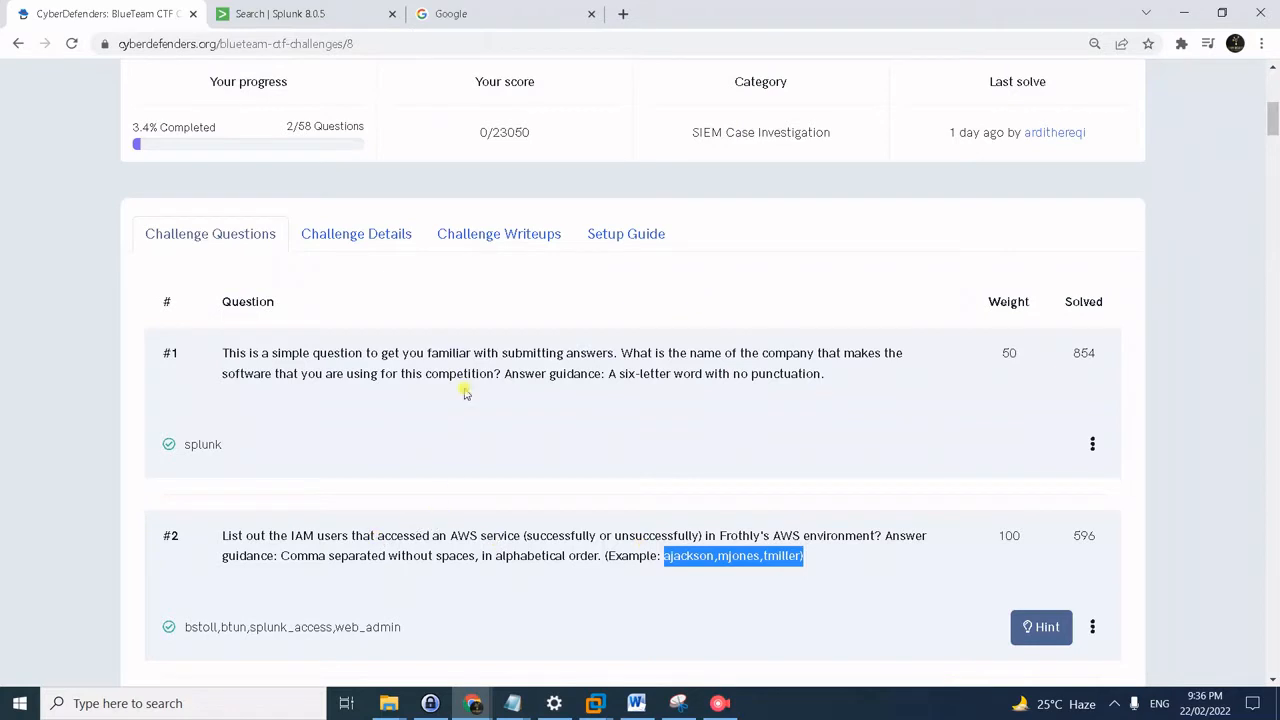
left_click(343, 20)
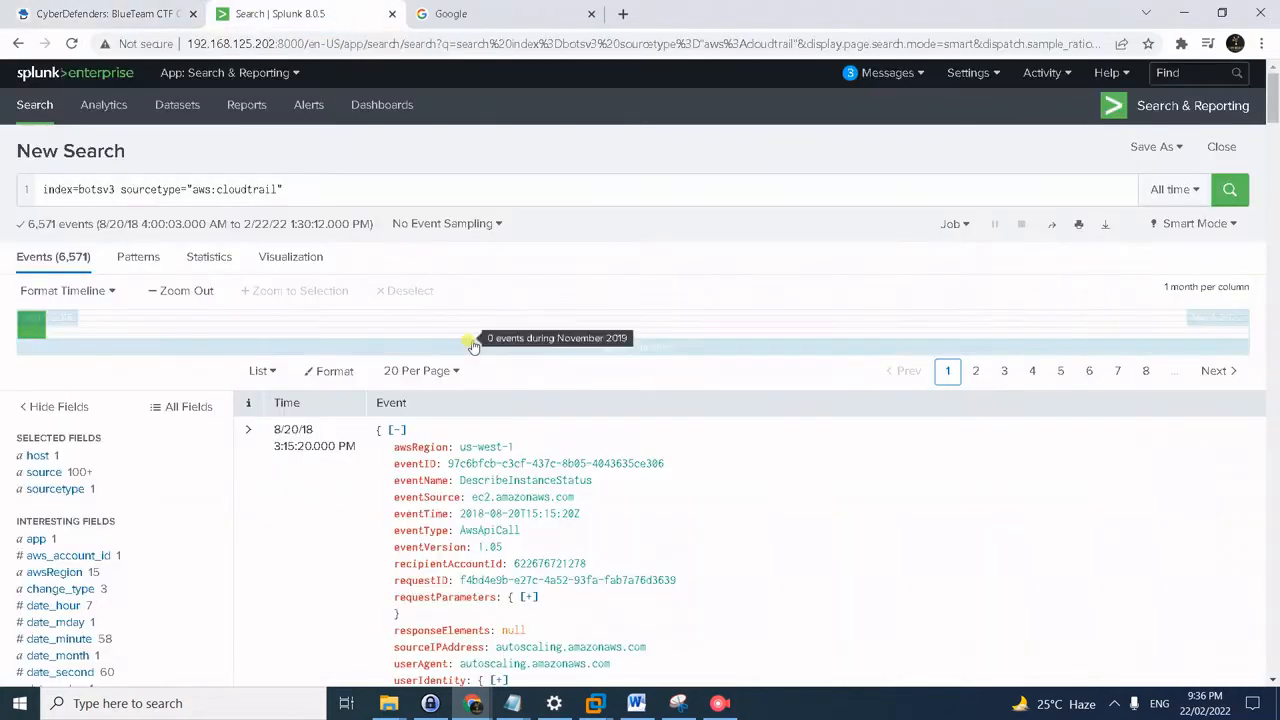
left_click(415, 192)
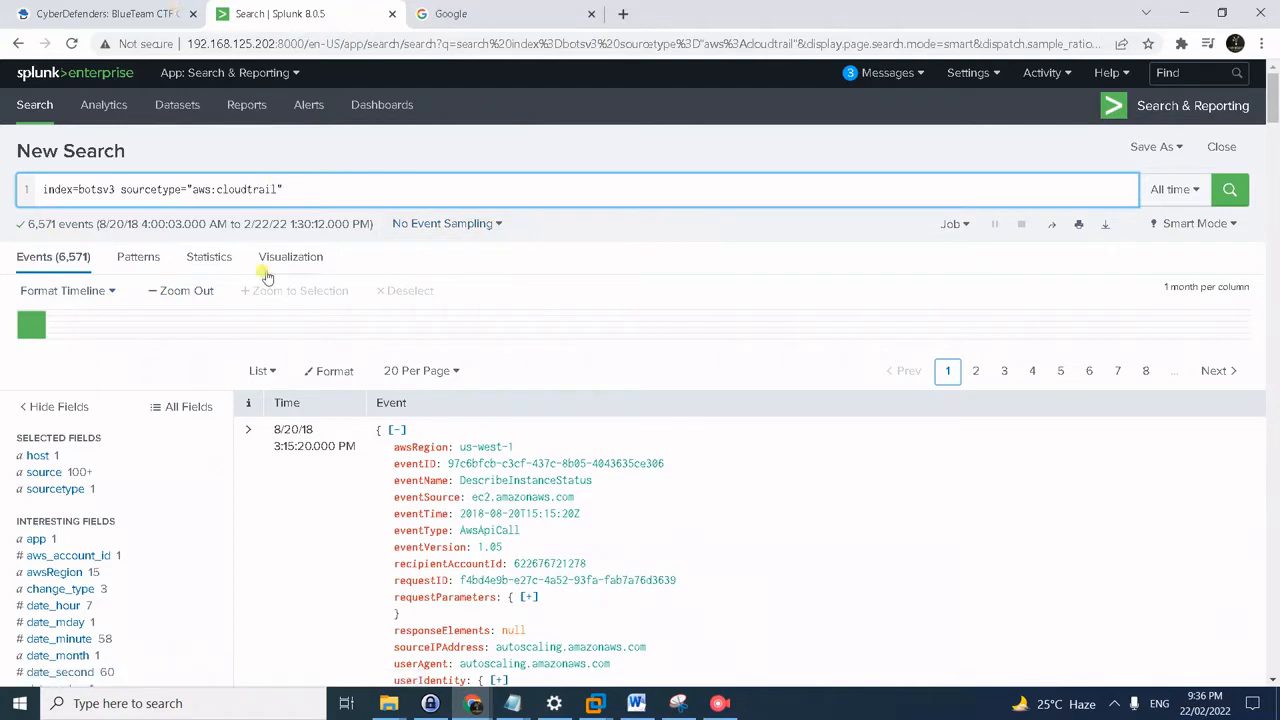
- Show the value breakdown of the user field for the aws:cloudtrail events
scroll(216, 392, "down", 2)
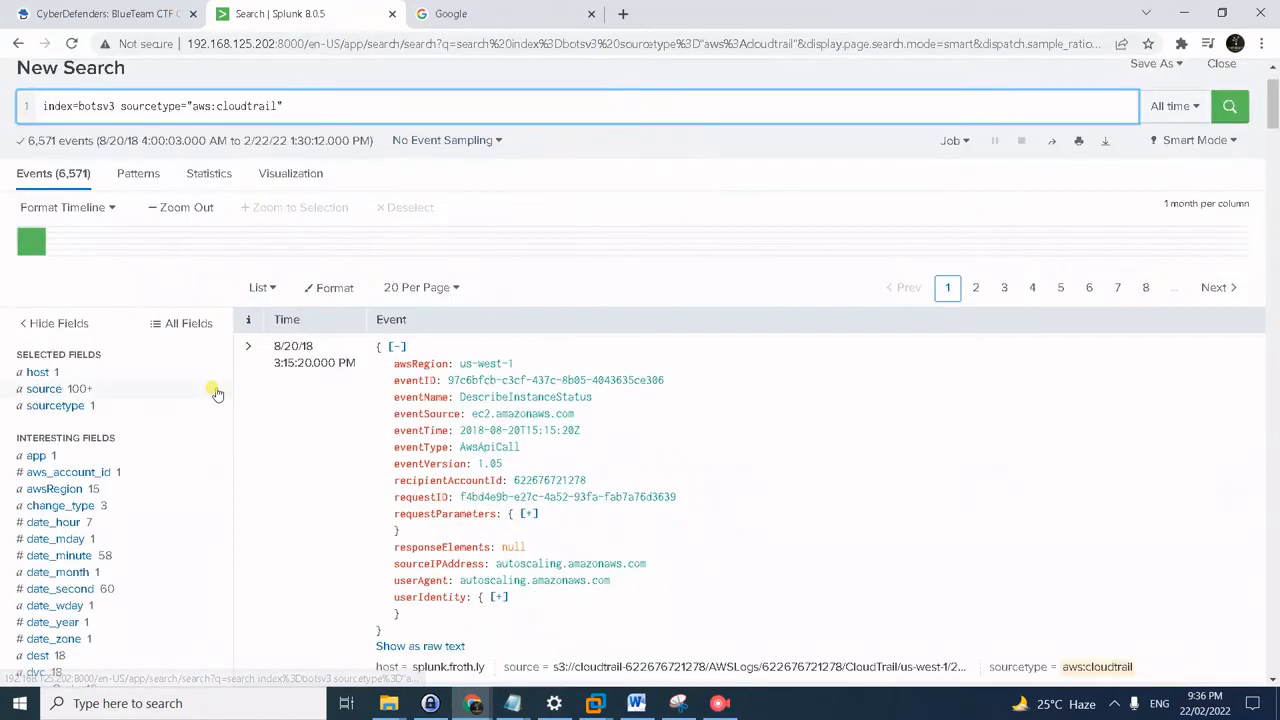
scroll(271, 314, "up", 2)
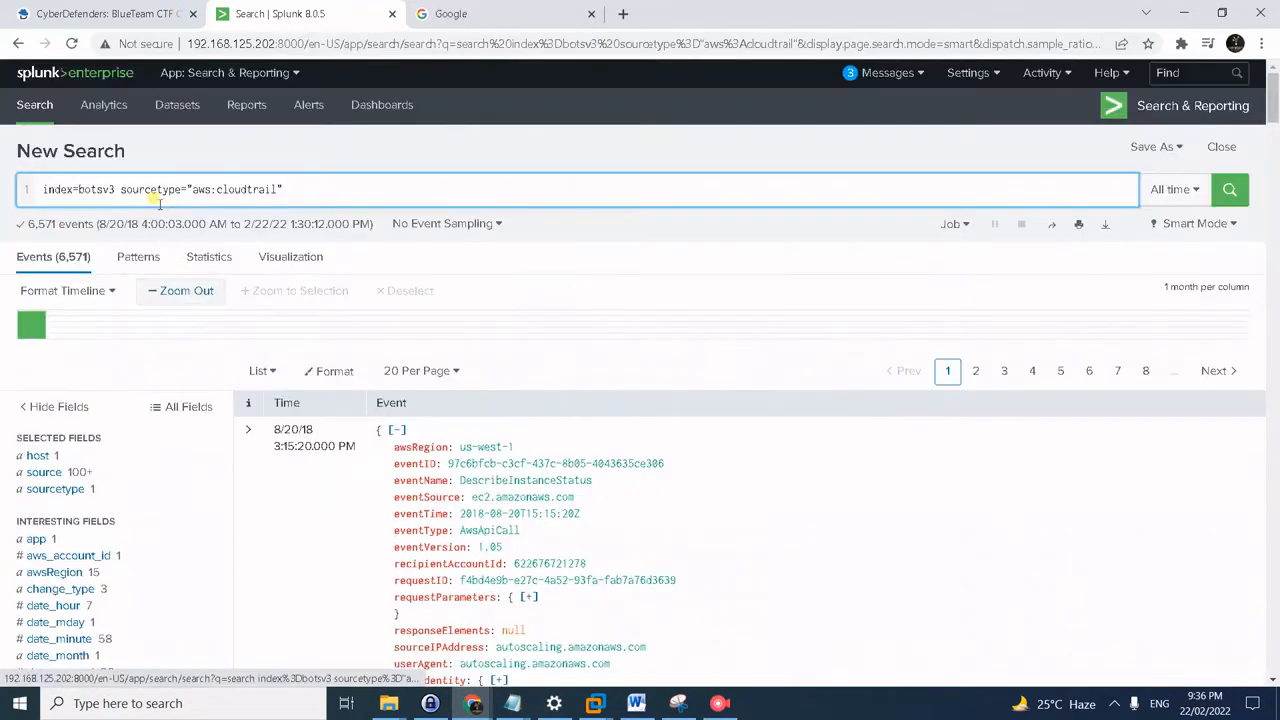
scroll(157, 414, "down", 12)
scroll(157, 414, "down", 5)
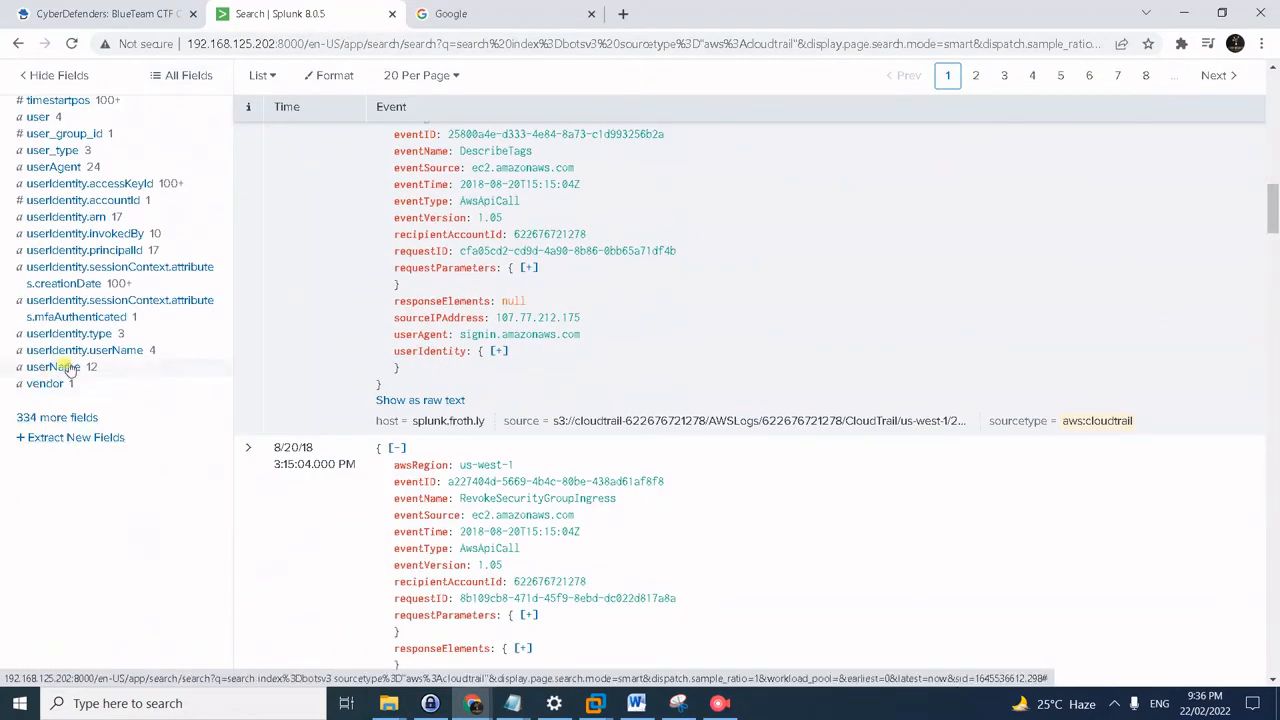
scroll(70, 316, "up", 1)
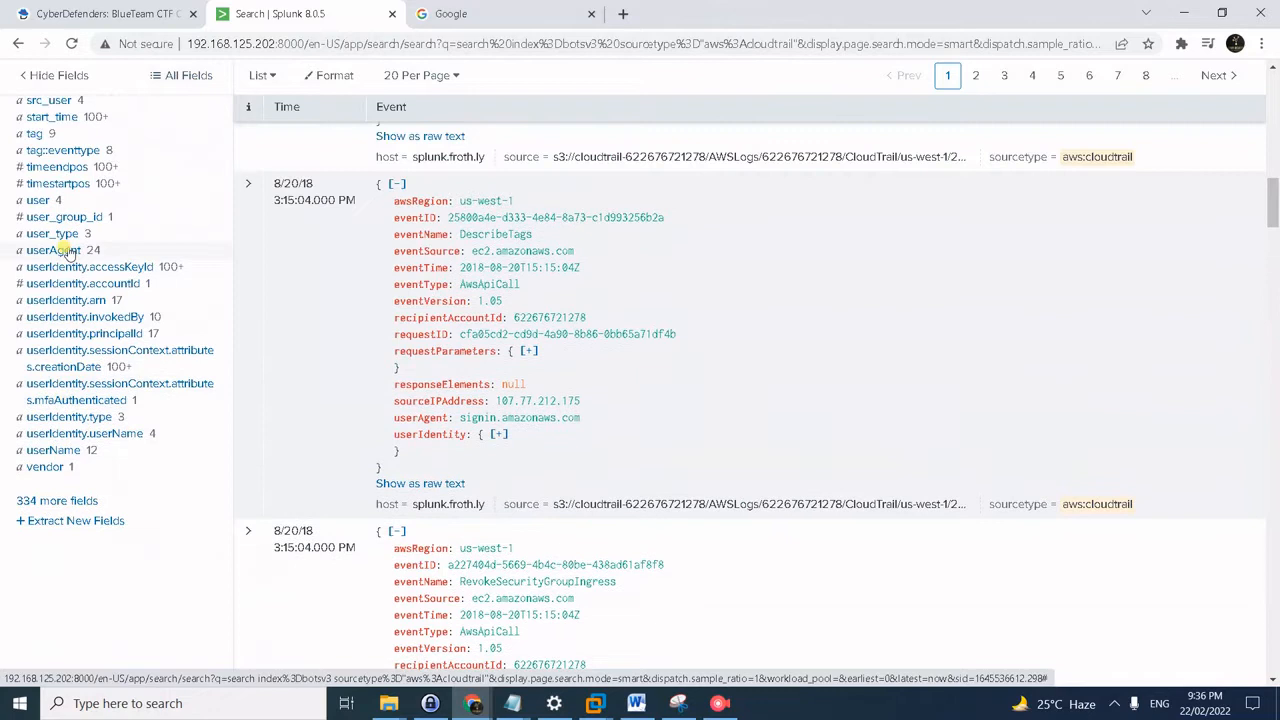
left_click(40, 201)
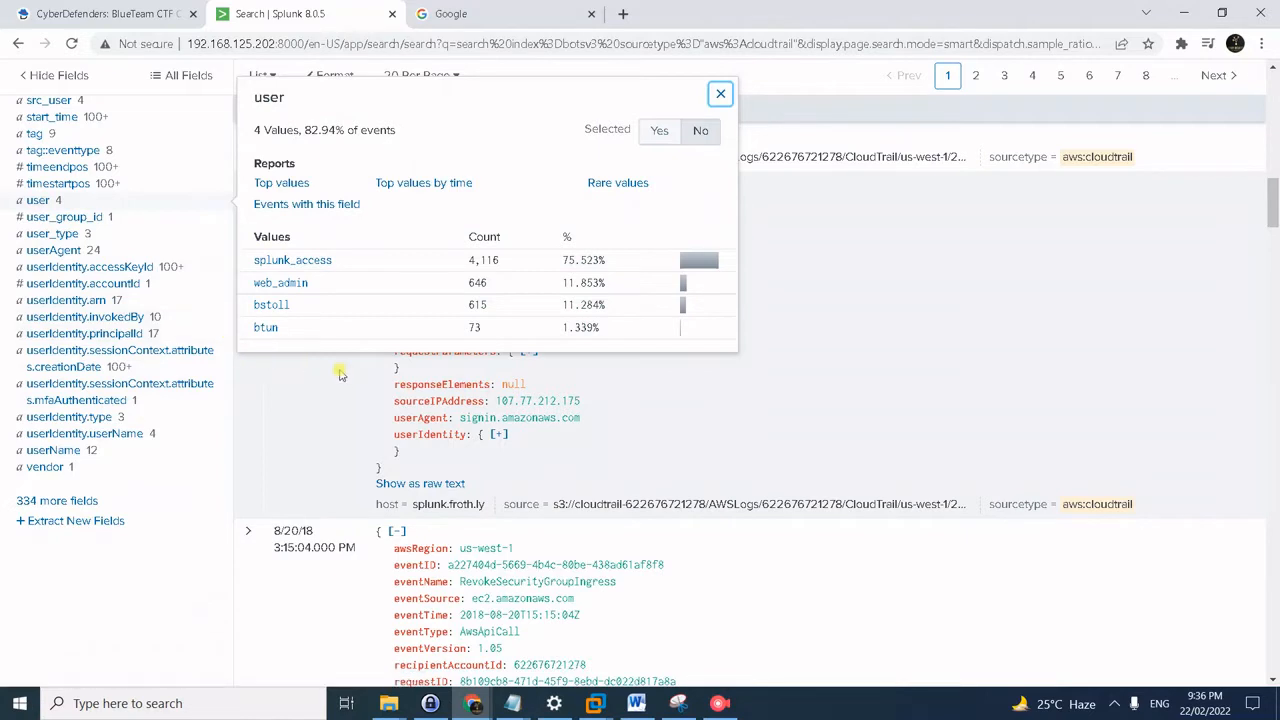
- Bring up the untitled note in Notepad and return to the CyberDefenders challenge questions in the browser
mouse_move(512, 703)
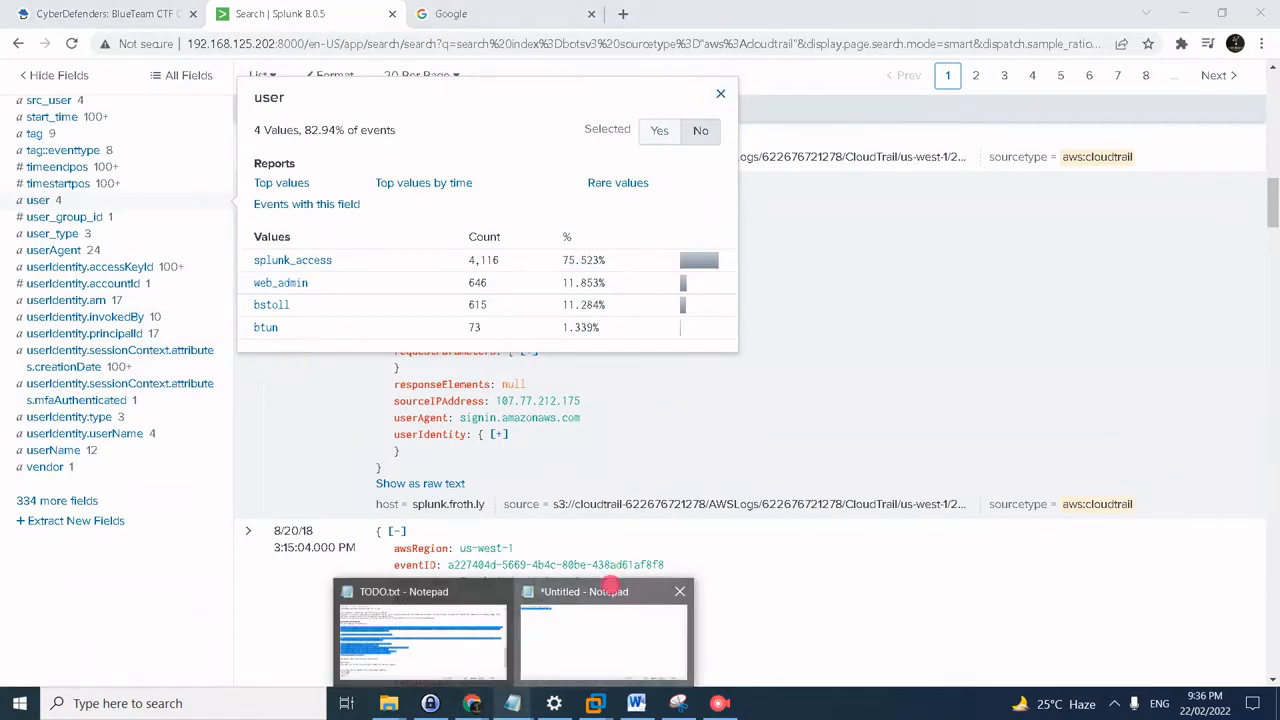
left_click(612, 586)
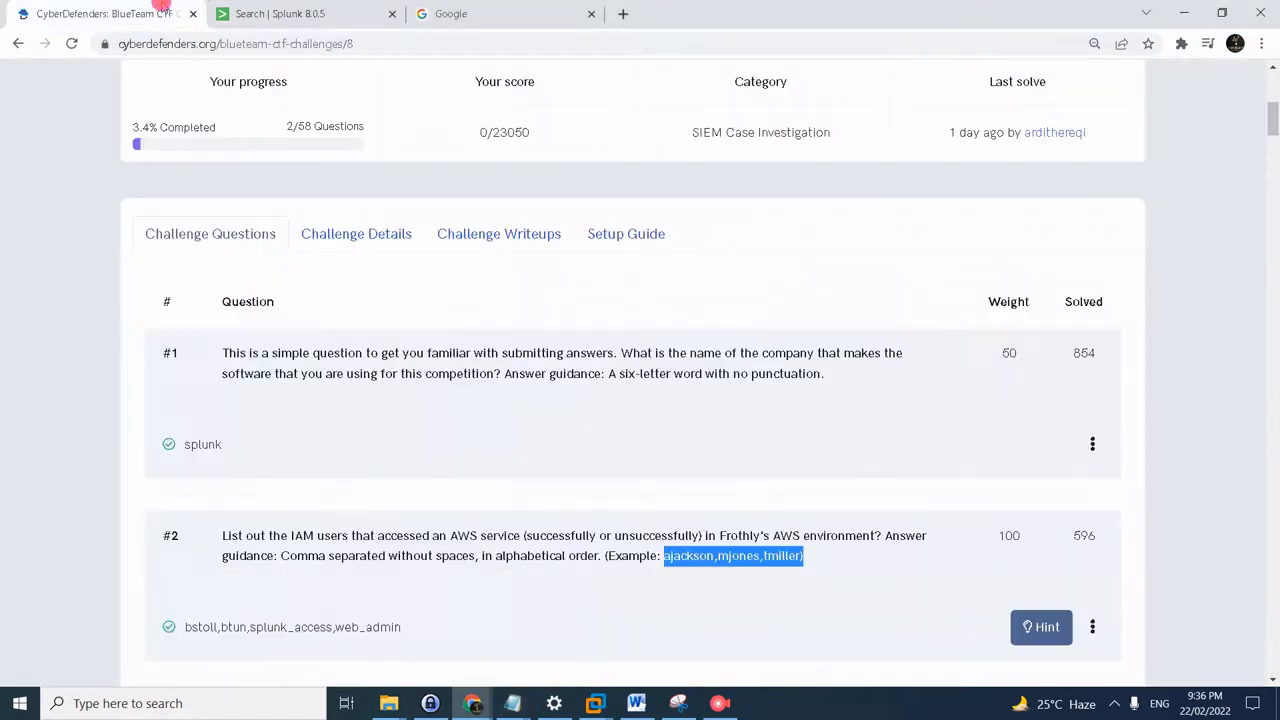
left_click(165, 10)
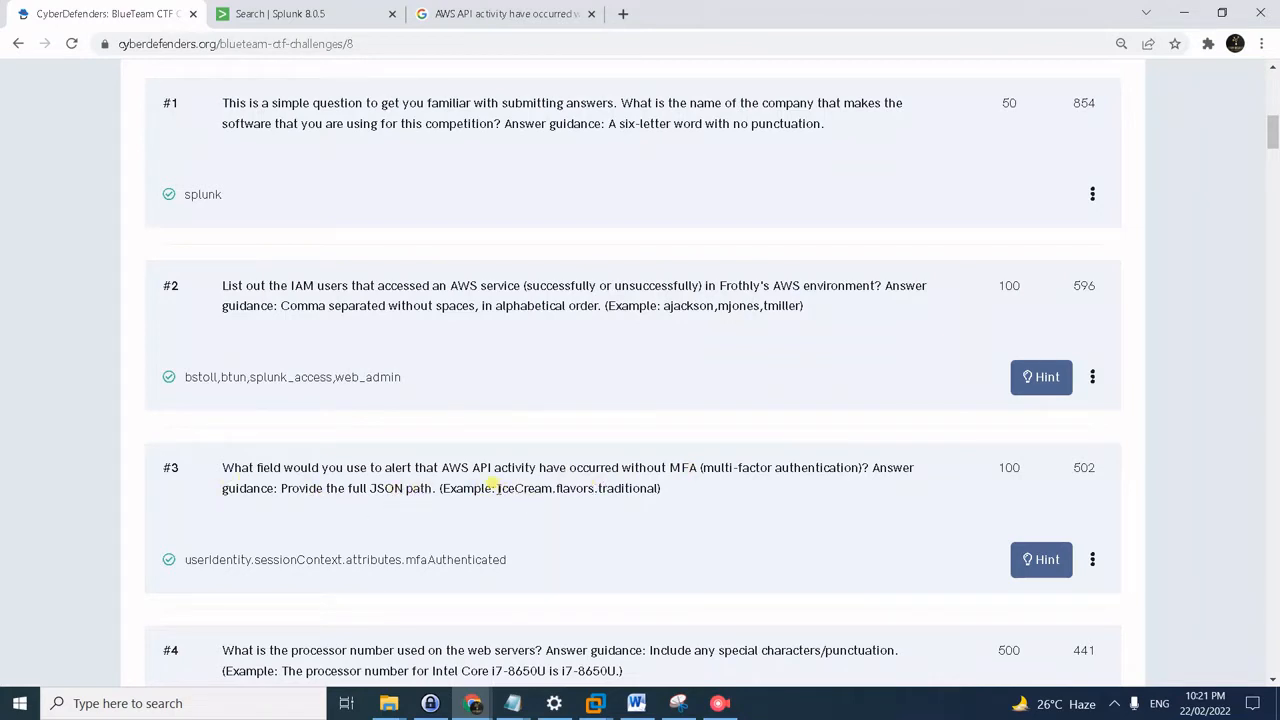
- Highlight "AWS API activity have occurred without MFA" in question #3 and open the asecure.cloud alarm page from that phrase's Google results
left_click_drag(498, 488, 689, 490)
left_click(694, 490)
left_click_drag(441, 465, 698, 466)
left_click(475, 10)
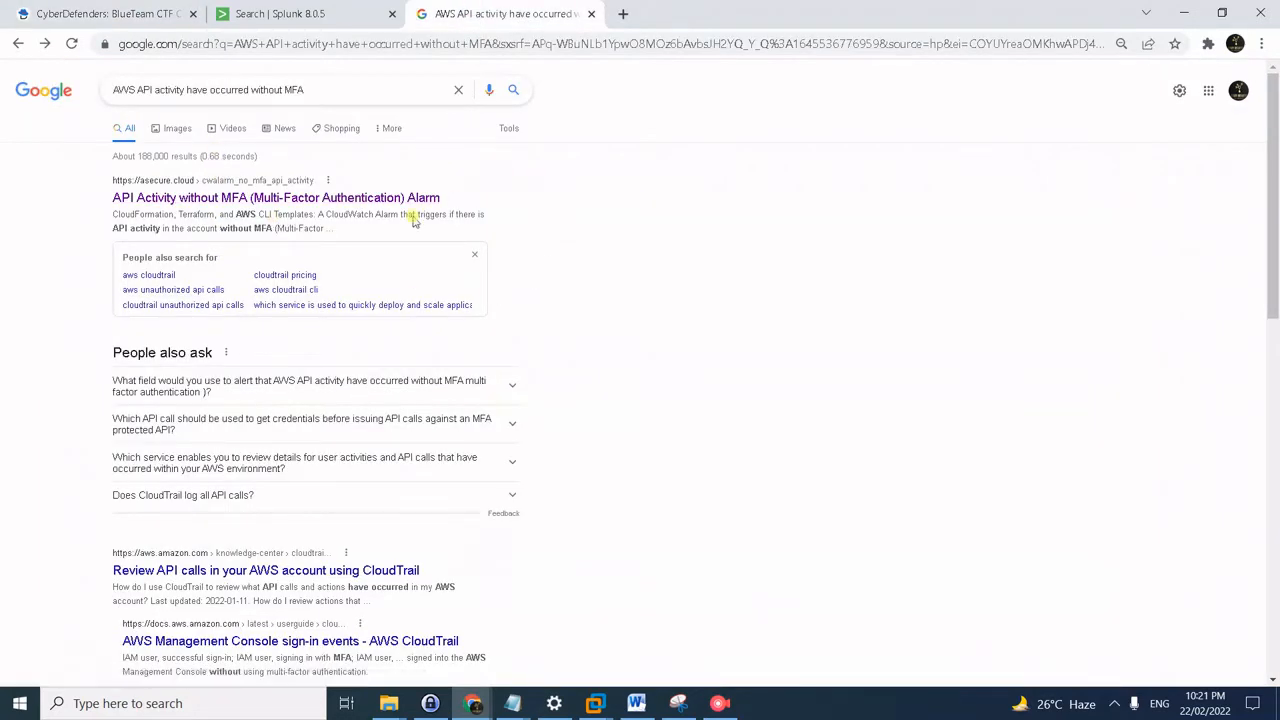
left_click(262, 199)
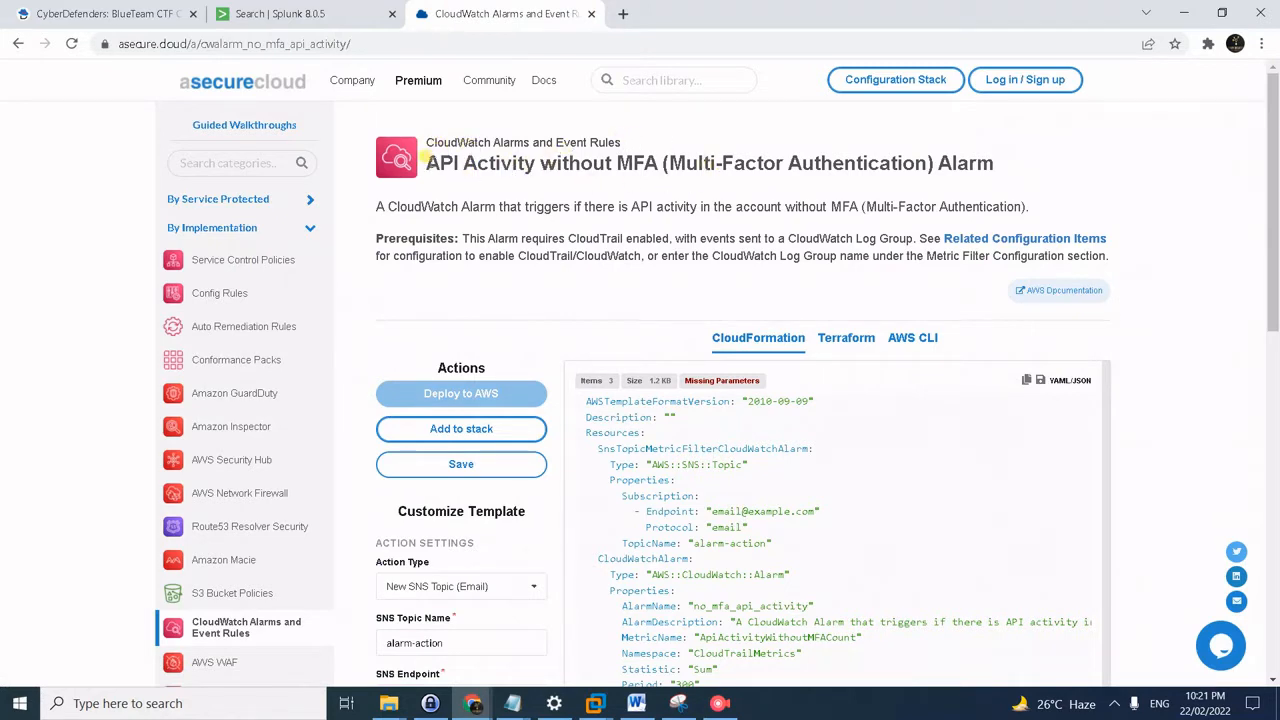
left_click_drag(425, 160, 1052, 167)
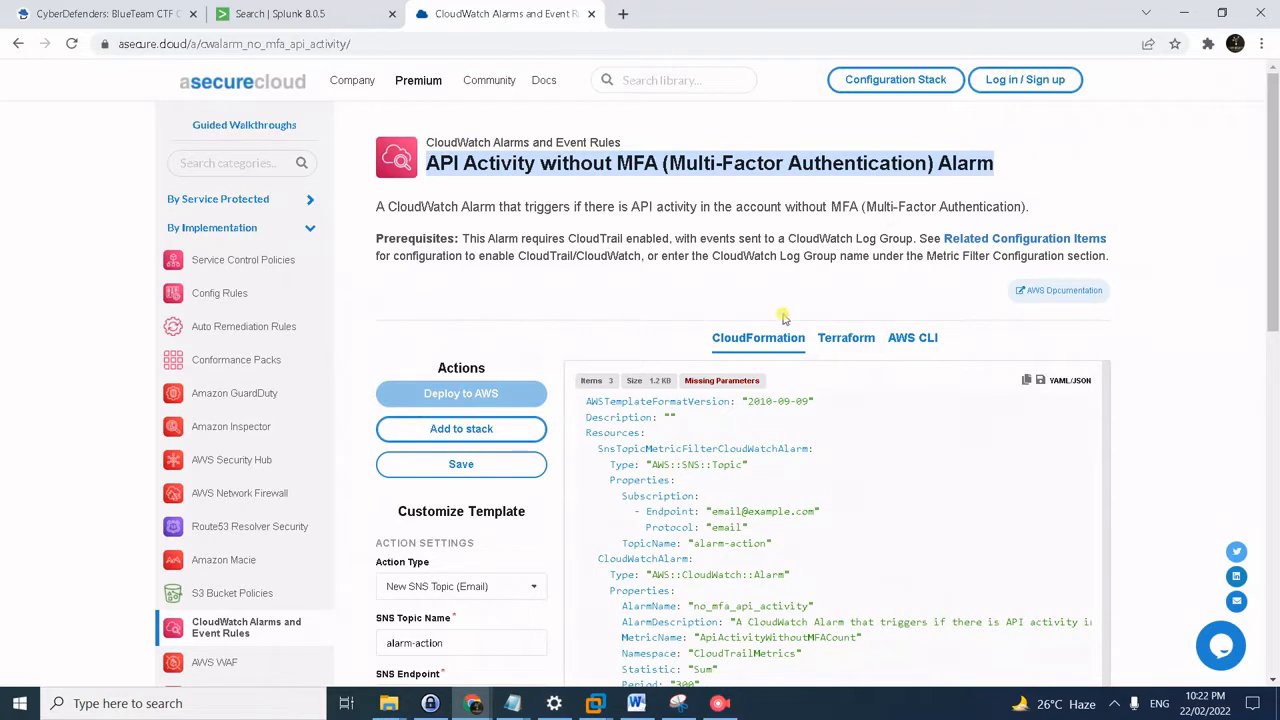
left_click(698, 197)
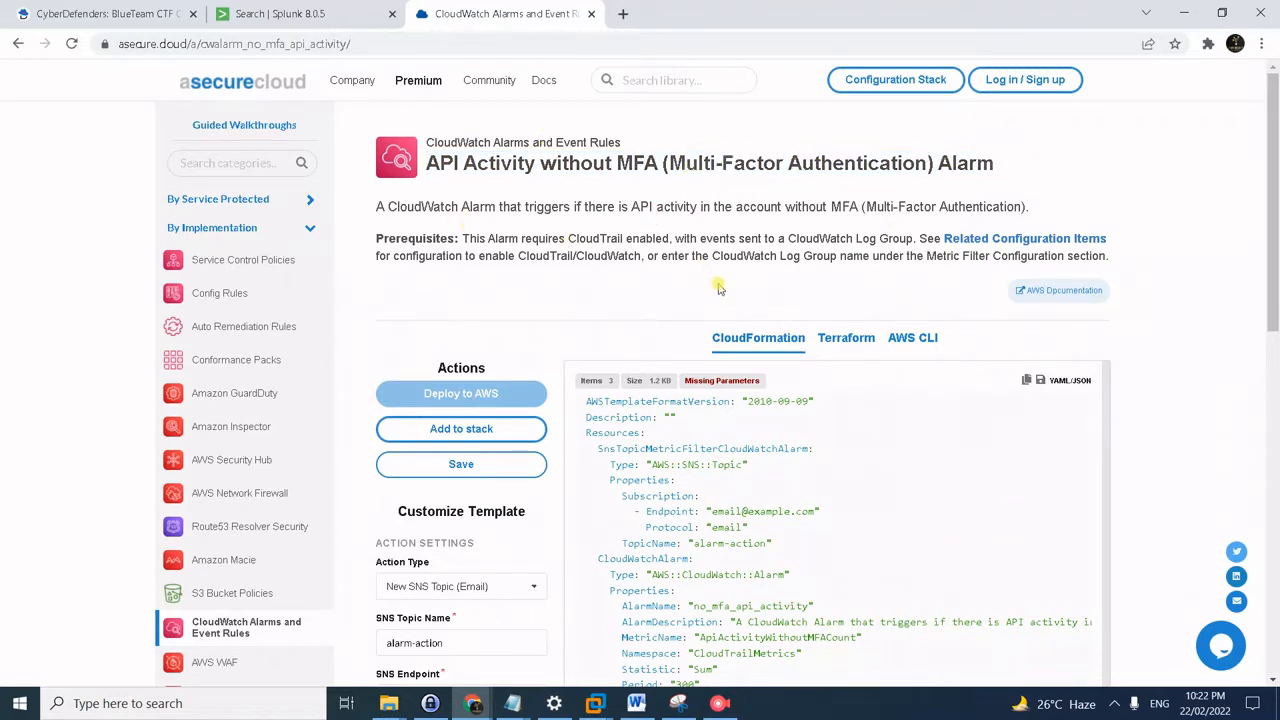
- Highlight userIdentity.sessionContext.attributes.mfaAuthenticated in the FilterPattern of the CloudFormation template
scroll(1192, 450, "down", 1)
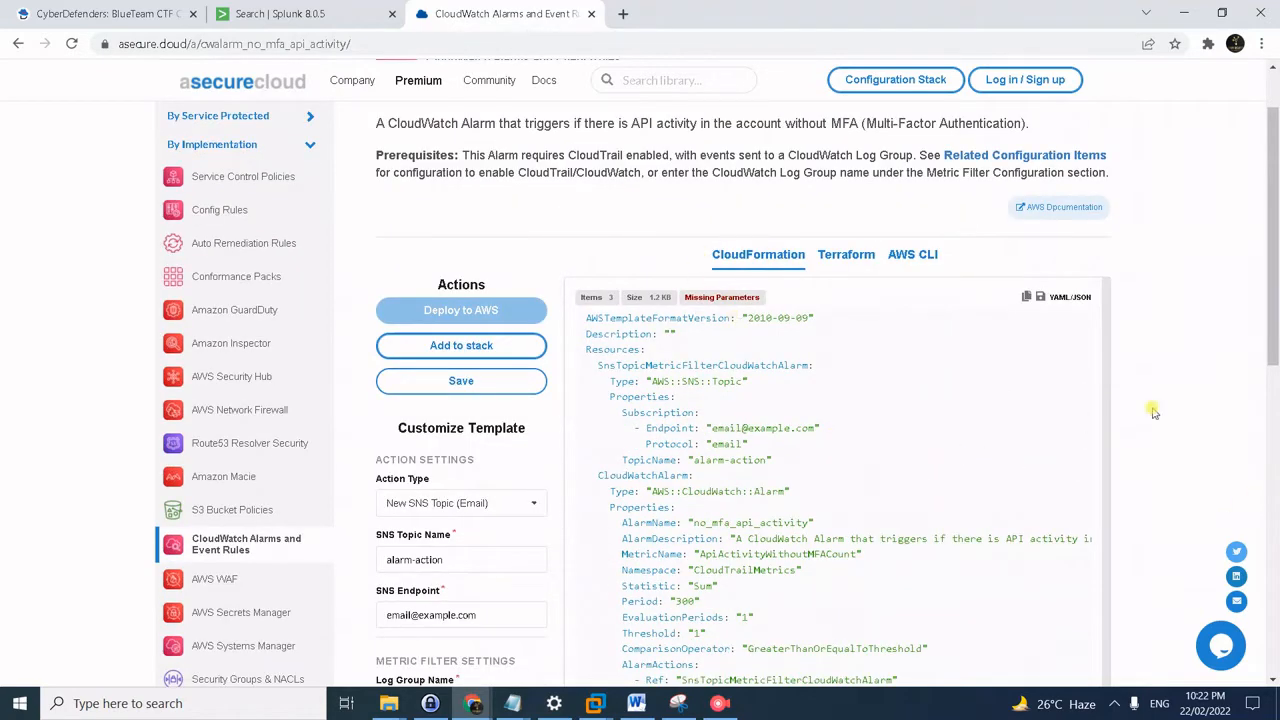
scroll(1207, 508, "down", 2)
scroll(1182, 476, "down", 2)
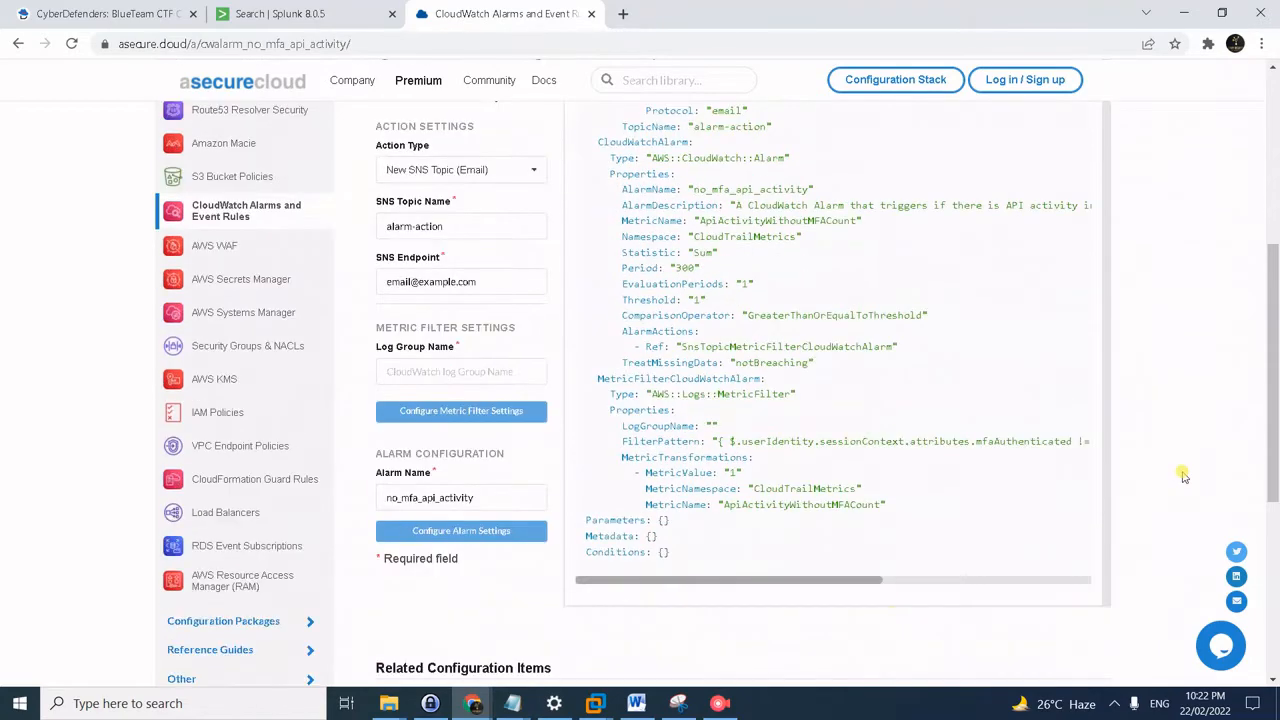
scroll(915, 365, "up", 4)
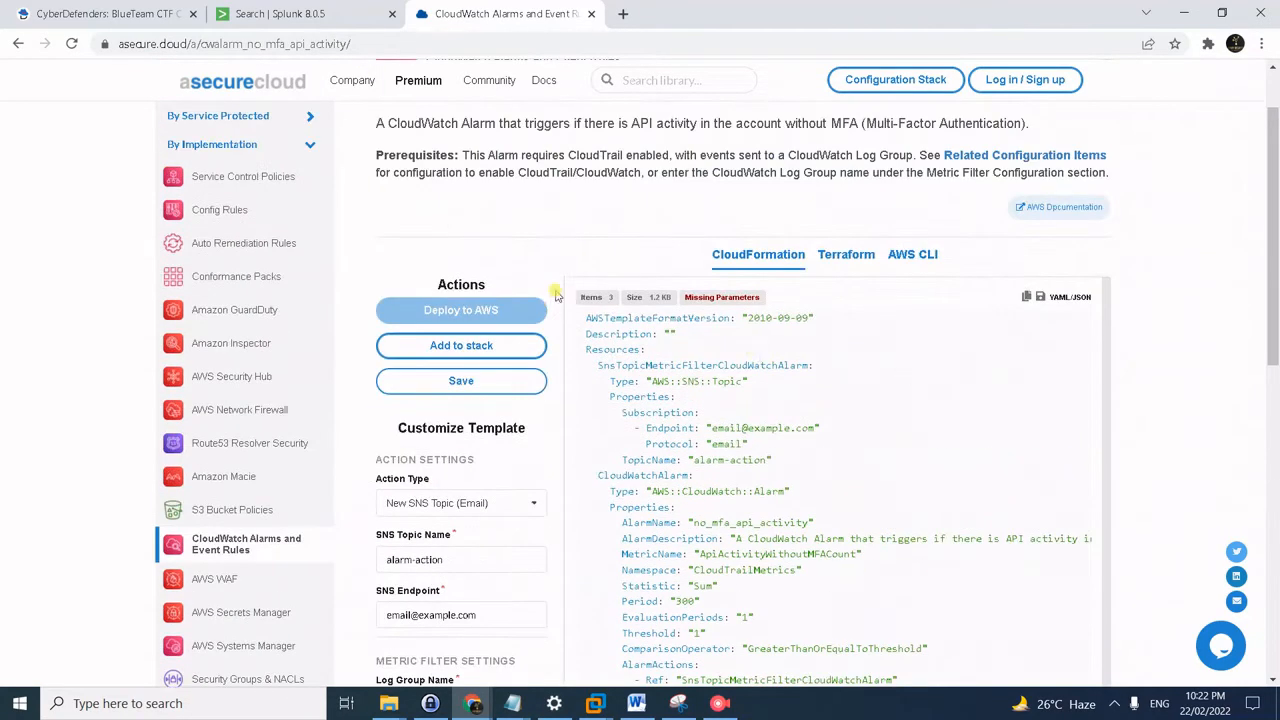
scroll(915, 385, "down", 2)
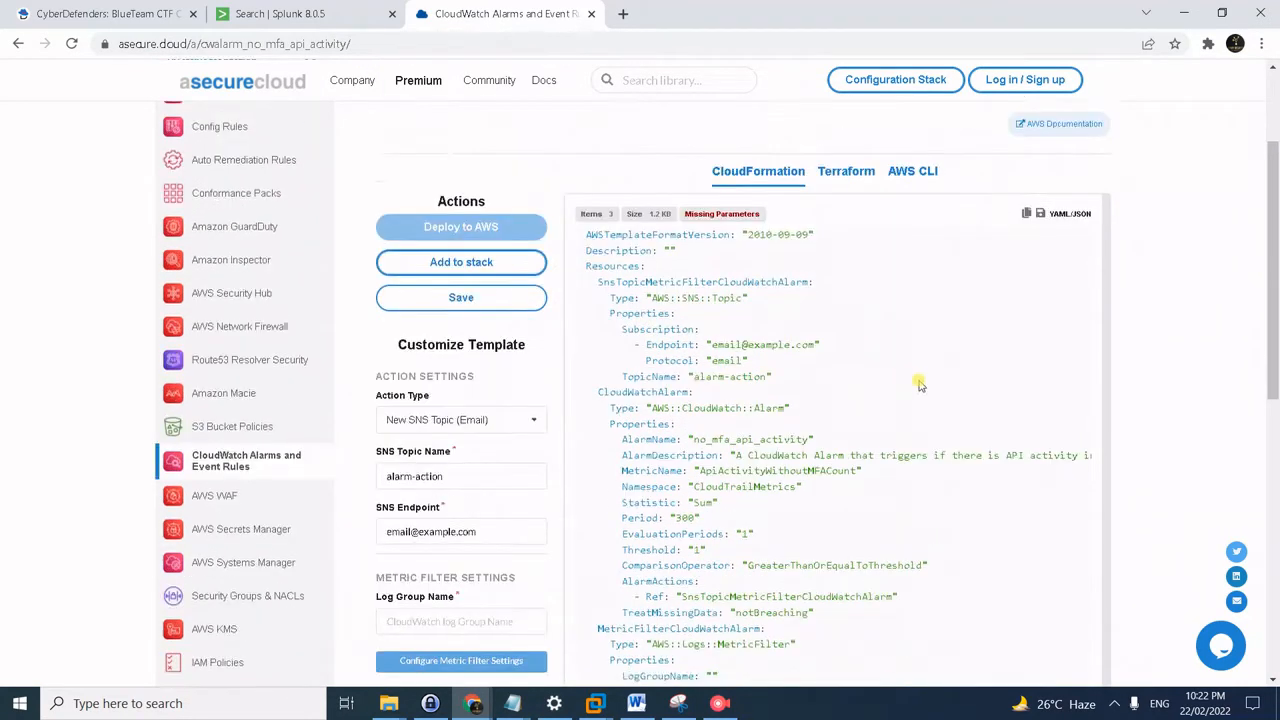
scroll(986, 414, "down", 3)
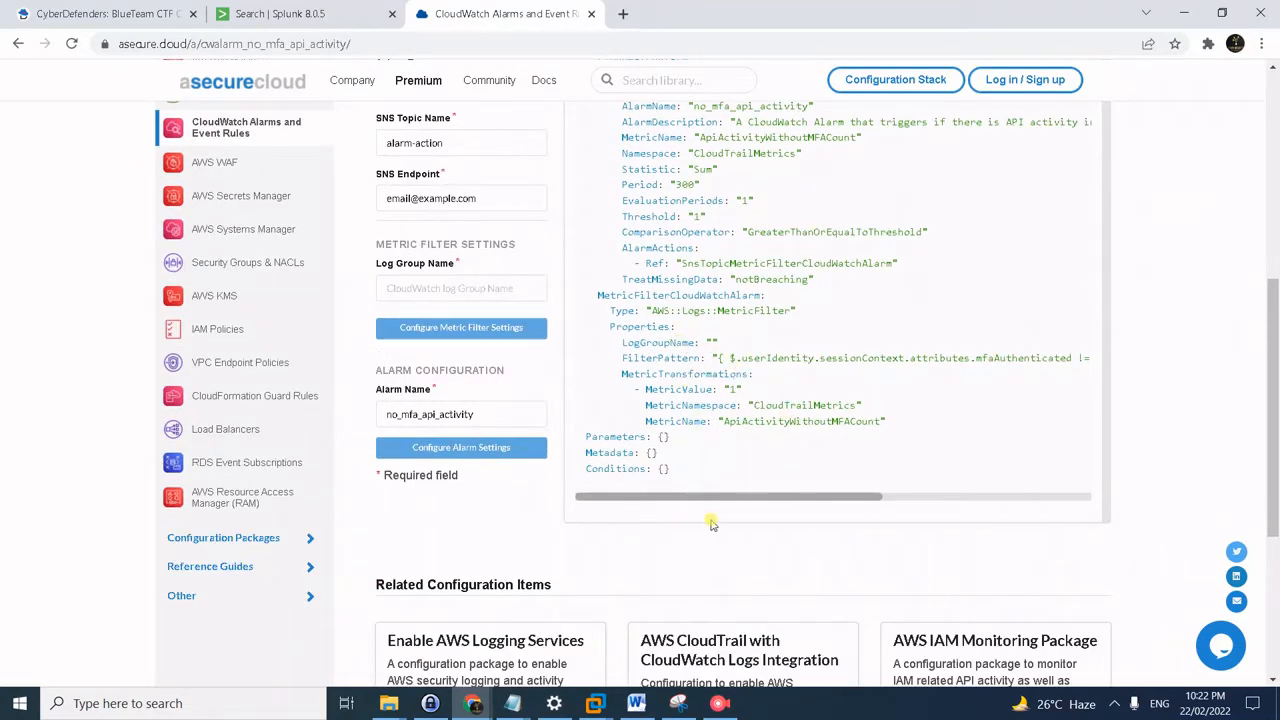
left_click_drag(730, 497, 766, 500)
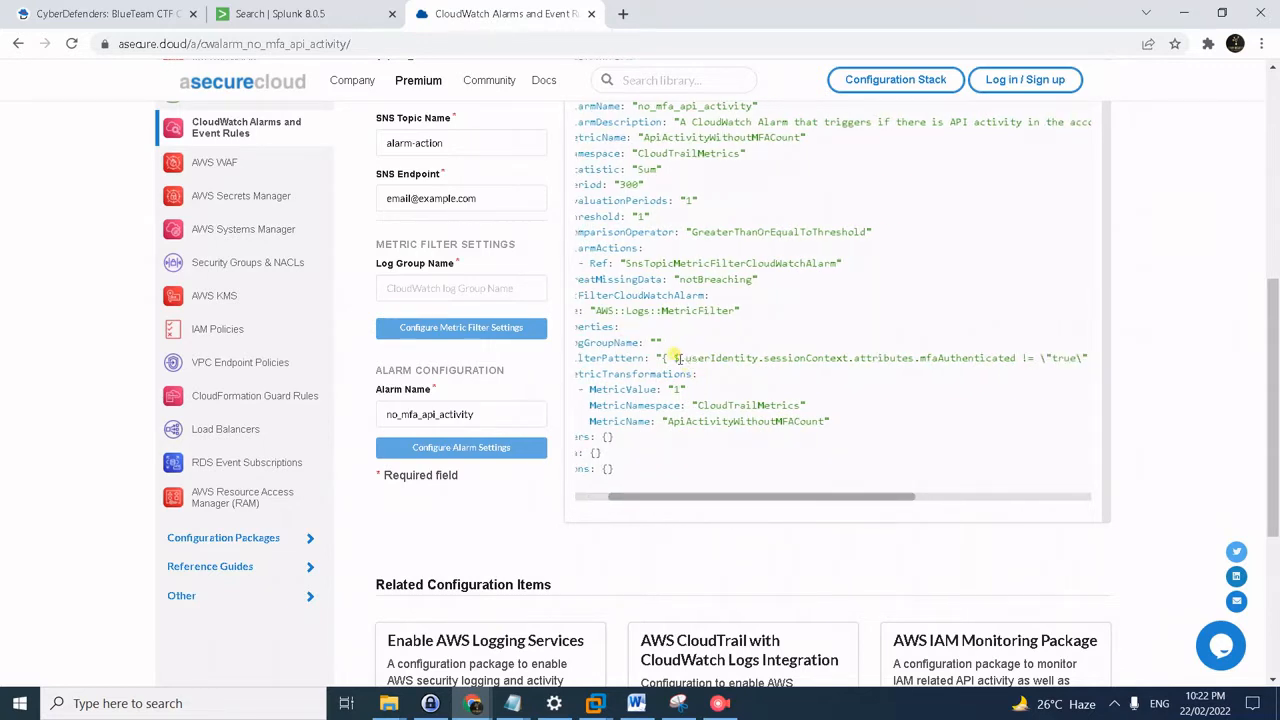
left_click_drag(688, 357, 1018, 352)
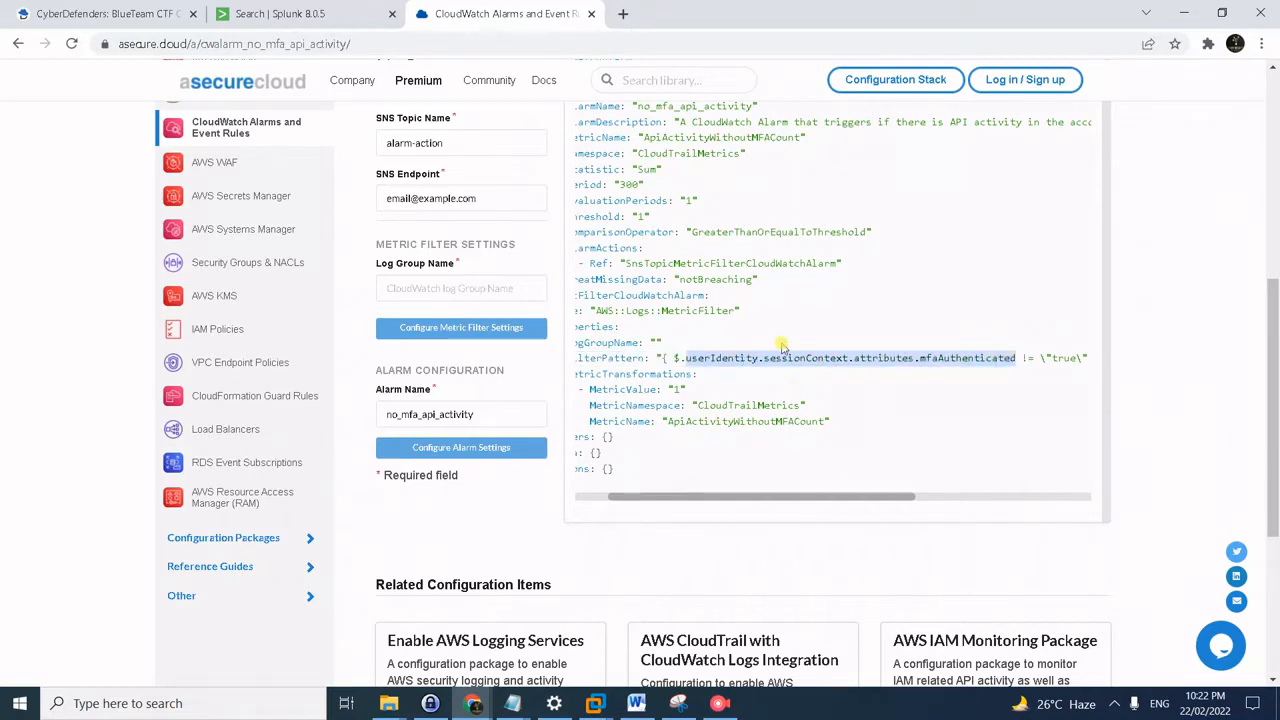
- Return to the challenge questions and check the field path answered for question #3
left_click(143, 14)
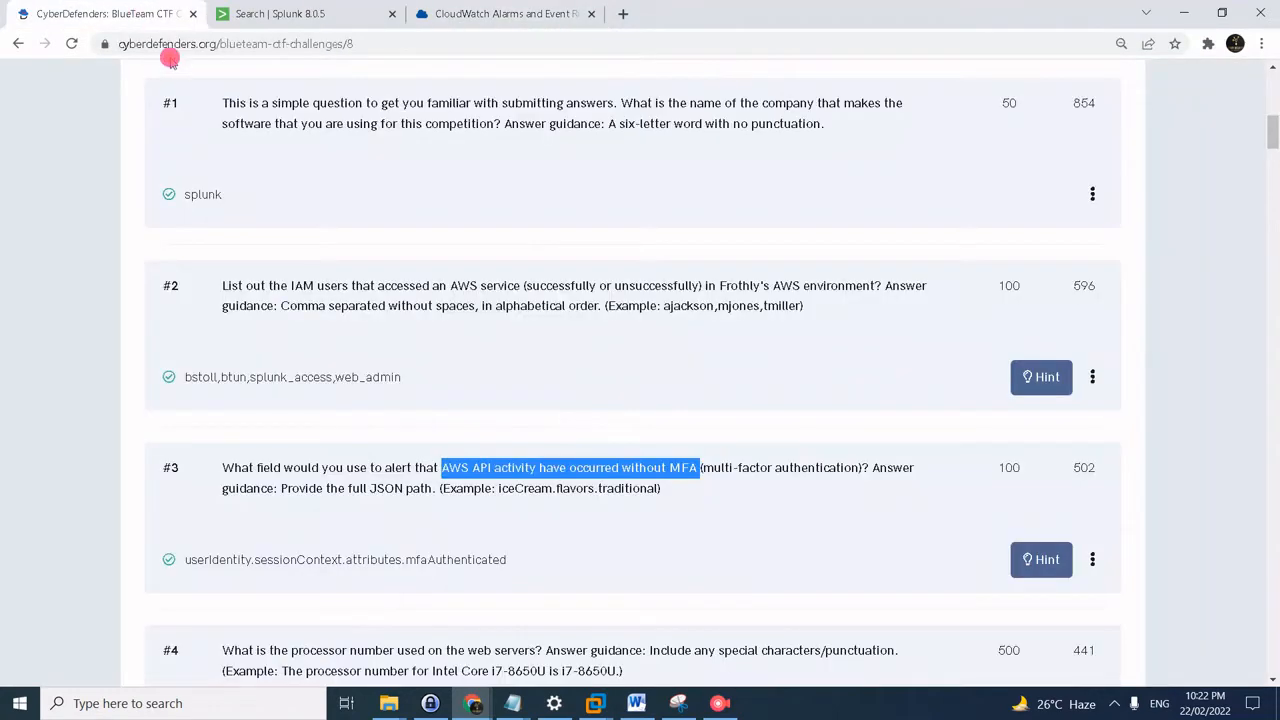
left_click(508, 548)
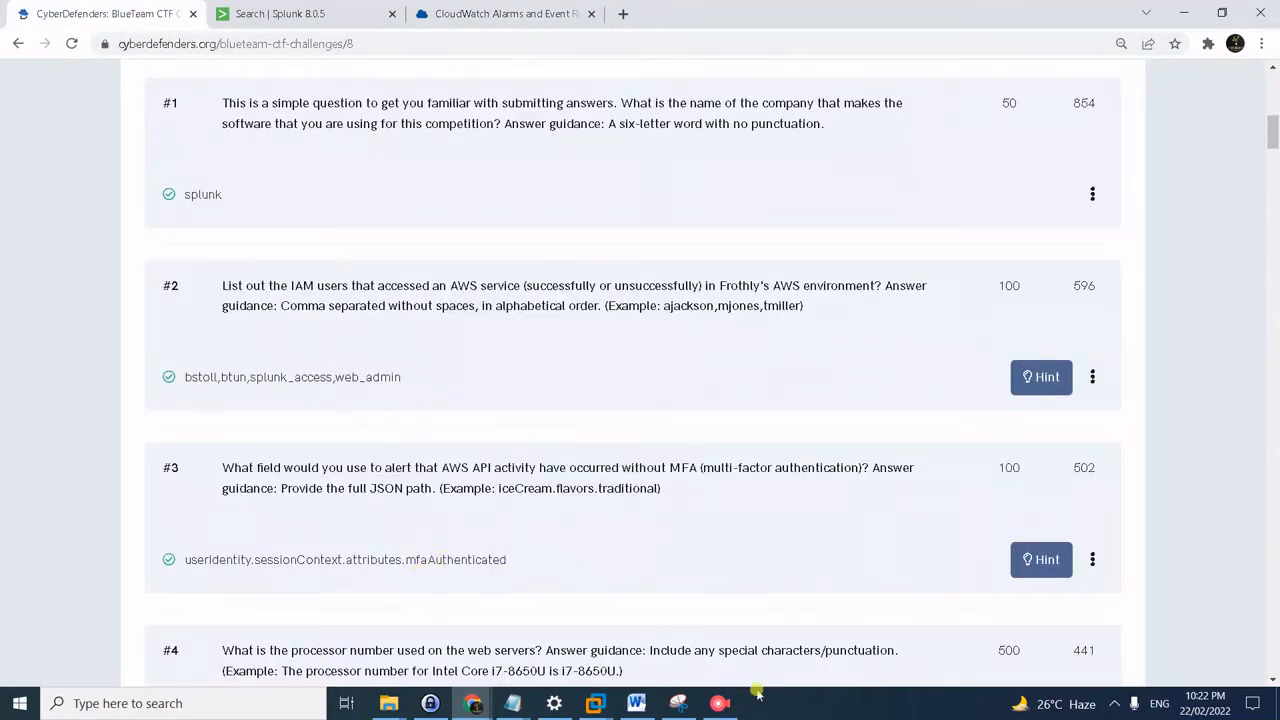
mouse_move(730, 710)
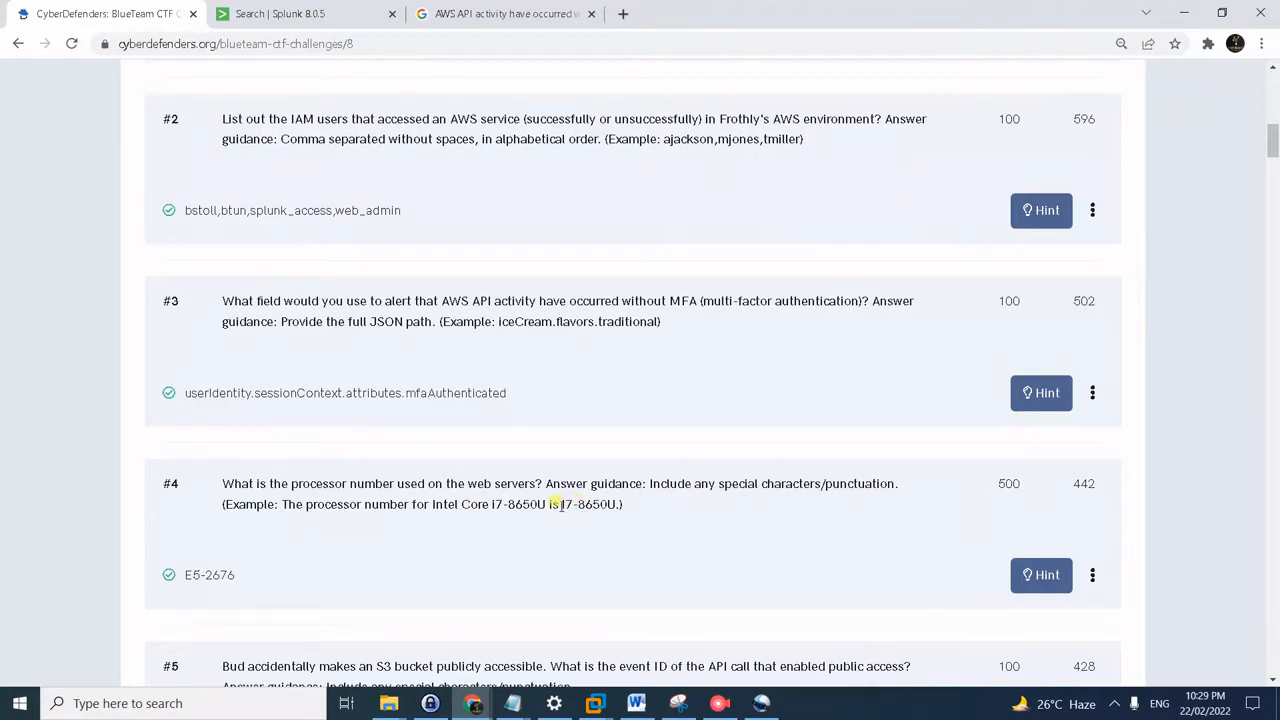
- Highlight the example processor number in question #4 and review the Splunk search for index=botsv3 sourcetype="hardware"
left_click_drag(560, 504, 618, 505)
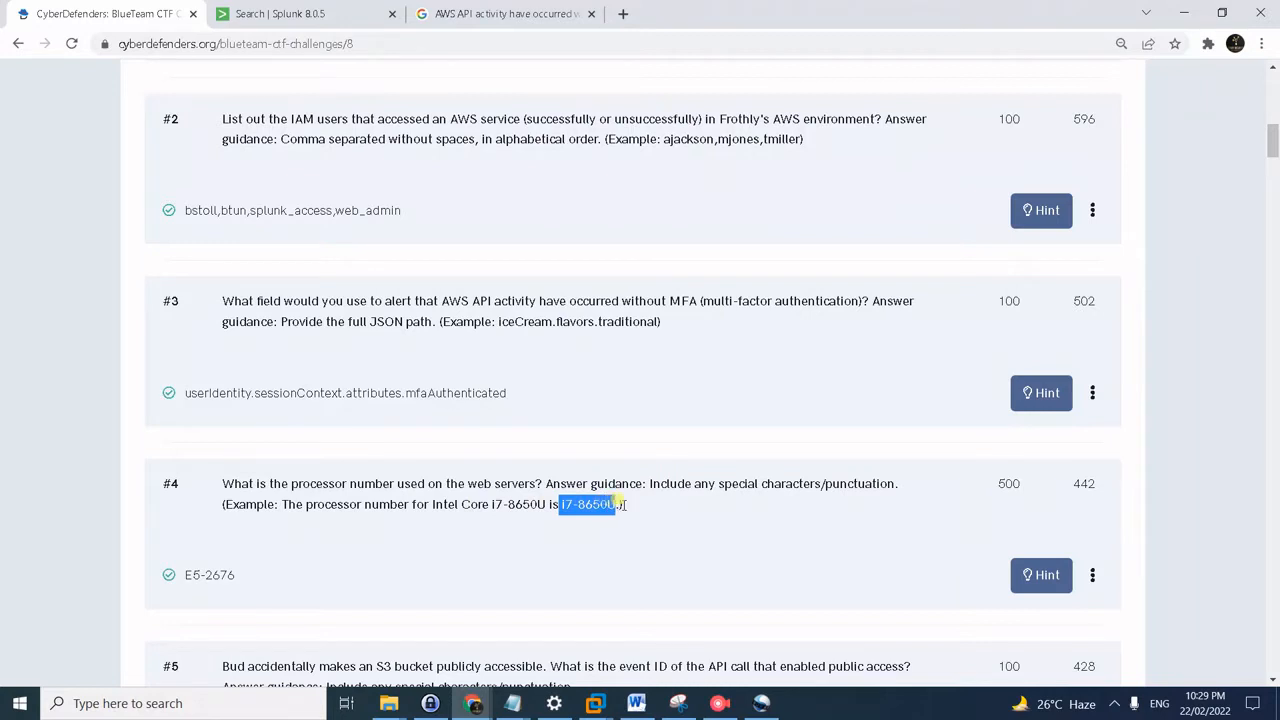
left_click(620, 524)
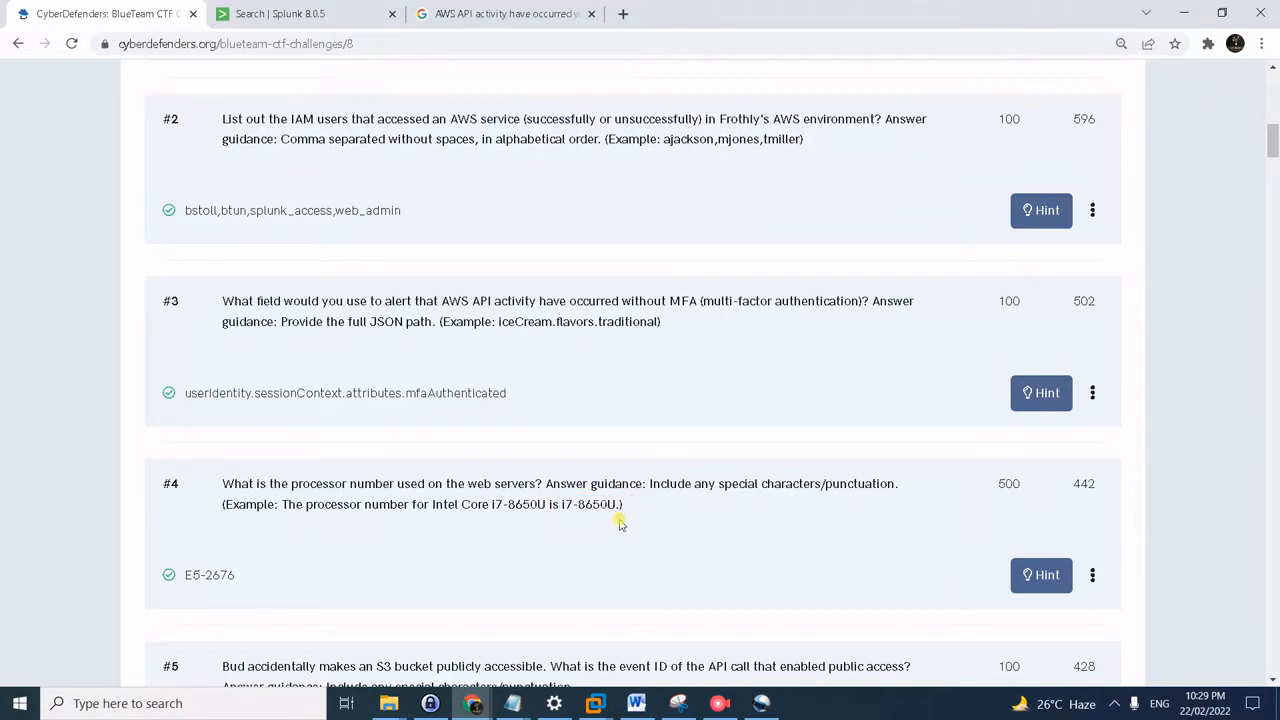
left_click(357, 8)
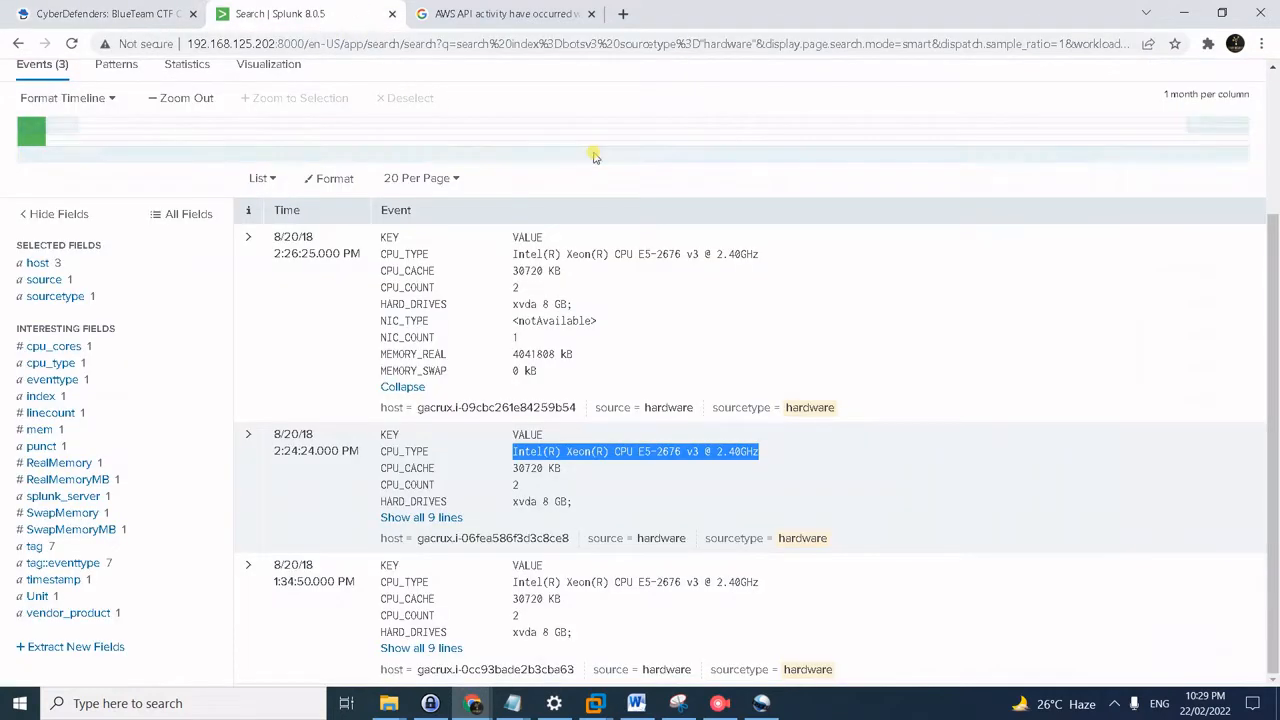
scroll(600, 165, "up", 2)
left_click(329, 189)
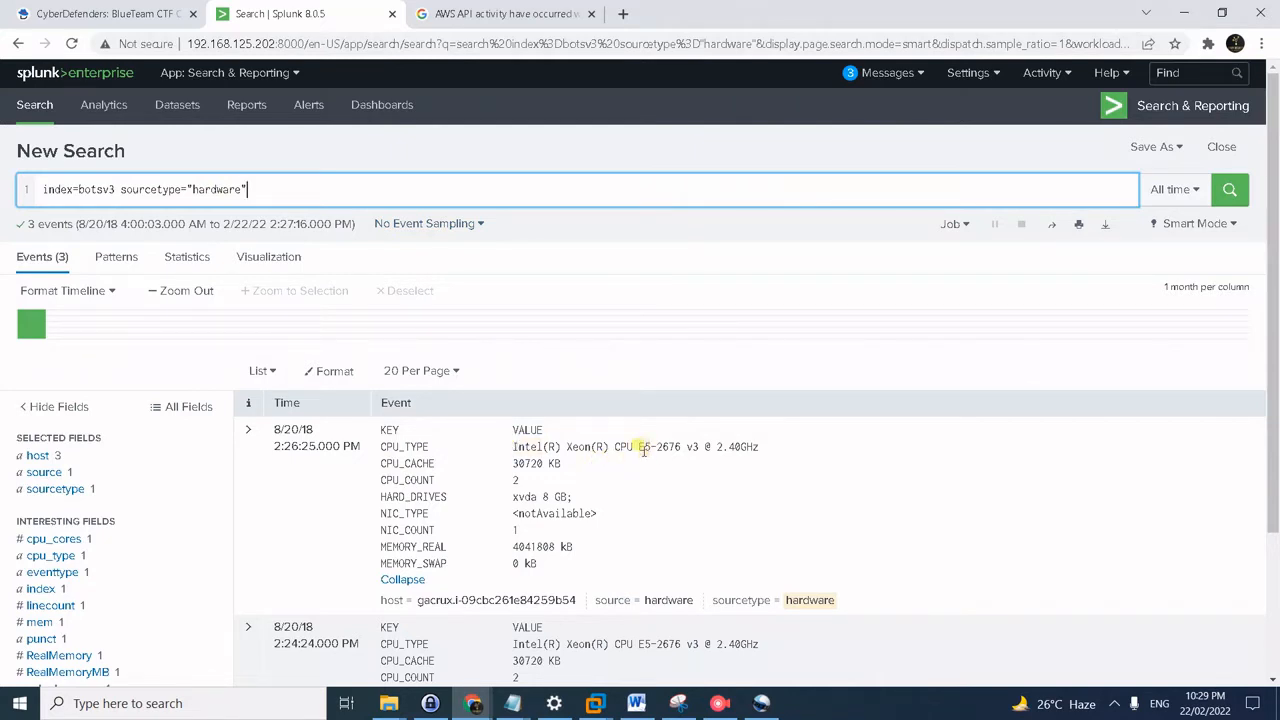
- Highlight the processor number E5-2676 in the first hardware event's CPU_TYPE and return to the challenge questions
left_click_drag(640, 447, 682, 452)
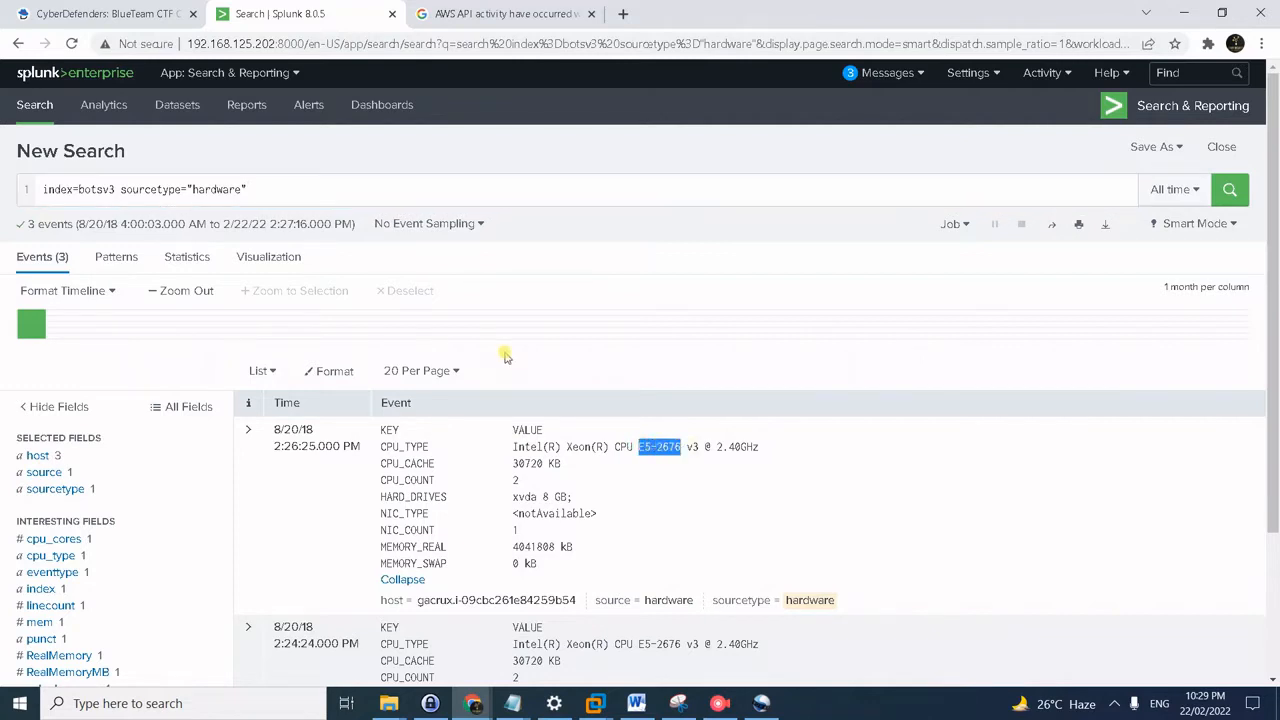
left_click(133, 12)
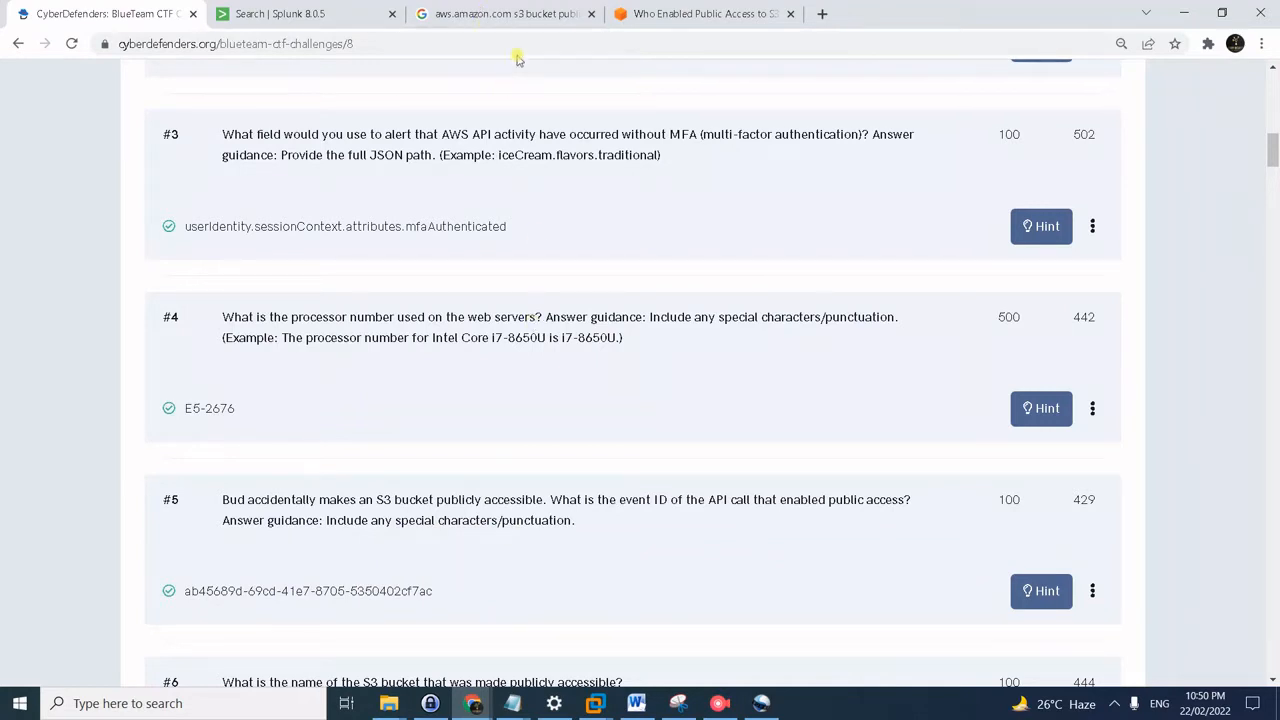
- Show the Google results for "aws.amazon.com s3 bucket public access" and highlight the site name and the search phrase in the query
left_click(537, 10)
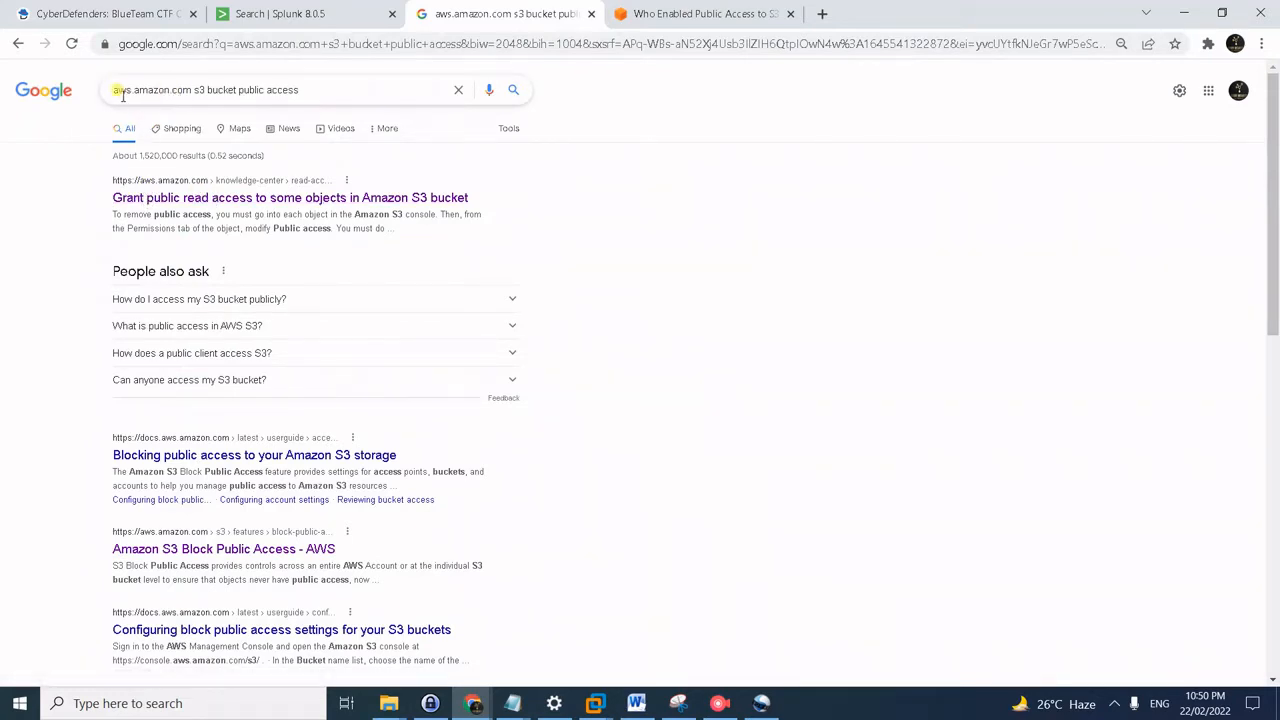
left_click_drag(113, 88, 195, 90)
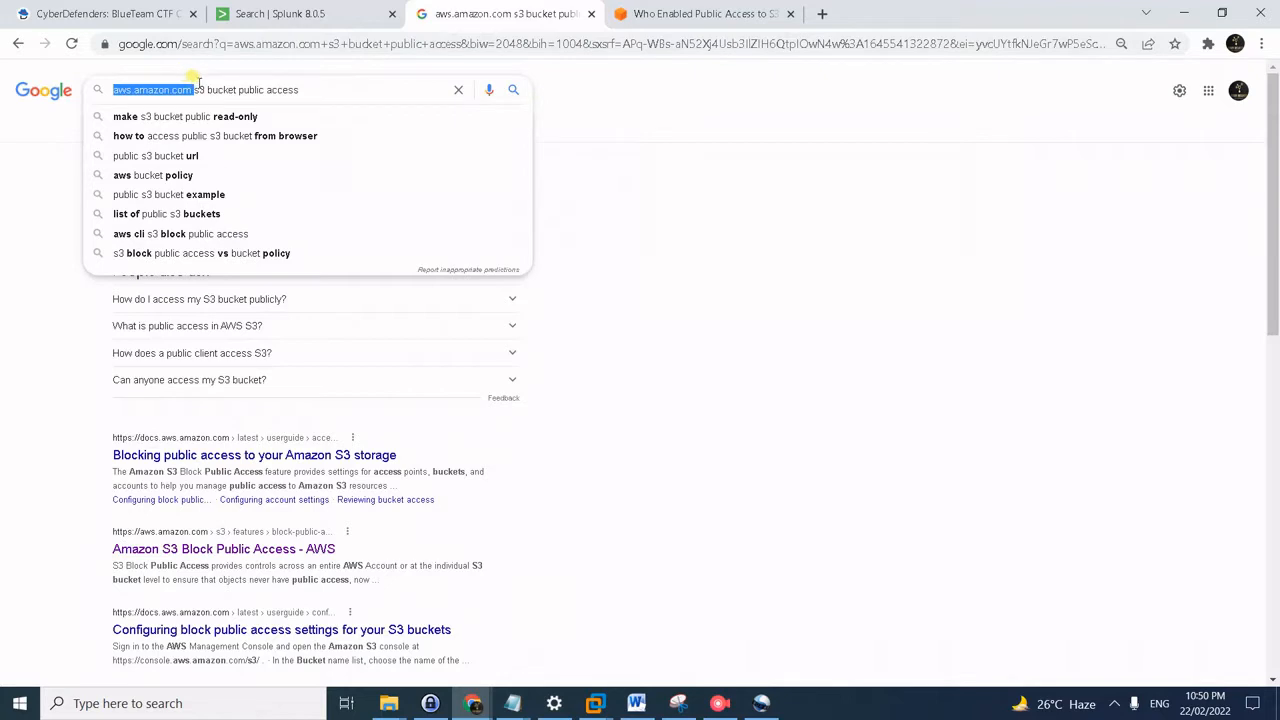
left_click_drag(195, 88, 339, 85)
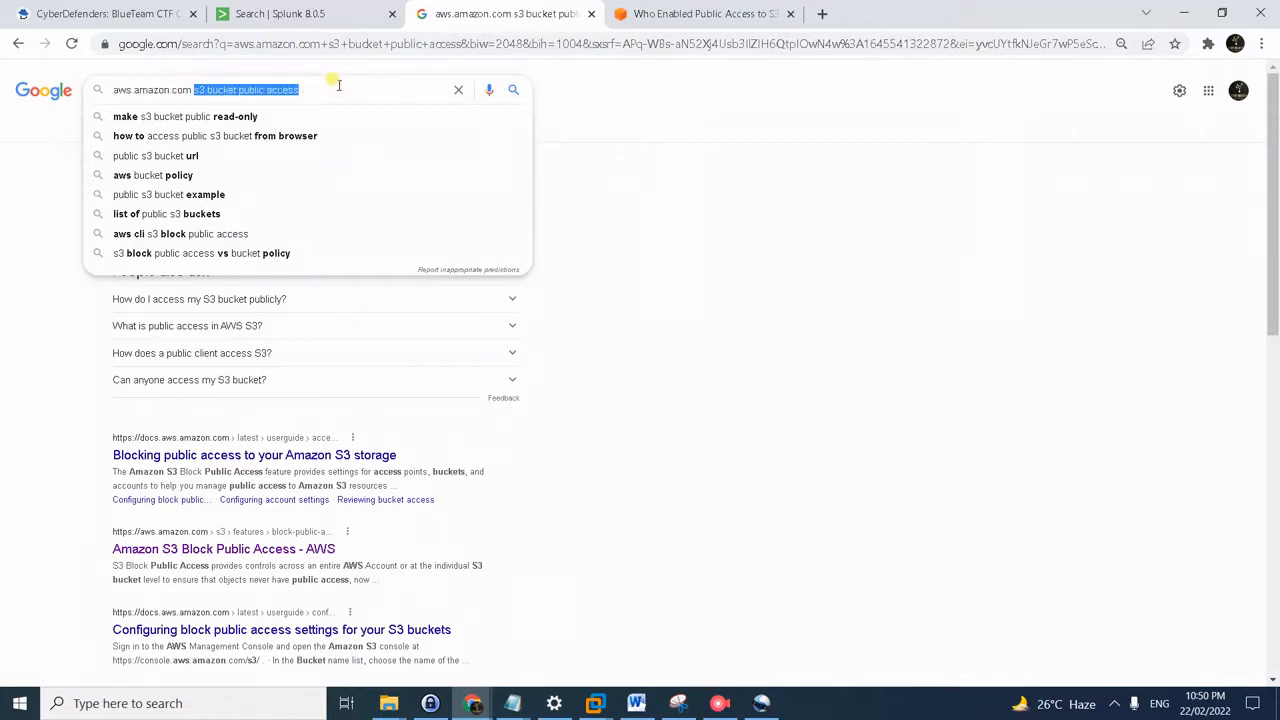
left_click(553, 180)
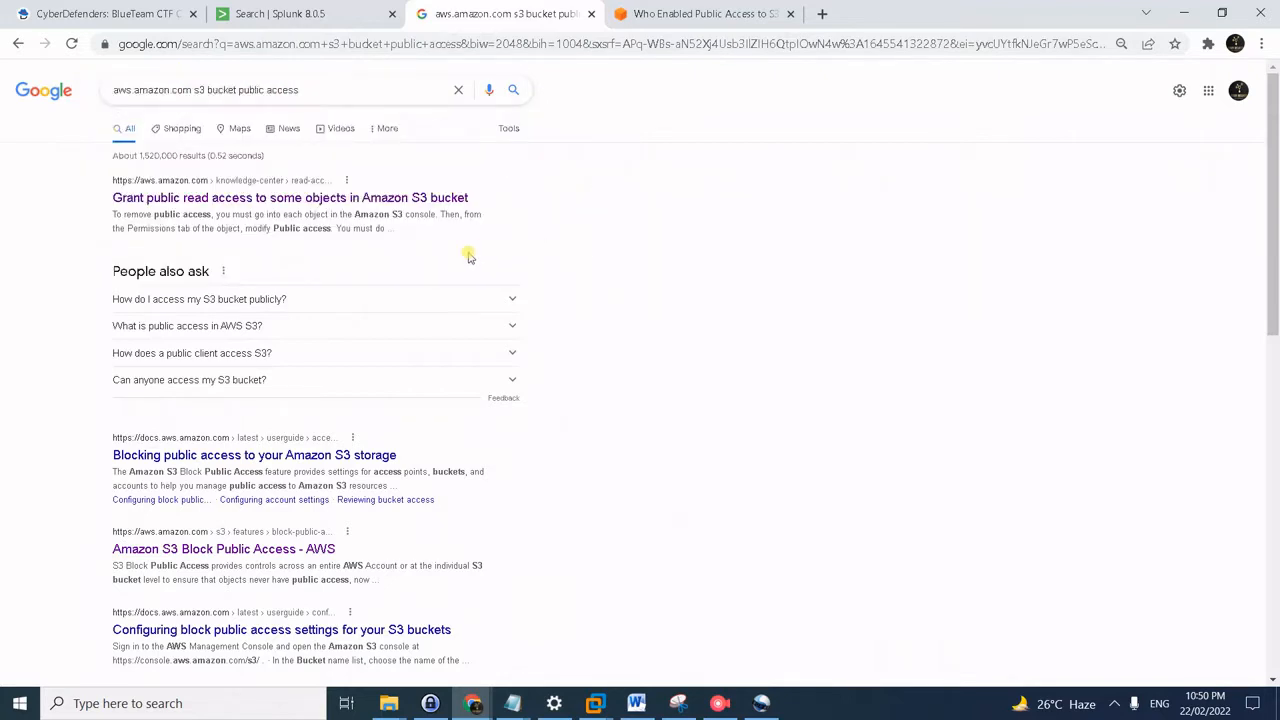
- Find the "Who Enabled Public Access to S3 Bucket - Amazon AWS" result and show its already opened article from the beginning
scroll(468, 262, "down", 1)
scroll(443, 320, "down", 5)
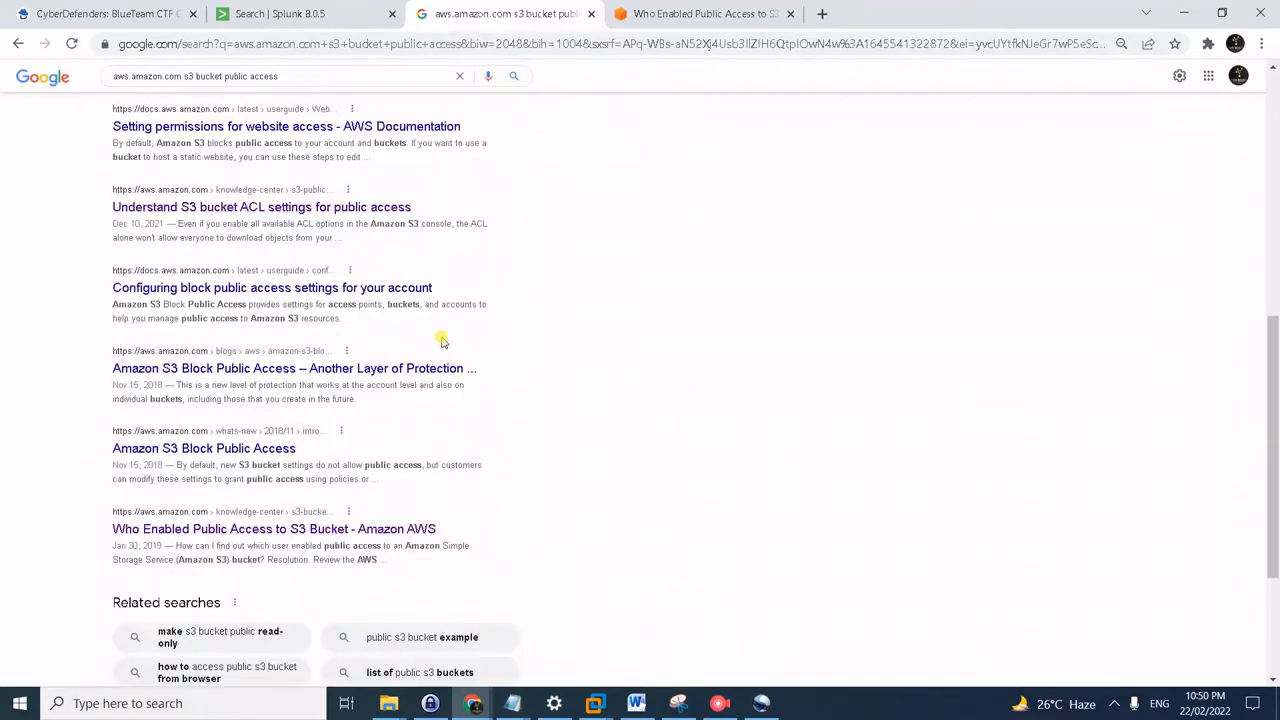
scroll(443, 340, "down", 2)
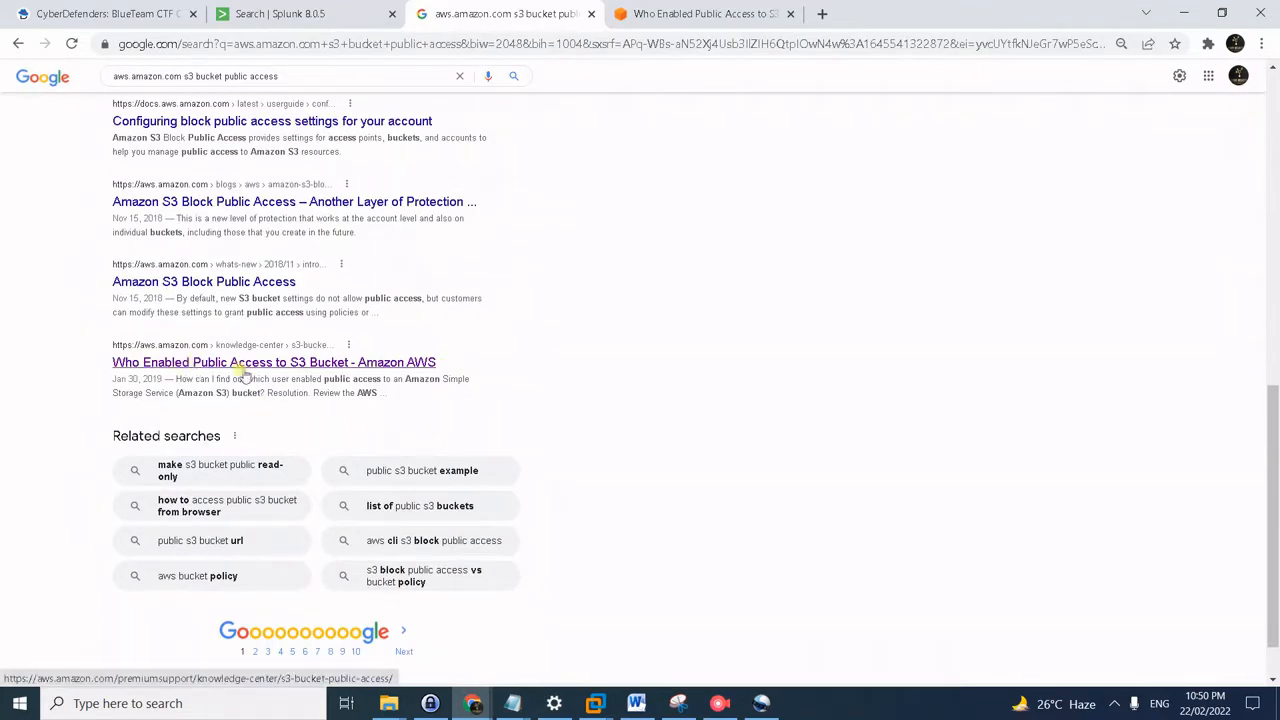
scroll(495, 380, "down", 1)
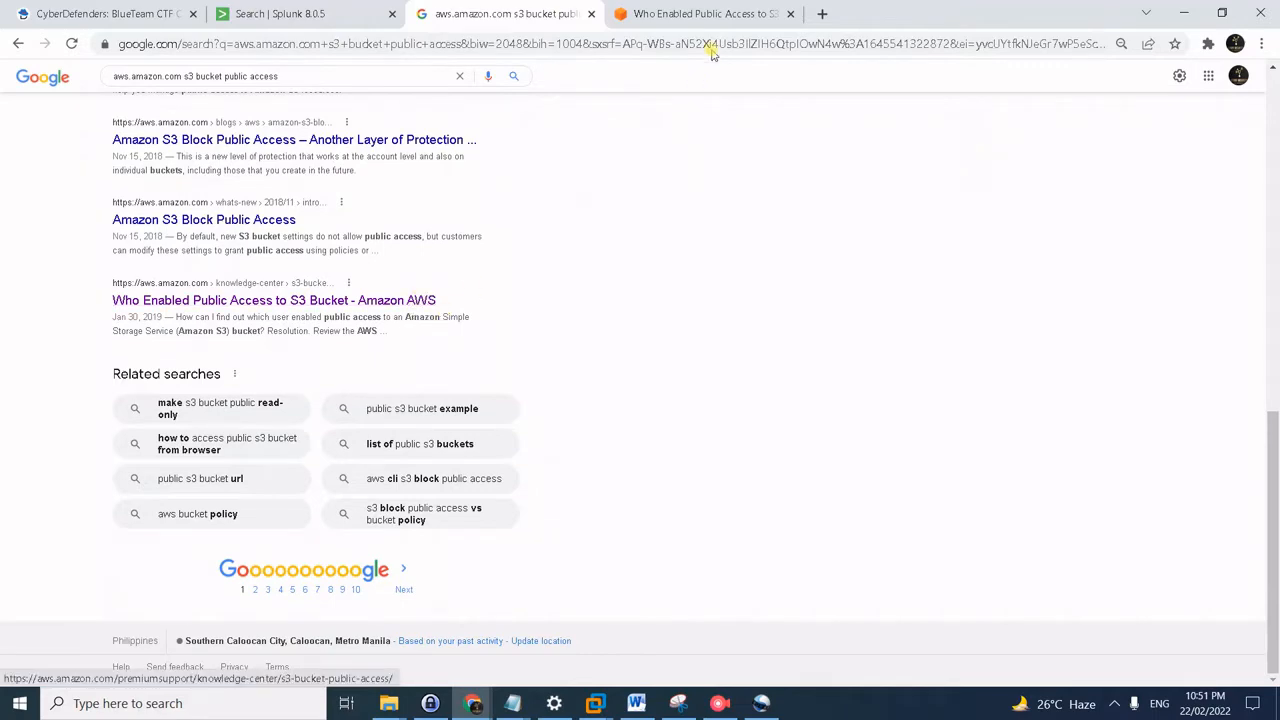
left_click(718, 14)
scroll(1010, 265, "up", 10)
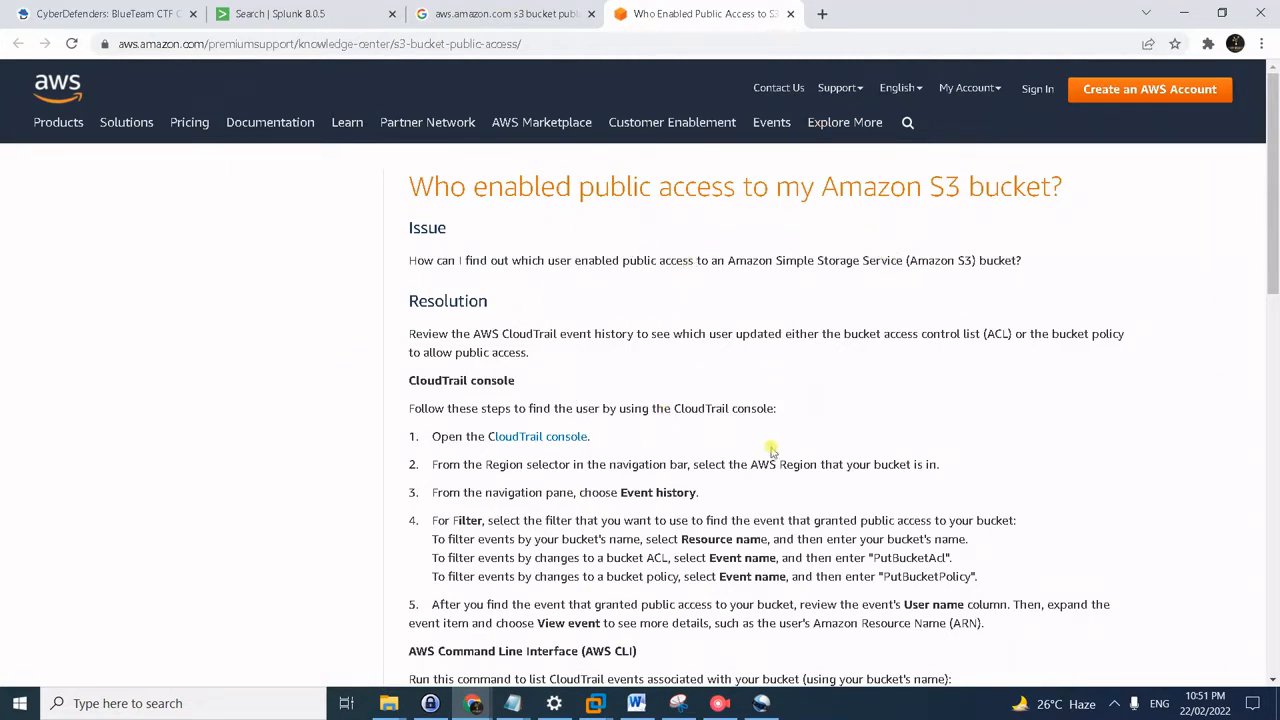
- Highlight EventName, PutBucketAcl and PutBucketPolicy in the article's AWS CLI commands for bucket ACL and policy changes
scroll(940, 366, "down", 3)
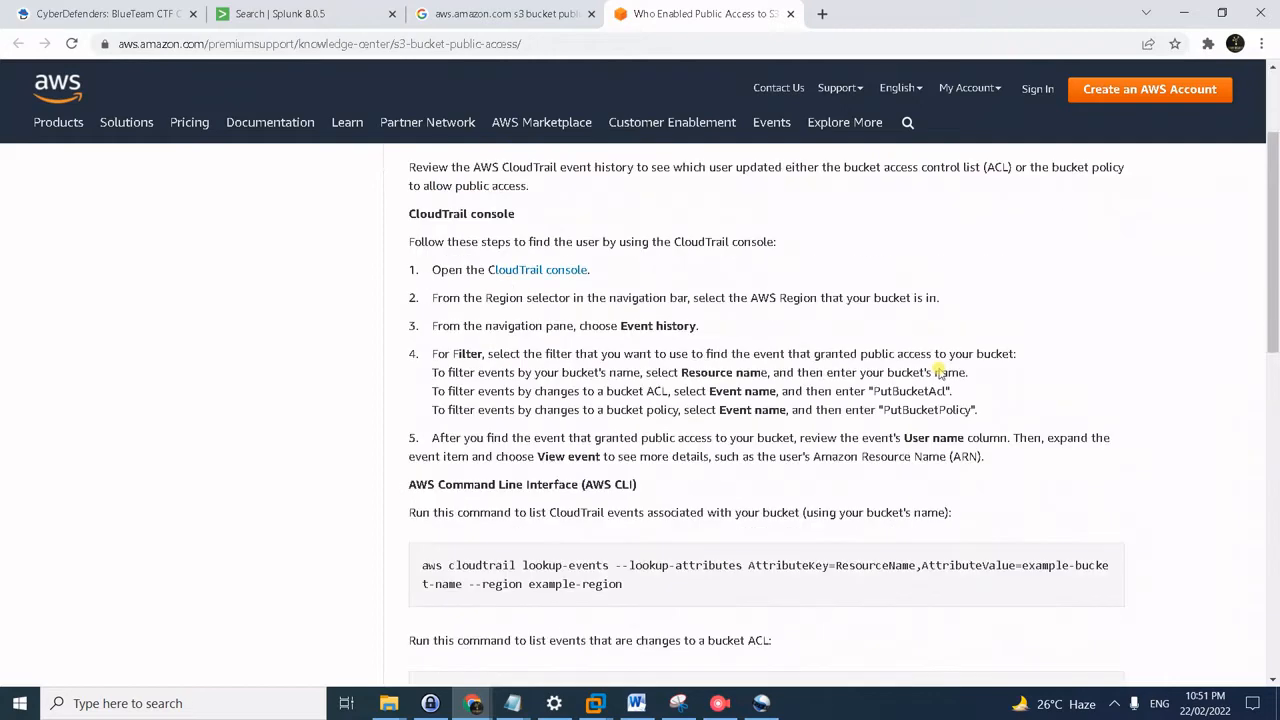
scroll(940, 372, "down", 2)
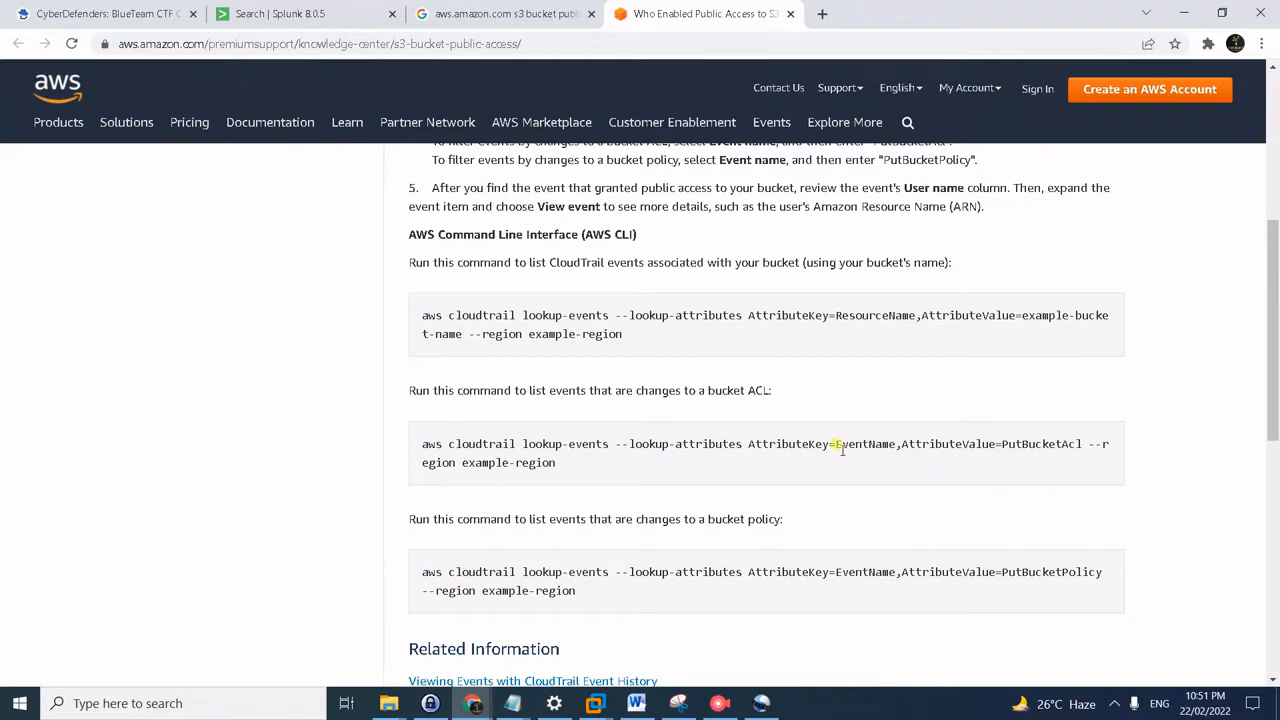
left_click_drag(836, 446, 904, 446)
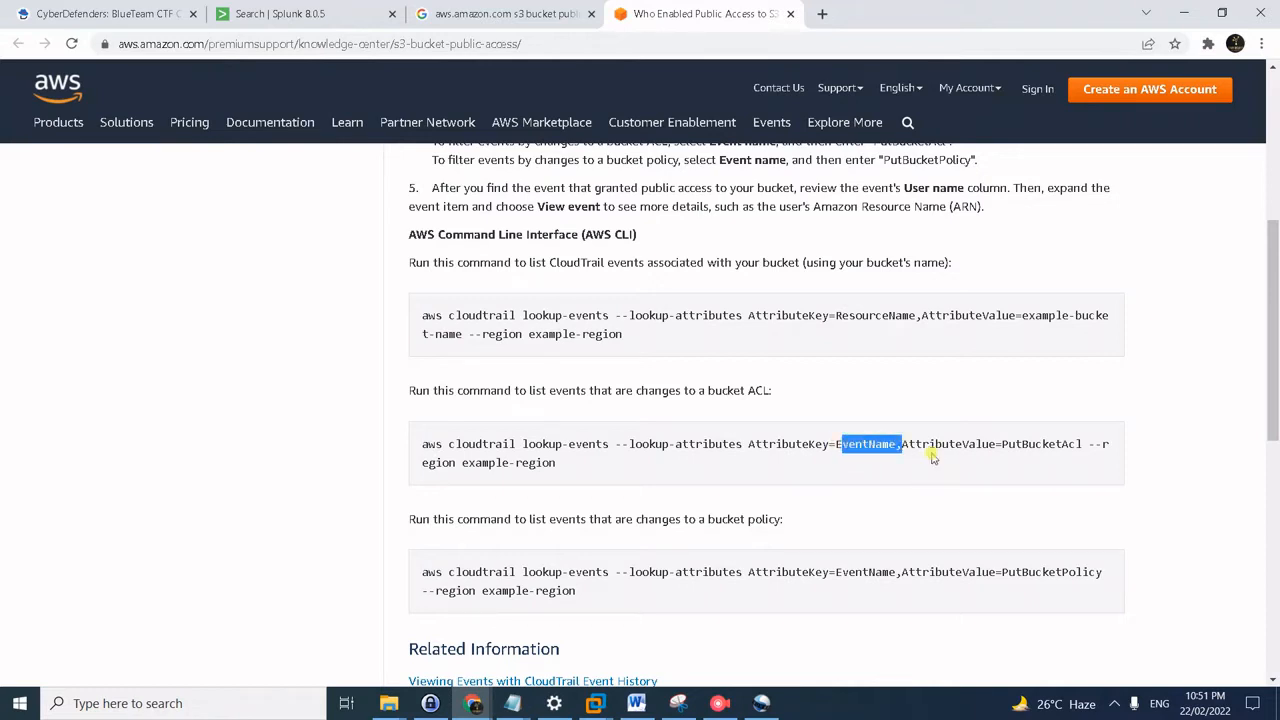
left_click_drag(1002, 446, 1082, 444)
left_click_drag(1004, 572, 1102, 572)
left_click(1040, 592)
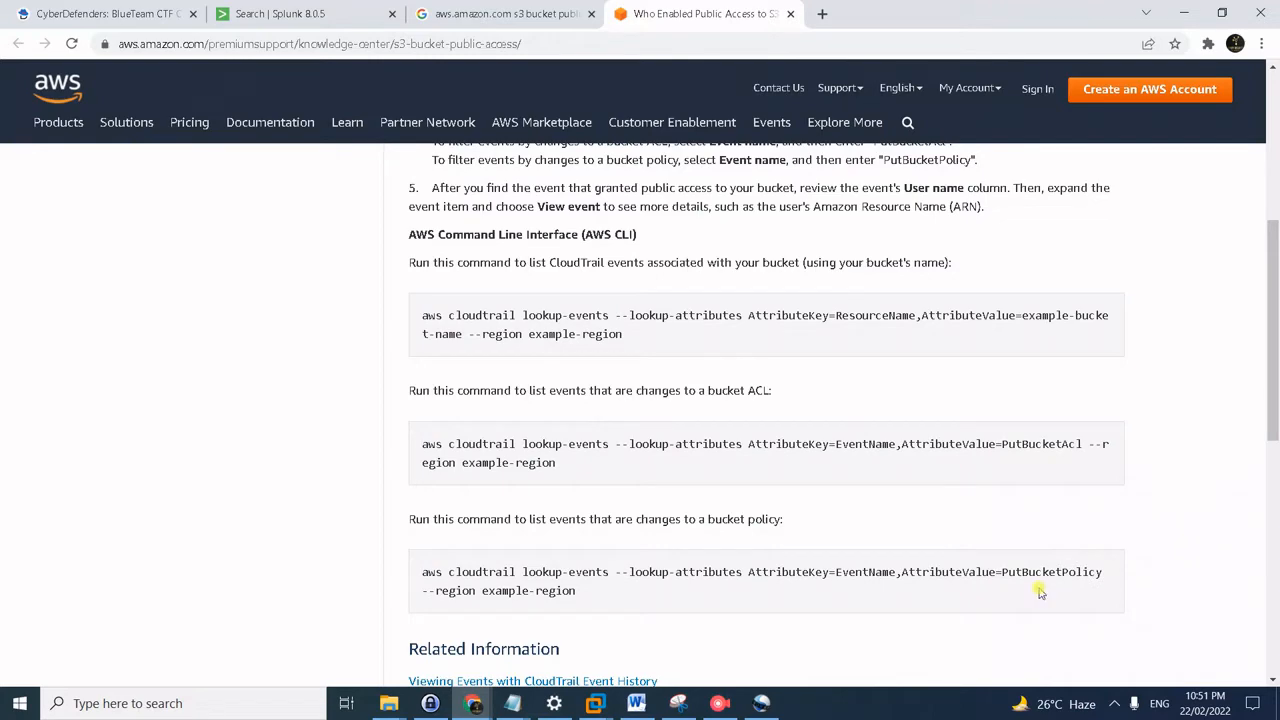
- Switch to the Splunk aws:cloudtrail search and highlight its condition (eventName="PutBucketPolicy" OR eventName="PutBucketAcl")
left_click(353, 6)
scroll(811, 310, "up", 5)
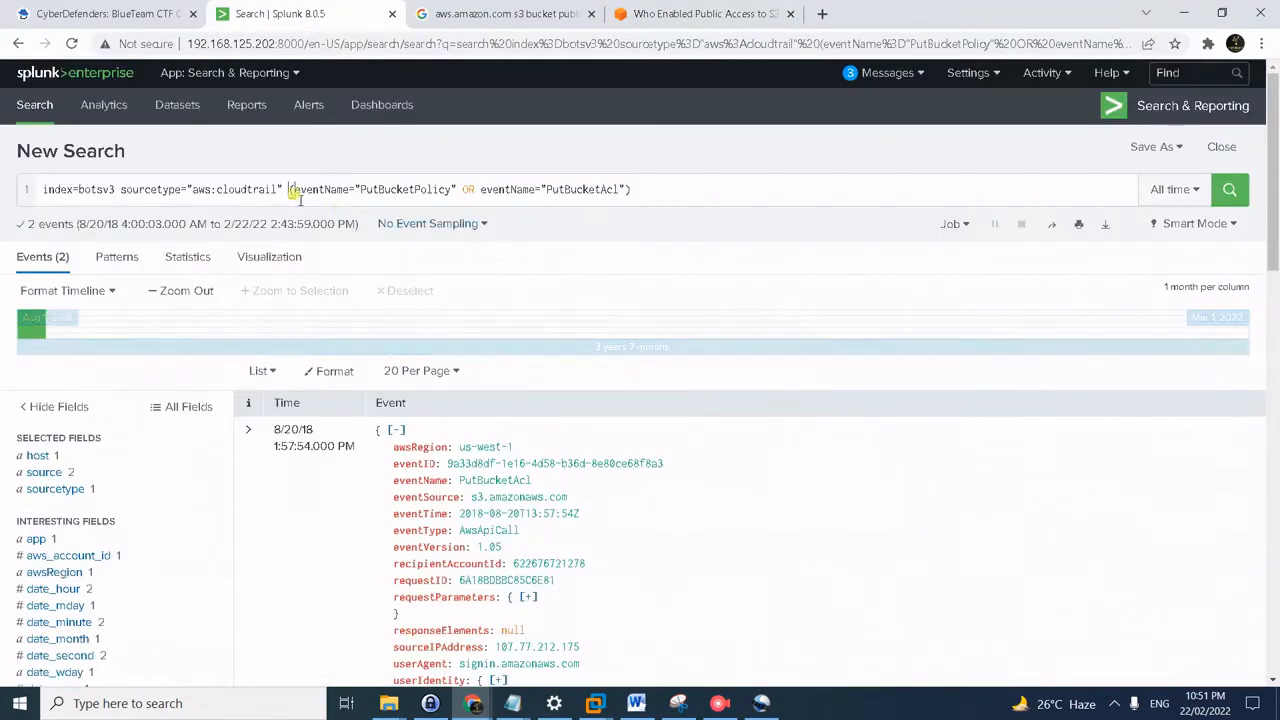
left_click(161, 189)
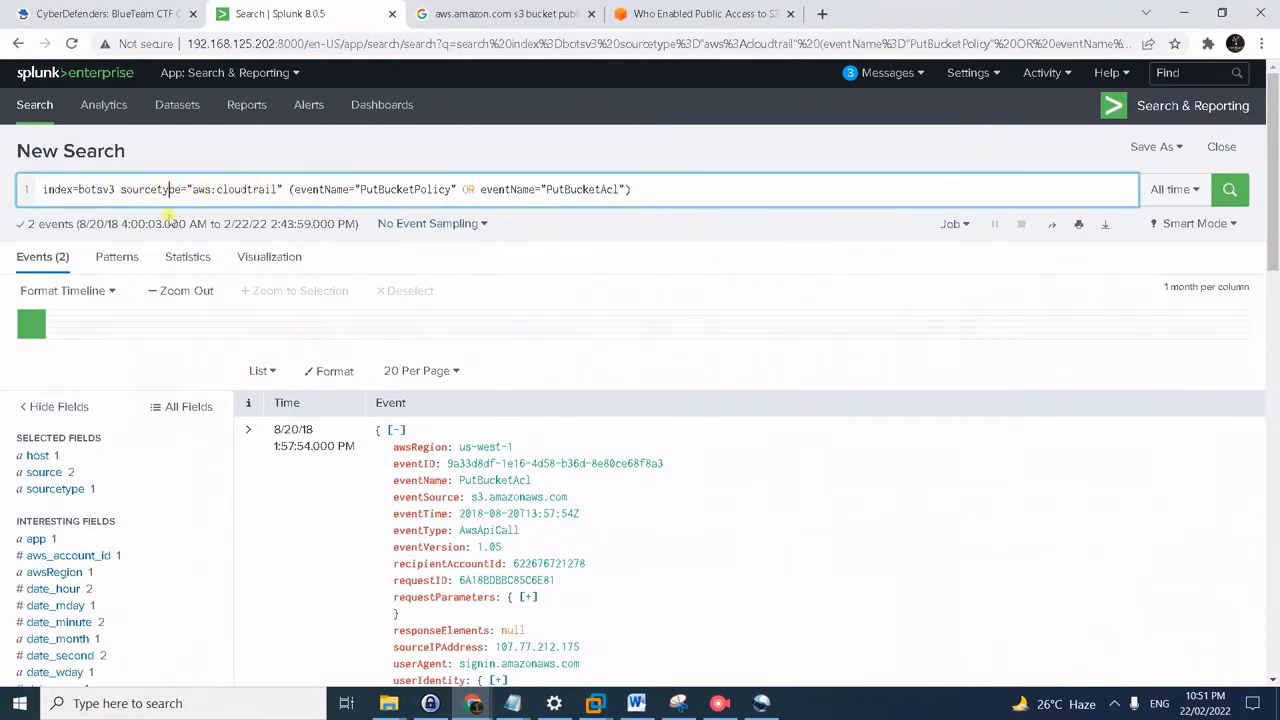
left_click(284, 189)
left_click_drag(288, 189, 681, 184)
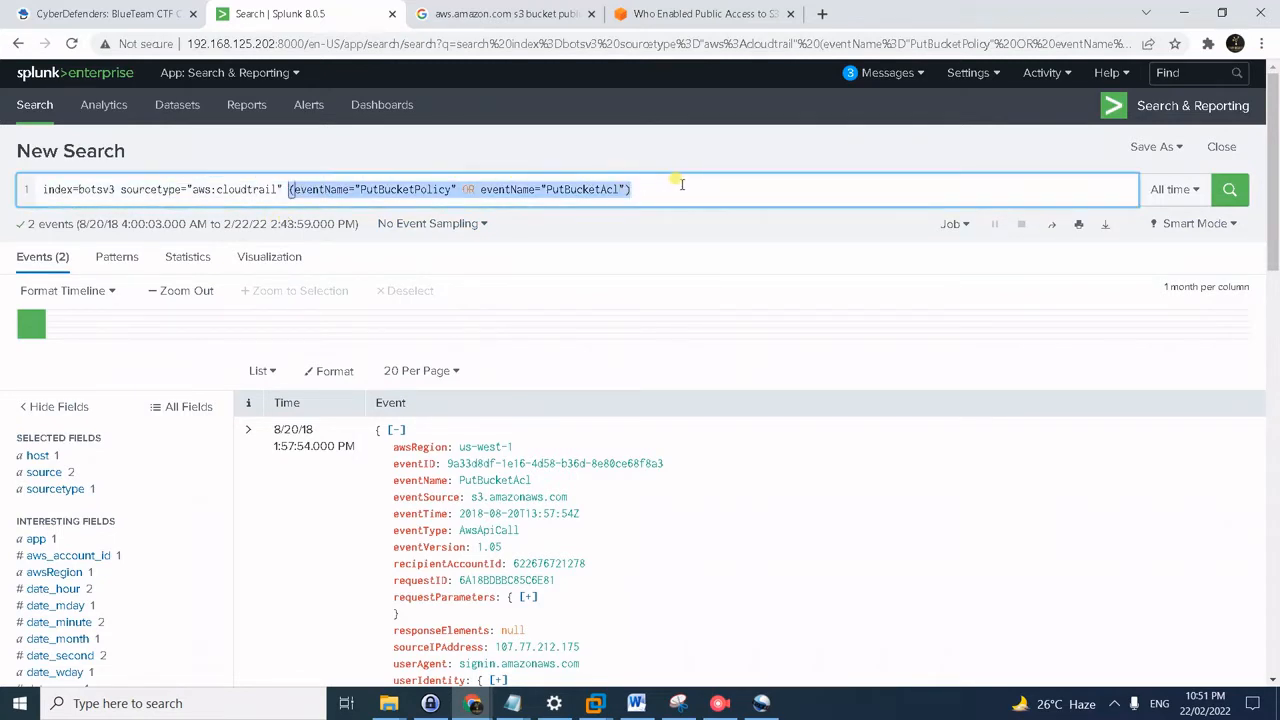
left_click(662, 185)
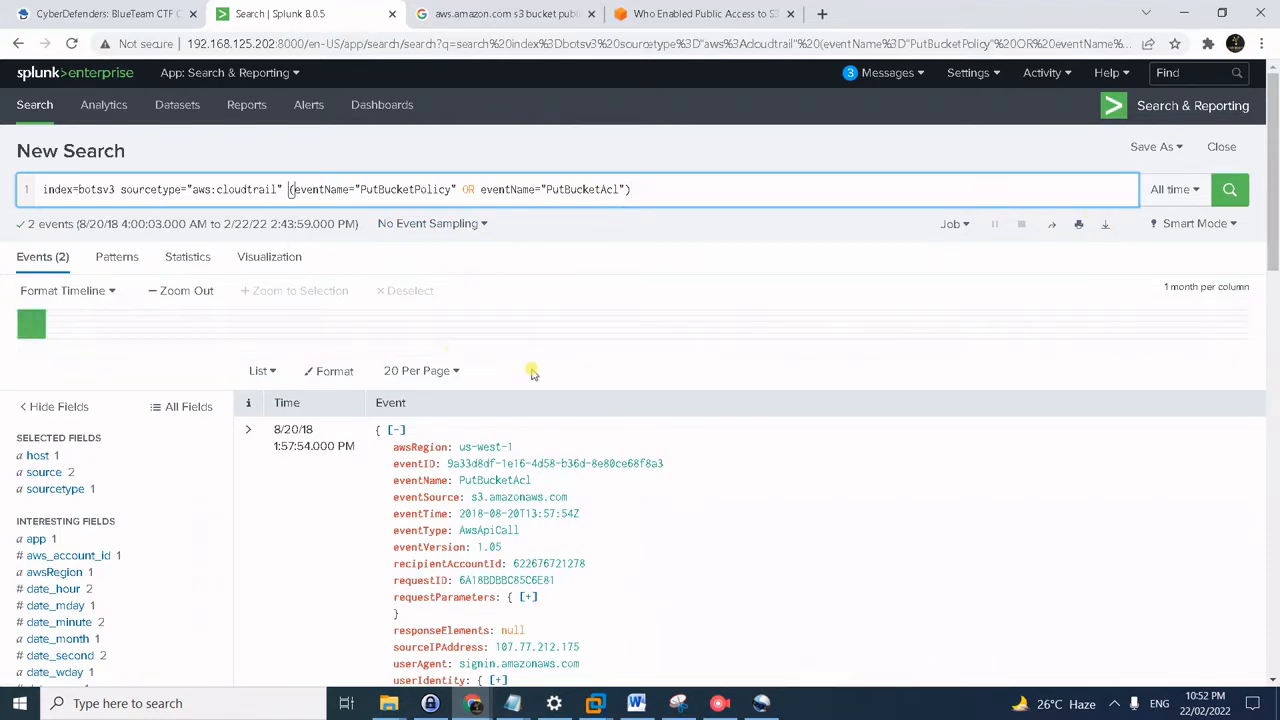
- Compare the returned PutBucketAcl events and highlight the eventID of the 1:01:46 PM event
scroll(600, 385, "down", 2)
scroll(603, 386, "down", 2)
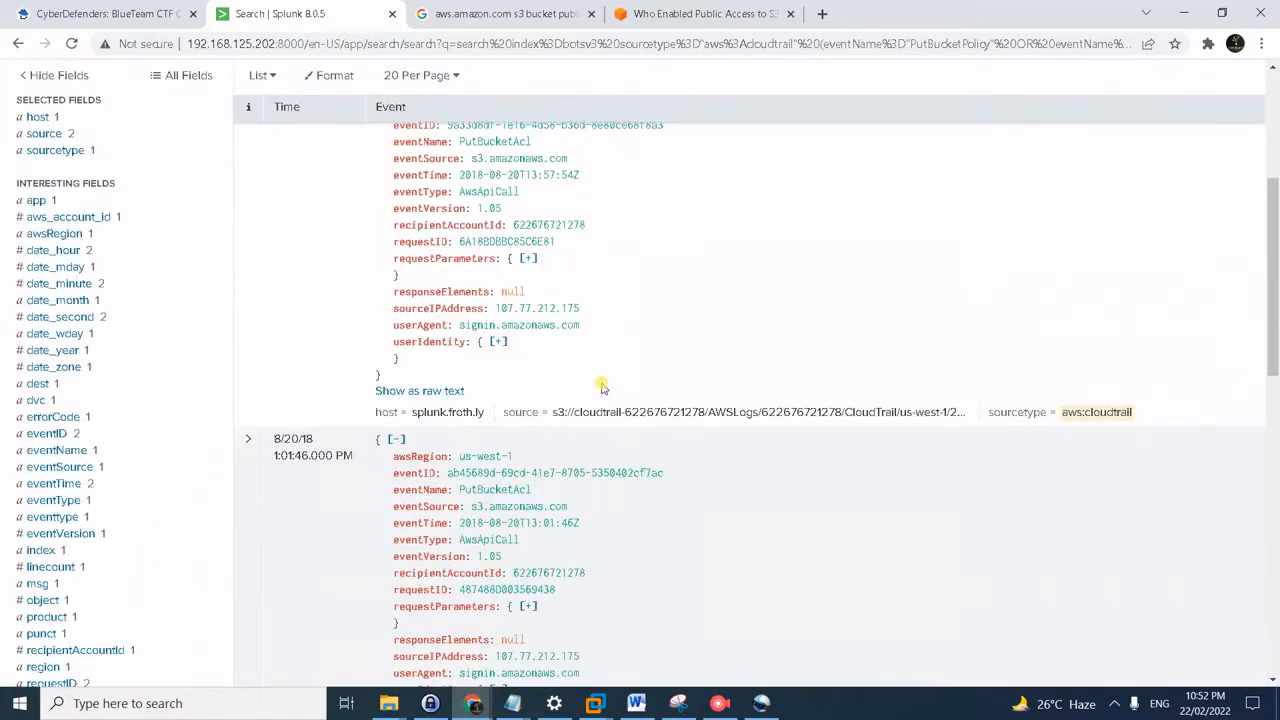
scroll(603, 386, "up", 1)
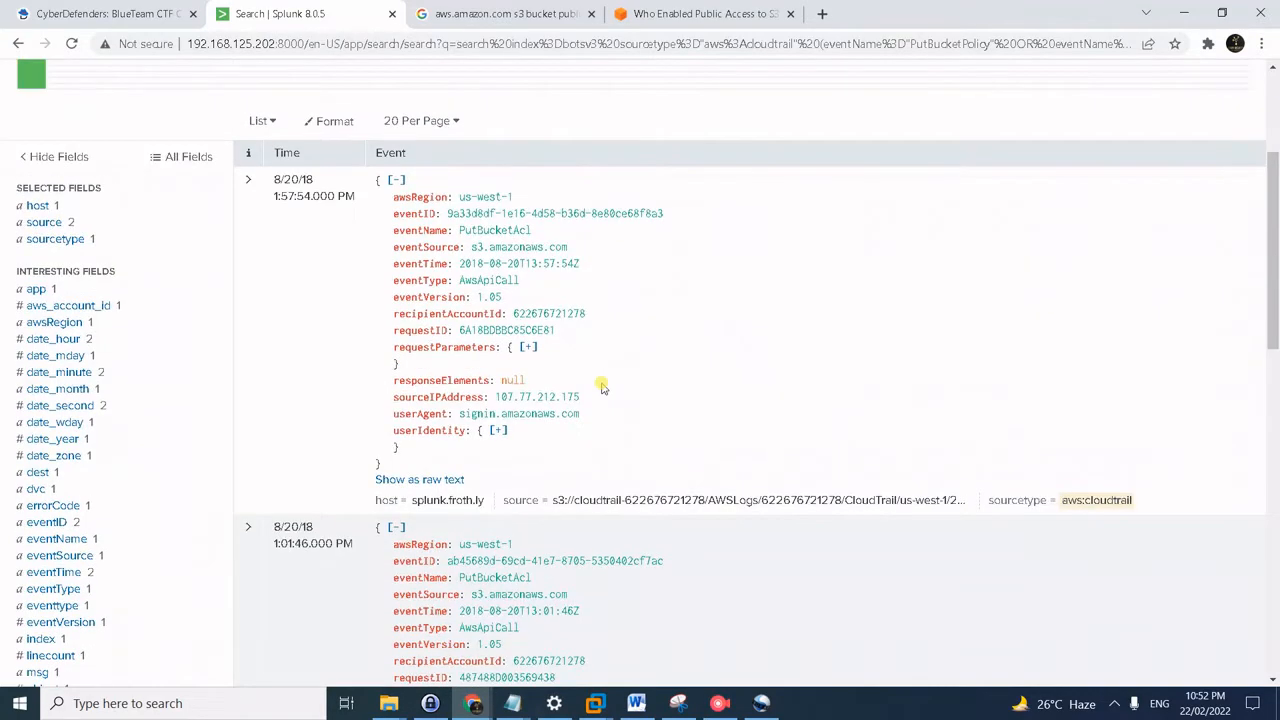
scroll(363, 369, "up", 2)
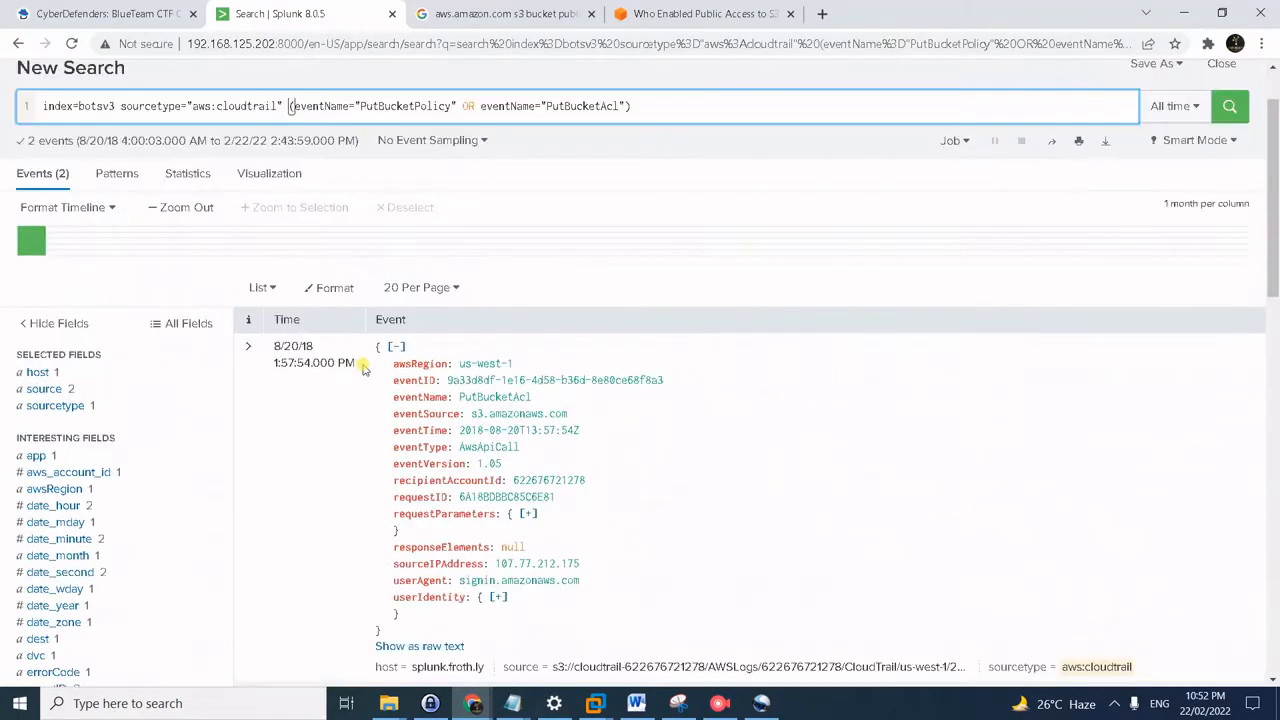
scroll(600, 366, "down", 5)
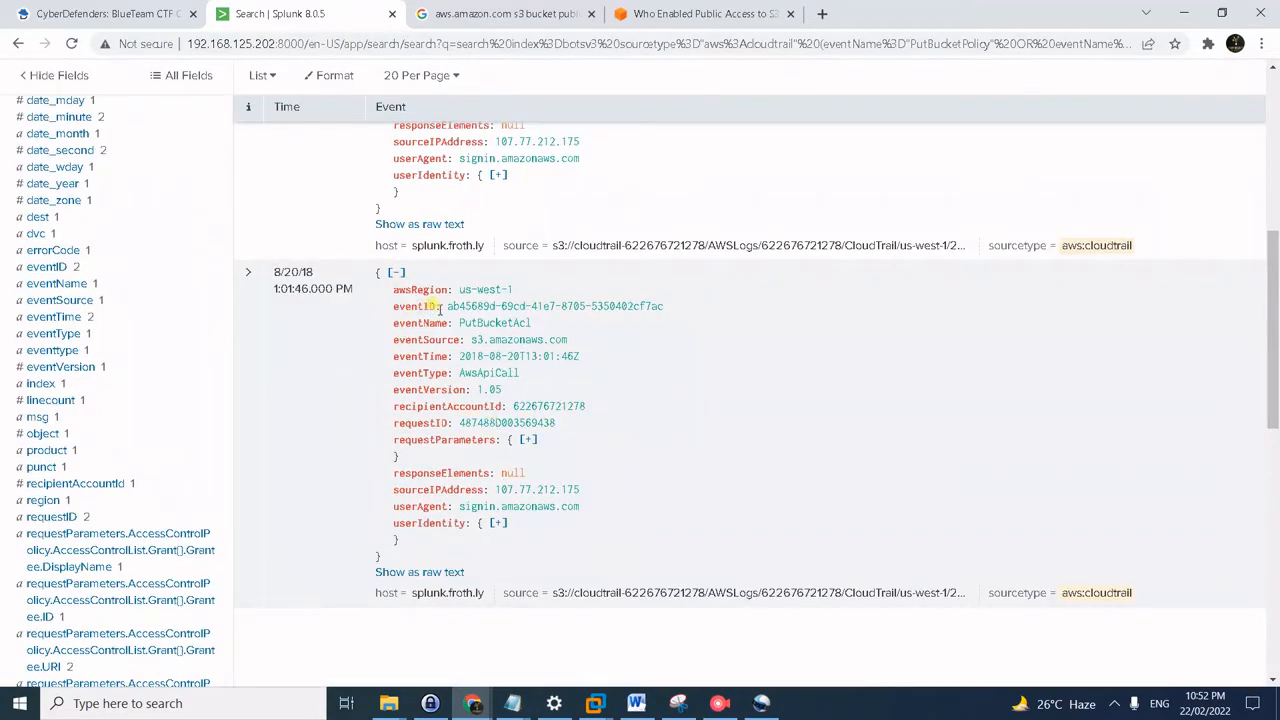
left_click_drag(448, 307, 713, 316)
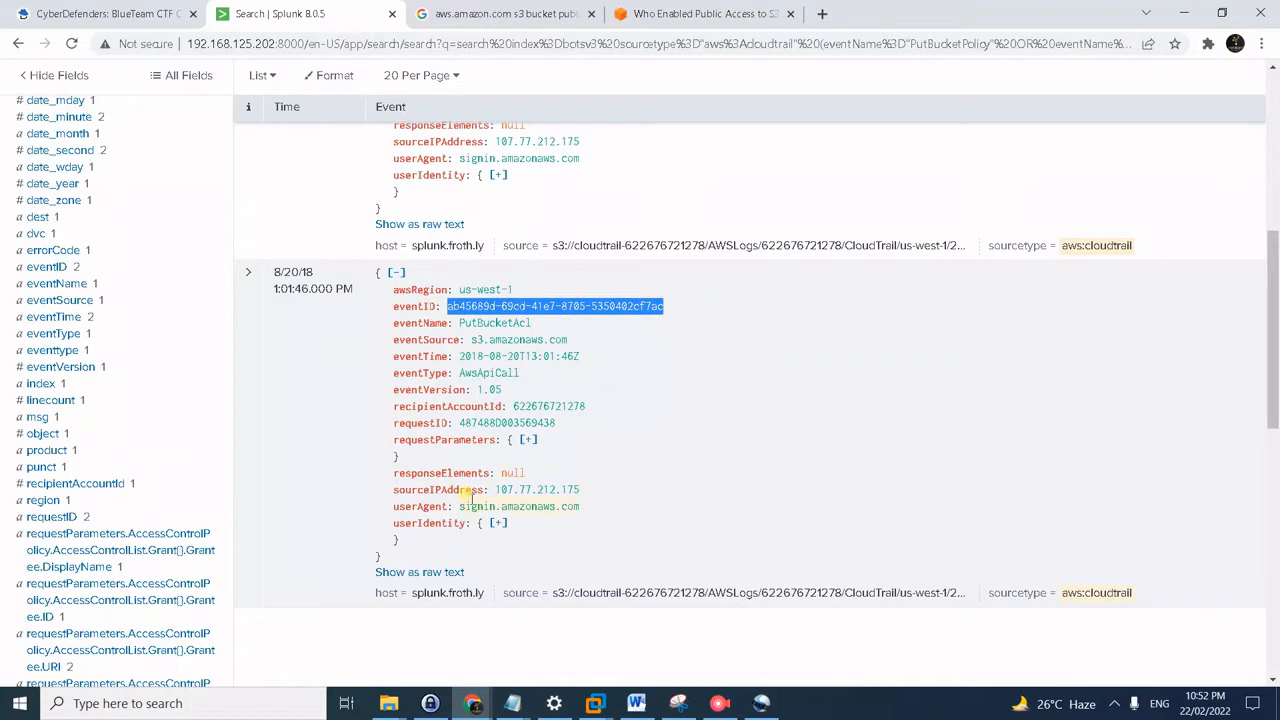
- Inspect the values of the user field among the interesting fields
scroll(72, 540, "down", 6)
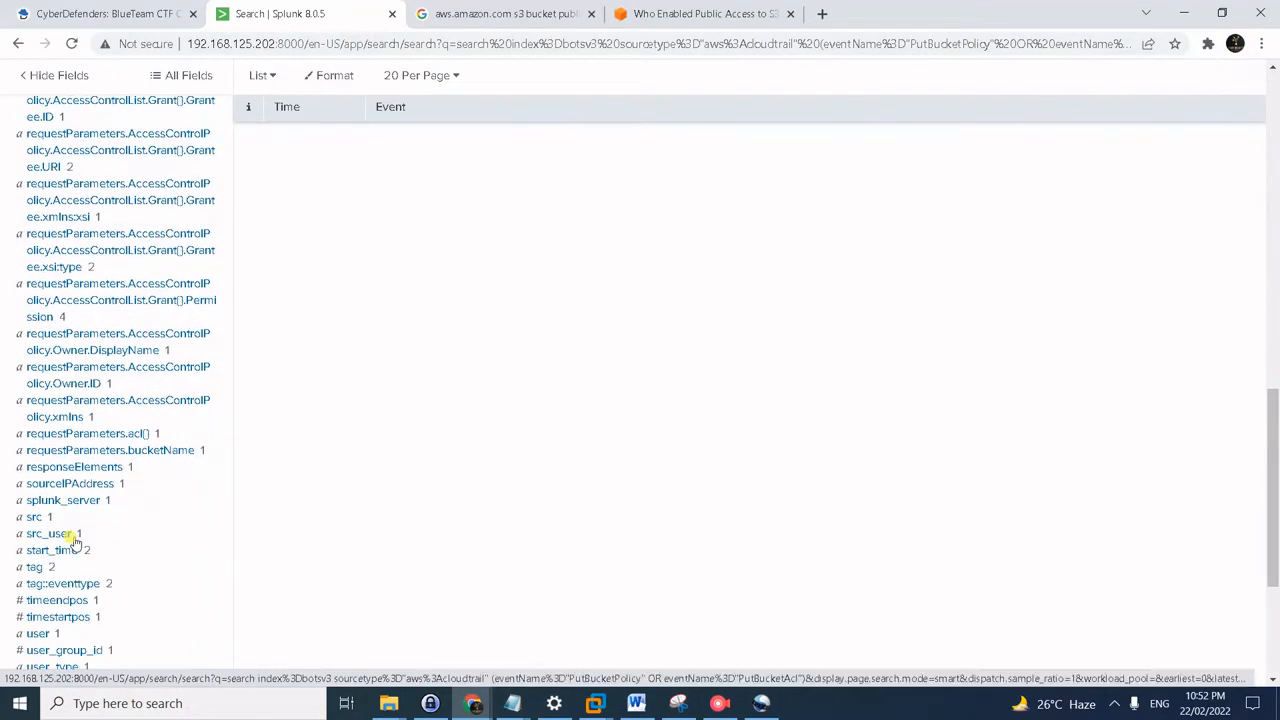
scroll(62, 568, "down", 1)
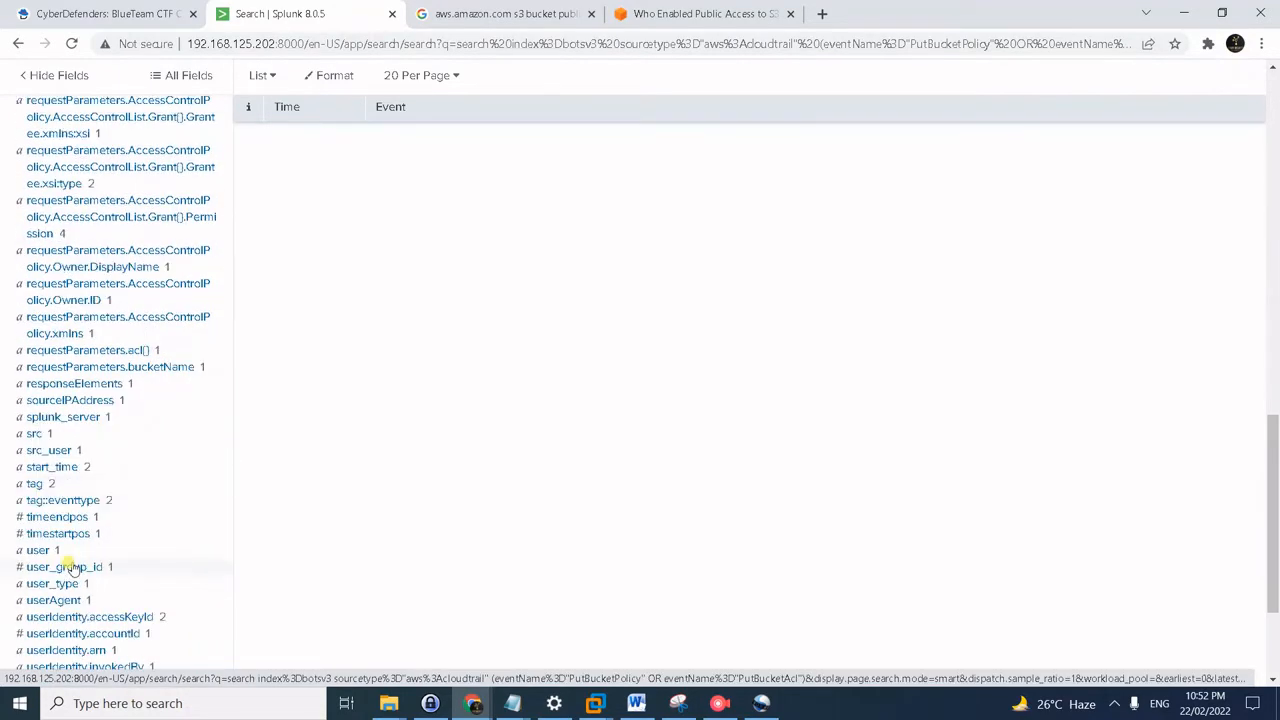
left_click(40, 551)
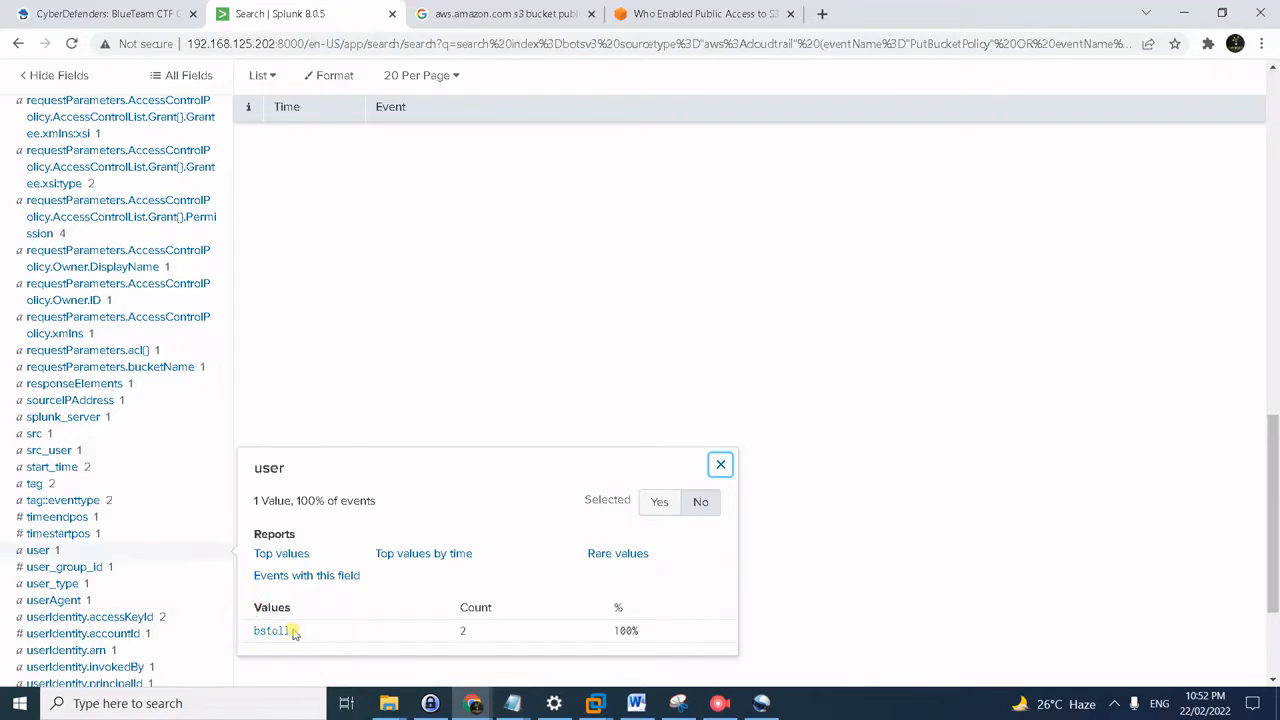
- Show the 1:01:46 PM event as raw text and highlight the AllUsers grantee entries with their permissions
scroll(510, 485, "up", 4)
scroll(495, 505, "up", 1)
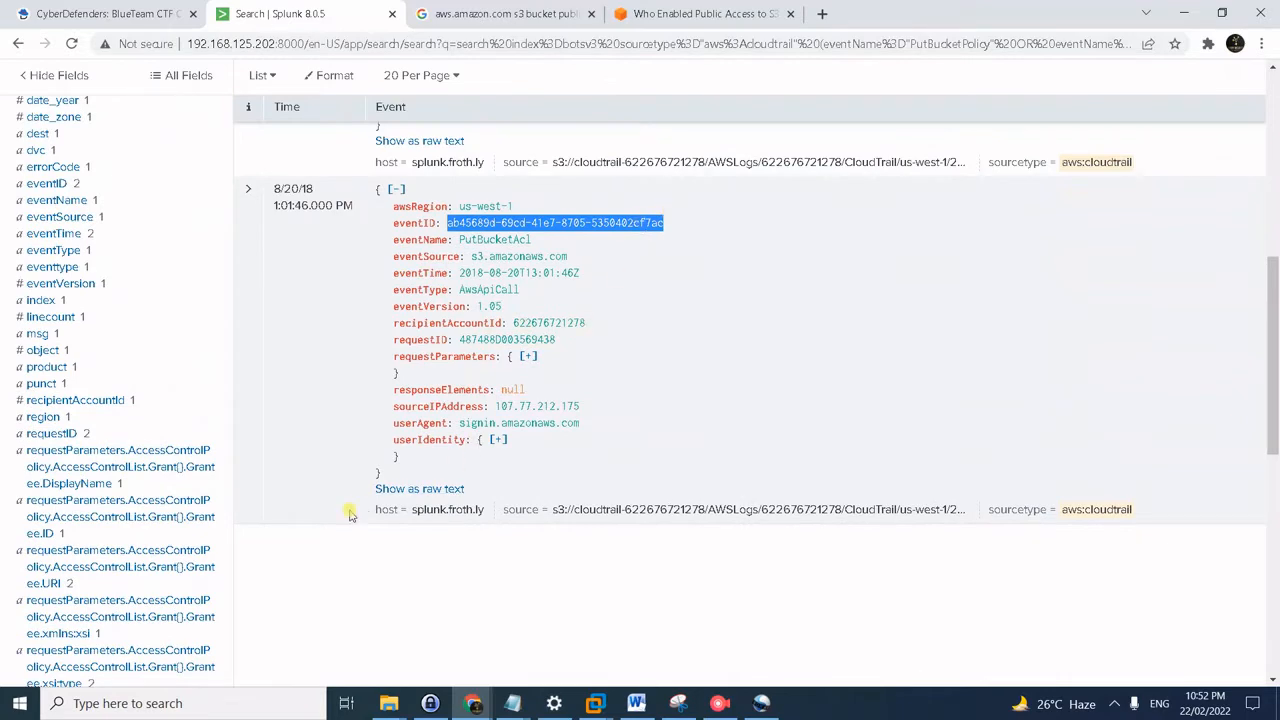
left_click(420, 489)
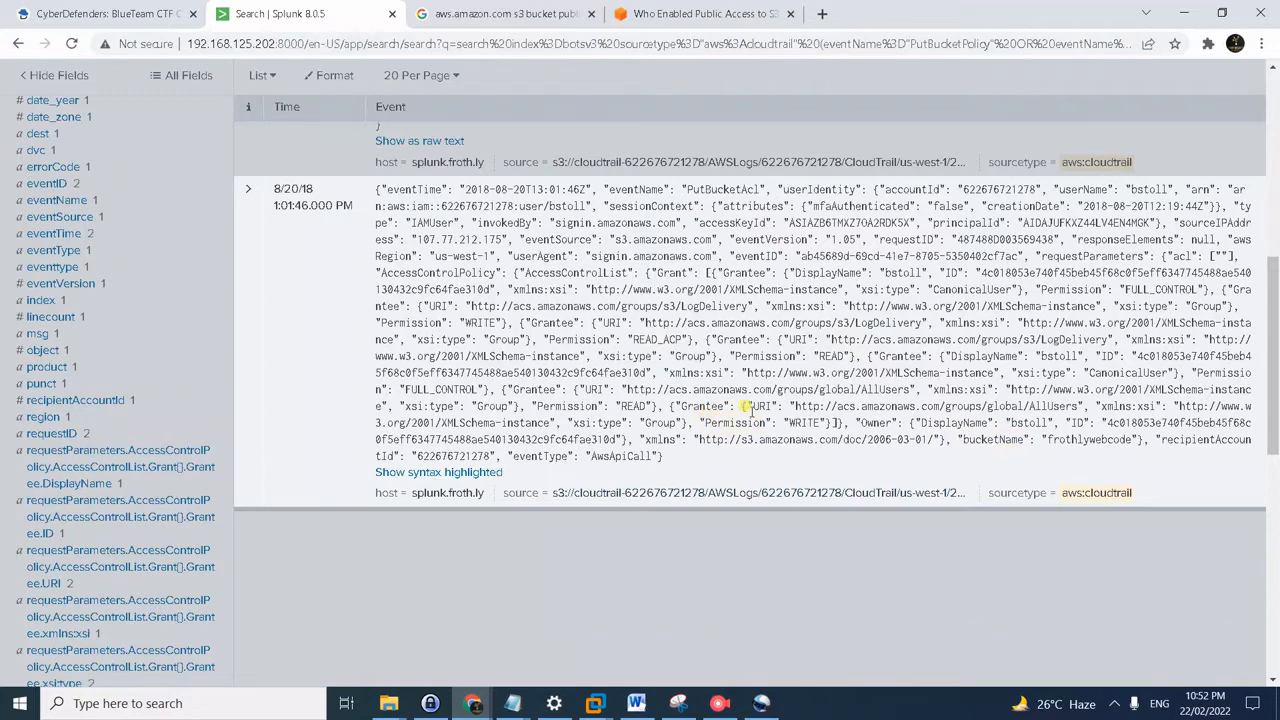
left_click_drag(540, 406, 968, 391)
mouse_move(1108, 415)
left_mouse_down()
mouse_move(910, 409)
mouse_move(1105, 421)
mouse_move(1078, 421)
mouse_move(1095, 409)
left_mouse_up()
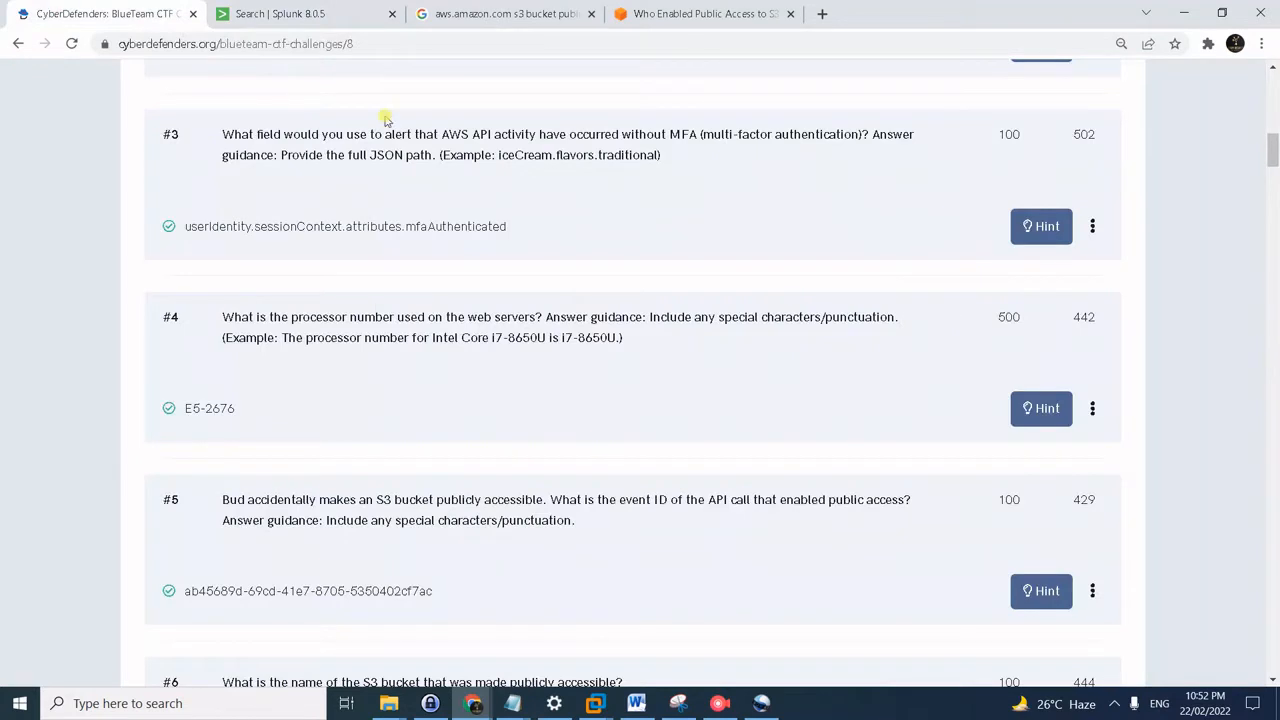
- Check question #6 on the challenge page and highlight the bucketName "frothlywebcode" in the raw Splunk event
left_click(40, 8)
left_click(1114, 703)
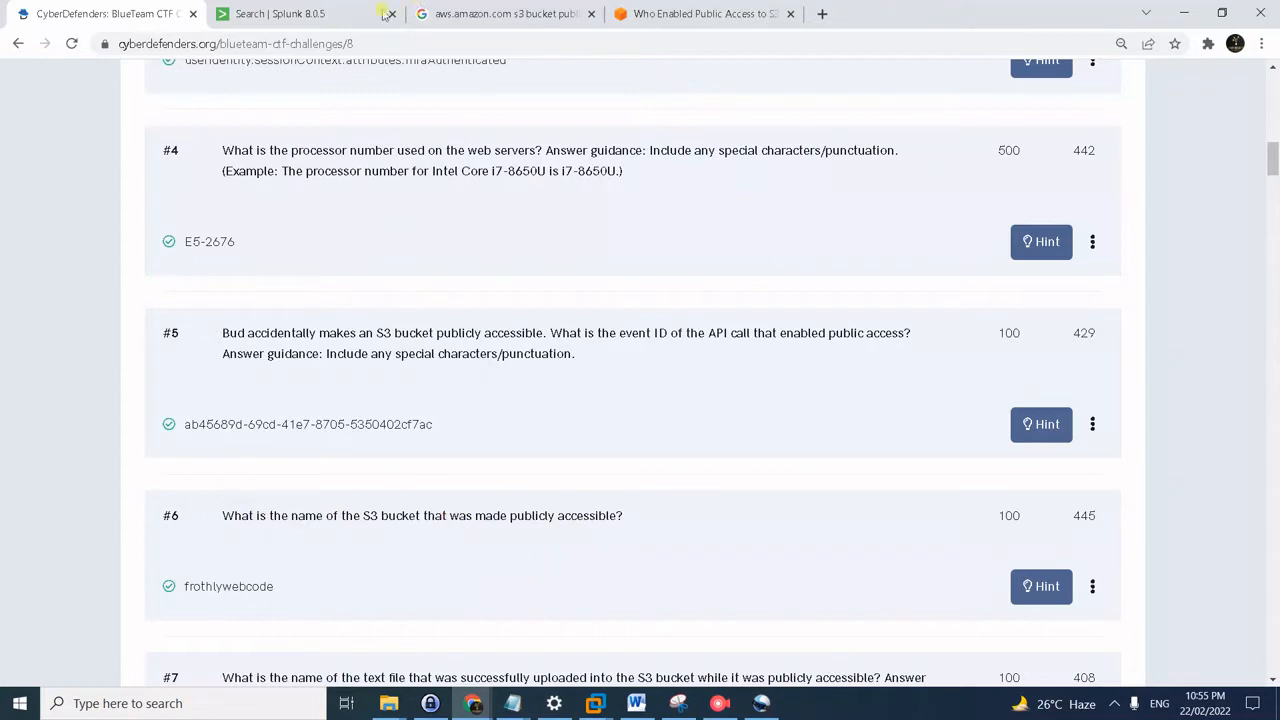
left_click(322, 16)
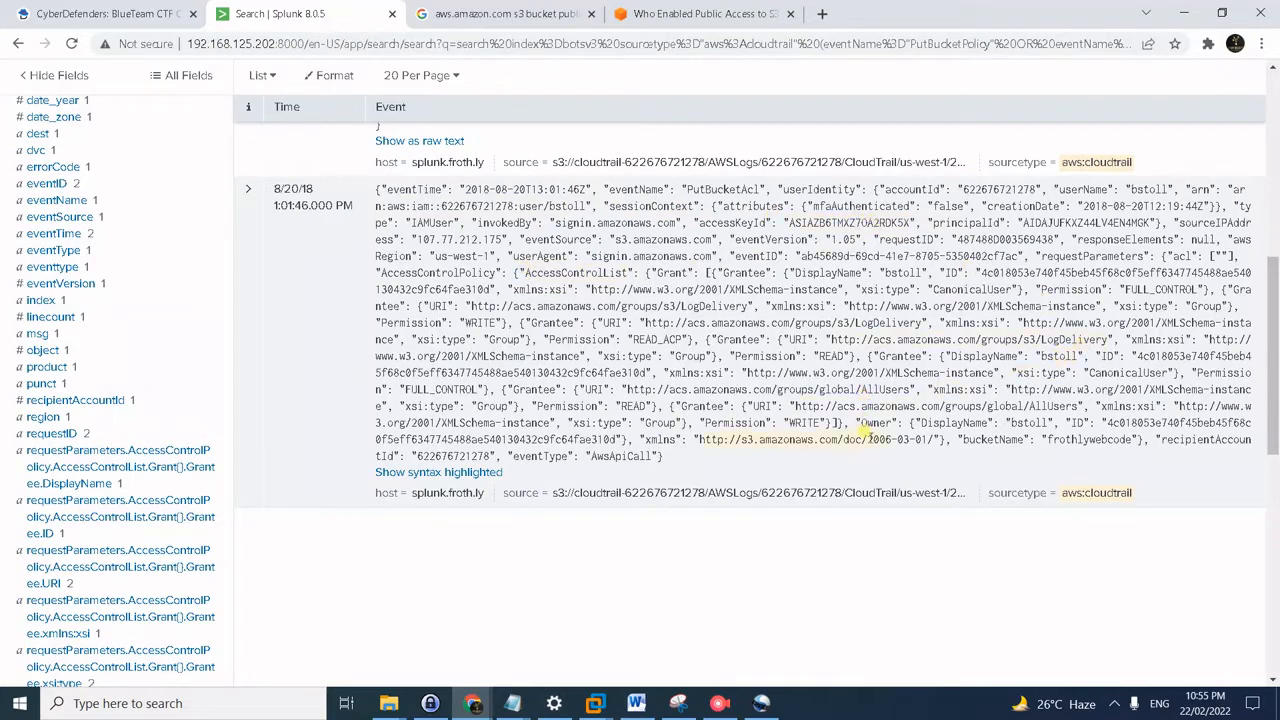
left_click_drag(958, 440, 1130, 452)
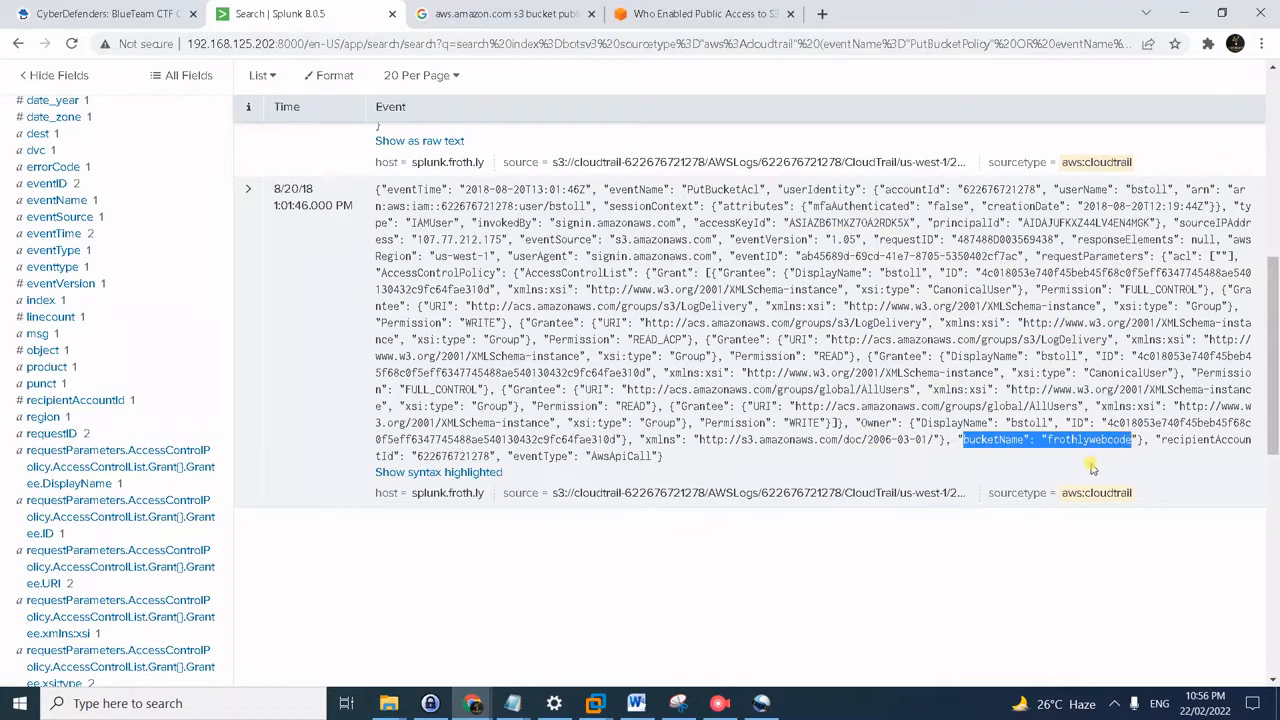
left_click(1092, 468)
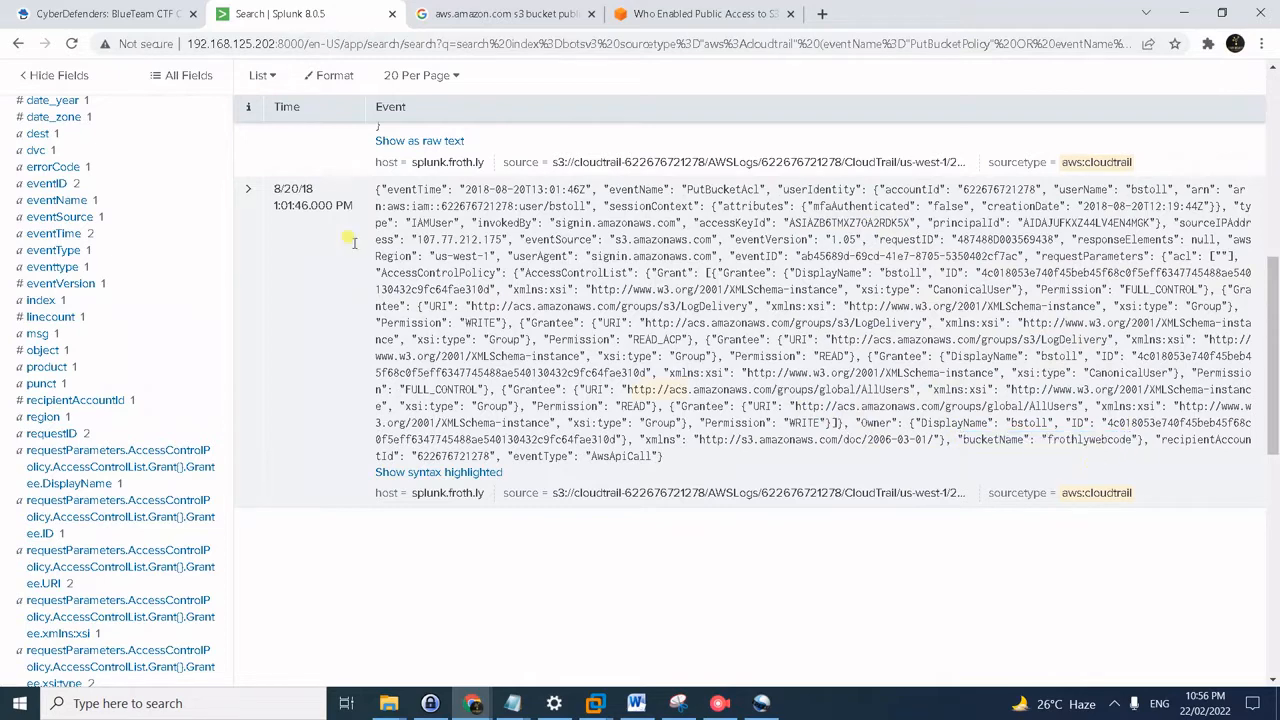
- Return to the challenge page to review the answer to question #6 and read question #7
left_click(44, 10)
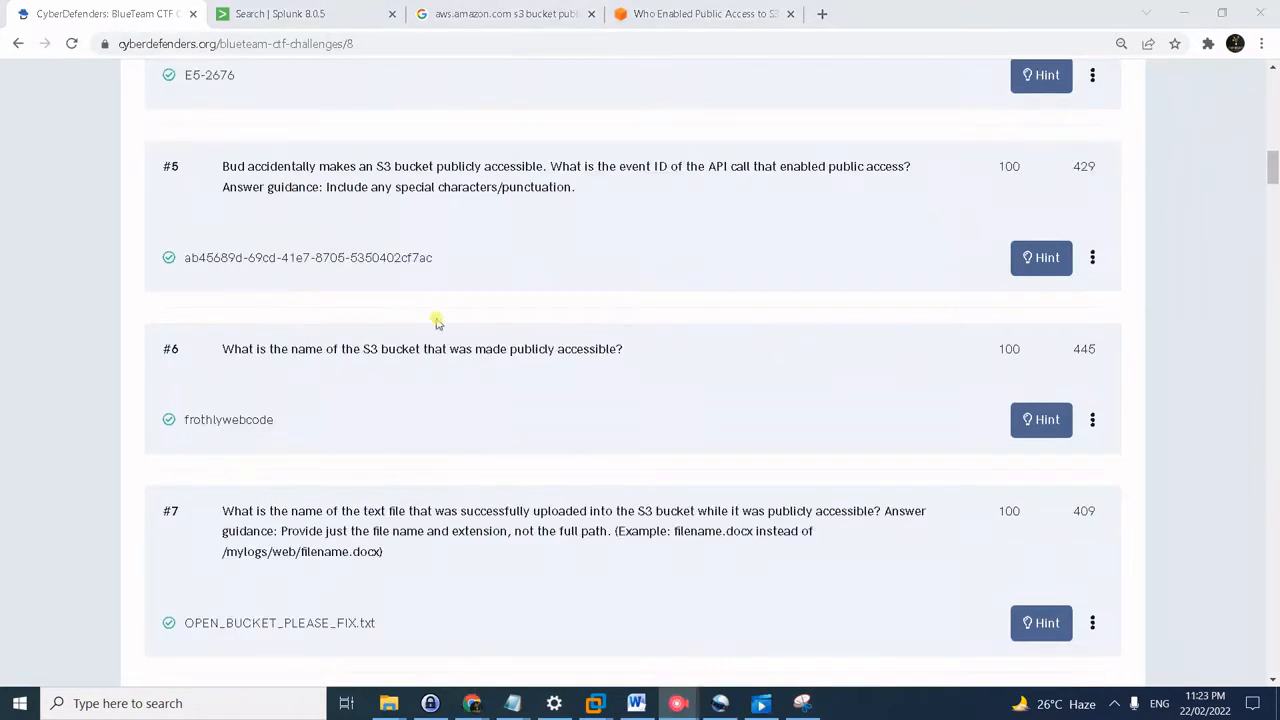
left_click(380, 419)
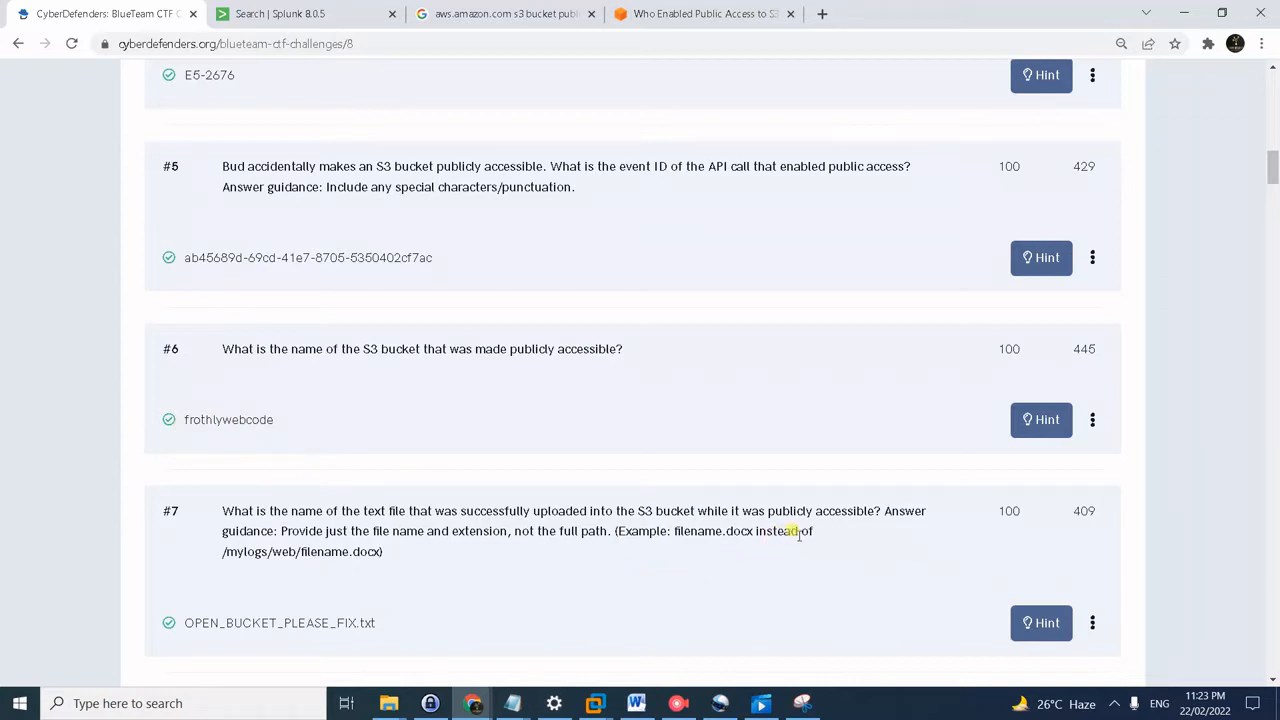
- Read the hint for question #7 and return to the Splunk search for the frothlywebcode bucket's aws:s3:accesslogs events
left_click(1040, 620)
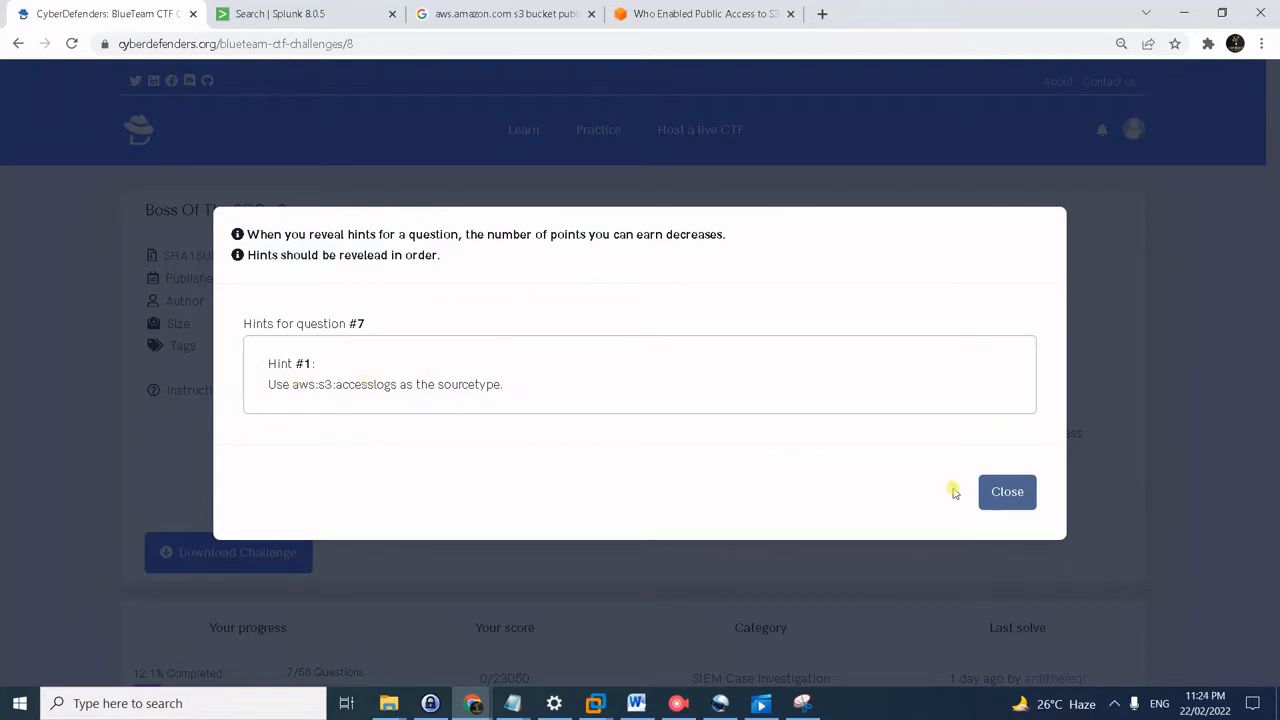
left_click(1005, 492)
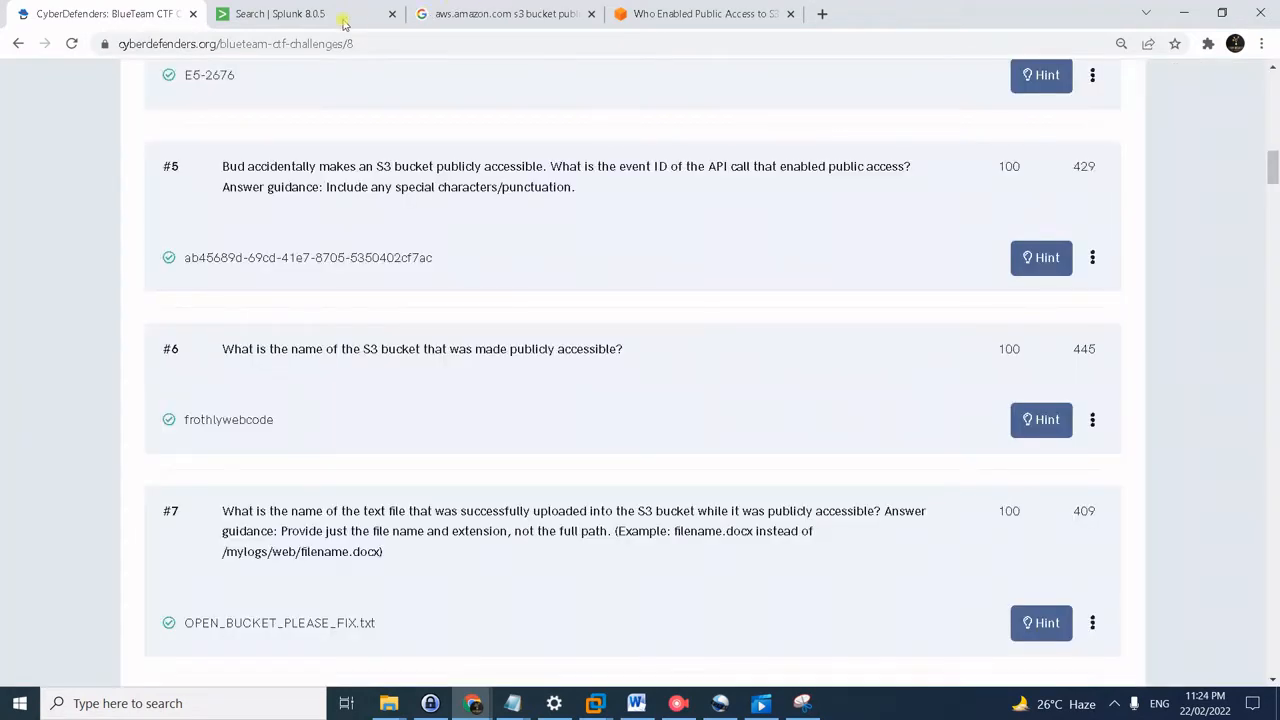
left_click(308, 22)
scroll(563, 223, "up", 3)
key("ctrl+f")
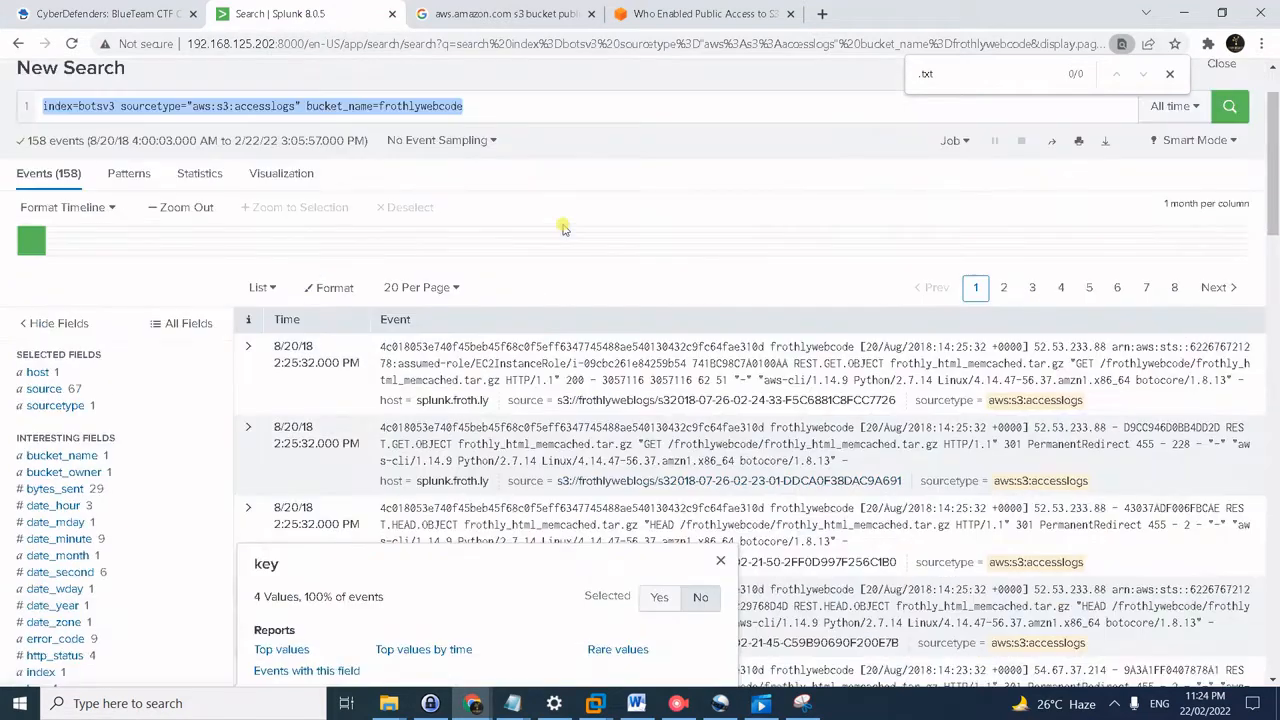
left_click(188, 190)
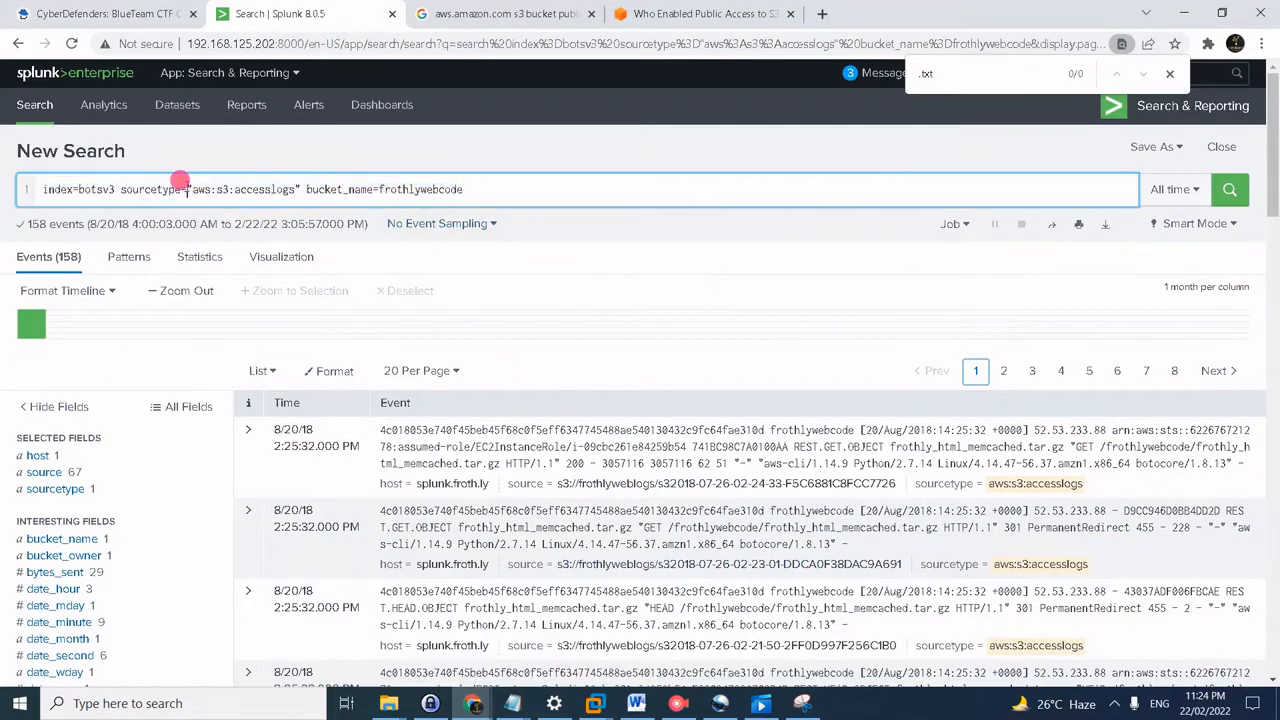
left_click(250, 189)
scroll(647, 282, "down", 2)
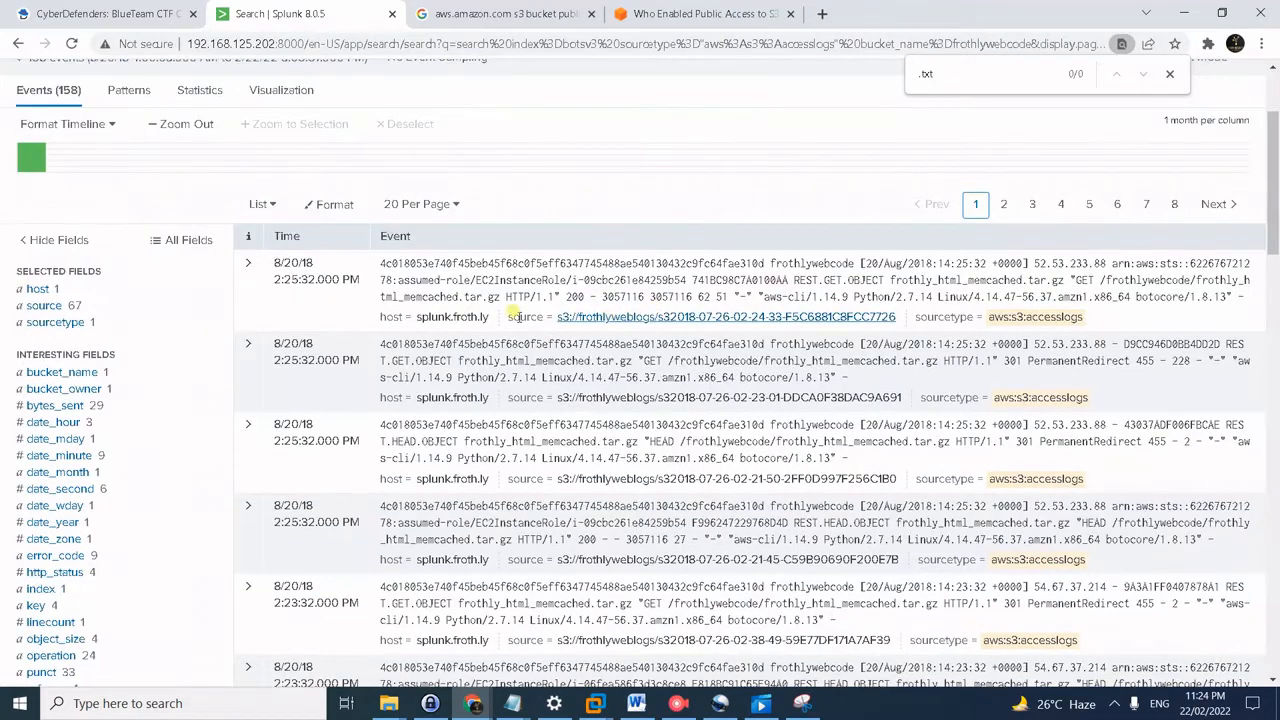
- Expand the first access log event and examine its fields
left_click(248, 264)
scroll(840, 530, "down", 1)
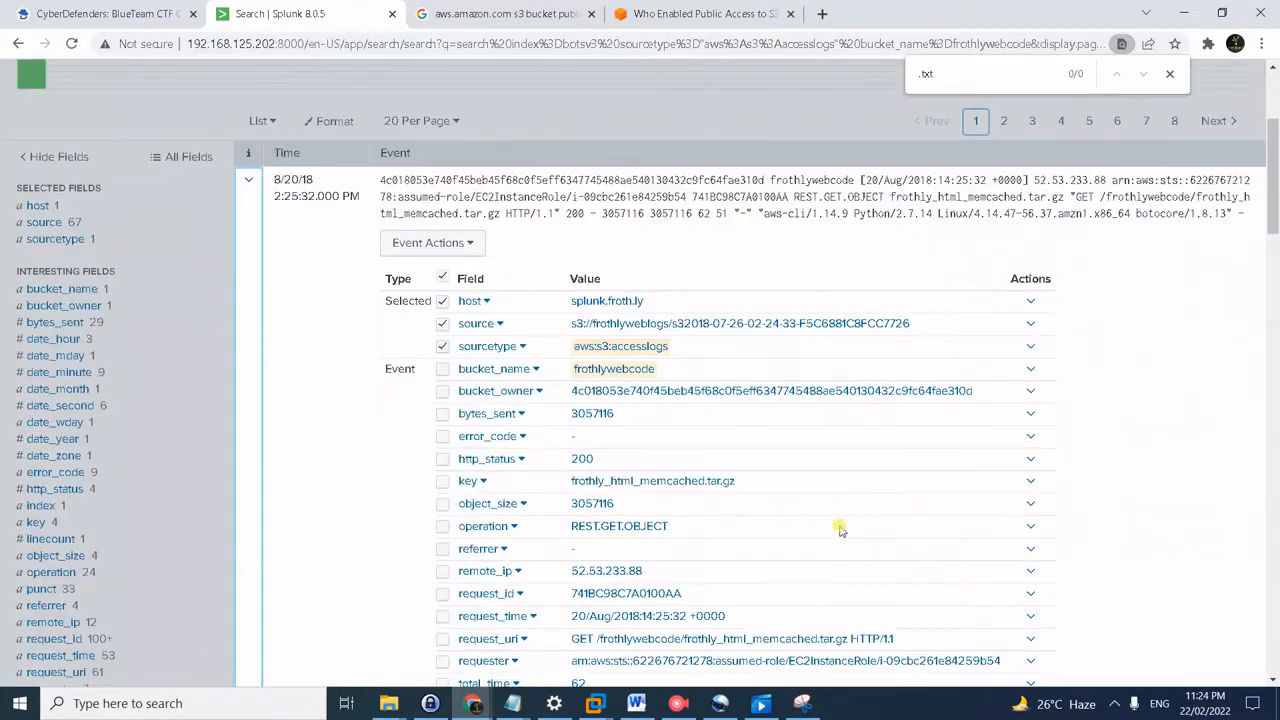
scroll(840, 530, "down", 1)
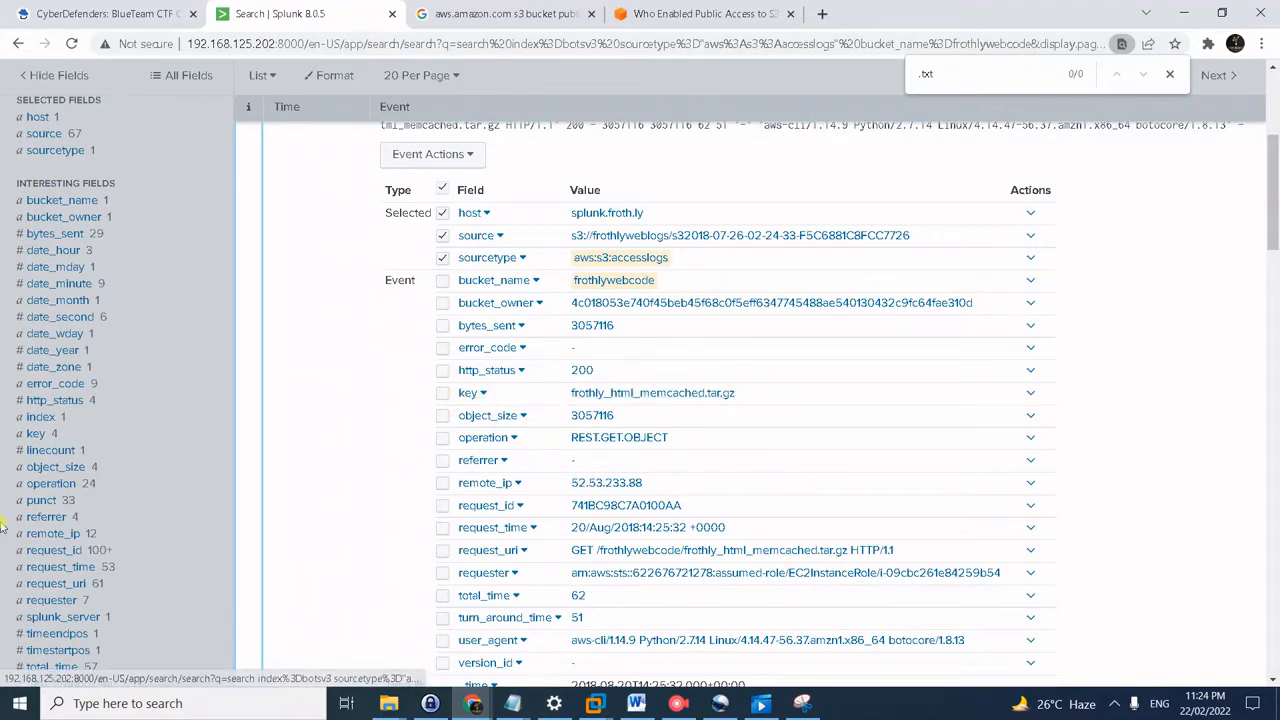
- Collapse the event, list the values of the key field and highlight OPEN_BUCKET_PLEASE_FIX.txt
left_click(48, 437)
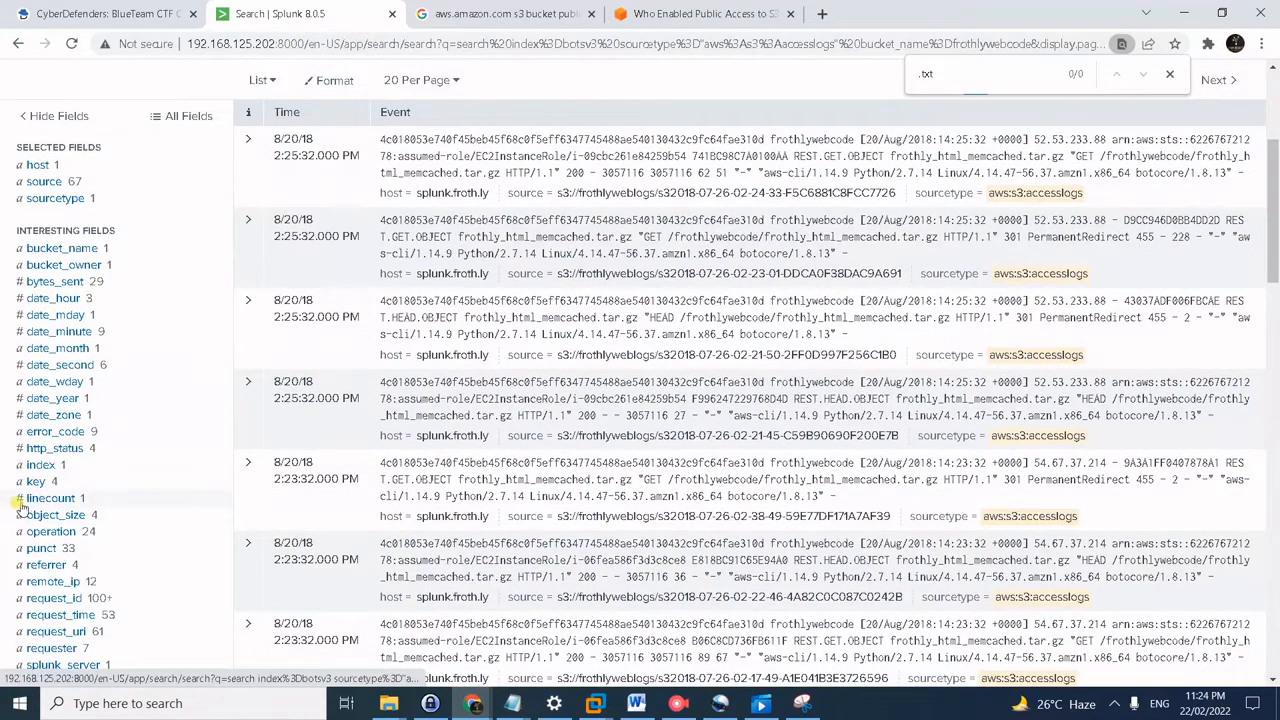
left_click(36, 483)
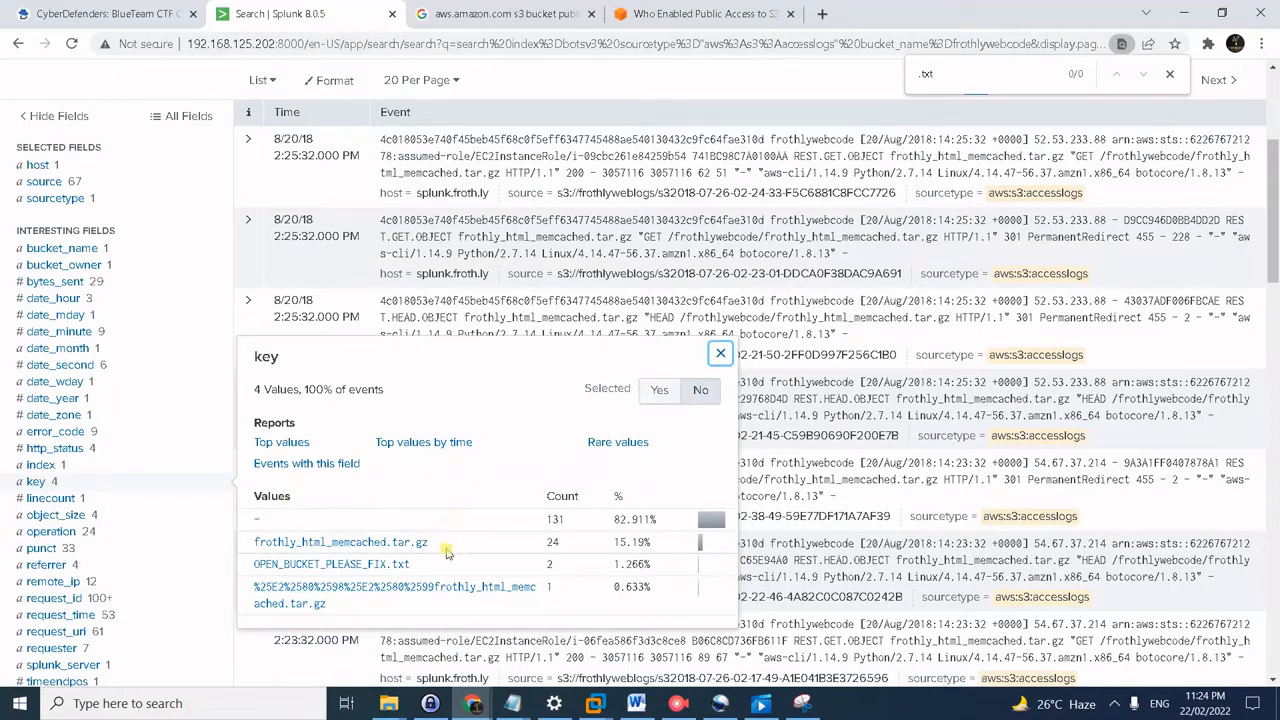
left_click_drag(411, 564, 250, 564)
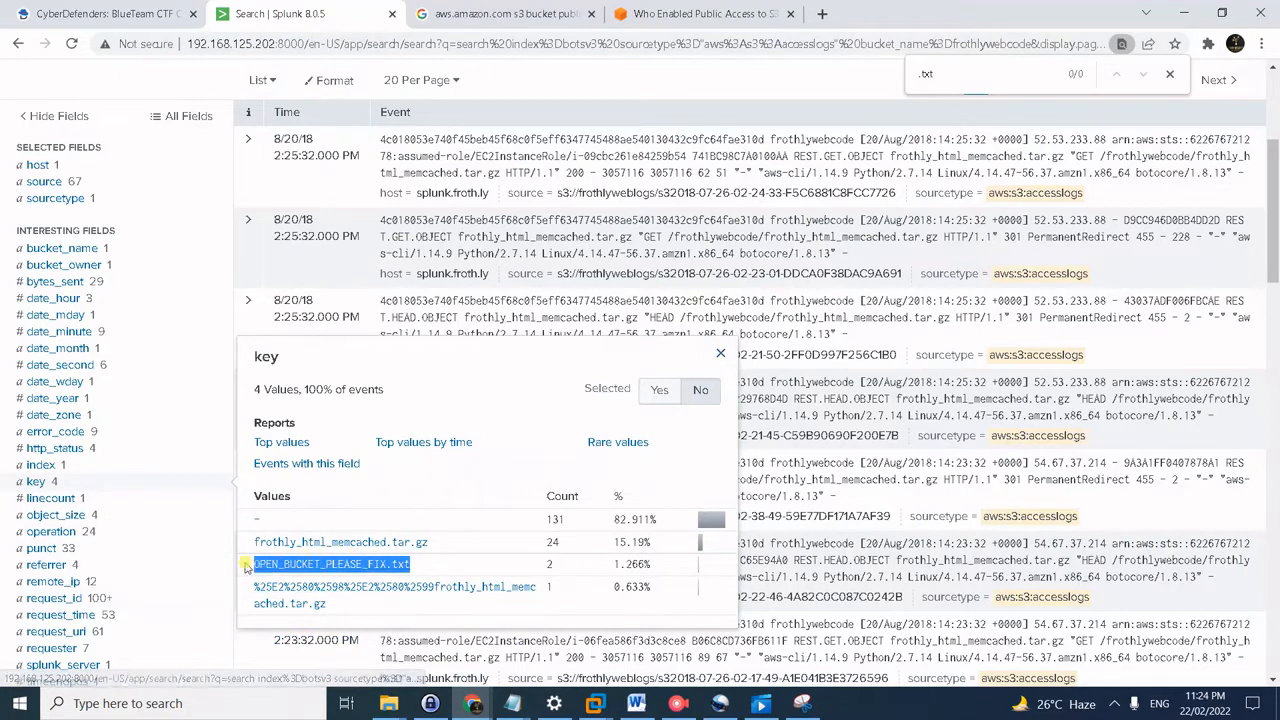
- Read question #8 on the challenge page and run the Splunk search for *.tar.gz* in the frothlywebcode bucket's access logs
left_click(58, 8)
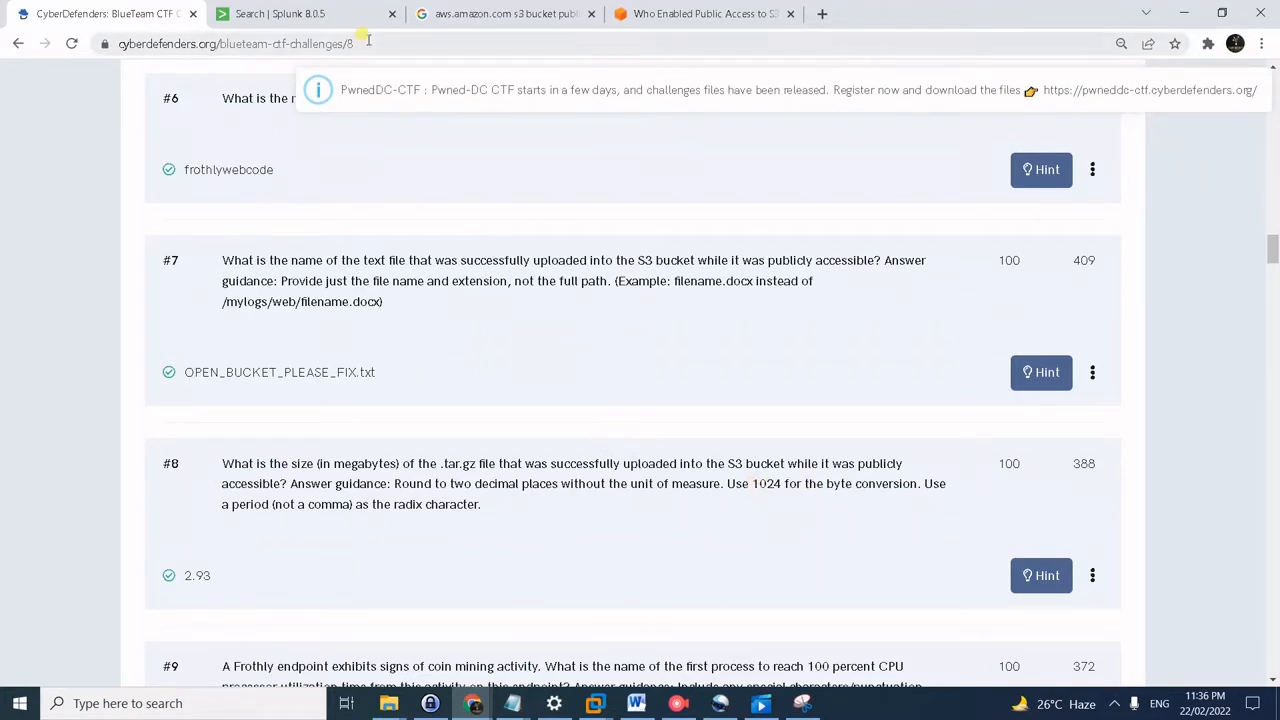
left_click(335, 20)
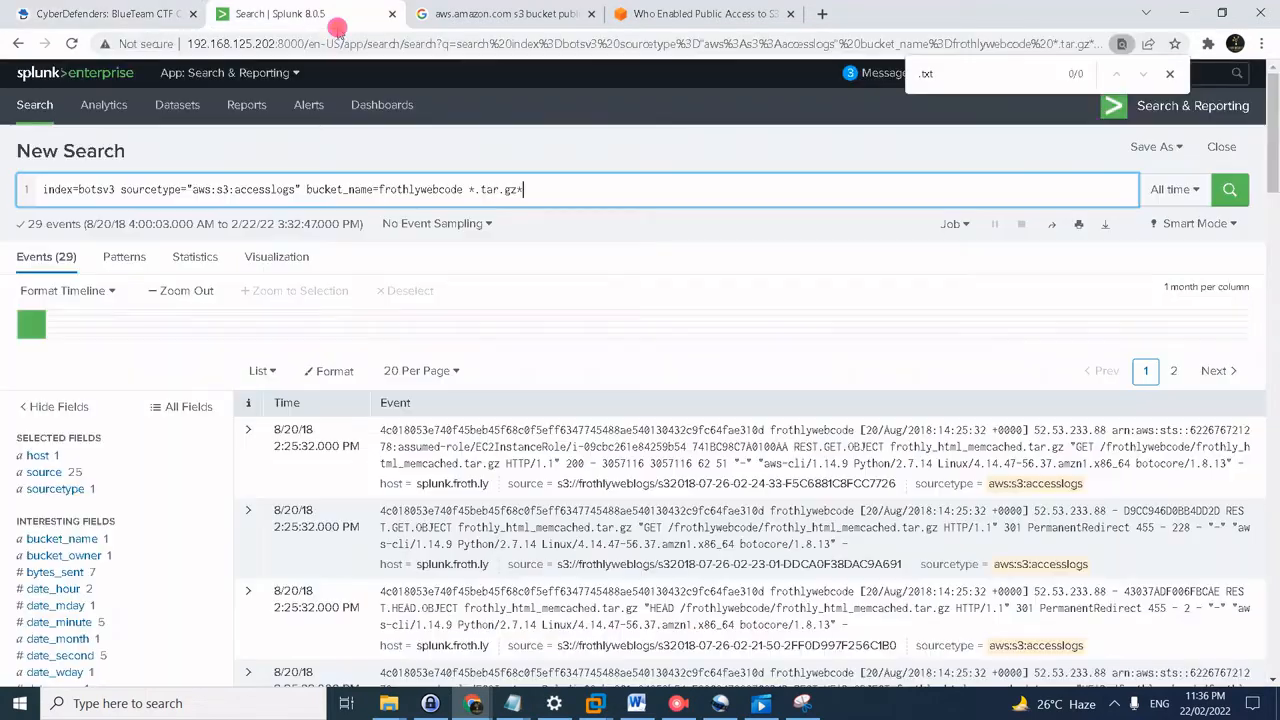
left_click(555, 194)
key("Return")
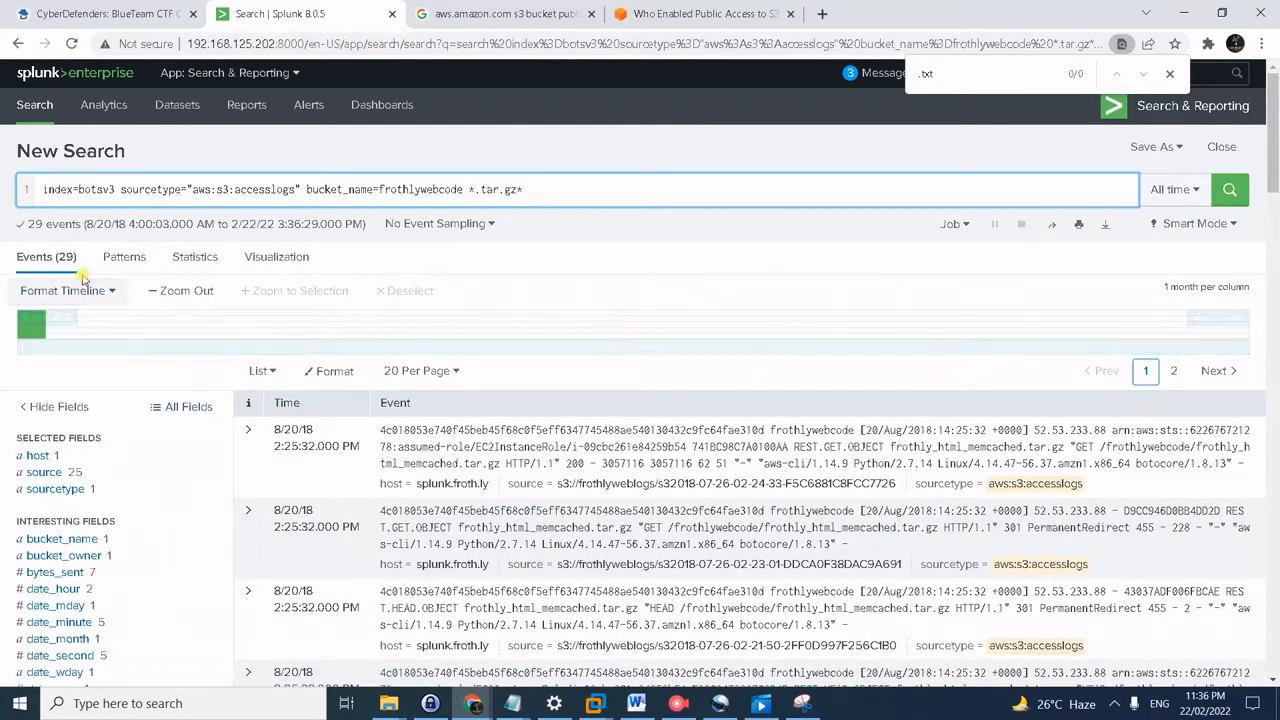
- Expand the first .tar.gz event and highlight its object_size field and value
scroll(310, 390, "down", 1)
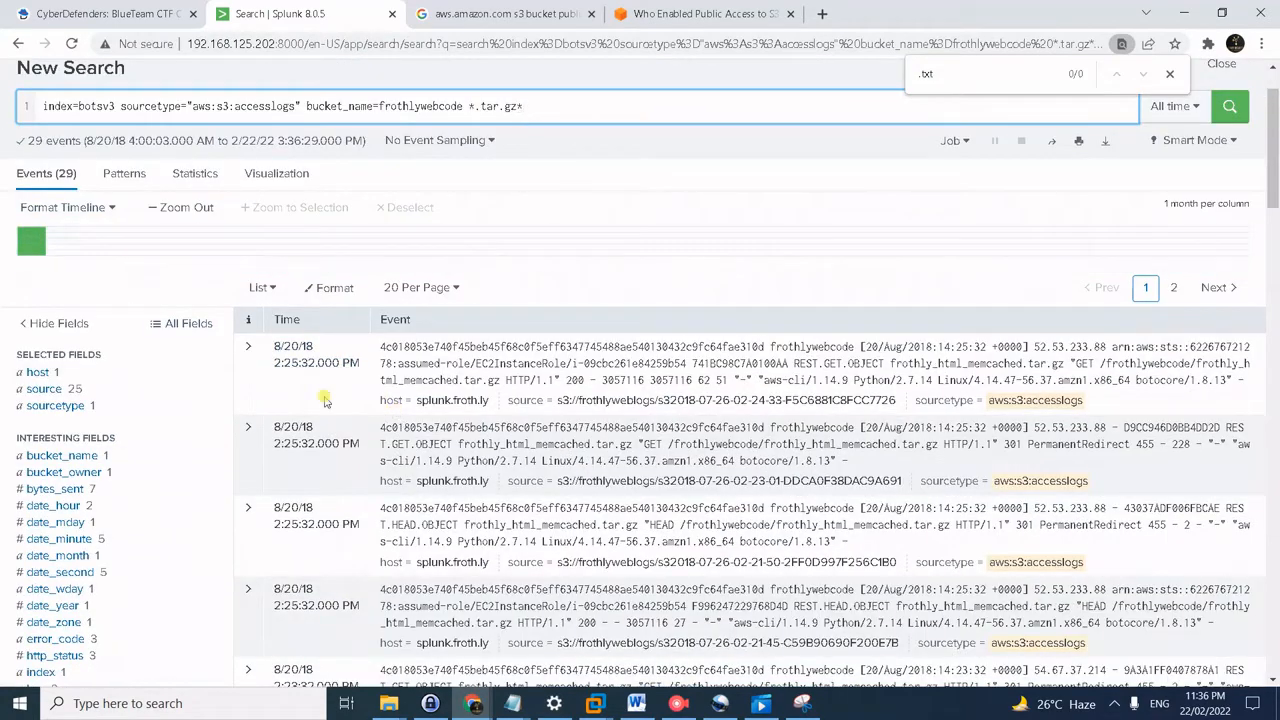
left_click(248, 347)
scroll(456, 426, "down", 2)
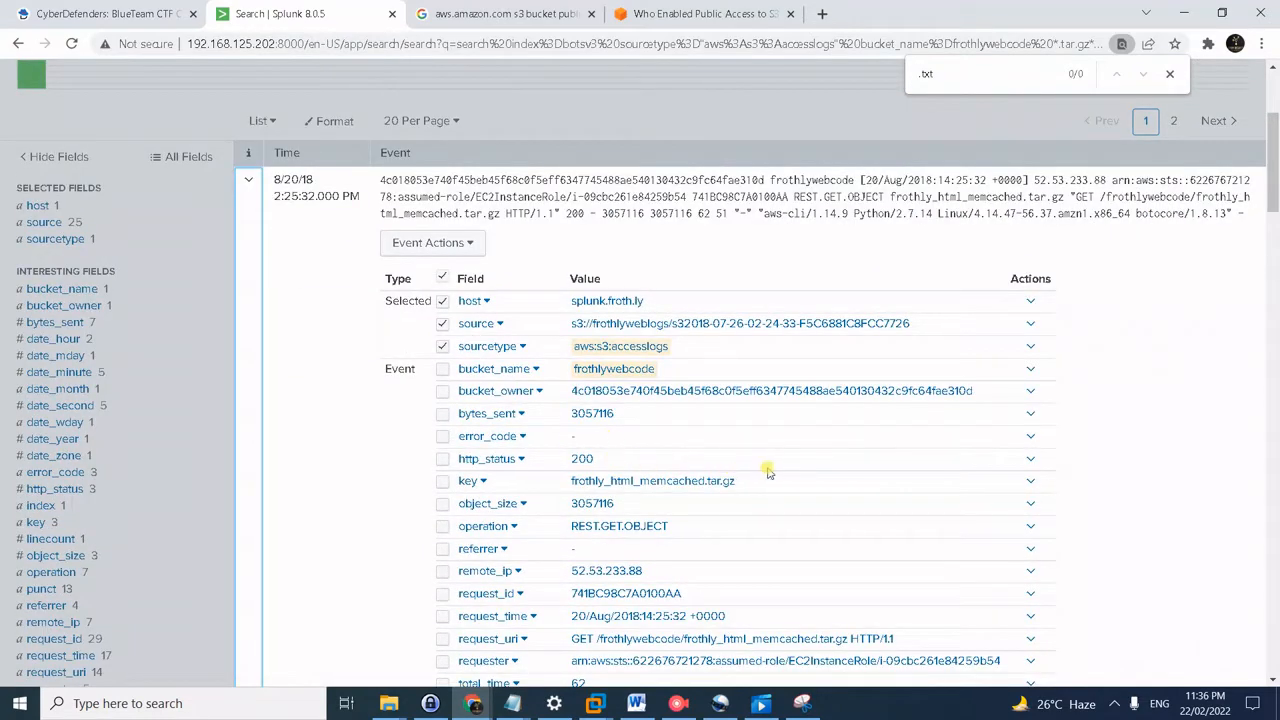
scroll(772, 510, "down", 1)
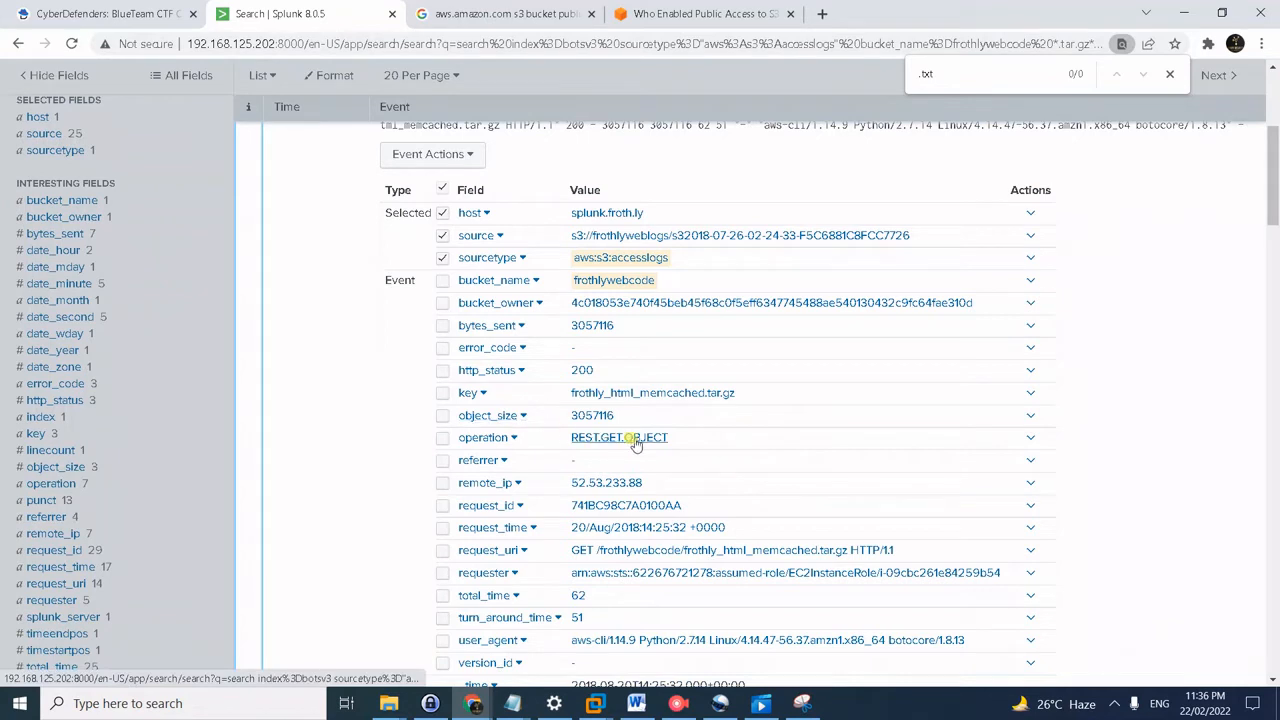
left_click_drag(630, 417, 464, 424)
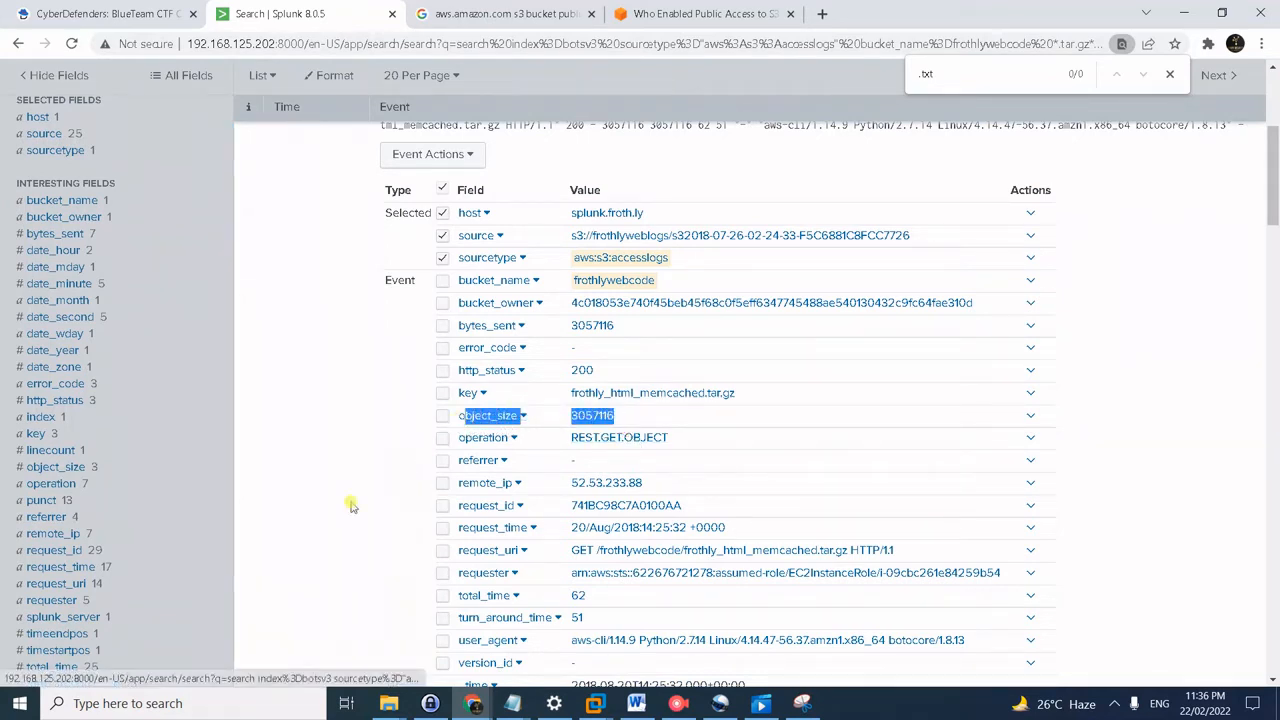
left_click(310, 343)
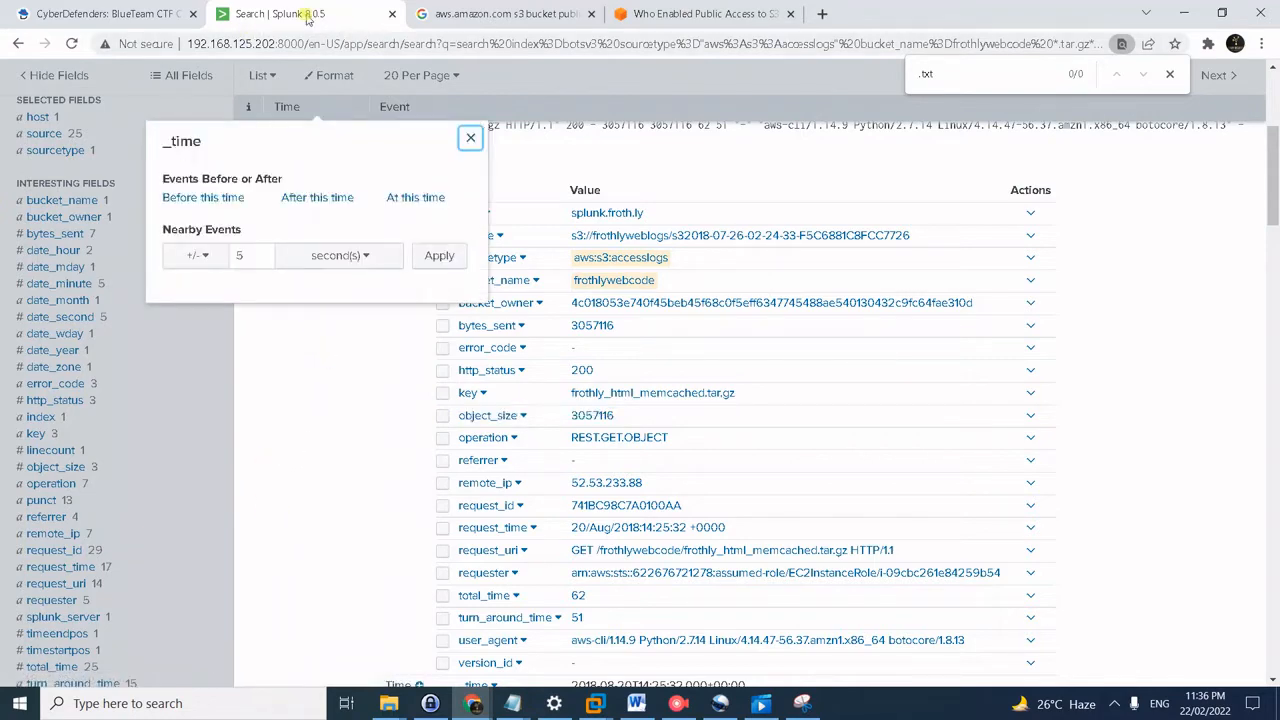
- Extend the search with "| eval filesize=(object_size/(1024*1024))" and "| stats count by filesize", and run it
scroll(1209, 184, "up", 4)
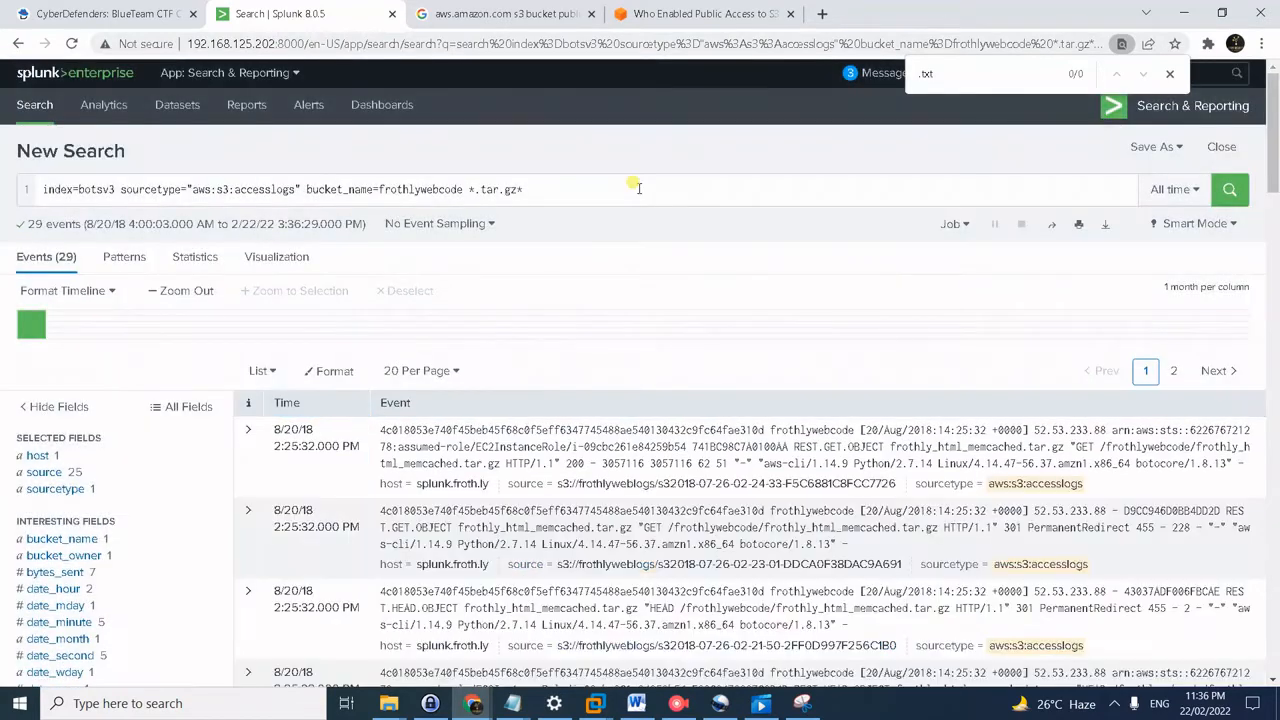
left_click(636, 186)
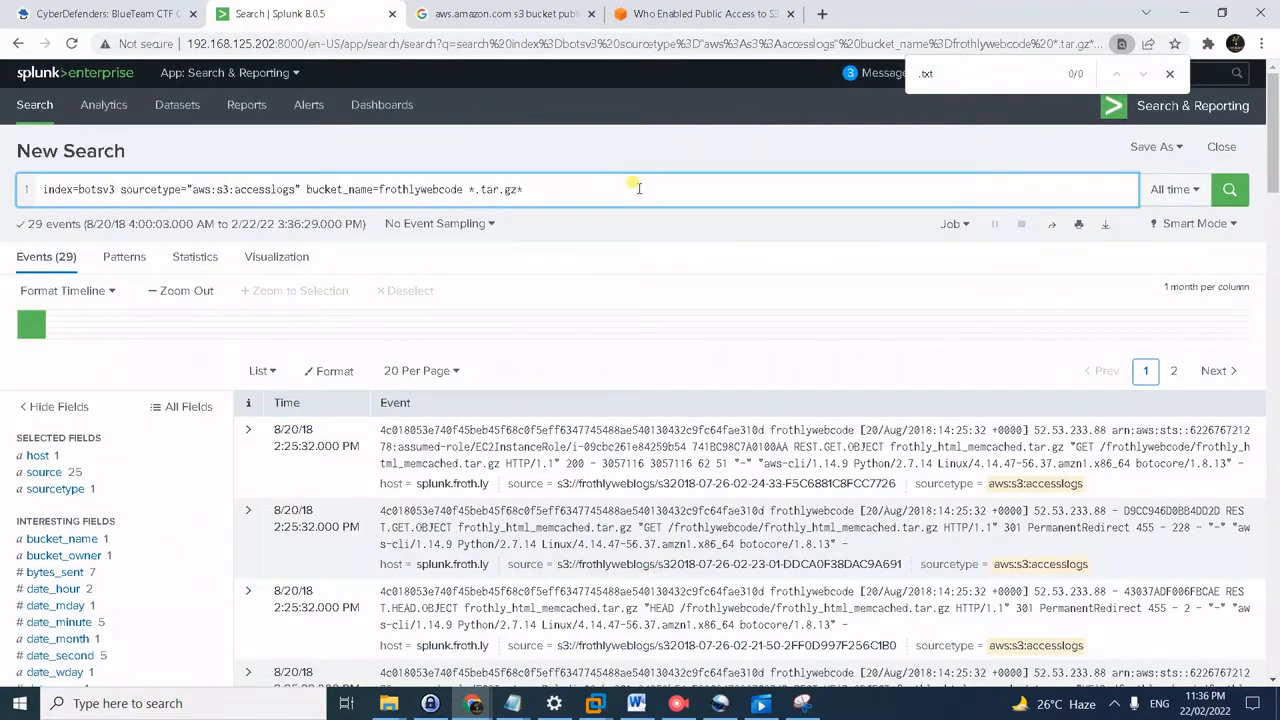
key("shift+Return")
type("| eval filesize=(object_size/(1024*1024)) | stats count by filesize")
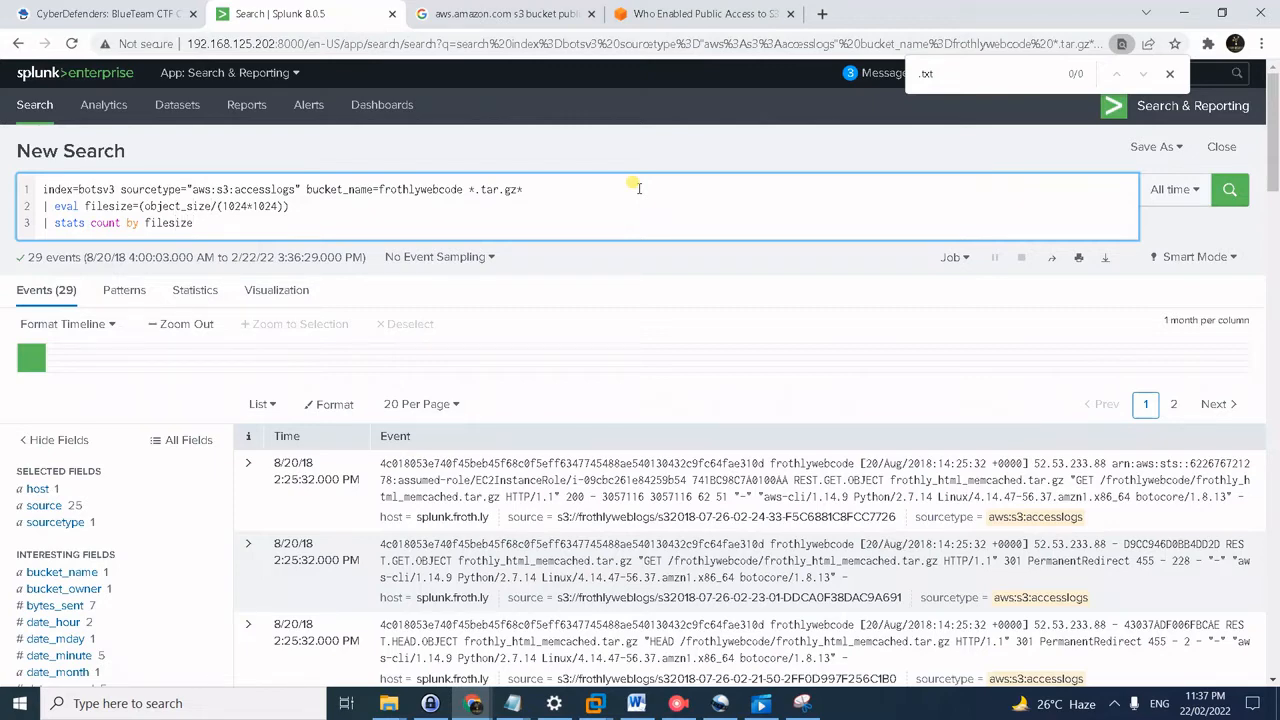
key("Return")
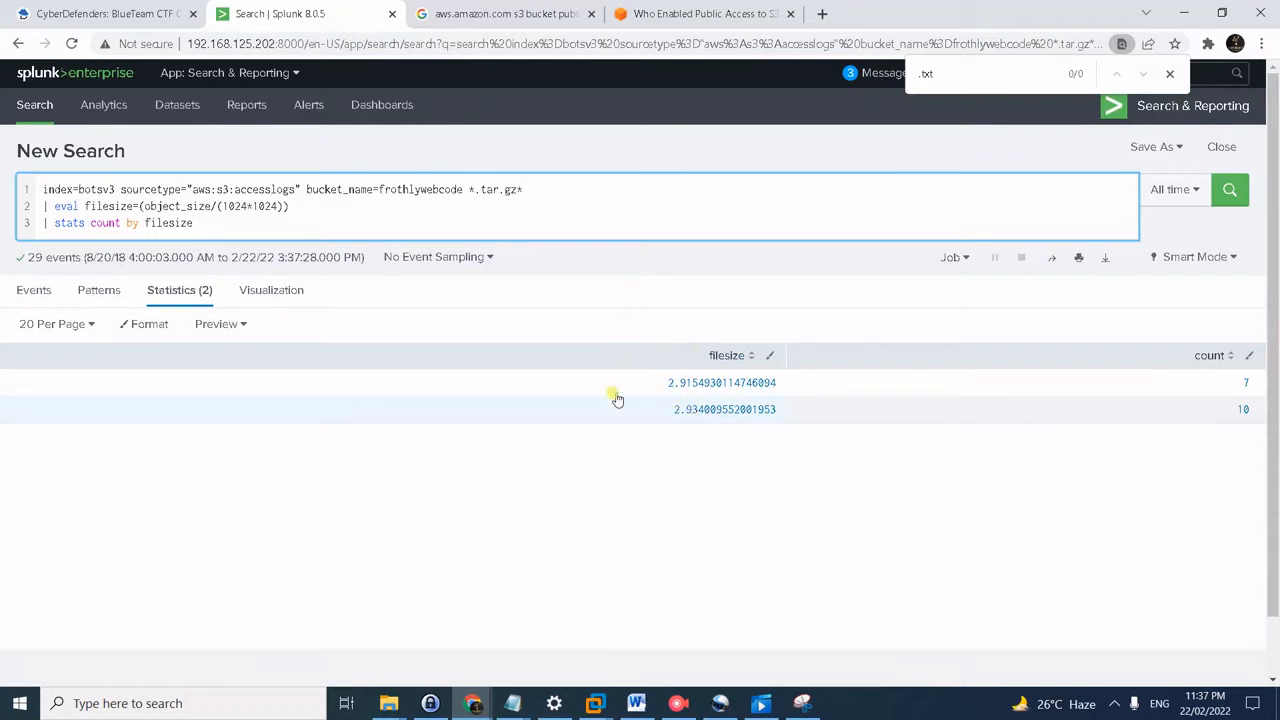
- Read question #9 and its hints on the challenge page, and return to the Splunk search
left_click(158, 10)
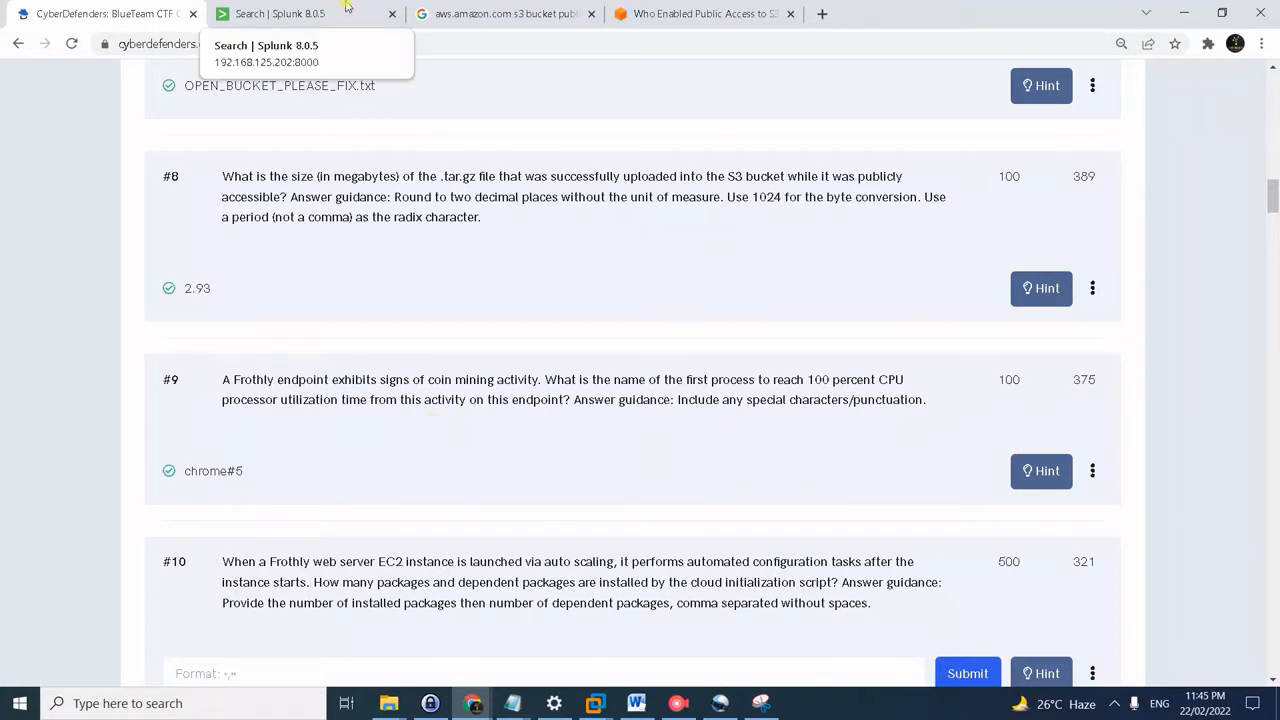
left_click(1038, 468)
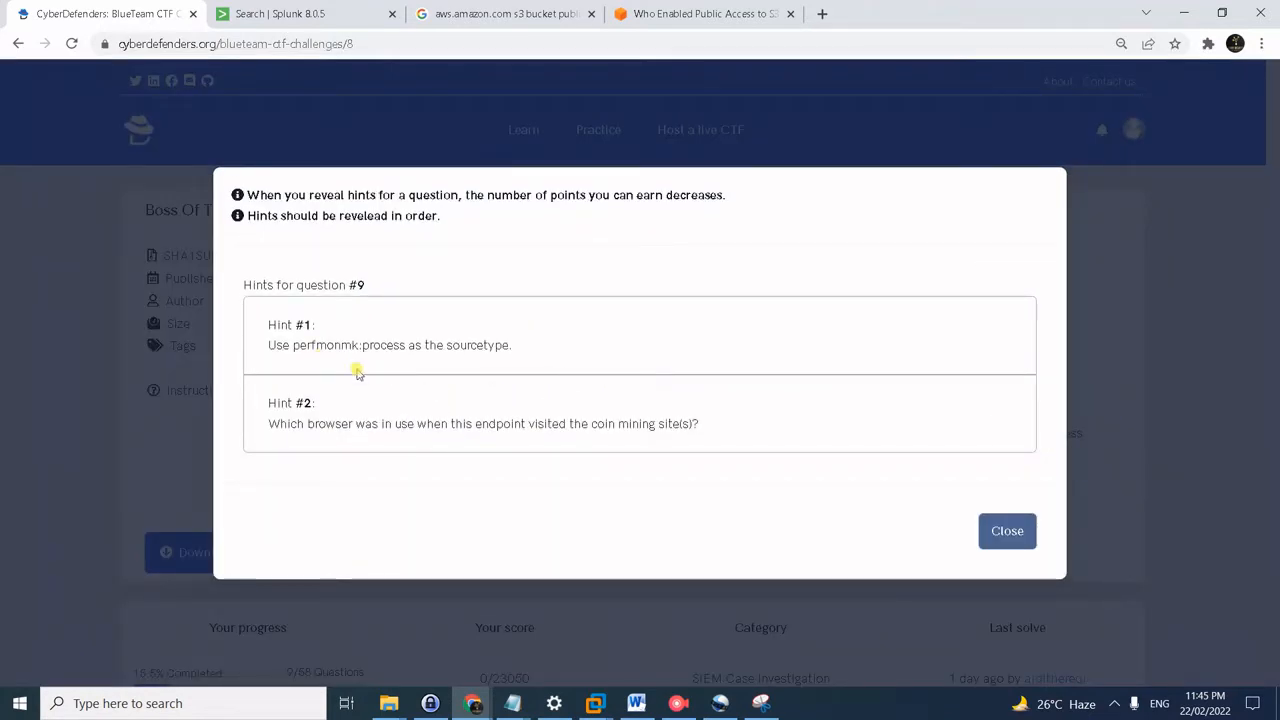
left_click(320, 14)
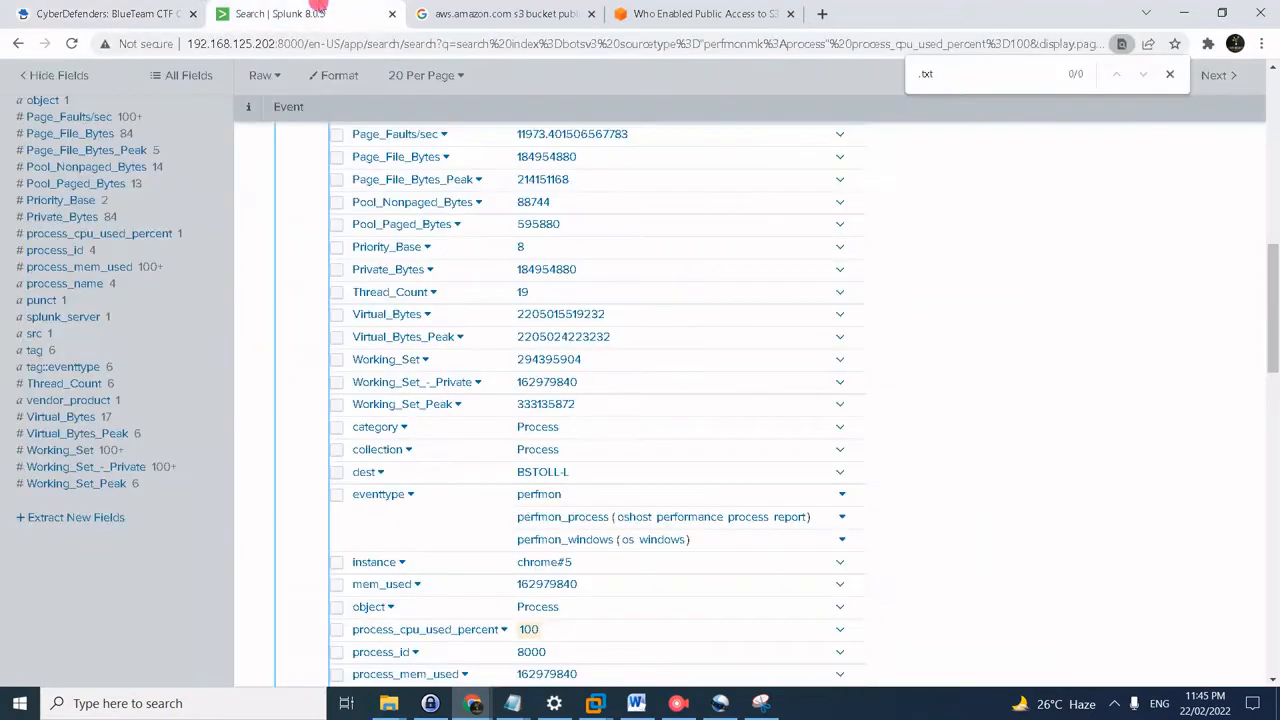
- Remove the CPU filter and the reverse command, and run the search as index=botsv3 sourcetype="perfmonmk:process"
scroll(420, 135, "up", 10)
left_click(264, 186)
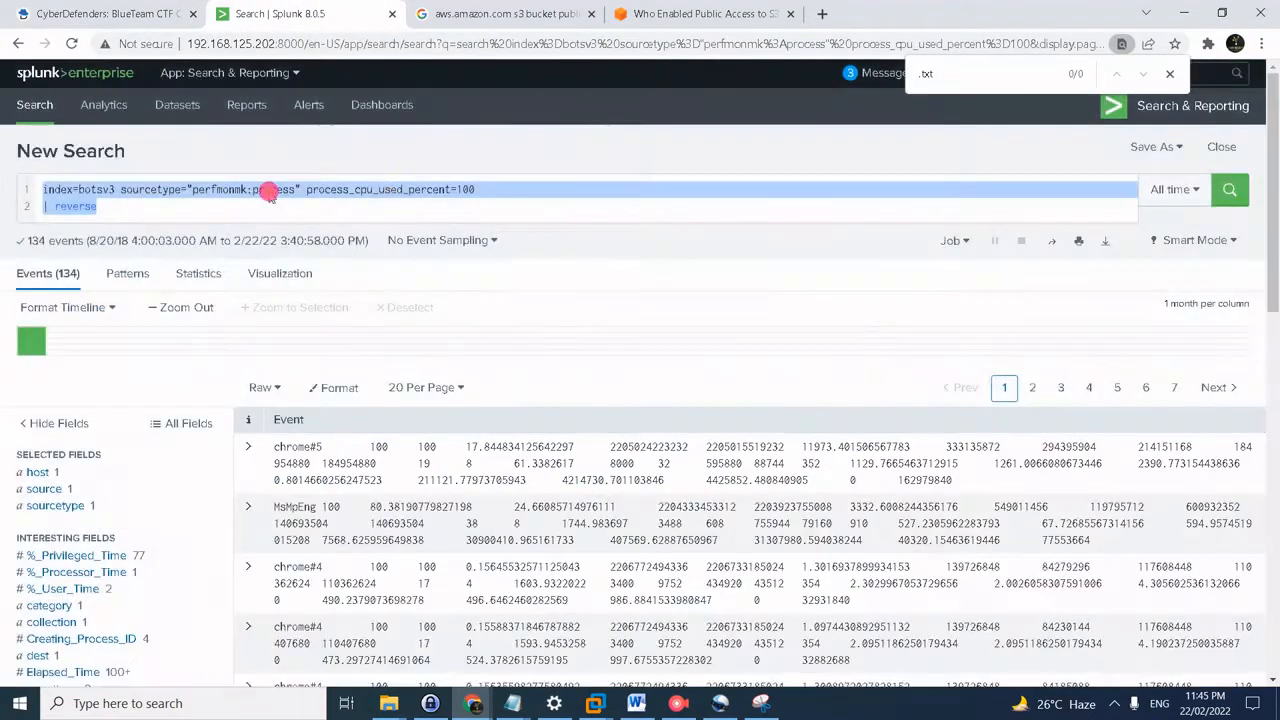
left_click(452, 203)
left_click_drag(457, 206, 306, 192)
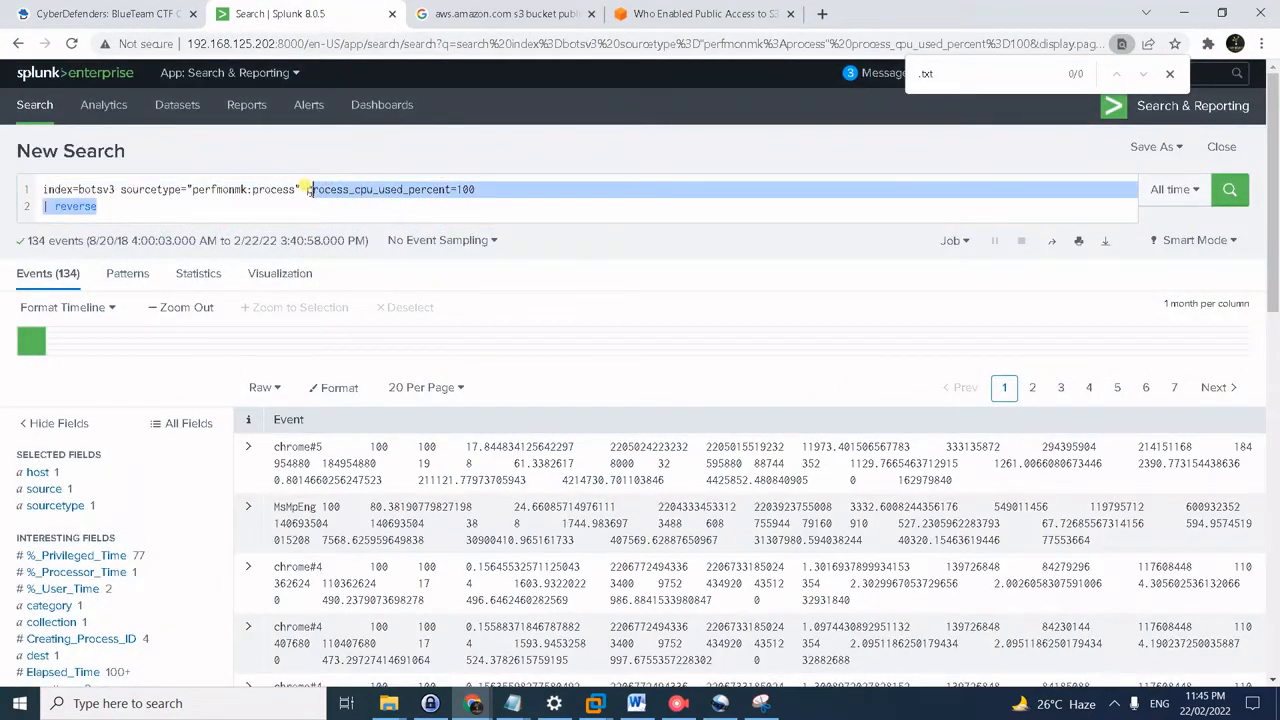
key("BackSpace")
key("BackSpace")
key("Return")
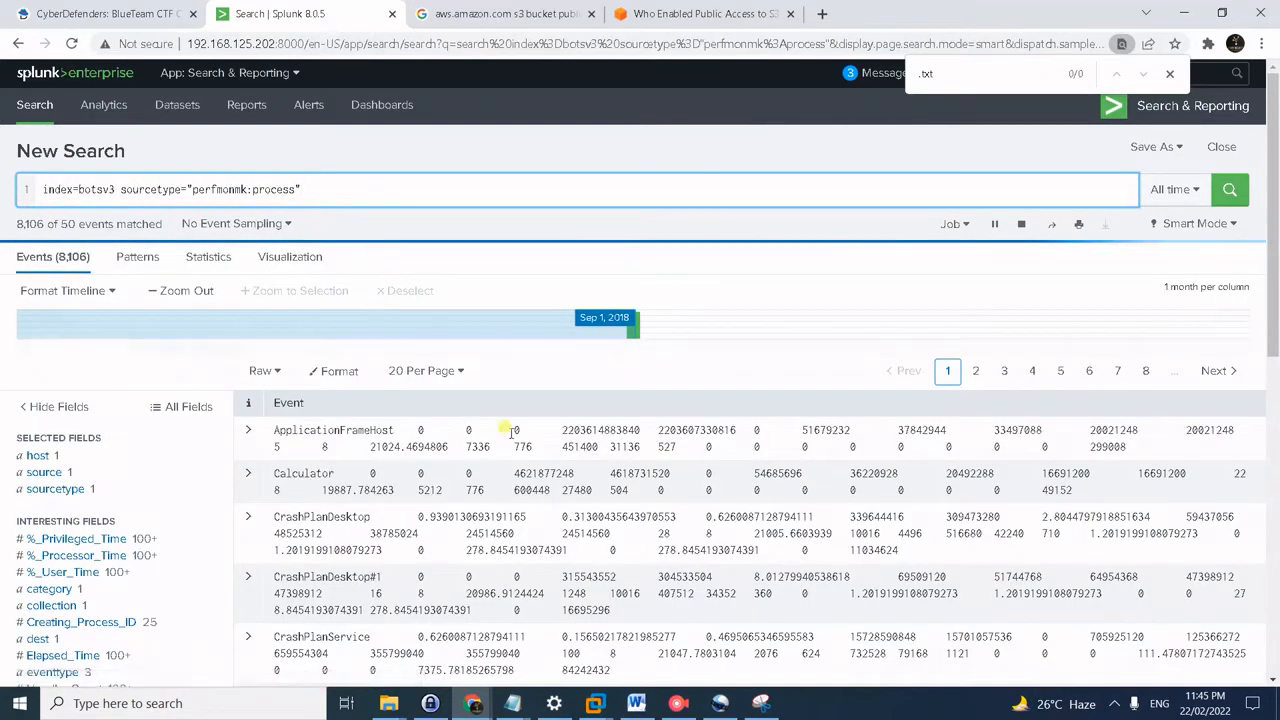
- Expand the first perfmonmk:process event and locate its process_cpu_used_percent field
scroll(367, 468, "down", 2)
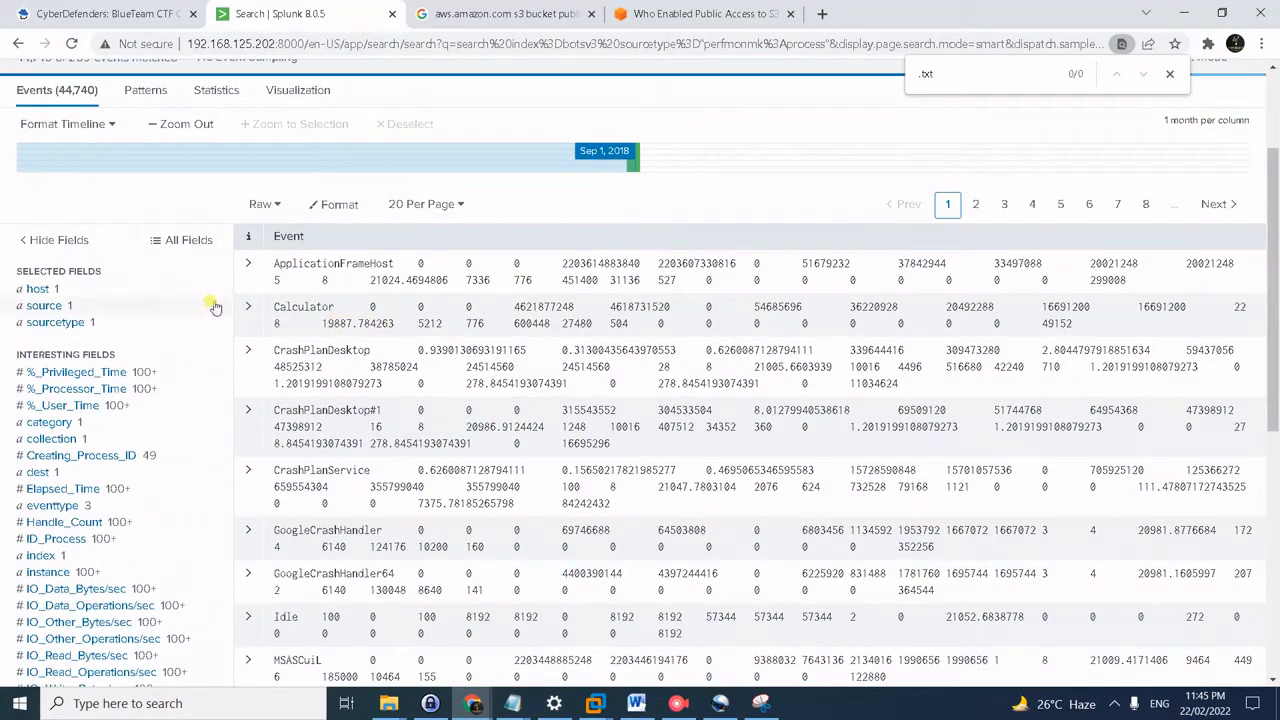
left_click(249, 265)
scroll(688, 466, "down", 1)
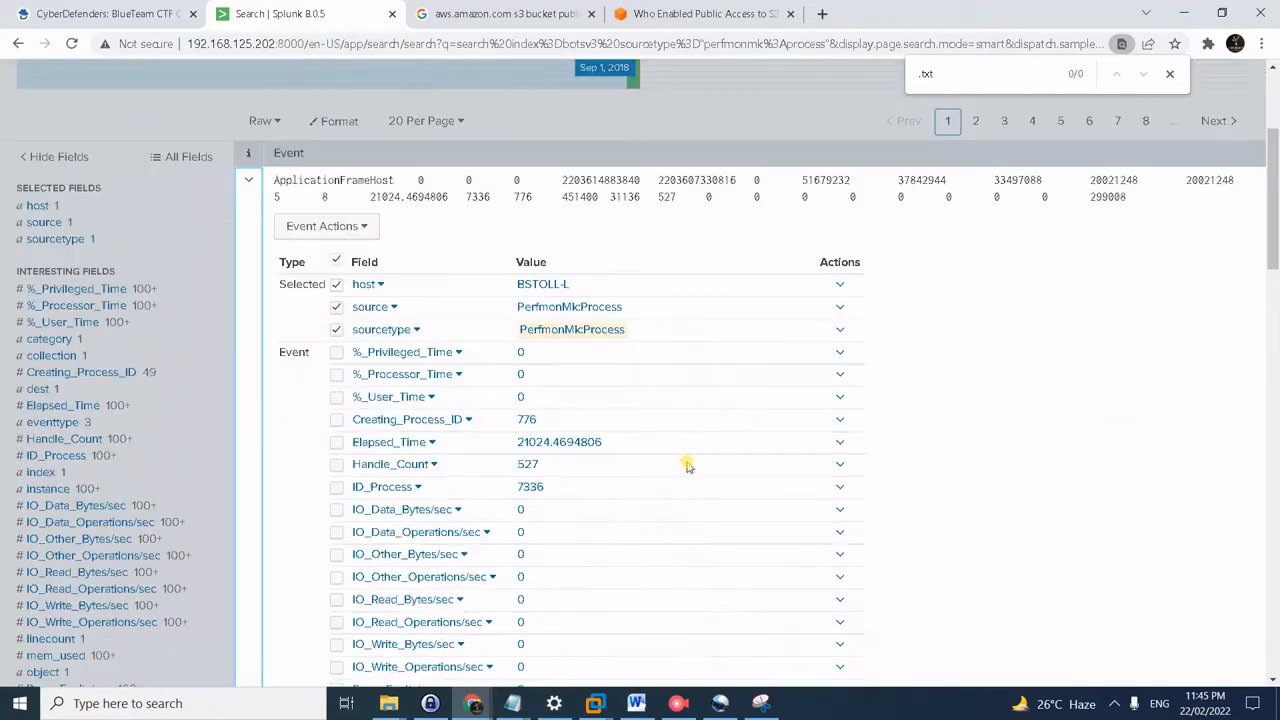
scroll(688, 466, "down", 7)
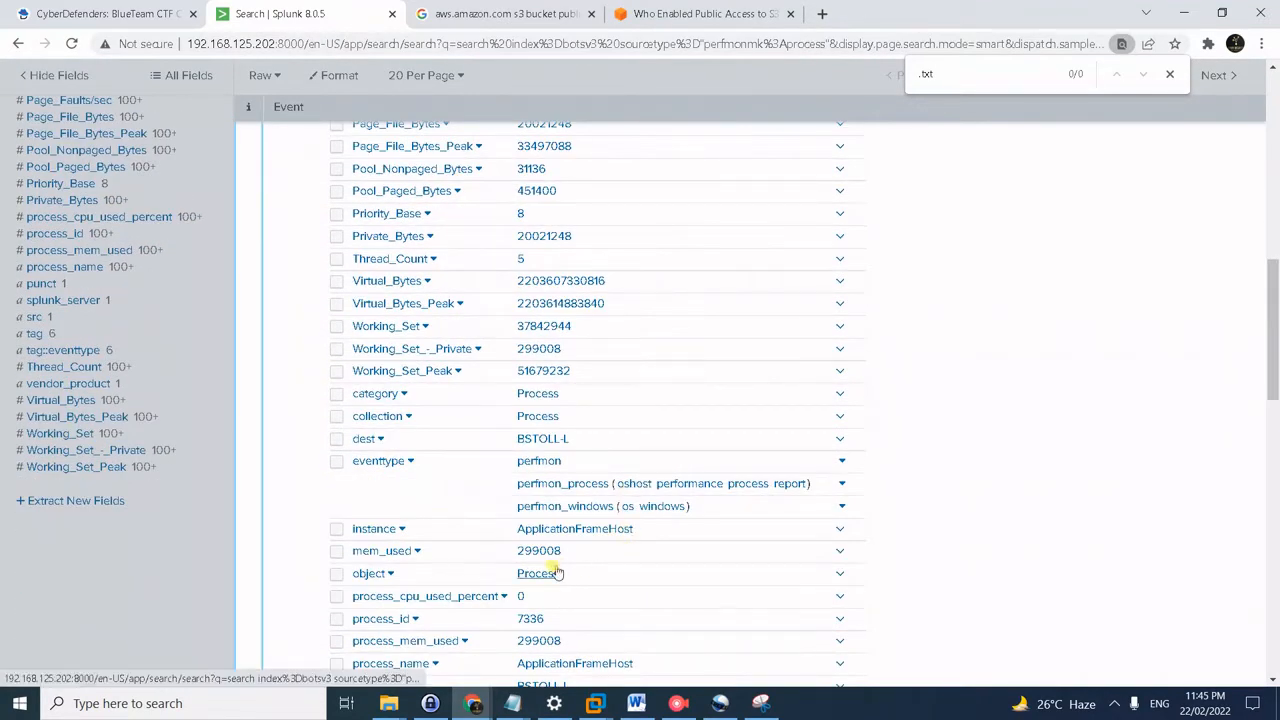
scroll(557, 564, "down", 1)
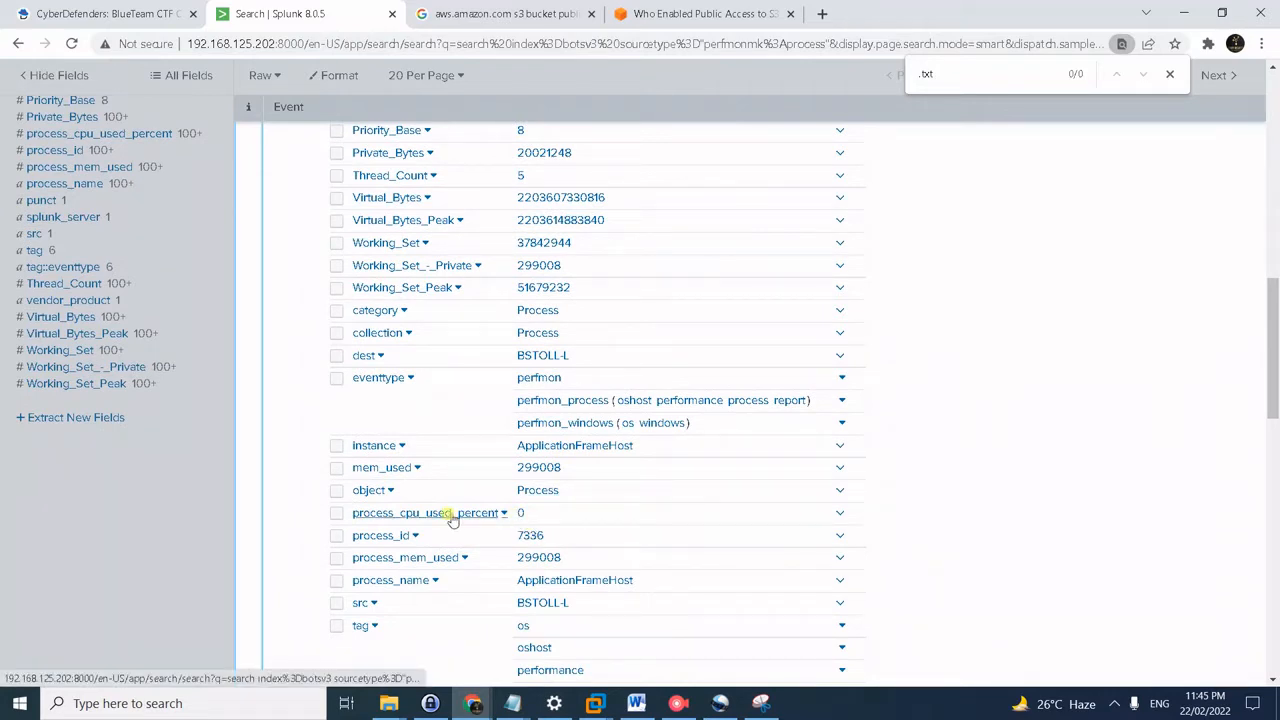
- Filter the perfmonmk:process search by process_cpu_used_percent=100, append "| reverse" on a new line, and run it
left_click(522, 514)
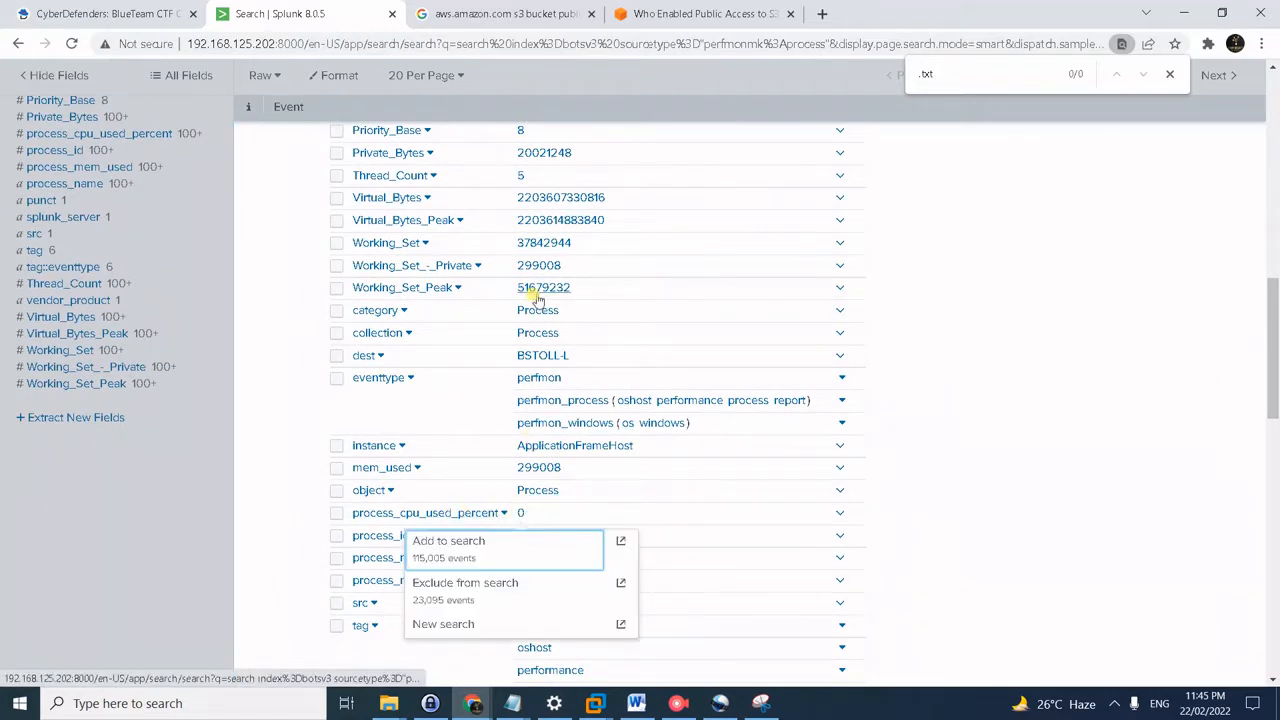
left_click(474, 538)
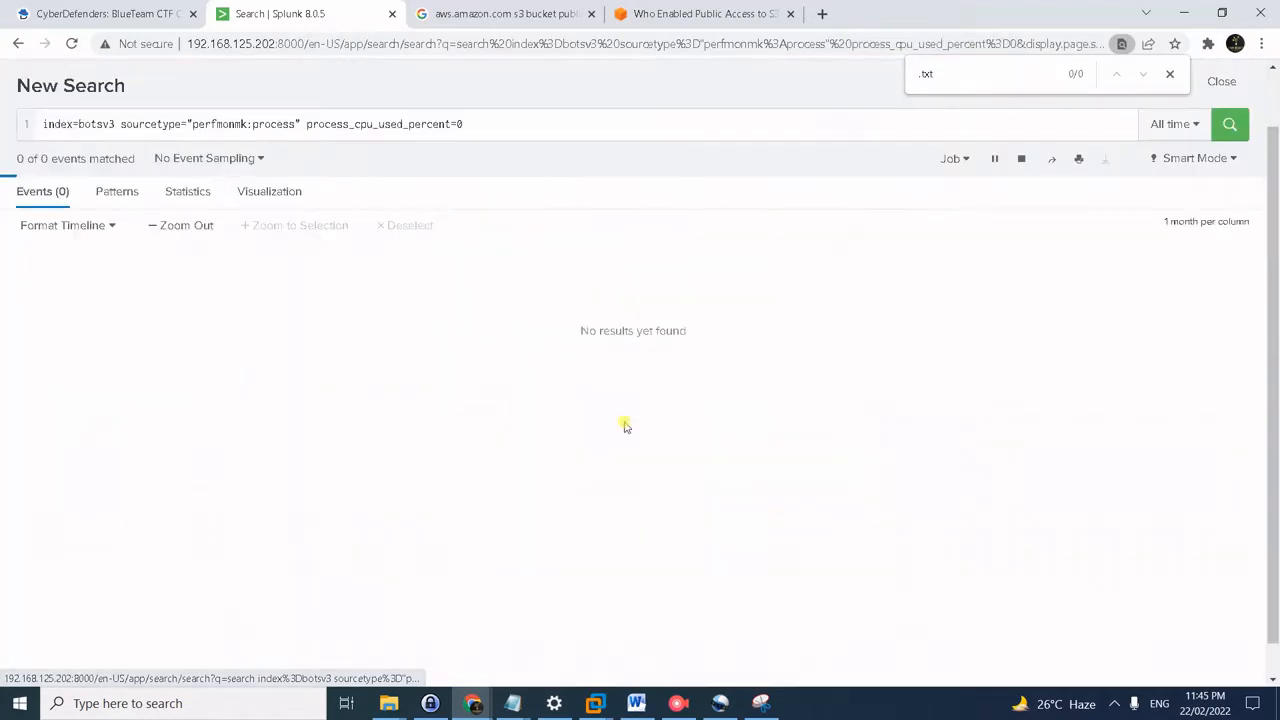
left_click(536, 121)
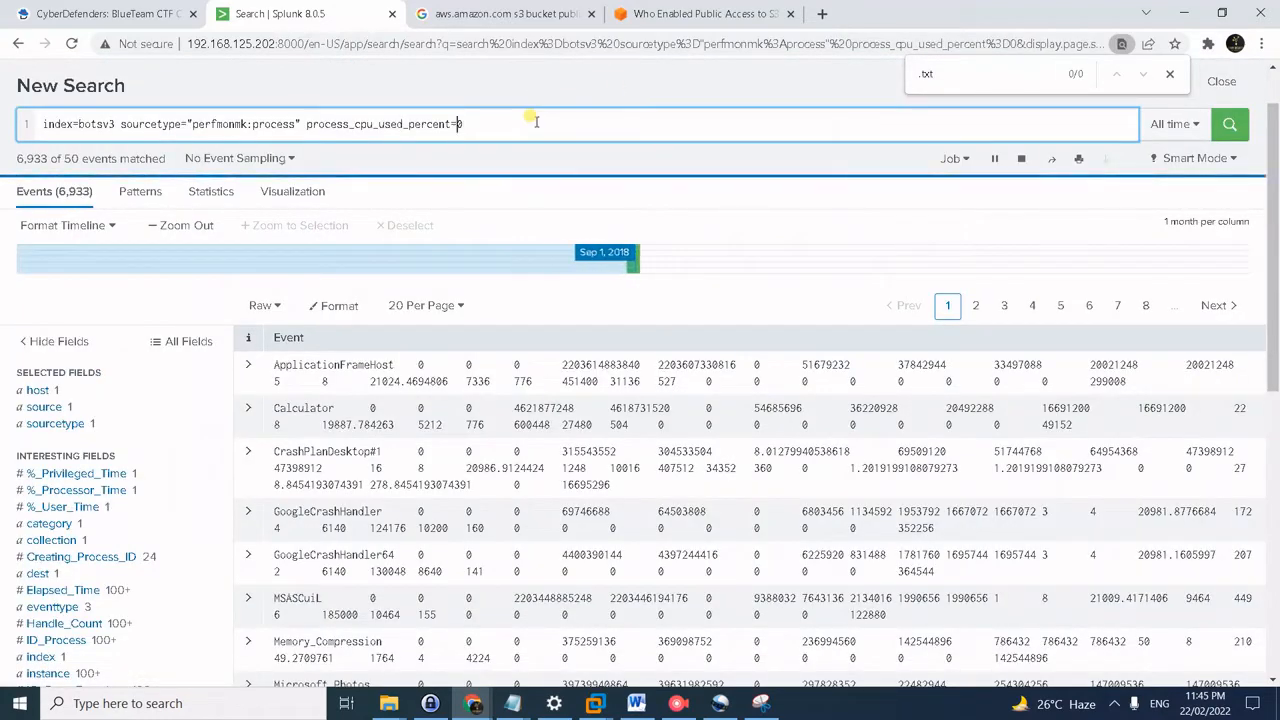
key("BackSpace")
type("100")
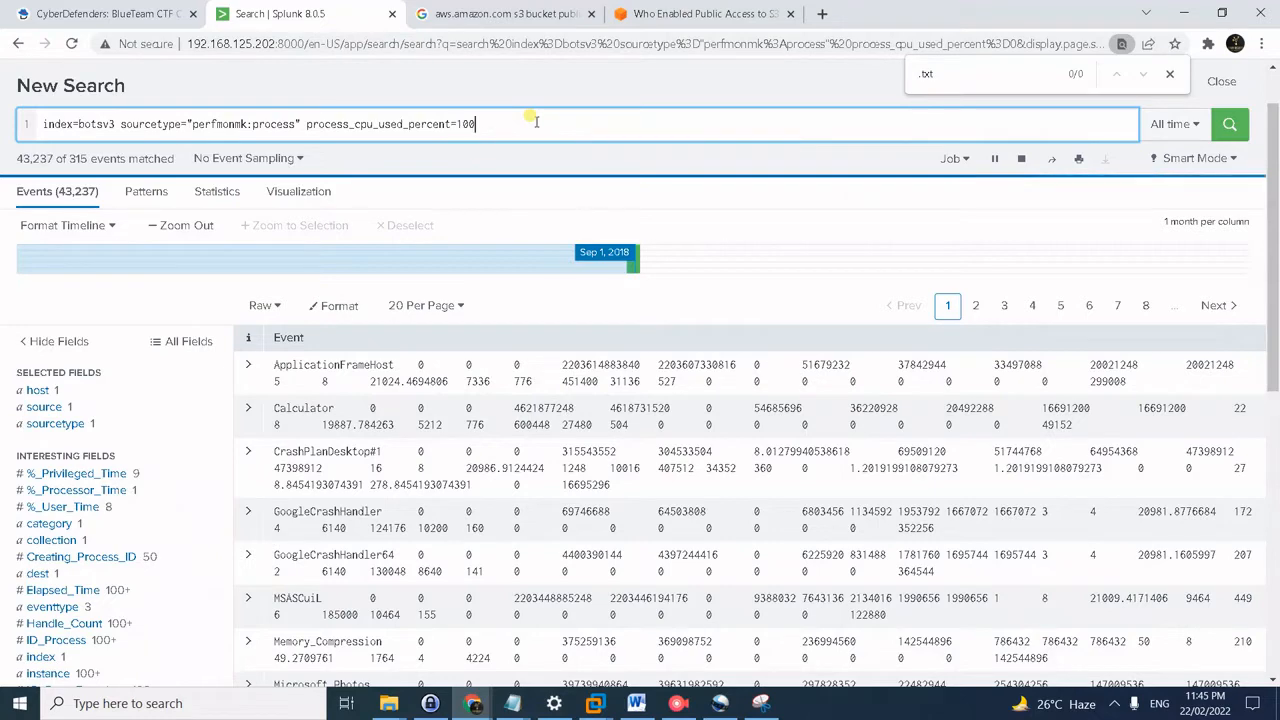
key("shift+Return")
type("| reverse")
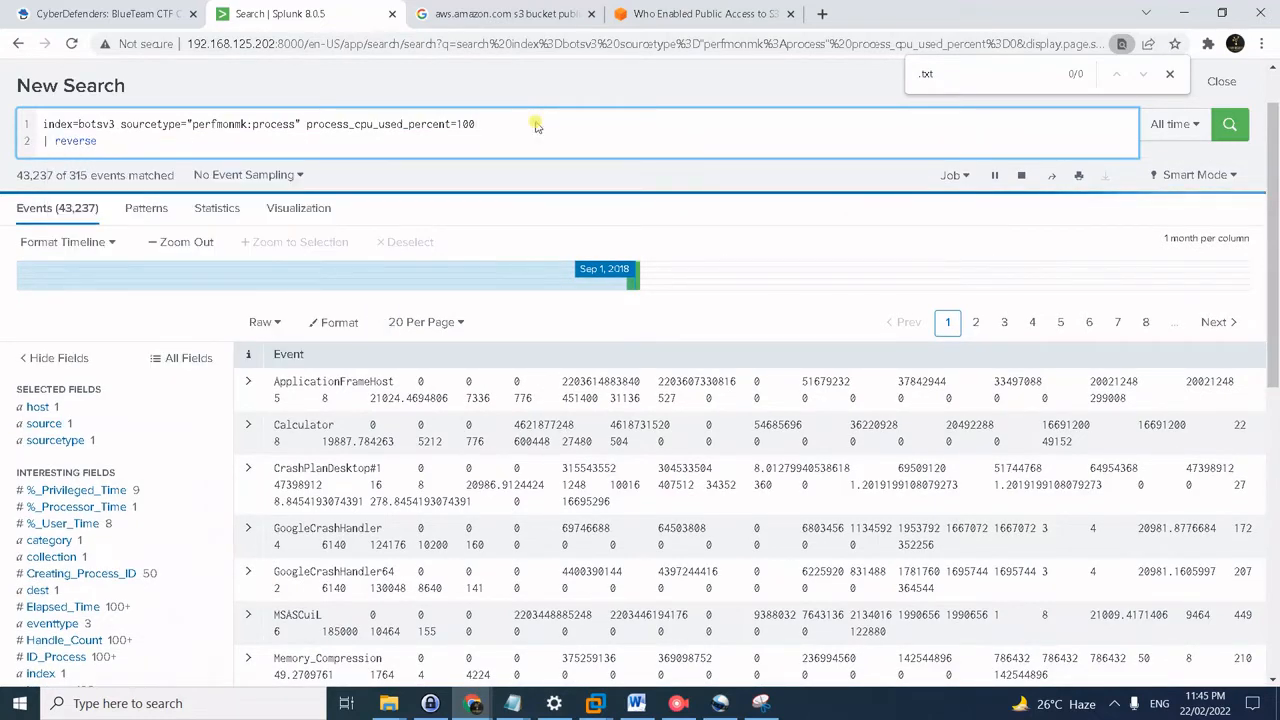
key("Return")
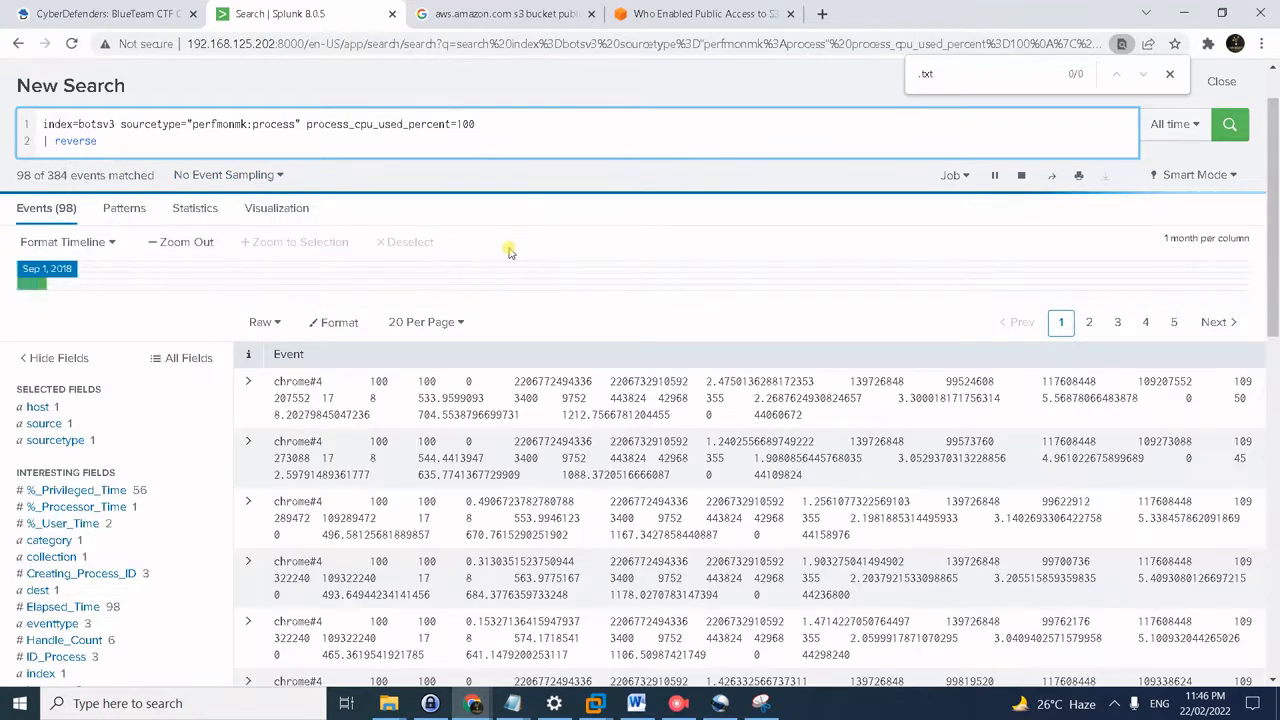
- Close the in-page text finder and the page about who enabled public access to S3
left_click(1171, 74)
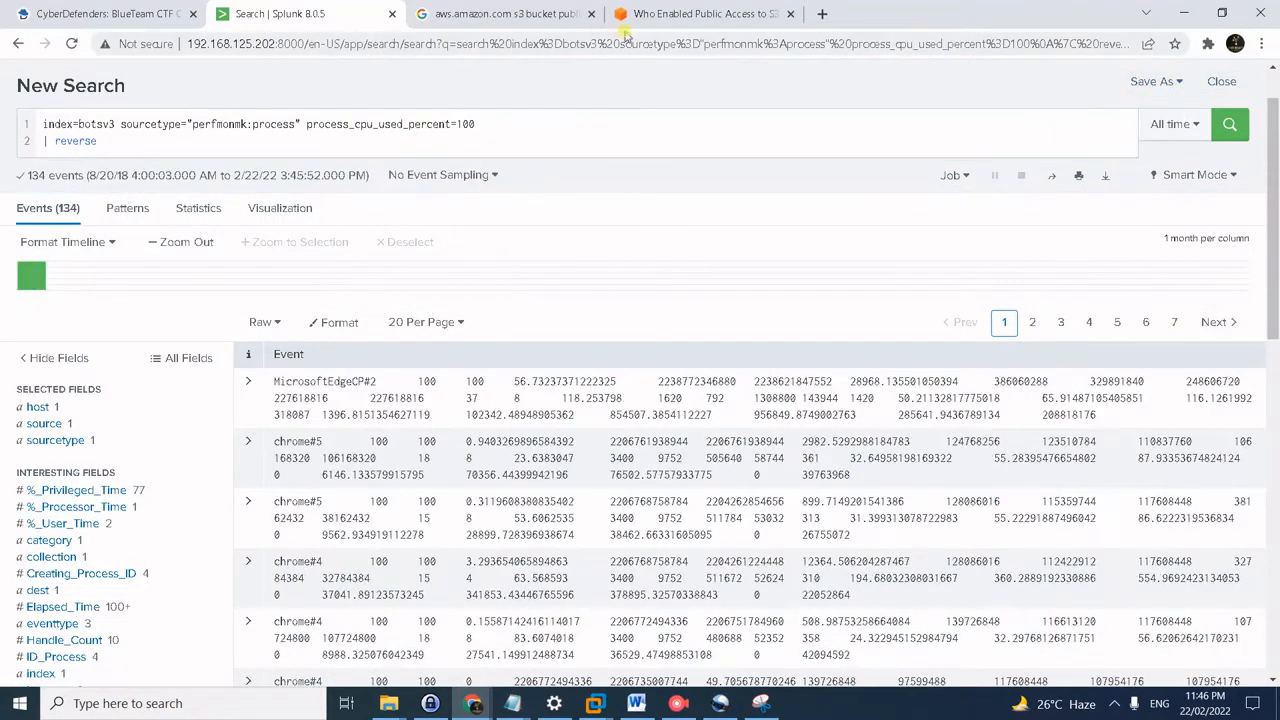
left_click(789, 14)
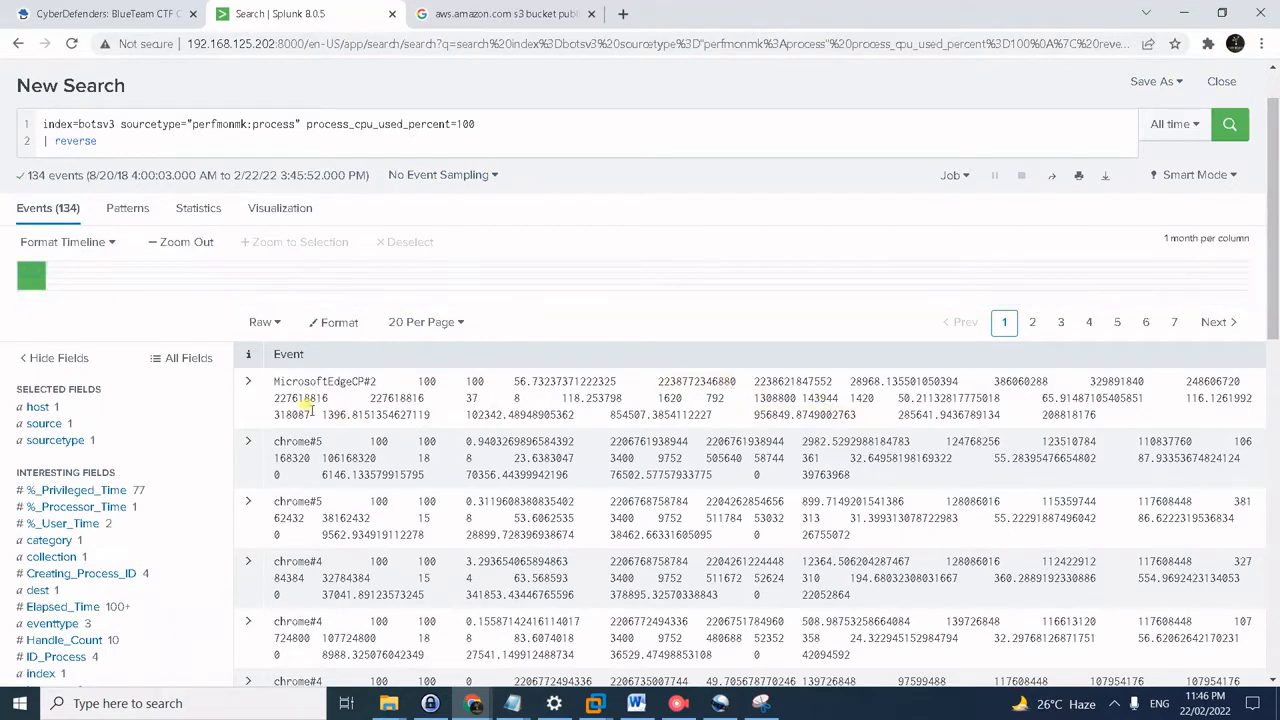
- Expand the first event and examine its process name, CPU usage and time fields
left_click(247, 386)
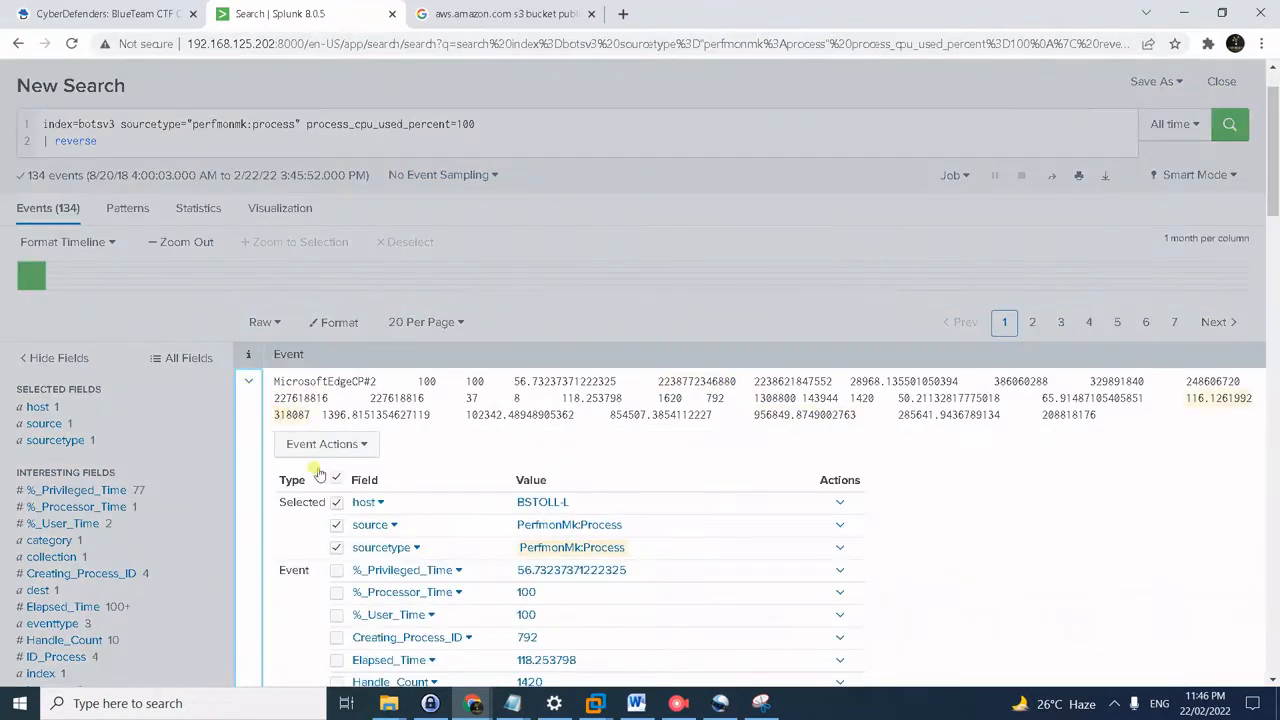
scroll(555, 526, "down", 2)
scroll(680, 545, "down", 1)
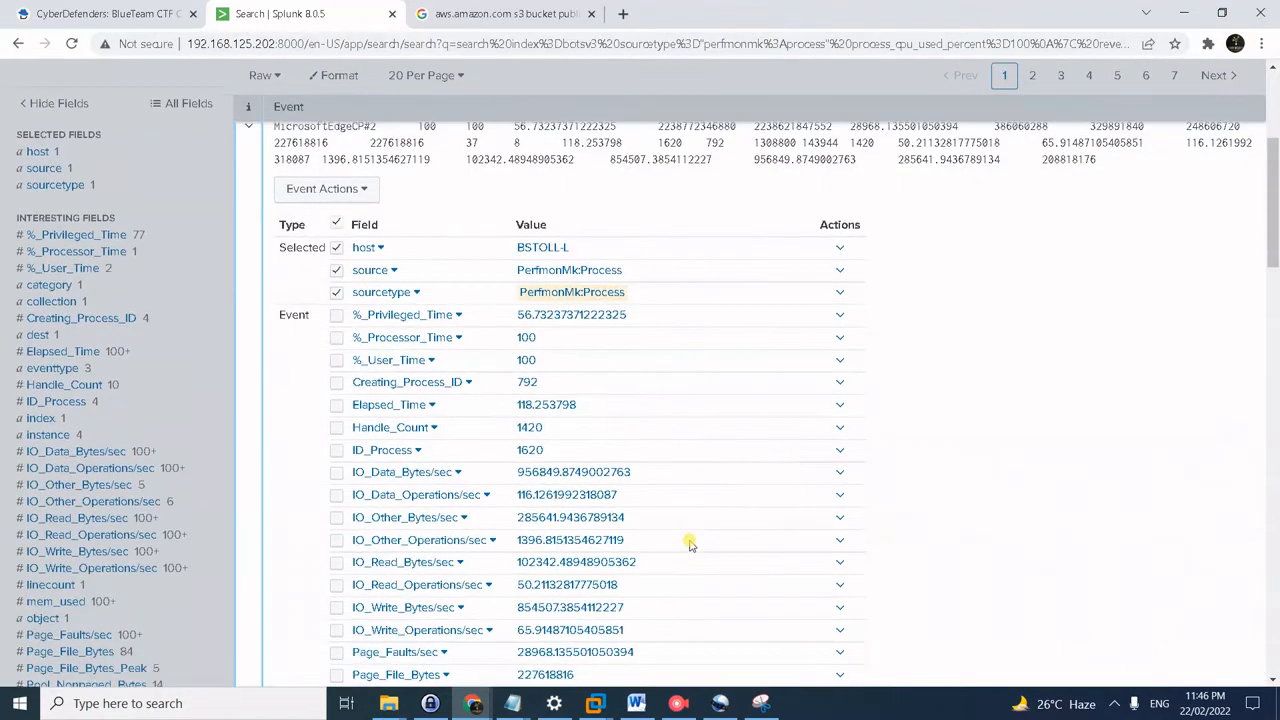
scroll(614, 417, "down", 4)
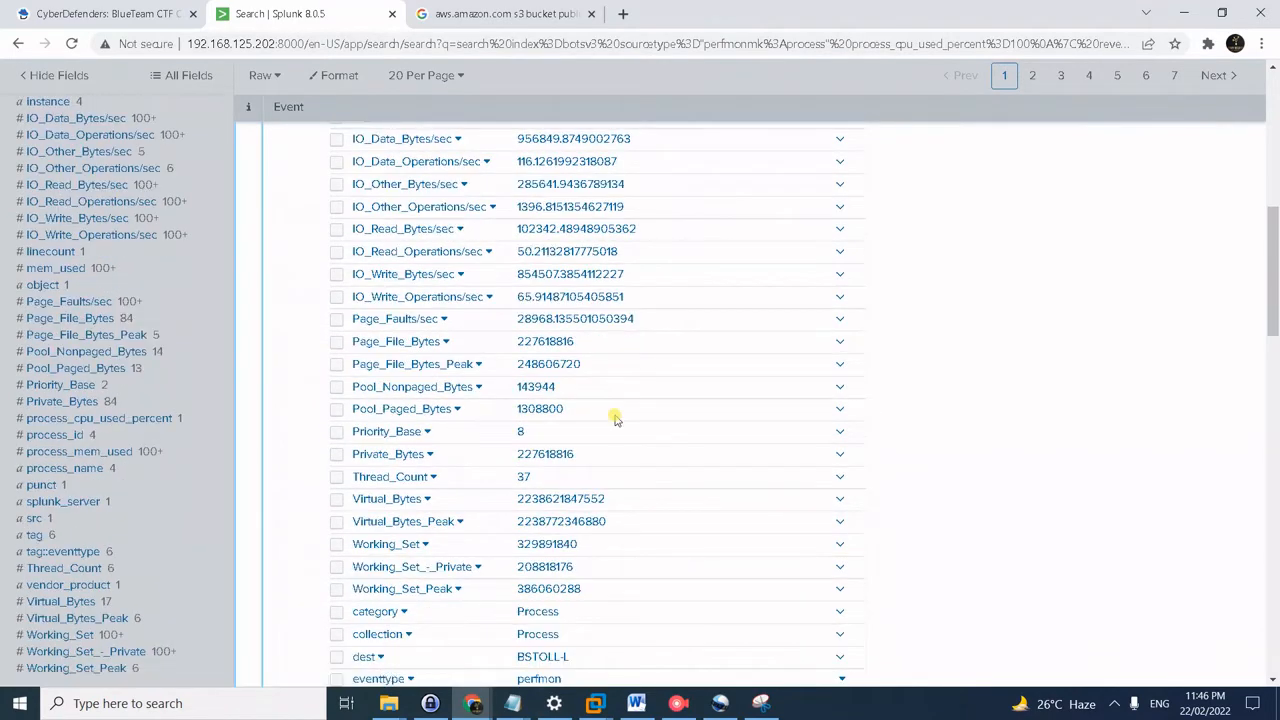
scroll(615, 419, "down", 2)
scroll(615, 420, "down", 1)
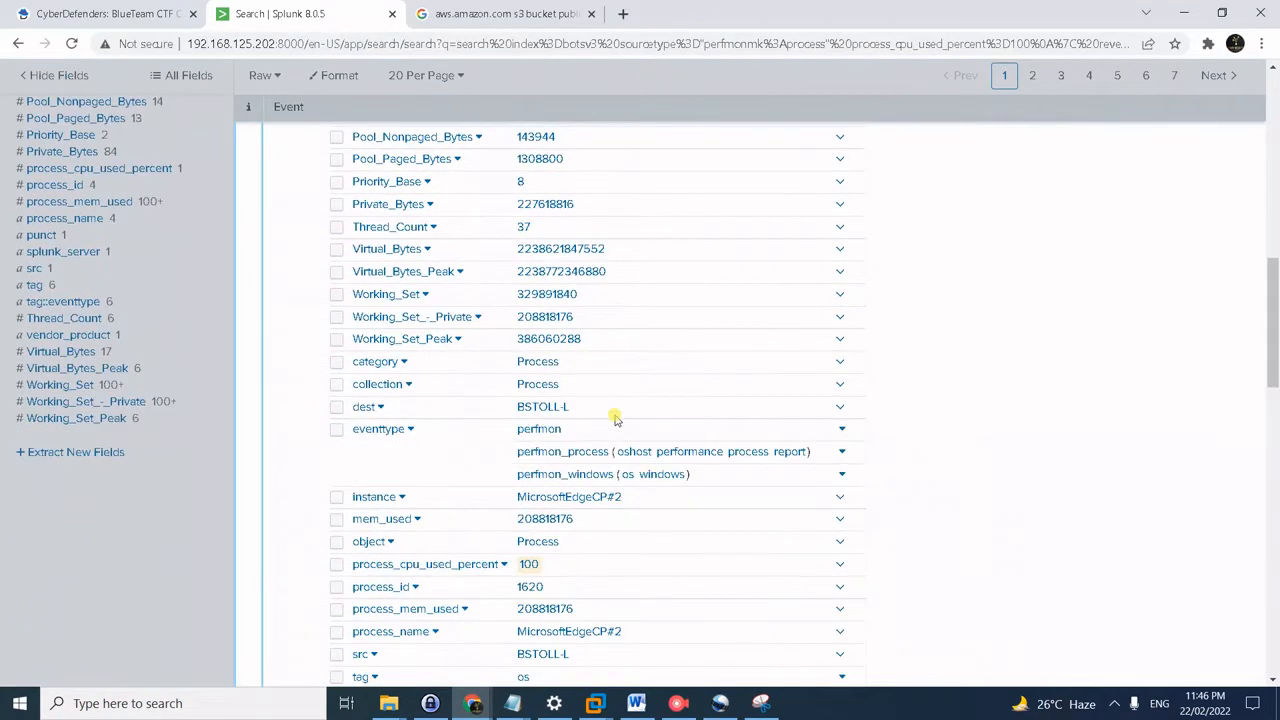
scroll(617, 435, "up", 8)
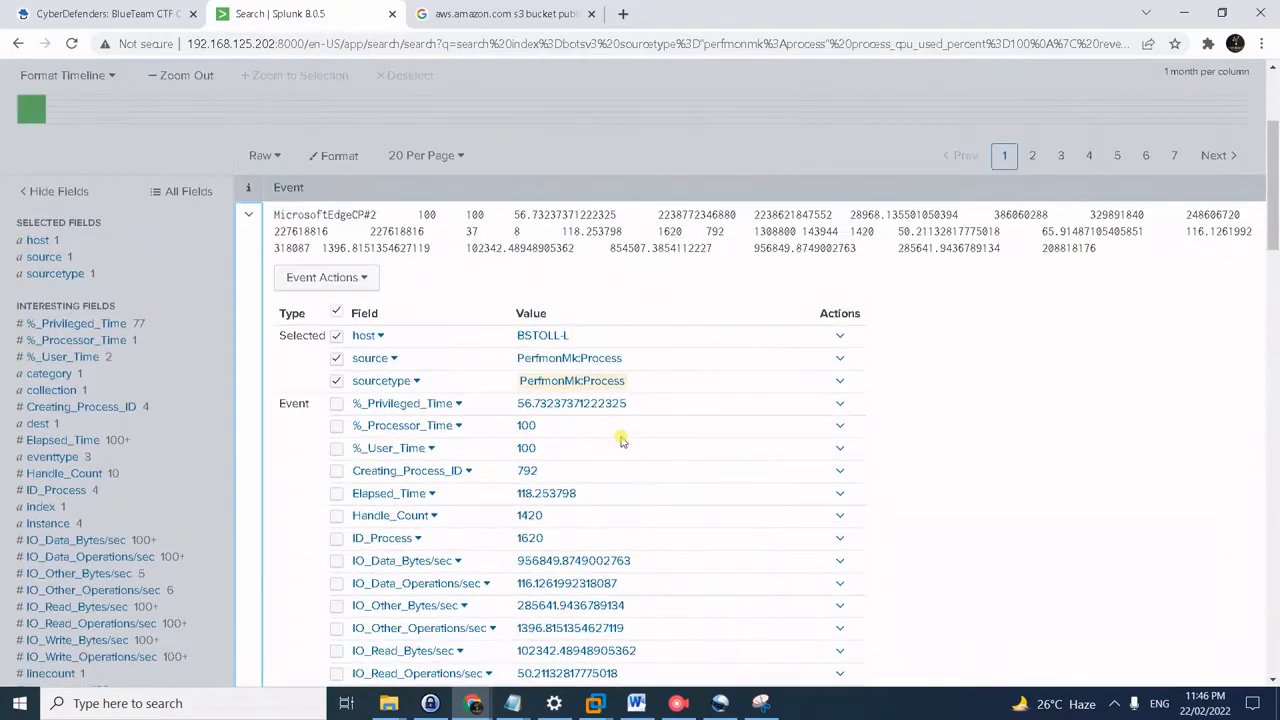
scroll(620, 440, "up", 1)
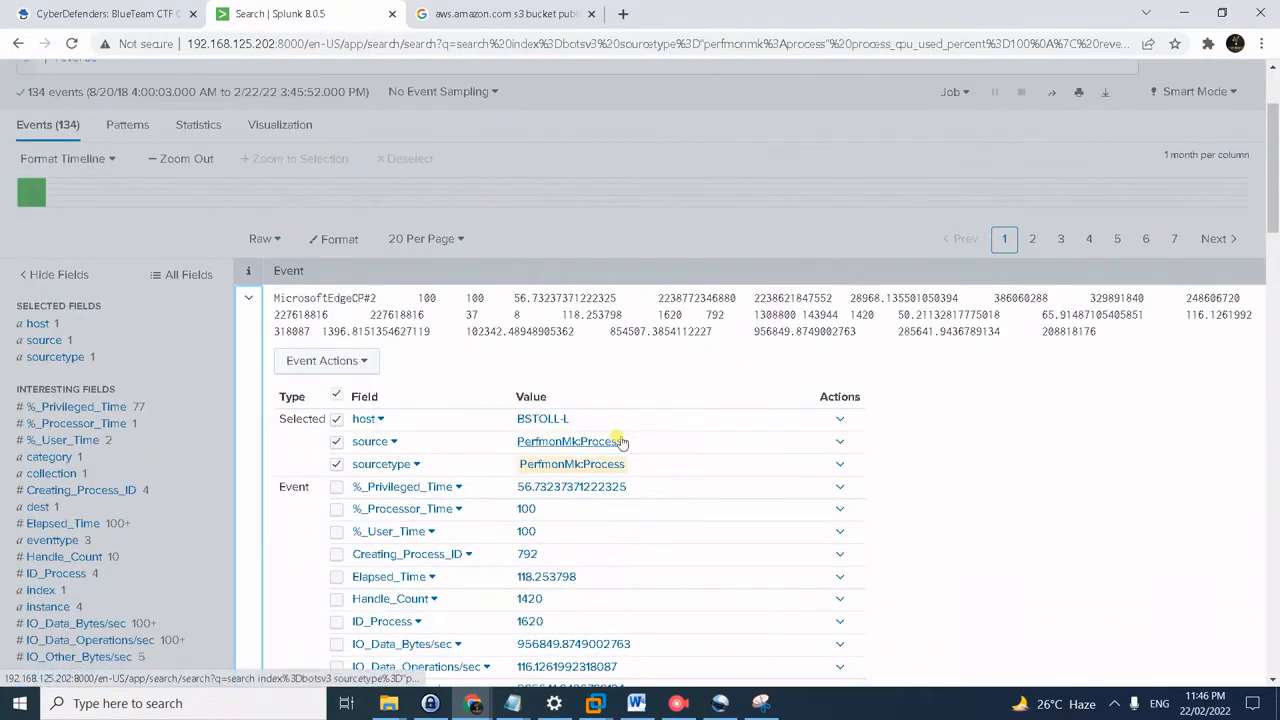
scroll(620, 440, "up", 2)
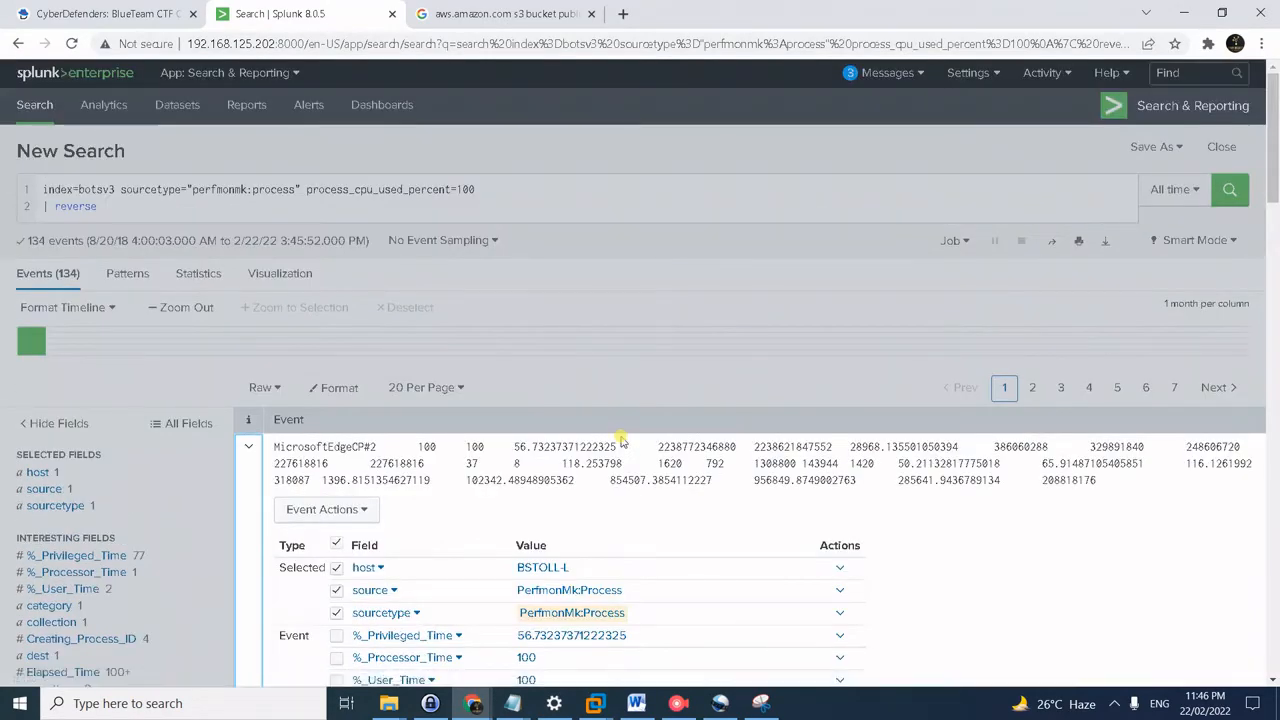
scroll(620, 440, "down", 4)
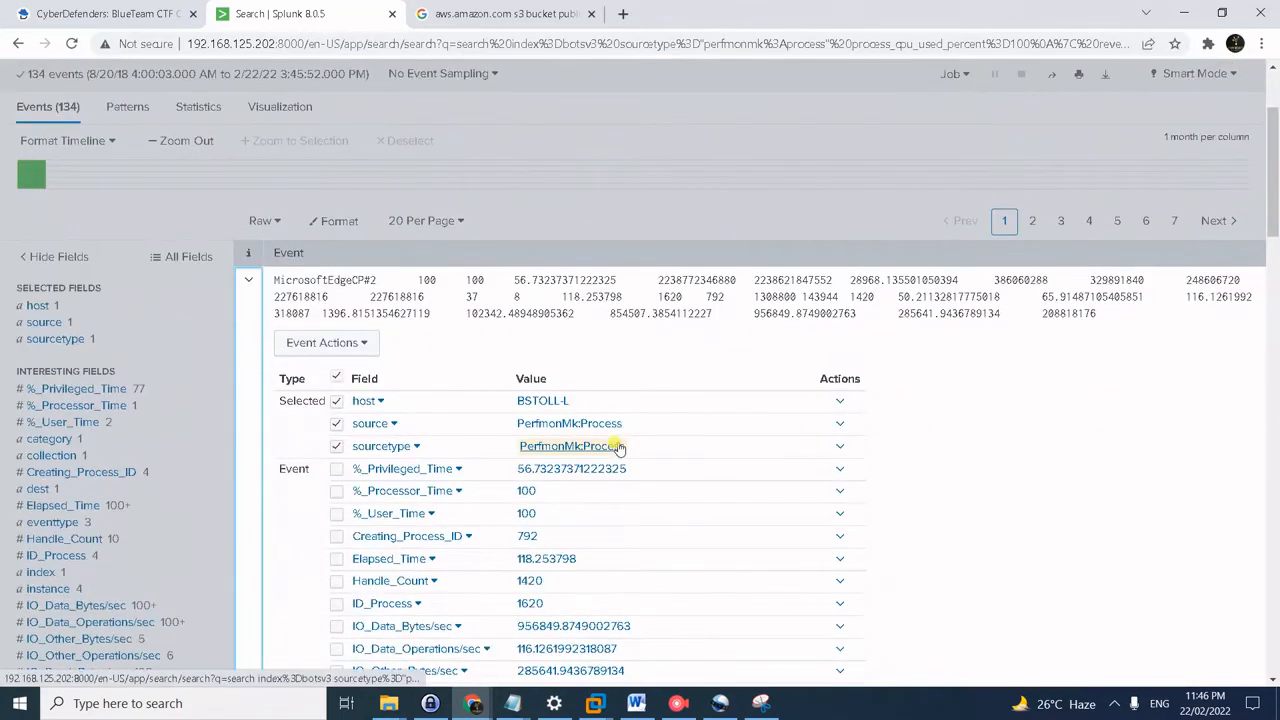
scroll(619, 447, "down", 7)
scroll(619, 447, "down", 3)
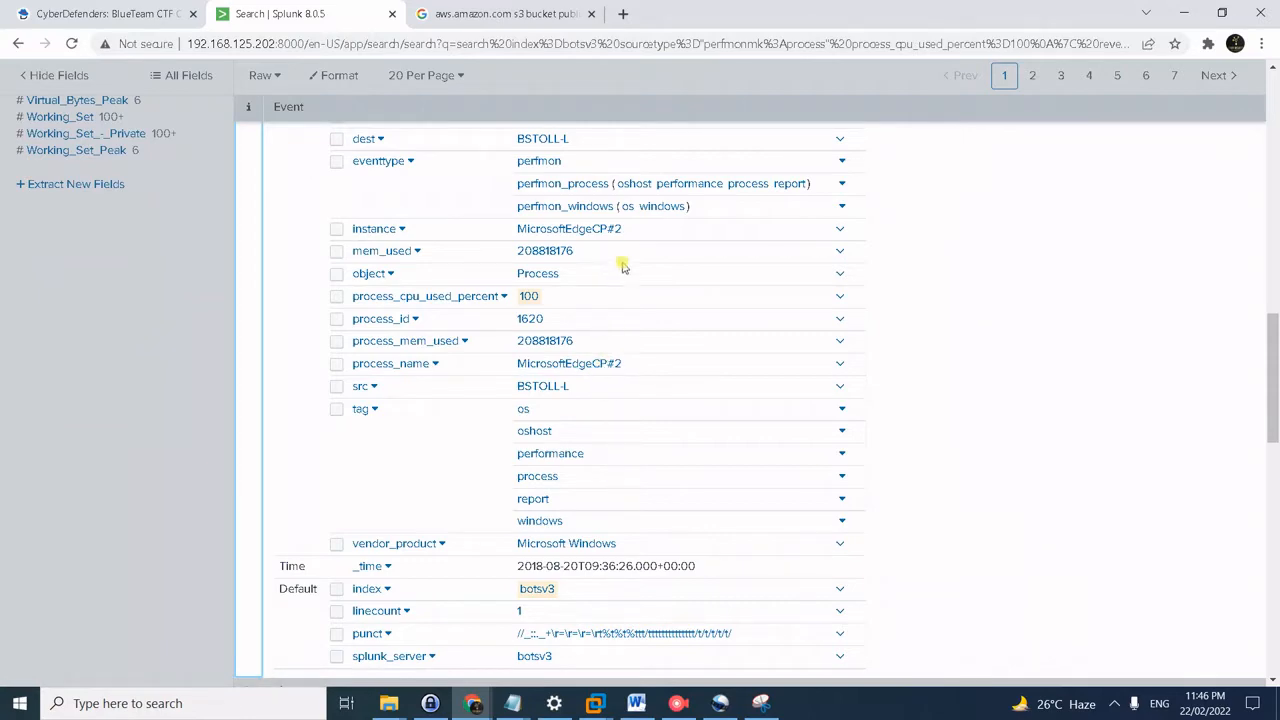
scroll(656, 446, "down", 1)
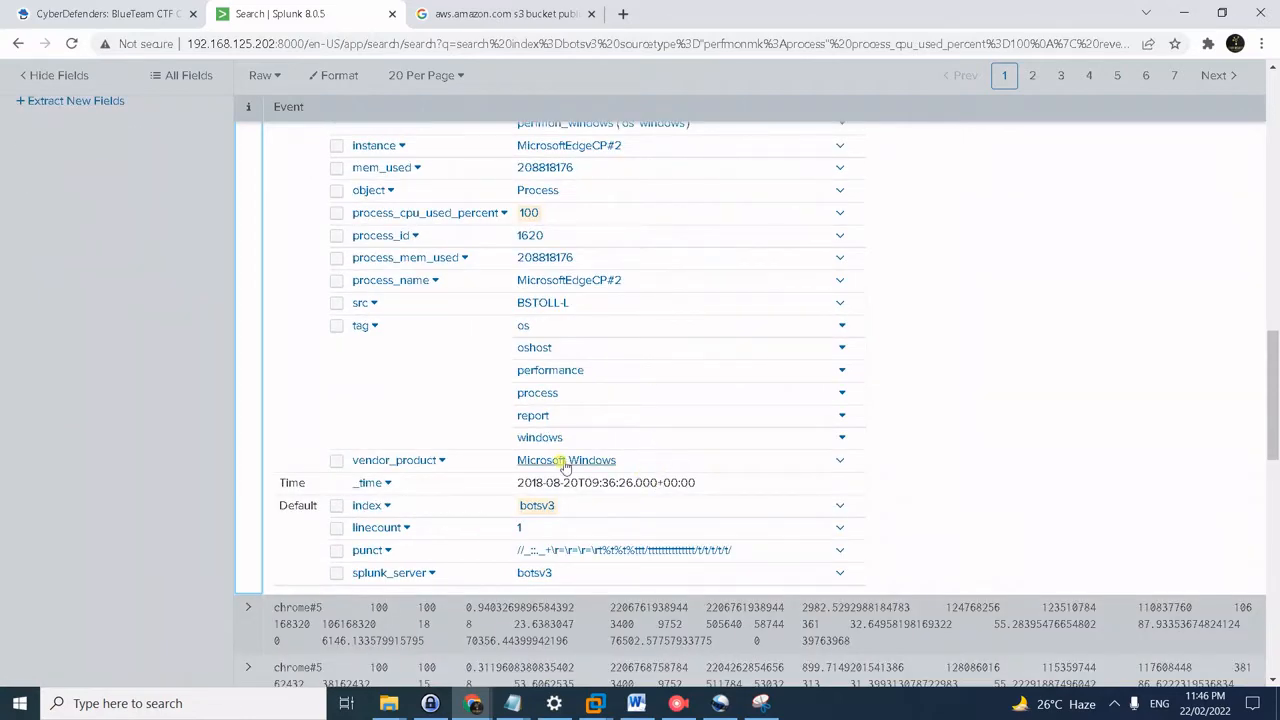
scroll(316, 382, "up", 5)
scroll(278, 335, "up", 12)
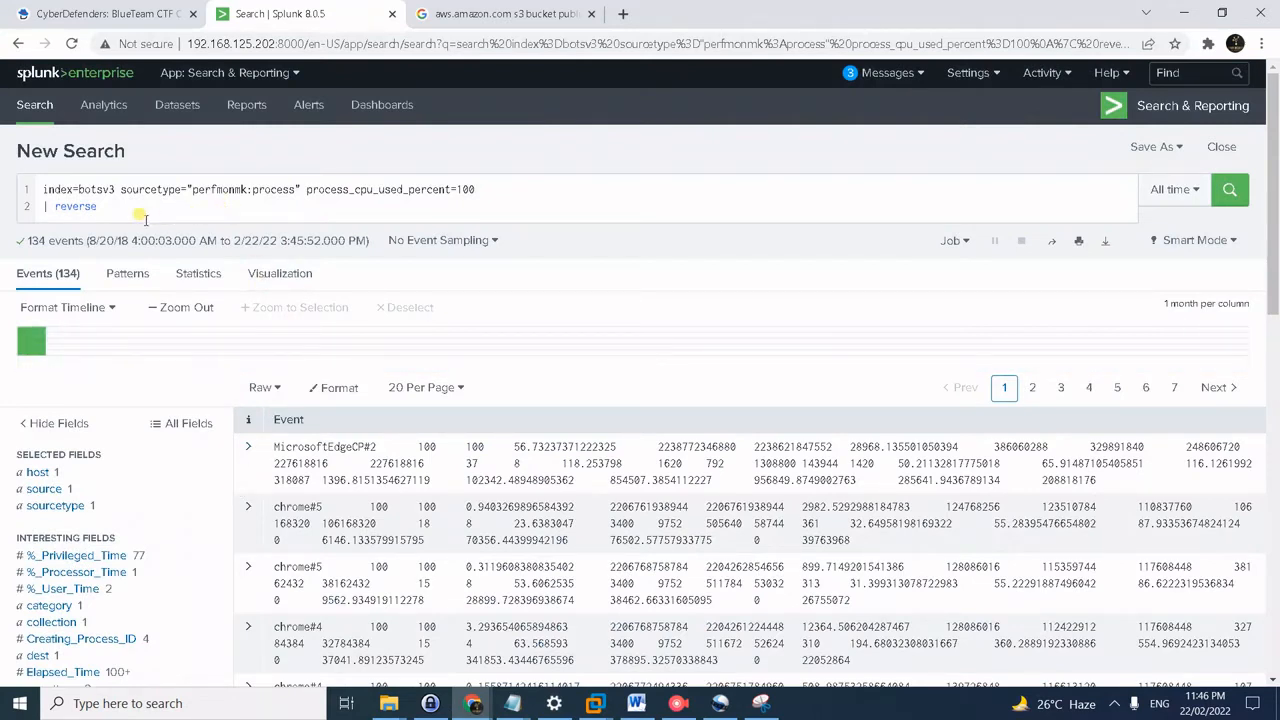
- Remove the space between the pipe and reverse in the search, and run it again
left_click(55, 207)
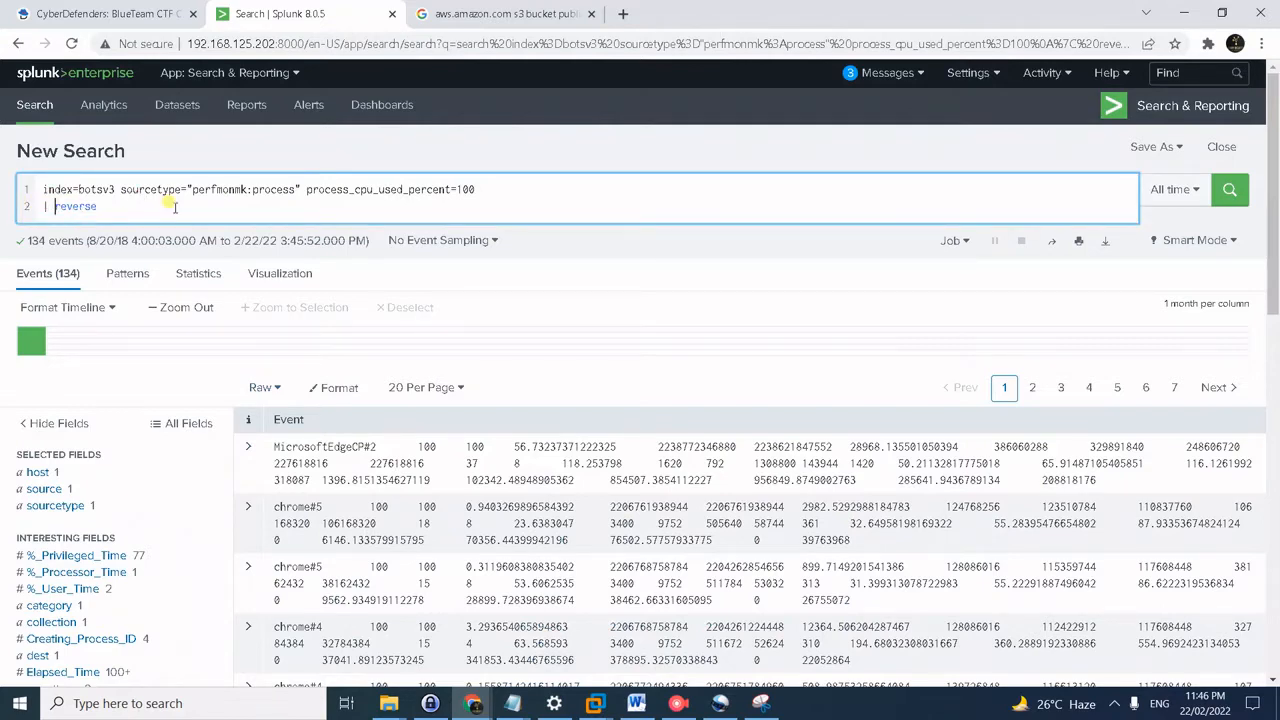
key("BackSpace")
key("Return")
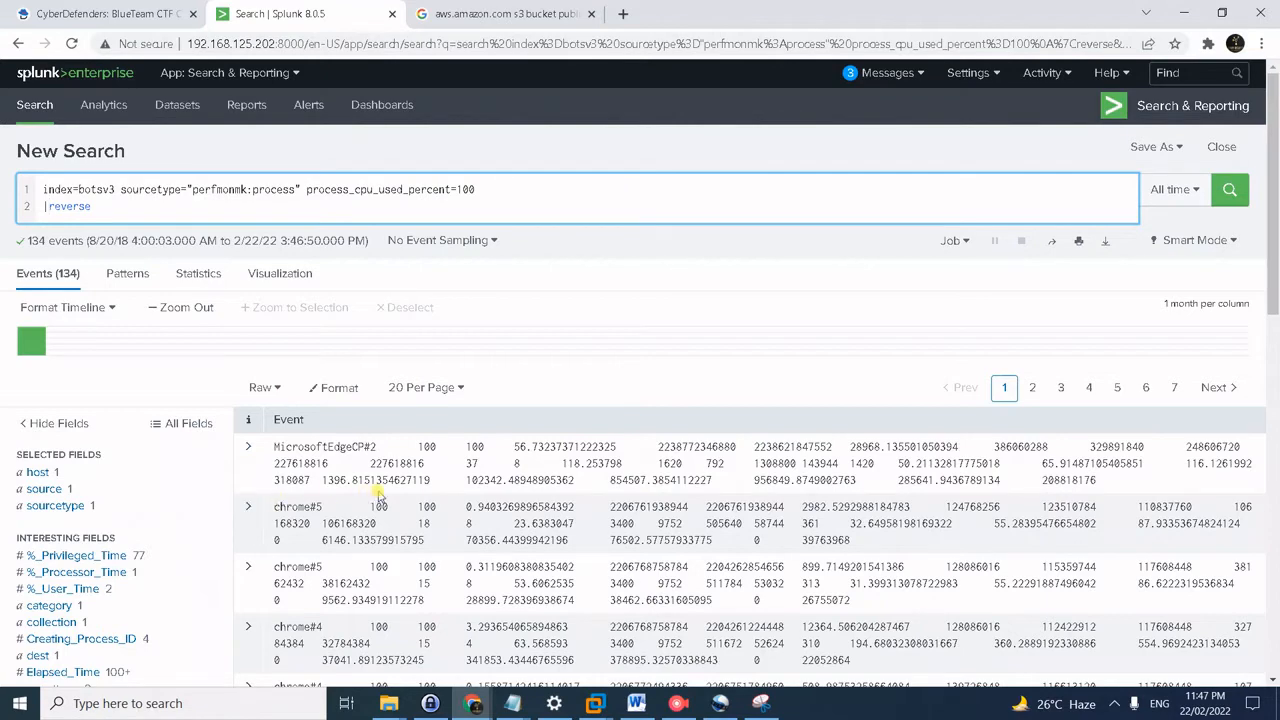
- Expand the second event, highlight its instance value, and close the question #9 hints on the challenge page
scroll(379, 492, "down", 1)
scroll(379, 492, "up", 1)
left_click(249, 508)
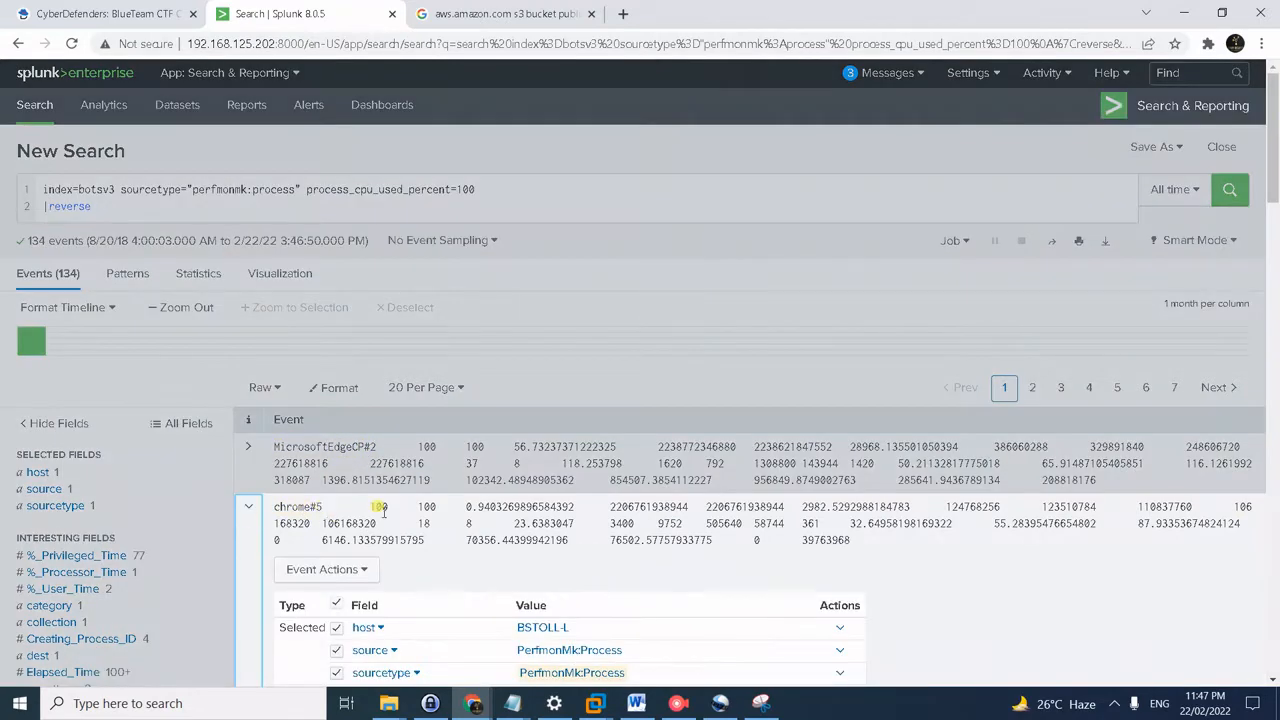
scroll(383, 511, "down", 2)
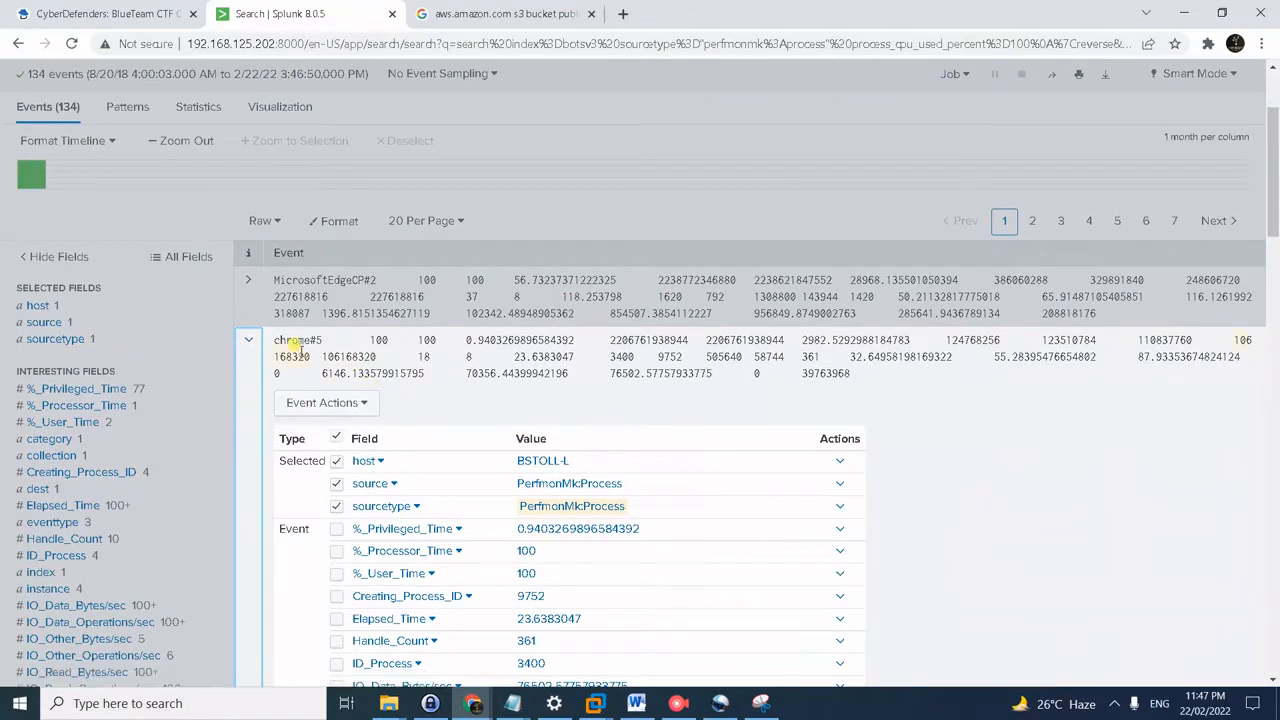
scroll(512, 510, "down", 8)
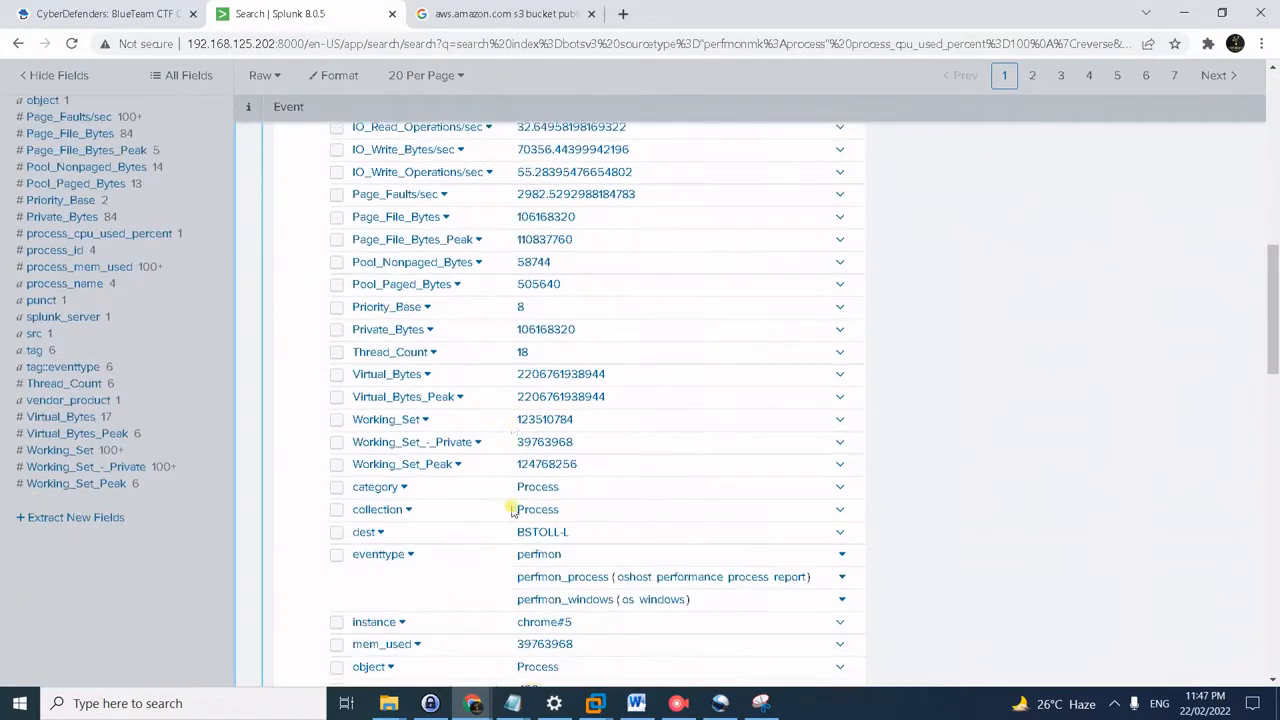
scroll(512, 510, "down", 3)
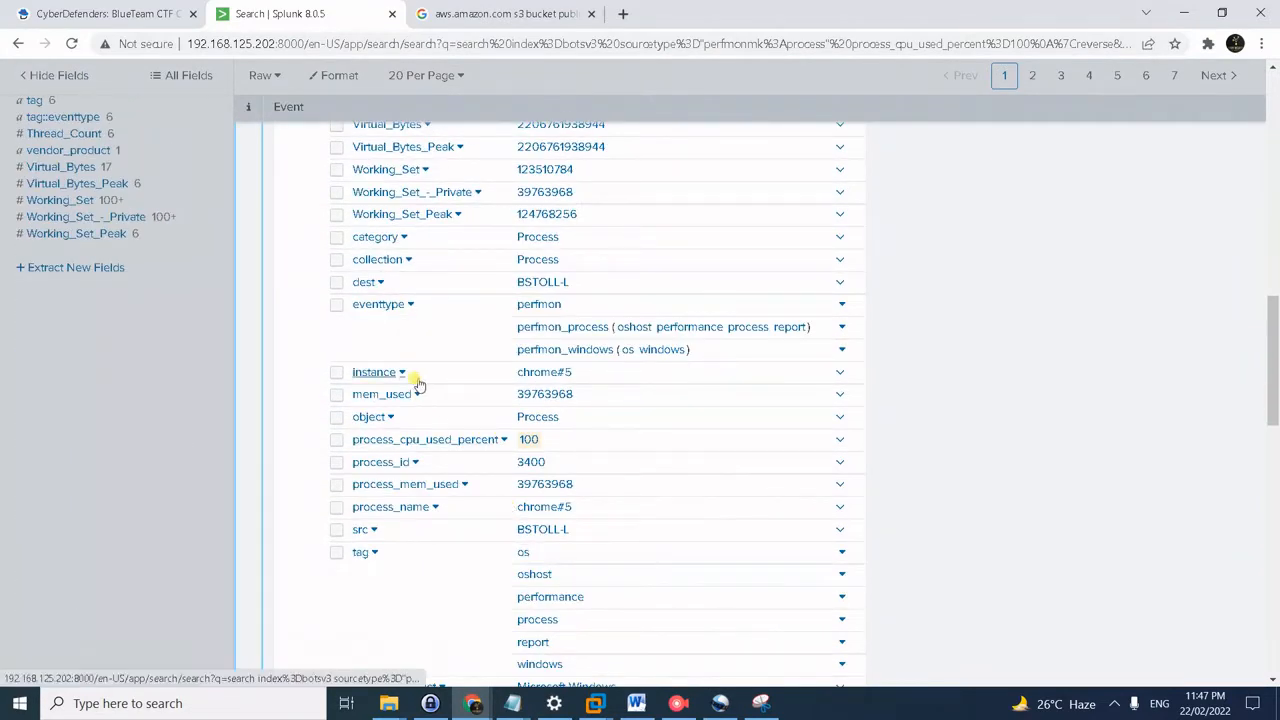
left_click_drag(571, 372, 523, 377)
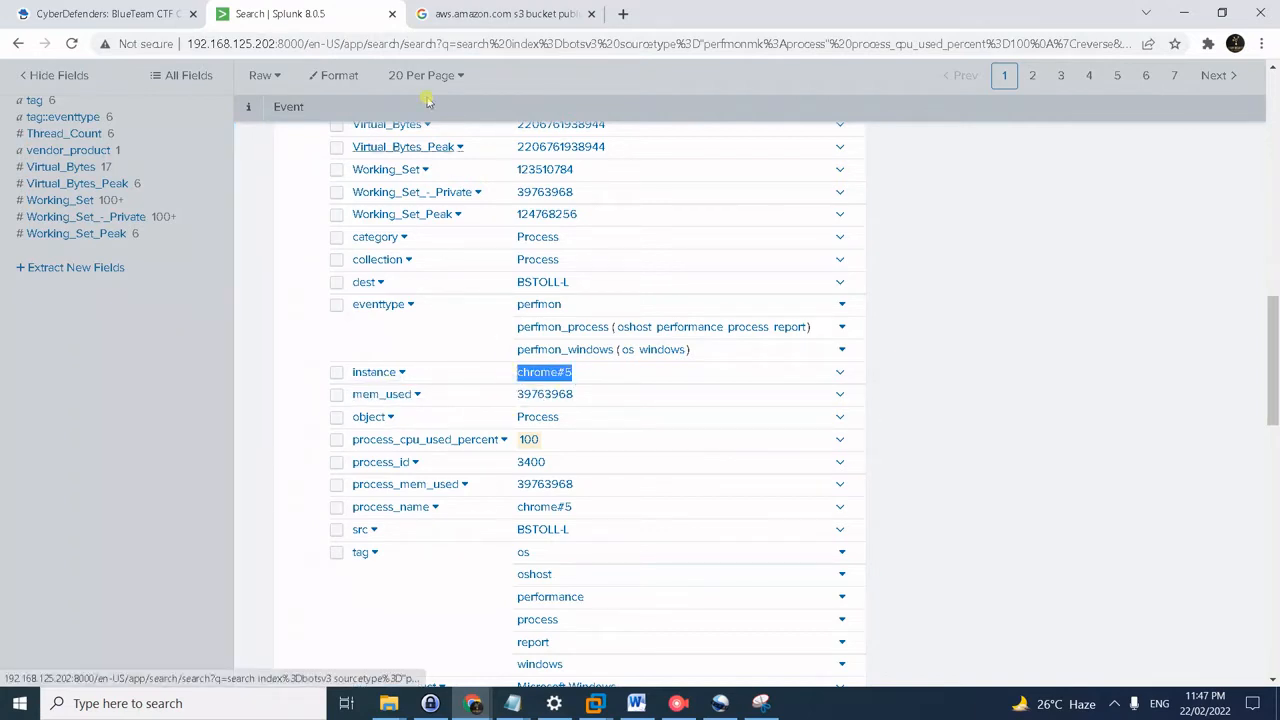
left_click(150, 13)
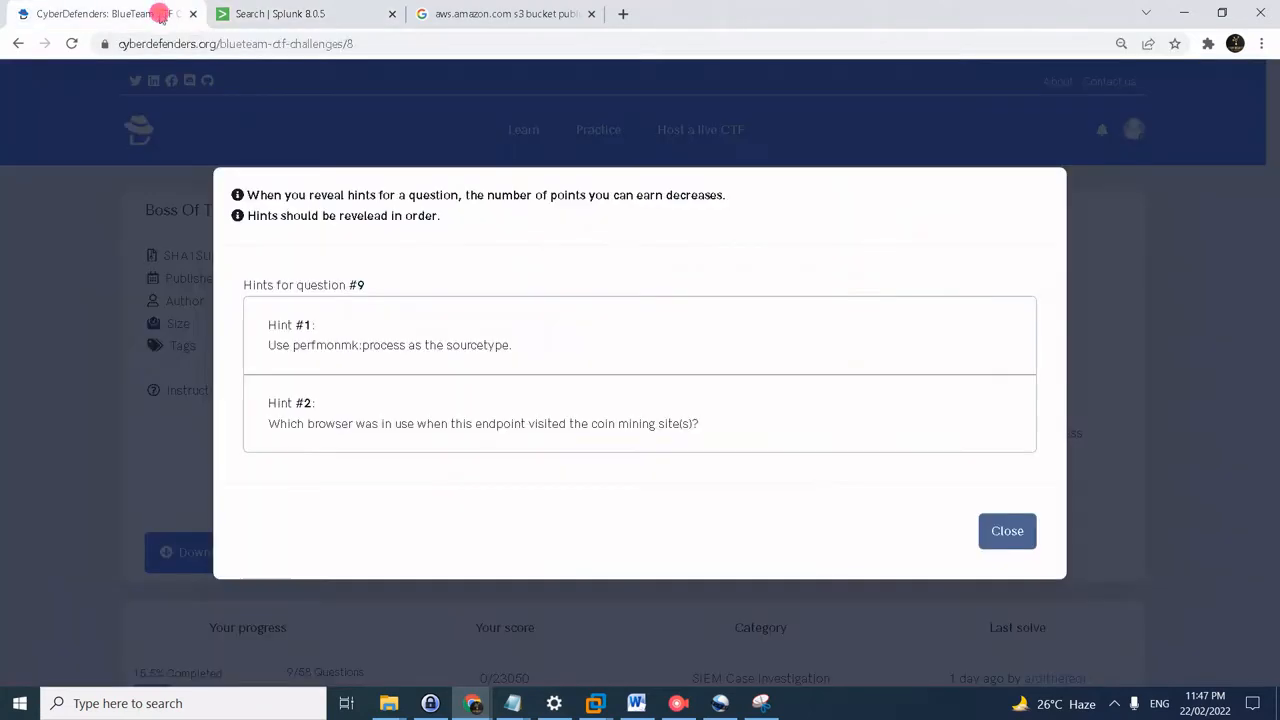
left_click(1000, 528)
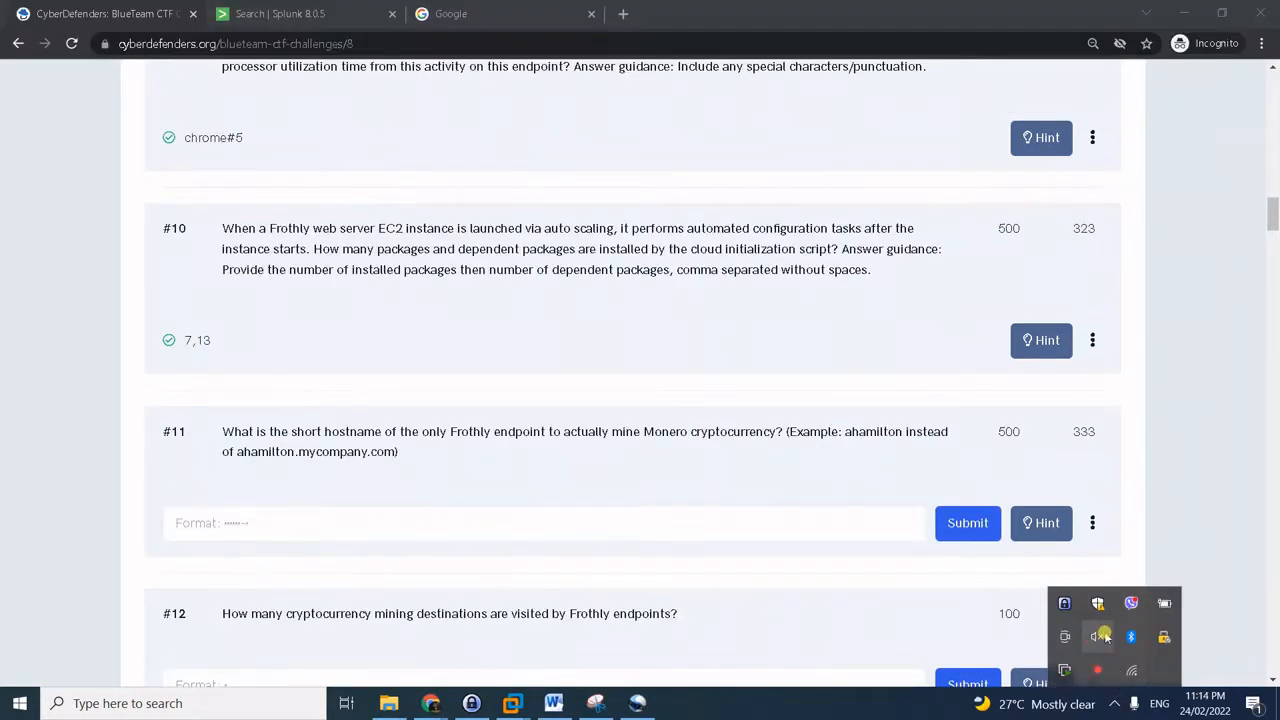
- Set the system speaker volume to 94 and dismiss the volume control
left_click(1101, 636)
left_click_drag(1166, 654, 1212, 663)
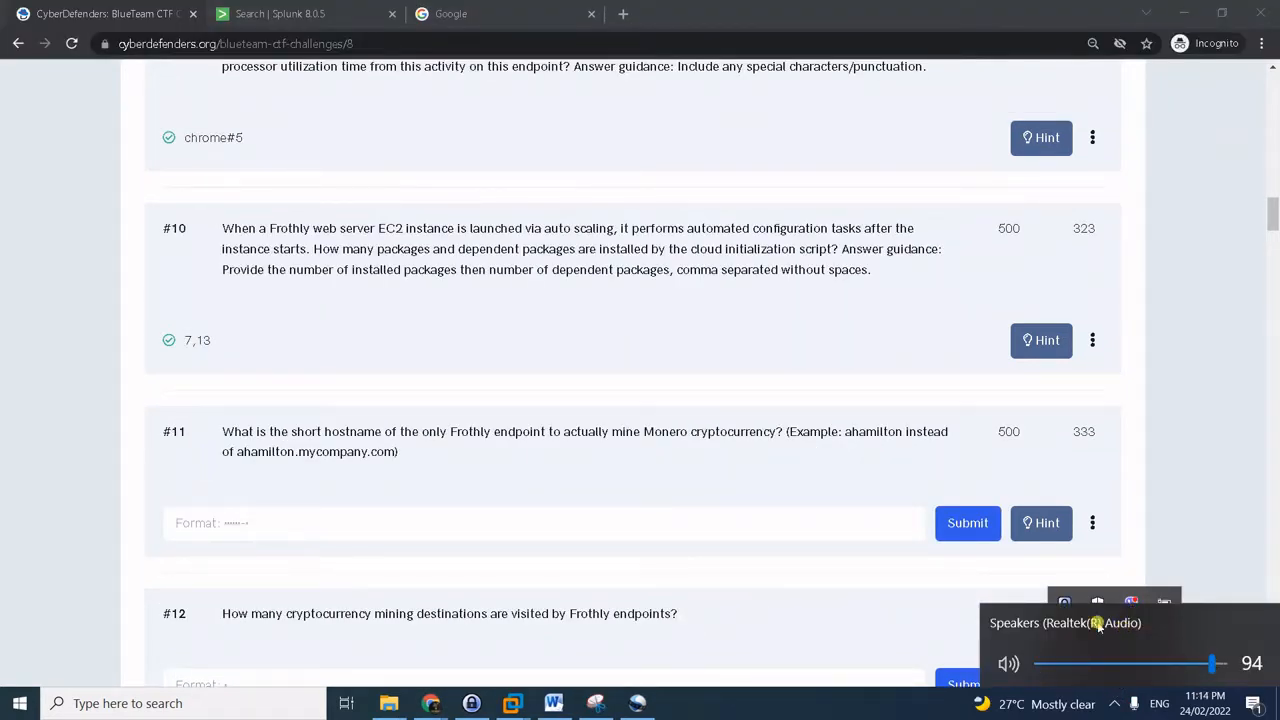
left_click(751, 526)
left_click(1186, 474)
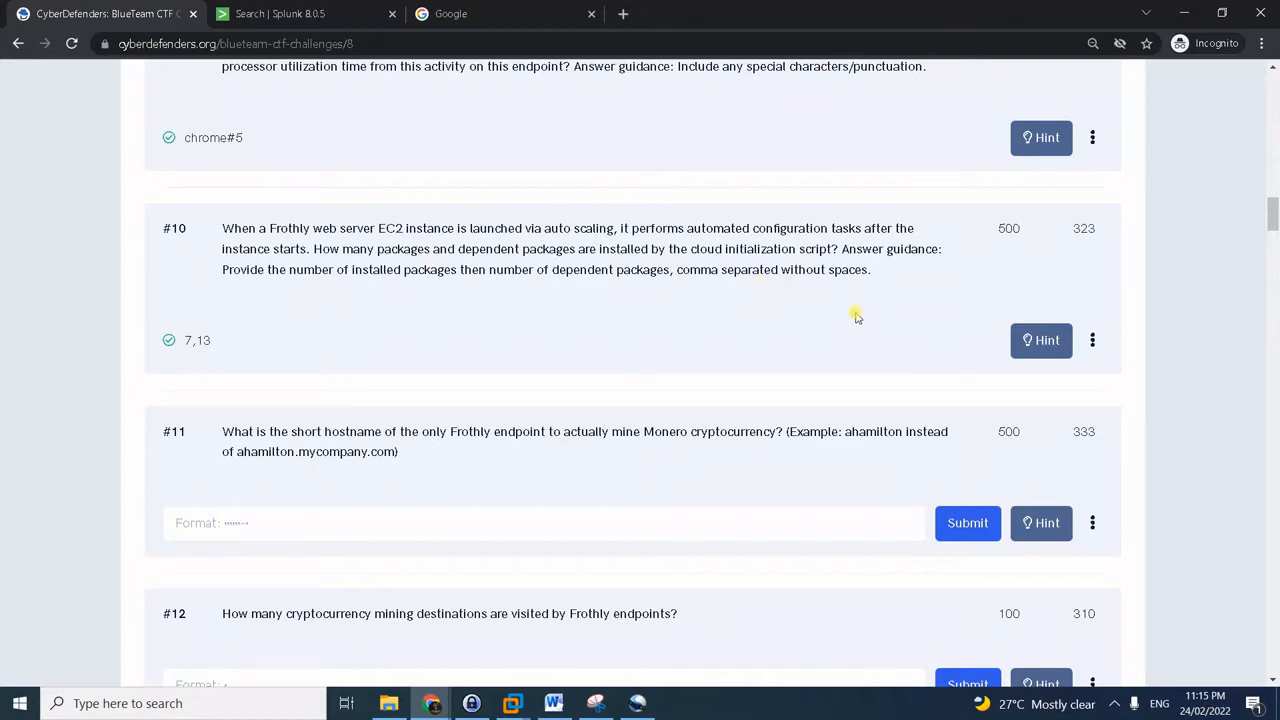
- Read the hints for question #10 on the challenge page, close them, and return to the Splunk search
left_click(1046, 342)
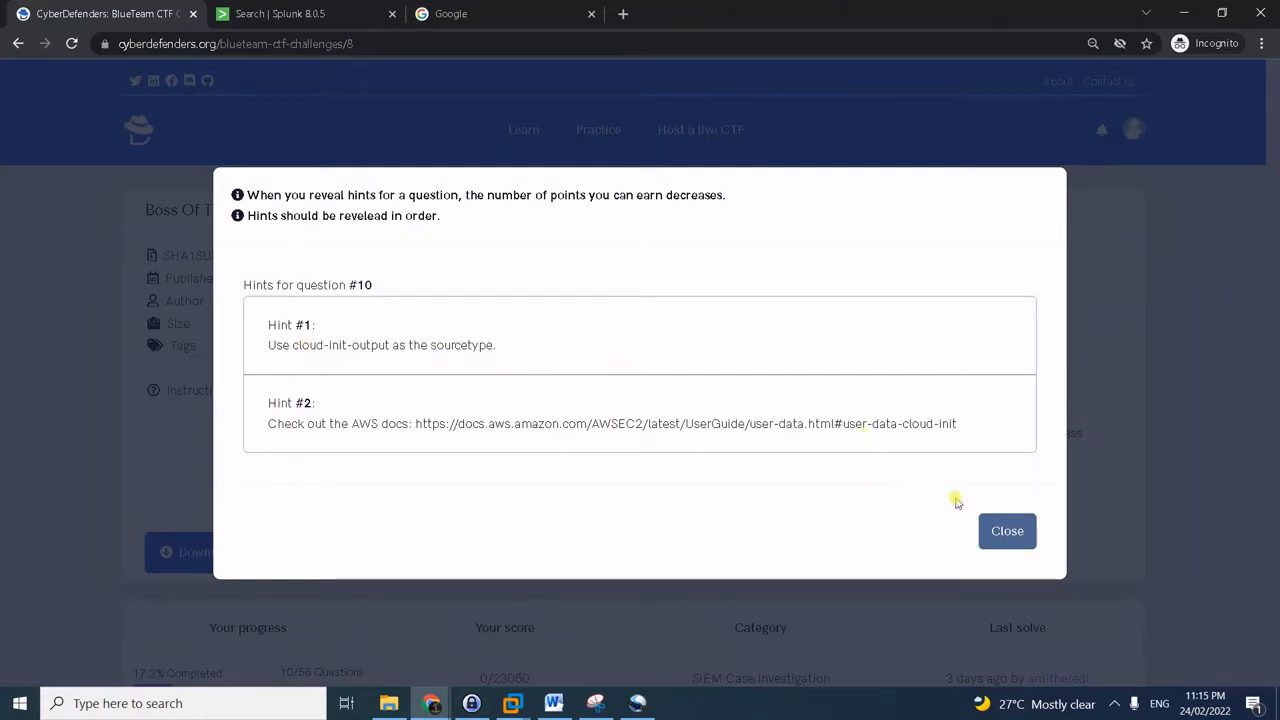
left_click(1007, 531)
left_click(368, 15)
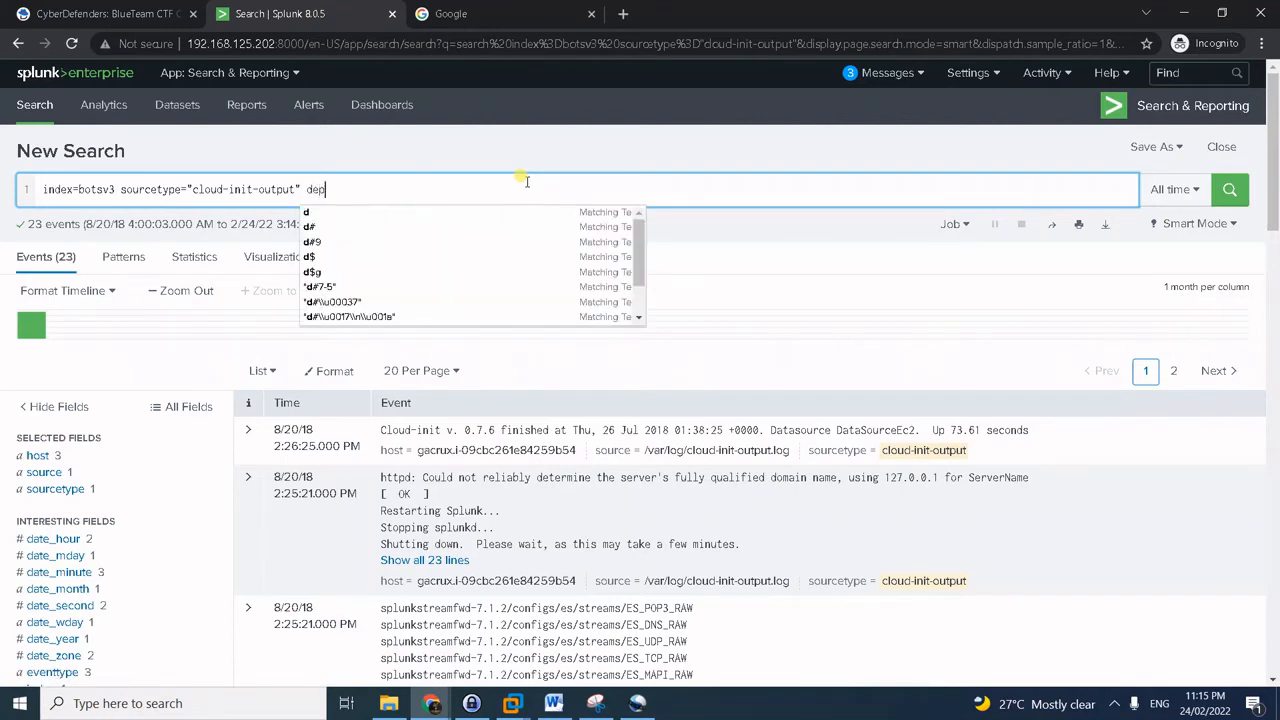
- Run the search index=botsv3 sourcetype="cloud-init-output" dependencies and expand its first event
type("endencies")
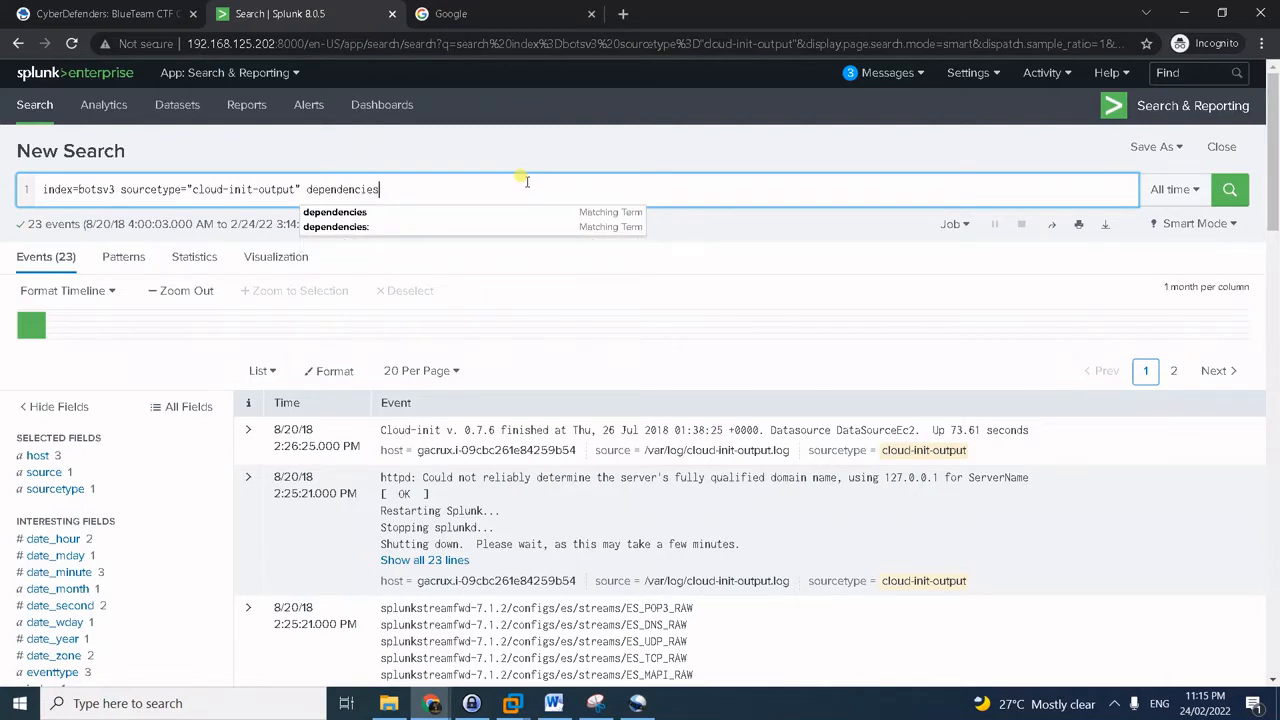
key("Return")
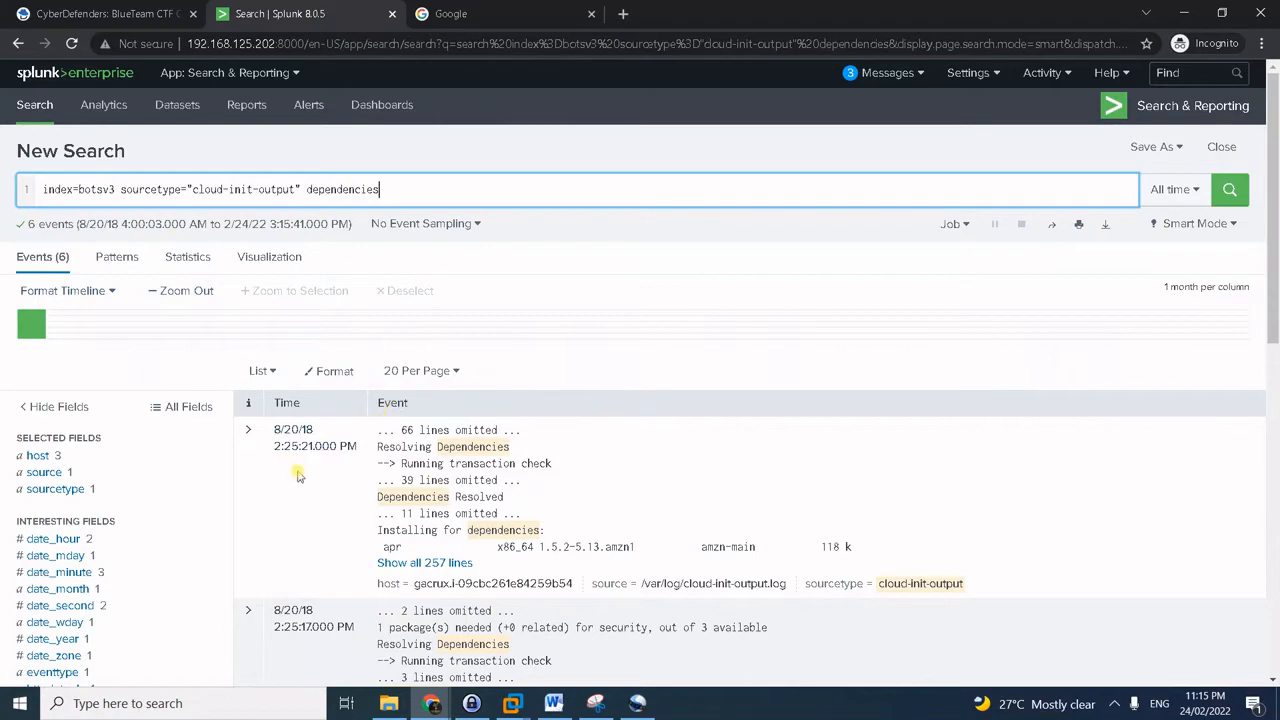
left_click(248, 436)
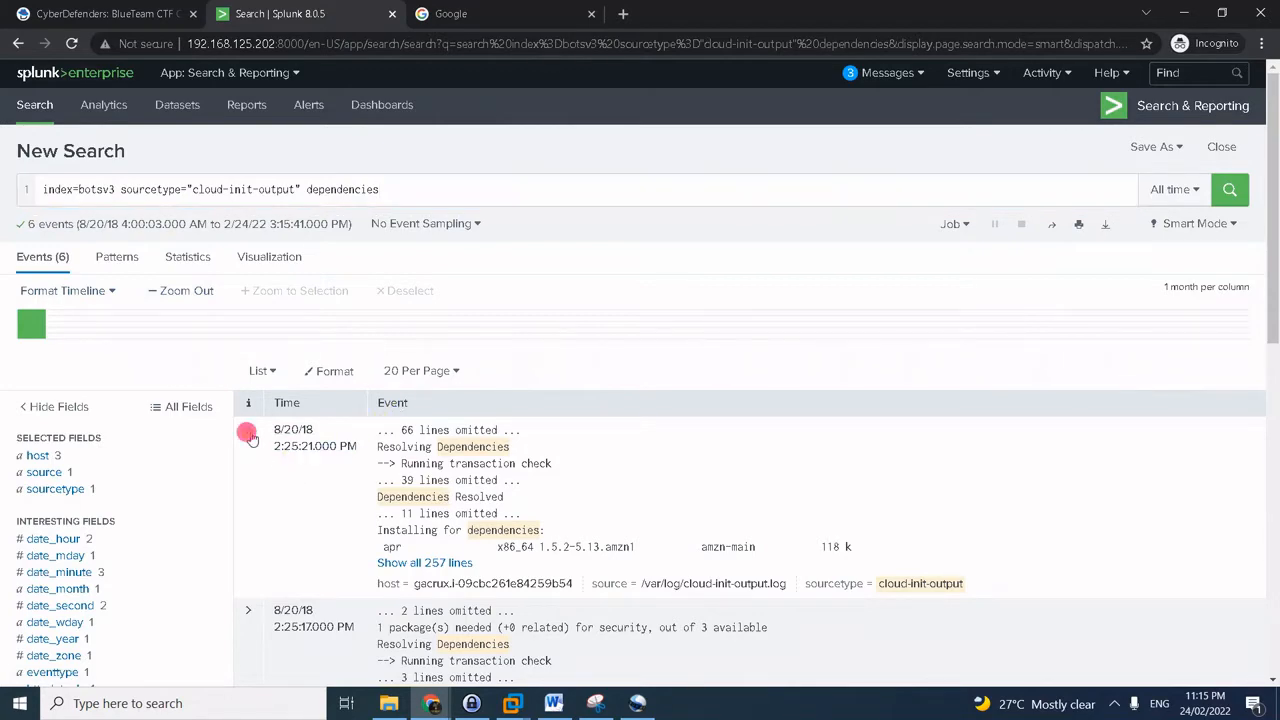
- Show all lines of the first cloud-init-output event and examine its lists of installed packages and dependencies
scroll(718, 435, "down", 5)
scroll(726, 435, "up", 3)
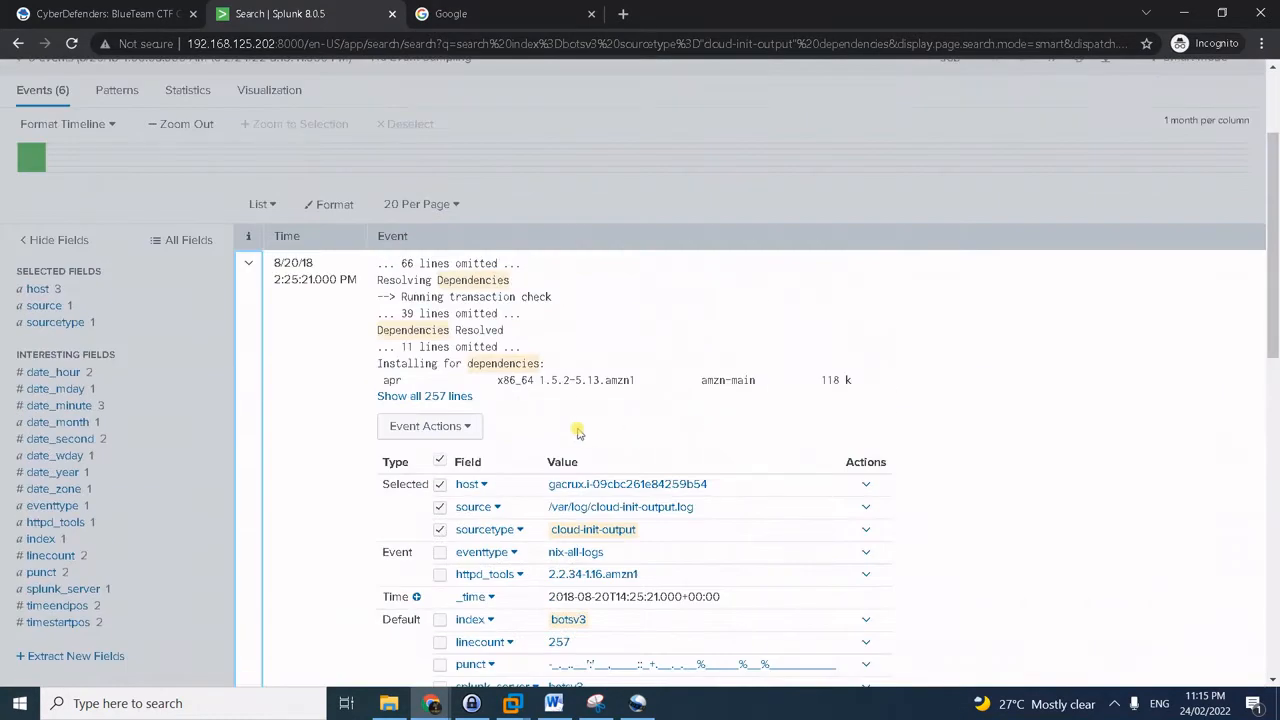
left_click(414, 399)
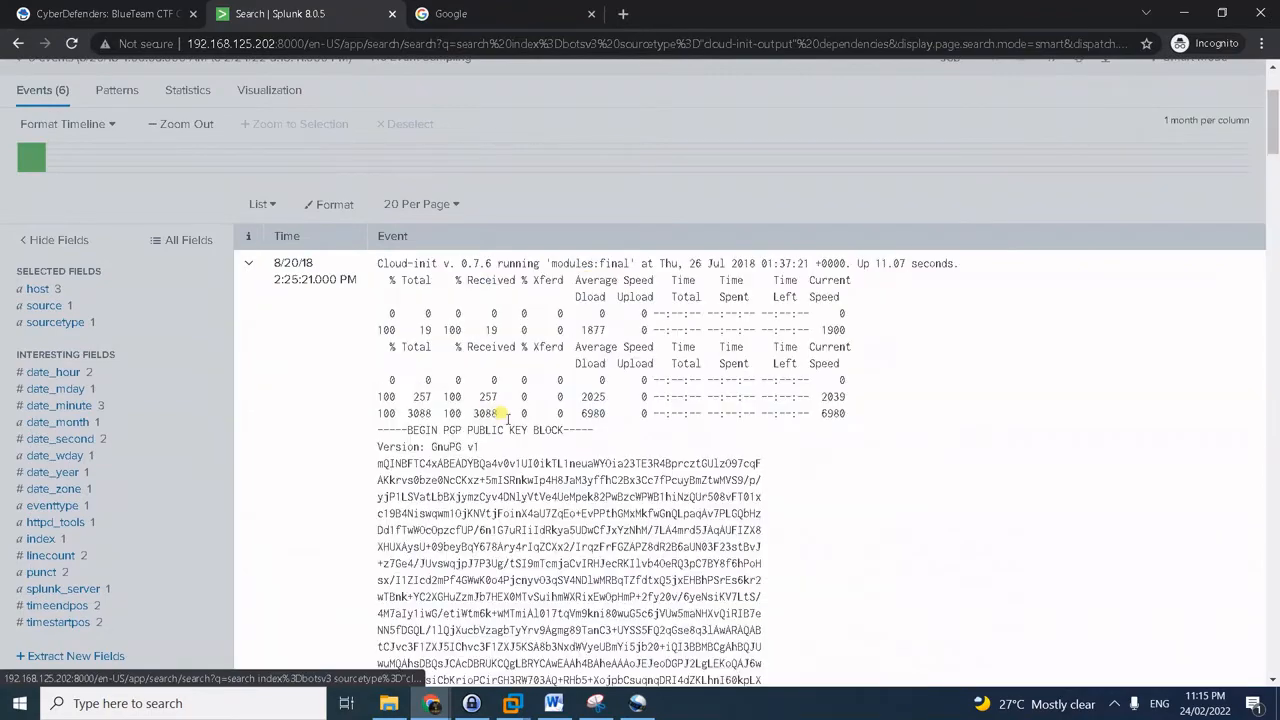
scroll(789, 429, "down", 5)
scroll(790, 428, "down", 4)
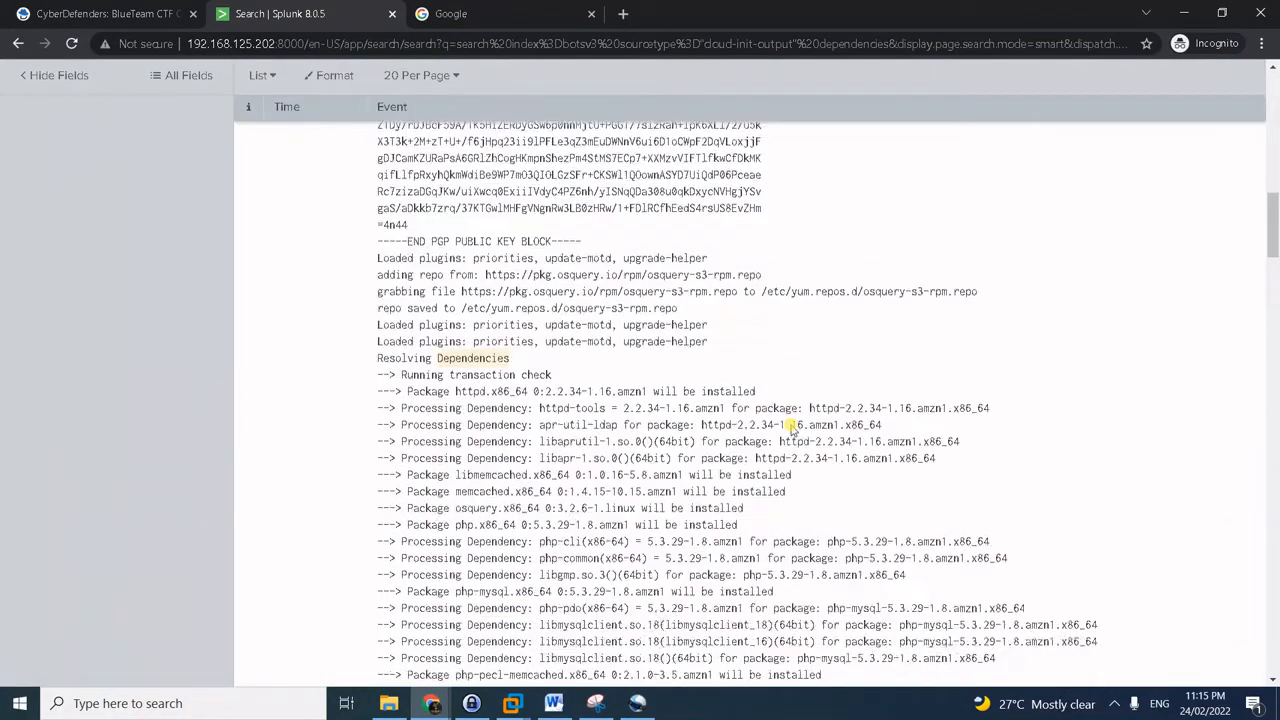
scroll(790, 428, "down", 9)
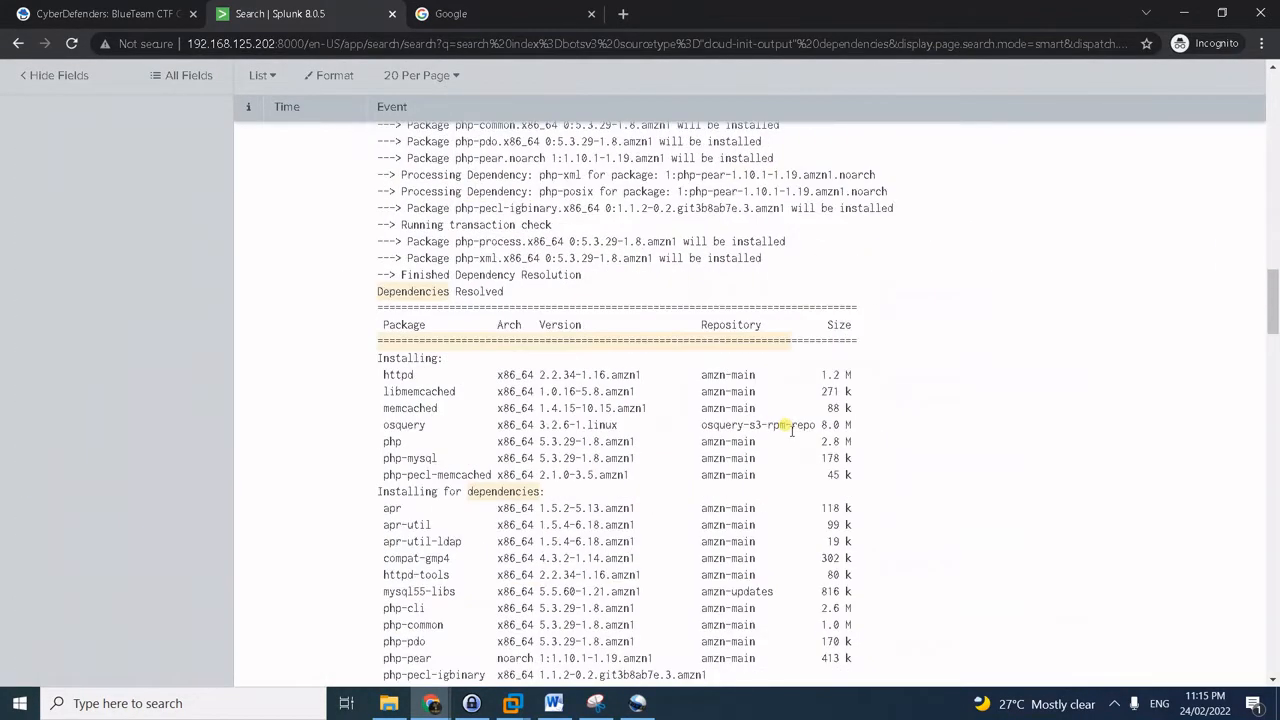
scroll(790, 428, "up", 1)
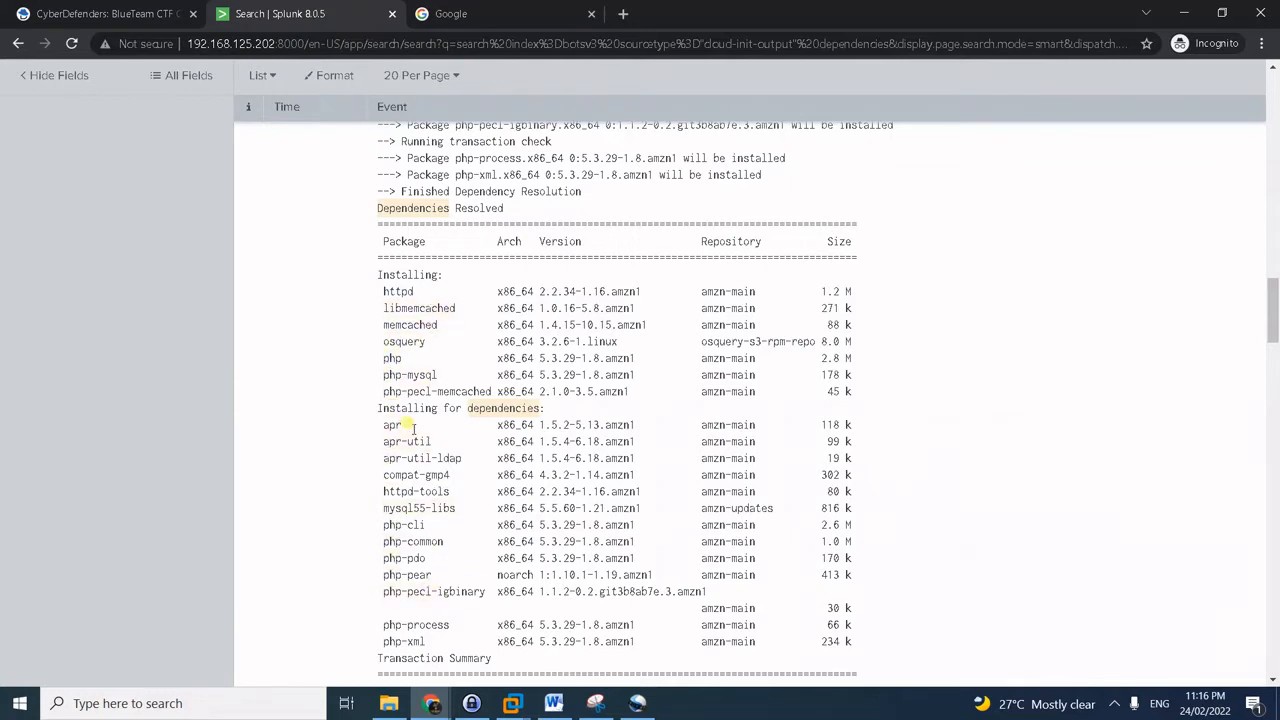
- Read question #11 on the challenge page, return to Splunk, and review the stream:dns search for *coin* OR *monero*
left_click(126, 8)
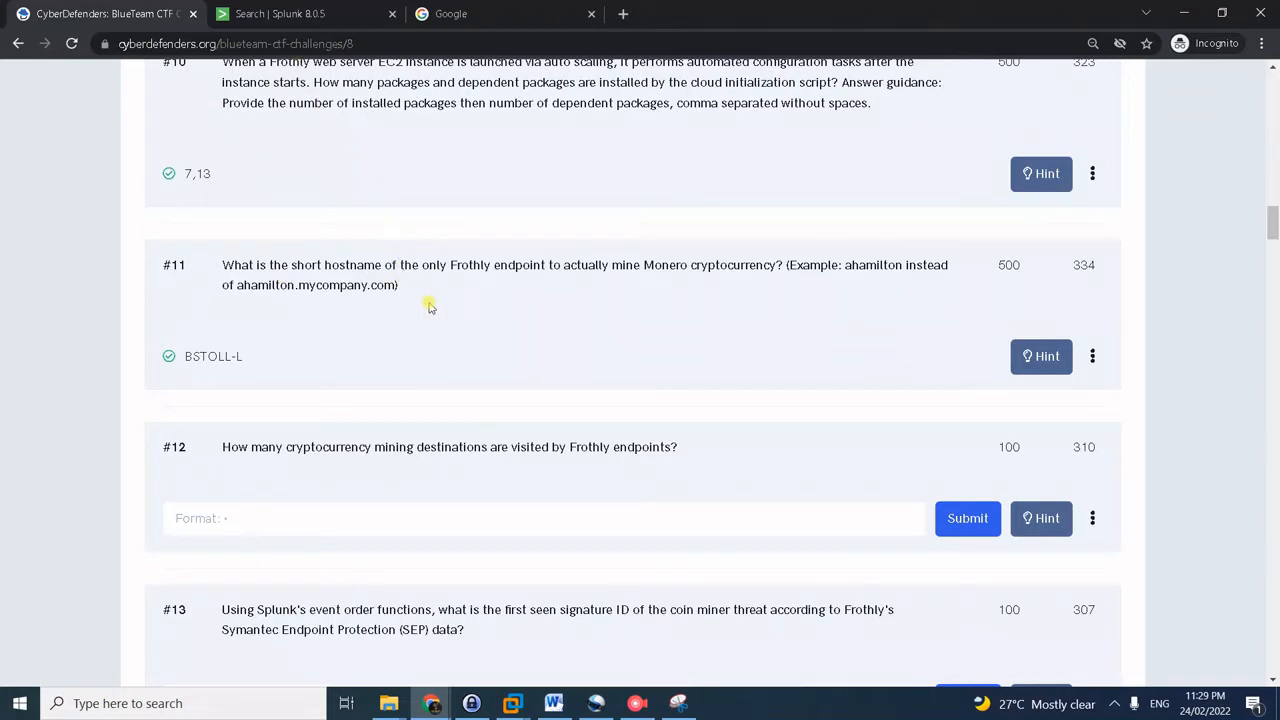
left_click(339, 10)
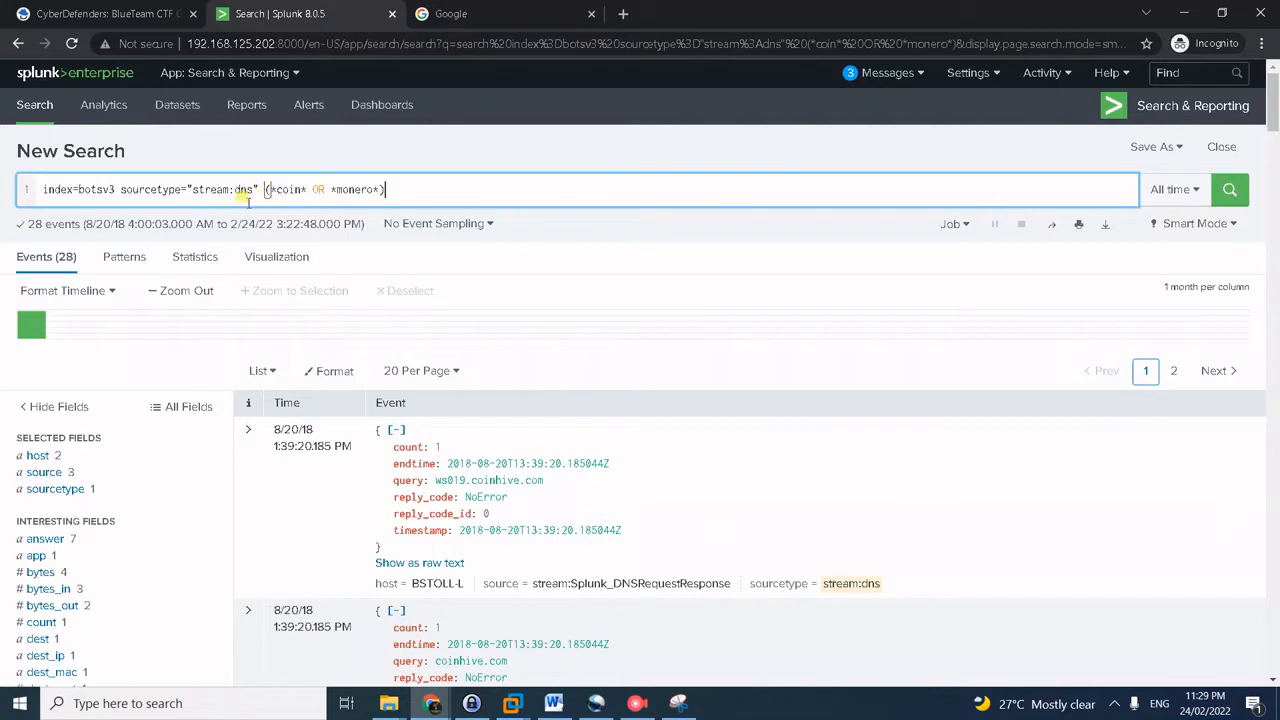
left_click(262, 195)
left_click(414, 189)
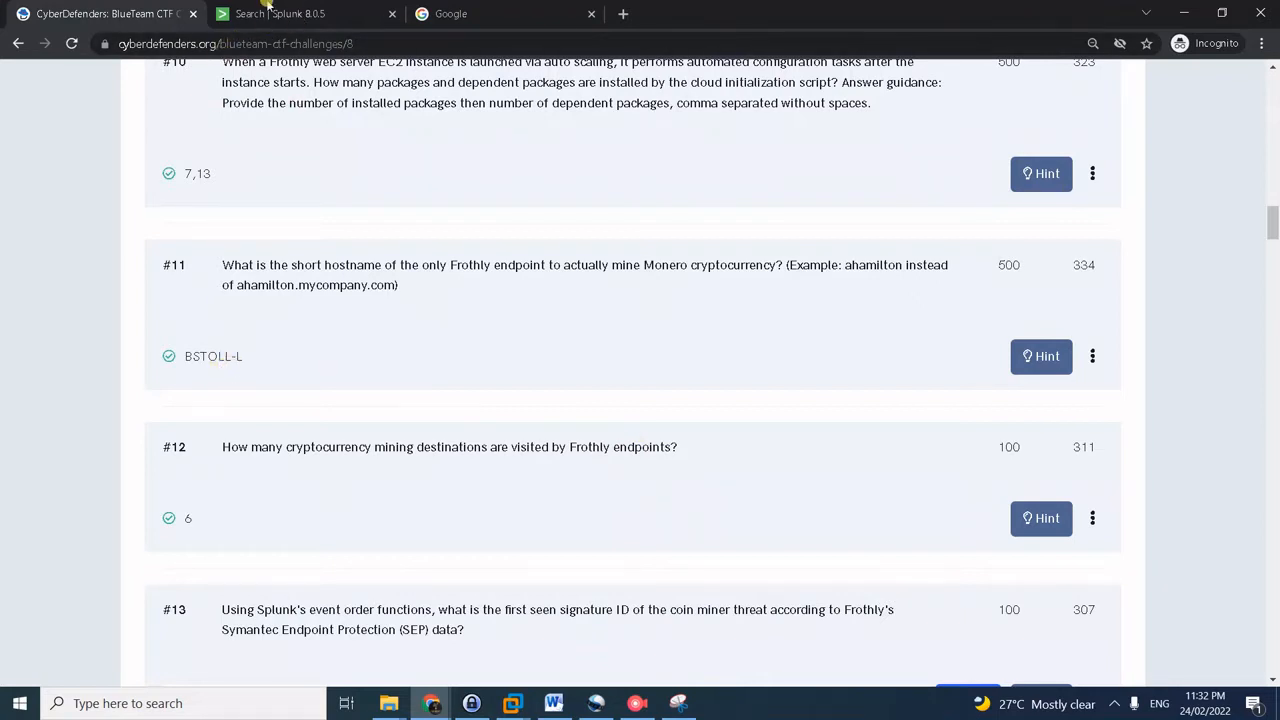
left_click(268, 8)
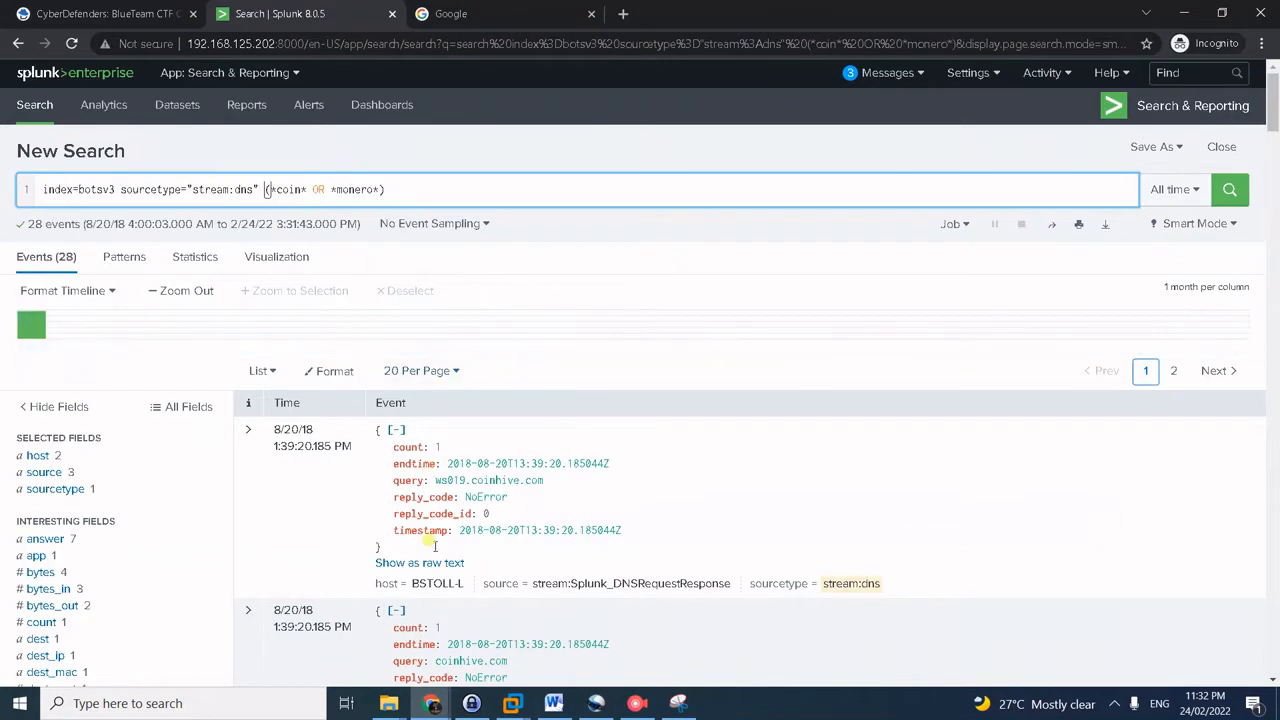
left_click(440, 584)
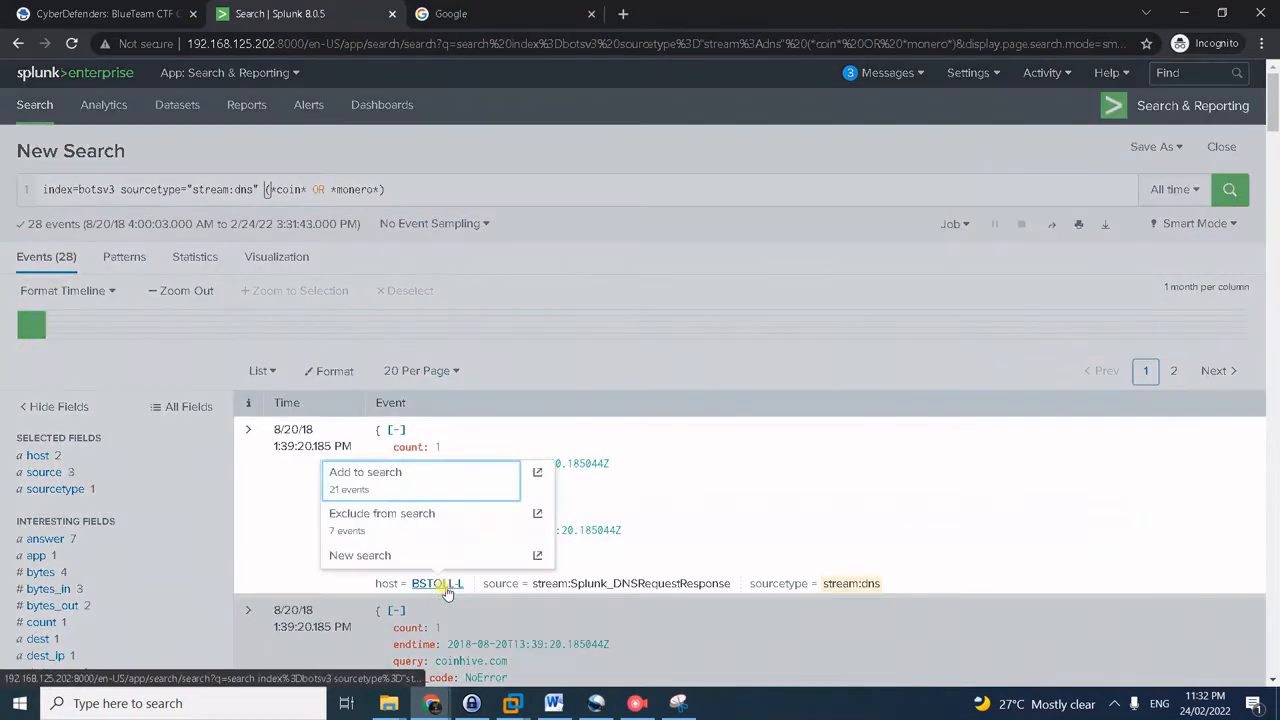
left_click(373, 489)
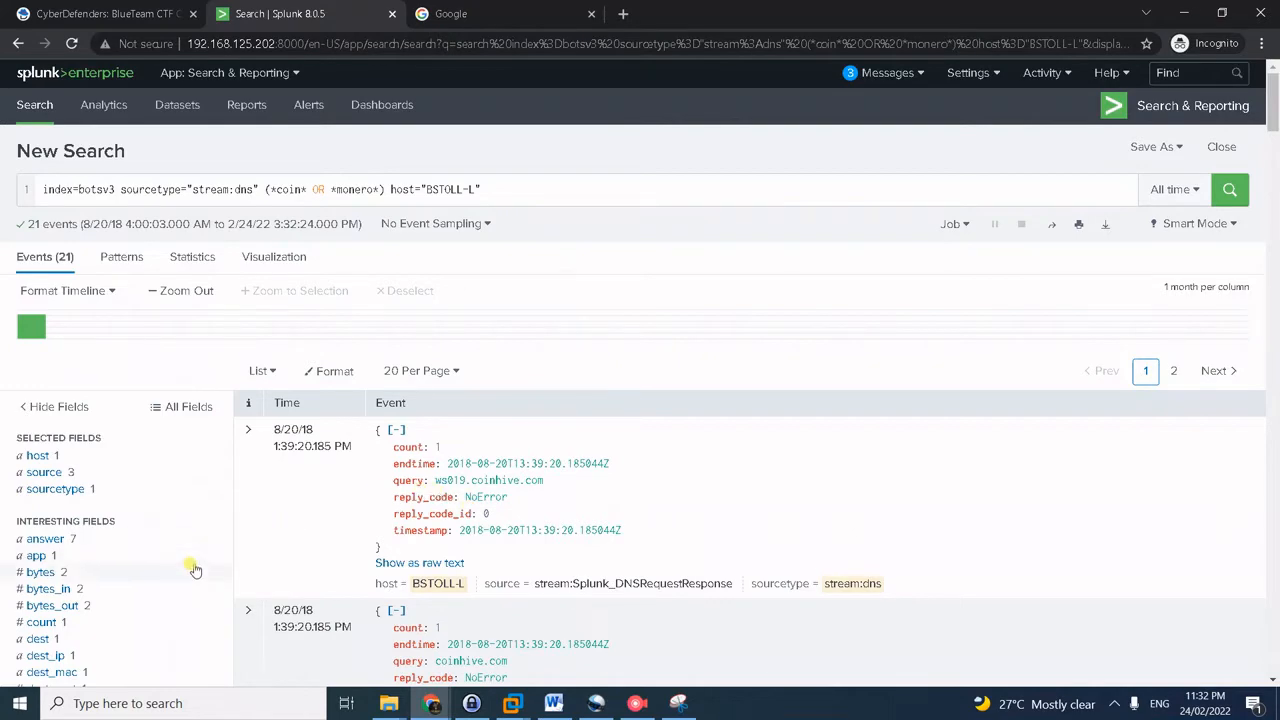
- Open the value summary of the query field to check the cryptocurrency domains the host visited
scroll(185, 560, "down", 2)
scroll(180, 550, "down", 2)
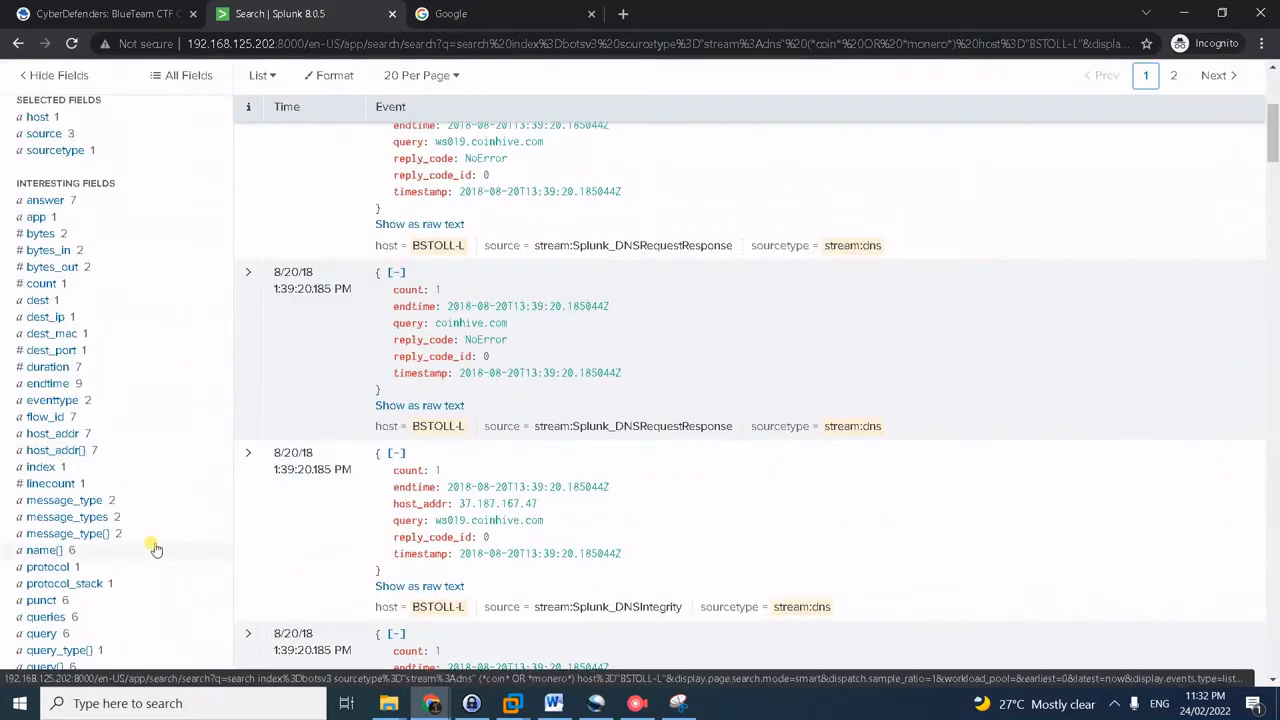
scroll(150, 555, "down", 2)
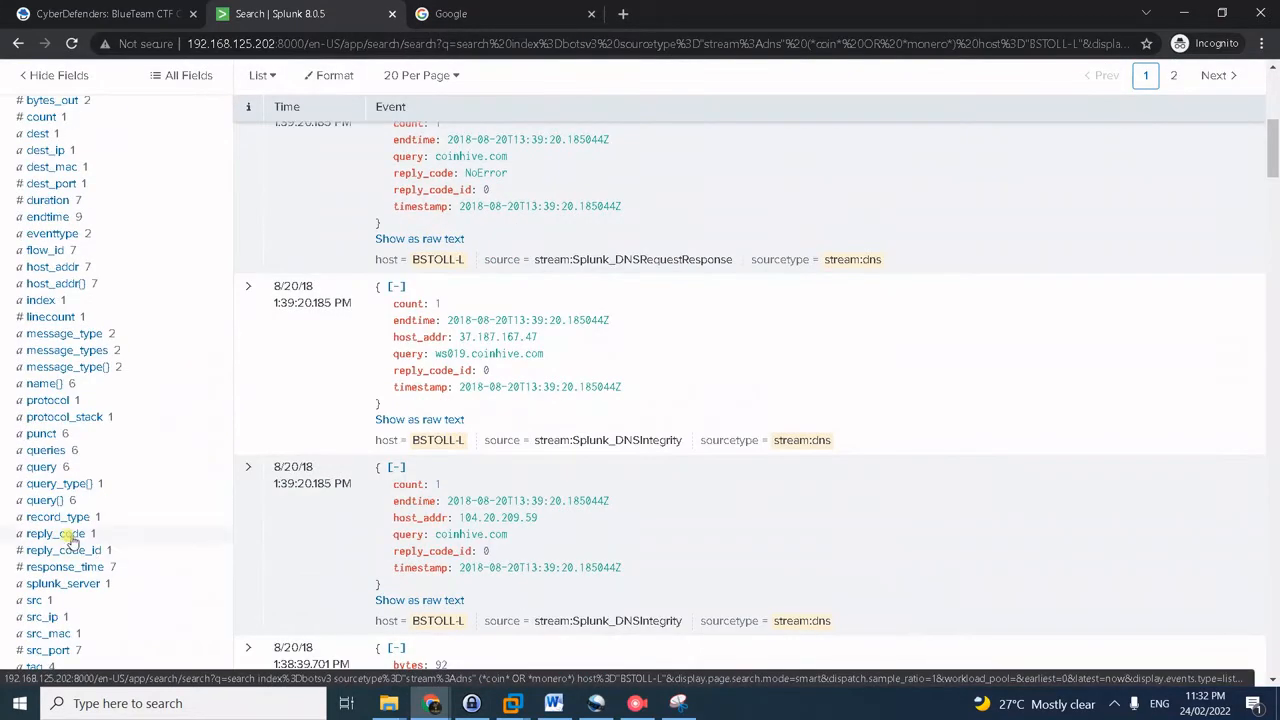
left_click(41, 467)
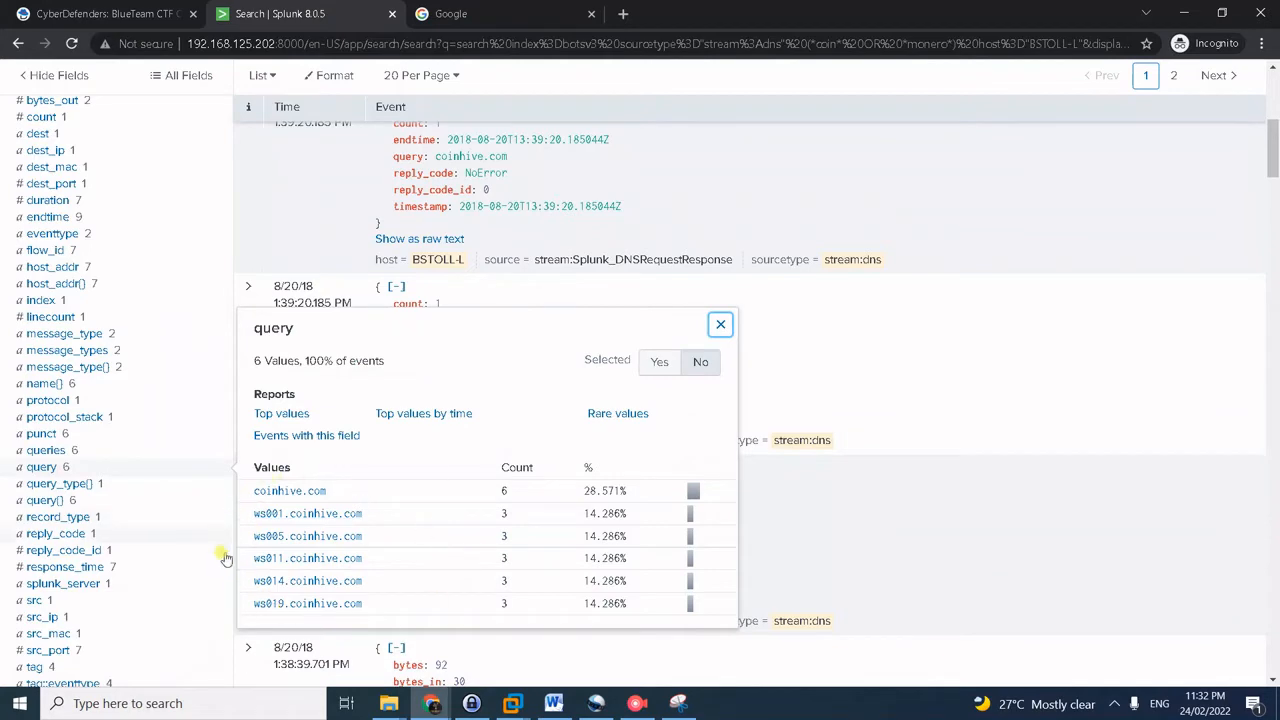
- Read question #13 on the challenge page and return to the Splunk search of the symantec:ep:security:file events
left_click(120, 10)
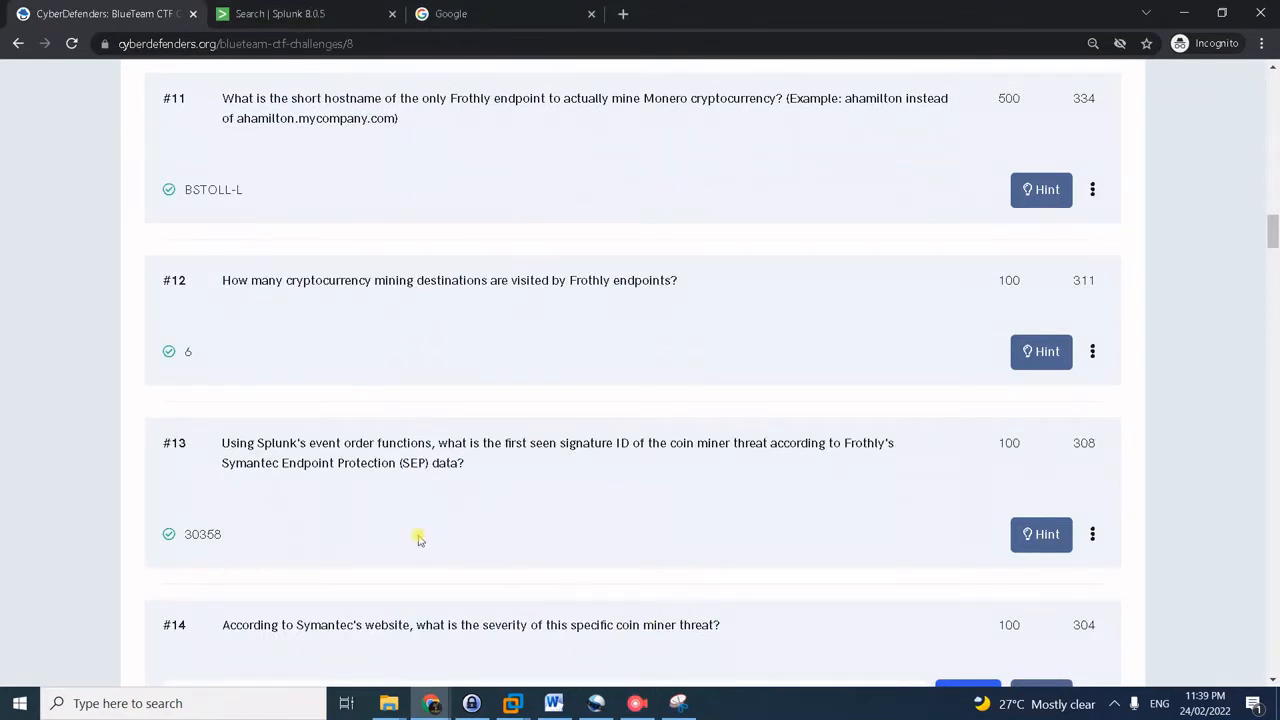
scroll(371, 497, "down", 1)
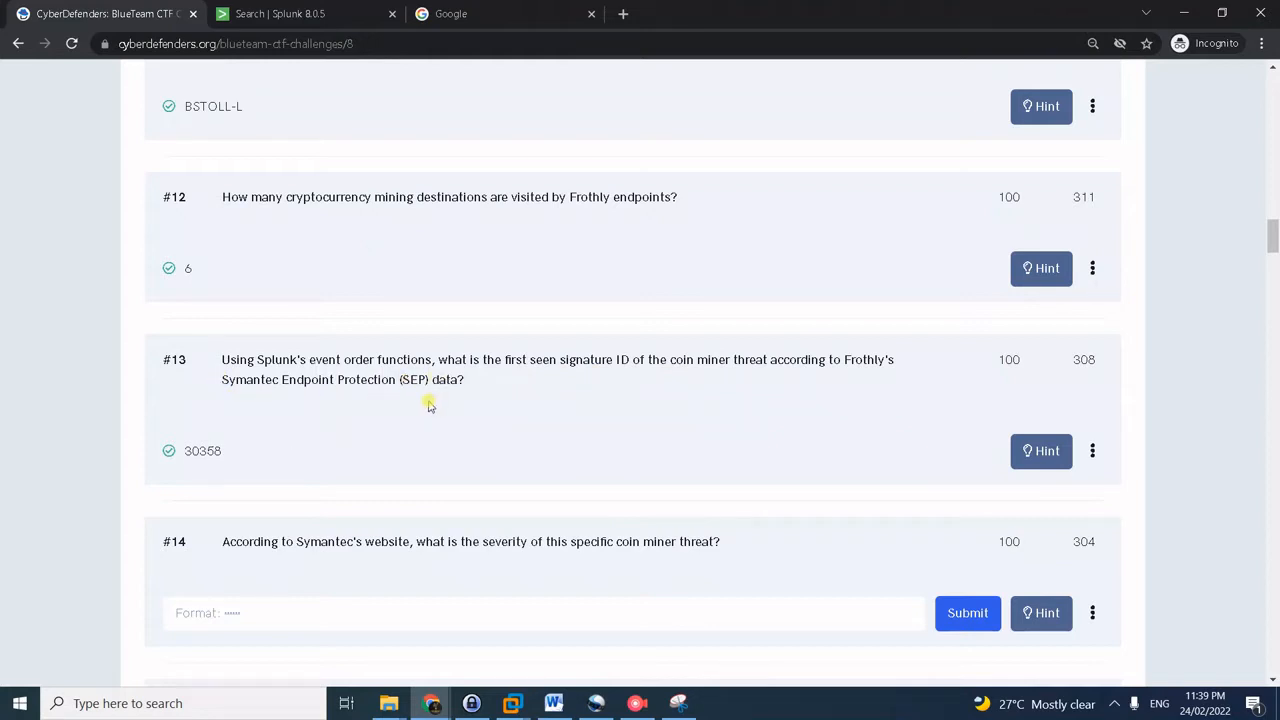
left_click(266, 20)
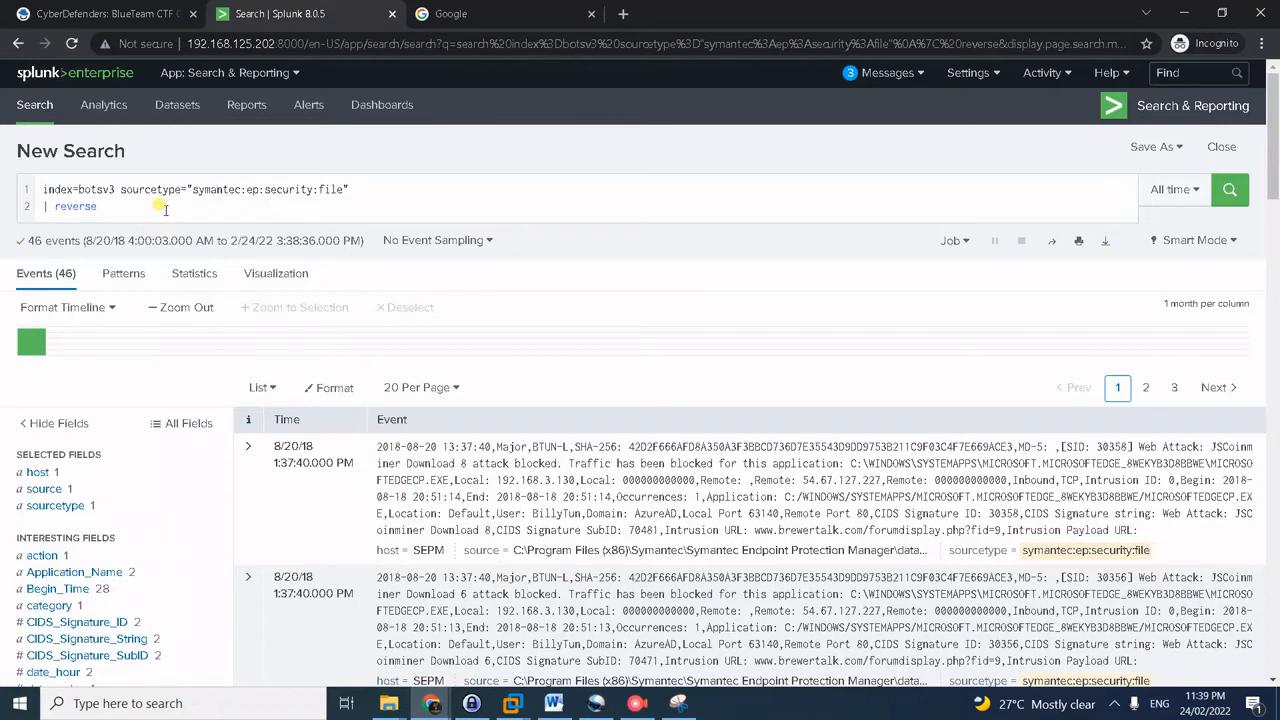
- Expand the first event of the reversed Symantec results and highlight its CIDS_Signature_ID value
left_click(246, 448)
scroll(620, 483, "down", 1)
scroll(620, 483, "down", 2)
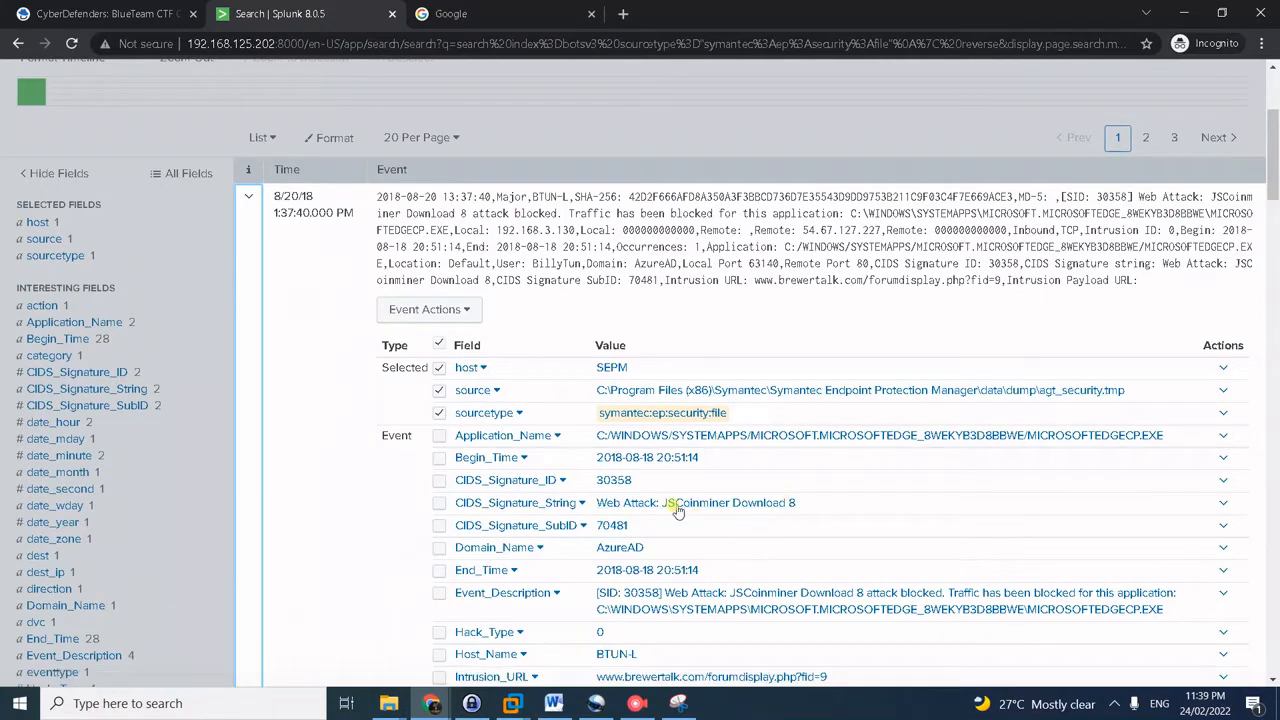
left_click_drag(645, 482, 591, 481)
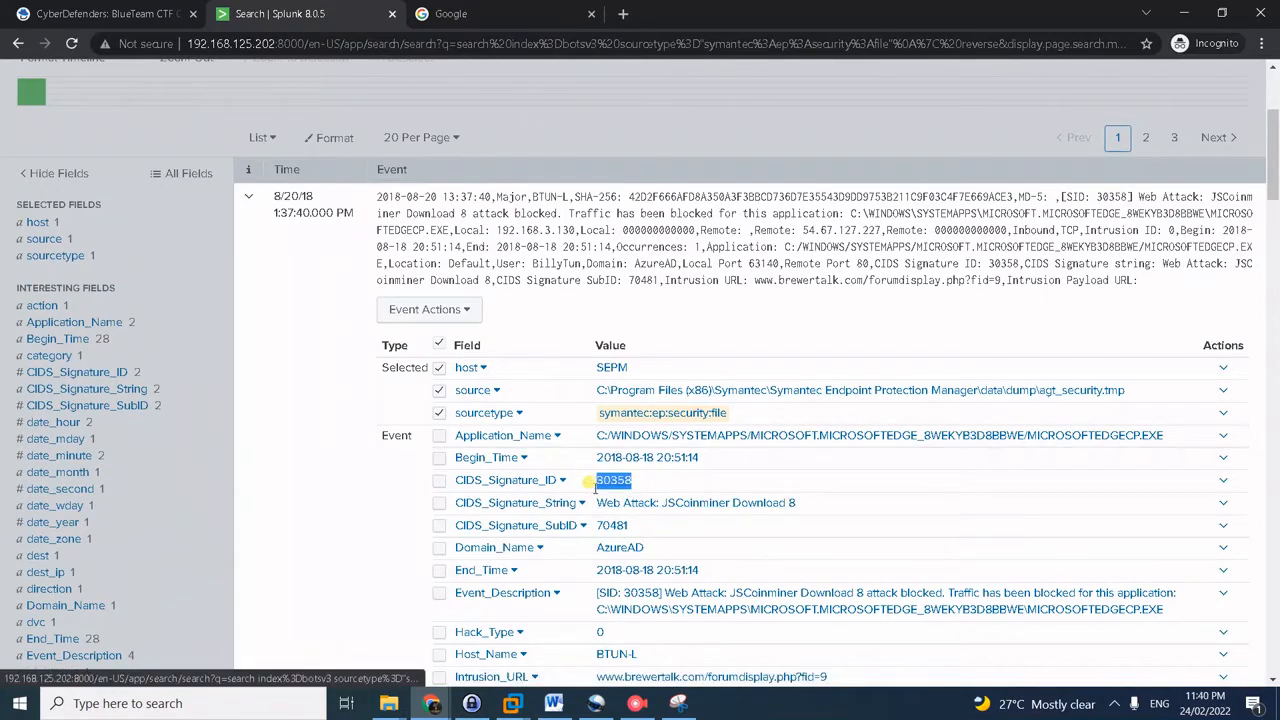
- Check question #14 on the challenge page, return to Splunk, and highlight the signature ID in the expanded event again
left_click(115, 12)
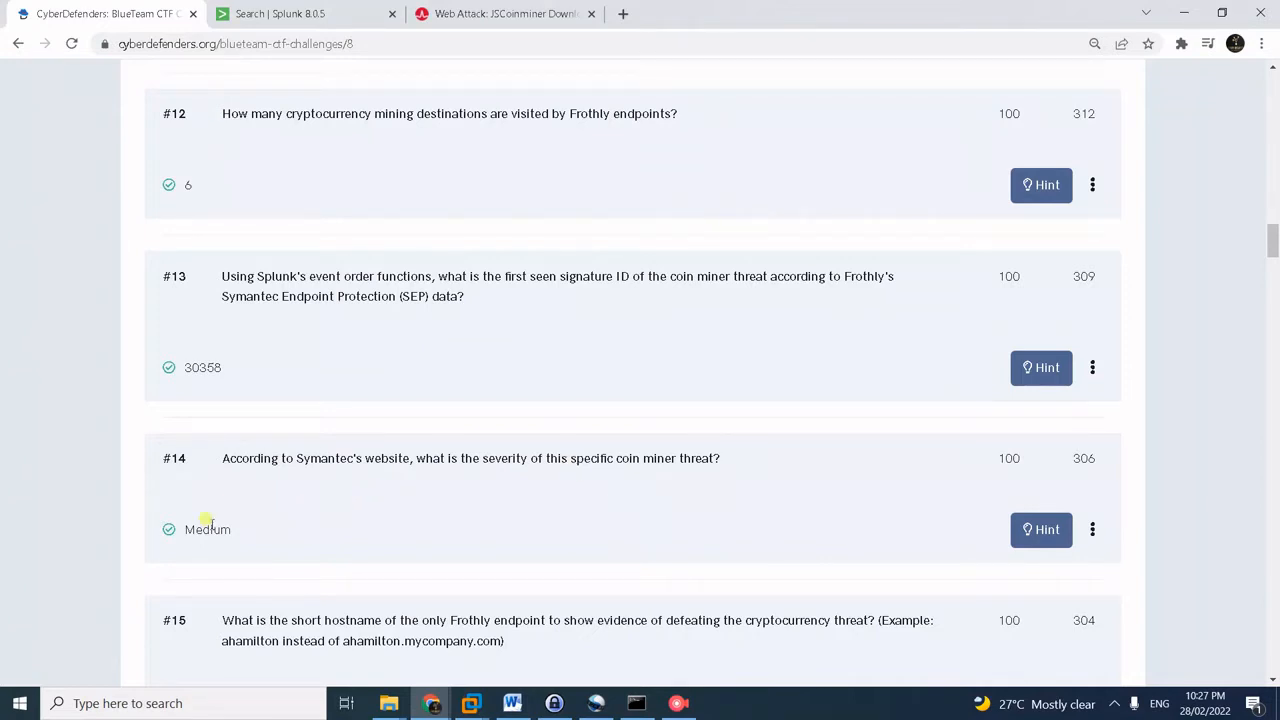
left_click(284, 13)
scroll(231, 227, "up", 1)
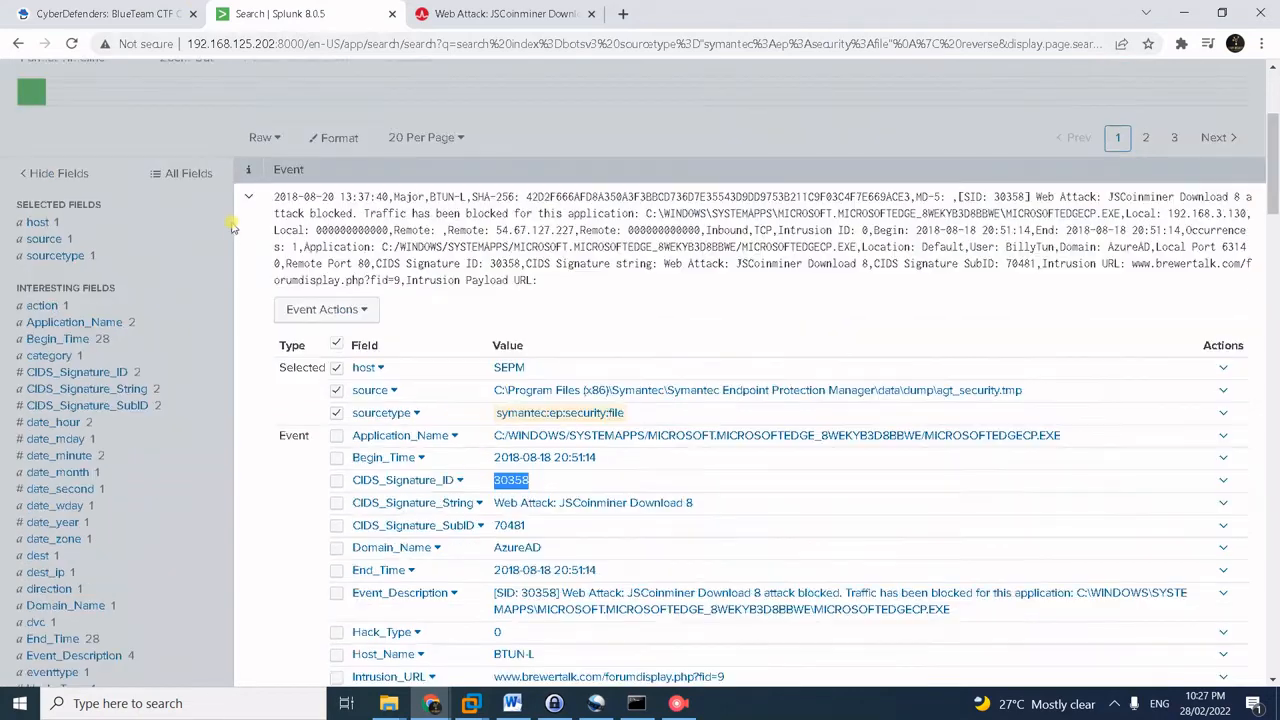
scroll(198, 222, "up", 1)
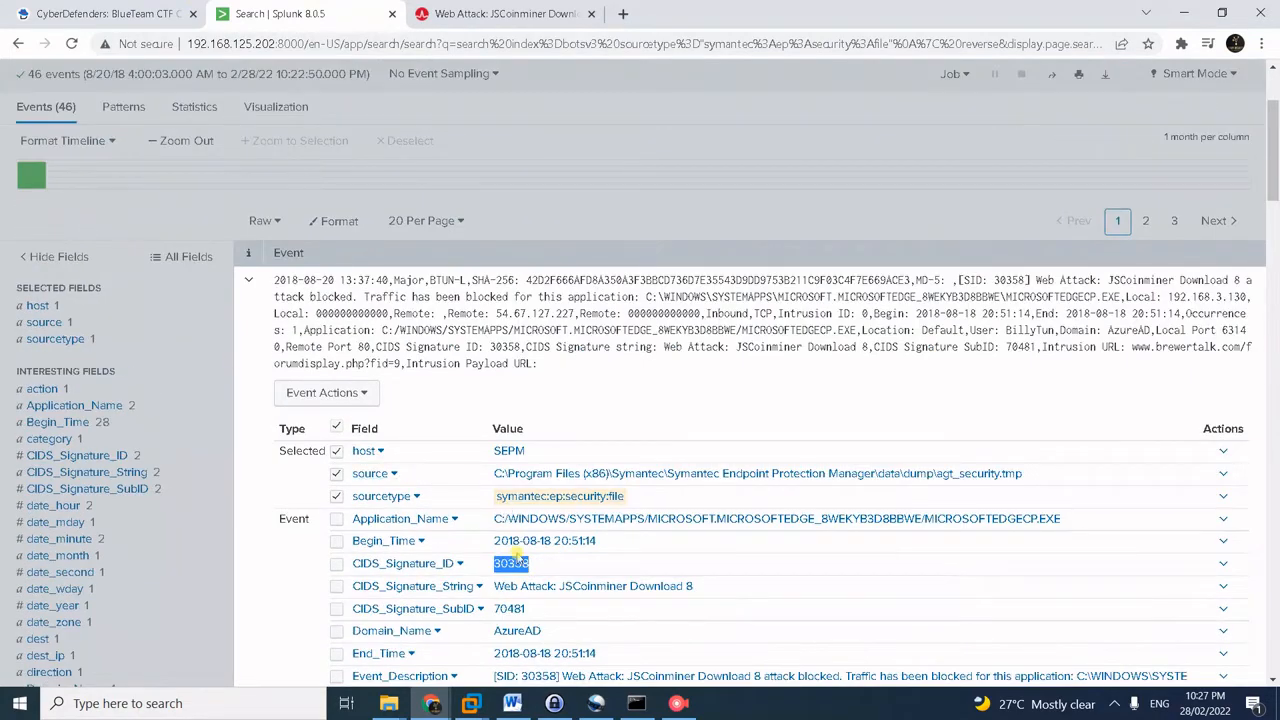
left_click_drag(546, 570, 494, 569)
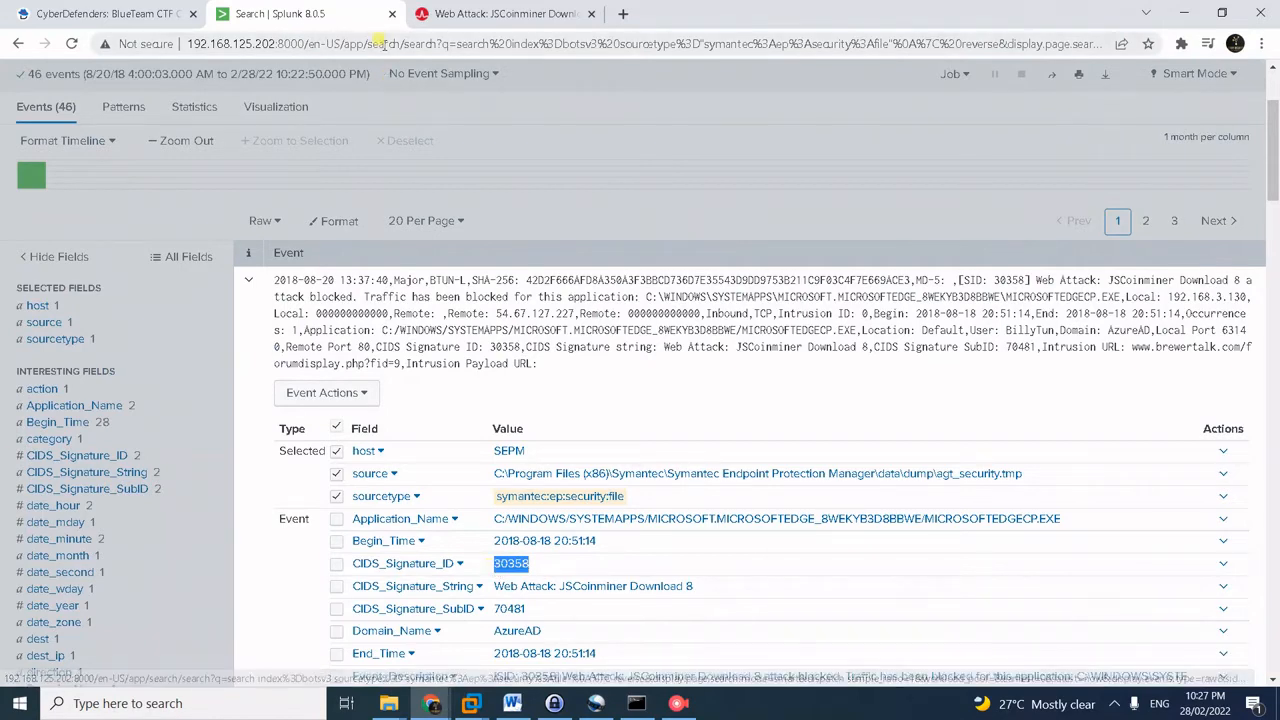
- Switch to the Broadcom attack signature page for JSCoinminer Download 8 and highlight its severity line
left_click(478, 14)
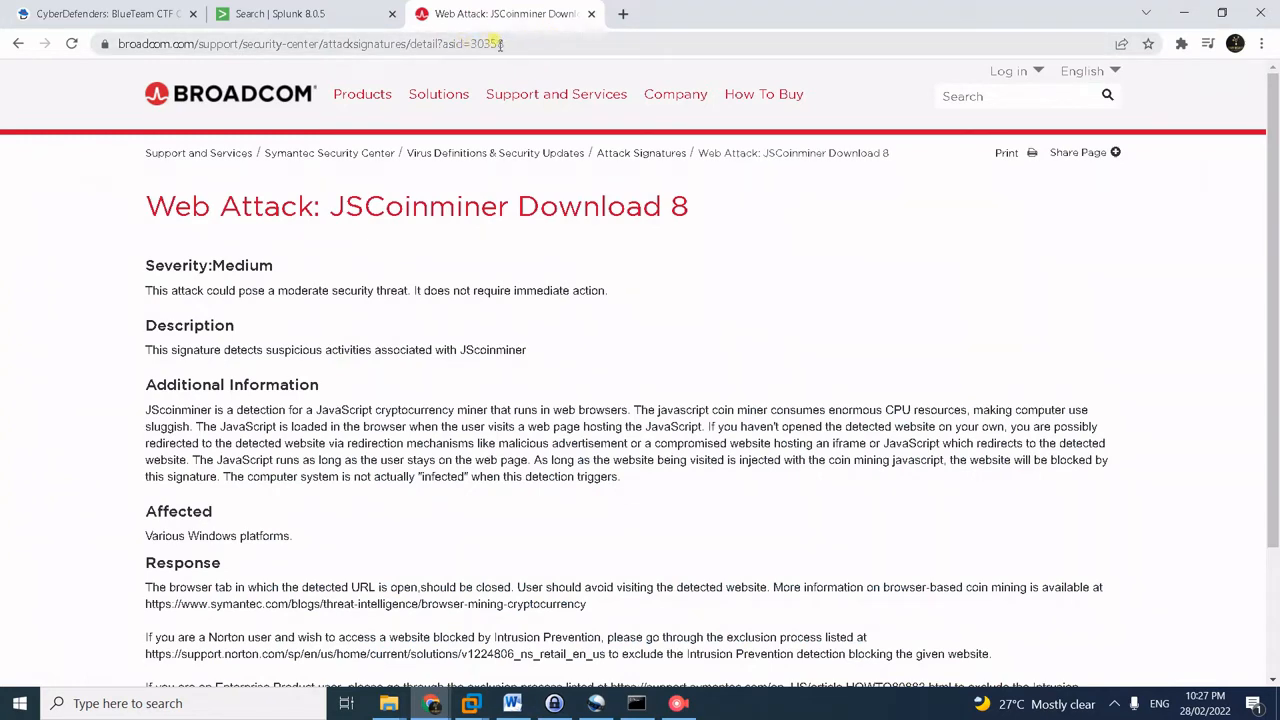
left_click(157, 258)
left_click_drag(150, 252, 283, 274)
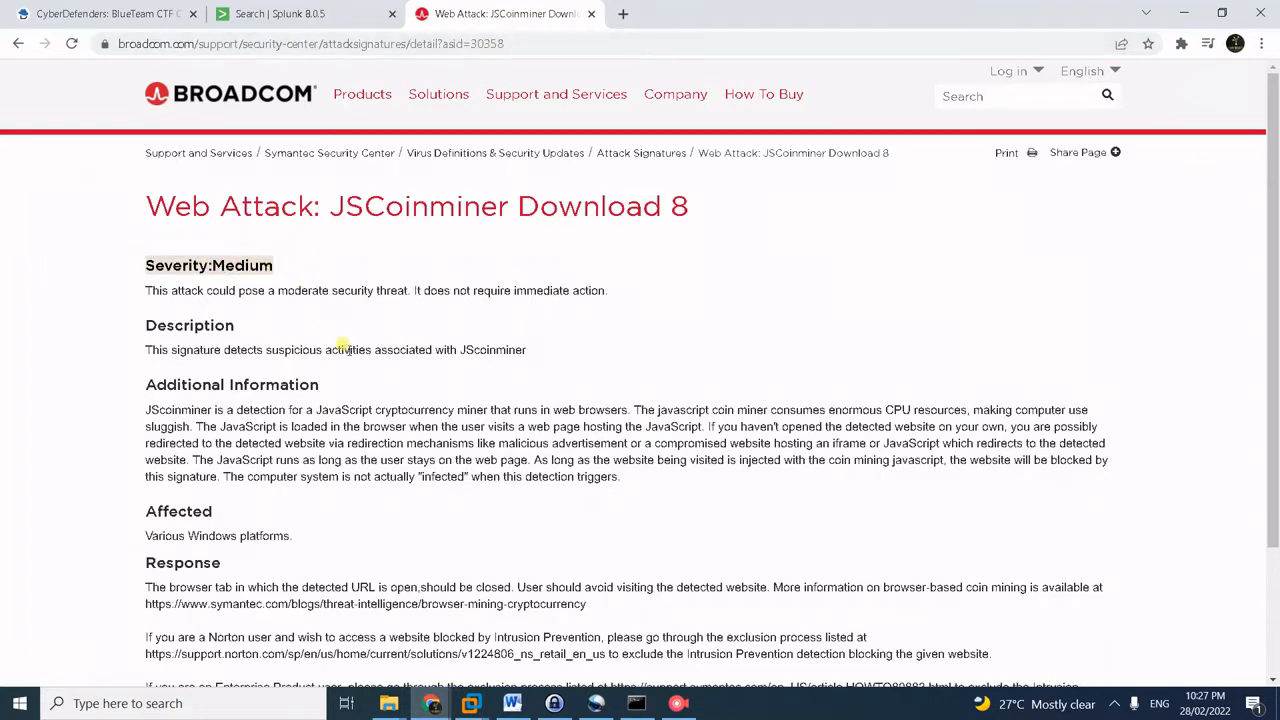
- Read question #15 on the challenge page, highlight the short hostname in its example, and clear the highlight
left_click(118, 13)
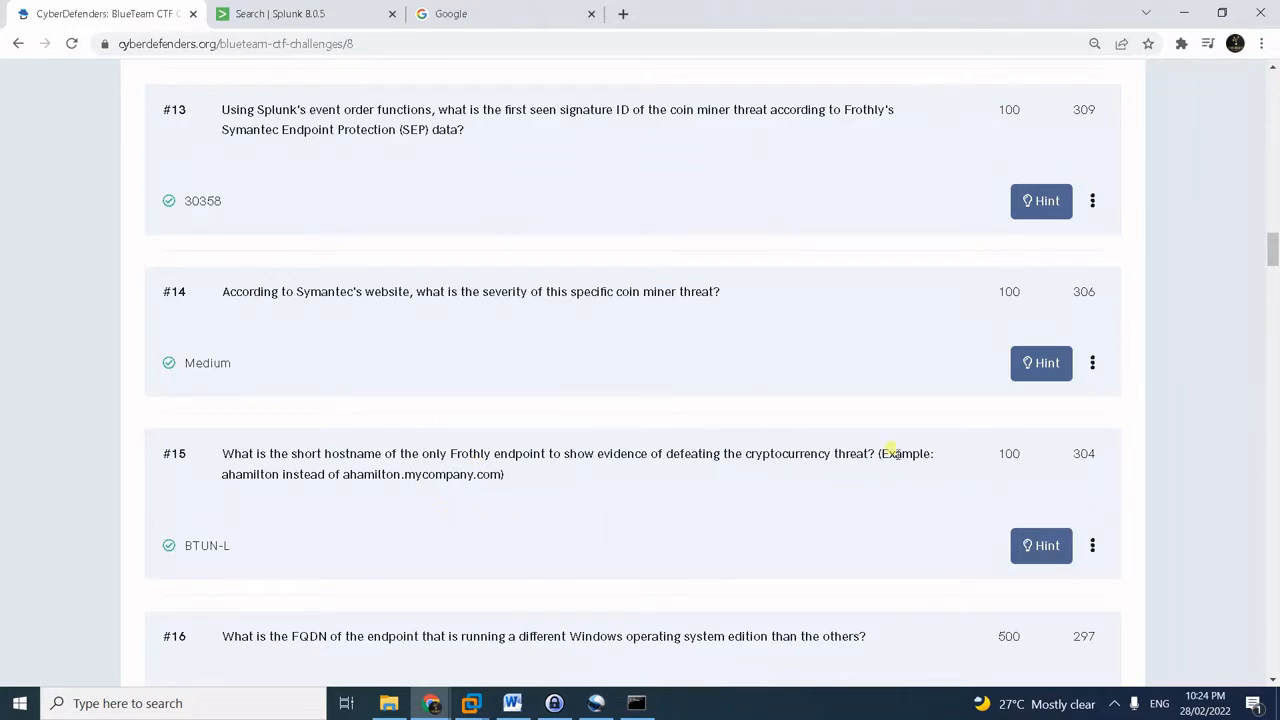
left_click_drag(223, 474, 330, 488)
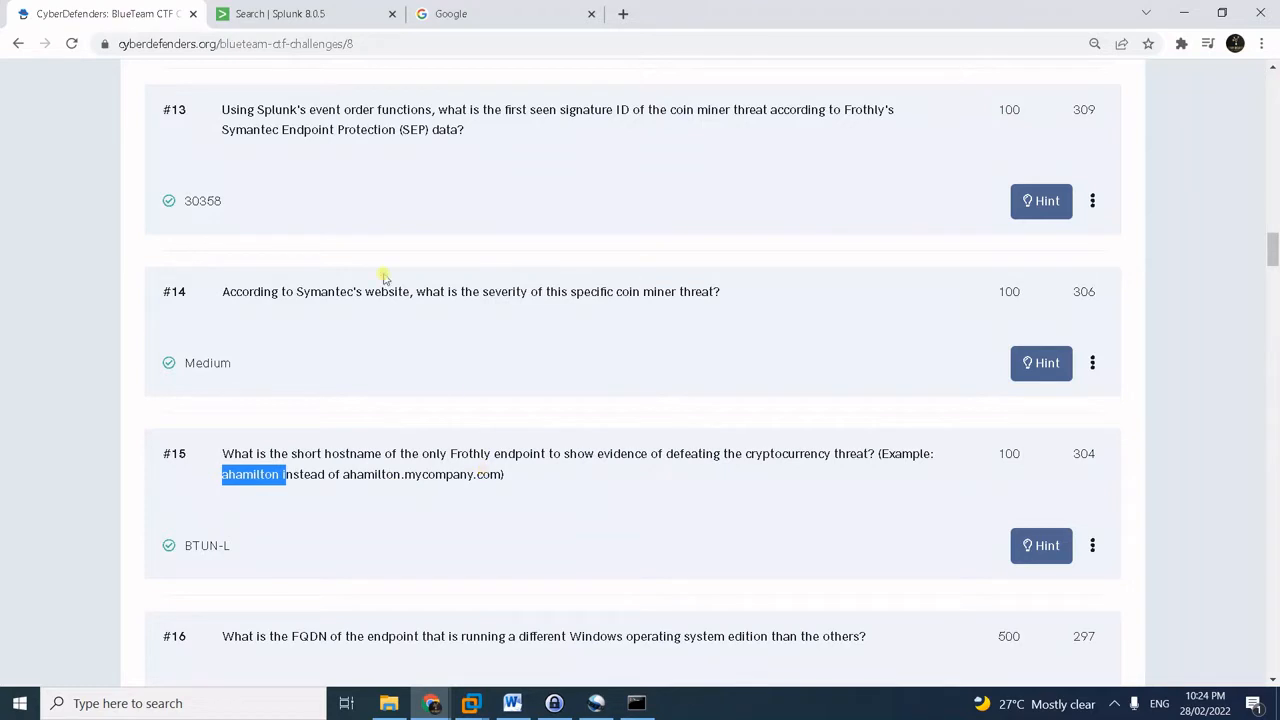
left_click(354, 453)
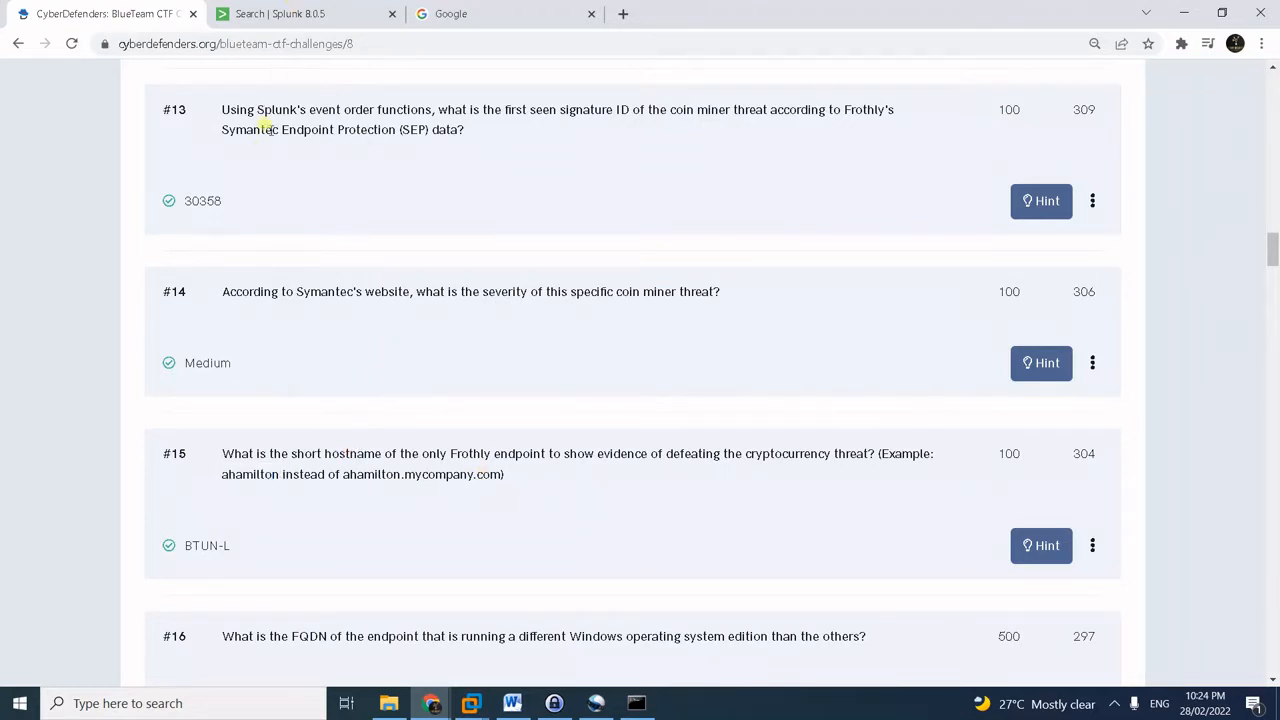
- Return to Splunk, expand the first Symantec event, and examine its event description, host name and action fields
left_click(259, 12)
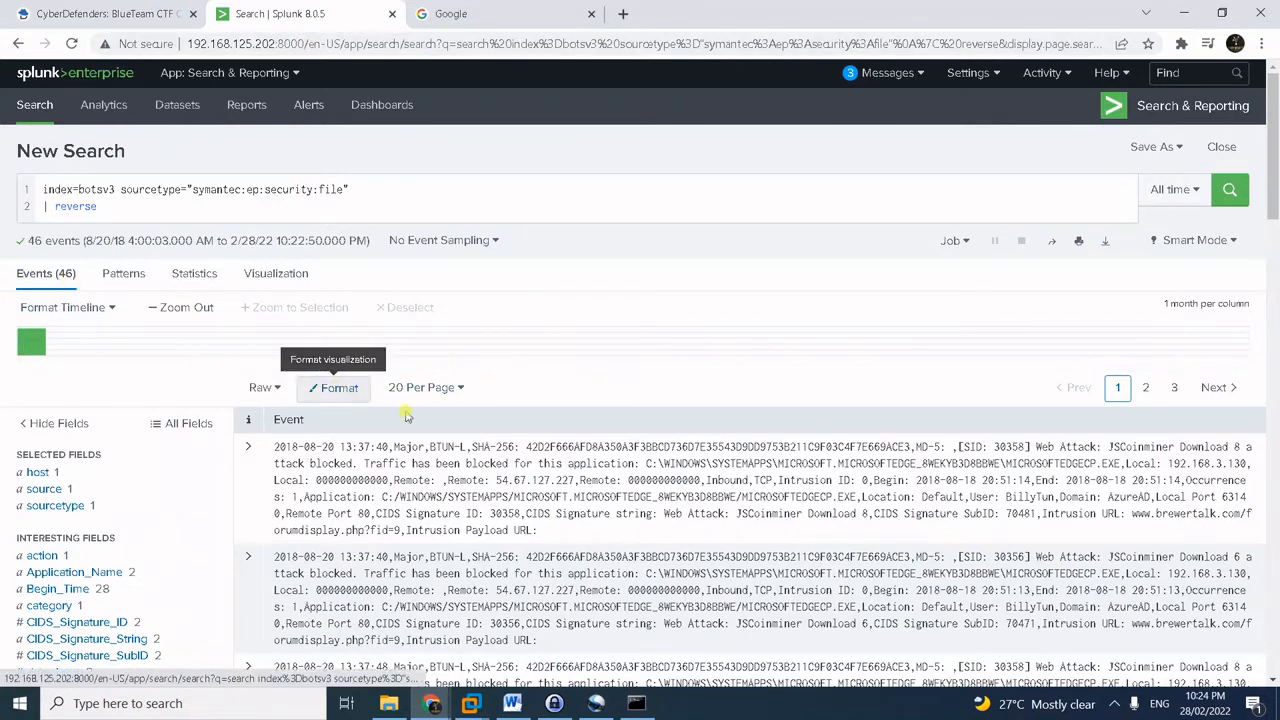
scroll(480, 470, "down", 3)
scroll(491, 483, "up", 3)
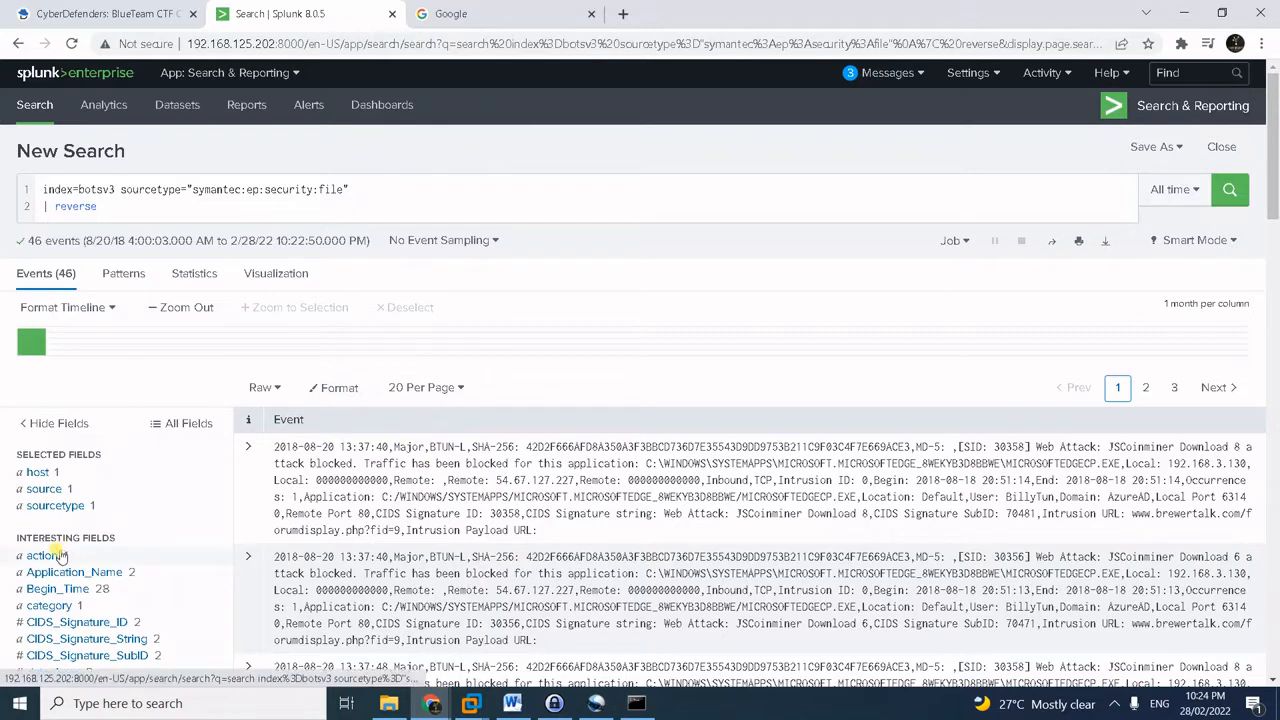
left_click(250, 448)
scroll(586, 514, "down", 3)
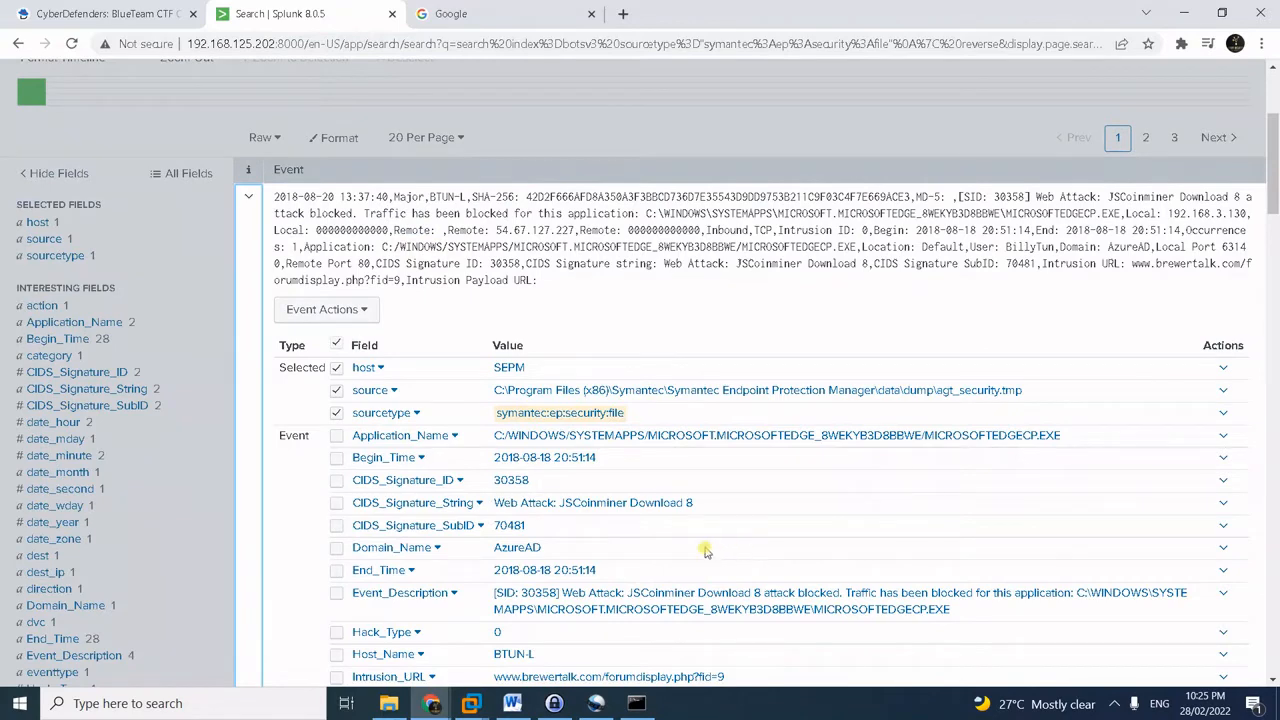
scroll(743, 538, "down", 1)
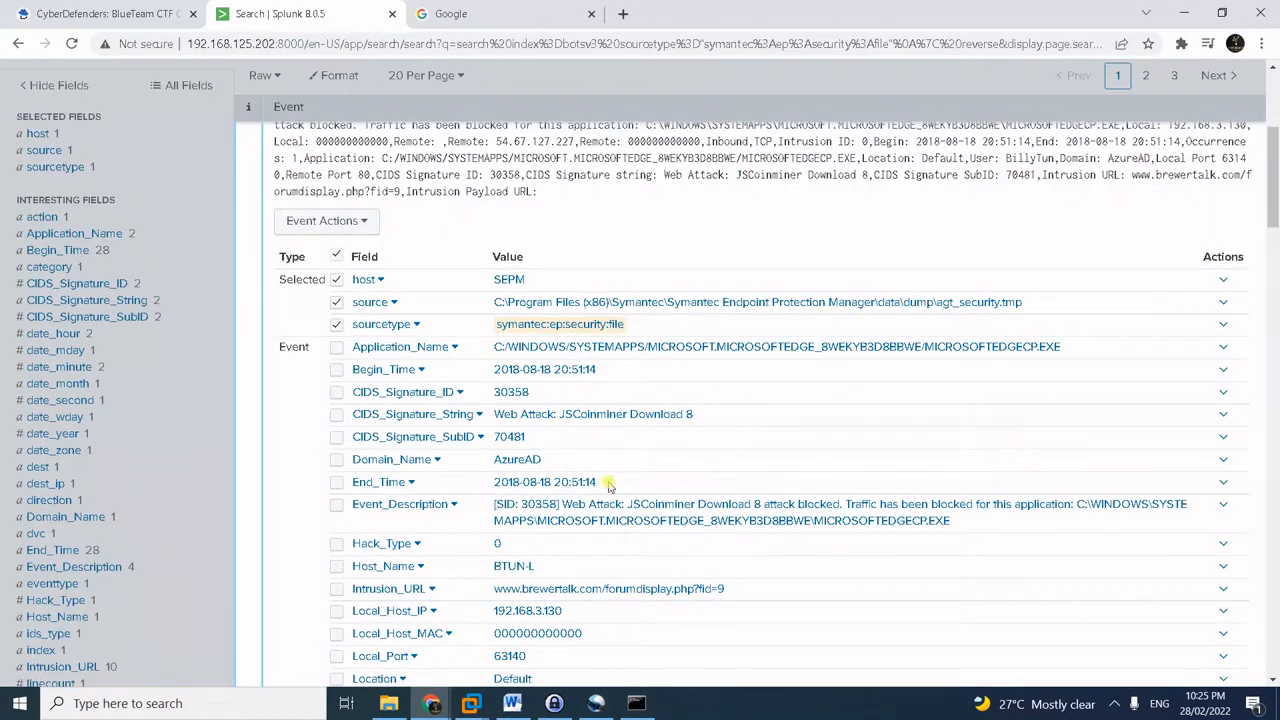
scroll(643, 448, "down", 1)
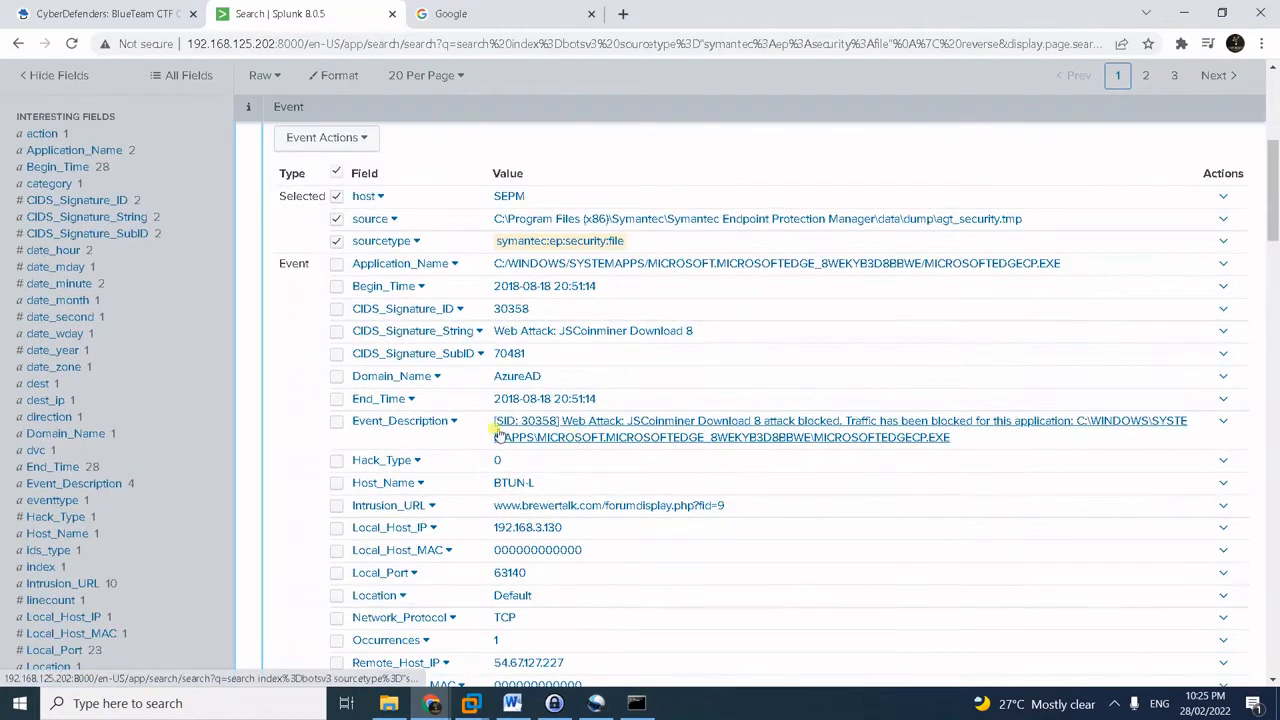
scroll(511, 480, "down", 2)
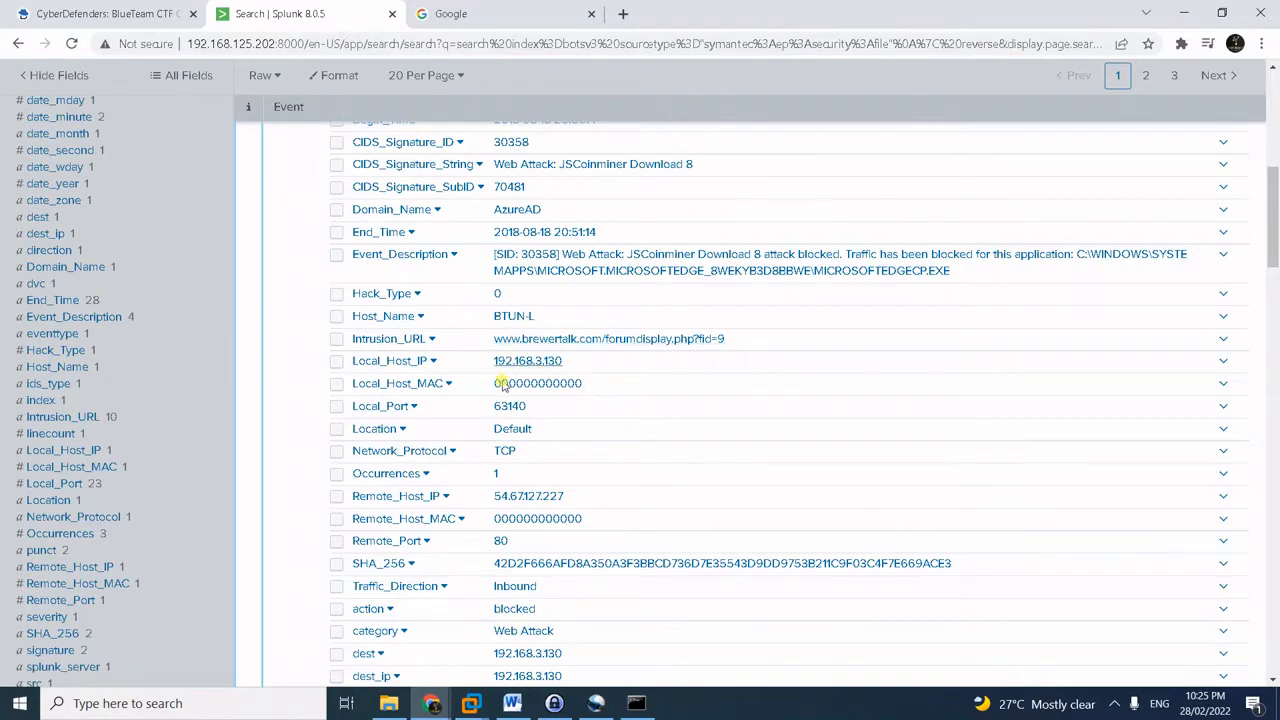
scroll(418, 452, "up", 2)
scroll(286, 320, "up", 2)
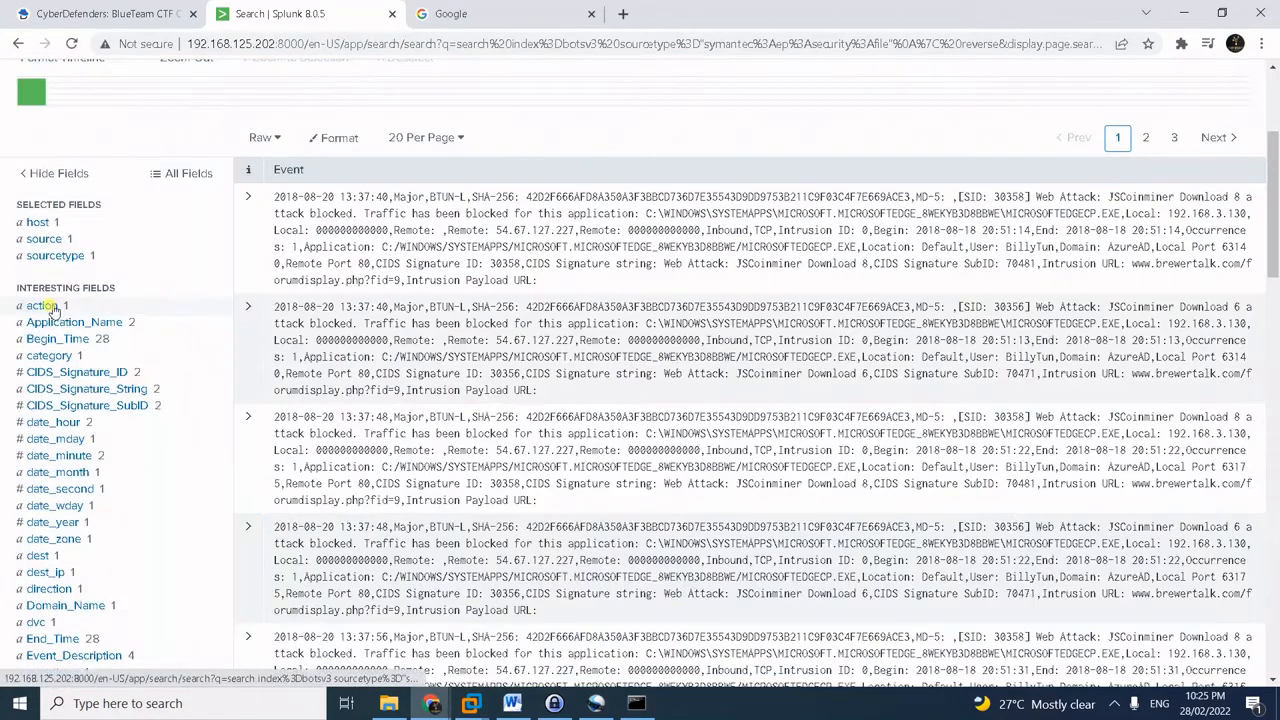
- Inspect the value breakdowns of the action and Host_Name fields for the Symantec events
left_click(42, 305)
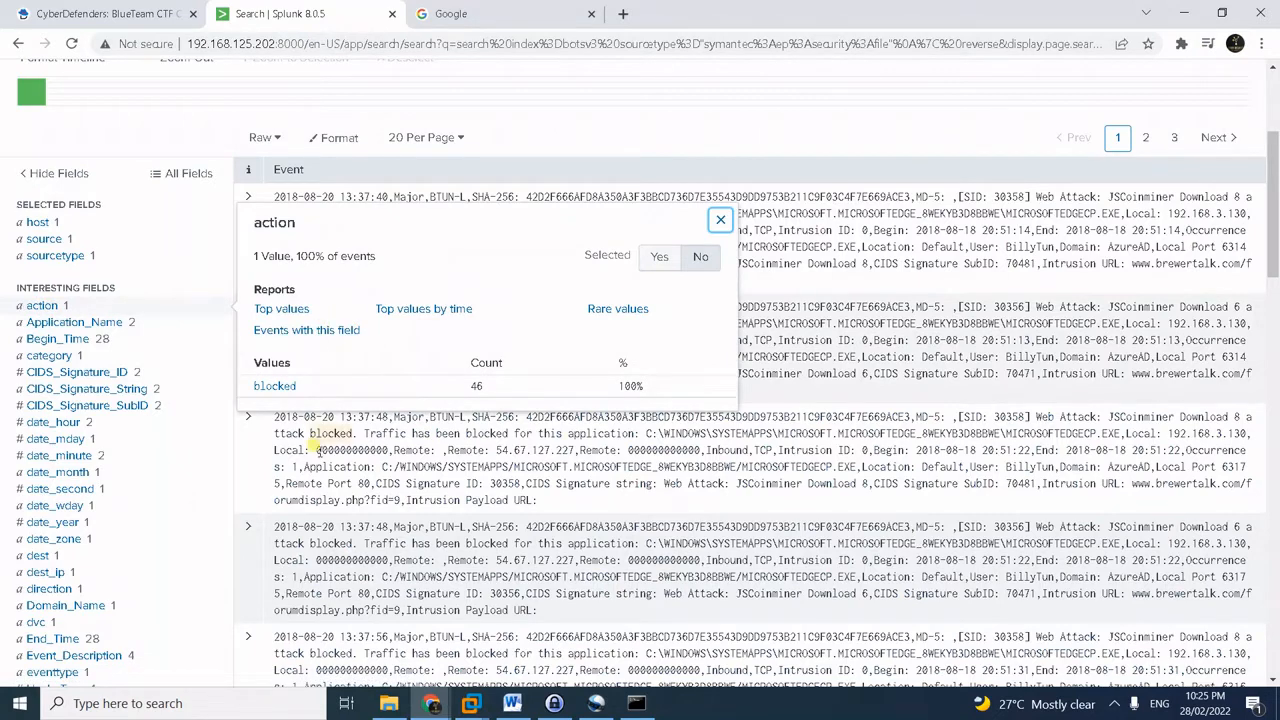
scroll(200, 543, "down", 3)
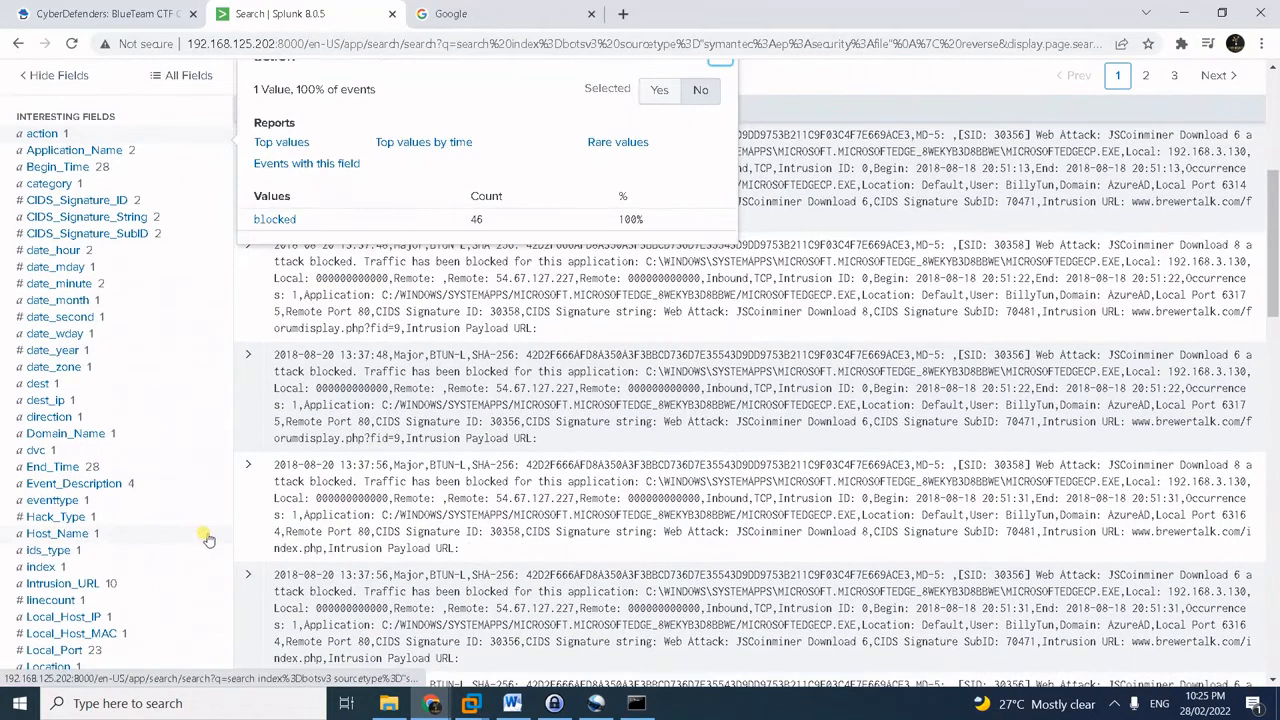
scroll(335, 568, "down", 2)
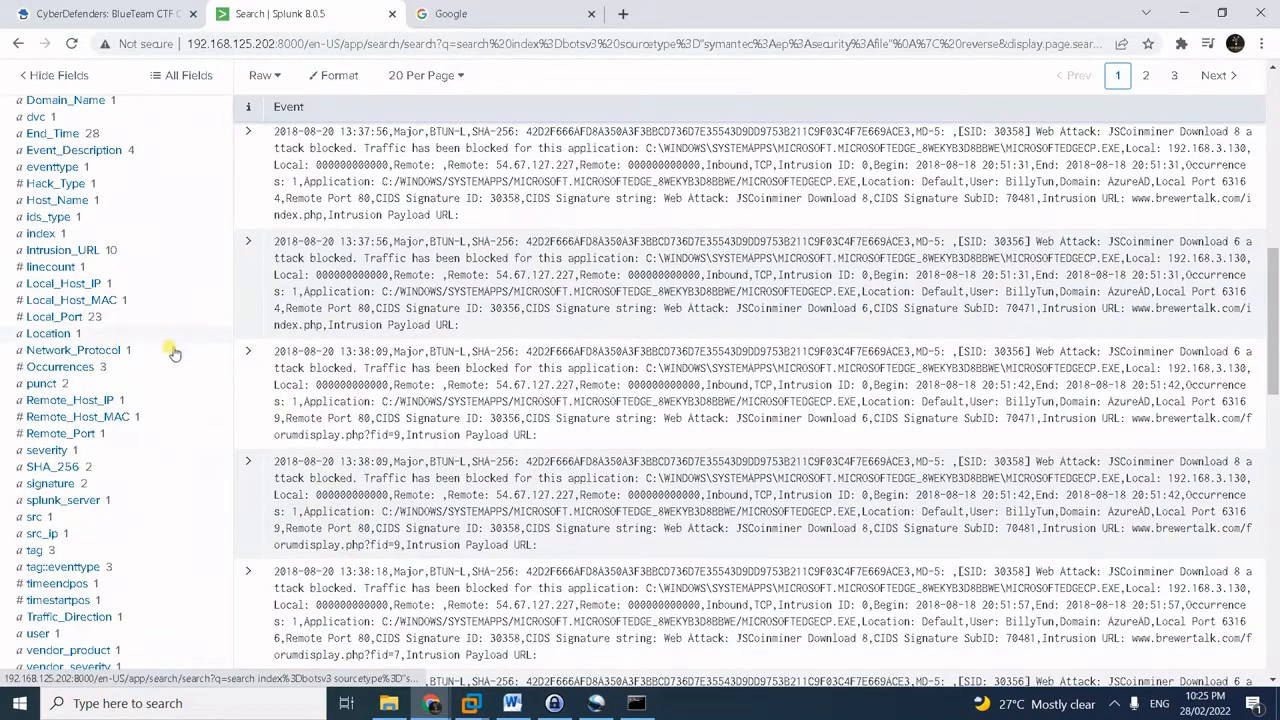
scroll(186, 330, "up", 2)
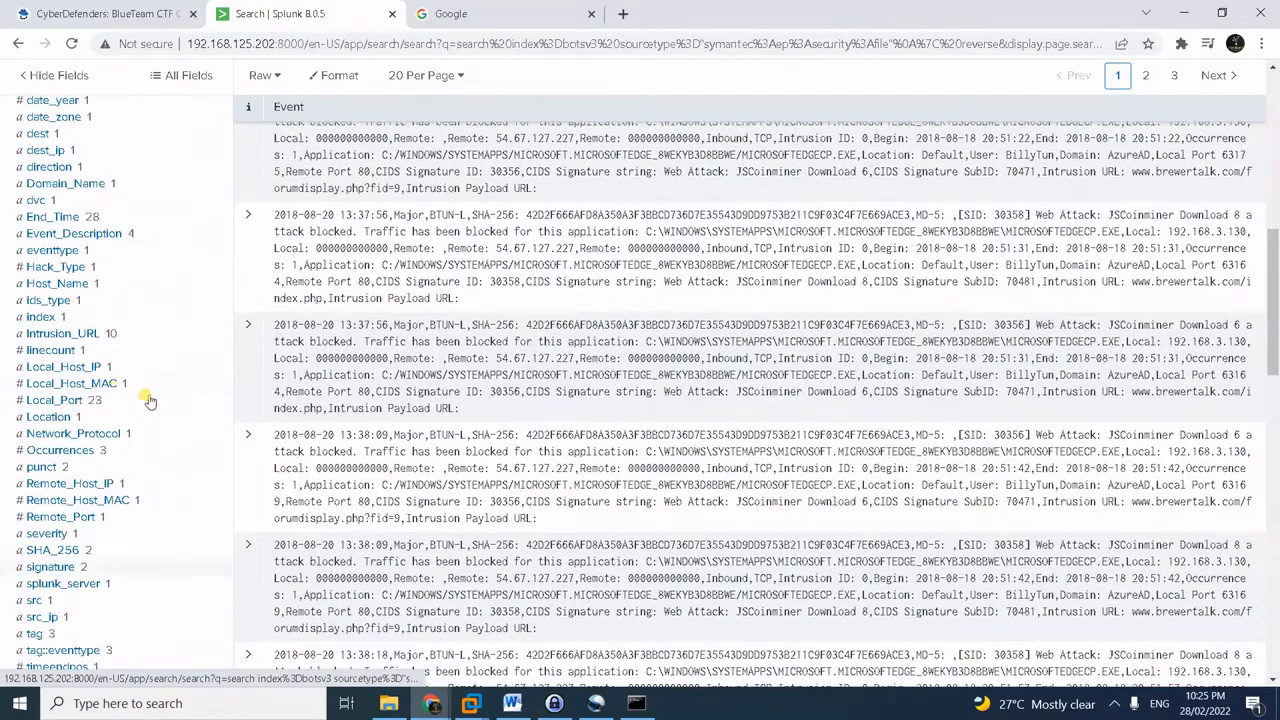
left_click(57, 284)
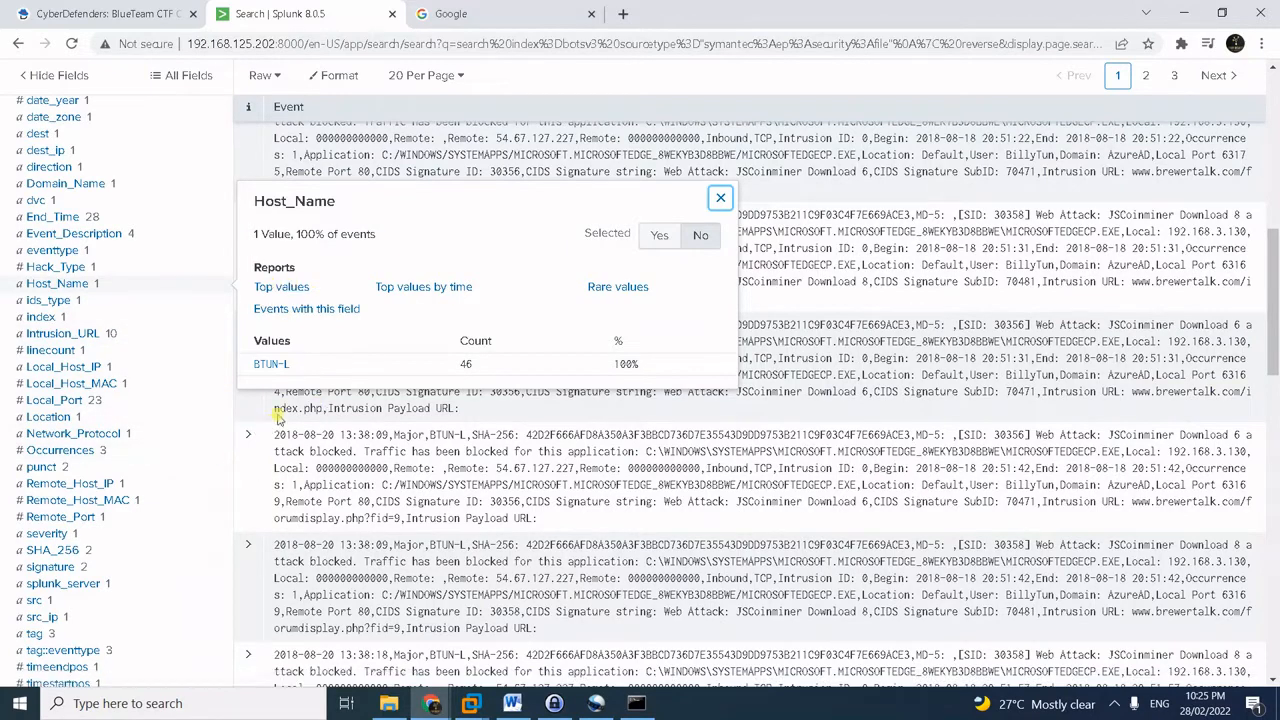
- Check the challenge page, then run Notepad's index=botsv3 sourcetype=winhostmon "windows 10" OR "windows 7" query in Splunk with stats count by OS,host
left_click(133, 10)
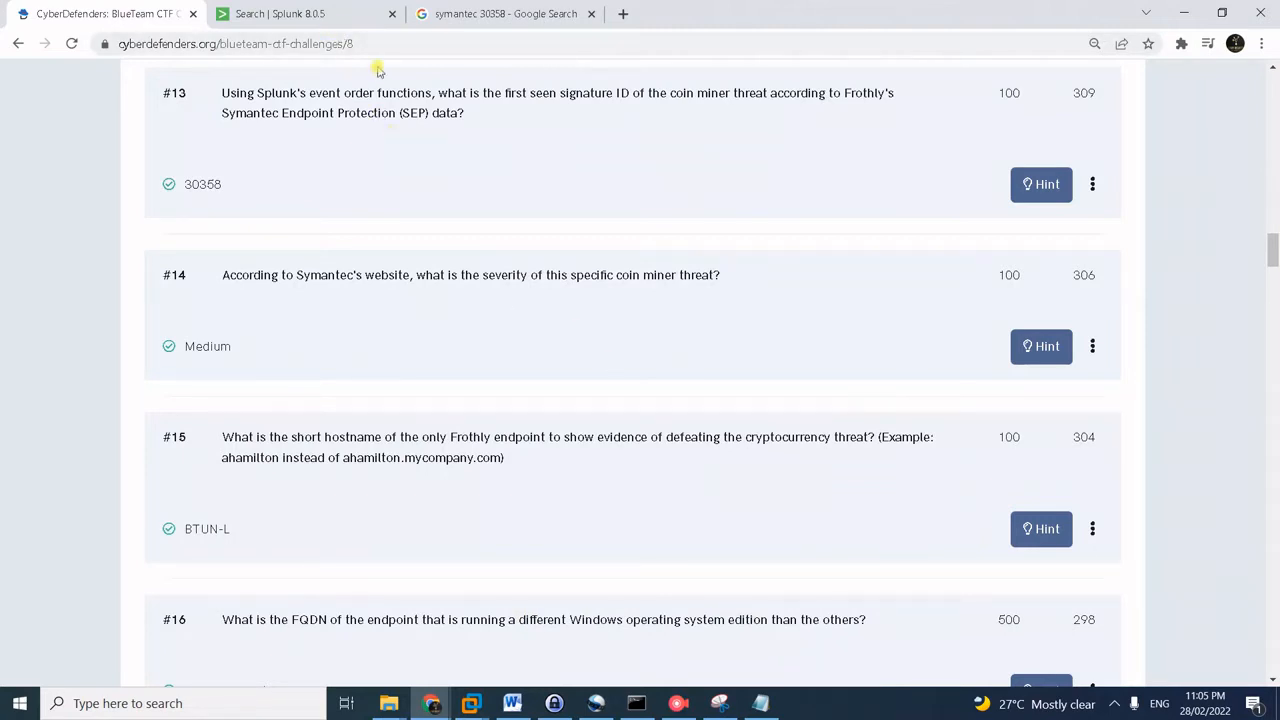
left_click(351, 8)
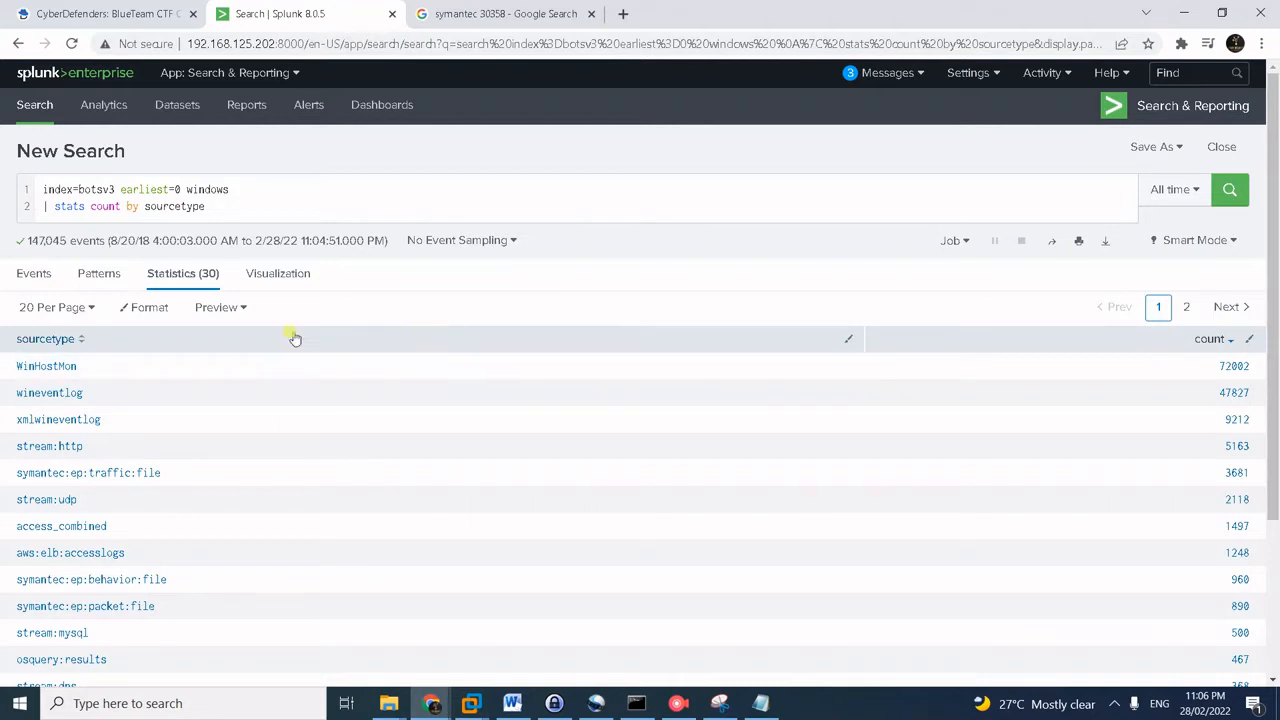
key("alt+Tab")
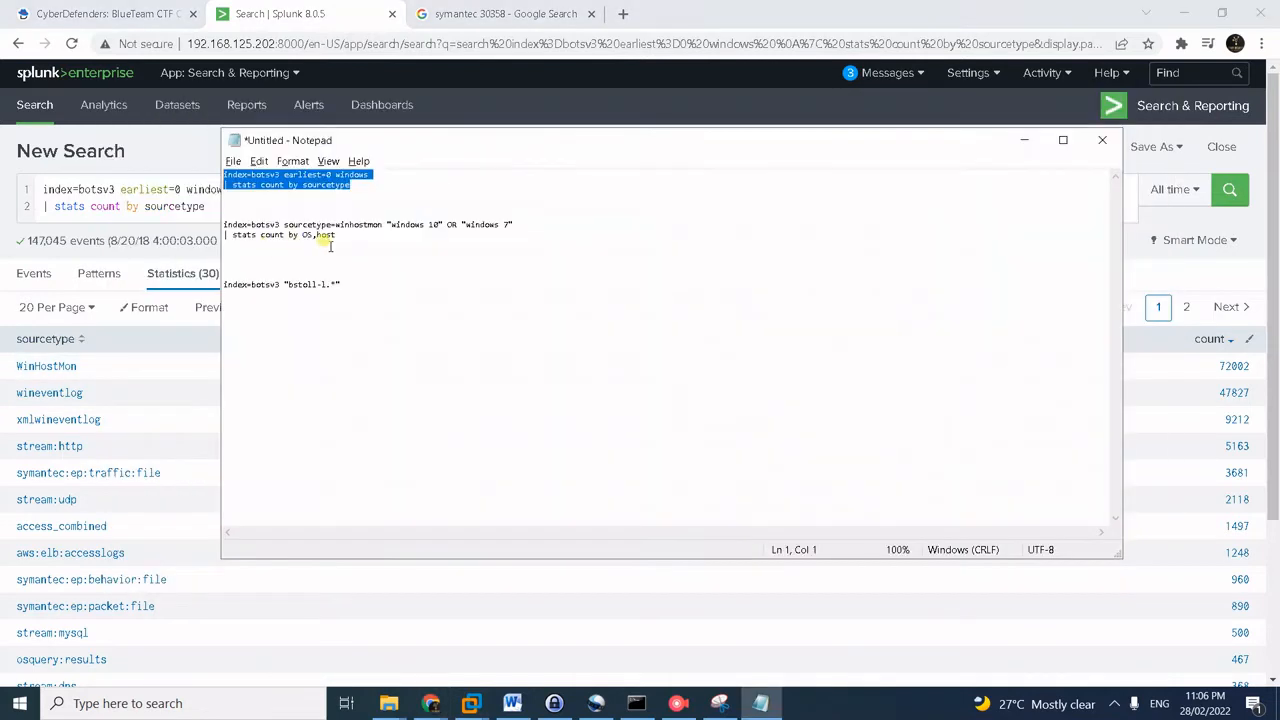
left_click_drag(368, 236, 214, 219)
key("ctrl+c")
left_click(163, 210)
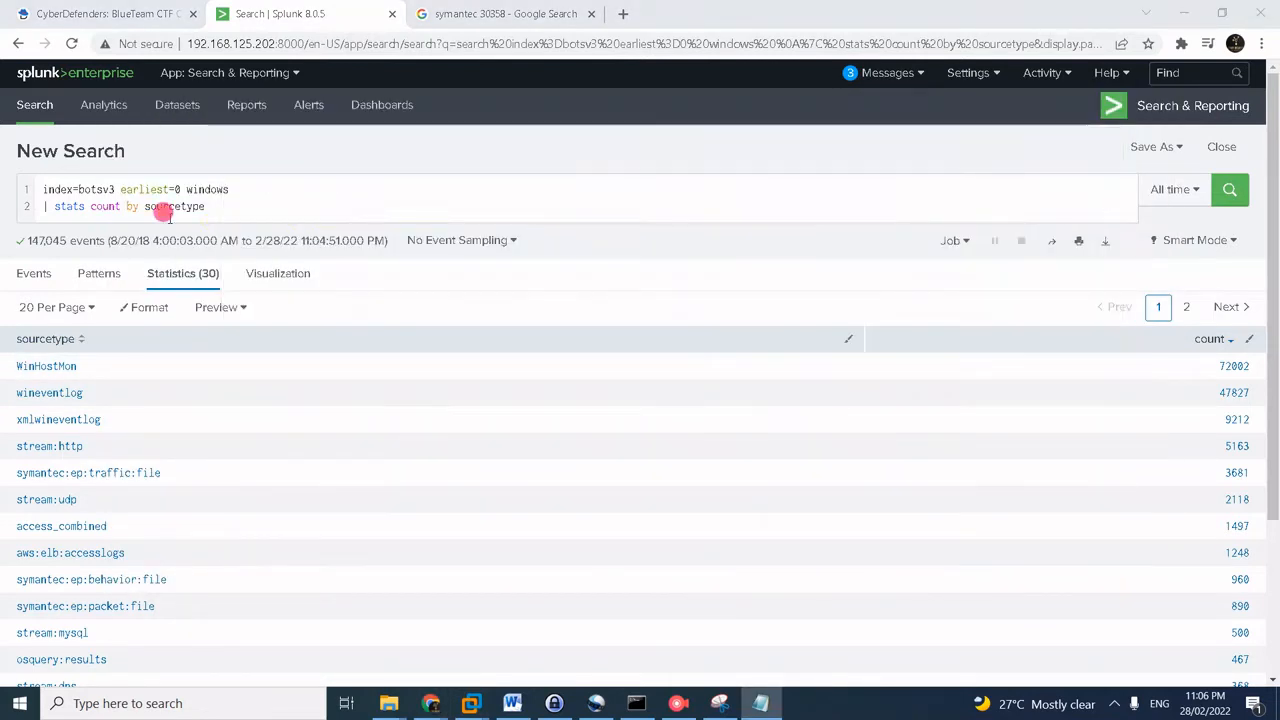
key("ctrl+a")
key("ctrl+v")
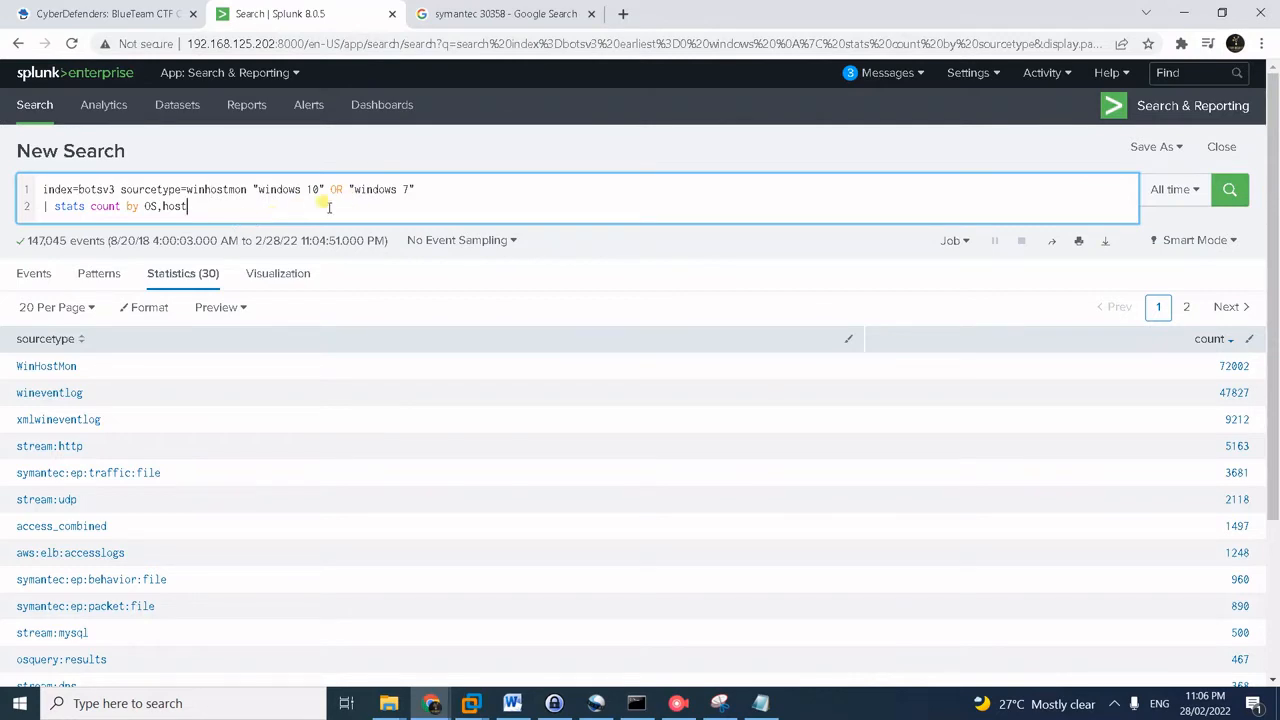
key("Return")
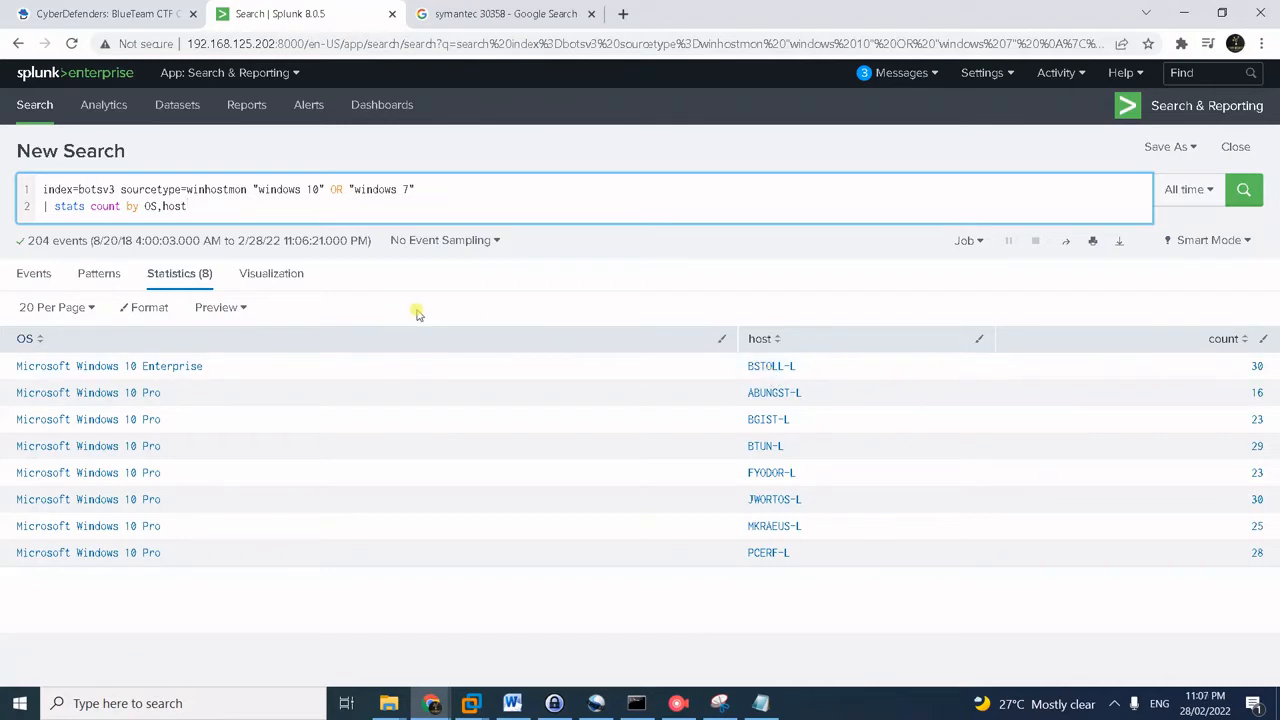
- Copy the index=botsv3 "bstoll-l.*" query from Notepad, replace the Splunk search with it, and run it
key("alt+Tab")
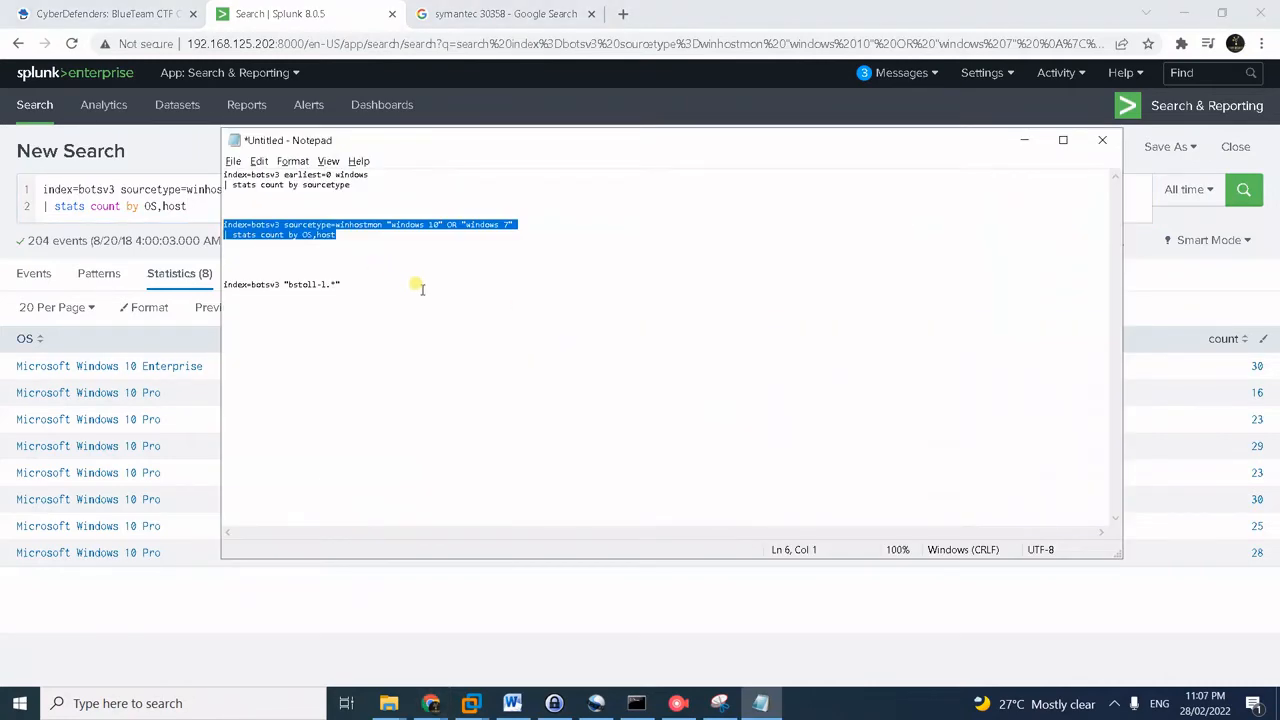
key("alt+Tab")
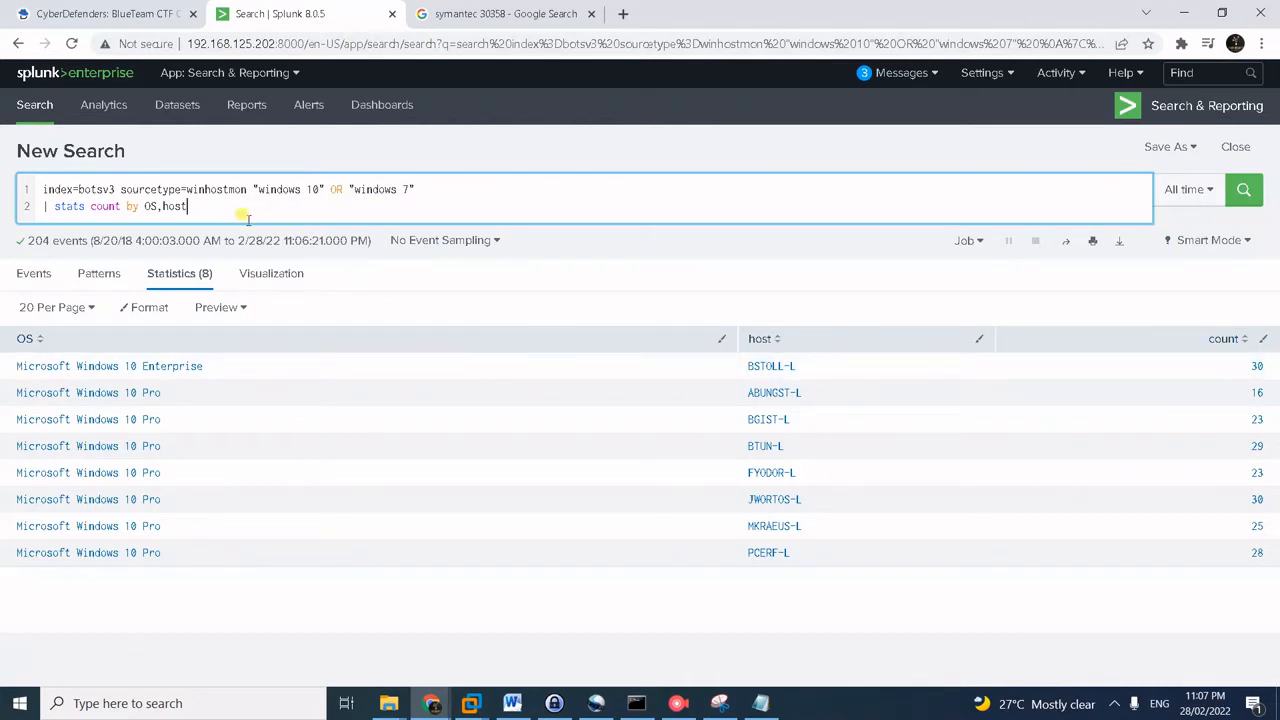
key("alt+Tab")
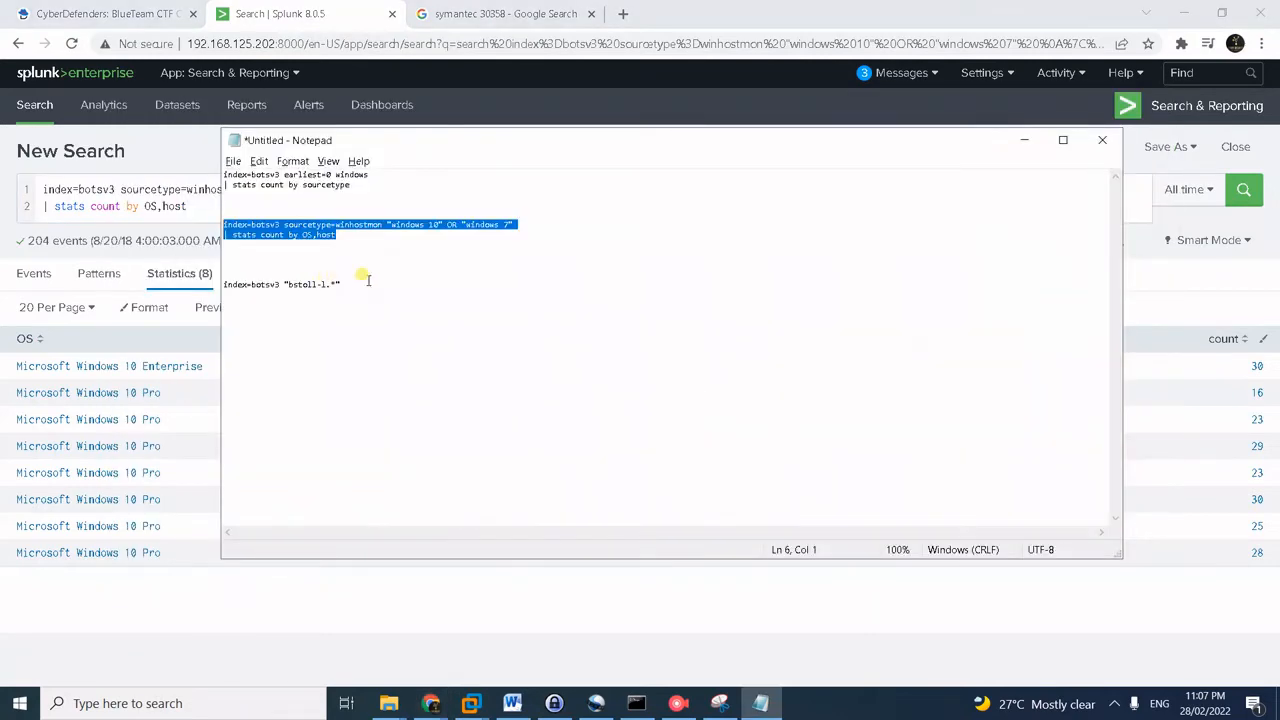
left_click_drag(368, 280, 204, 288)
key("ctrl+c")
key("alt+Tab")
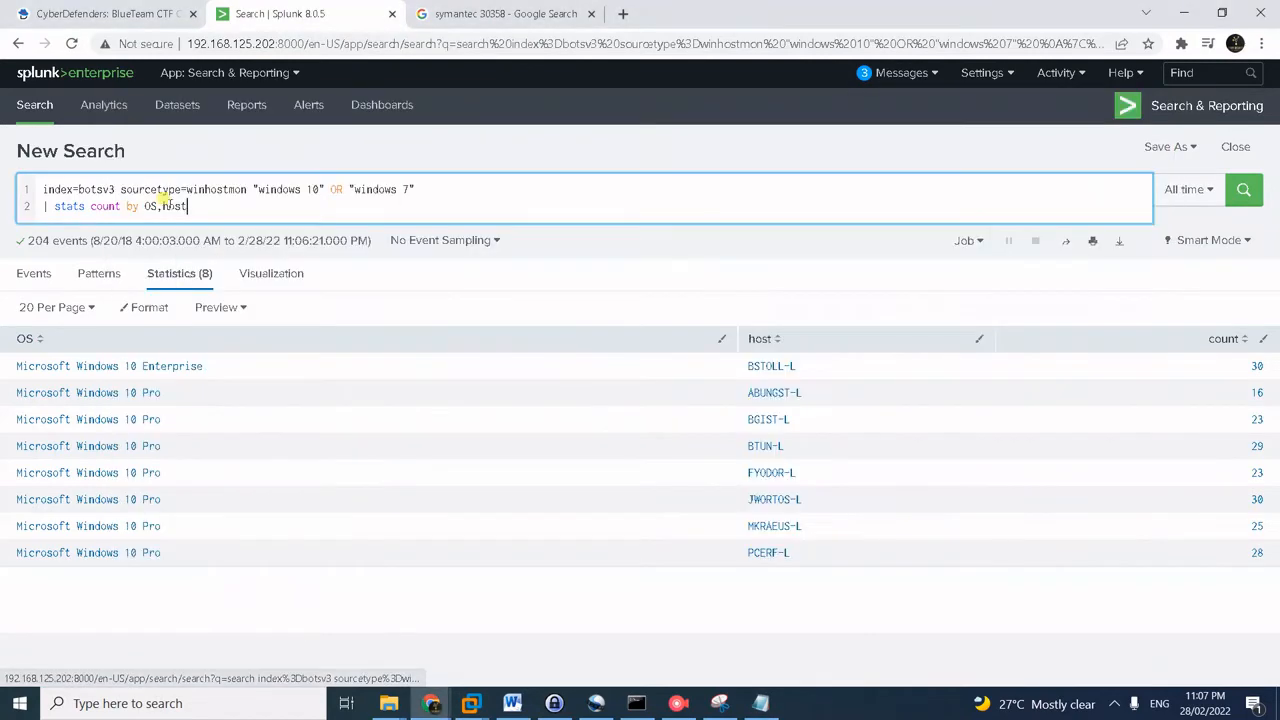
key("ctrl+a")
key("ctrl+v")
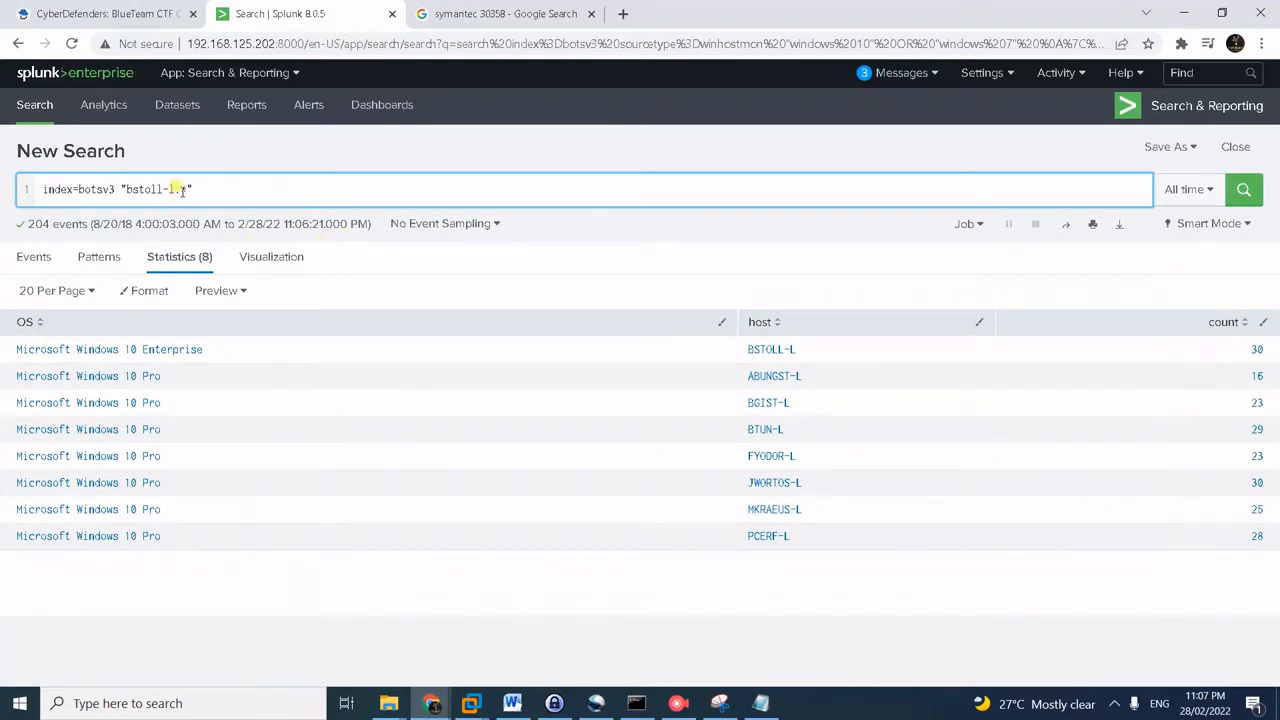
left_click_drag(187, 189, 145, 189)
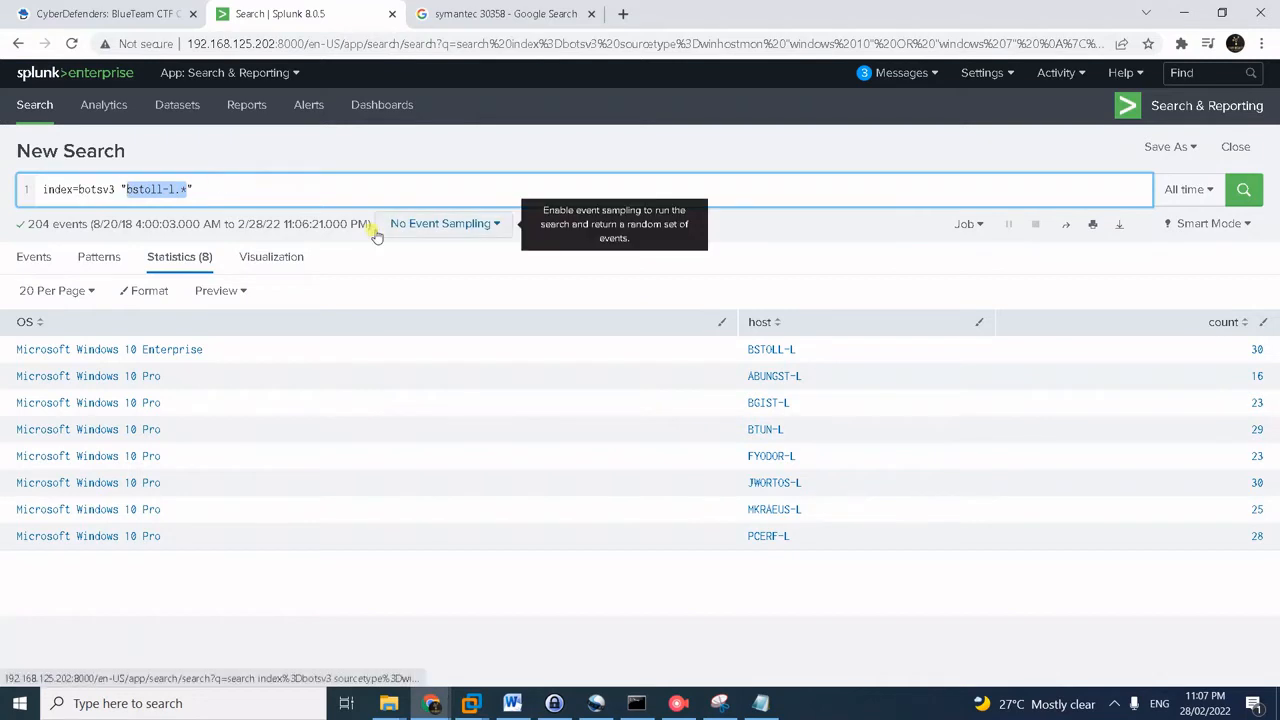
left_click(349, 189)
key("Return")
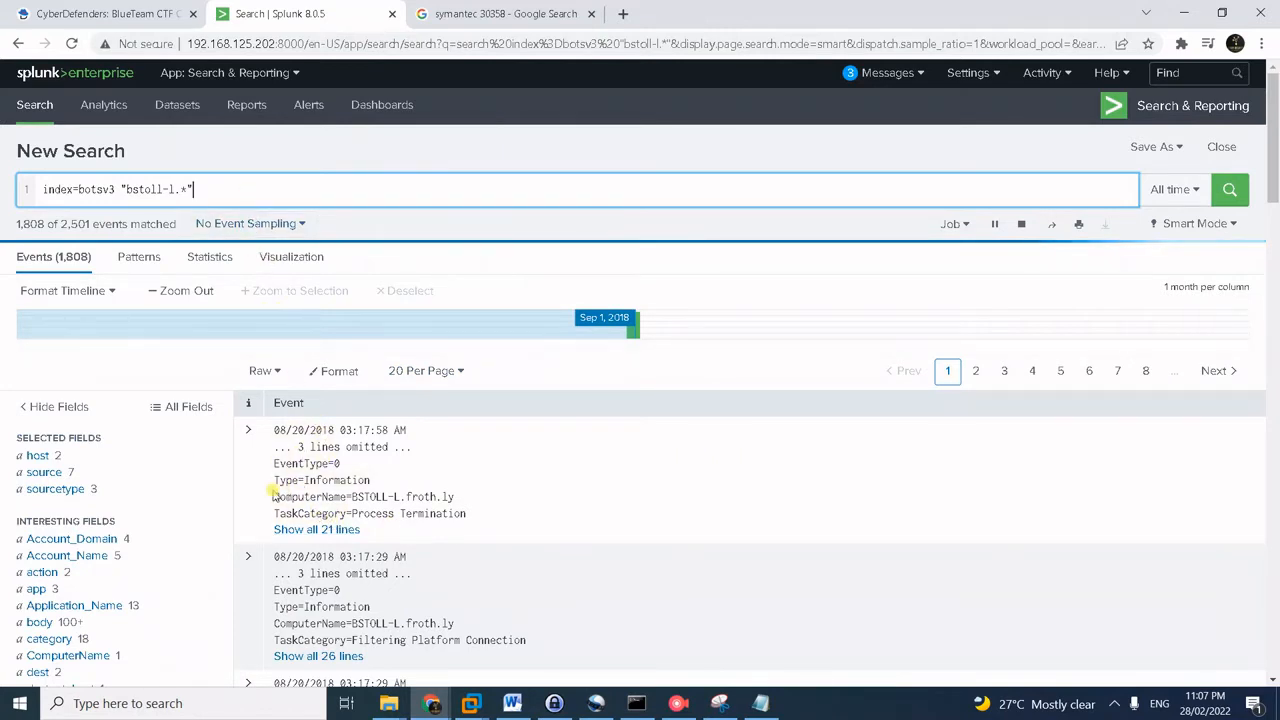
- Highlight the ComputerName line in the first event, then show all of the event's lines and examine them
left_click_drag(274, 497, 528, 491)
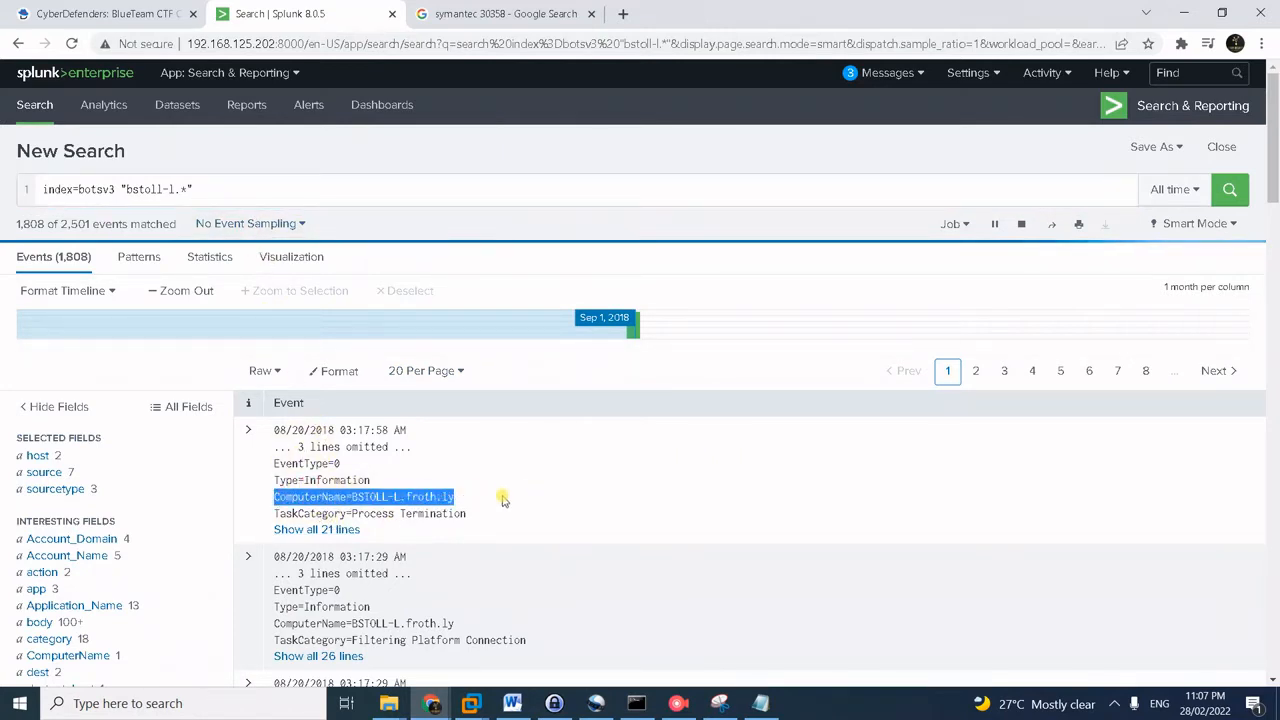
left_click(481, 503)
left_click(300, 529)
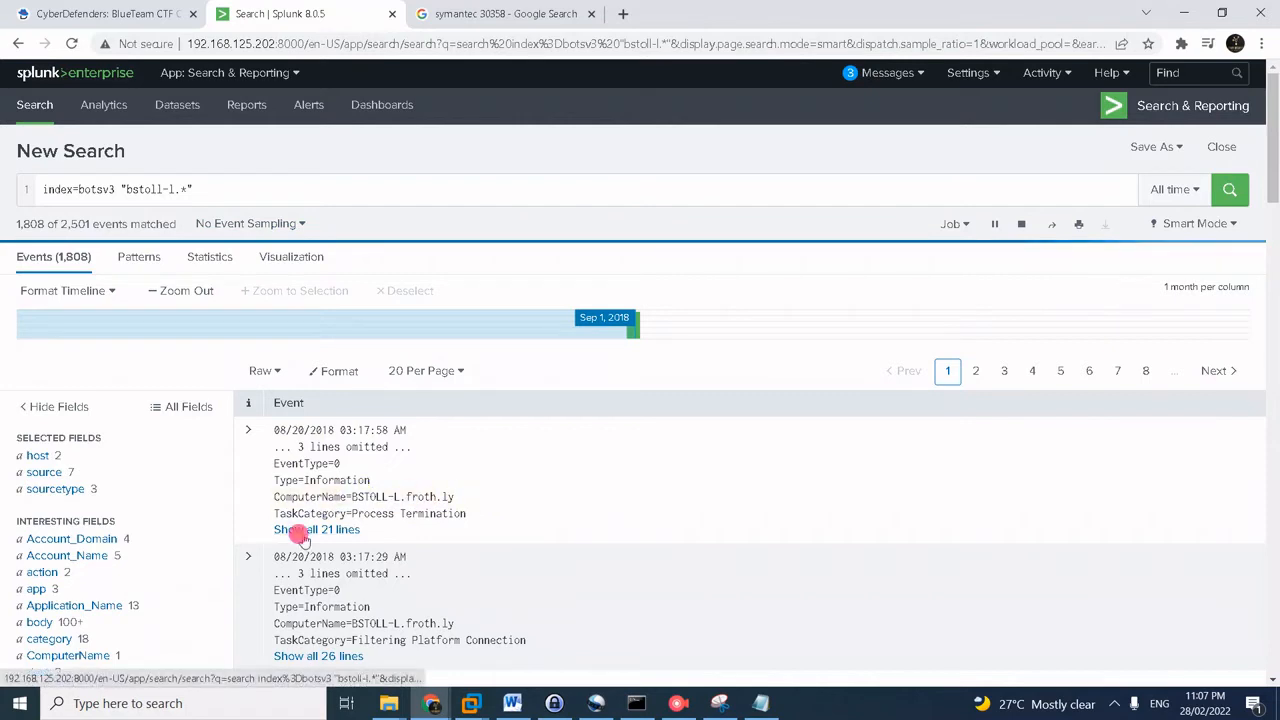
scroll(561, 455, "down", 1)
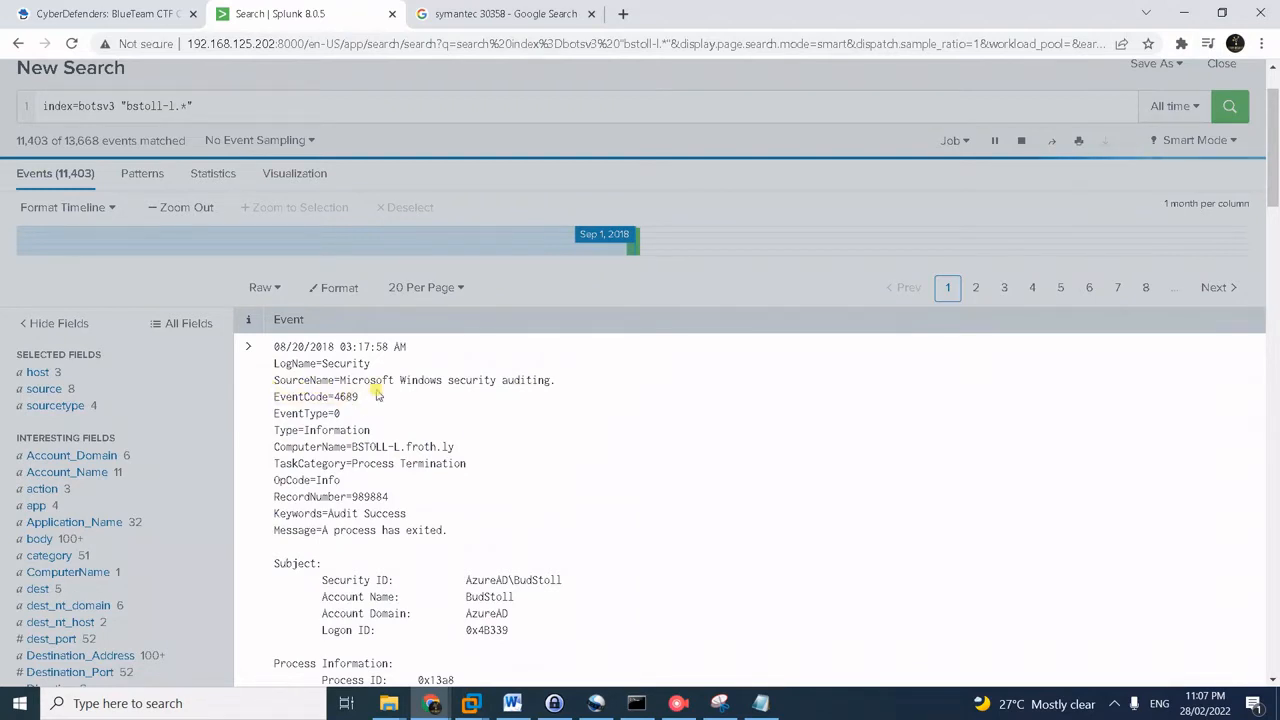
scroll(462, 513, "down", 1)
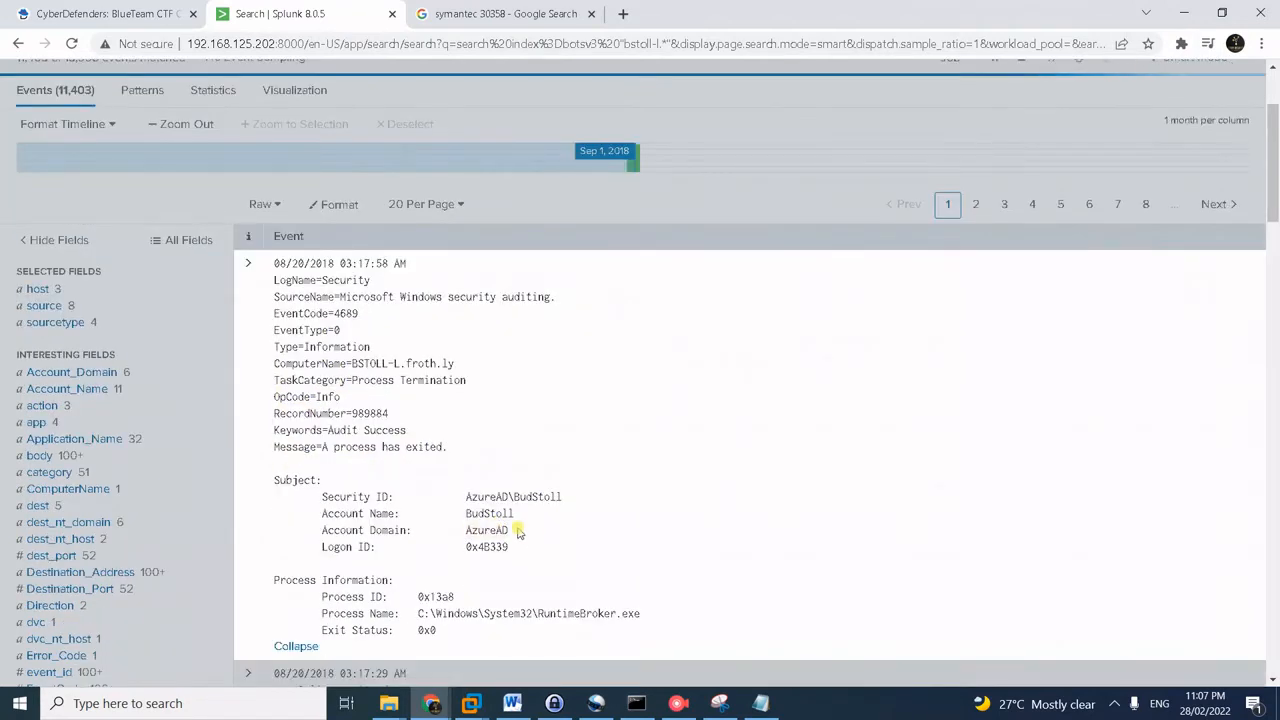
scroll(455, 505, "up", 1)
- Read question #17 on the challenge page, return to Splunk, and run index=botsv3 earliest=0 source=cisconvmflowdata
key("ctrl+shift+Tab")
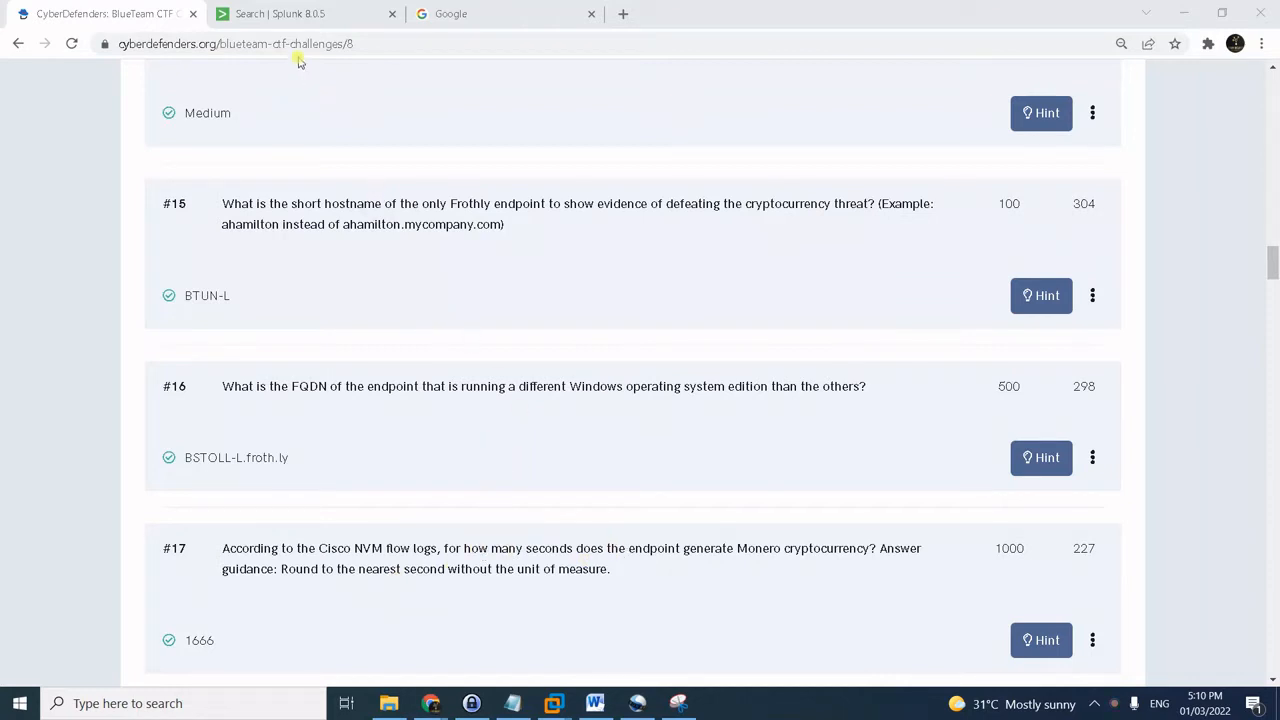
left_click(290, 14)
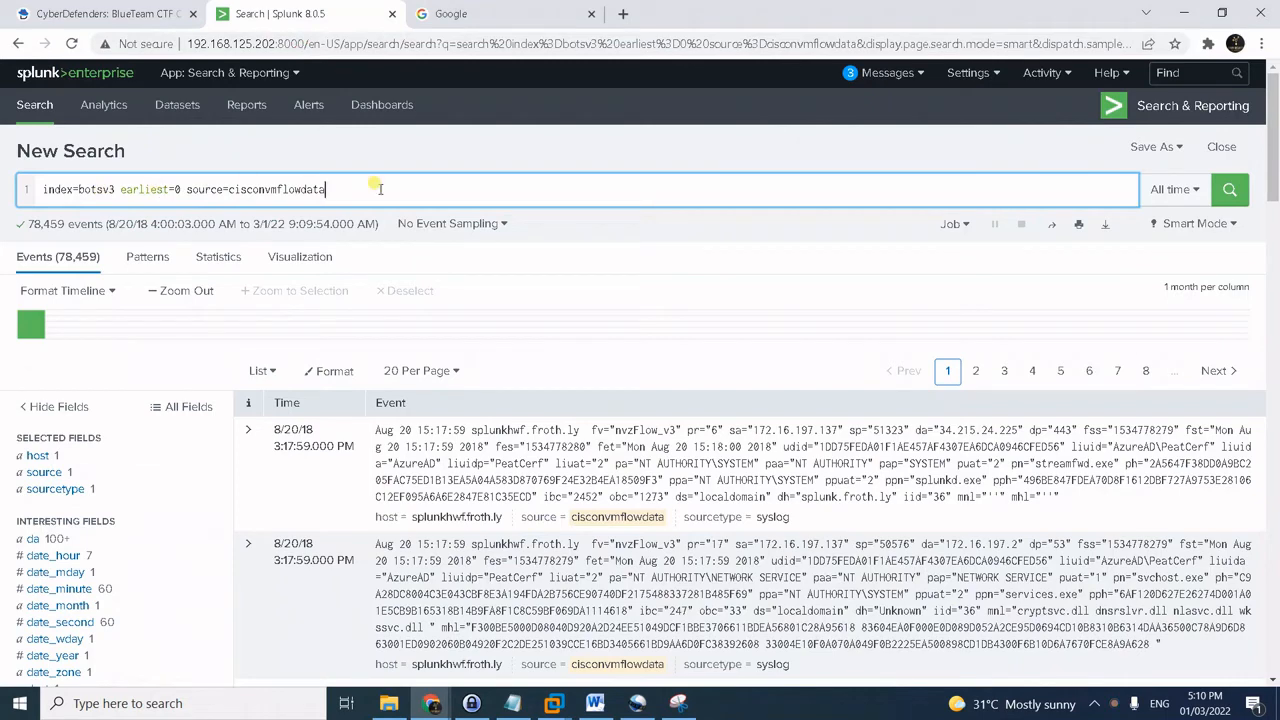
key("Return")
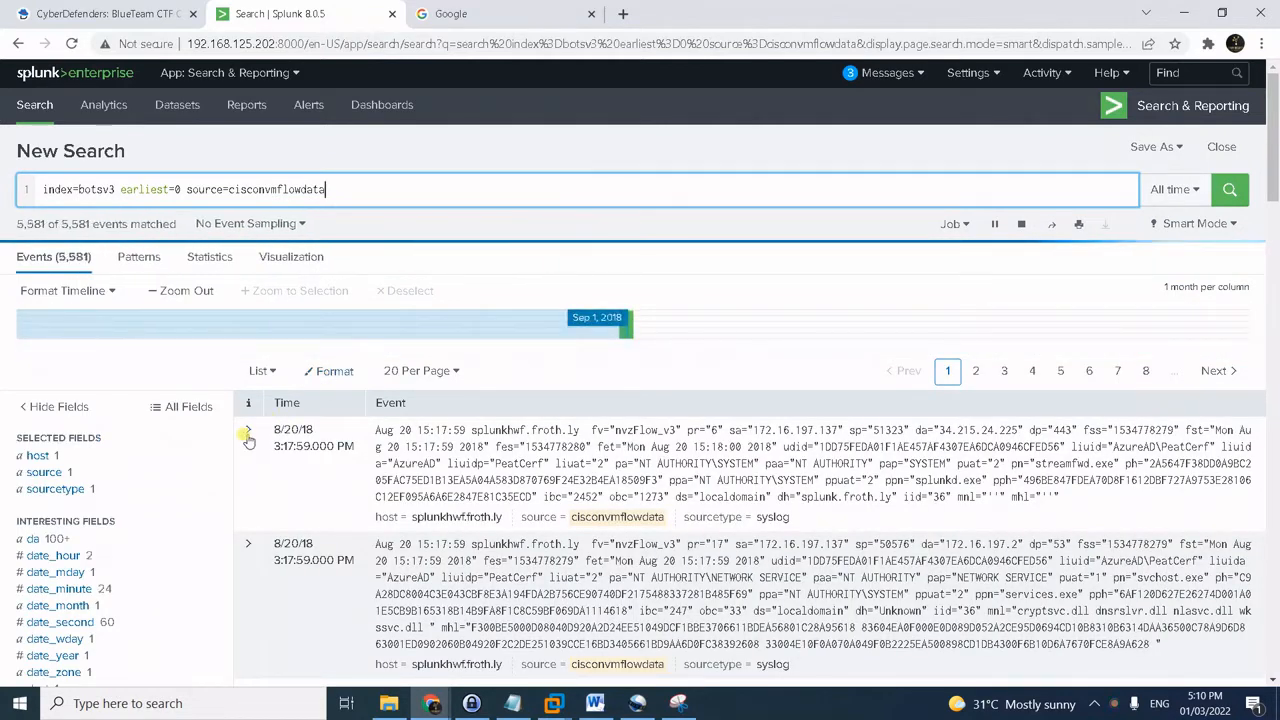
- Expand the first Cisco NVM flow event and examine its destination host and flow start and end fields
left_click(246, 434)
scroll(300, 430, "down", 2)
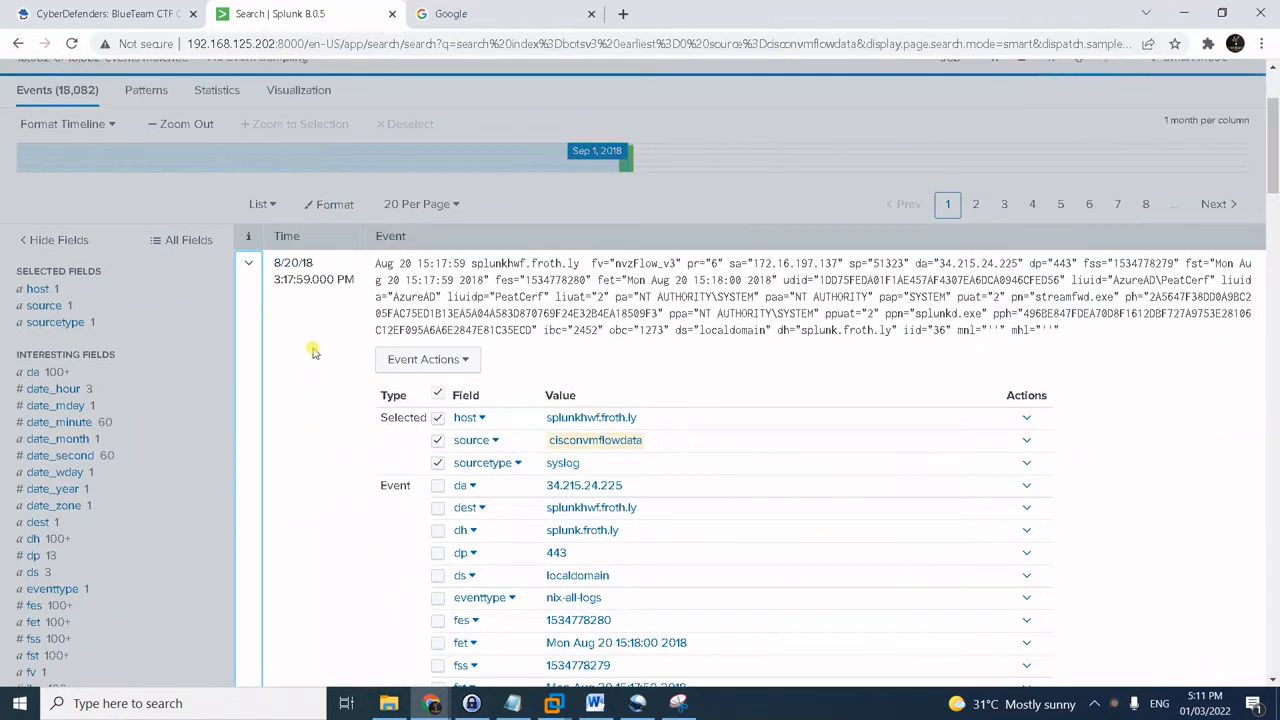
scroll(315, 360, "down", 1)
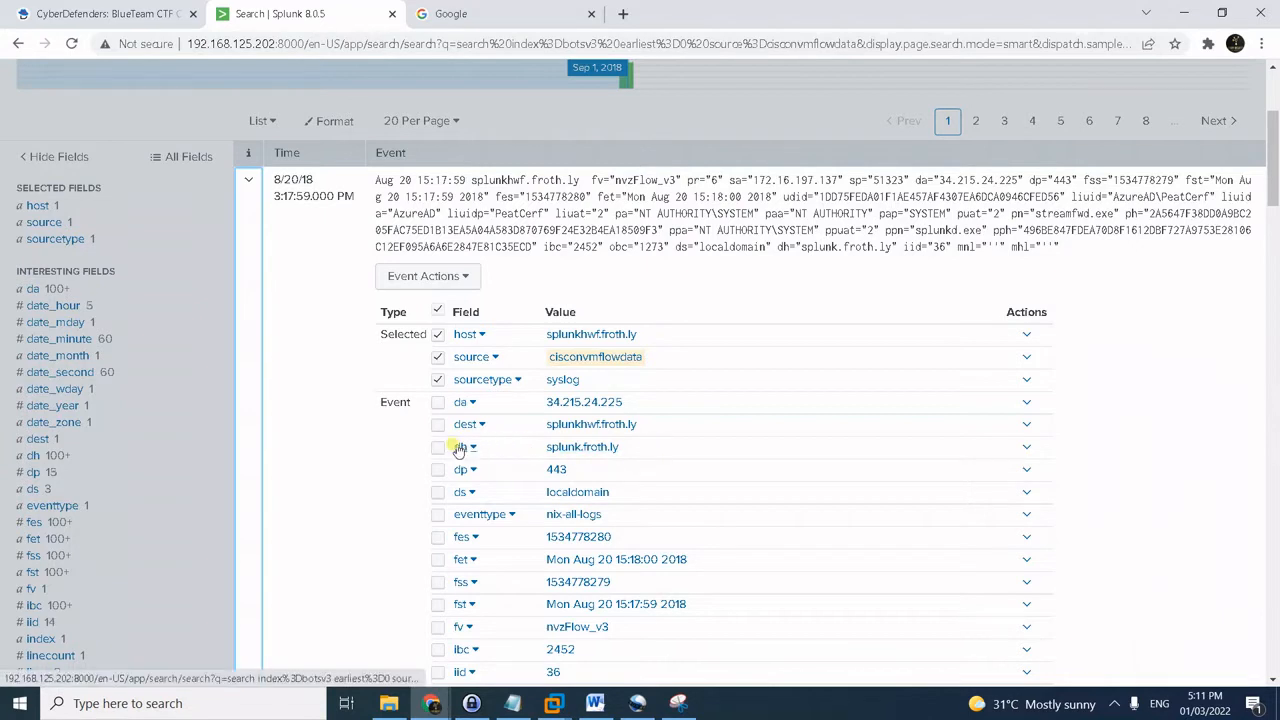
scroll(607, 480, "down", 1)
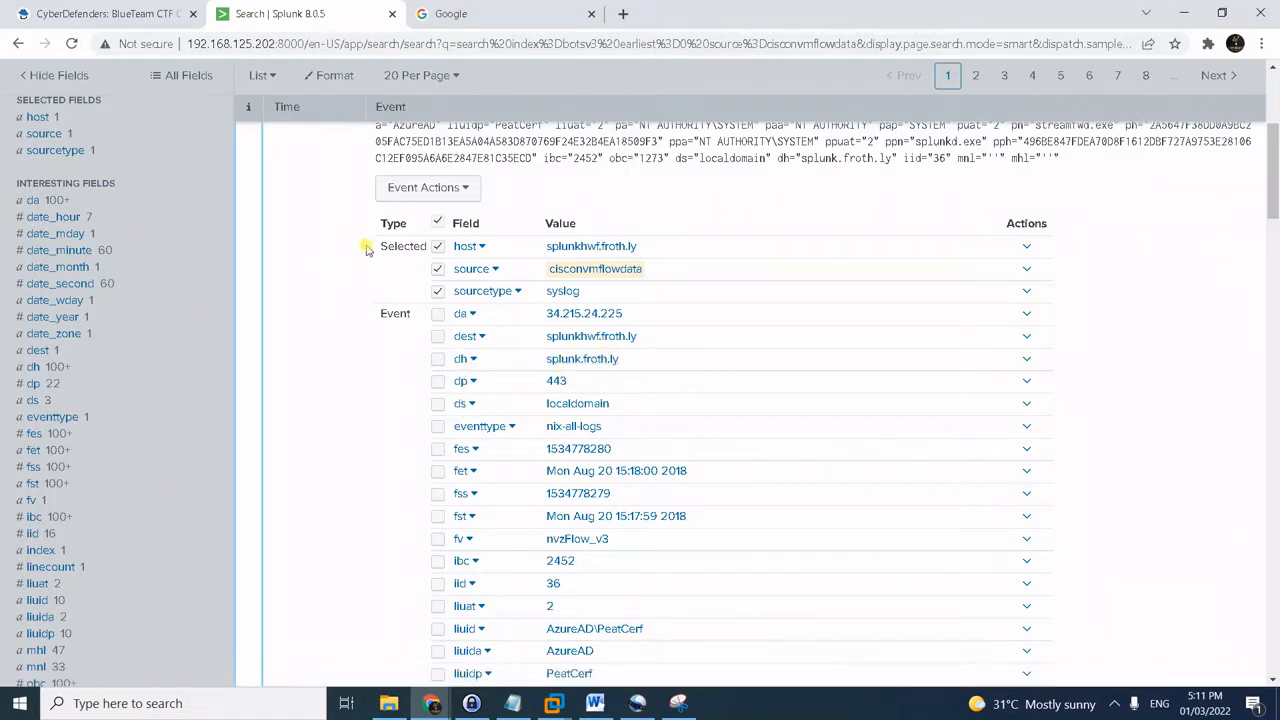
- Copy the cisconvmflowdata query with dh=*.coinhive.com from Notepad, replace the Splunk search with it, and run it
key("alt+Tab")
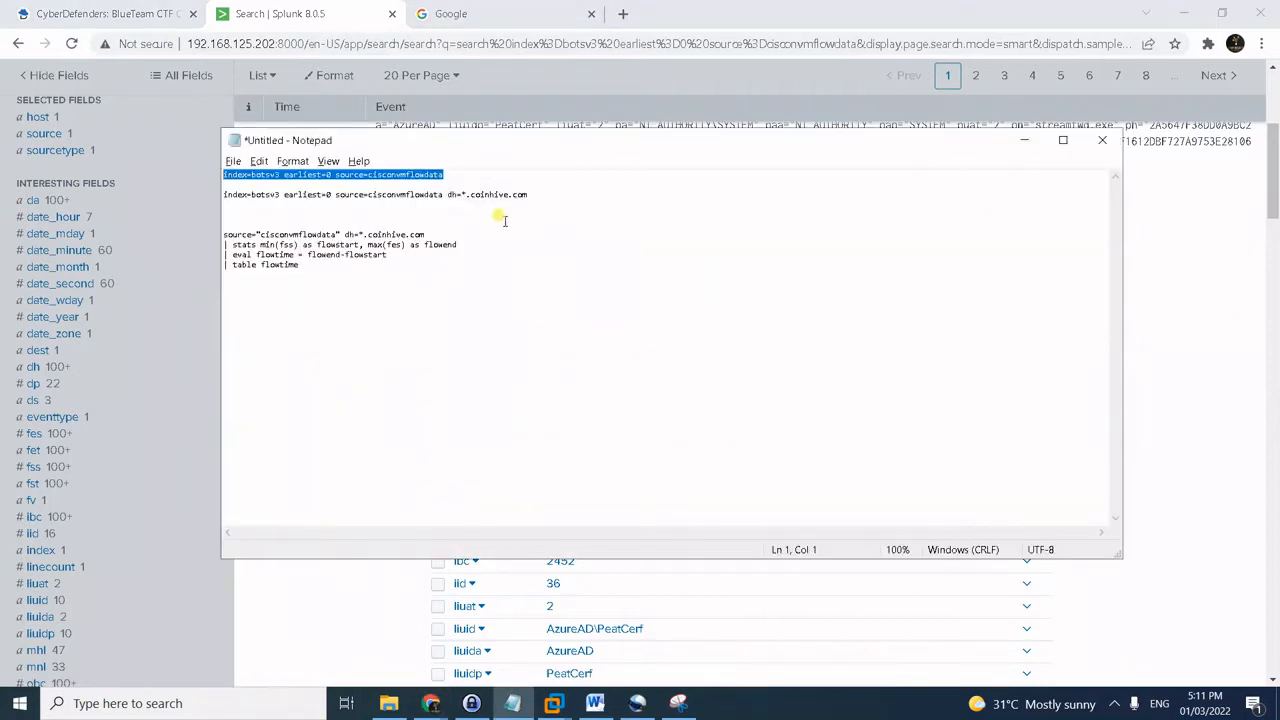
left_click_drag(552, 202, 205, 199)
key("ctrl+c")
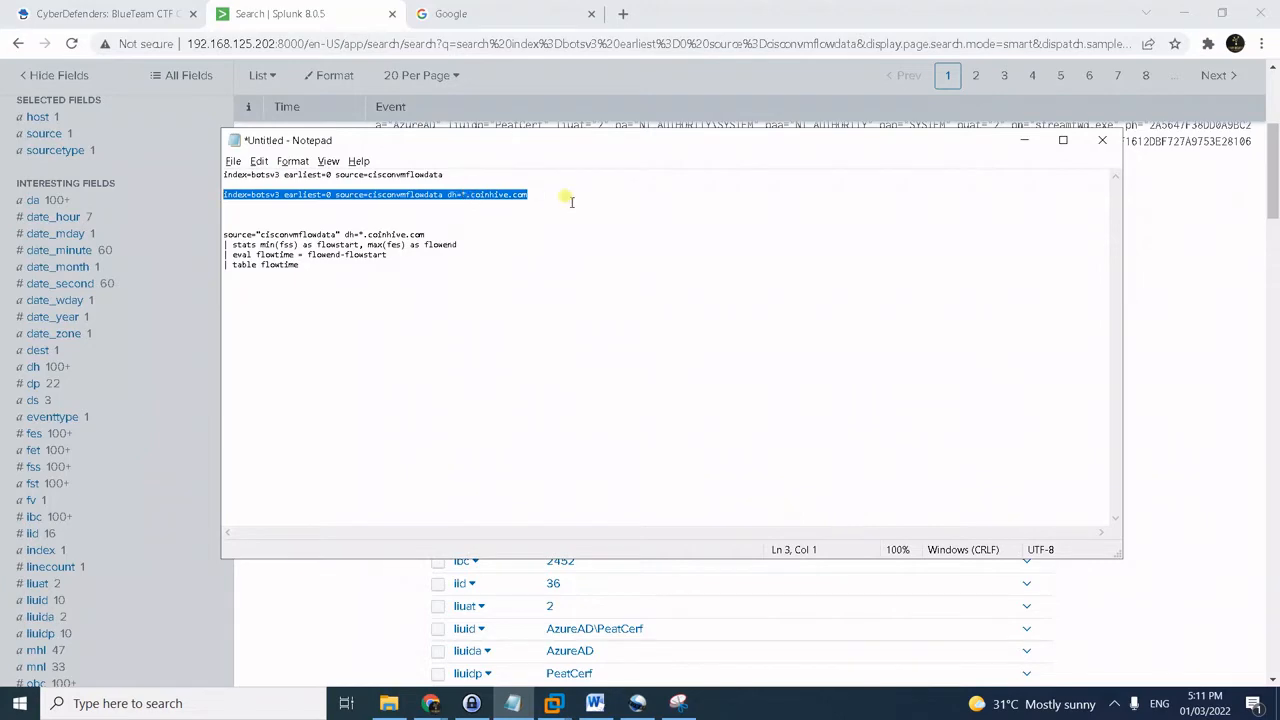
left_click(68, 13)
left_click(267, 15)
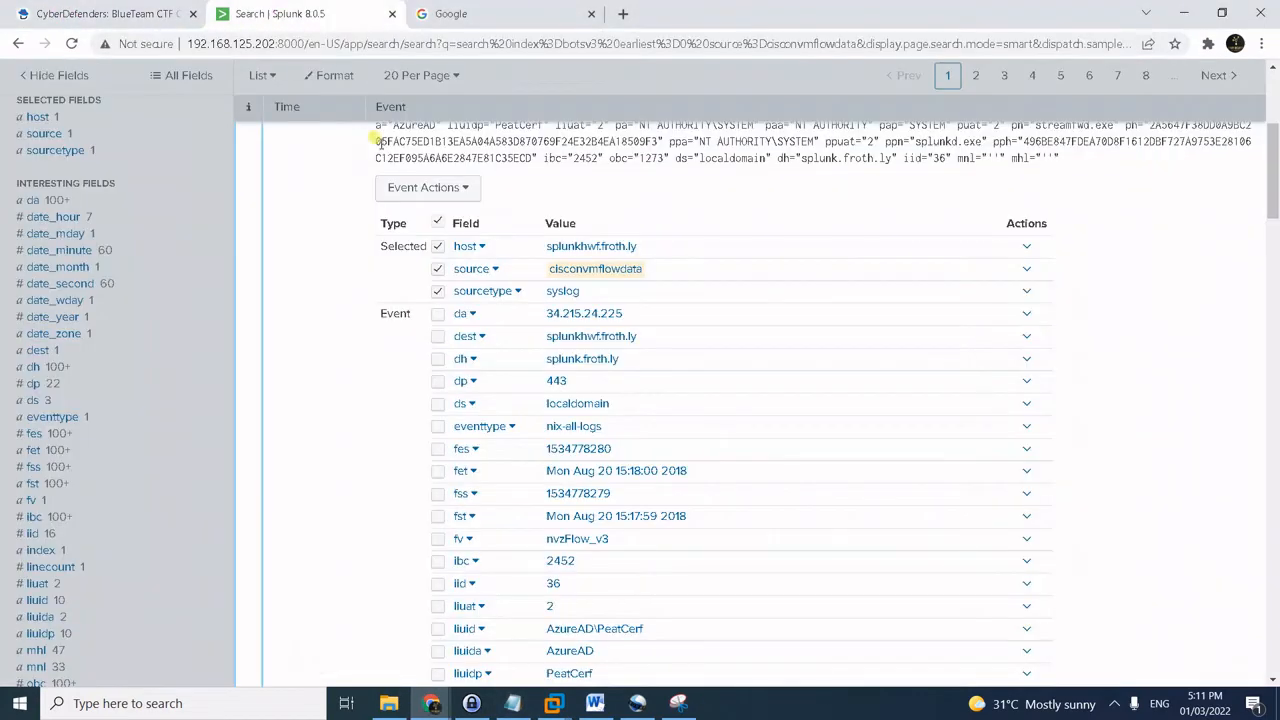
scroll(375, 140, "up", 5)
left_click(370, 187)
key("ctrl+a")
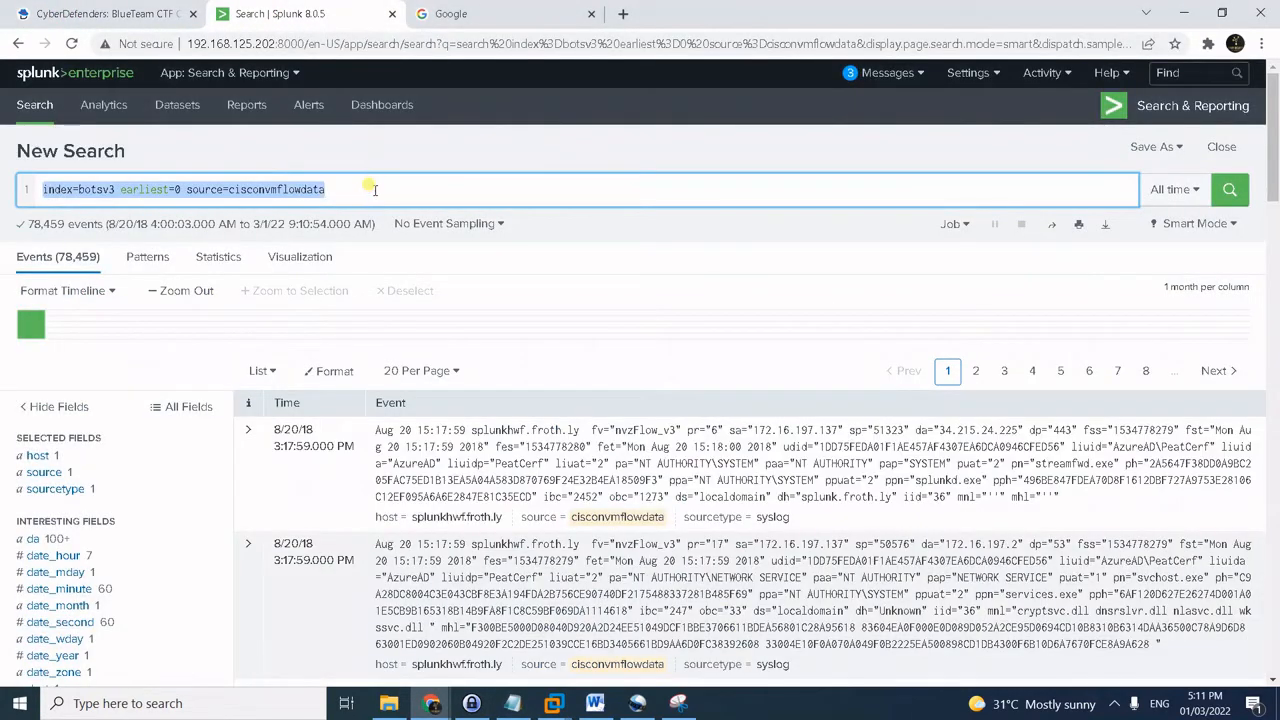
key("ctrl+v")
key("Return")
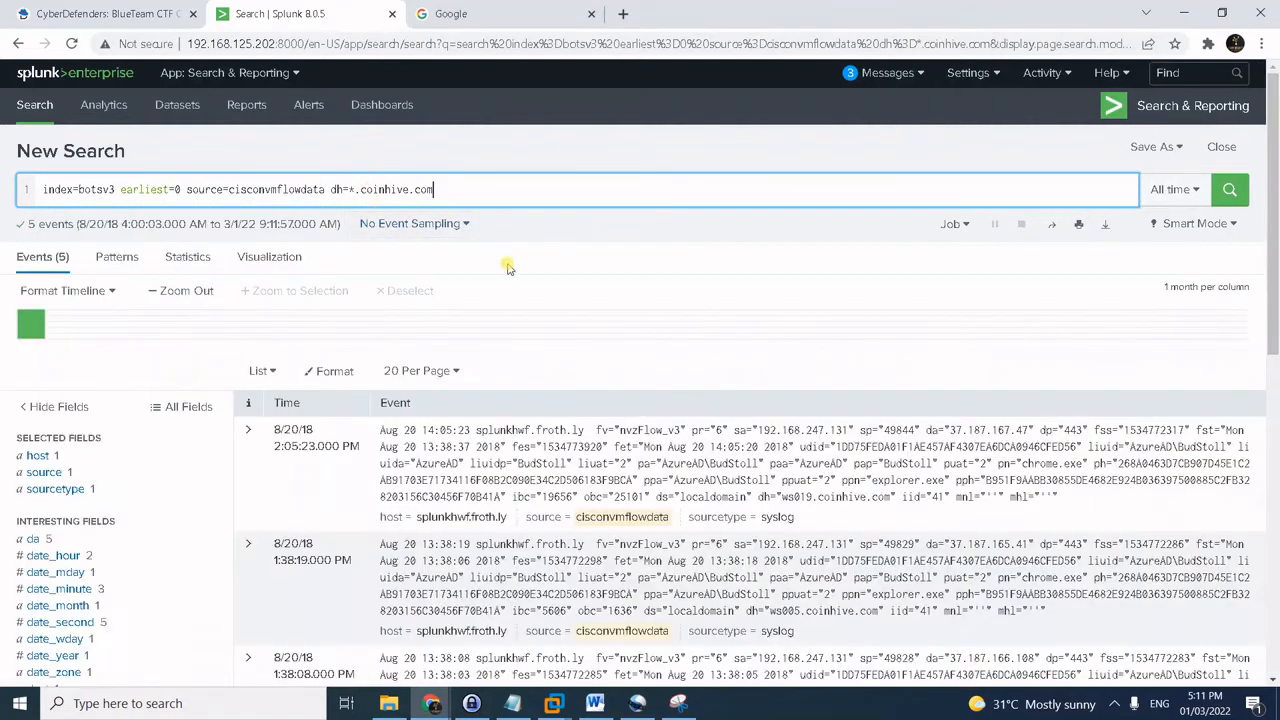
- Extend the coinhive search with a second line, | table dh, fss, fes, and run it
key("shift+Return")
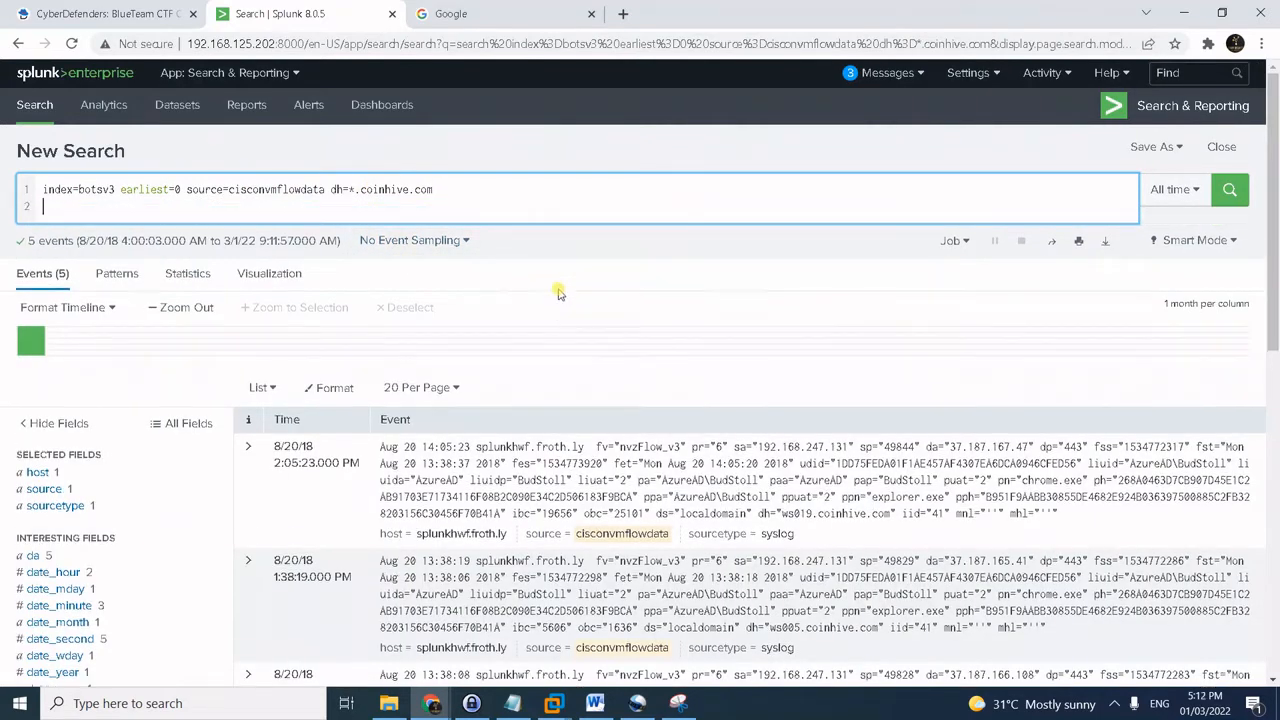
type("| table")
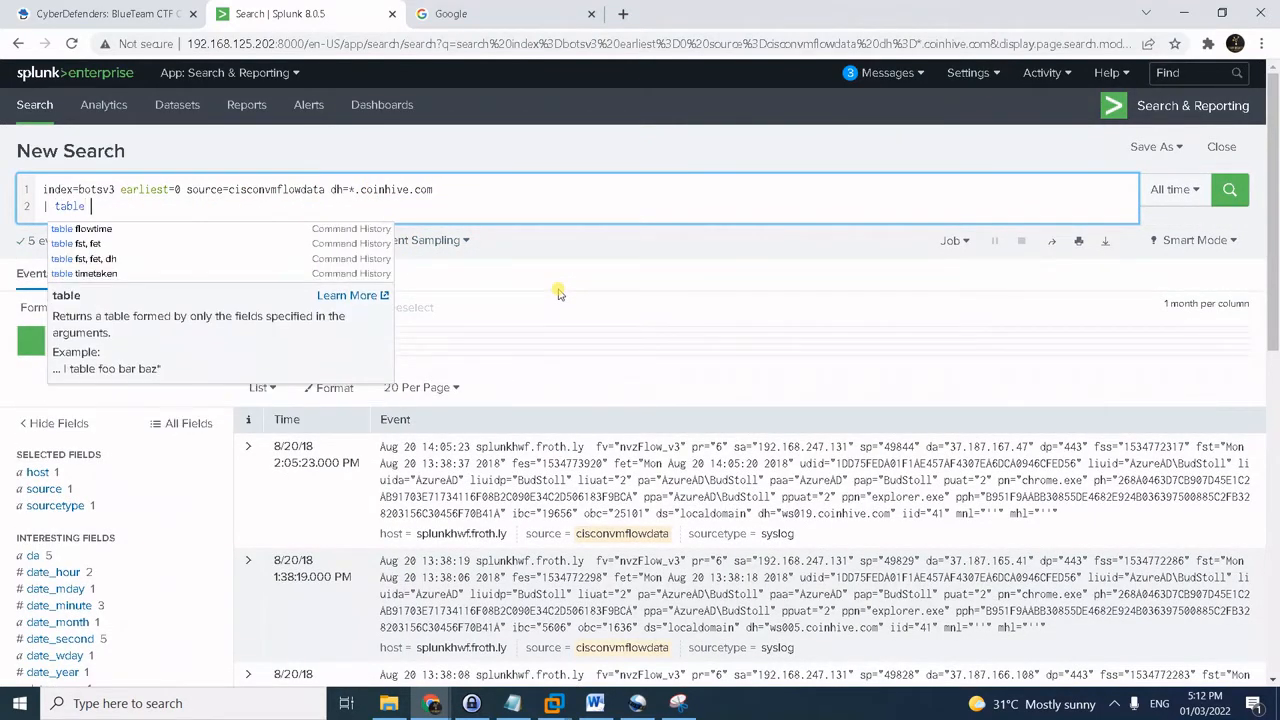
type(" dh")
key("Return")
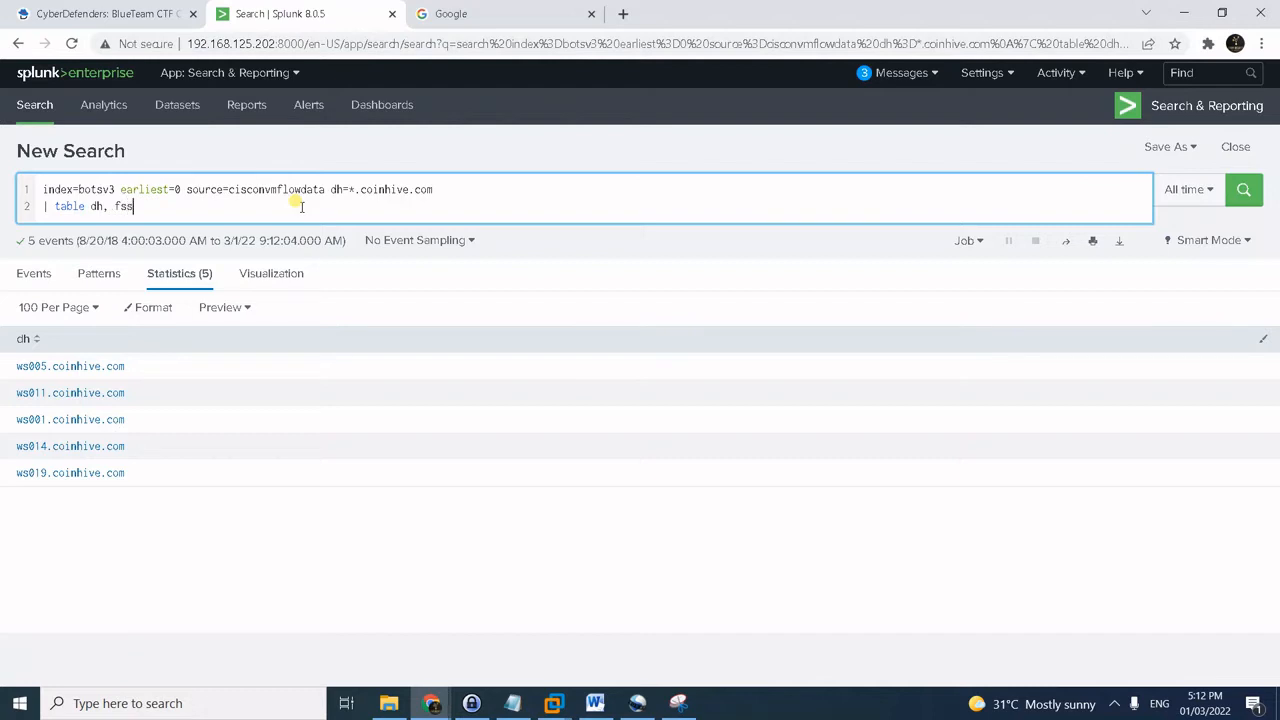
key("Return")
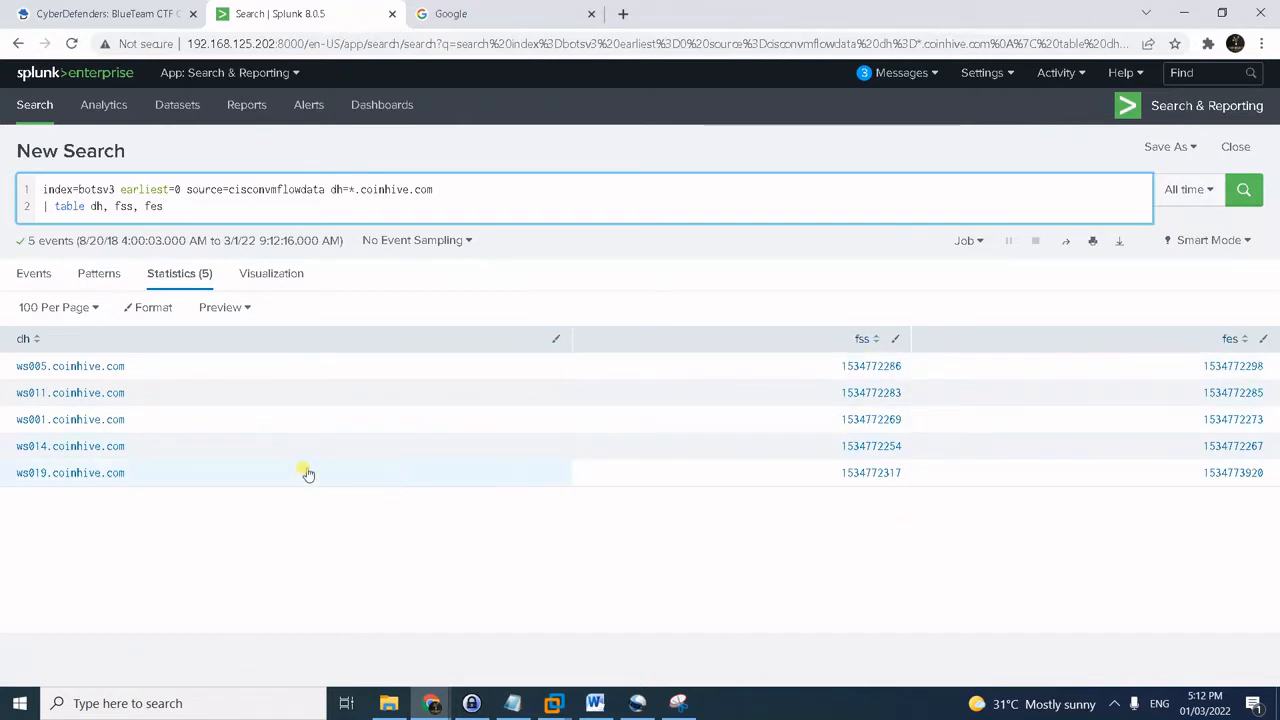
- Replace the search with the Notepad query that tables flowtime as flowend-flowstart, using min(fss) and max(fes) for cisconvmflowdata with dh=*.coinhive.com, and run it
key("alt+Tab")
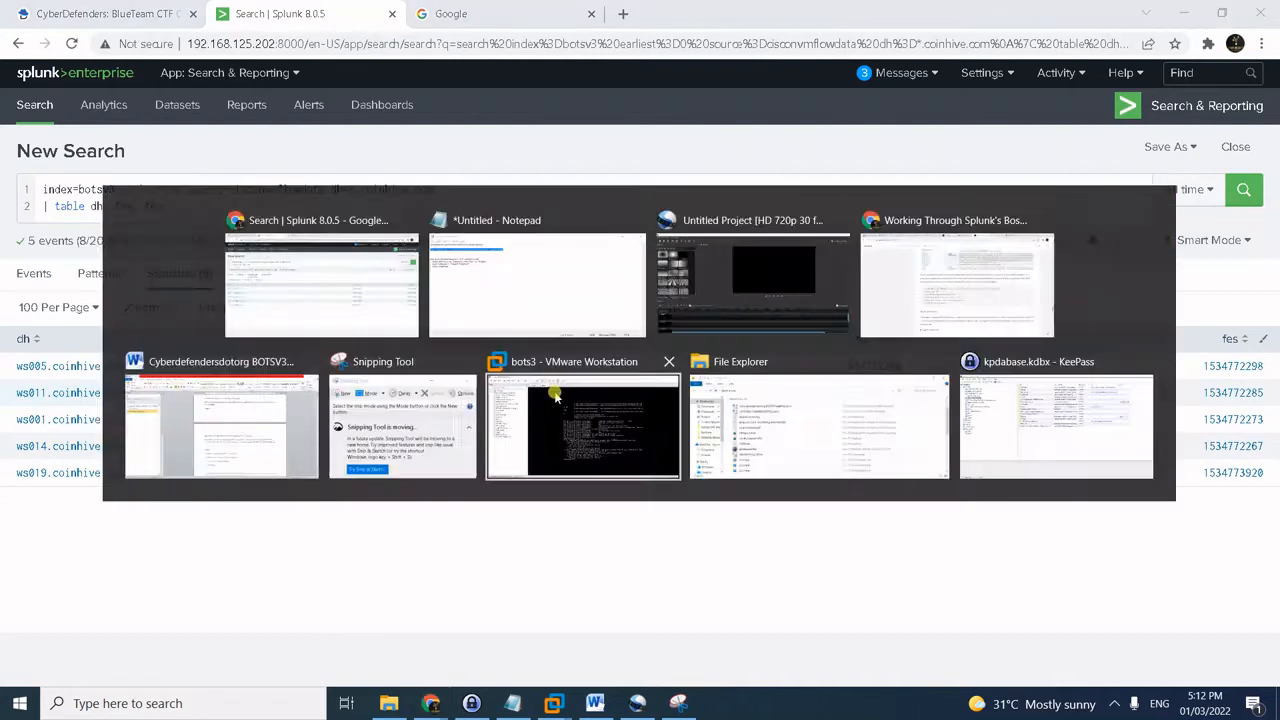
left_click_drag(380, 305, 183, 242)
left_click(170, 240)
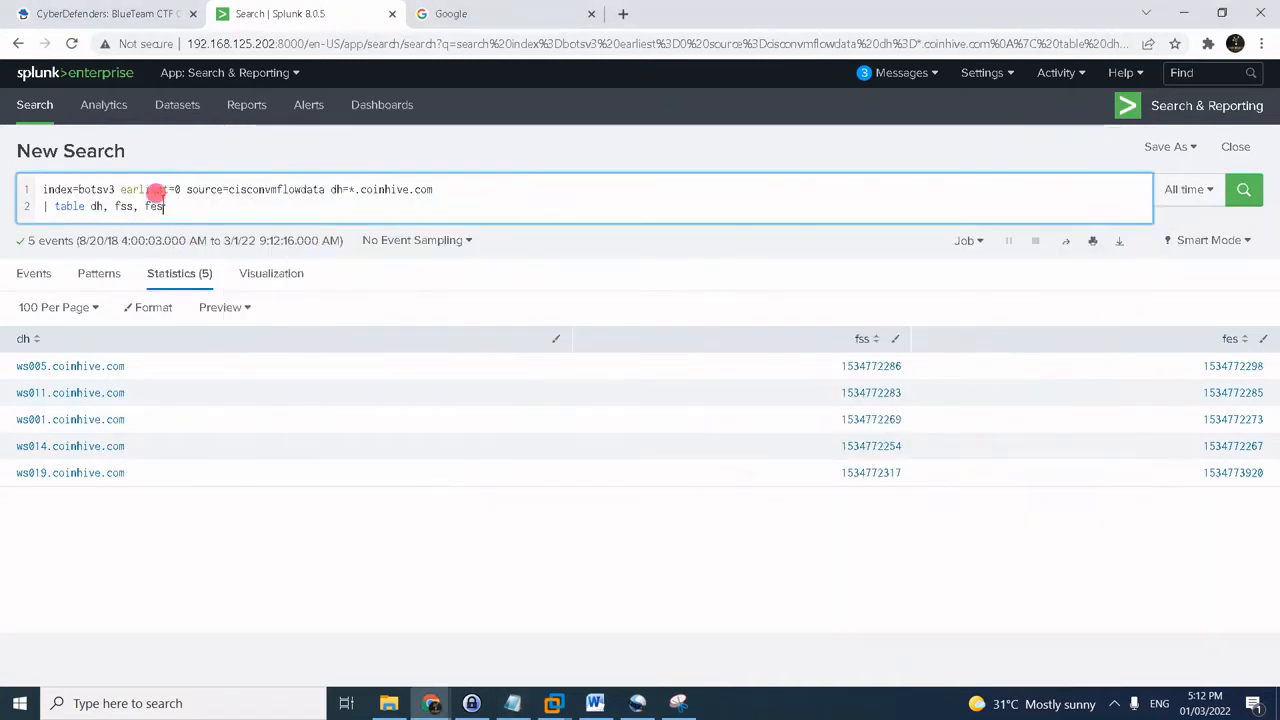
left_click(191, 189)
key("ctrl+a")
type("source=\"cisconvmflowdata\" dh=*.coinhive.com | stats min(fss) as flowstart, max(fes) as flowend | eval flowtime = flowend-flowstart | table flowtime")
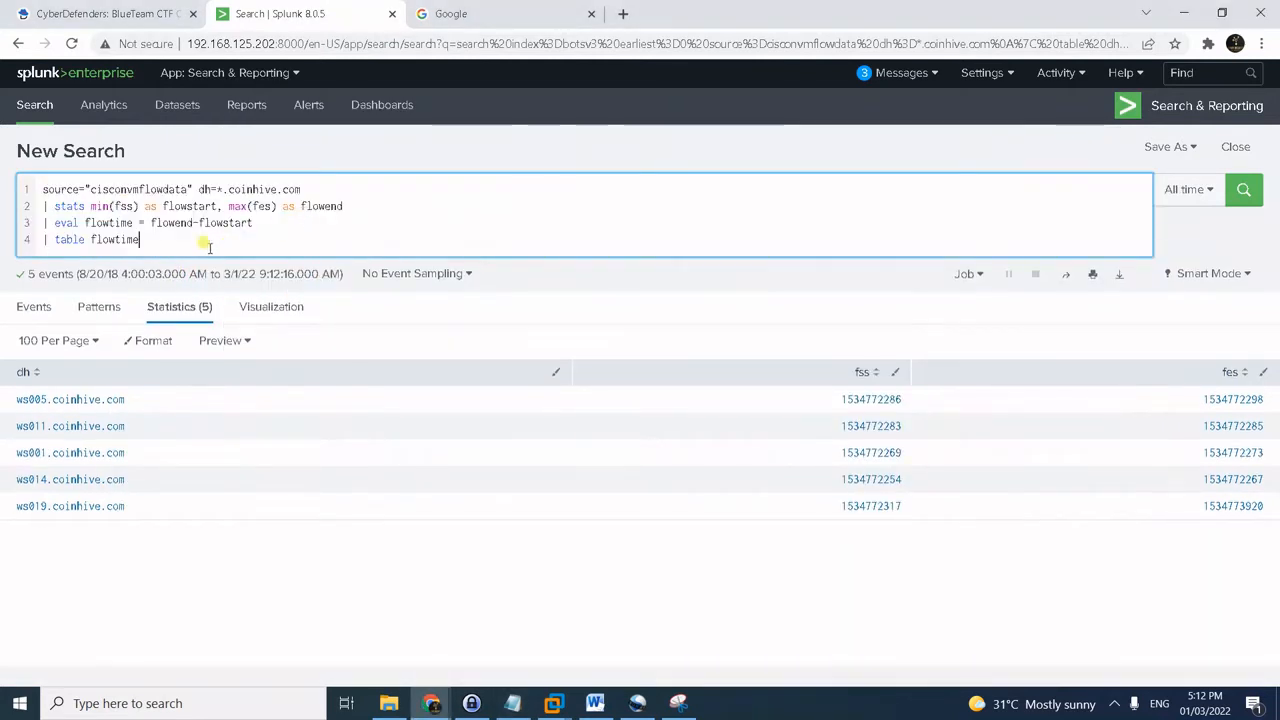
key("BackSpace")
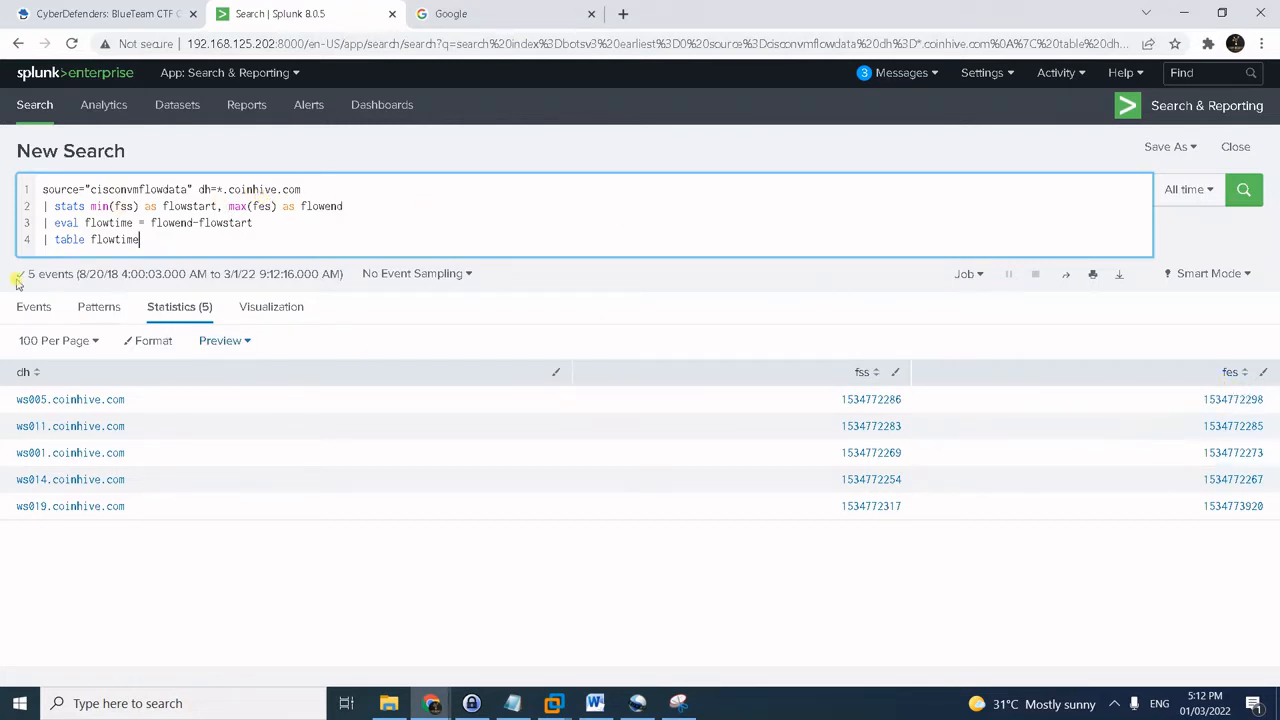
left_click(67, 224)
left_click(130, 240)
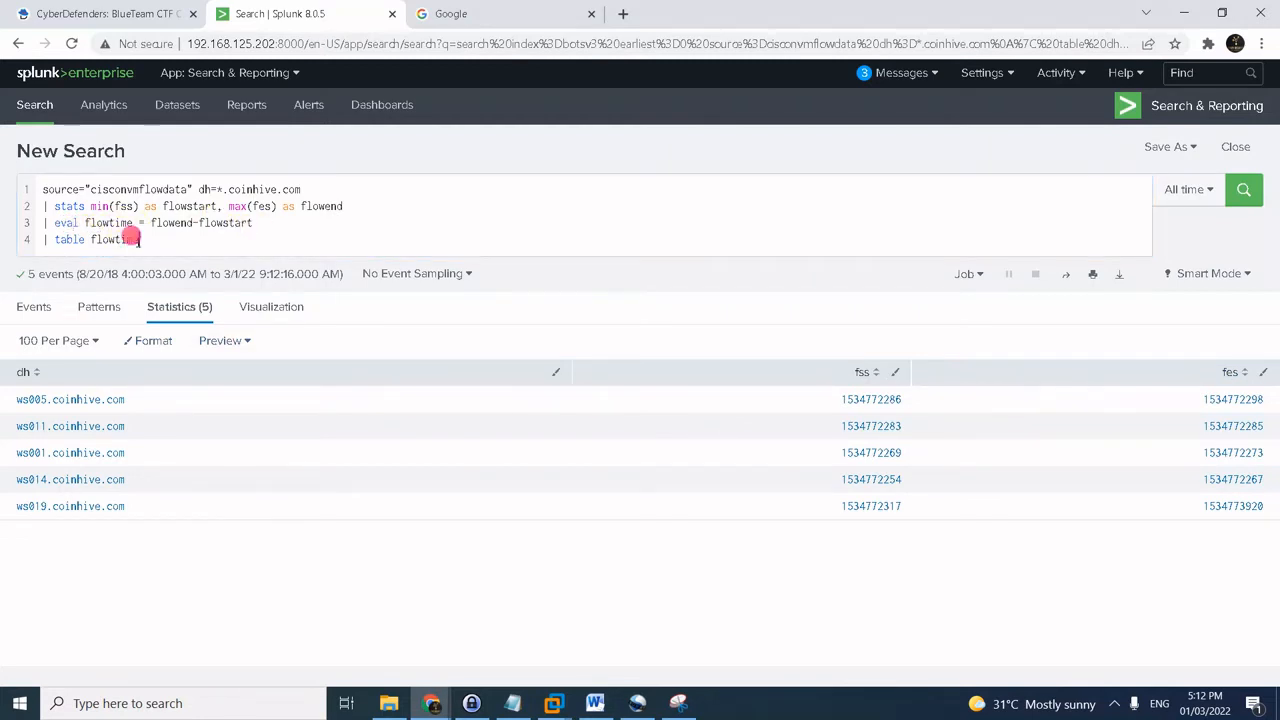
key("Return")
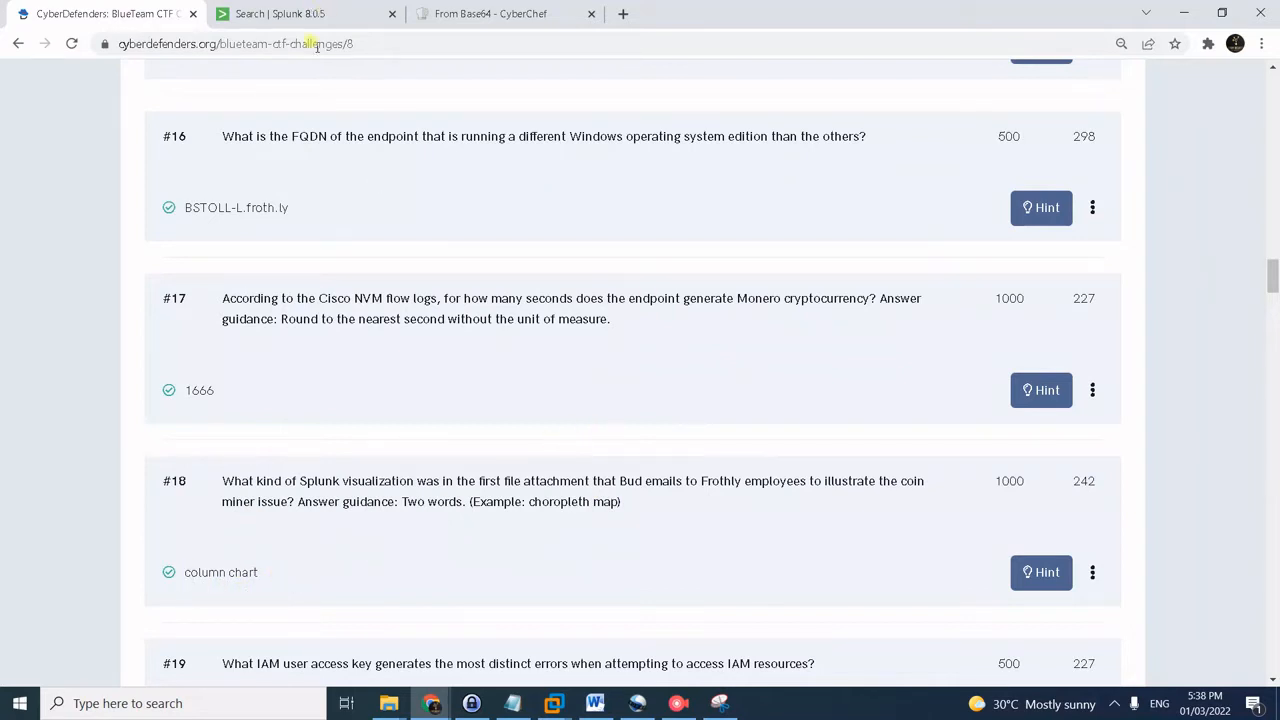
- Return to Splunk and filter the index=botsv3 sourcetype="stream:smtp" search by the sender named in question #18
left_click(312, 12)
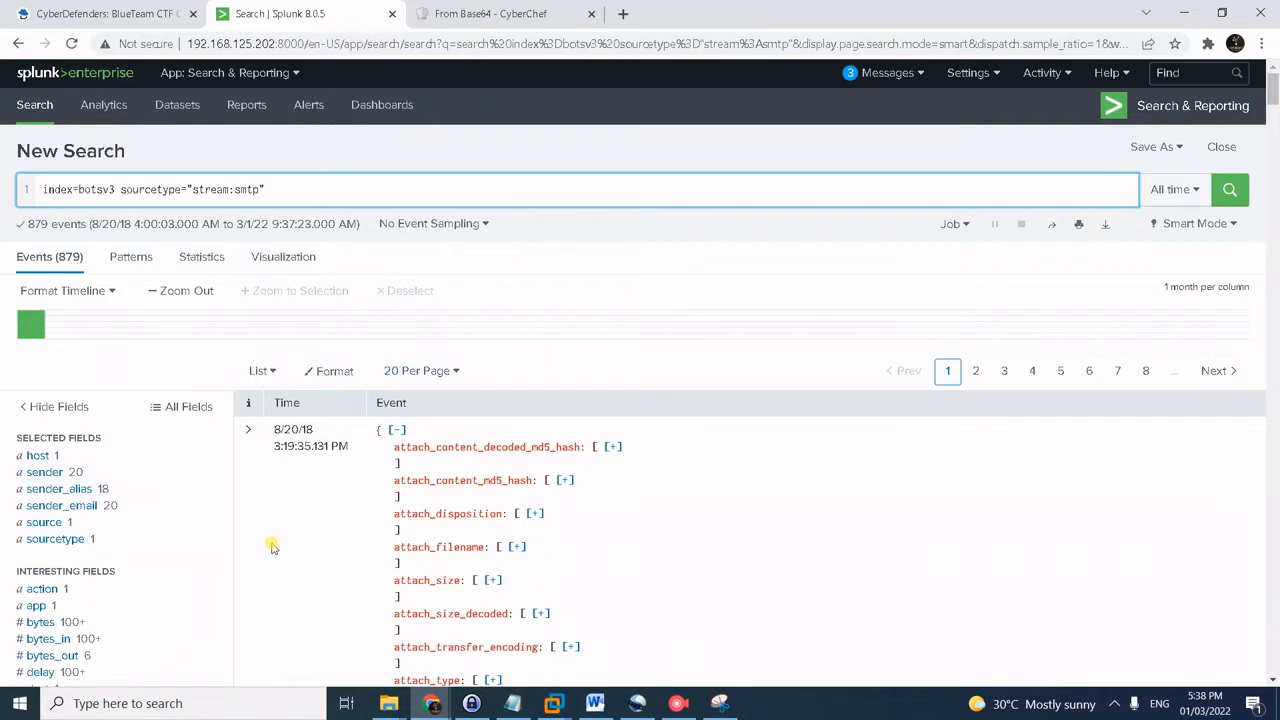
left_click(60, 476)
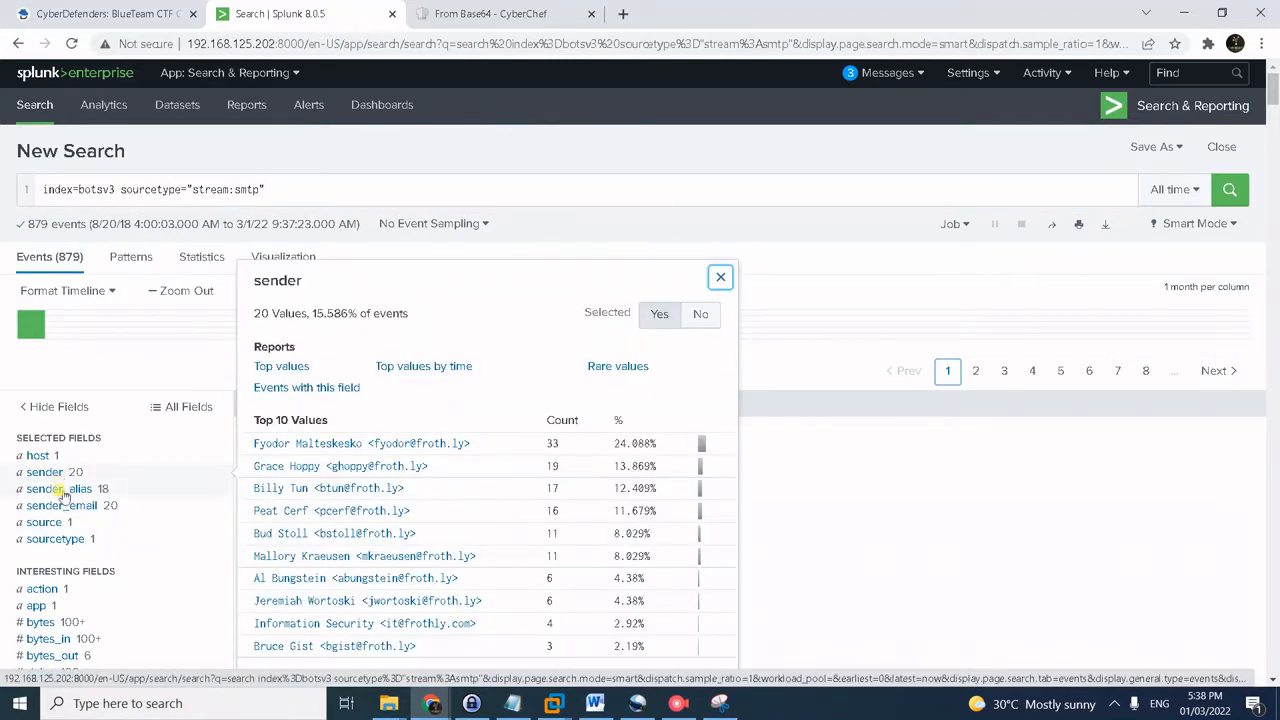
left_click(346, 538)
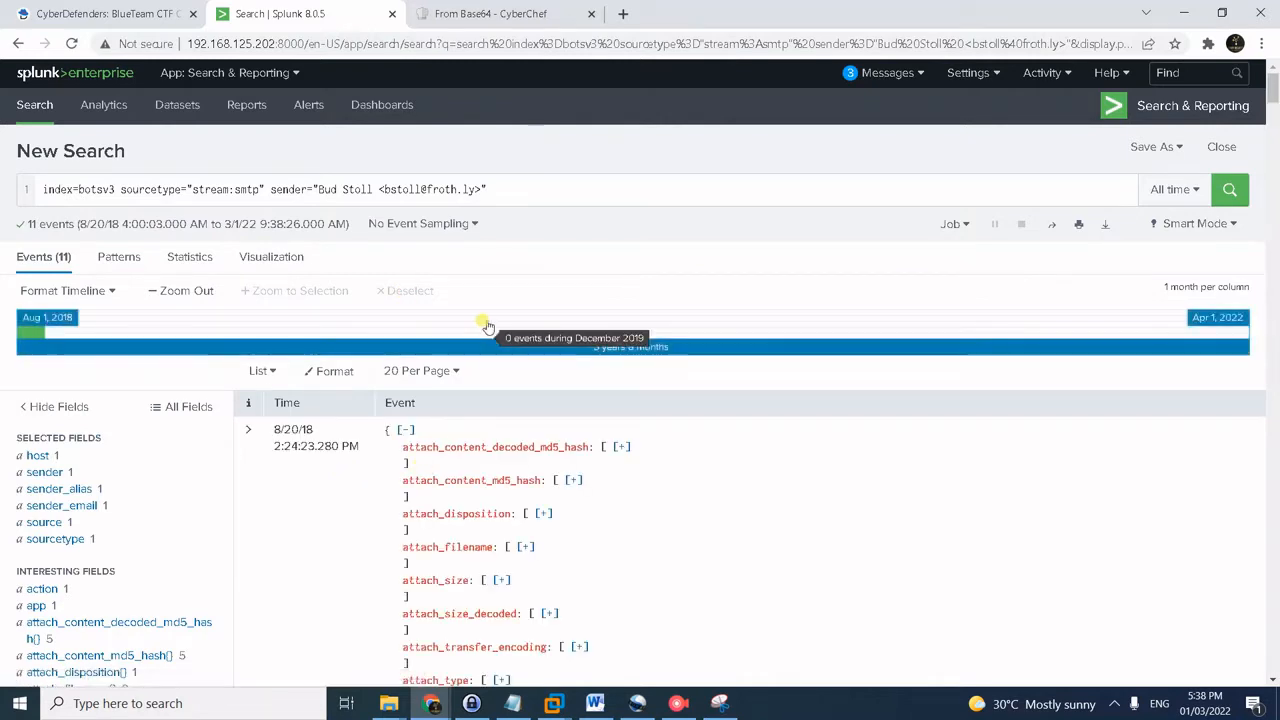
- Check the attach_filename values of the first email event, collapse them, and expand attach_filename in the 1:56:27.927 PM event
scroll(894, 443, "down", 1)
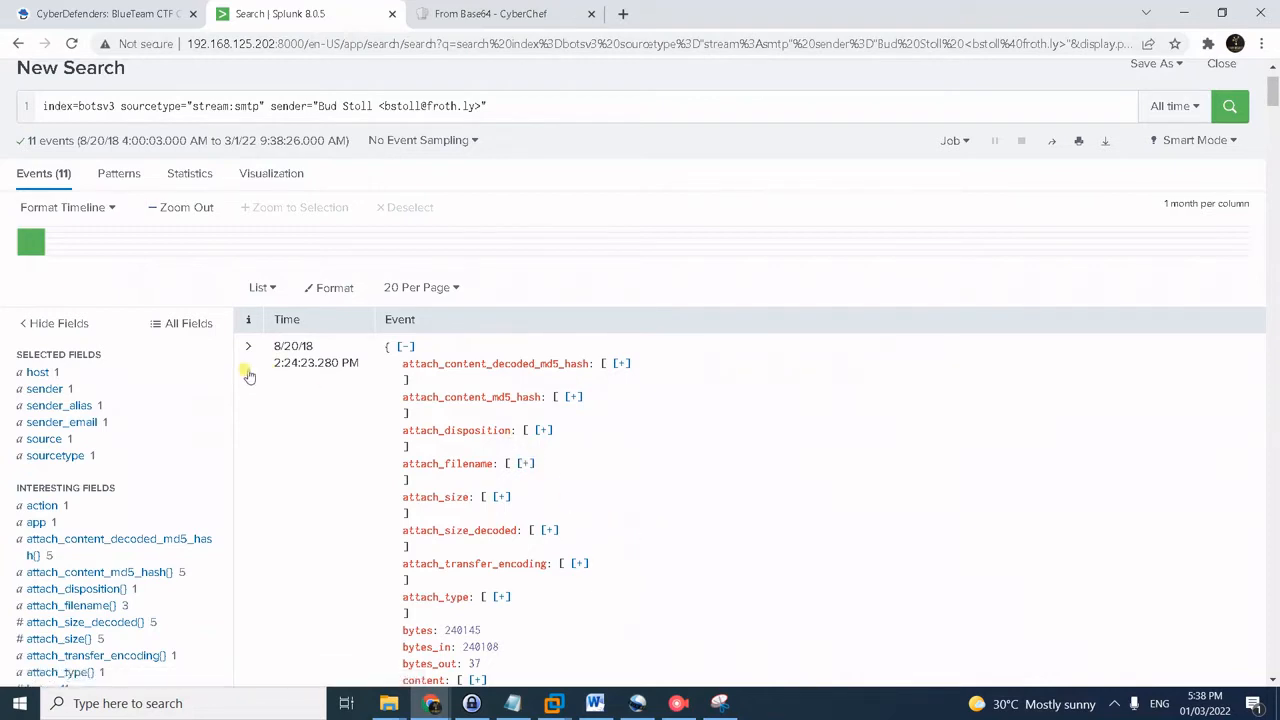
left_click(523, 464)
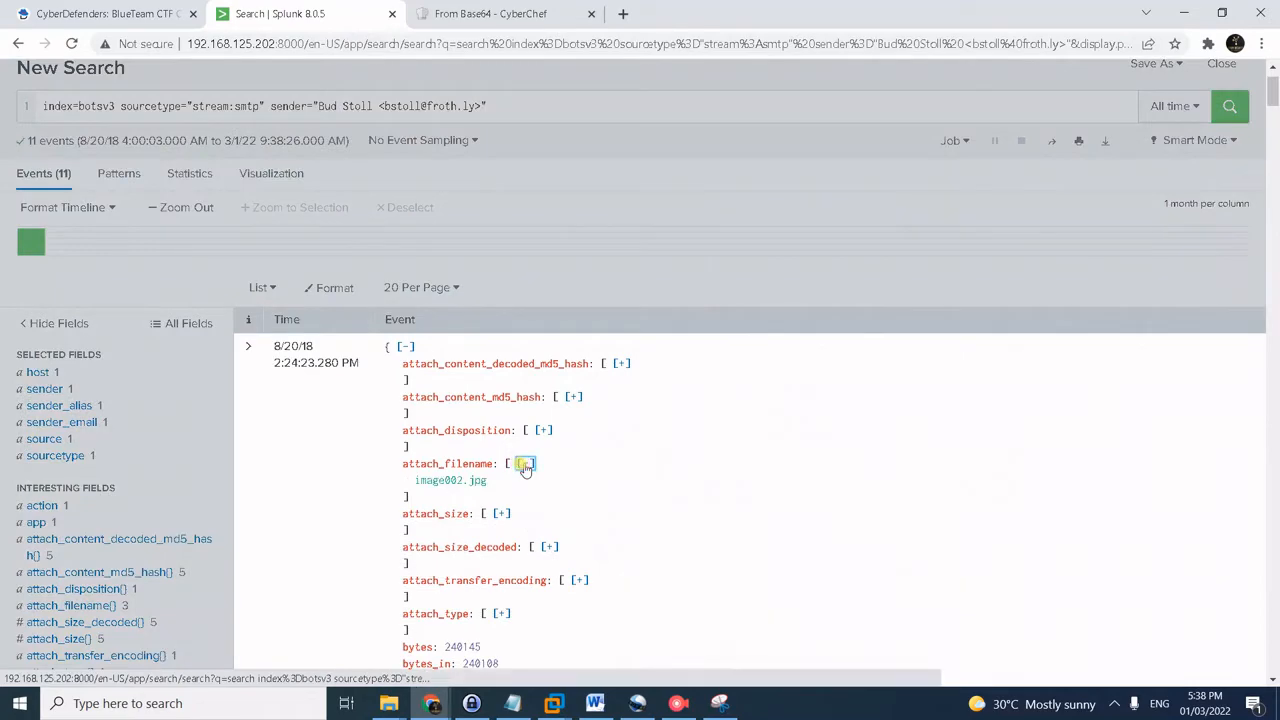
left_click(524, 464)
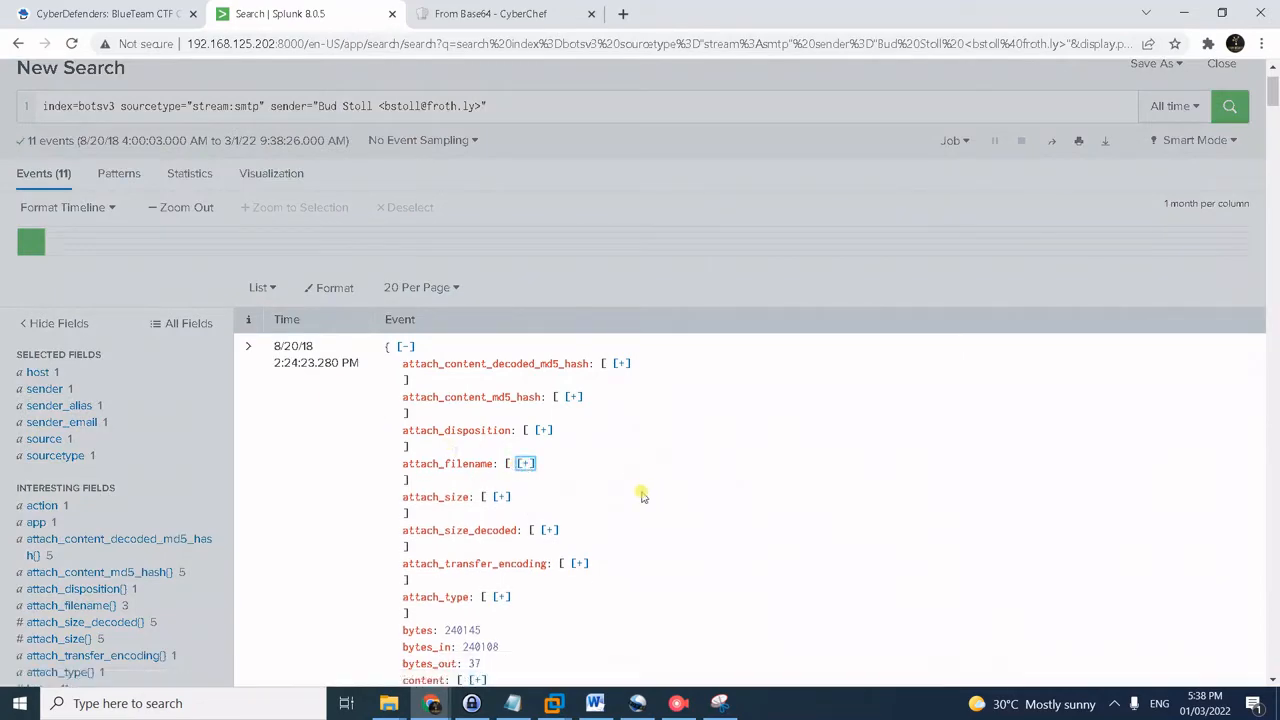
scroll(640, 494, "down", 12)
scroll(632, 500, "down", 3)
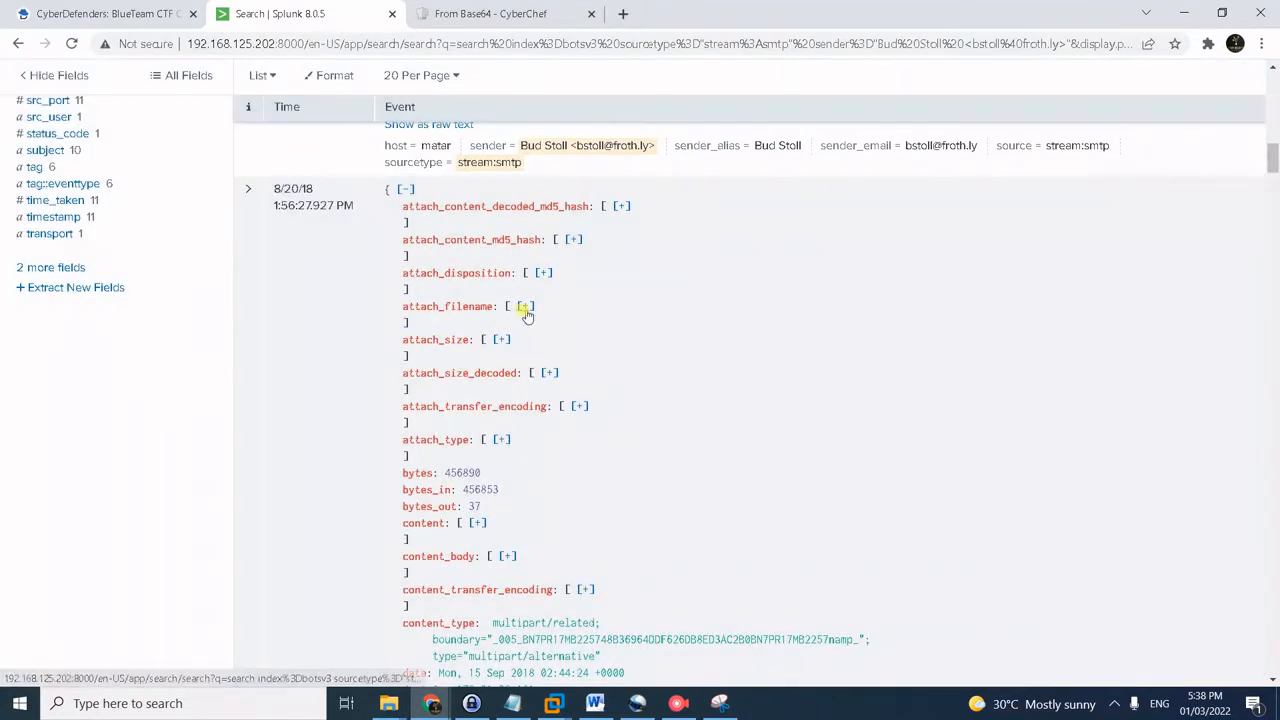
left_click(525, 307)
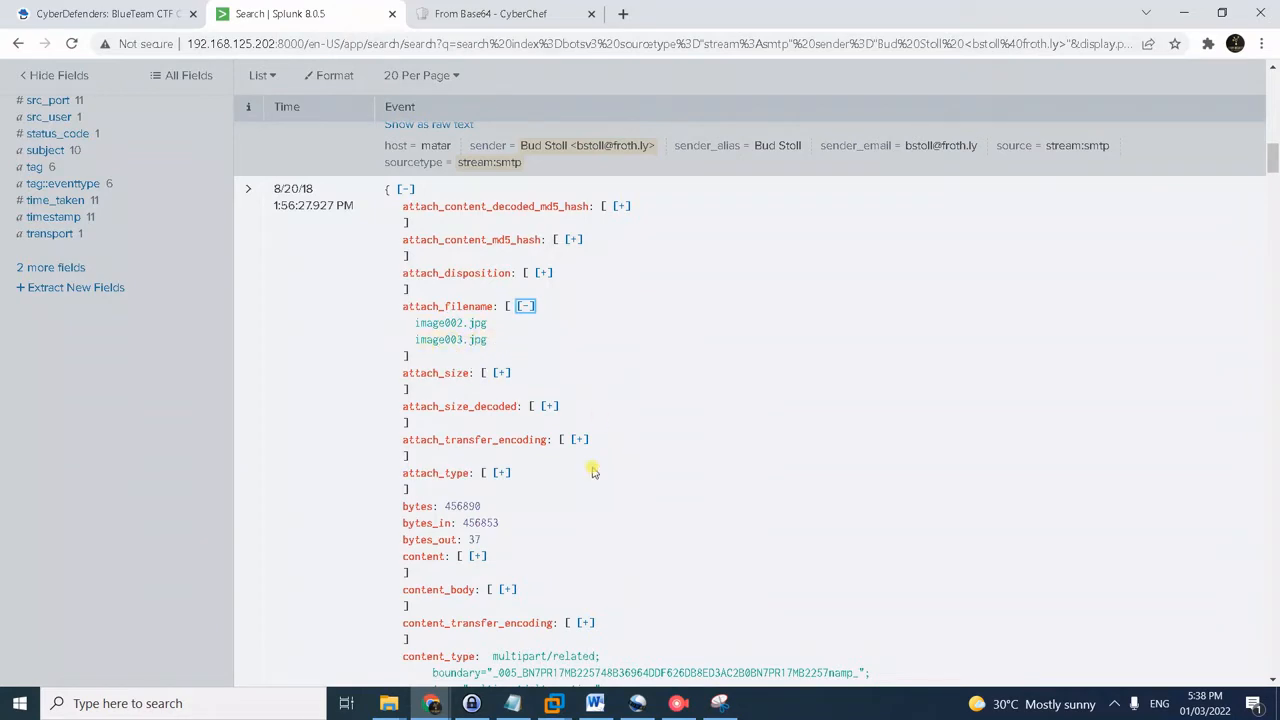
scroll(592, 471, "down", 1)
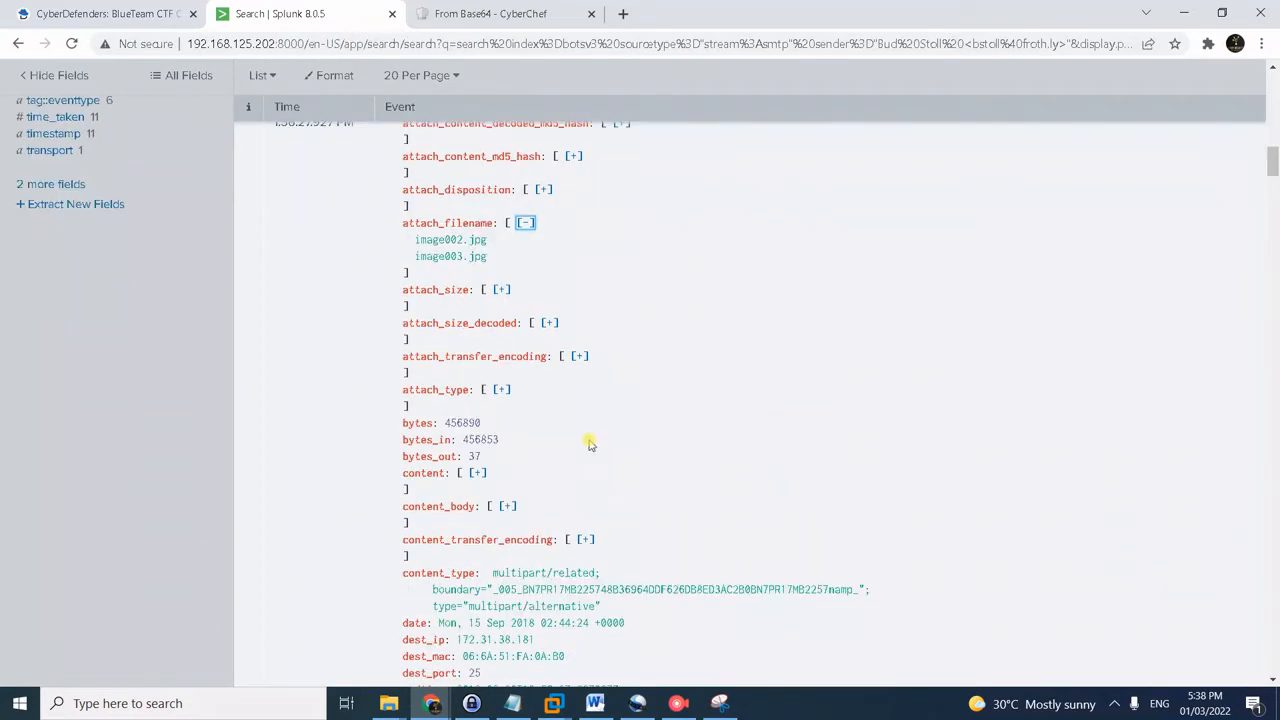
- Expand the content field of the 1:56:27.927 PM email and read through the message to the image002.jpg attachment header
left_click(478, 474)
scroll(994, 480, "down", 5)
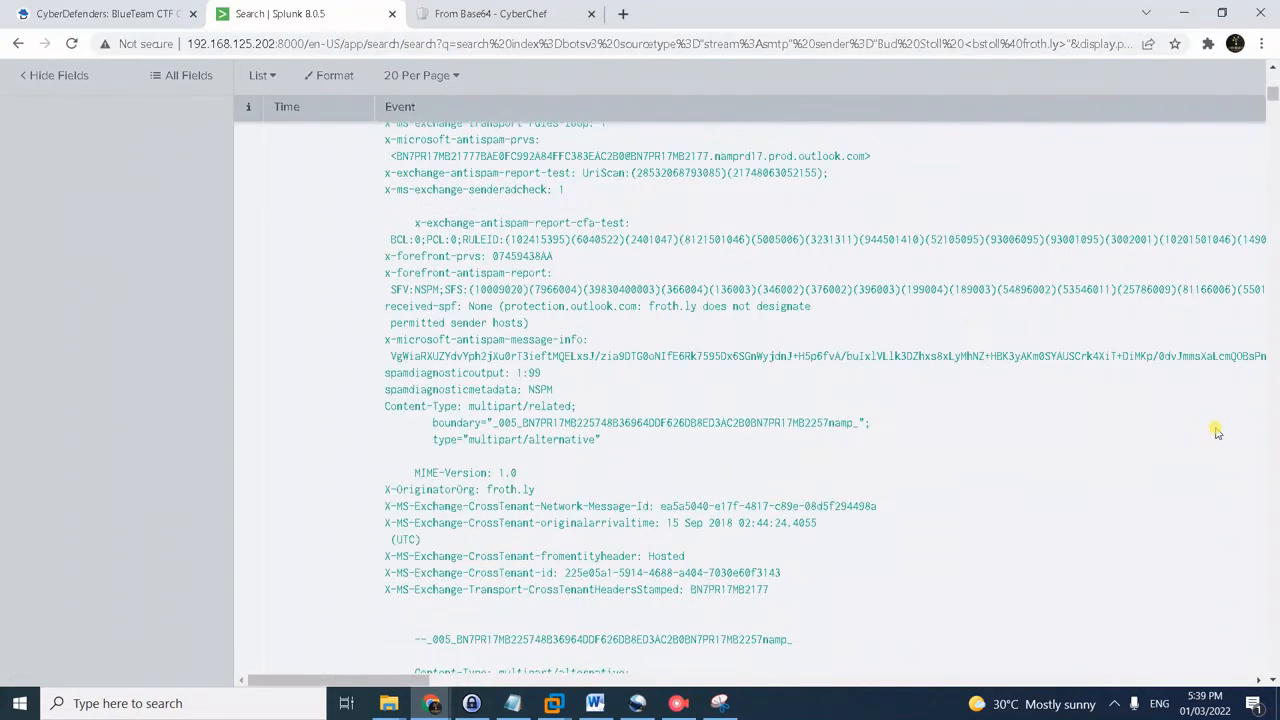
scroll(1217, 432, "down", 10)
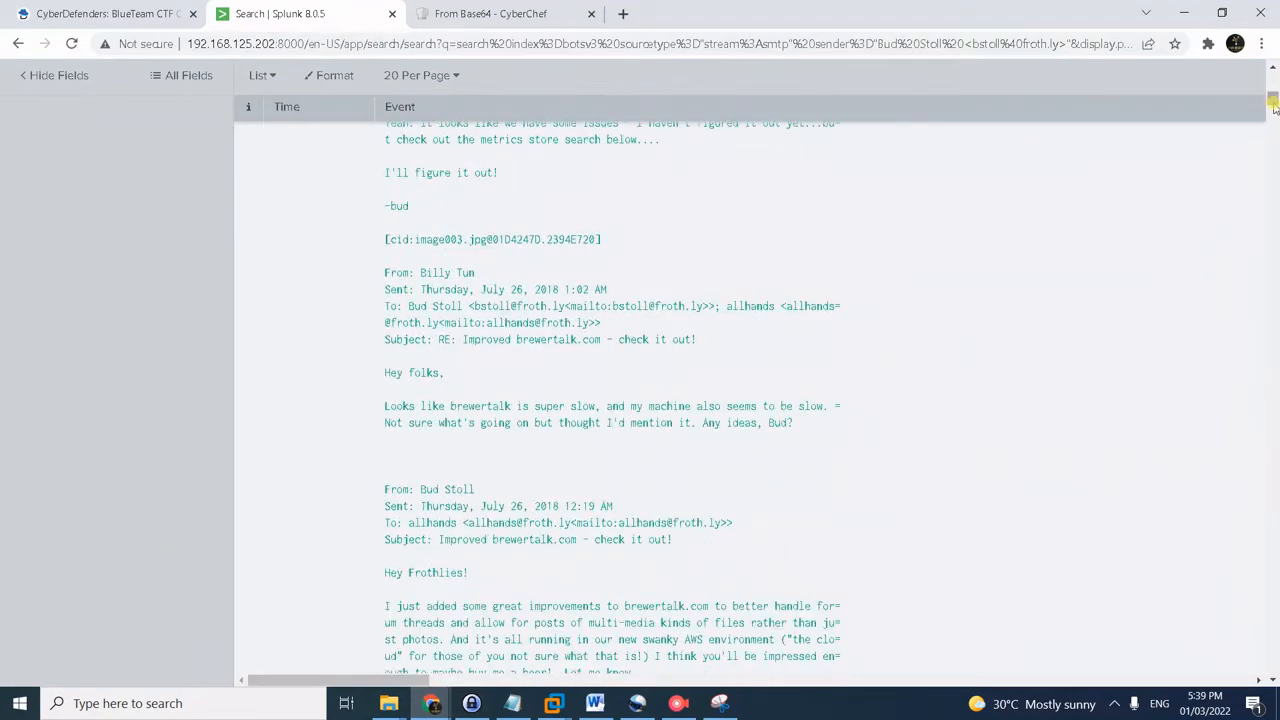
scroll(1116, 452, "down", 15)
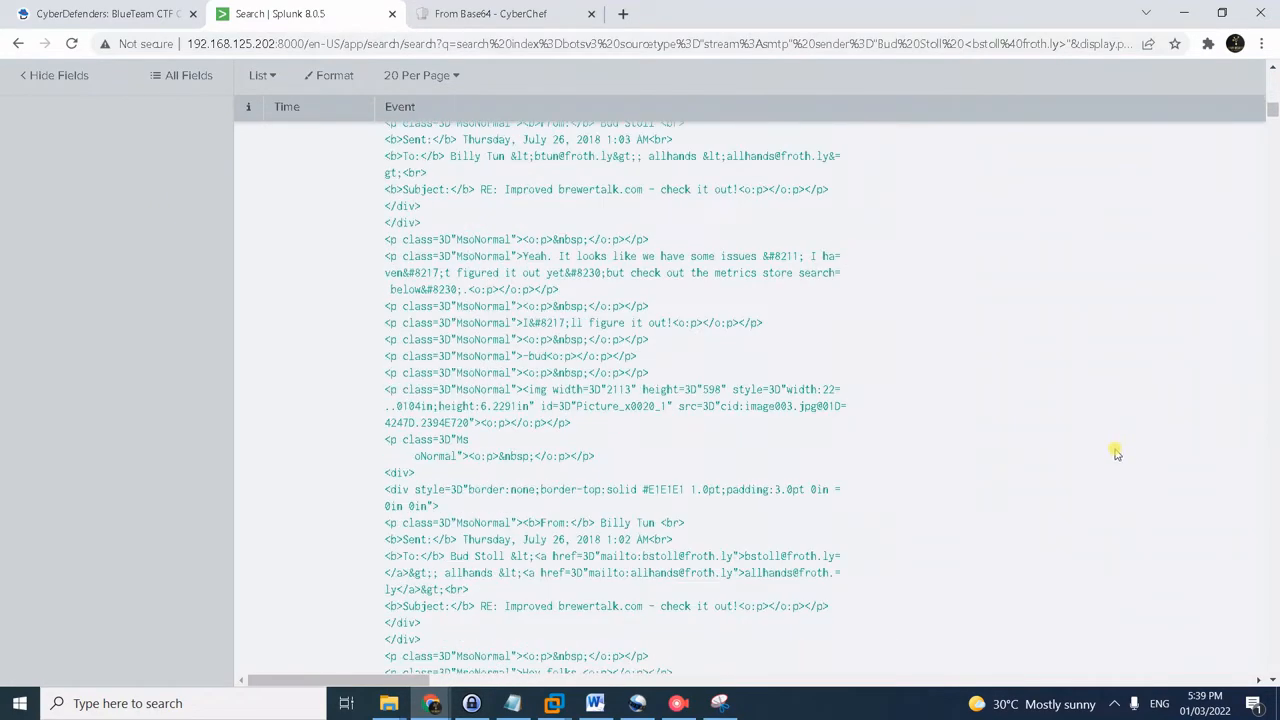
left_click_drag(1270, 110, 1272, 120)
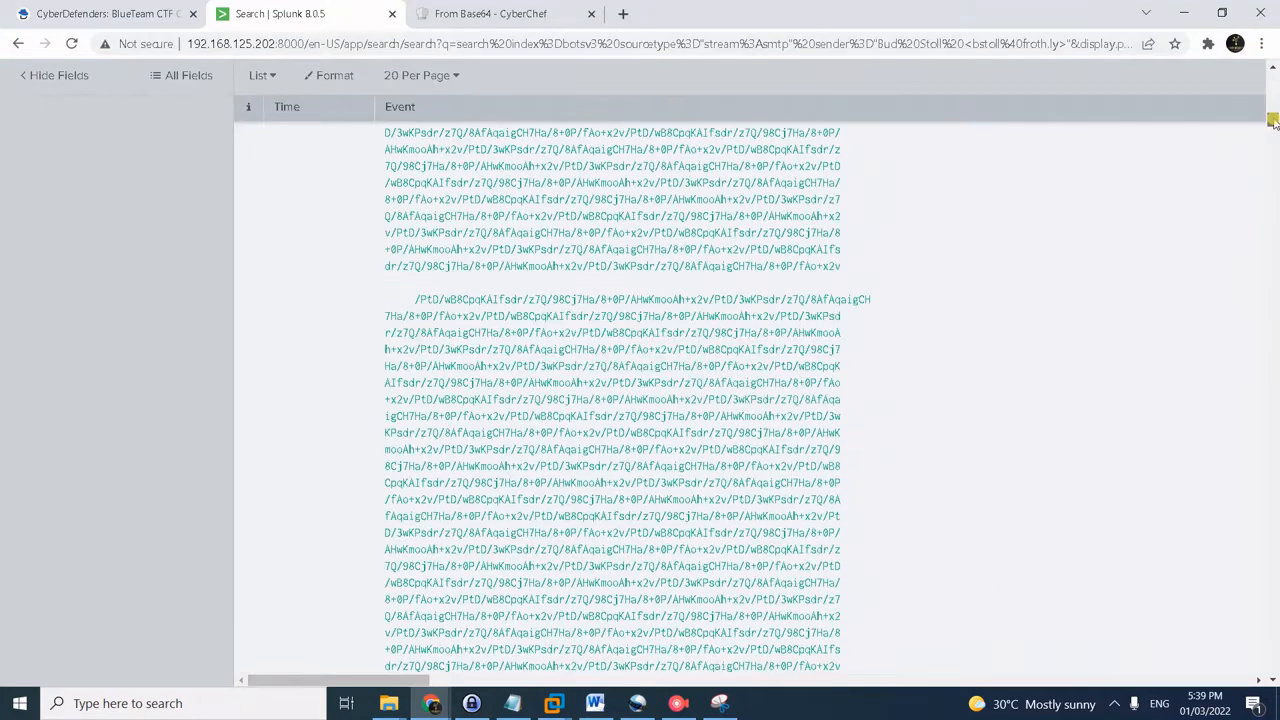
scroll(874, 360, "up", 6)
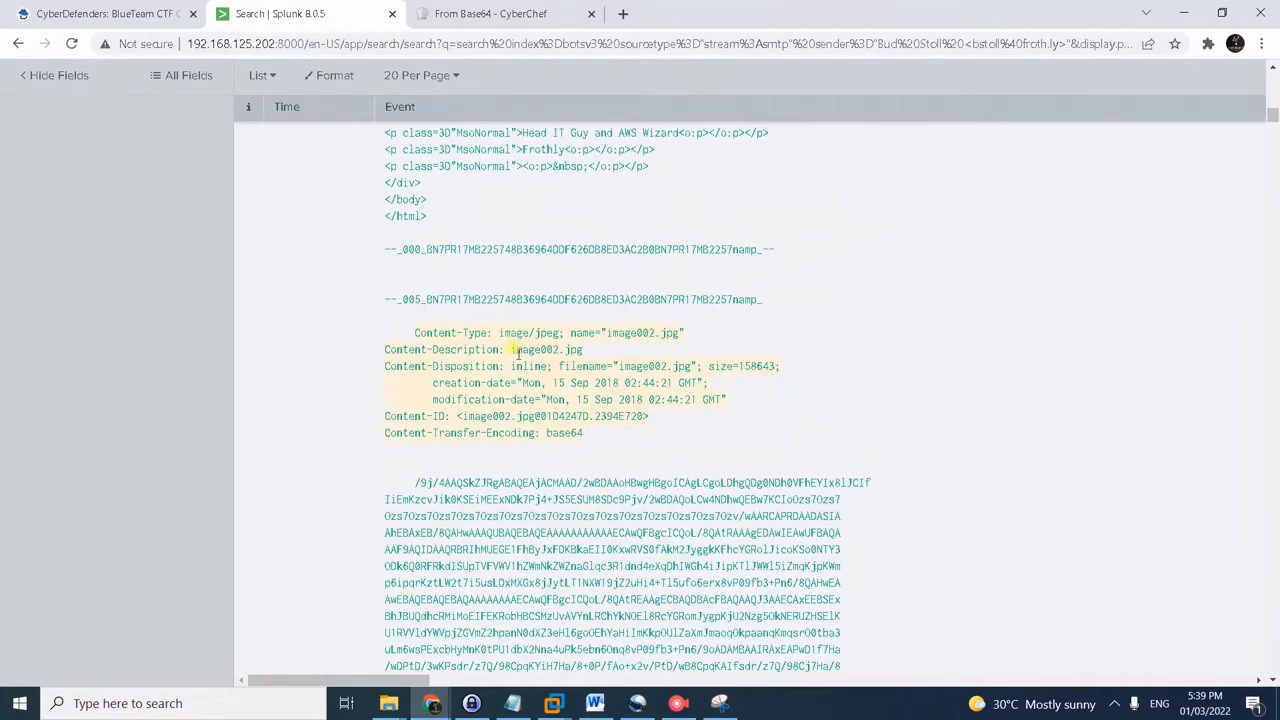
- Look through the base64-encoded data of the image002.jpg attachment in the email's content field, down towards its end
left_click(1273, 528)
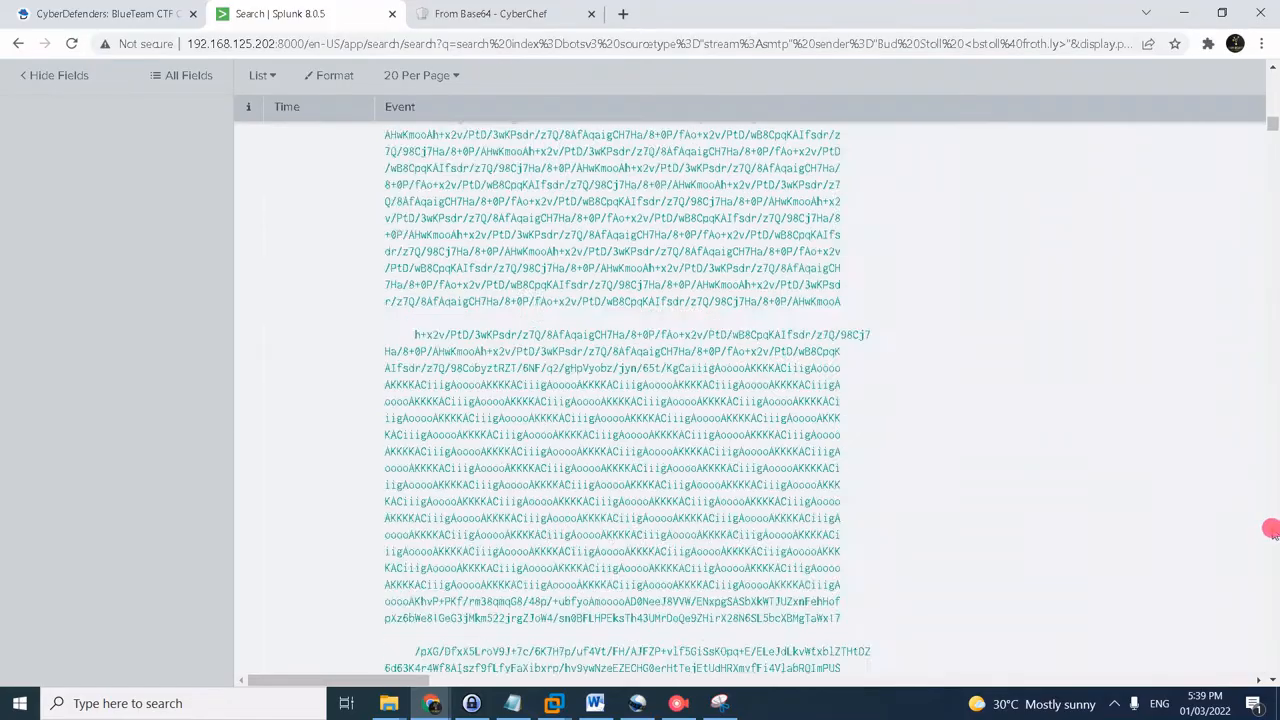
left_click(1271, 528)
left_click_drag(1274, 142, 1119, 420)
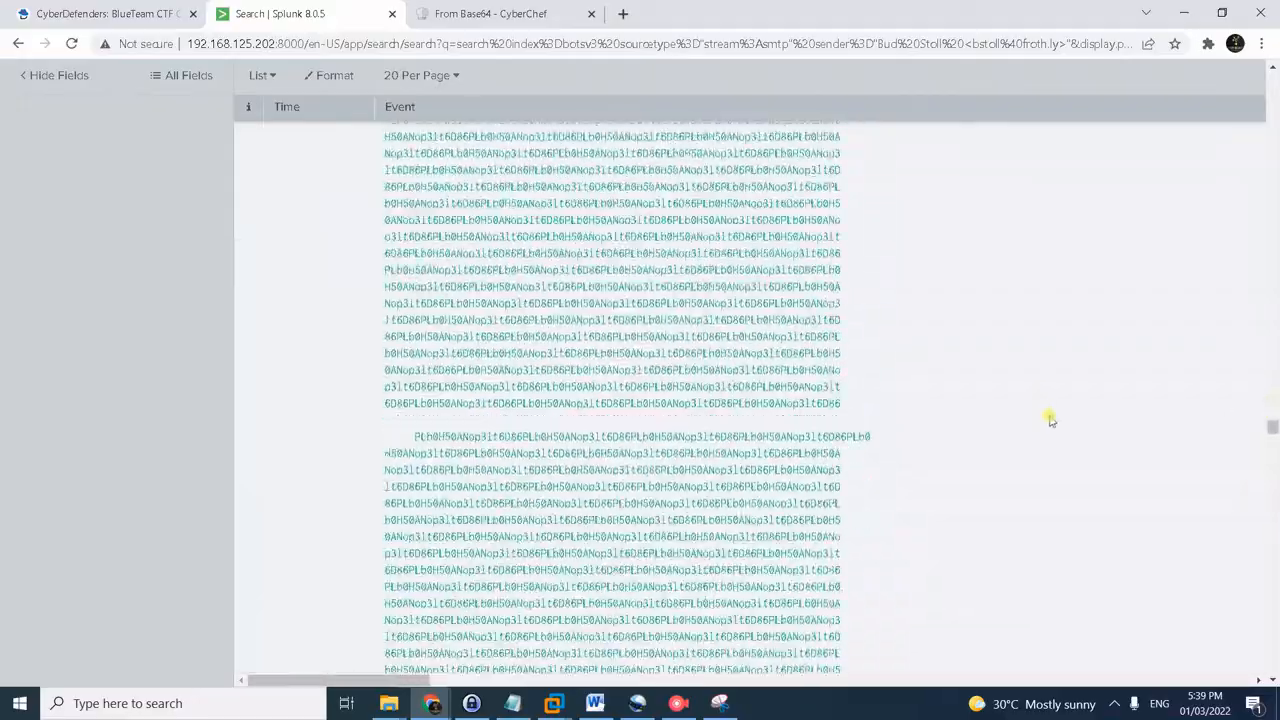
scroll(1060, 419, "down", 5)
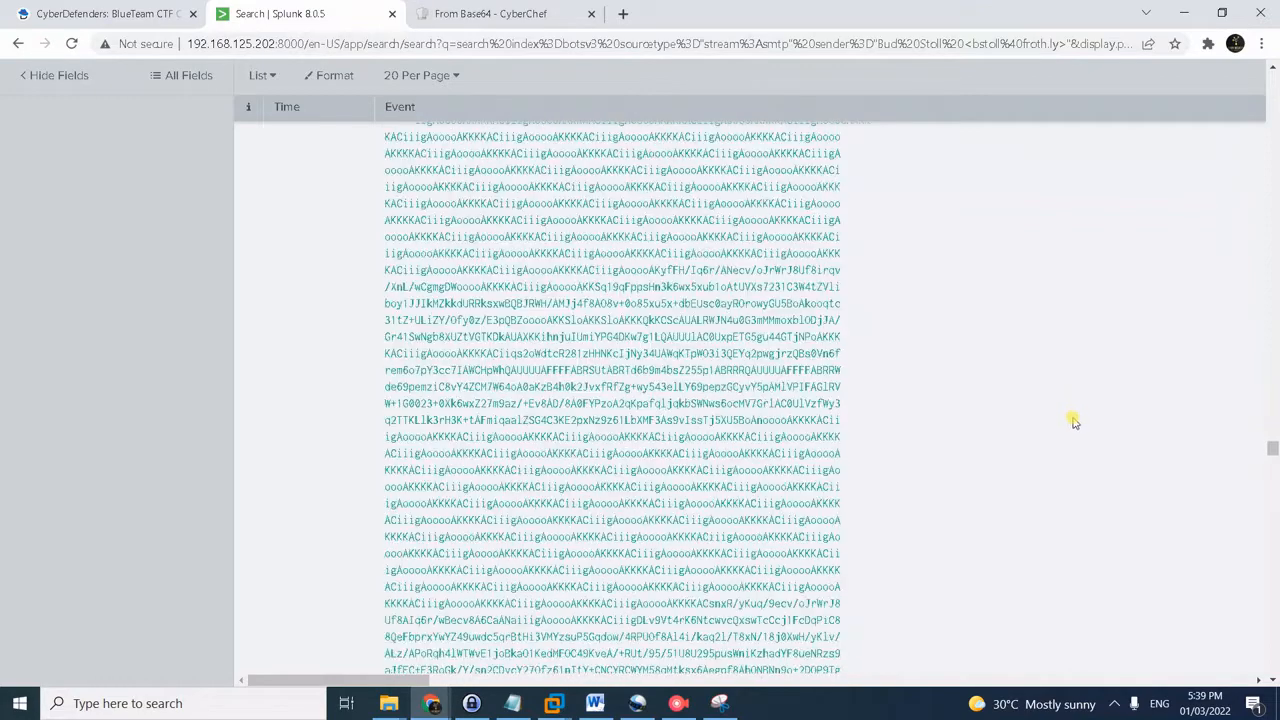
scroll(1090, 450, "down", 6)
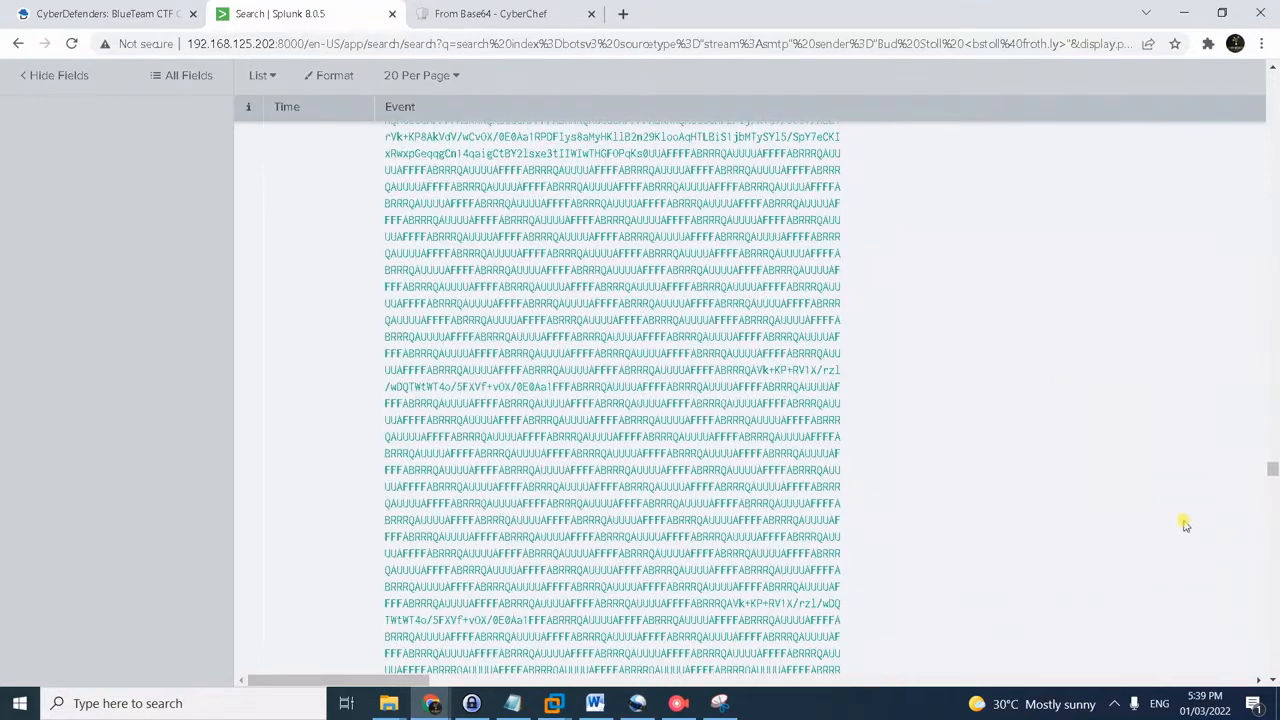
left_click(1272, 558)
left_click(1272, 558)
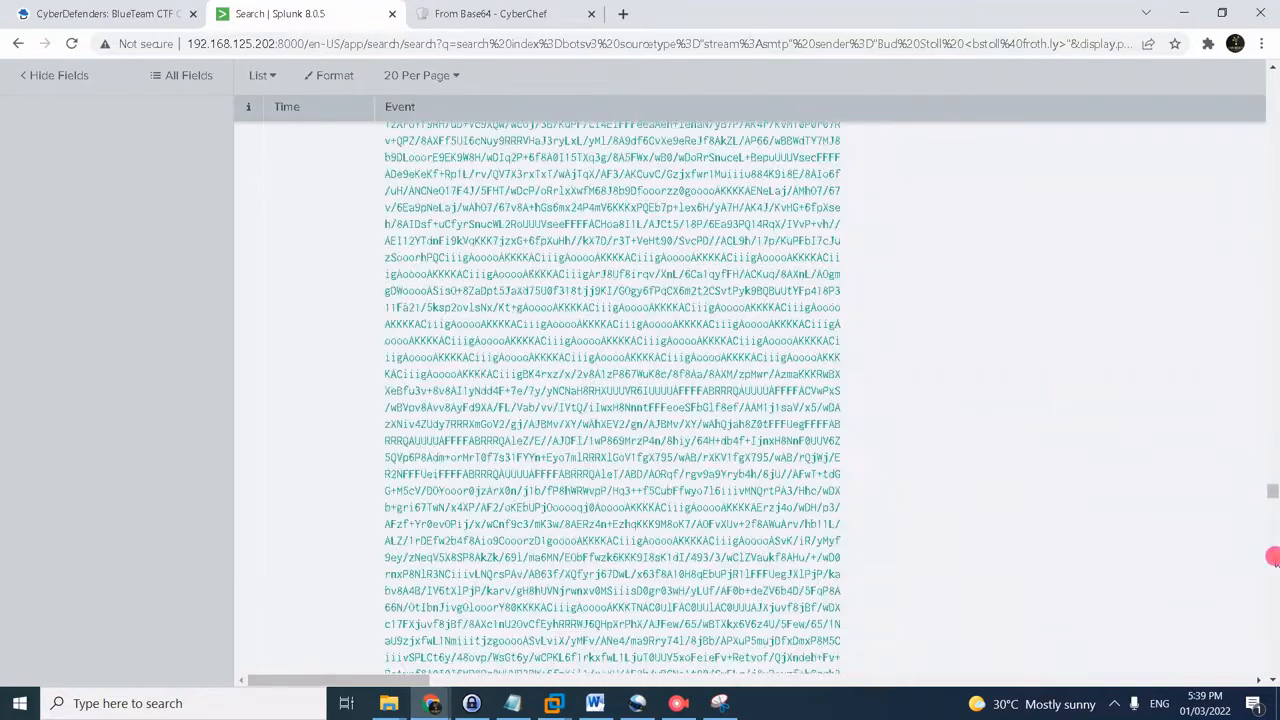
left_click(1272, 590)
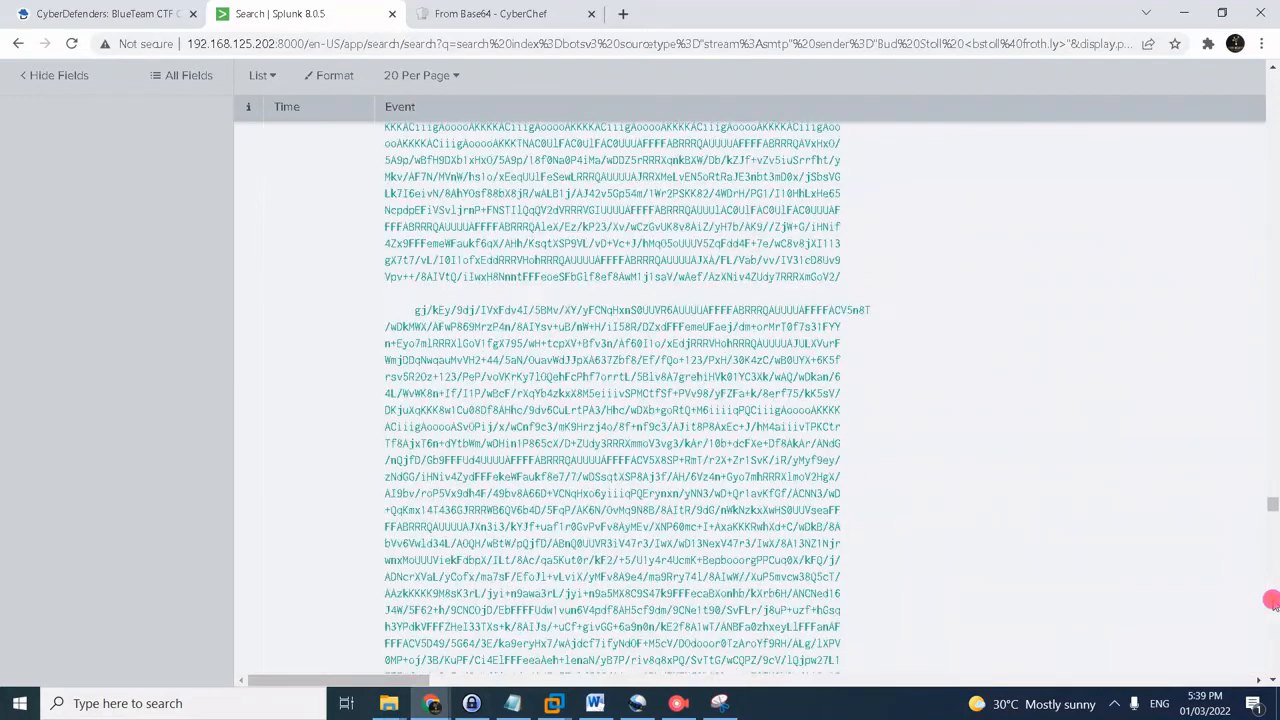
left_click(1271, 635)
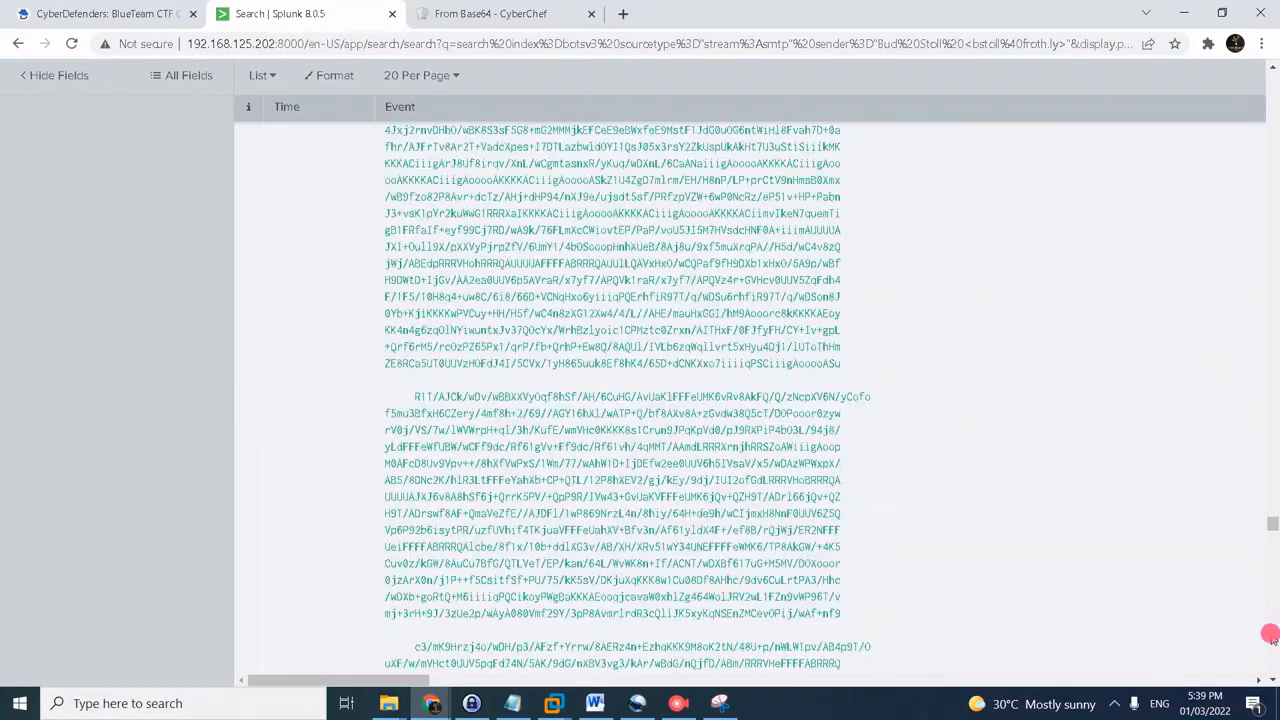
left_click(1271, 635)
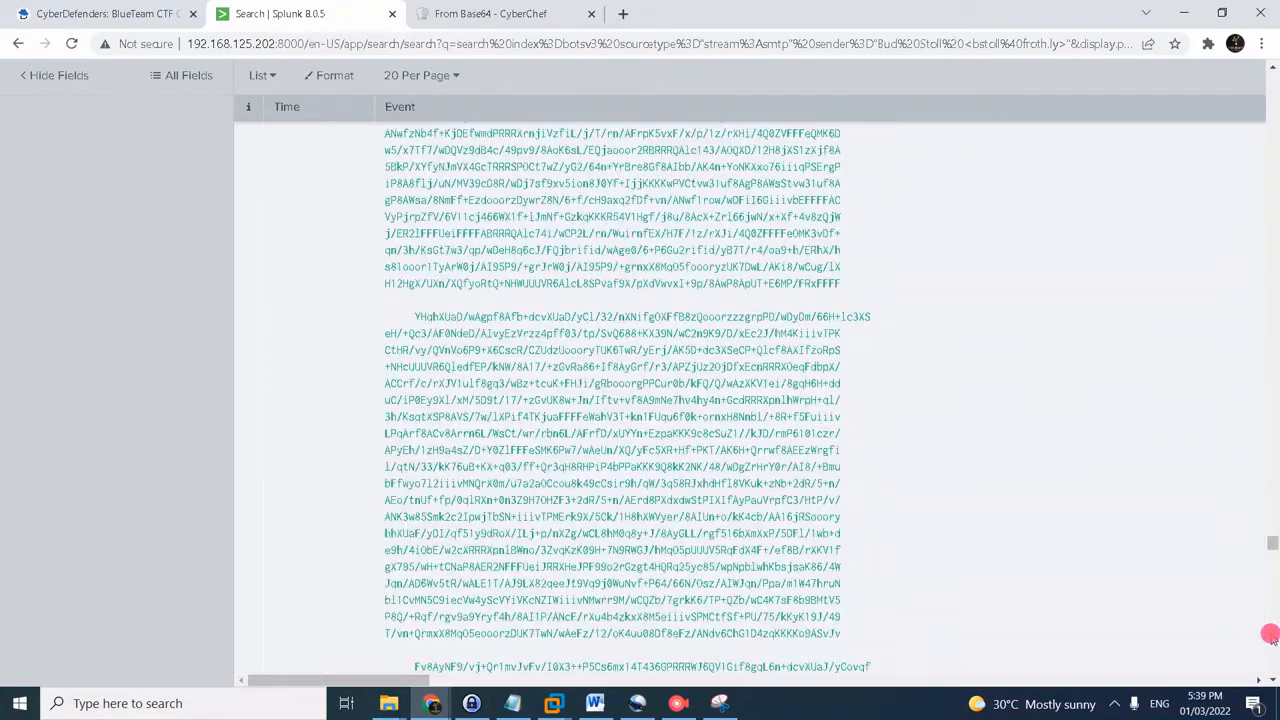
left_click(1270, 648)
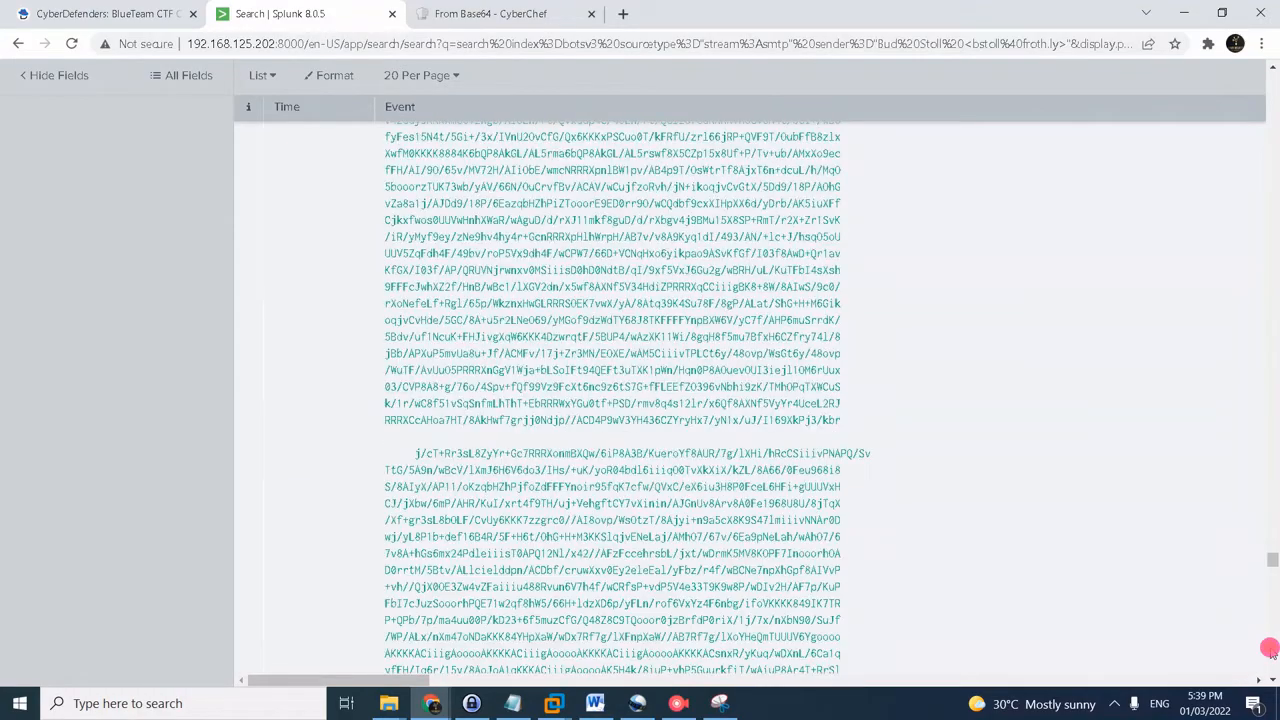
left_click(1271, 651)
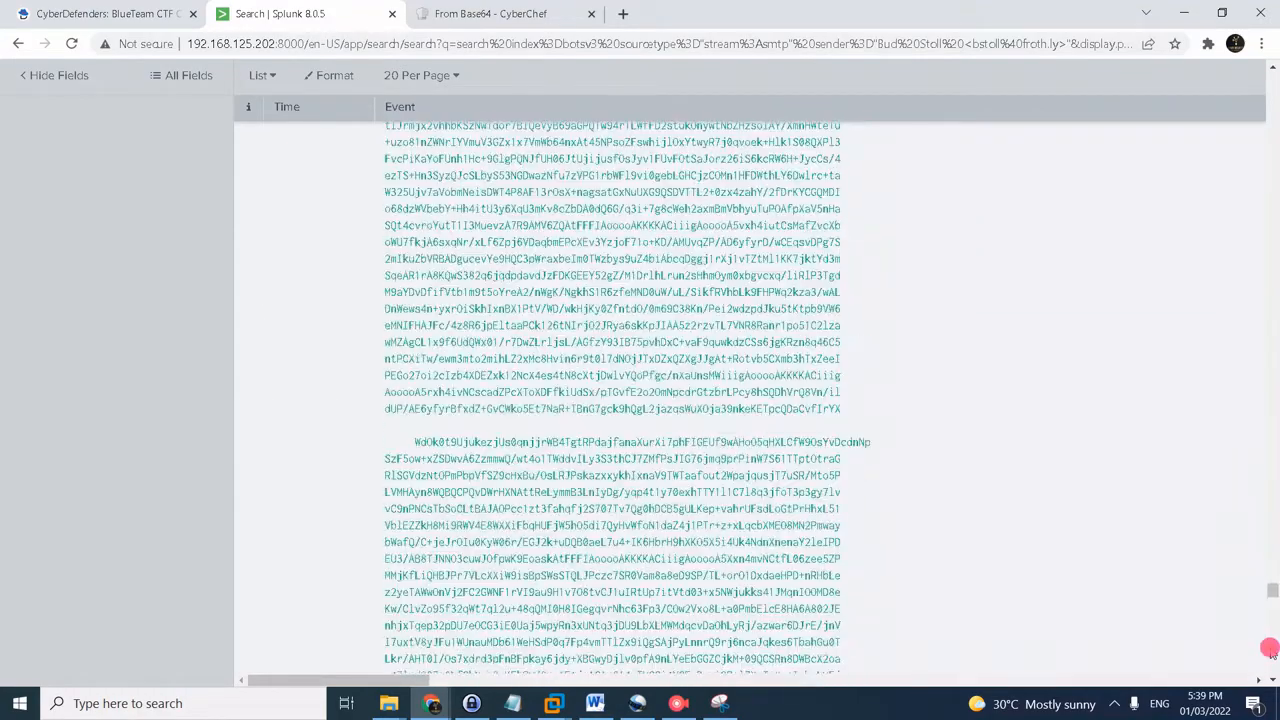
left_click(1269, 648)
left_click(1269, 648)
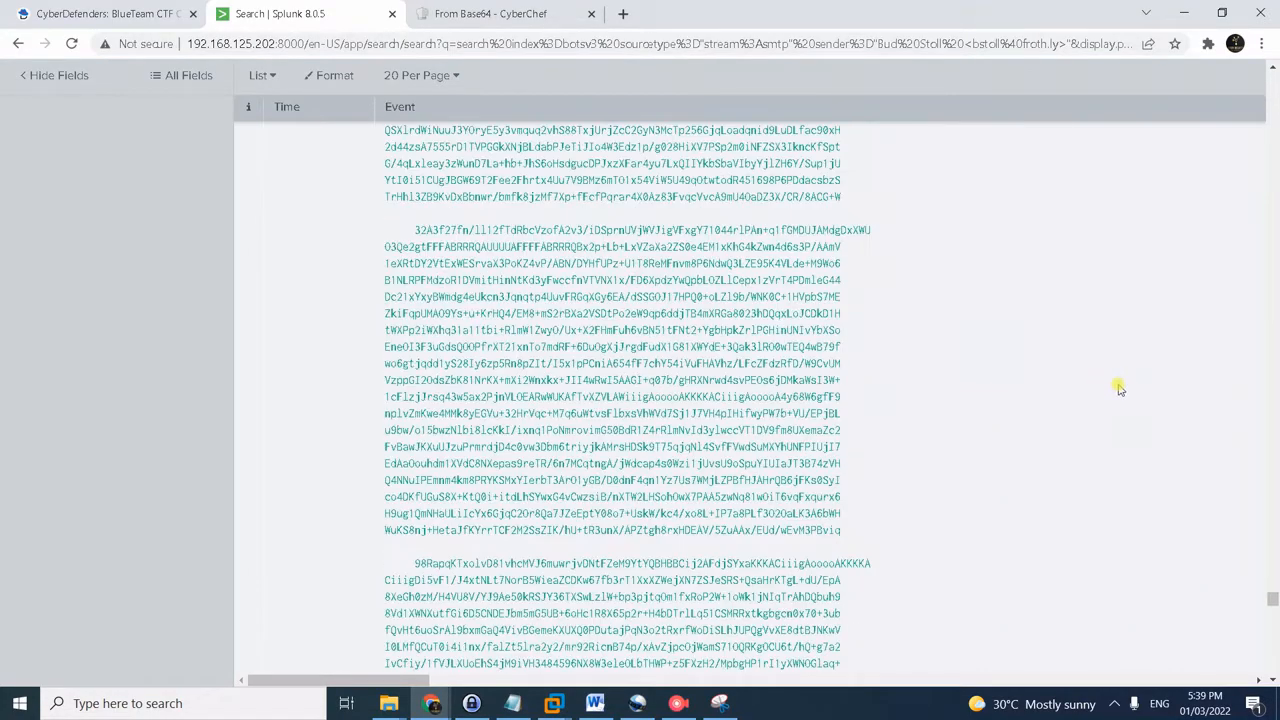
- Go back up through the attachment's base64 text and highlight a block of it to check what has to be decoded
left_click(1274, 367)
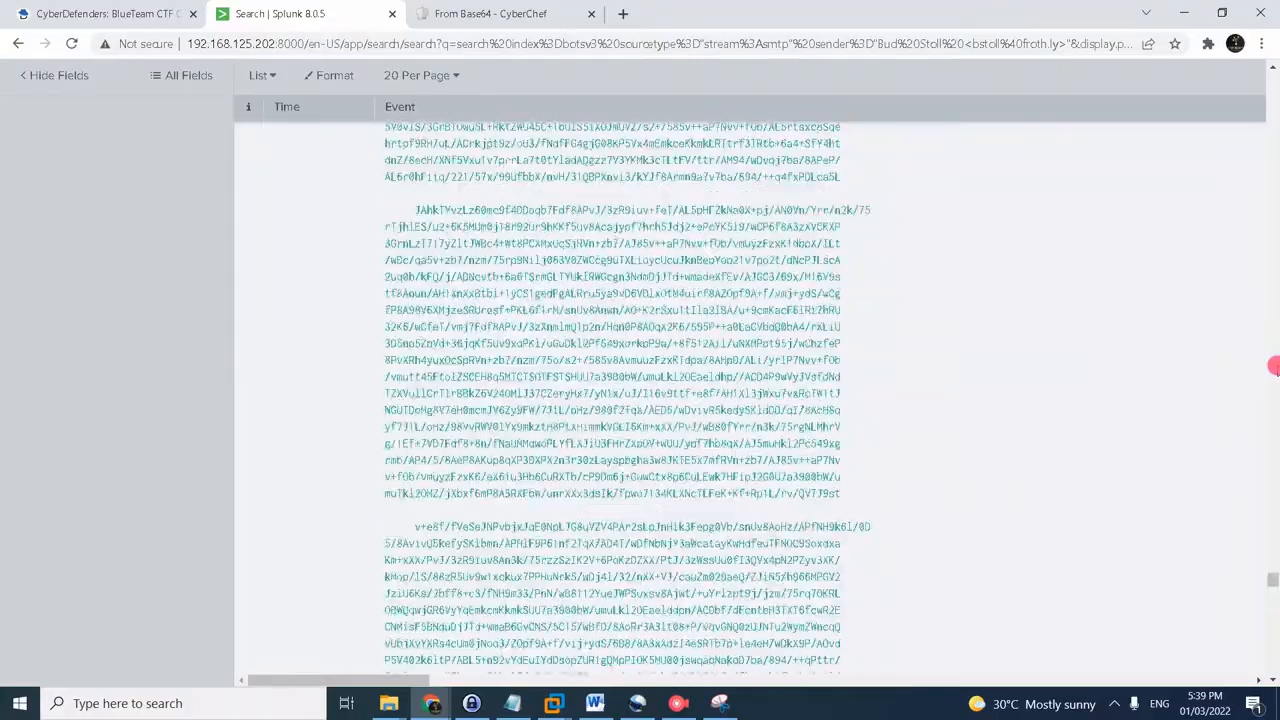
left_click(1274, 367)
left_click(1274, 367)
left_click(1275, 369)
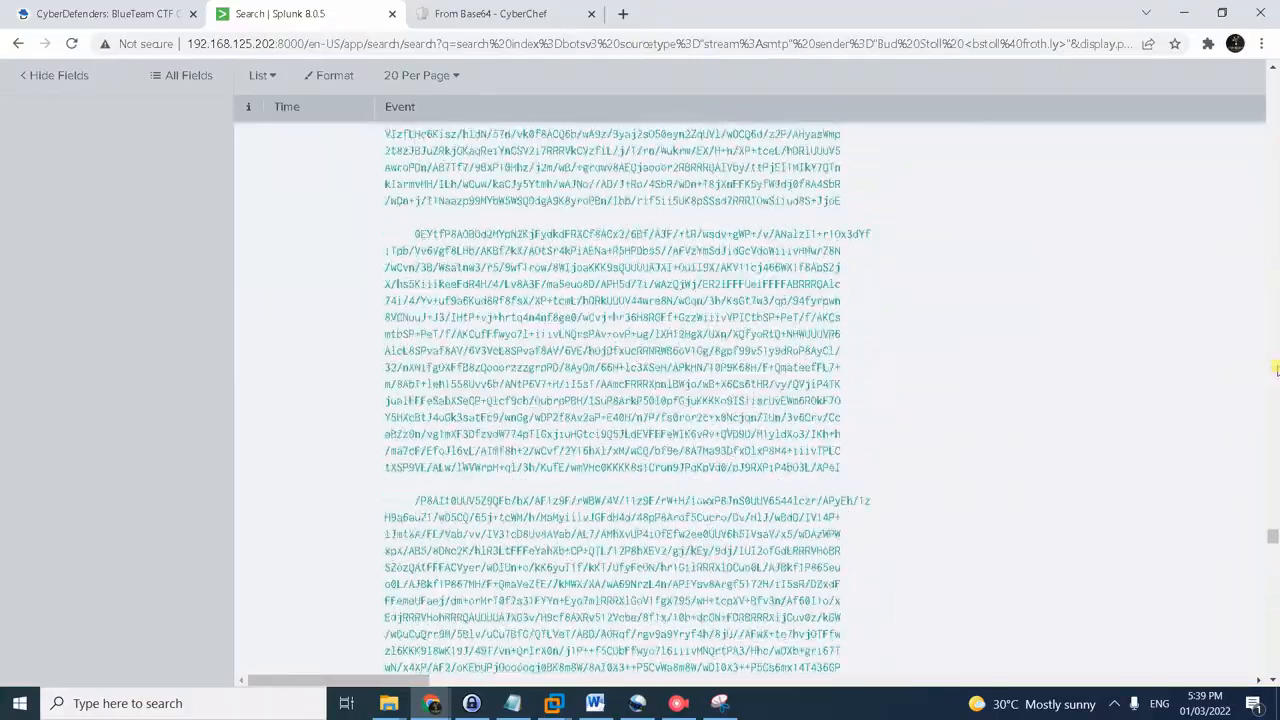
left_click(1276, 370)
left_click(1276, 370)
left_click(1276, 370)
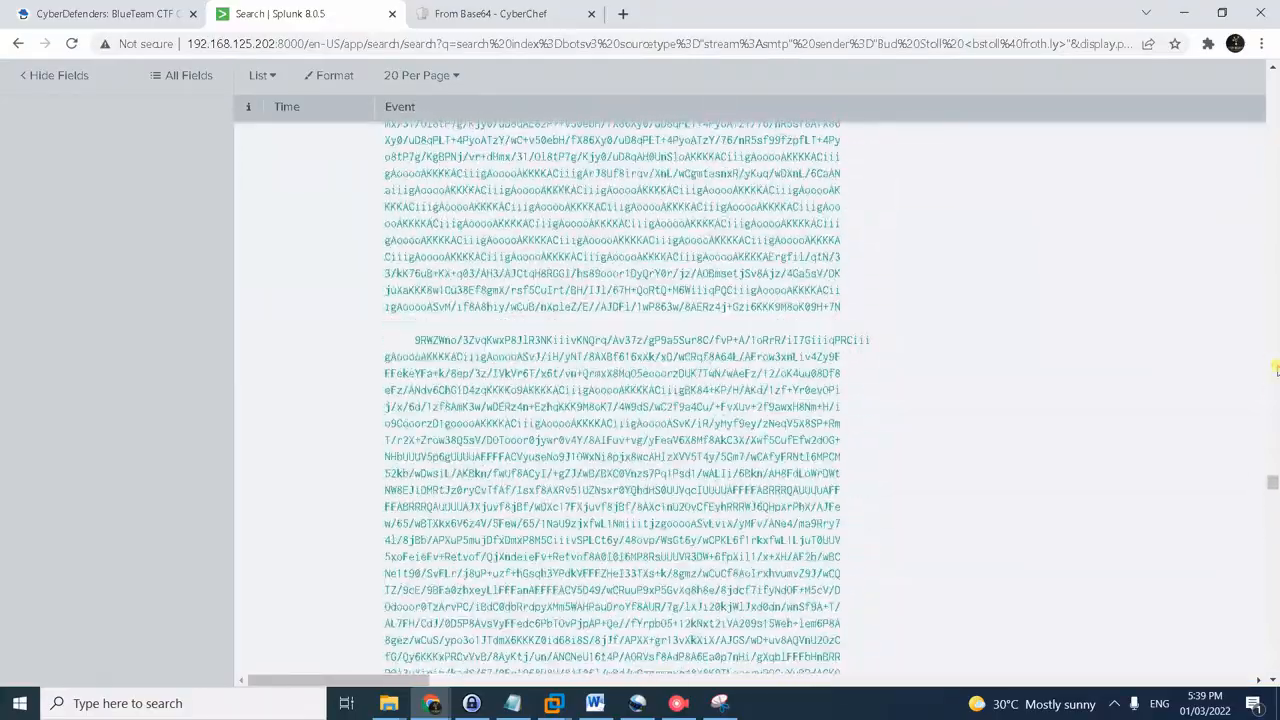
scroll(975, 440, "up", 5)
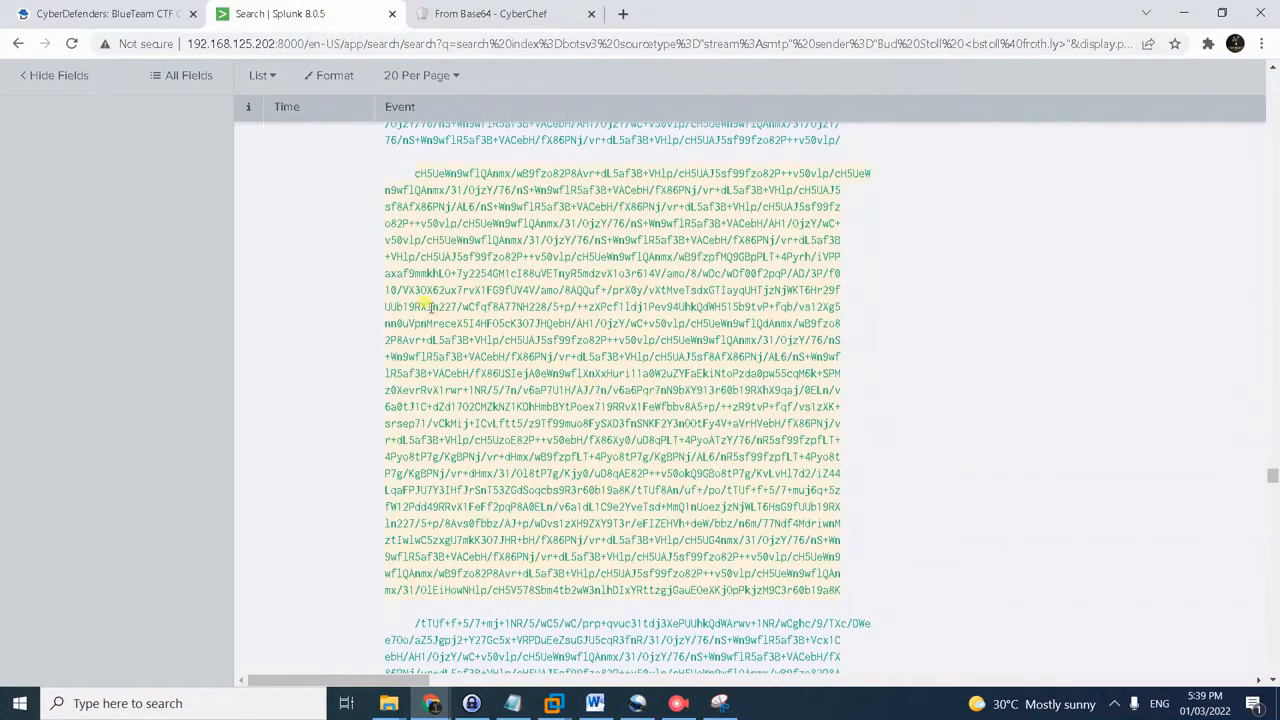
scroll(430, 306, "up", 5)
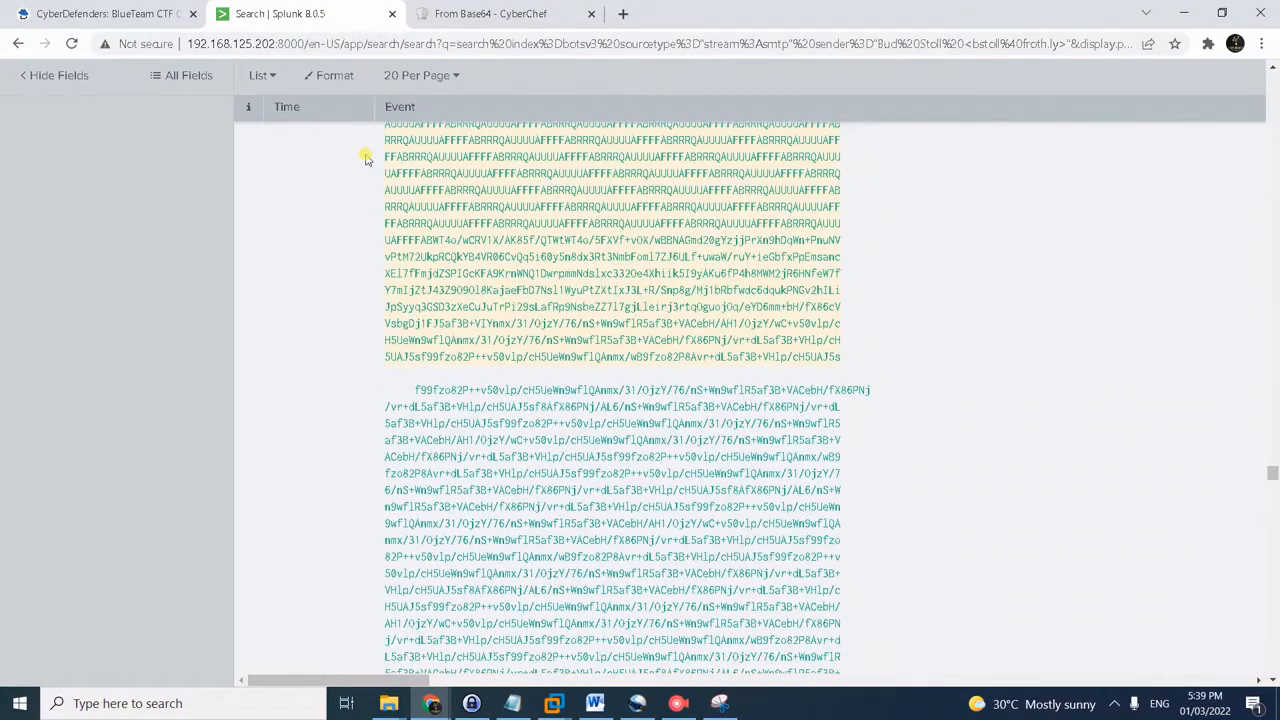
left_click_drag(390, 201, 527, 410)
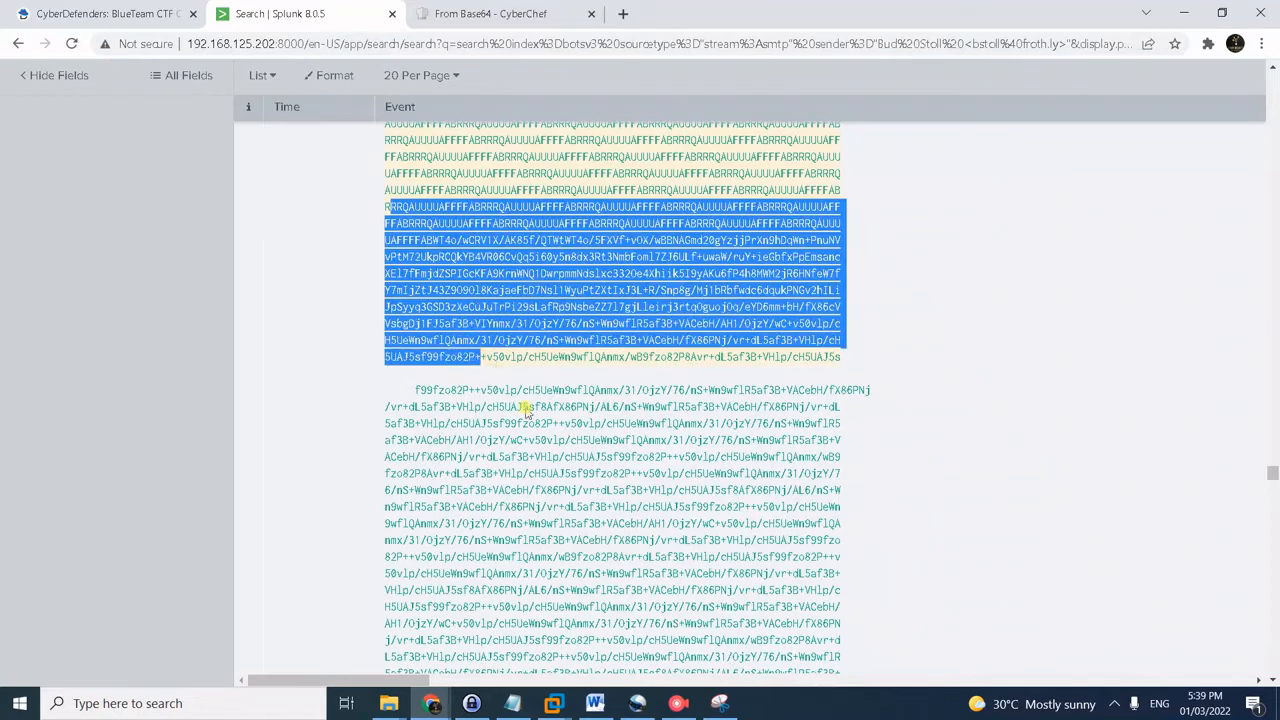
scroll(540, 328, "up", 3)
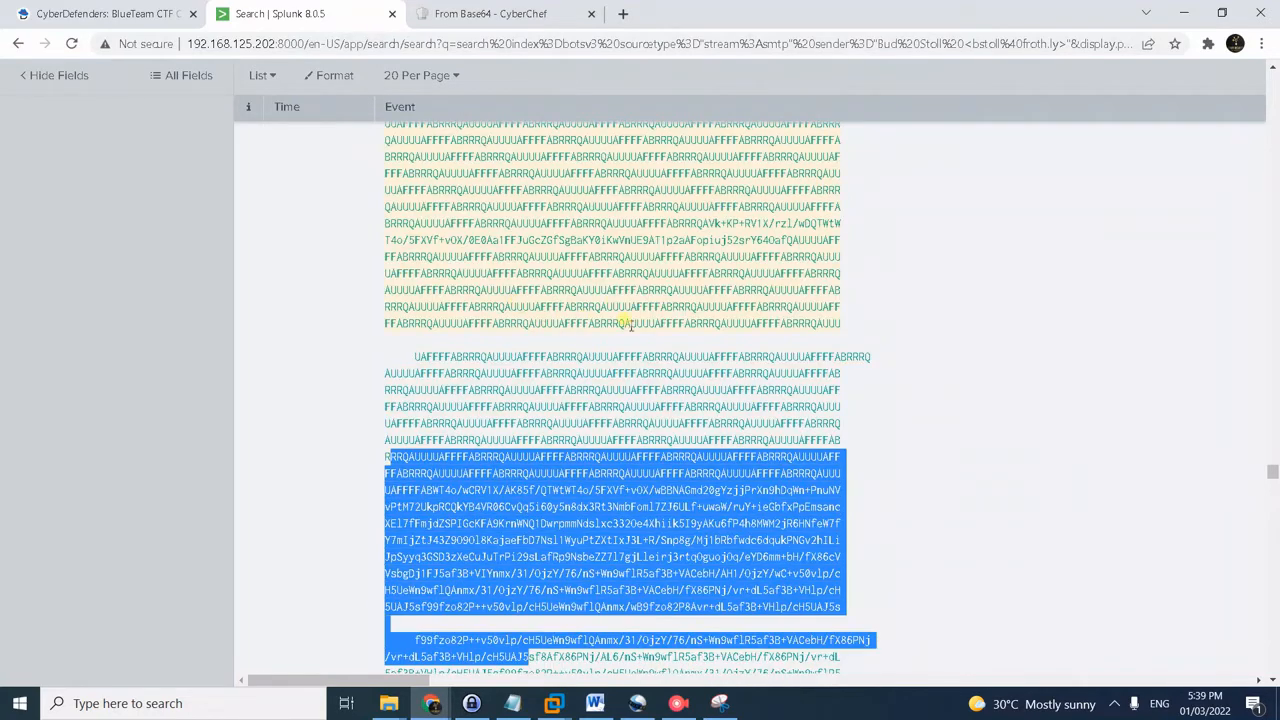
scroll(670, 355, "down", 8)
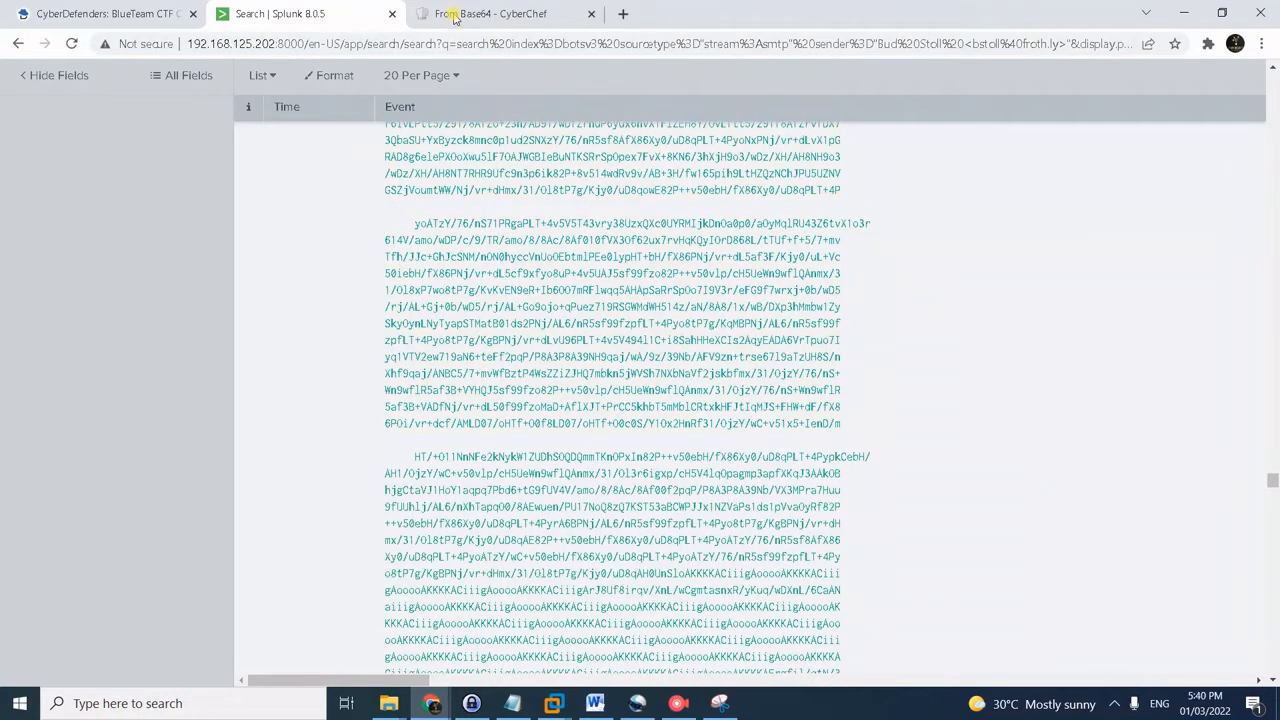
- Switch to CyberChef, check the base64 input of the From Base64 recipe, and save the decoded output as image3.jpg
left_click(453, 18)
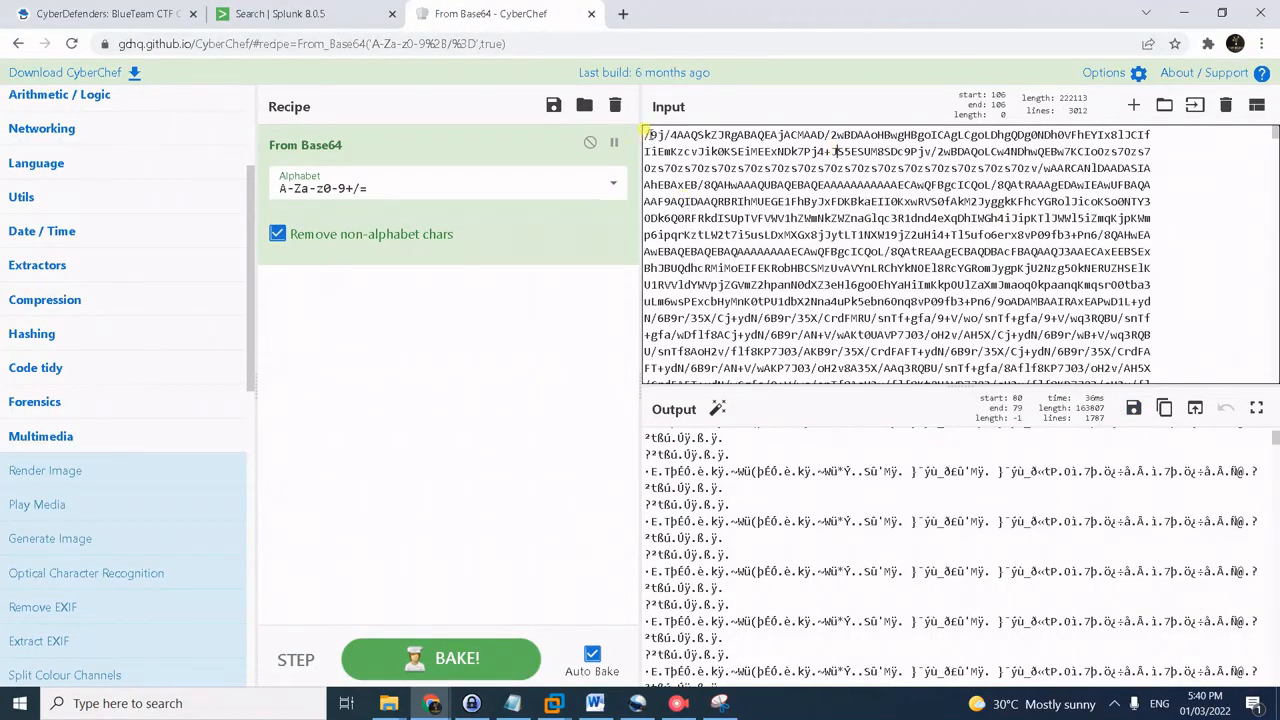
left_click_drag(646, 134, 1245, 313)
left_click(1185, 236)
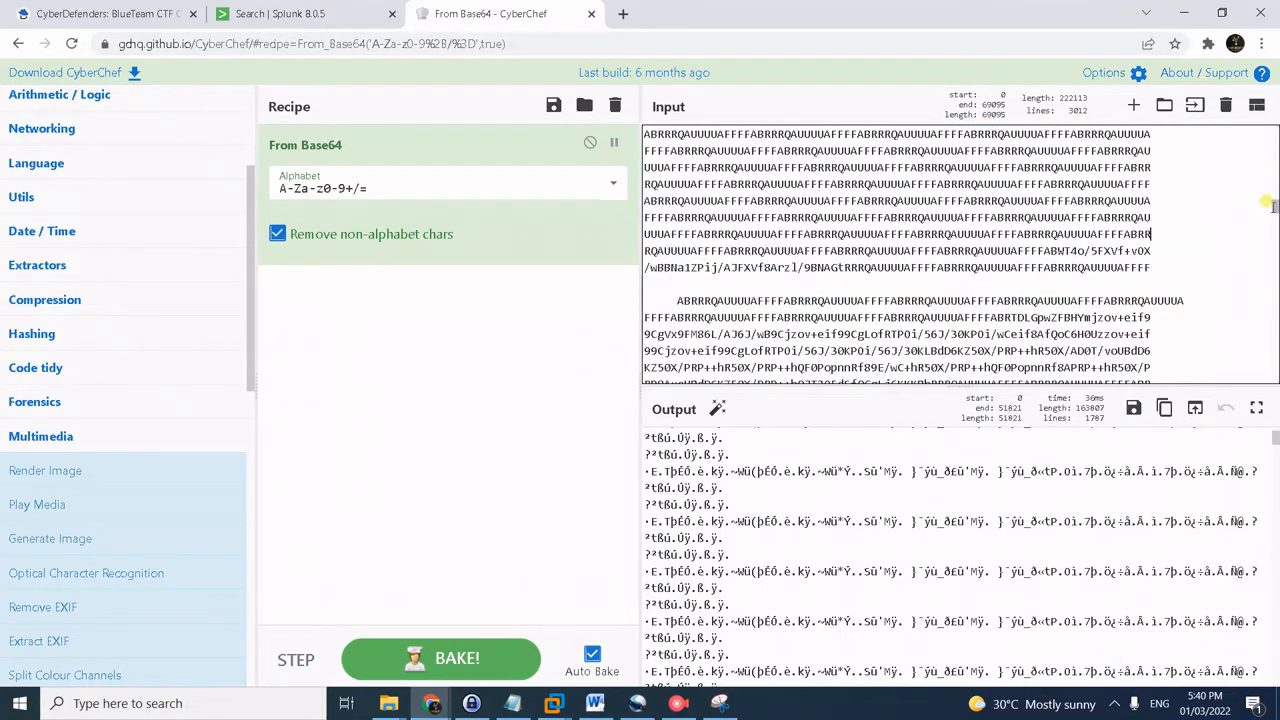
scroll(120, 263, "up", 3)
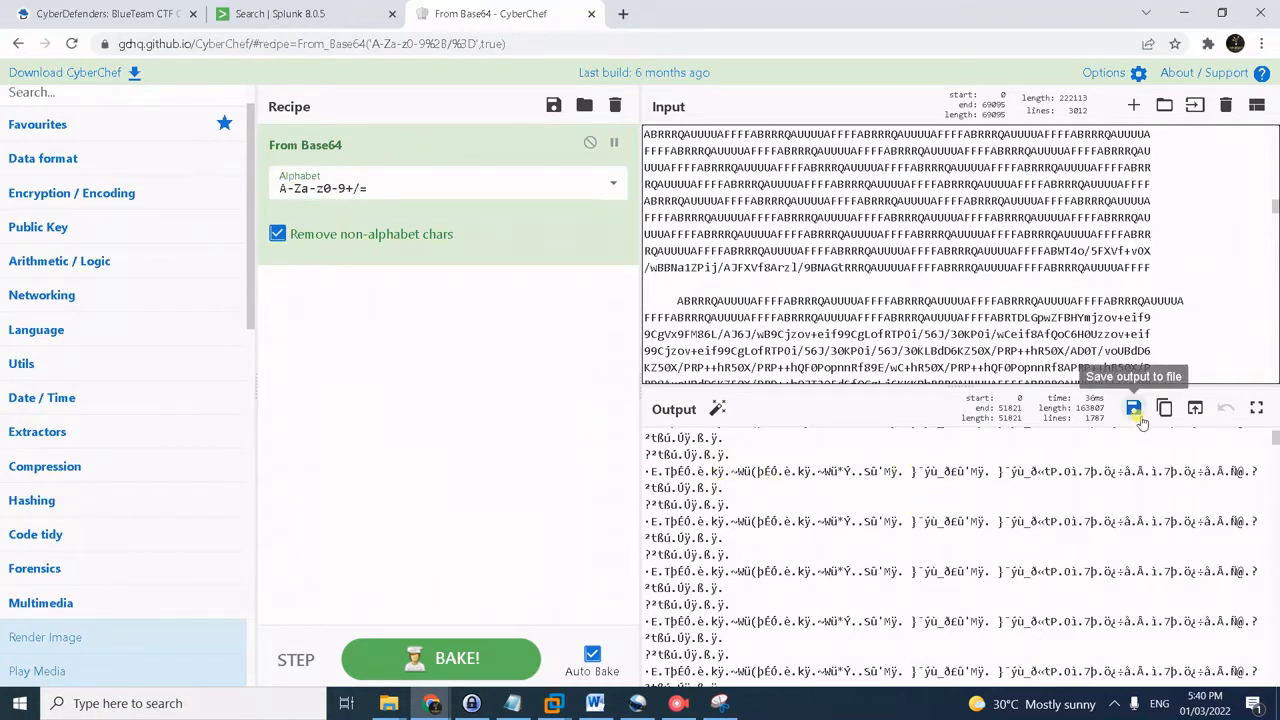
left_click(1136, 410)
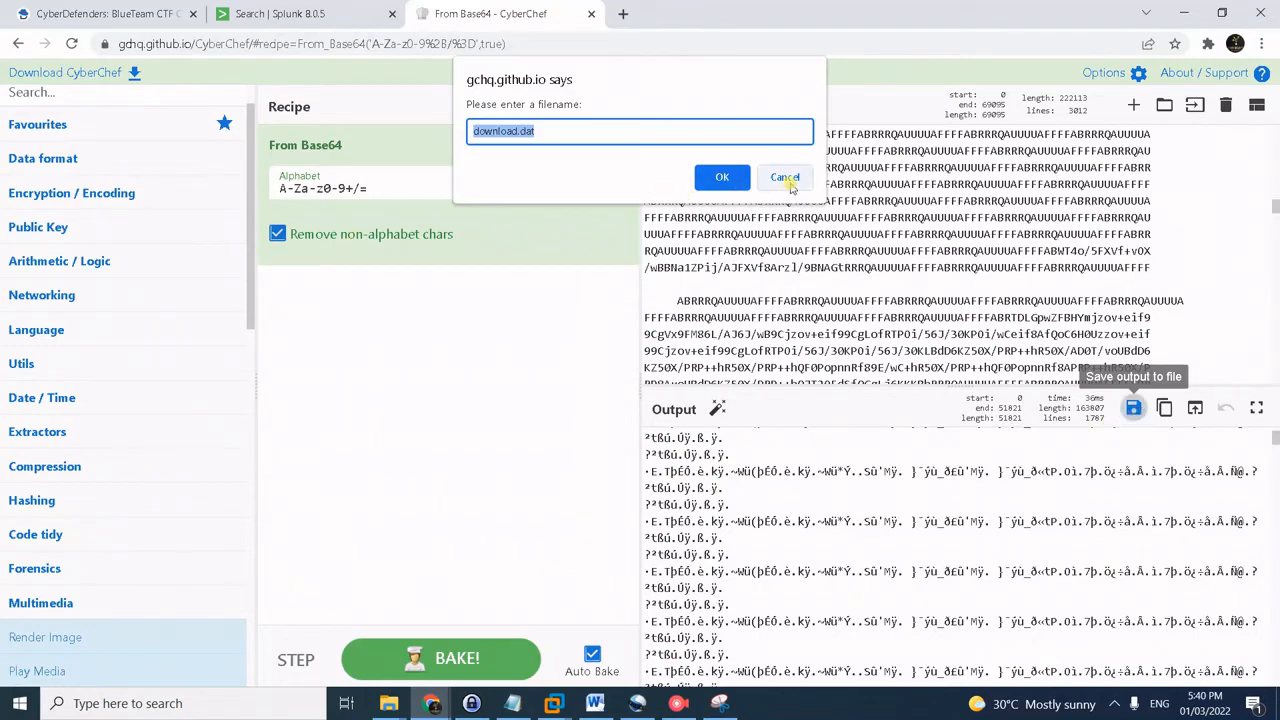
type("i")
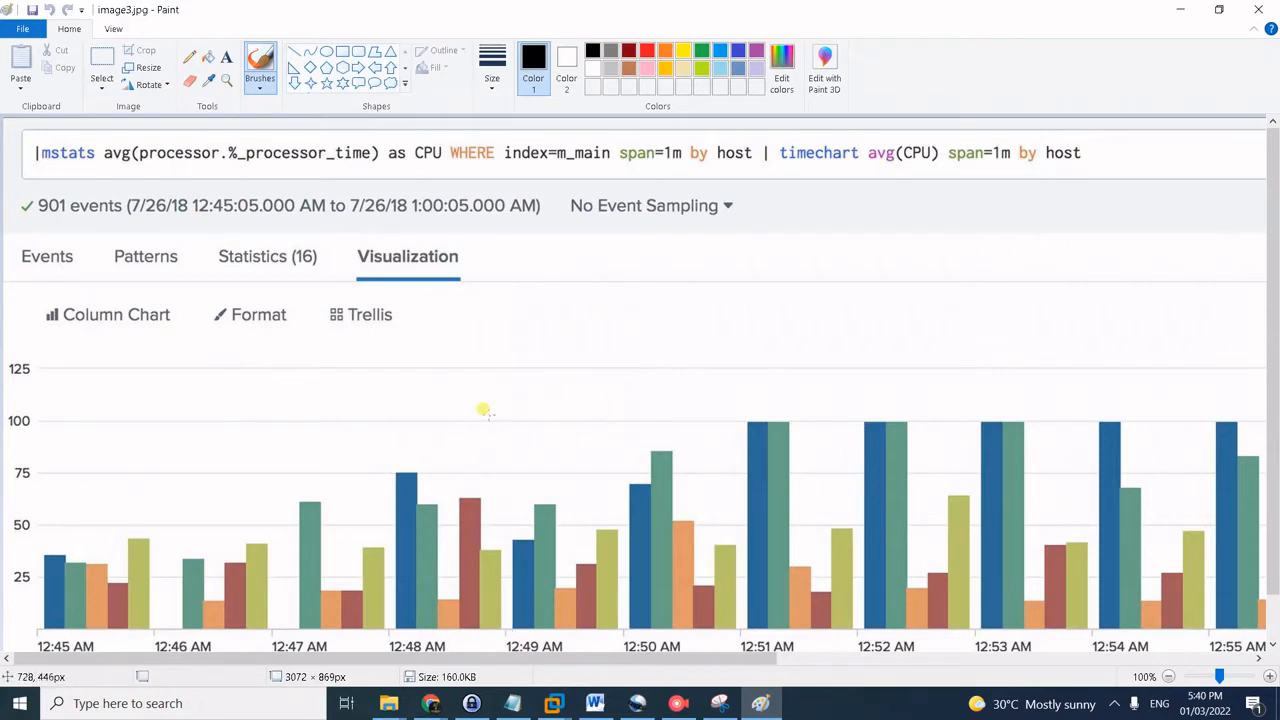
- Leave the decoded image, return to the CyberDefenders page, and read the hints for question #19
key("alt+Tab")
key("alt+Tab")
left_click(40, 15)
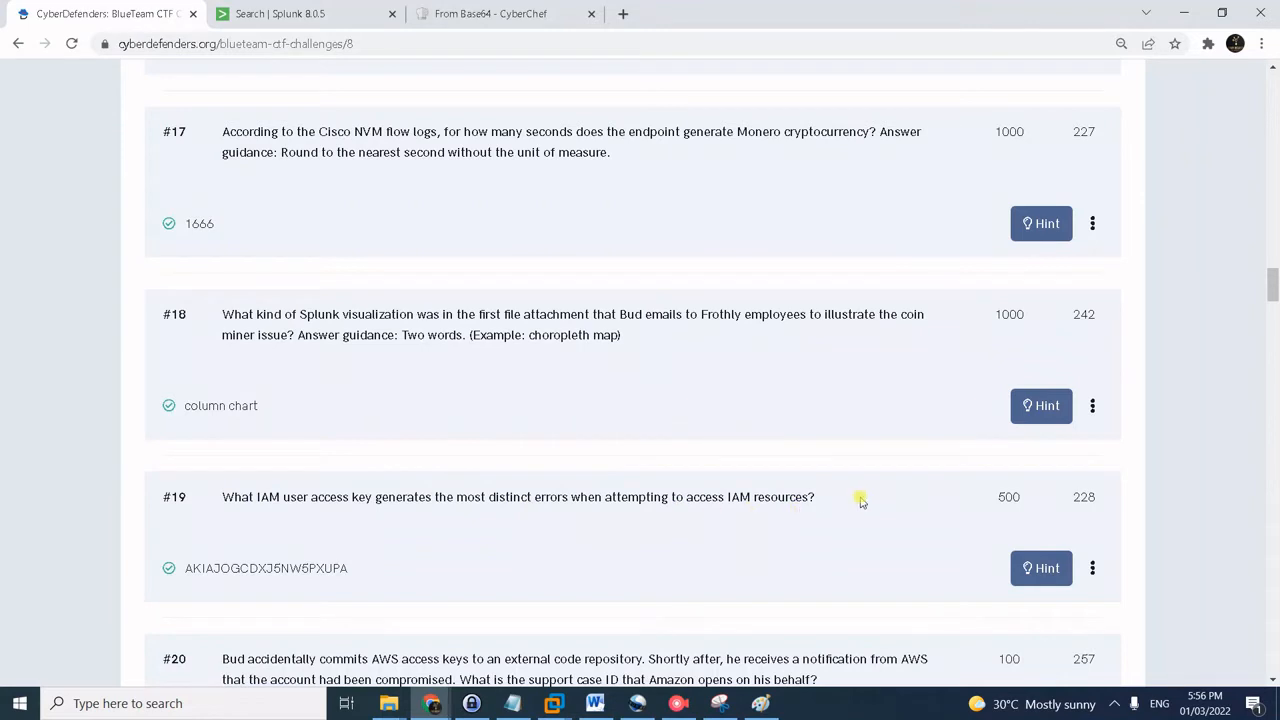
left_click(1045, 570)
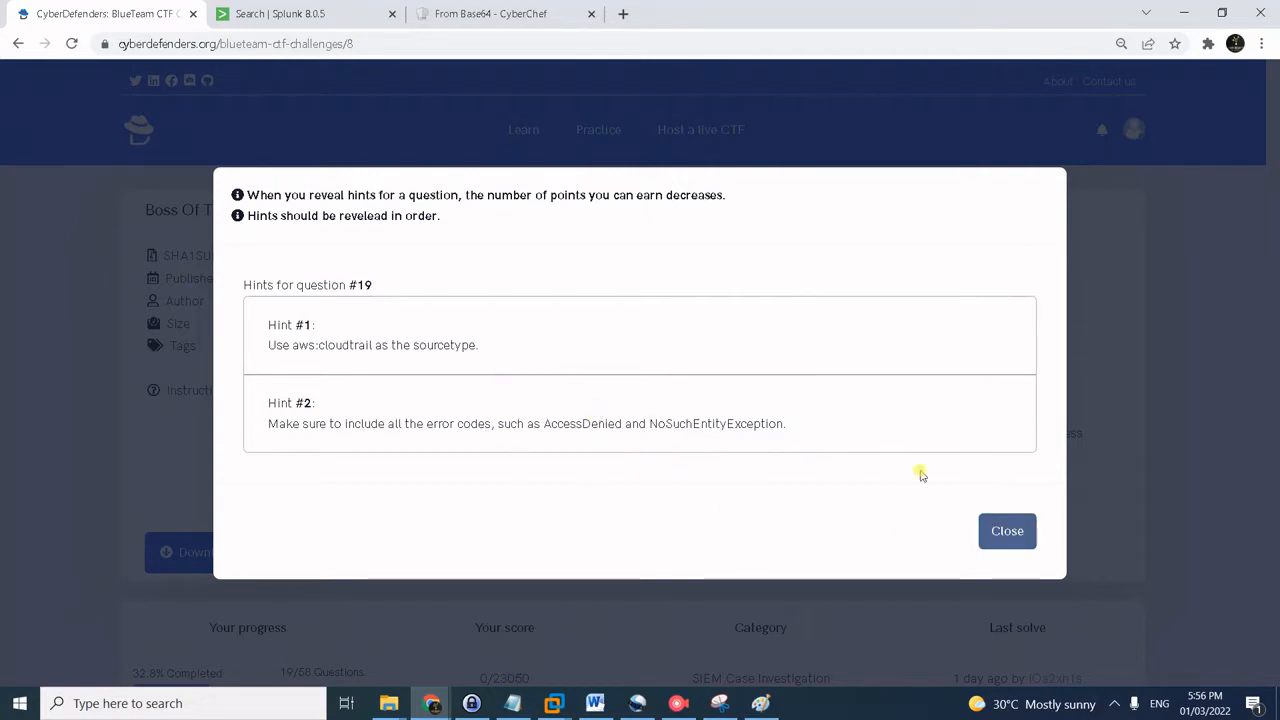
left_click(1007, 530)
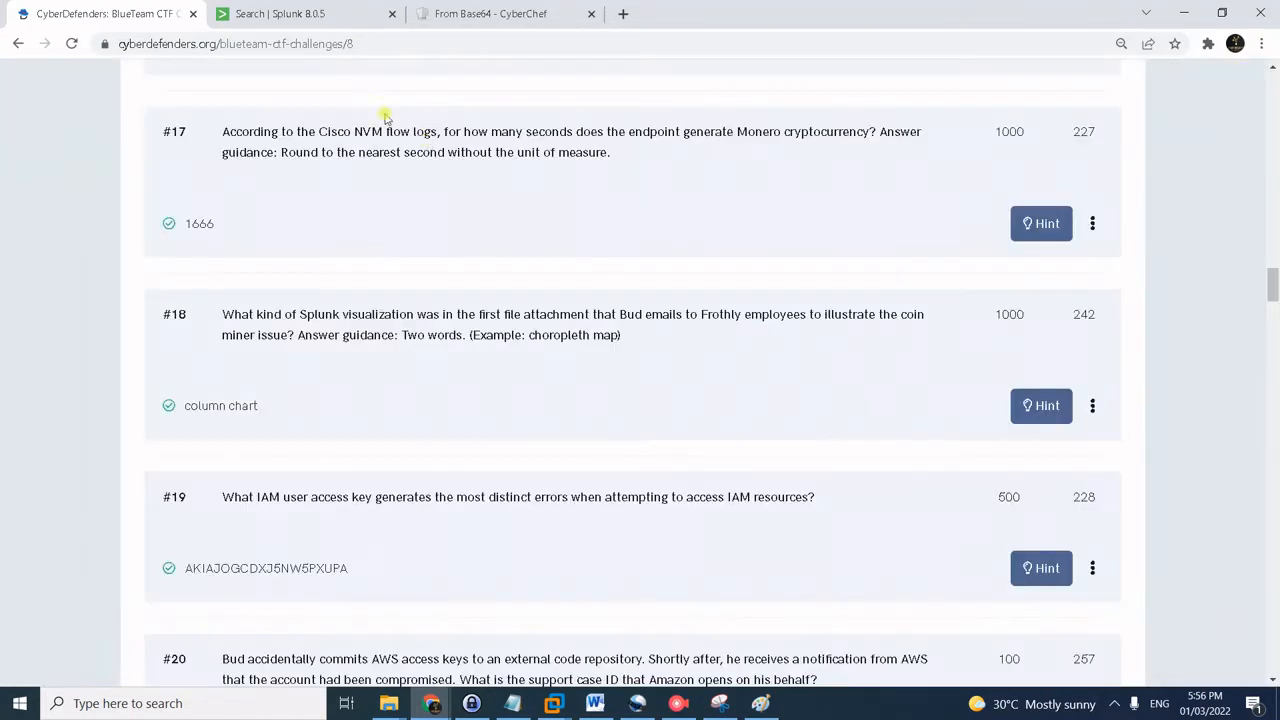
- Return to Splunk, review the aws:cloudtrail search for NoSuchEntityException or AccessDenied errors, and expand userIdentity in the first event
left_click(297, 16)
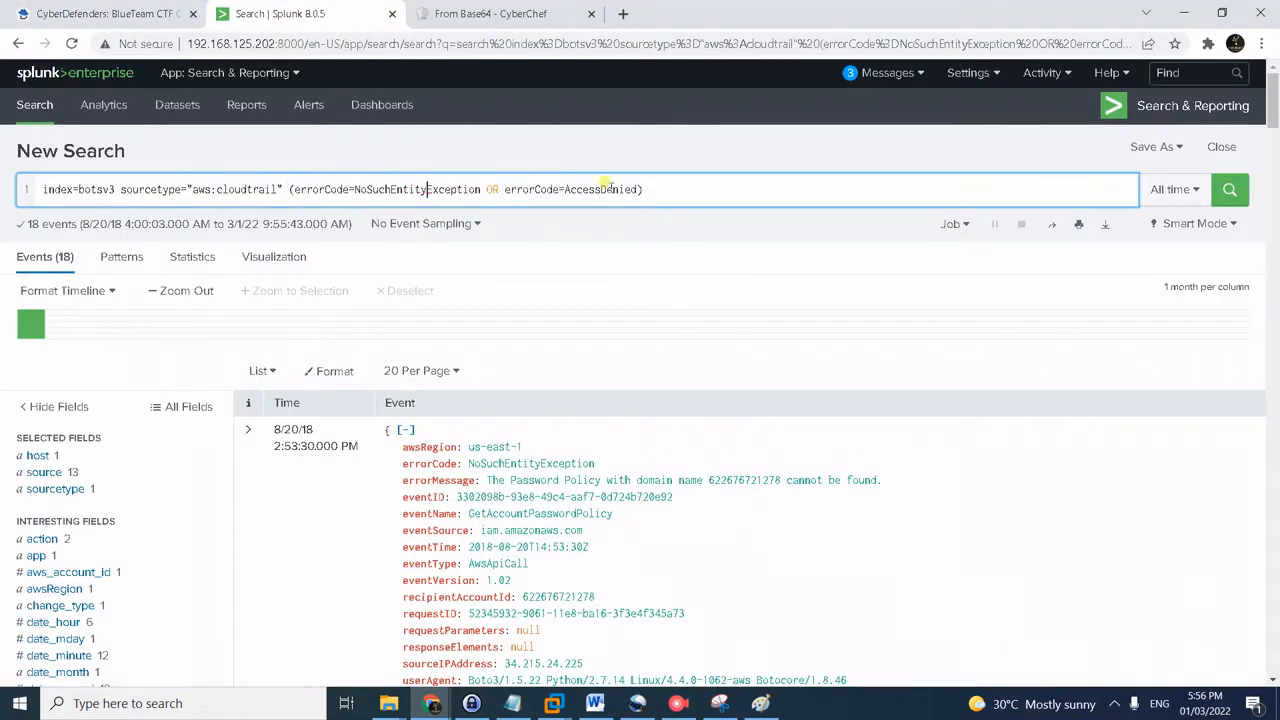
left_click(668, 187)
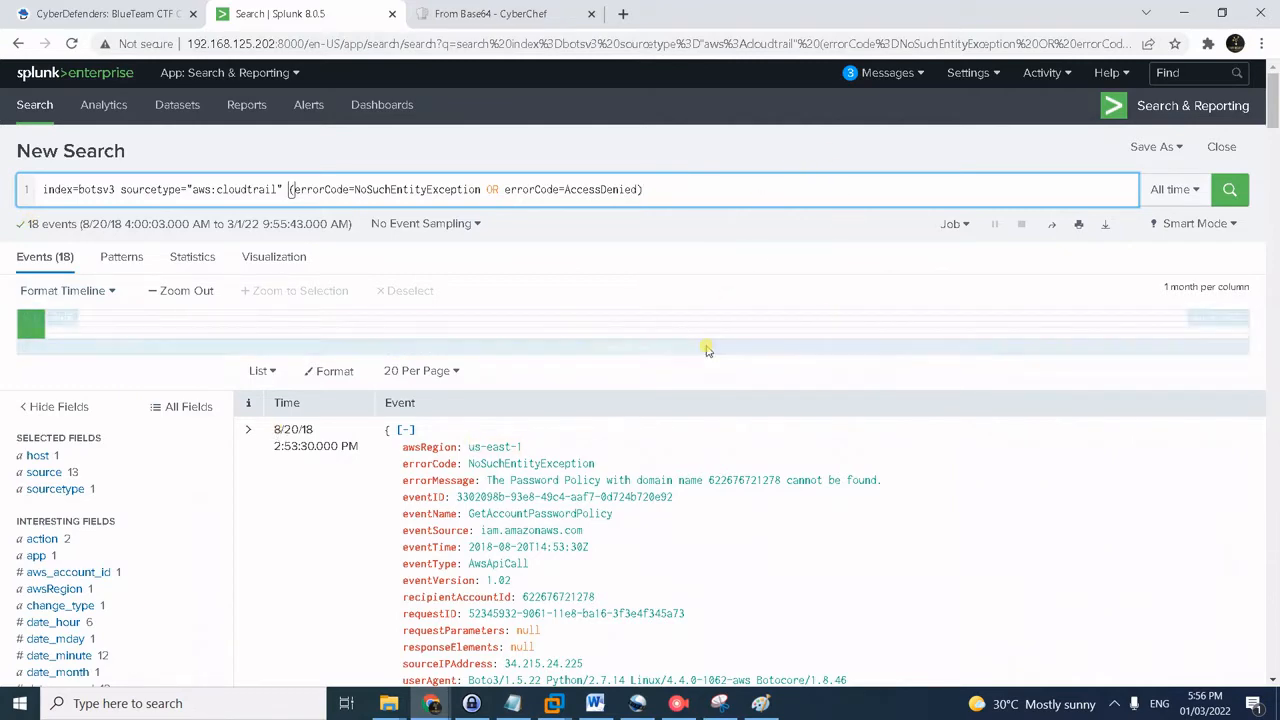
scroll(712, 468, "down", 2)
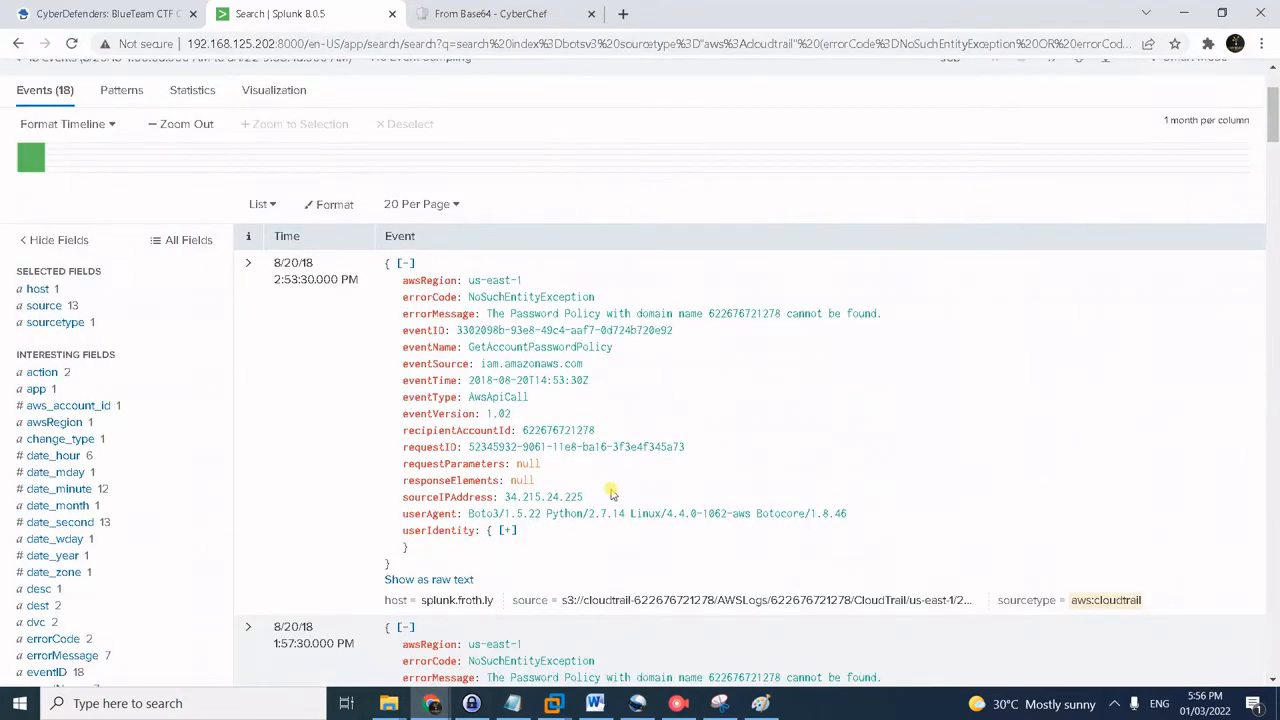
left_click(506, 531)
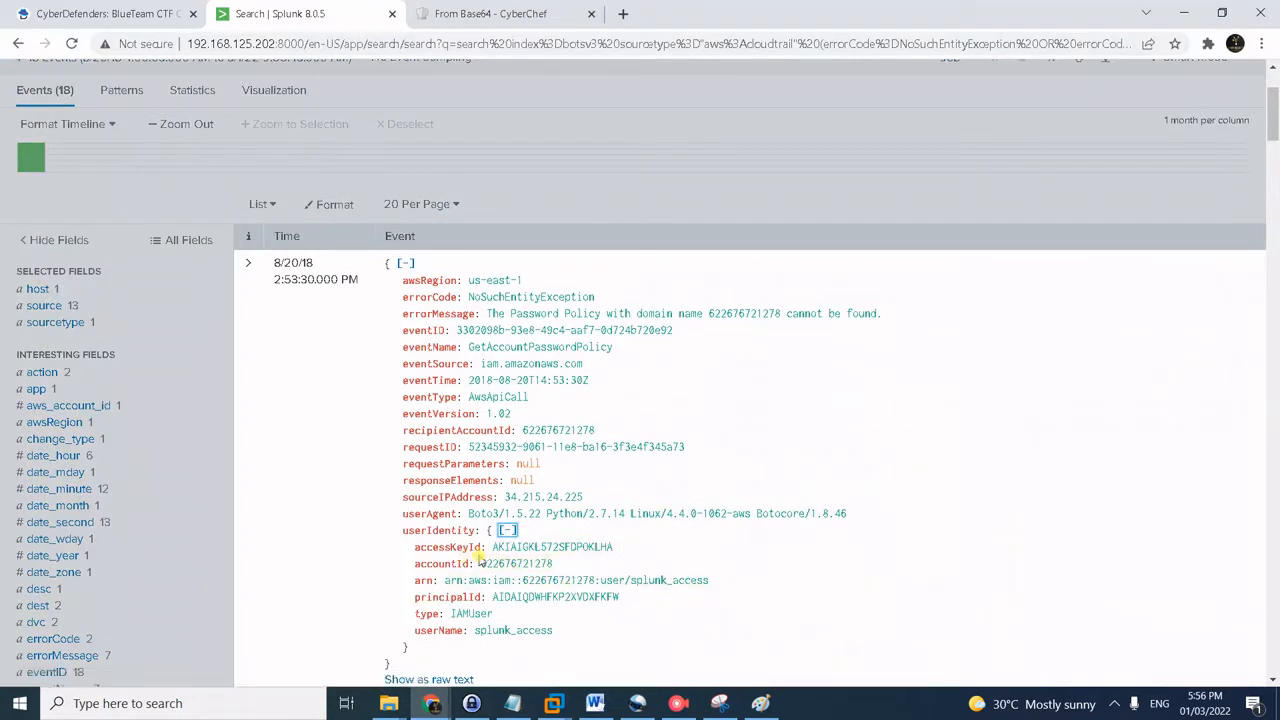
scroll(448, 387, "up", 2)
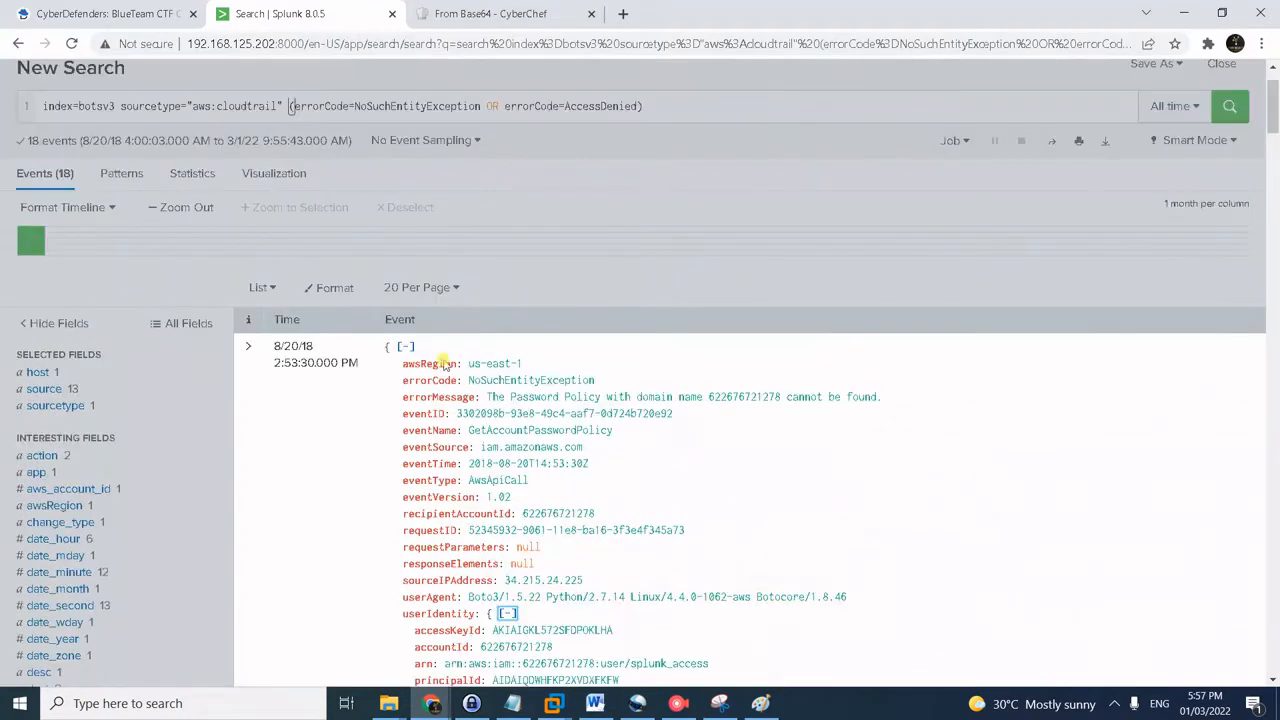
- Extend the aws:cloudtrail error search with stats count by "userIdentity.accessKeyId" and run it over all time
left_click(741, 109)
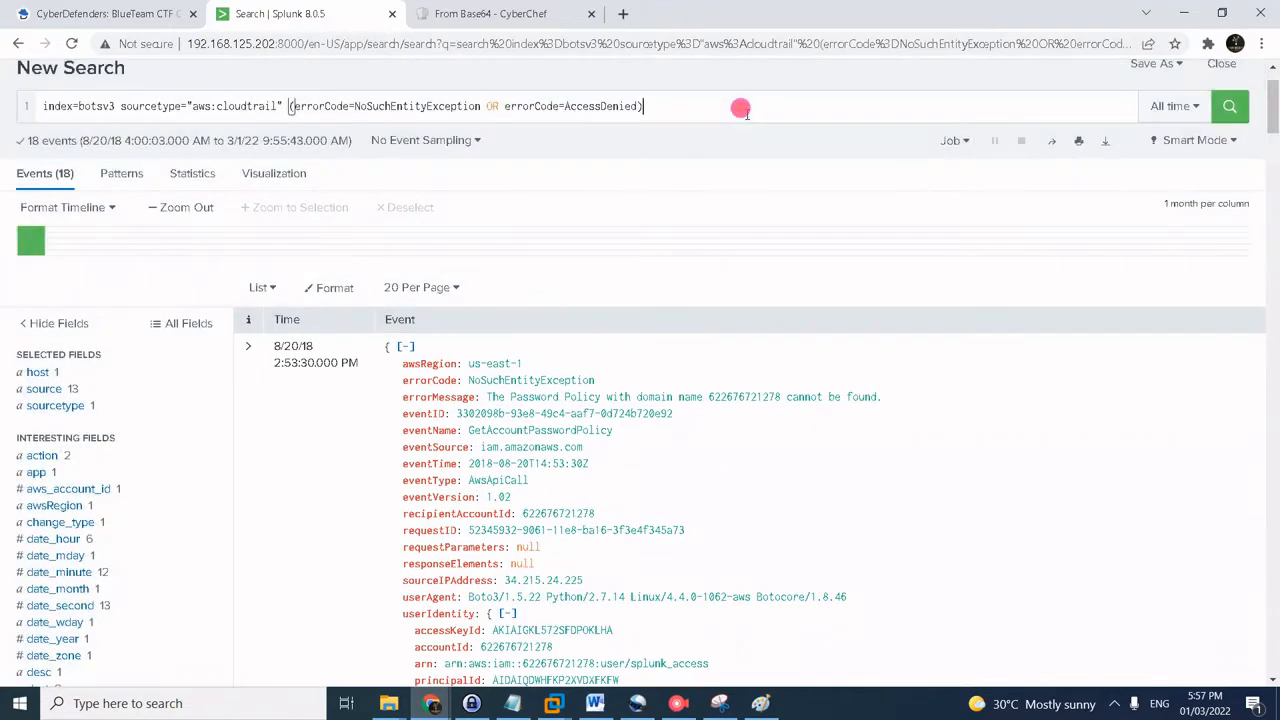
key("ctrl+a")
type("index=botsv3 sourcetype=\"aws:cloudtrail\" (errorCode=NoSuchEntityException OR errorCode=AccessDenied) | stats count by \"userIdentity.accessKeyId\"")
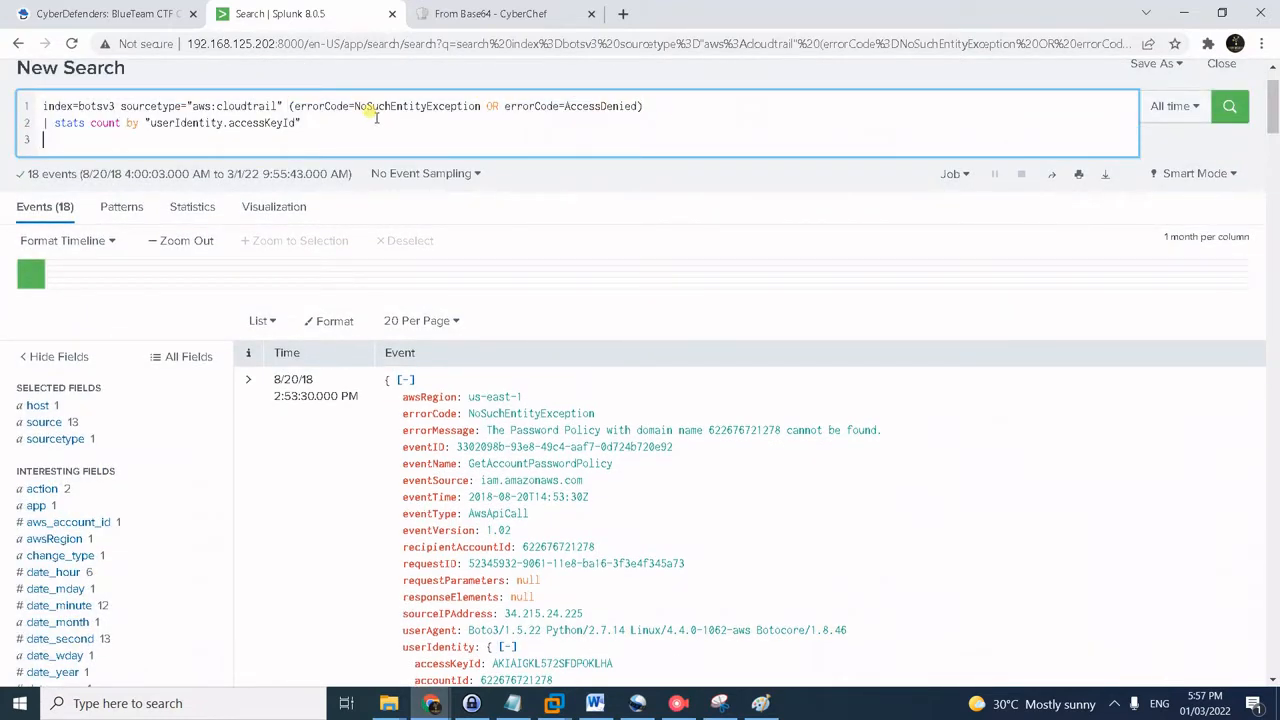
key("BackSpace")
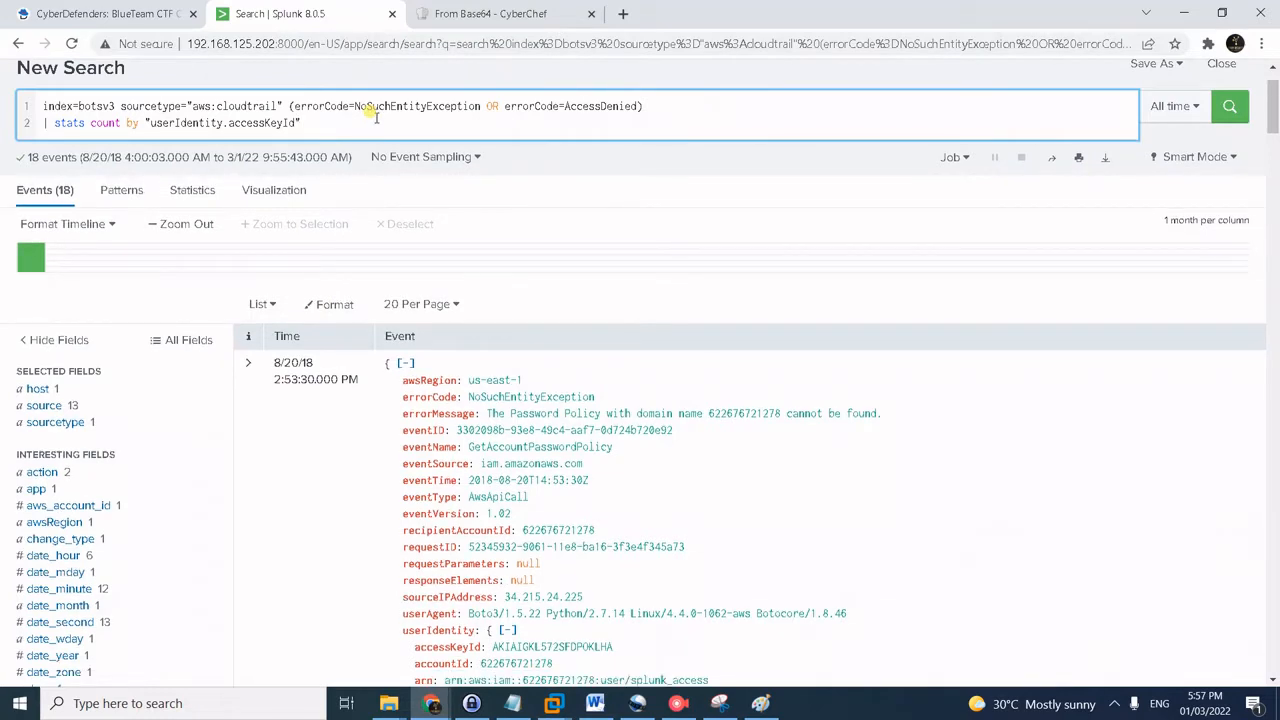
key("Return")
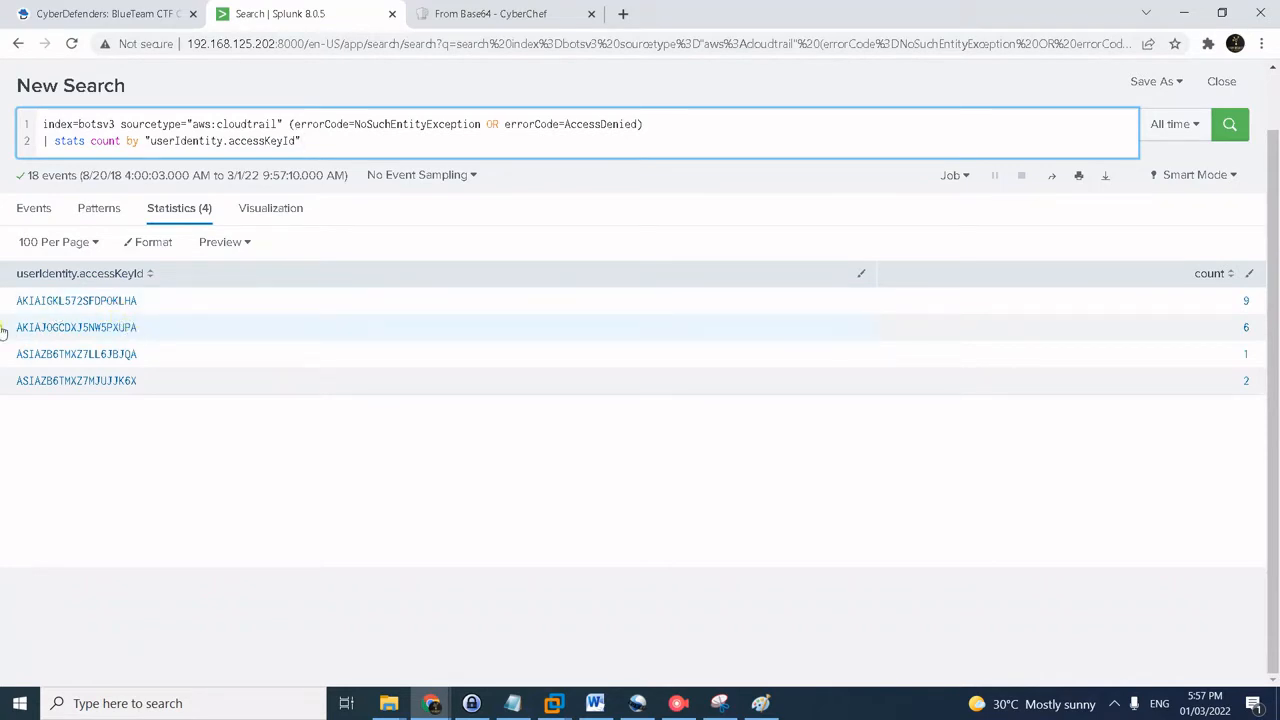
- Read question #20 on the CyberDefenders page, and review the Splunk events for amazon support case, including their Subject field
left_click(128, 12)
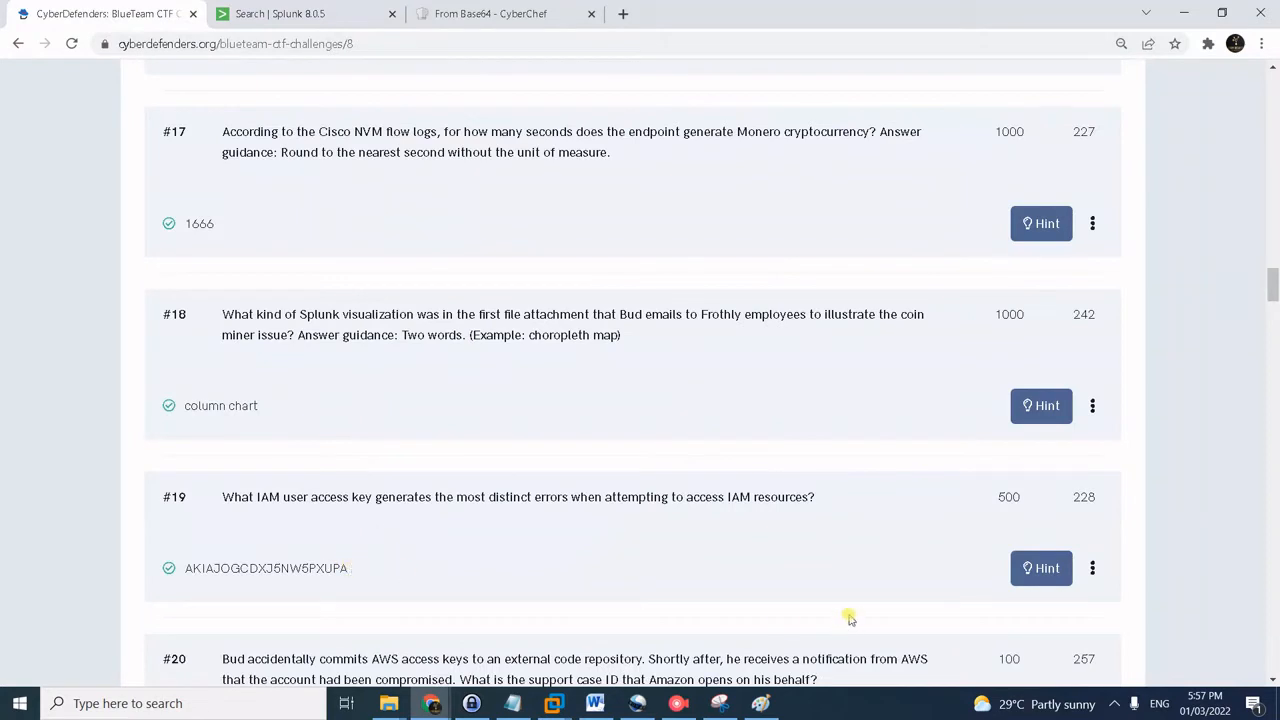
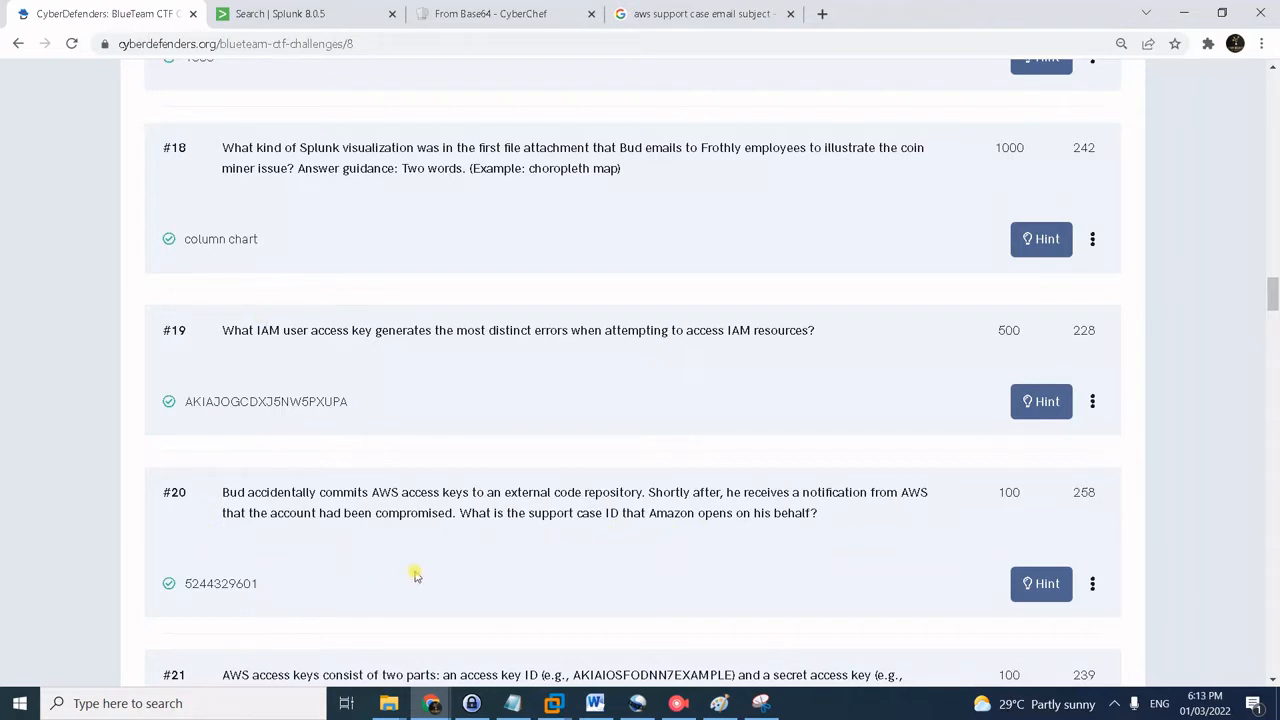
left_click(328, 20)
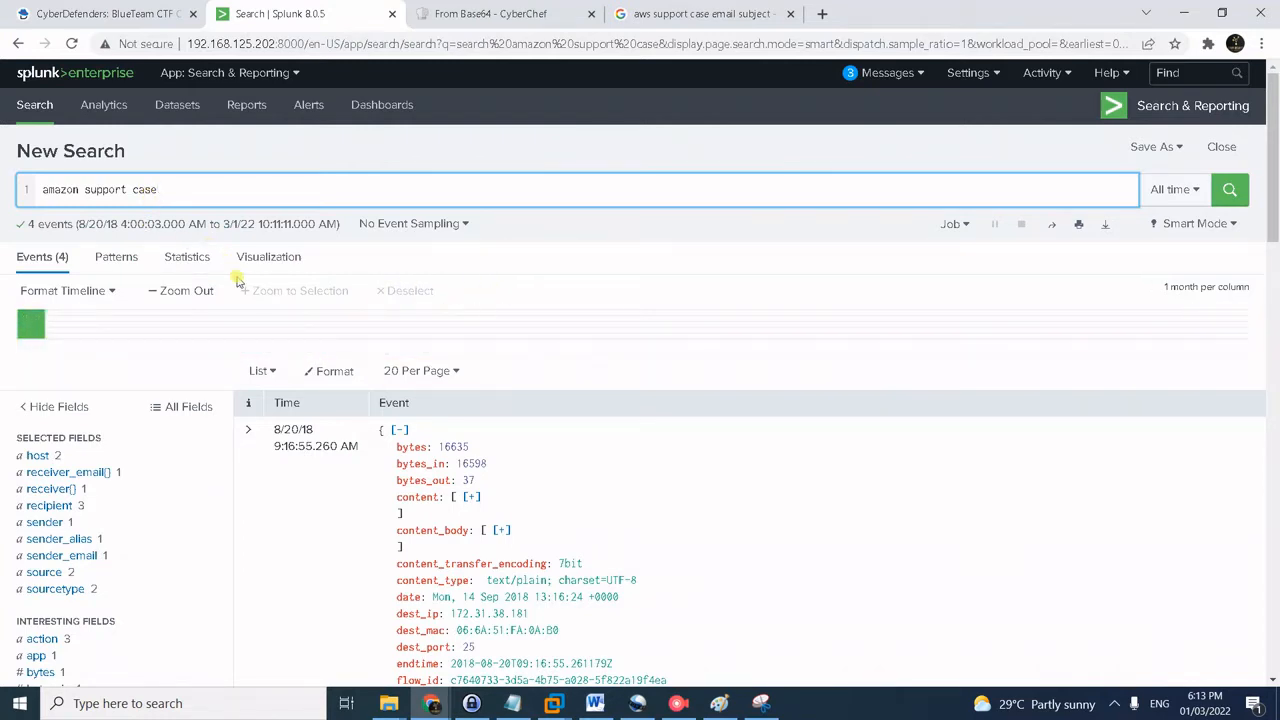
scroll(214, 300, "down", 4)
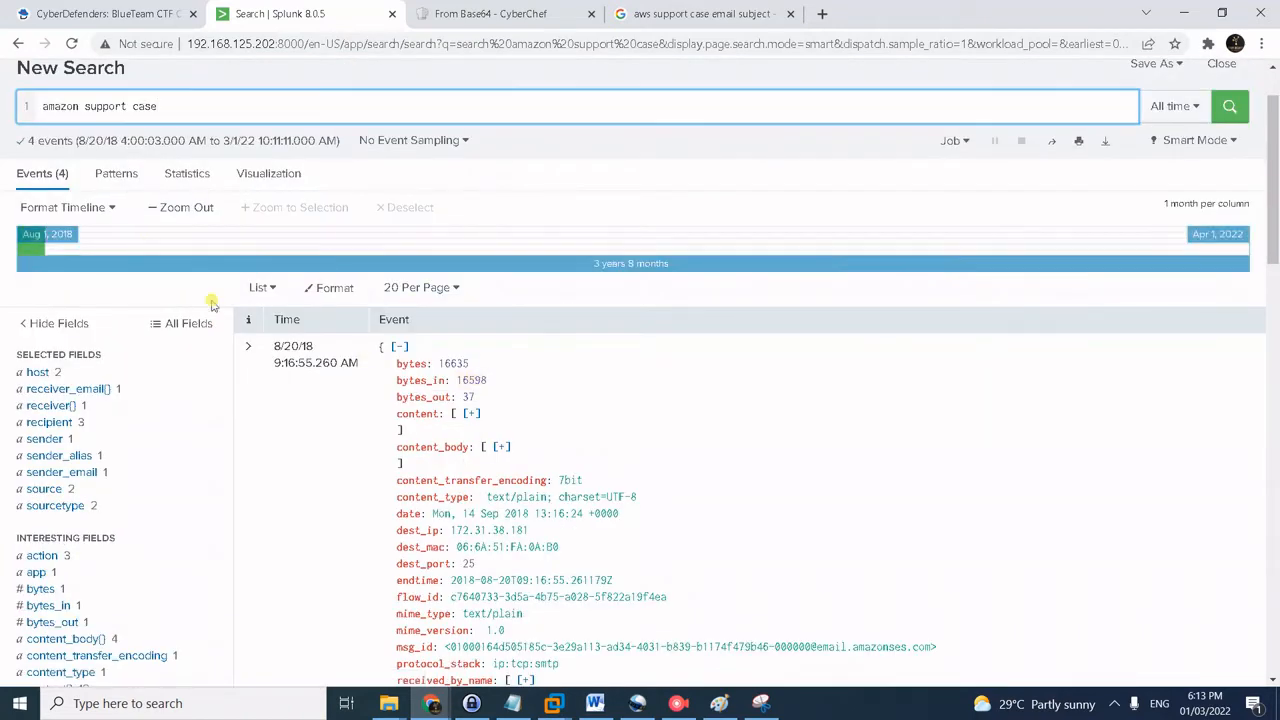
scroll(250, 367, "down", 15)
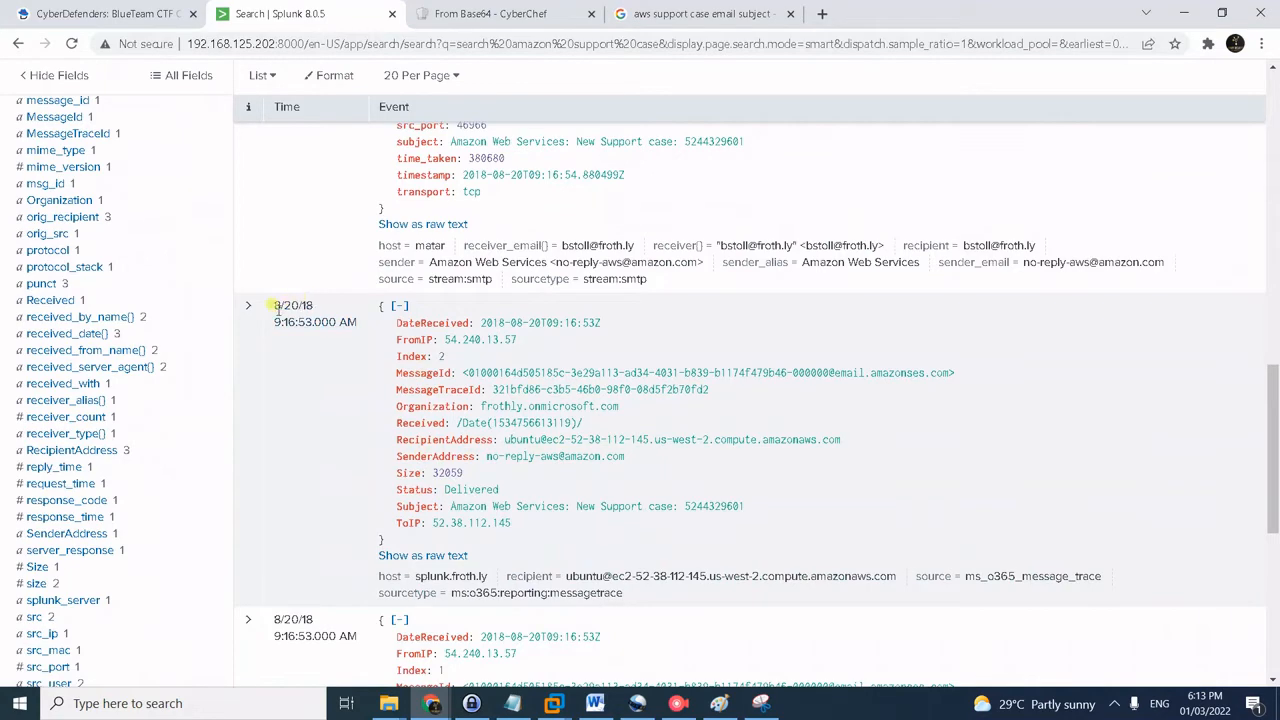
scroll(113, 390, "down", 5)
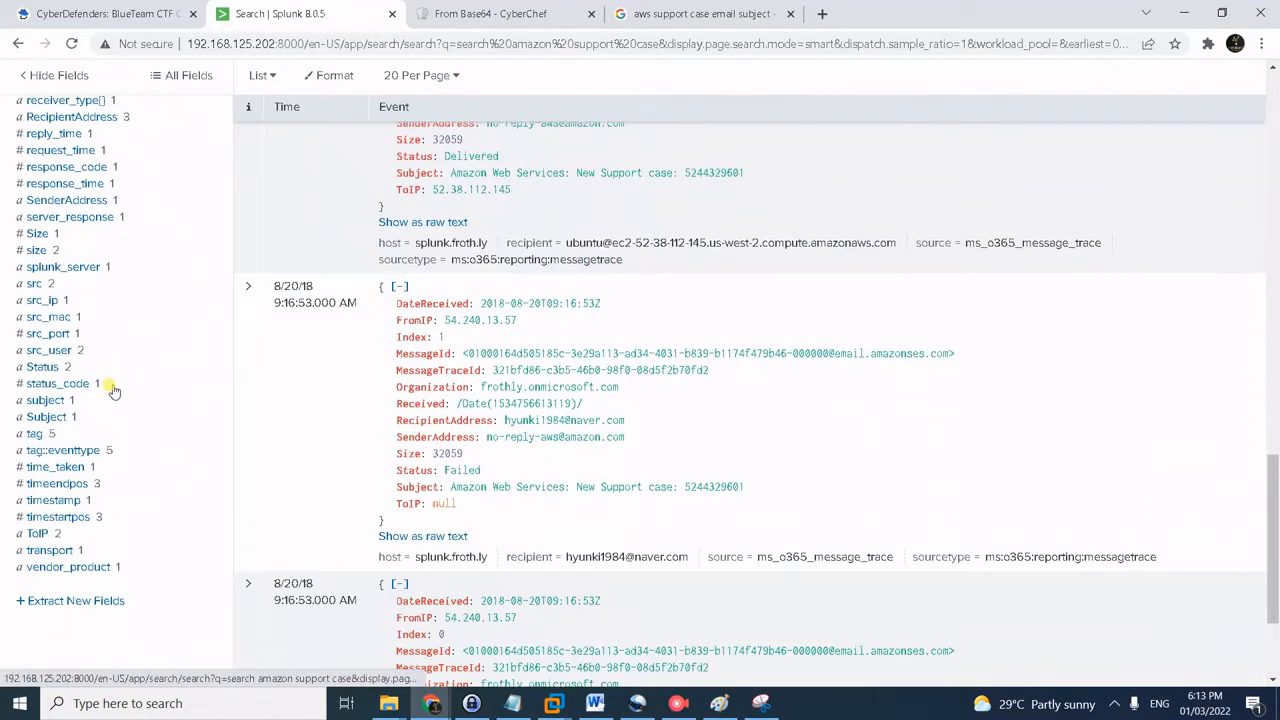
left_click(46, 417)
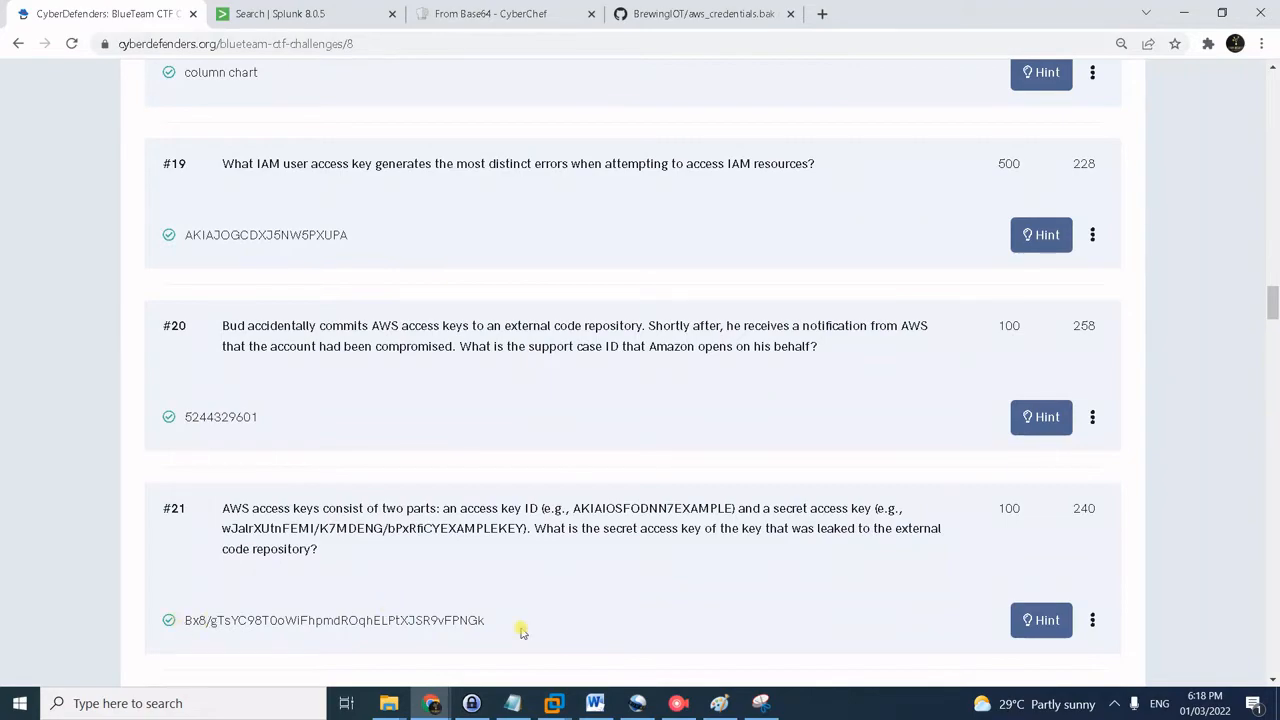
- Return to Splunk and read the first amazon support case event's raw text for where the AWS secret key was exposed
left_click(330, 12)
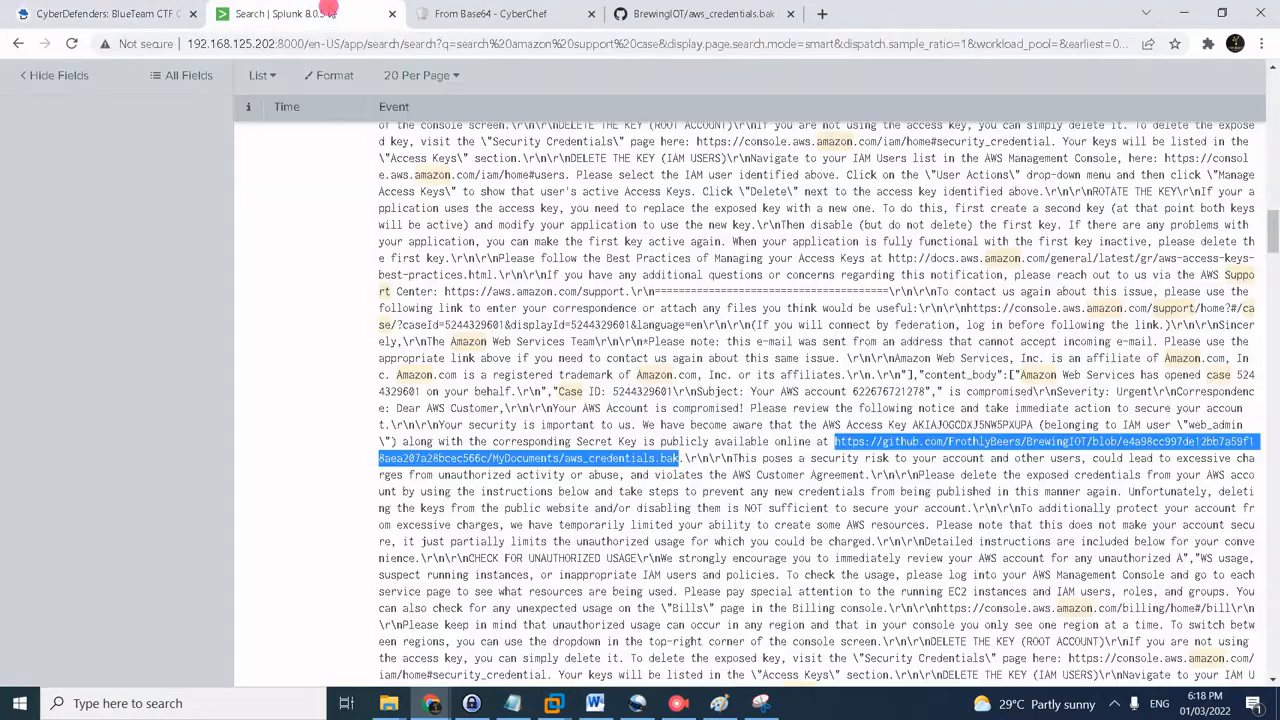
scroll(443, 368, "down", 5)
scroll(443, 368, "up", 15)
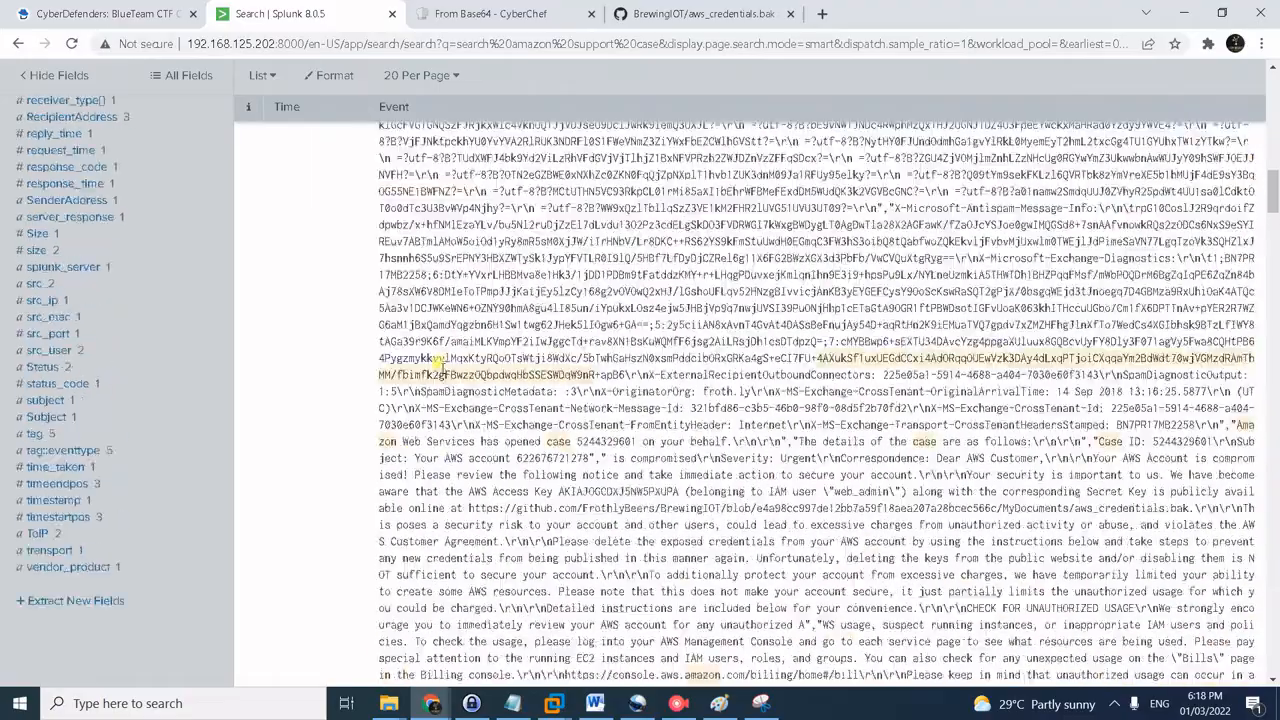
scroll(120, 204, "up", 5)
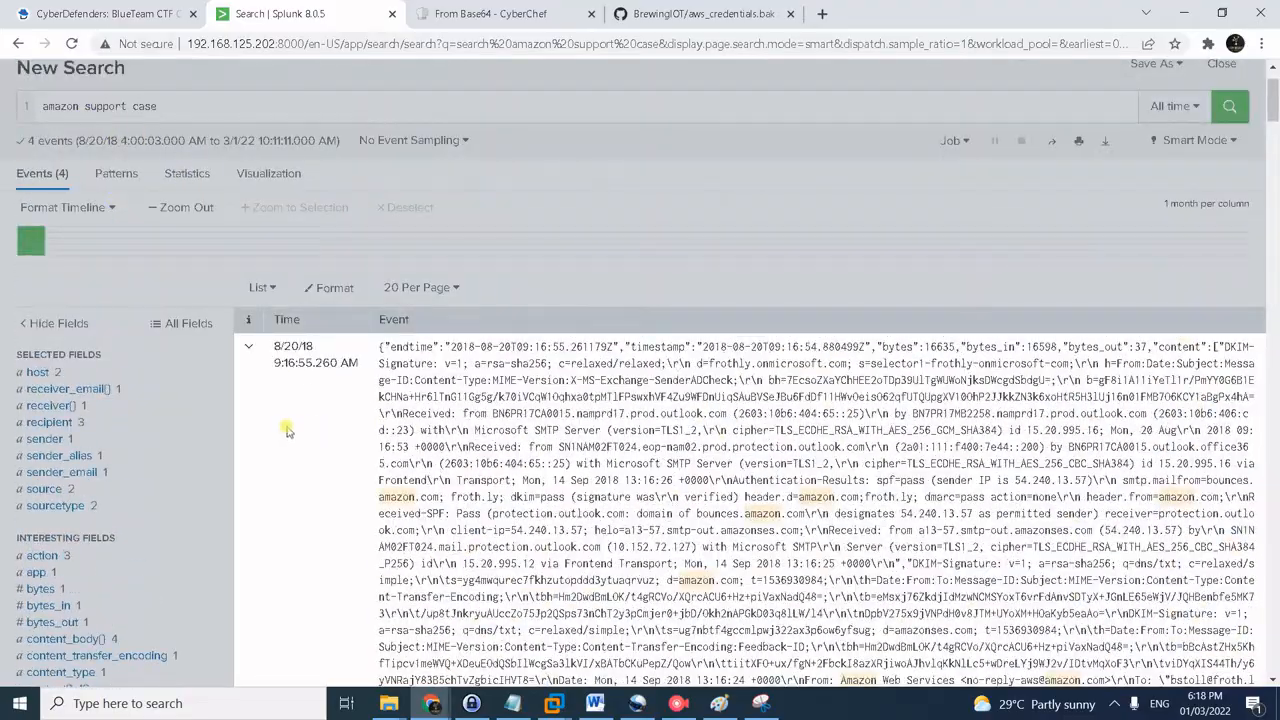
scroll(745, 441, "down", 3)
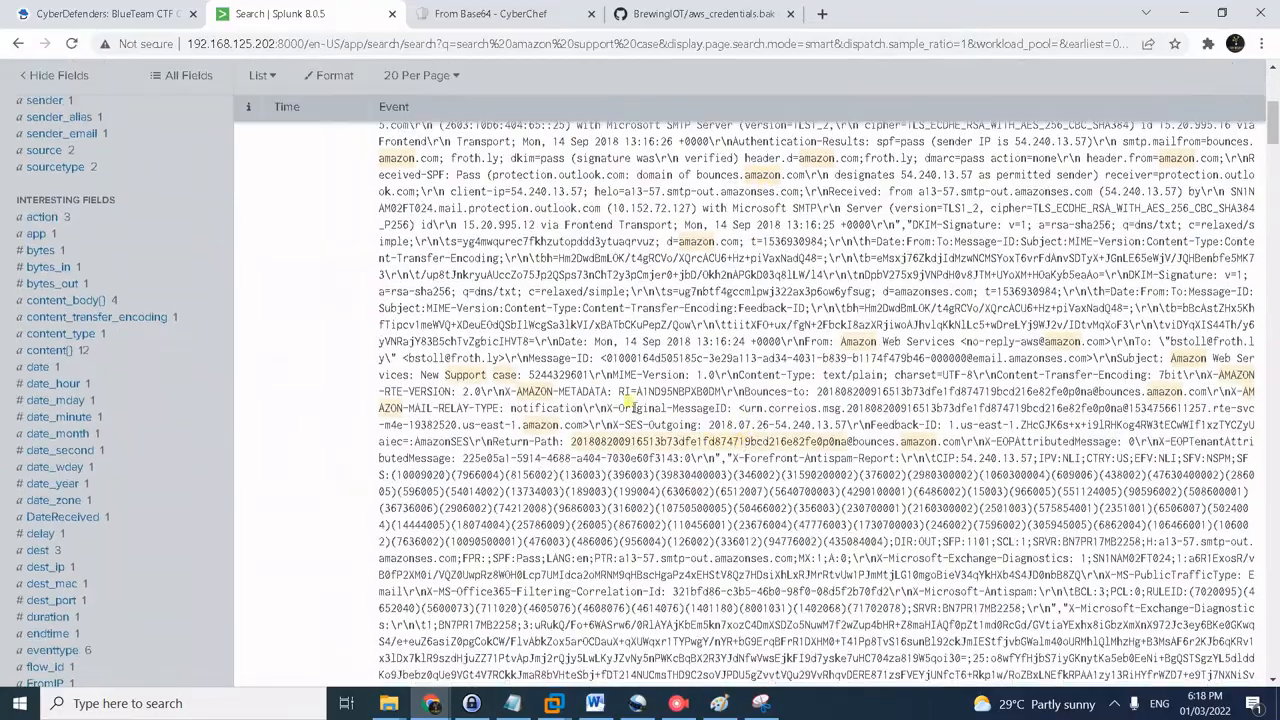
left_click_drag(601, 358, 866, 363)
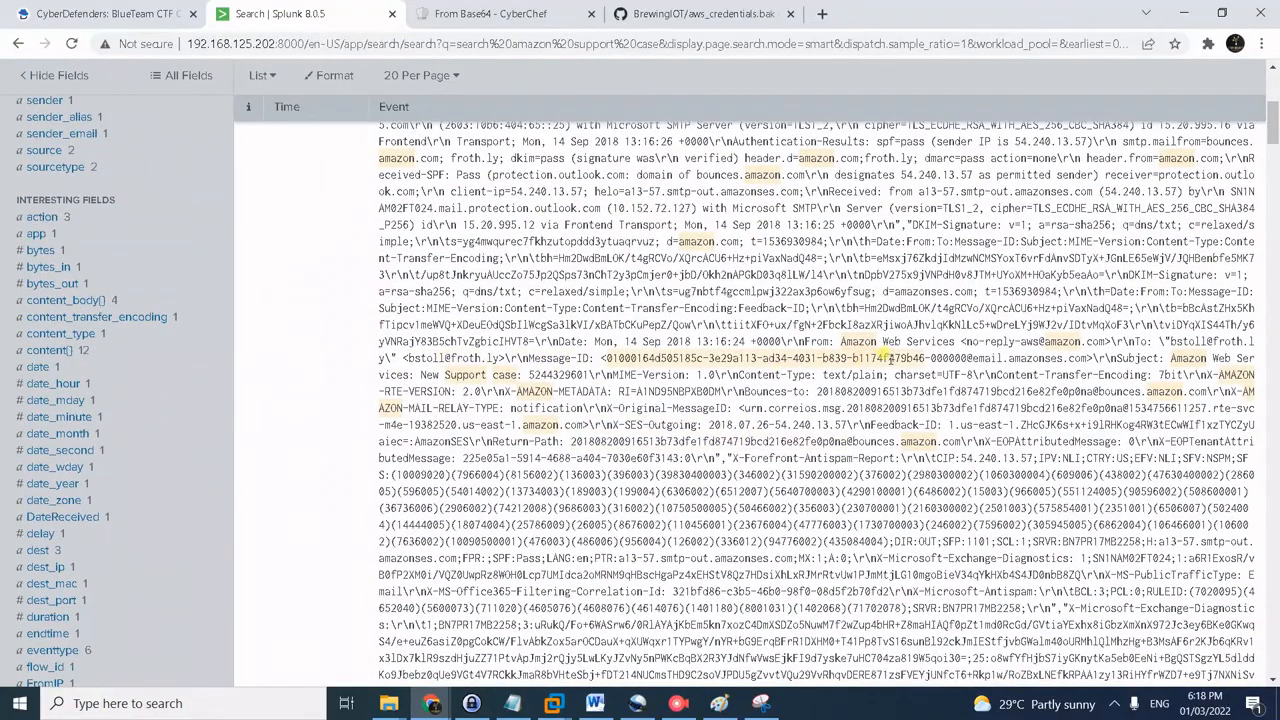
scroll(889, 360, "down", 15)
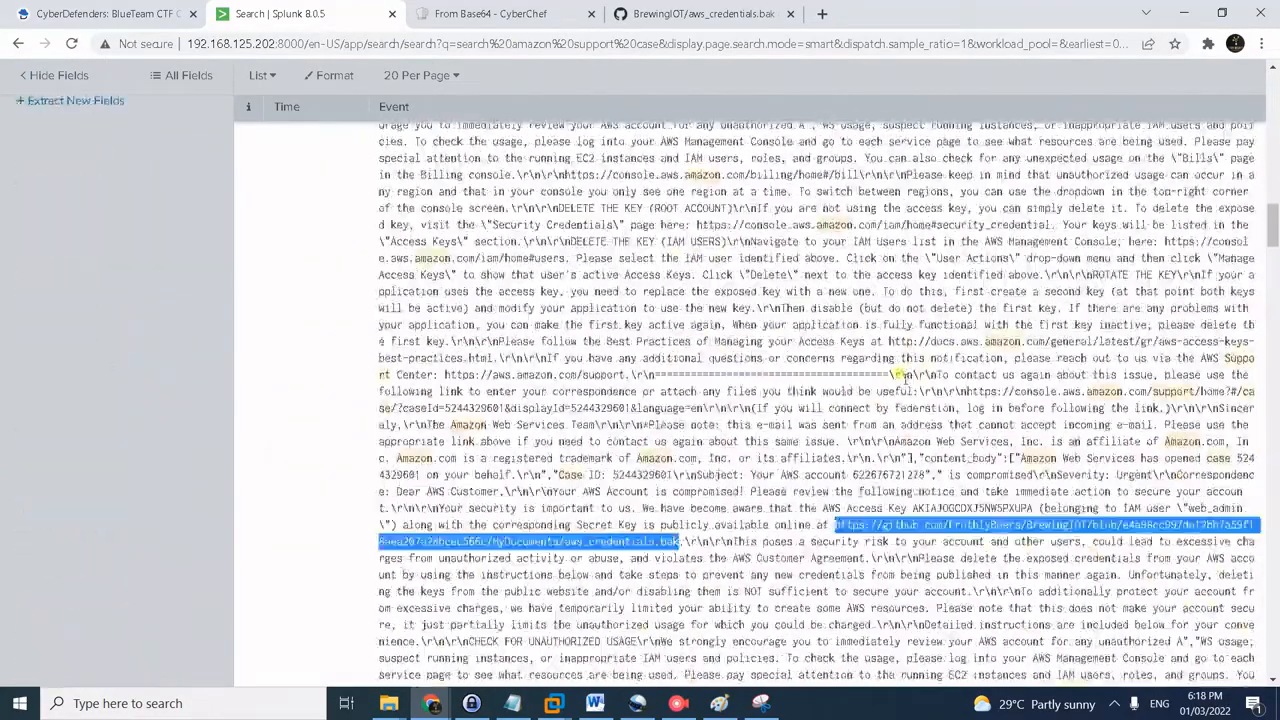
- Review the leaked aws_credentials.bak file on GitHub and question #22 on the CyberDefenders challenge page
scroll(903, 375, "down", 1)
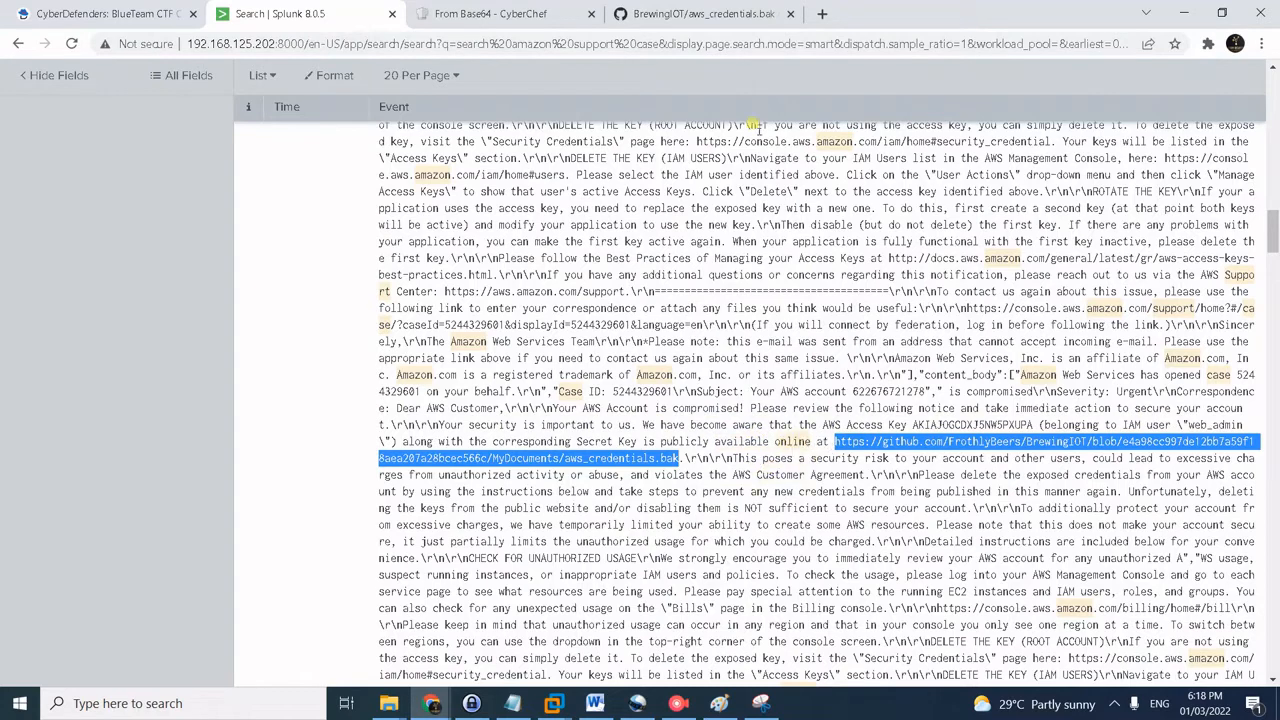
left_click(645, 7)
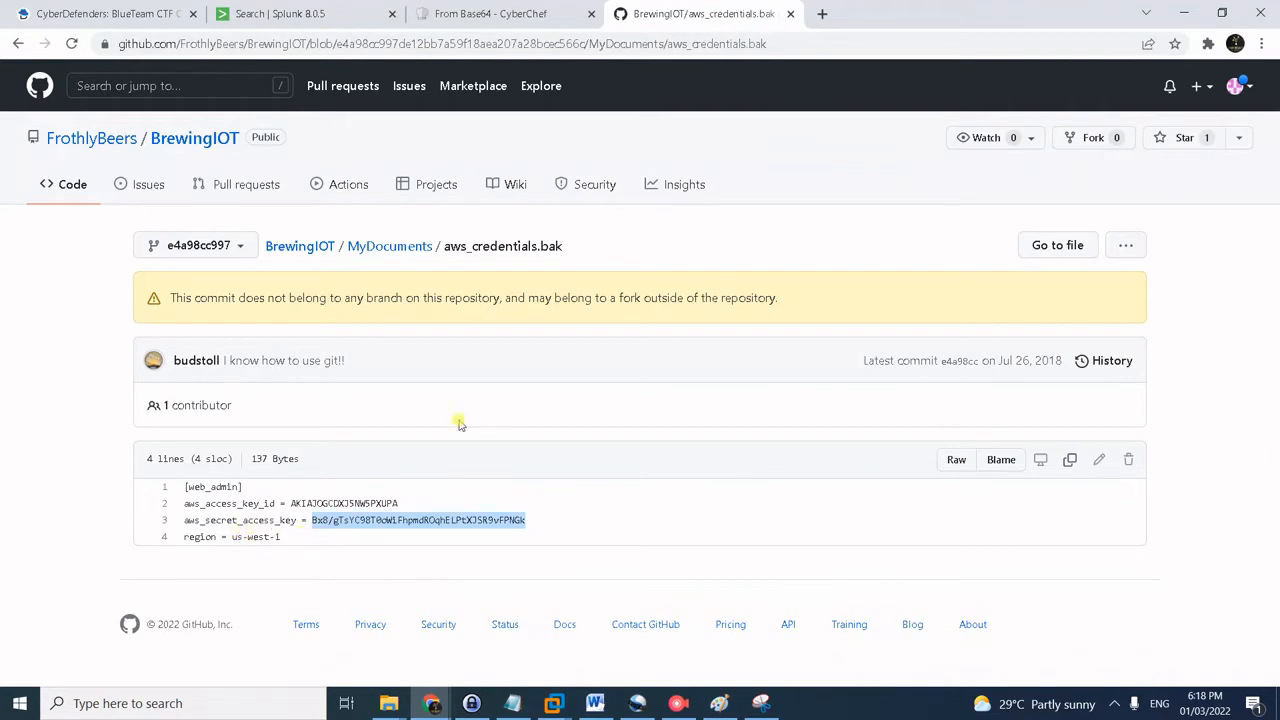
left_click(155, 10)
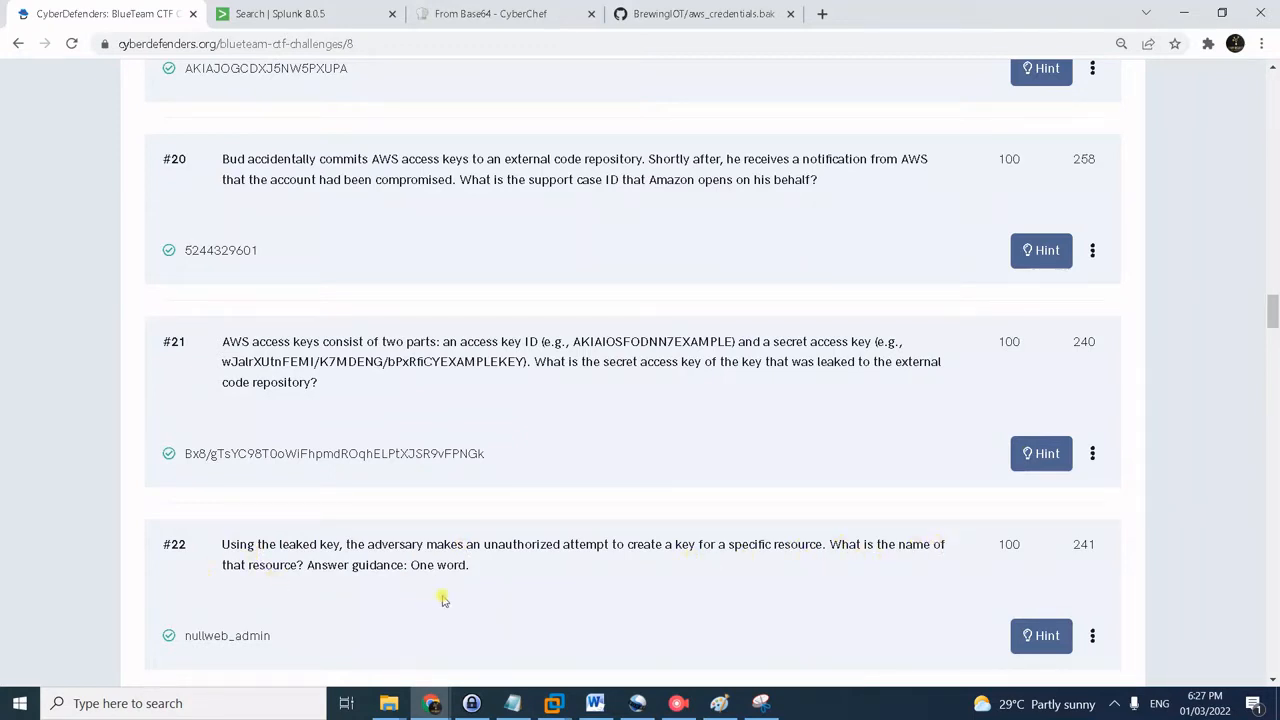
left_click_drag(274, 647, 219, 650)
left_click(325, 634)
- In the Splunk search on the leaked access key, filter the events to eventName CreateAccessKey
left_click(318, 16)
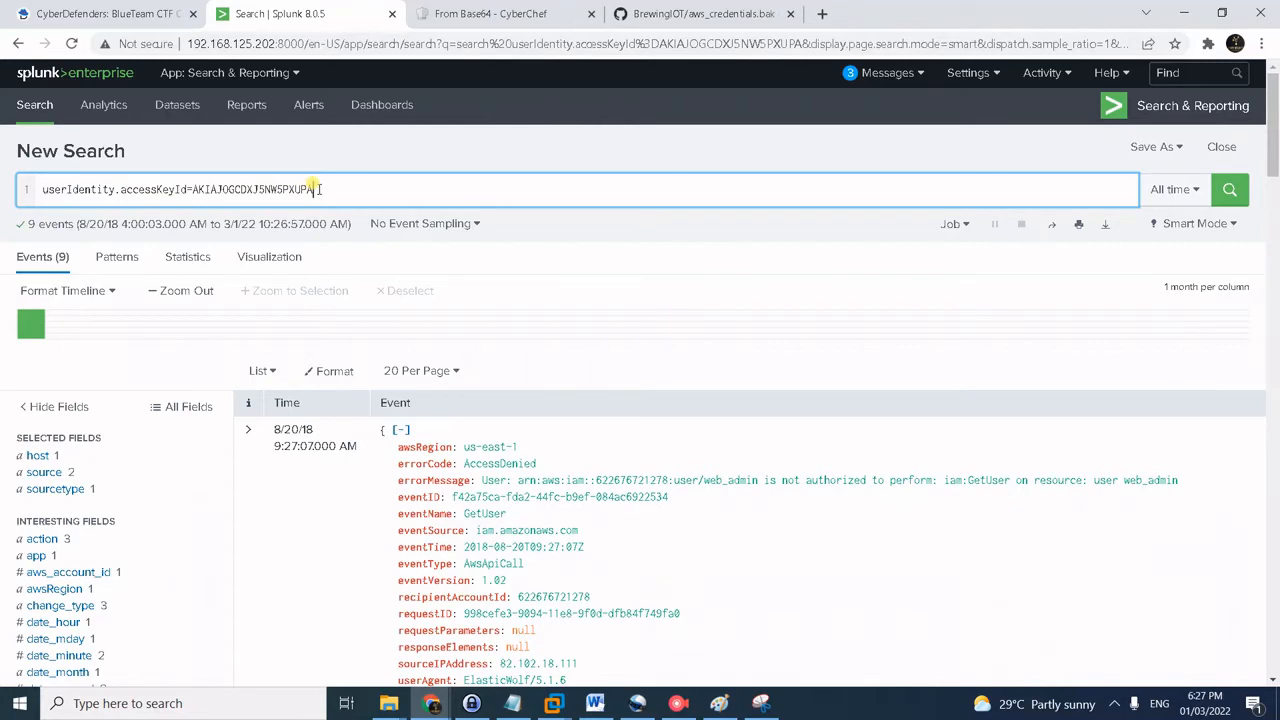
scroll(840, 265, "down", 1)
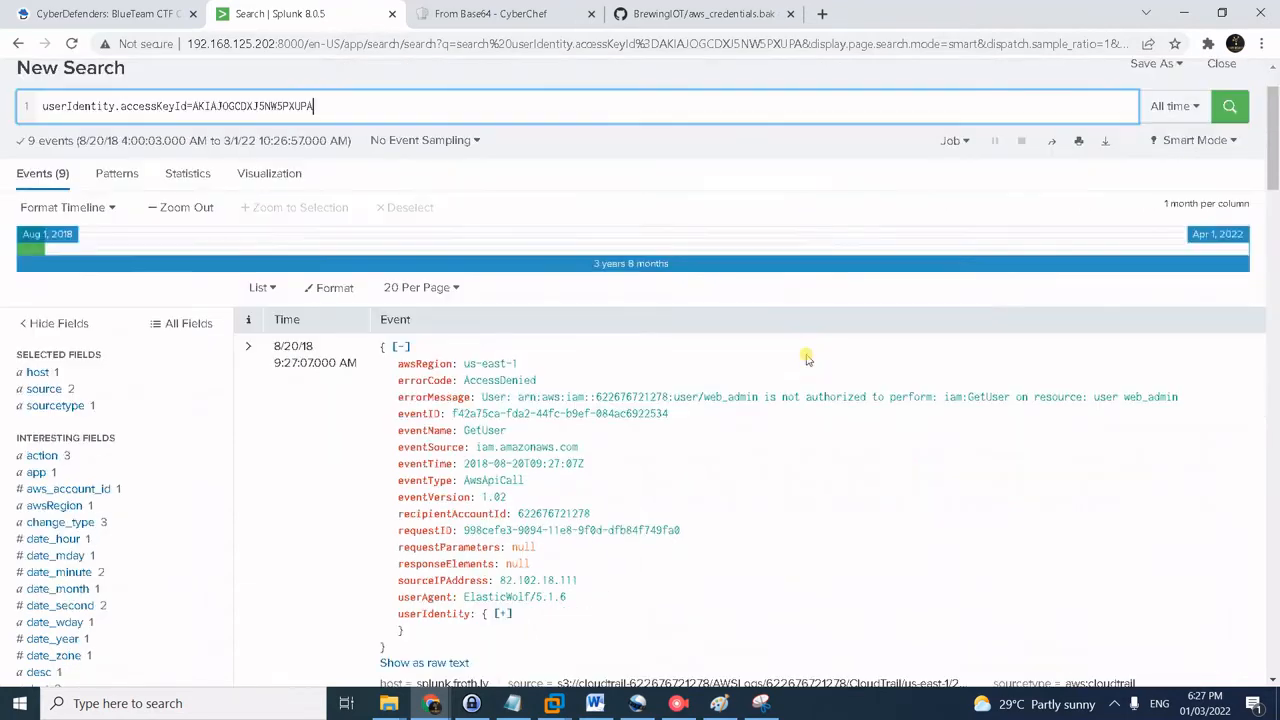
scroll(472, 400, "down", 1)
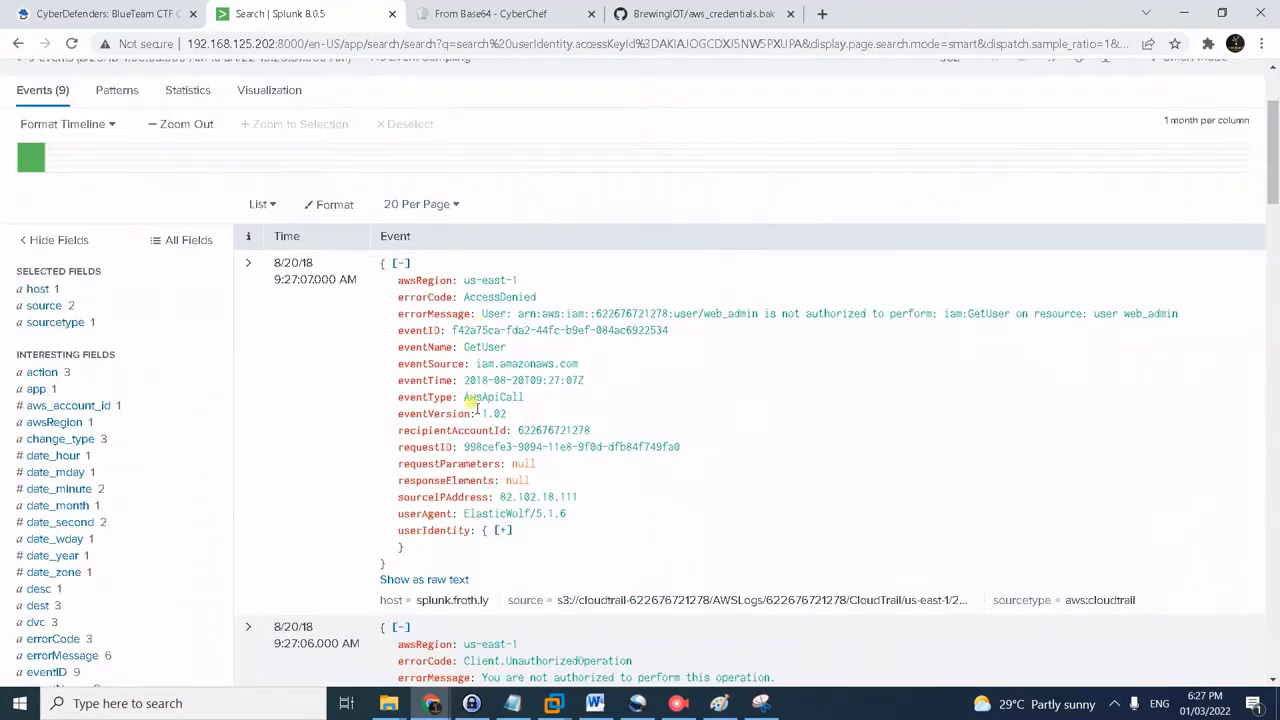
scroll(47, 589, "down", 1)
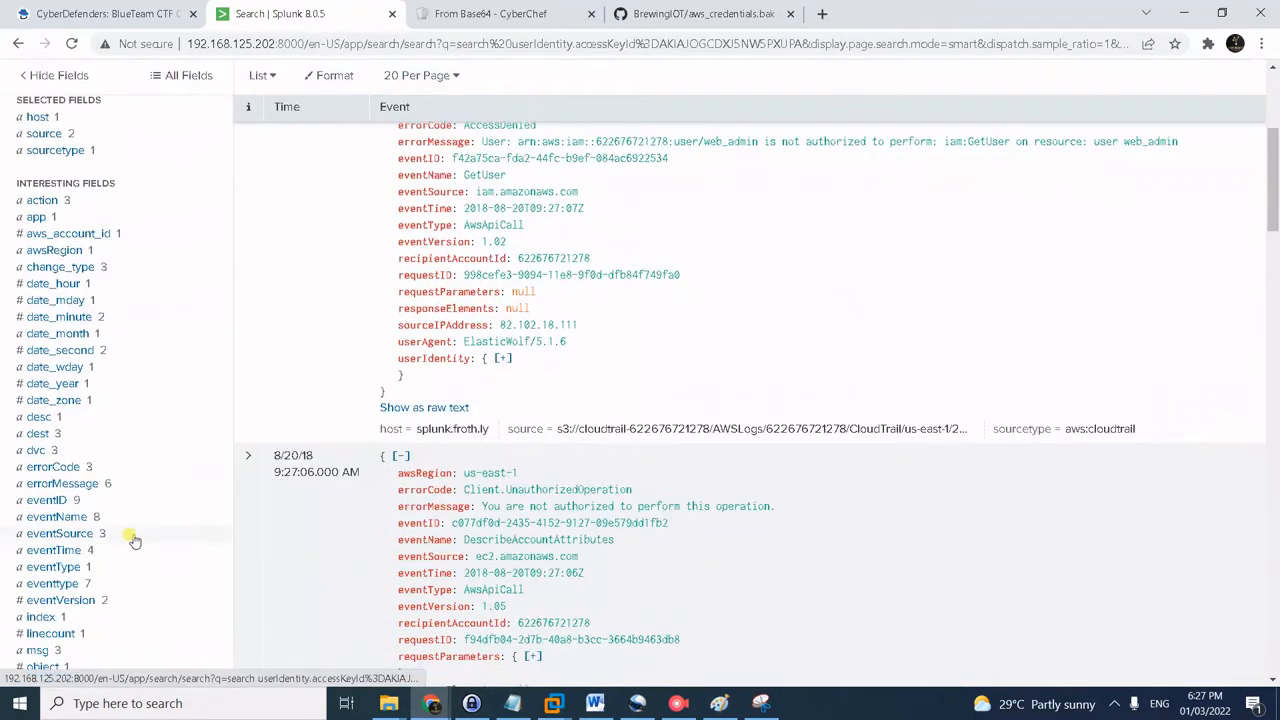
scroll(132, 540, "down", 1)
left_click(57, 516)
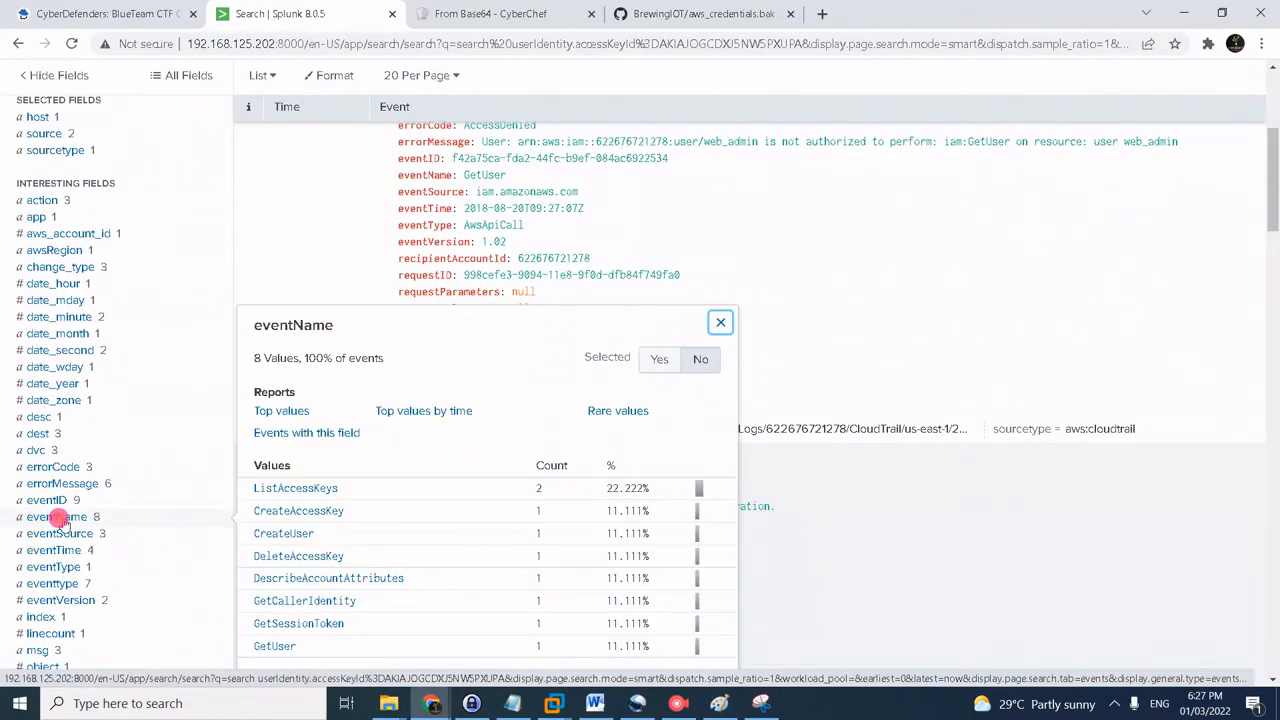
left_click(320, 512)
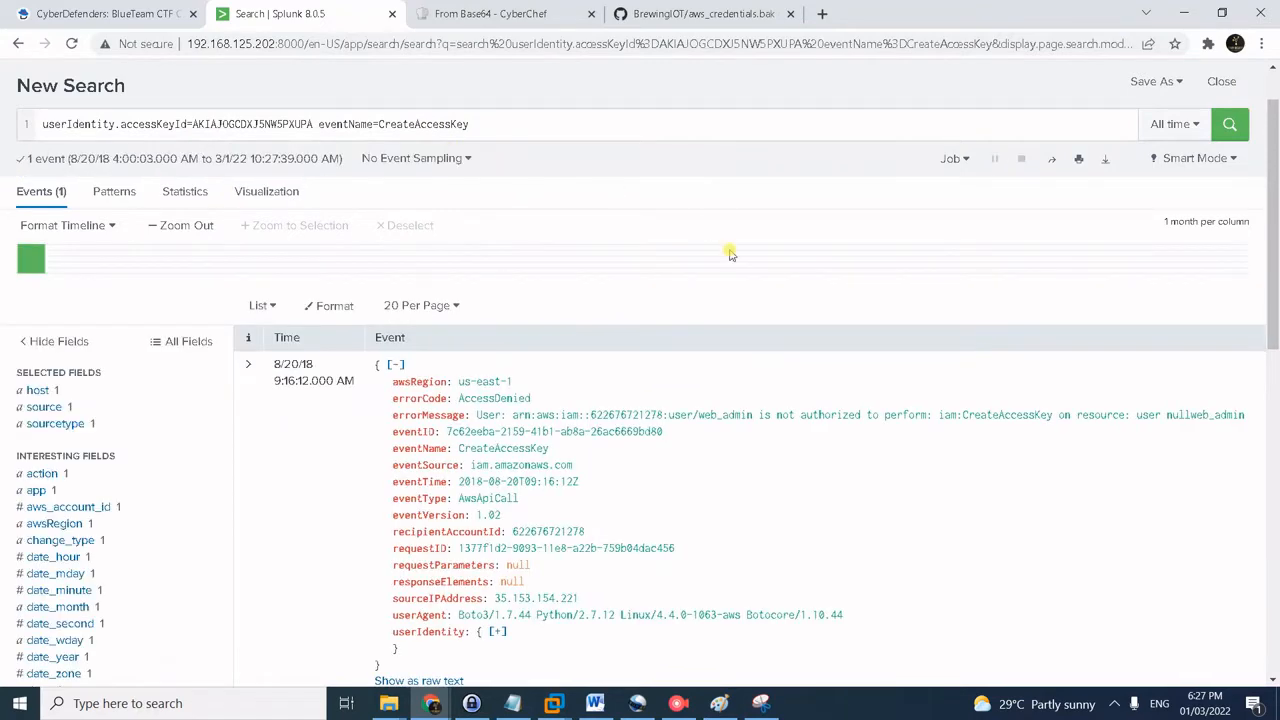
- Highlight the resource name at the end of the CreateAccessKey event's errorMessage
scroll(700, 358, "down", 1)
scroll(700, 358, "down", 1)
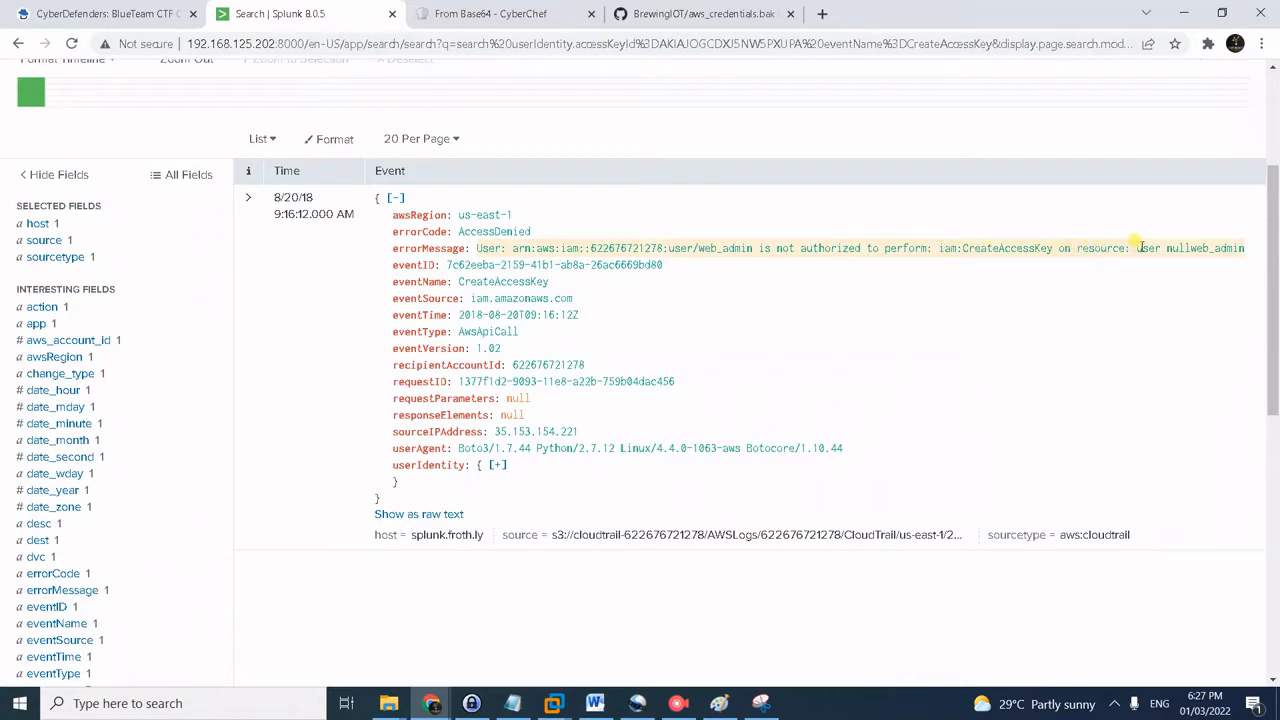
left_click_drag(1166, 248, 1157, 267)
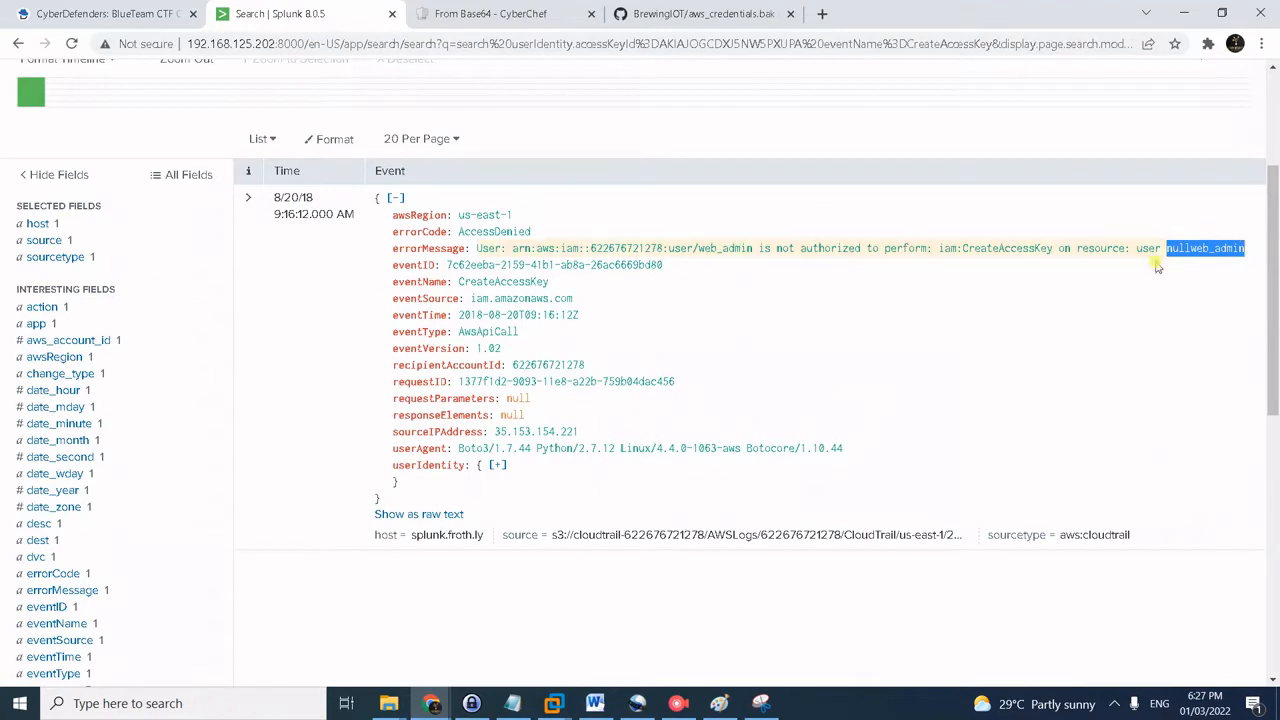
left_click(452, 514)
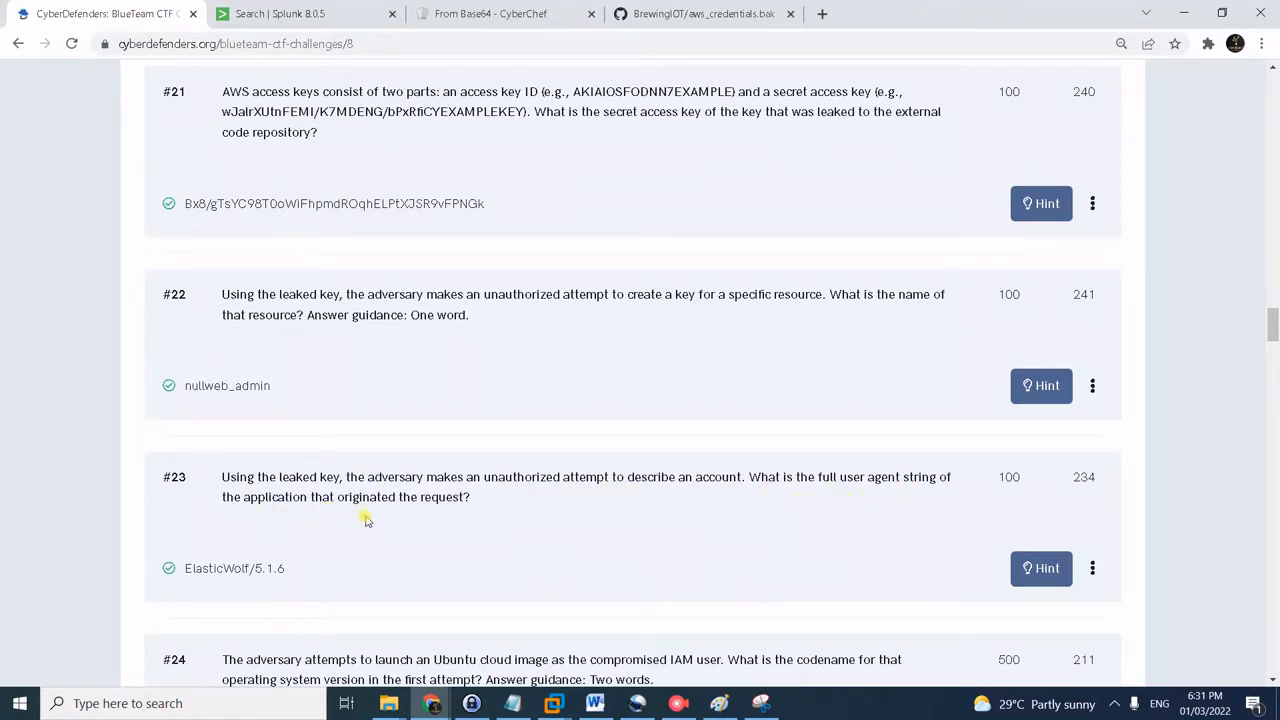
- Filter the leaked access key's events in Splunk to eventName DescribeAccountAttributes
left_click(320, 14)
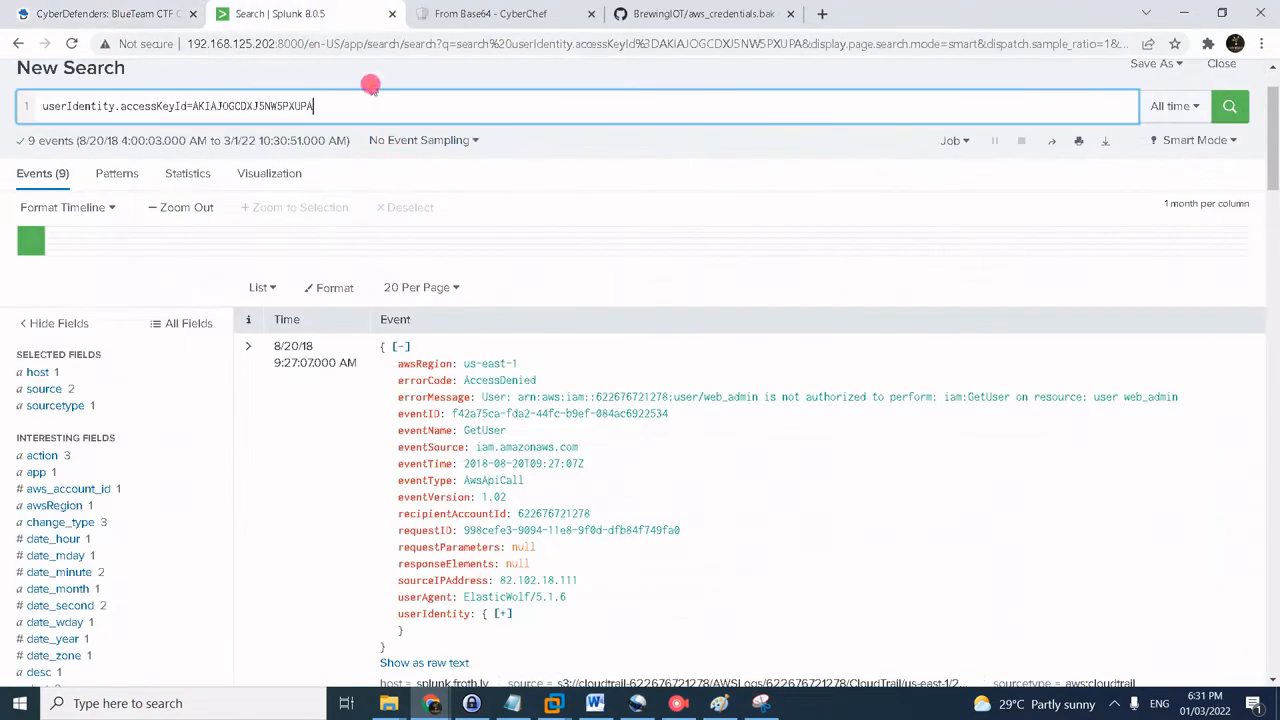
scroll(152, 388, "down", 3)
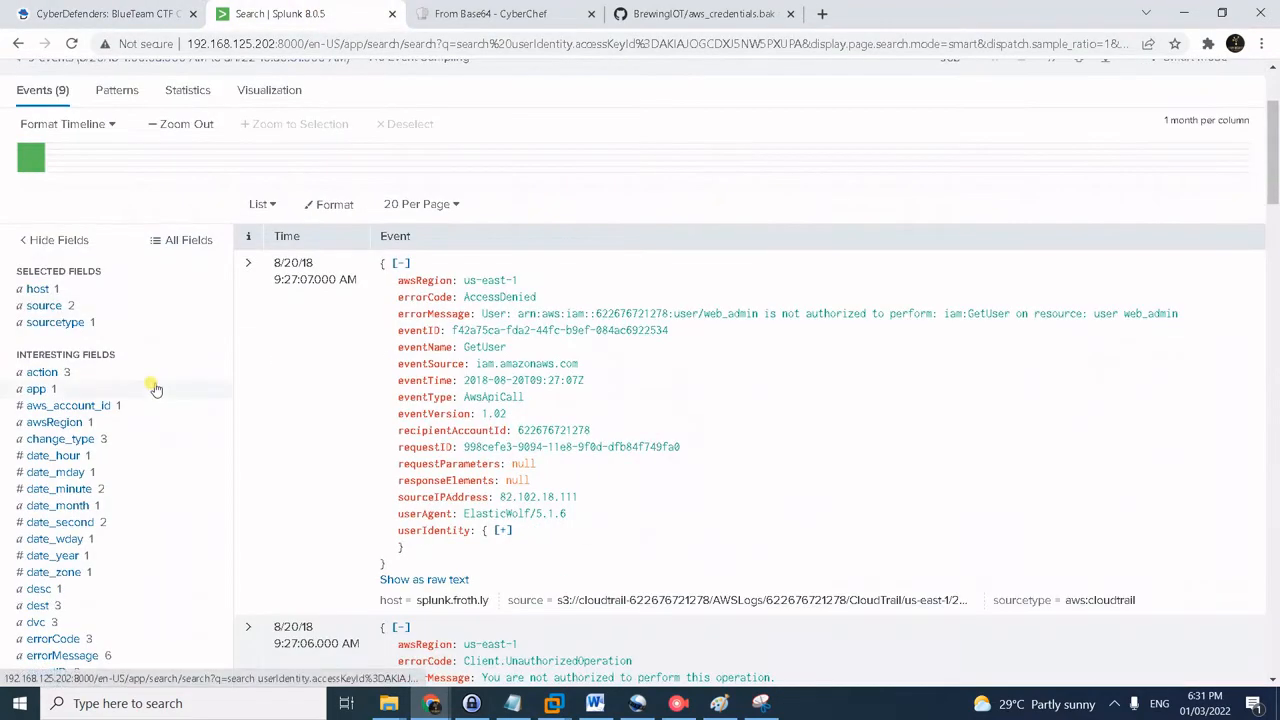
left_click(78, 517)
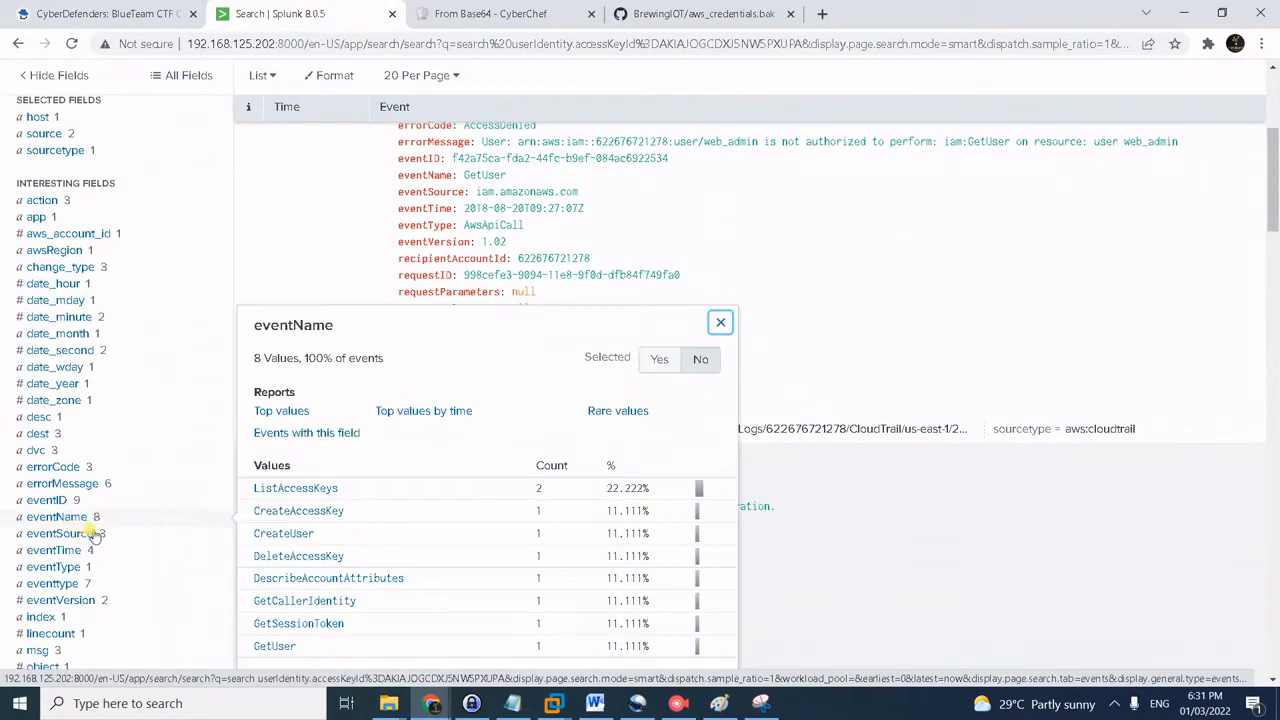
left_click(296, 579)
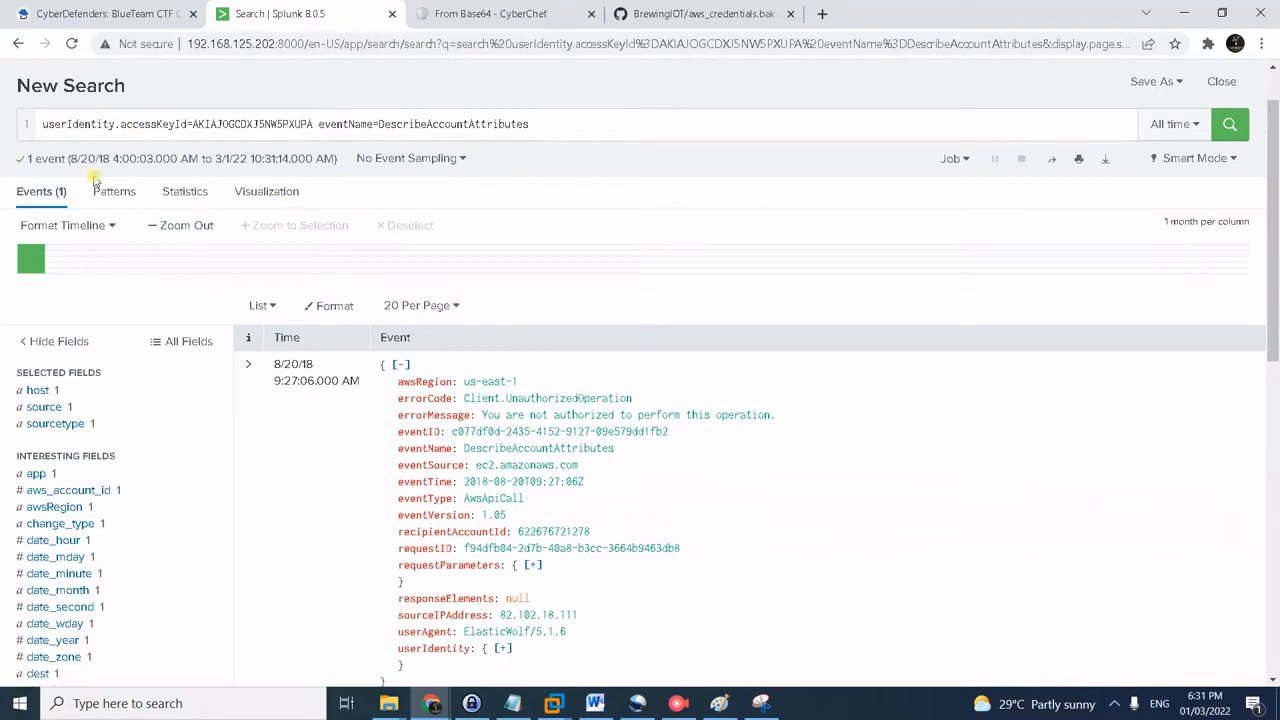
- Open the userAgent field's values for the DescribeAccountAttributes event
scroll(121, 458, "down", 5)
scroll(119, 463, "down", 1)
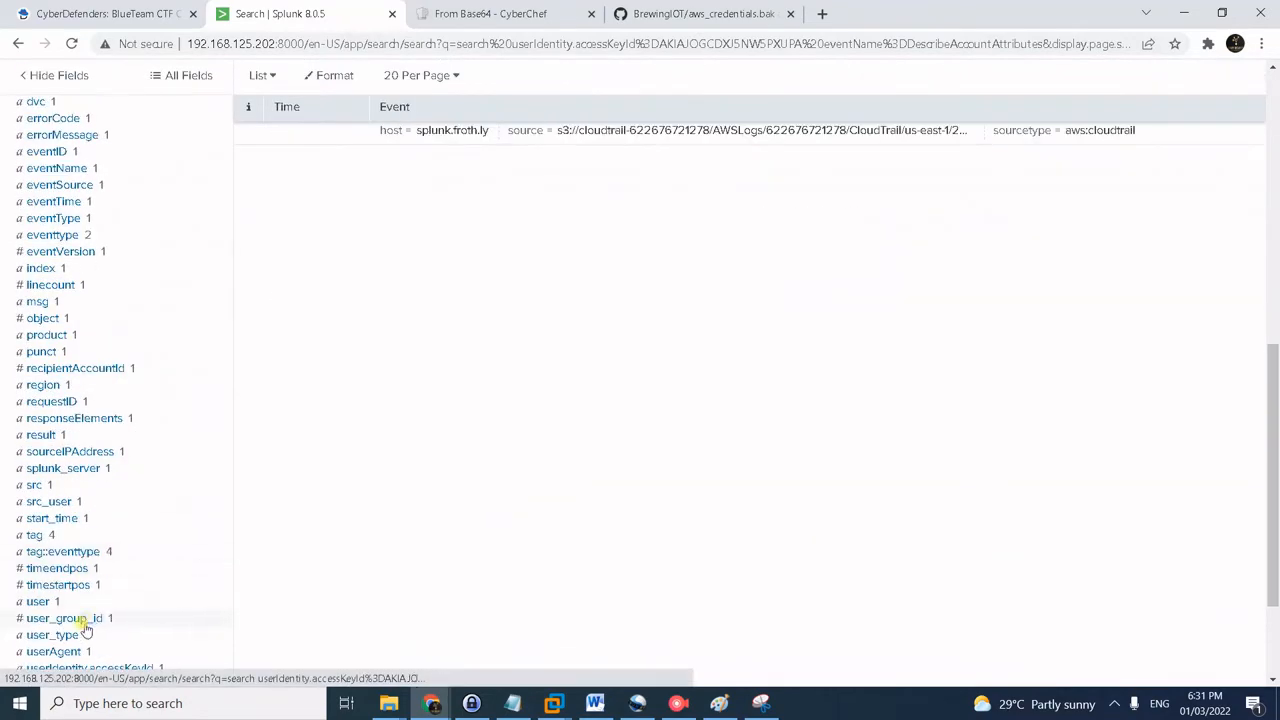
scroll(166, 448, "down", 1)
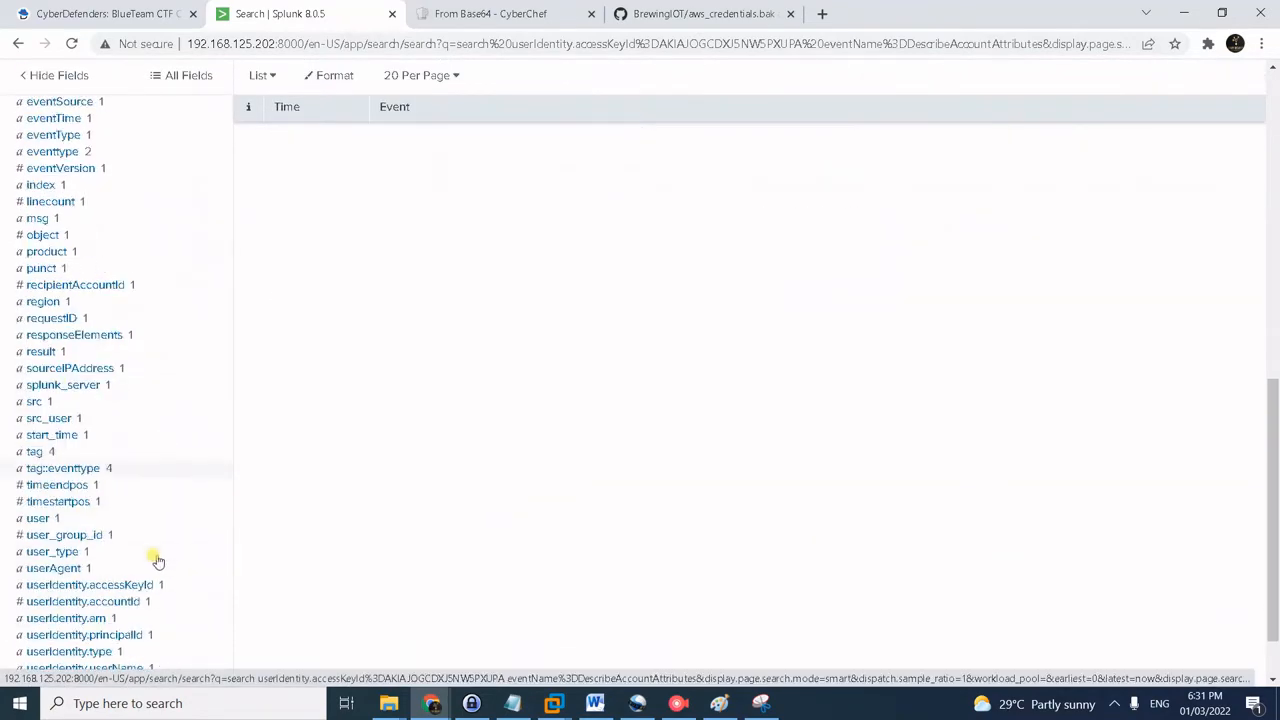
left_click(62, 569)
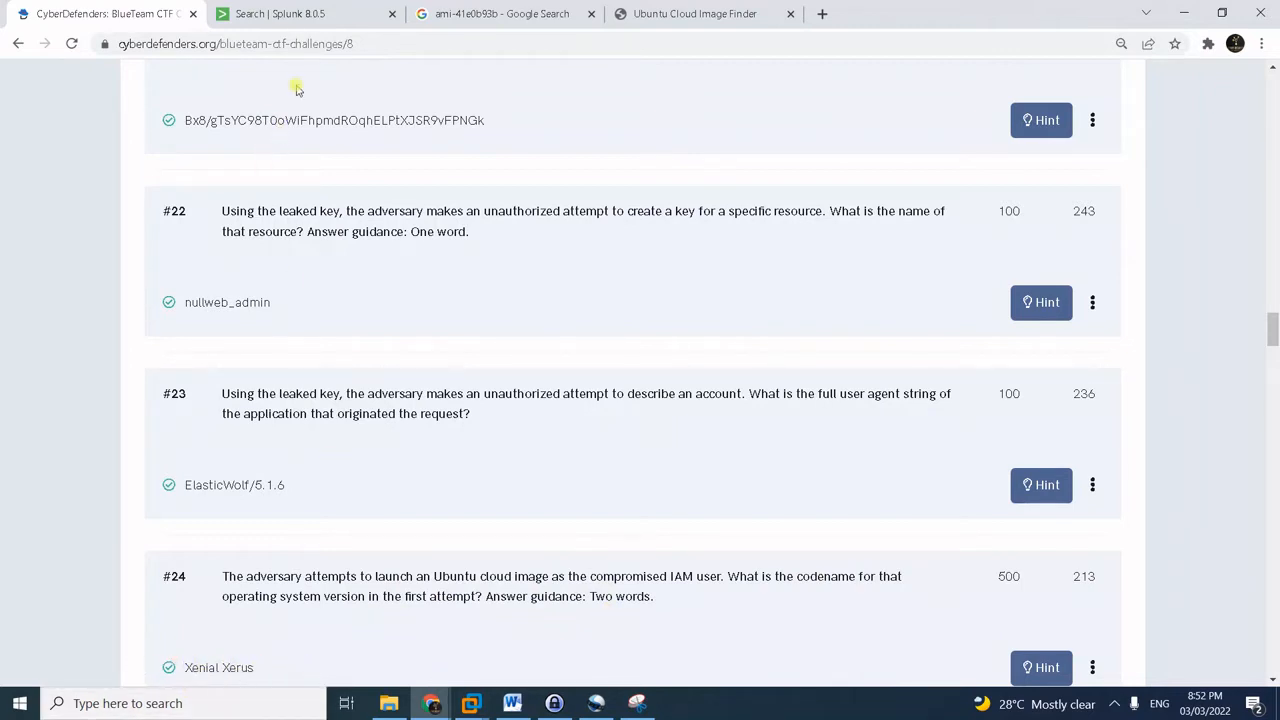
- Switch to the Splunk search of botsv3 CloudTrail events and examine the web_admin term in its query
left_click(310, 14)
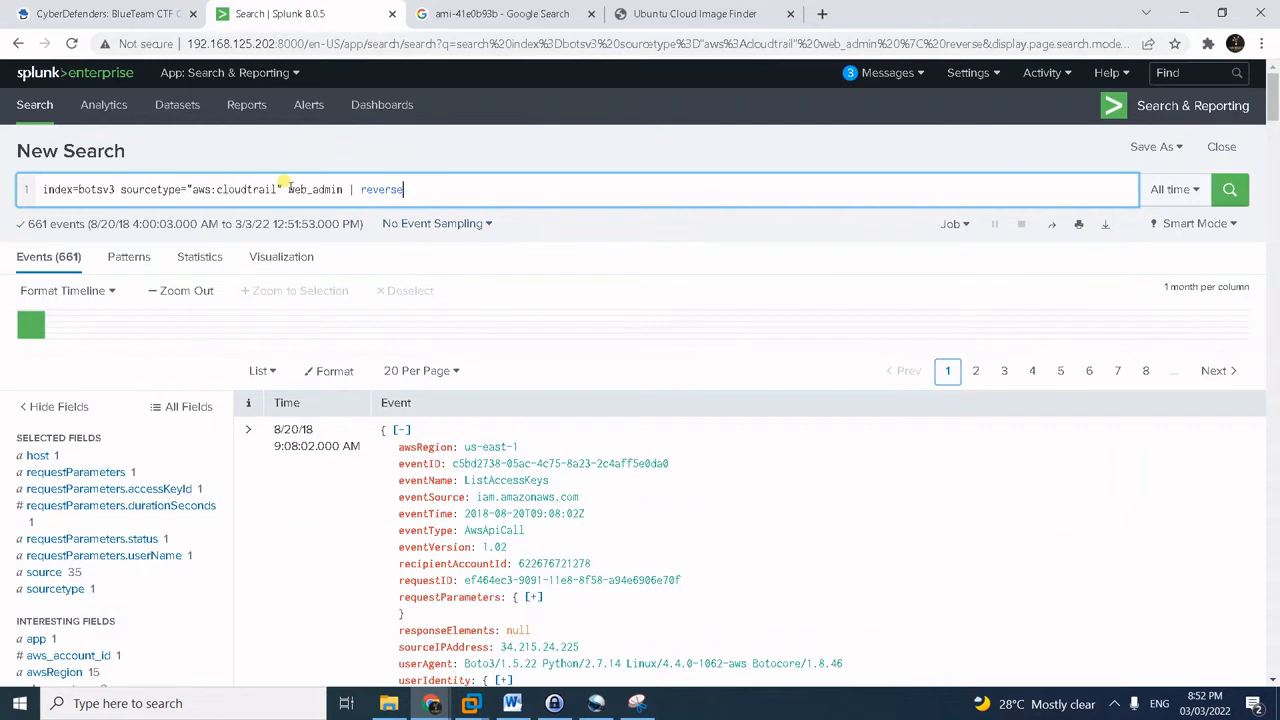
left_click_drag(288, 189, 340, 189)
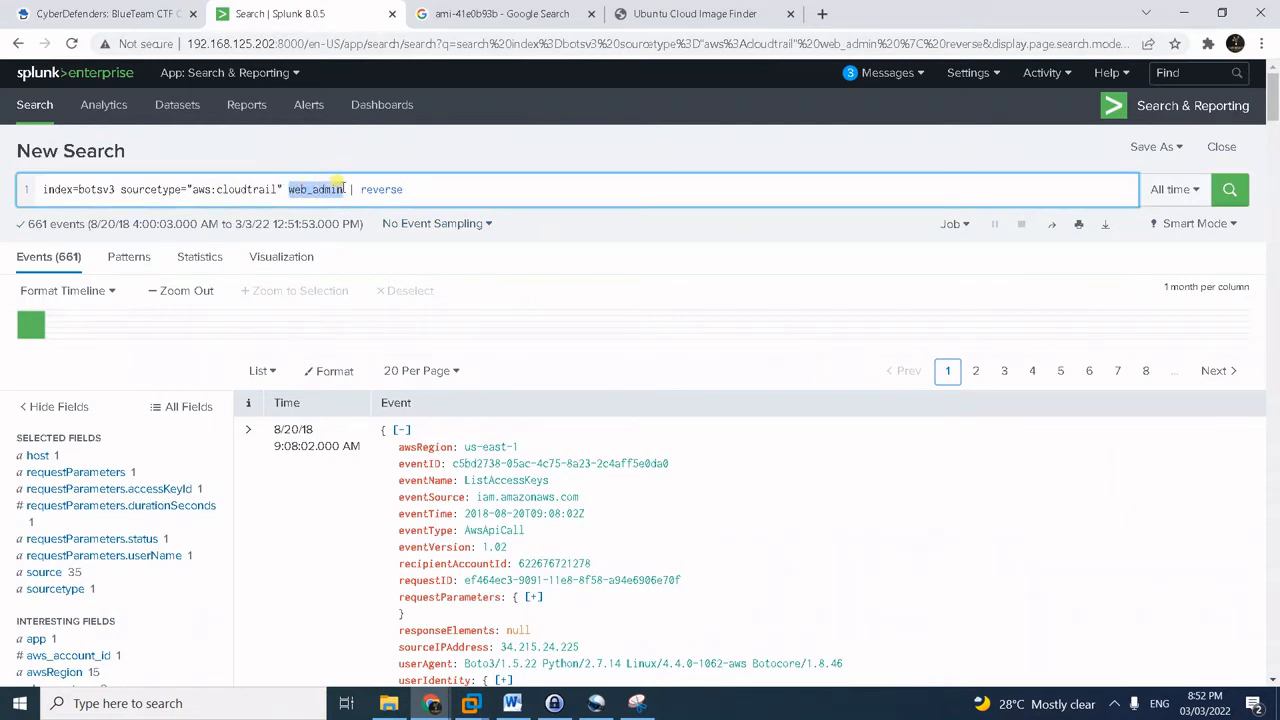
left_click(344, 189)
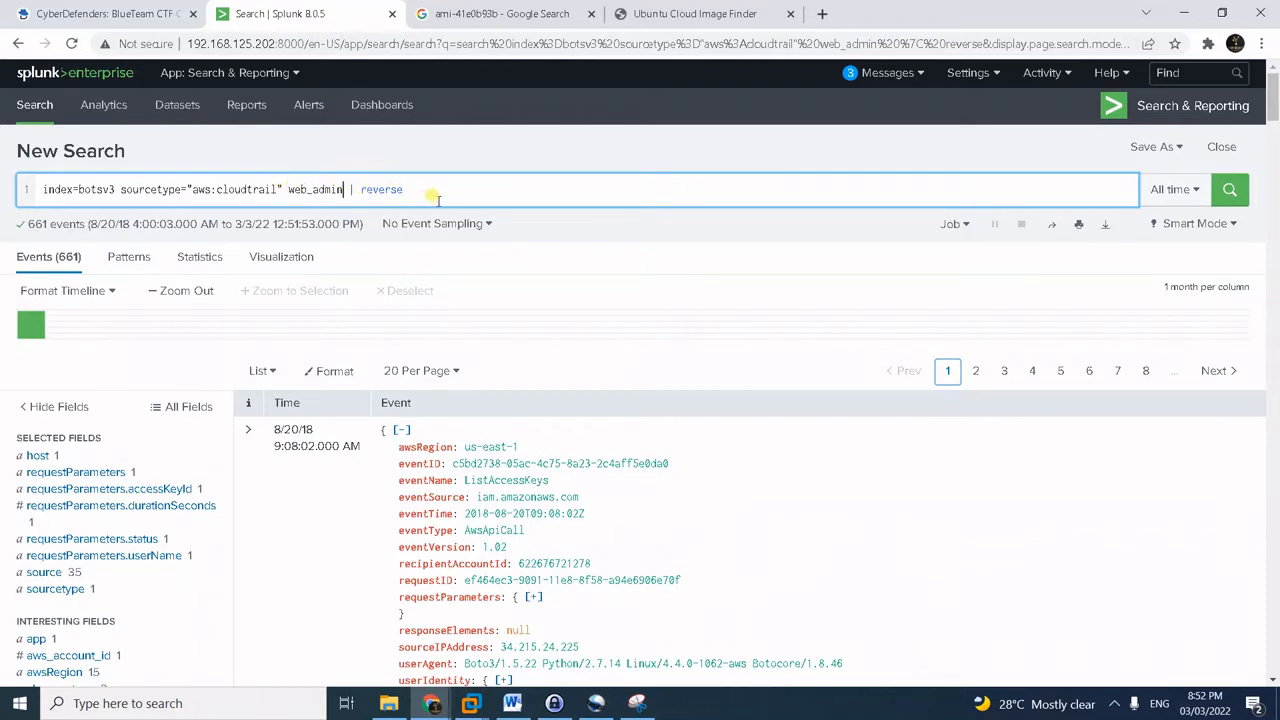
- Filter the reversed web_admin CloudTrail events to eventName RunInstances
scroll(590, 275, "down", 1)
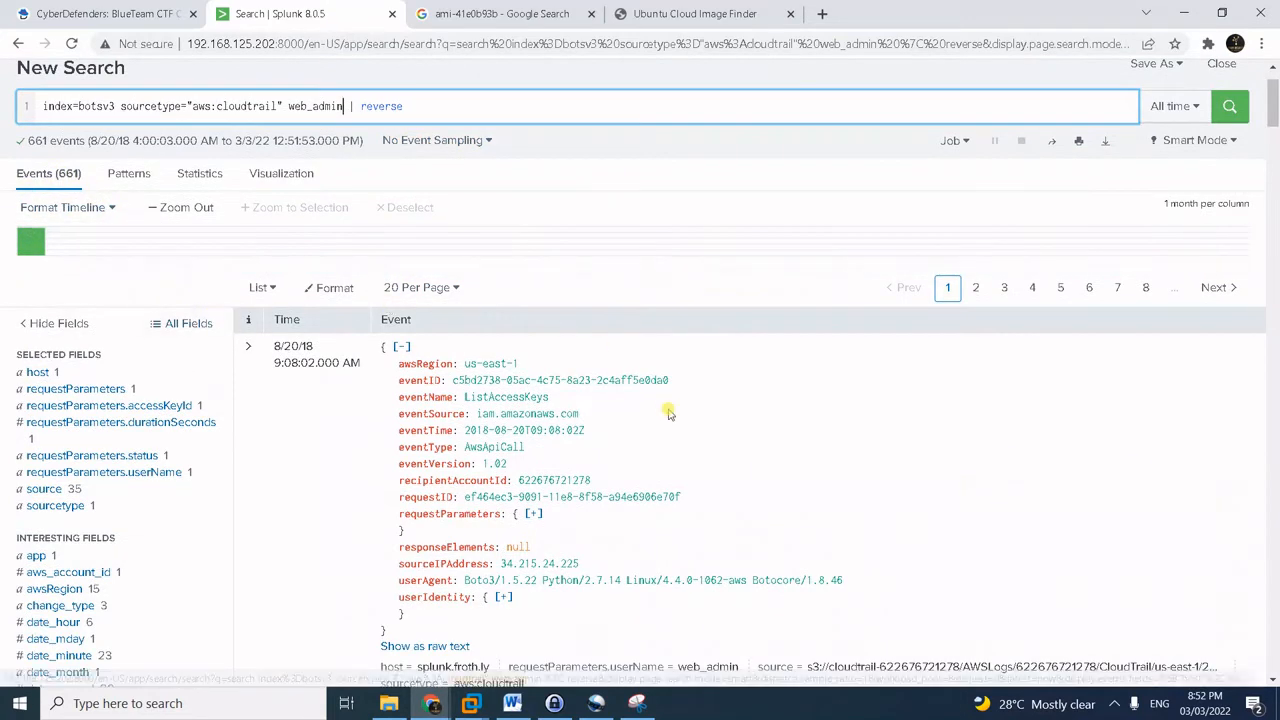
scroll(640, 405, "down", 1)
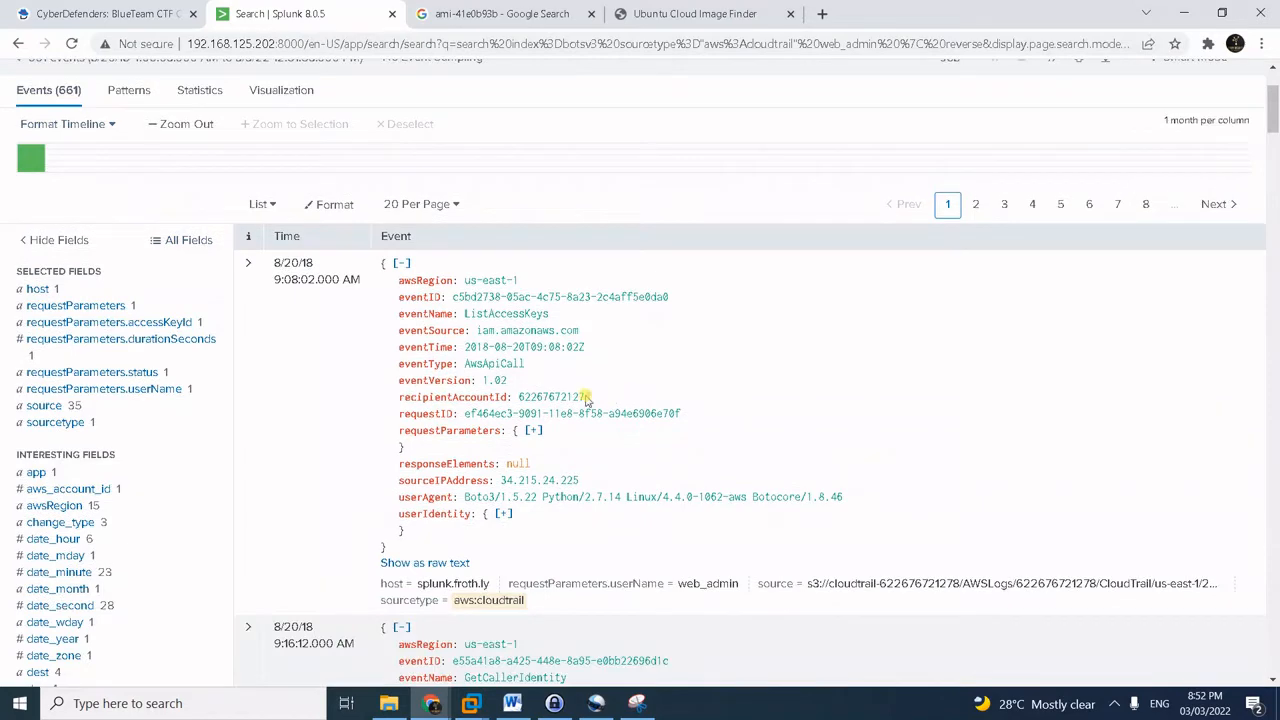
scroll(86, 450, "down", 1)
scroll(92, 456, "down", 1)
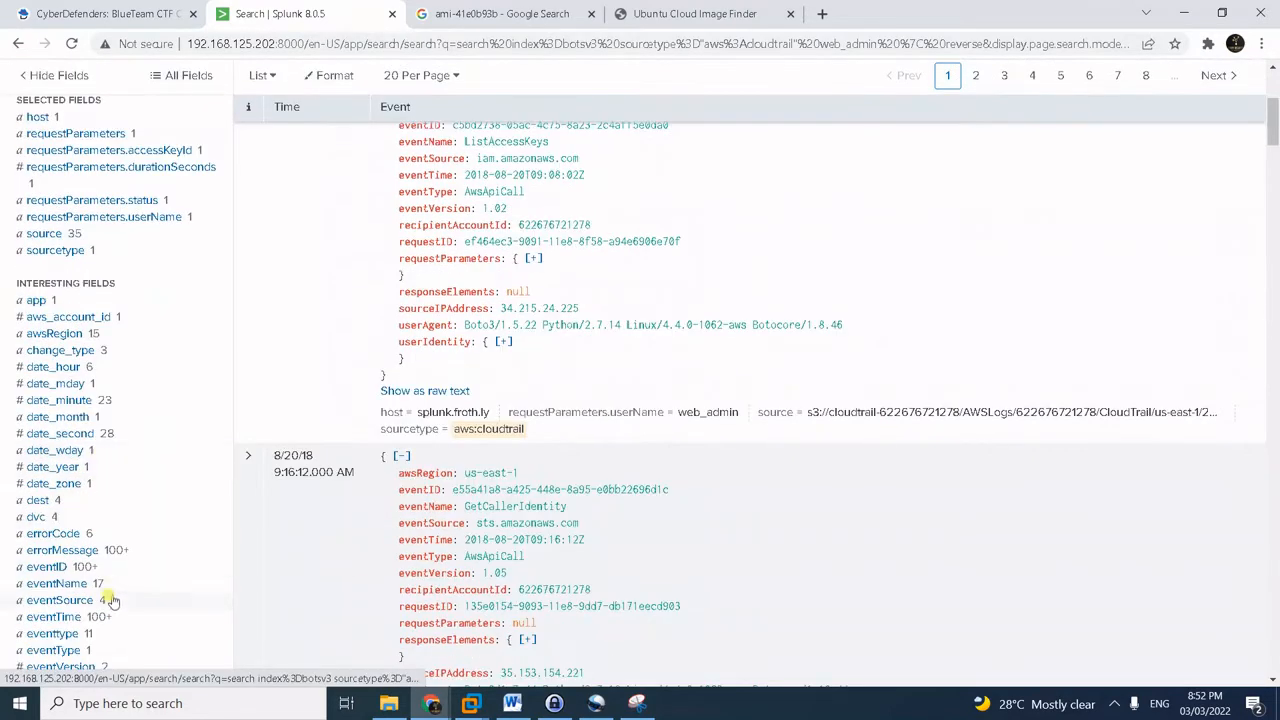
scroll(108, 540, "down", 2)
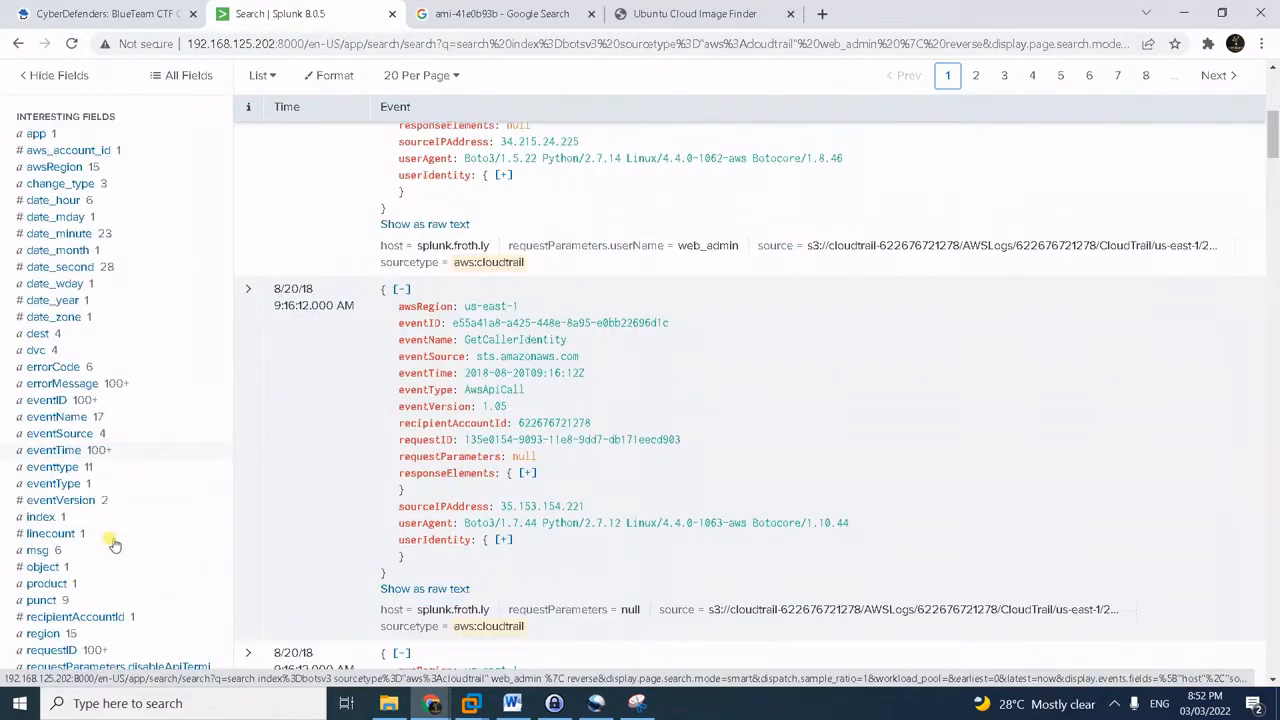
left_click(60, 418)
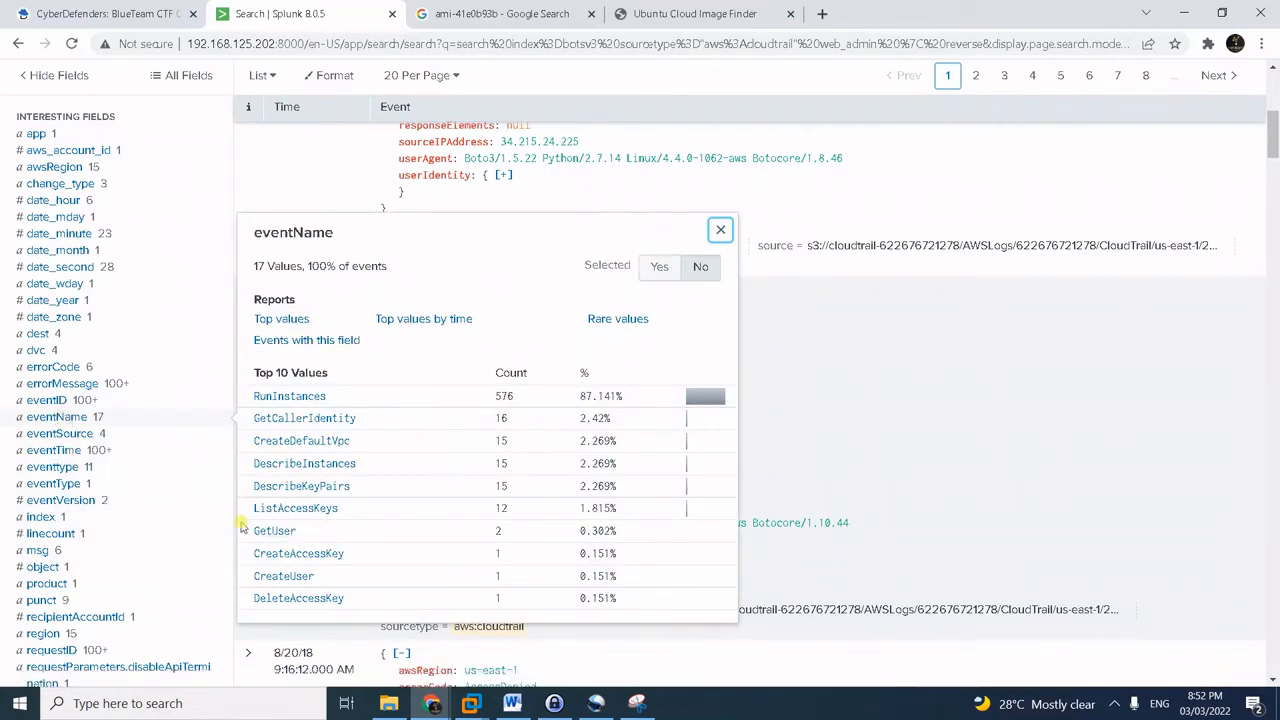
left_click(290, 397)
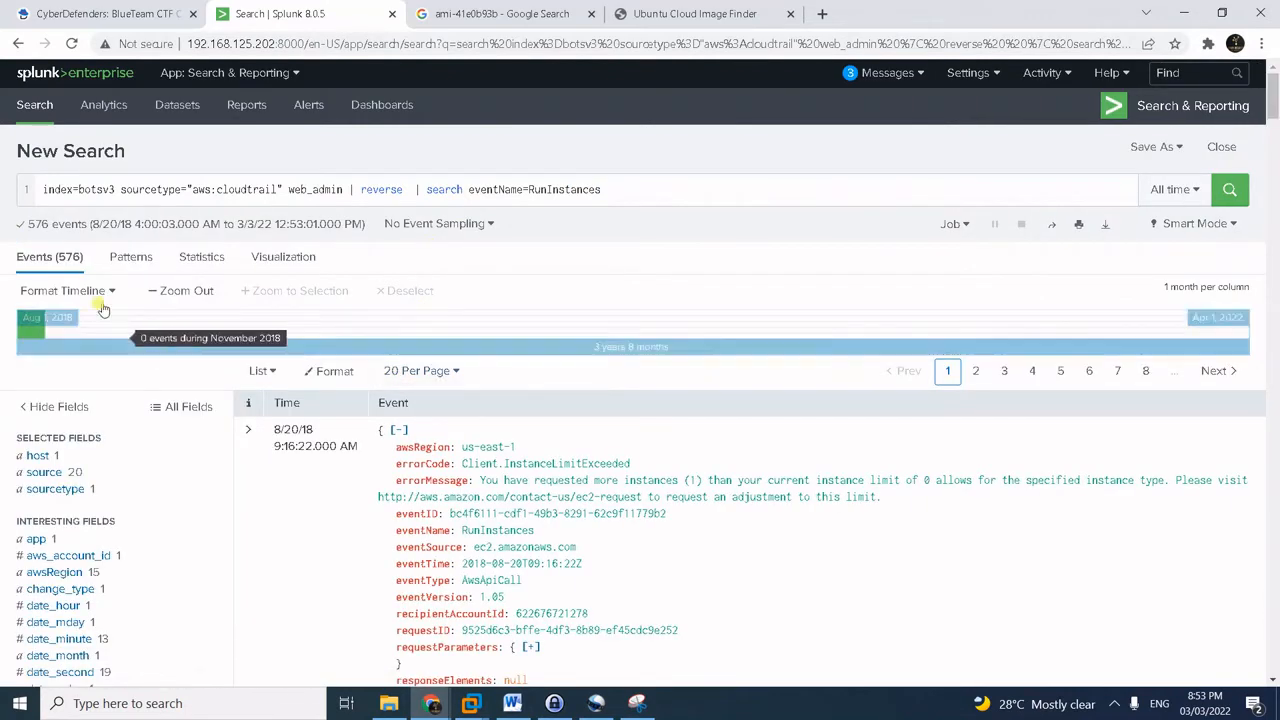
- Expand requestParameters, instancesSet and its item in the first RunInstances event, and select the imageId value
scroll(558, 400, "down", 2)
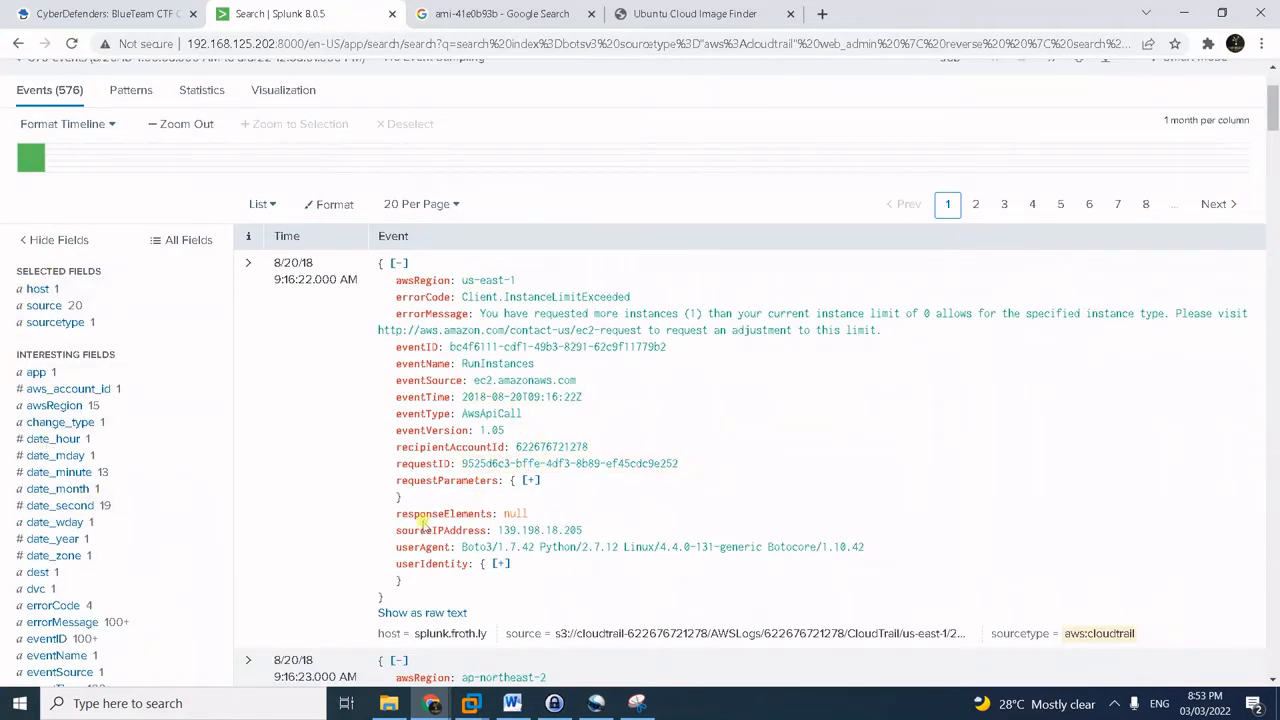
left_click(531, 481)
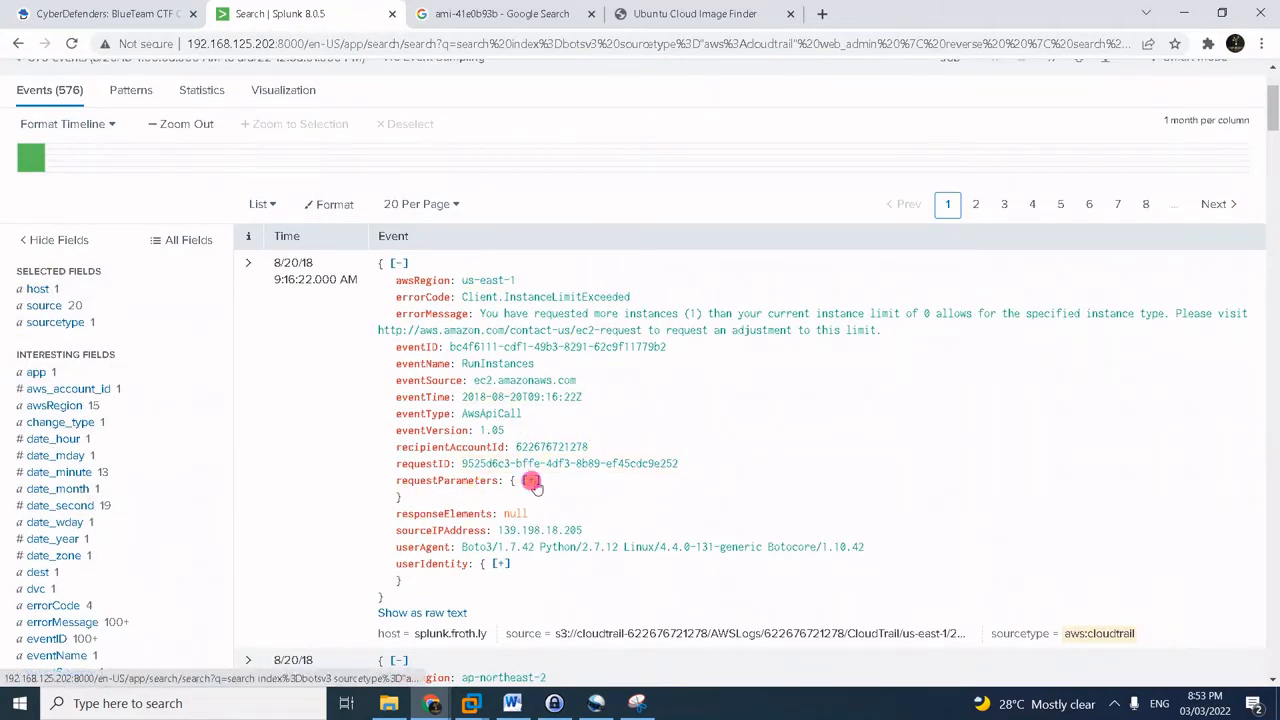
scroll(452, 618, "down", 1)
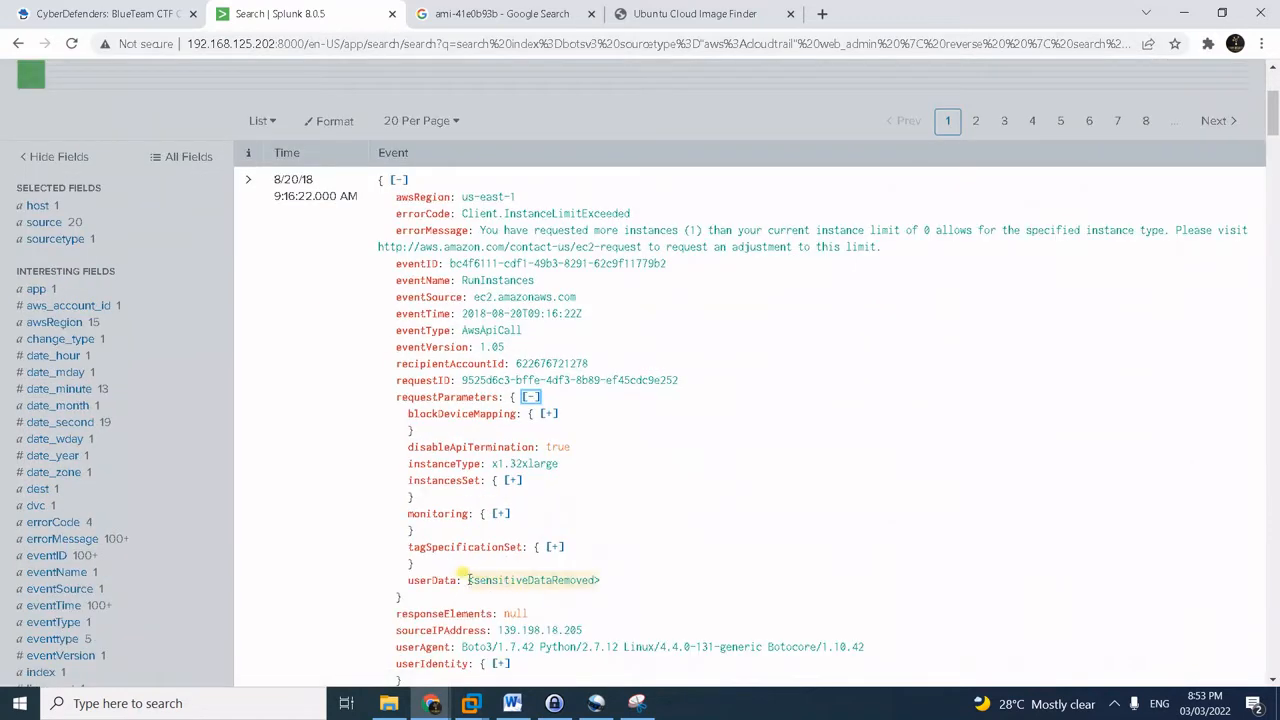
left_click(511, 481)
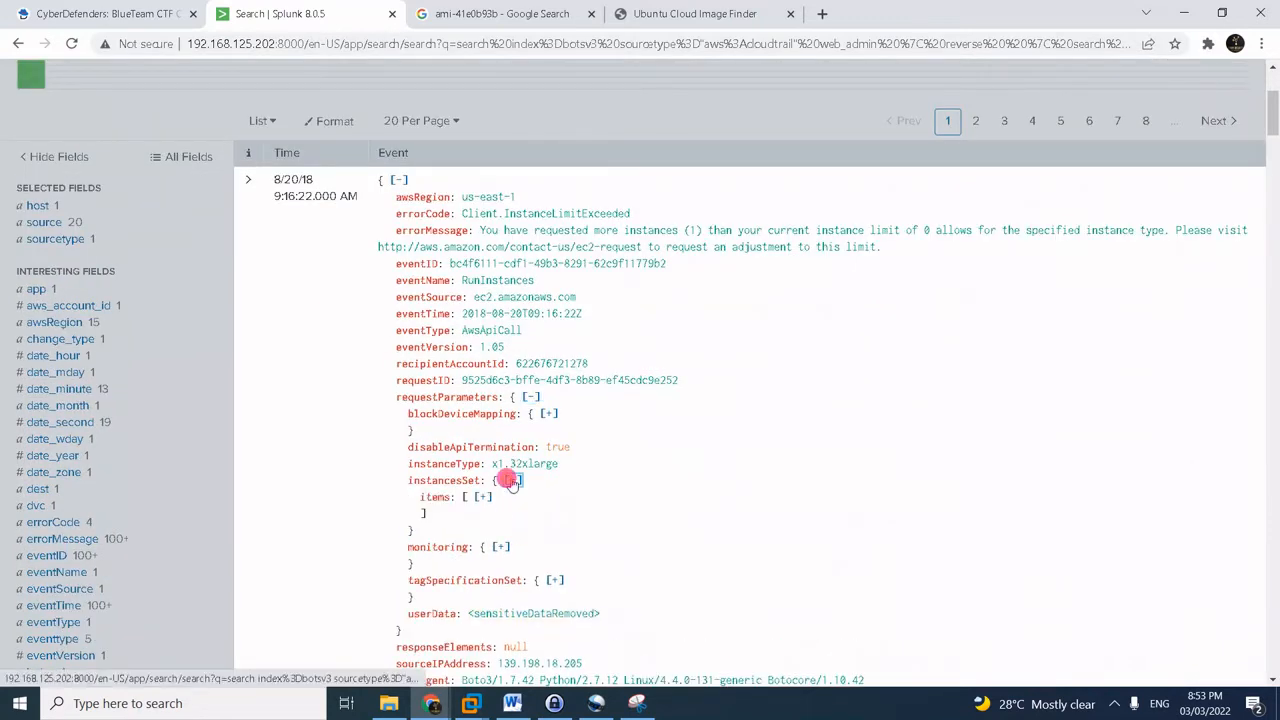
left_click(482, 497)
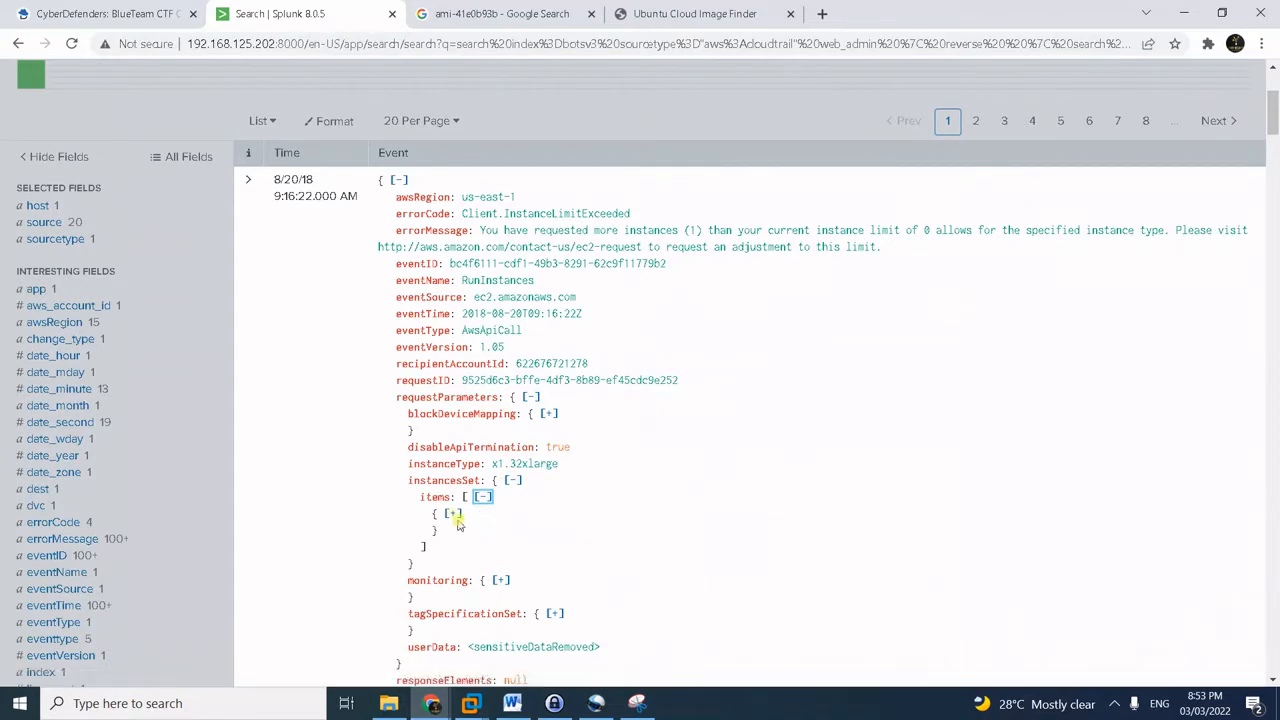
left_click(453, 514)
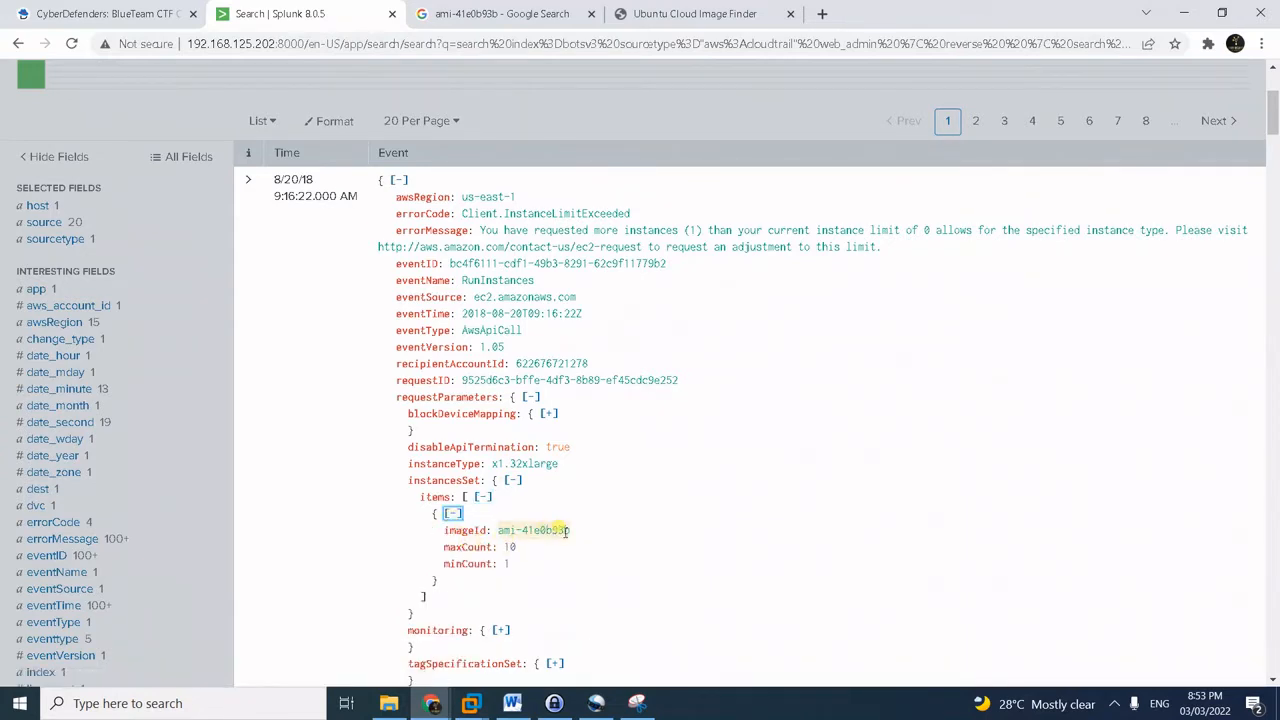
left_click_drag(570, 536, 497, 529)
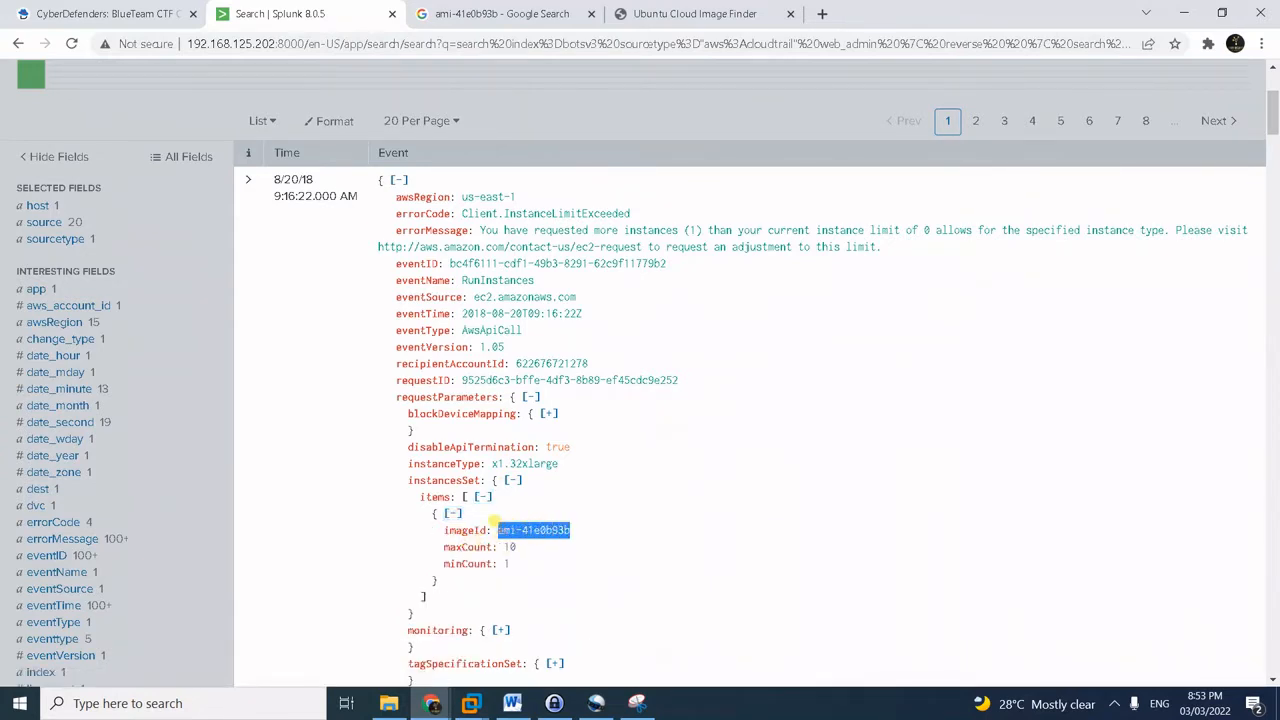
- Switch to the Ubuntu Cloud Image Finder lookup of ami-41e0b93b and examine the matching image's name and version
left_click(462, 10)
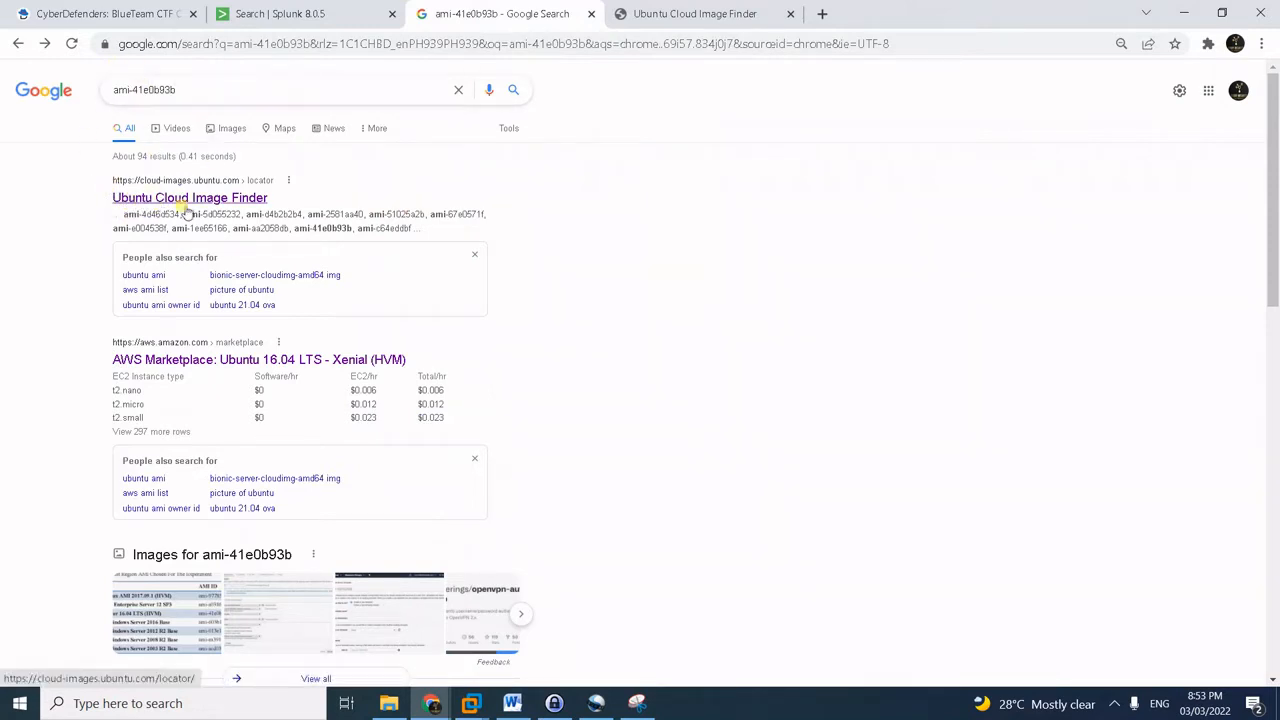
left_click(672, 10)
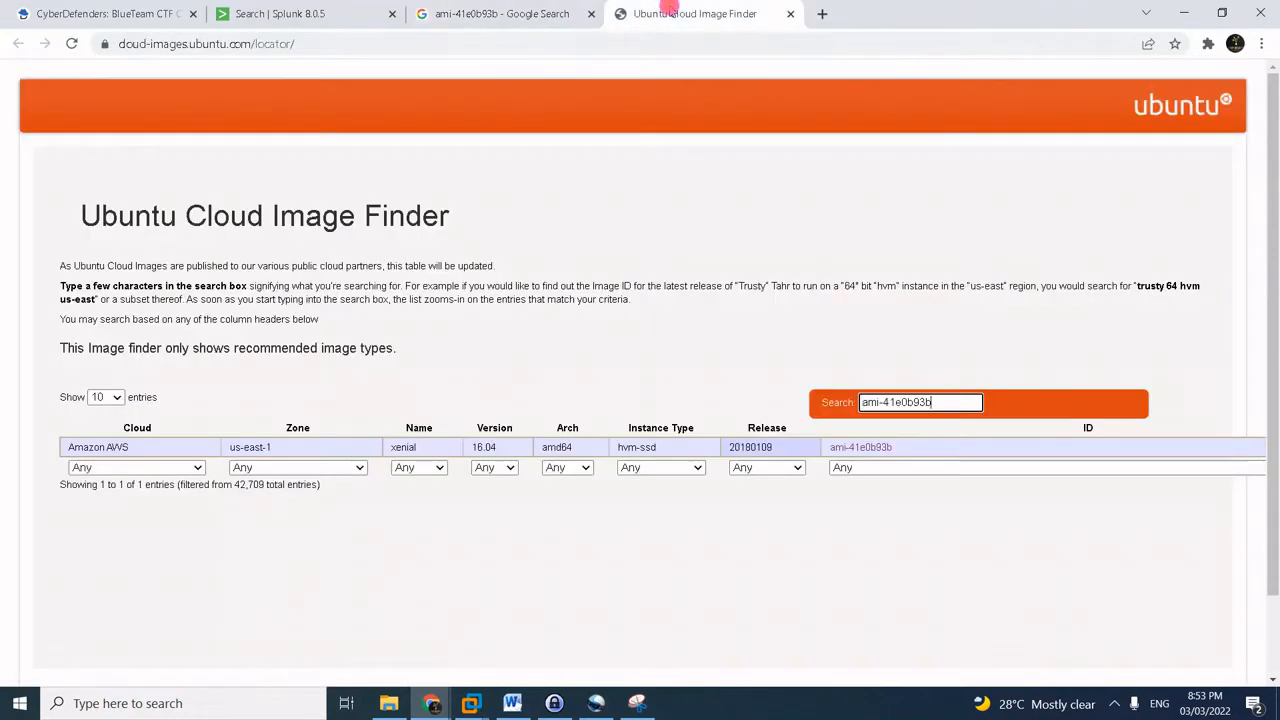
left_click_drag(928, 401, 843, 400)
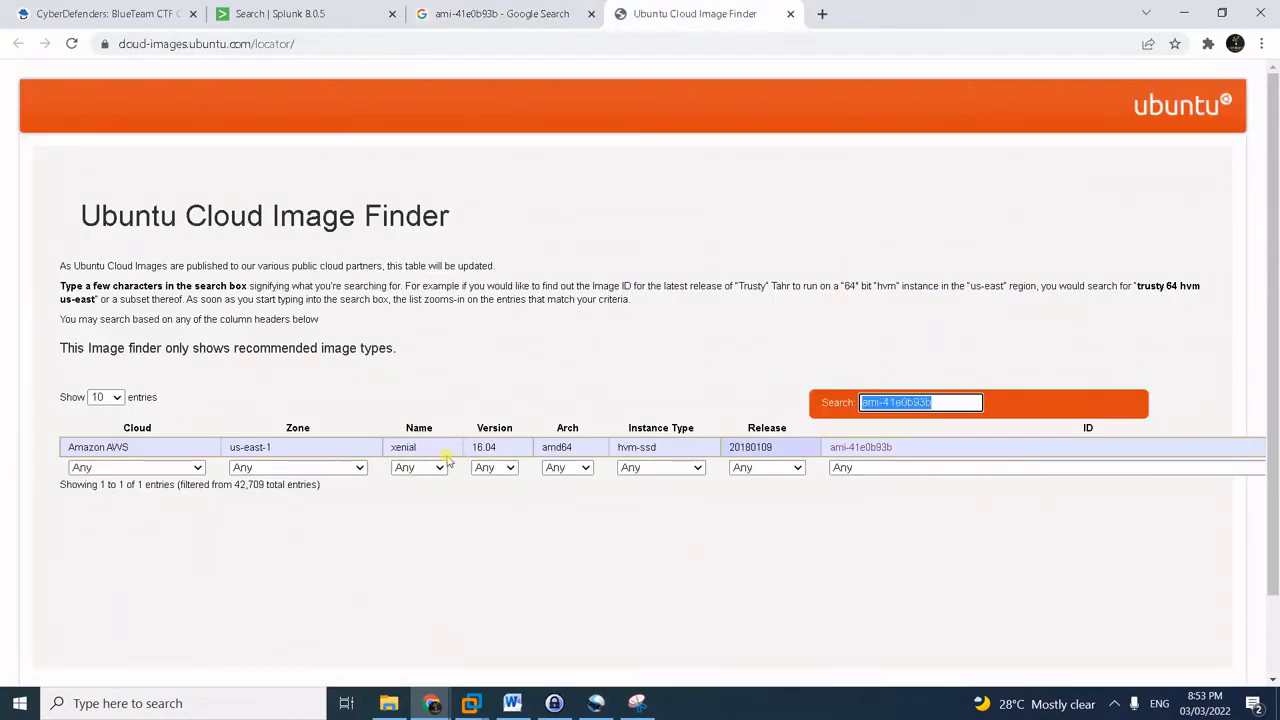
left_click_drag(500, 455, 470, 447)
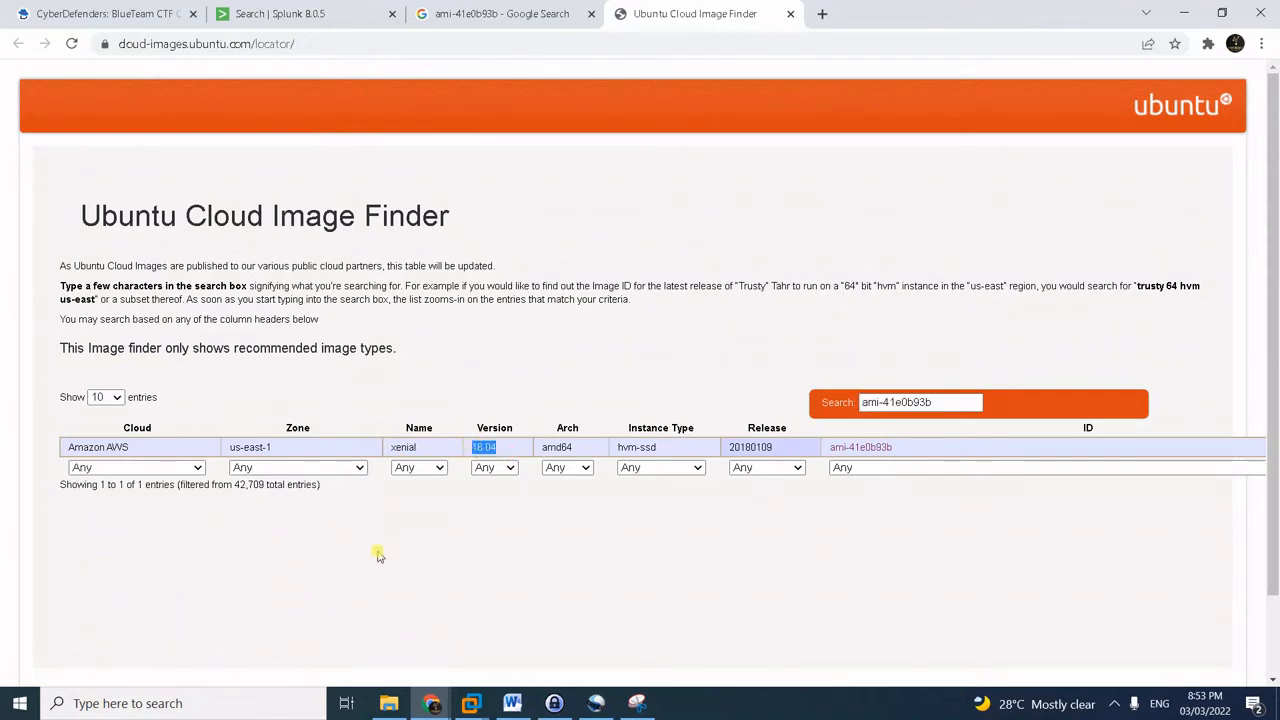
- Search Google for "ubuntu 16.04" to check the release's codename, and return to question #24 on CyberDefenders
left_click(466, 12)
left_click_drag(190, 90, 4, 62)
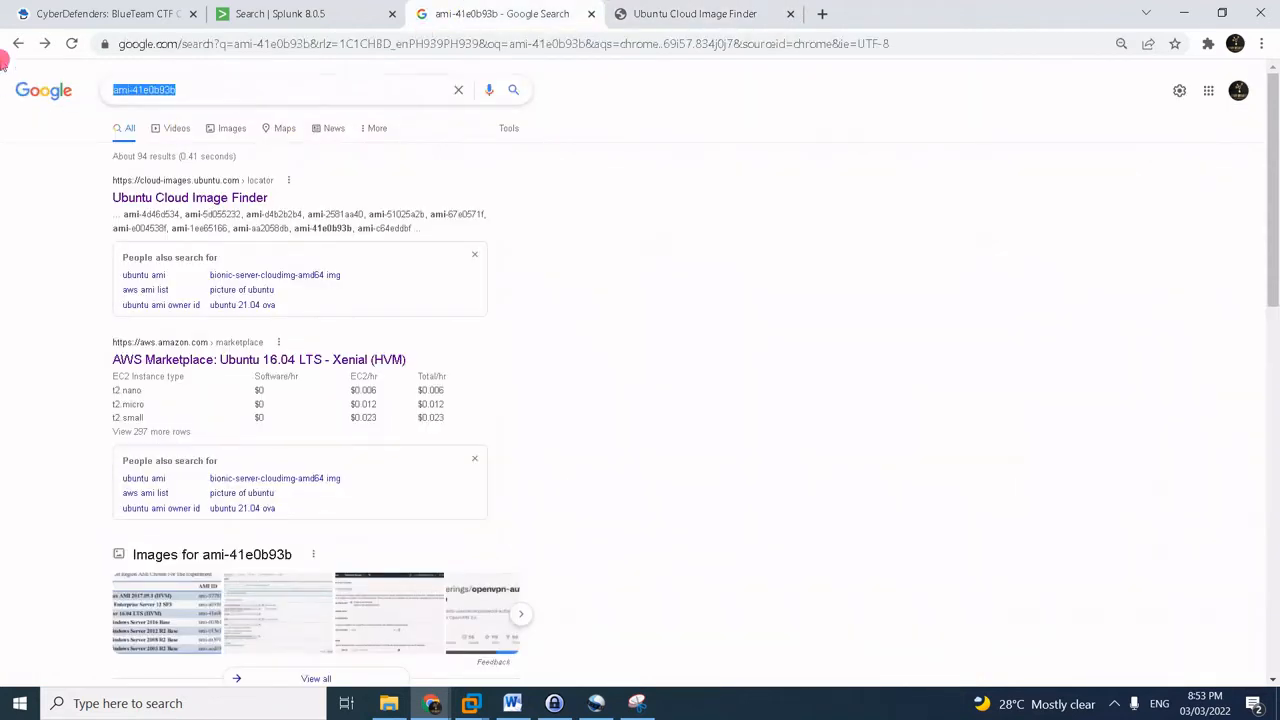
type("ubuntu 16")
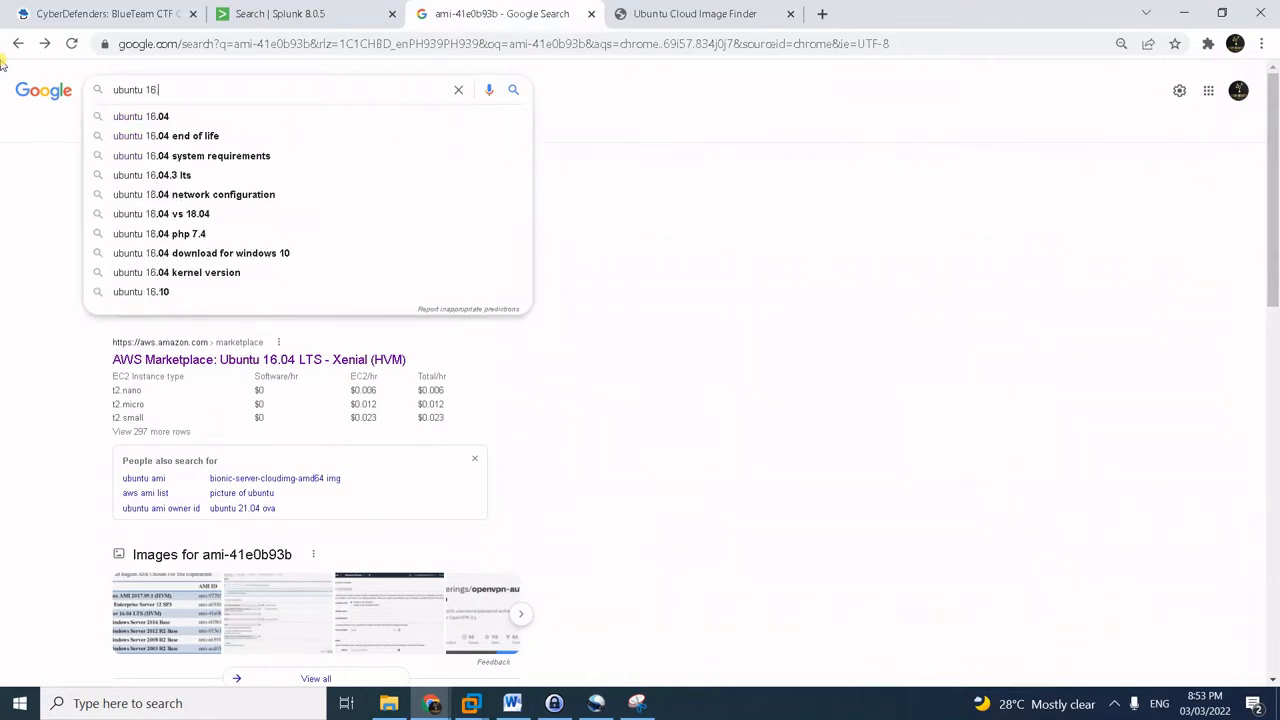
type(".04")
key("Return")
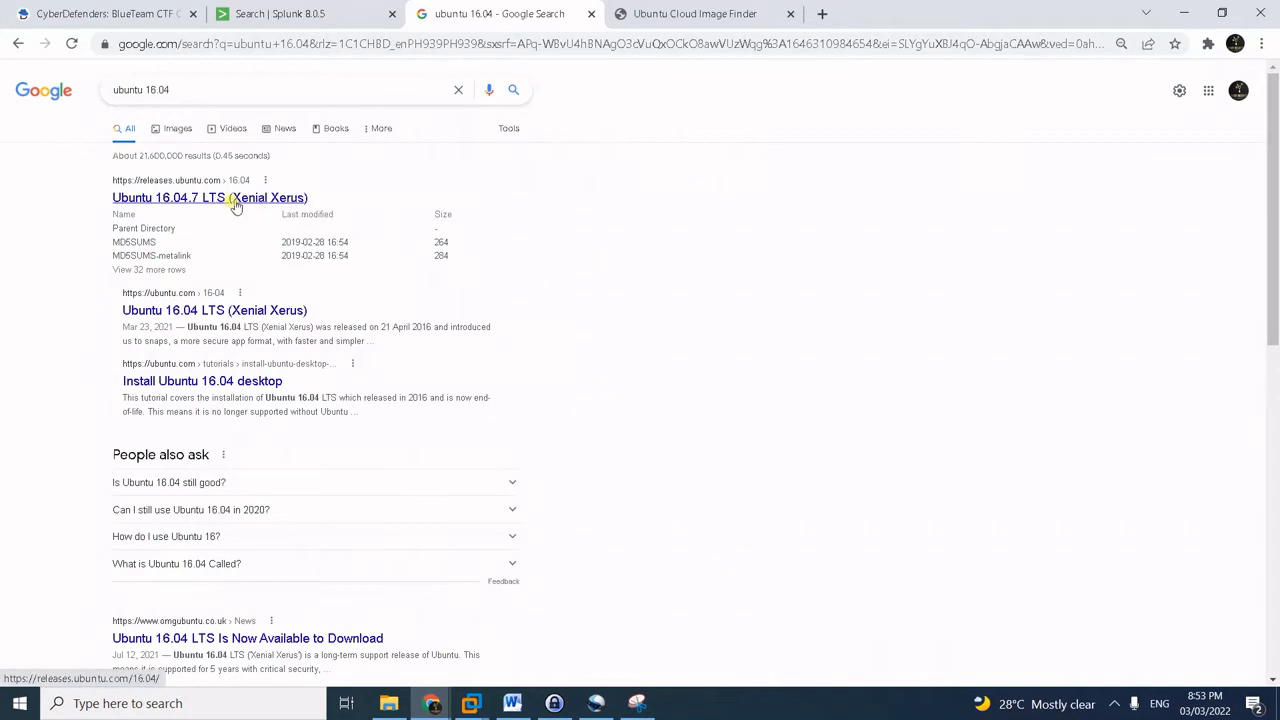
left_click(147, 10)
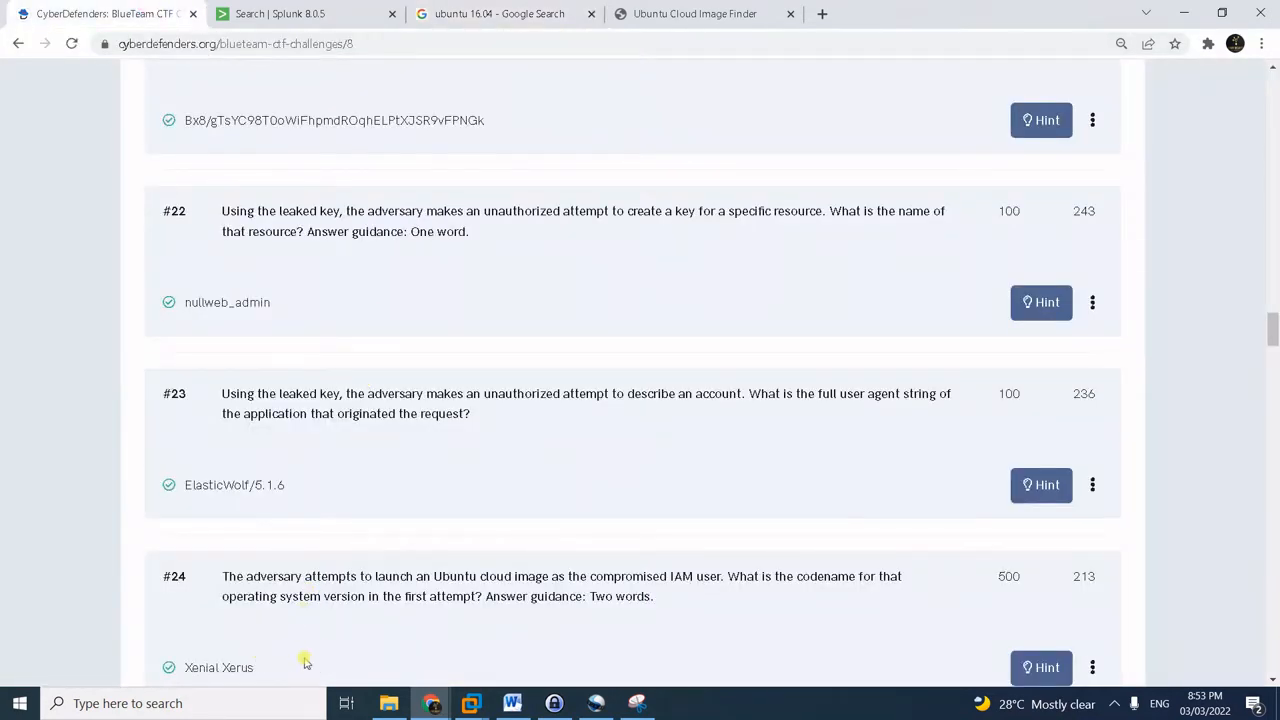
left_click(1114, 703)
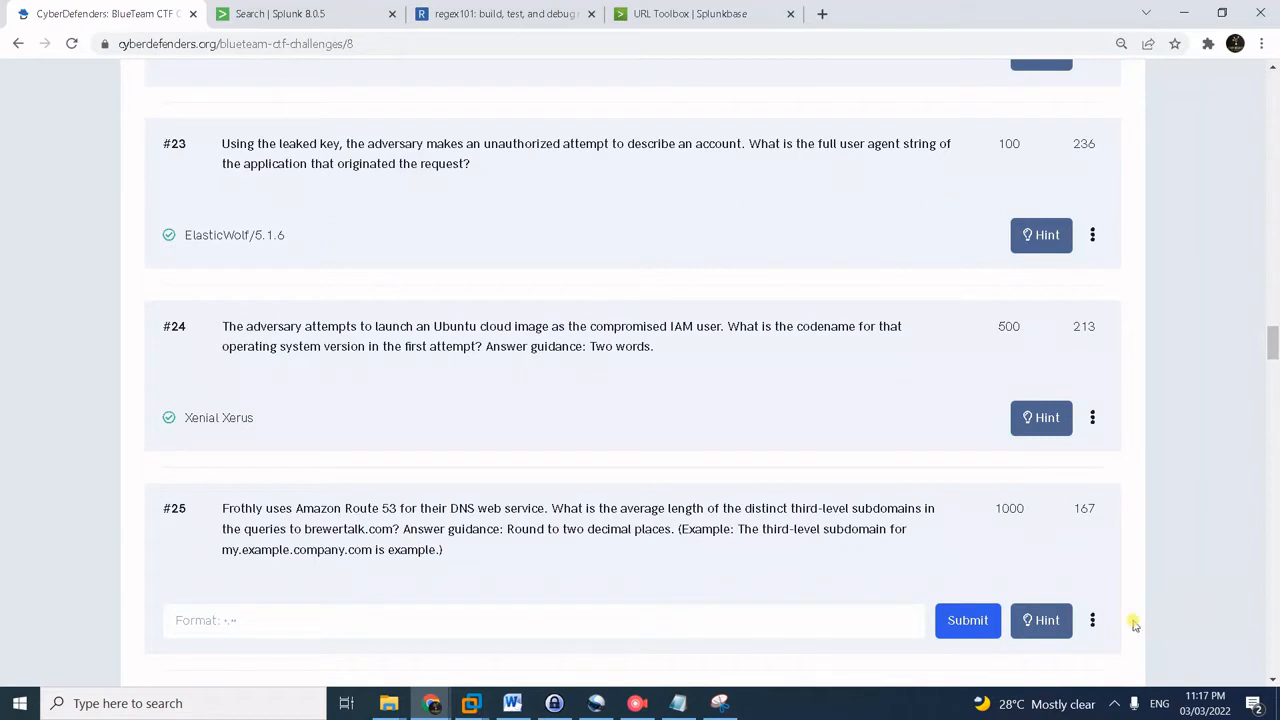
- Open the hints for question #25, read the suggested sourcetype for DNS queries, and close them
left_click(1045, 620)
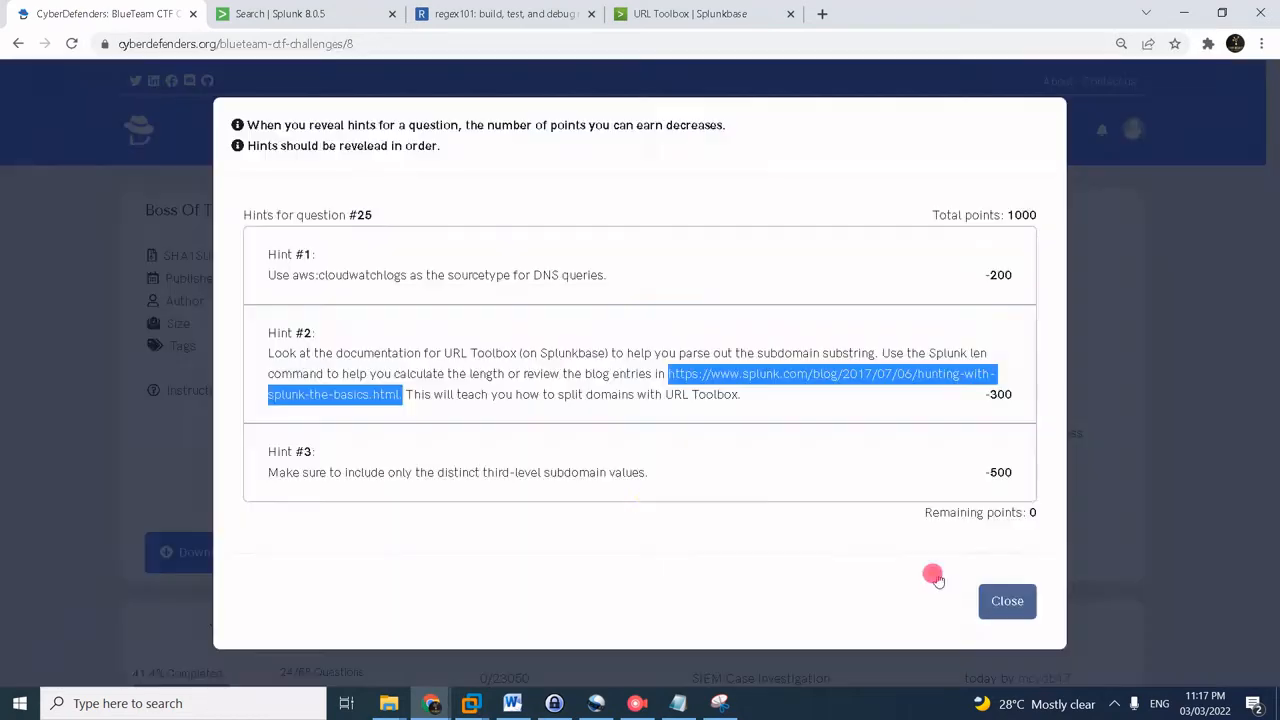
left_click(933, 577)
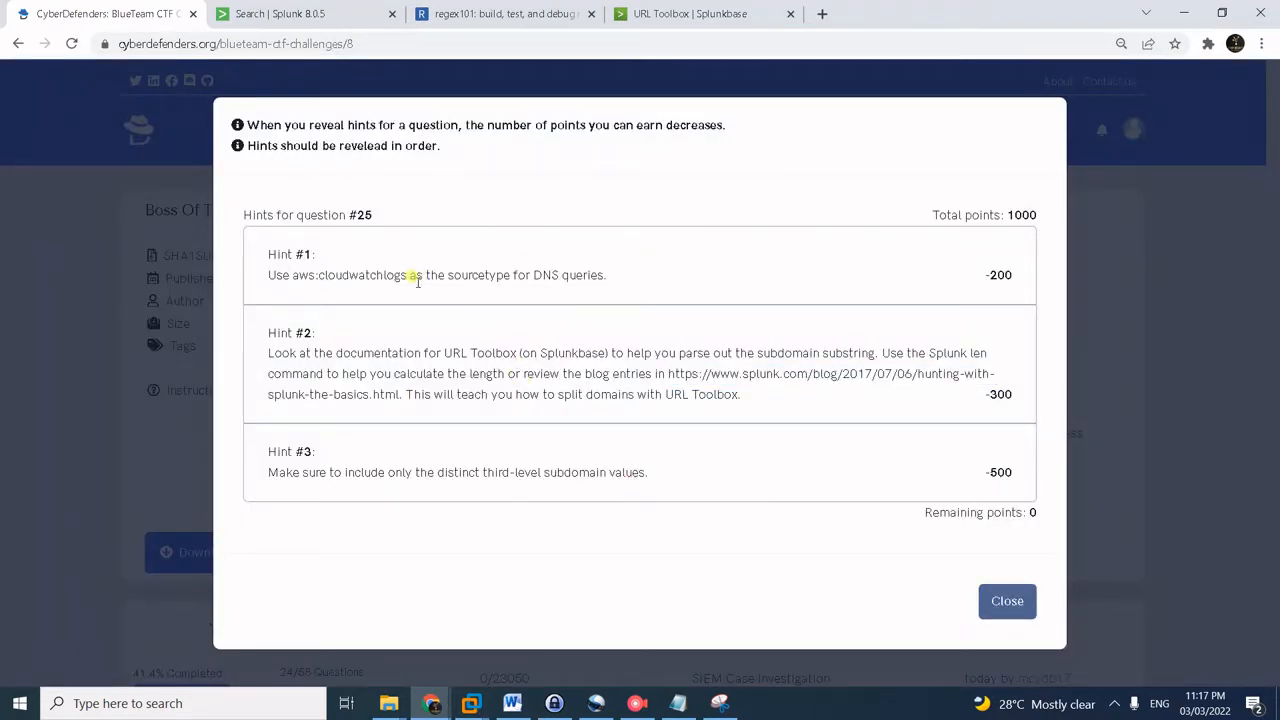
left_click(995, 596)
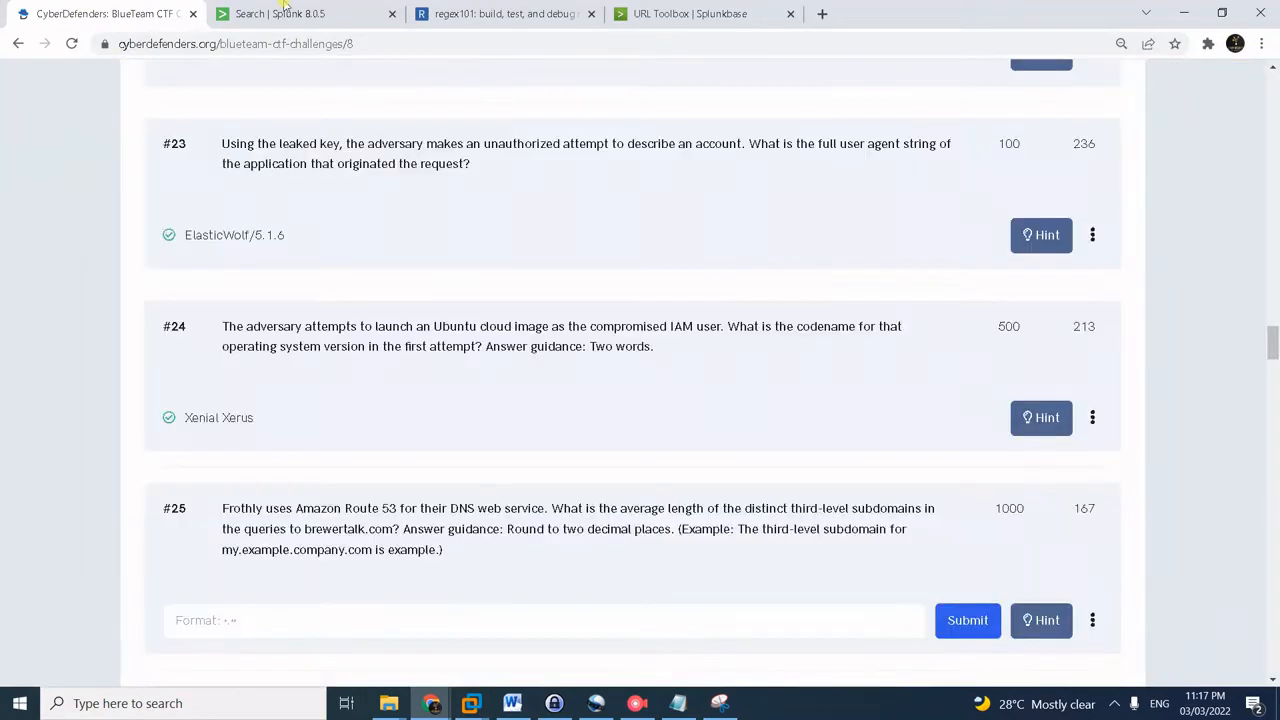
- Switch to the Splunk search of aws:cloudwatchlogs events for brewertalk and check the source field's values
left_click(283, 13)
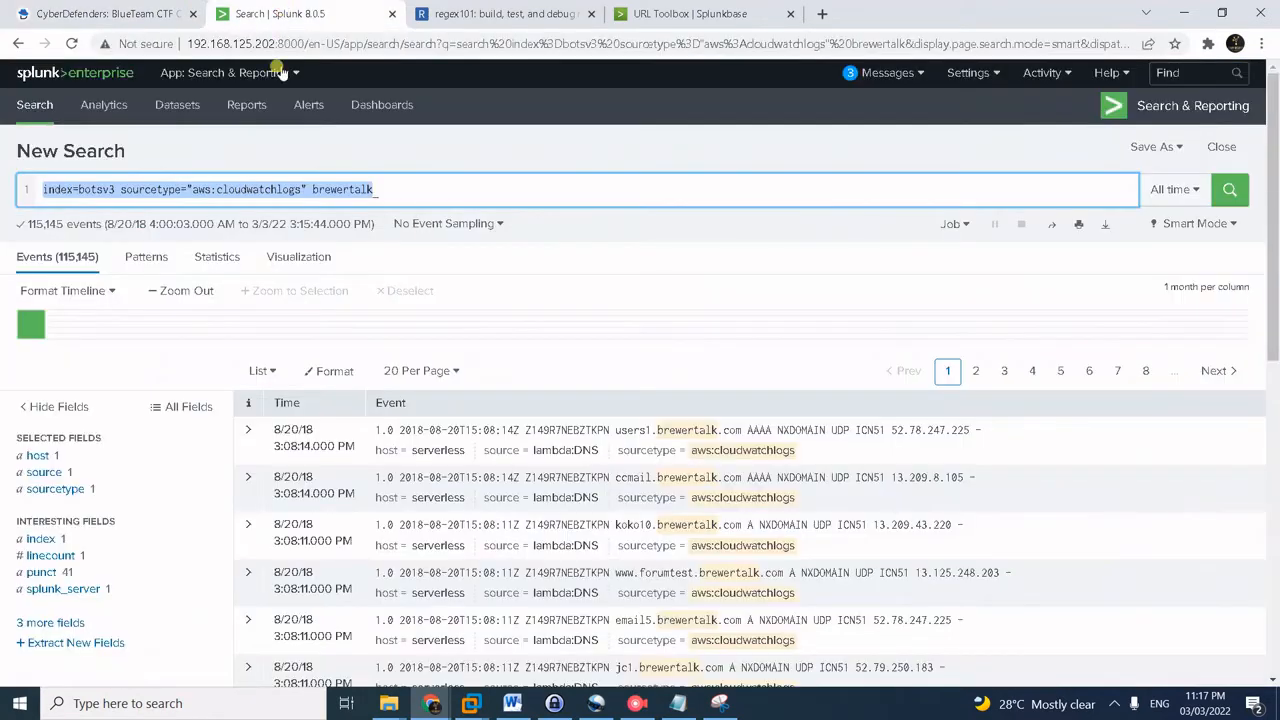
left_click(421, 189)
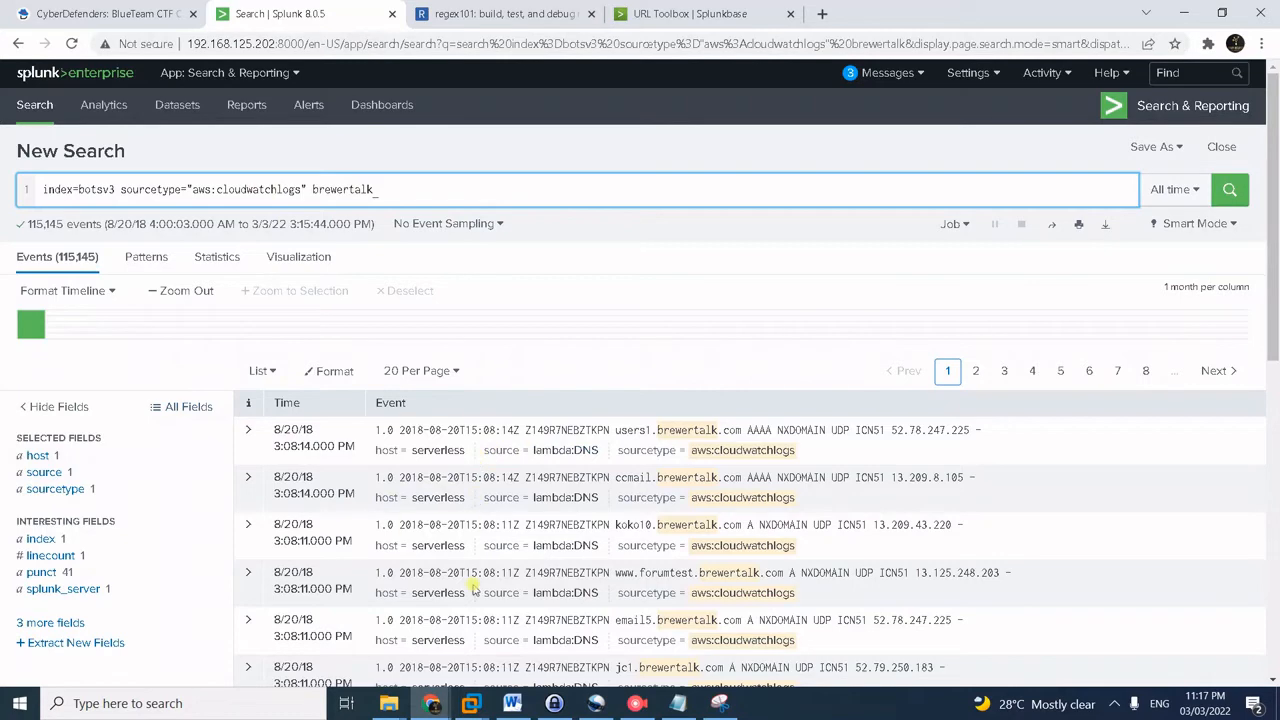
left_click(55, 472)
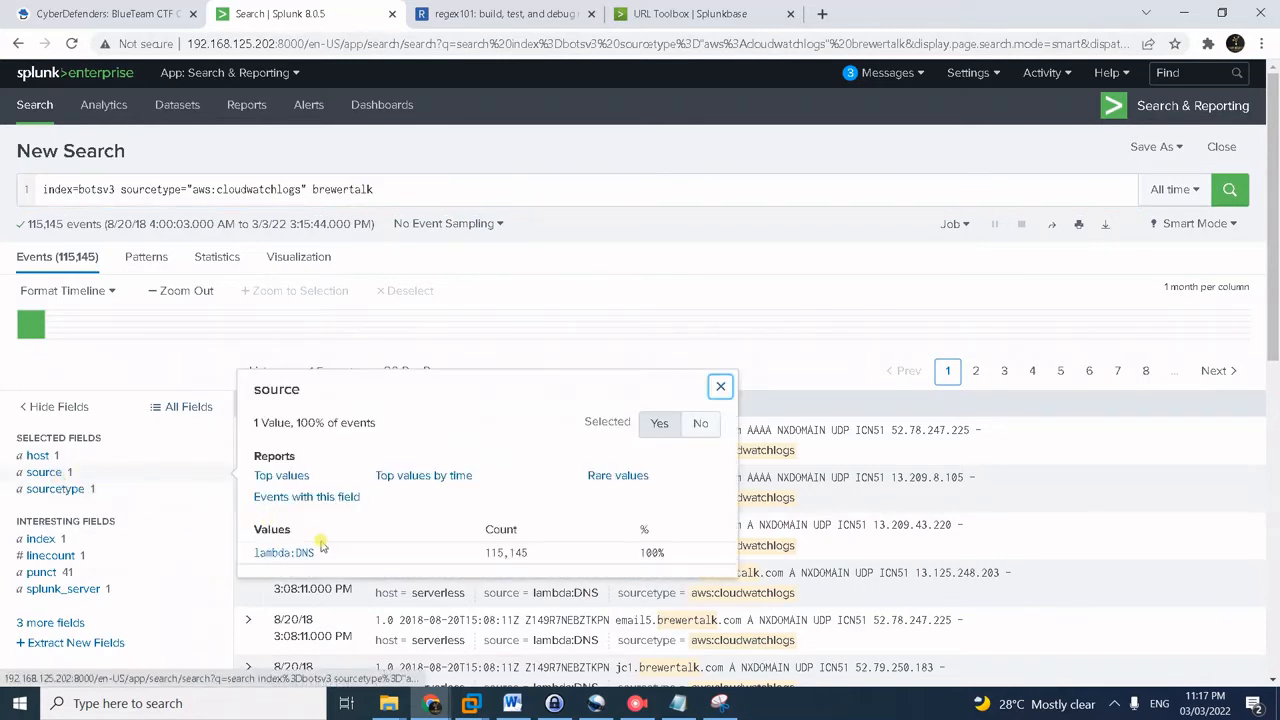
left_click(719, 386)
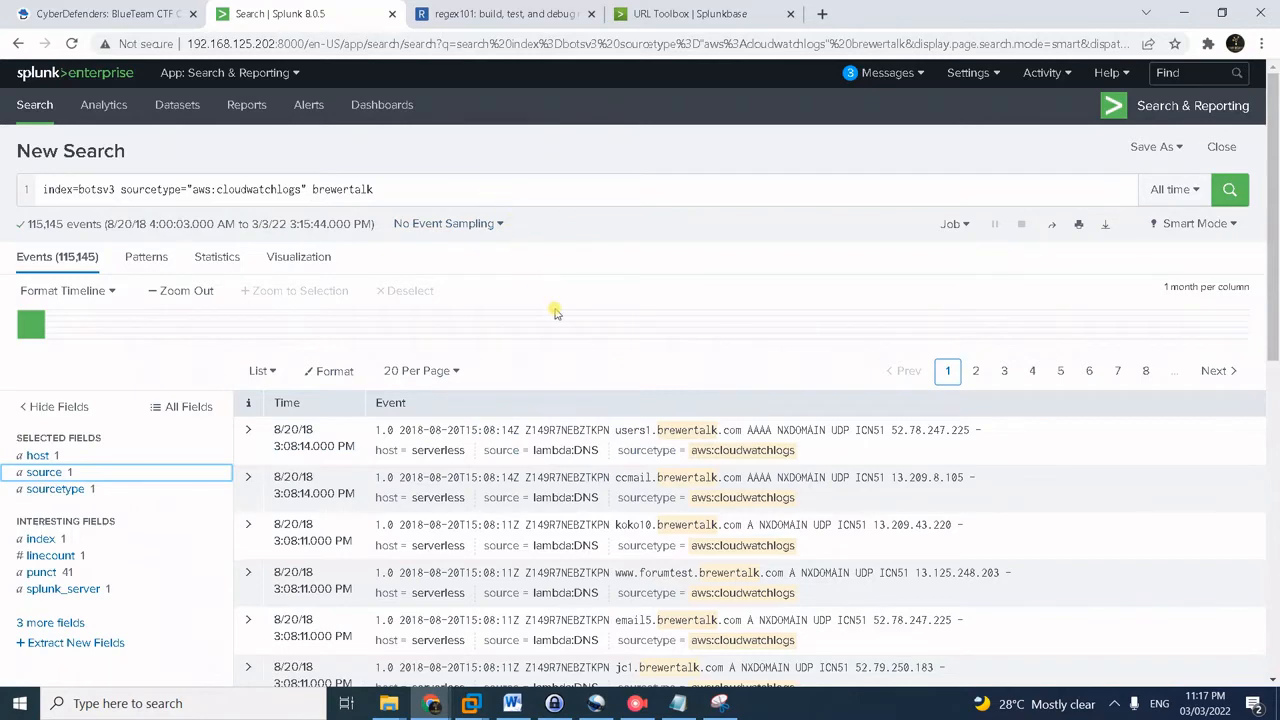
- Copy the query "index=botsv3 earliest=0 source=lambda:dns *.brewertalk.com" from Notepad and run it in Splunk in place of the current search
key("alt+Tab")
key("alt+Tab")
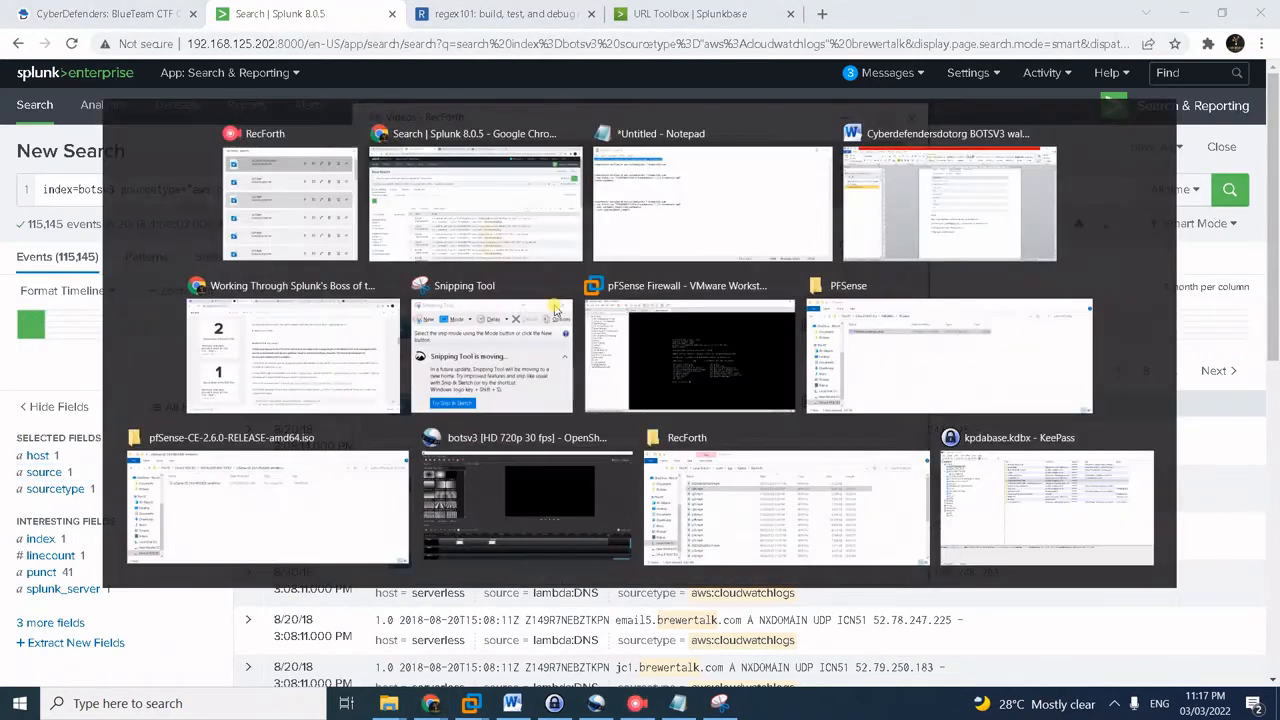
key("alt+Tab")
left_click_drag(530, 198, 208, 201)
key("ctrl+c")
key("alt+Tab")
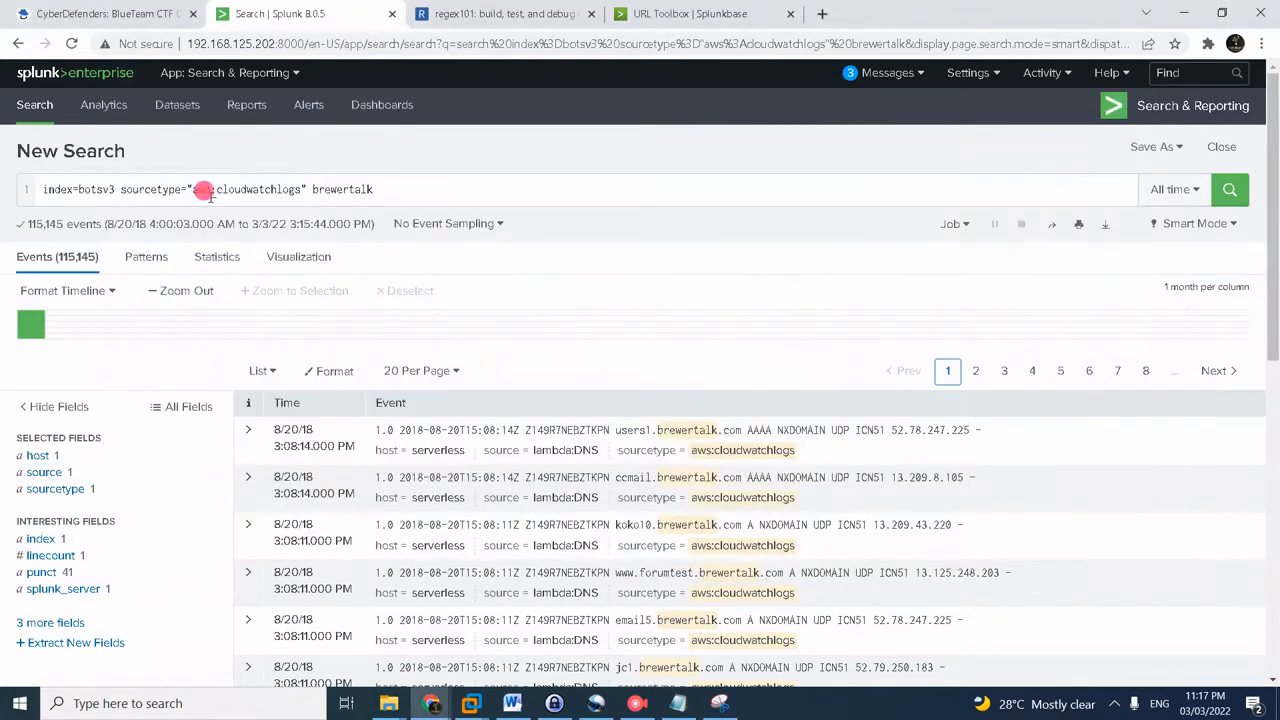
triple_click(210, 197)
key("ctrl+v")
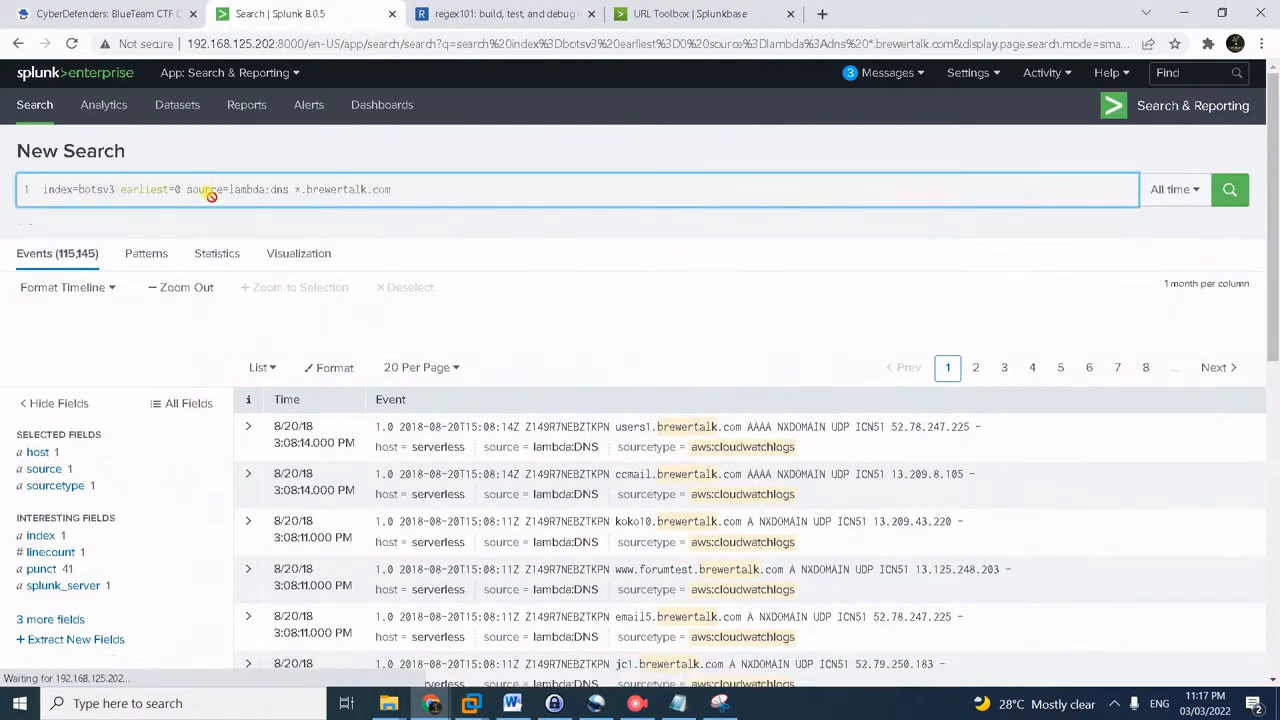
key("Return")
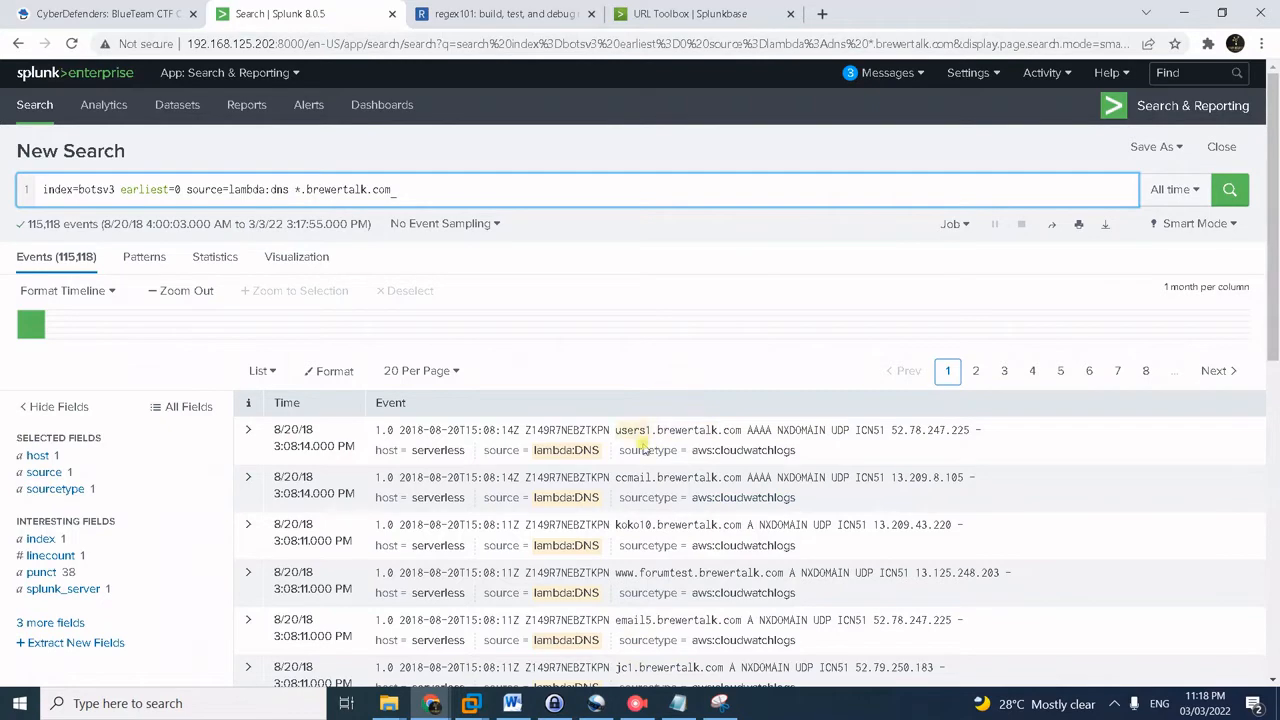
- Replace the search with the Notepad query that extracts subdomain from _raw using rex and tables it, remove its trailing blank lines, and run it
key("alt+Tab")
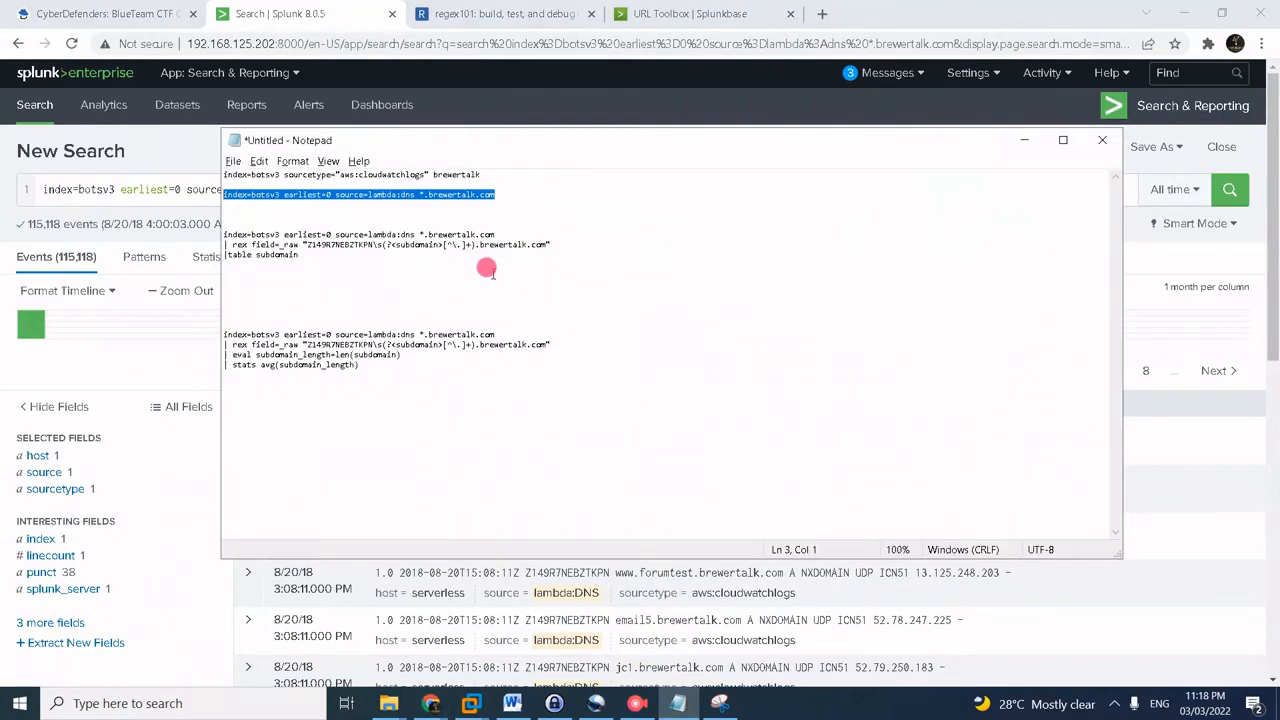
left_click_drag(300, 256, 226, 233)
key("ctrl+c")
key("alt+Tab")
key("ctrl+a")
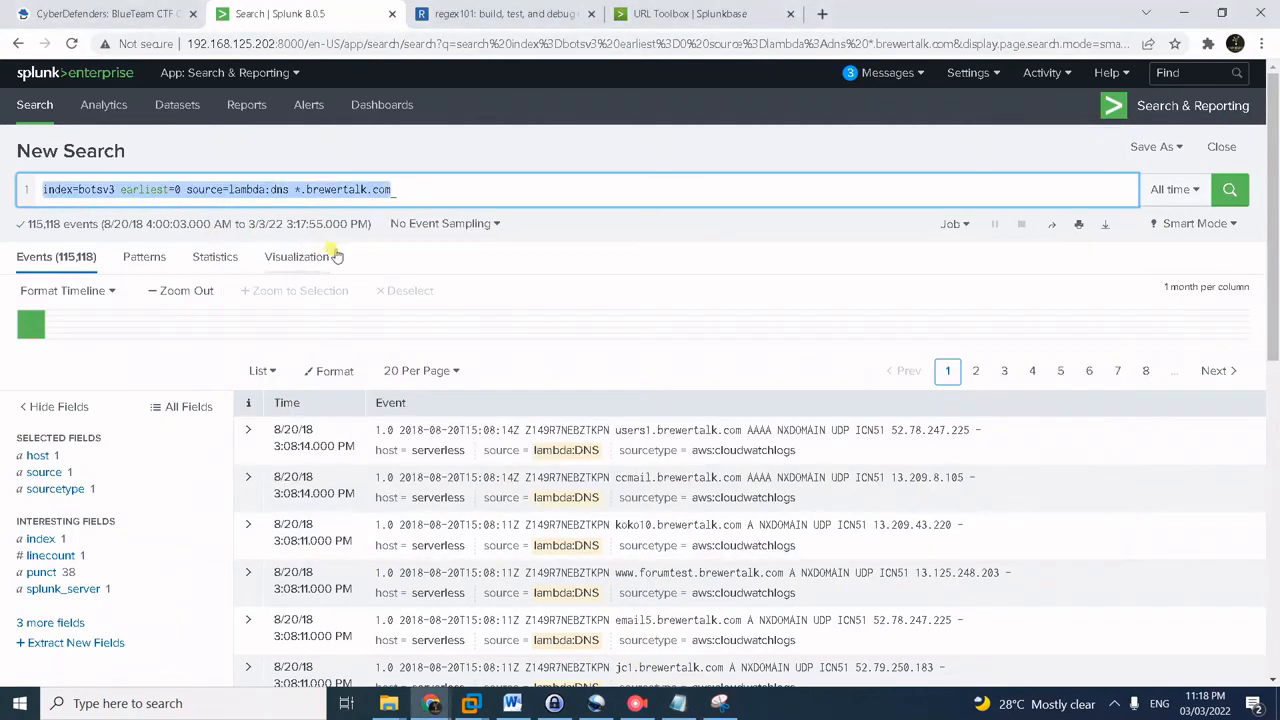
key("ctrl+v")
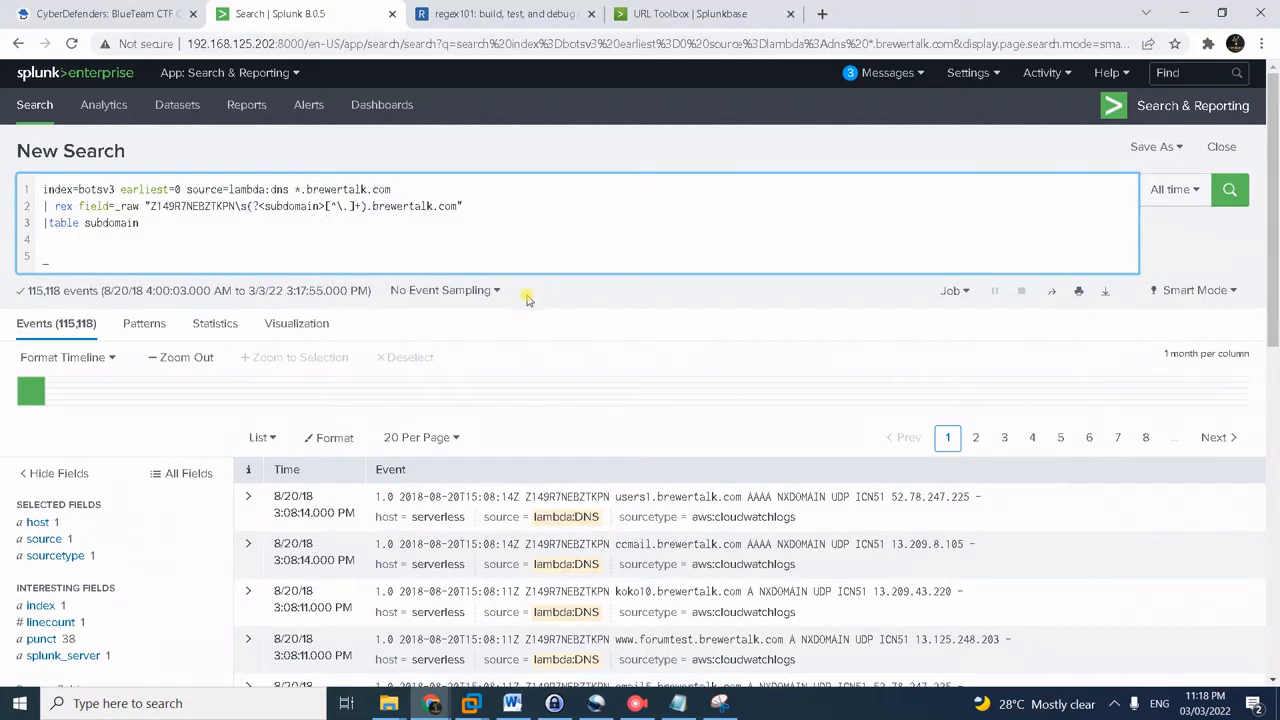
key("BackSpace")
key("BackSpace")
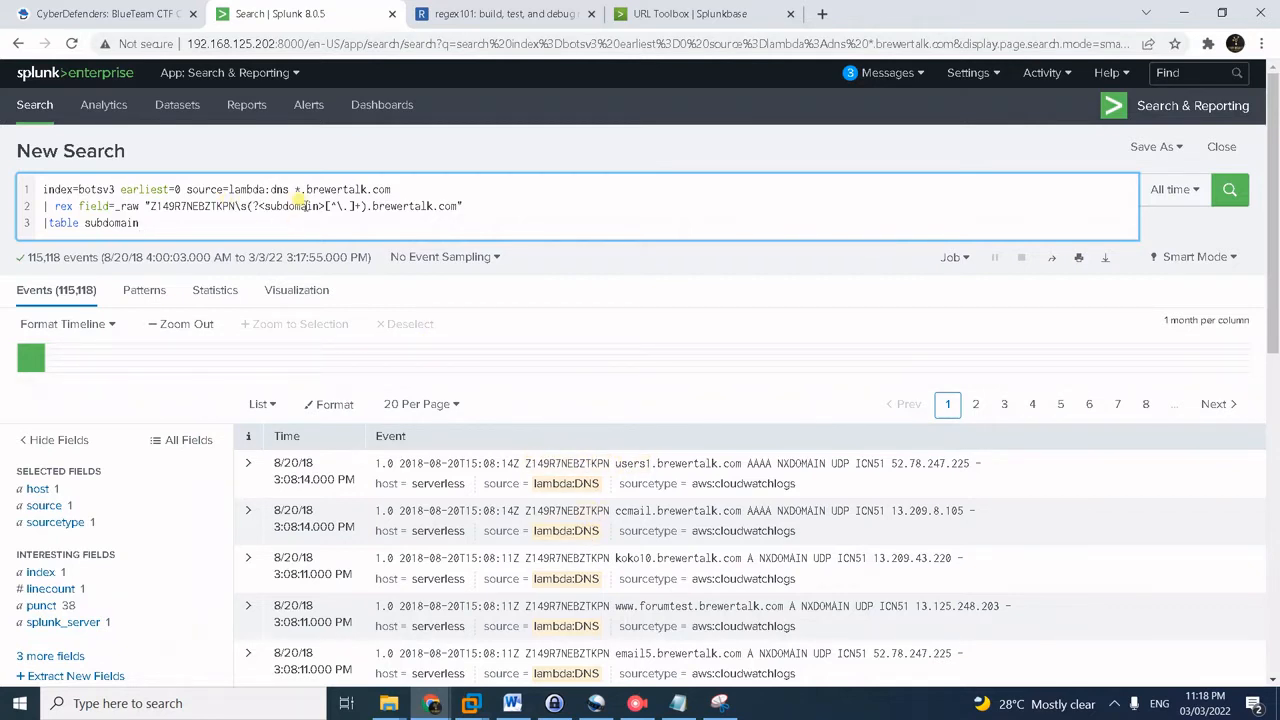
key("Return")
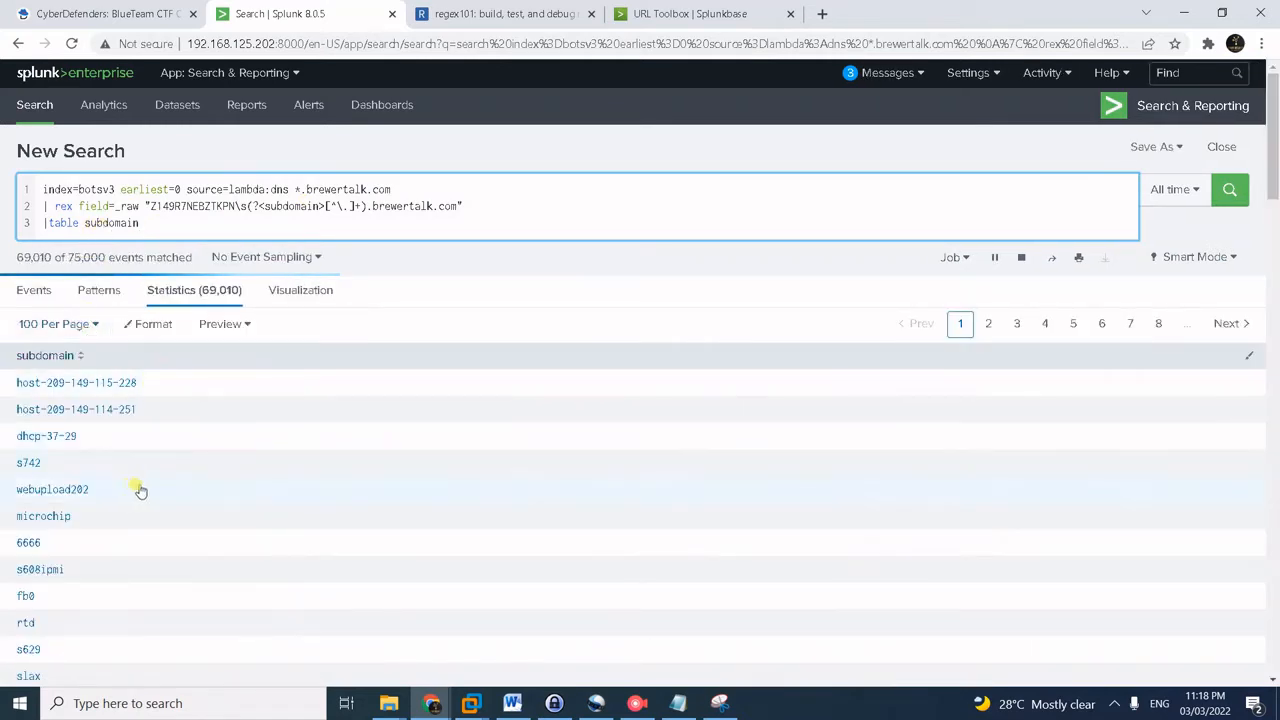
scroll(215, 450, "down", 6)
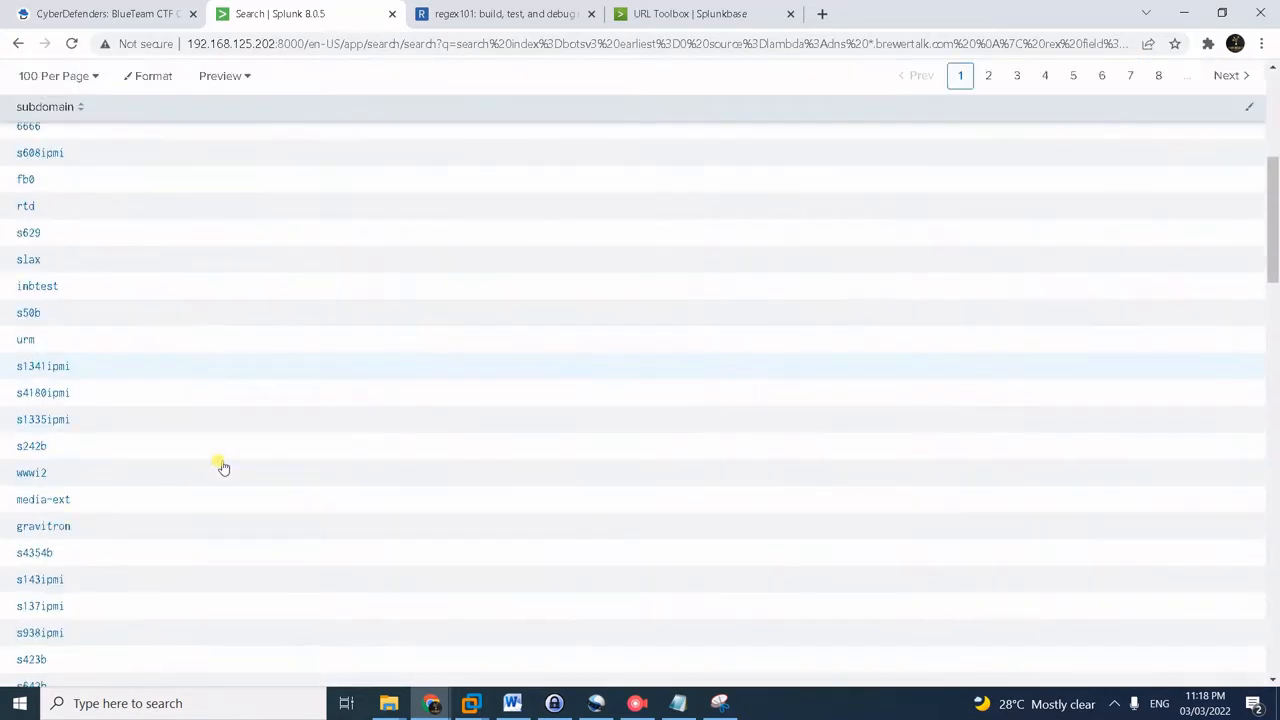
scroll(223, 467, "up", 6)
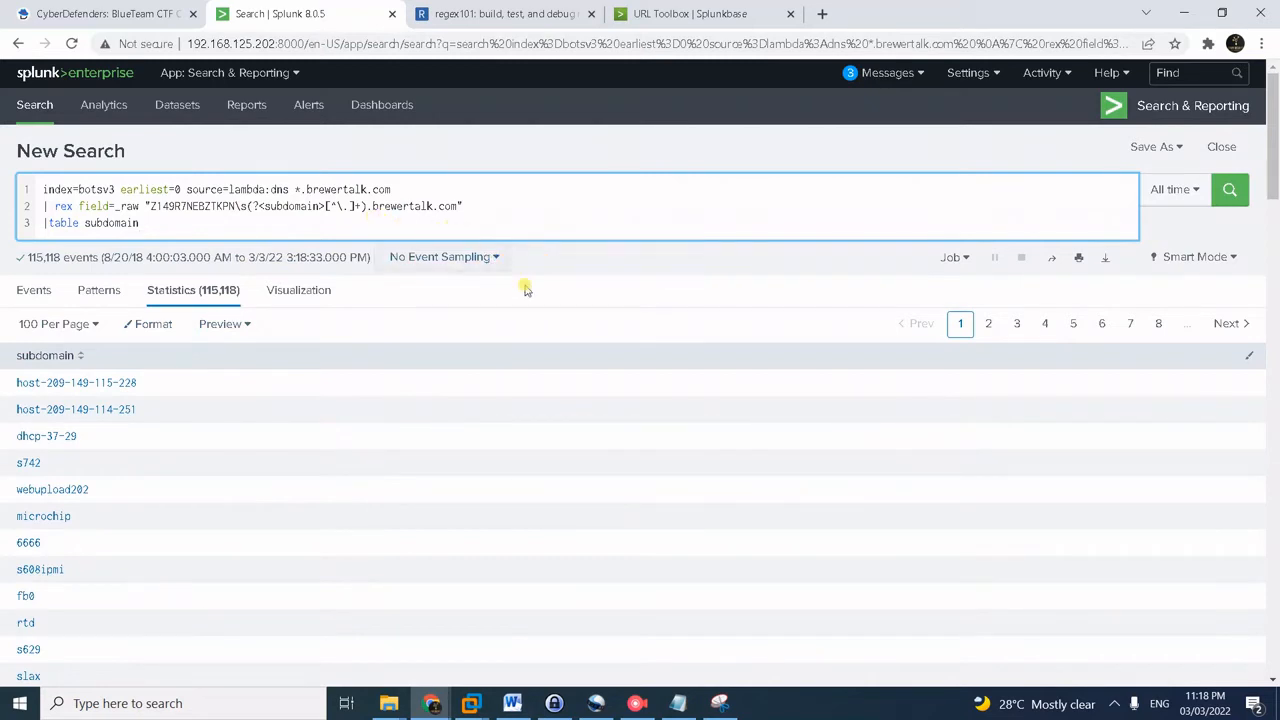
- Run the Notepad query that adds eval subdomain_length=len(subdomain) and stats avg(subdomain_length) after the rex extraction, without its trailing blank line
key("alt+Tab")
left_click_drag(371, 363, 208, 335)
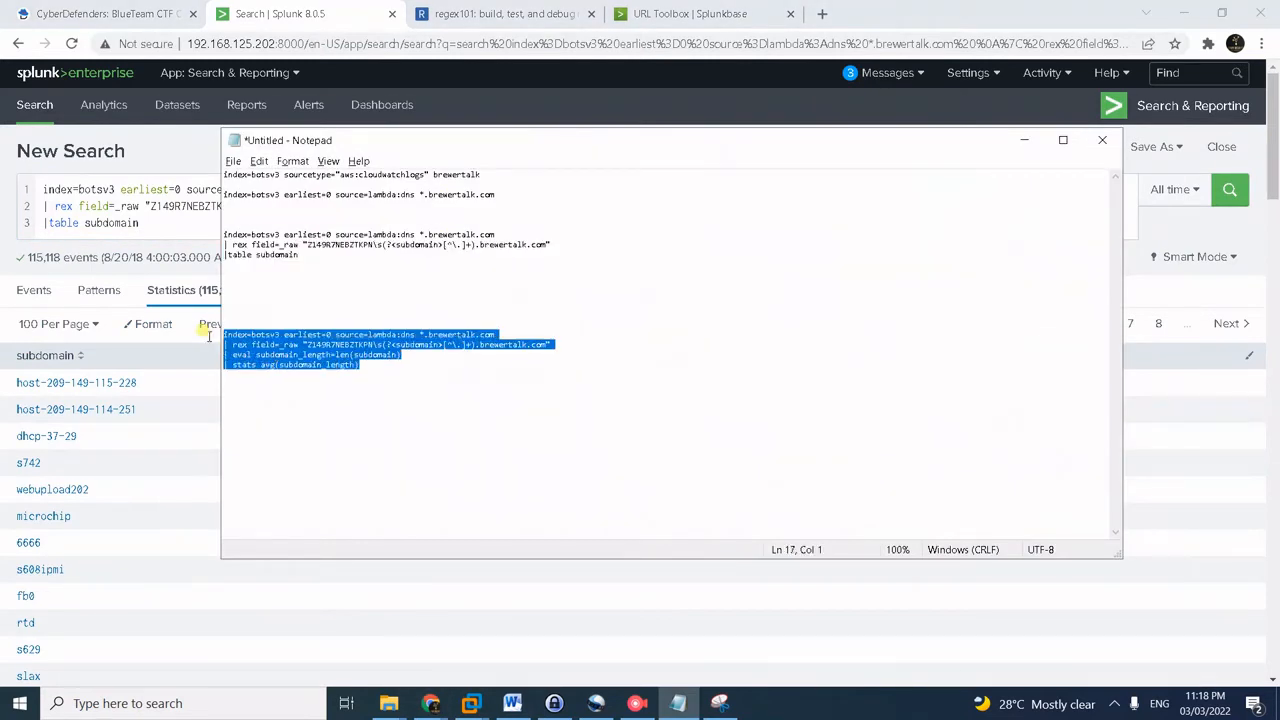
left_click(143, 189)
key("ctrl+a")
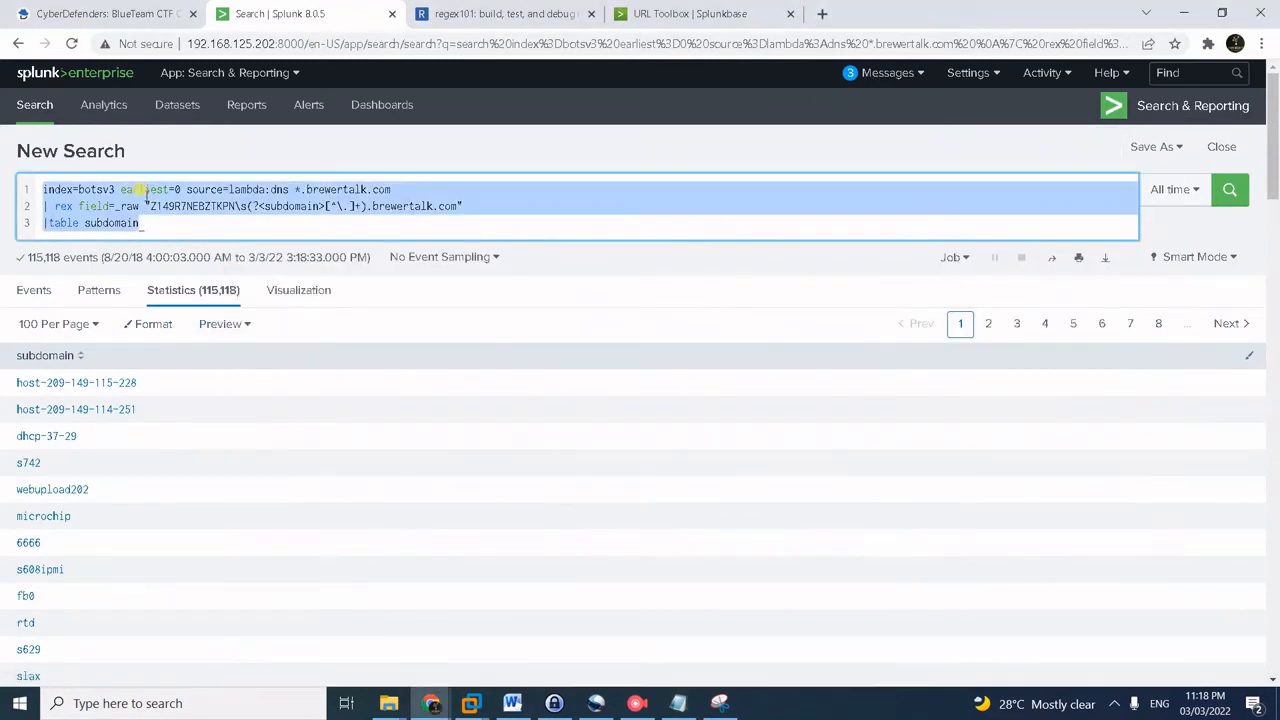
key("ctrl+v")
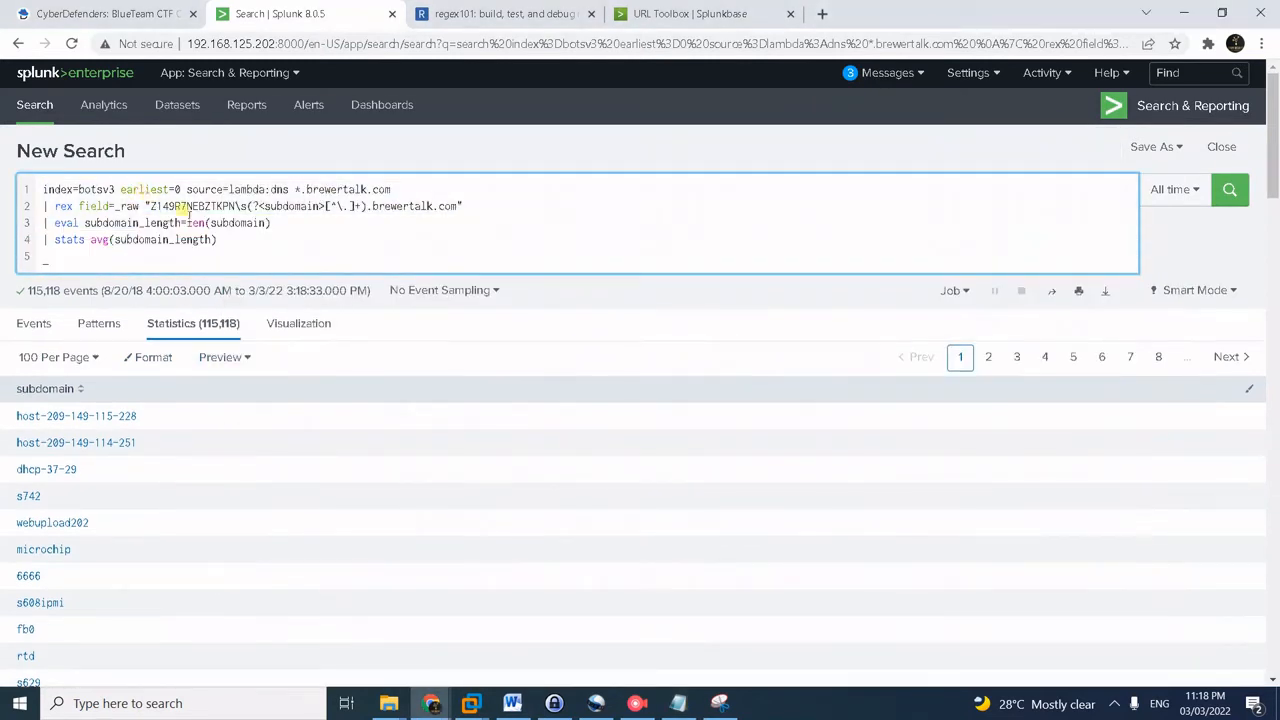
left_click(294, 248)
key("BackSpace")
key("Return")
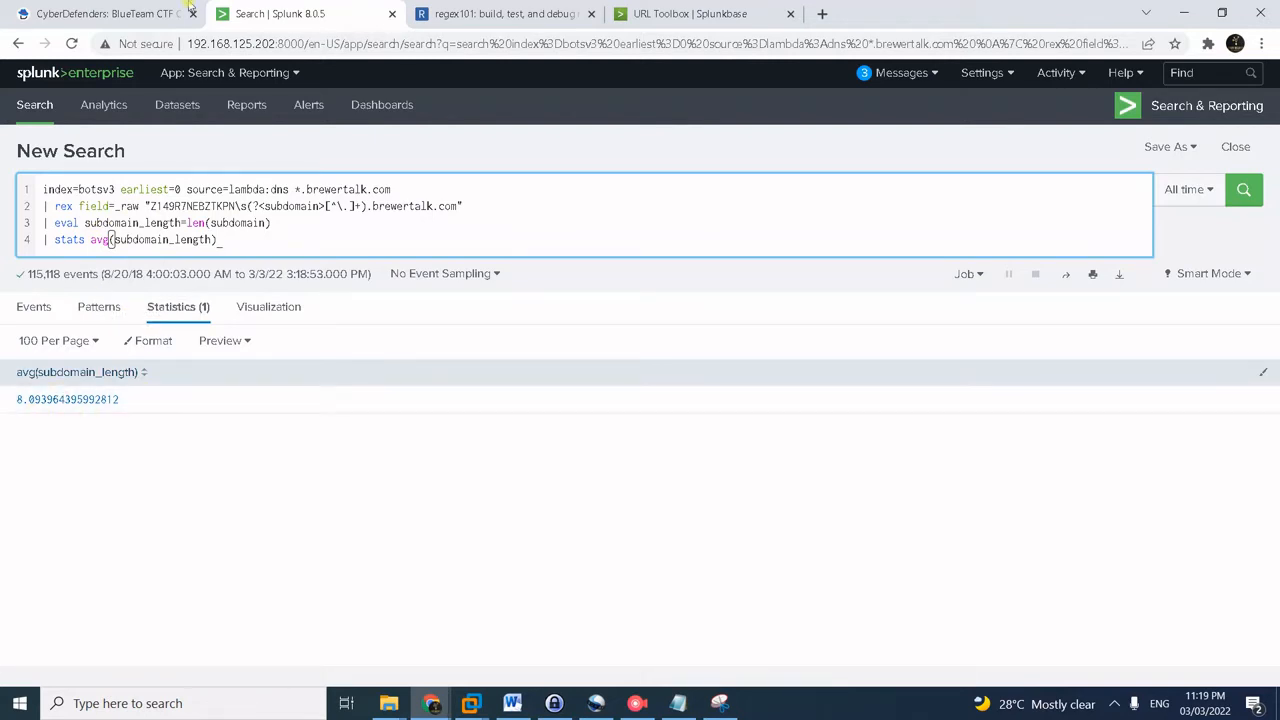
- Return to CyberDefenders and answer question #25, first trying 8.9 and submitting 8.10 instead
left_click(108, 12)
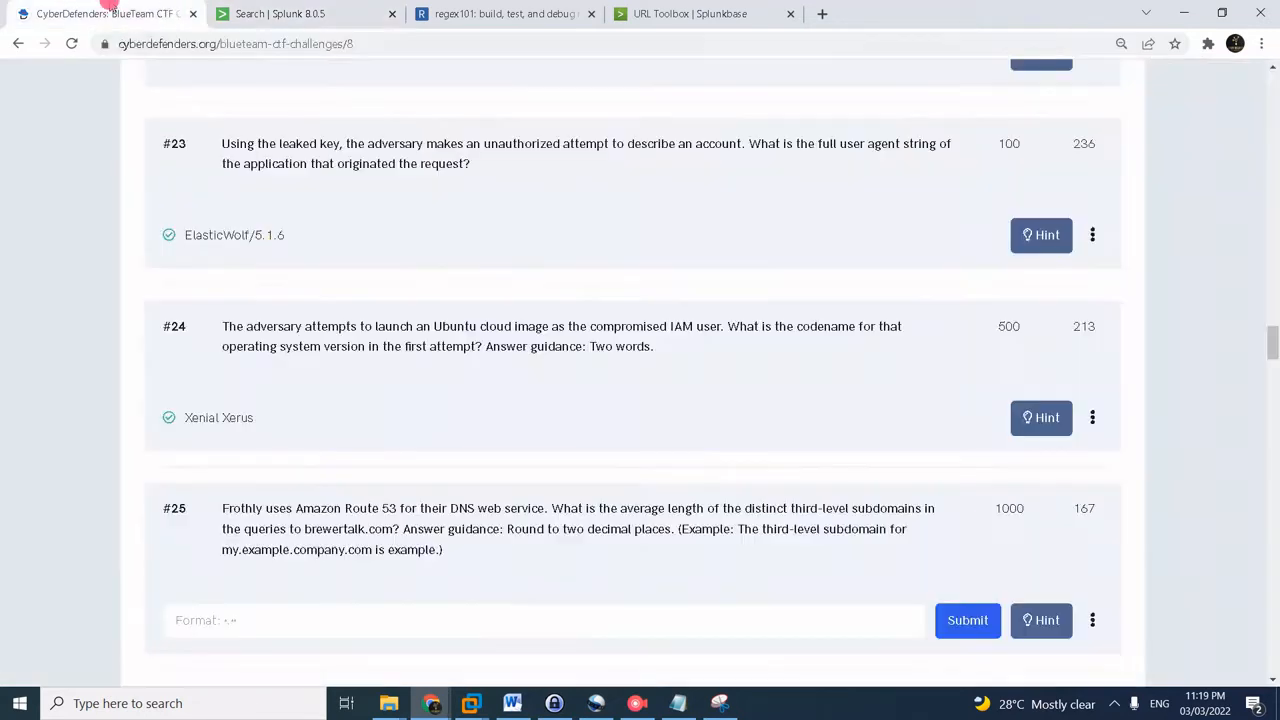
left_click(413, 633)
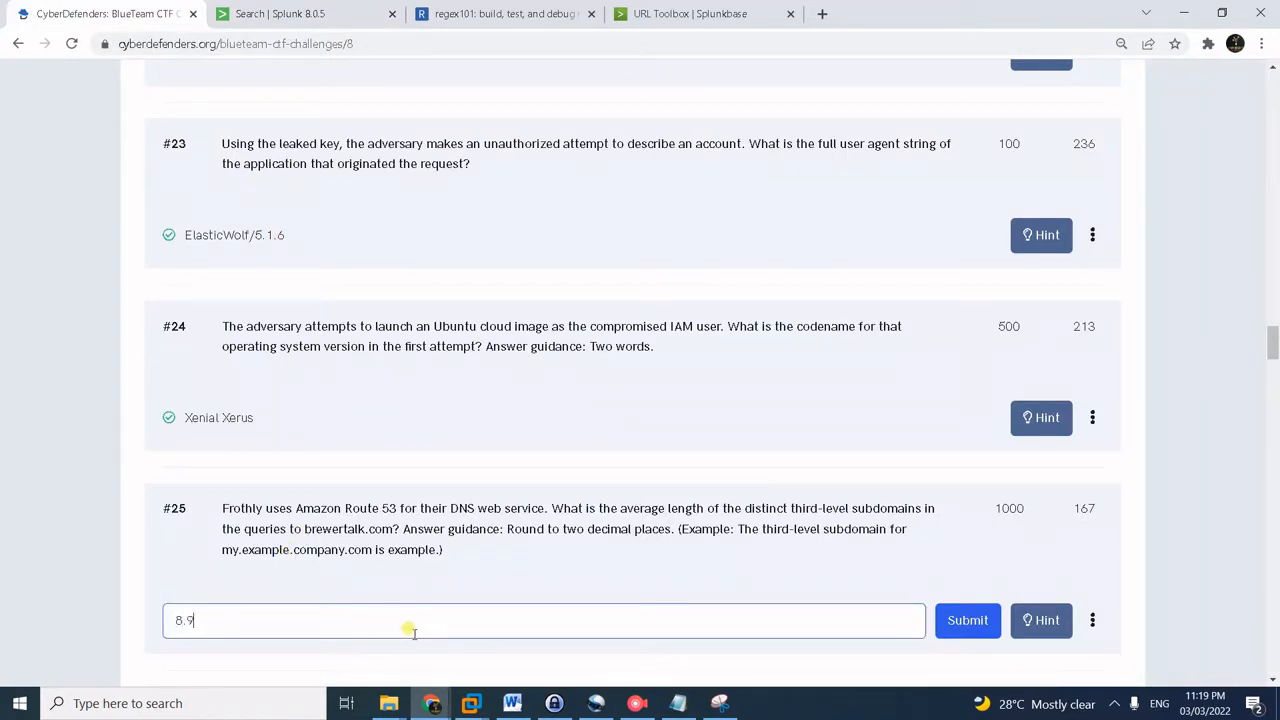
key("Return")
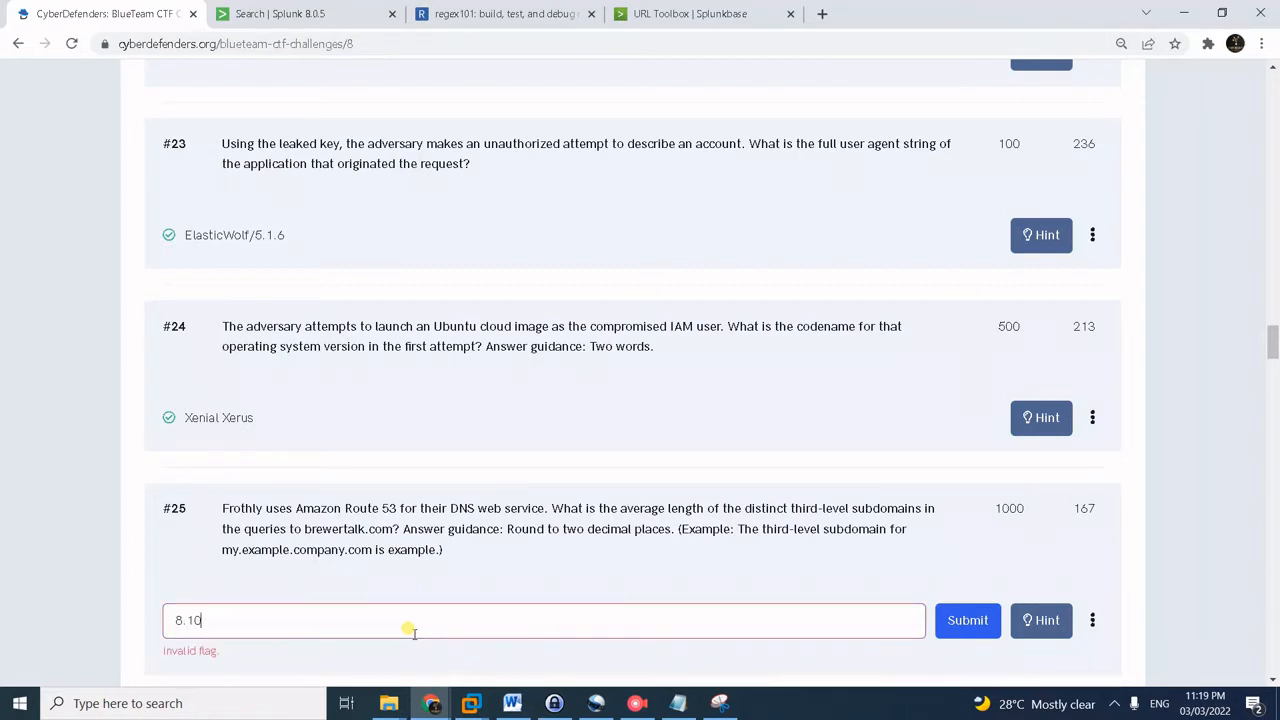
key("Return")
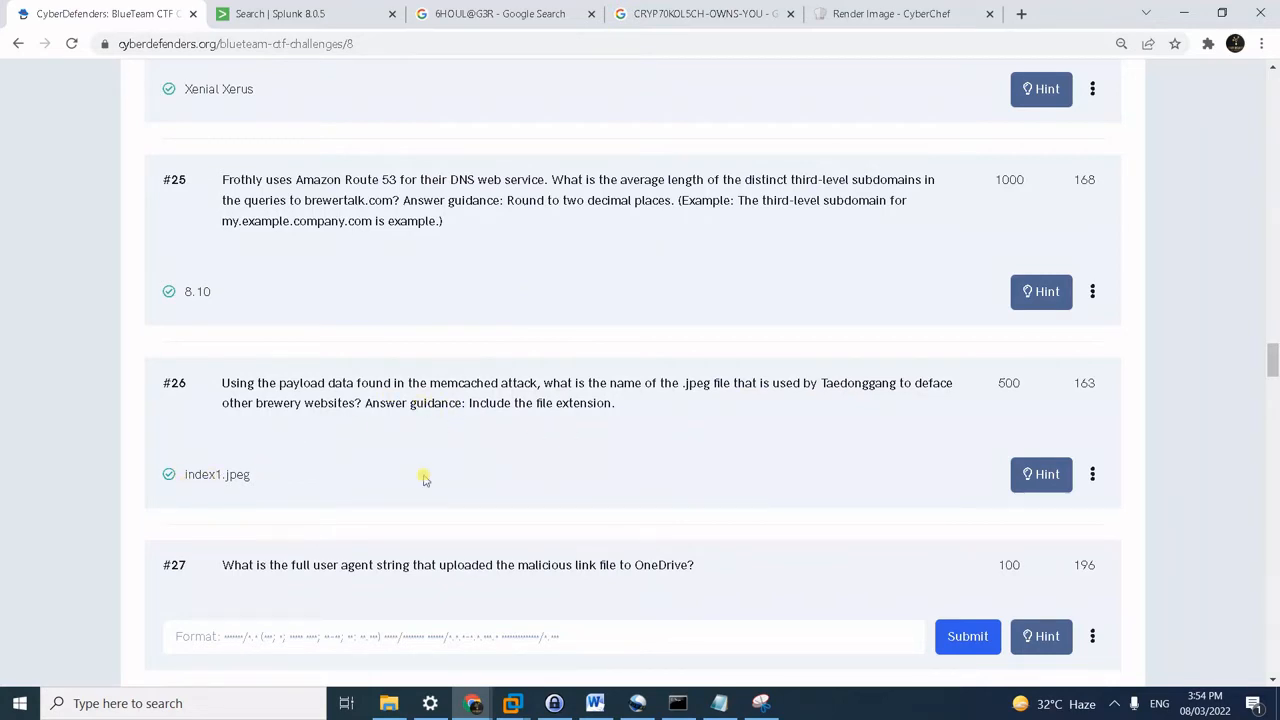
- Read the three hints for question #26 on the memcached attack payload and close them
left_click(1028, 474)
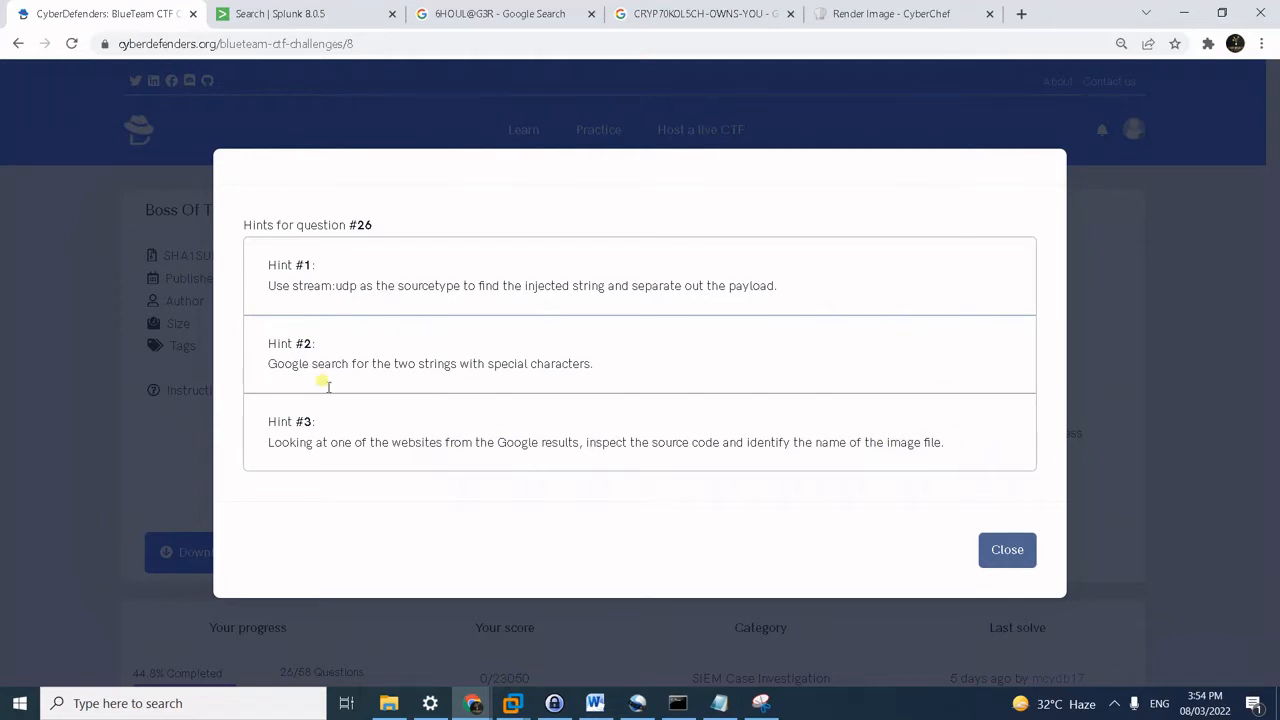
left_click(1020, 552)
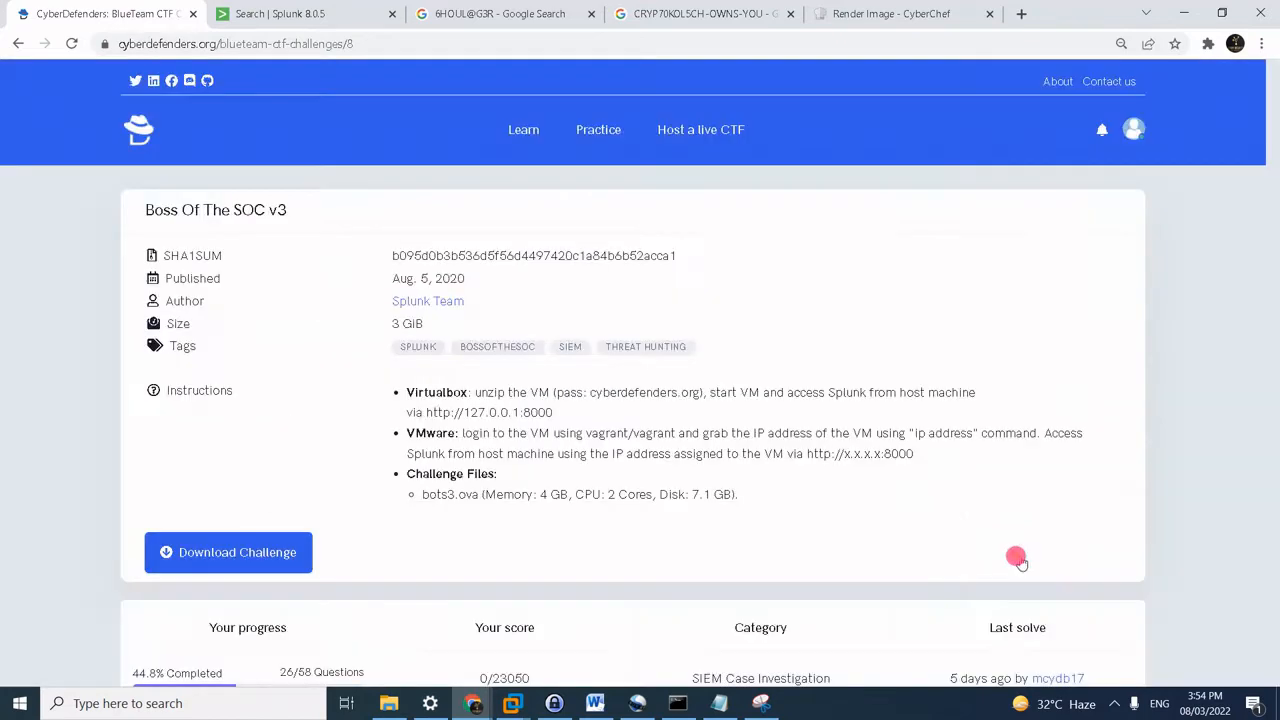
scroll(1014, 557, "down", 15)
- Copy the query "index=botsv3 sourcetype=stream:udp" from Notepad and run it in Splunk in place of the current search
left_click(305, 22)
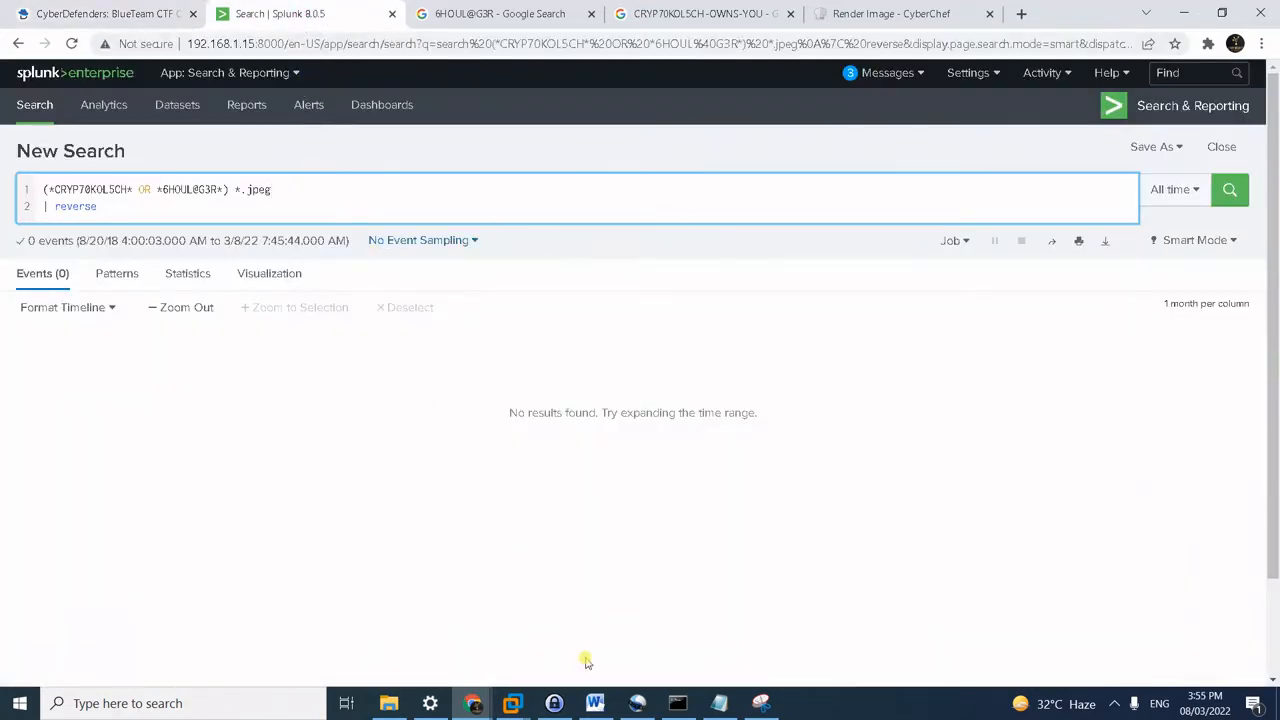
left_click(719, 703)
left_click_drag(423, 177, 20, 138)
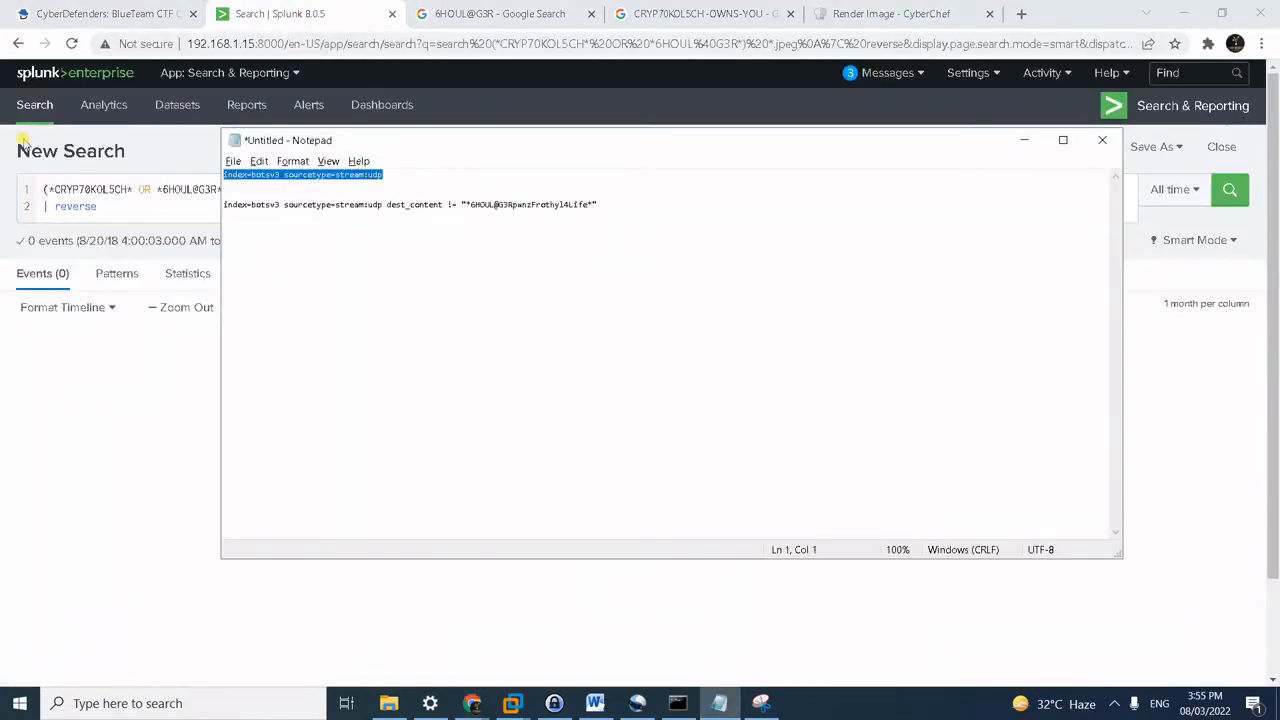
key("ctrl+c")
left_click(40, 206)
key("ctrl+a")
key("ctrl+v")
key("Return")
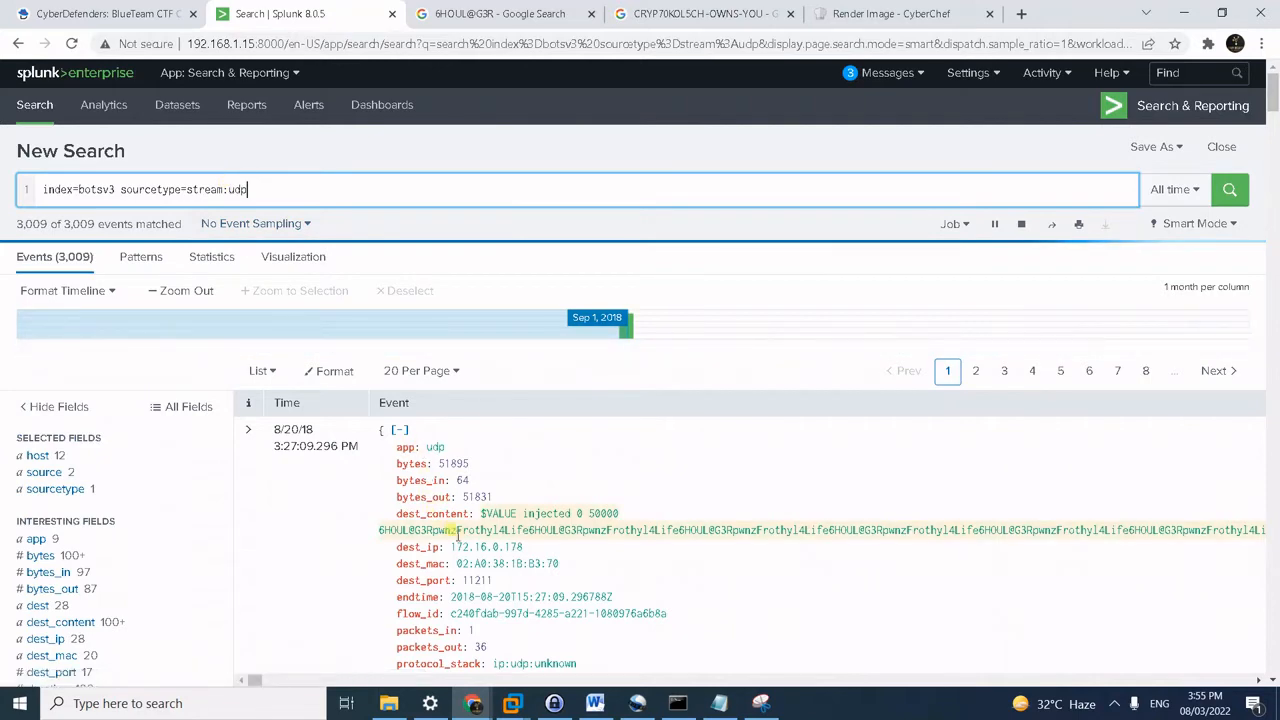
- Examine the dest_content field of the first stream:udp event and highlight one instance of the repeated injected string
scroll(697, 457, "down", 2)
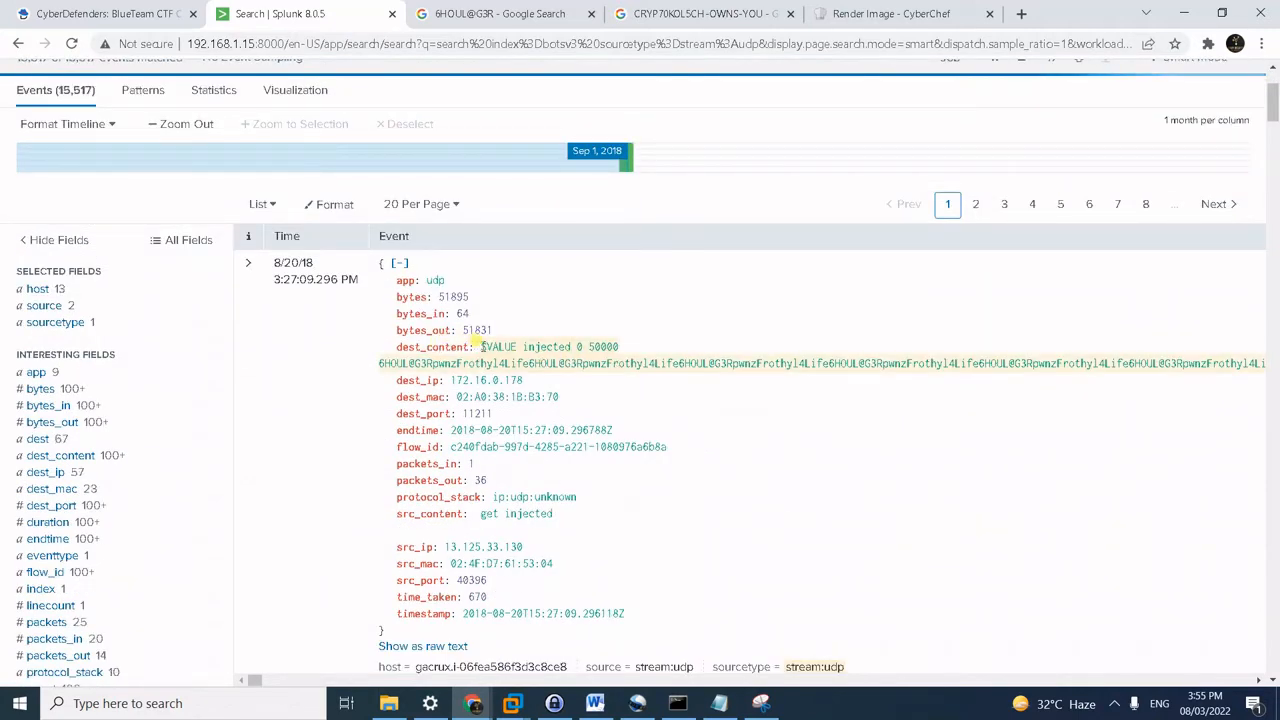
left_click_drag(481, 346, 1106, 366)
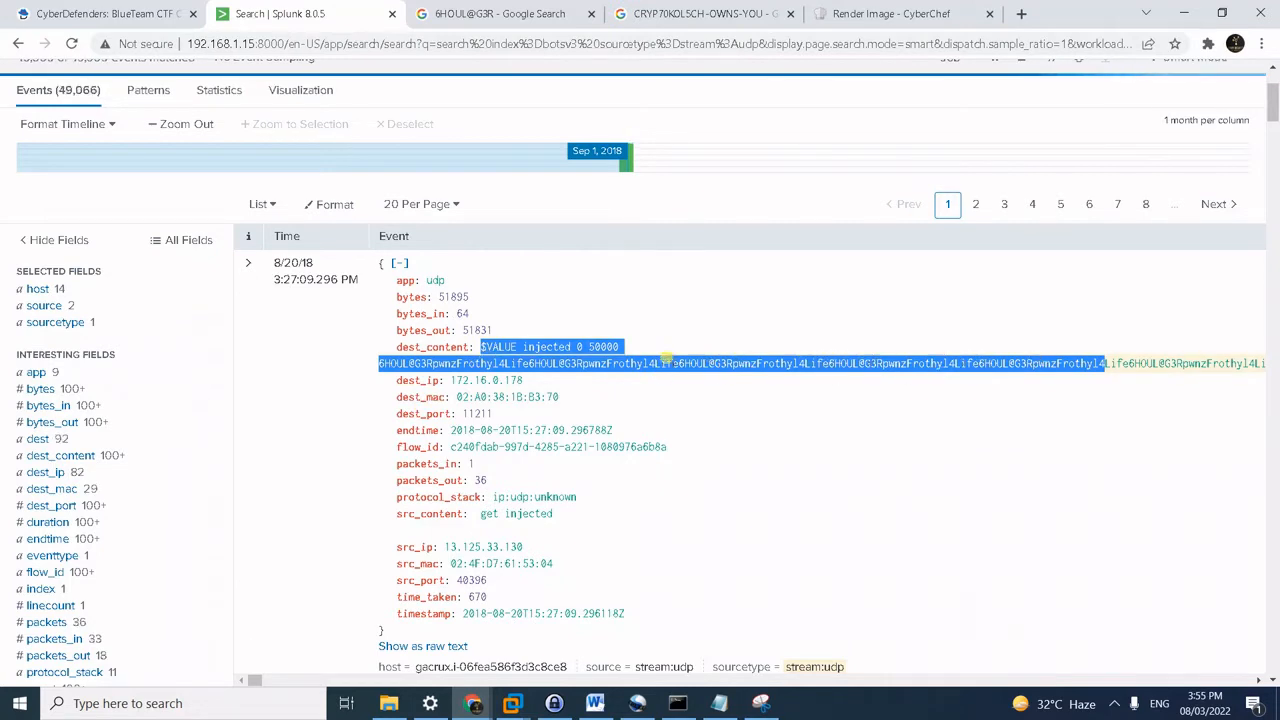
scroll(557, 371, "up", 1)
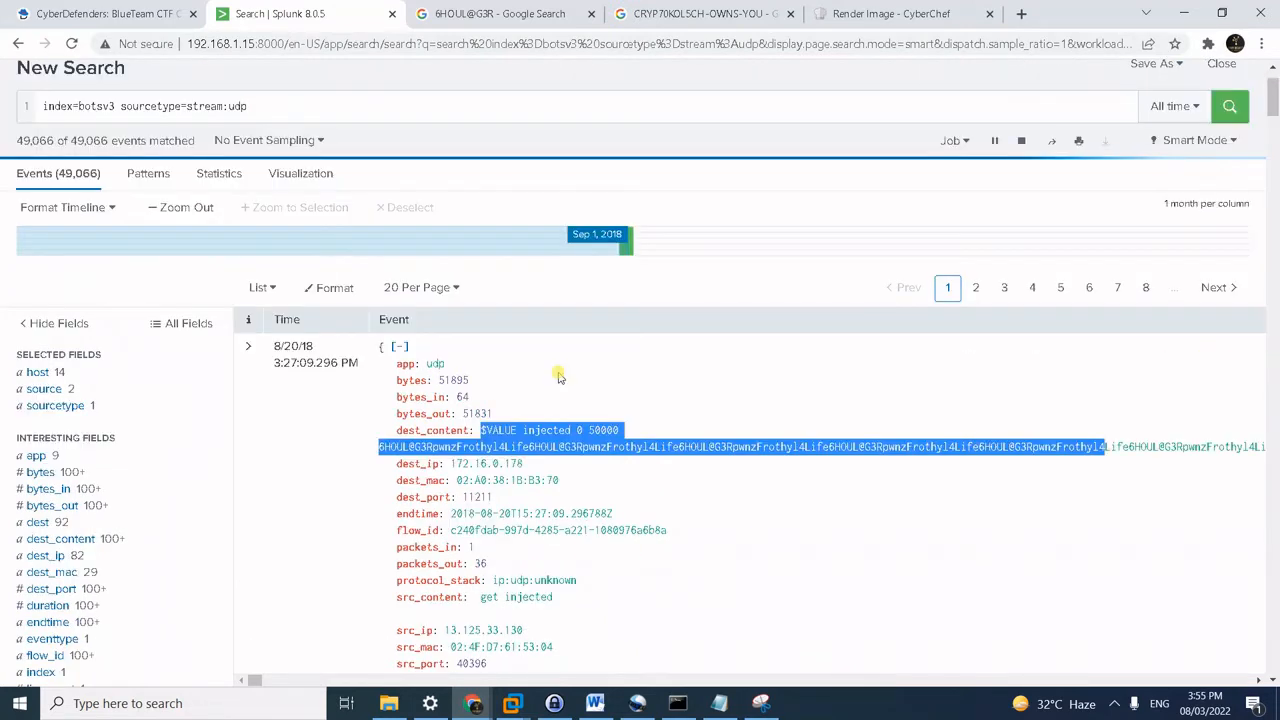
left_click(379, 446)
left_click_drag(379, 446, 521, 447)
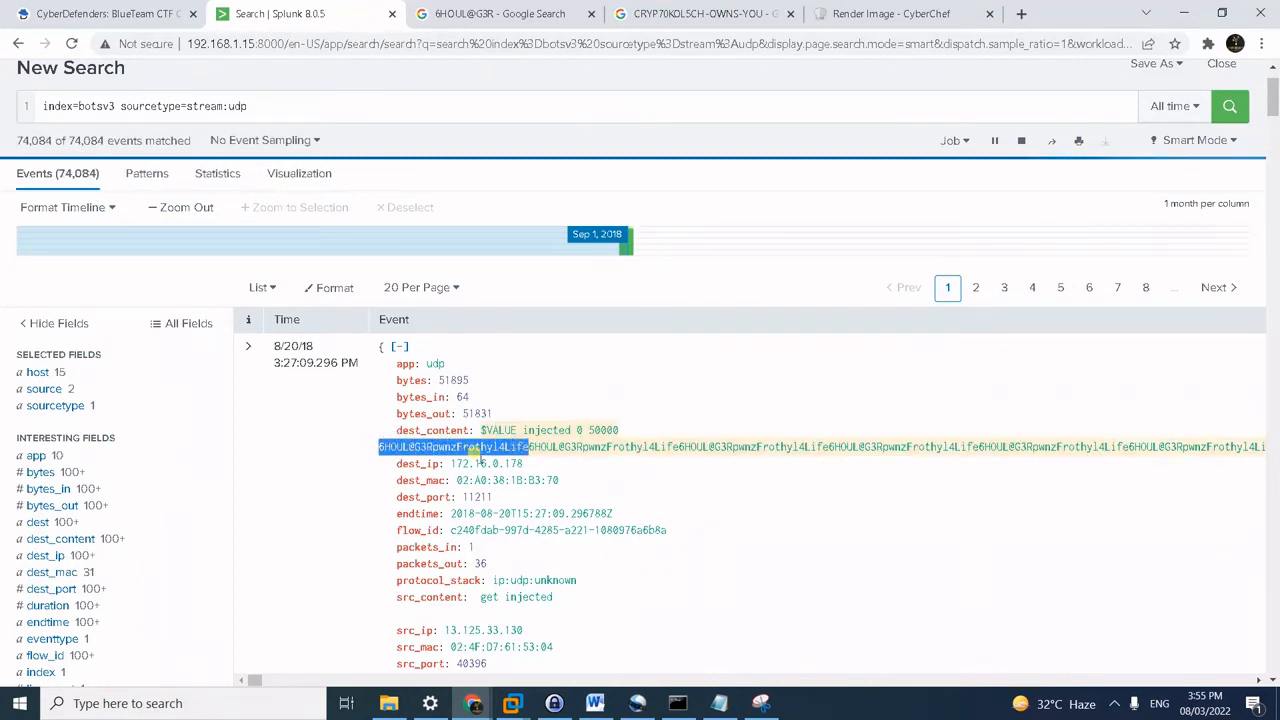
left_click_drag(255, 681, 220, 683)
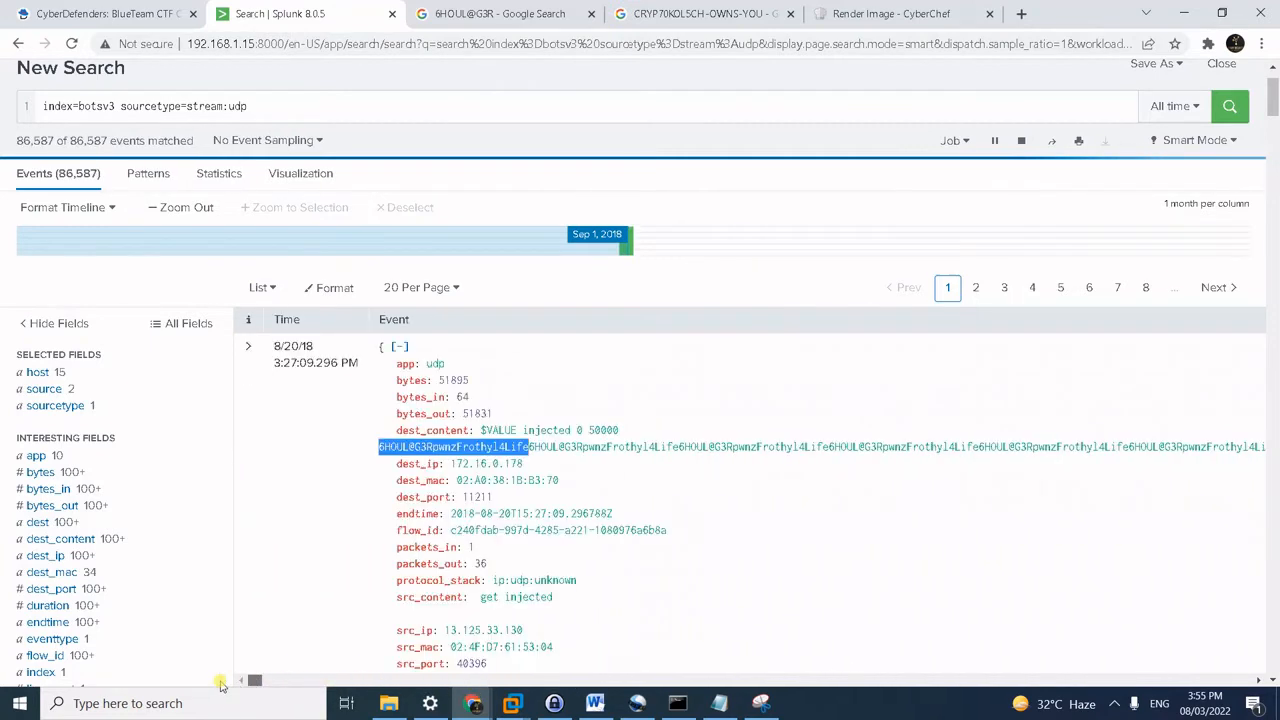
key("alt+Tab")
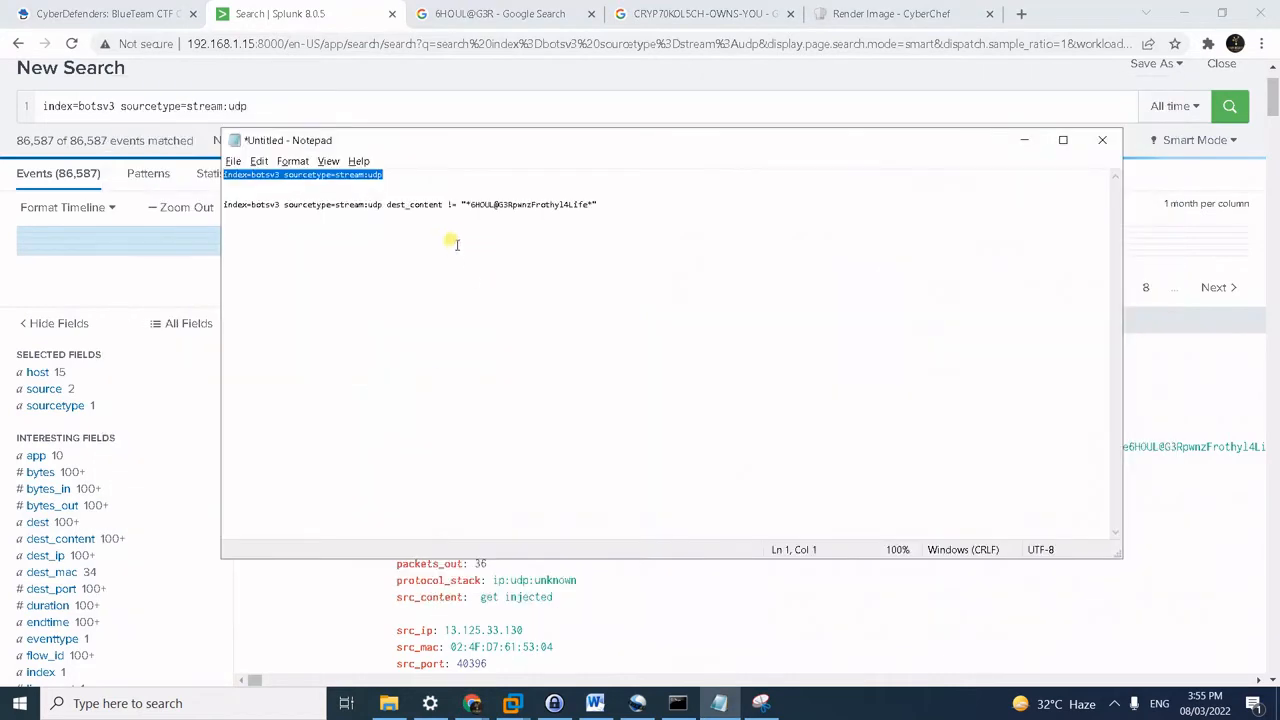
triple_click(666, 201)
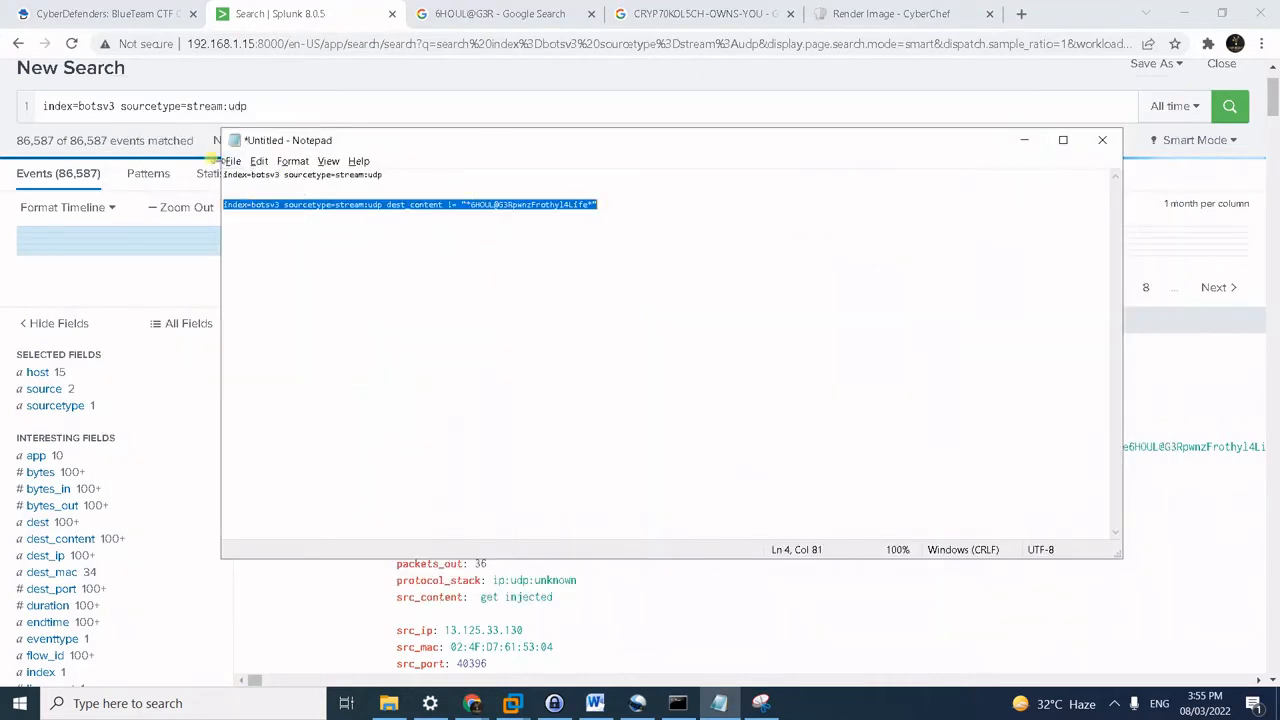
key("ctrl+c")
left_click(245, 112)
key("ctrl+a")
key("ctrl+v")
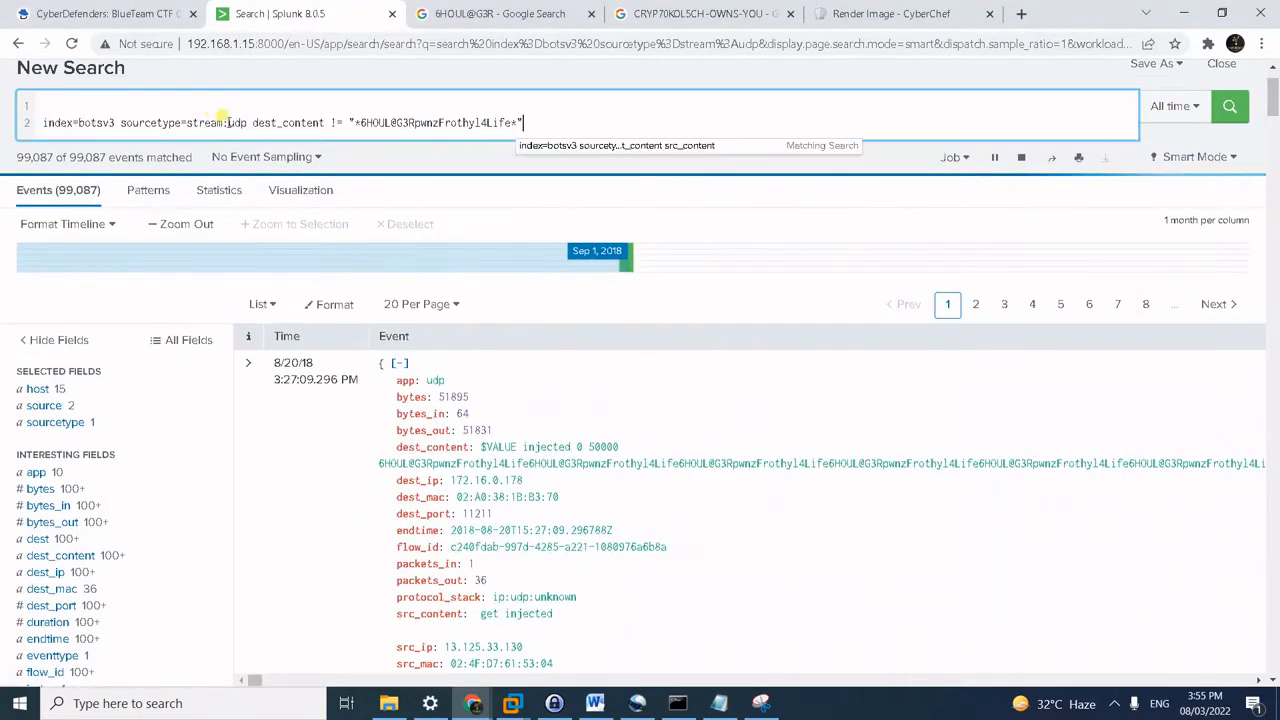
left_click(237, 104)
key("Delete")
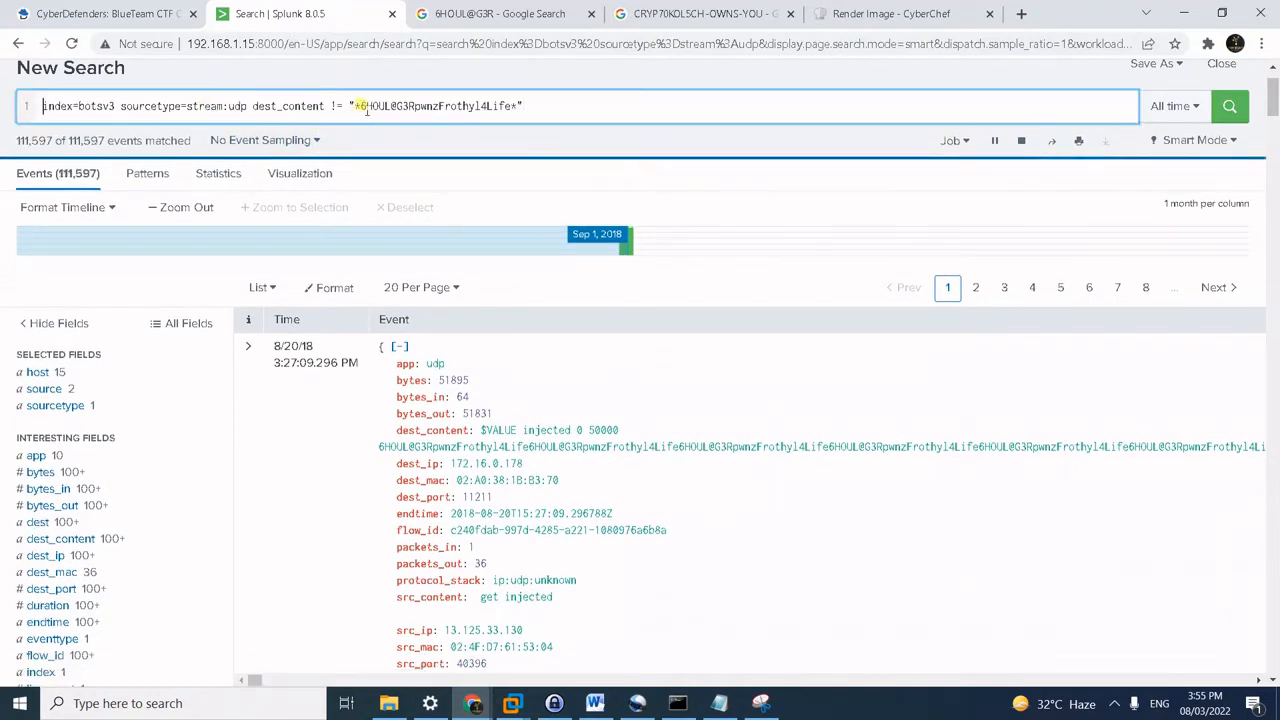
key("Return")
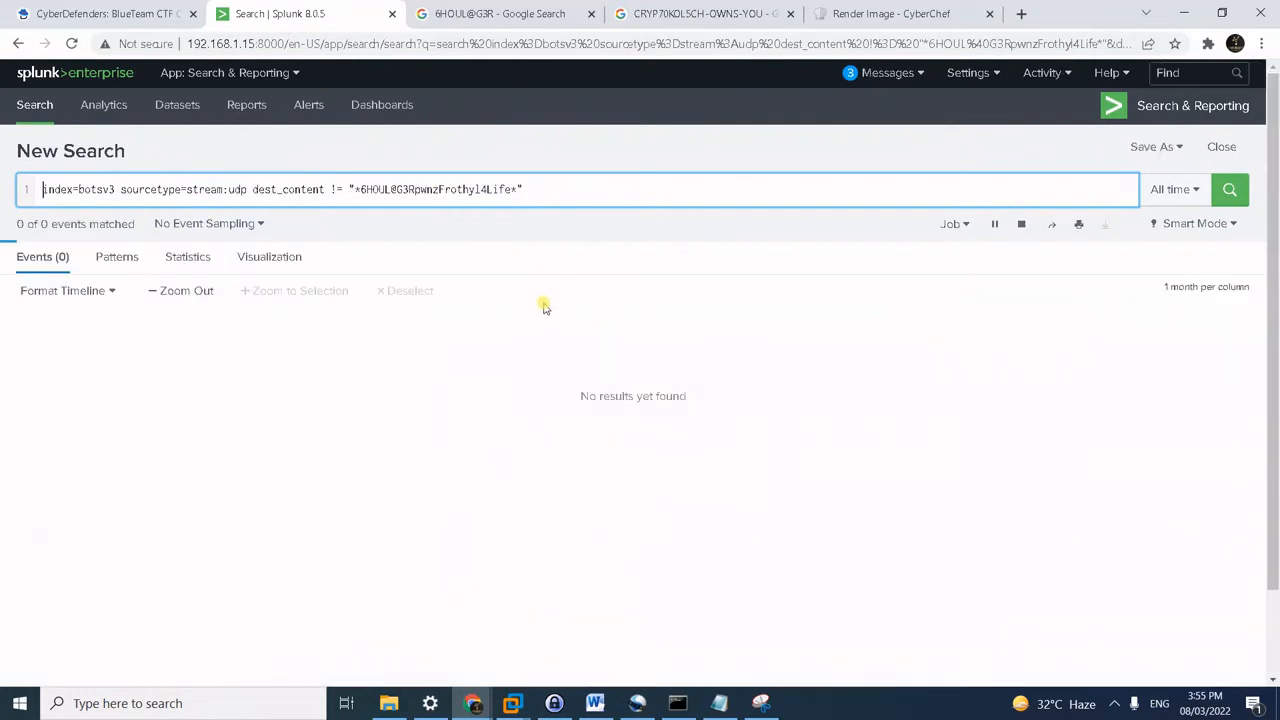
scroll(637, 380, "down", 1)
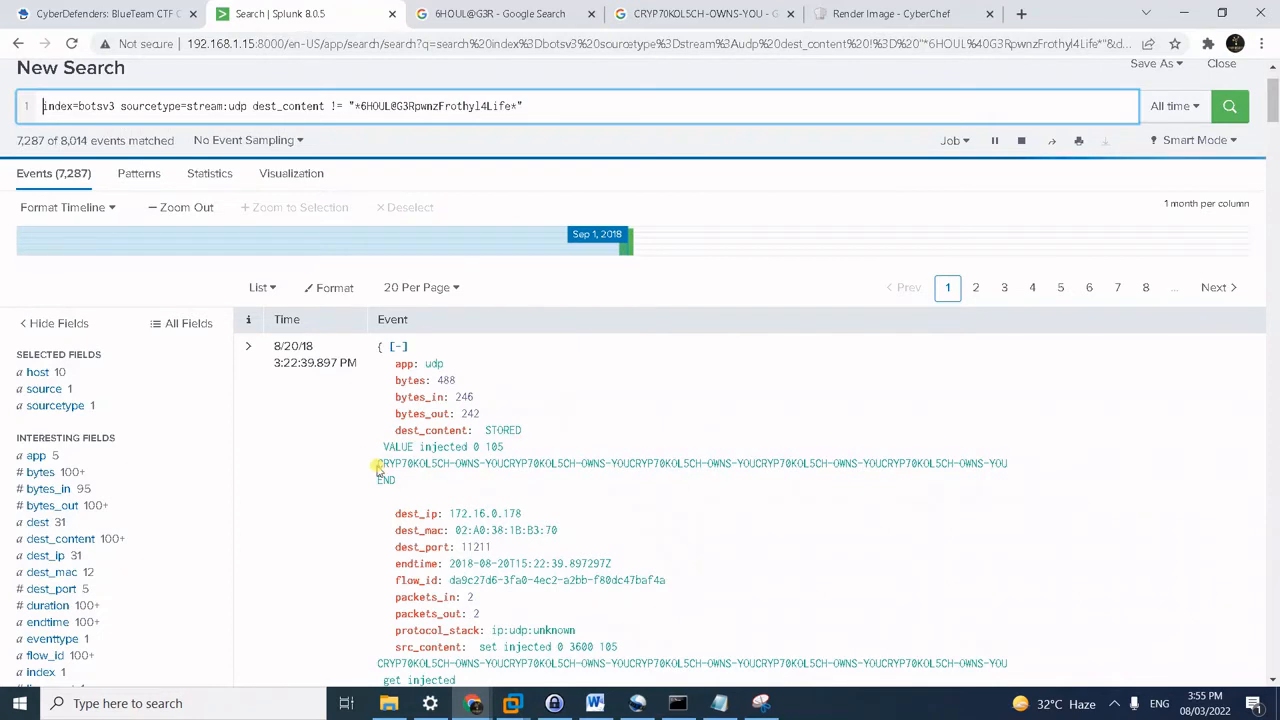
left_click_drag(378, 469, 996, 470)
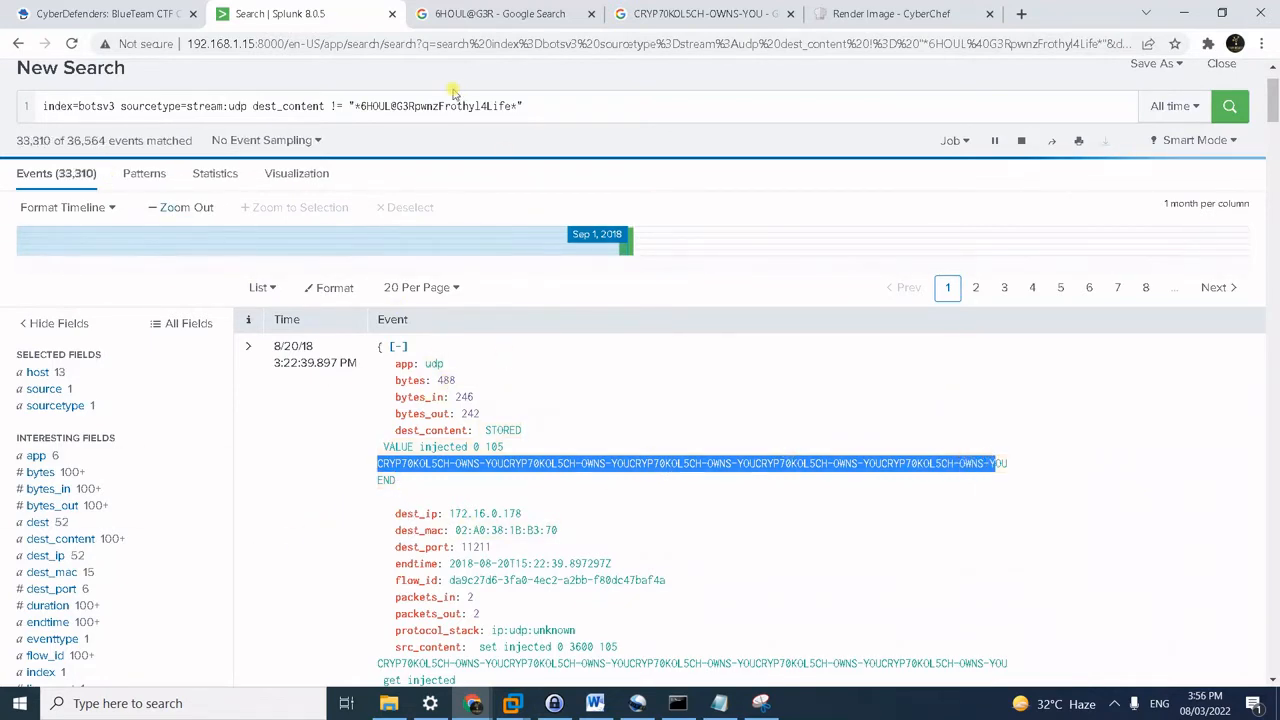
- Review the Google results for 6HOUL@G3R and CRYP70KOL5CH-OWNS-YOU for websites related to the injected strings
left_click(475, 20)
left_click(725, 235)
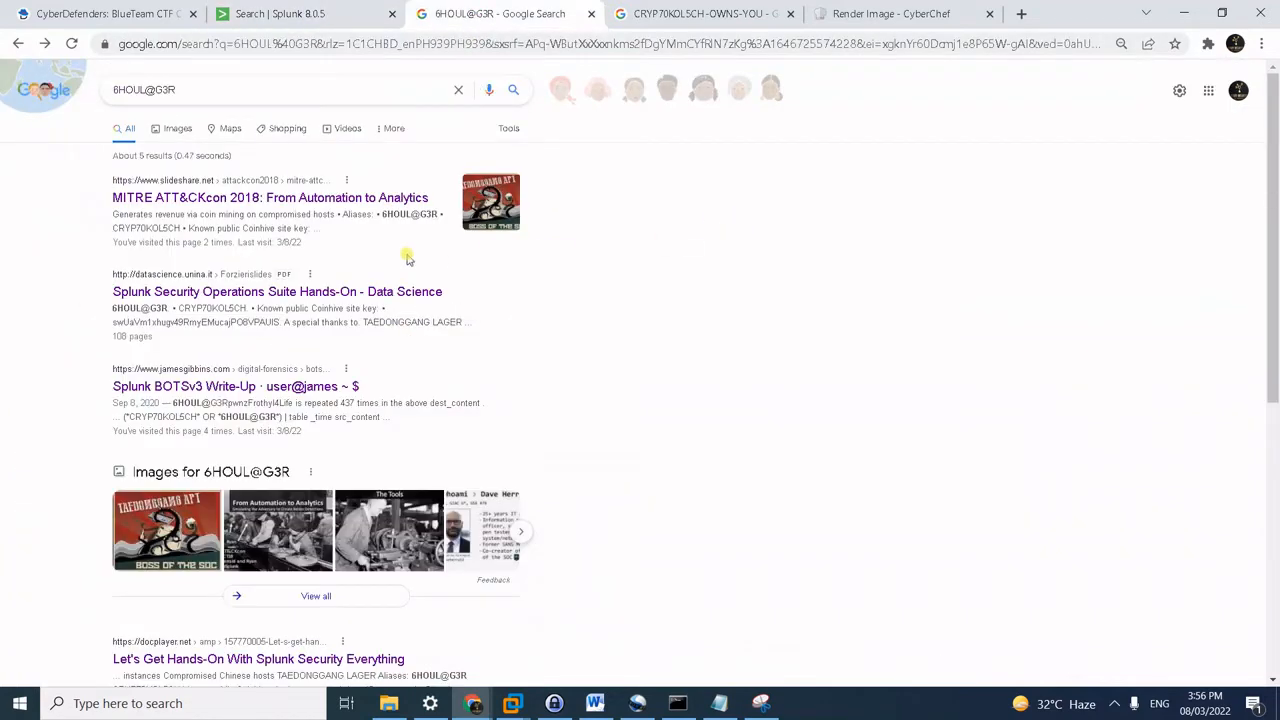
scroll(375, 350, "down", 1)
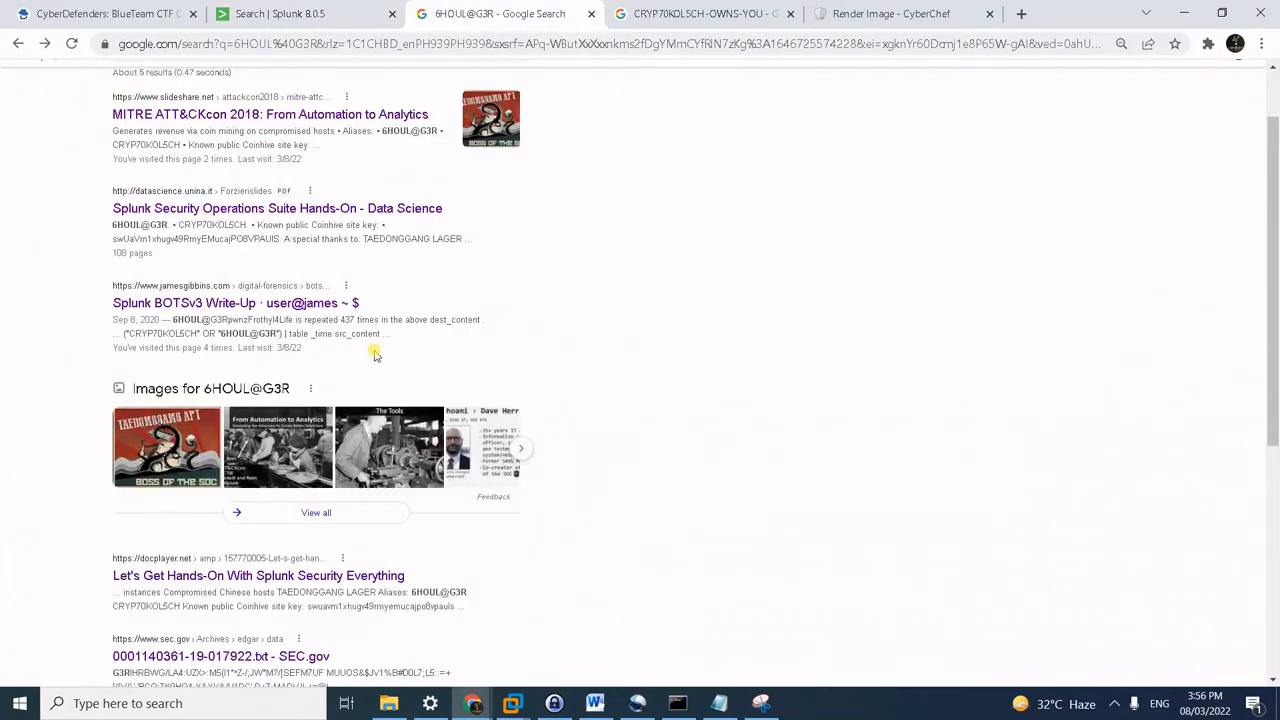
scroll(375, 355, "down", 3)
scroll(372, 351, "up", 4)
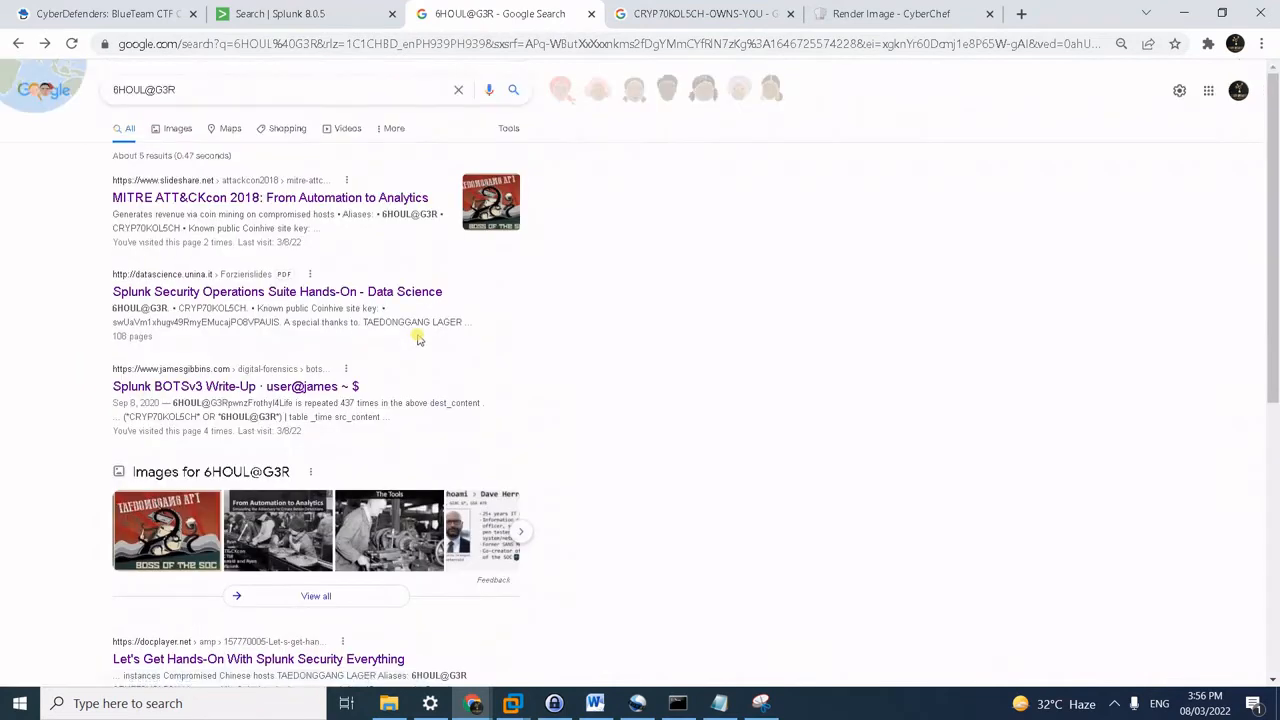
left_click(660, 14)
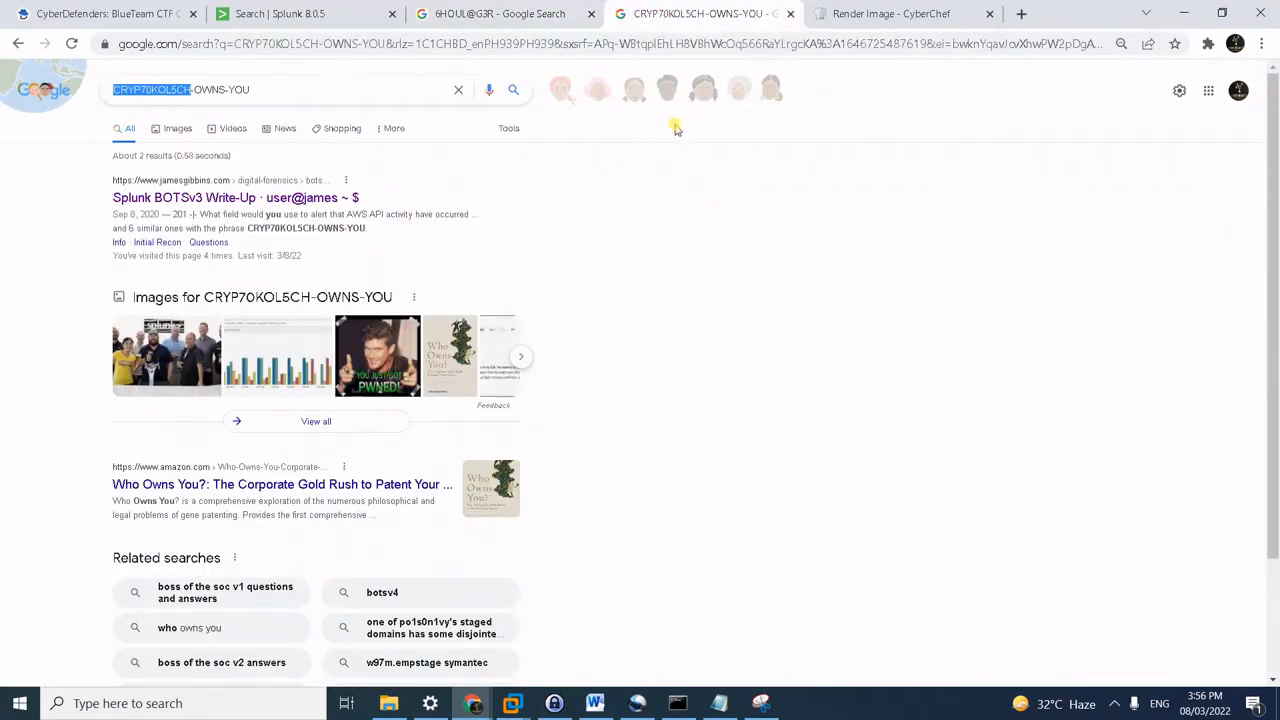
left_click(538, 10)
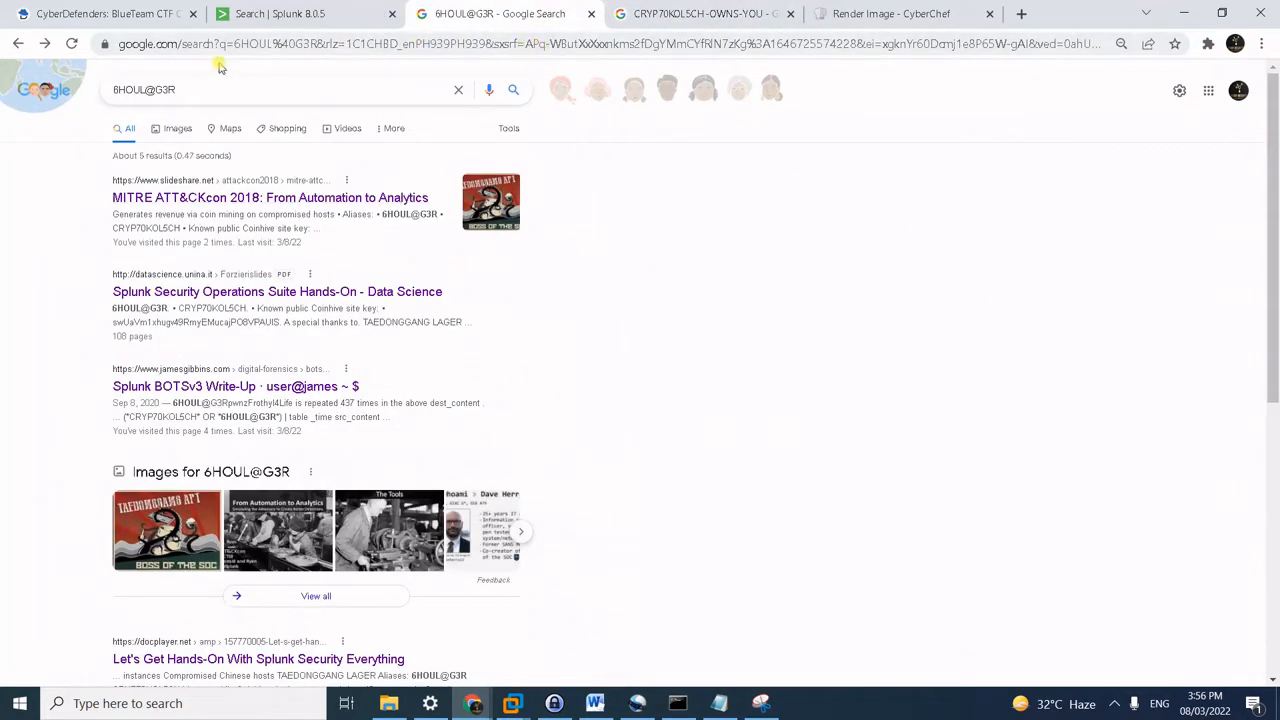
- Return to CyberDefenders and review the submitted answer to question #26
left_click(72, 12)
left_click_drag(308, 476, 132, 456)
left_click(303, 467)
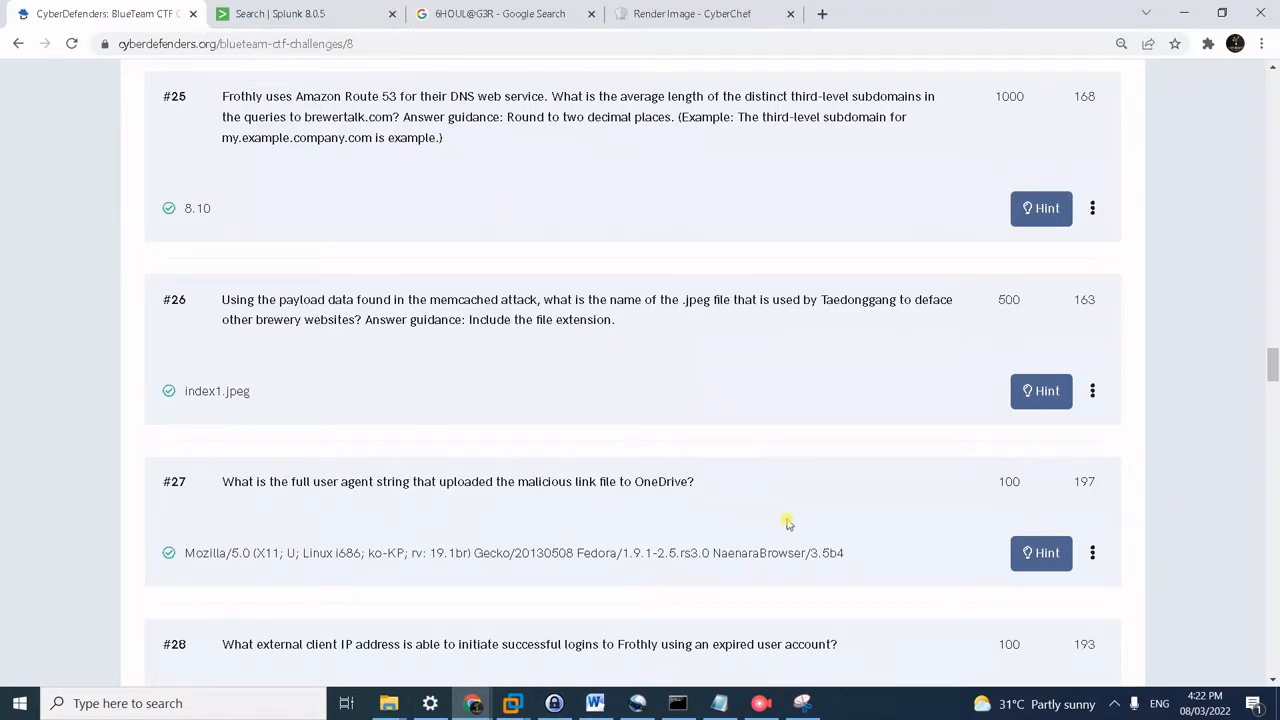
- In Splunk, examine the ms:o365:management search for *.lnk, including its available fields and the Operation value of the first event
left_click(330, 8)
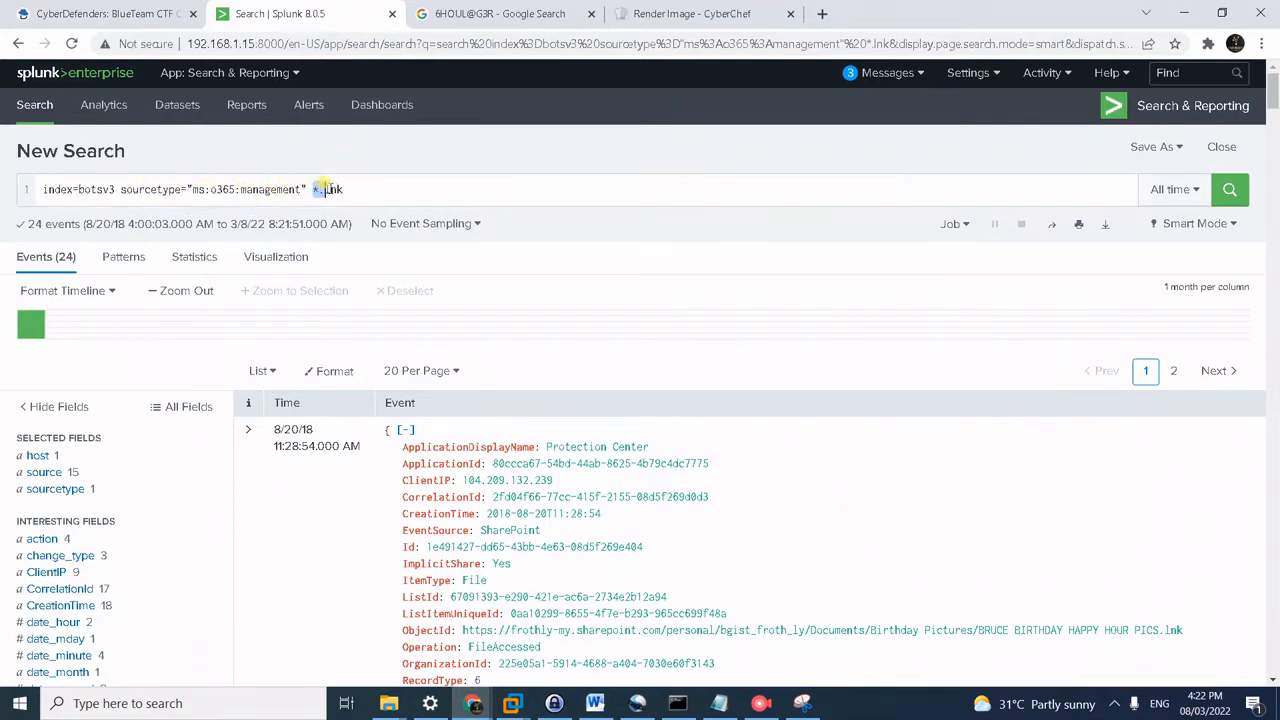
left_click_drag(312, 189, 357, 189)
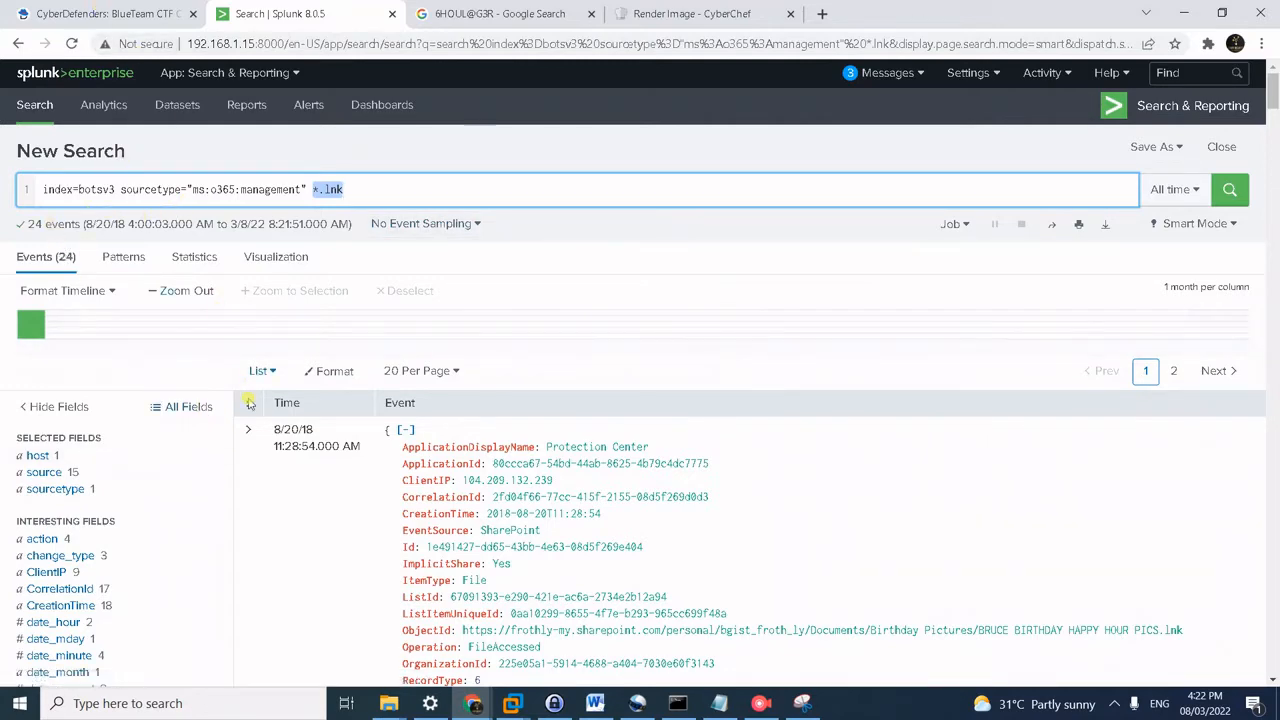
scroll(271, 388, "down", 3)
scroll(270, 396, "up", 3)
scroll(305, 476, "down", 5)
scroll(305, 472, "down", 3)
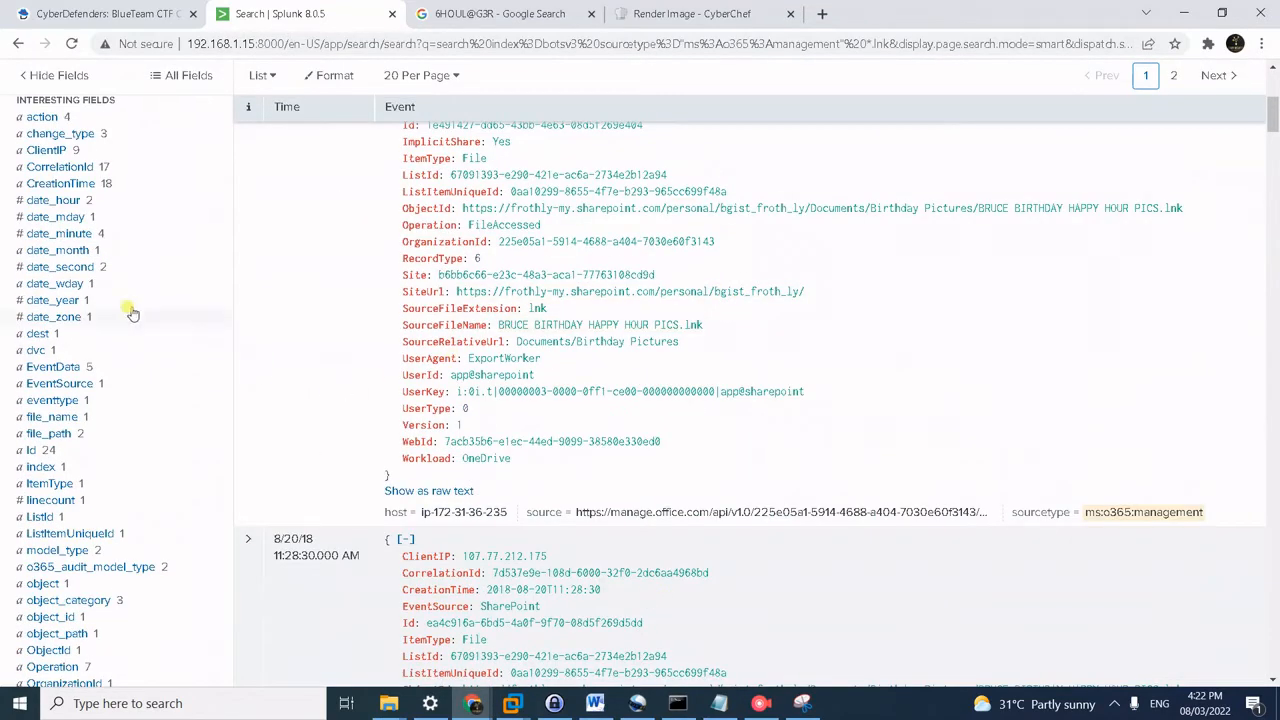
scroll(134, 403, "down", 2)
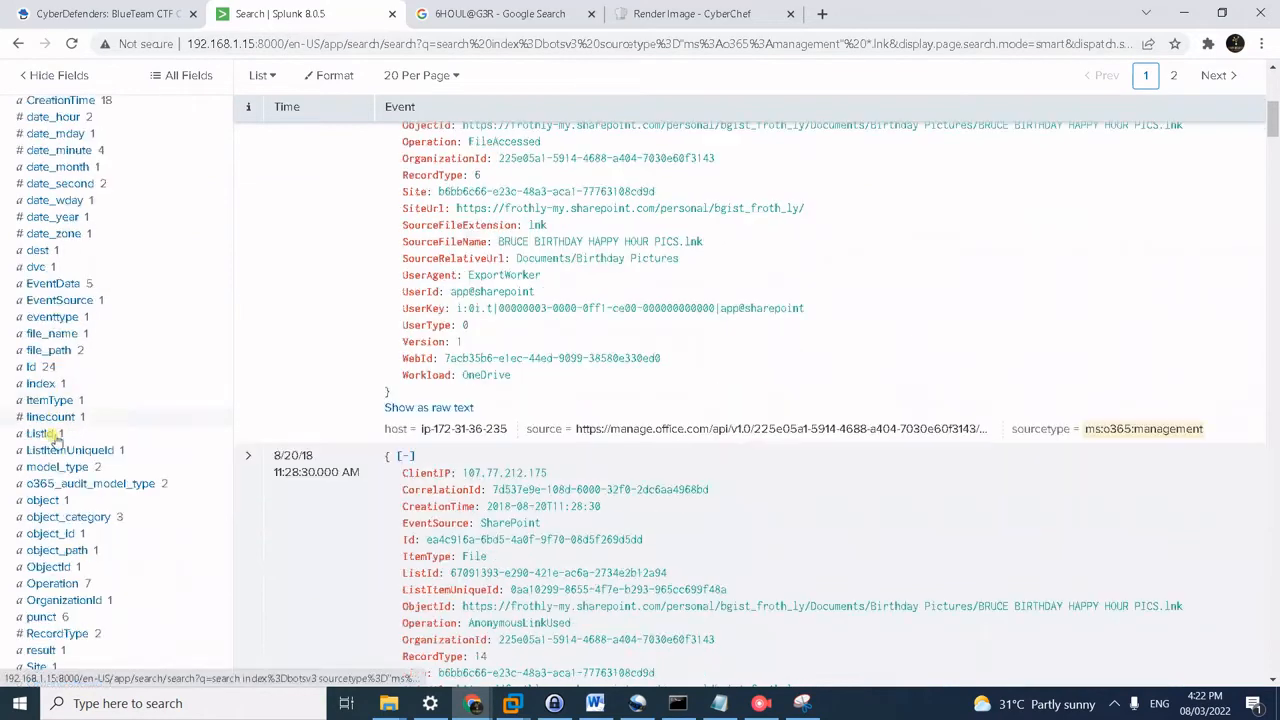
scroll(388, 405, "up", 2)
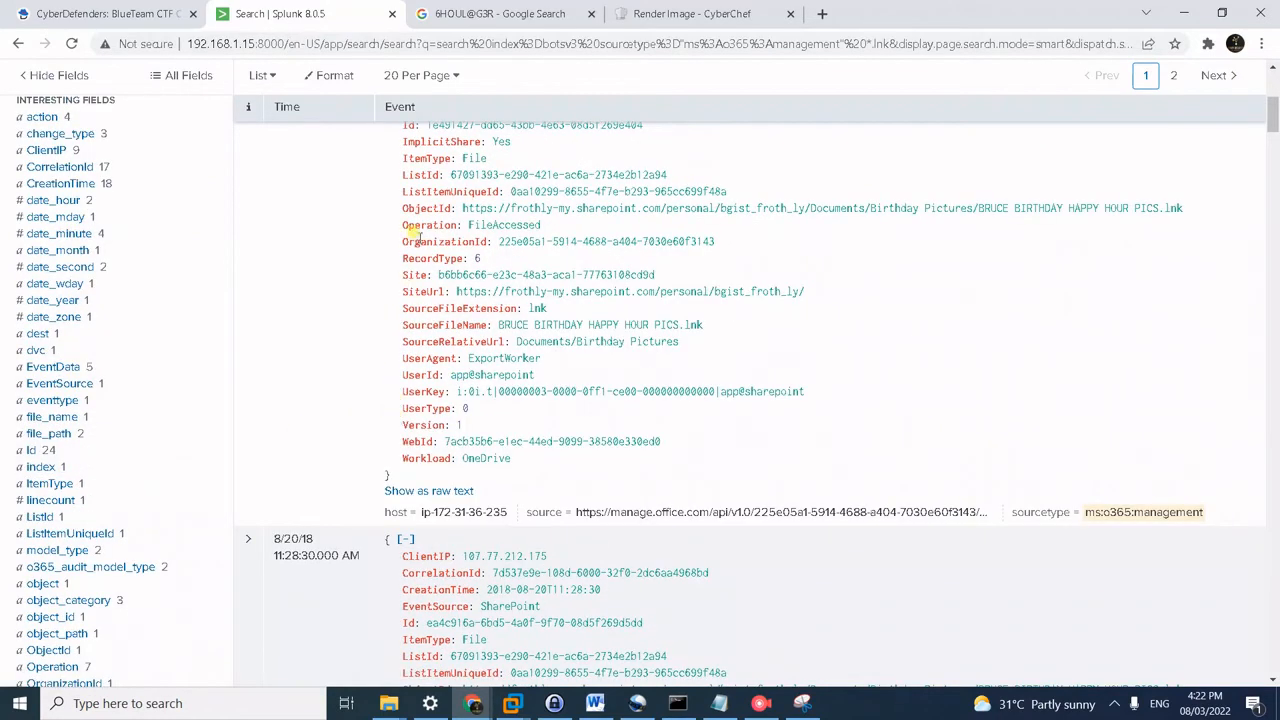
left_click_drag(404, 228, 558, 230)
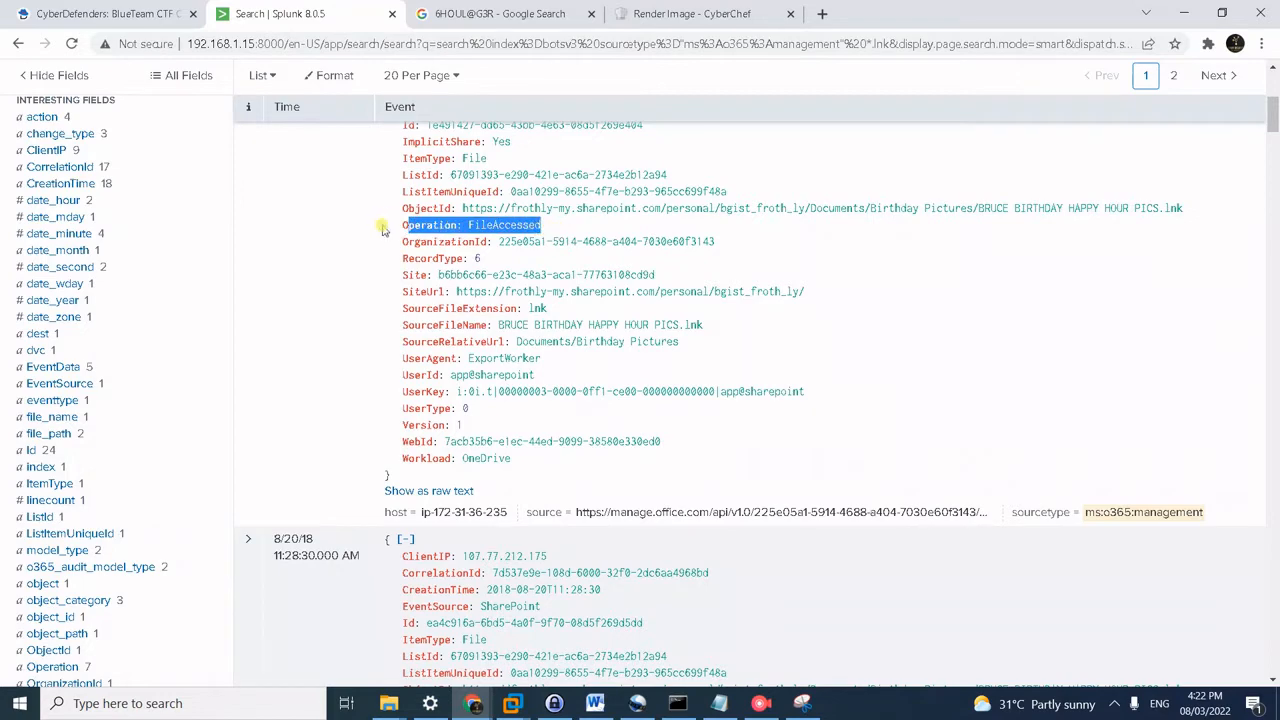
left_click_drag(386, 222, 550, 230)
- Filter the *.lnk events by the Operation field value FileUploaded
scroll(161, 607, "down", 3)
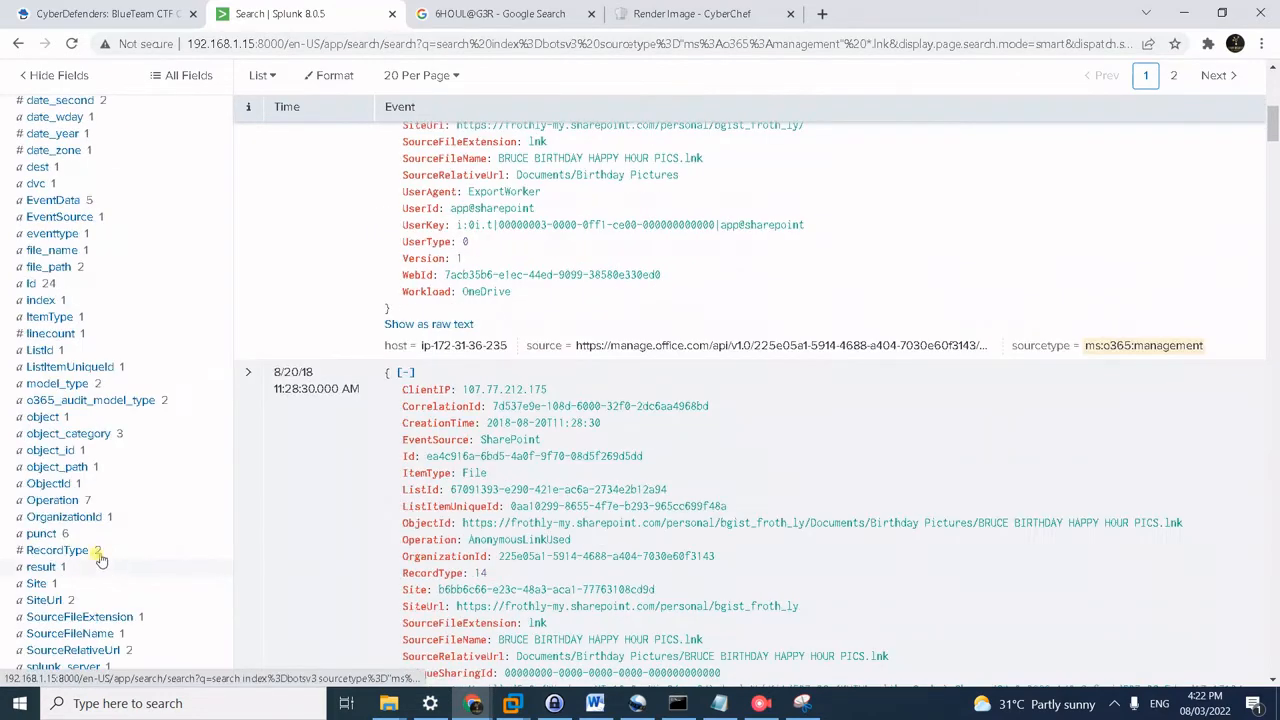
left_click(79, 506)
scroll(95, 510, "down", 1)
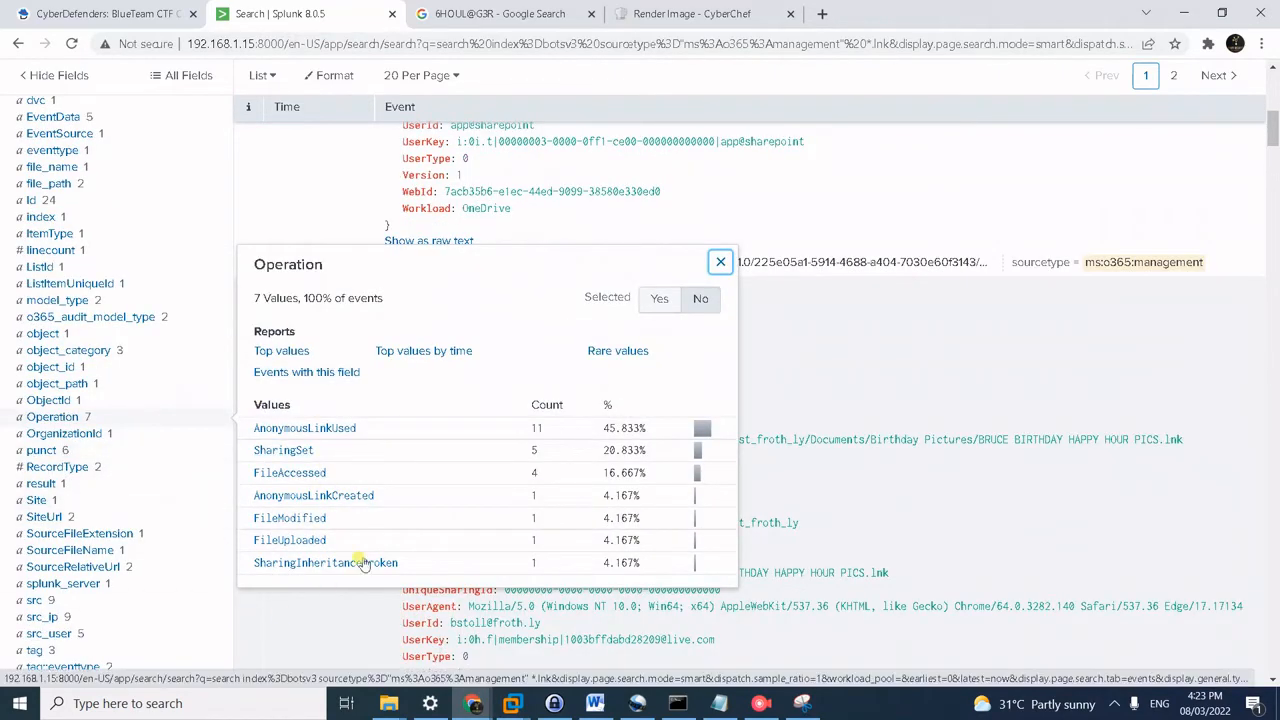
left_click(289, 540)
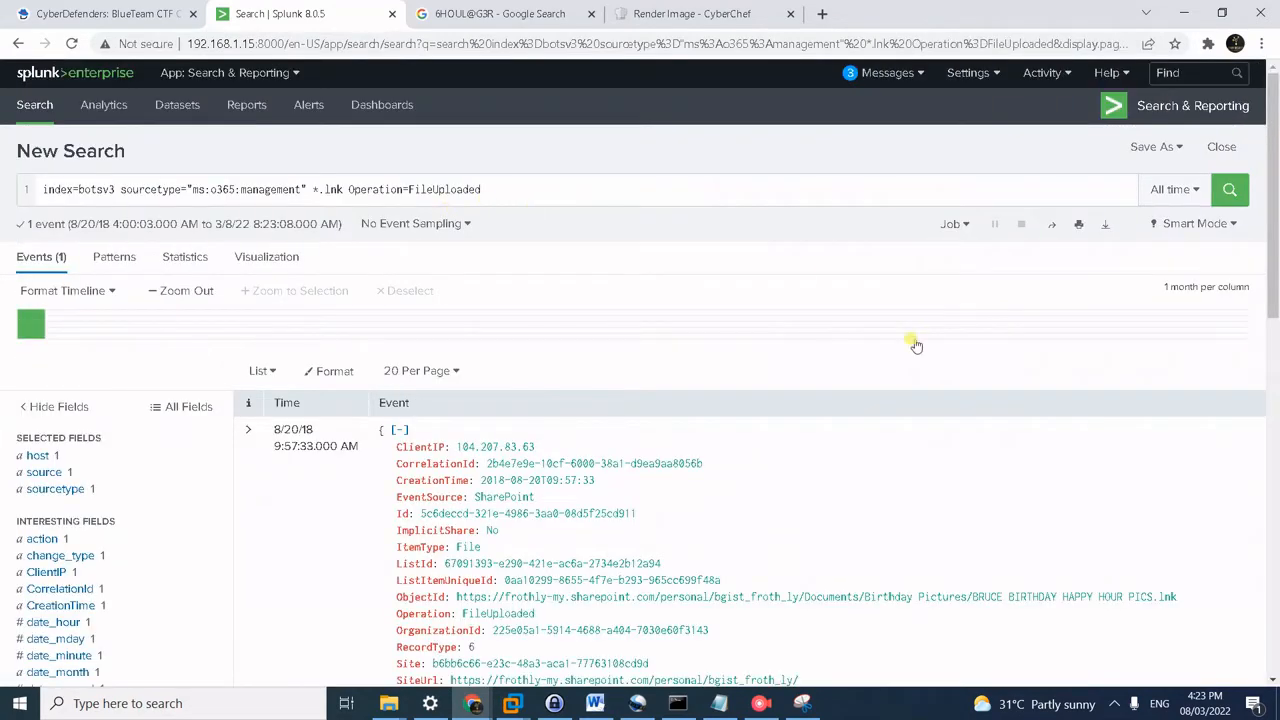
- Locate and highlight the full UserAgent string in the FileUploaded event
scroll(686, 325, "down", 3)
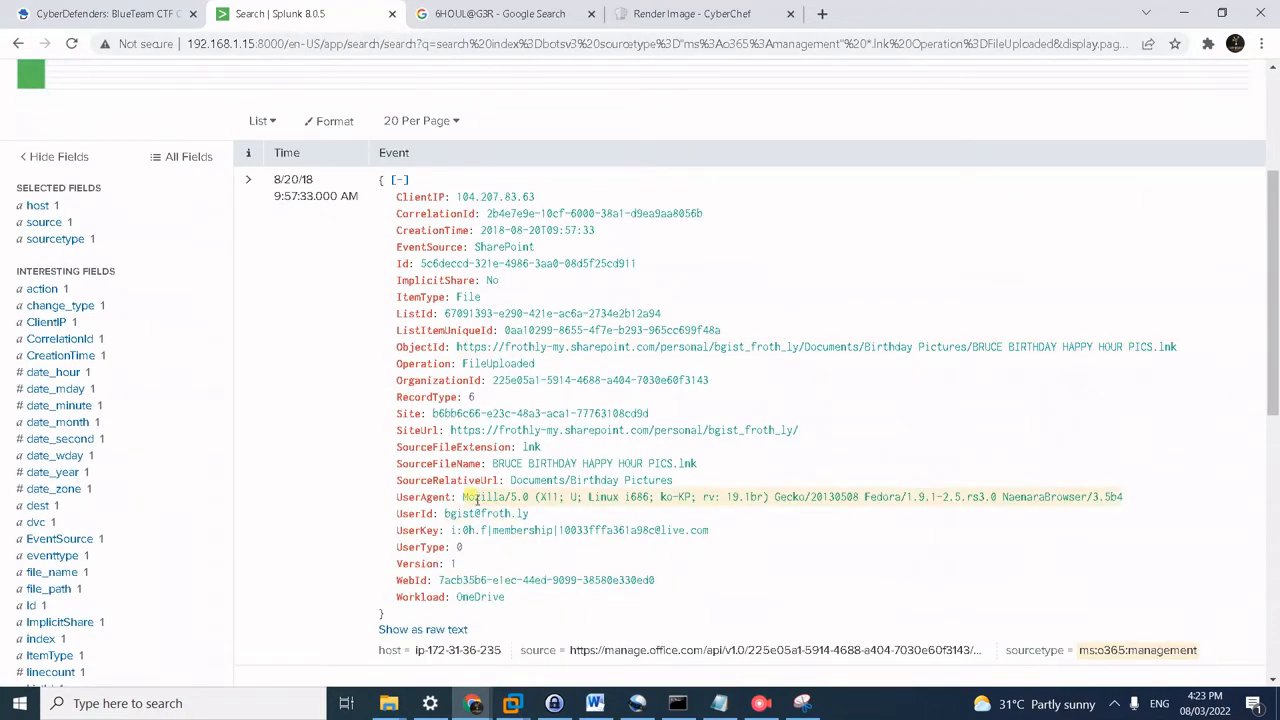
left_click_drag(463, 496, 1160, 515)
left_click(1126, 540)
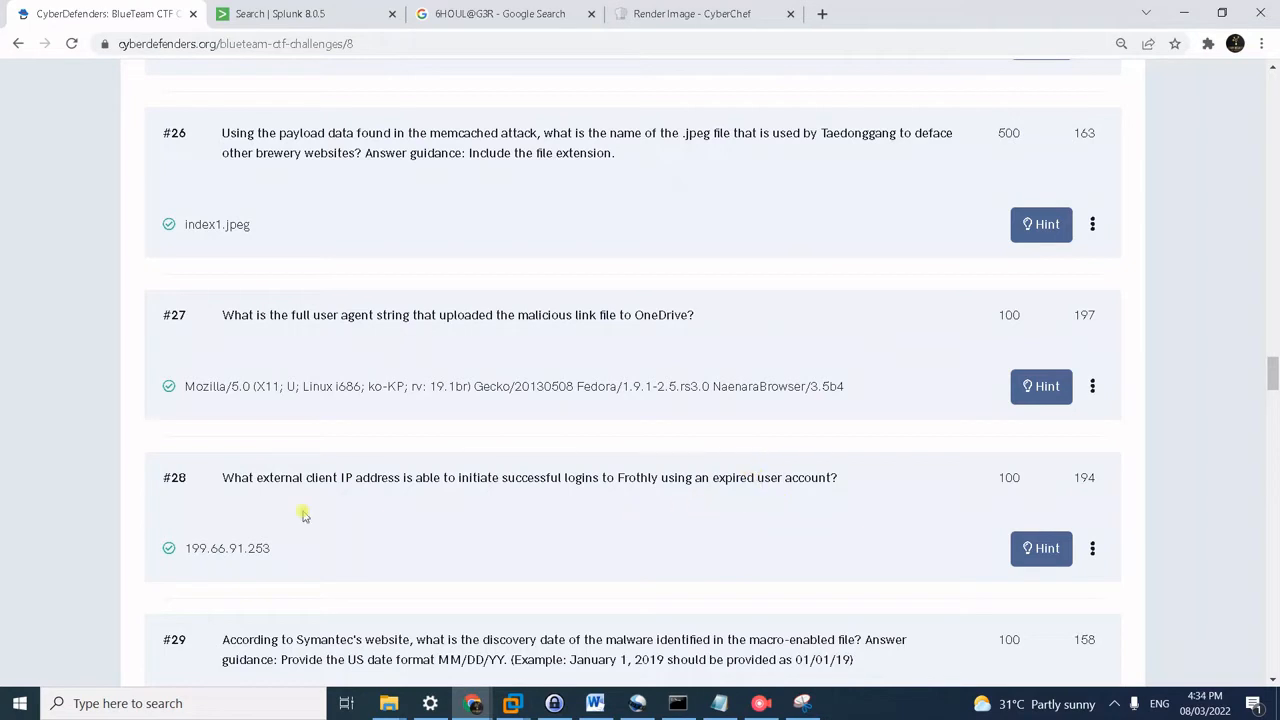
- Return to CyberDefenders and review the answer to question #28 on the external client IP address
left_click_drag(283, 554, 206, 552)
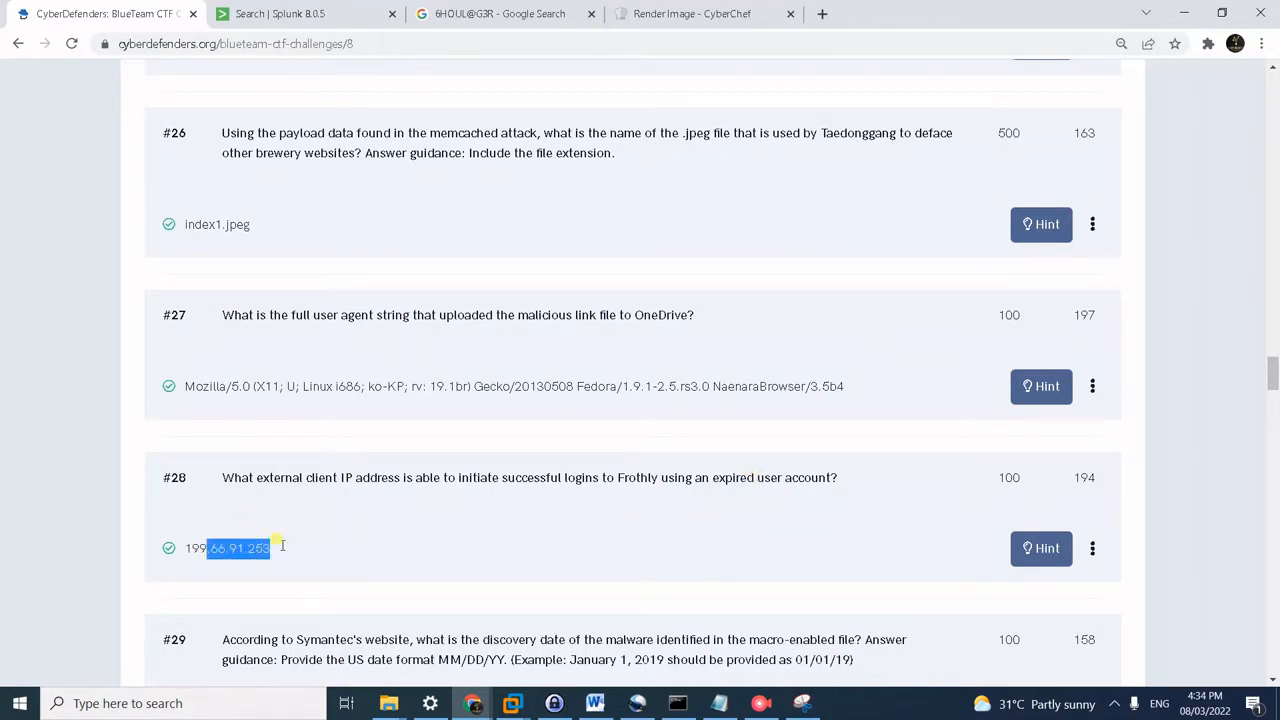
- Switch to Splunk and filter the botsv3 ms:aad:signin events by the loginStatus value Failure
left_click(284, 545)
left_click(340, 18)
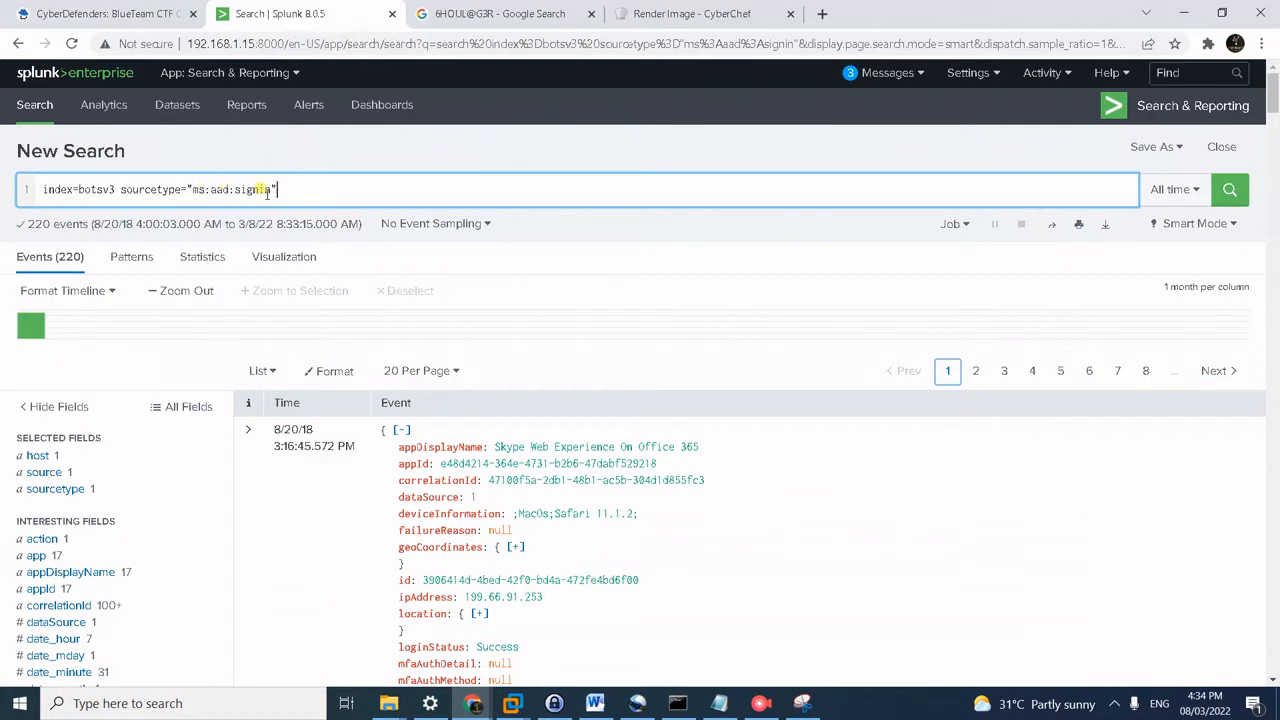
left_click(334, 197)
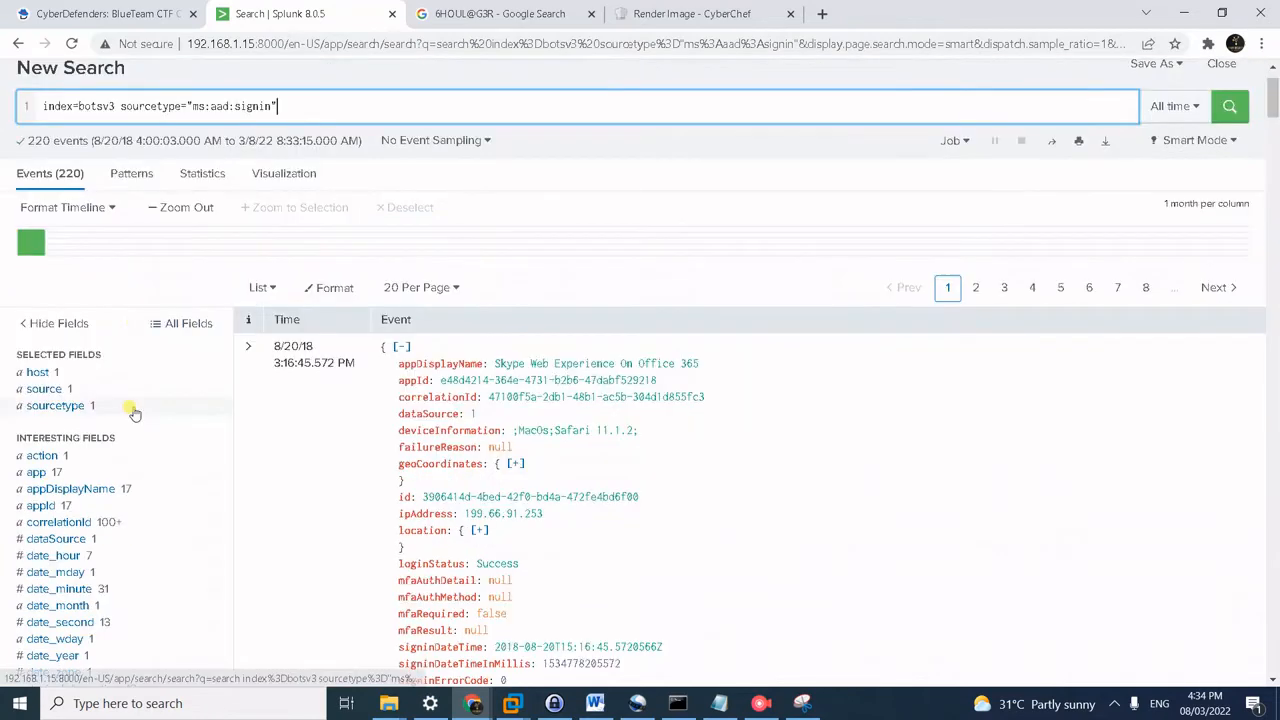
scroll(149, 575, "down", 4)
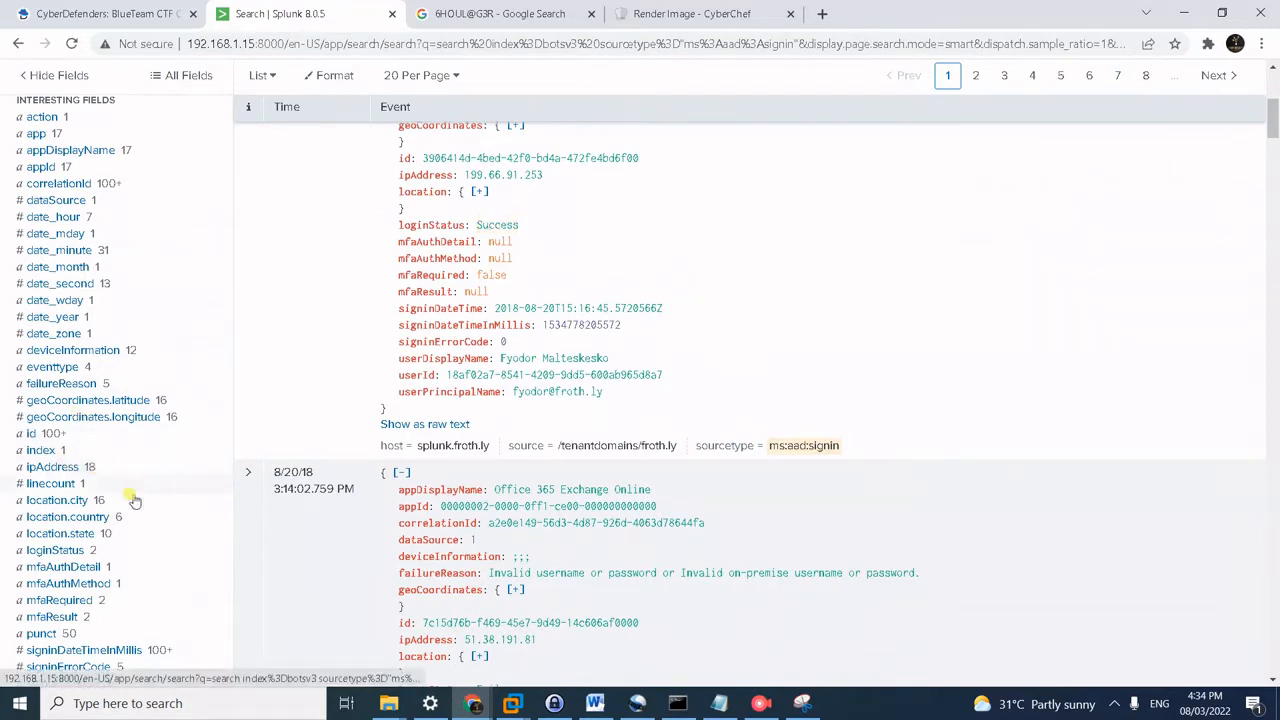
left_click(72, 550)
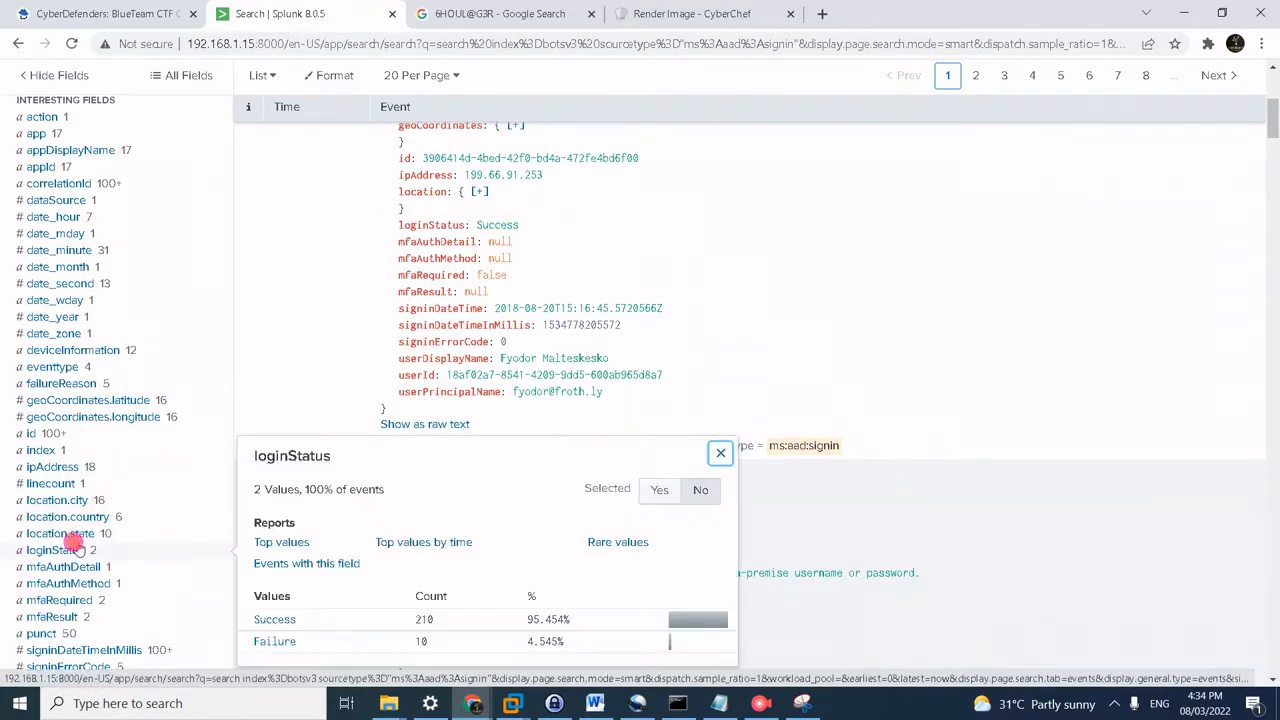
left_click(265, 640)
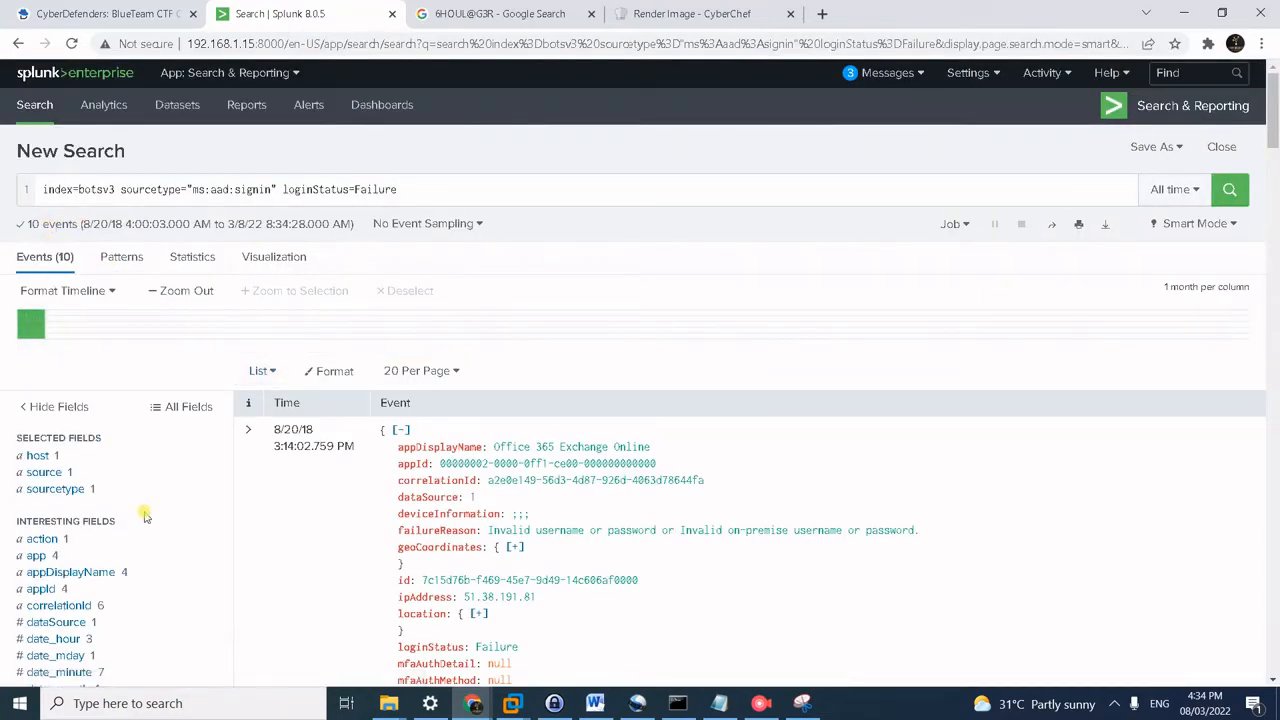
- Narrow the failed sign-ins to the failureReason value "Invalid password, entered expired password."
scroll(577, 553, "down", 1)
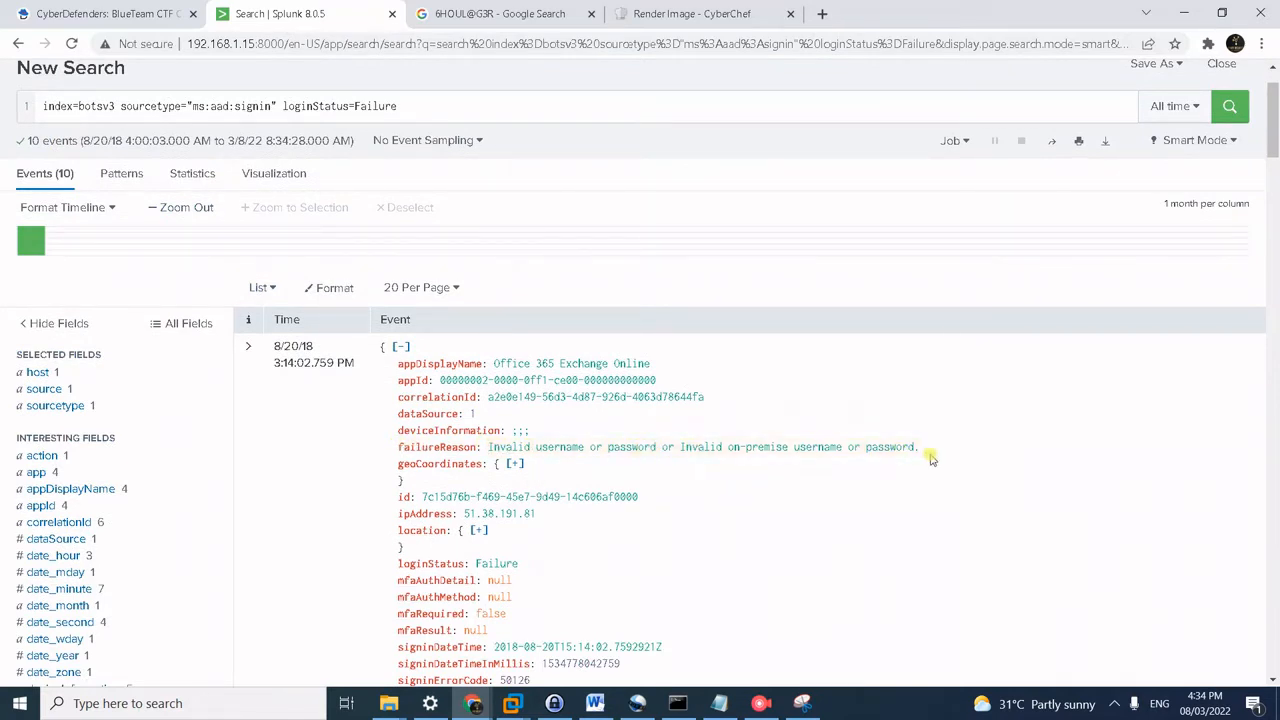
scroll(166, 543, "down", 3)
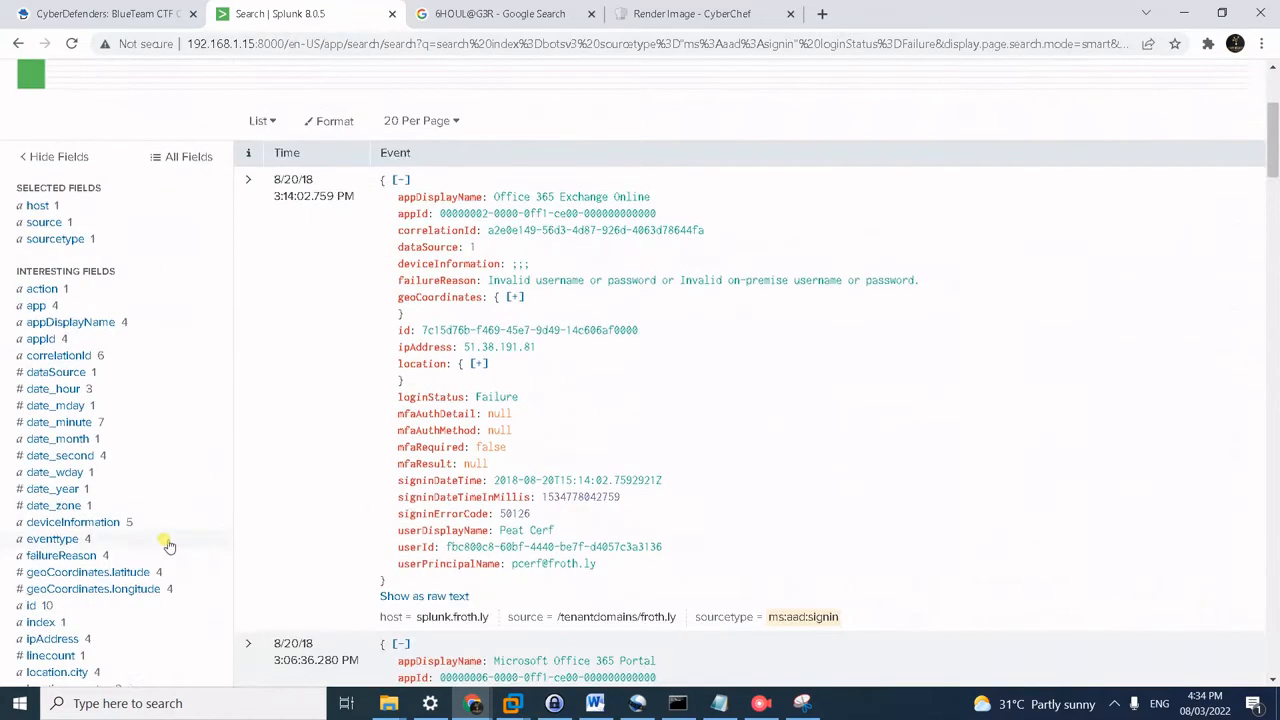
scroll(166, 543, "down", 2)
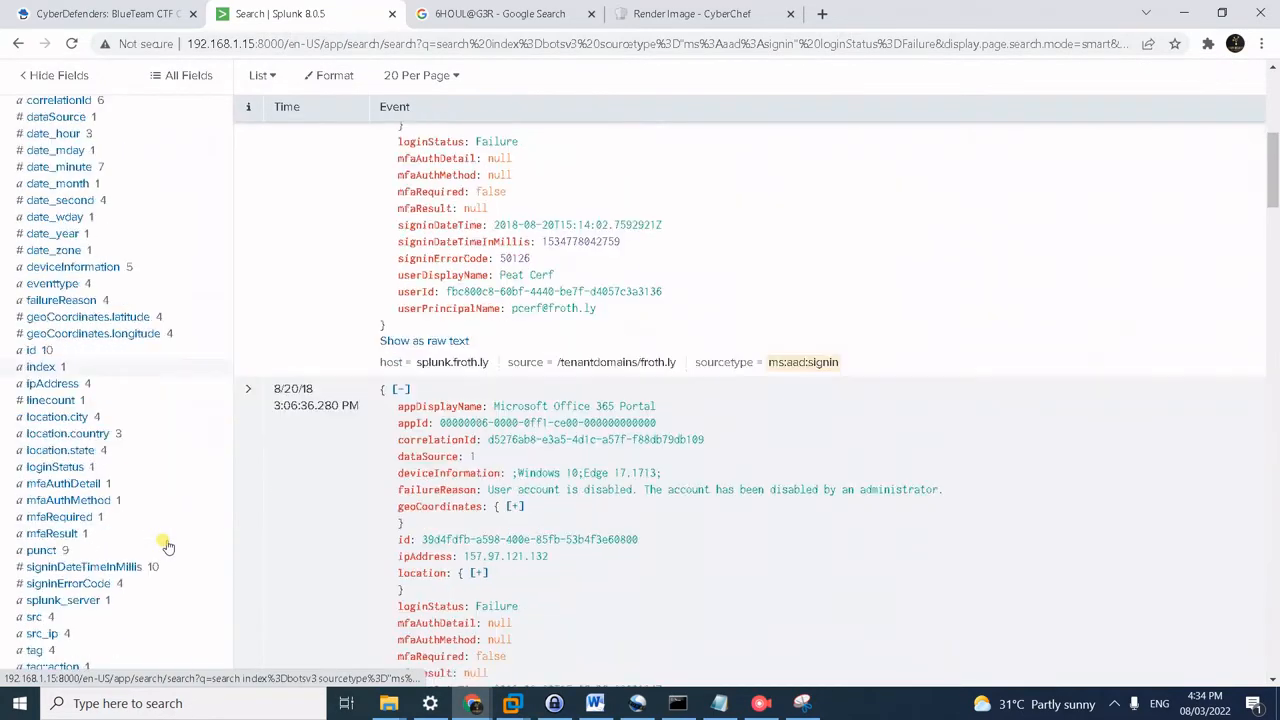
left_click(80, 301)
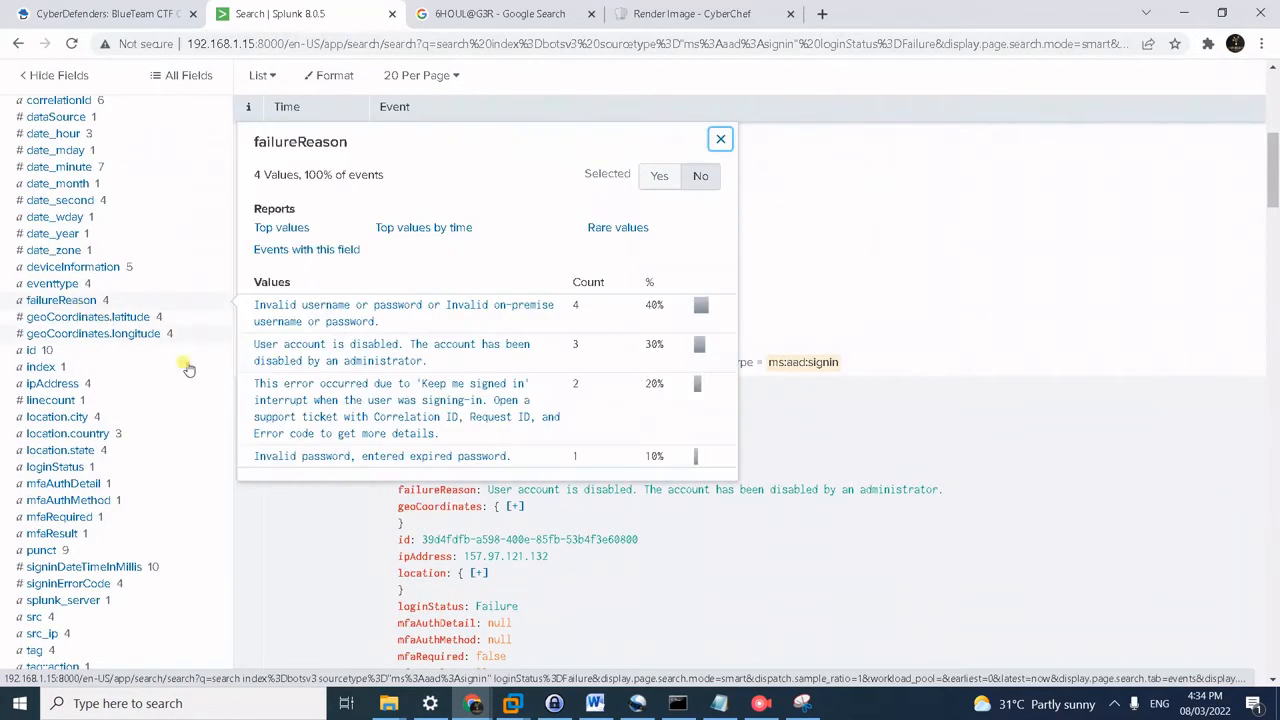
left_click(270, 458)
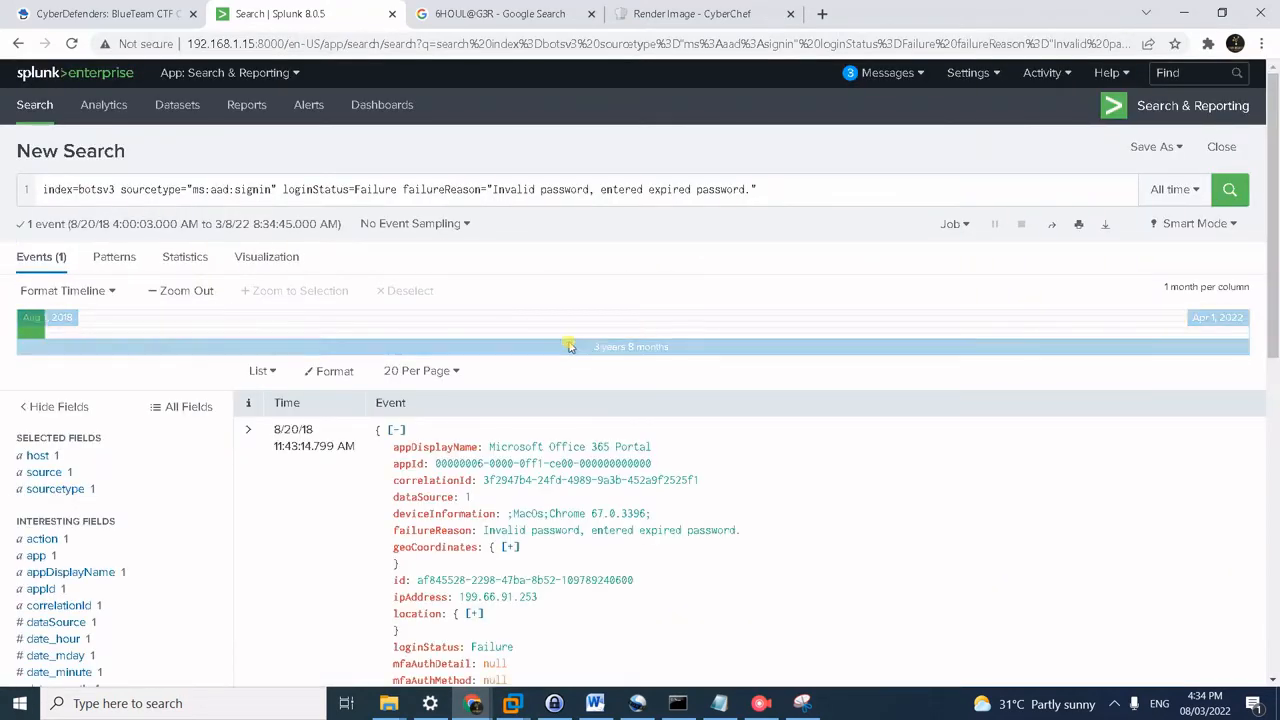
- Locate the ipAddress value in the expired-password sign-in event and copy it
scroll(612, 400, "down", 2)
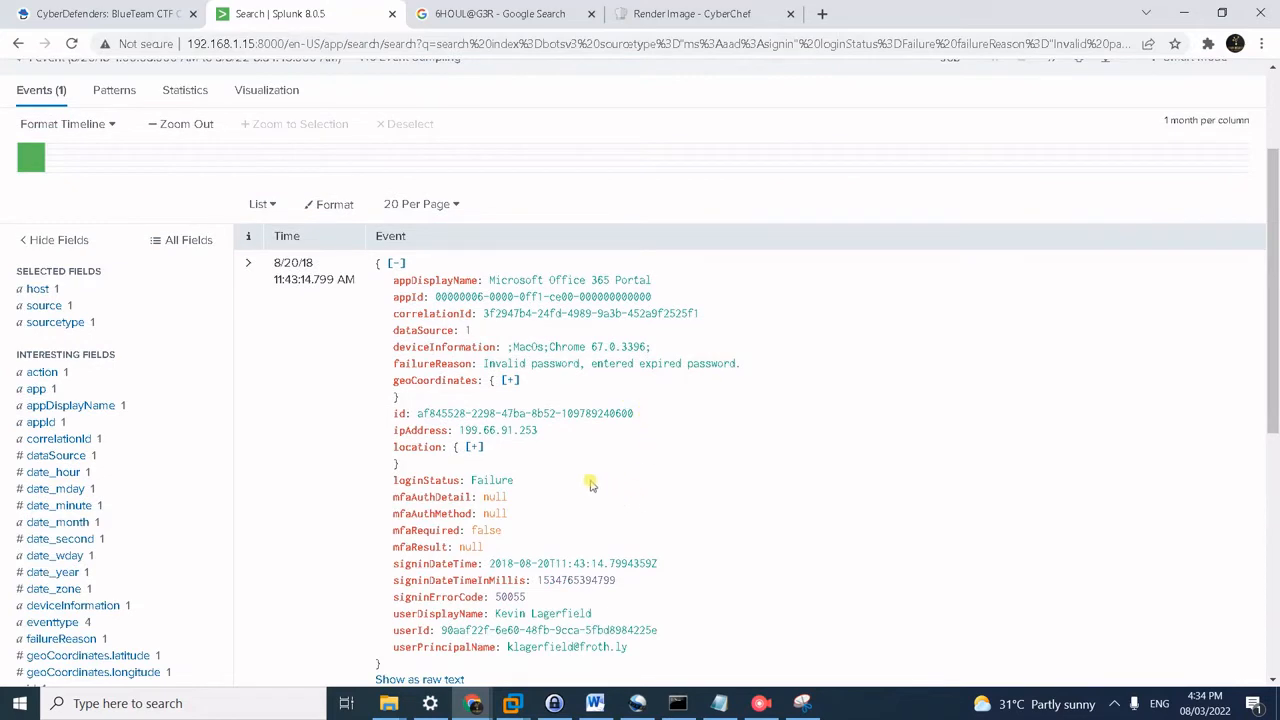
left_click_drag(543, 432, 447, 420)
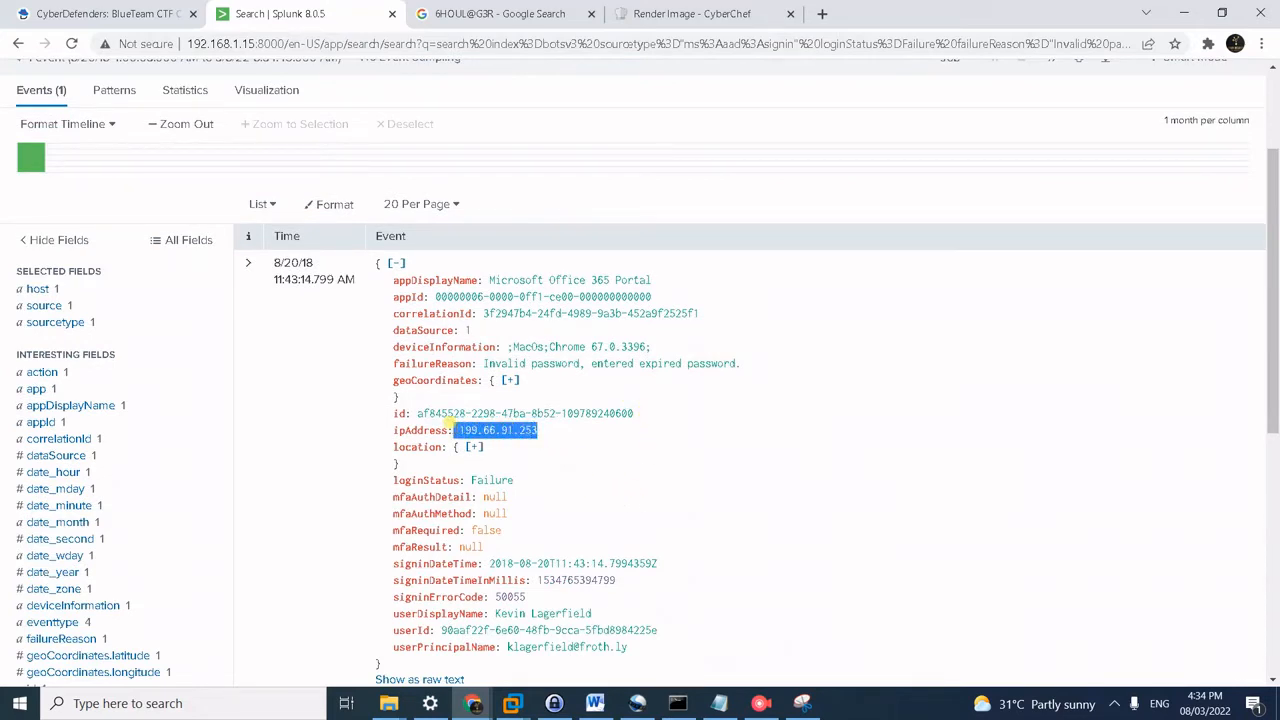
scroll(623, 457, "down", 1)
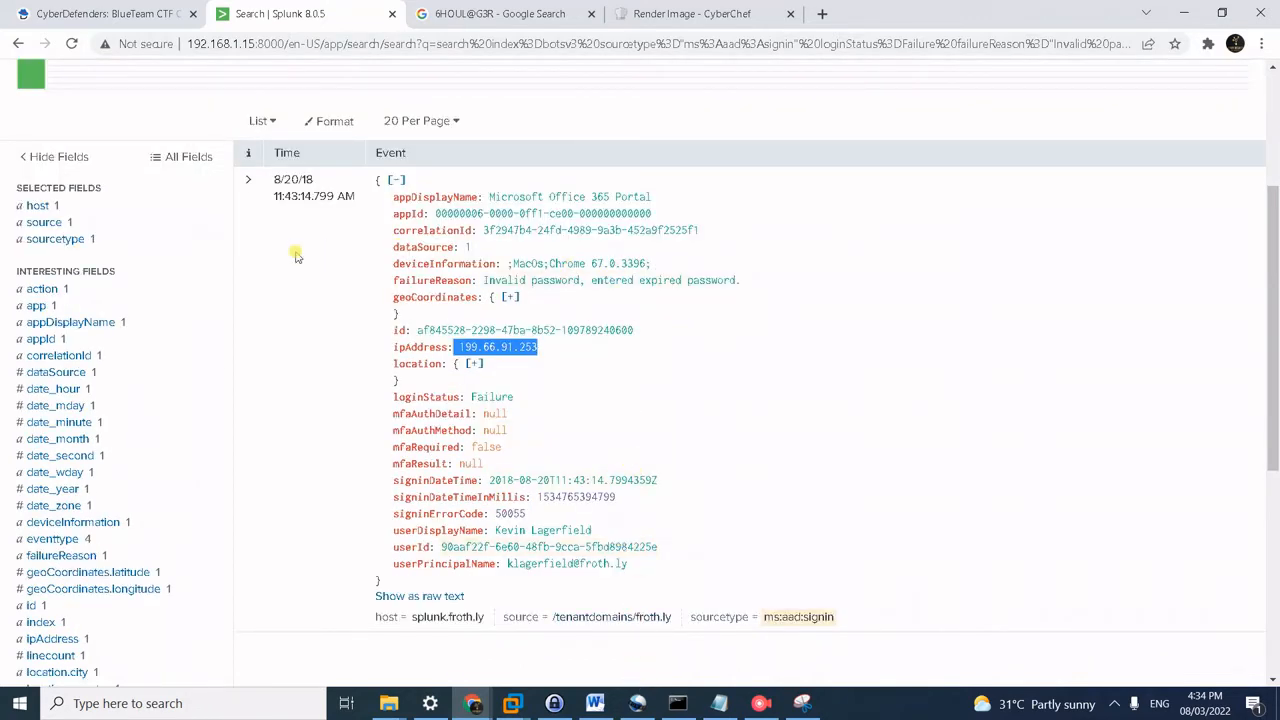
double_click(530, 347)
key("ctrl+c")
- Replace the failure filters with loginStatus=Success and the IP address 199.66.91.253, and run the search
scroll(583, 372, "up", 3)
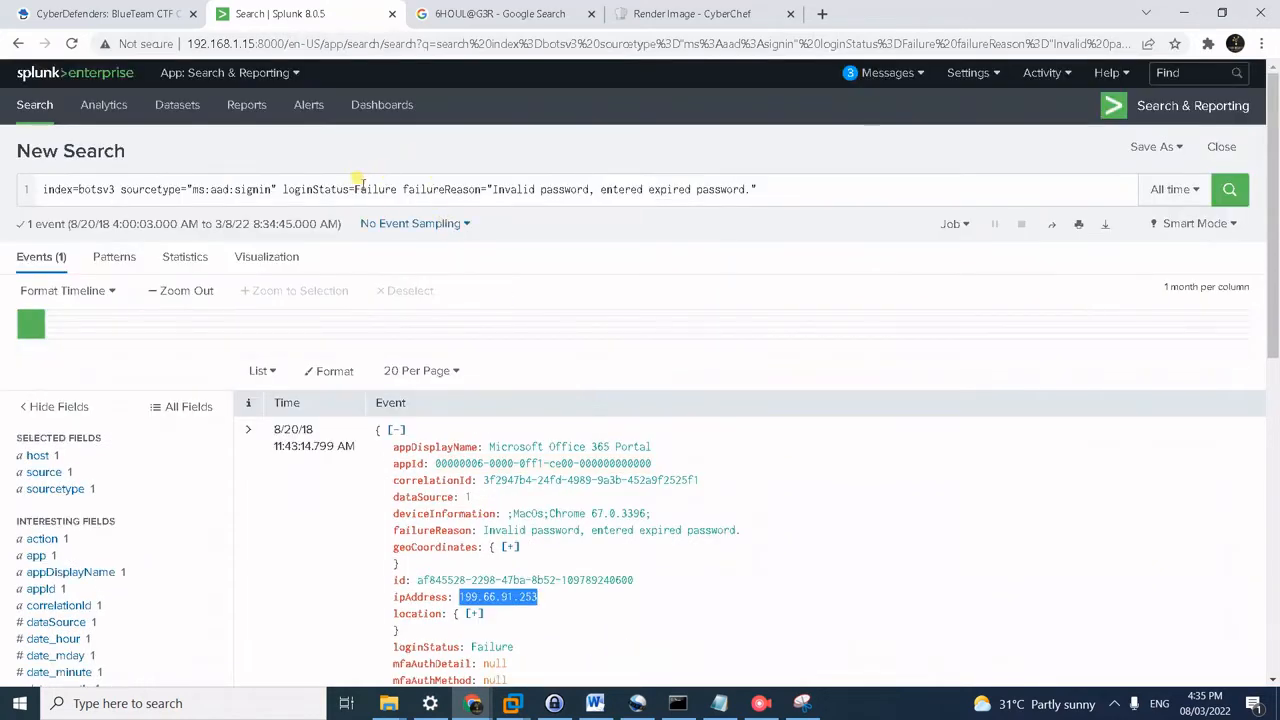
left_click_drag(355, 187, 966, 194)
key("BackSpace")
type("Succ")
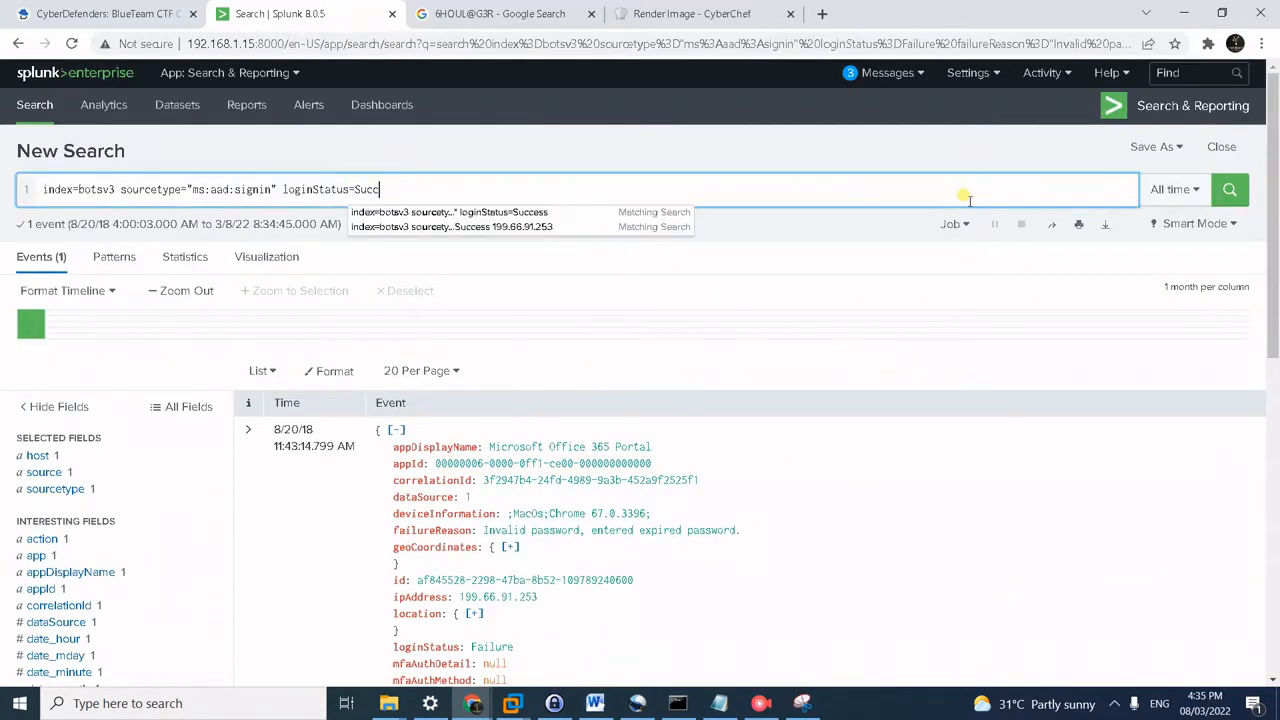
type("ess")
key("ctrl+v")
key("Return")
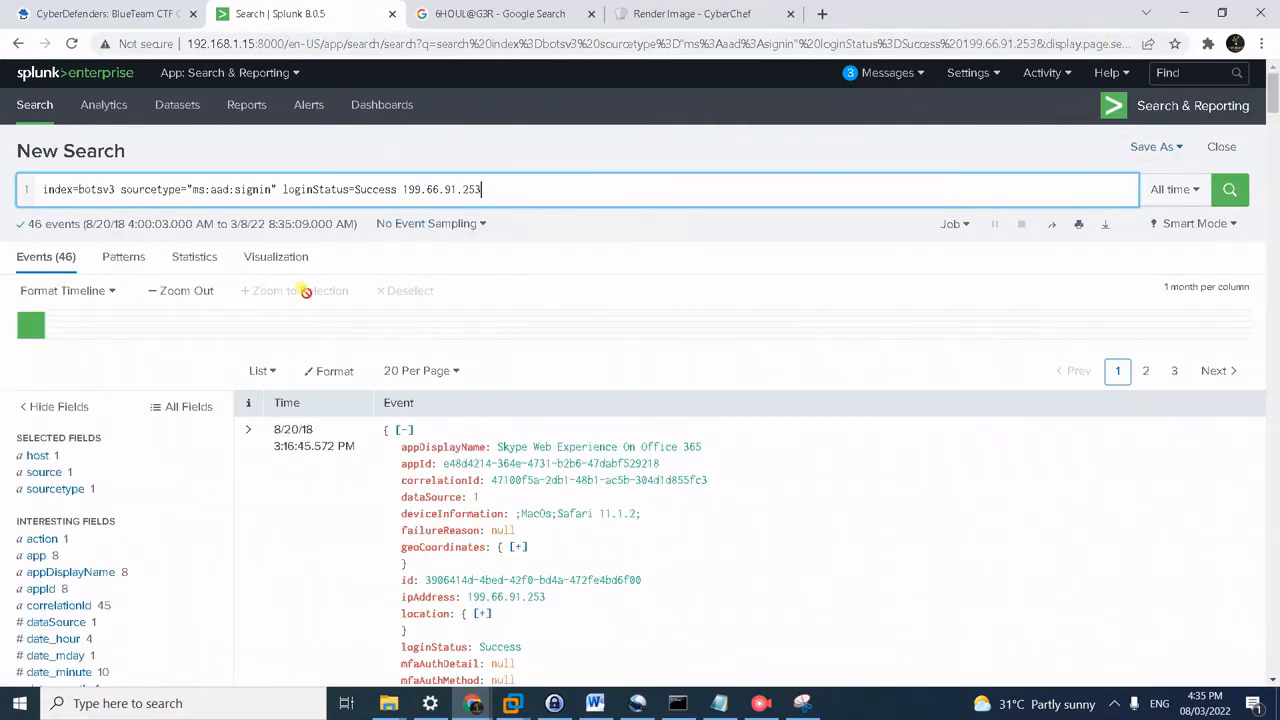
- Examine the successful sign-in events from that IP address and their available fields, including the user fields
scroll(268, 331, "down", 3)
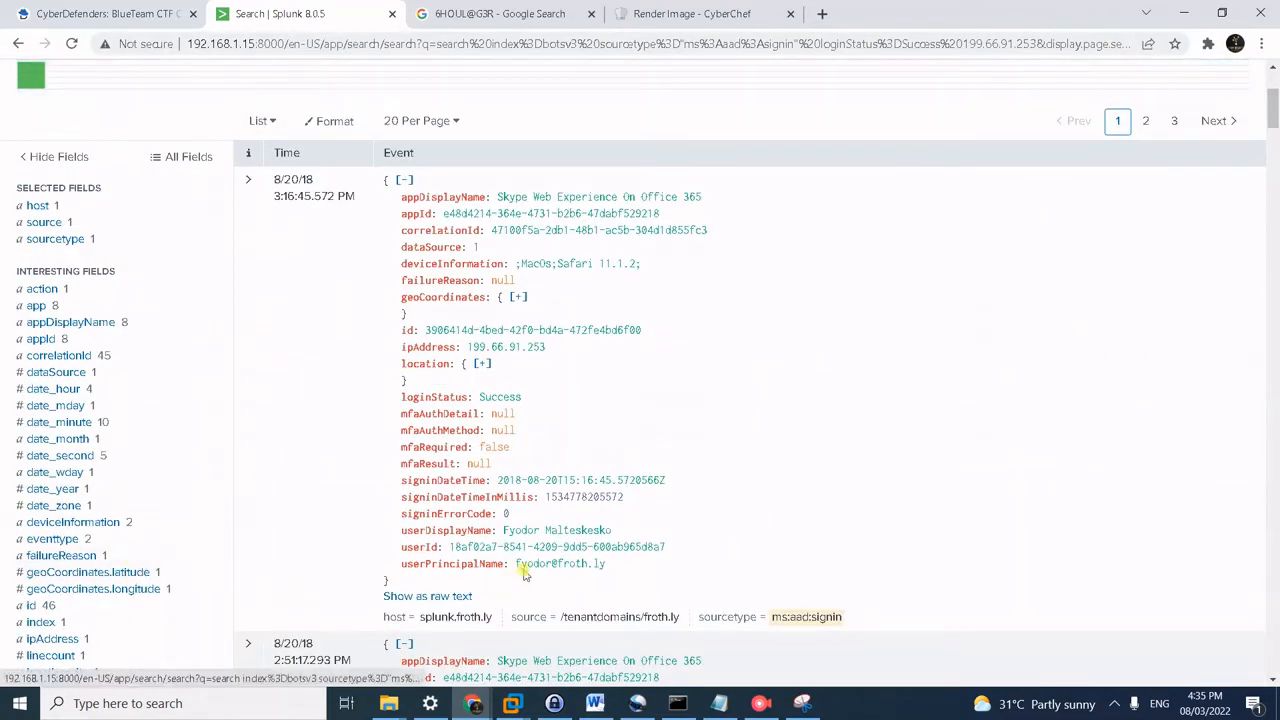
scroll(93, 566, "down", 5)
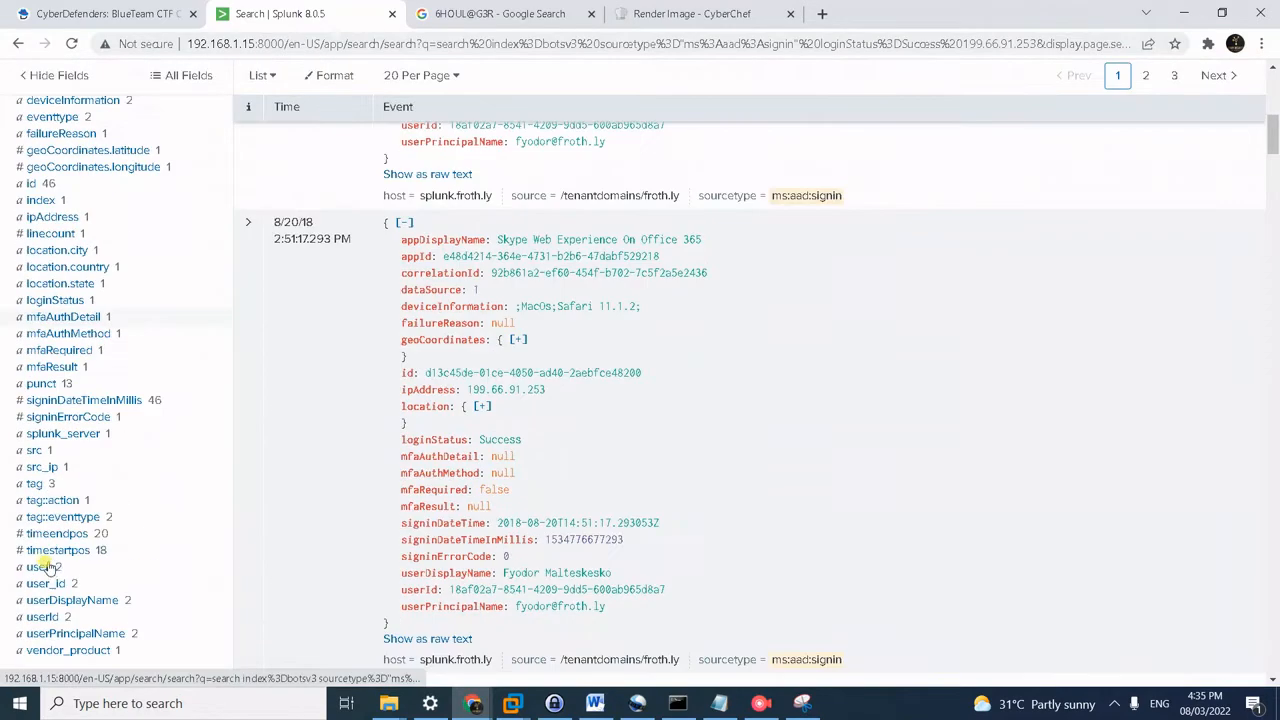
left_click(88, 422)
left_click(90, 433)
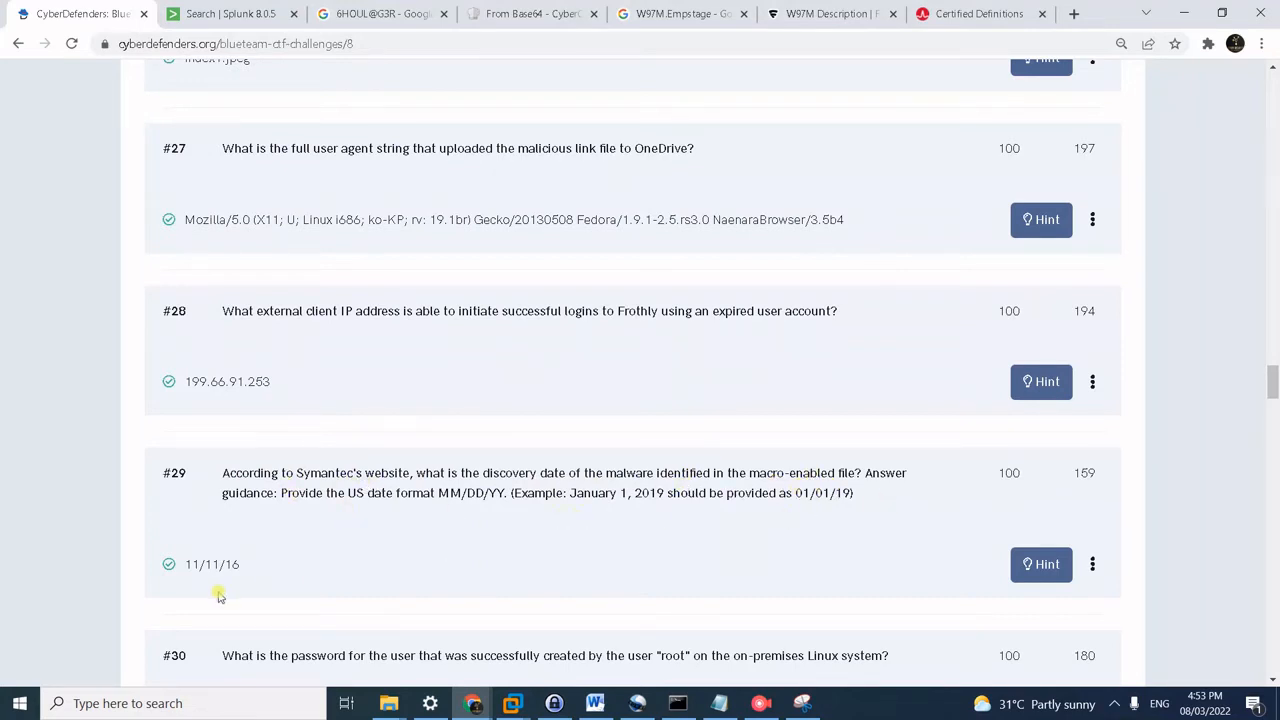
- Review the answer to CyberDefenders question #29 on the malware discovery date and return to the *macro* search in Splunk
left_click_drag(261, 572, 213, 570)
left_click(296, 571)
left_click(228, 14)
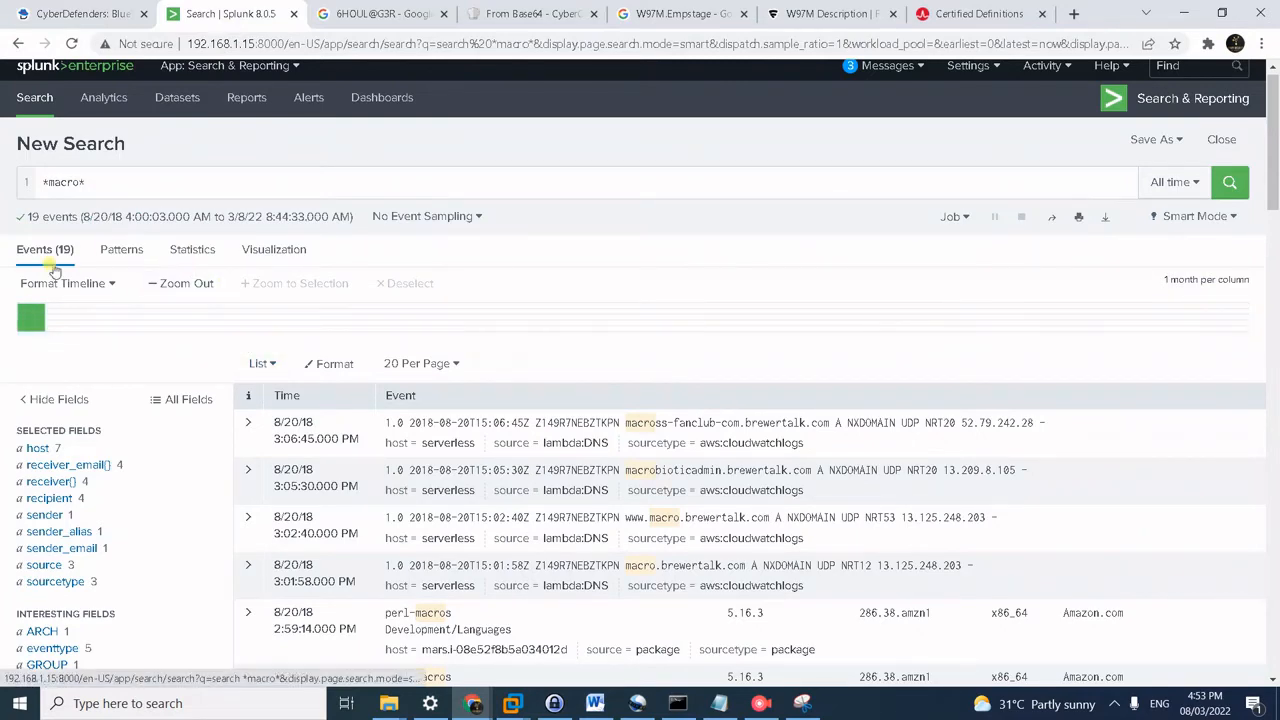
- Find the 9:55:14.436 AM email event in the *macro* results and expand its attach_filename field
scroll(300, 334, "down", 3)
scroll(352, 360, "down", 10)
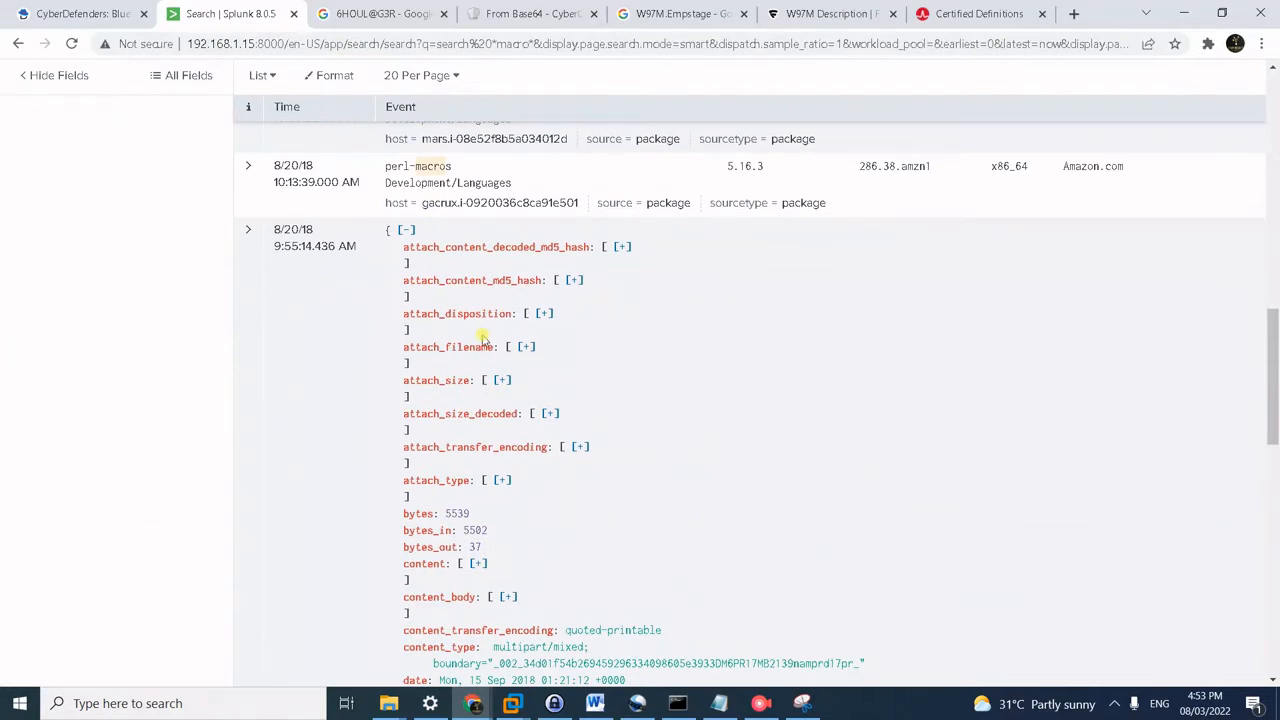
scroll(484, 340, "down", 1)
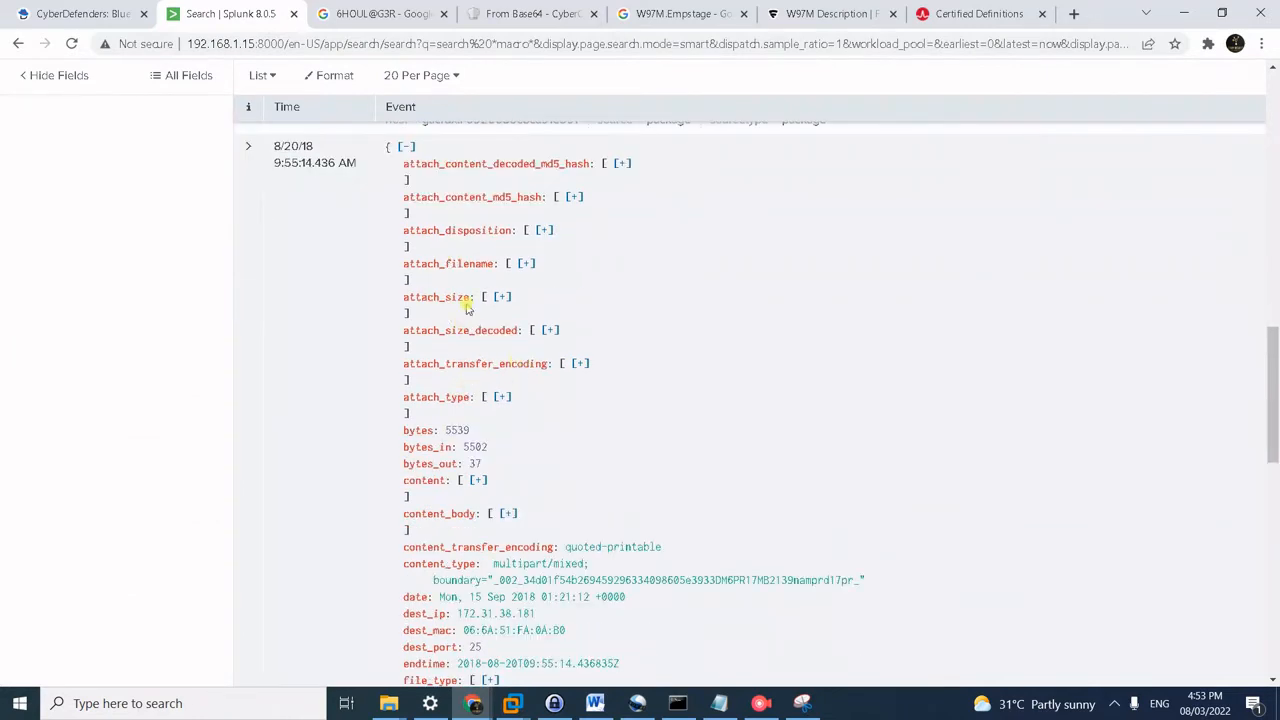
left_click(526, 264)
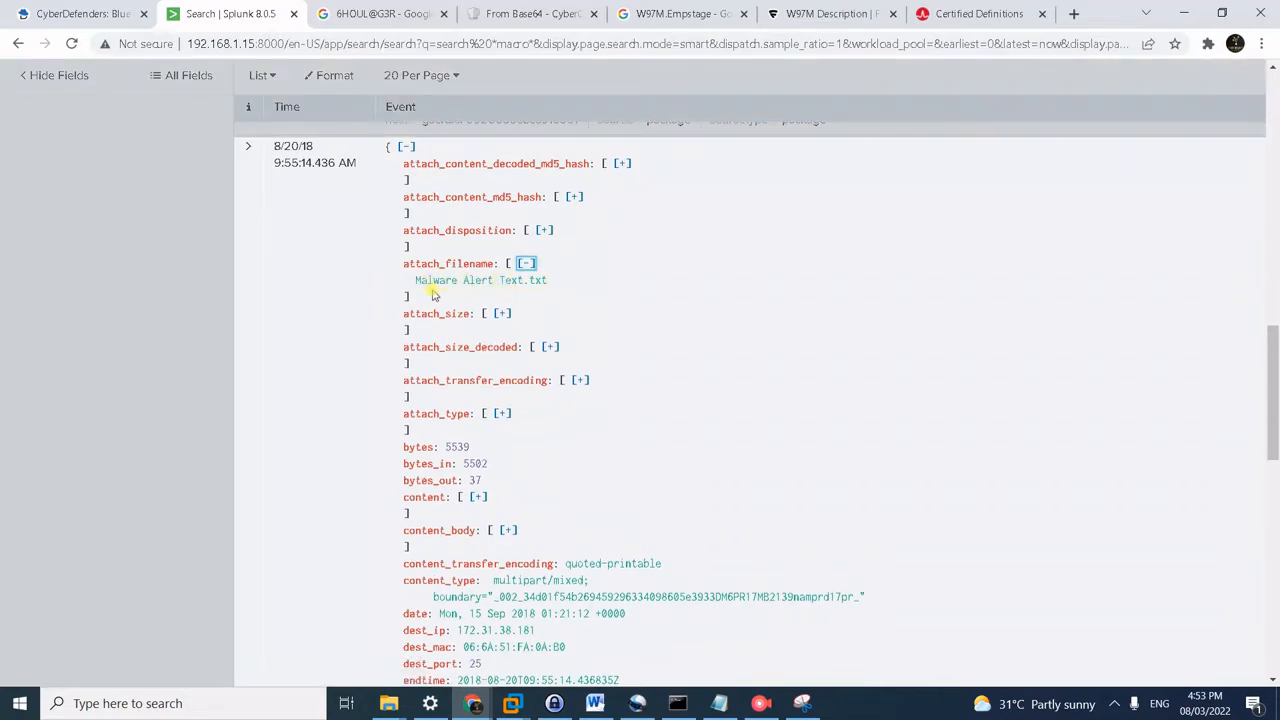
- Look through the remaining fields of the email event and expand its content field
scroll(703, 360, "down", 1)
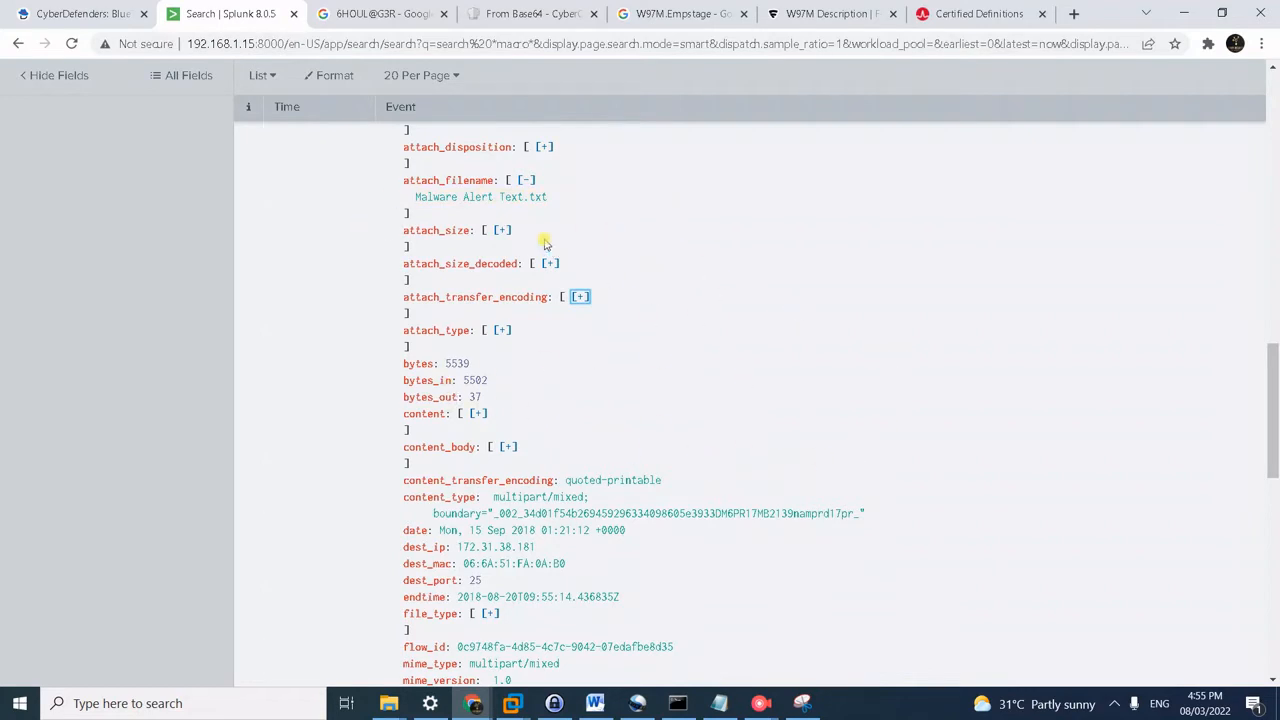
scroll(652, 375, "down", 3)
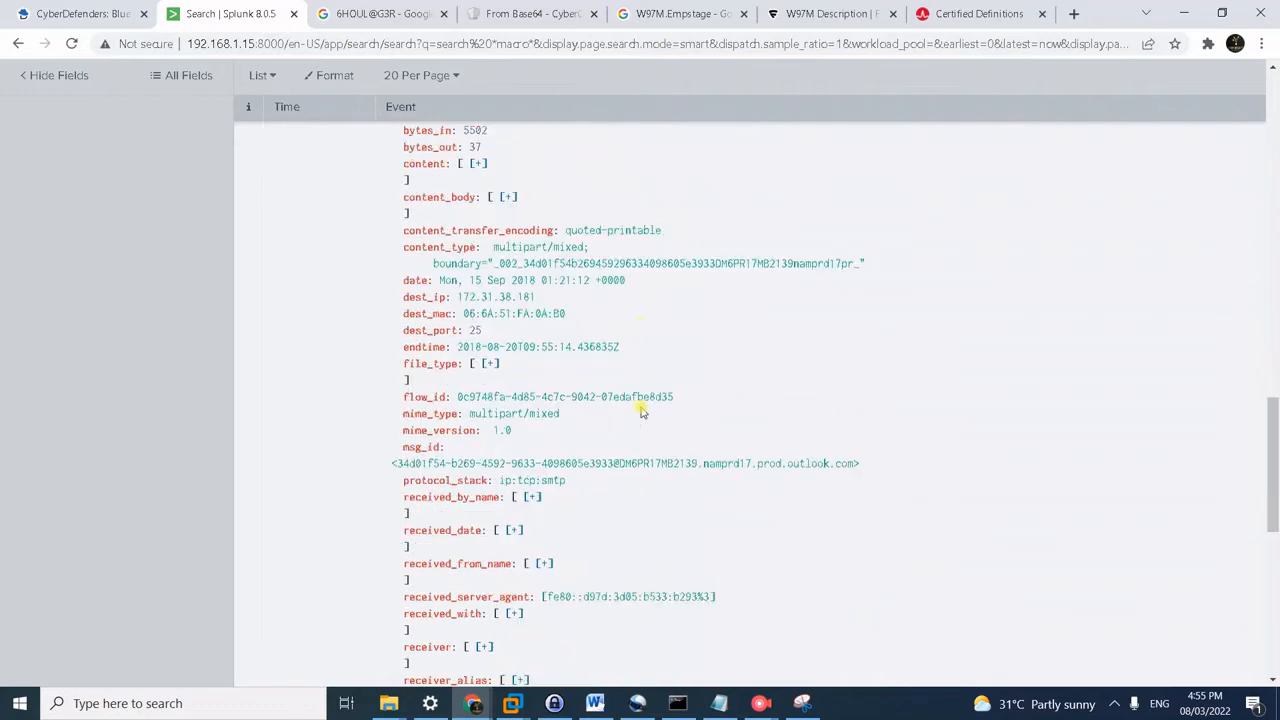
scroll(643, 409, "down", 1)
scroll(609, 380, "up", 1)
left_click(479, 164)
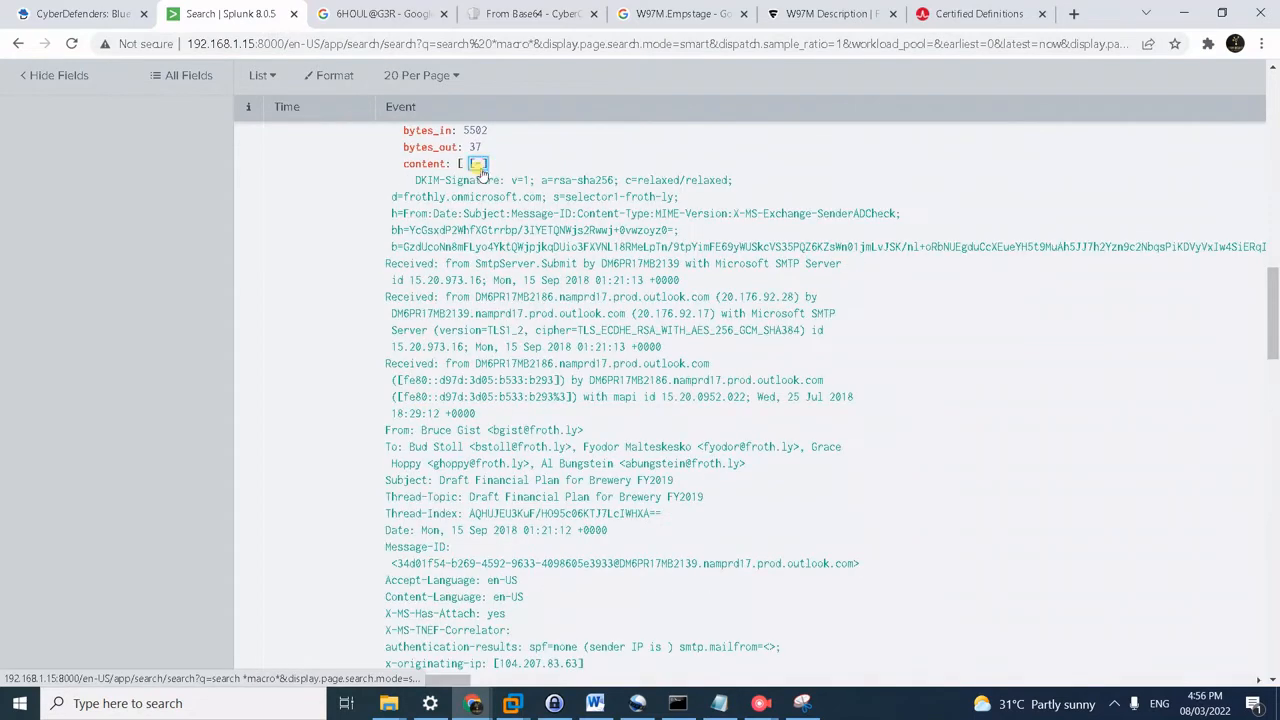
- Read through the email content and find the occurrences of "malware" down to the attachment section
scroll(565, 320, "down", 2)
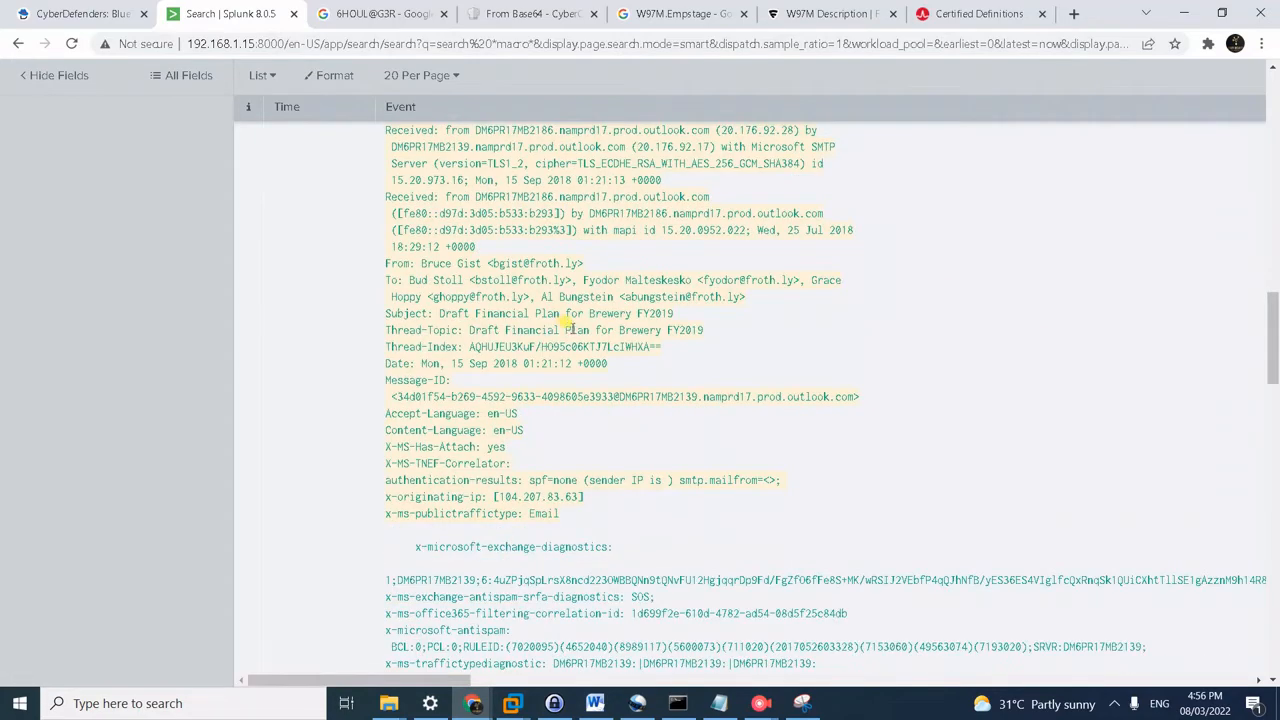
scroll(575, 330, "down", 2)
scroll(618, 336, "down", 5)
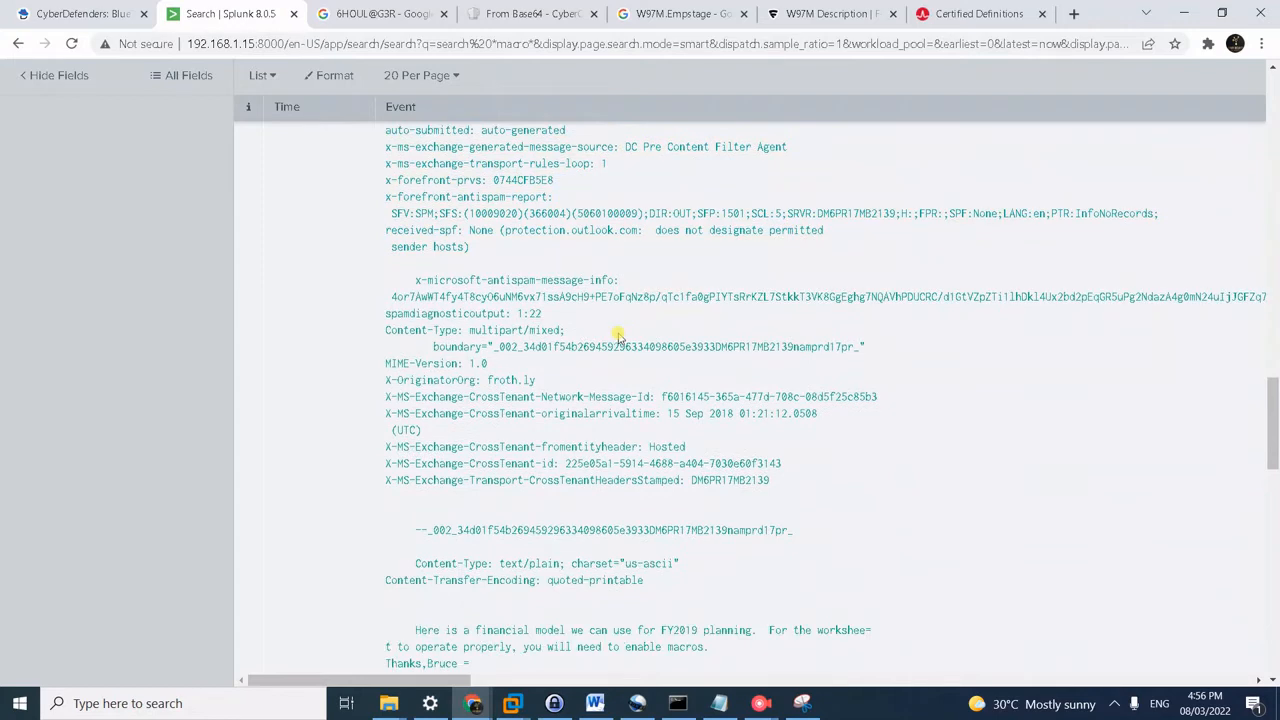
key("ctrl+f")
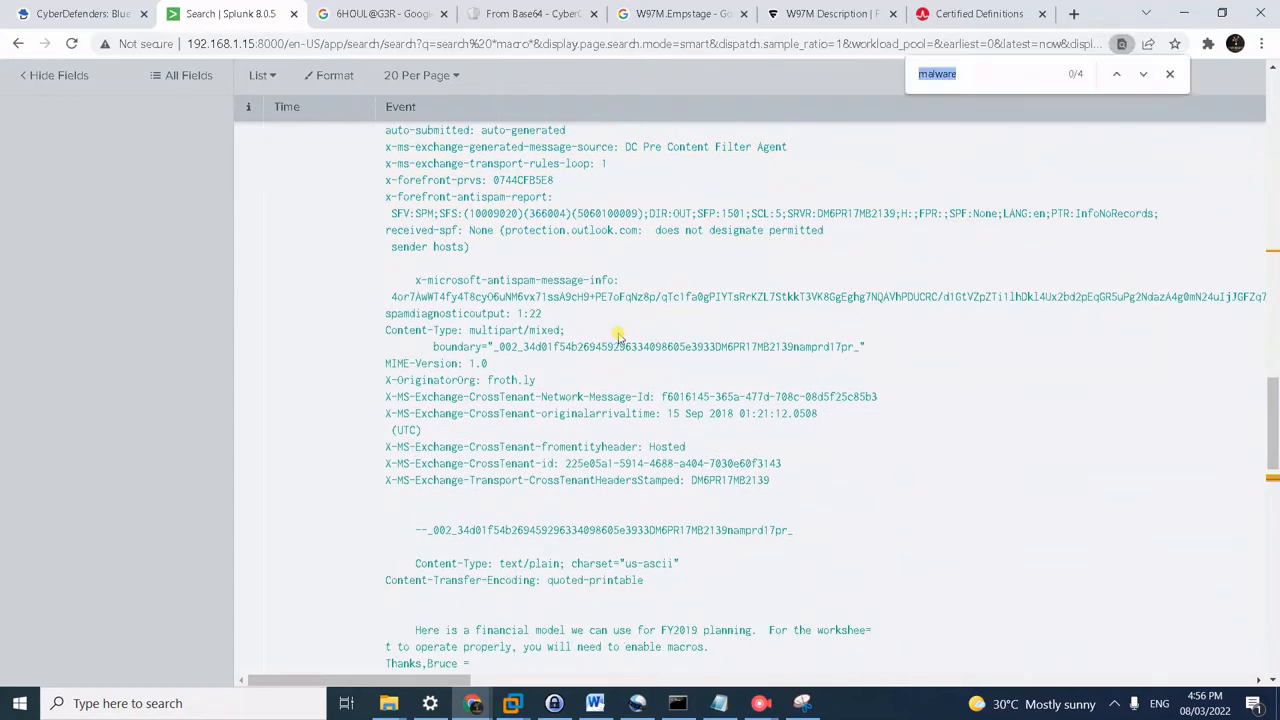
key("Return")
key("Return")
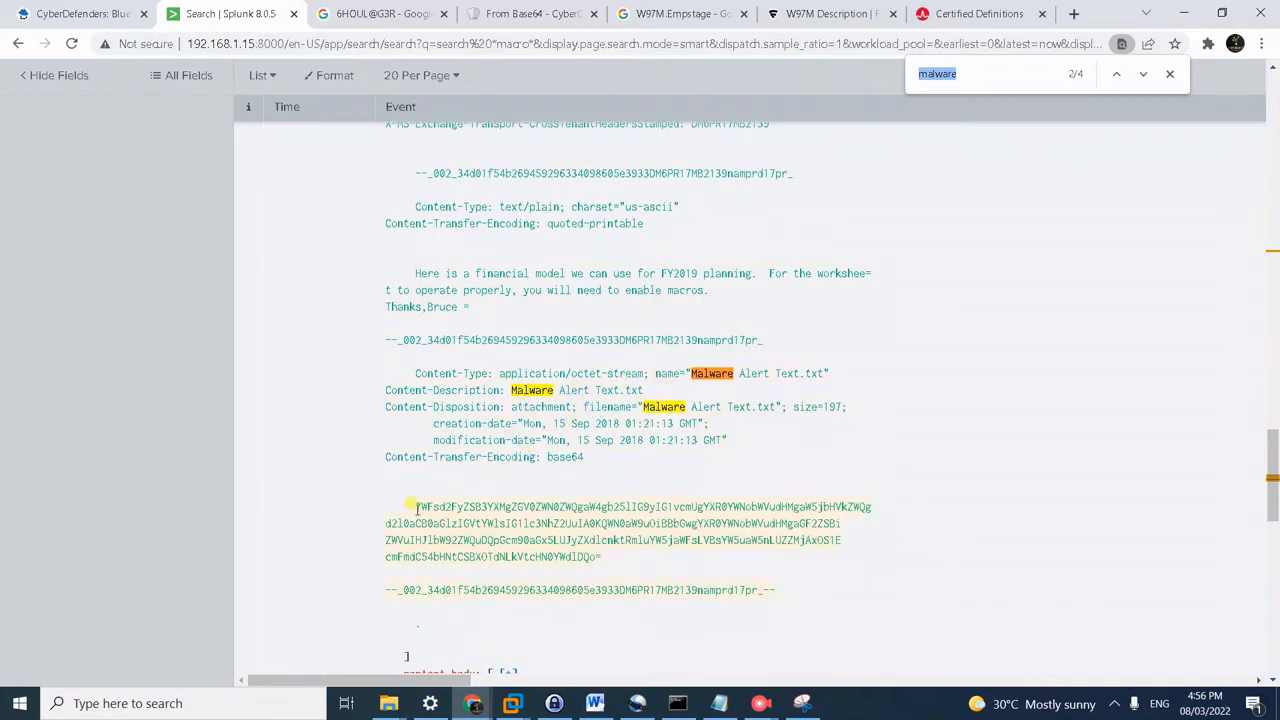
- Copy the base64 block of the Malware Alert Text.txt attachment and decode it in CyberChef with From Base64
left_click_drag(416, 507, 798, 590)
key("ctrl+c")
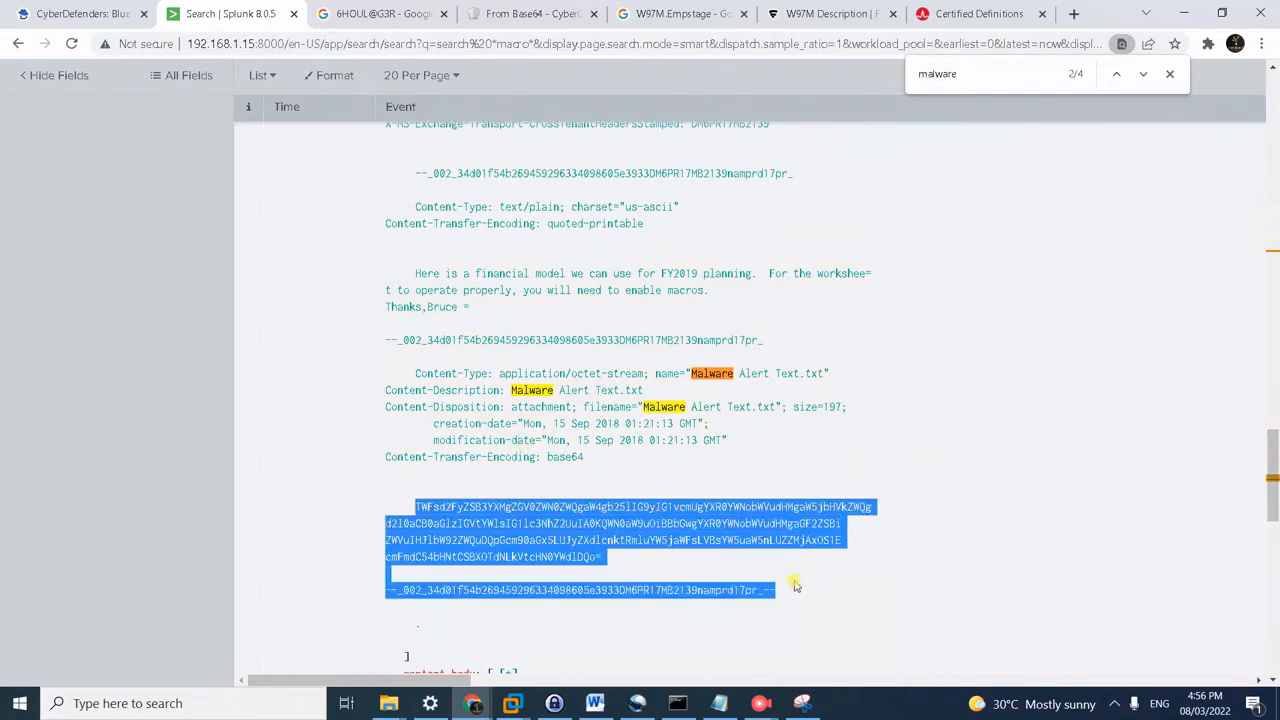
left_click(529, 24)
key("ctrl+v")
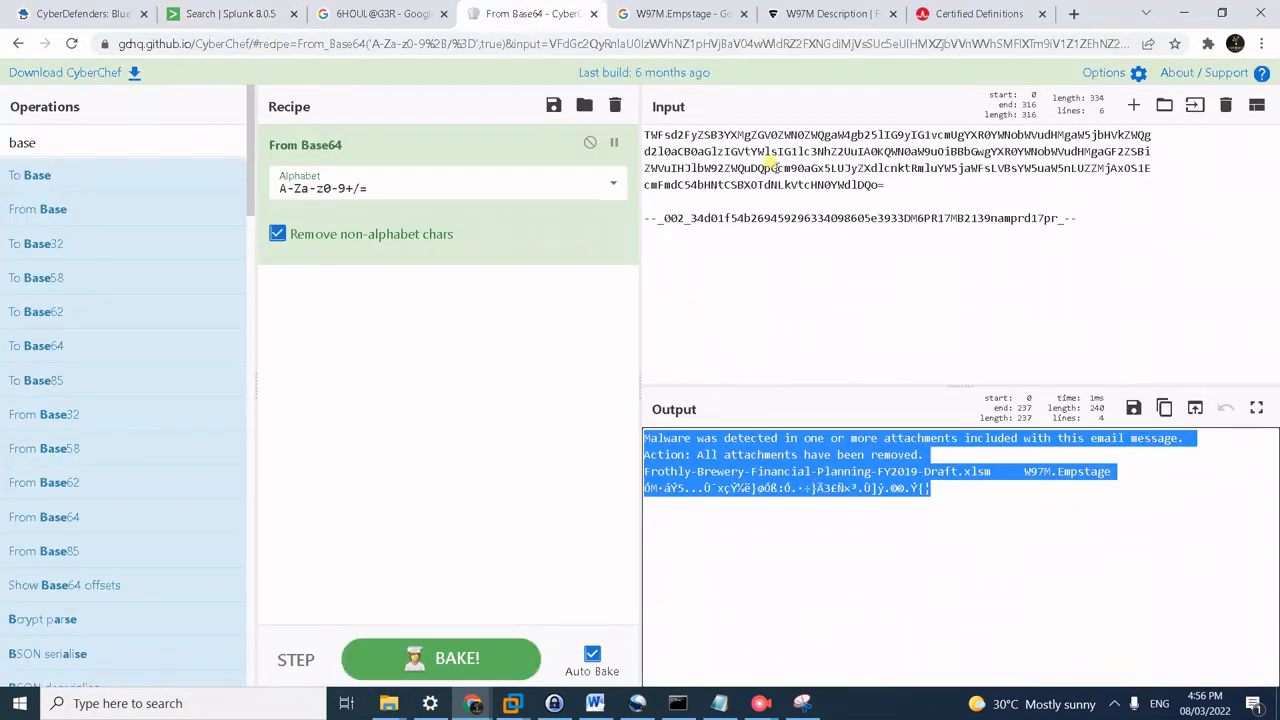
- Highlight the malware name W97M.Empstage in the decoded output and switch to its Google search results
left_click(812, 472)
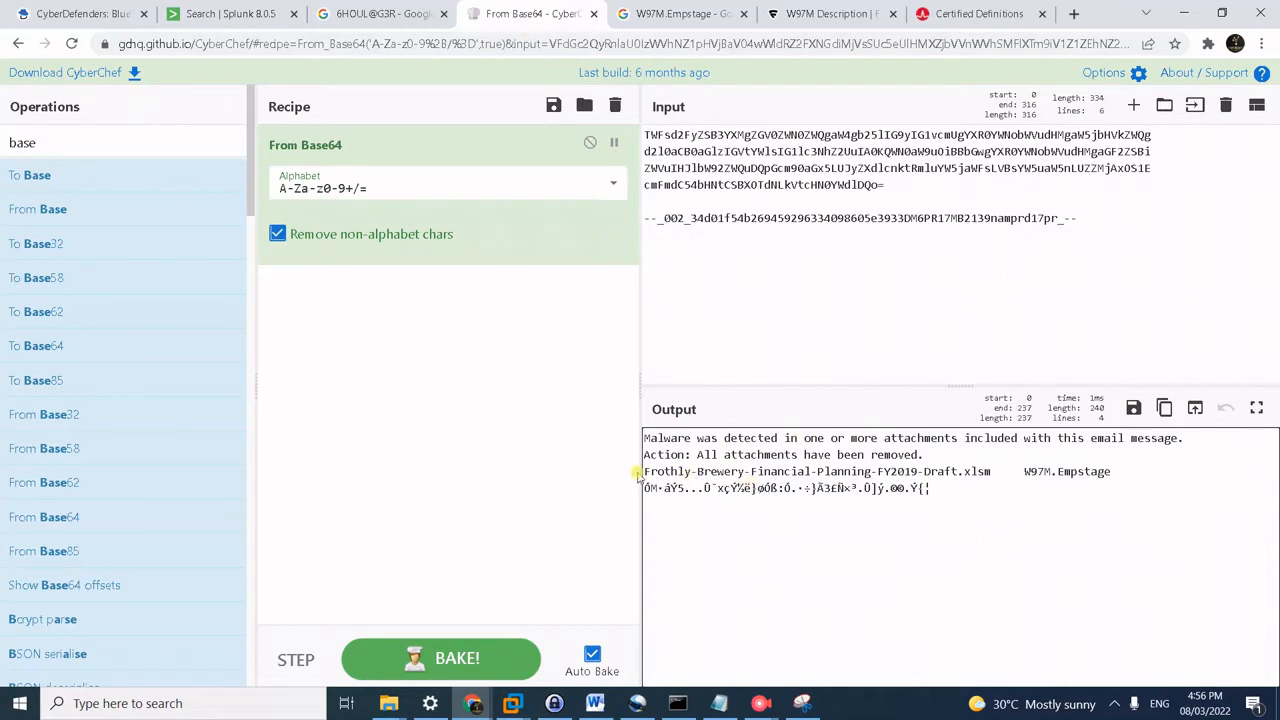
left_click_drag(636, 476, 1110, 471)
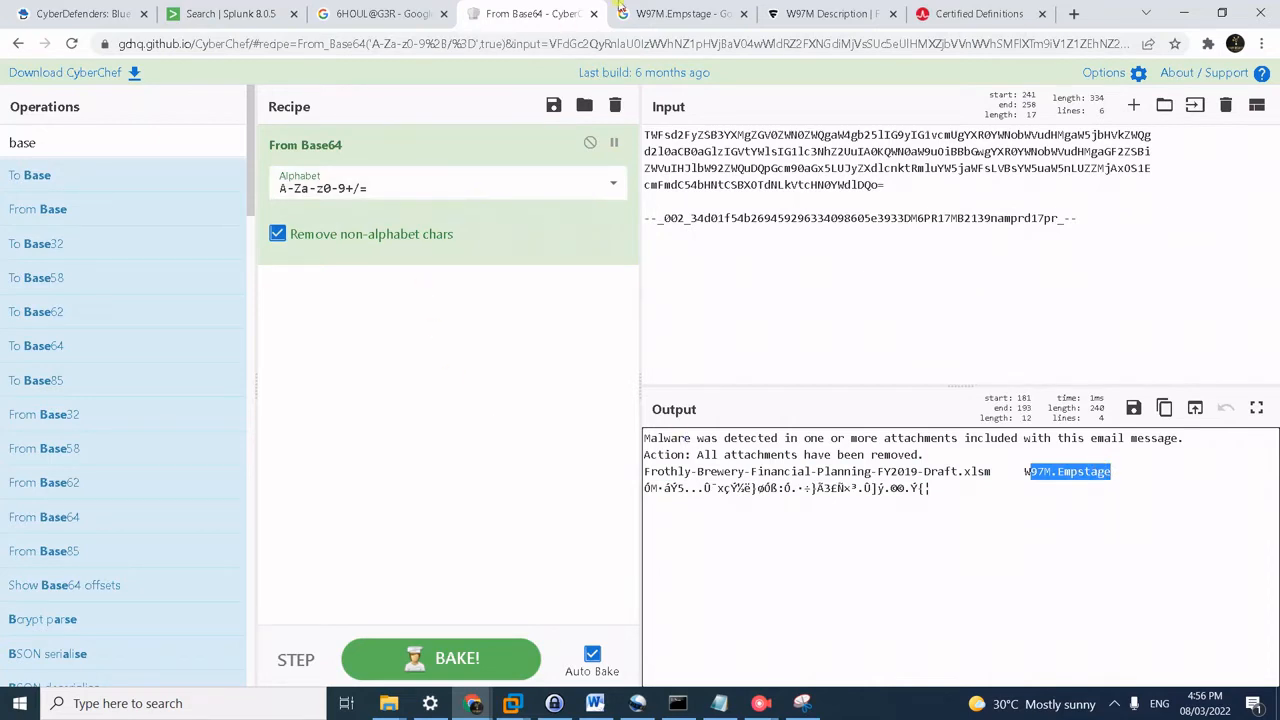
left_click(648, 13)
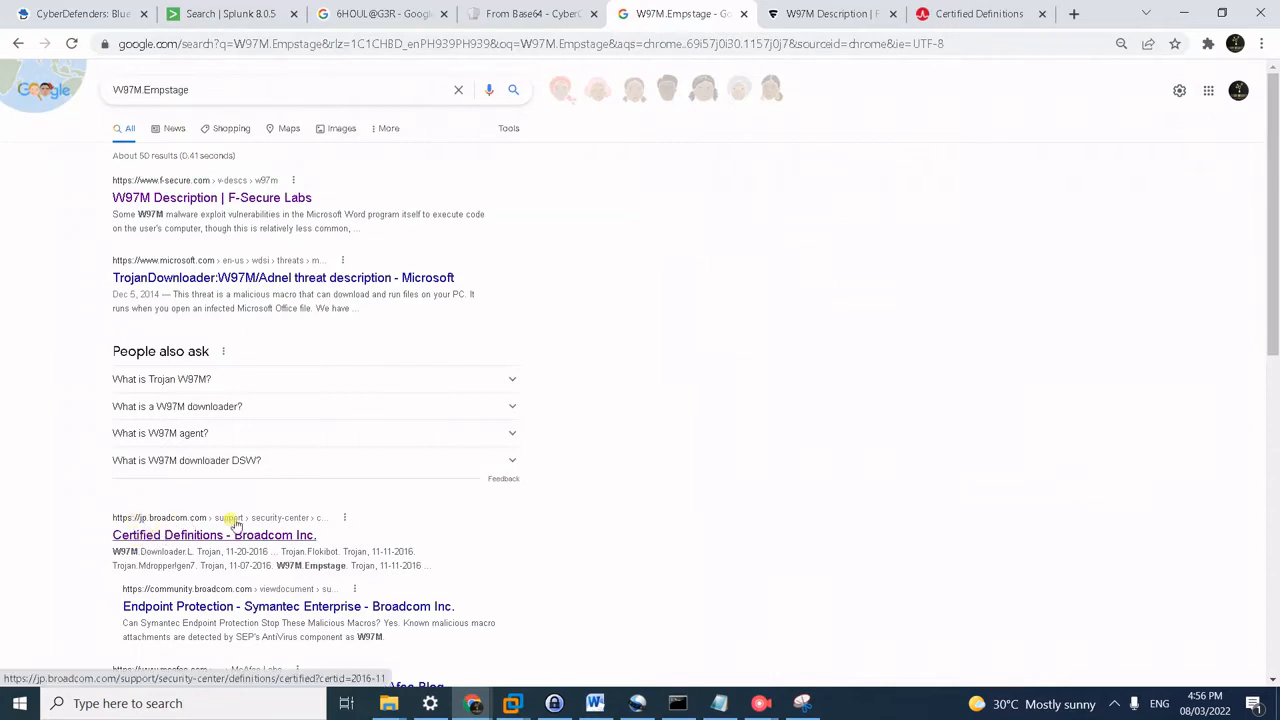
- Look up the W97M.Empstage discovery date in the Broadcom Certified Definitions table and highlight it
left_click(964, 12)
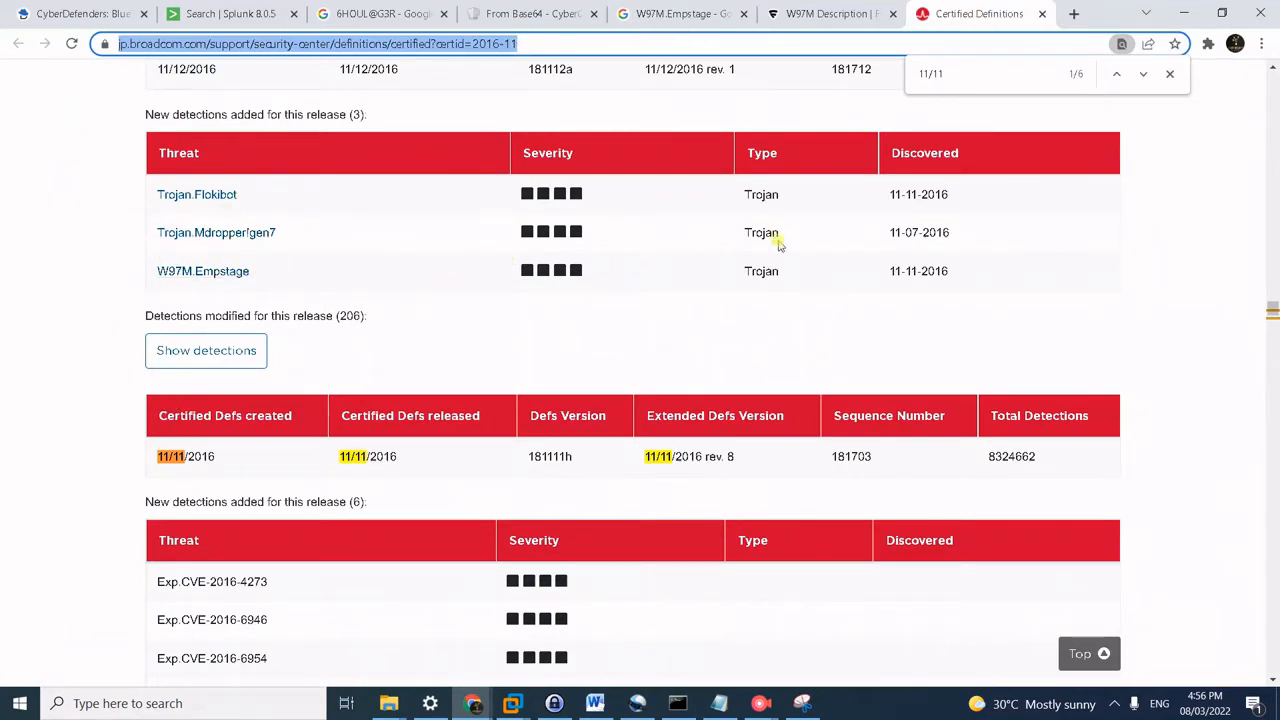
left_click_drag(888, 271, 973, 274)
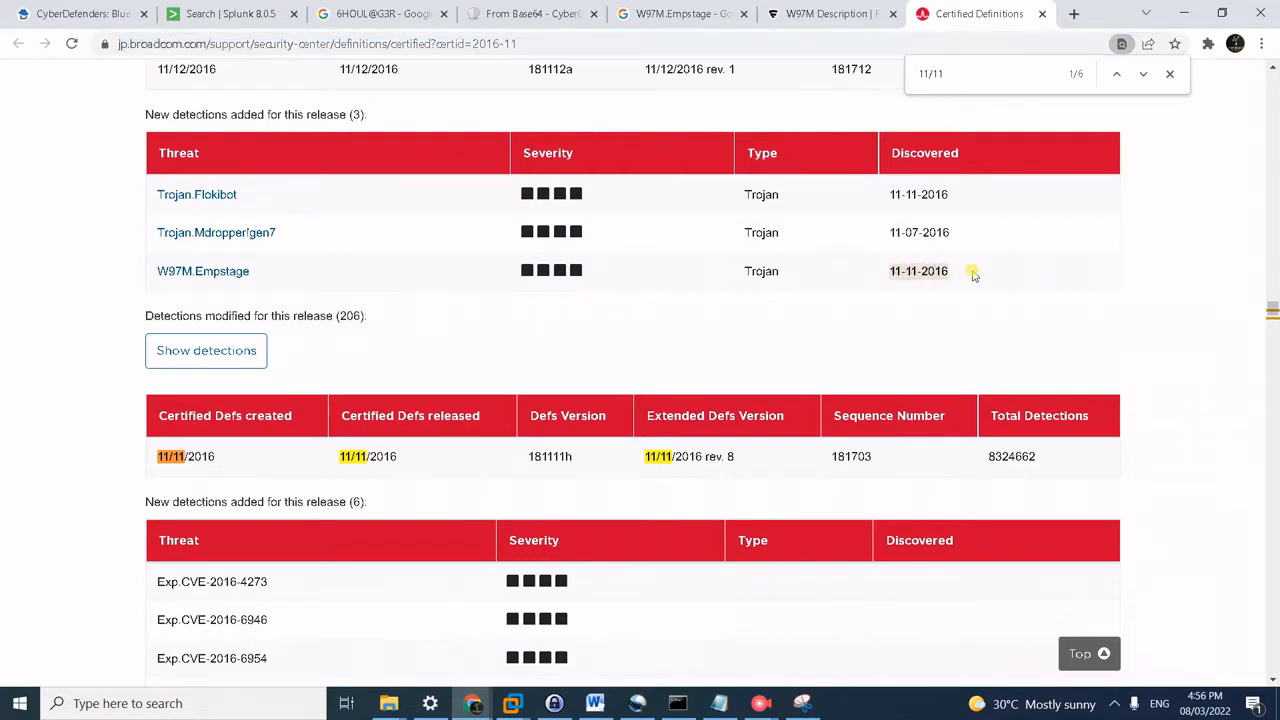
left_click(967, 305)
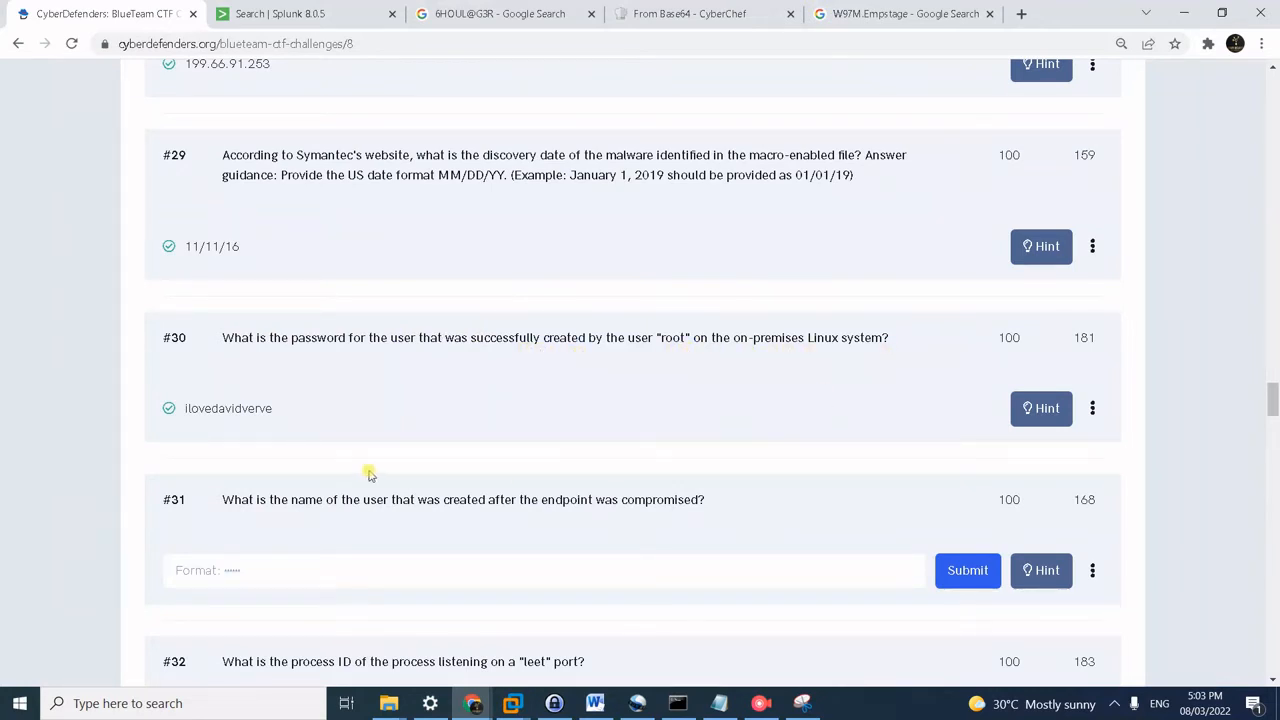
- Read the hints for question #30 and return to the osquery:results search in Splunk
left_click(1068, 410)
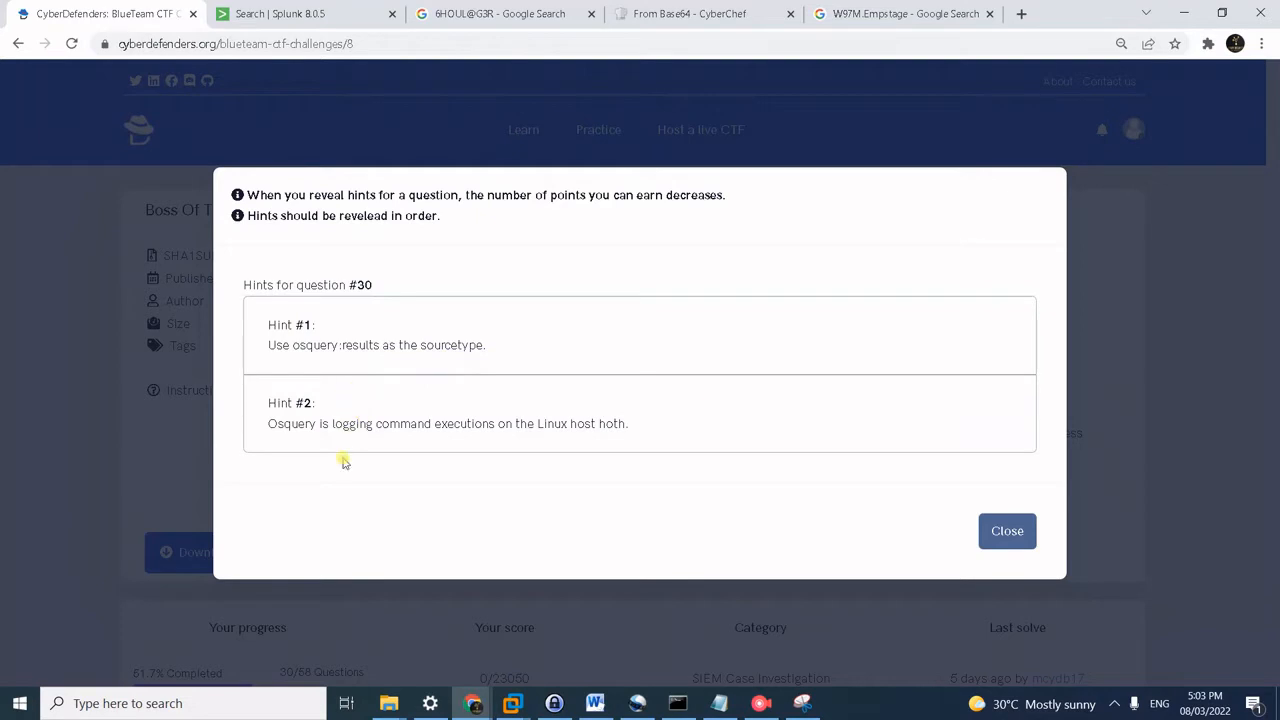
left_click(1021, 531)
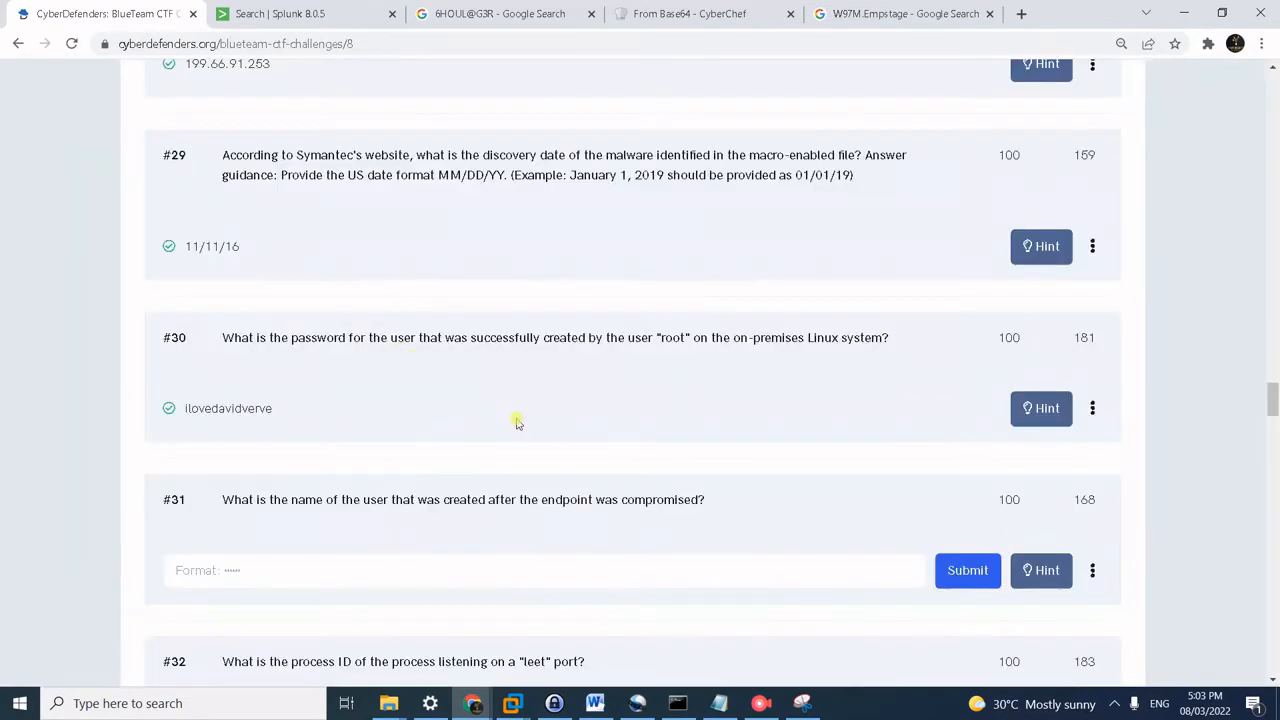
left_click(270, 10)
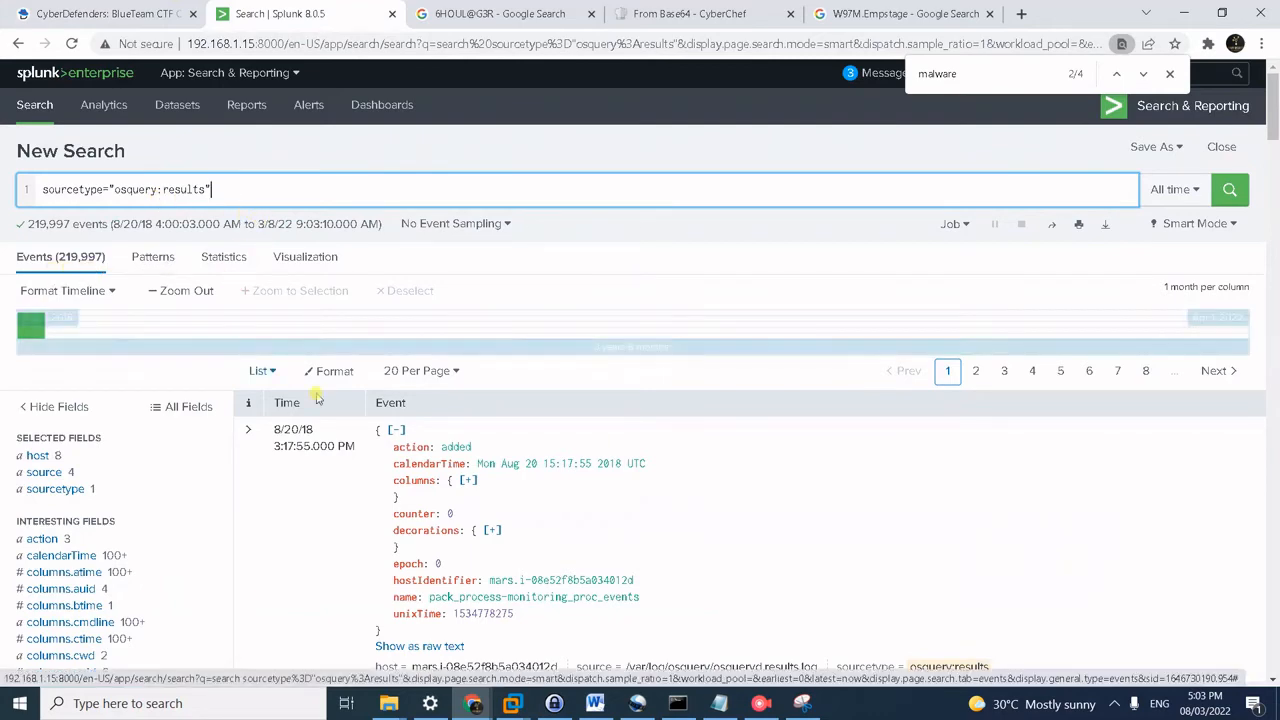
scroll(615, 512, "down", 2)
scroll(607, 512, "up", 2)
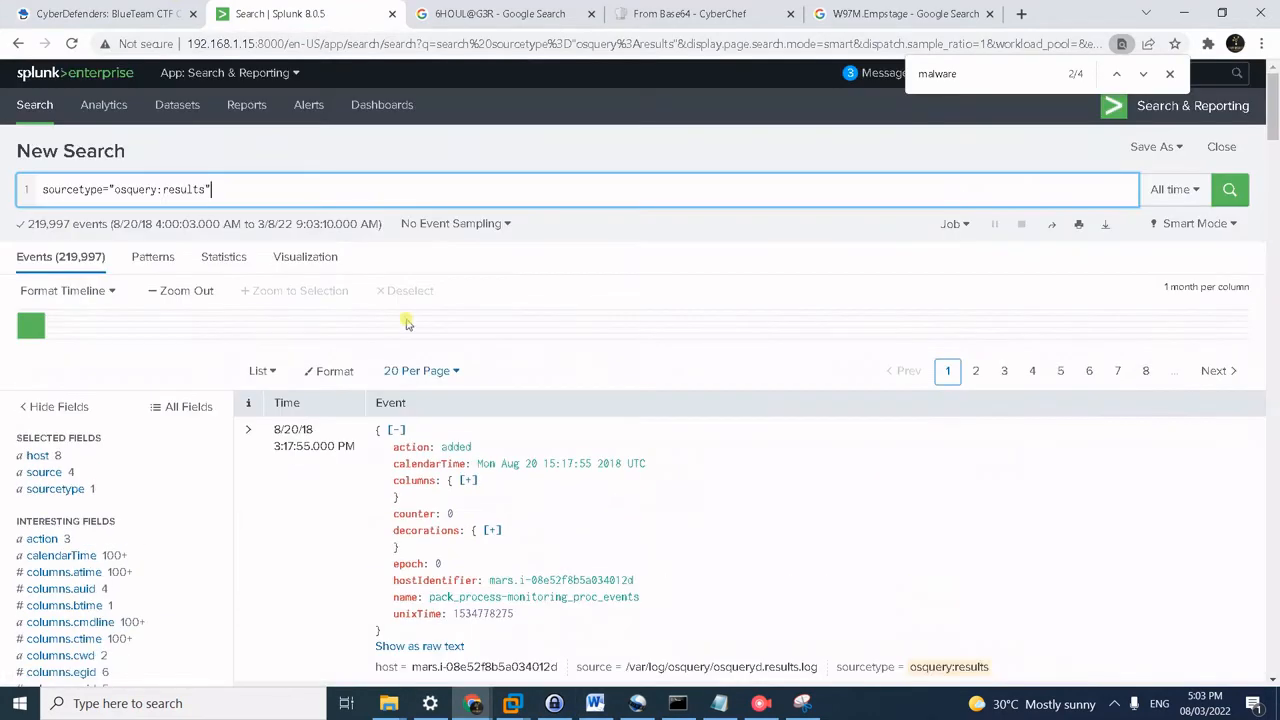
- Search sourcetype="osquery:results" for *useradd* and view the values of the columns.cmdline field
key("ctrl+a")
left_click(355, 197)
type("*useradd*")
key("Return")
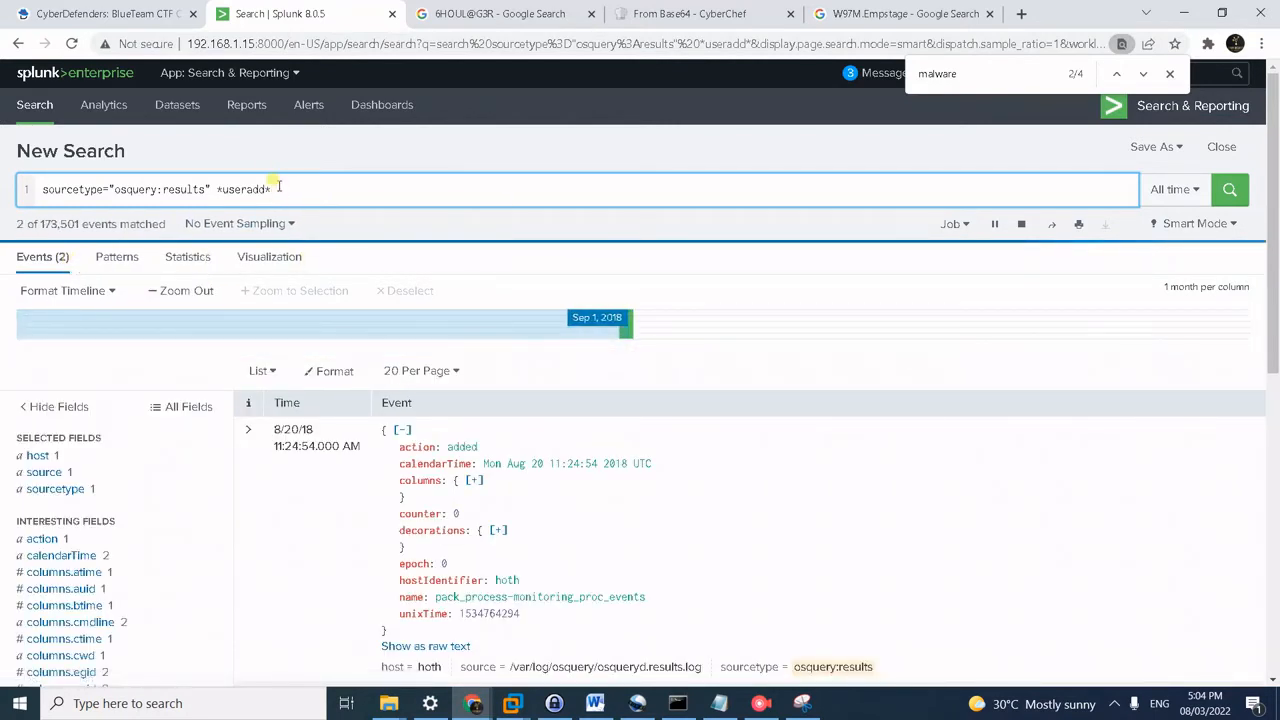
scroll(218, 500, "down", 1)
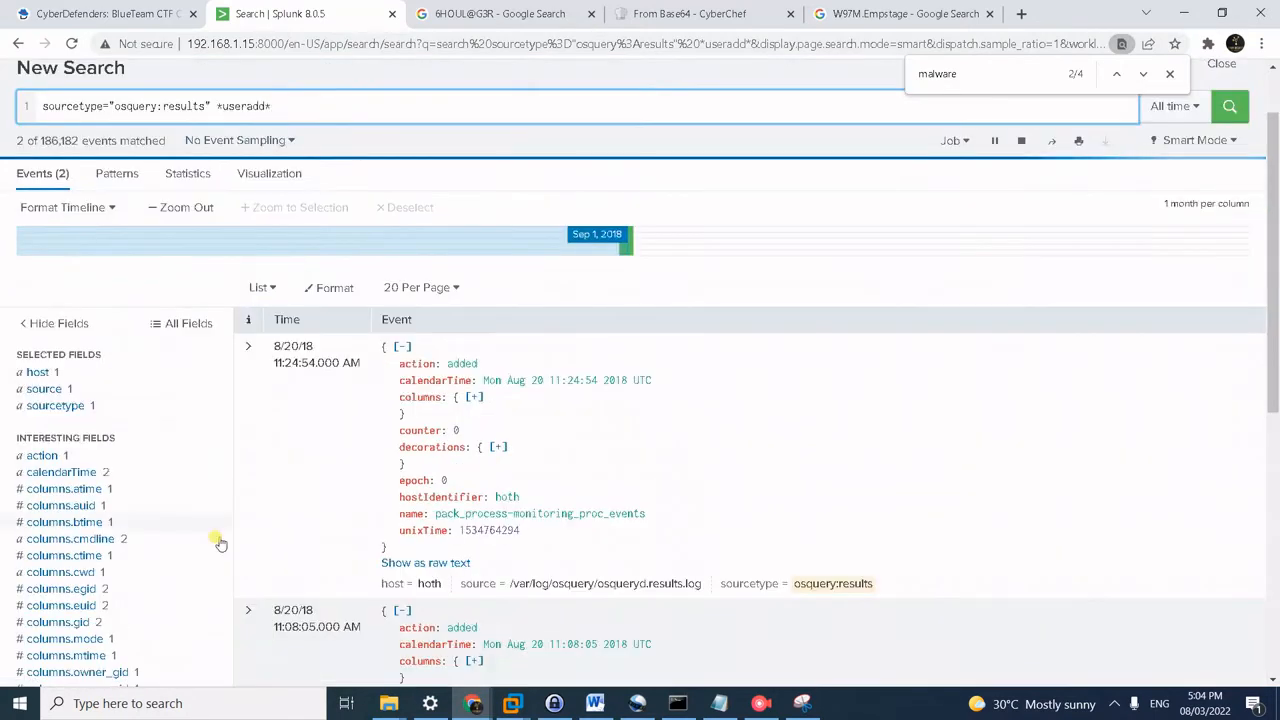
left_click(88, 540)
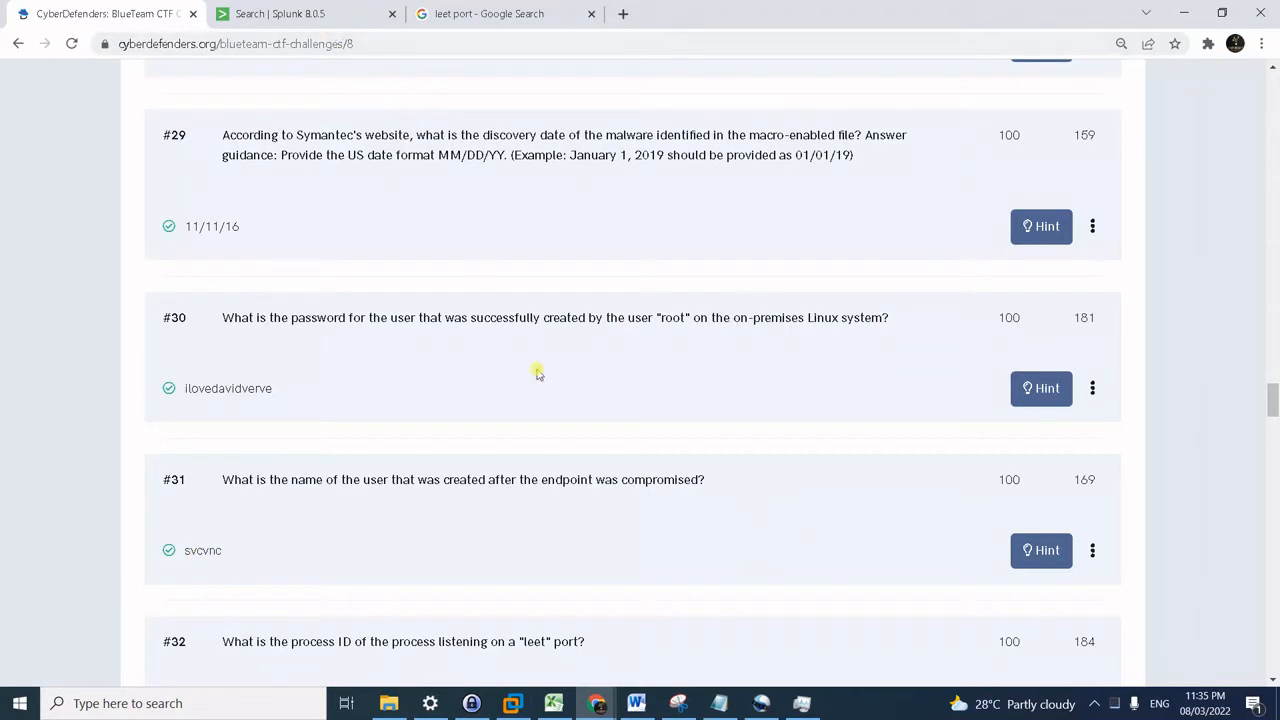
- Read the hint for question #31 and switch to the Splunk search for "user" "/add" "net" in index botsv3
left_click(1043, 556)
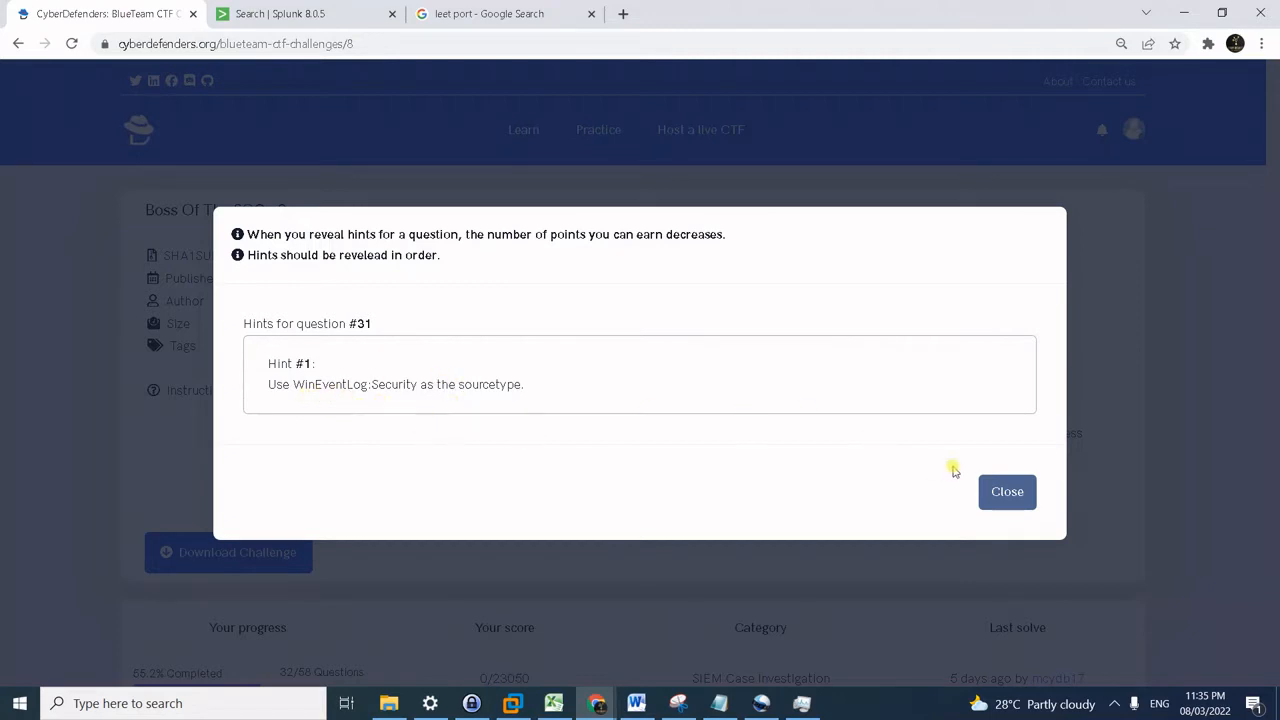
left_click(1007, 492)
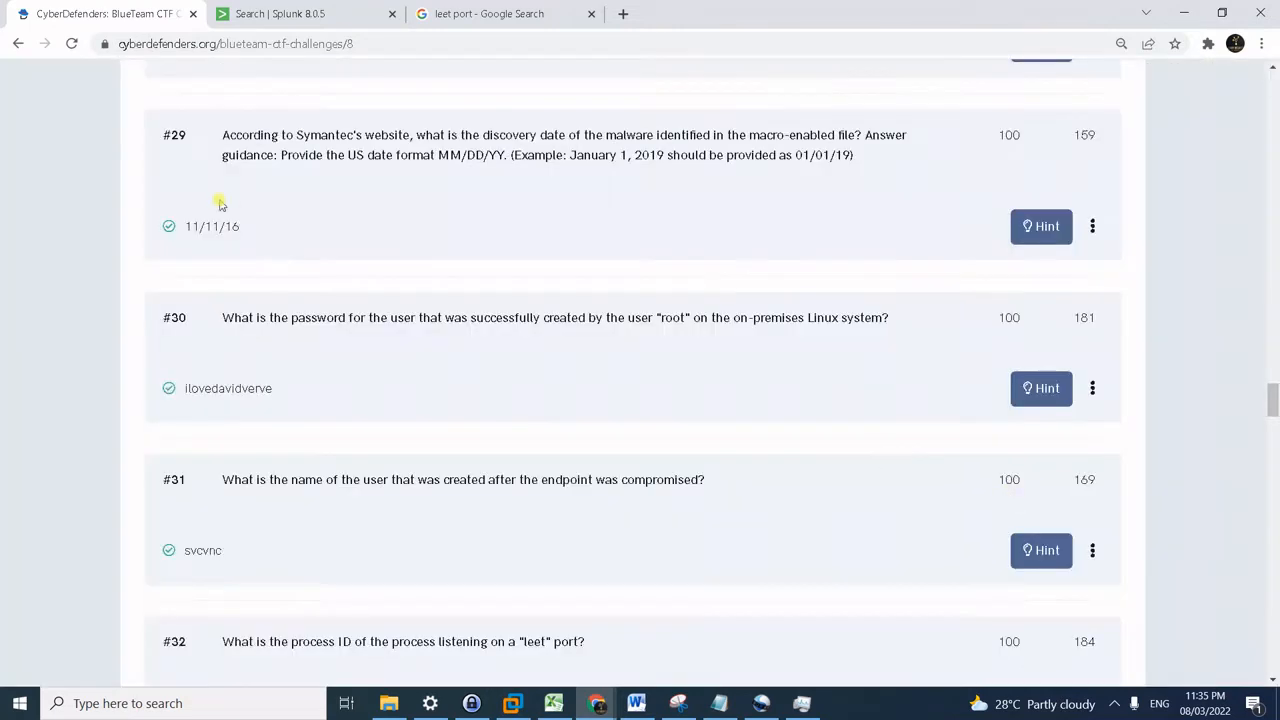
left_click(292, 18)
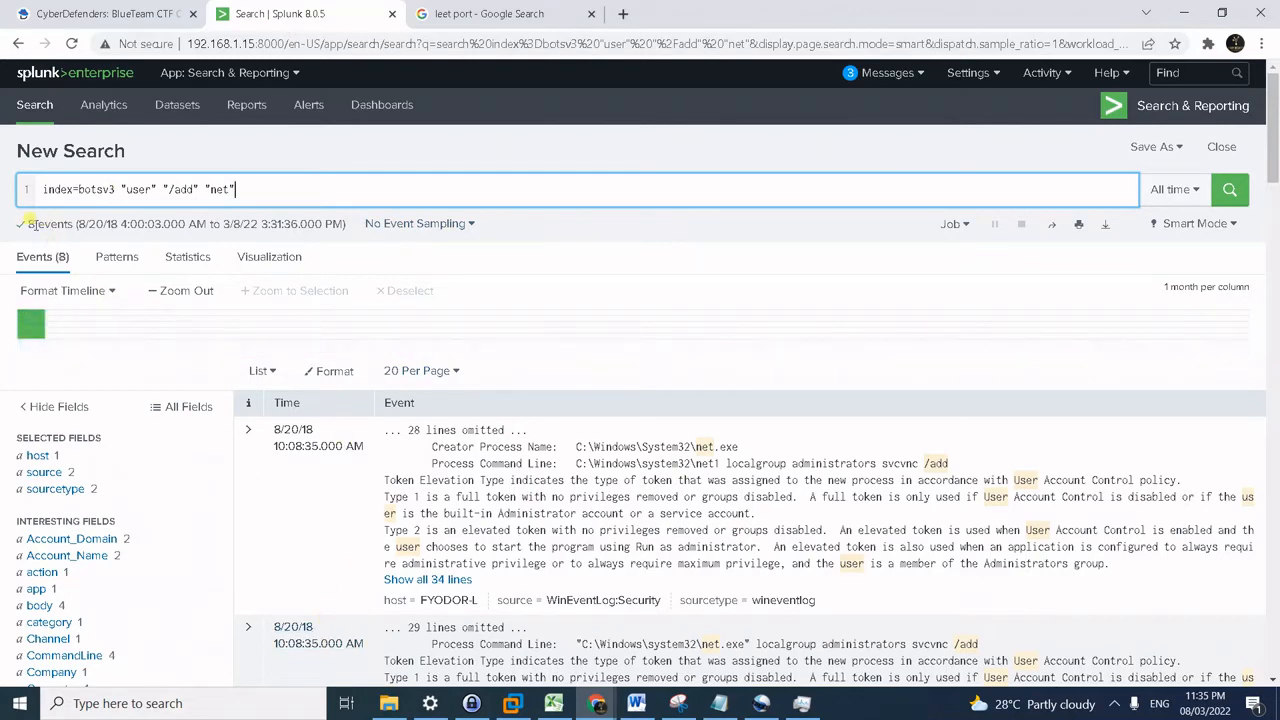
- Highlight the account name in the first event's net1 localgroup command line and look through the remaining user-add events
scroll(478, 390, "down", 1)
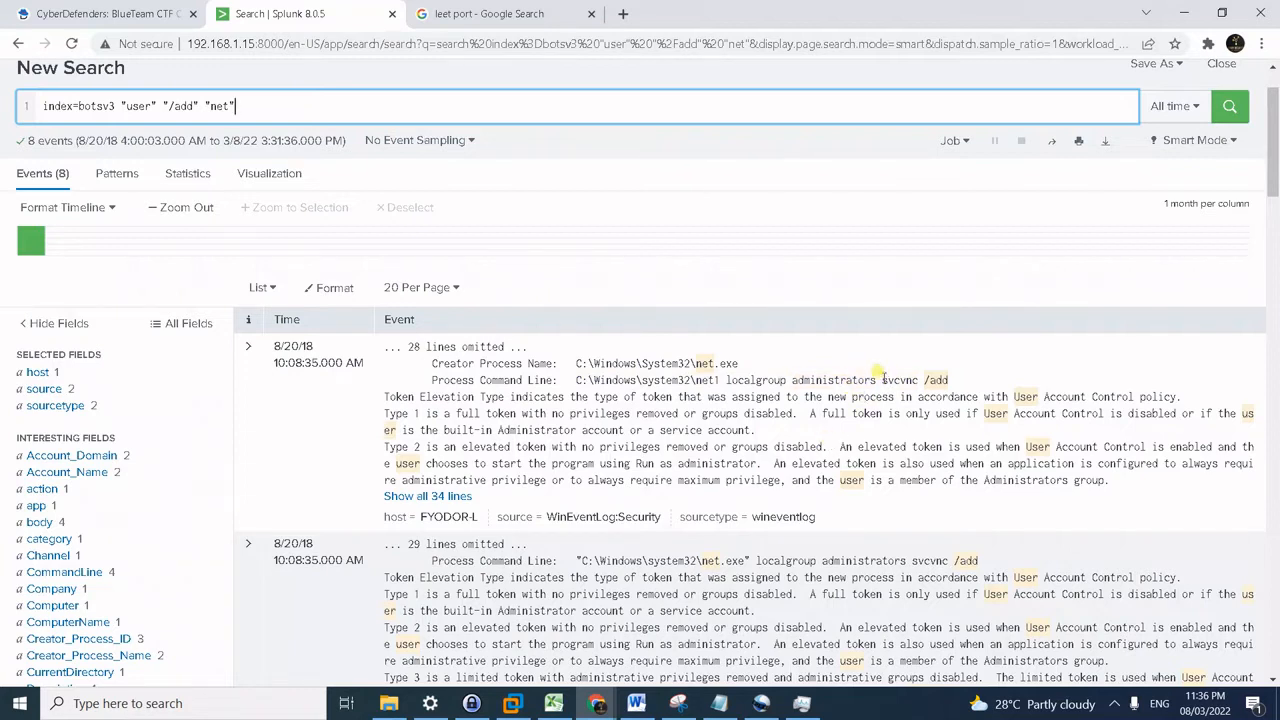
left_click_drag(880, 379, 905, 380)
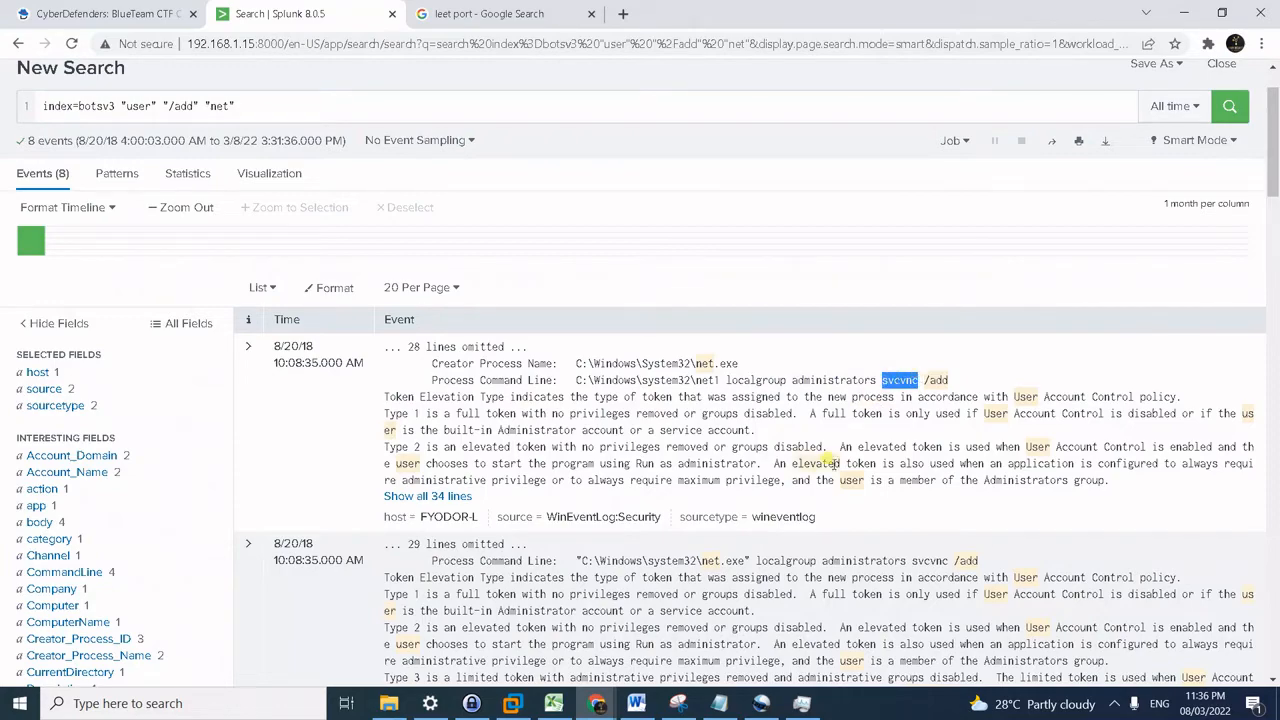
scroll(817, 476, "down", 1)
scroll(817, 476, "down", 8)
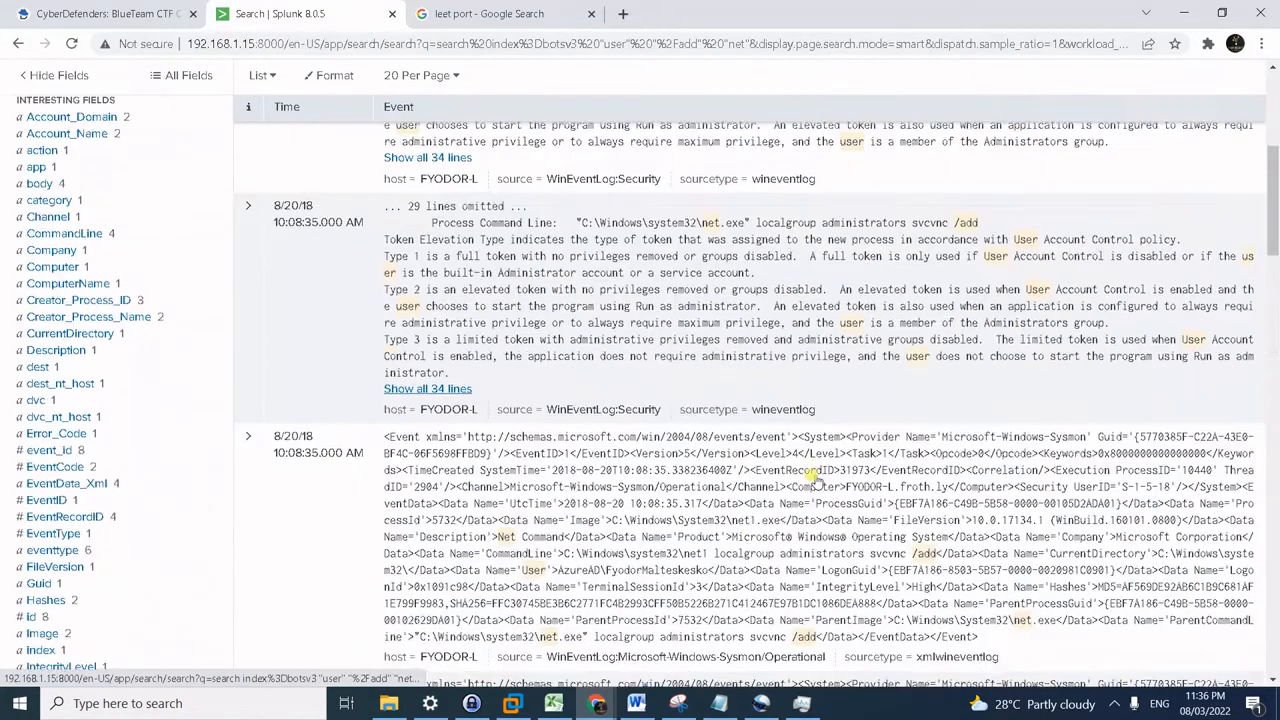
scroll(812, 477, "down", 5)
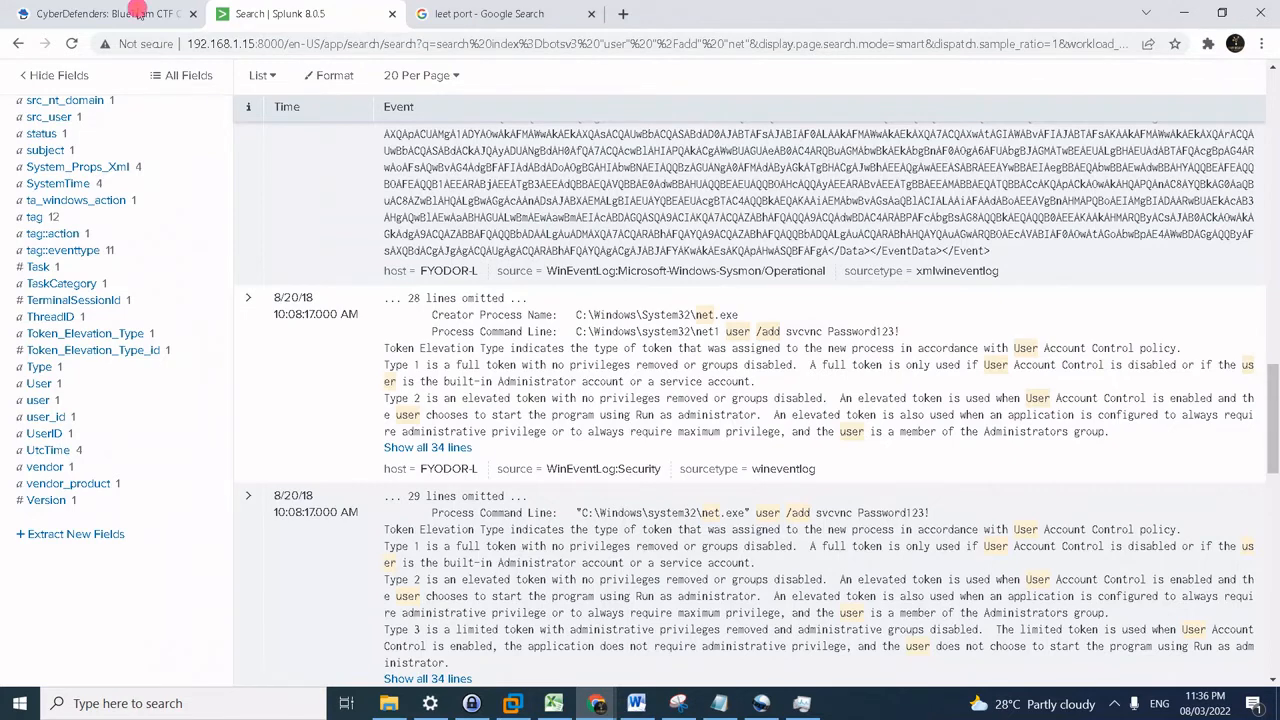
- Go to question #32 on CyberDefenders and check the Google results for "leet port"
left_click(137, 8)
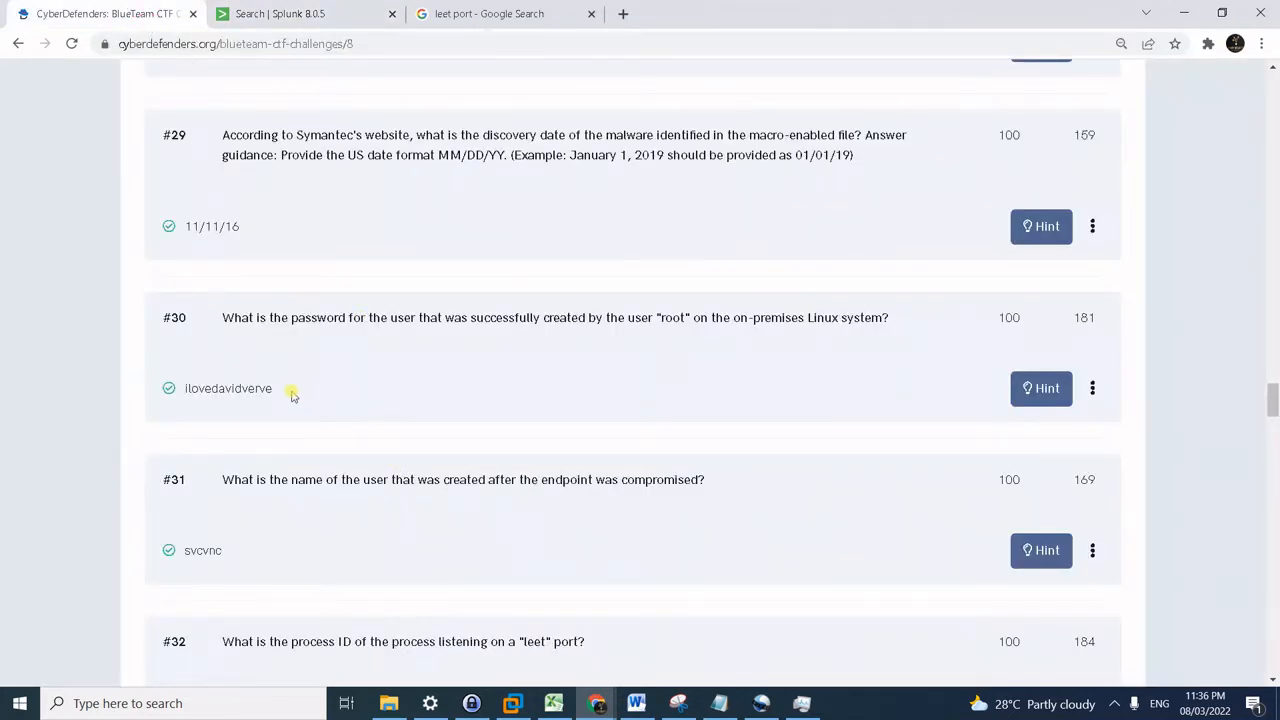
scroll(360, 430, "down", 2)
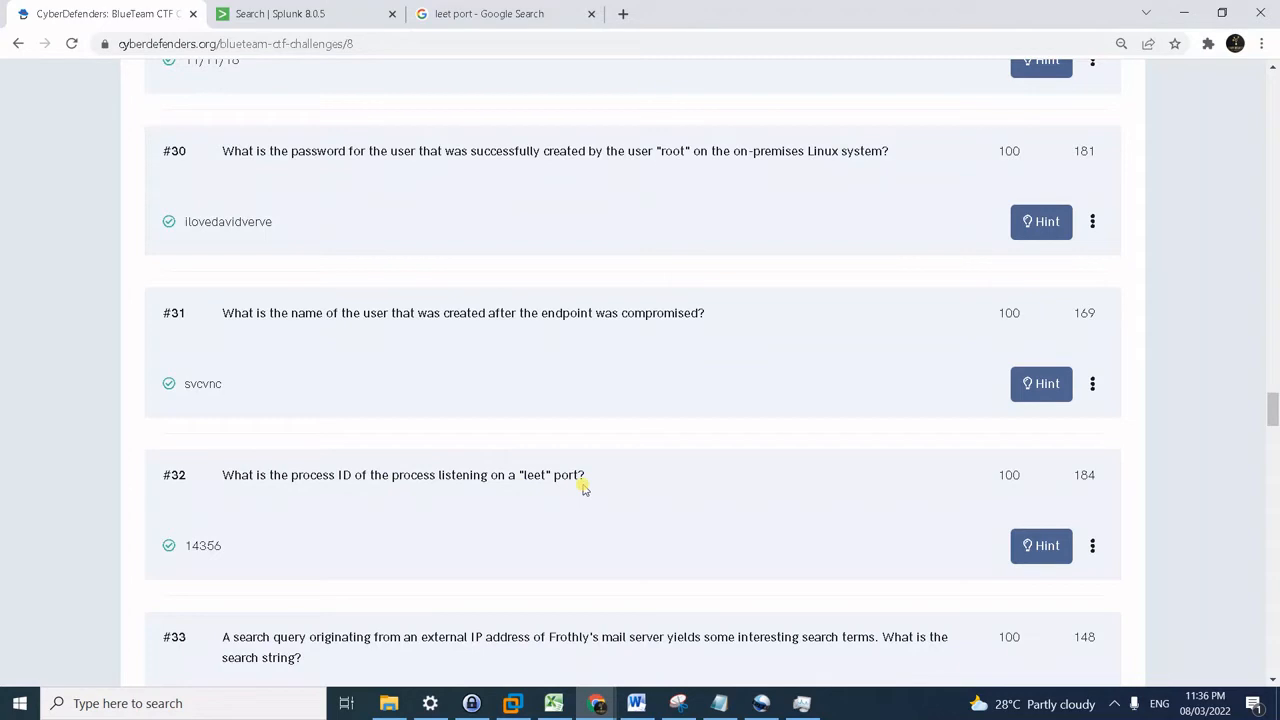
left_click(541, 21)
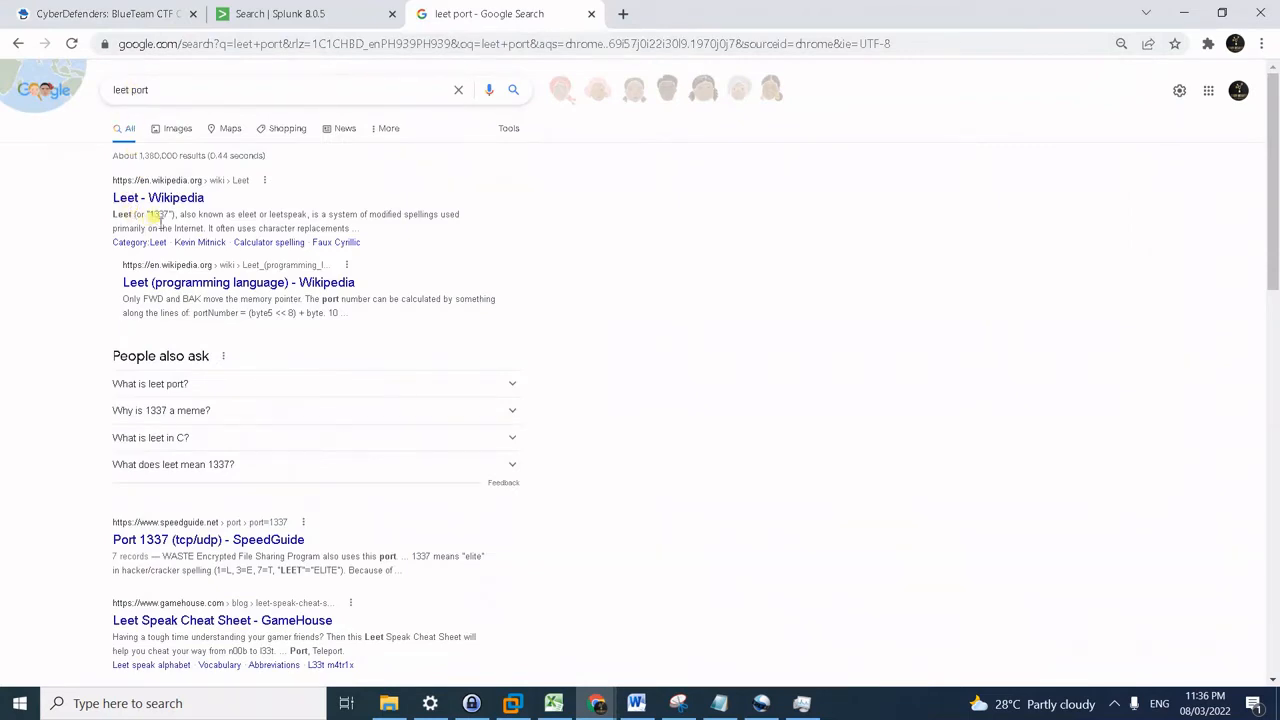
- Read the hints for question #32 on the CyberDefenders page
left_click(305, 18)
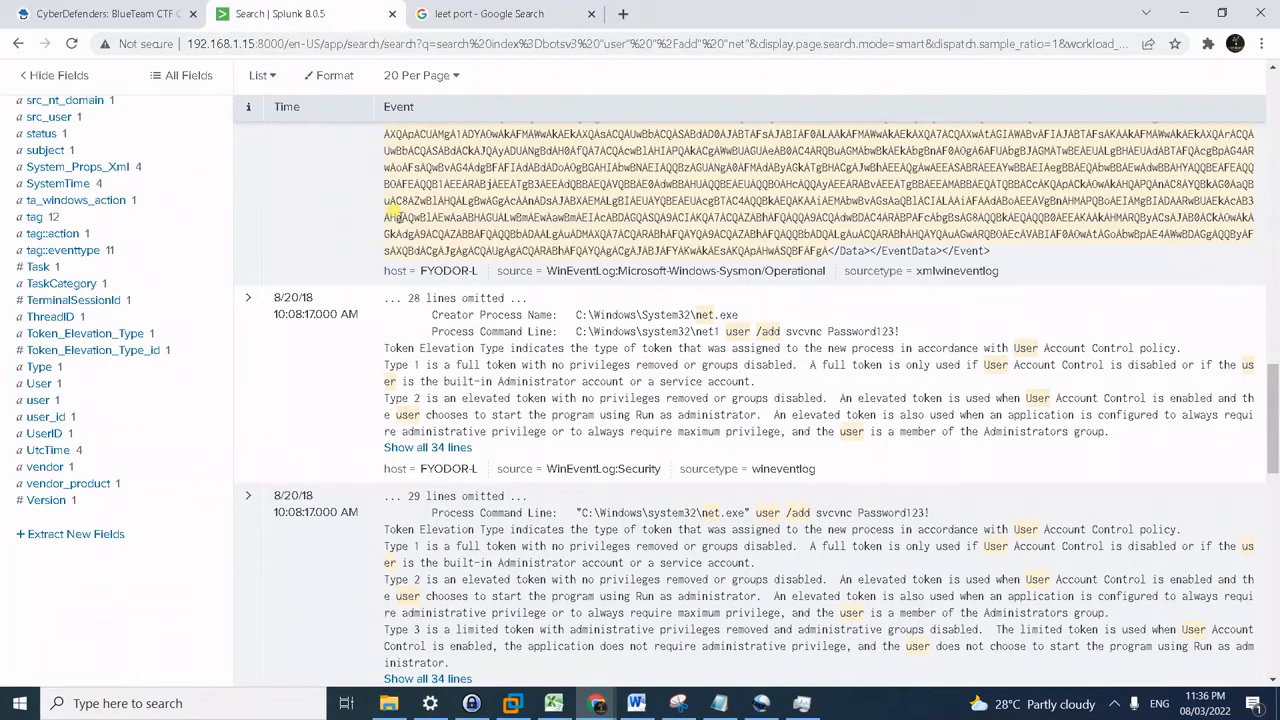
left_click(112, 12)
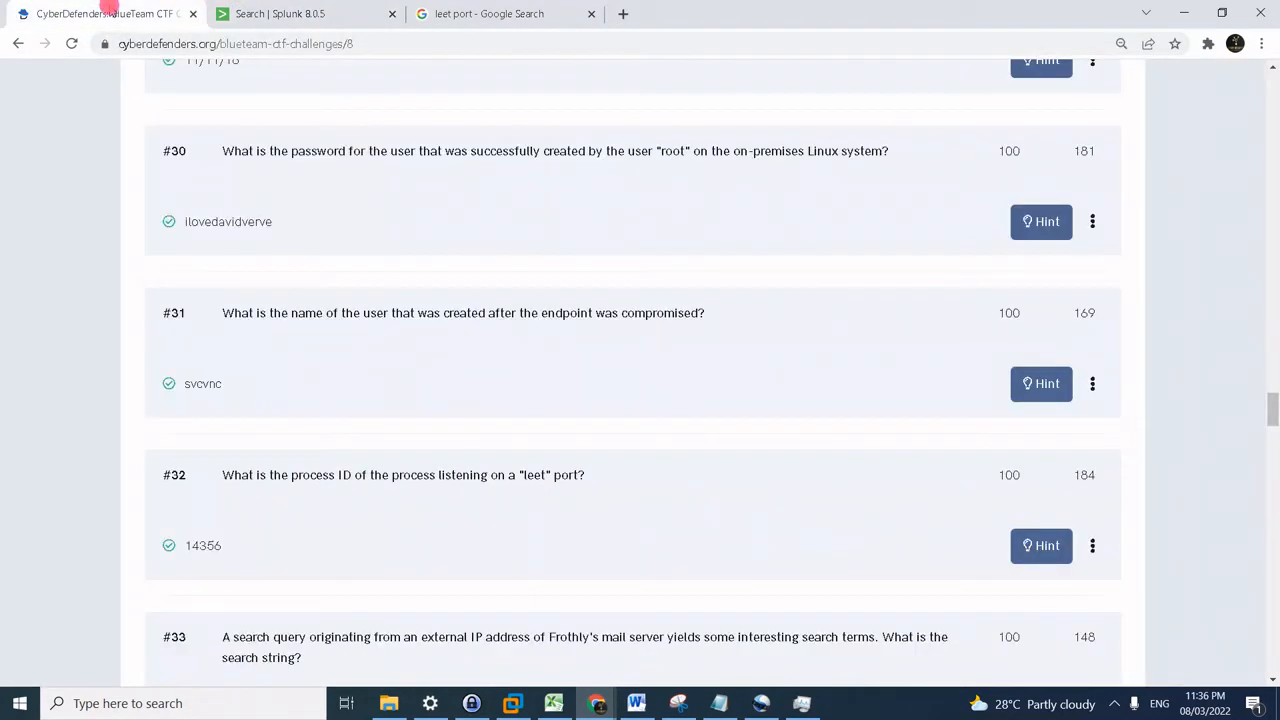
left_click(1040, 546)
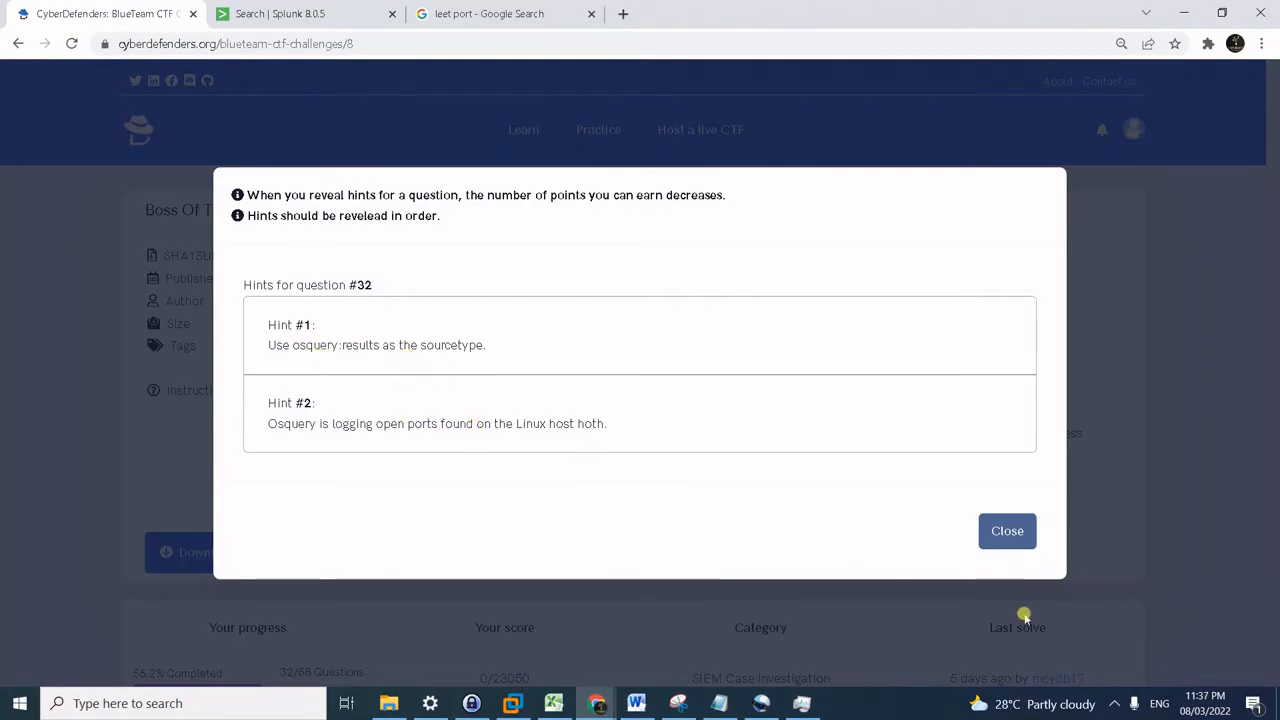
left_click(980, 535)
- Replace the Splunk query with 1337 sourcetype="osquery:results" and run the search
left_click(330, 14)
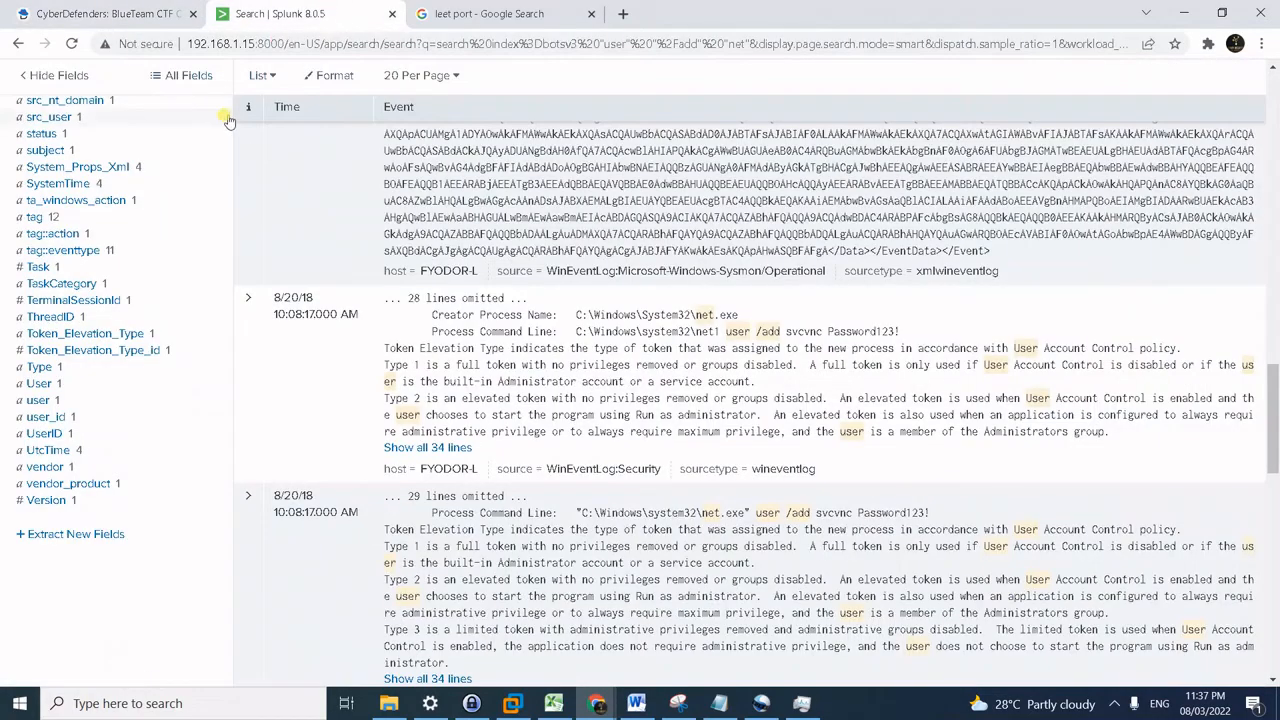
scroll(313, 172, "up", 2)
scroll(313, 172, "up", 15)
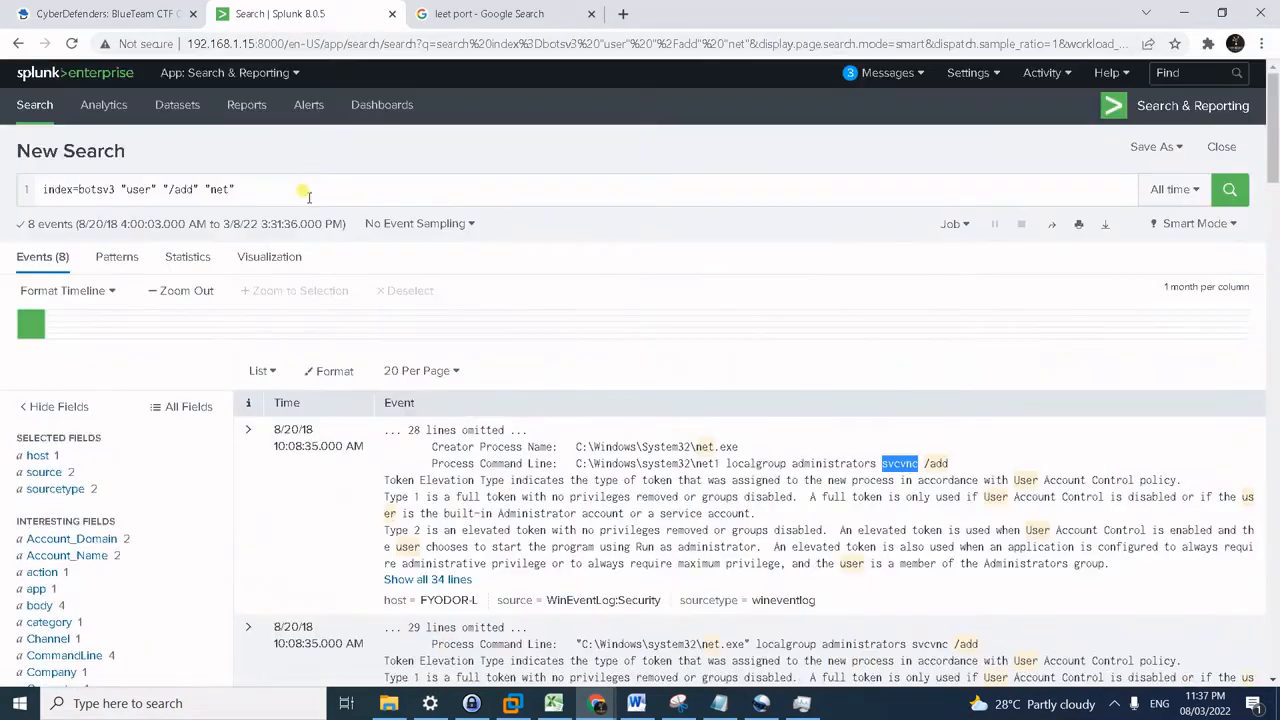
left_click(302, 190)
key("ctrl+a")
type("1337 sourcetype=\"osquery:results\"")
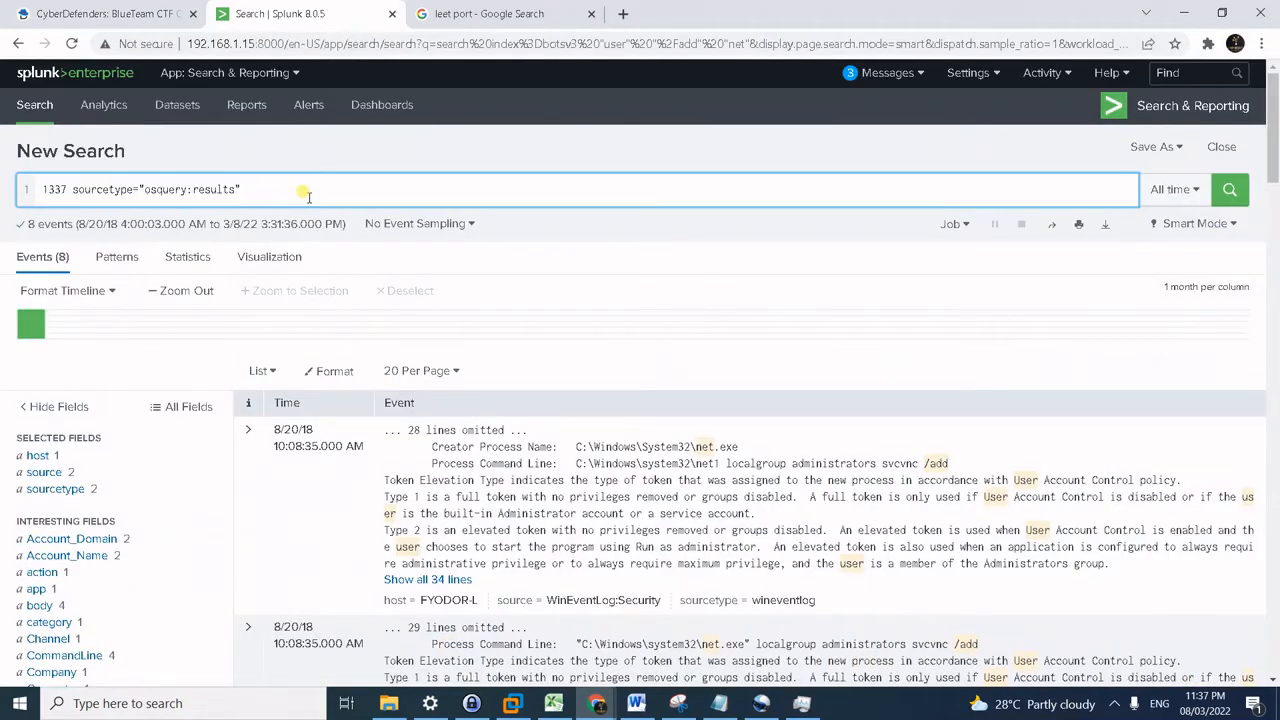
left_click(66, 190)
key("Return")
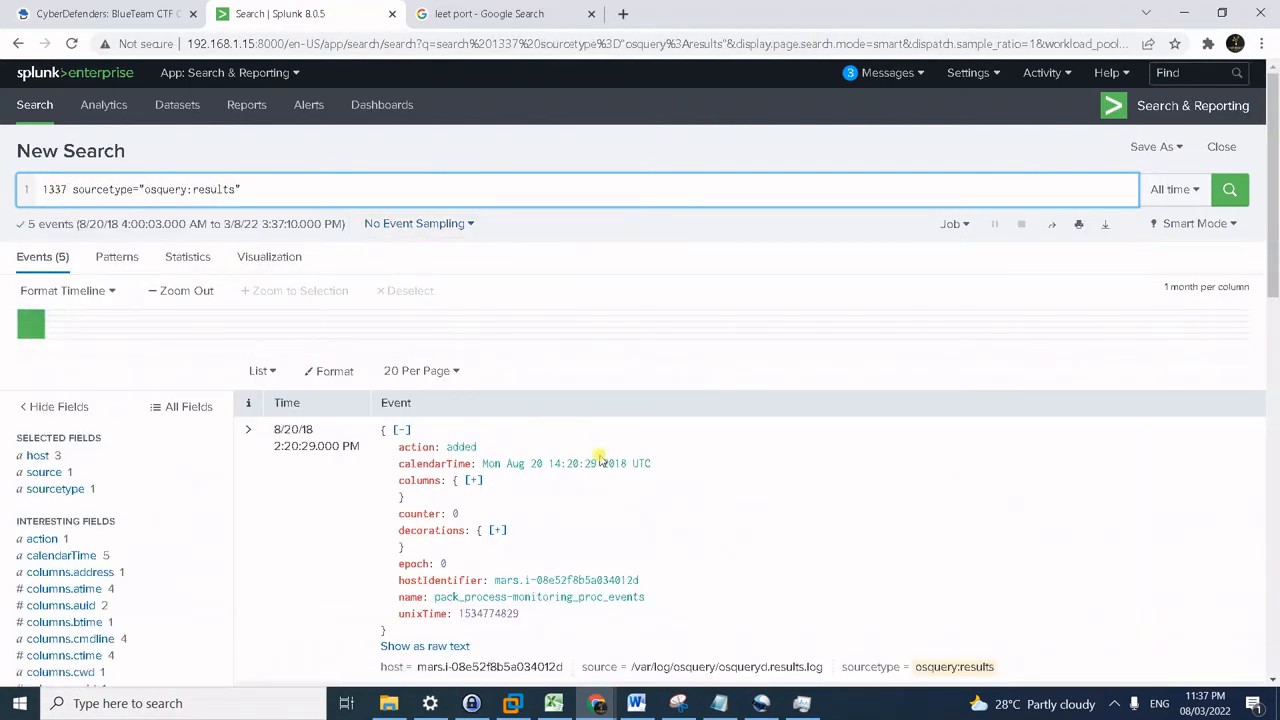
- Look through the 1337 events and expand the decorations of the 11:27:53 AM and 9:57:35 AM events
scroll(603, 460, "down", 1)
scroll(556, 444, "down", 2)
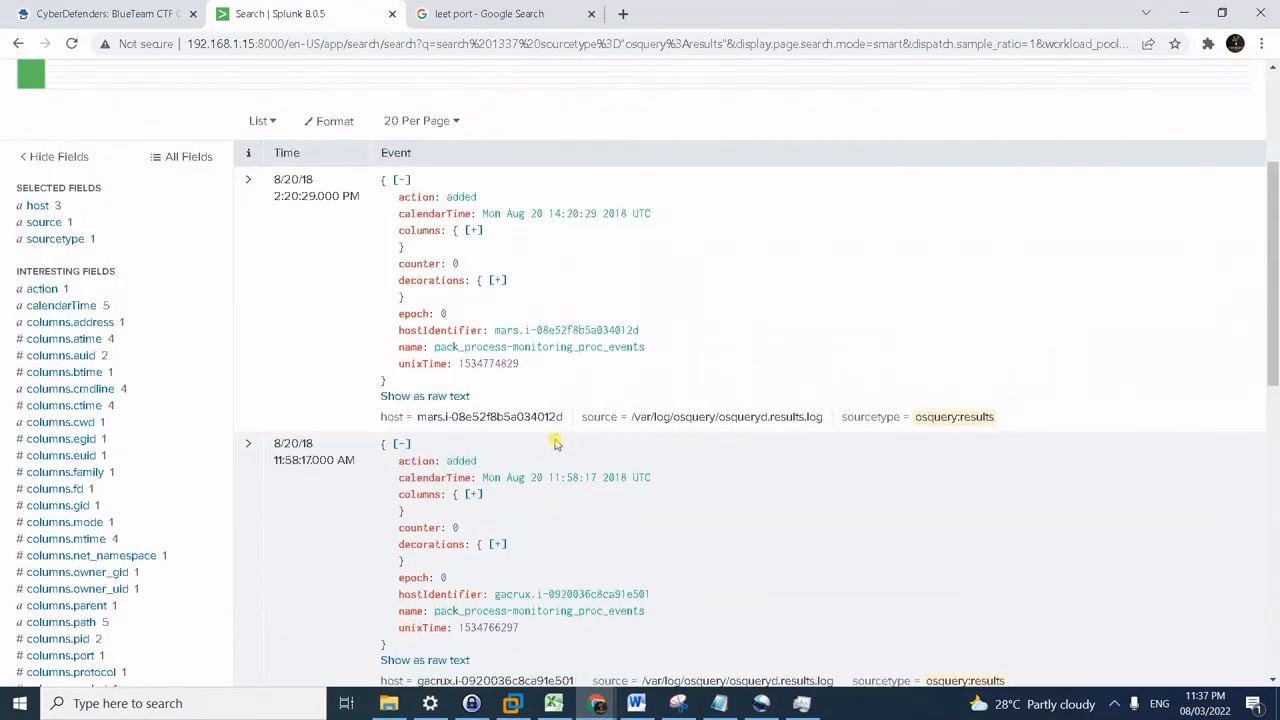
scroll(592, 463, "down", 5)
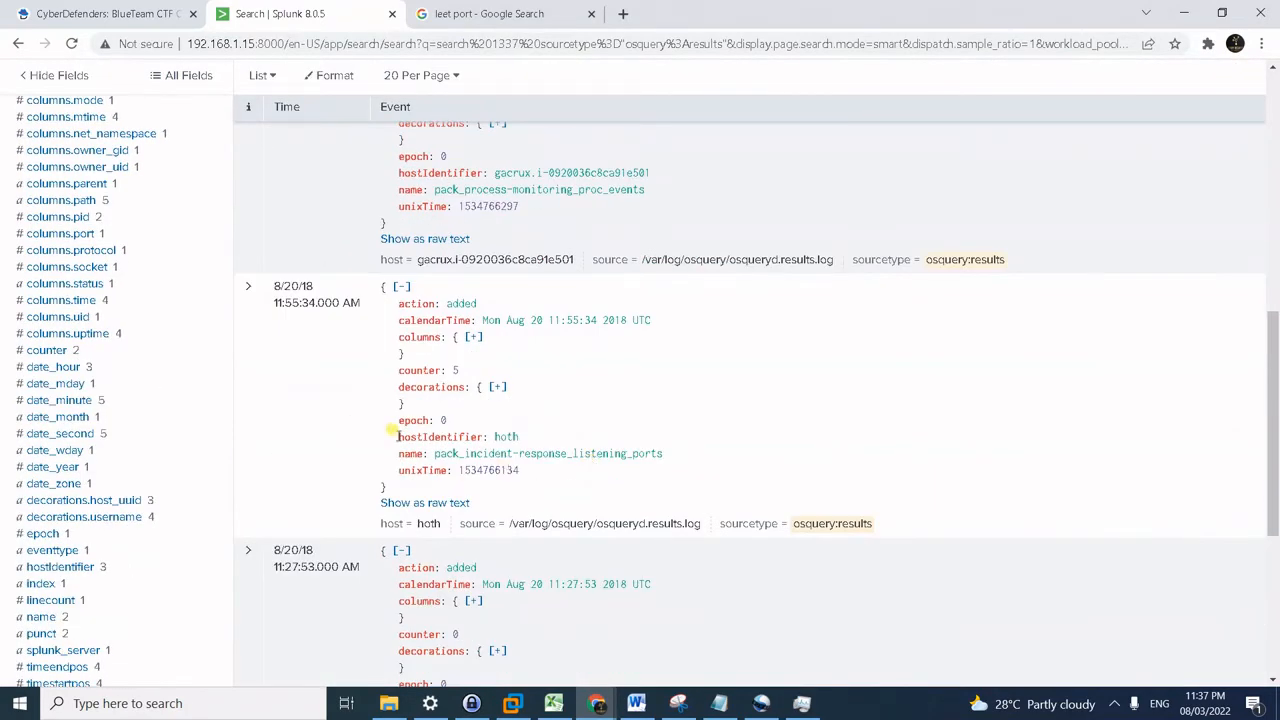
scroll(595, 450, "down", 2)
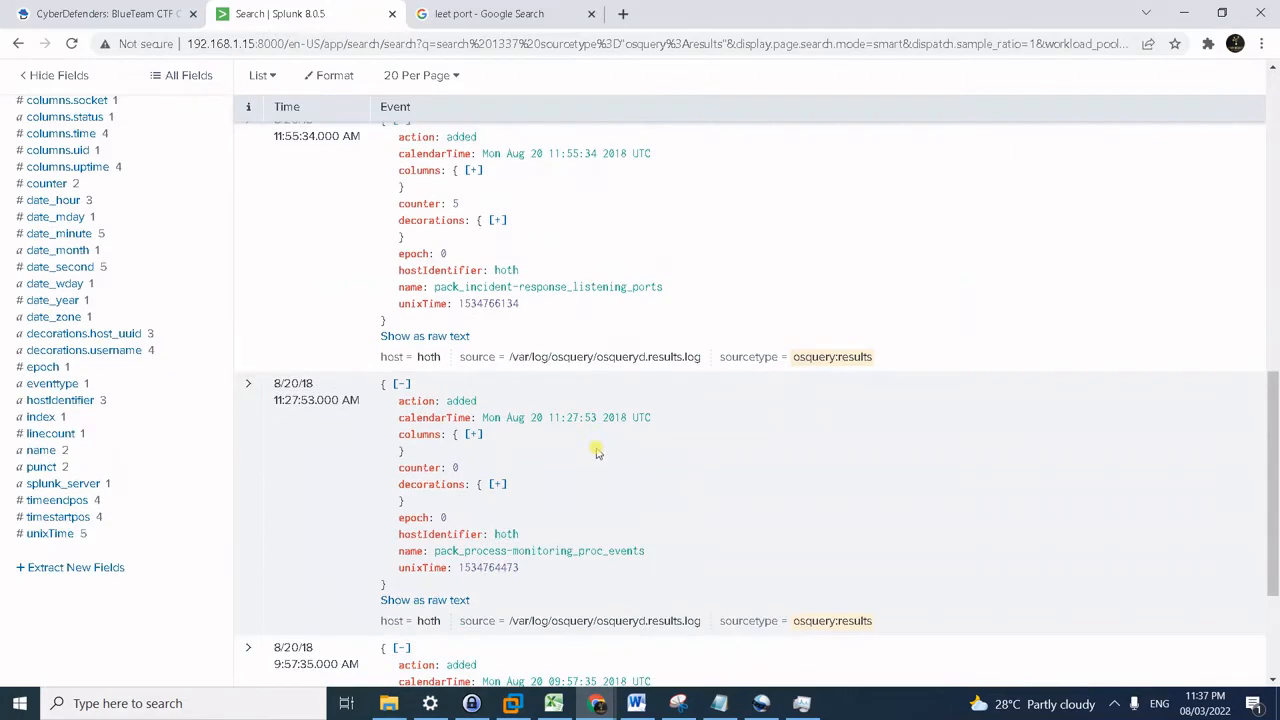
left_click(497, 484)
scroll(614, 495, "down", 2)
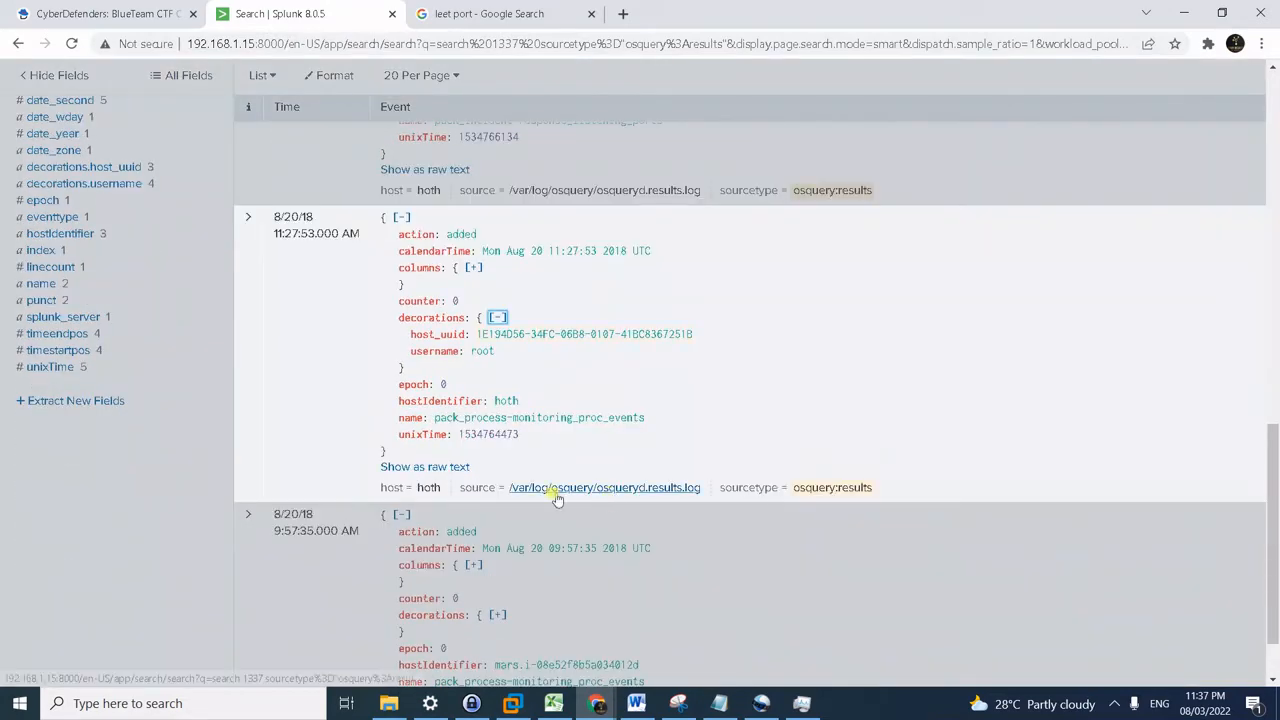
scroll(560, 500, "down", 1)
left_click(497, 533)
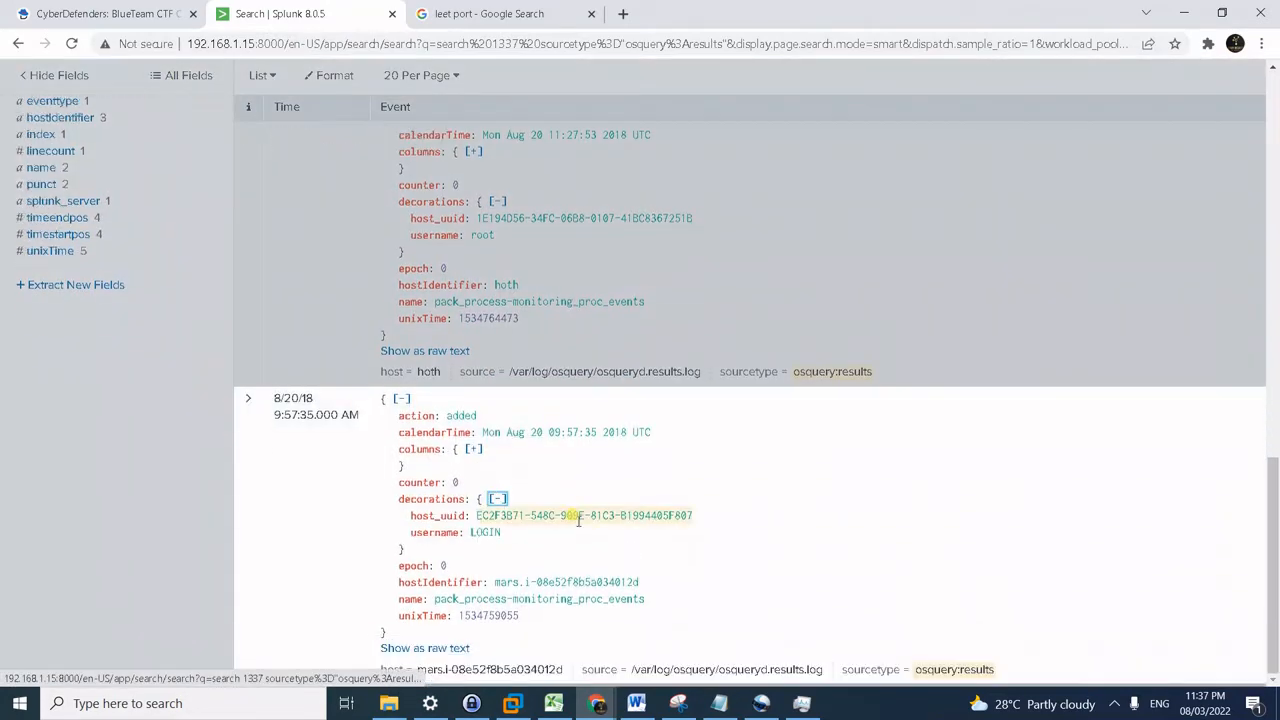
- Expand the decorations and columns of the listening-ports event on host hoth to read the port's process ID
scroll(570, 528, "up", 5)
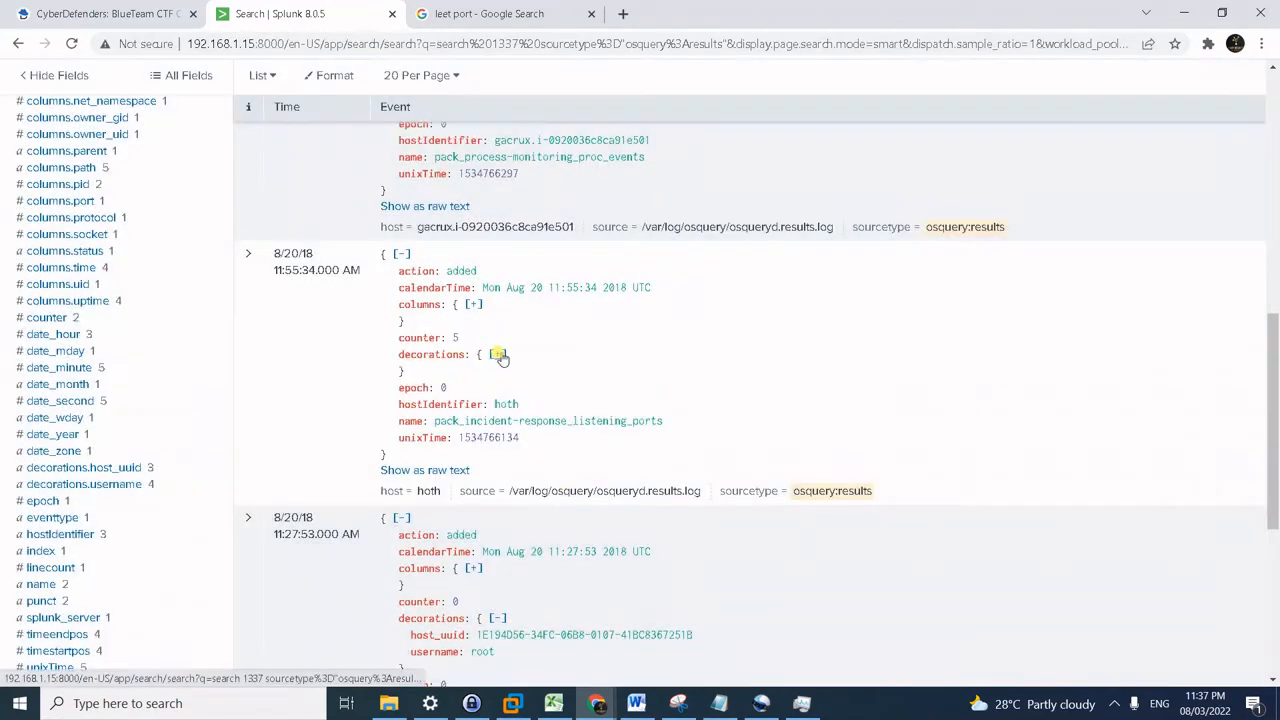
left_click(497, 354)
left_click(466, 308)
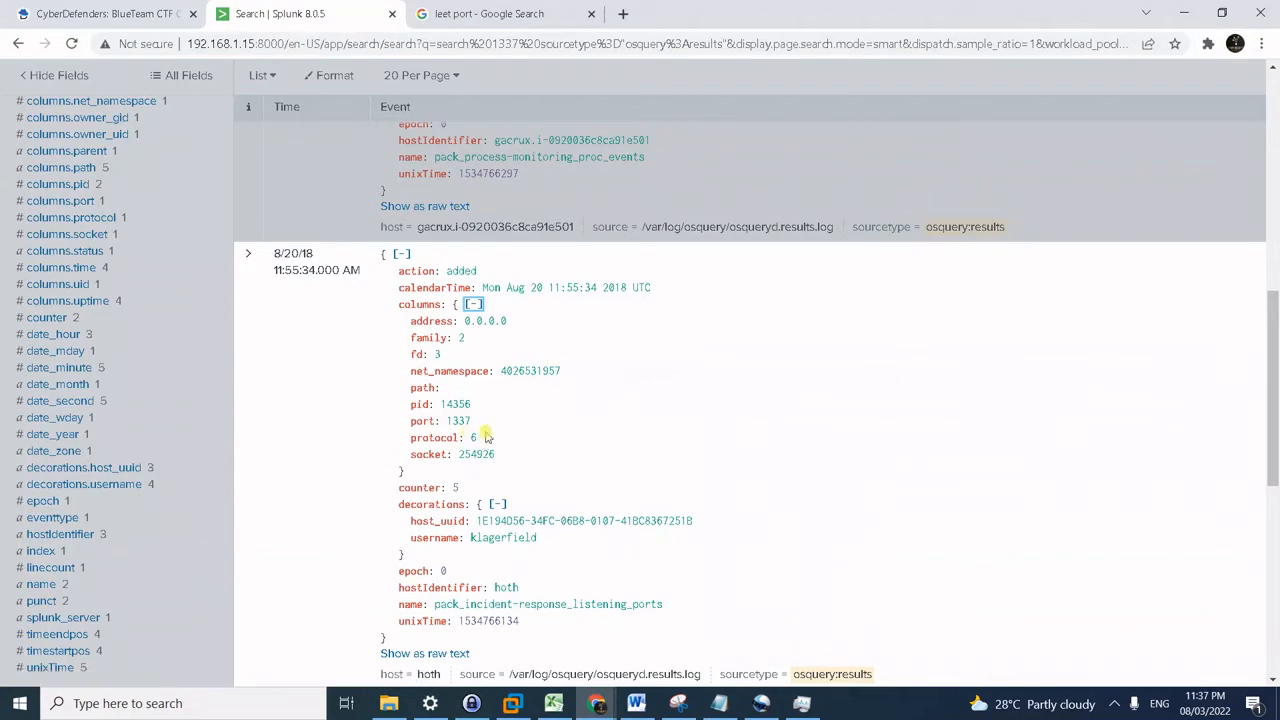
scroll(515, 400, "up", 5)
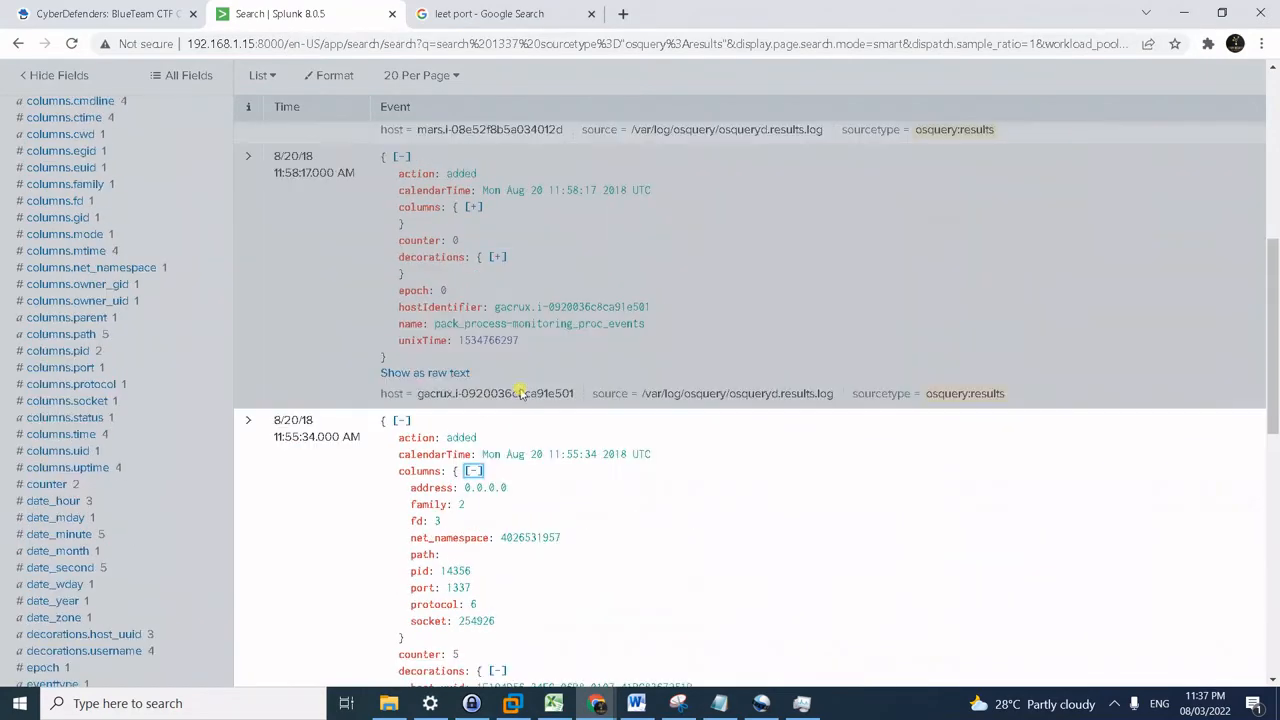
- Finish reading the listening-ports event, switch to the CyberDefenders page, and read the hint for question #33
scroll(519, 404, "down", 3)
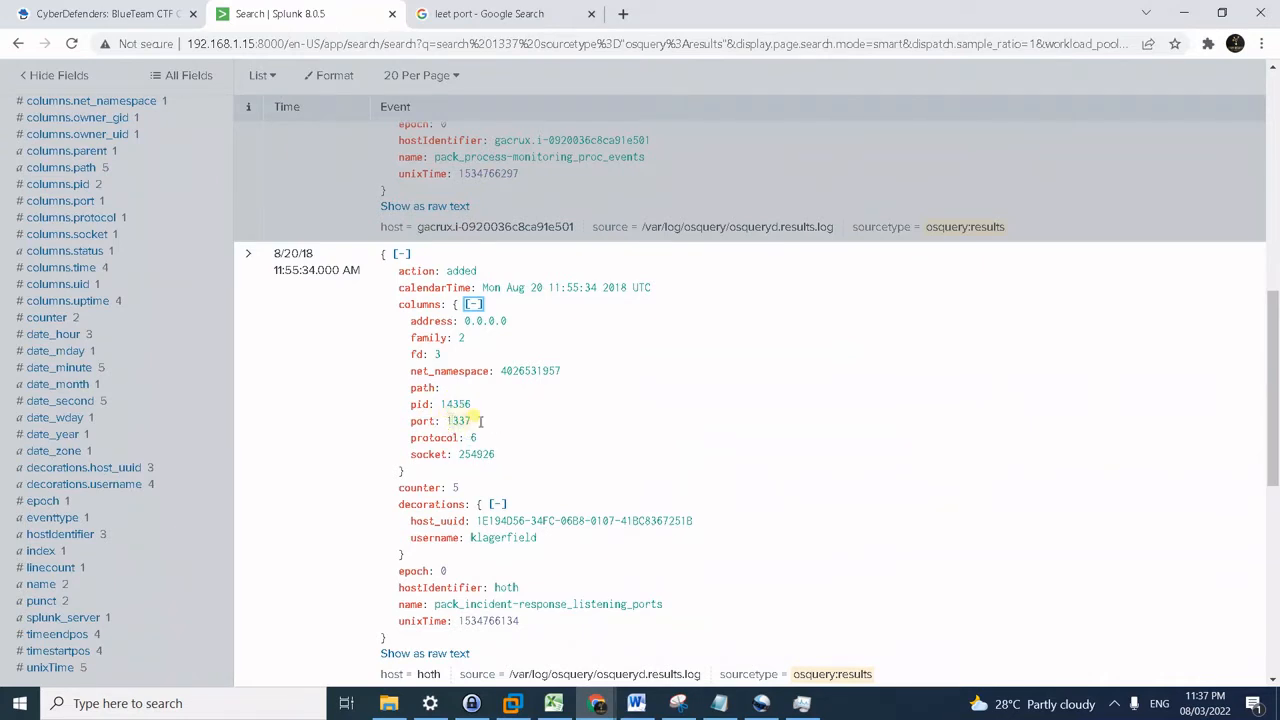
left_click(131, 22)
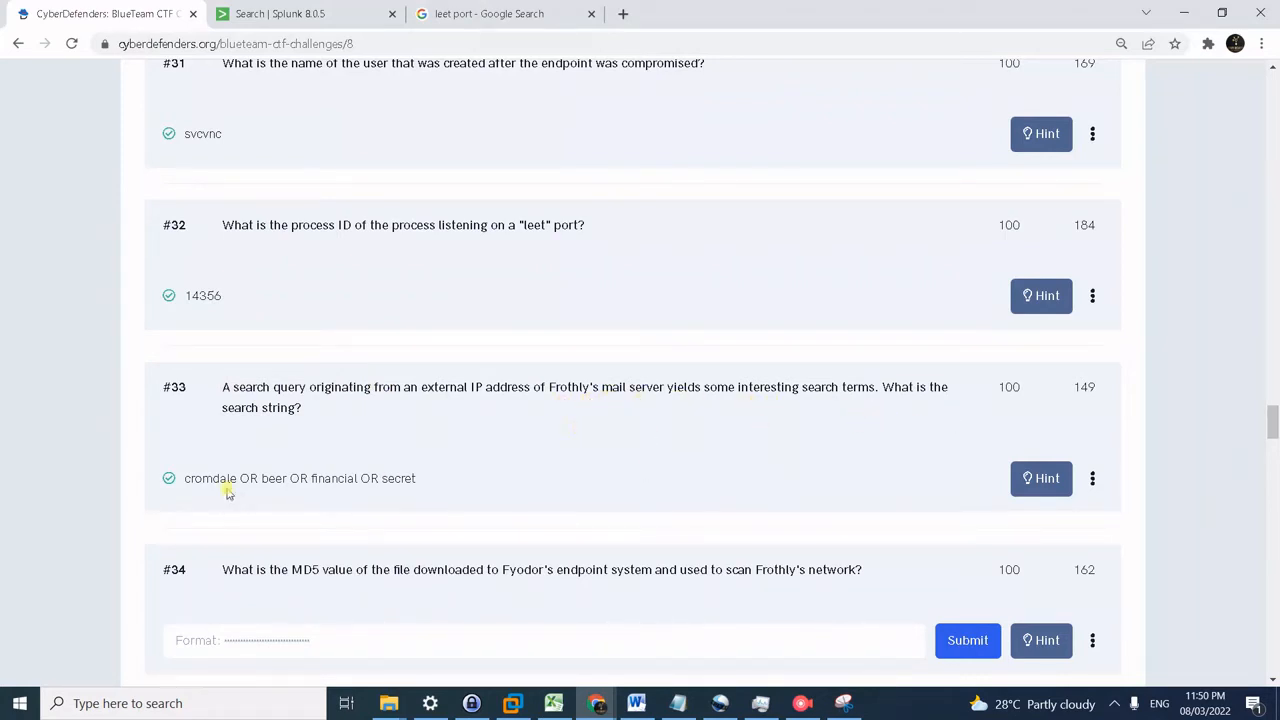
left_click_drag(186, 490, 428, 494)
left_click(1015, 479)
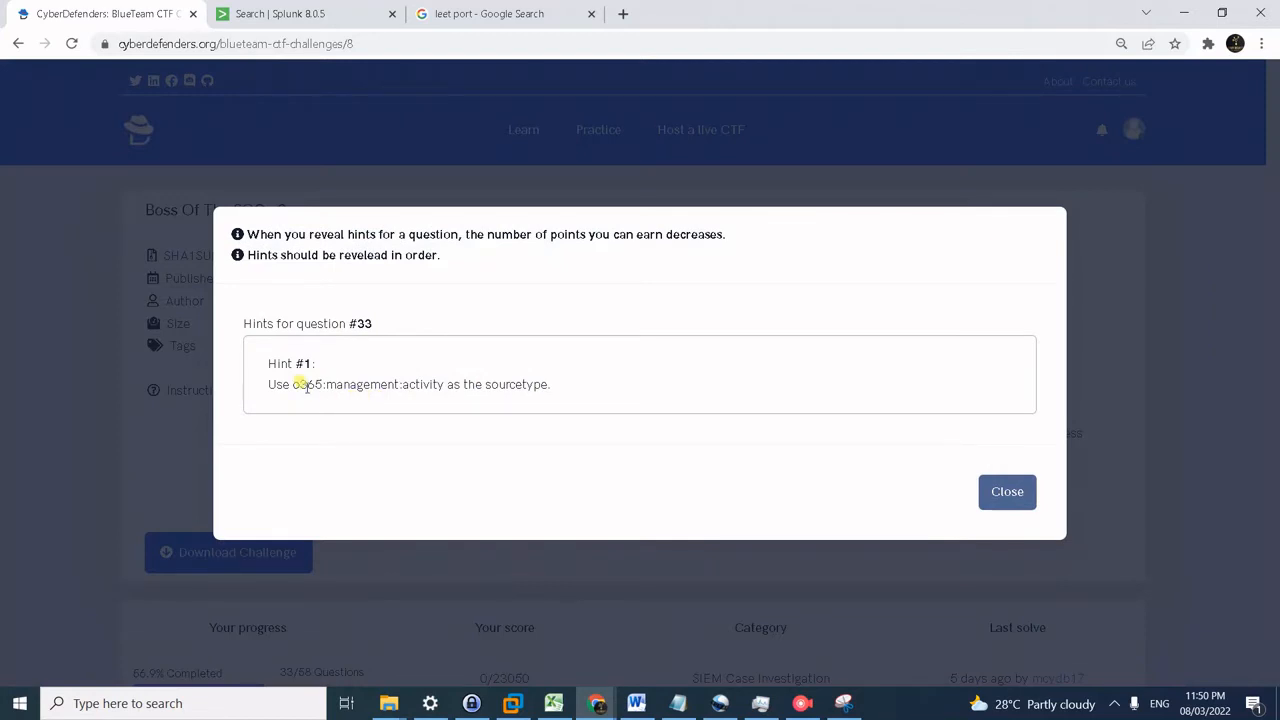
left_click(995, 490)
- Look through the Splunk events of sourcetype o365:management:activity and list the top values of the Operation field
left_click(366, 22)
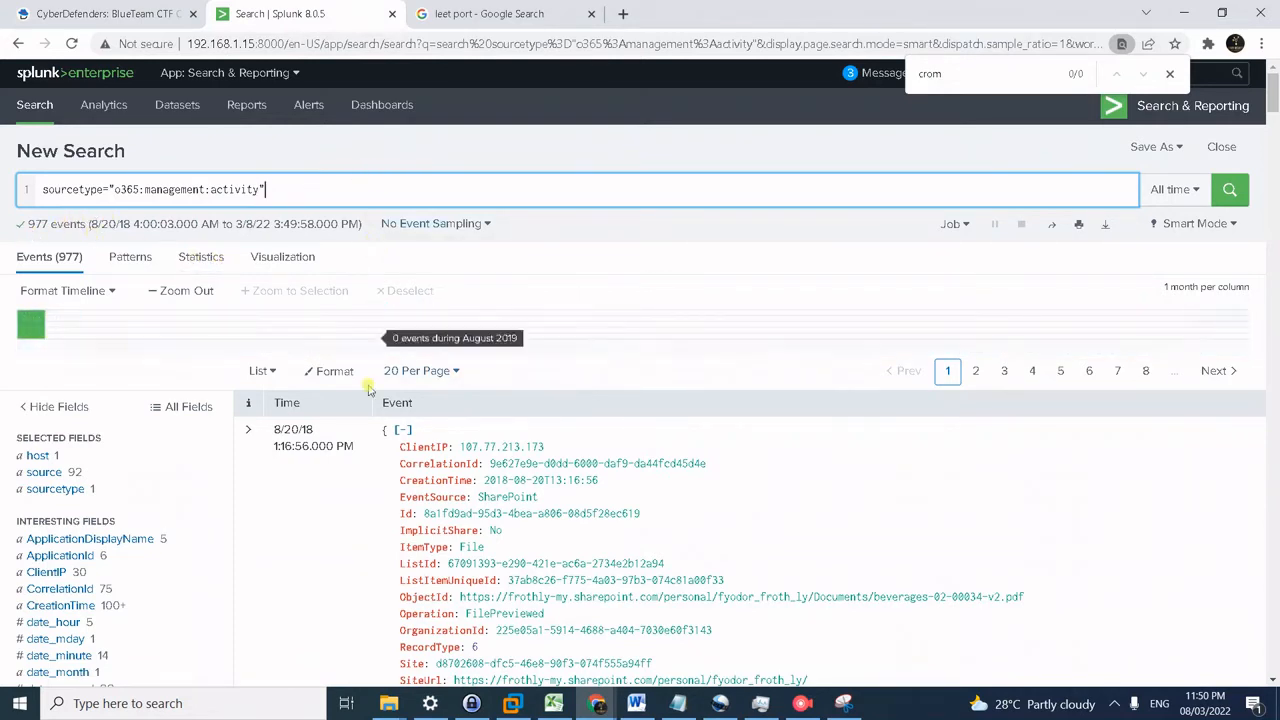
scroll(214, 480, "down", 3)
scroll(668, 415, "up", 3)
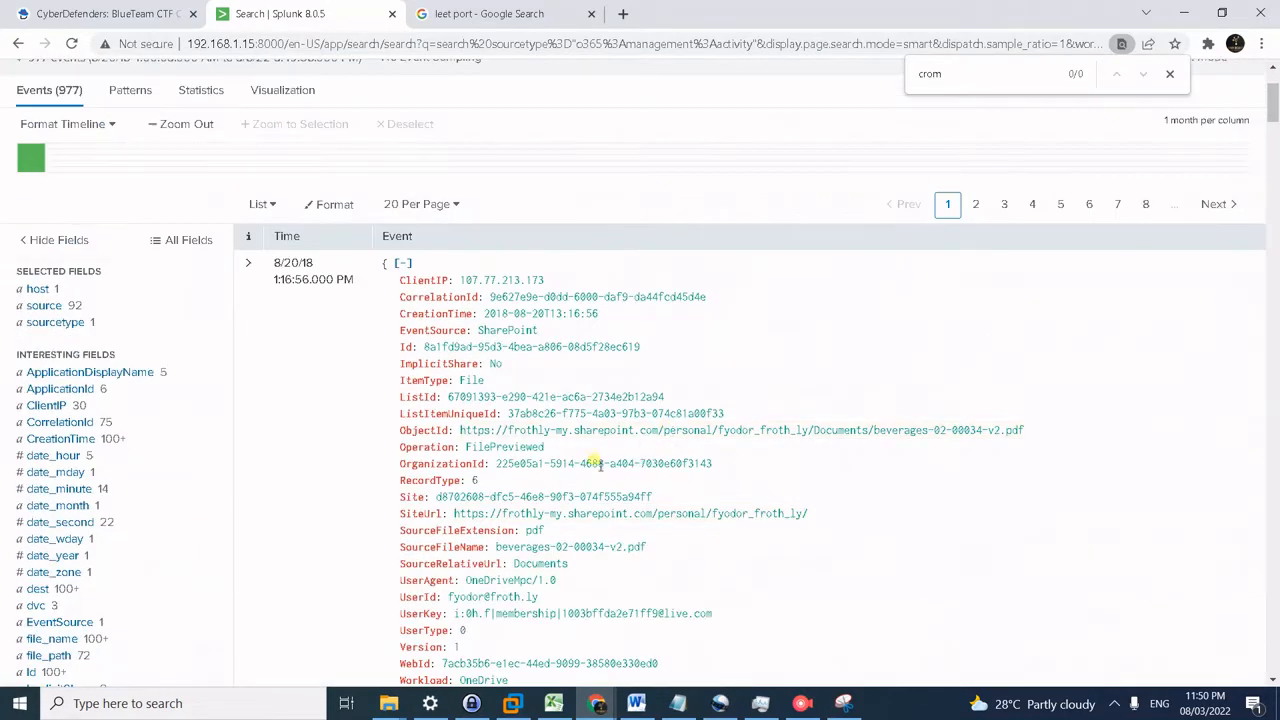
scroll(262, 482, "down", 7)
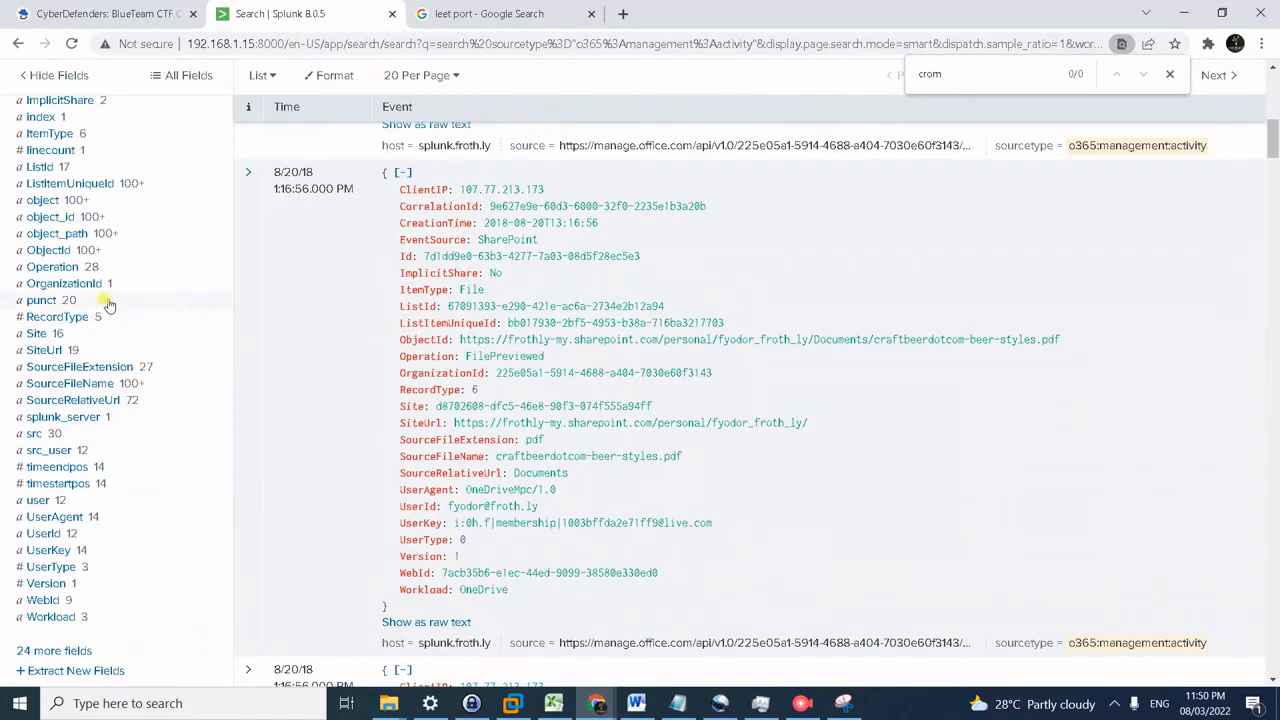
left_click(68, 268)
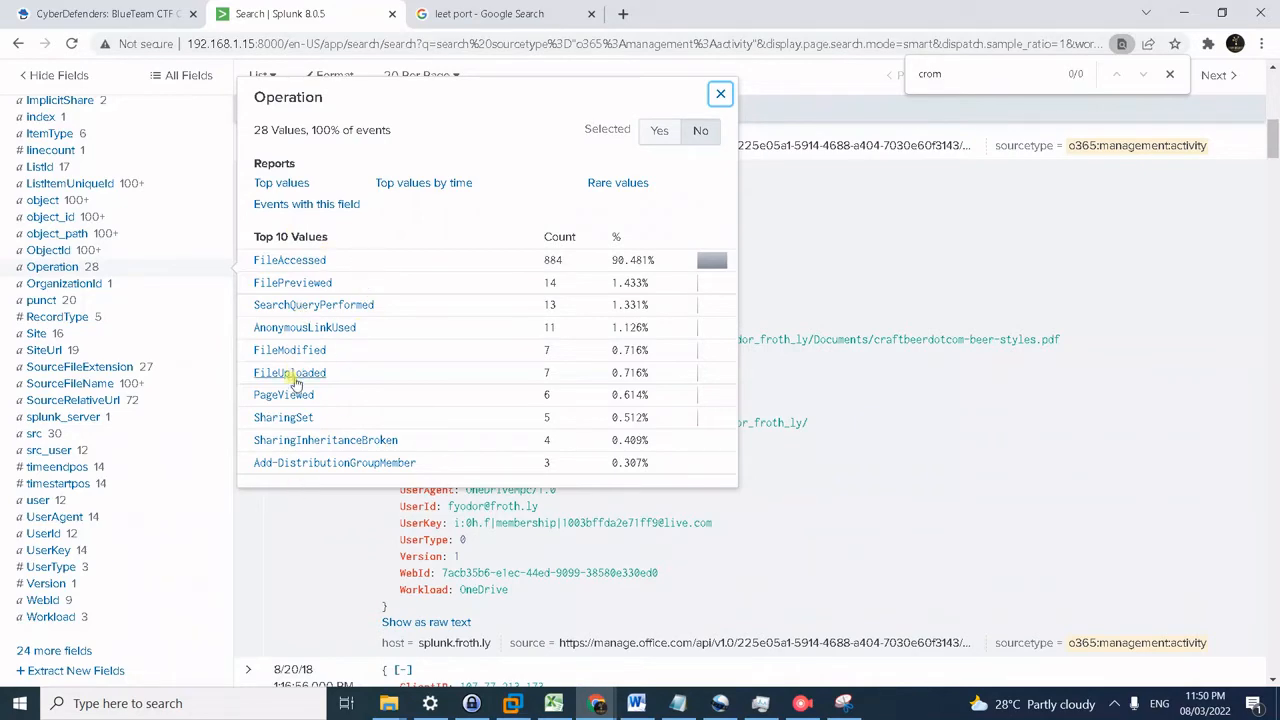
- Restrict the o365:management:activity query with (Operation=Search* OR Operation=*Search*) and run the search
scroll(295, 295, "up", 10)
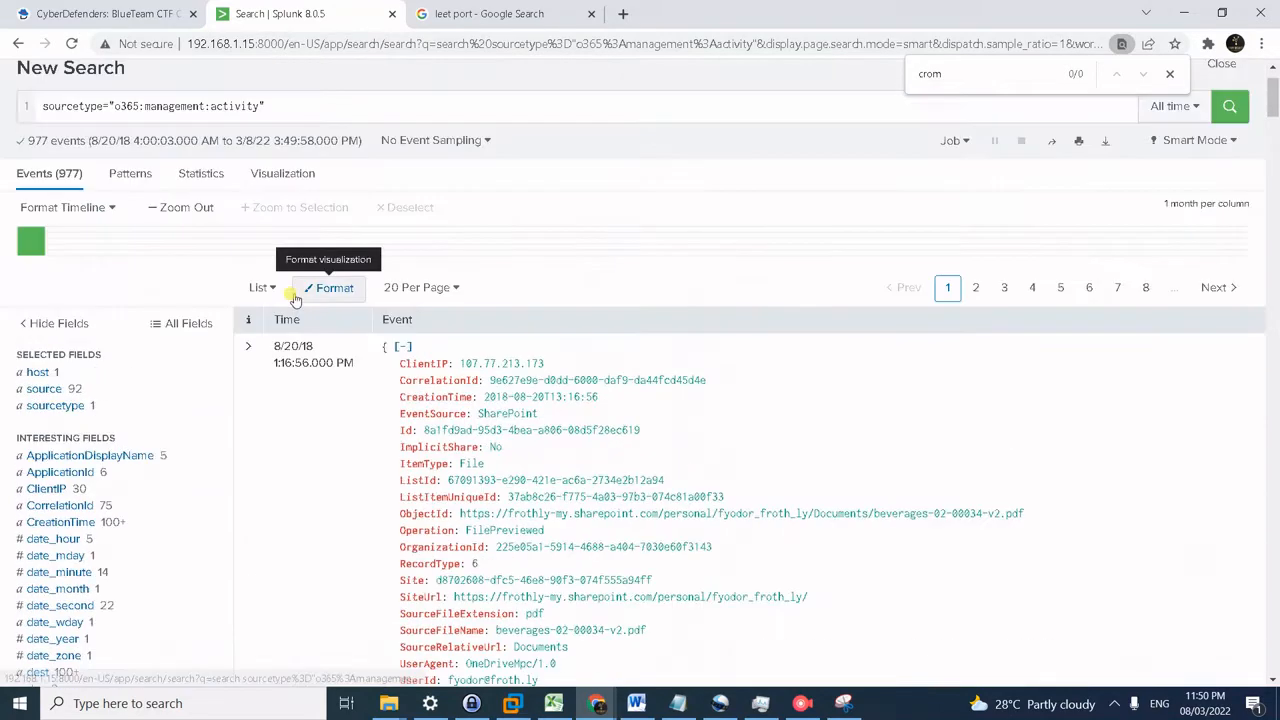
scroll(295, 300, "up", 2)
triple_click(288, 187)
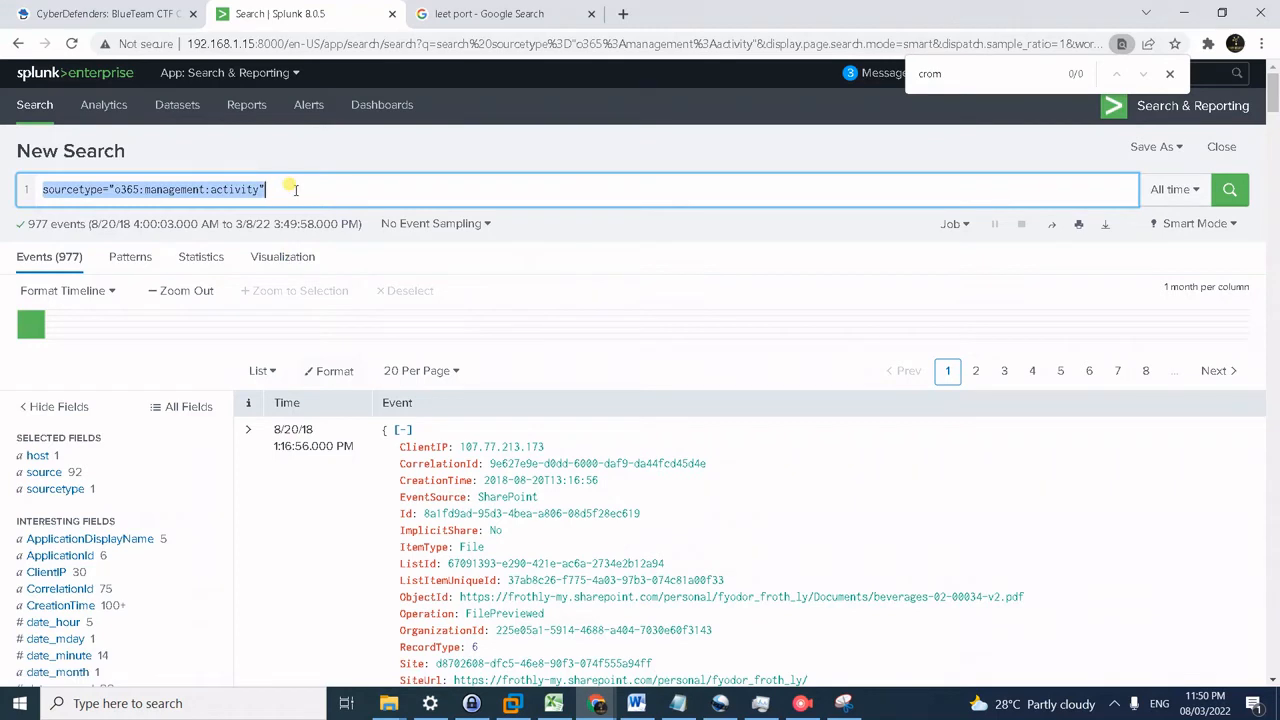
type("sourcetype=\"o365:management:activity\" (Operation=Search* OR Operation=*Search*)")
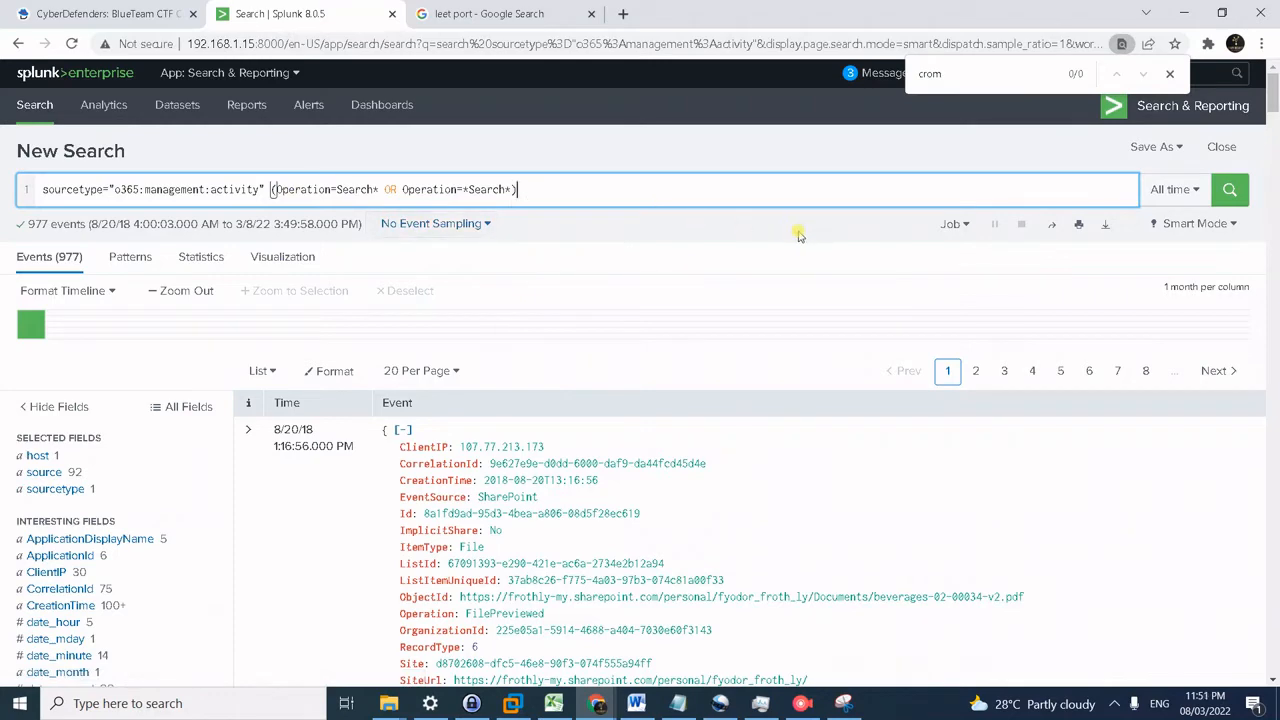
left_click(697, 194)
key("Return")
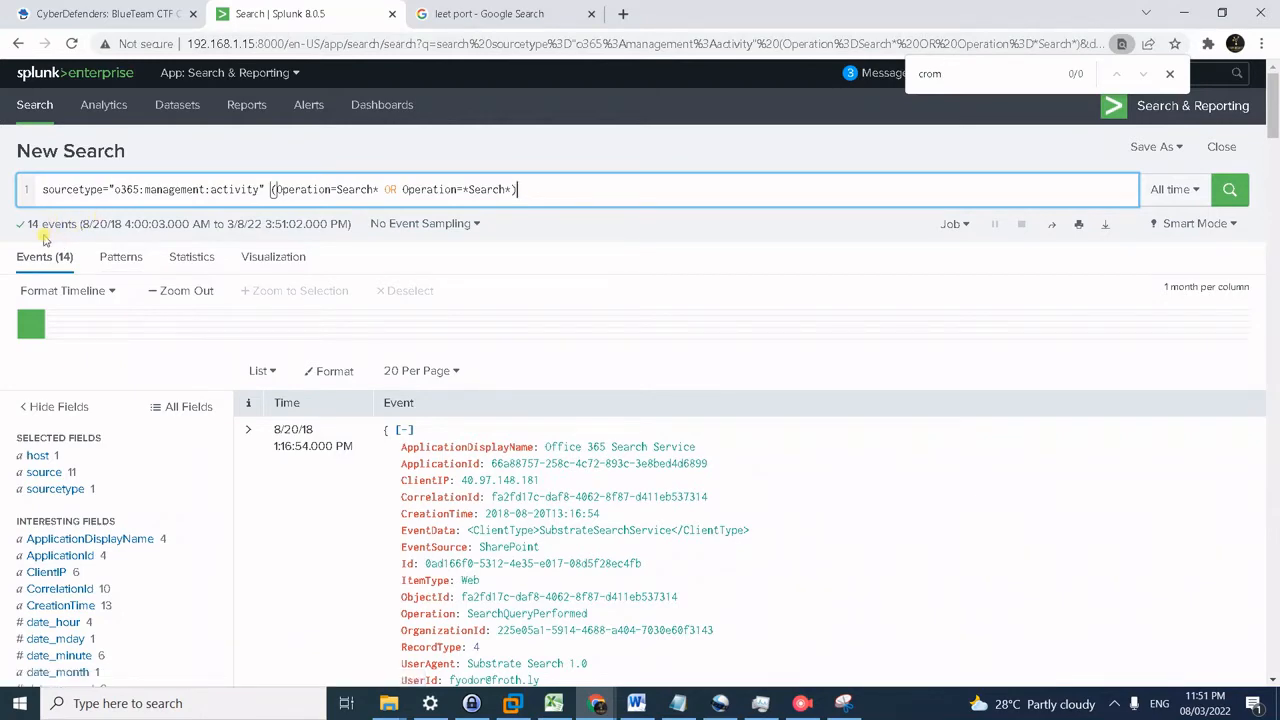
- Look through the returned search-operation events for search terms, from the newest to the 9:50:10 AM event
scroll(430, 300, "down", 1)
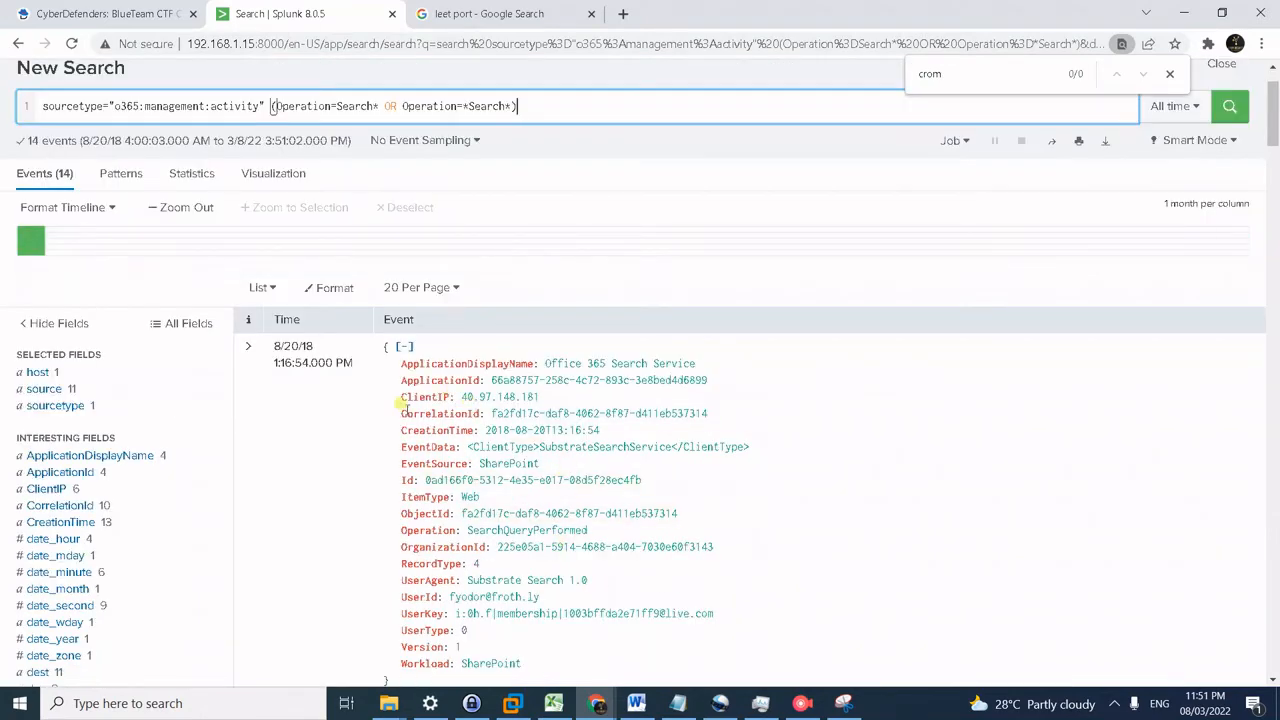
scroll(403, 408, "down", 5)
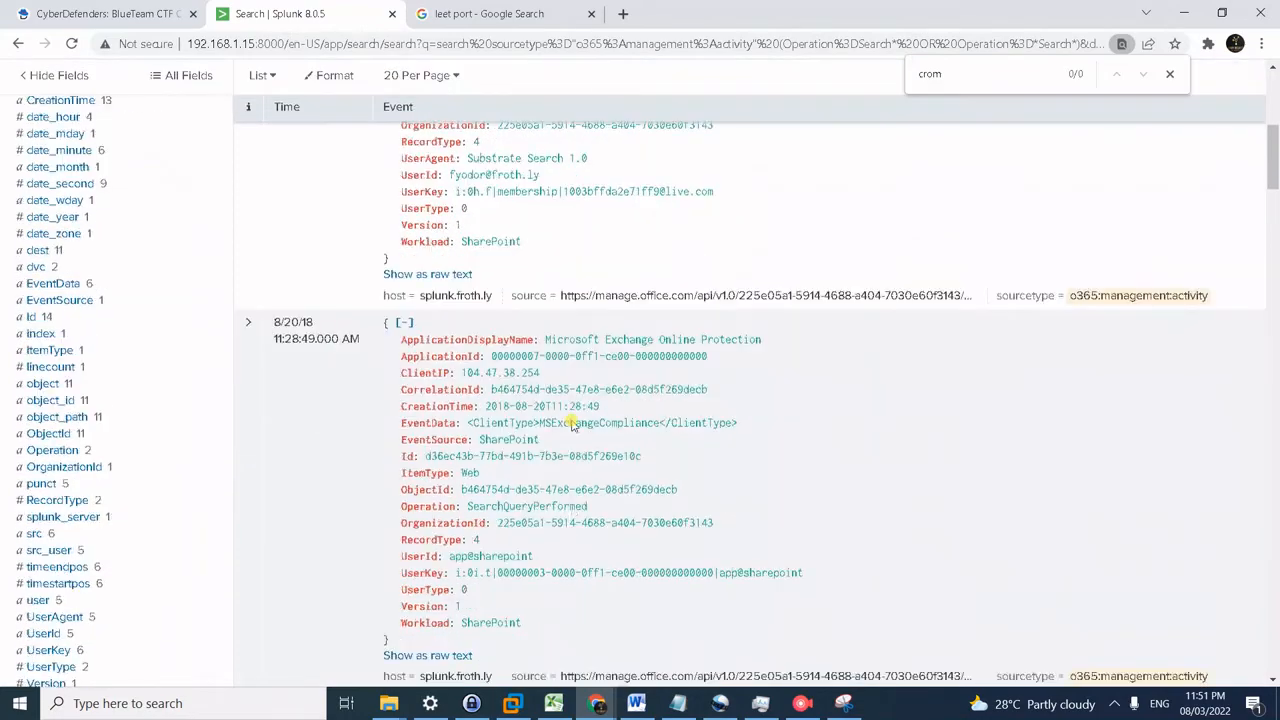
scroll(572, 424, "down", 12)
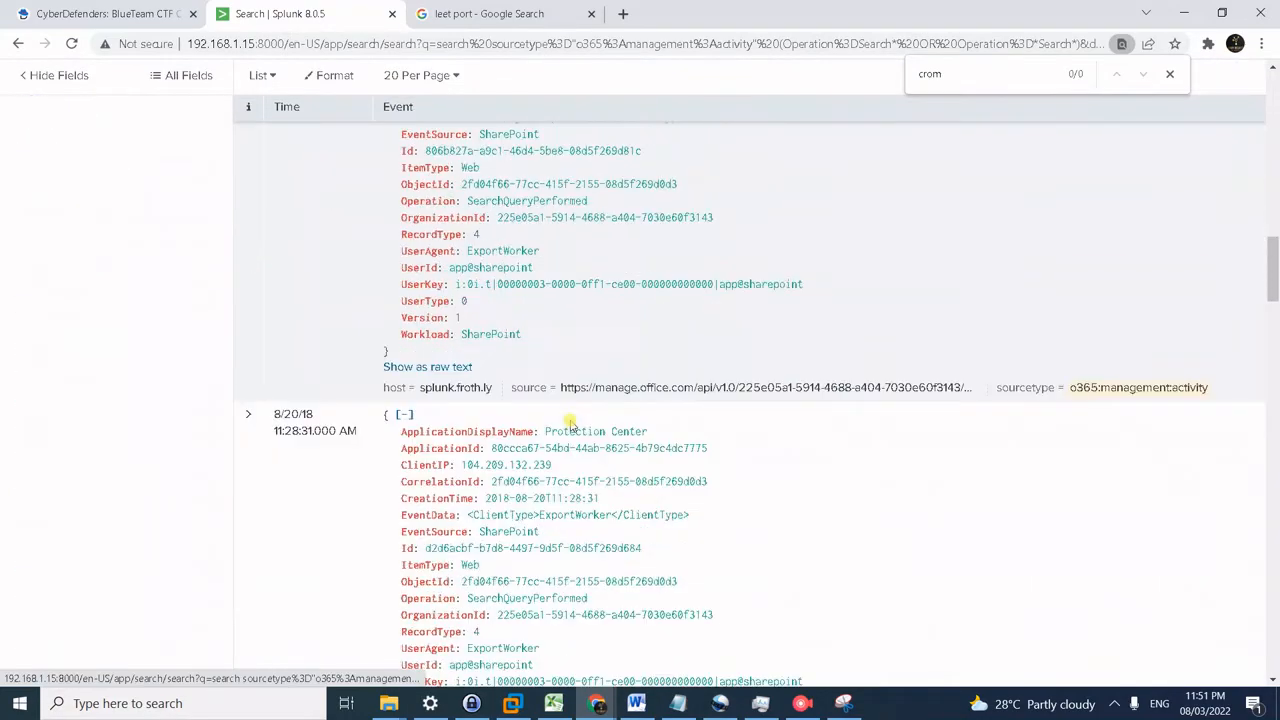
scroll(483, 400, "down", 10)
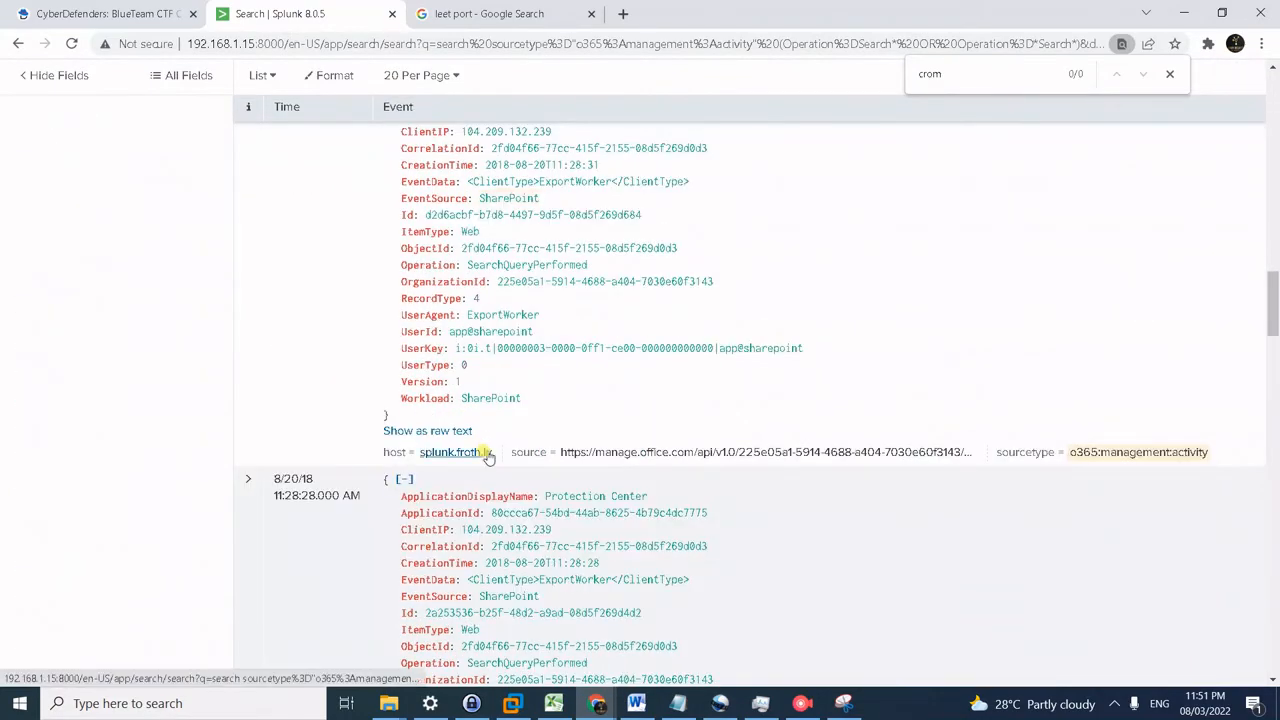
scroll(490, 457, "down", 8)
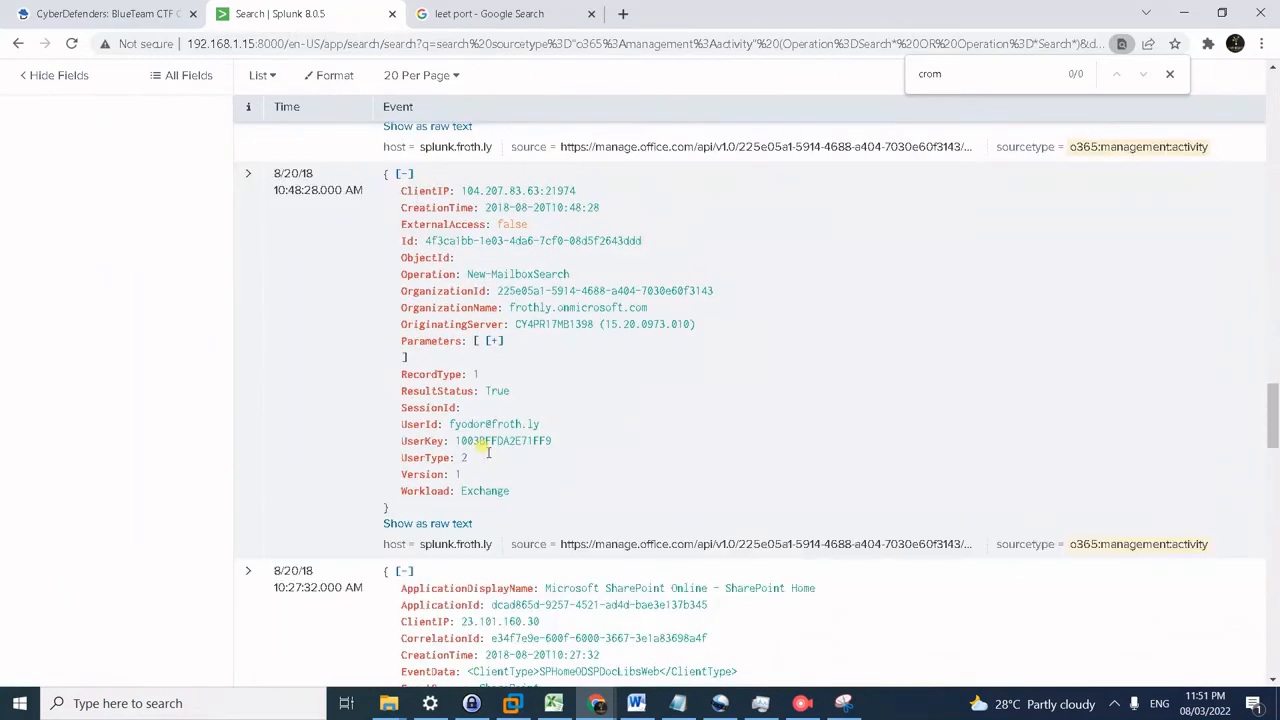
scroll(462, 390, "down", 5)
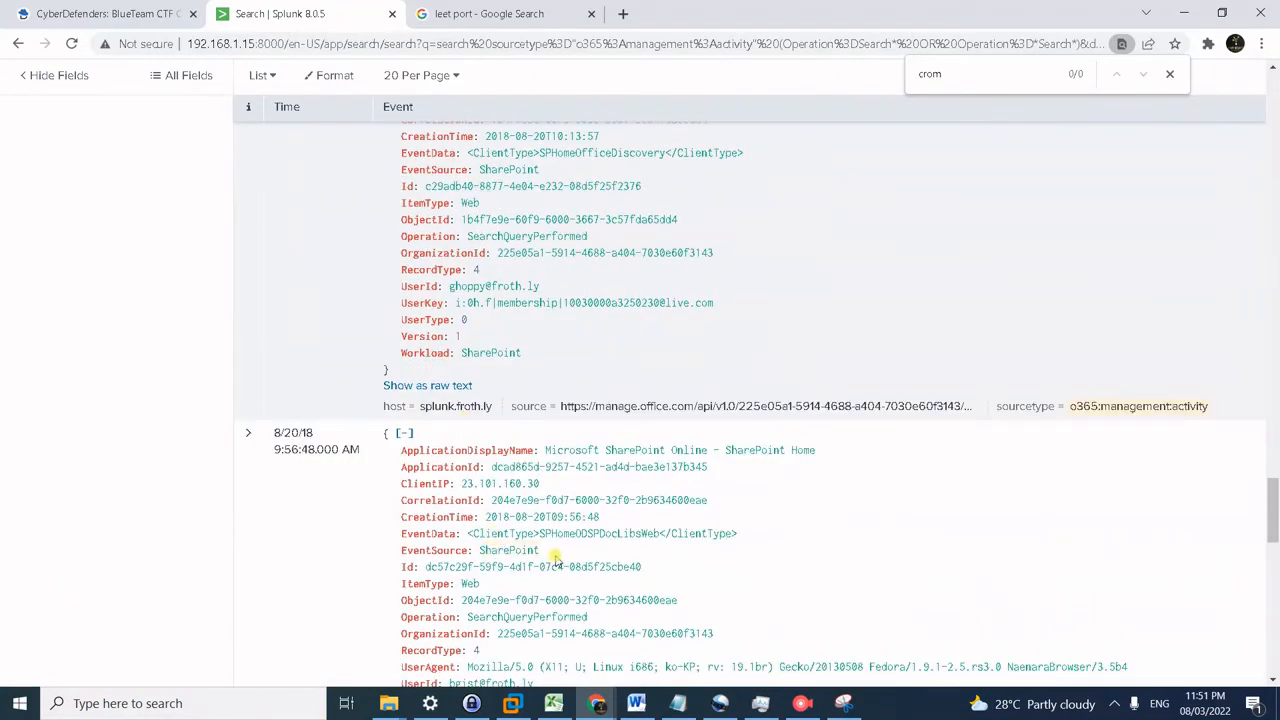
scroll(500, 545, "down", 5)
scroll(486, 430, "down", 3)
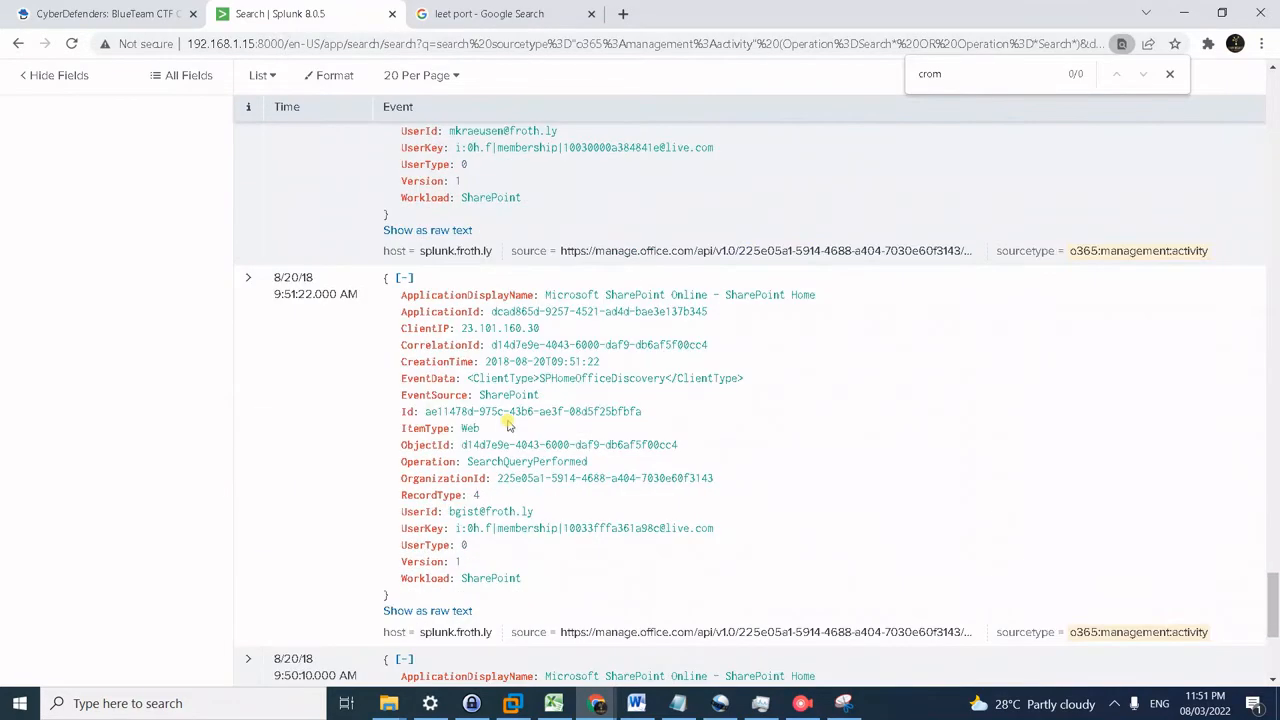
scroll(513, 465, "down", 3)
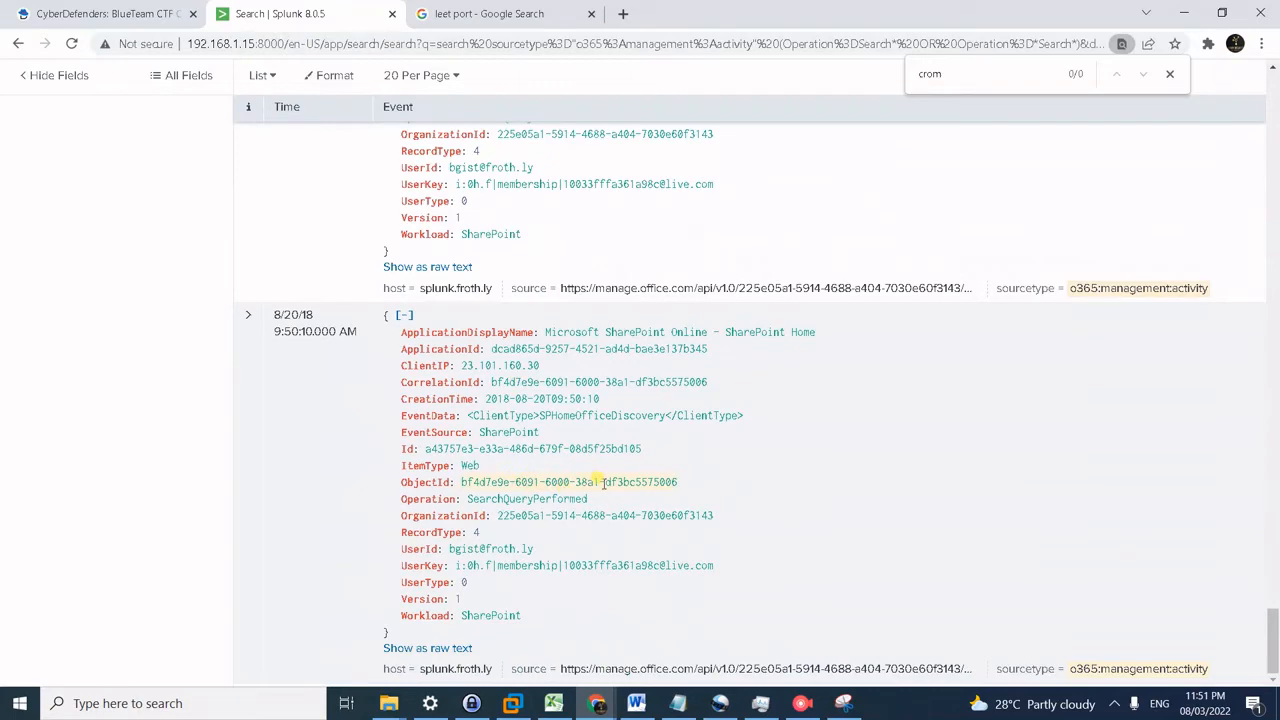
scroll(604, 483, "up", 10)
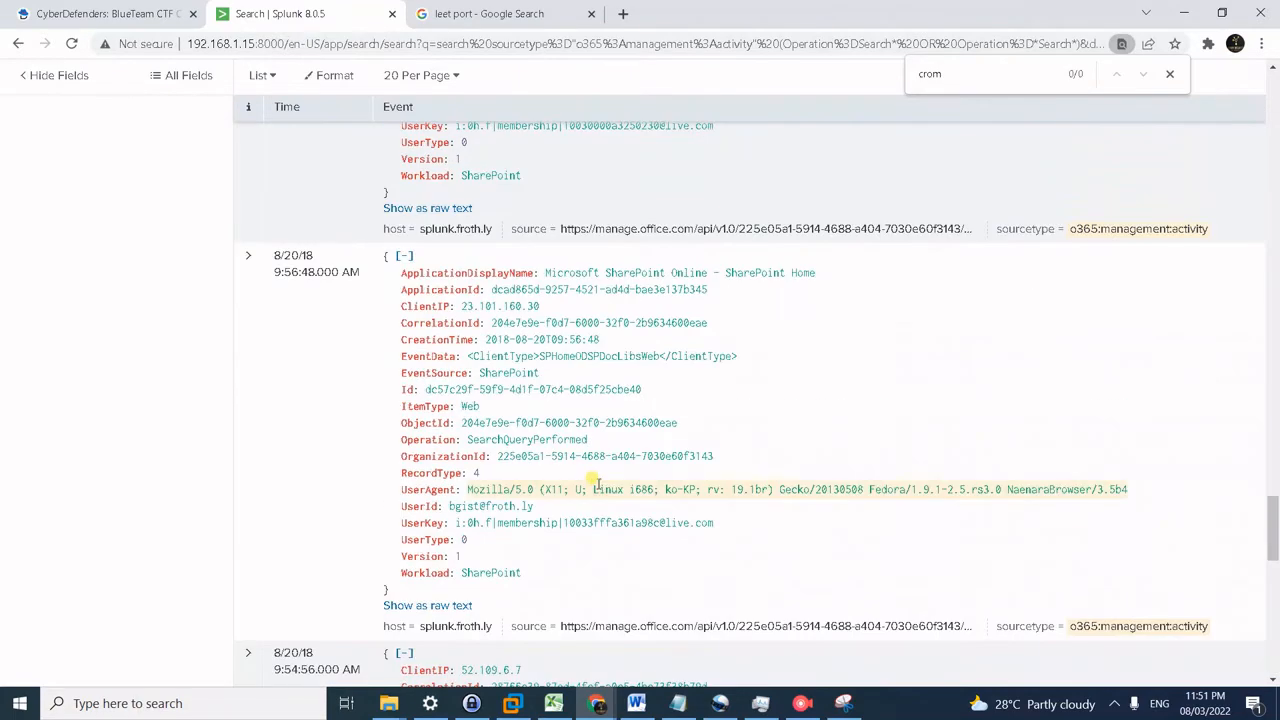
scroll(597, 480, "up", 5)
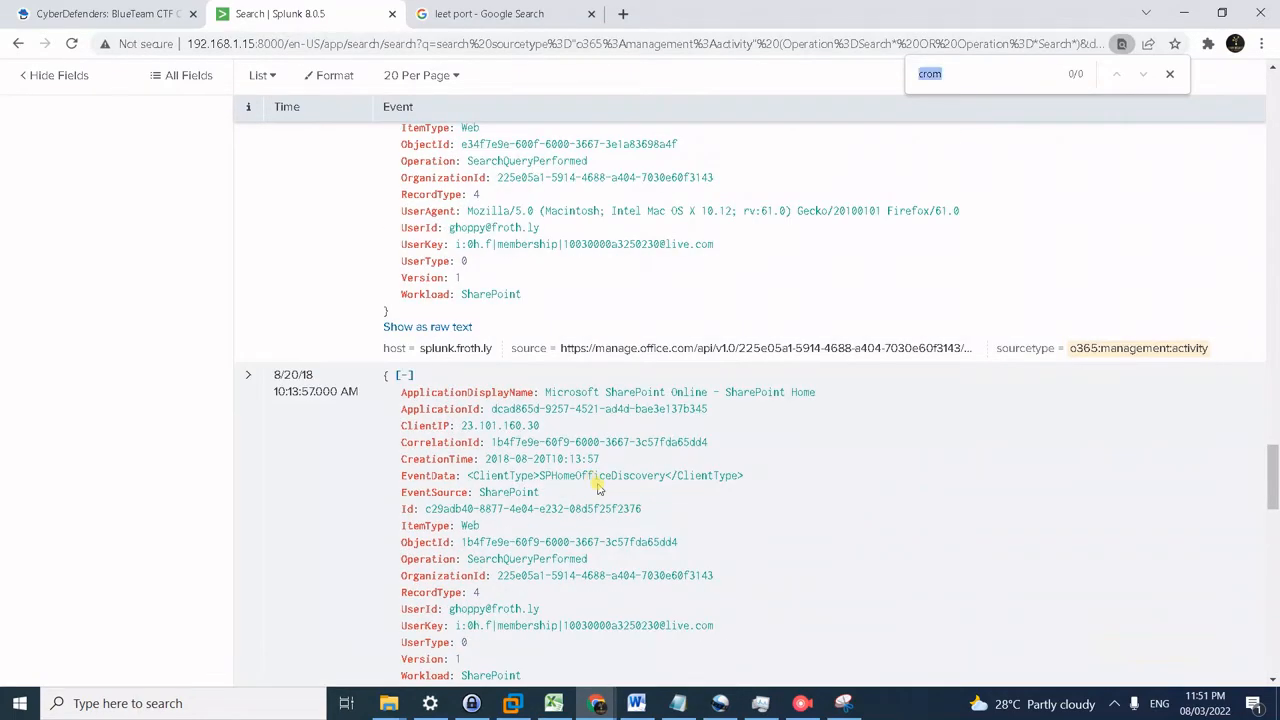
- Search the page text for newmail and maibox, and list the values of the Operation field
scroll(598, 488, "up", 5)
type("mail")
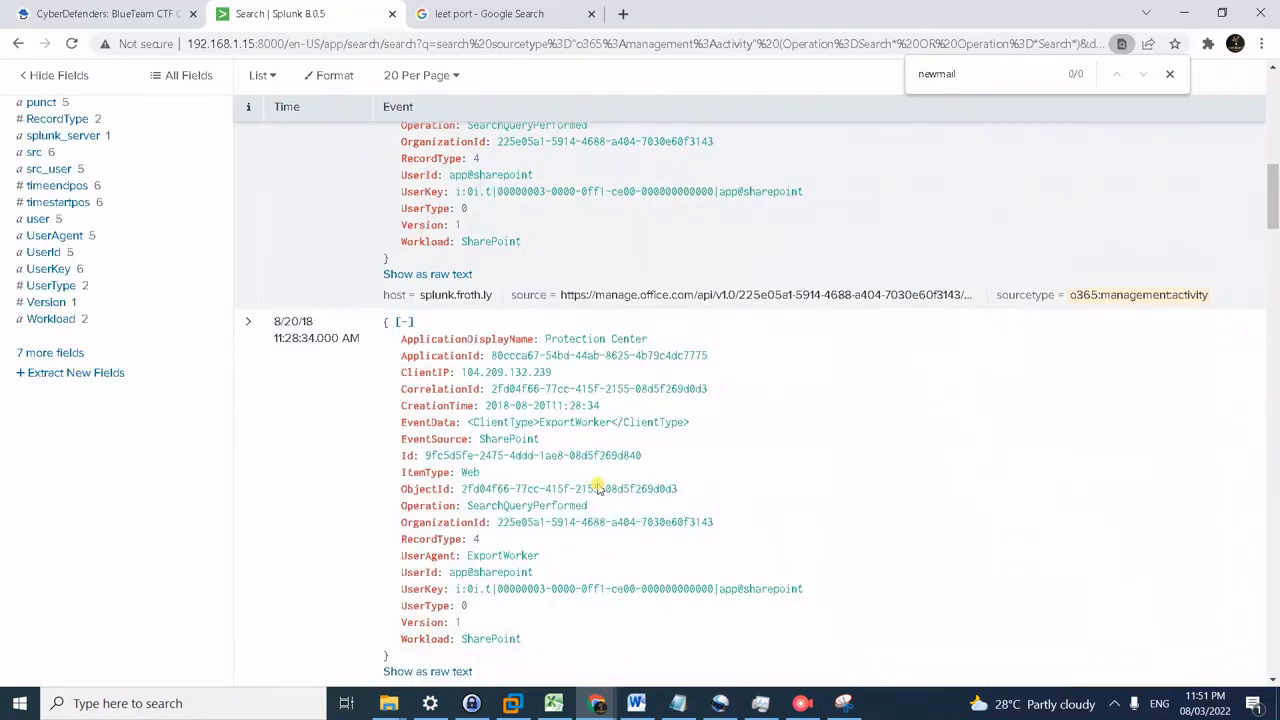
scroll(597, 488, "up", 3)
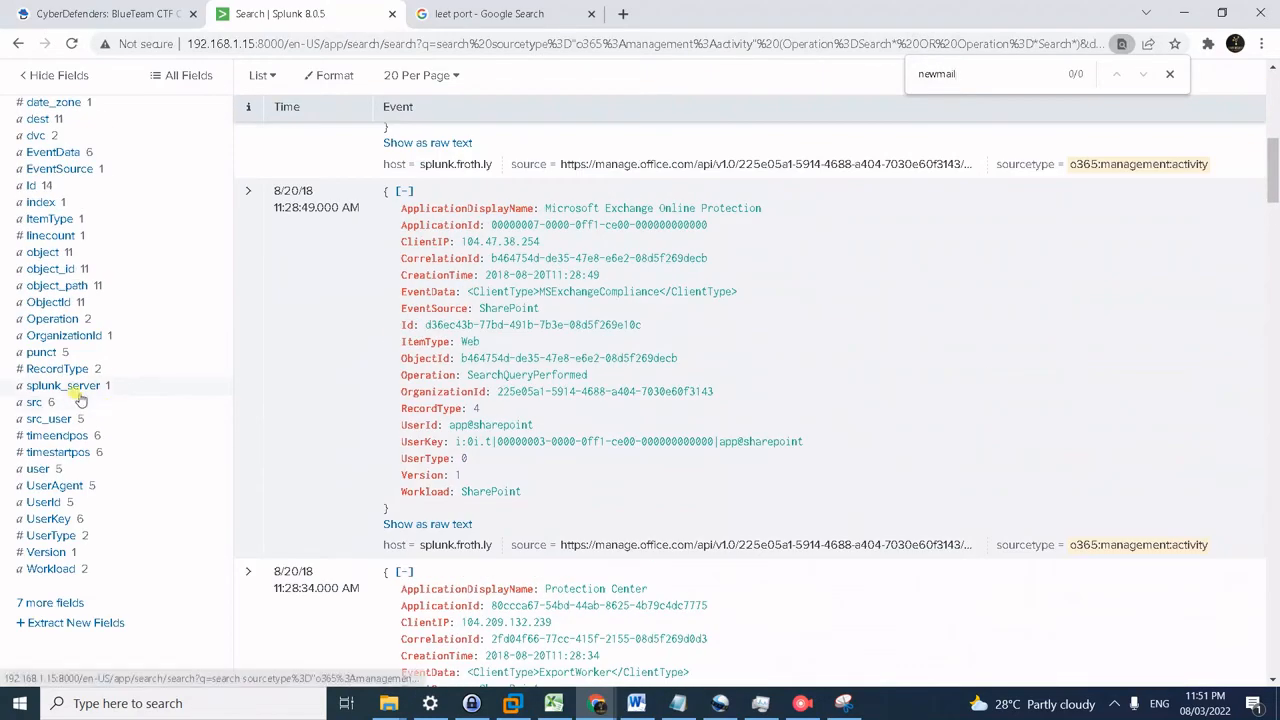
left_click(60, 320)
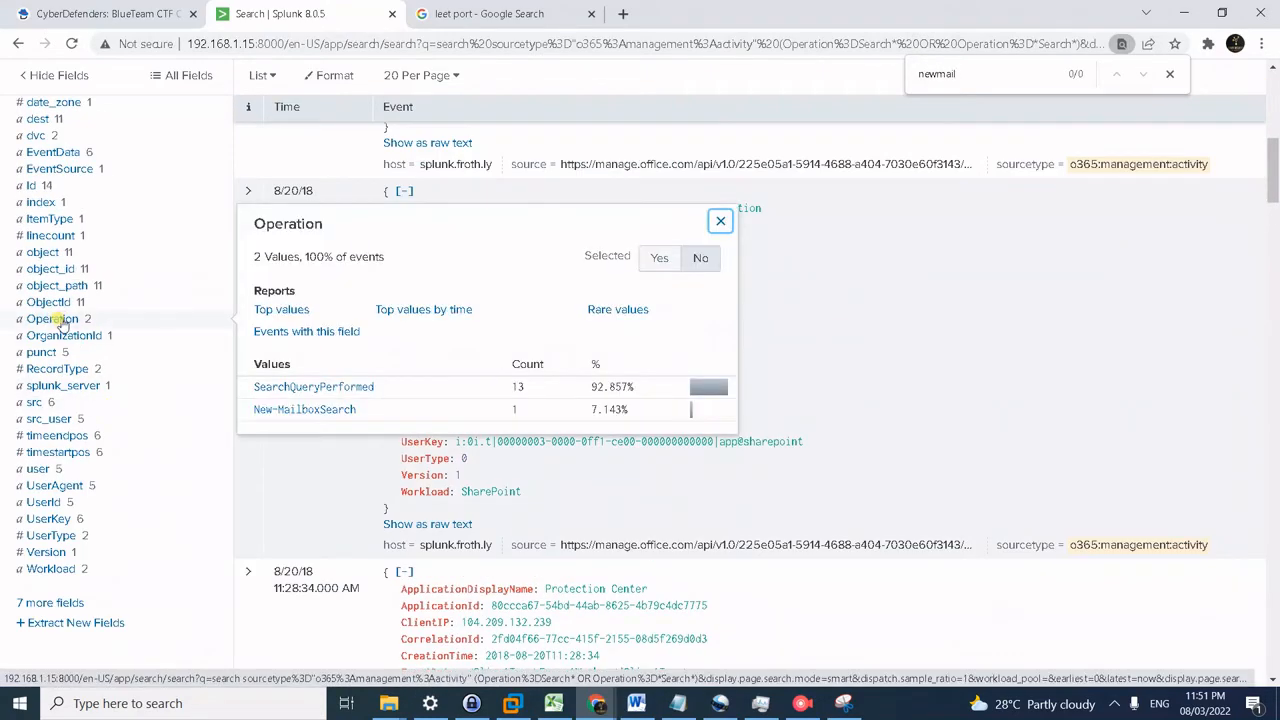
left_click(924, 70)
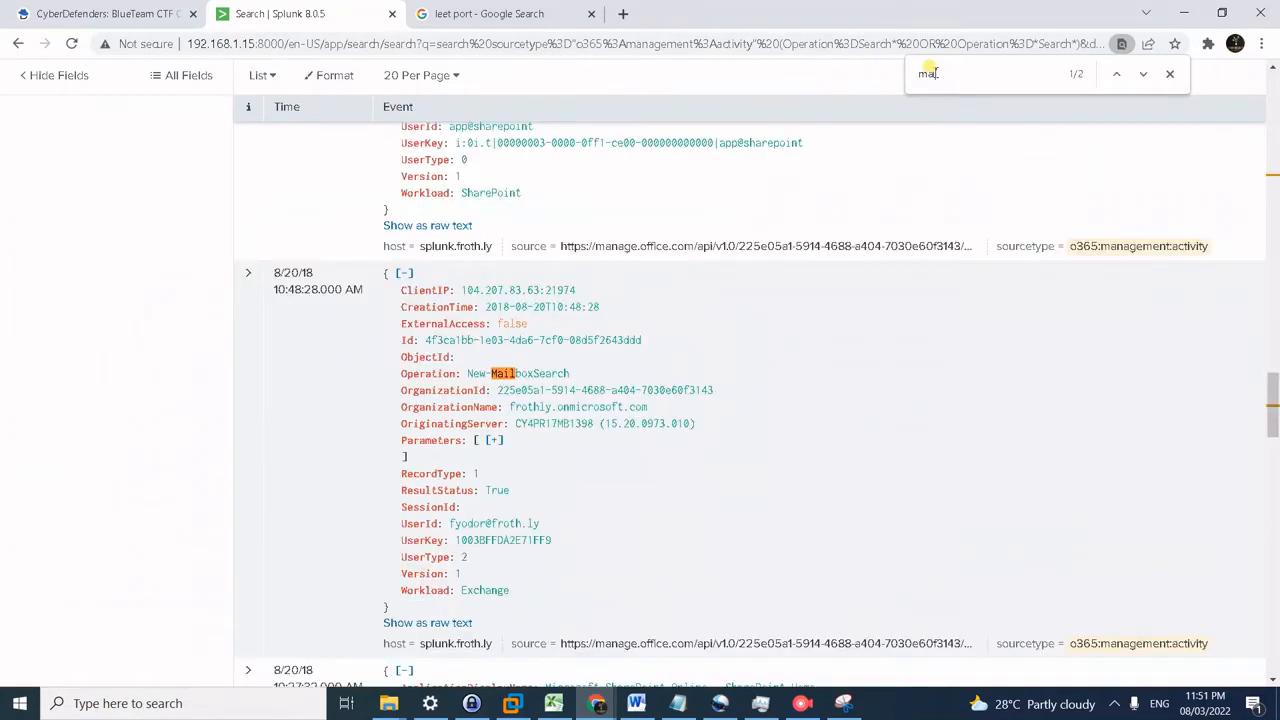
type("box")
- Filter the search-operation events to the Operation value New-MailboxSearch
scroll(95, 475, "up", 10)
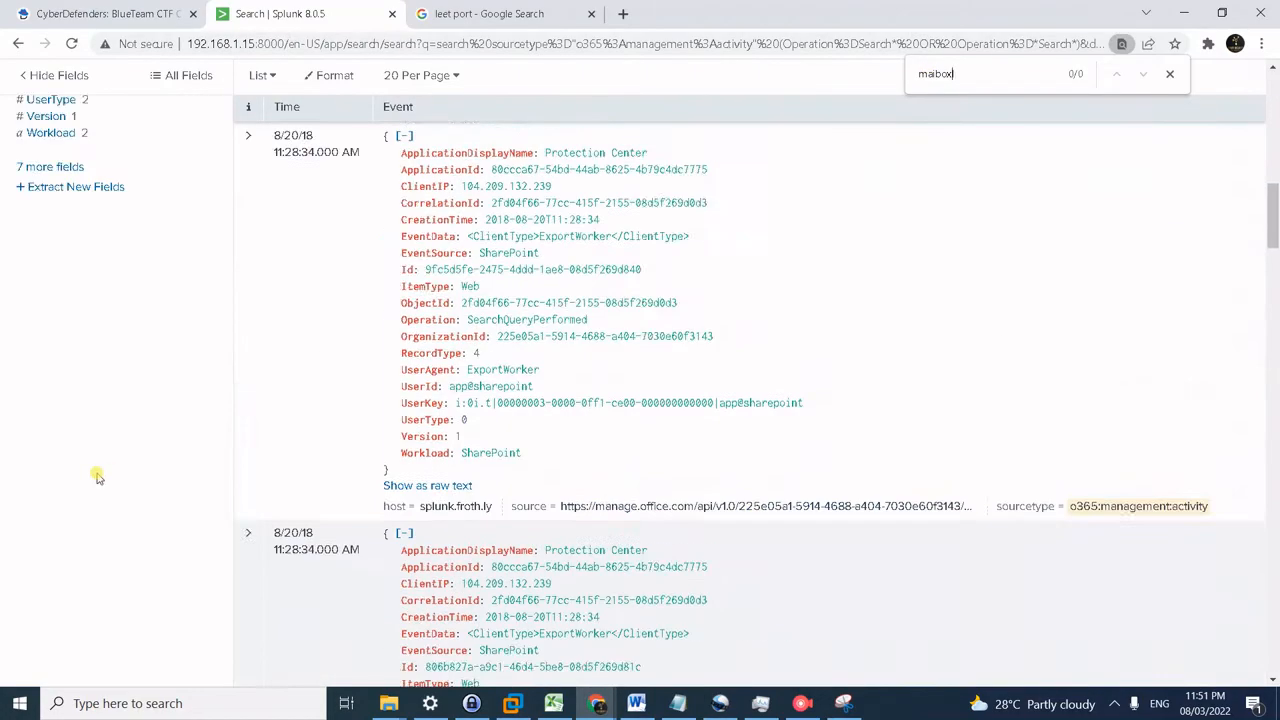
scroll(98, 478, "up", 8)
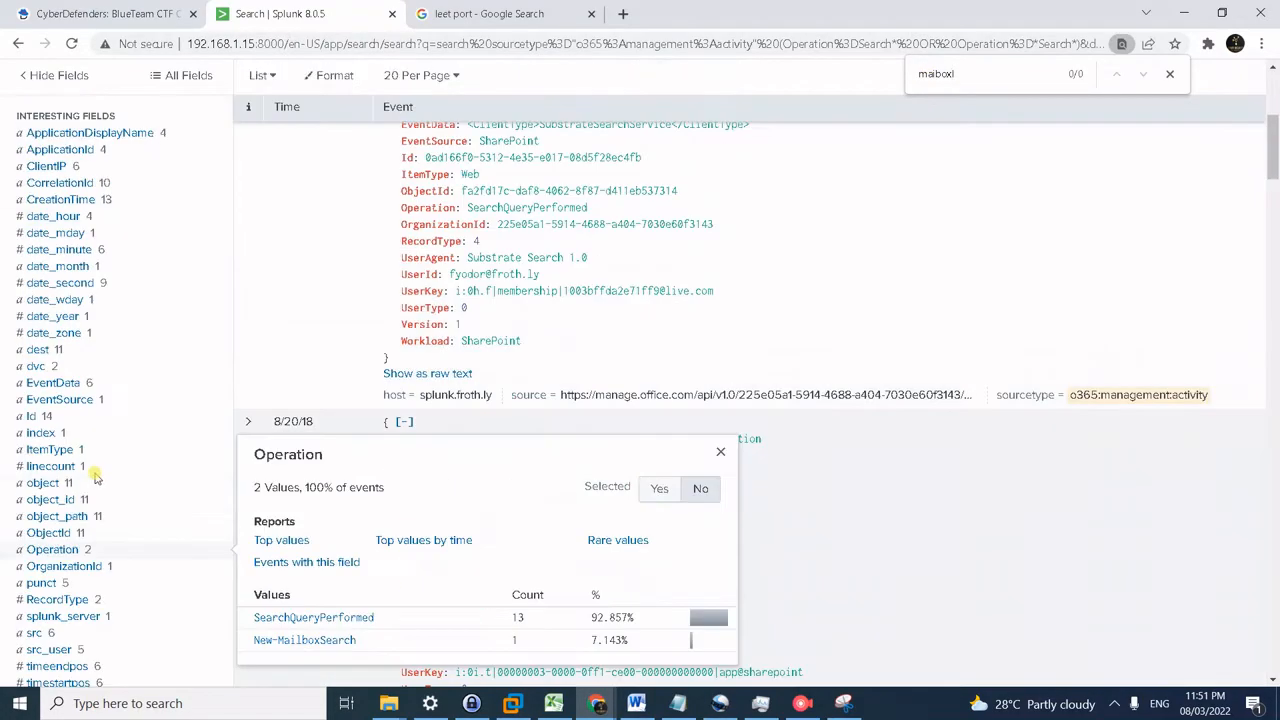
left_click(336, 641)
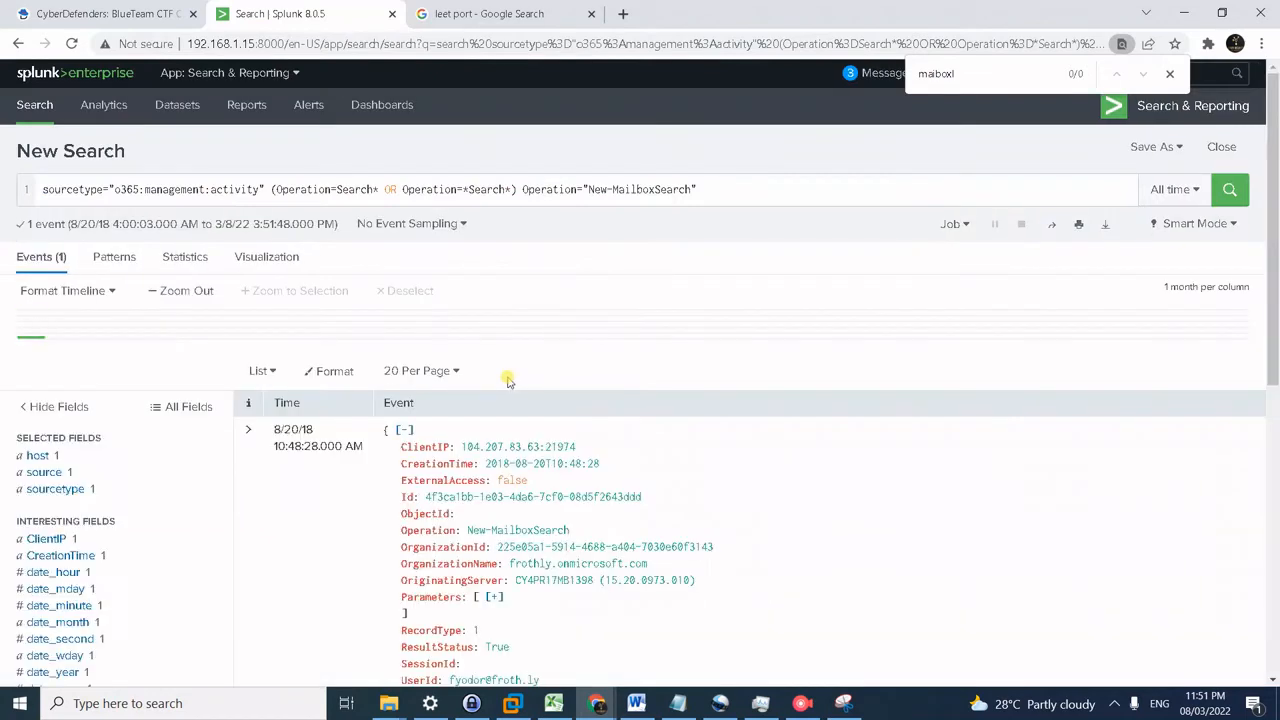
- Expand the Parameters of the New-MailboxSearch event and all four entries to read the search string
scroll(560, 470, "down", 3)
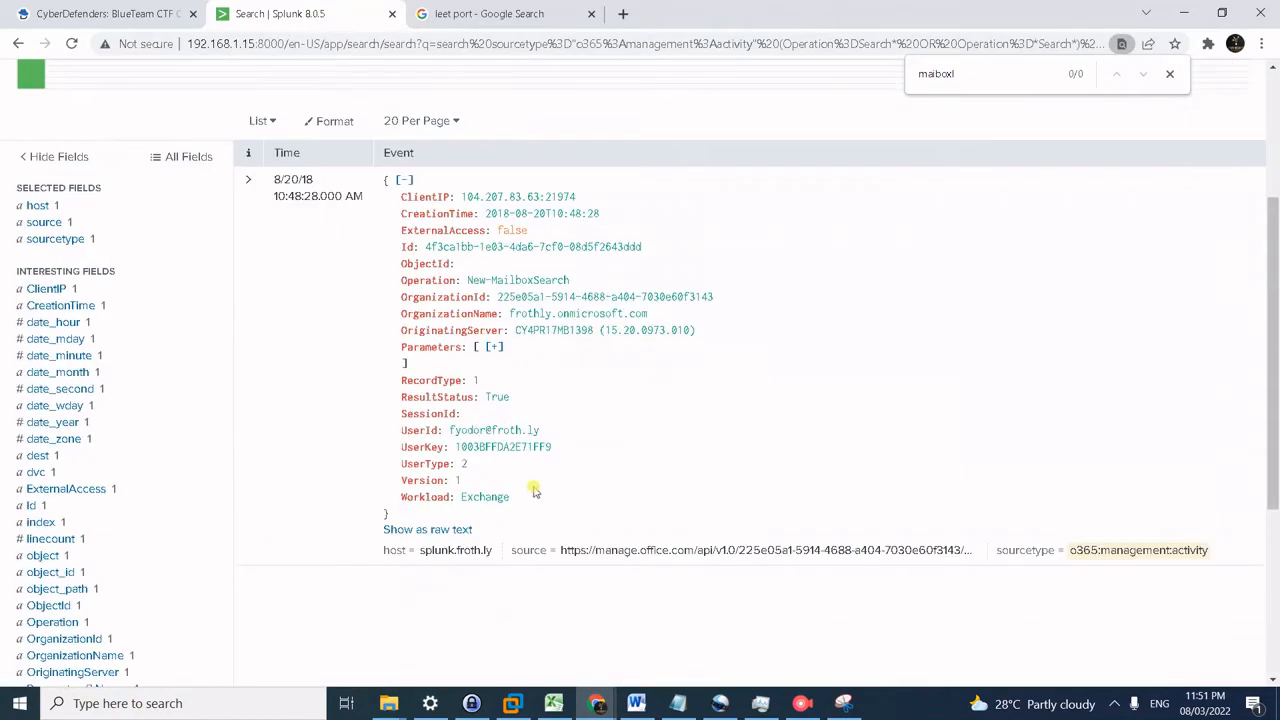
left_click(493, 346)
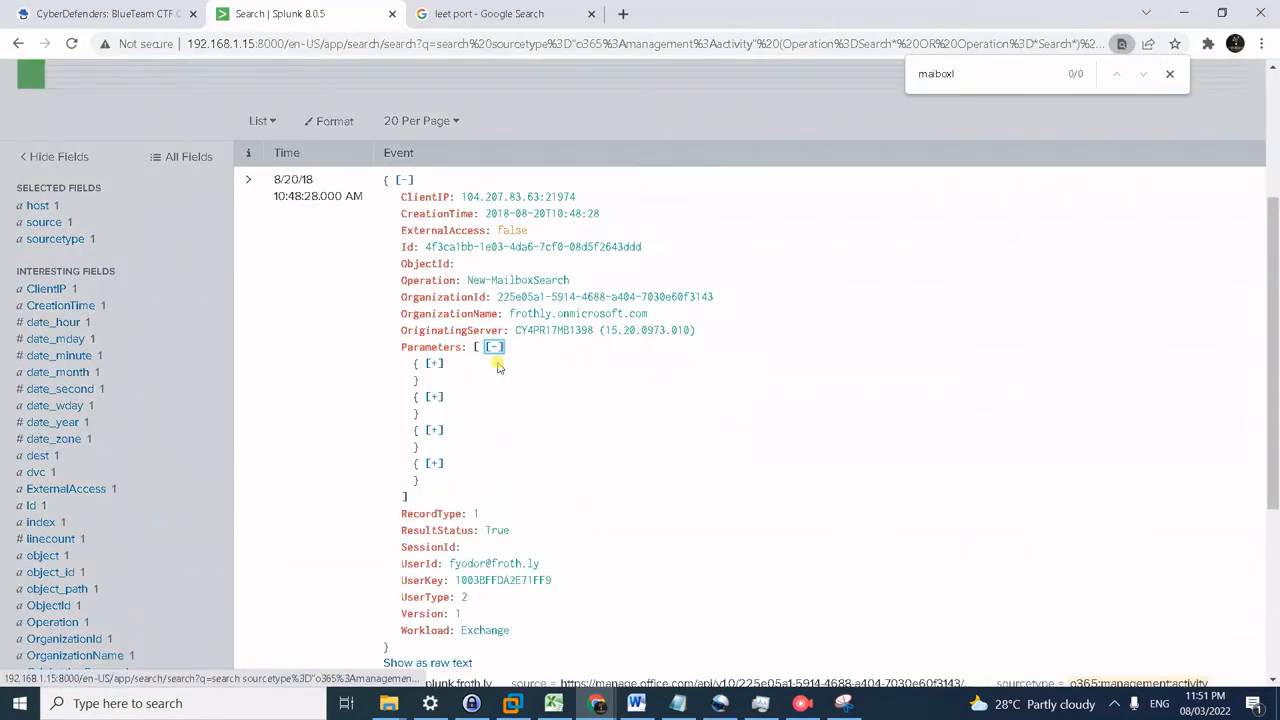
left_click(434, 364)
left_click(434, 430)
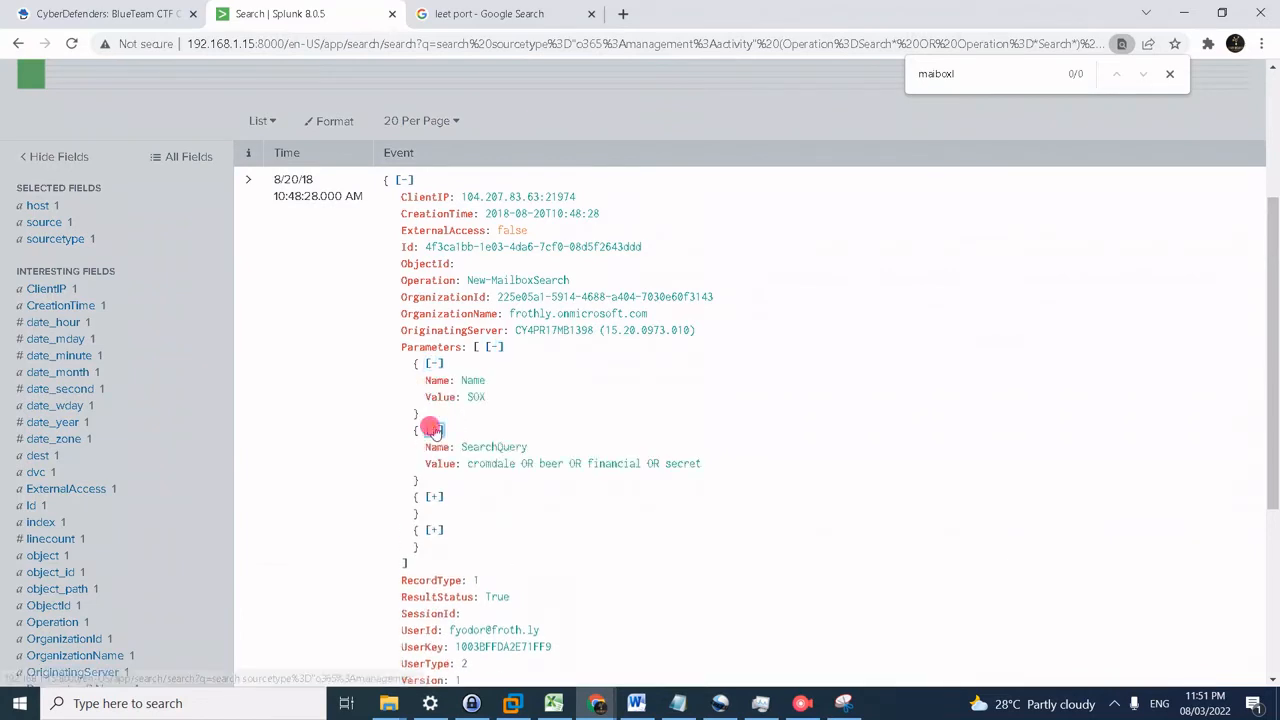
left_click(434, 497)
left_click(434, 563)
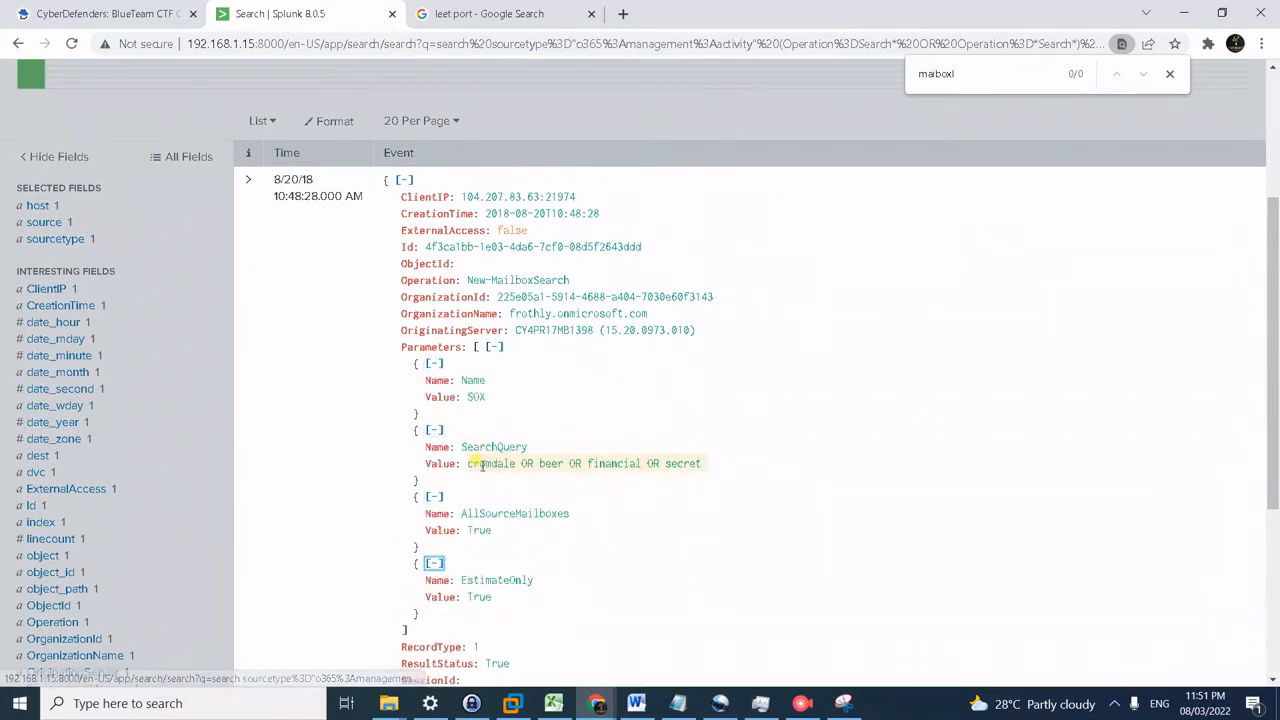
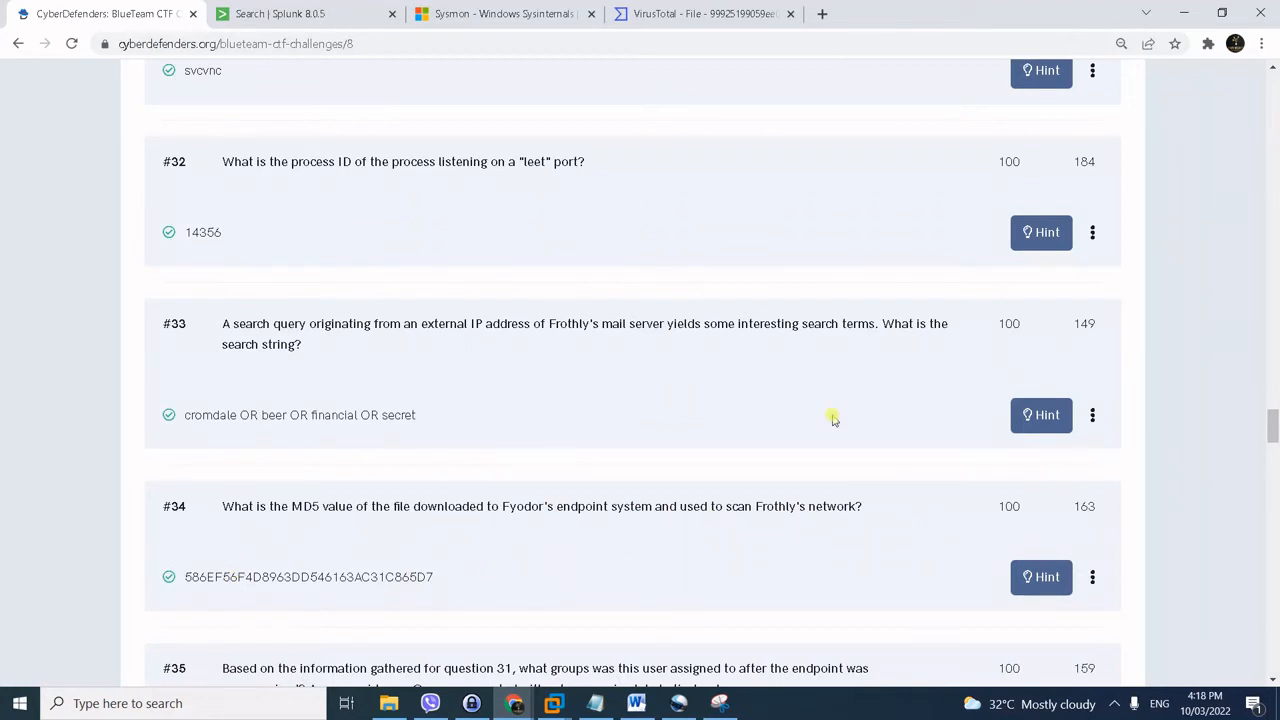
- Return to Splunk and run the search index=botsv3 sourcetype=xmlwineventlog Computer=FYODOR-L.froth.ly, taken from the Notepad notes
left_click(350, 25)
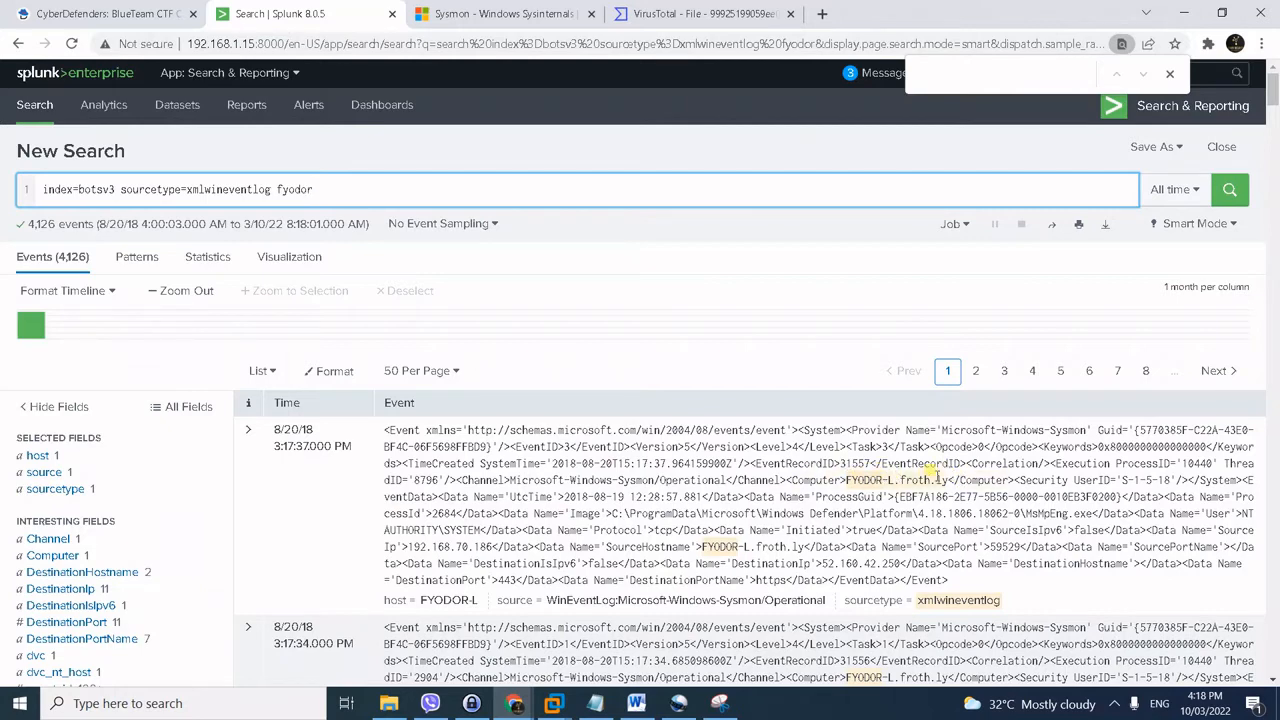
key("alt+Tab")
key("alt+Tab")
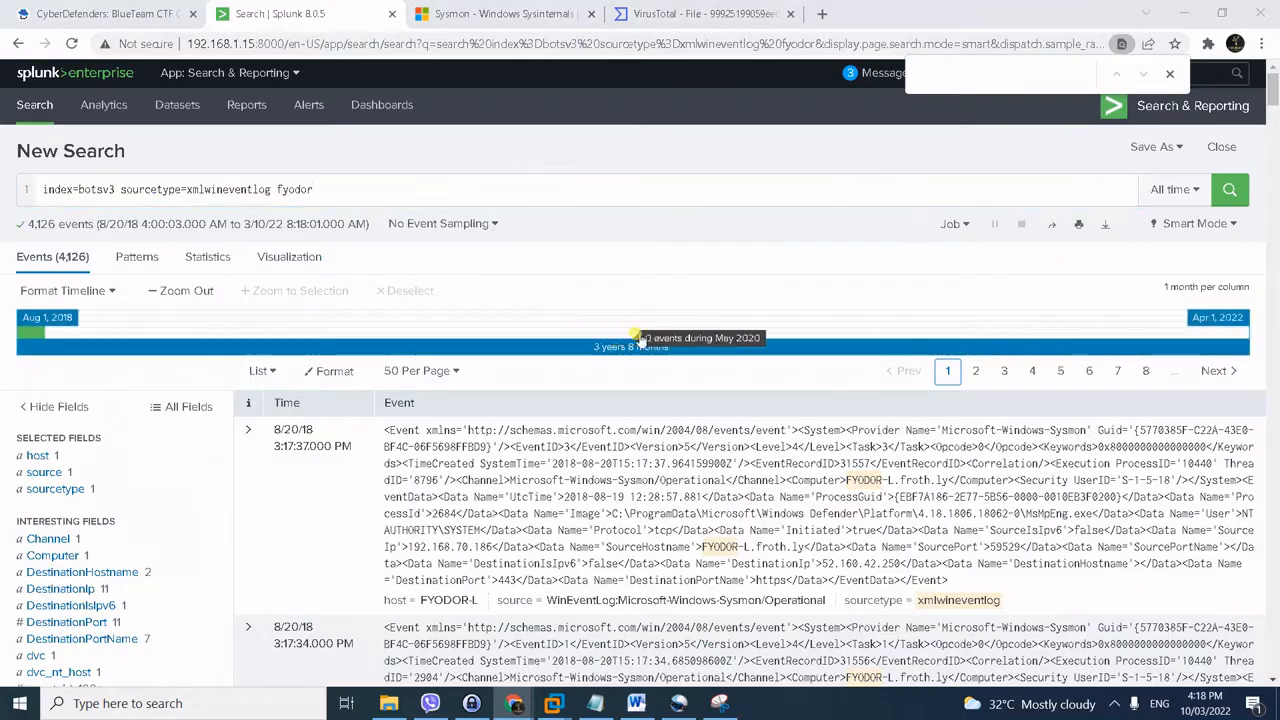
key("alt+Tab")
key("alt+Tab")
left_click_drag(339, 58, 2, 57)
key("alt+Tab")
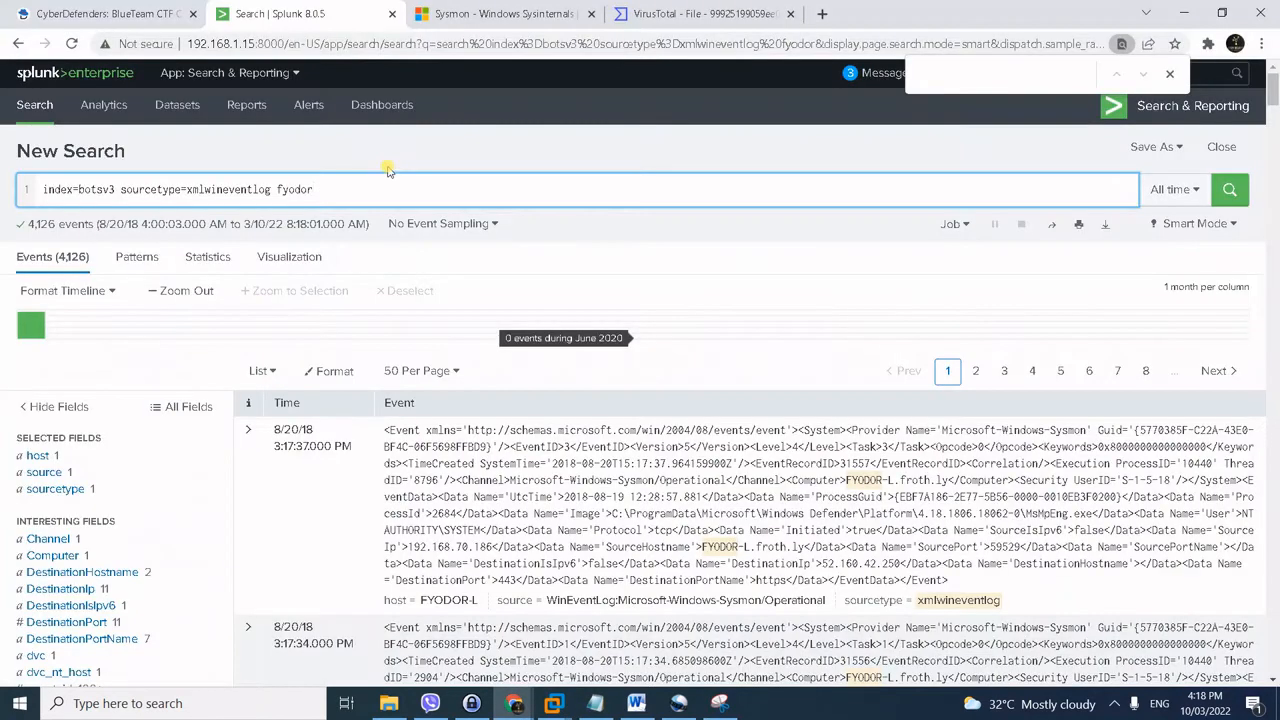
key("ctrl+a")
type("index=botsv3 sourcetype=xmlwineventlog Computer=FYODOR-L.froth.ly")
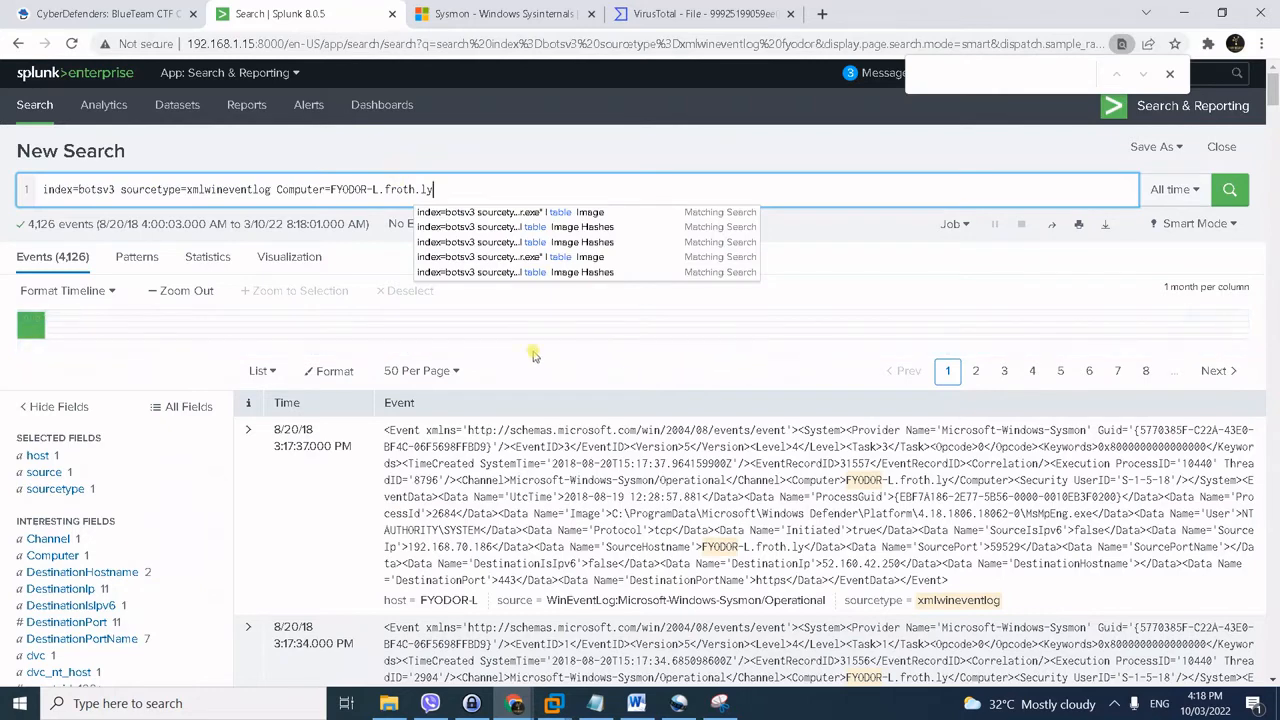
key("Return")
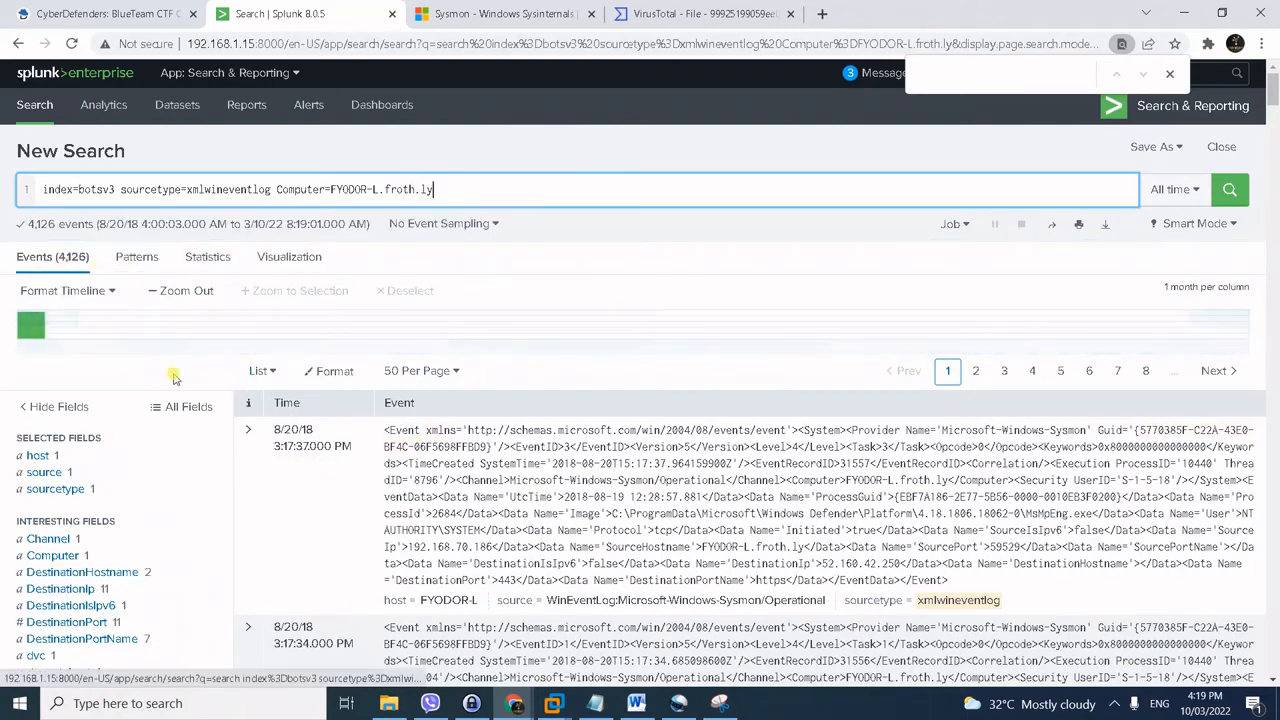
- Look through the returned Sysmon events and list the values of the EventCode field
scroll(175, 375, "down", 1)
scroll(80, 457, "down", 9)
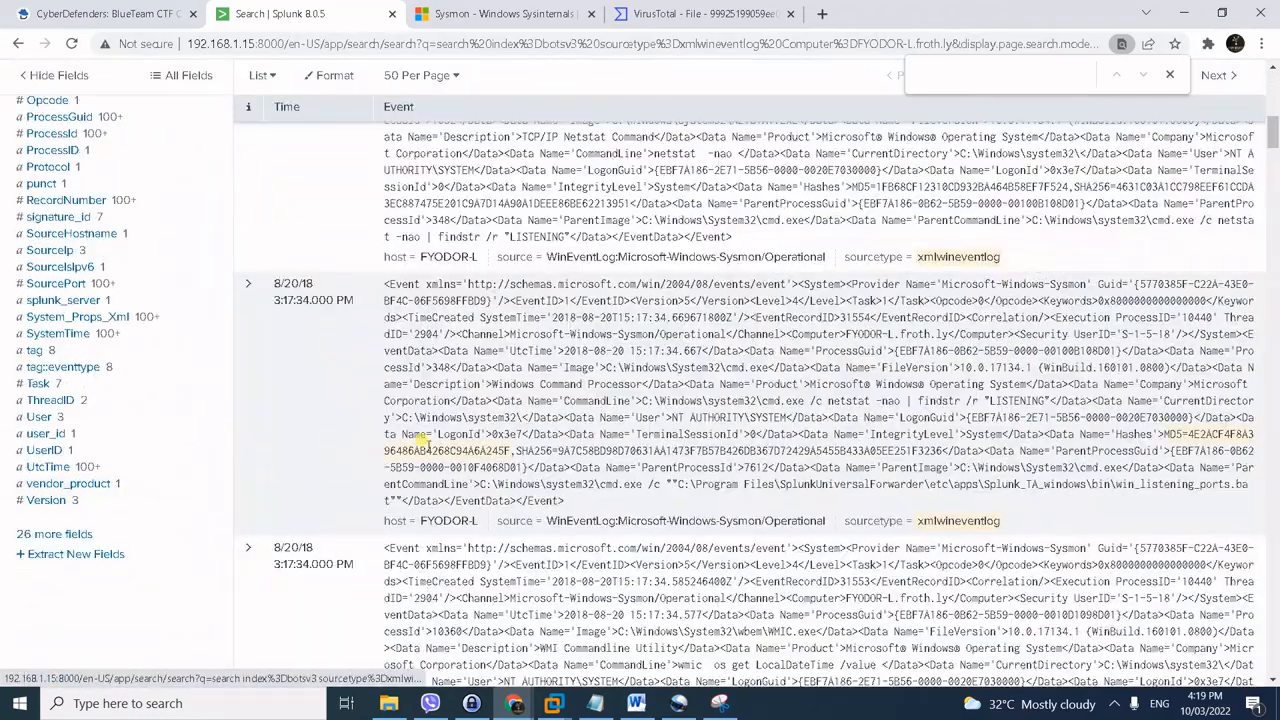
scroll(427, 447, "up", 2)
scroll(427, 447, "up", 4)
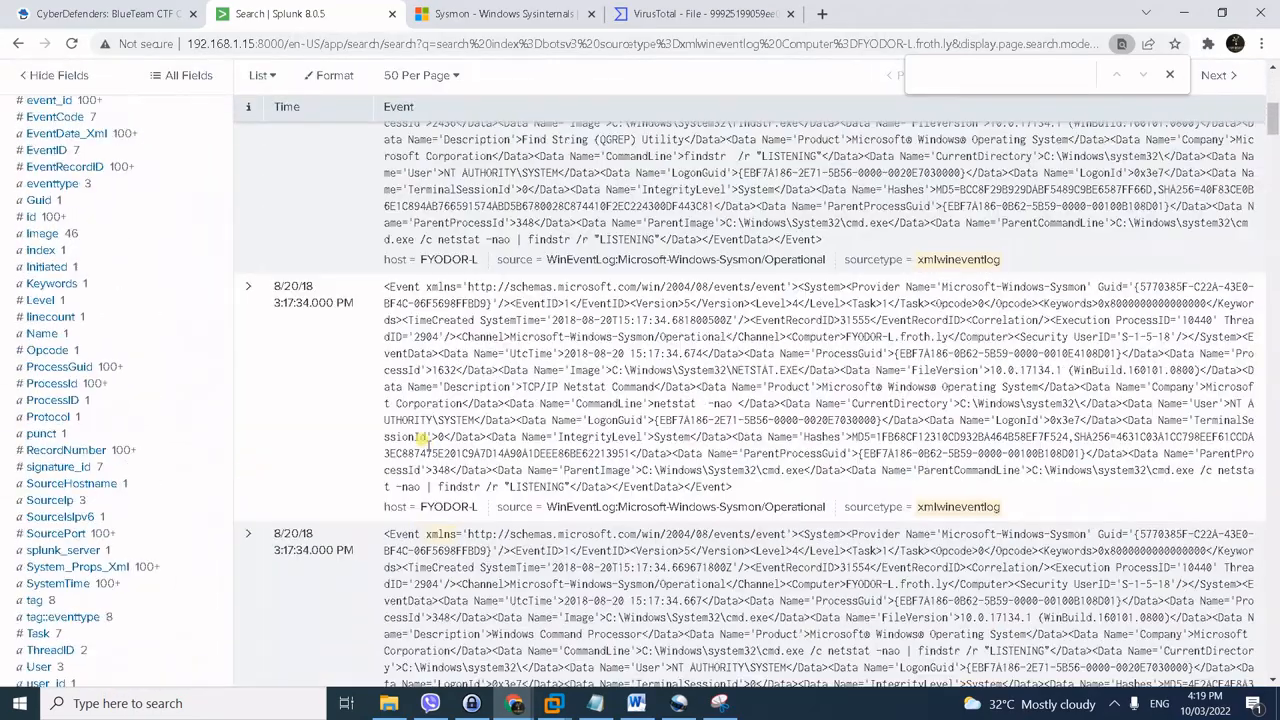
scroll(427, 447, "up", 2)
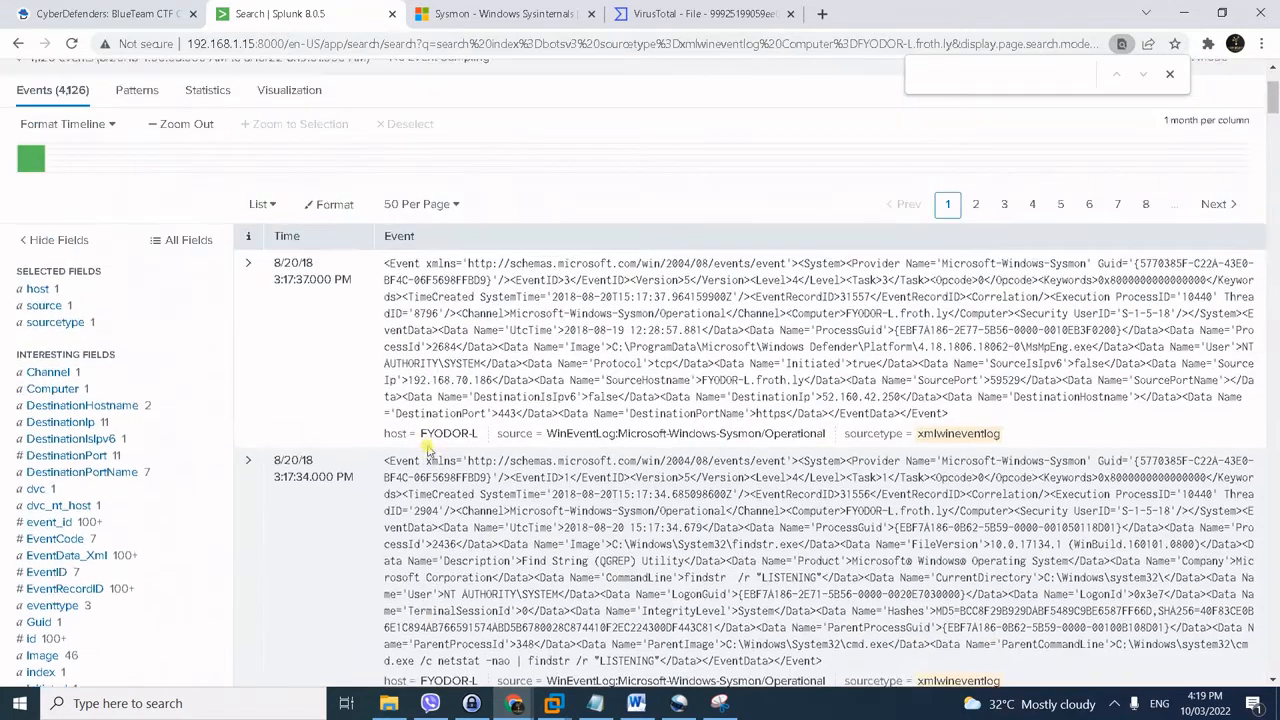
scroll(230, 405, "down", 2)
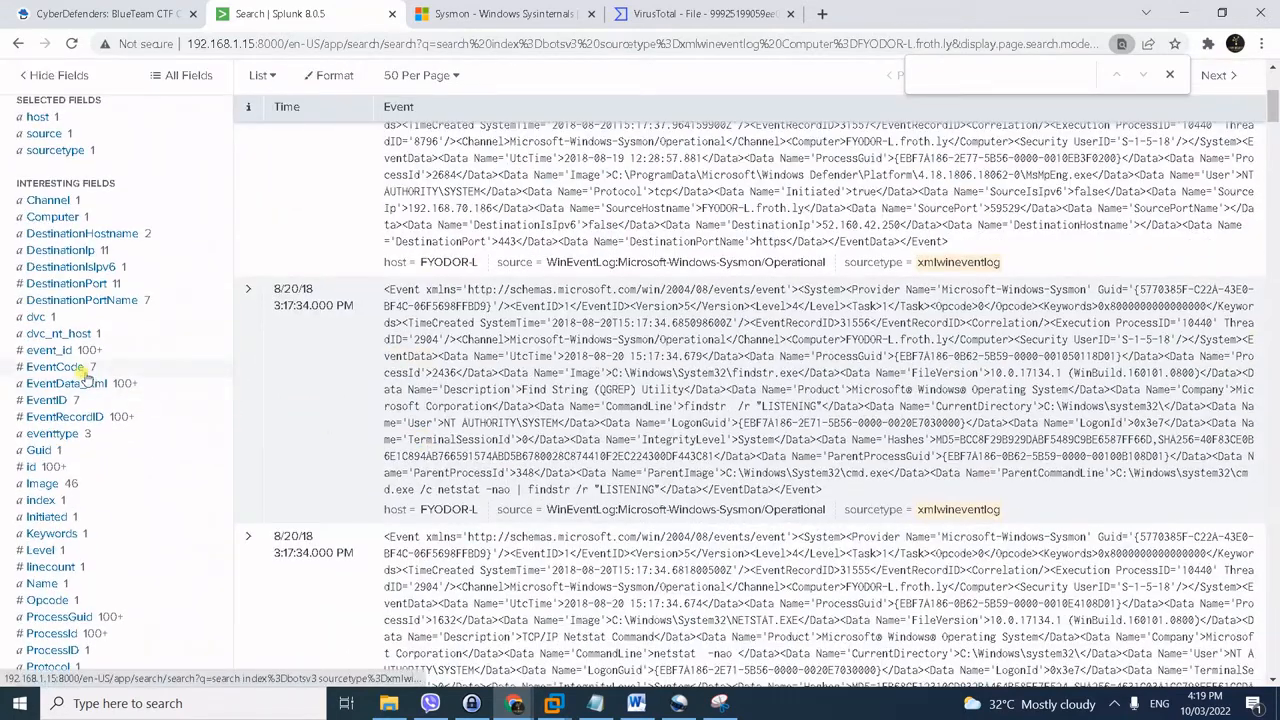
left_click(76, 370)
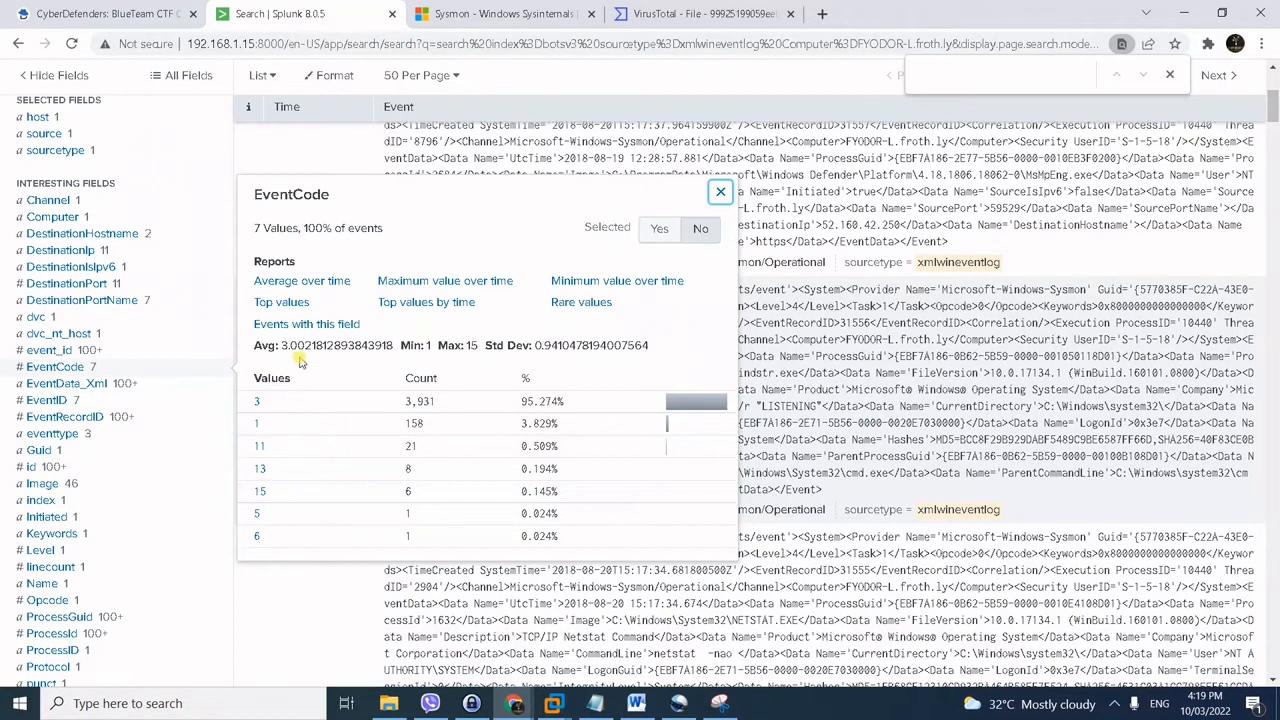
- Switch to the Sysmon documentation page and read the event ID descriptions through Event ID 11: FileCreate
left_click(480, 8)
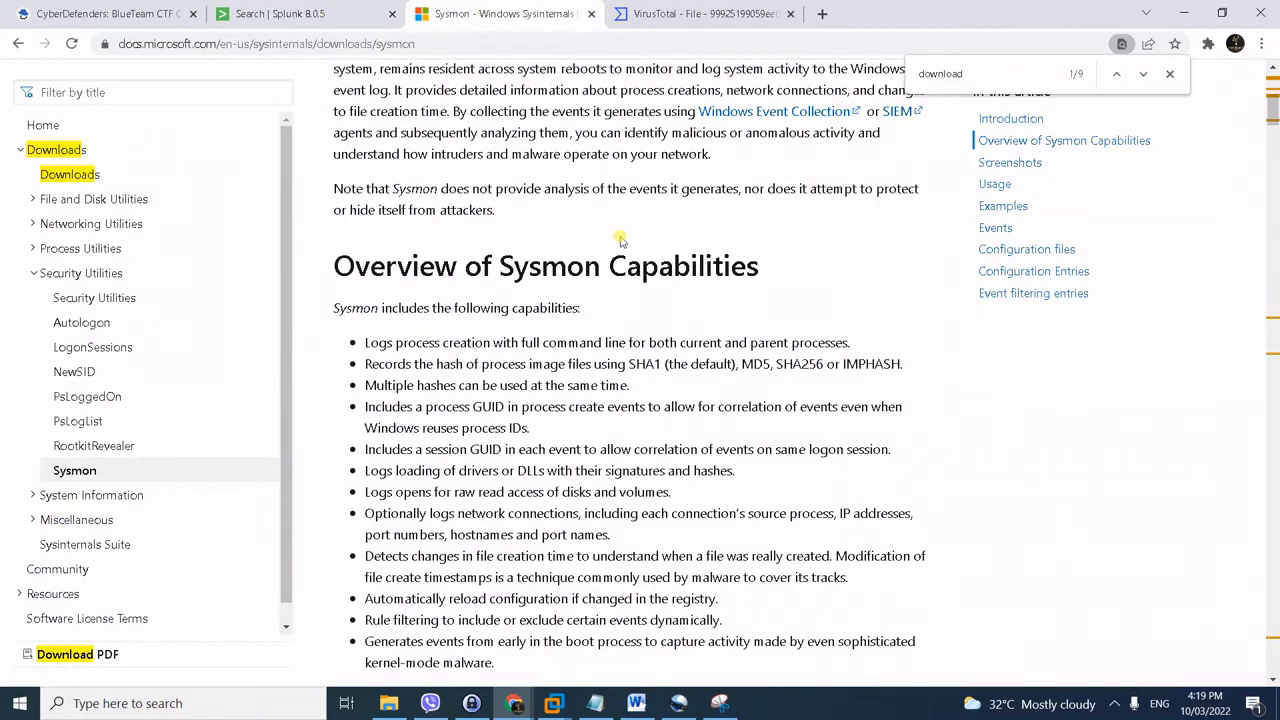
scroll(678, 320, "down", 4)
scroll(678, 320, "down", 15)
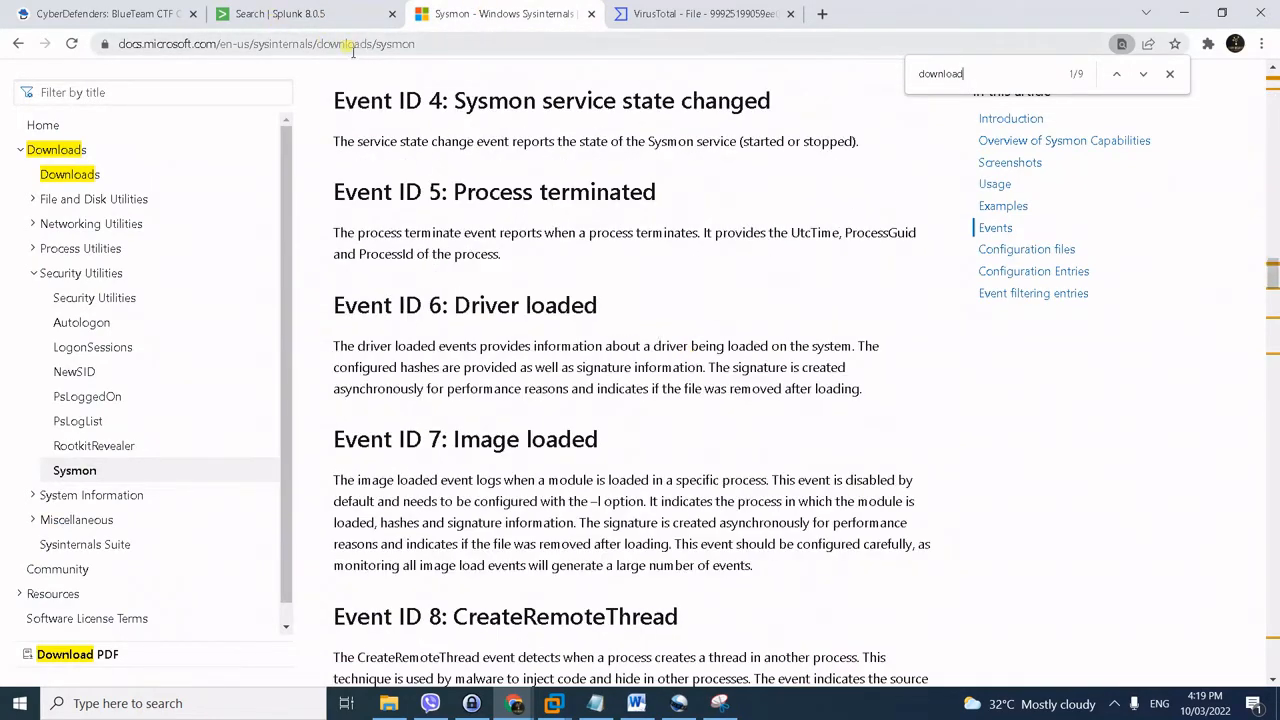
scroll(586, 196, "down", 12)
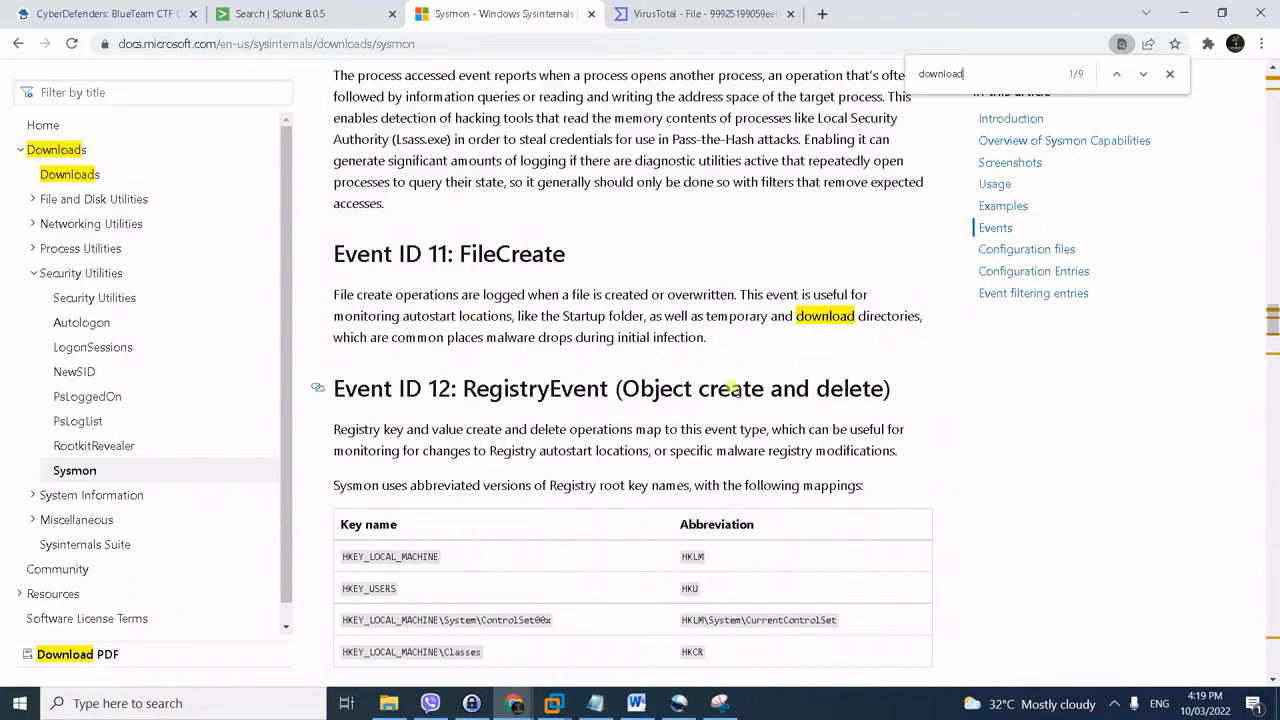
- Extend the Splunk search with EventID=11 | table TargetFilename, run it, and look through the listed file names
left_click(325, 14)
key("alt+Tab")
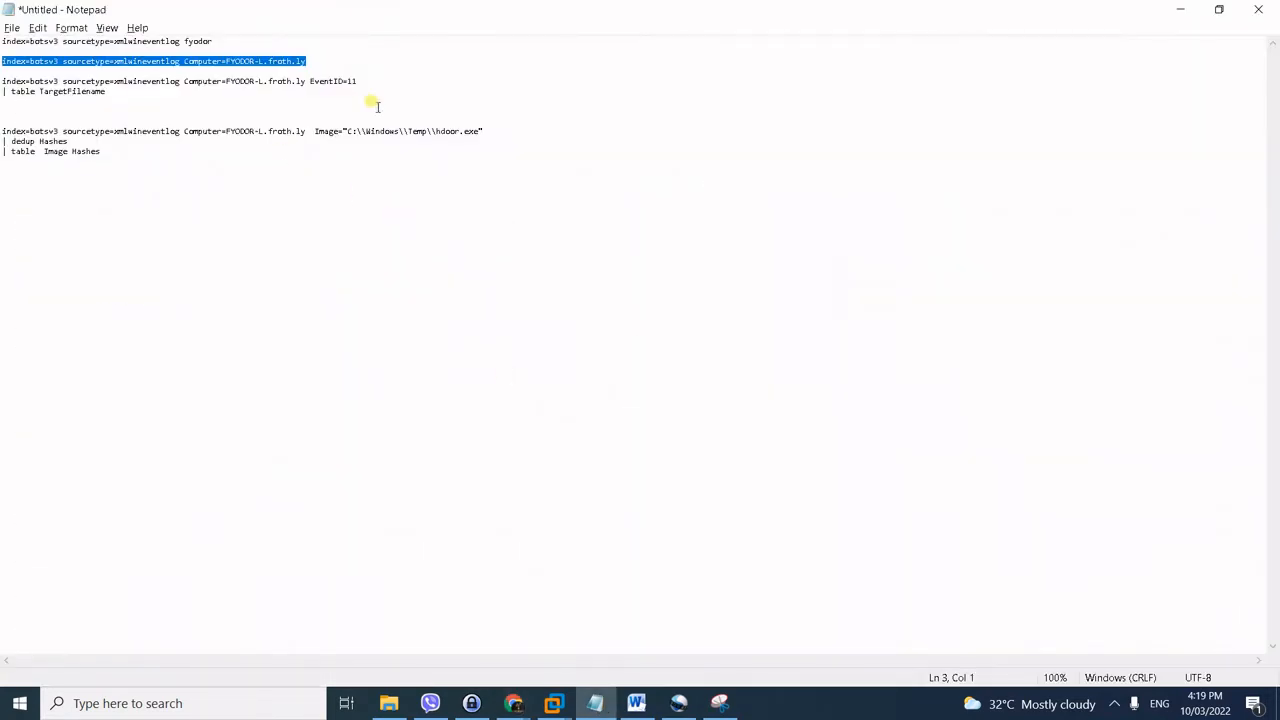
left_click_drag(225, 92, 2, 72)
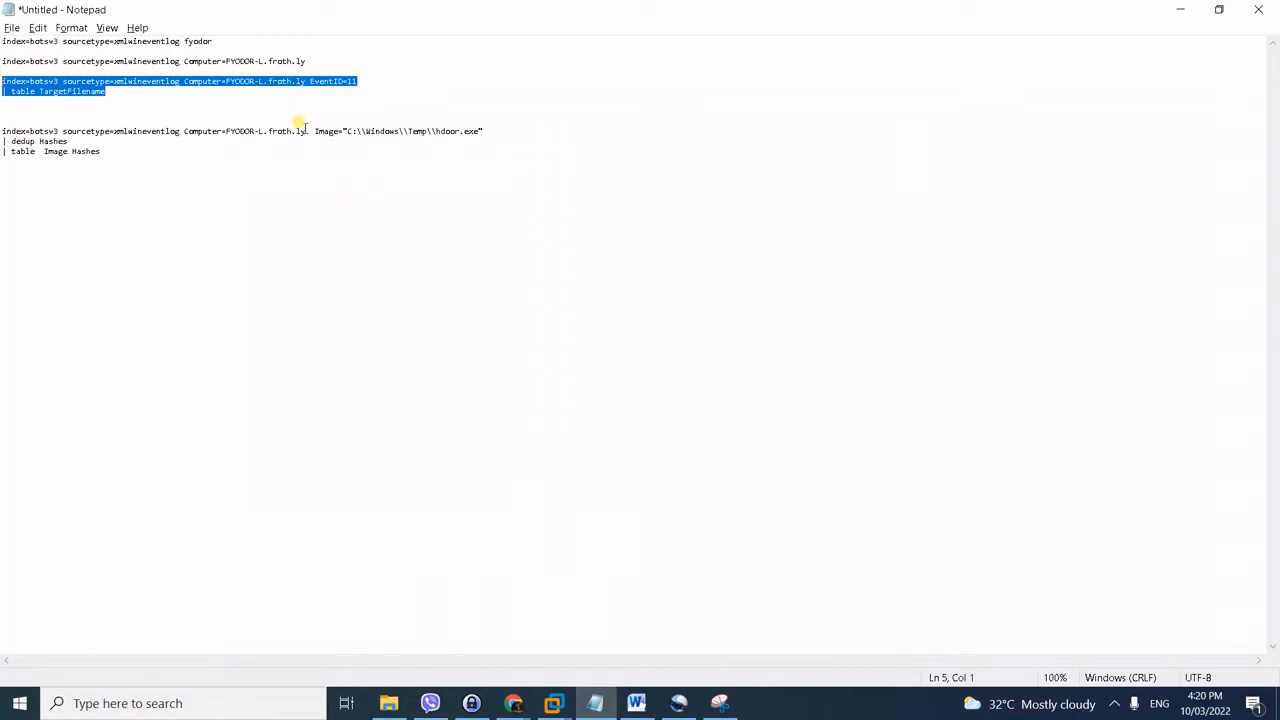
key("alt+Tab")
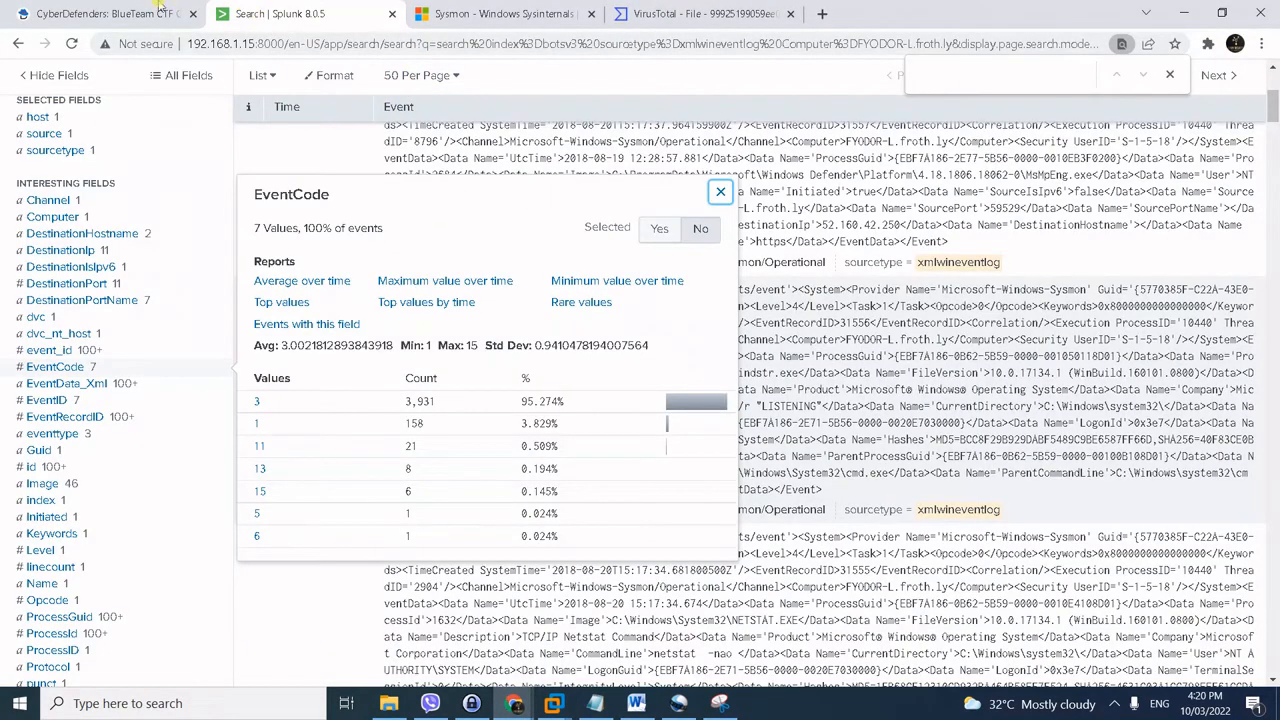
scroll(453, 148, "up", 3)
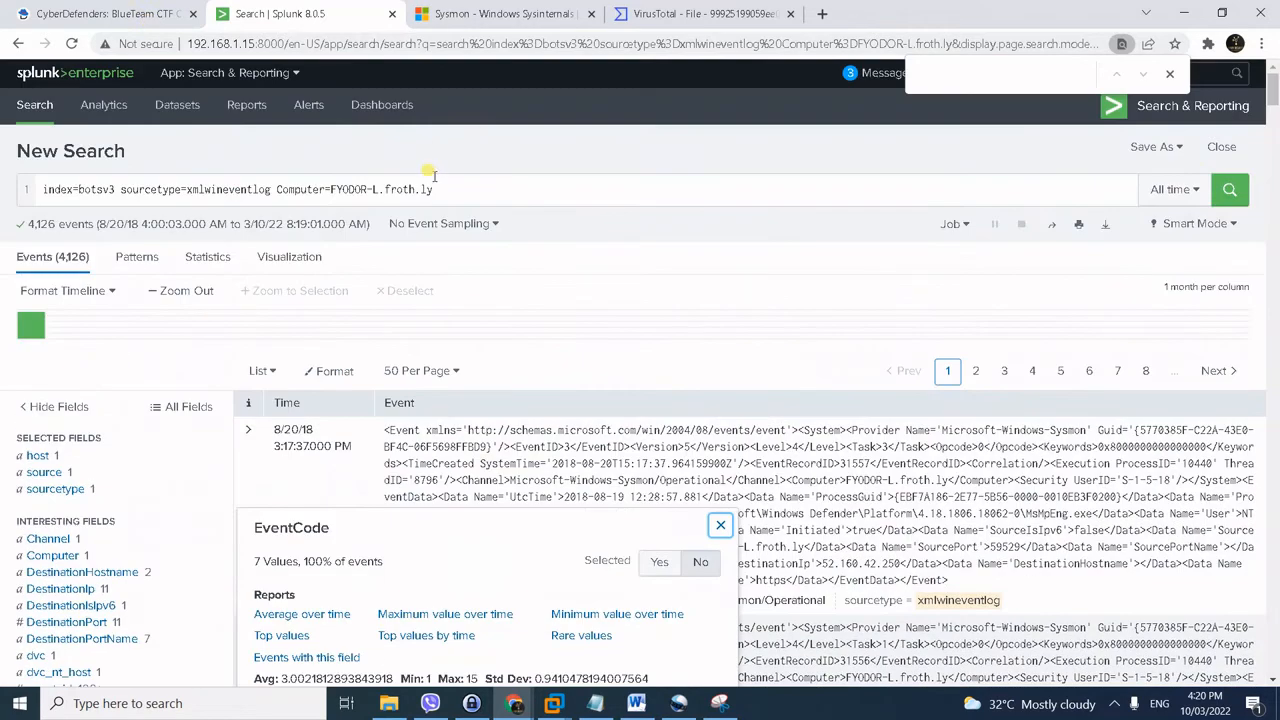
left_click(432, 176)
type("EventID=11 | table TargetFilename")
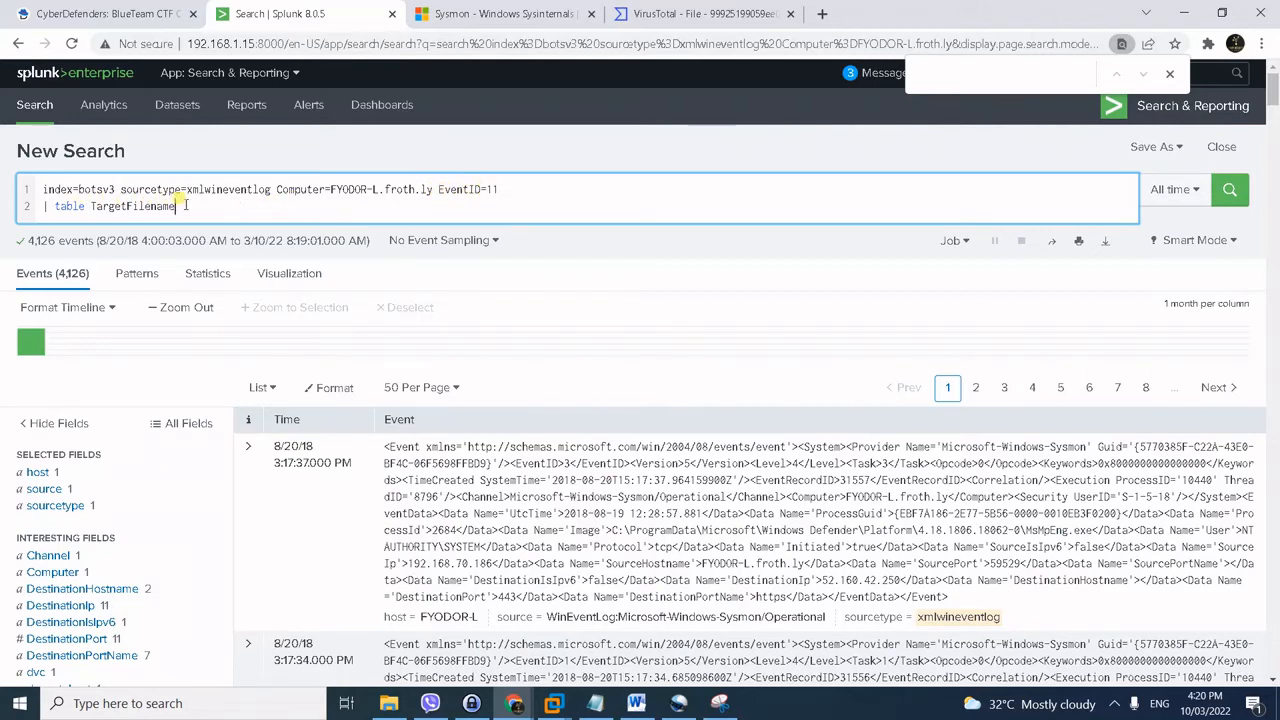
key("Return")
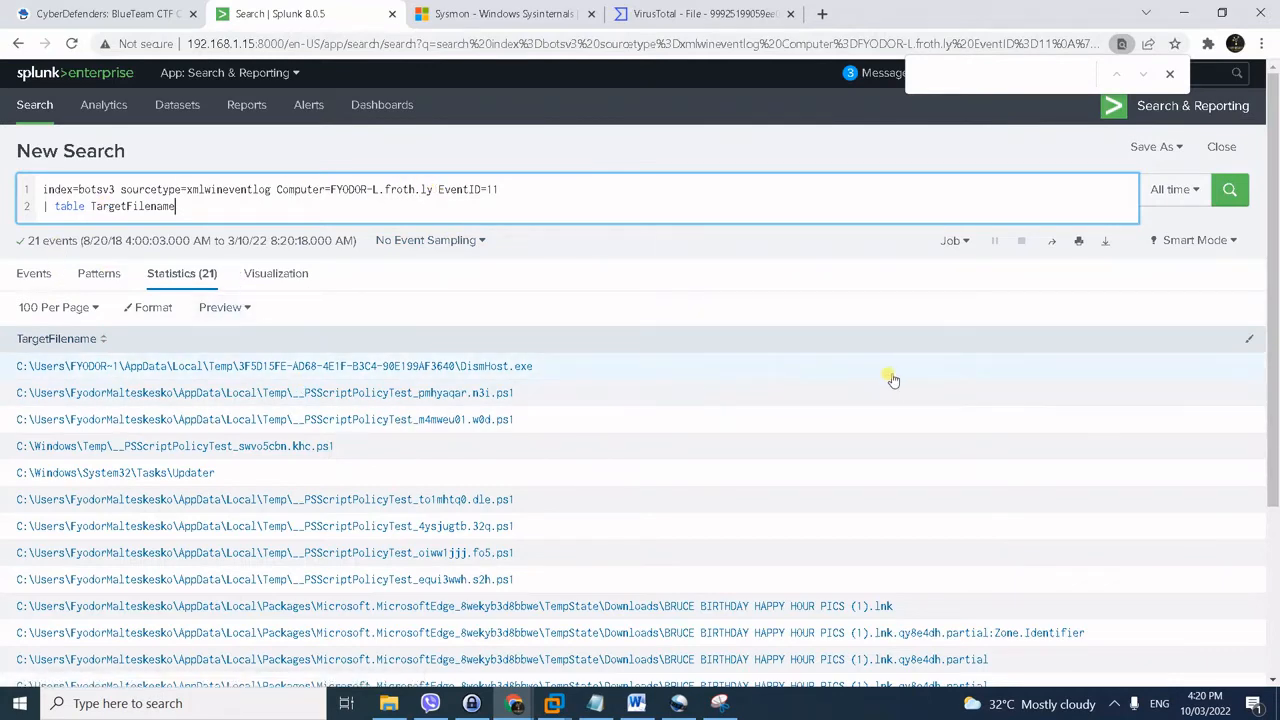
scroll(891, 377, "down", 1)
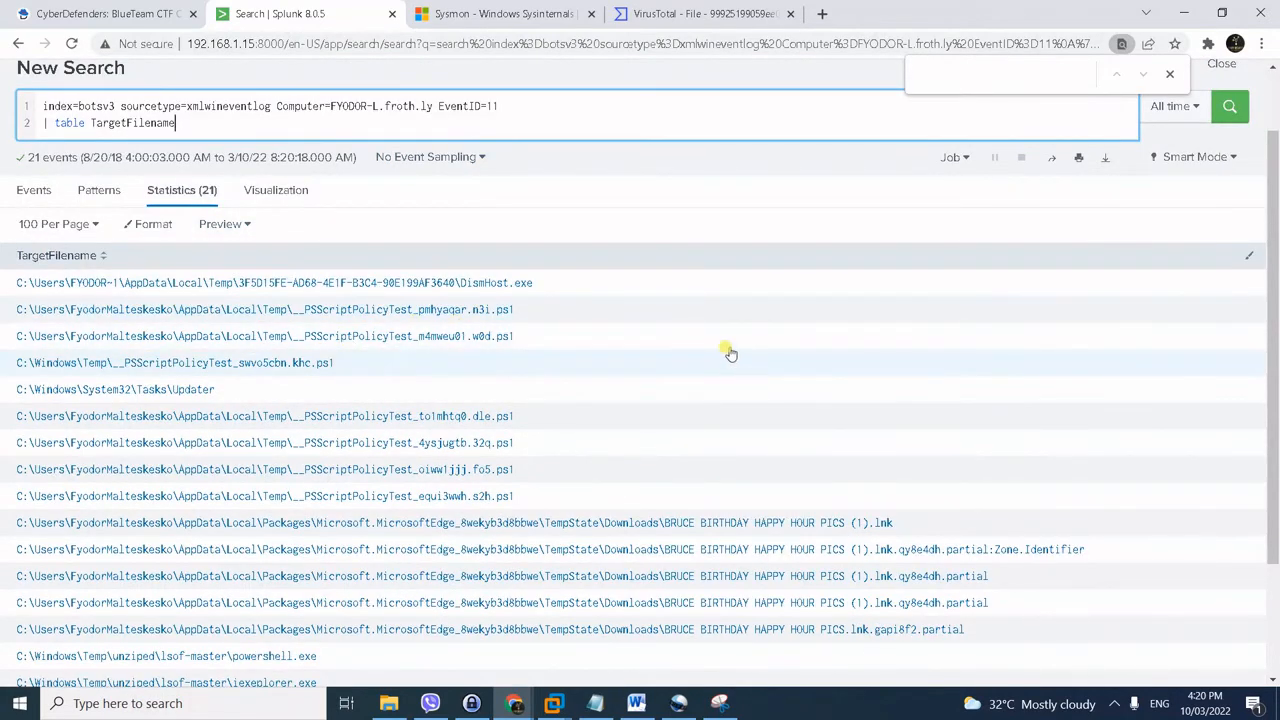
scroll(722, 358, "down", 1)
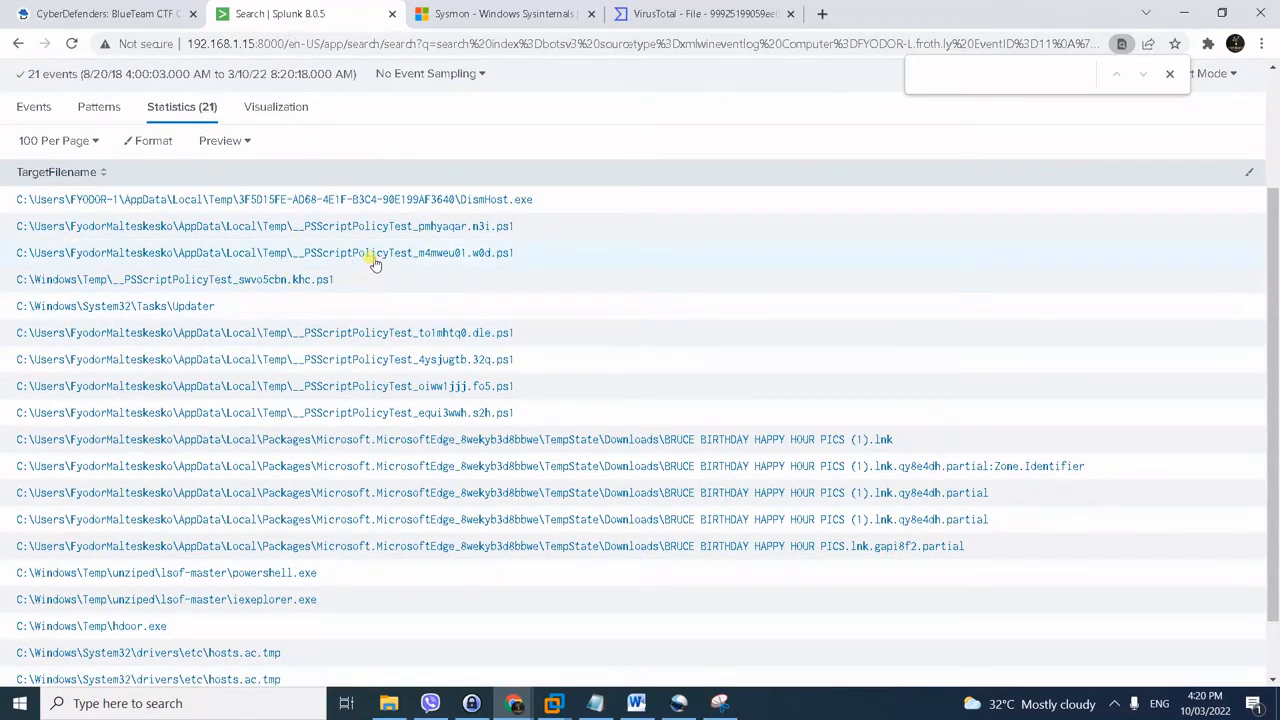
scroll(443, 317, "down", 1)
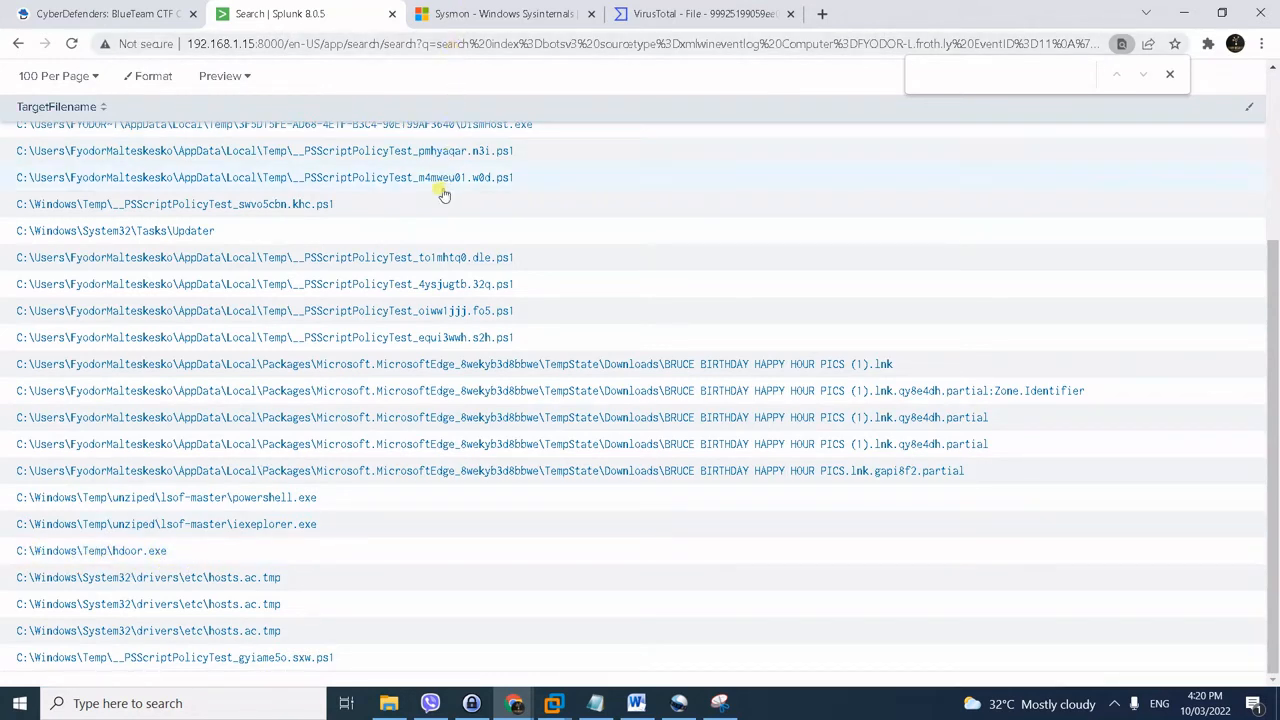
- Replace the search with the noted query for Image="C:\\Windows\\Temp\\hdoor.exe" on the same computer, with dedup Hashes and table Image Hashes, and run it
key("alt+Tab")
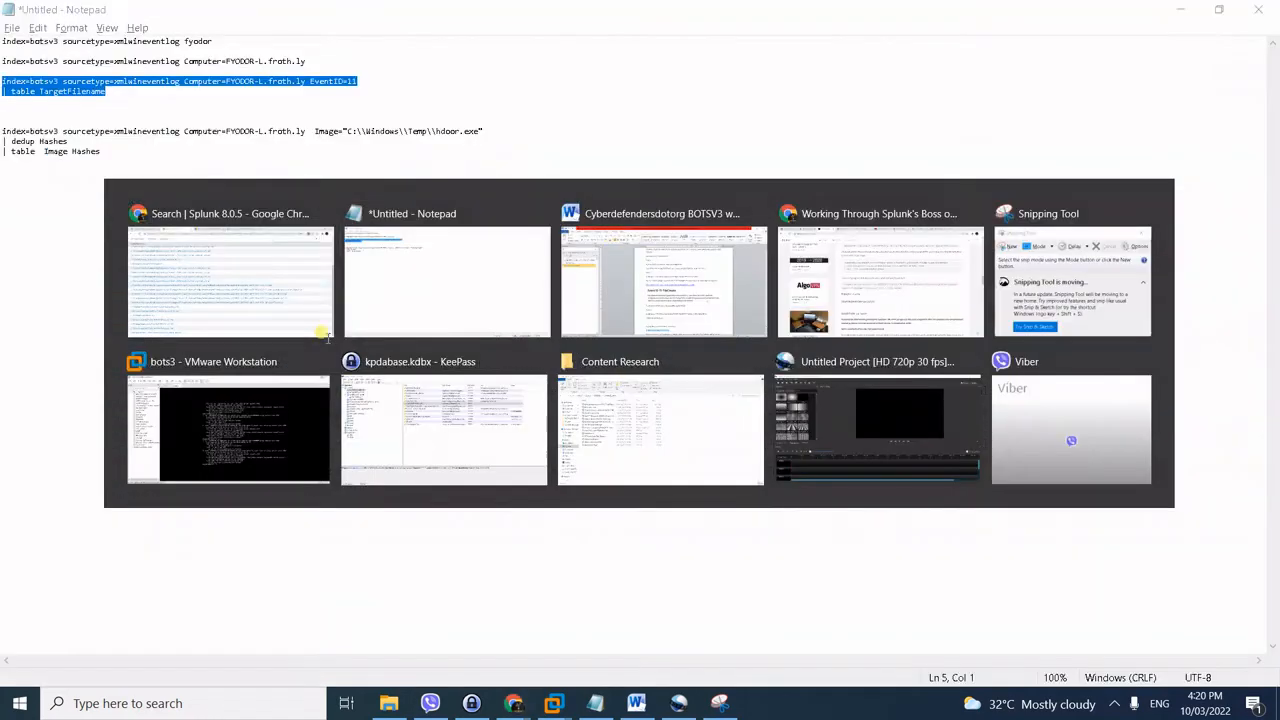
left_click_drag(104, 151, 1, 131)
key("ctrl+c")
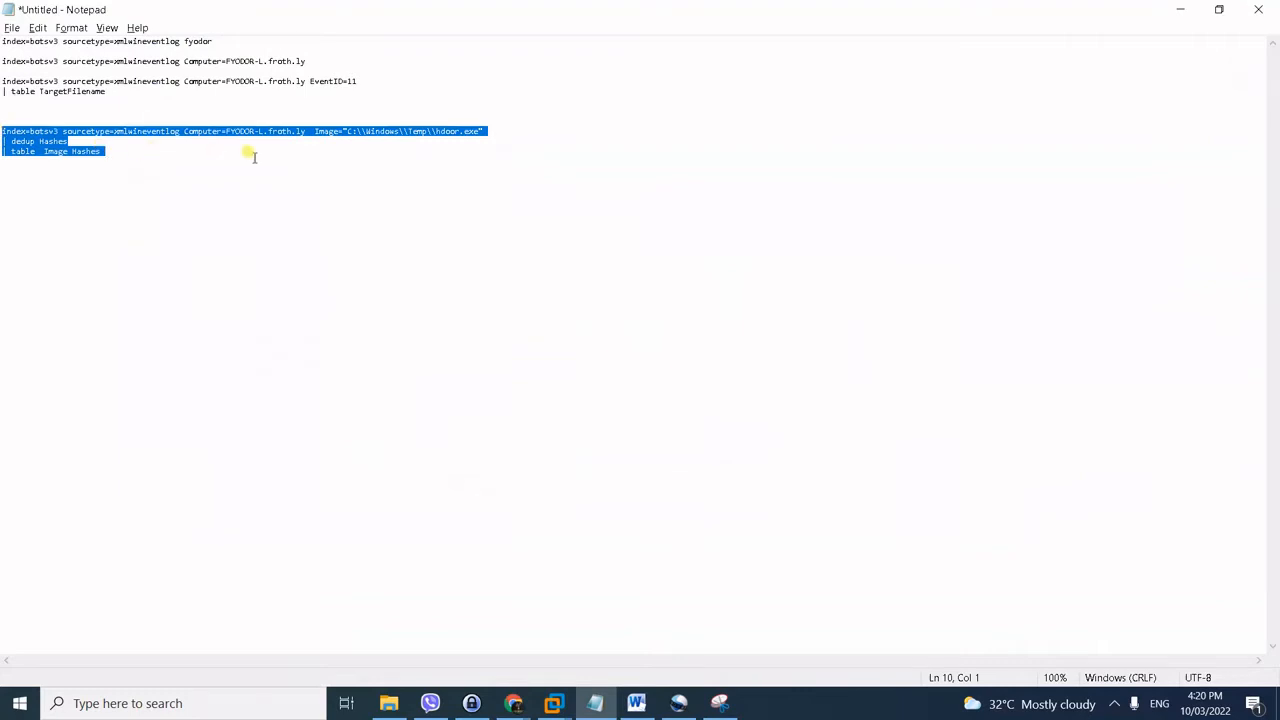
key("alt+Tab")
scroll(292, 140, "up", 3)
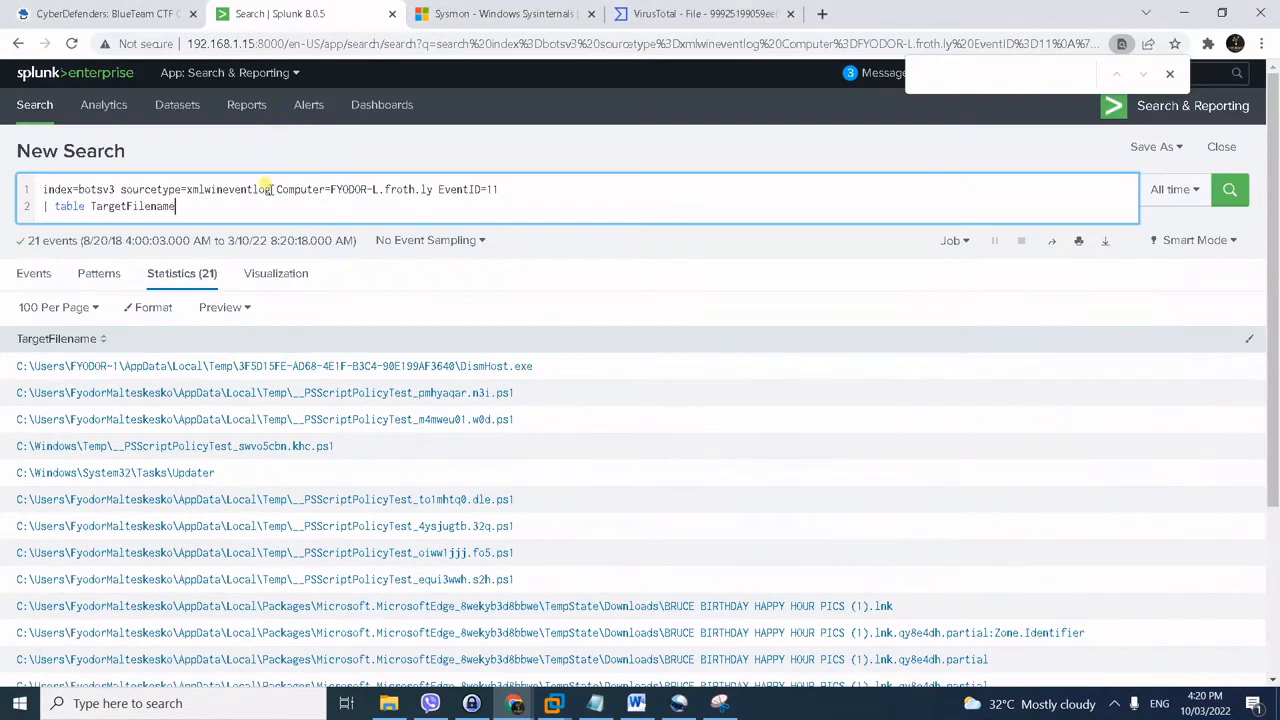
key("ctrl+a")
key("ctrl+v")
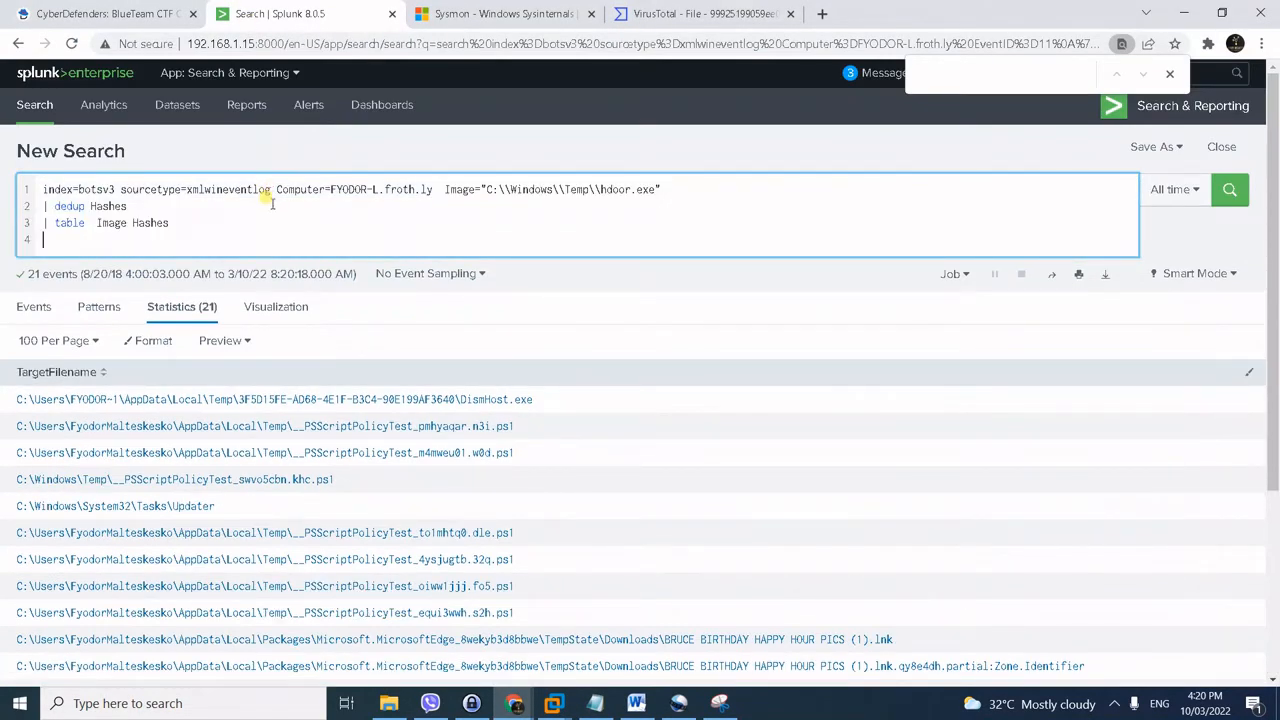
key("BackSpace")
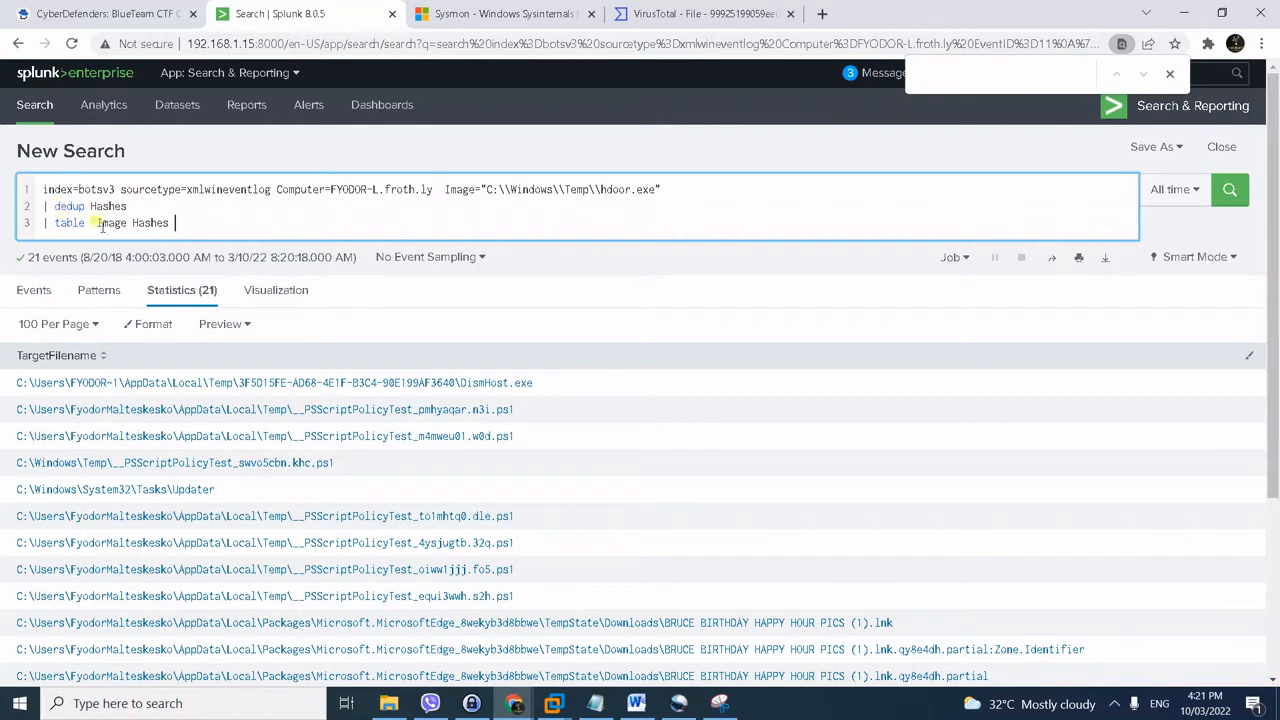
key("Return")
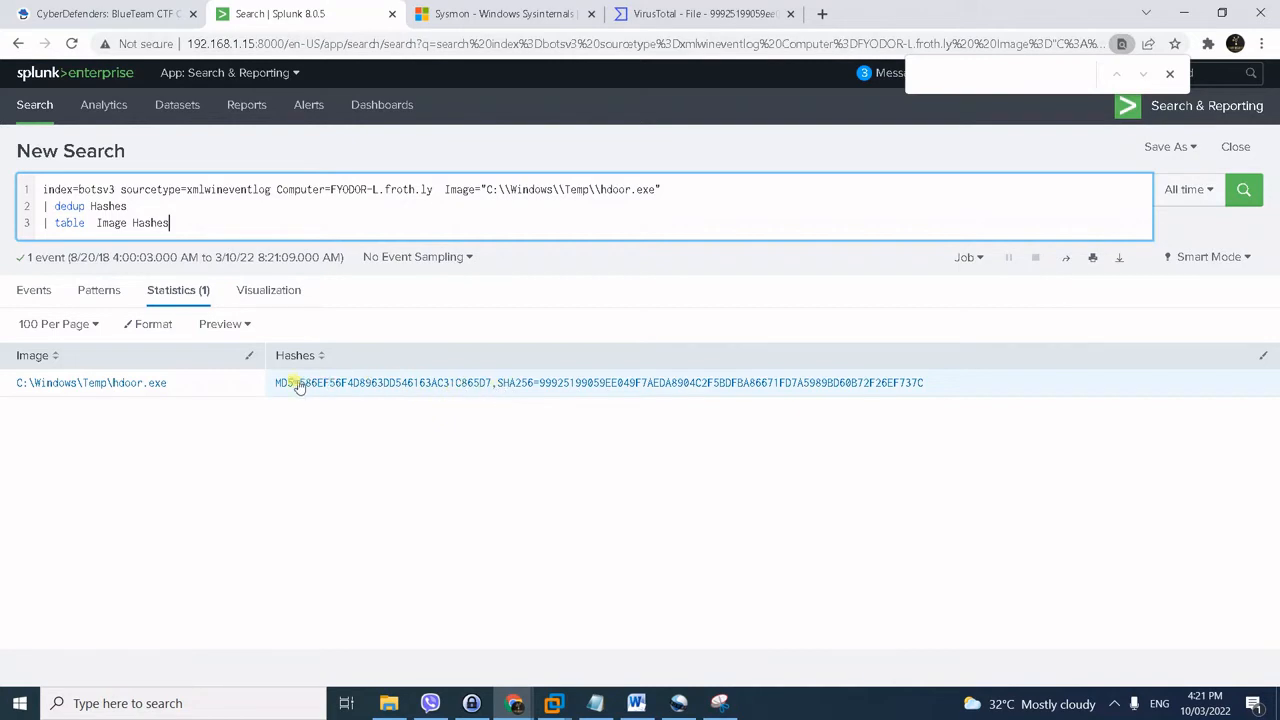
- Switch to the VirusTotal report for the executable's SHA-256 hash and examine its file details and community comments
left_click(729, 10)
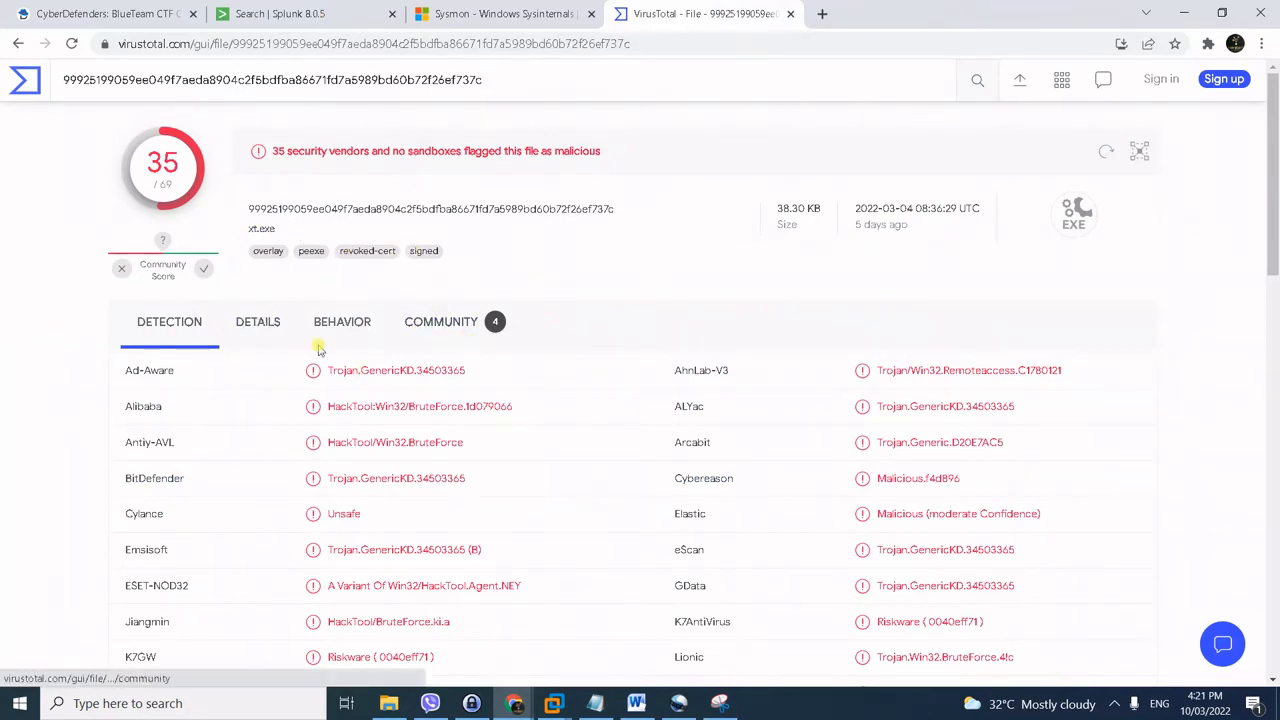
left_click(262, 322)
scroll(666, 388, "down", 3)
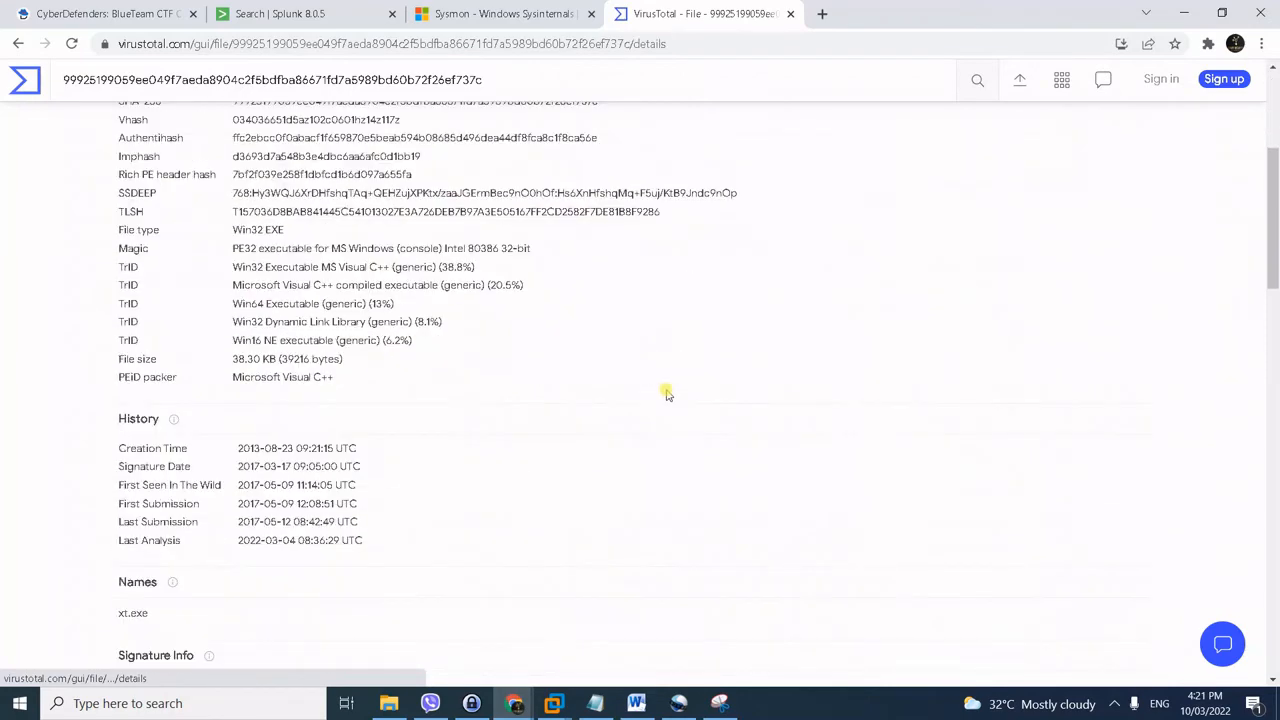
scroll(666, 393, "down", 3)
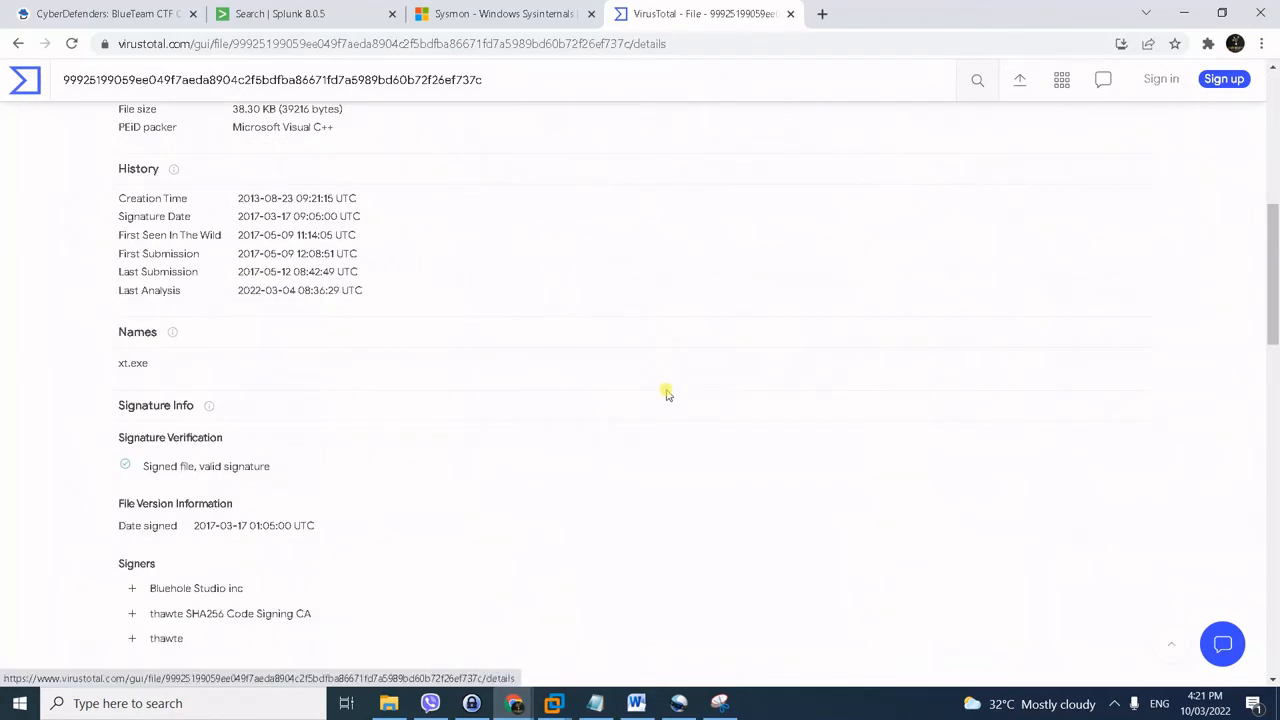
scroll(667, 394, "down", 1)
scroll(667, 394, "up", 8)
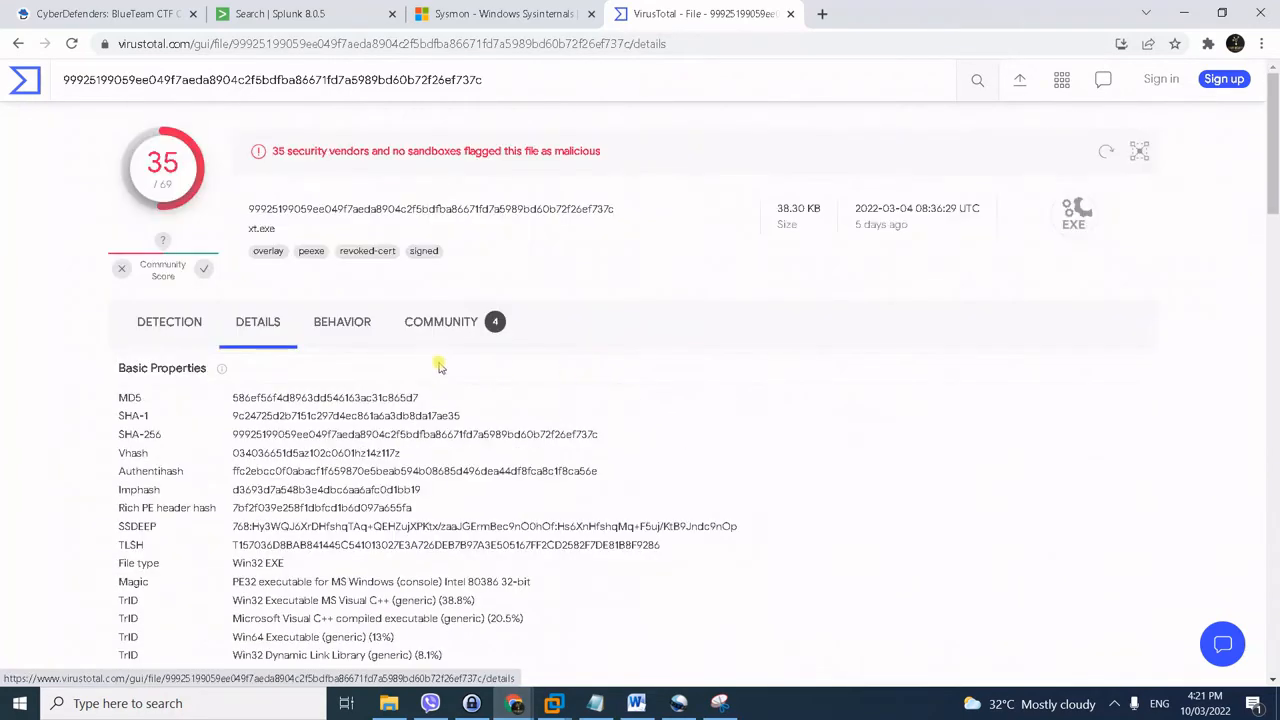
left_click(343, 325)
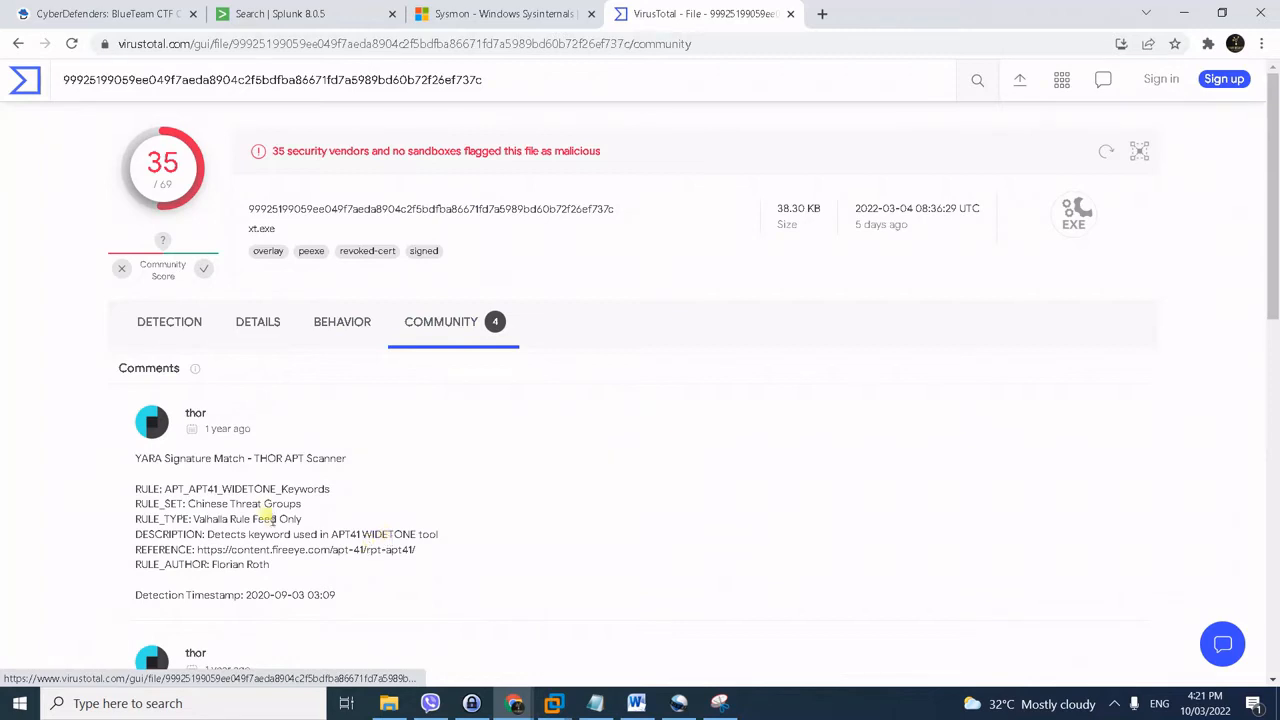
scroll(497, 543, "down", 1)
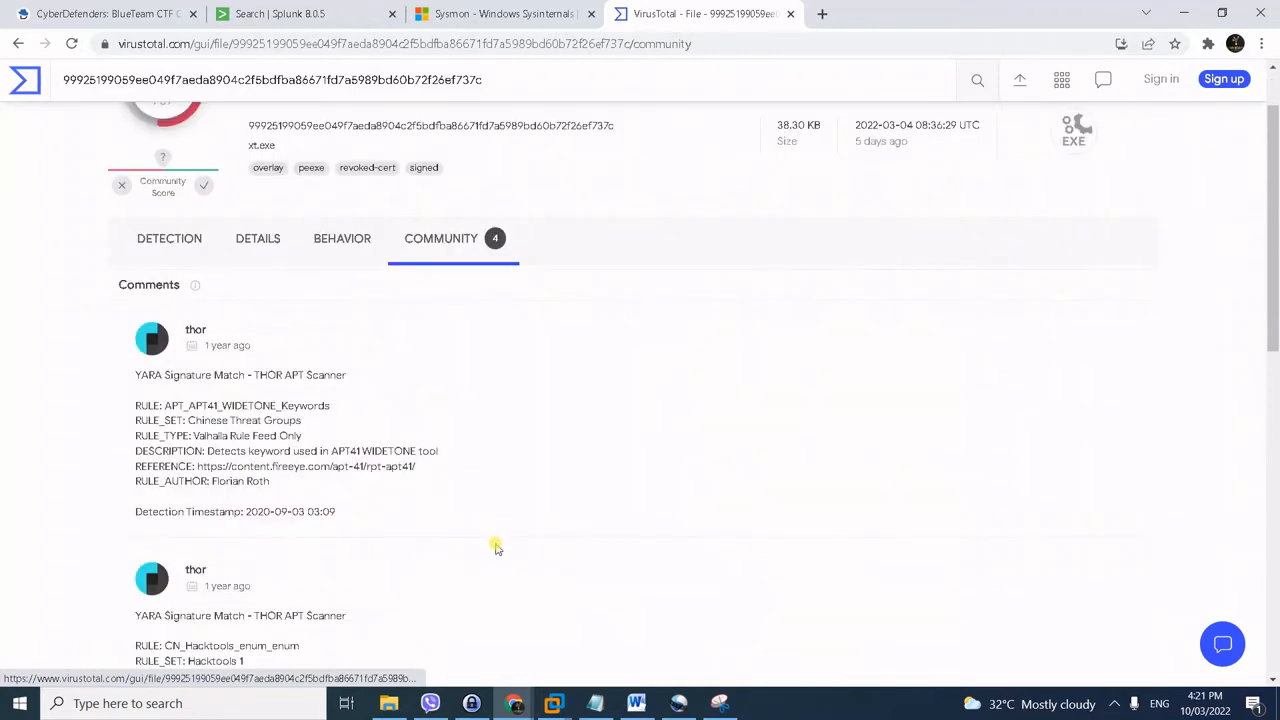
scroll(486, 583, "down", 2)
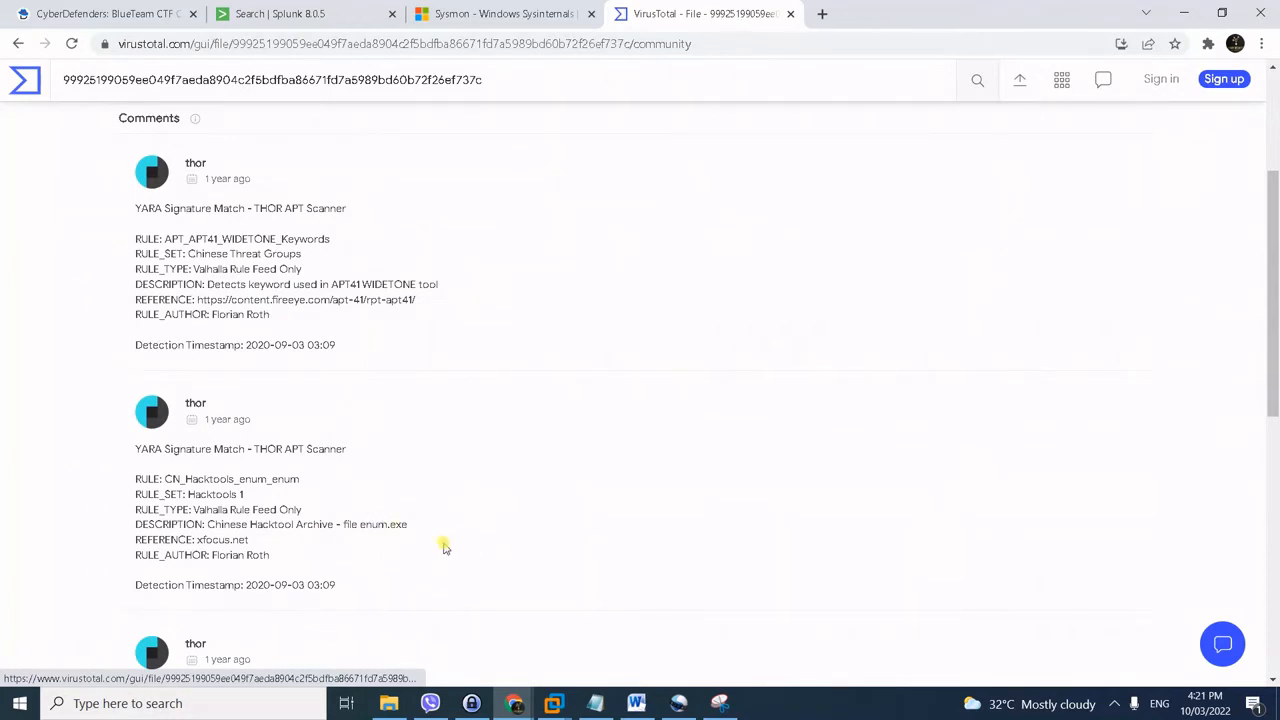
- Read question #35 on the CyberDefenders page, and examine the Splunk events for index=botsv3 "user" "/add" "net" for the account's group assignments
left_click(72, 12)
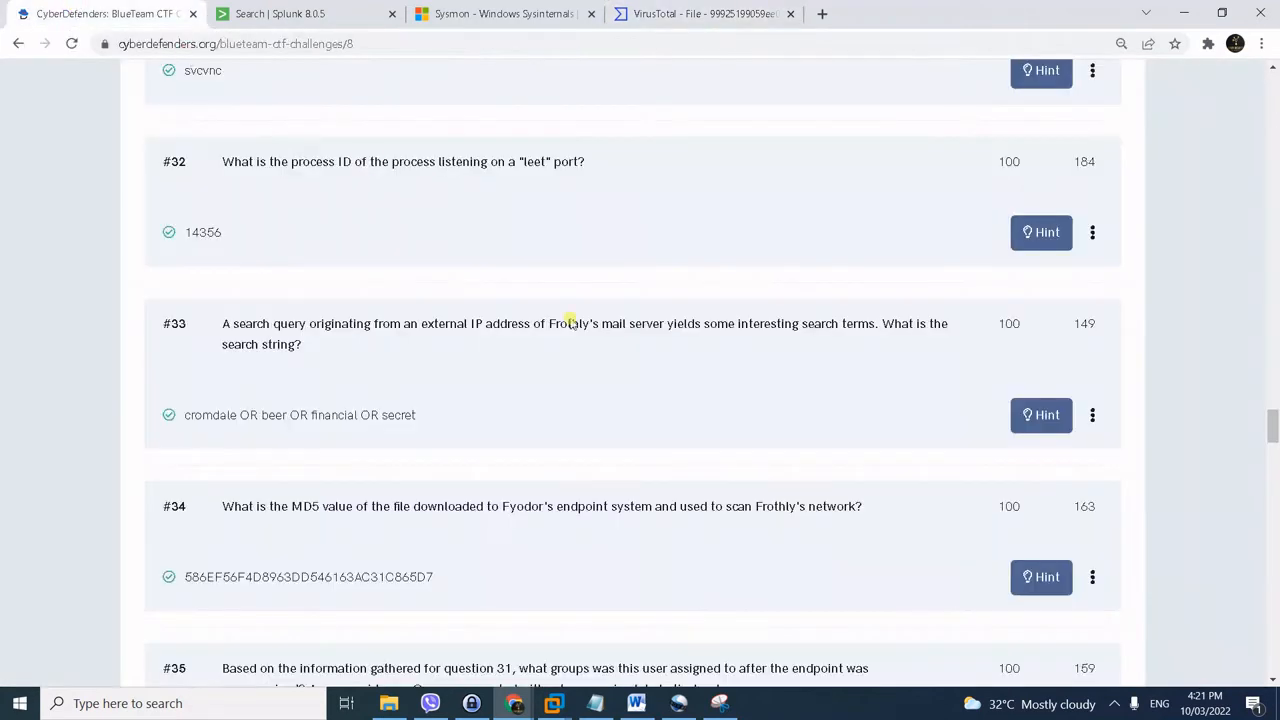
left_click(1116, 703)
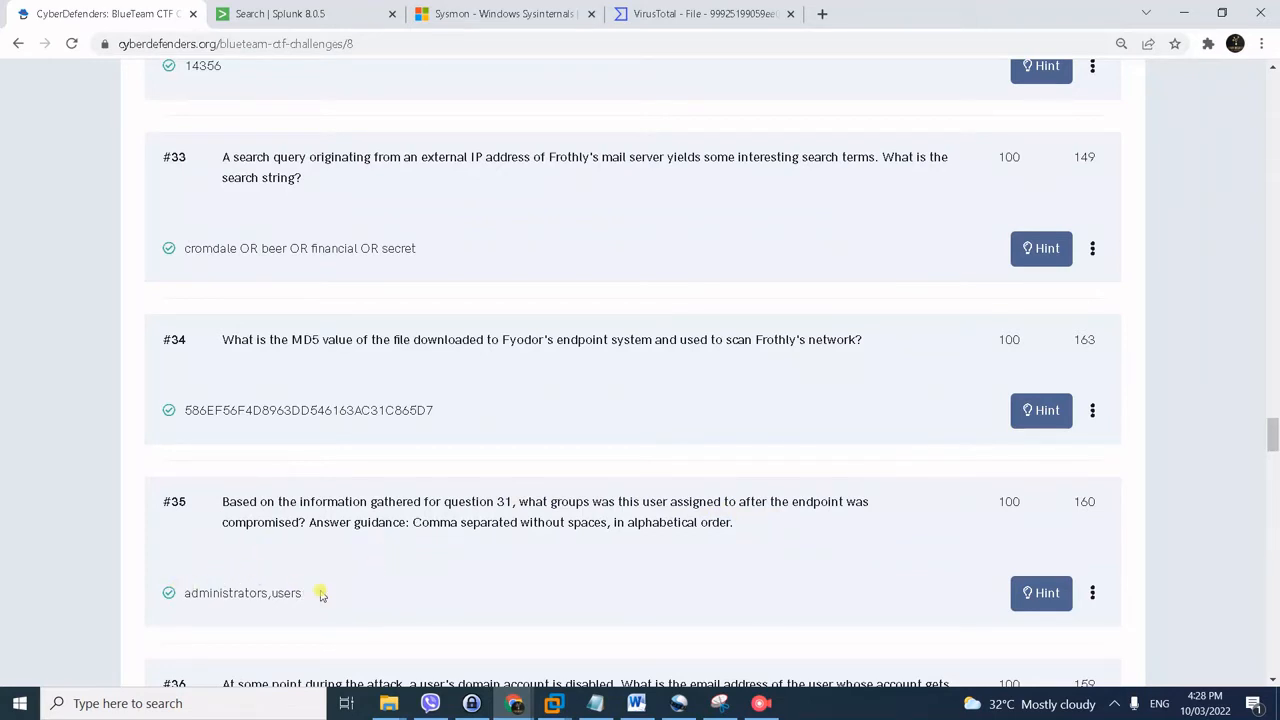
left_click(272, 14)
scroll(500, 246, "up", 5)
left_click(285, 187)
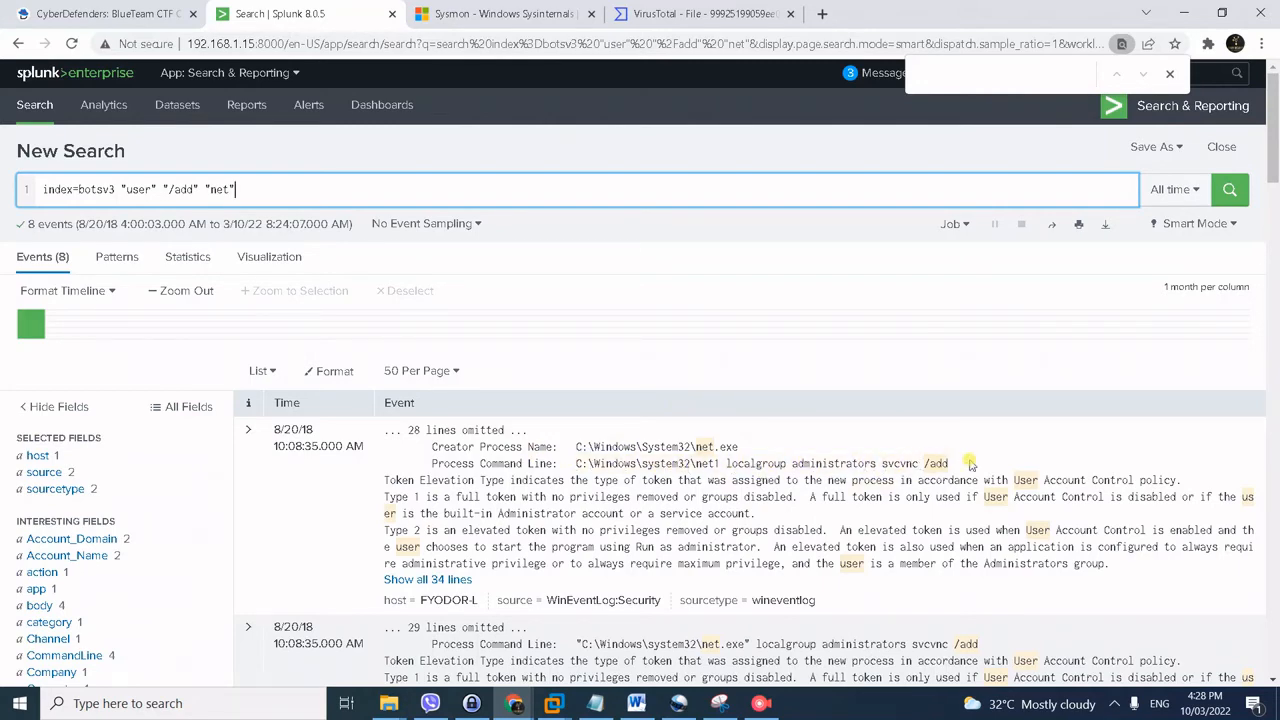
scroll(969, 465, "down", 5)
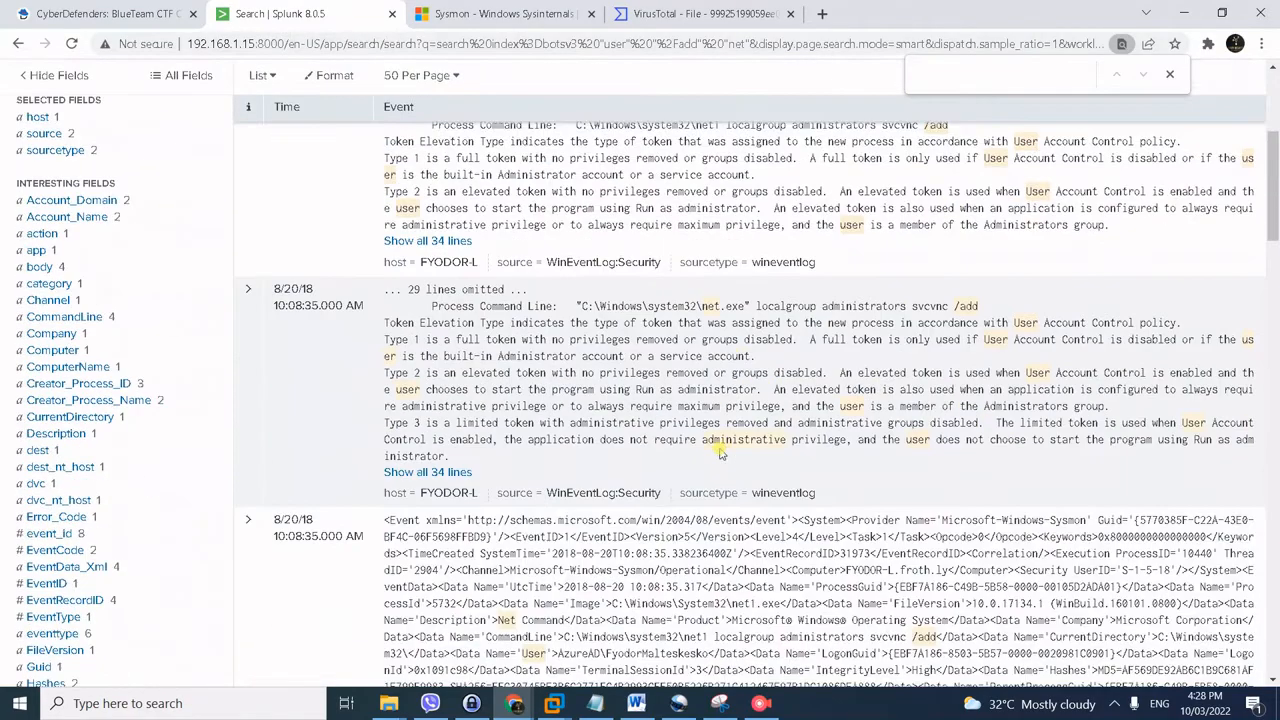
scroll(716, 453, "down", 2)
scroll(870, 430, "down", 9)
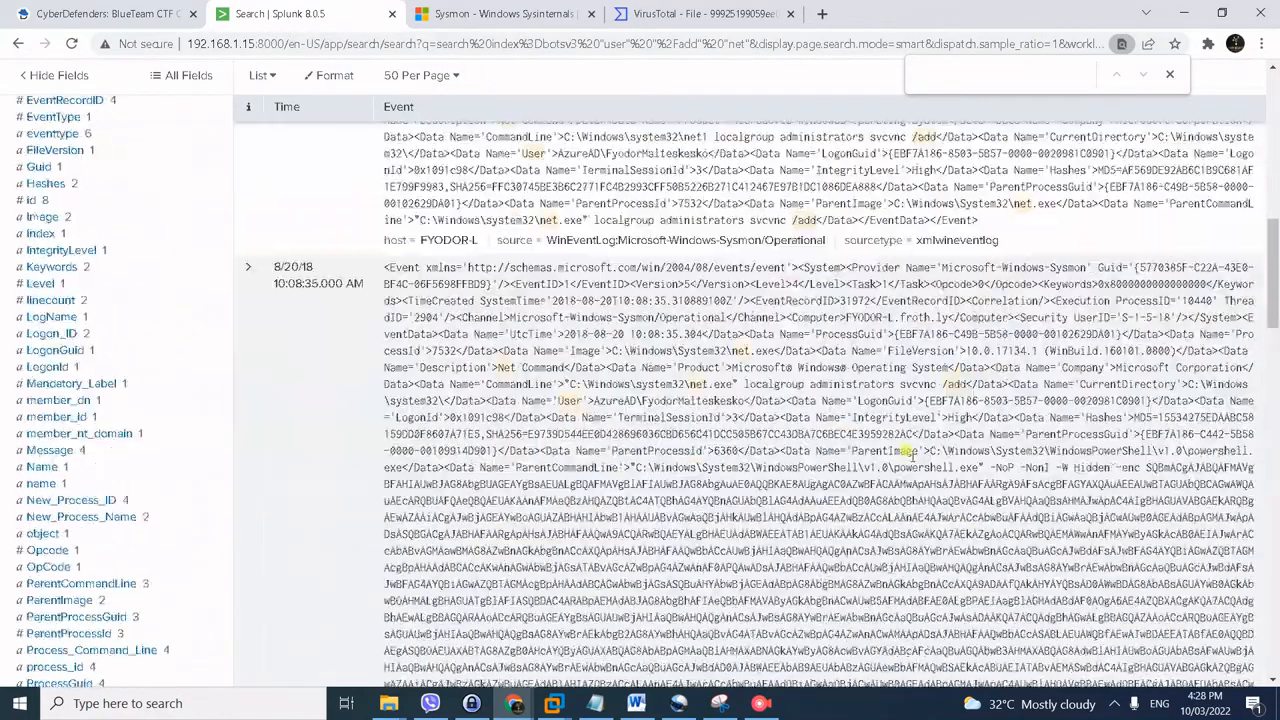
scroll(905, 455, "down", 4)
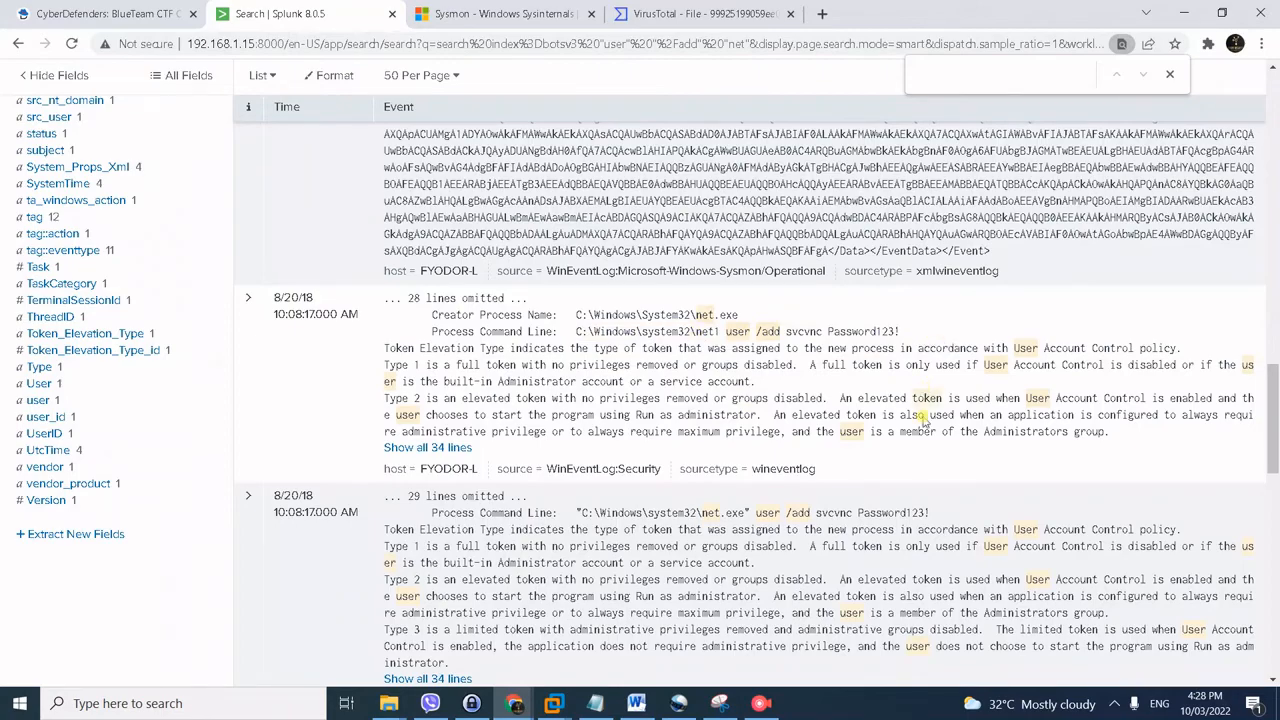
scroll(918, 420, "down", 3)
scroll(905, 530, "down", 5)
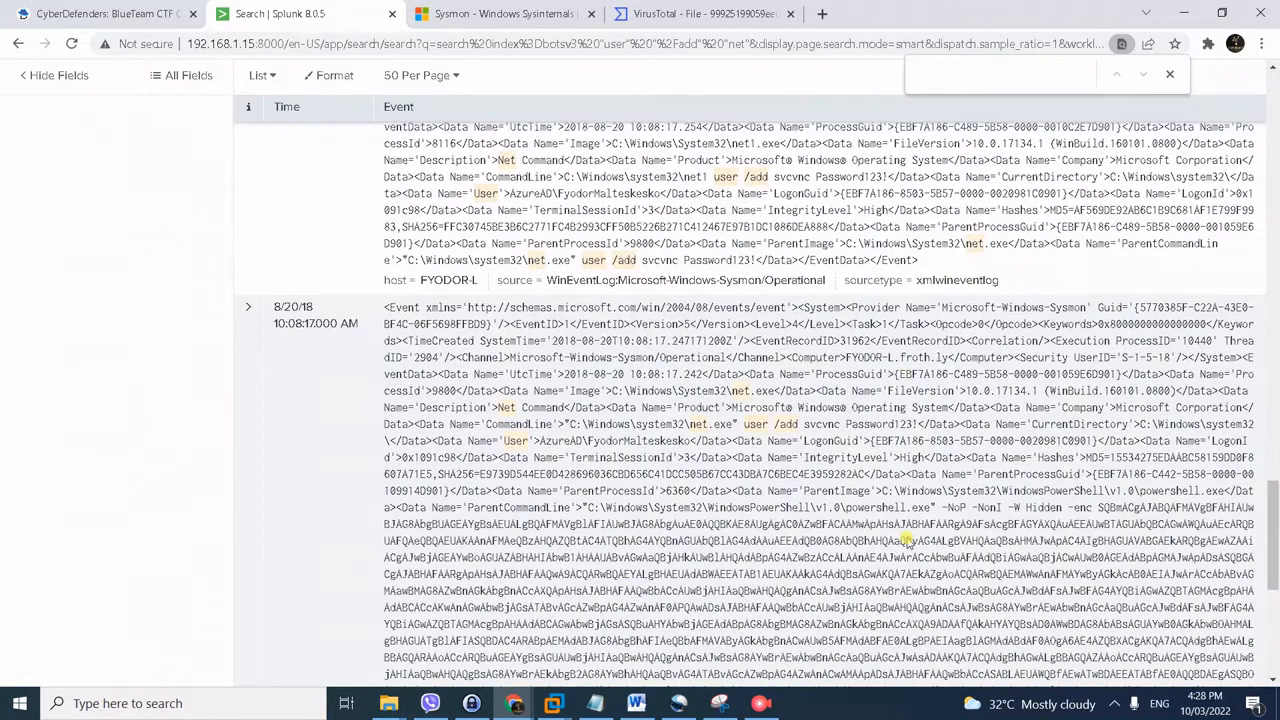
- Read CyberDefenders question #36 about the disabled domain account, and switch to the Splunk search for index=botsv3 sourcetype="ms:aad:audit"
left_click(119, 8)
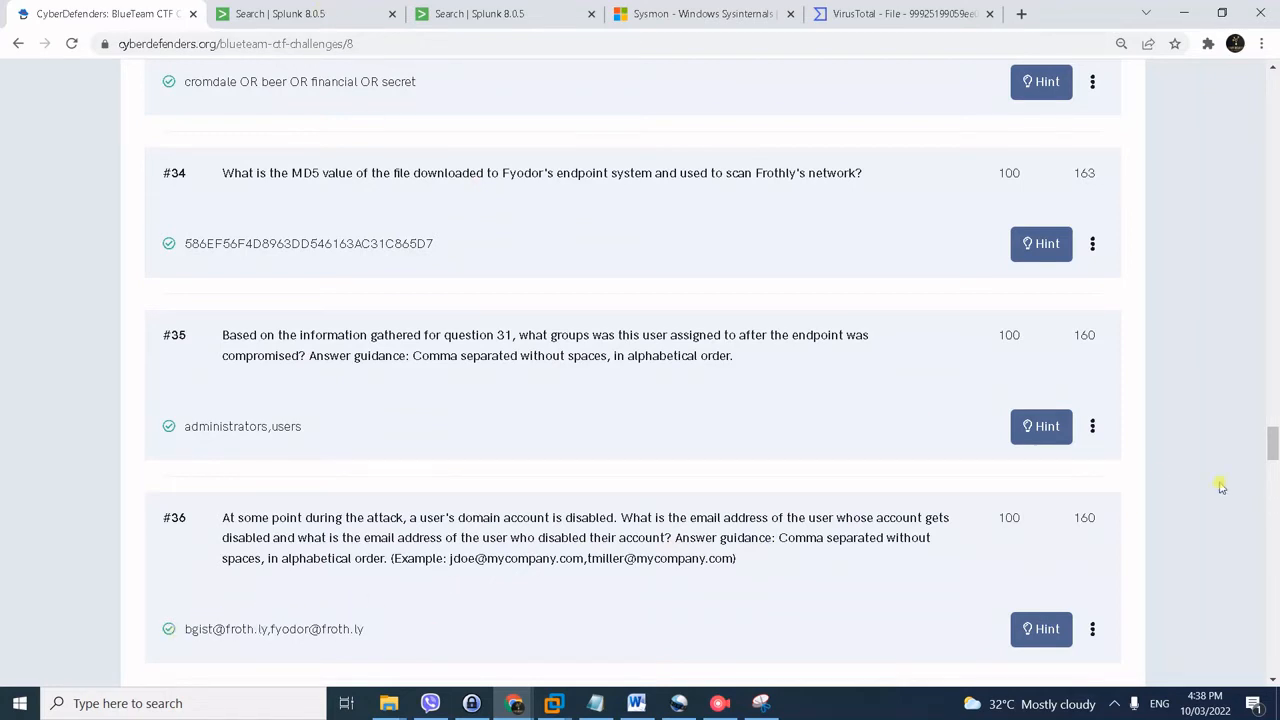
left_click(300, 13)
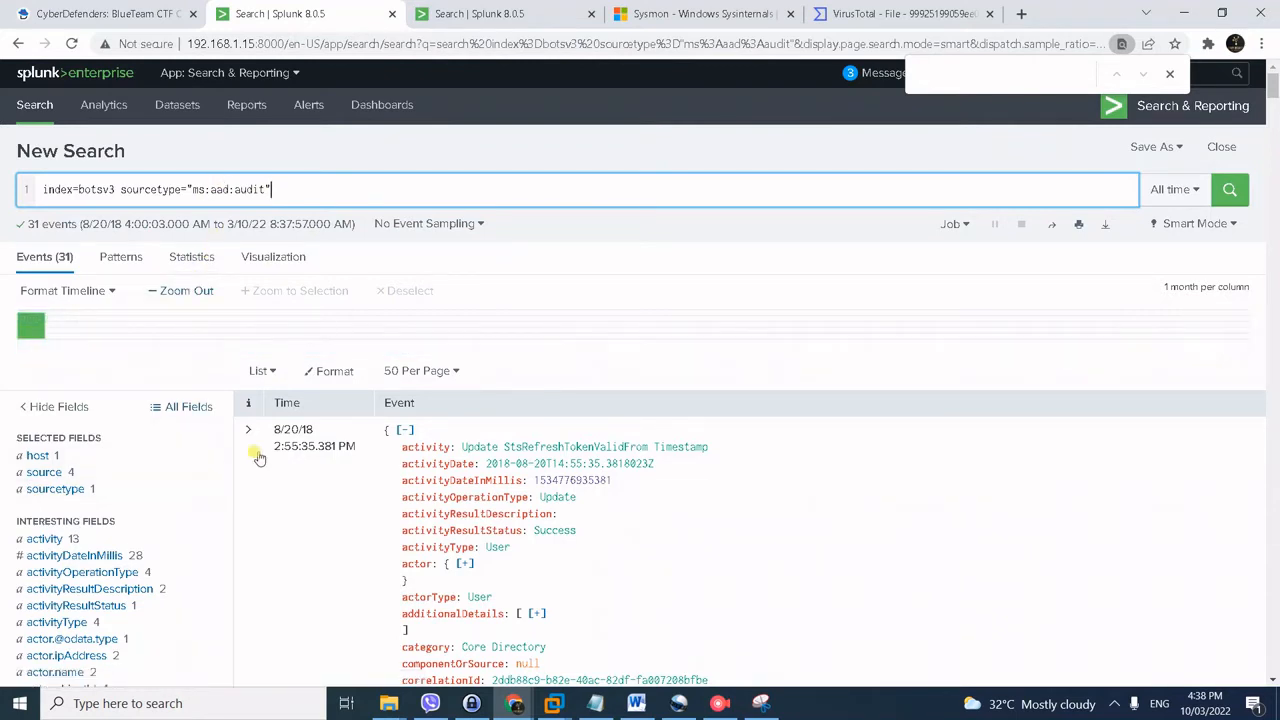
scroll(172, 562, "down", 1)
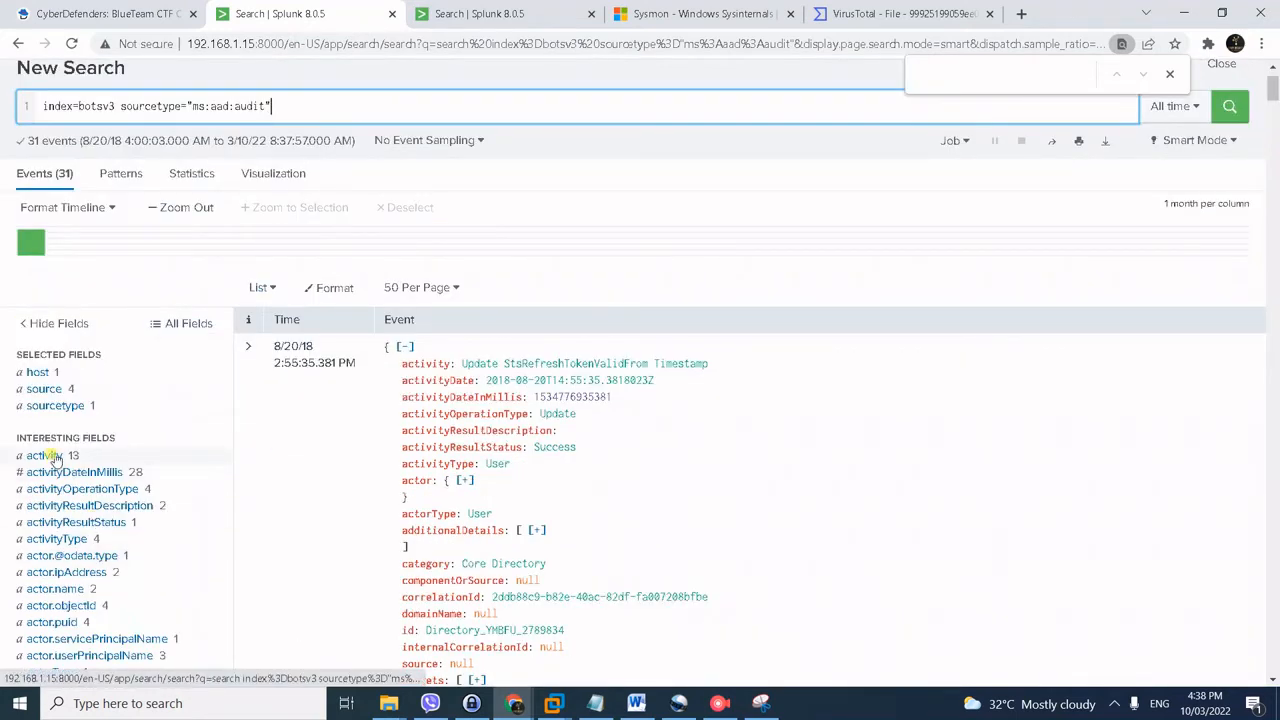
left_click(1114, 703)
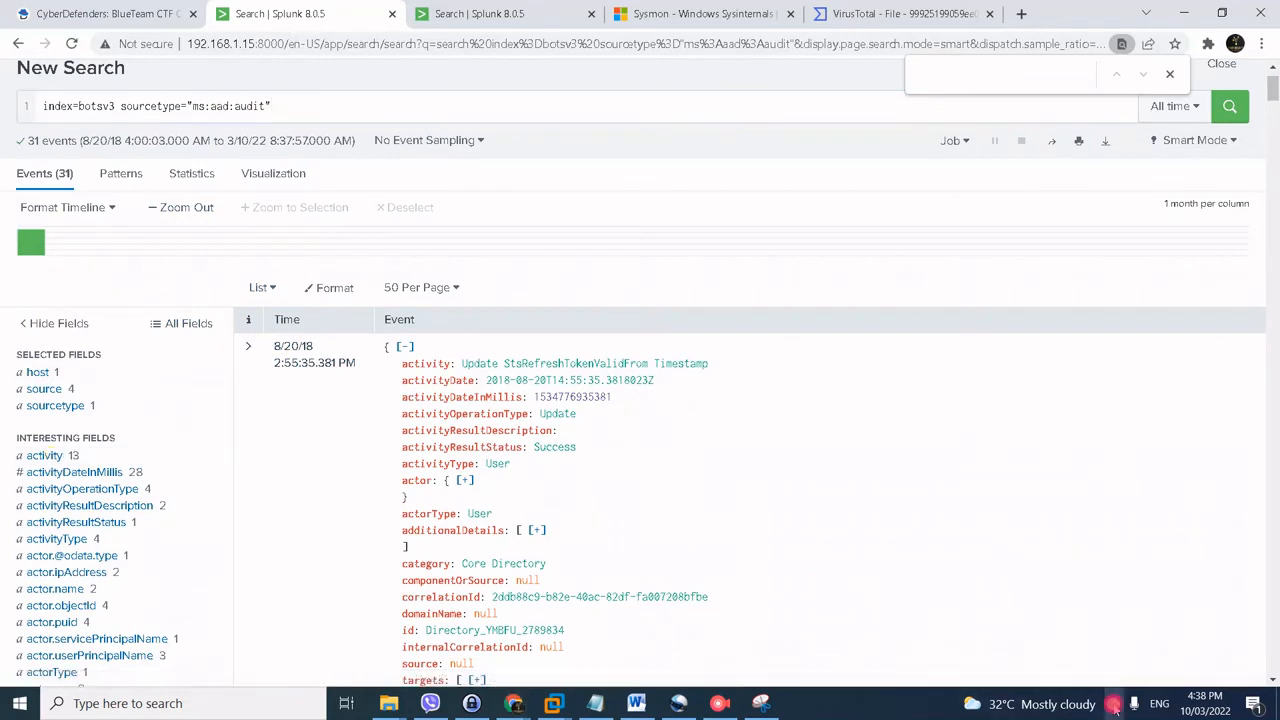
left_click(1105, 670)
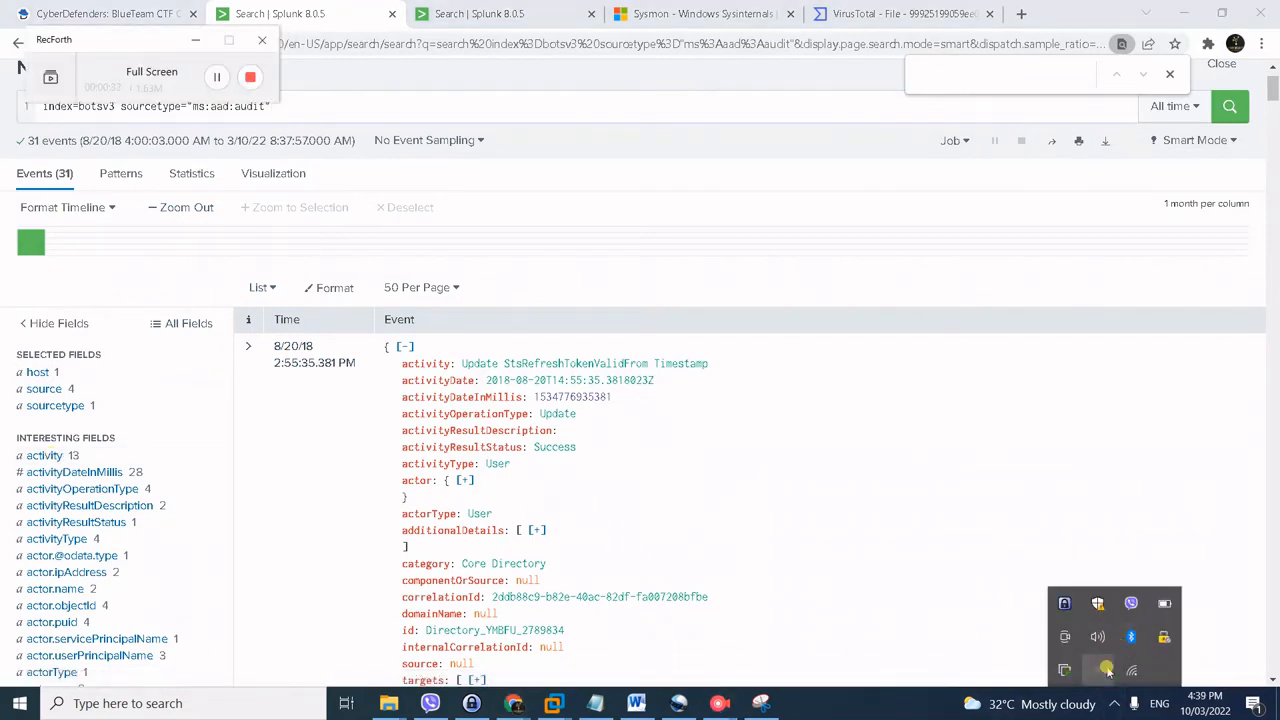
left_click(221, 78)
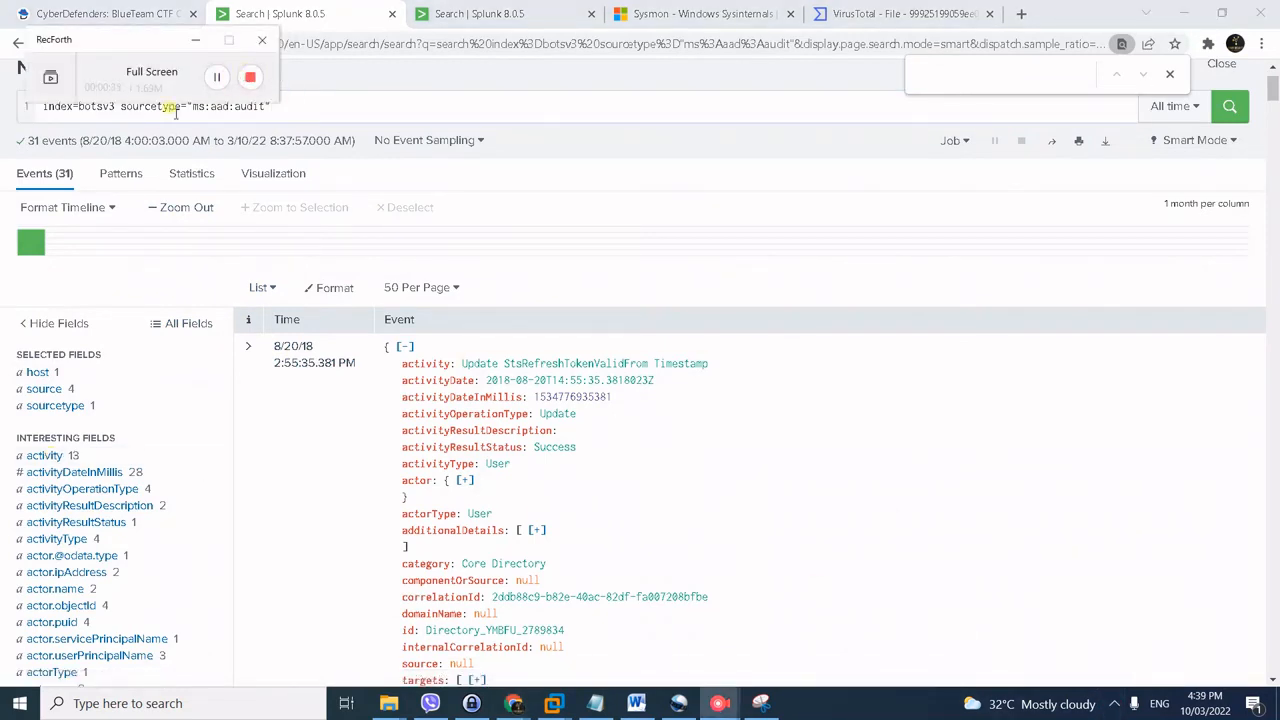
left_click(196, 40)
- List the values of the activity field and filter the audit events to activity="Update user"
left_click(45, 455)
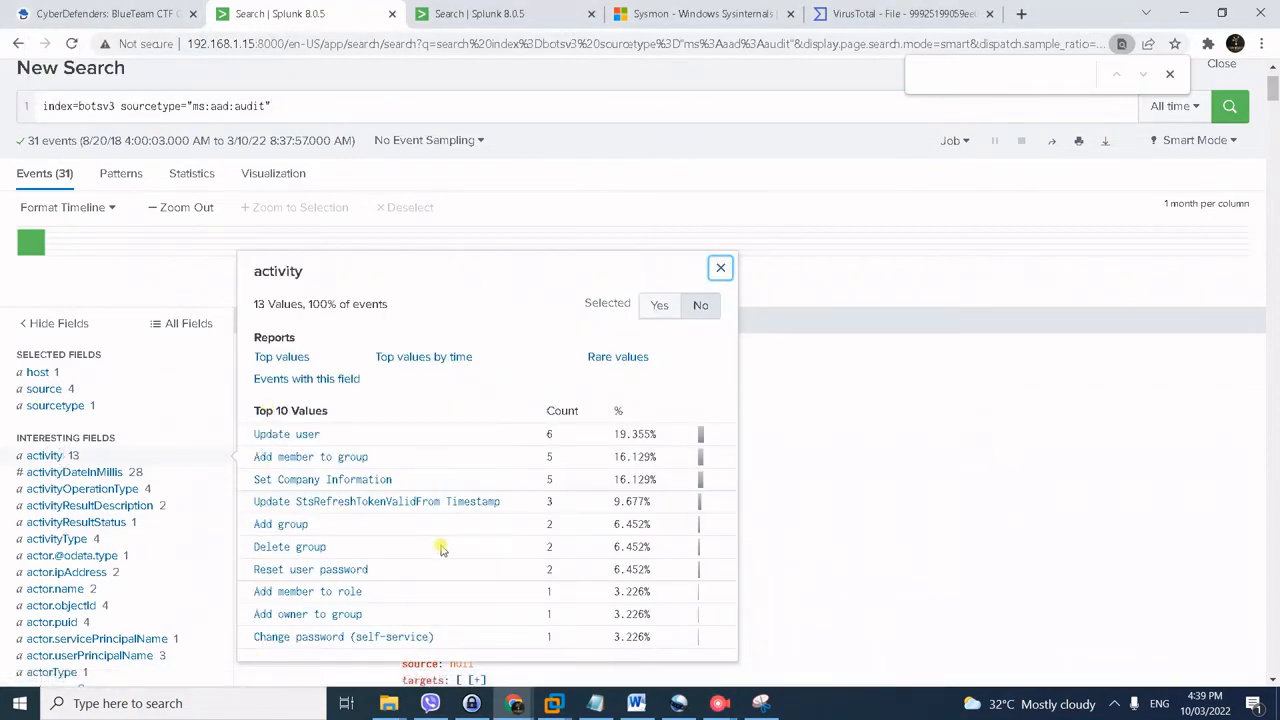
left_click(279, 441)
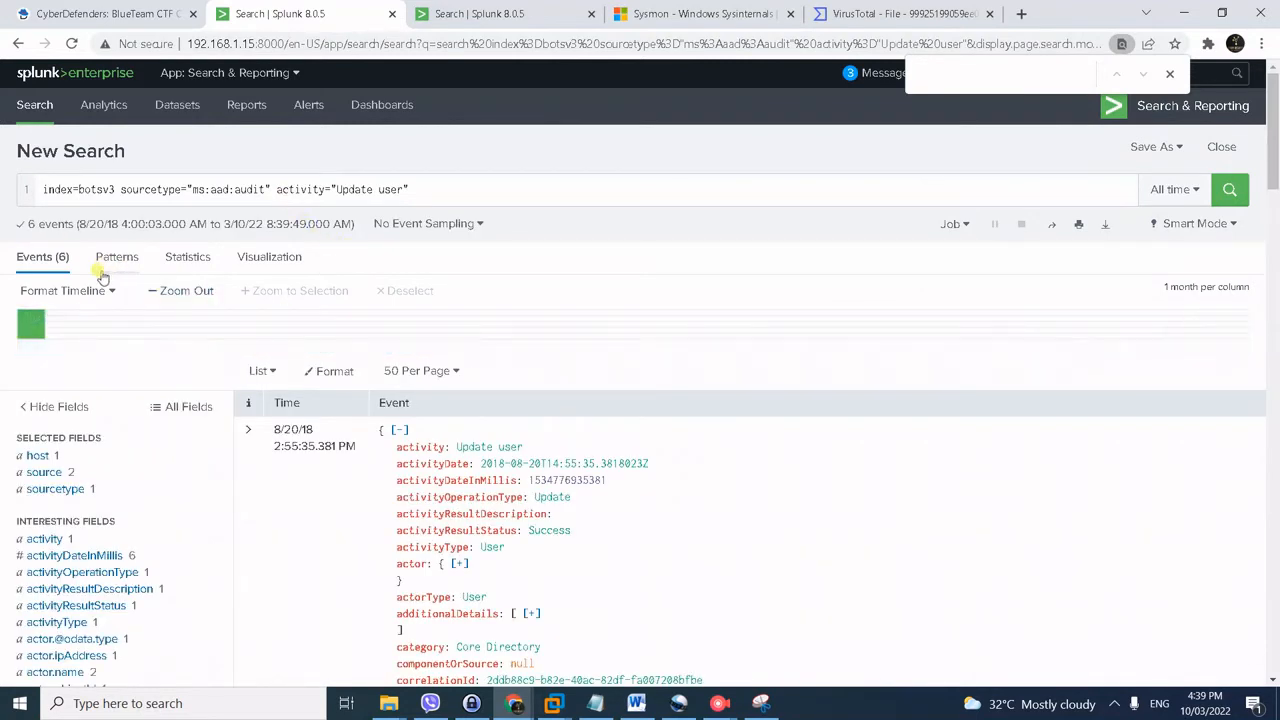
- Expand the targets of the first "Update user" event and all three modifiedProperties entries to inspect what was changed
scroll(320, 371, "down", 2)
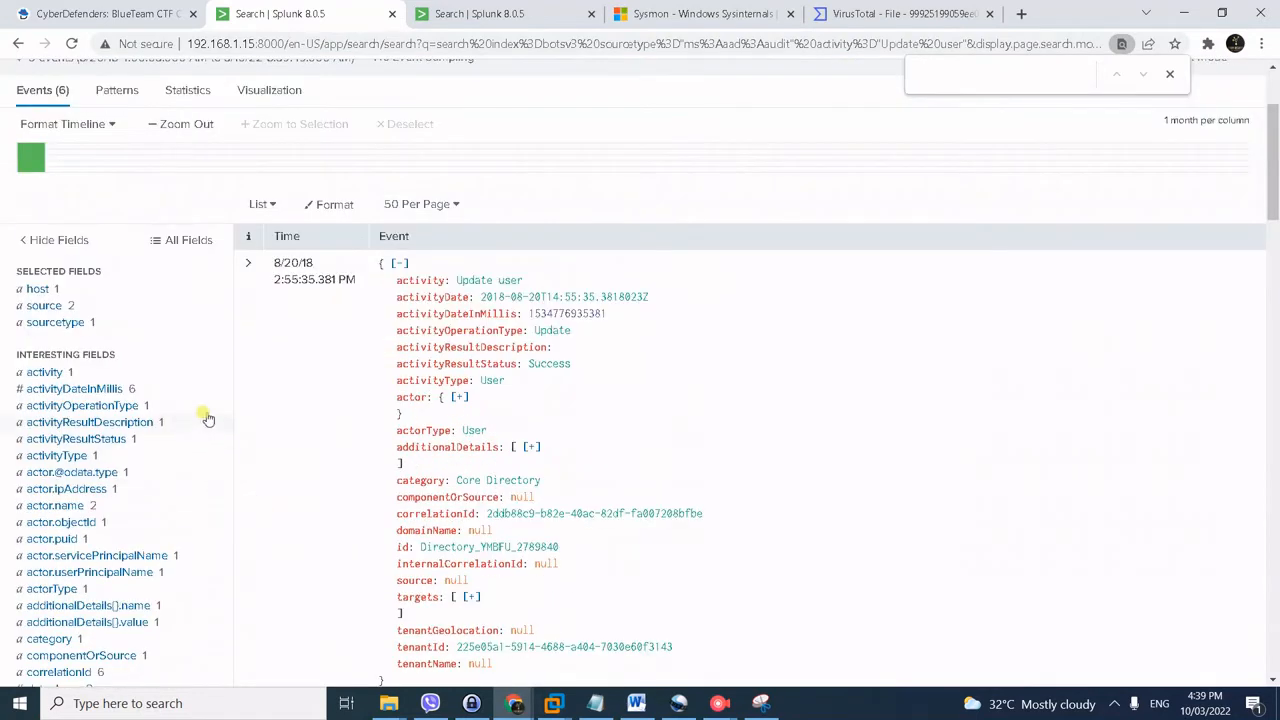
scroll(215, 415, "down", 3)
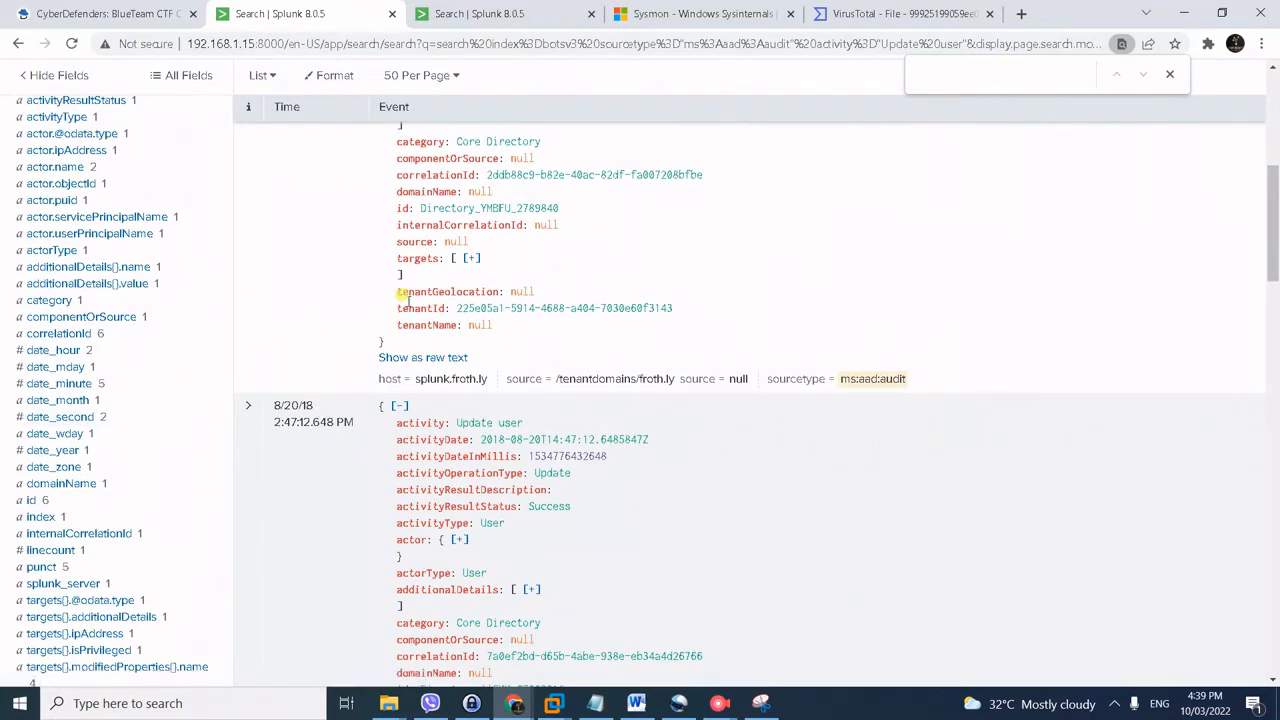
left_click(471, 258)
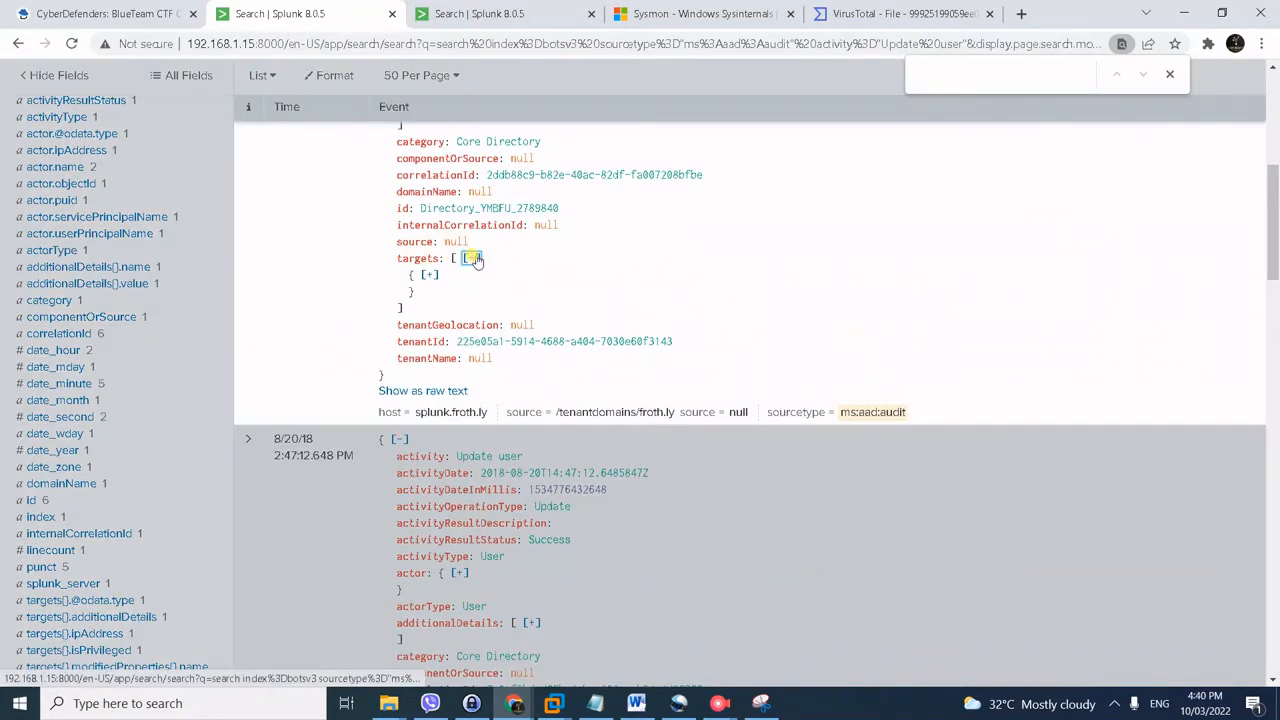
left_click(430, 274)
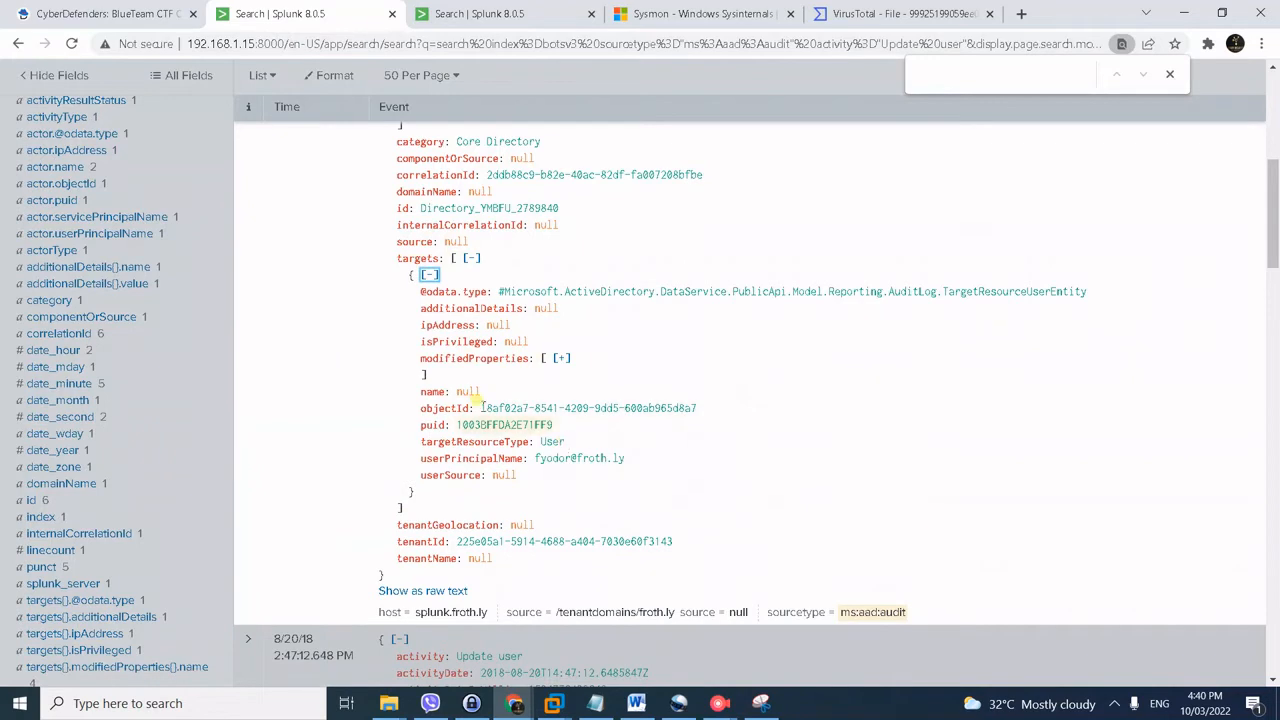
left_click(560, 358)
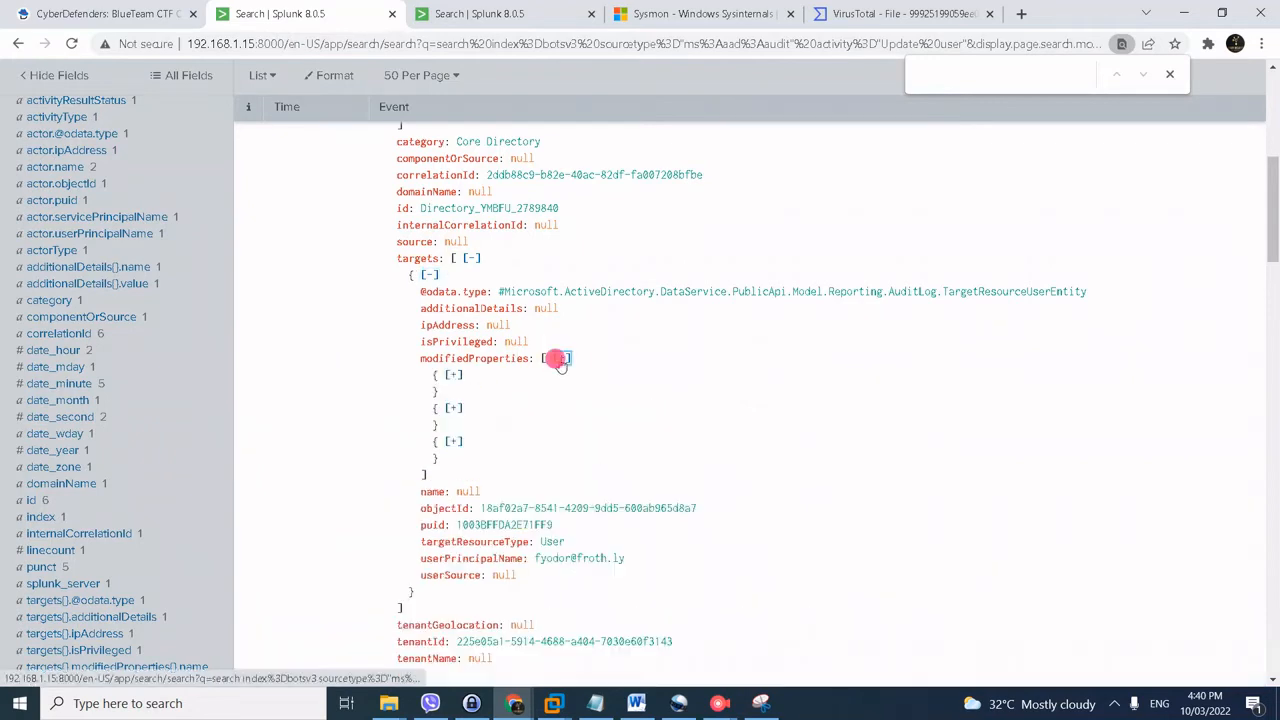
left_click(453, 374)
left_click(453, 457)
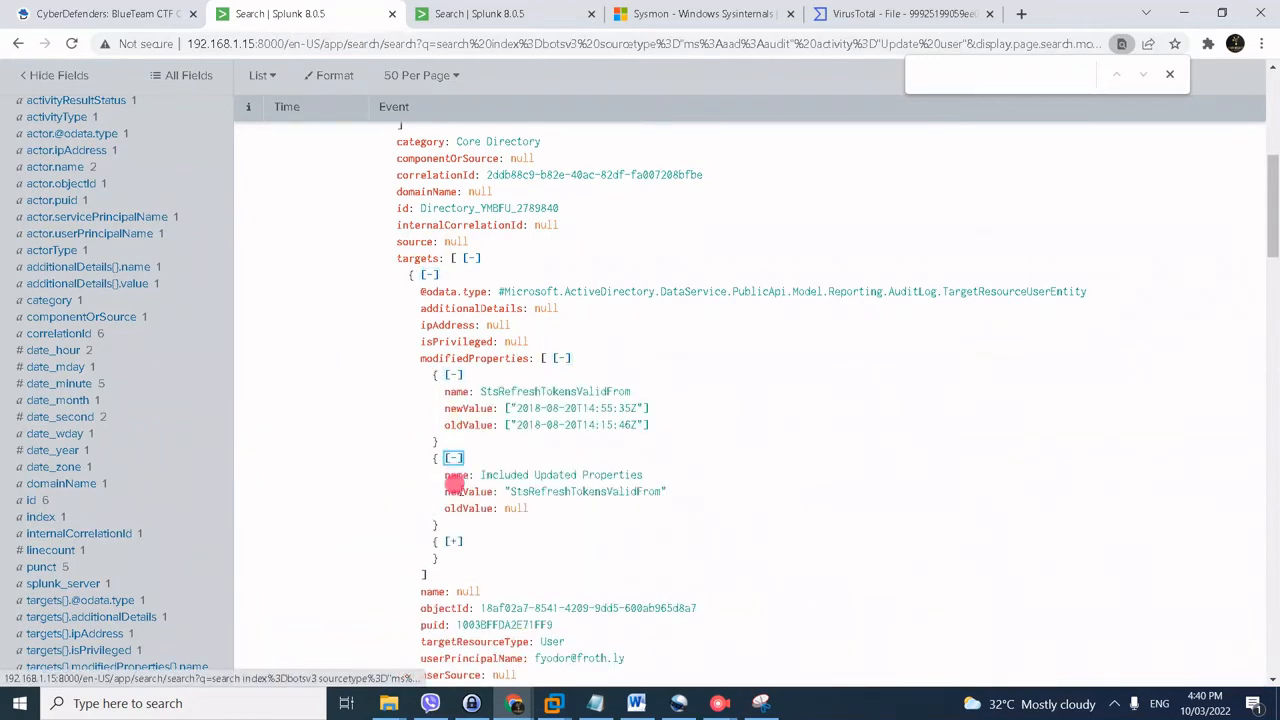
left_click(453, 541)
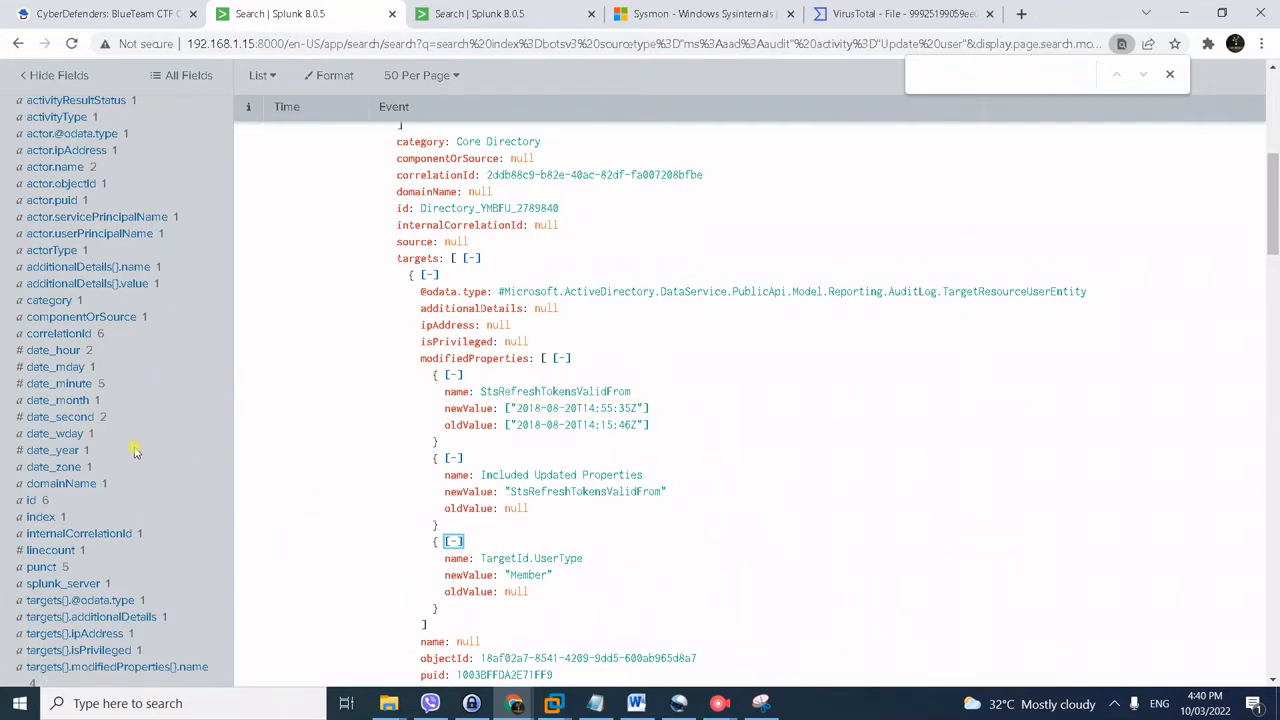
- List the values of targets{}.modifiedProperties{}.name and narrow the search to AccountEnabled
scroll(132, 447, "down", 2)
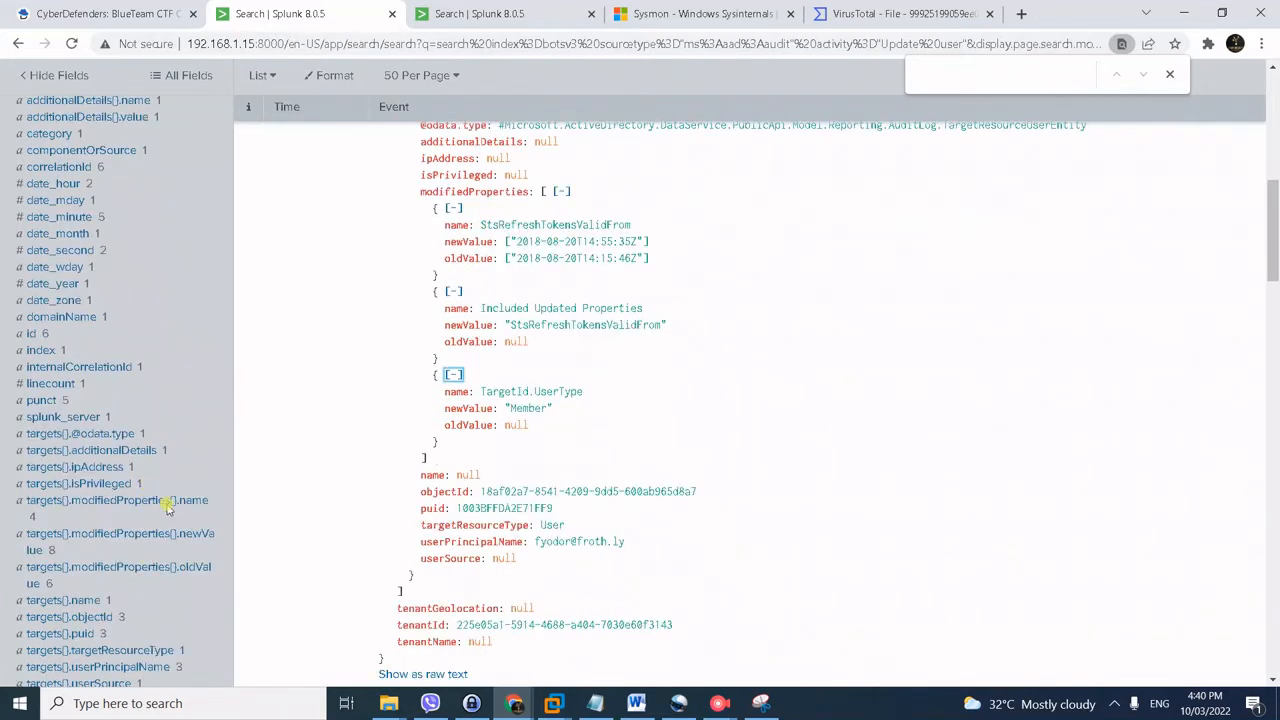
left_click(184, 504)
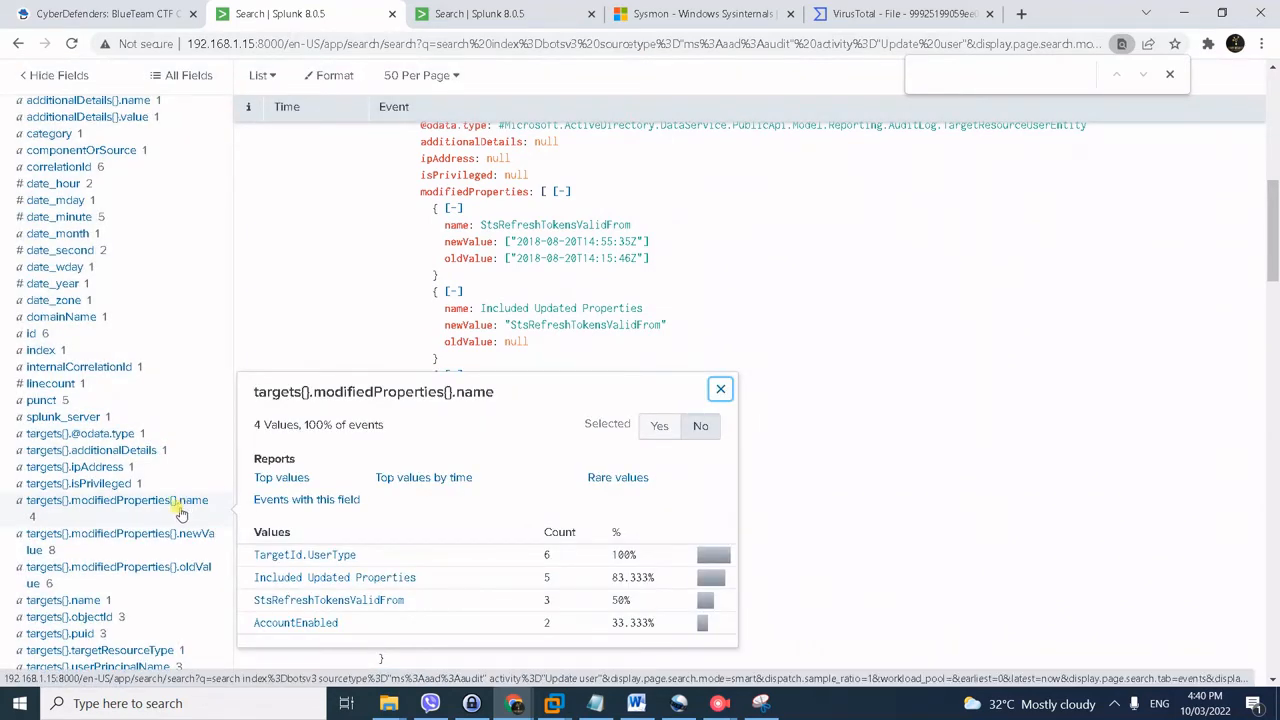
left_click(277, 625)
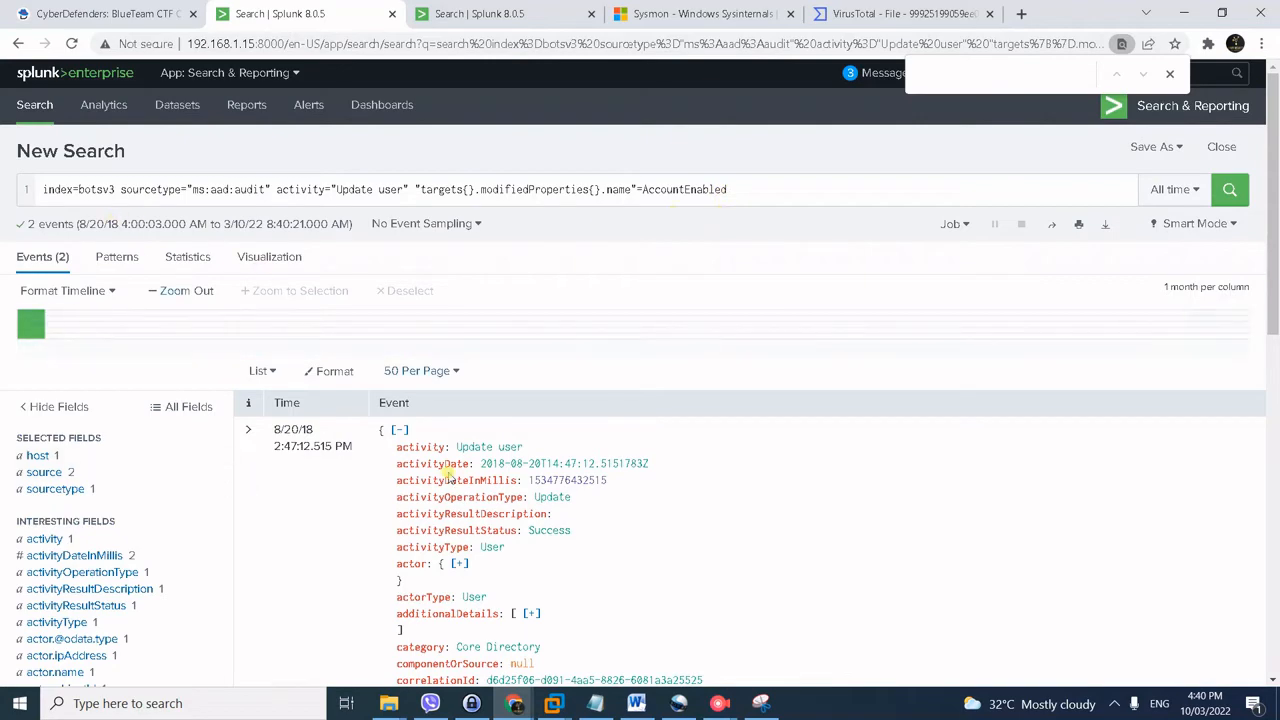
- Expand the targets of the first AccountEnabled event and its three modifiedProperties entries, and read down to the target's userPrincipalName
scroll(460, 525, "down", 3)
scroll(432, 547, "down", 1)
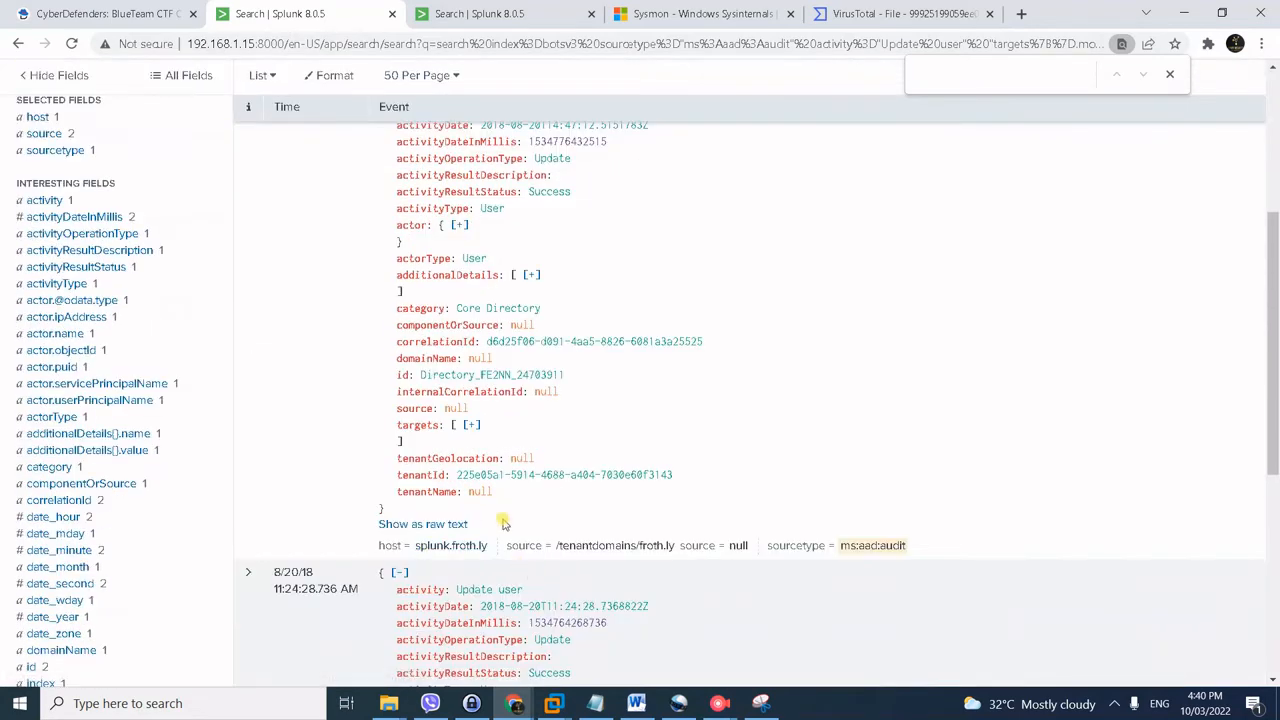
left_click(472, 425)
left_click(429, 441)
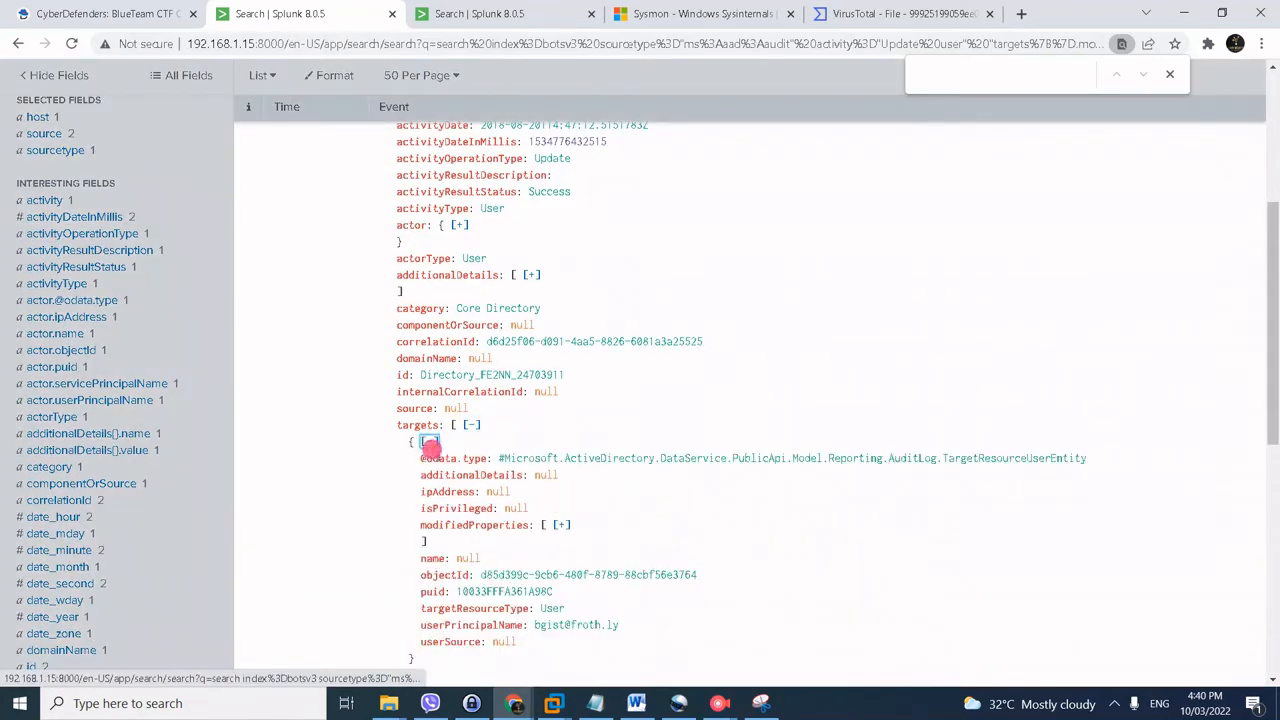
left_click(557, 525)
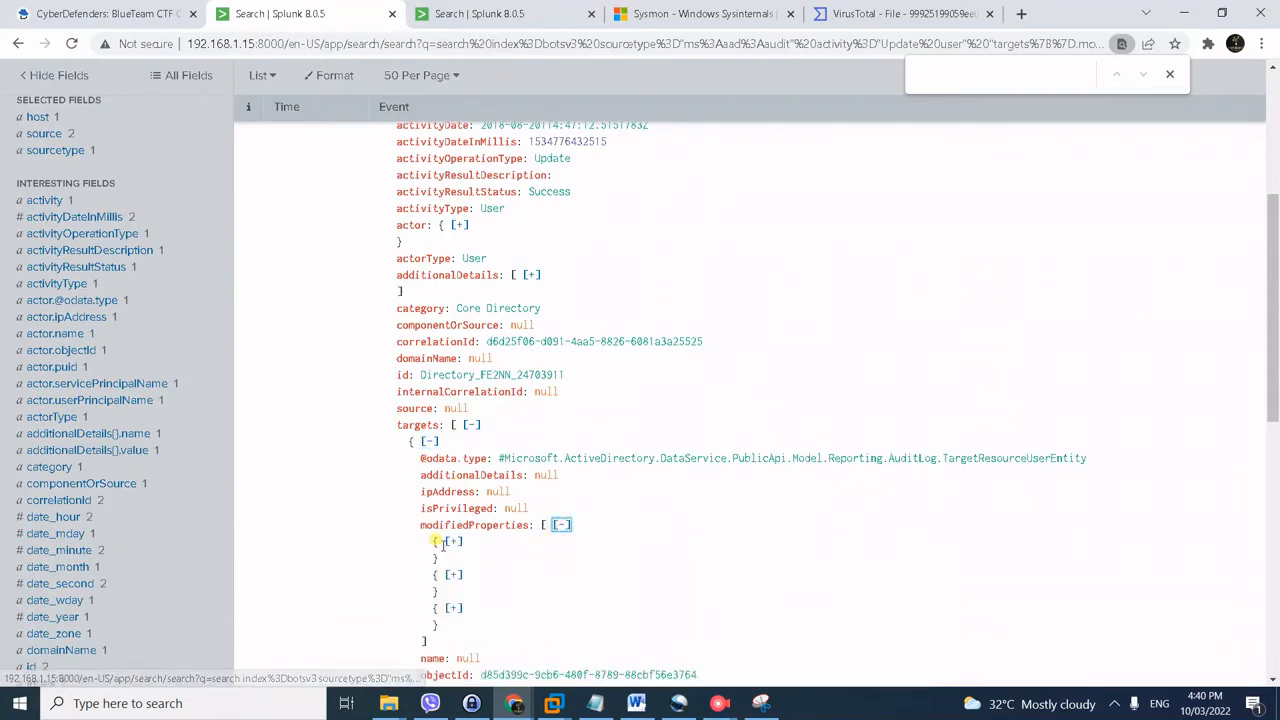
left_click(453, 541)
left_click(455, 624)
scroll(455, 624, "down", 1)
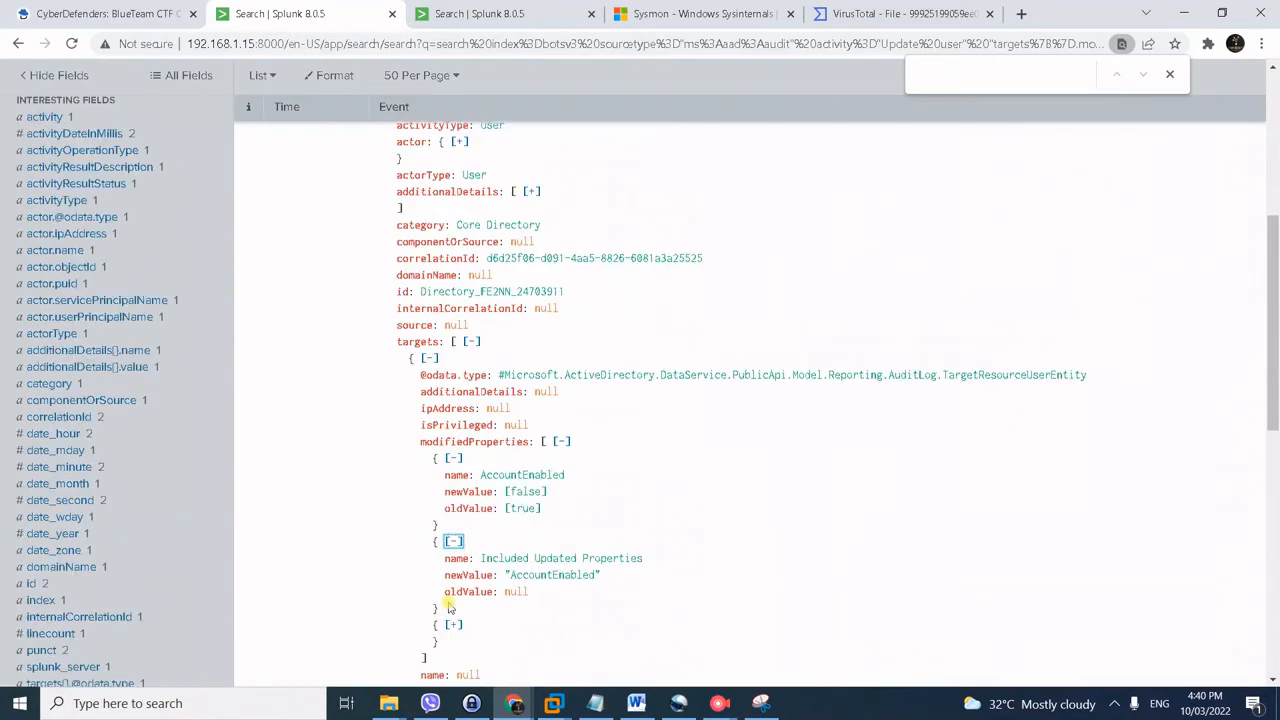
left_click(453, 626)
scroll(580, 572, "down", 3)
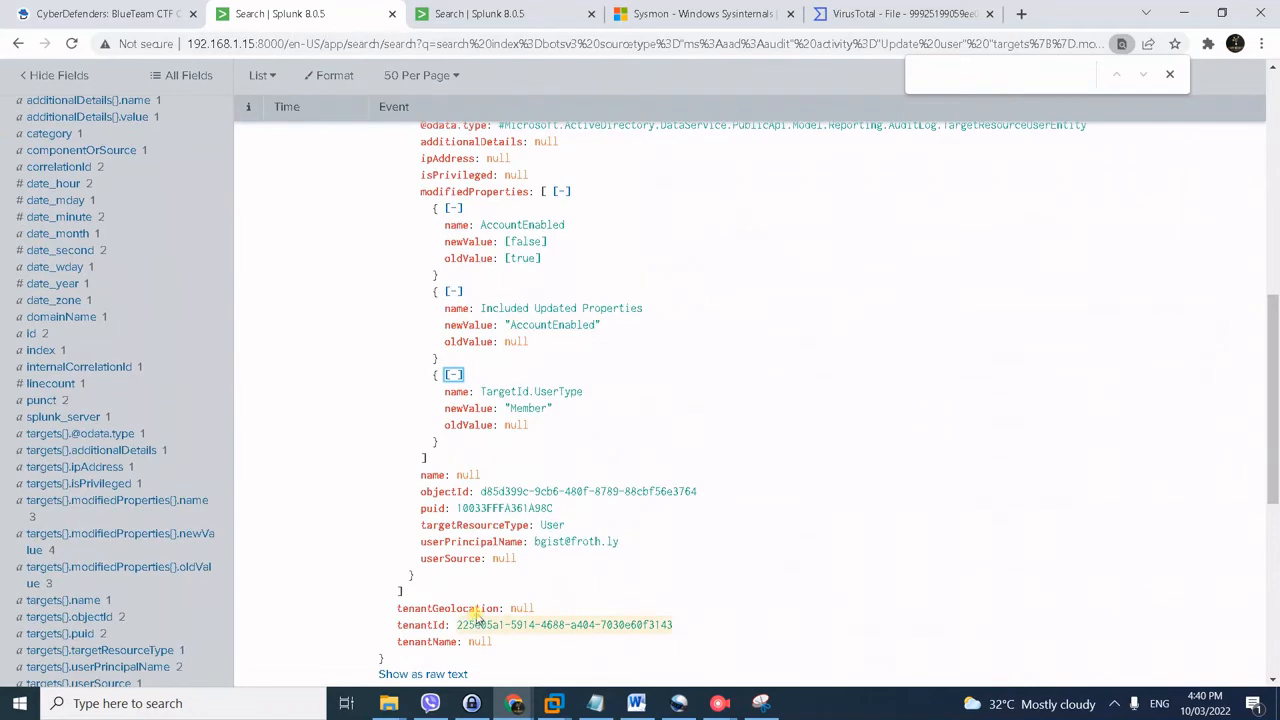
- Collapse and reopen the event's targets section, and review the AccountEnabled change together with the affected account's details
scroll(571, 480, "up", 3)
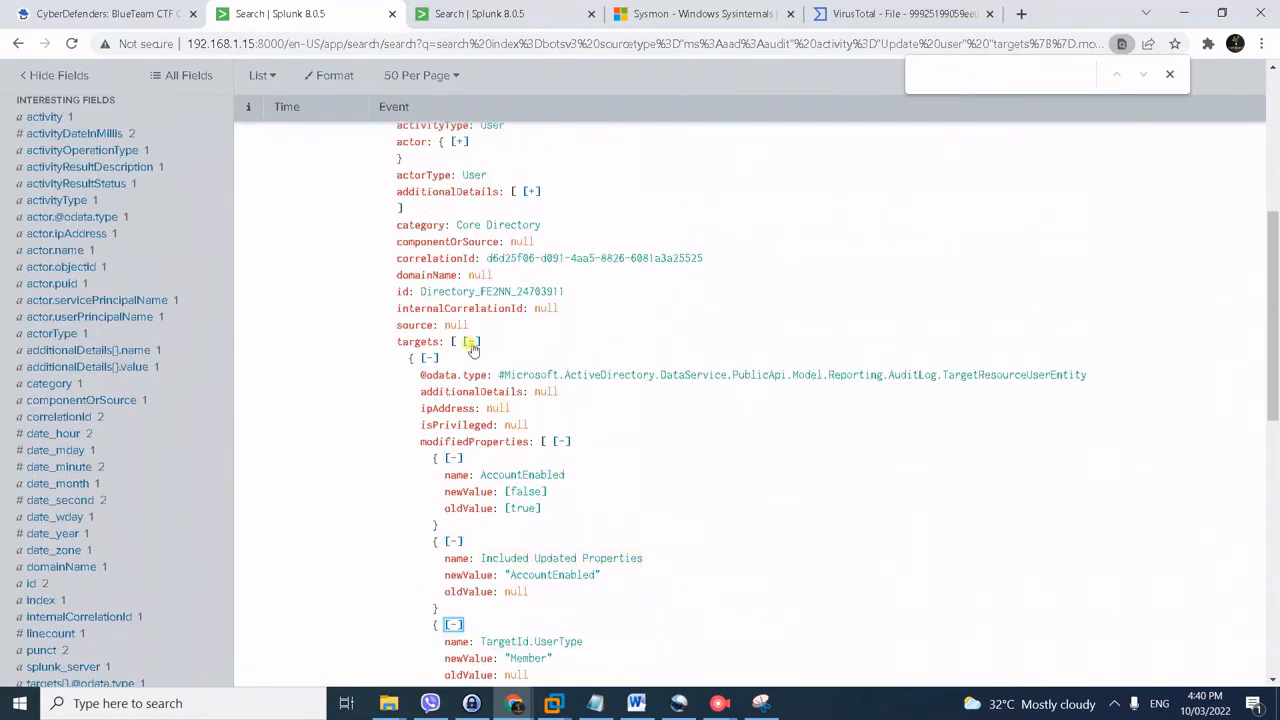
left_click(471, 341)
left_click(471, 341)
scroll(617, 422, "down", 2)
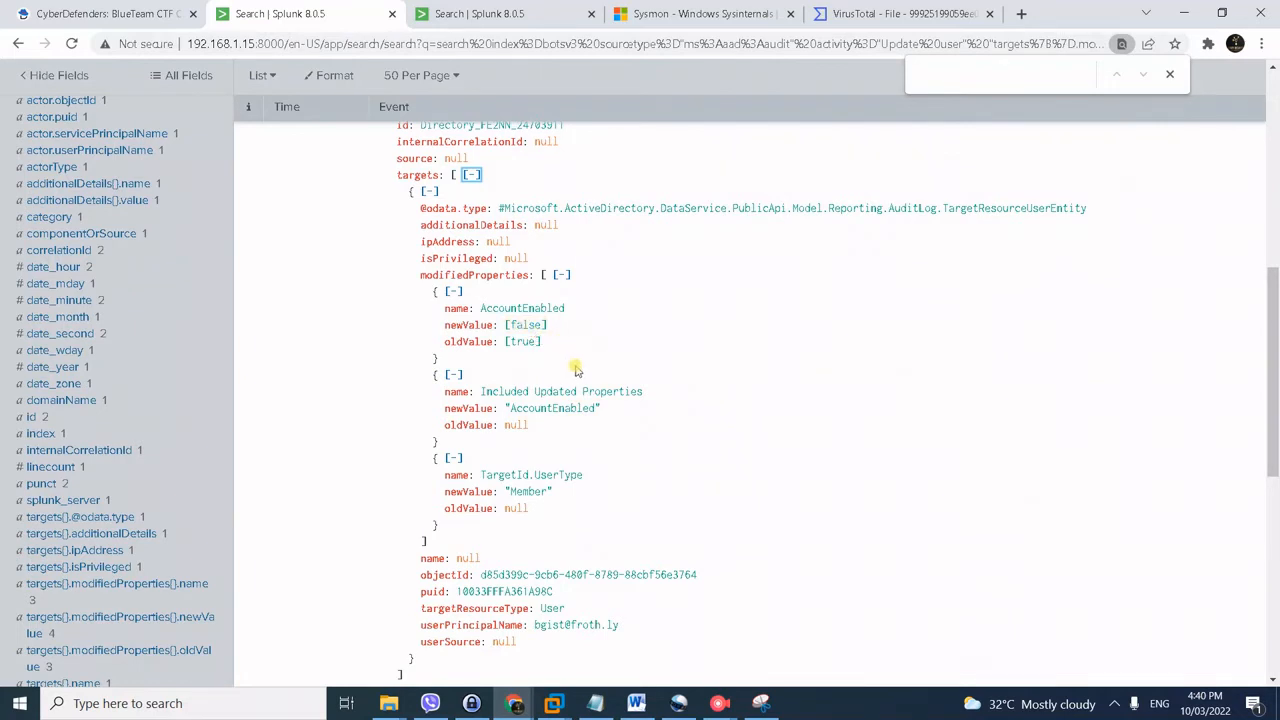
scroll(575, 370, "up", 1)
scroll(587, 370, "up", 1)
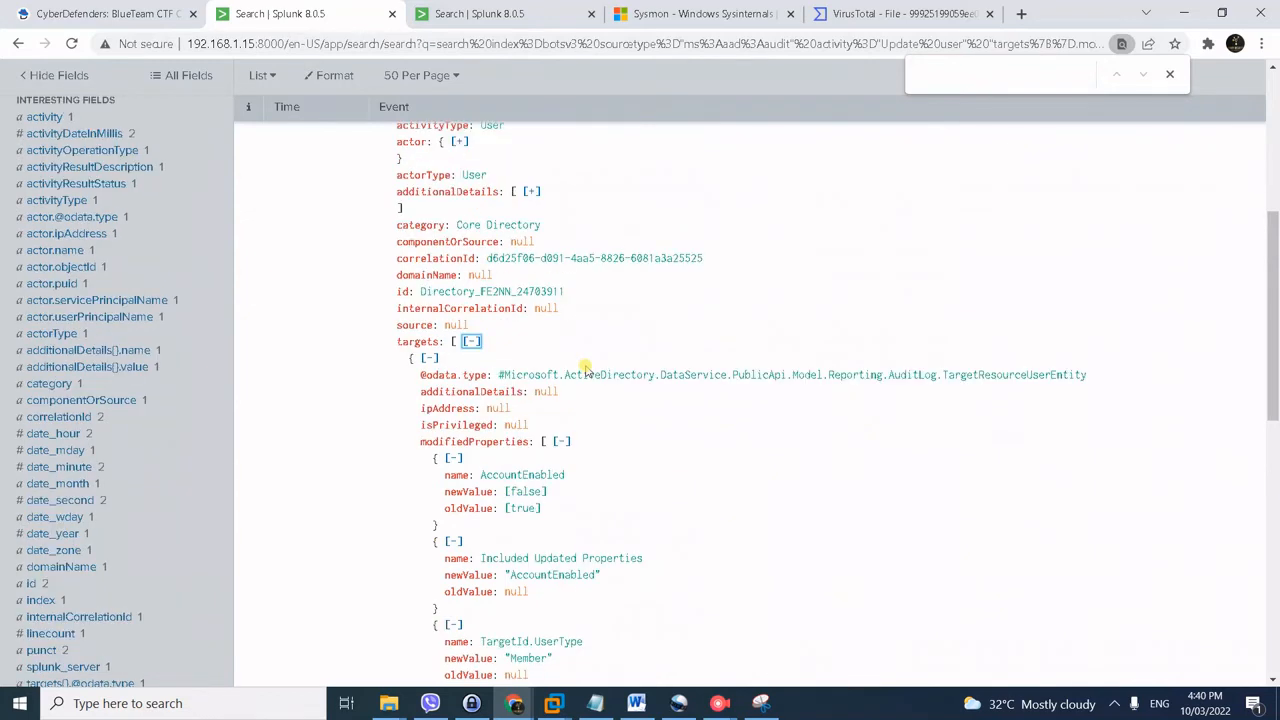
scroll(587, 370, "down", 1)
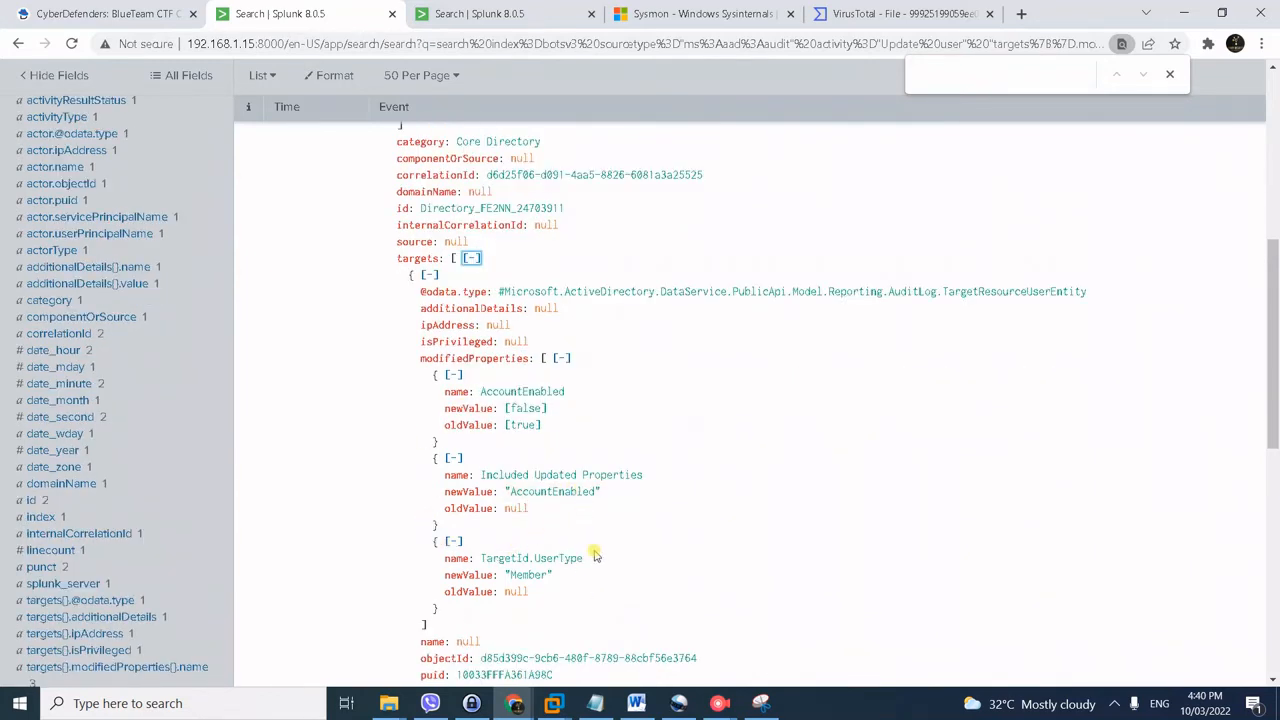
scroll(598, 530, "down", 1)
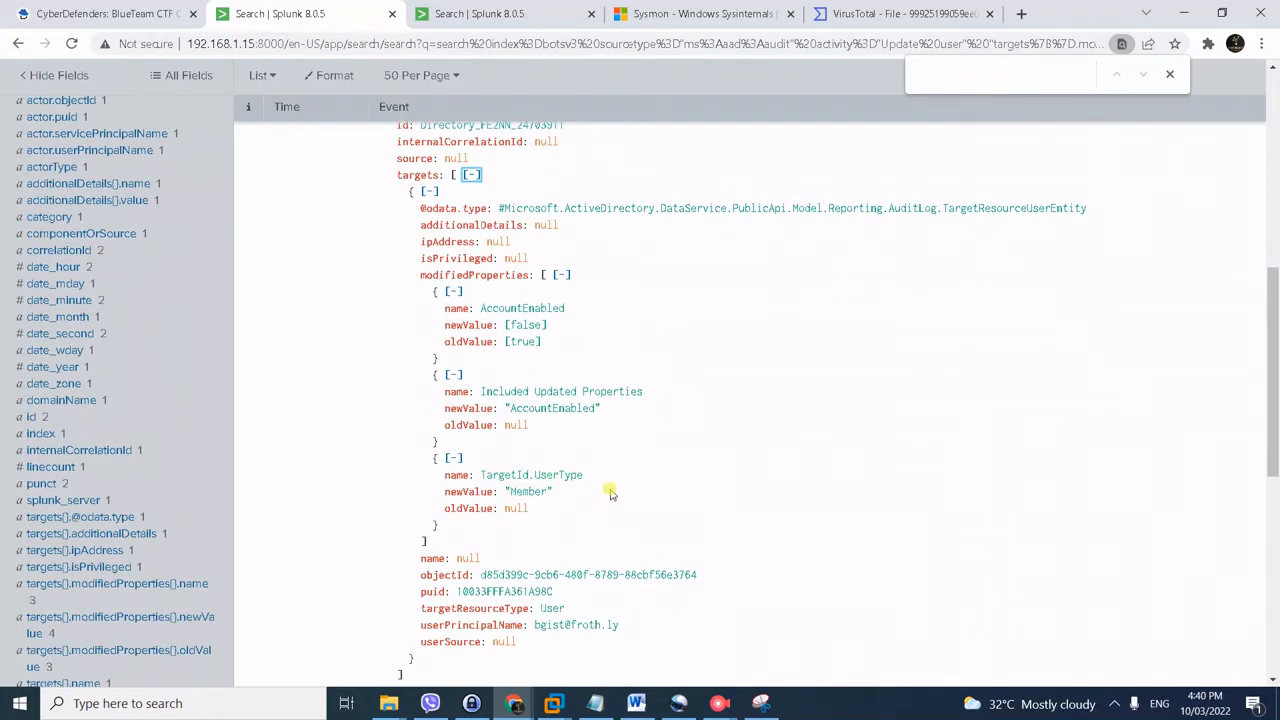
- Highlight the target's and the actor's user principal names in the audit event, and compare them with question 36 on the CyberDefenders page
scroll(625, 463, "down", 1)
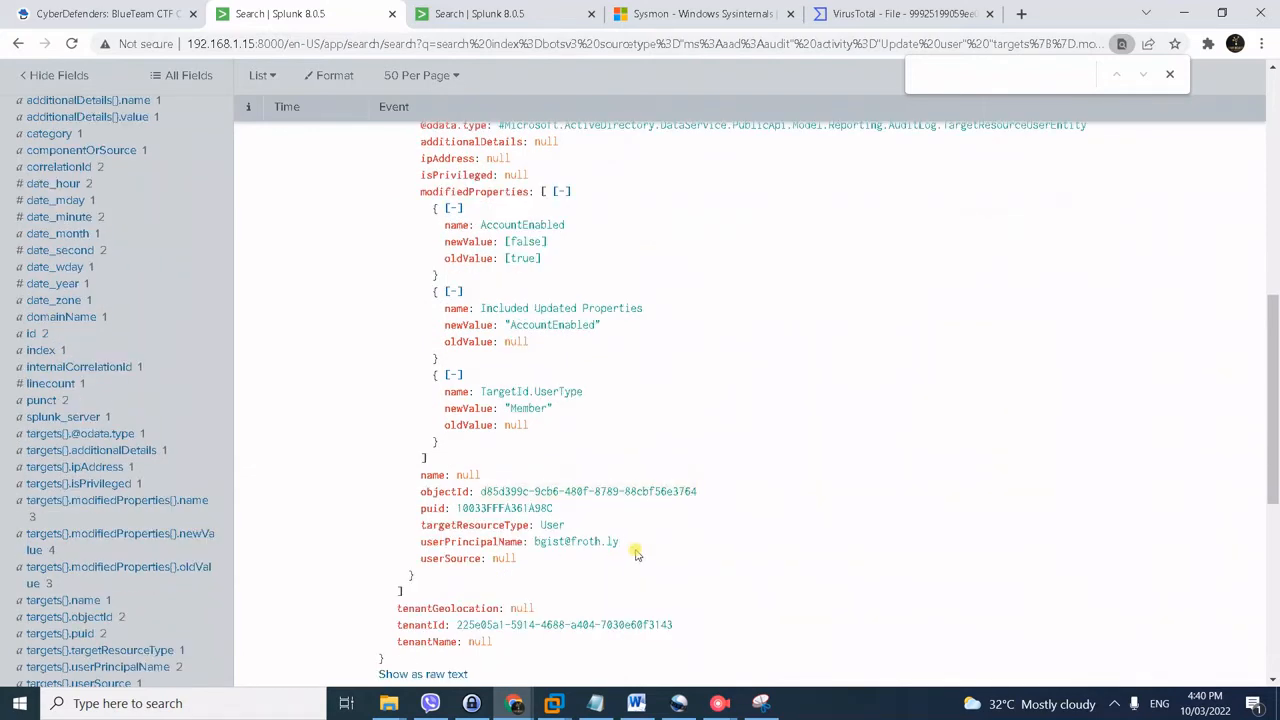
left_click_drag(620, 541, 529, 541)
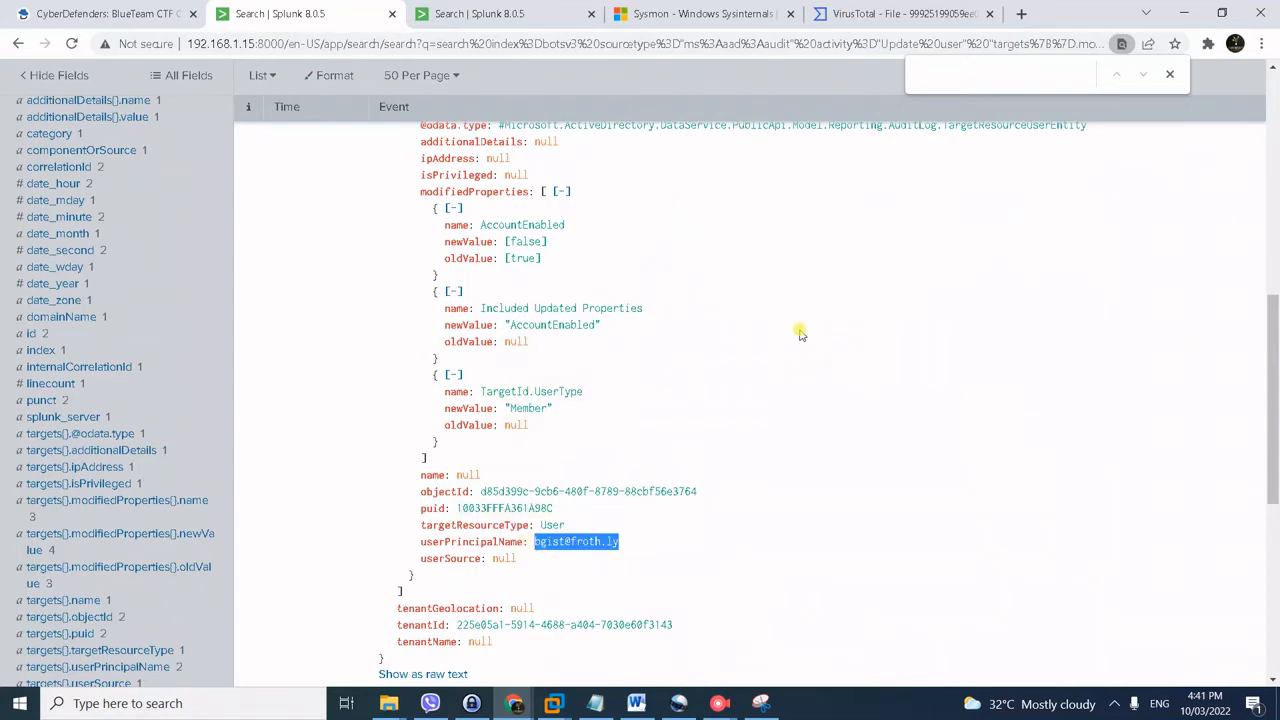
scroll(737, 449, "up", 2)
scroll(594, 411, "up", 2)
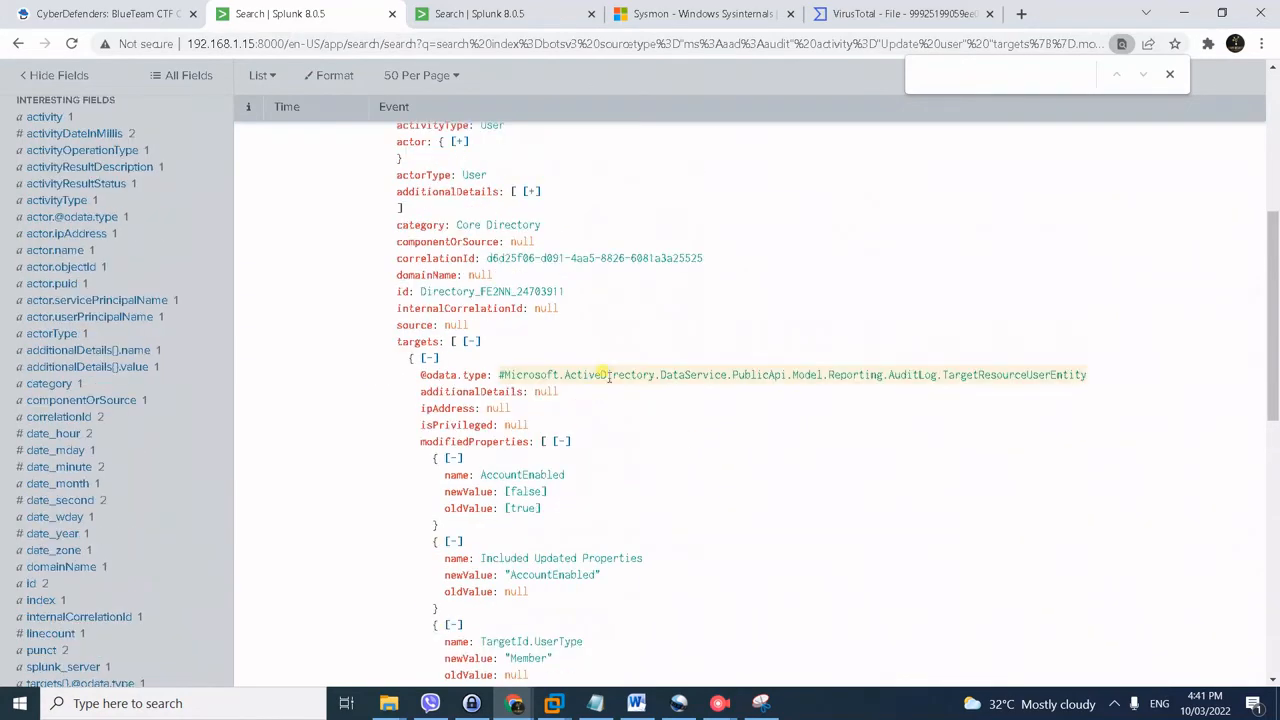
left_click(458, 226)
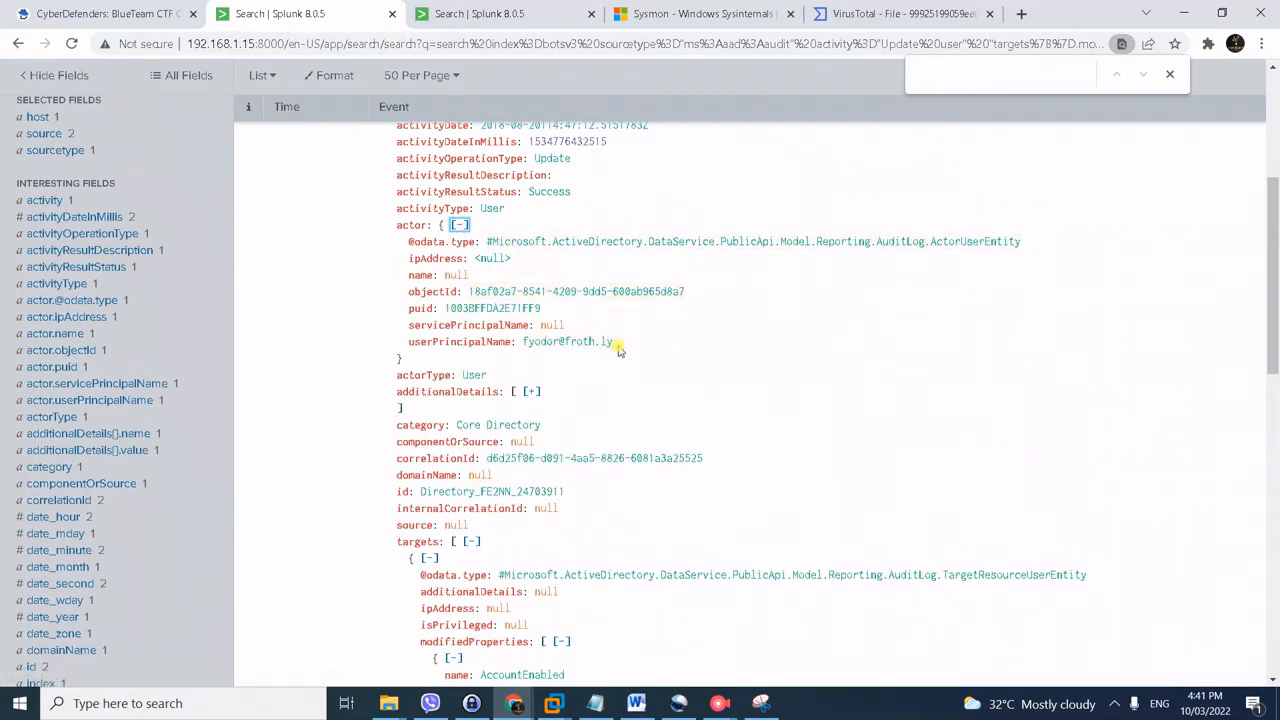
left_click_drag(611, 342, 520, 341)
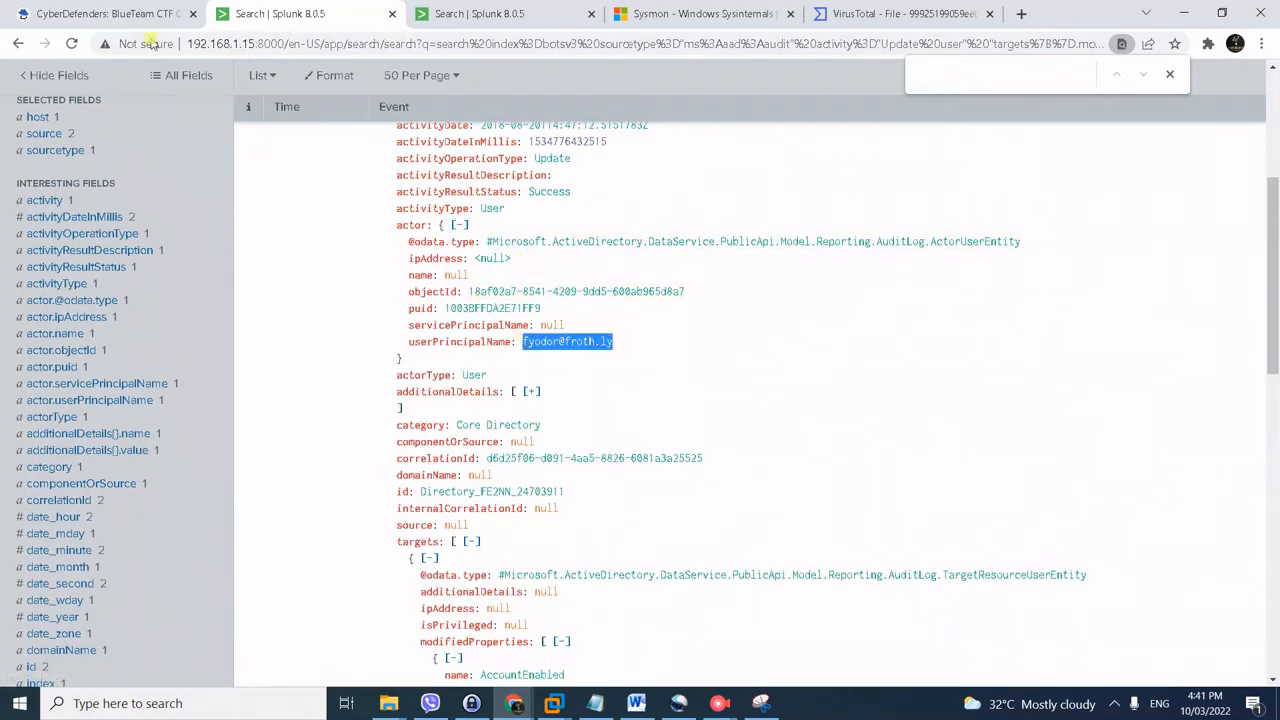
left_click(127, 8)
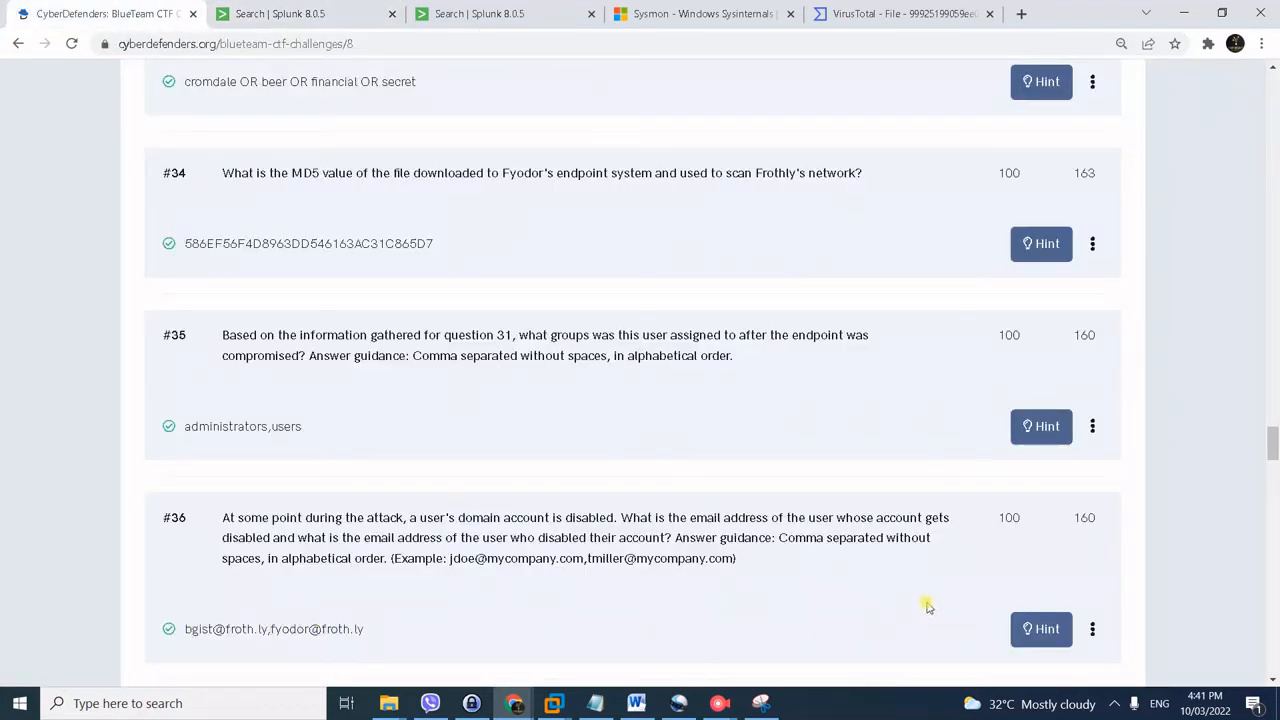
left_click(1114, 703)
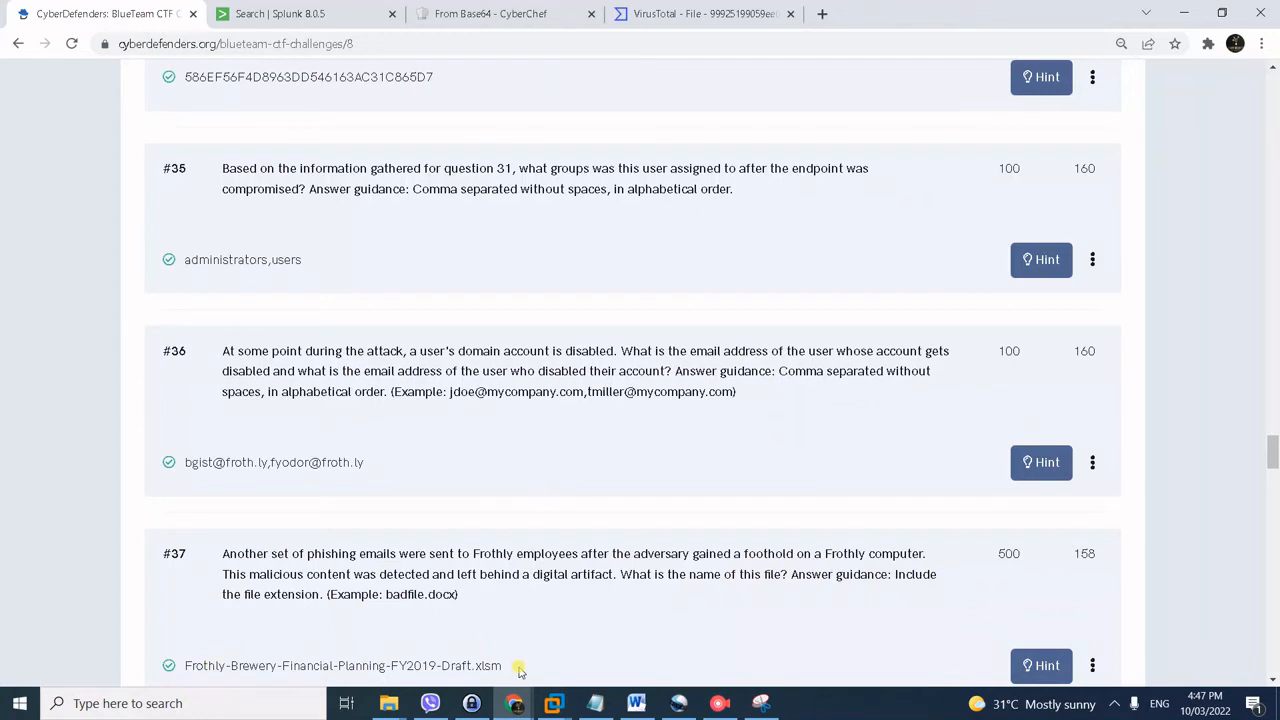
- Switch to the Splunk search for malware in stream:smtp and examine the email event through its base64-encoded attachment
left_click(308, 13)
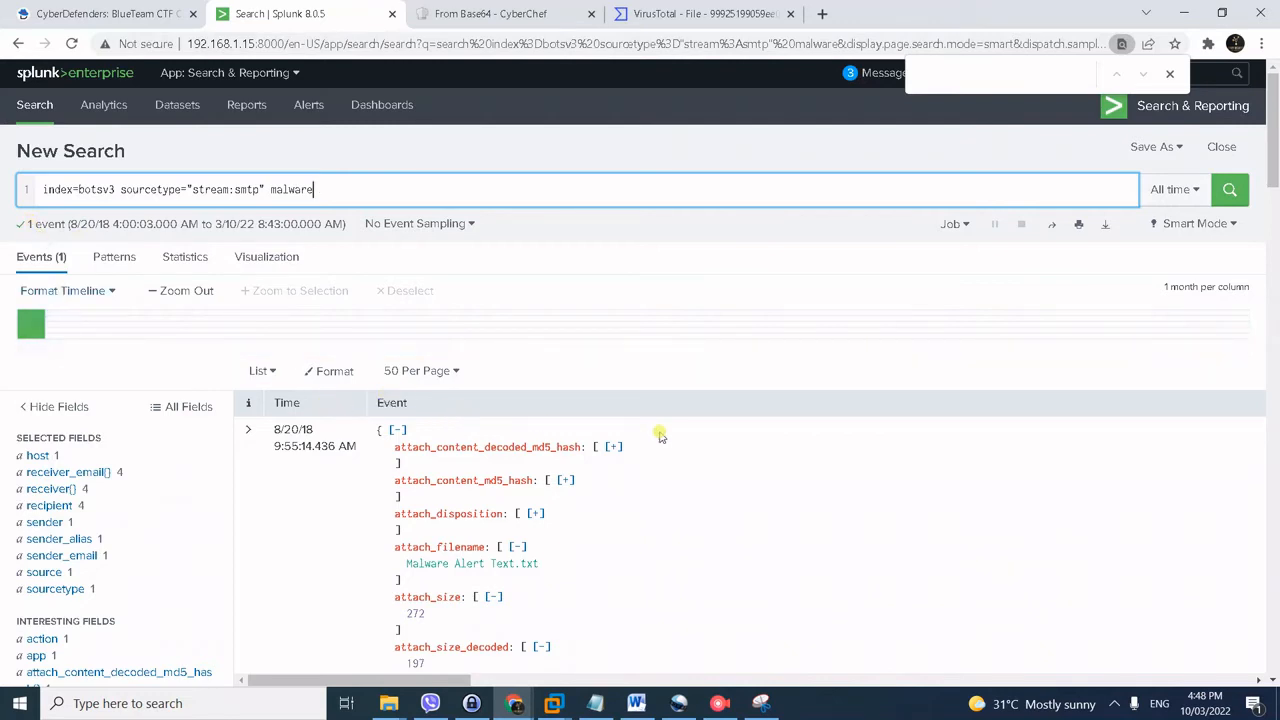
scroll(660, 430, "down", 3)
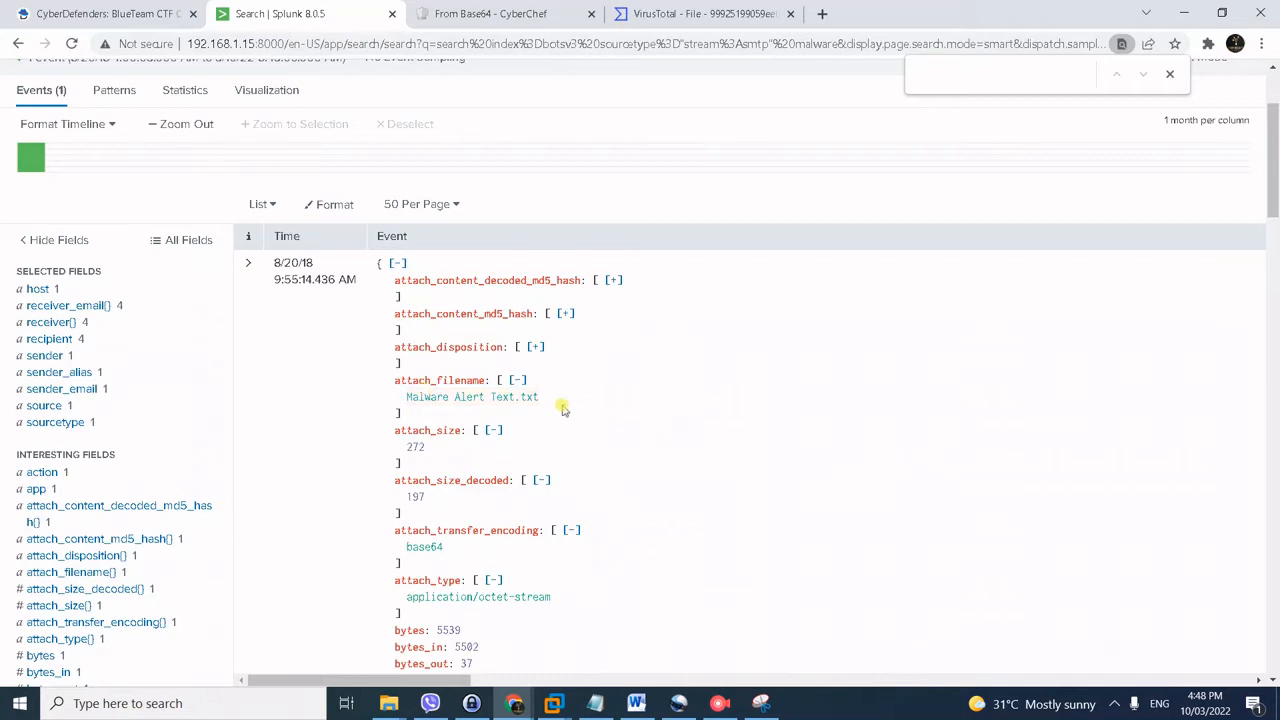
scroll(680, 434, "down", 3)
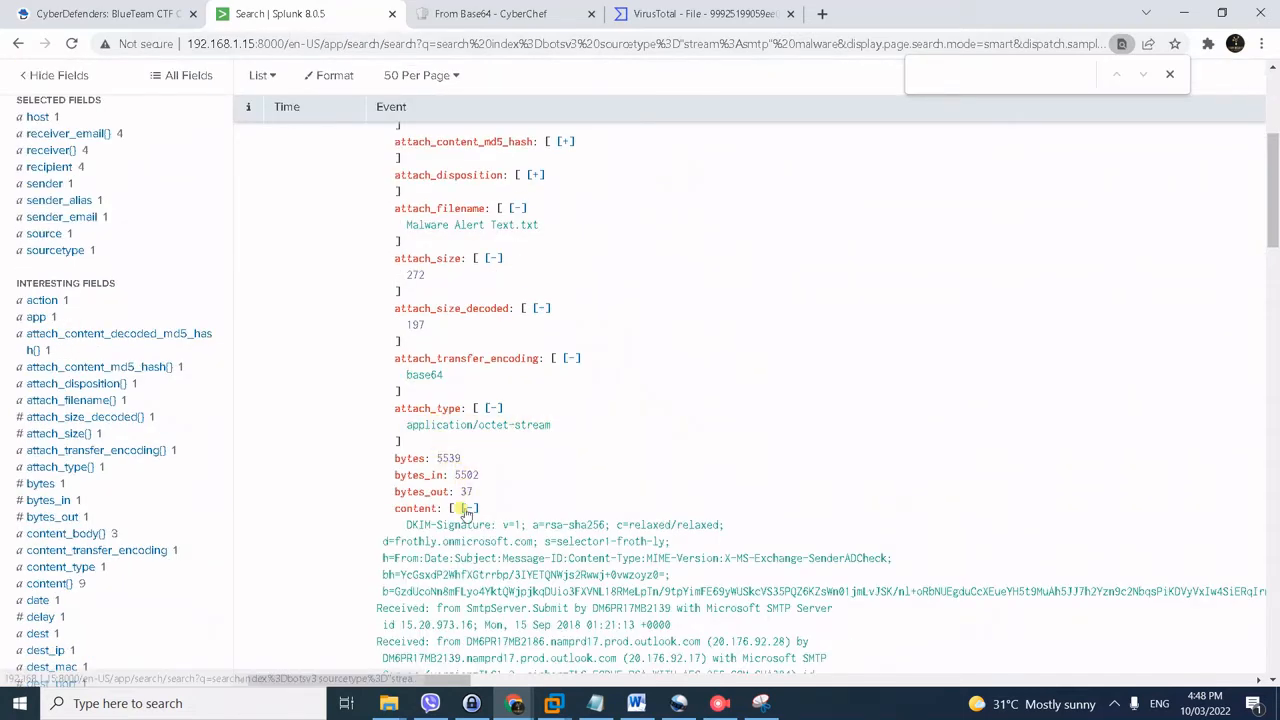
scroll(528, 500, "down", 4)
scroll(555, 490, "down", 10)
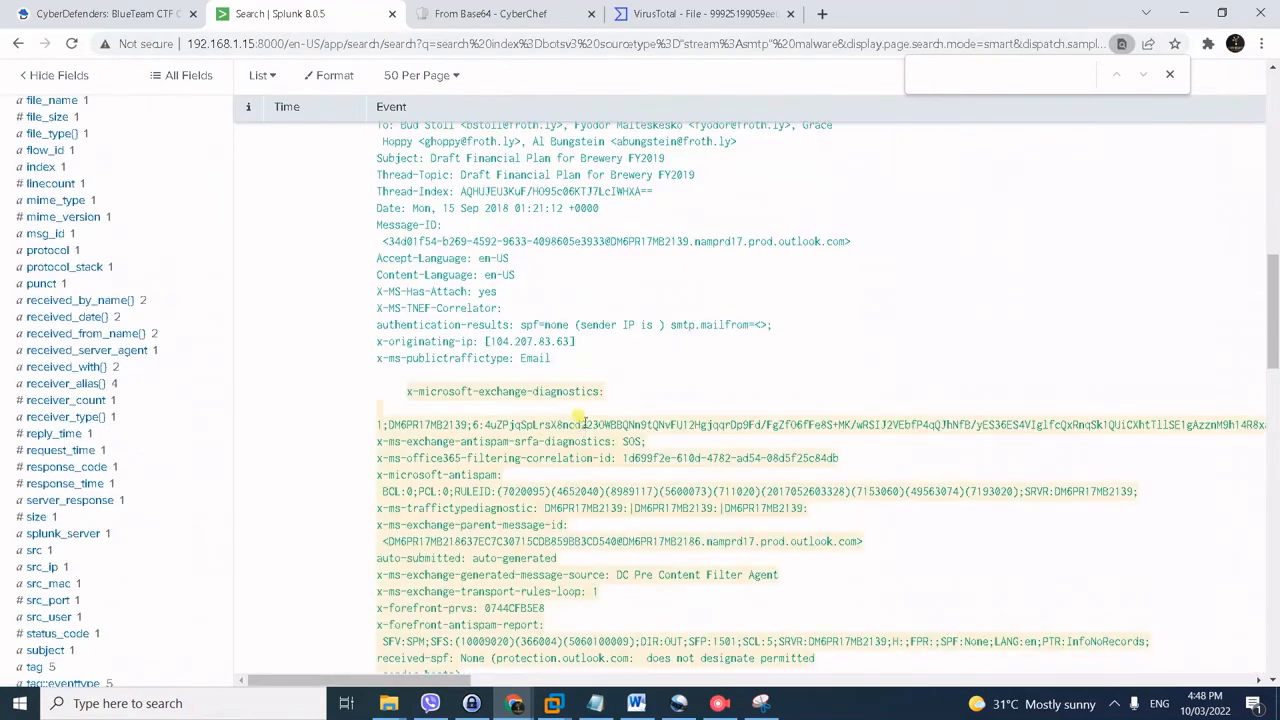
scroll(606, 421, "down", 4)
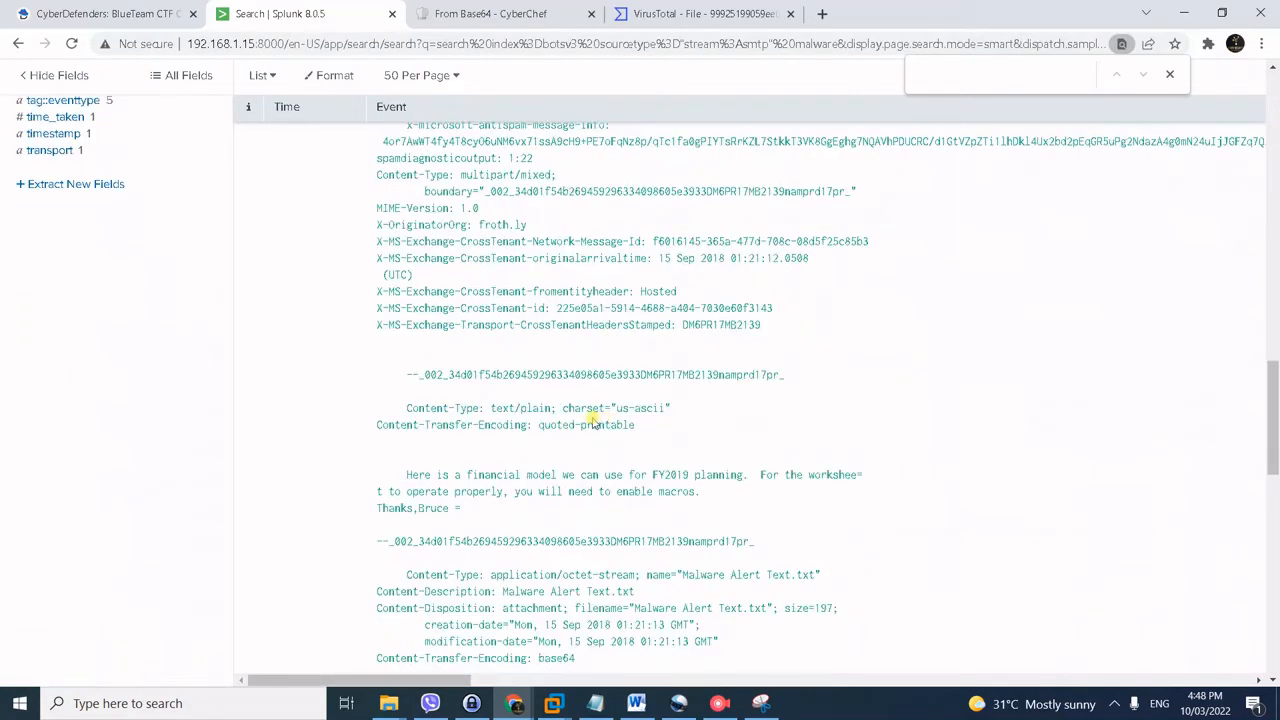
scroll(700, 430, "down", 4)
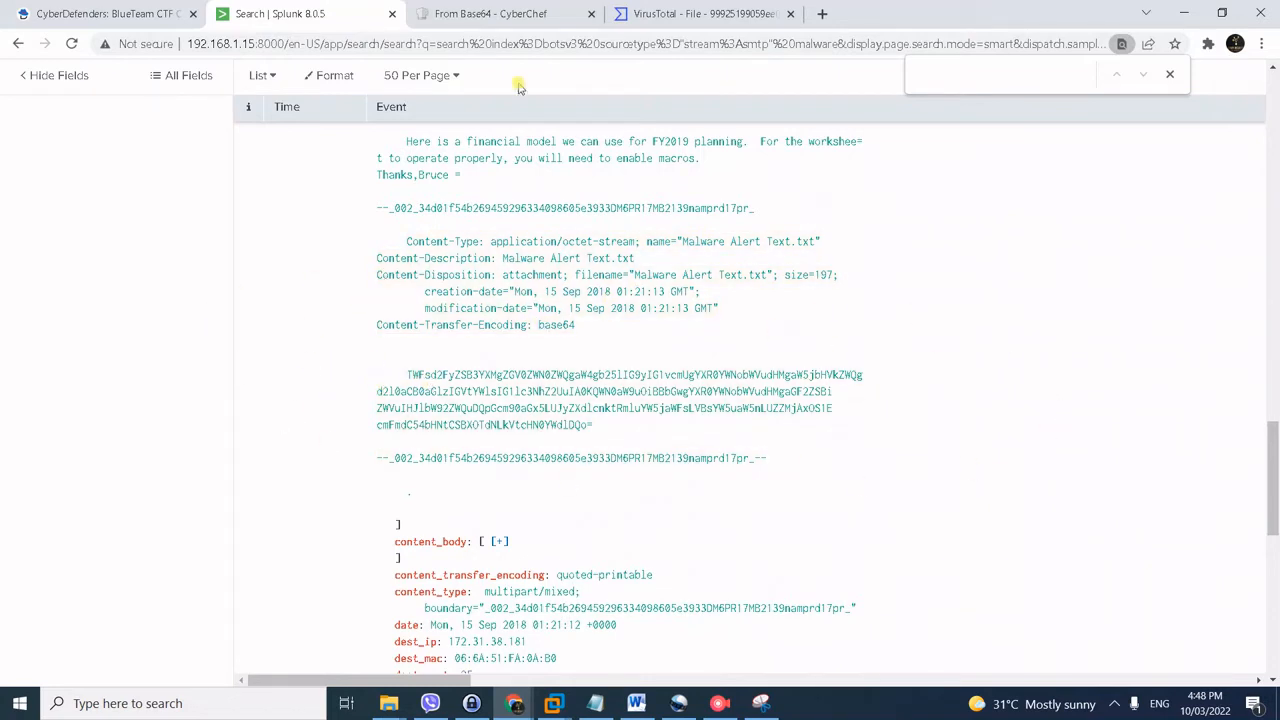
- Check the From Base64 output in CyberChef for the name of the removed malicious attachment
left_click(520, 10)
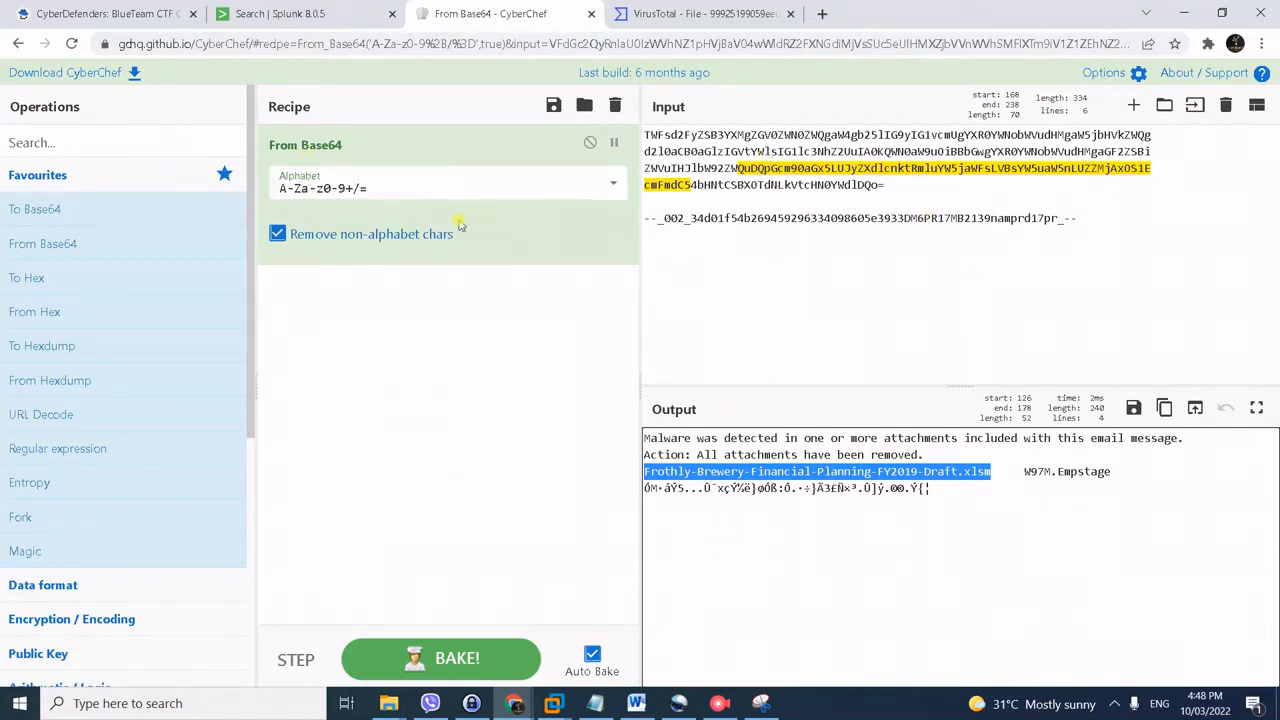
left_click(999, 469)
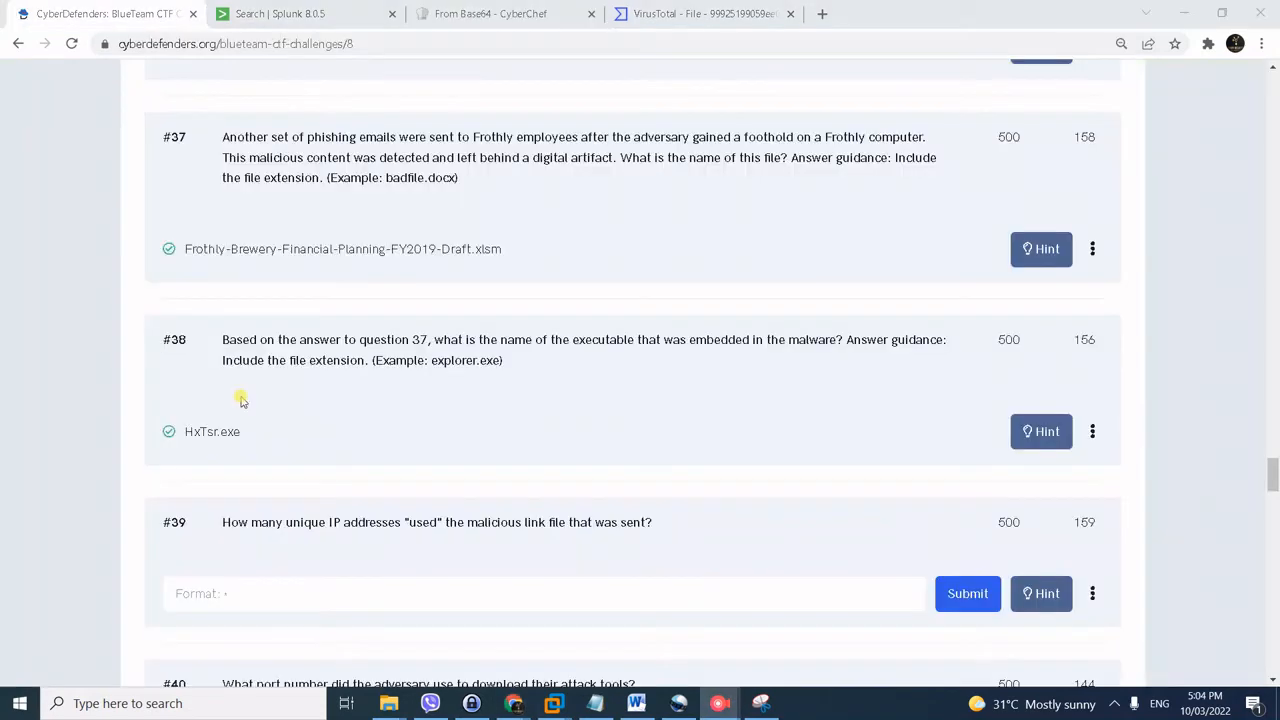
- Review questions 37 and 38, switch to the Splunk "sysmon *.xlsm" search and highlight the Frothly financial planning workbook's file name
scroll(274, 376, "up", 1)
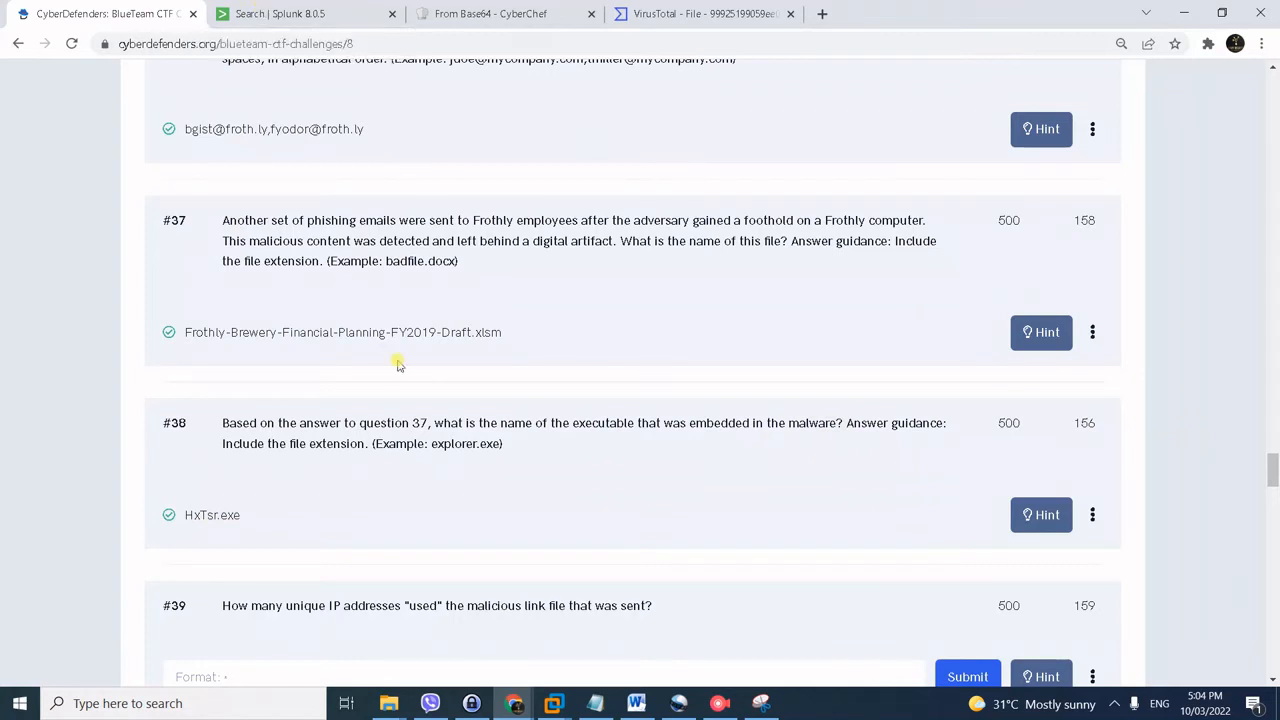
left_click(322, 8)
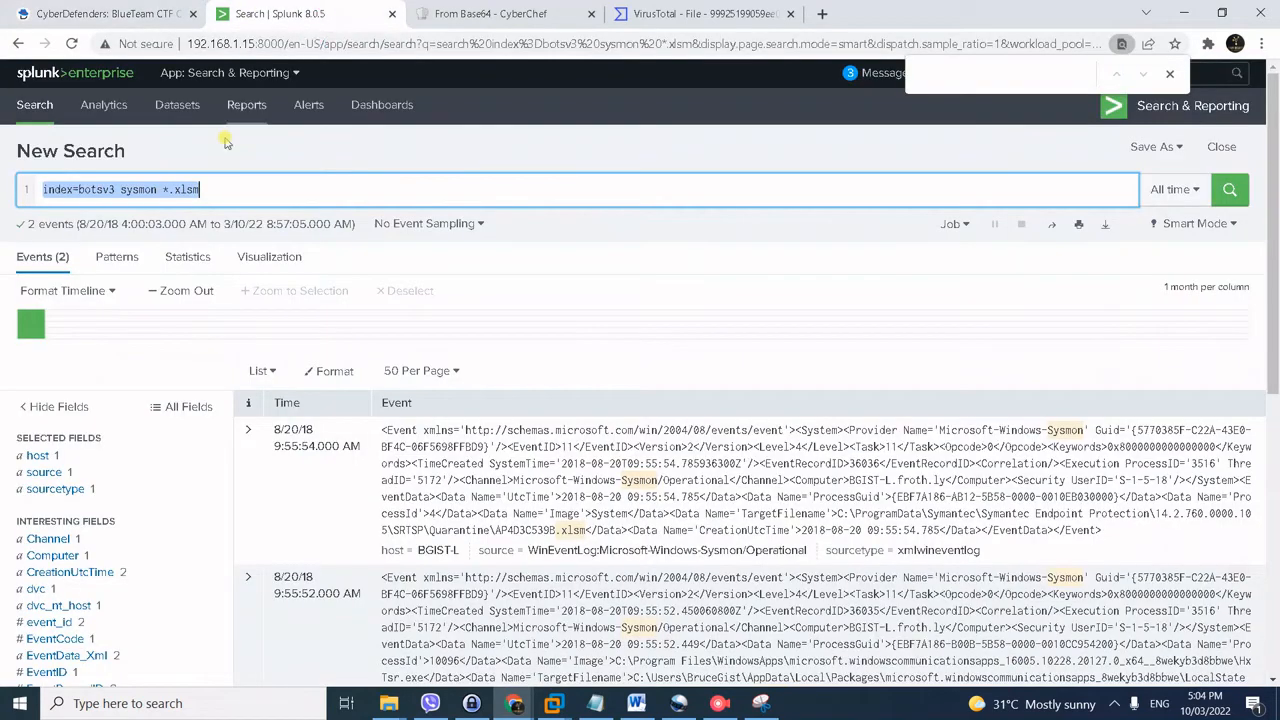
left_click(268, 194)
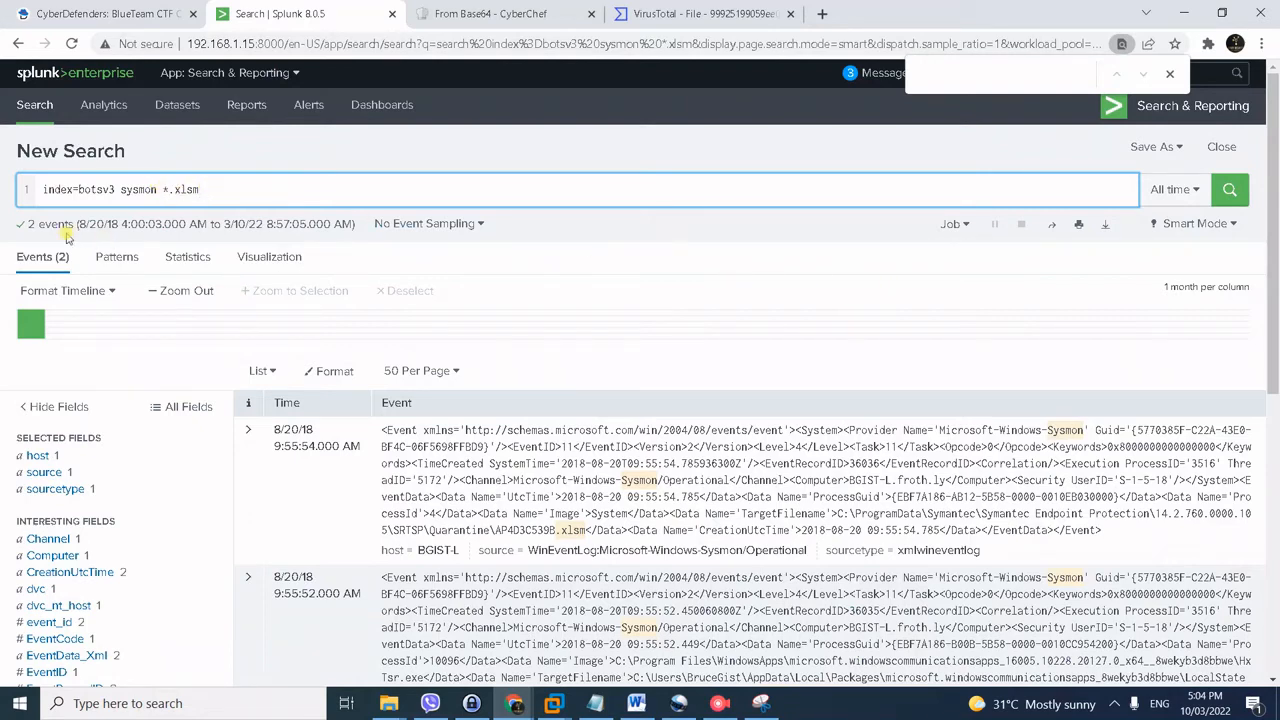
scroll(410, 405, "down", 2)
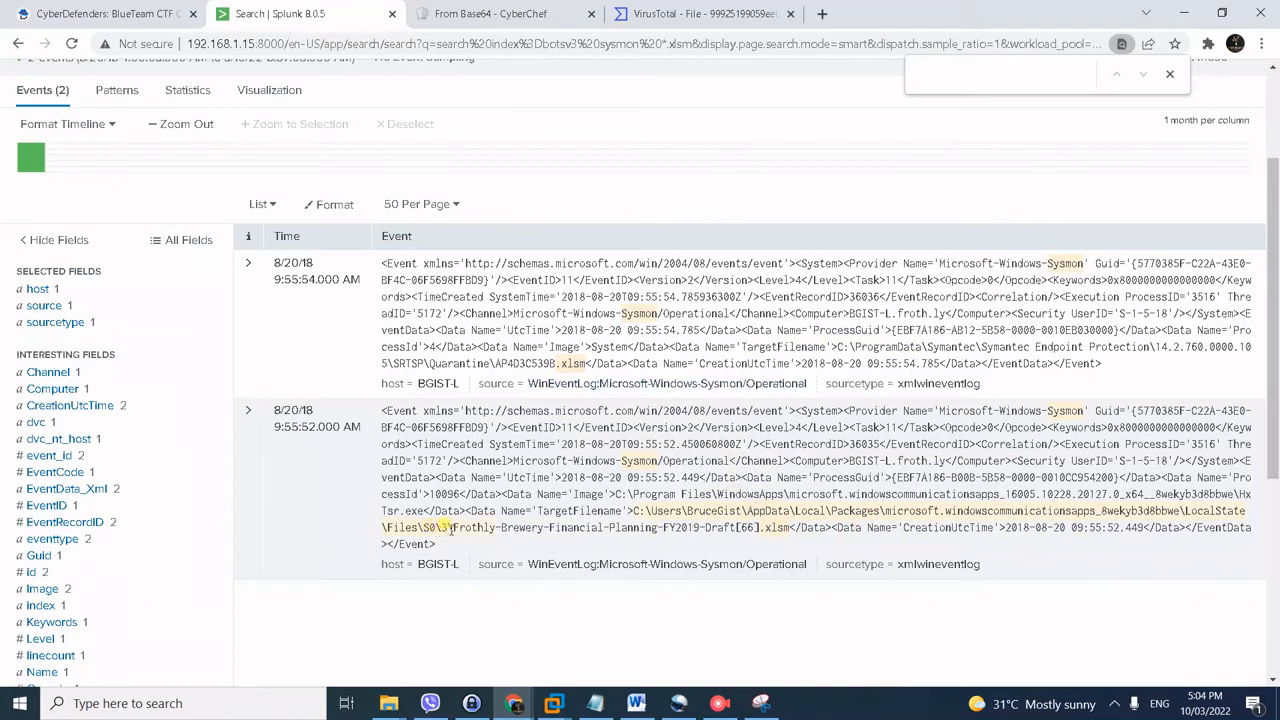
left_click_drag(452, 528, 792, 532)
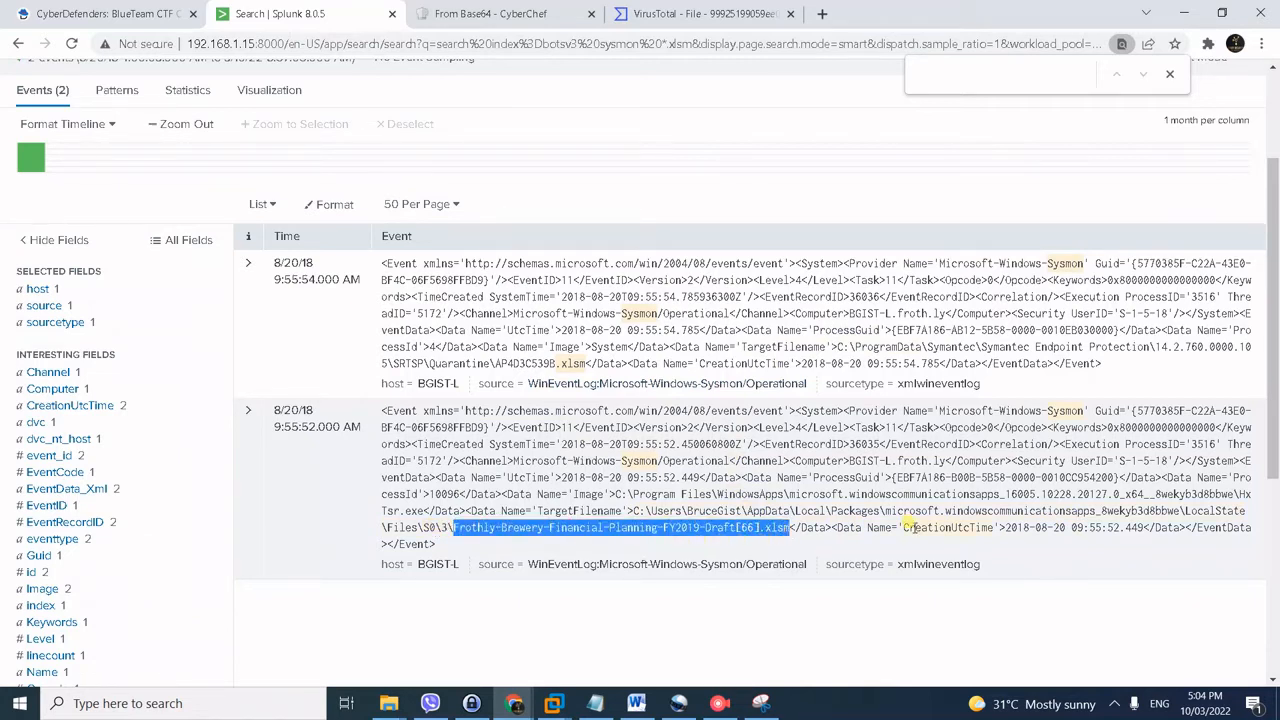
- Expand the Sysmon event for the Frothly workbook and examine its Image and TargetFilename fields
left_click(255, 420)
scroll(562, 517, "down", 2)
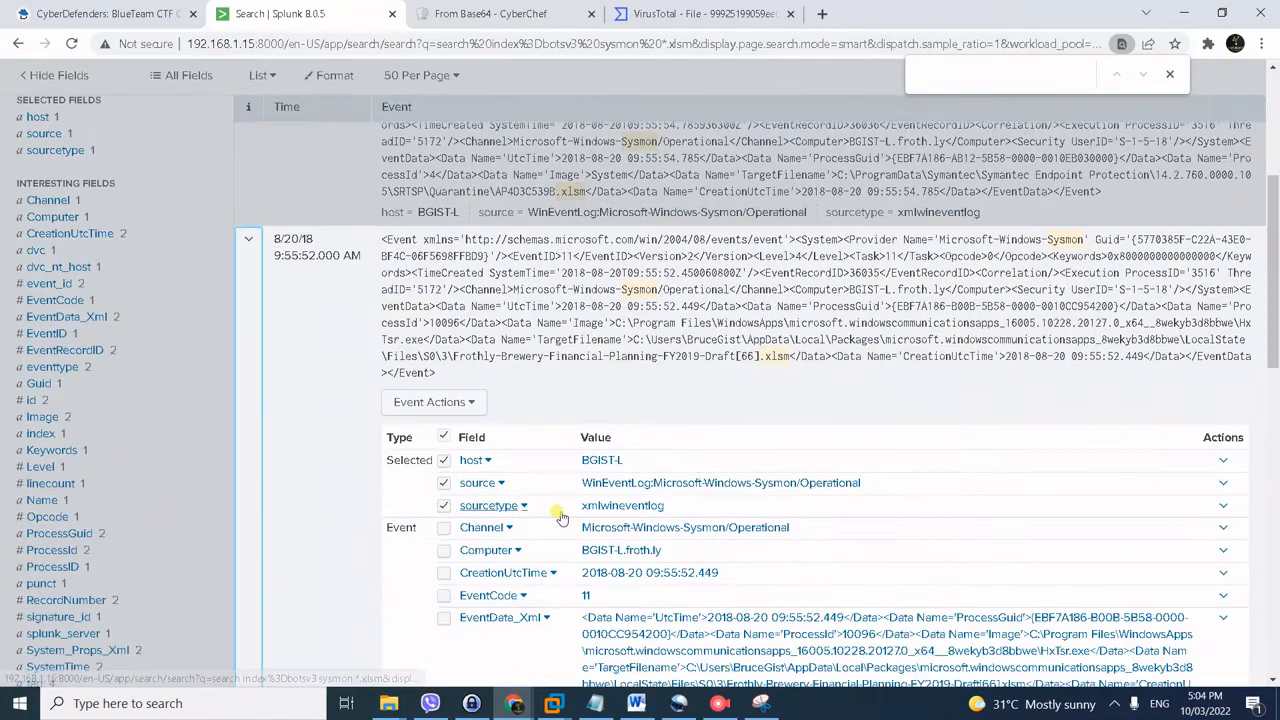
scroll(575, 480, "down", 5)
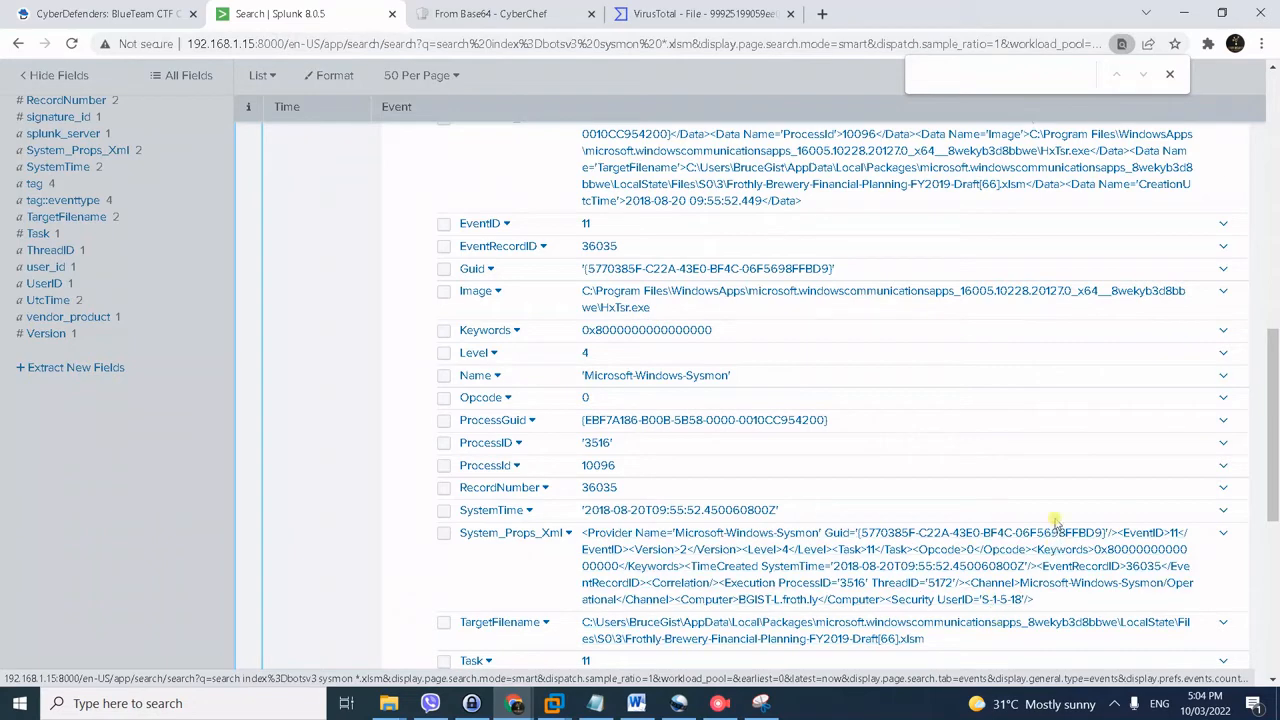
left_click(1094, 703)
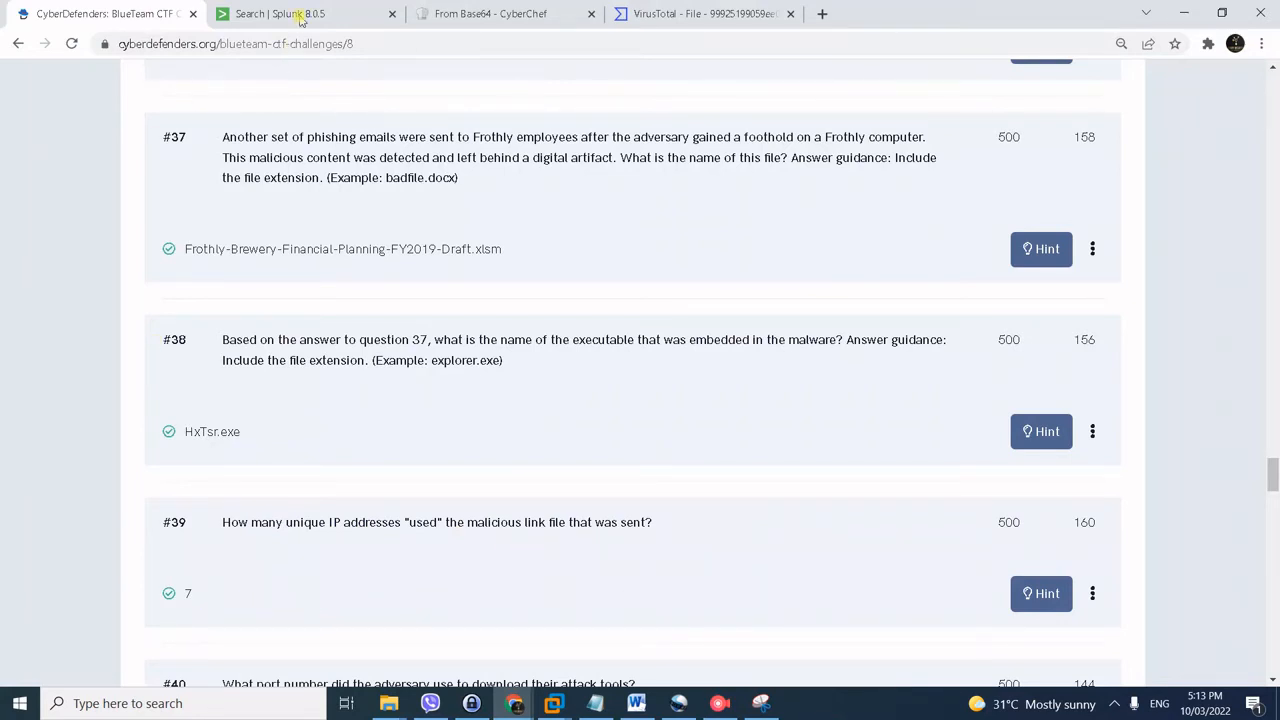
- Filter the Splunk o365:management:activity events by the Operation value AnonymousLinkUsed
left_click(347, 17)
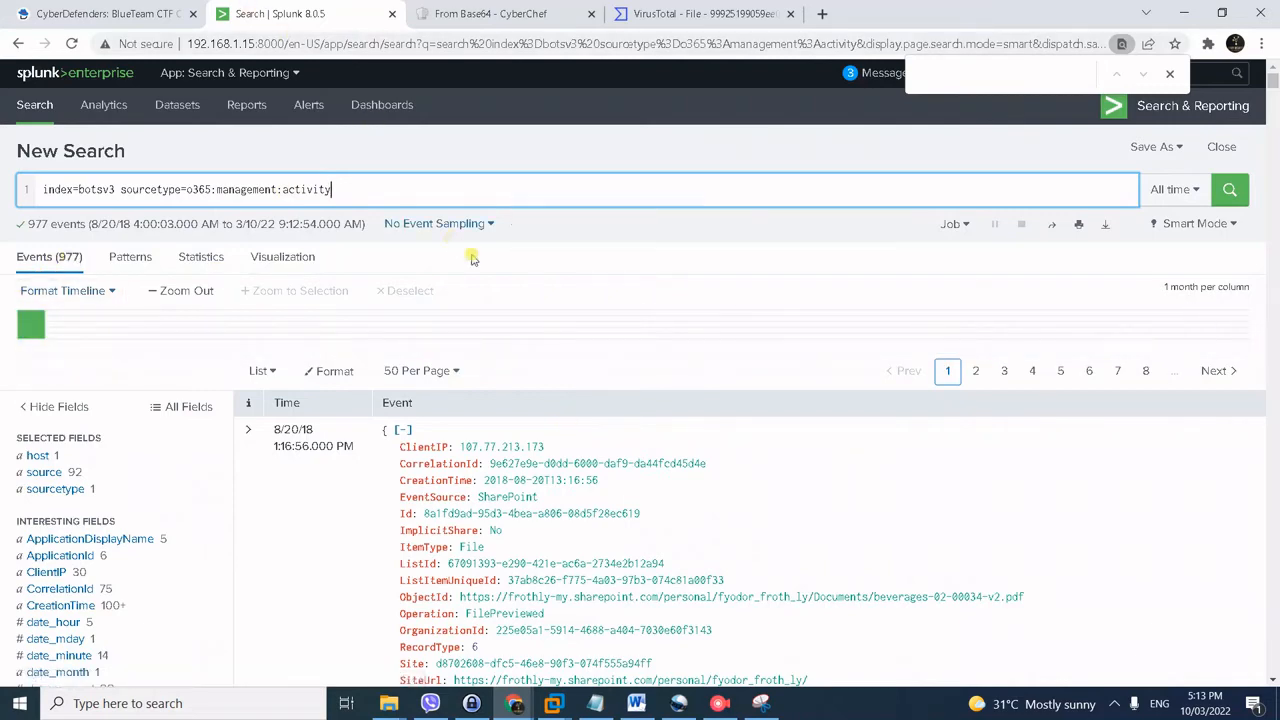
scroll(343, 289, "down", 1)
scroll(163, 462, "down", 1)
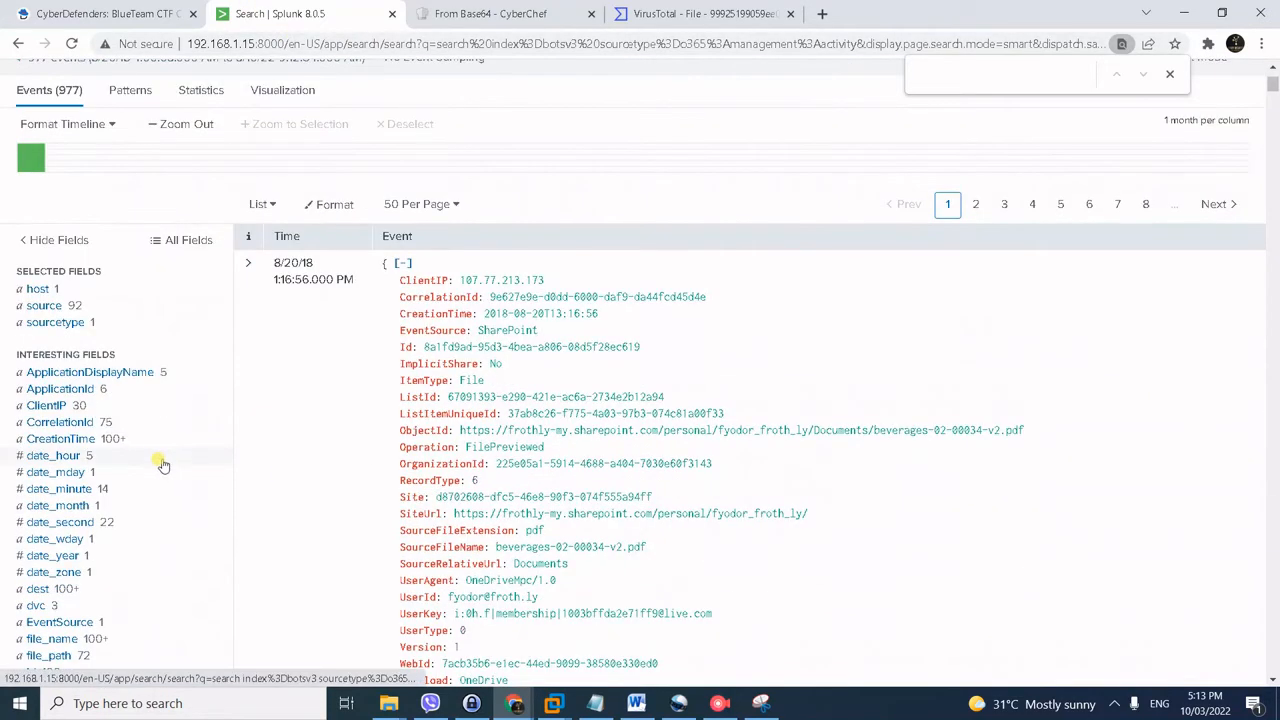
scroll(163, 464, "down", 2)
scroll(40, 487, "down", 2)
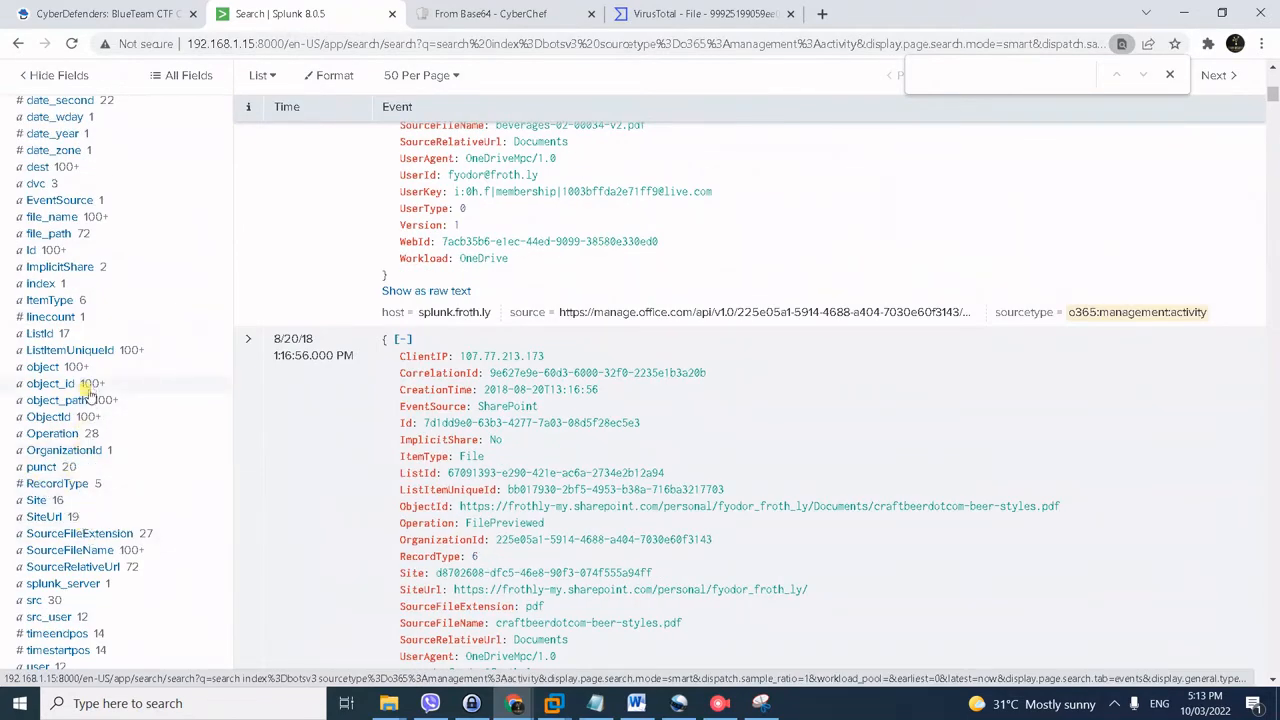
left_click(72, 434)
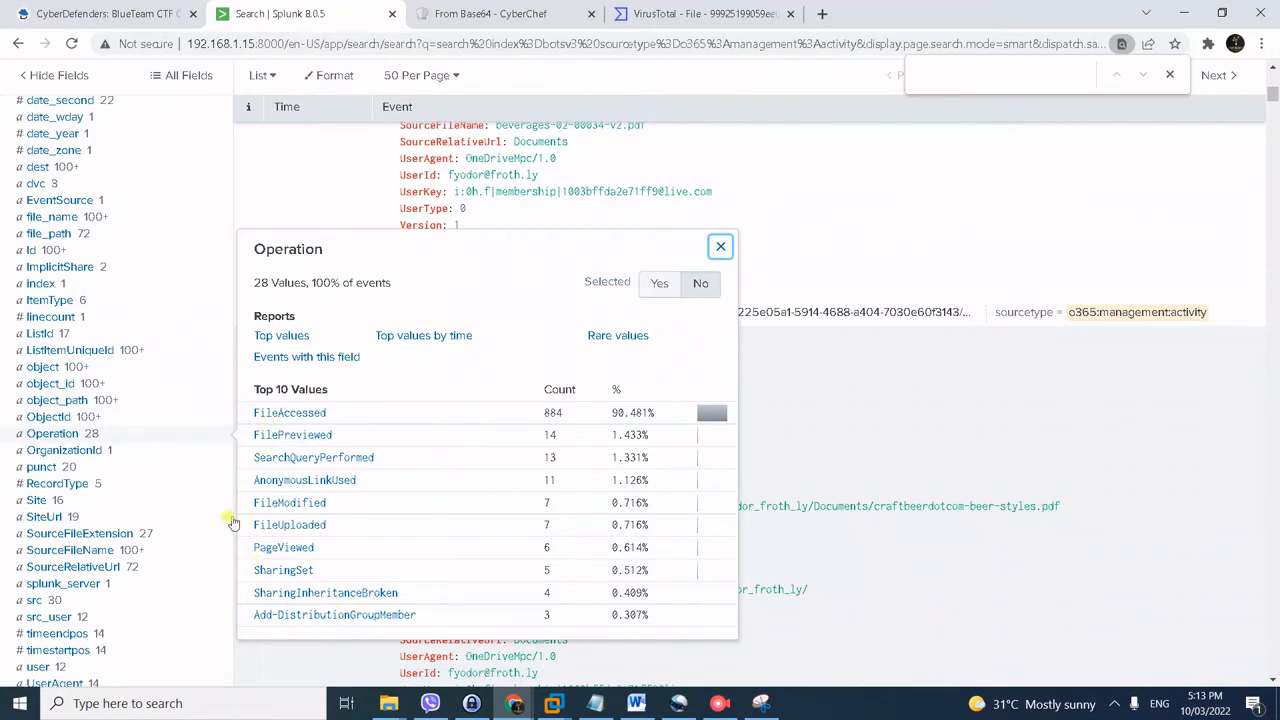
left_click(334, 484)
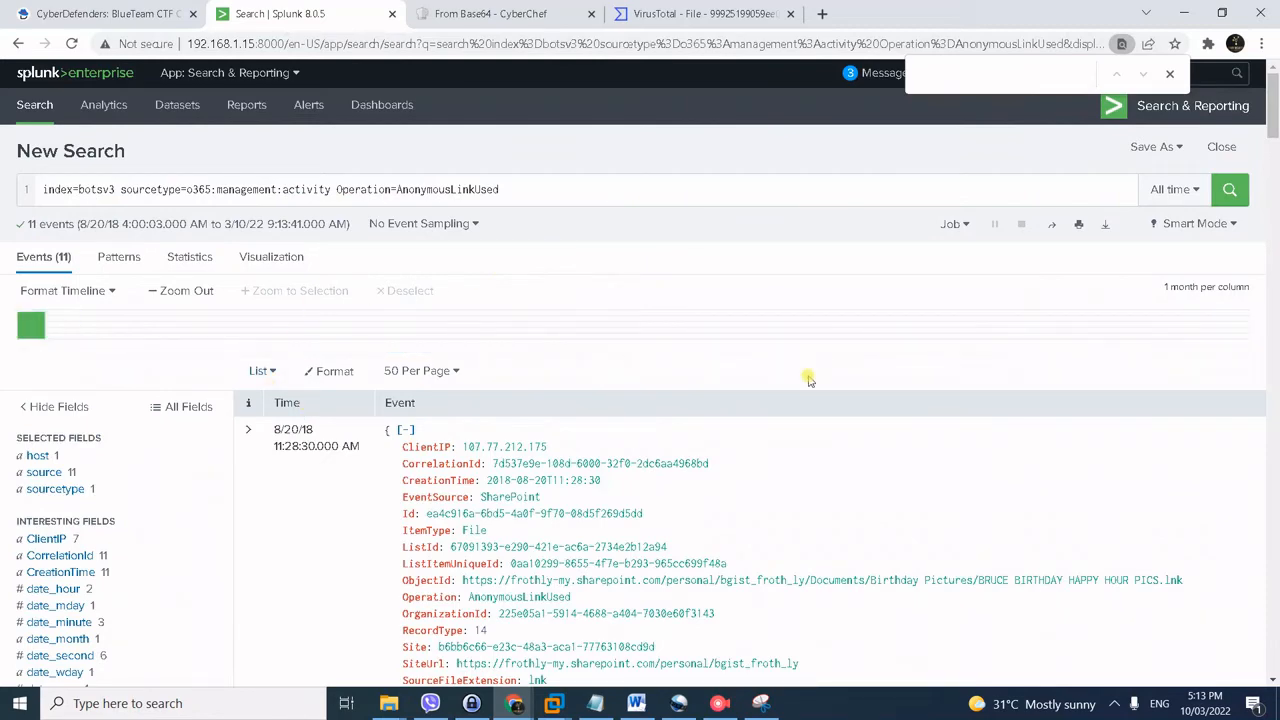
- Inspect the first AnonymousLinkUsed event and copy the three-line query with dedup ClientIP and stats count(ClientIP) from Notepad
scroll(745, 430, "down", 2)
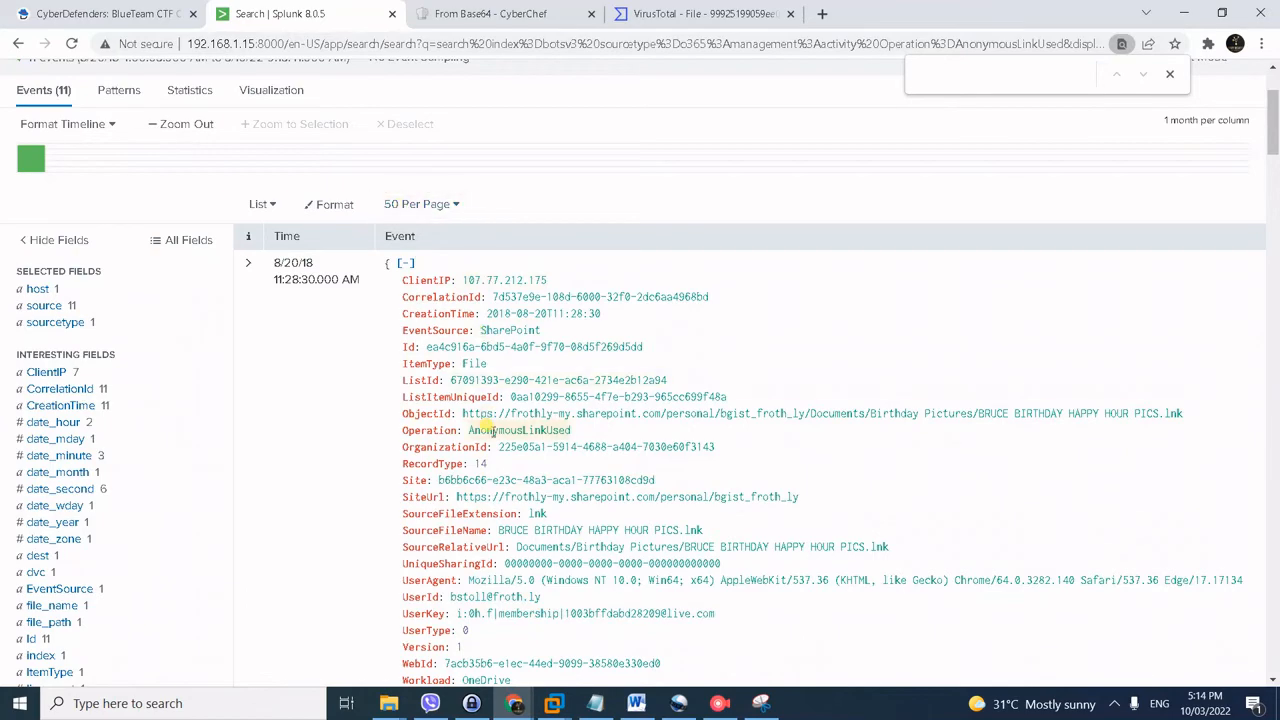
scroll(490, 430, "up", 1)
key("alt+Tab")
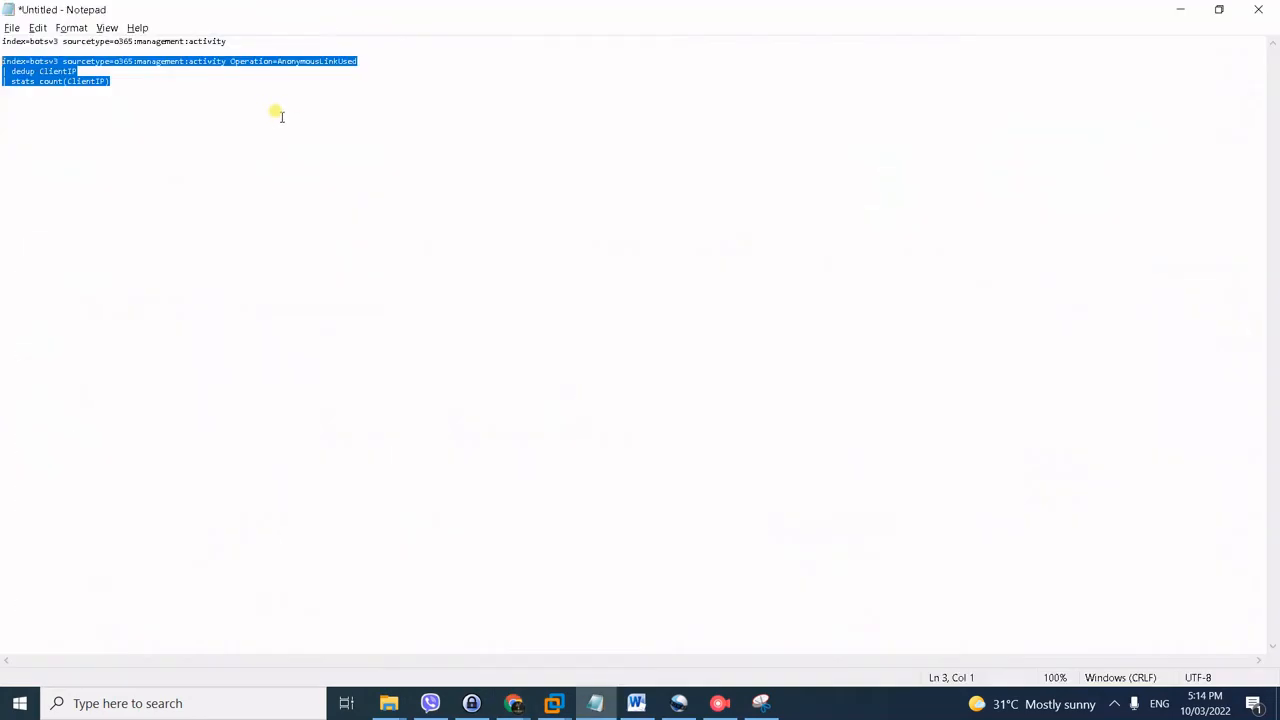
left_click(306, 117)
key("ctrl+a")
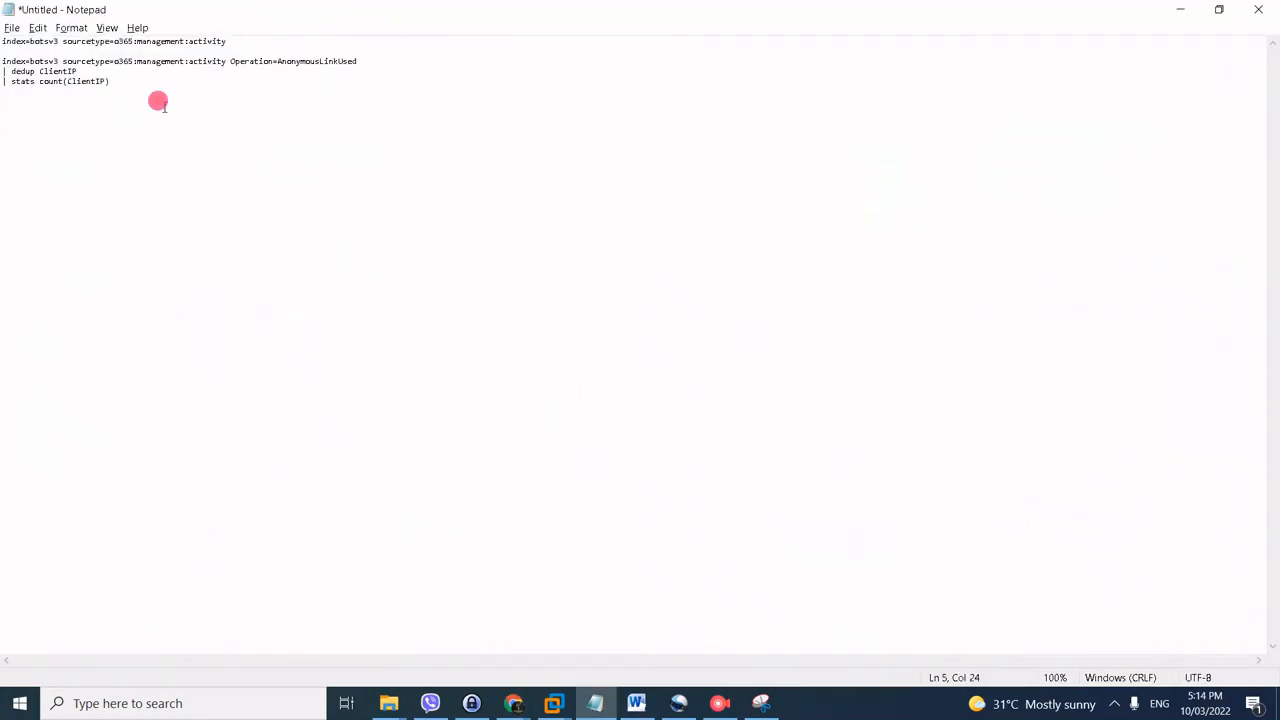
left_click_drag(157, 100, 2, 61)
key("ctrl+c")
key("alt+Tab")
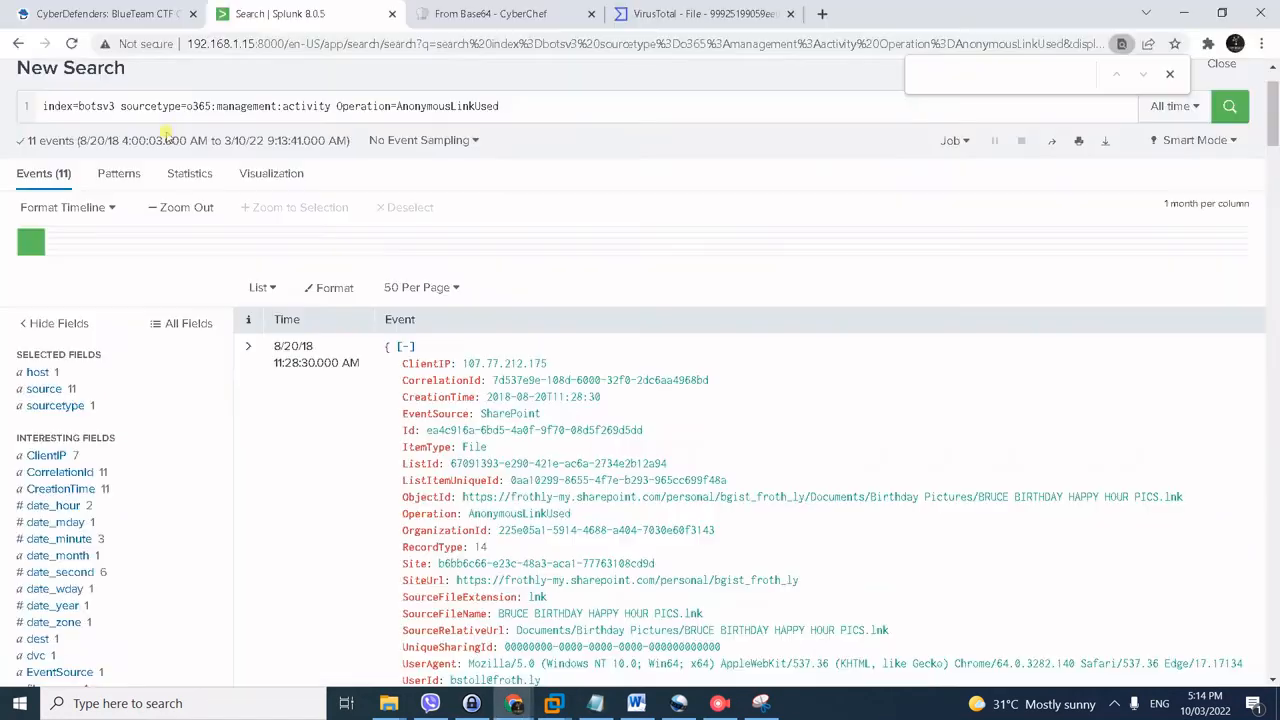
- Replace the Splunk search with the copied AnonymousLinkUsed query using dedup ClientIP and stats count(ClientIP), and run it
left_click(186, 103)
key("ctrl+a")
key("ctrl+v")
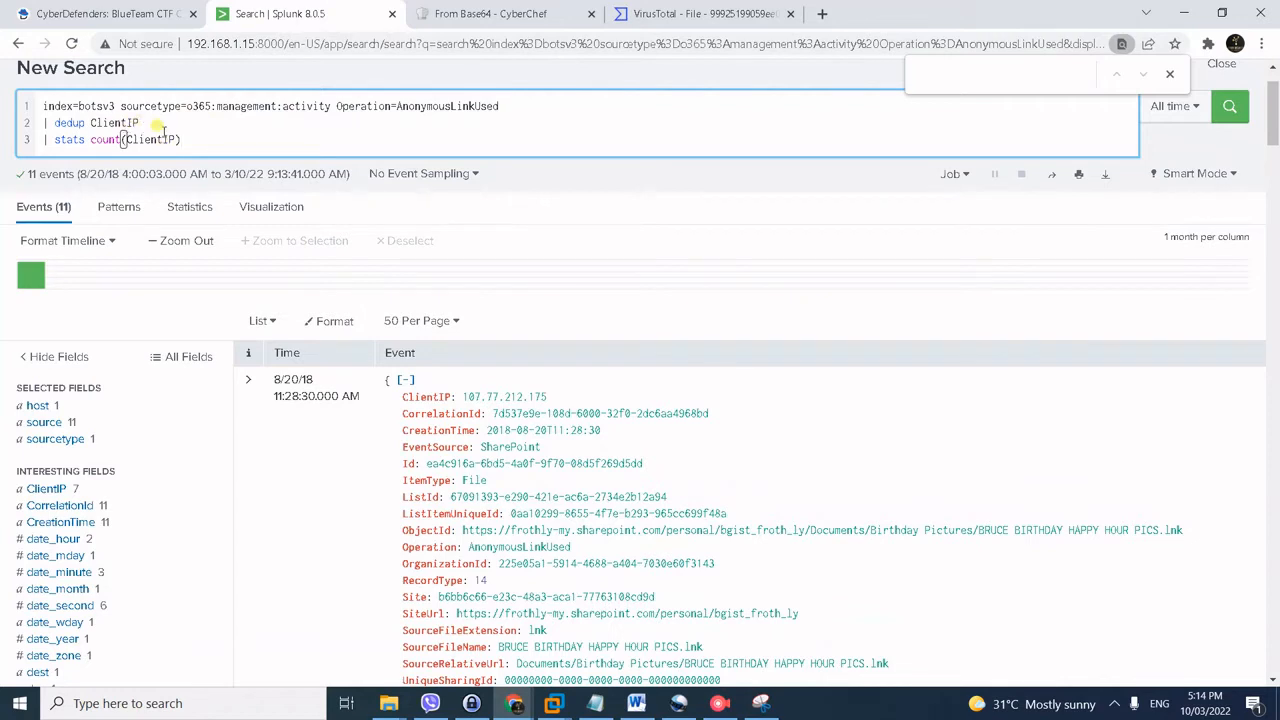
key("Return")
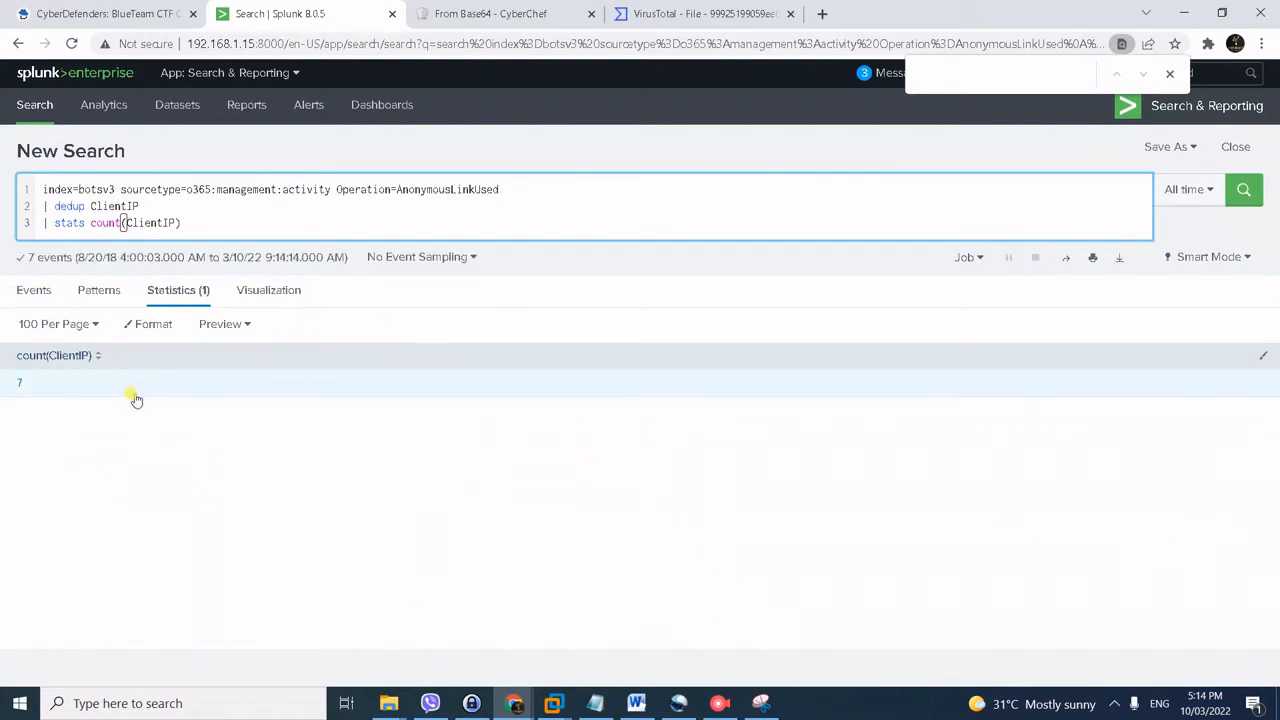
left_click(177, 422)
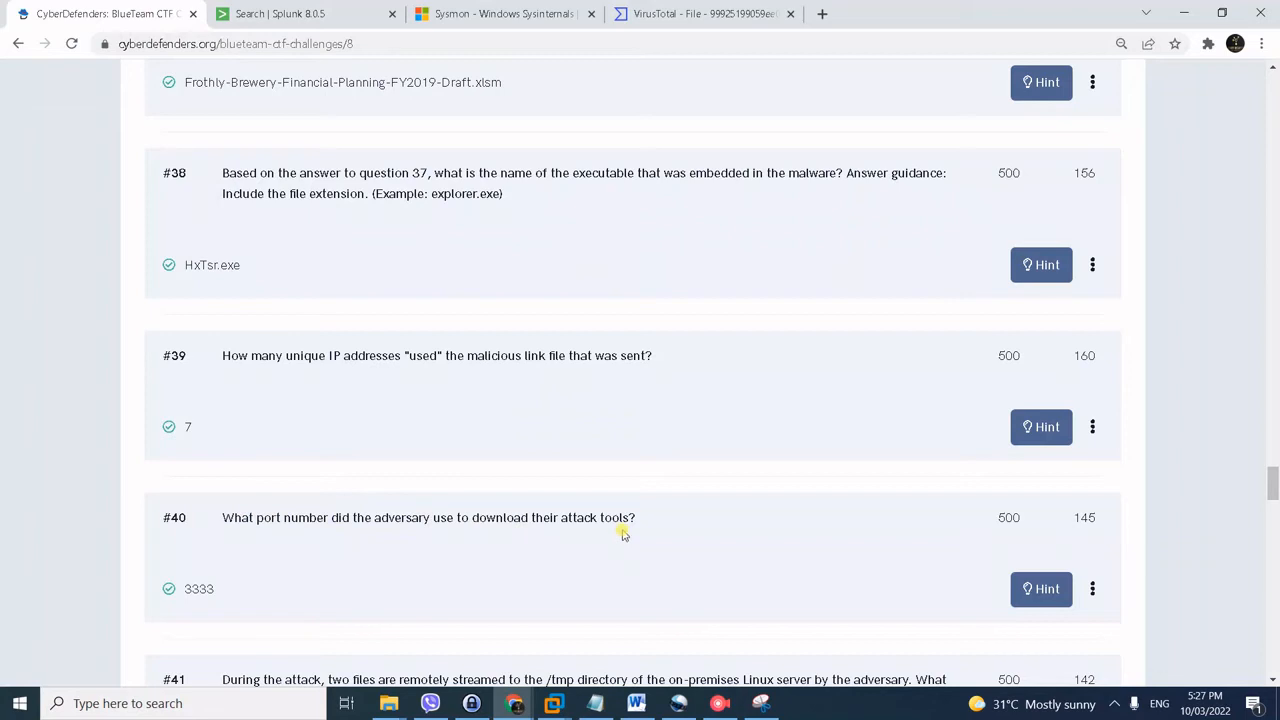
- Examine the Splunk DestinationPort query for EventCode=3 on FYODOR-L.froth.ly alongside the Sysmon documentation for Event ID 3
left_click(305, 13)
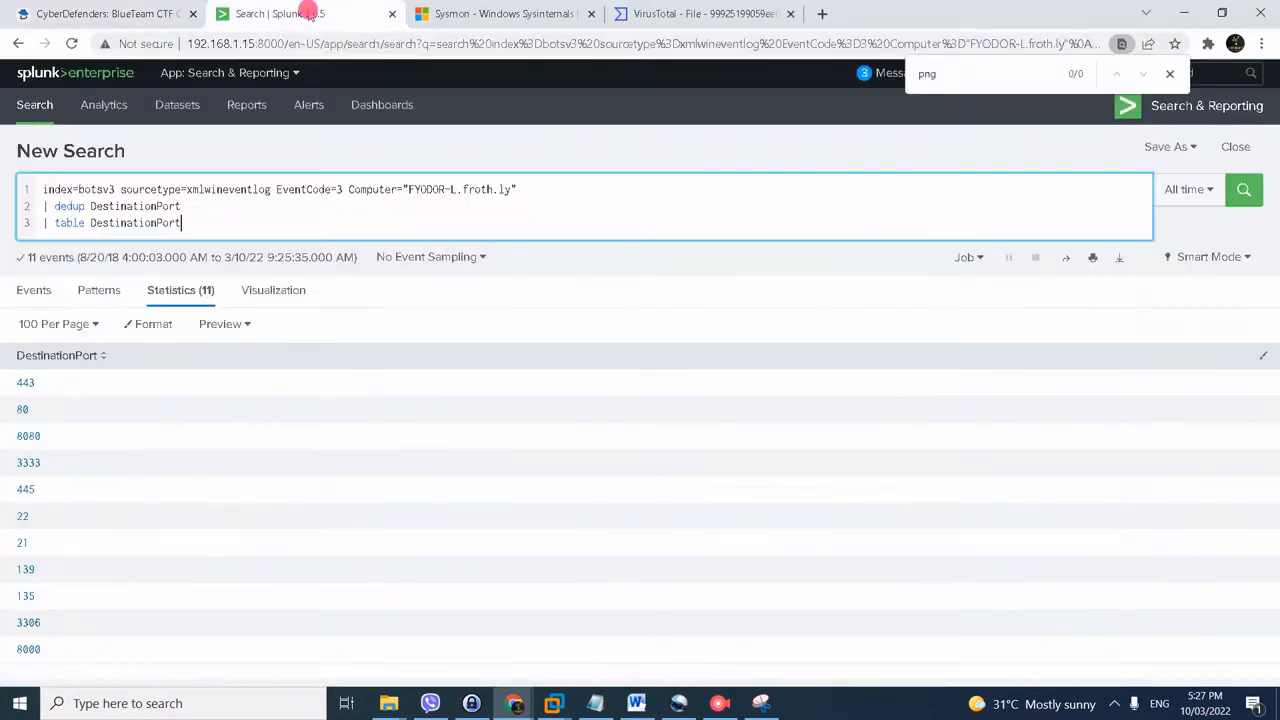
left_click(209, 204)
left_click(512, 16)
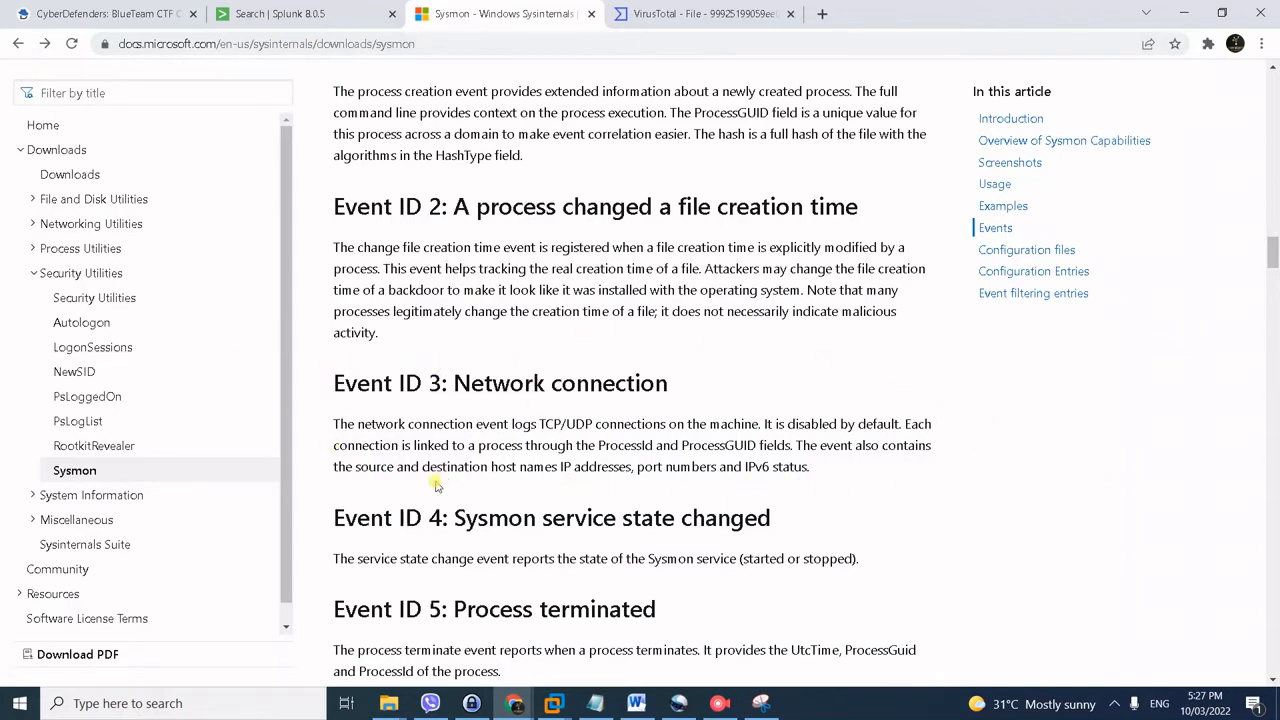
left_click(258, 17)
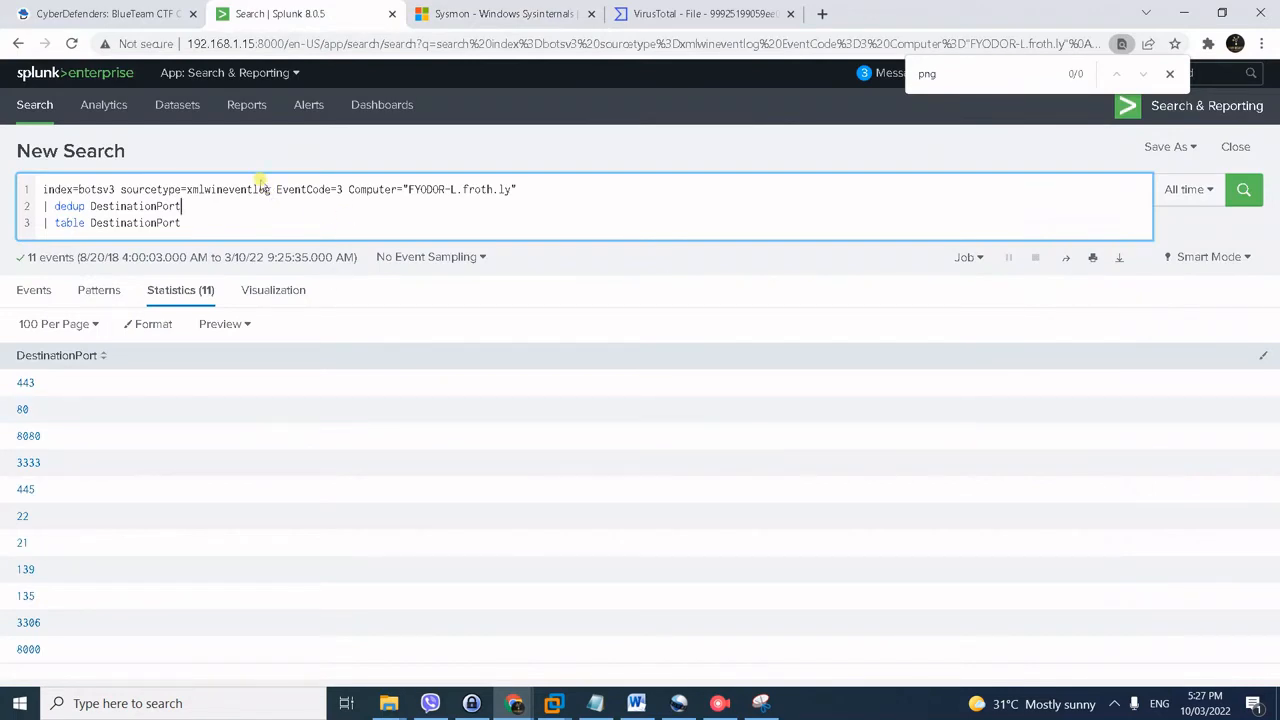
left_click_drag(349, 191, 528, 188)
left_click(530, 189)
- Return to the CyberDefenders challenge page and read question 41 and its hints
left_click(157, 8)
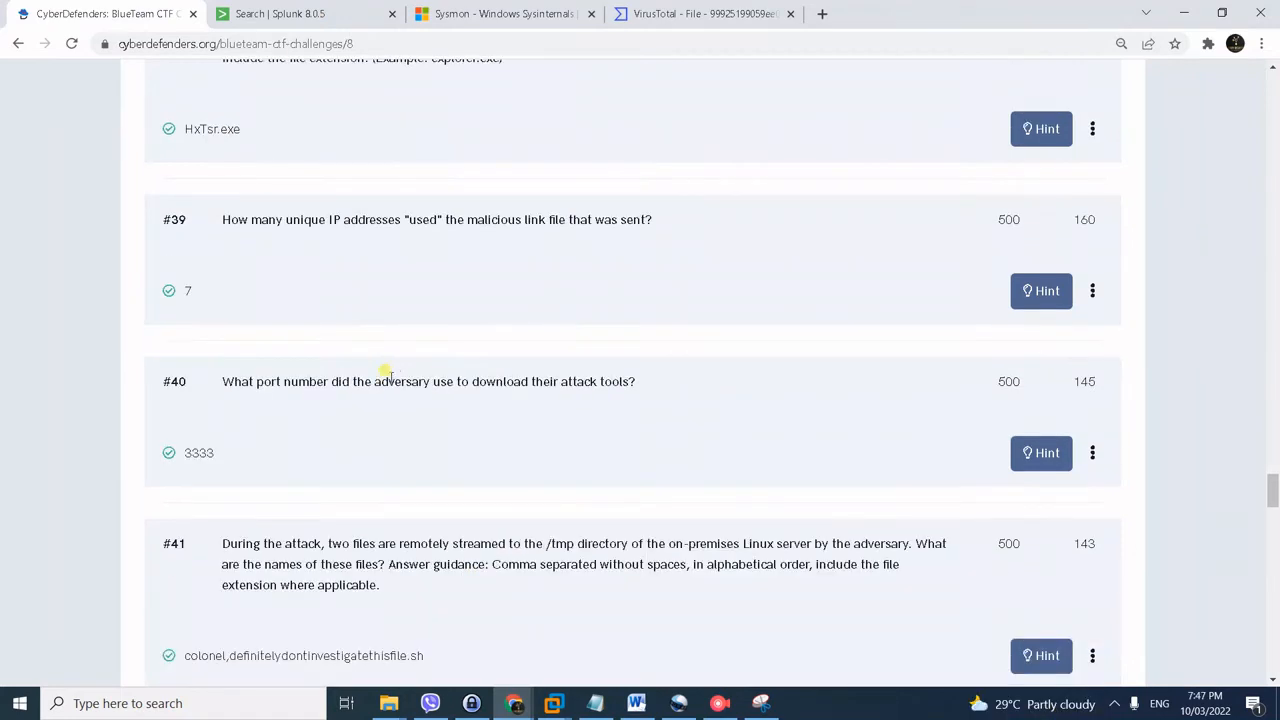
scroll(355, 465, "down", 1)
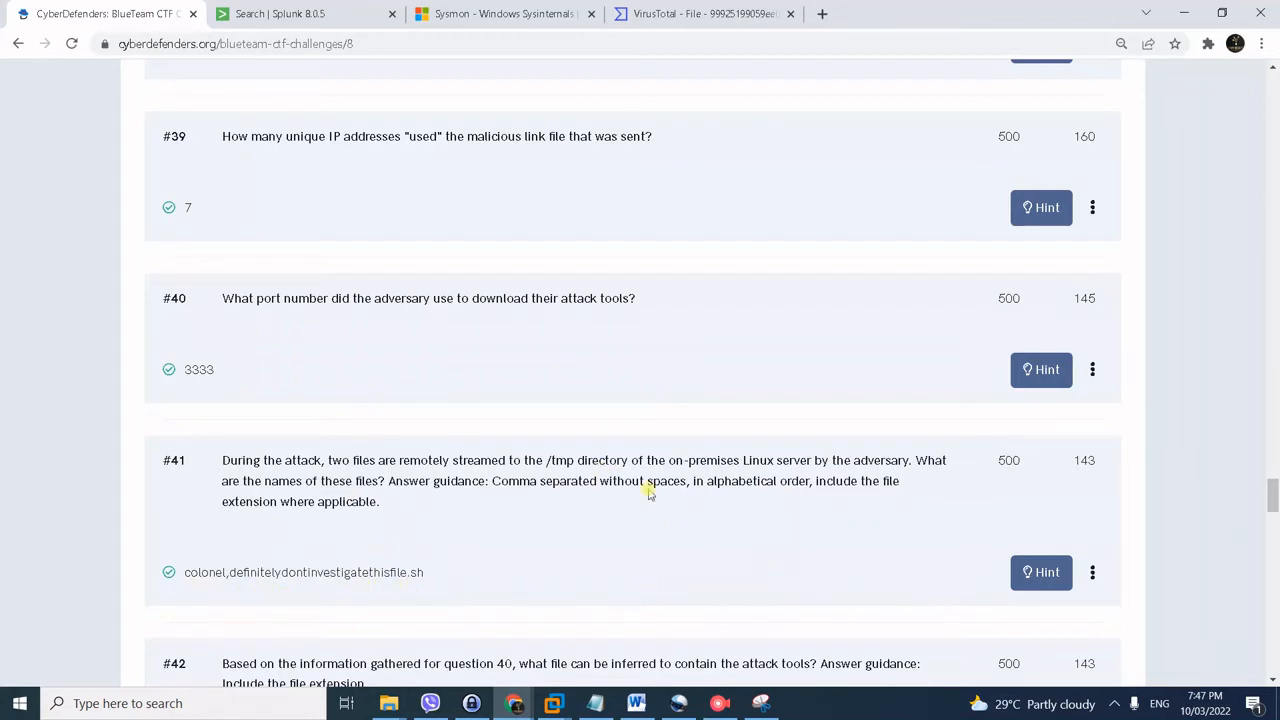
left_click(1050, 580)
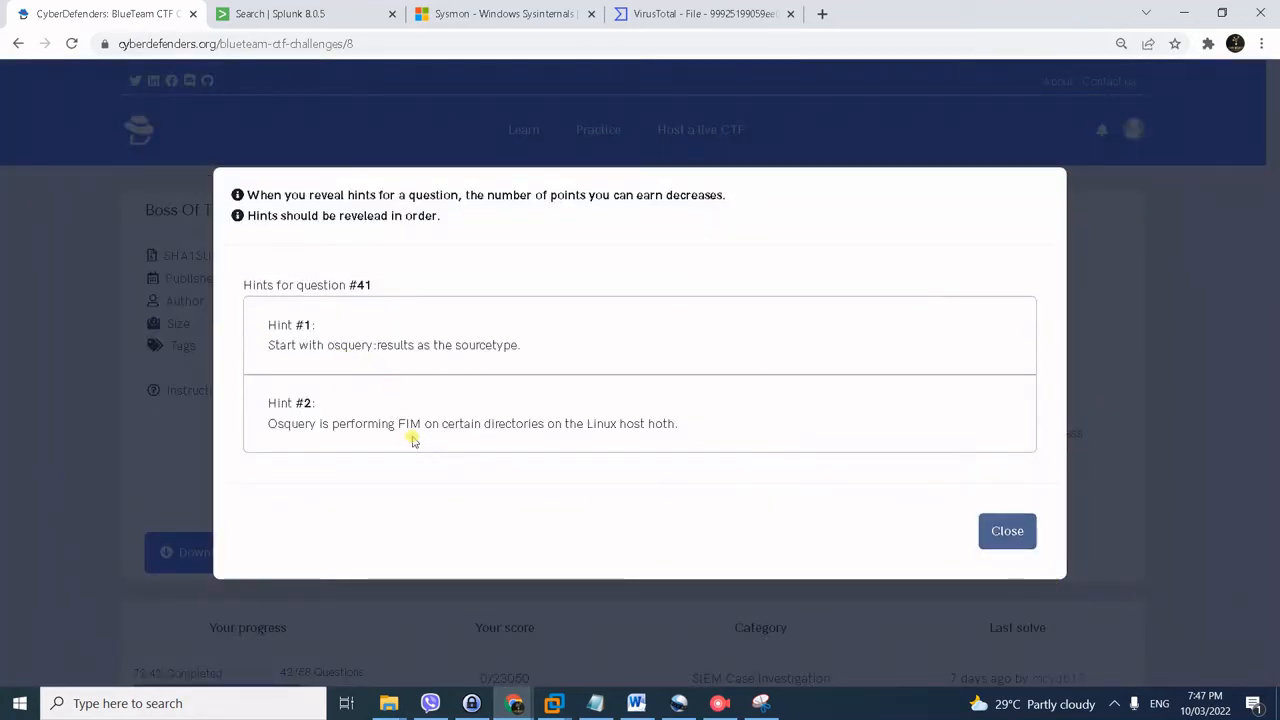
left_click(1008, 530)
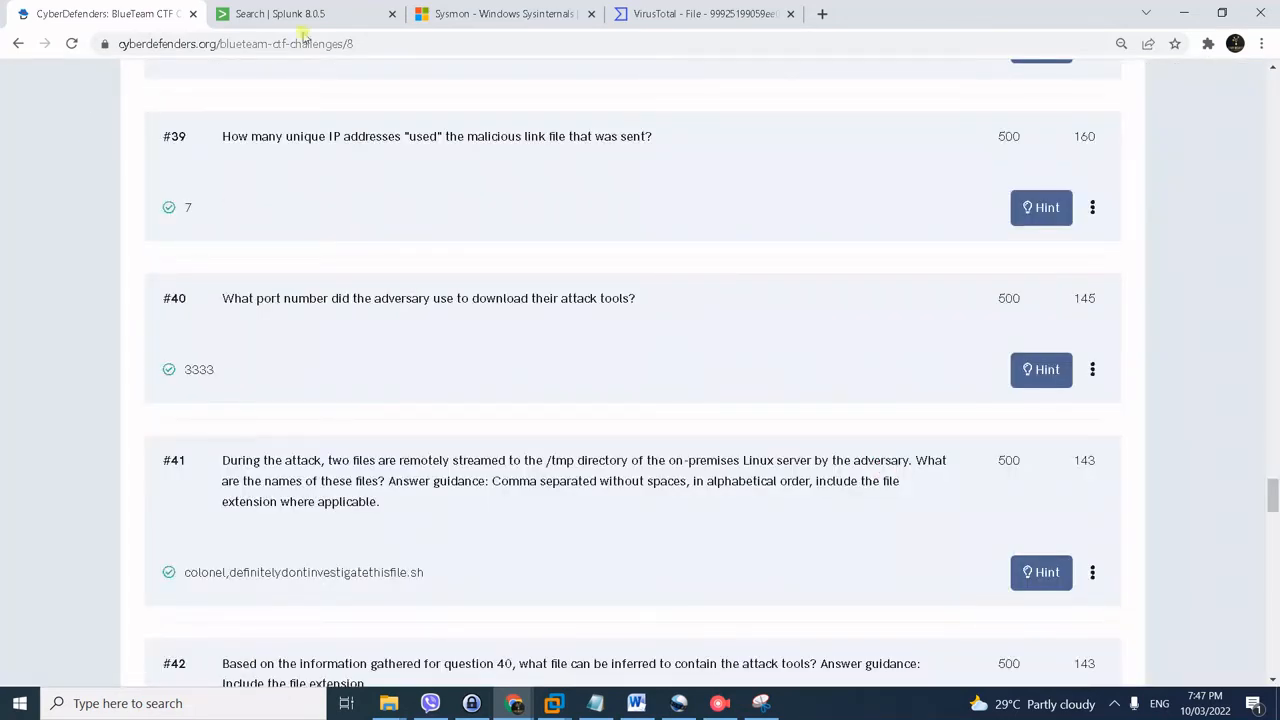
- In Splunk, filter the osquery:results /tmp events by the name value pack_fim_file_events
left_click(345, 8)
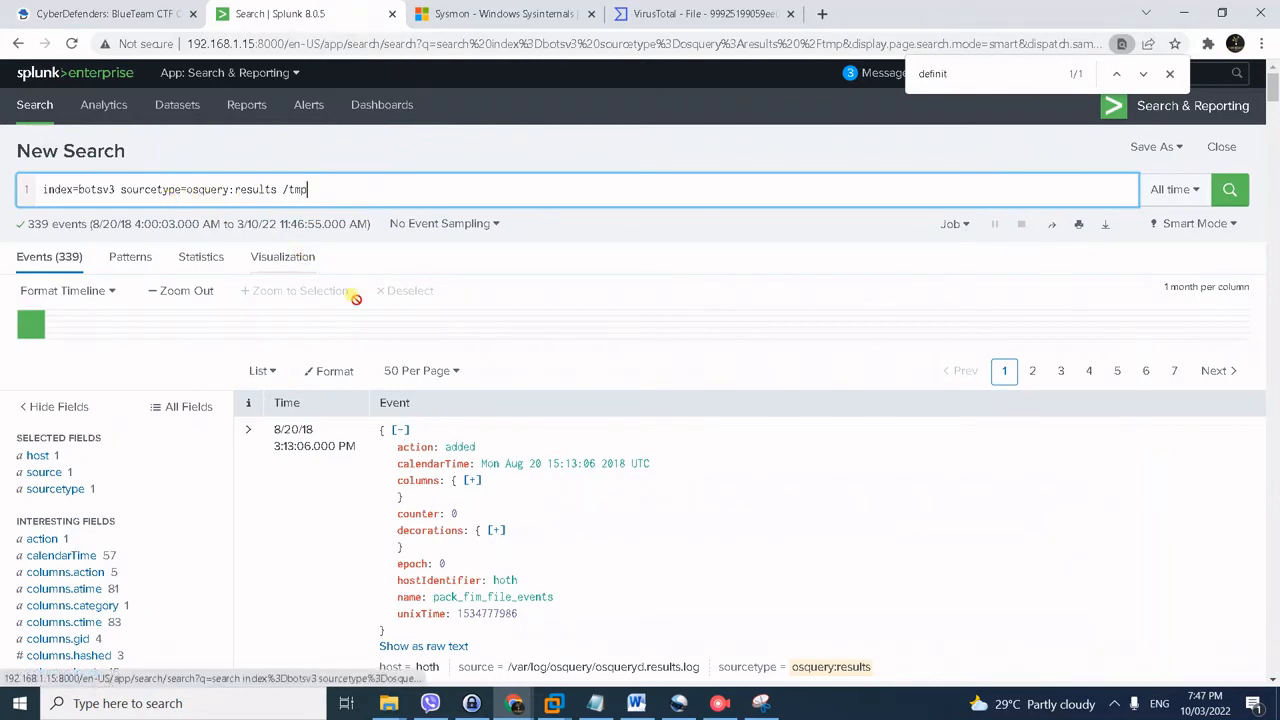
scroll(476, 508, "down", 3)
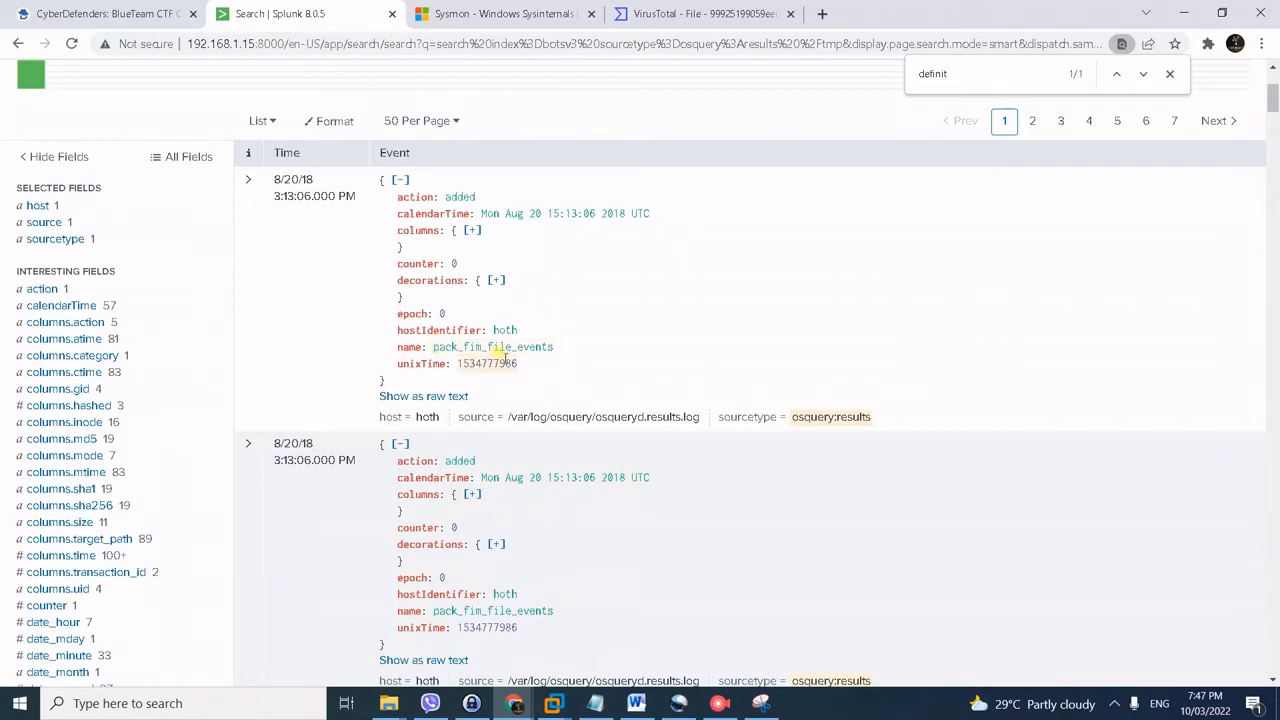
scroll(97, 565, "down", 2)
scroll(95, 564, "down", 3)
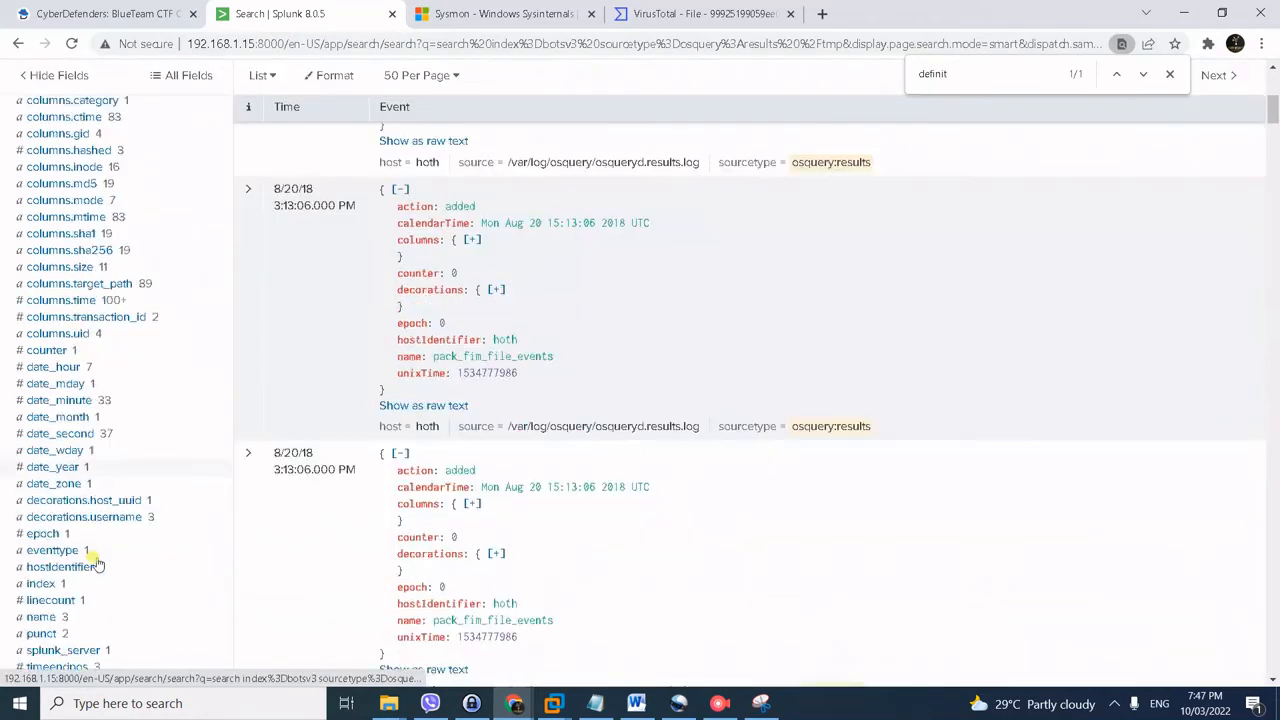
left_click(60, 450)
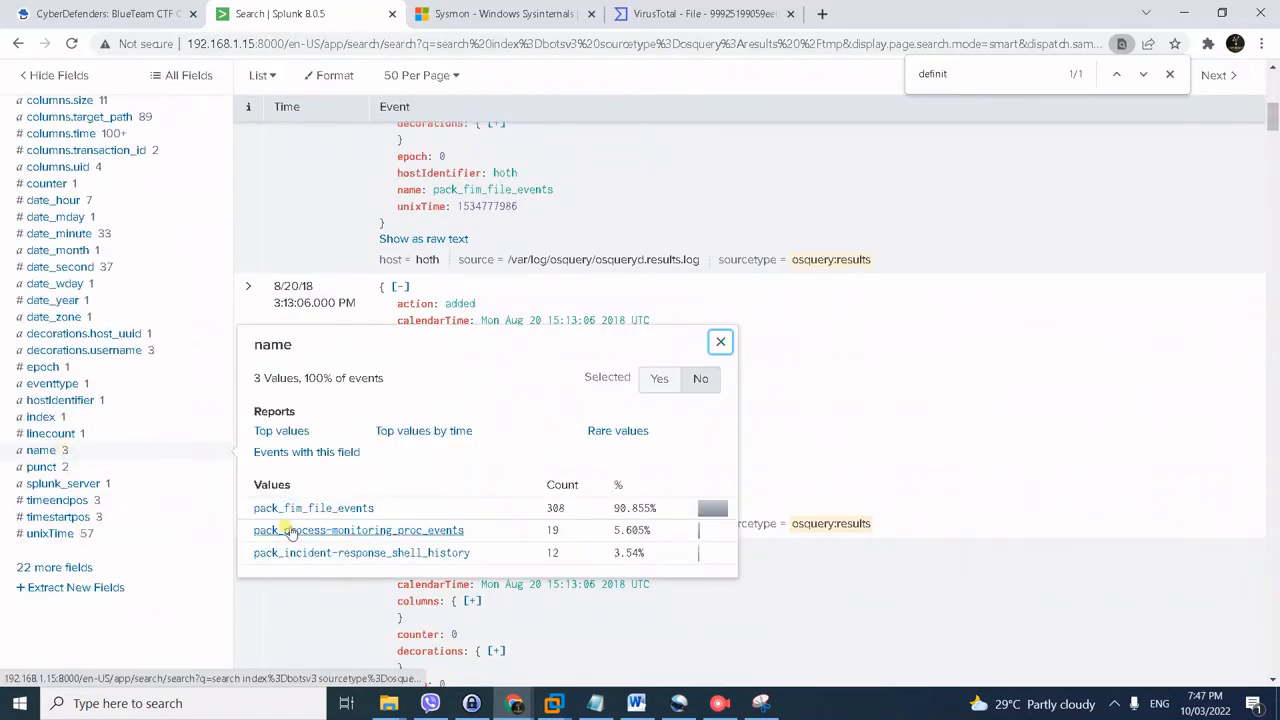
left_click(322, 508)
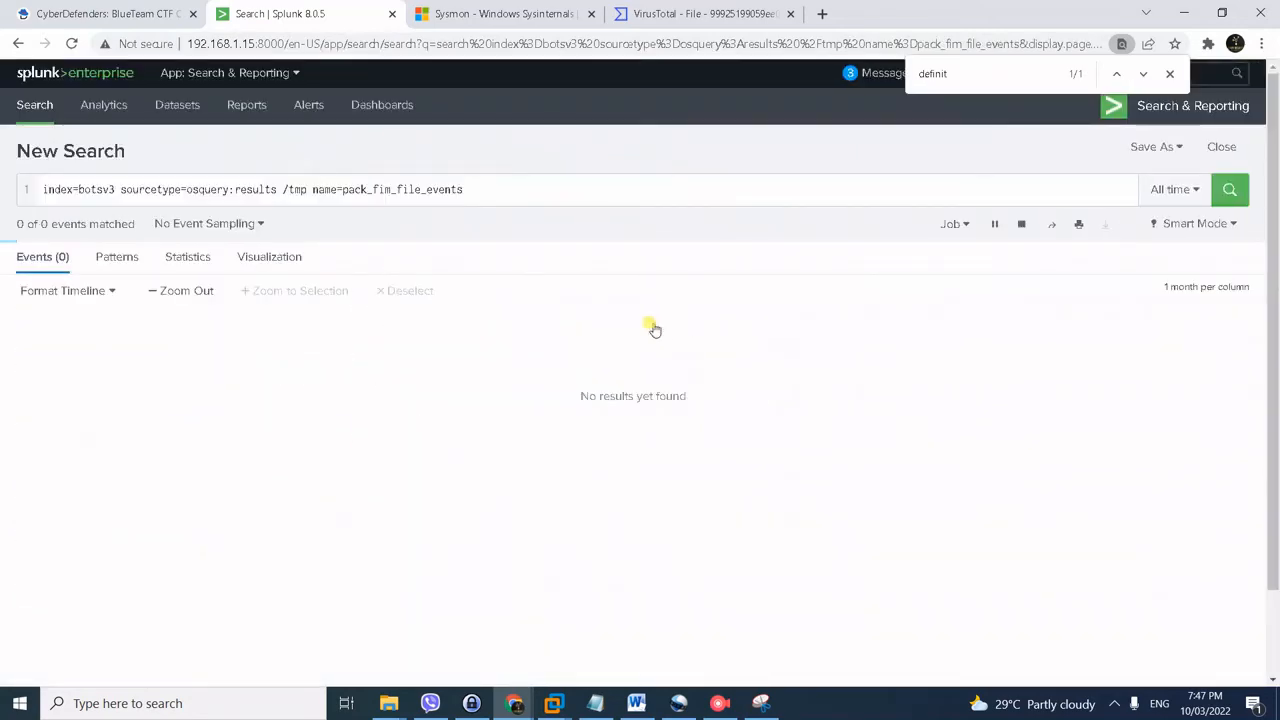
- Look over the filtered events and copy the three-line pack_fim_file_events query with dedup and table columns.target_path from Notepad
scroll(567, 571, "down", 3)
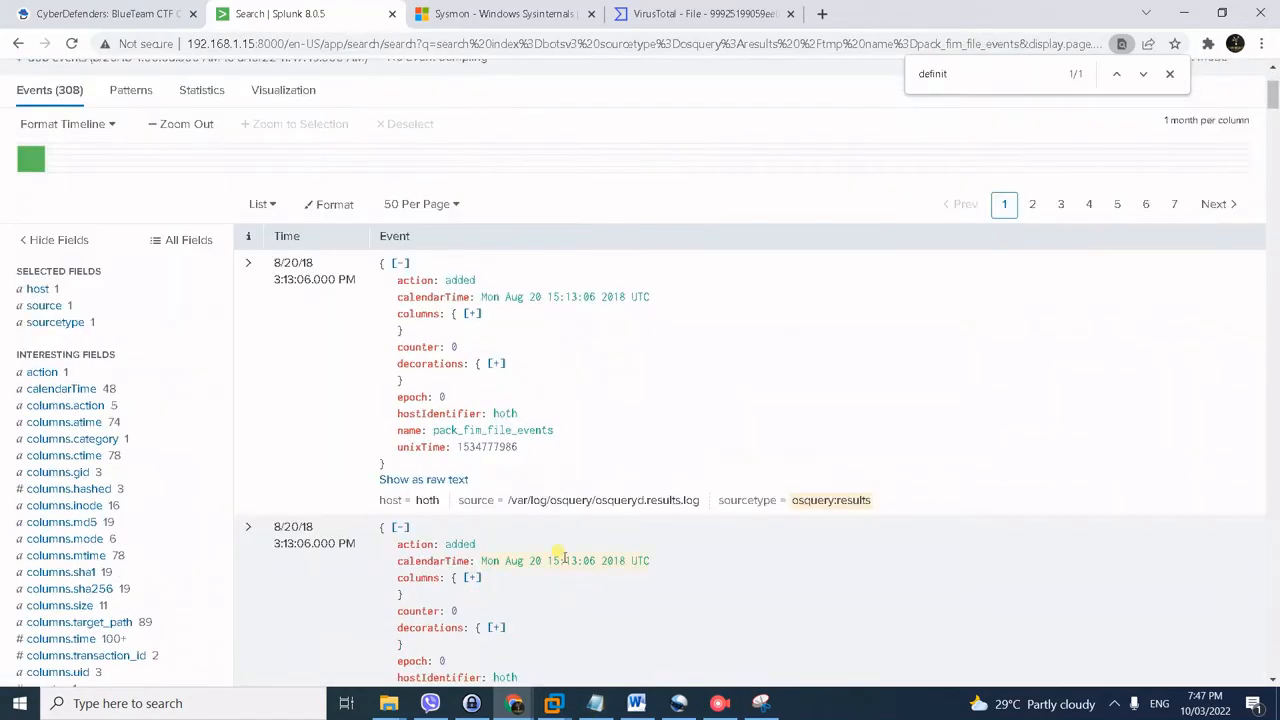
scroll(480, 537, "up", 2)
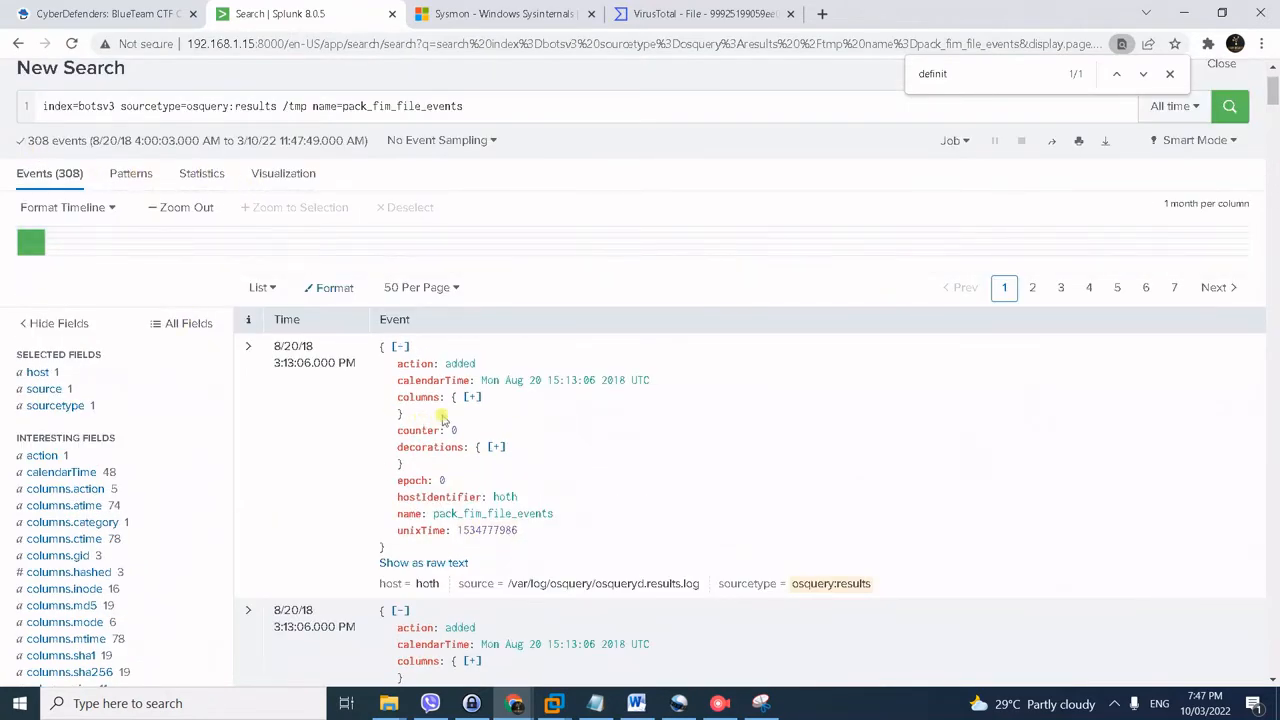
scroll(445, 475, "down", 3)
scroll(445, 470, "up", 2)
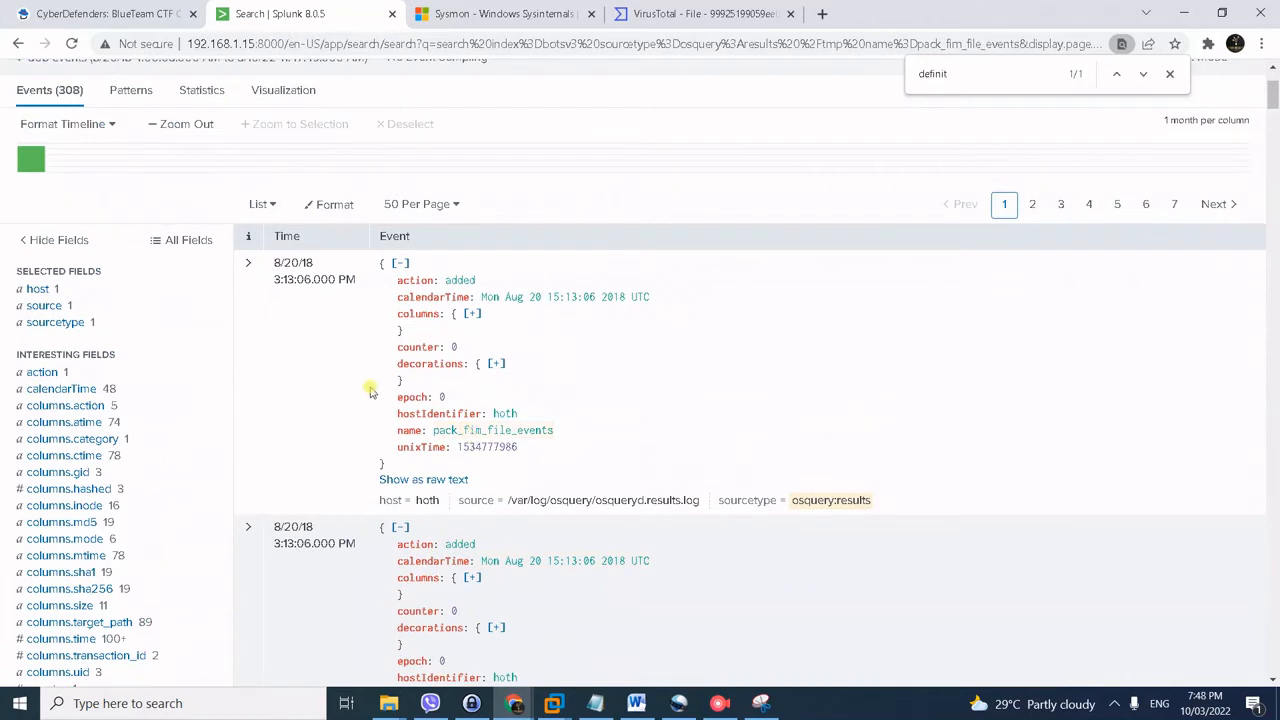
key("alt+Tab")
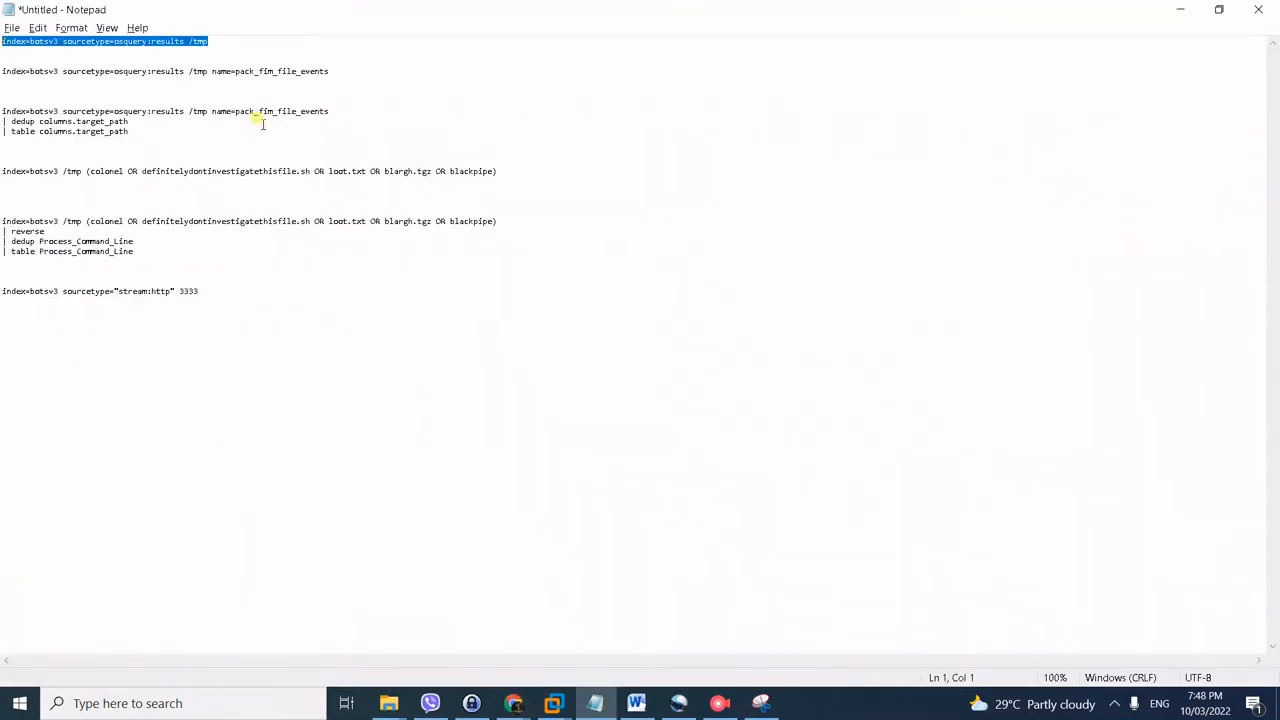
left_click_drag(150, 131, 2, 98)
key("ctrl+c")
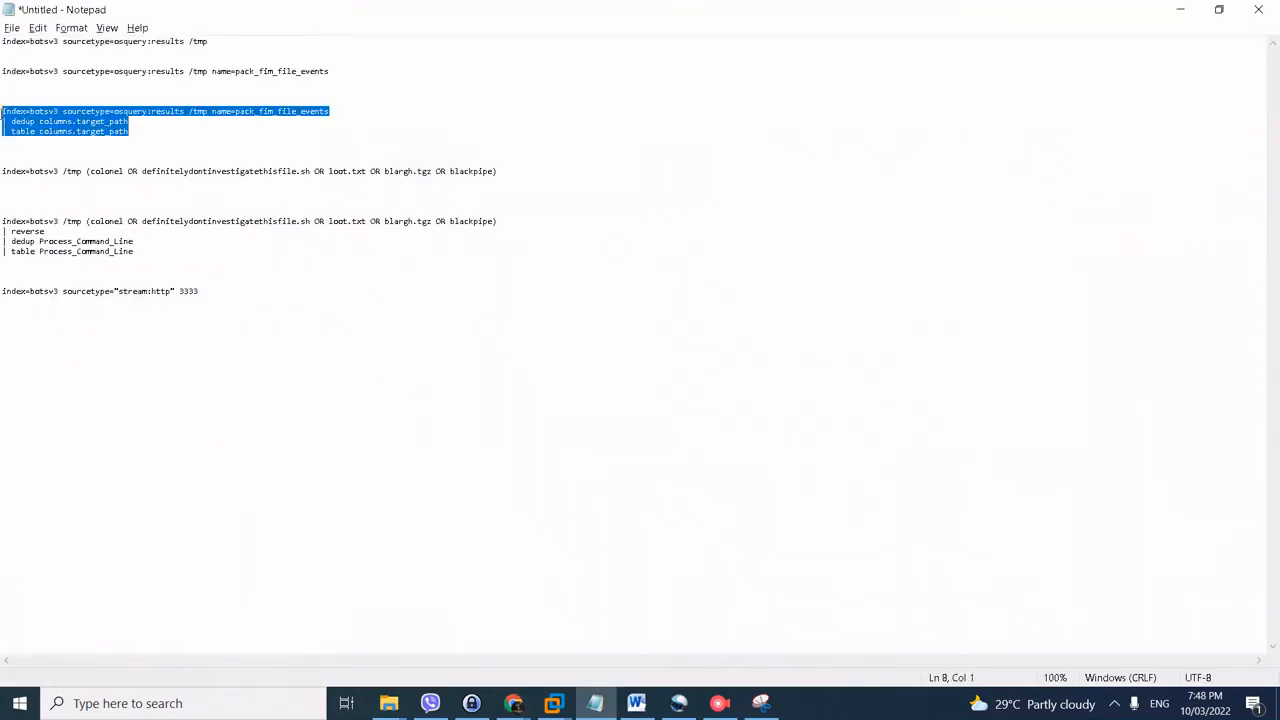
- Replace the Splunk search text with the copied query that dedups and tables columns.target_path
key("alt+Tab")
scroll(186, 86, "up", 2)
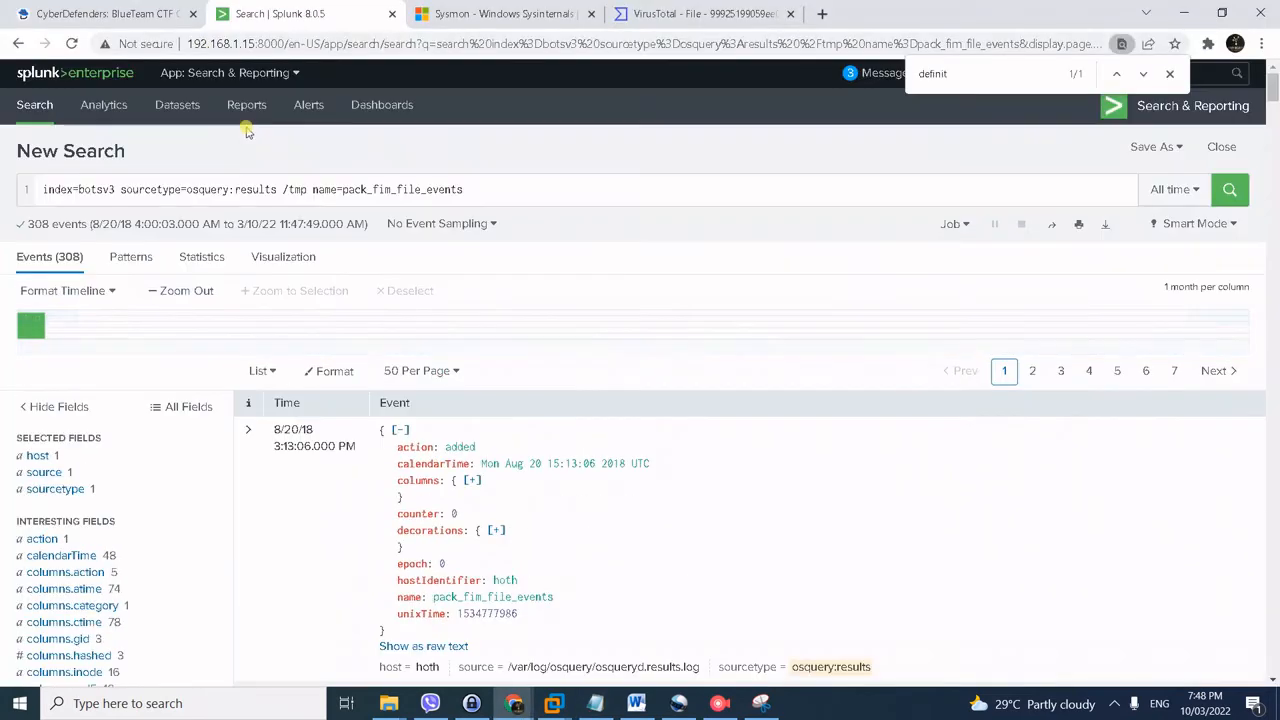
left_click(250, 188)
key("ctrl+a")
key("ctrl+v")
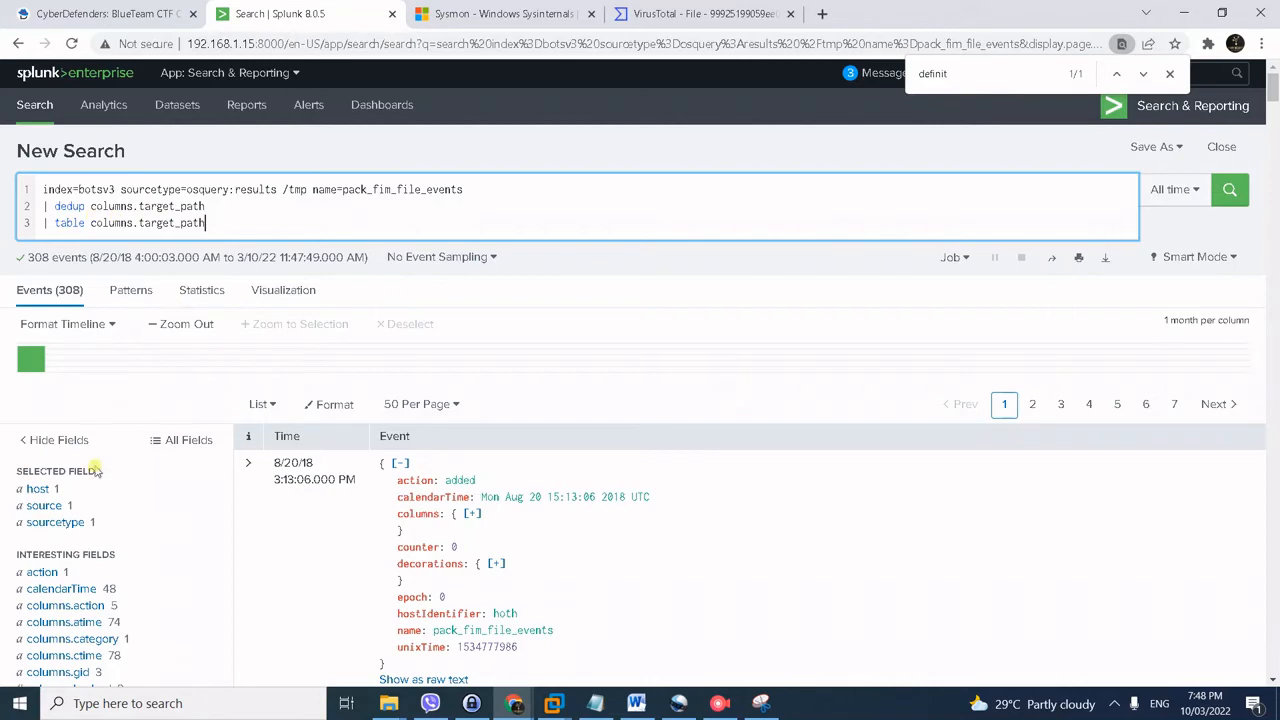
- Examine the top values of the columns.target_path field and run the dedup and table query
scroll(95, 475, "down", 3)
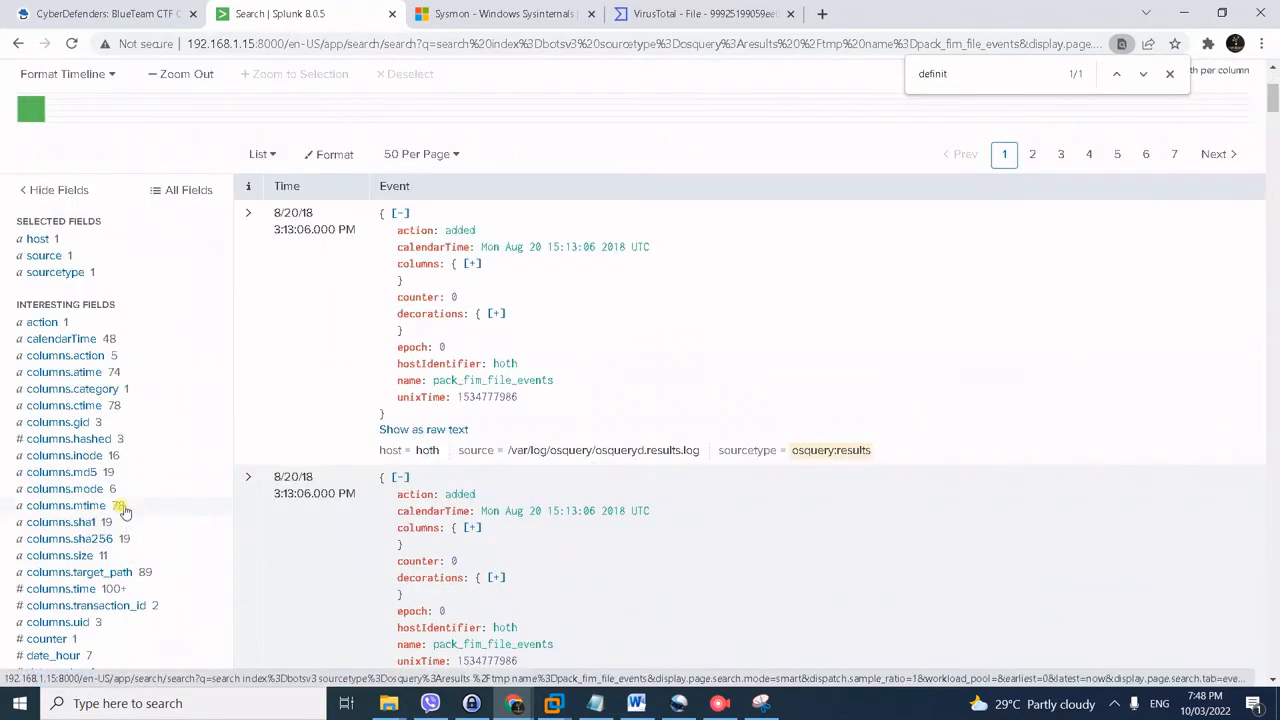
left_click(118, 574)
scroll(530, 548, "down", 1)
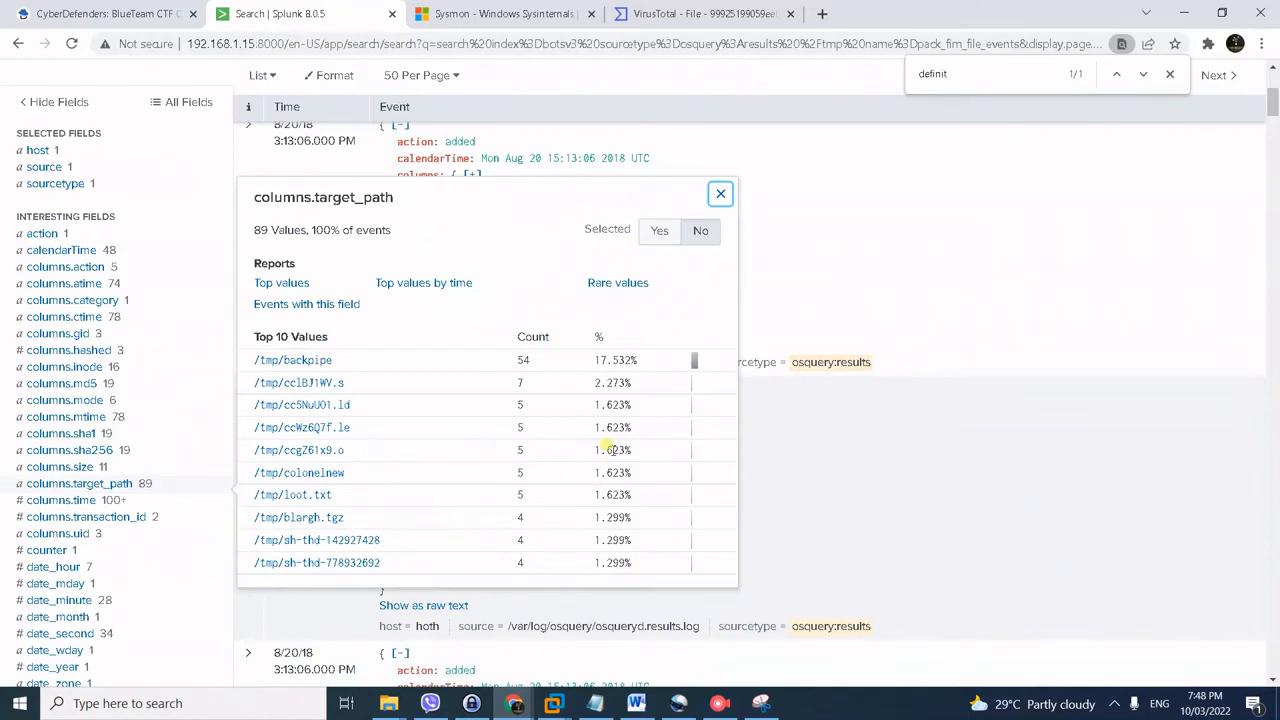
scroll(608, 450, "up", 3)
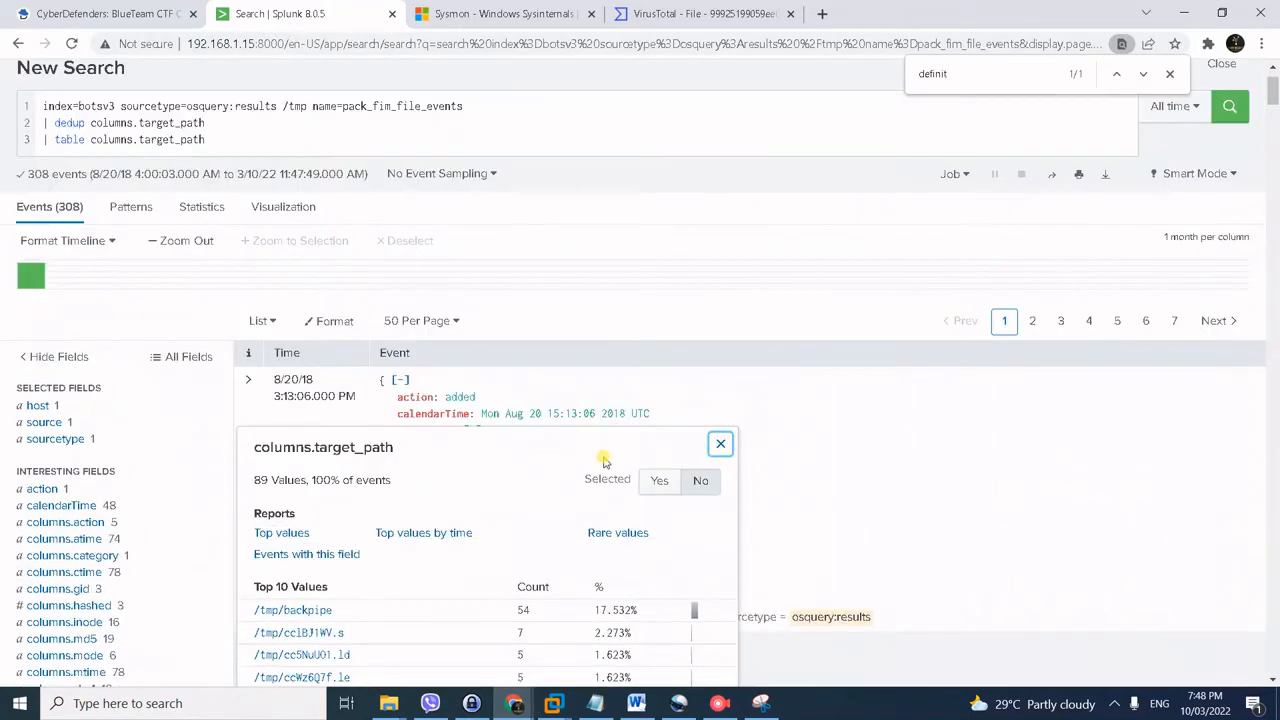
left_click(272, 140)
key("Return")
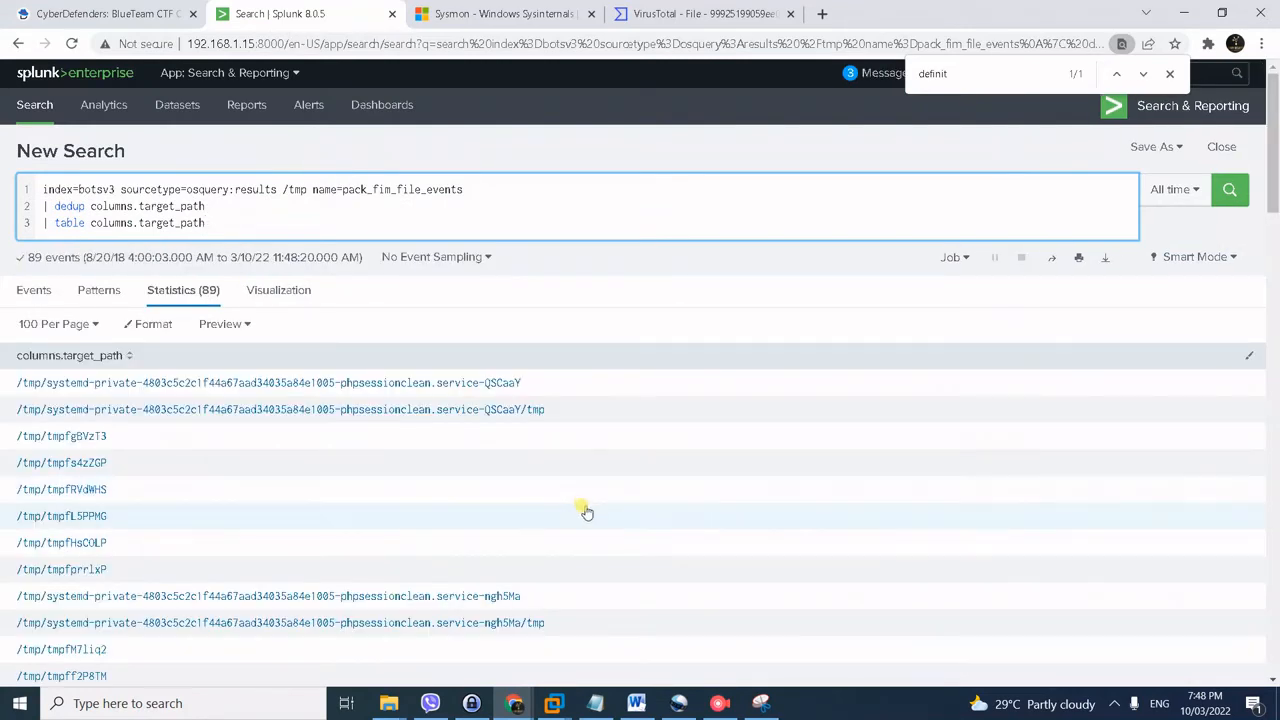
- Sort the results by columns.target_path in ascending order and review the listed /tmp files
left_click(84, 355)
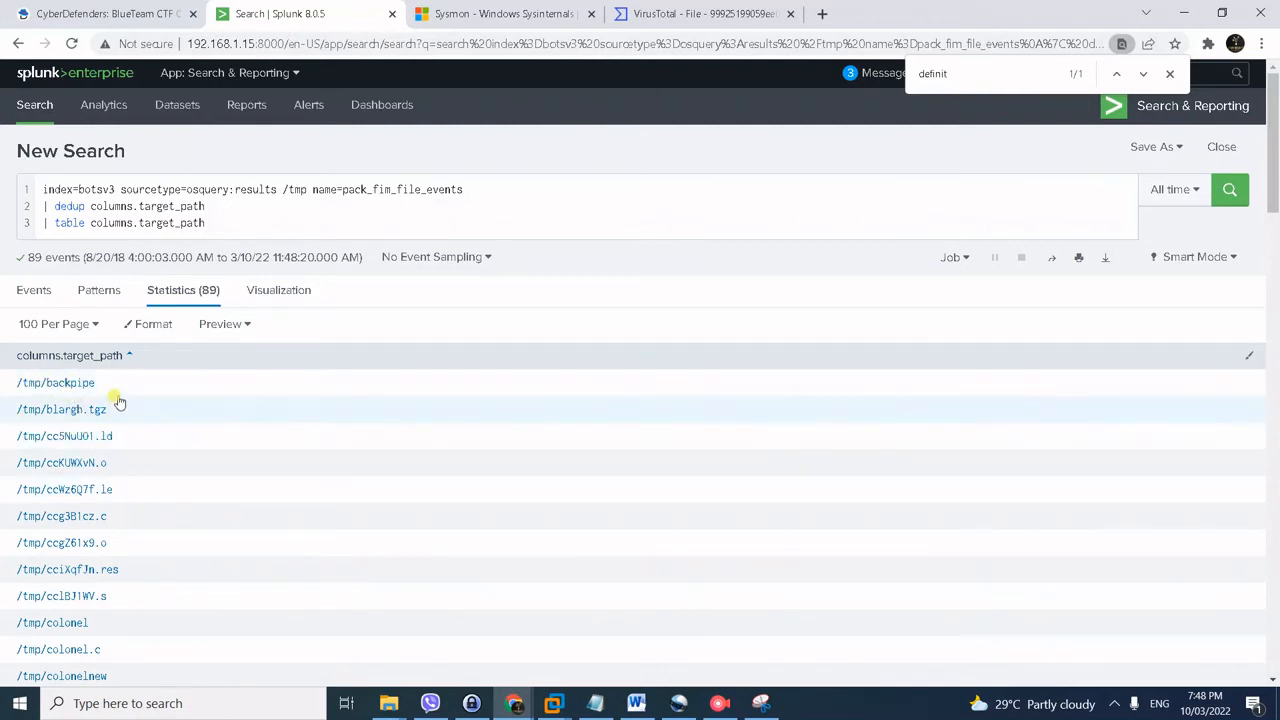
scroll(130, 470, "down", 1)
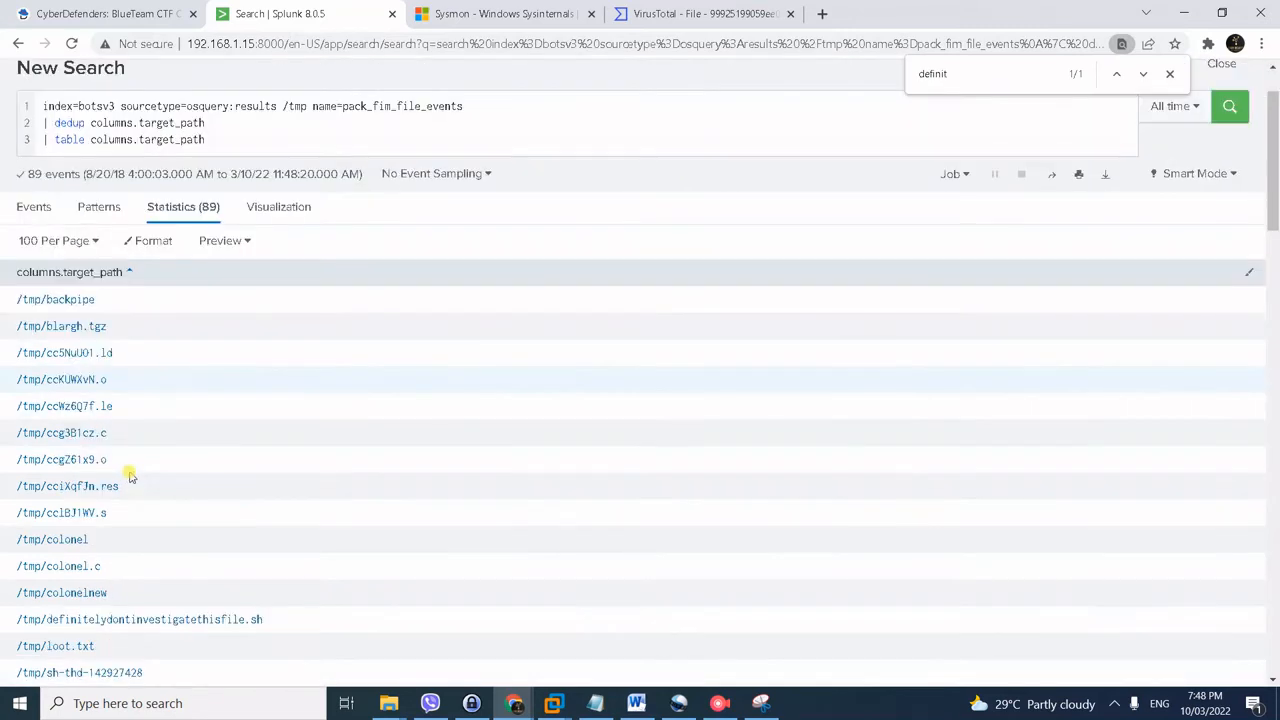
scroll(80, 420, "down", 1)
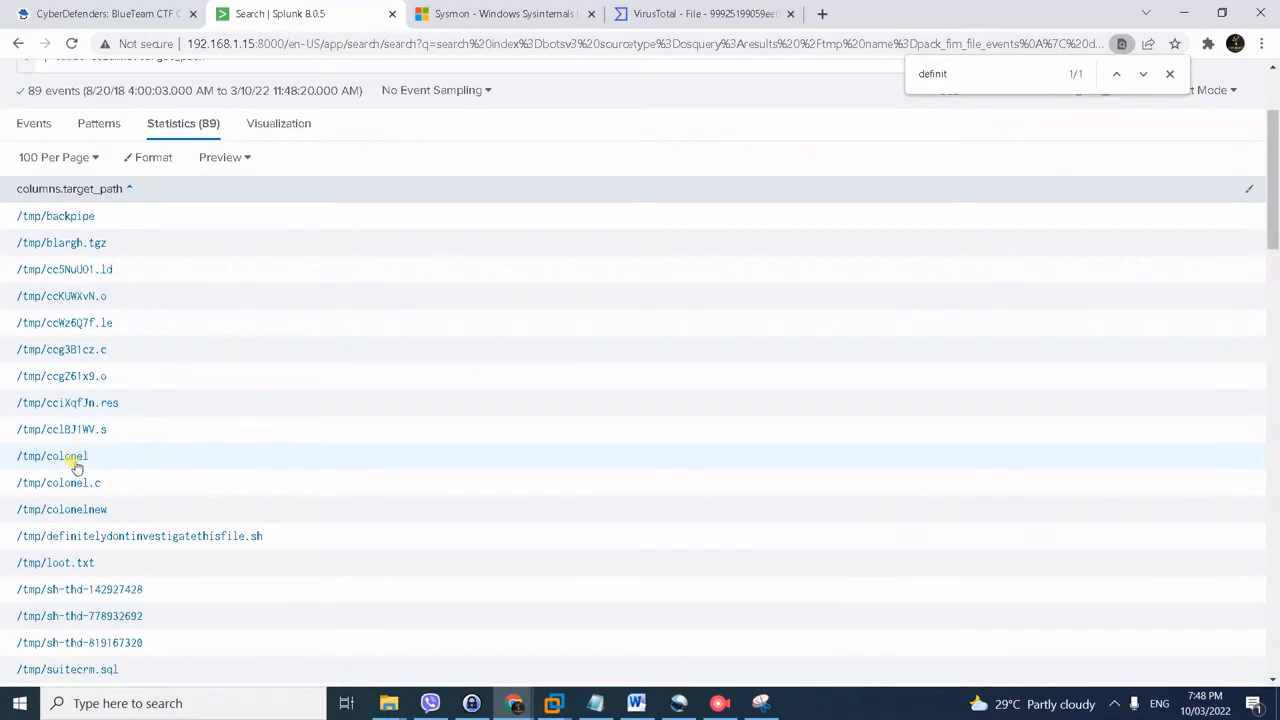
scroll(76, 467, "down", 1)
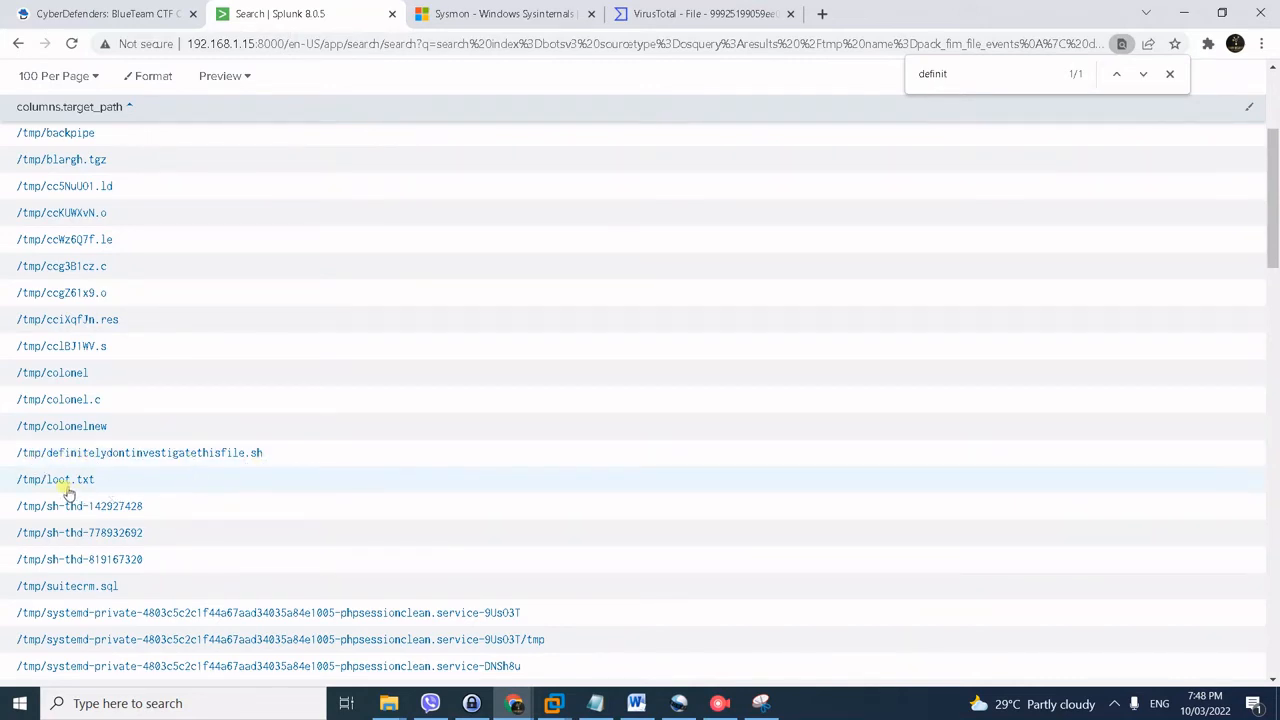
scroll(280, 478, "down", 10)
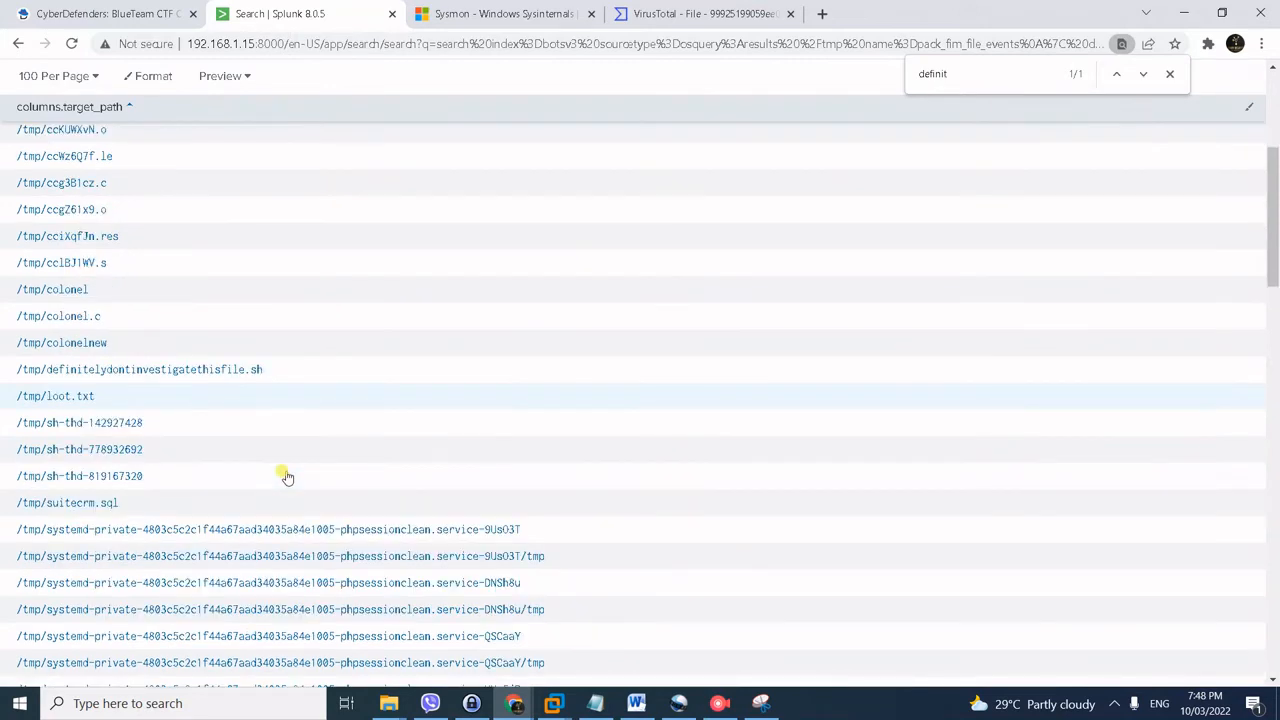
scroll(248, 485, "down", 15)
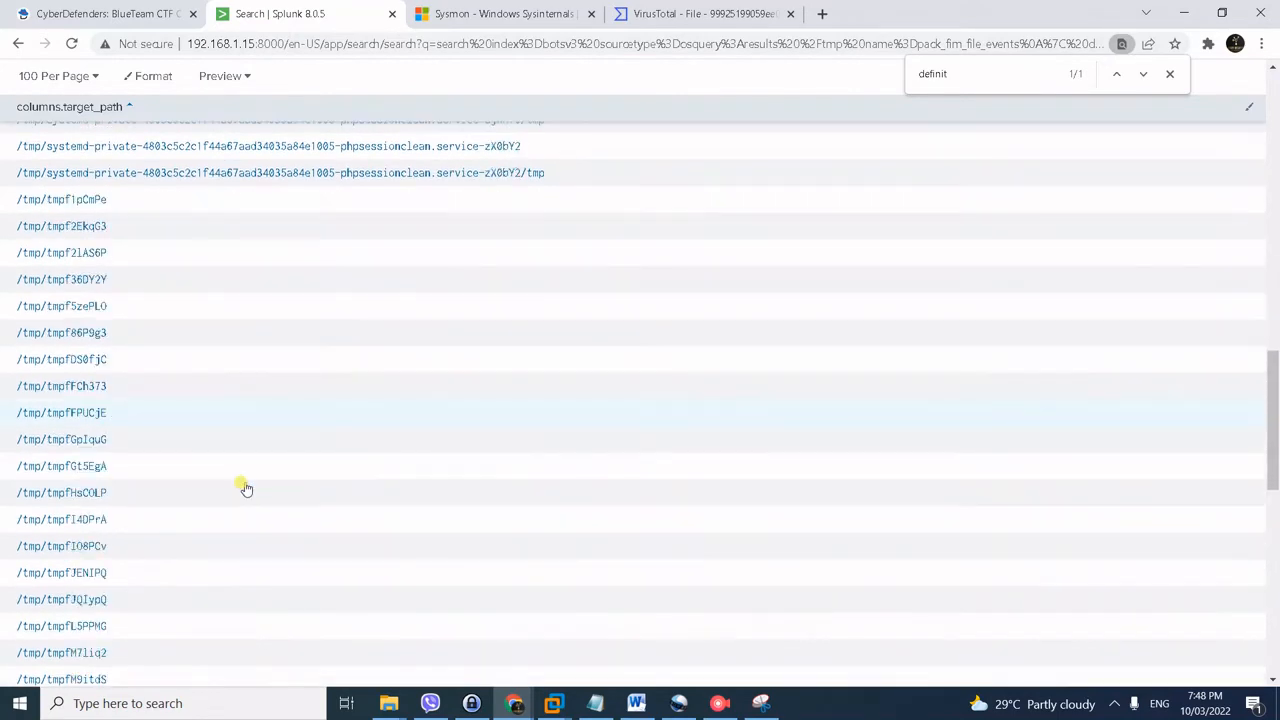
scroll(230, 517, "up", 20)
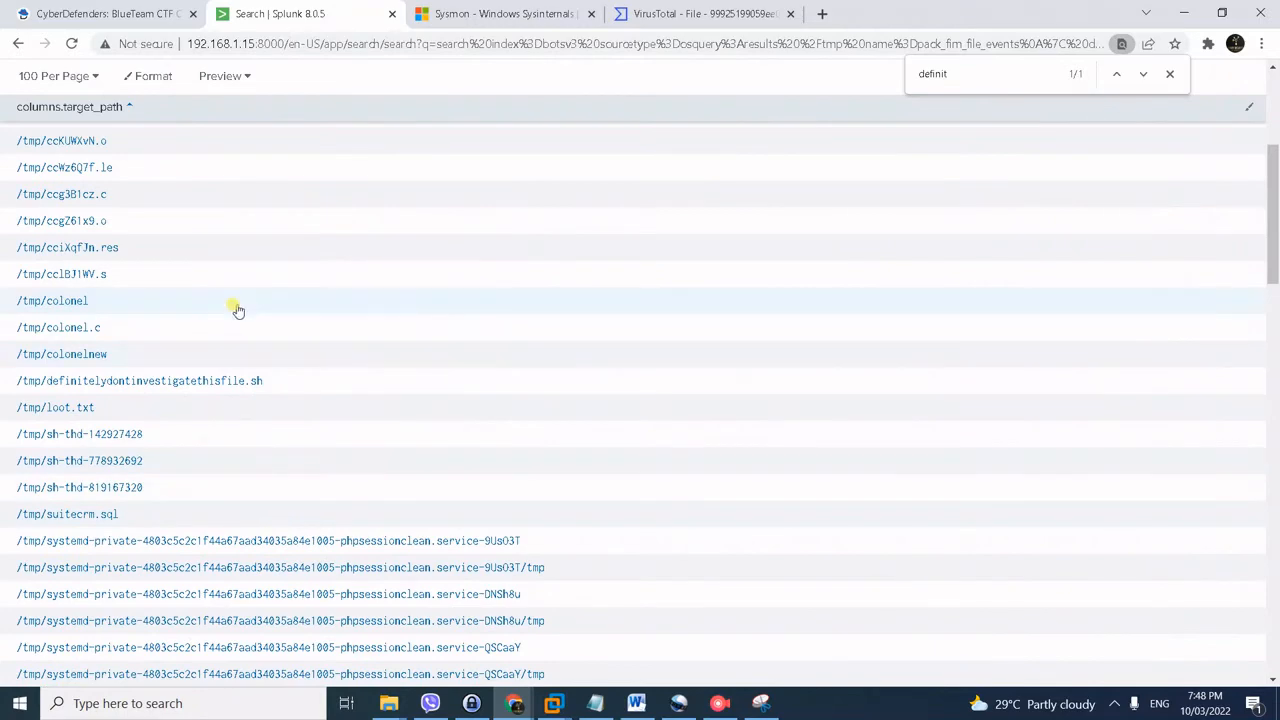
scroll(237, 309, "up", 5)
- Copy the one-line /tmp query for colonel, definitelydontinvestigatethisfile.sh, loot.txt, blargh.tgz and blackpipe from Notepad
key("alt+Tab")
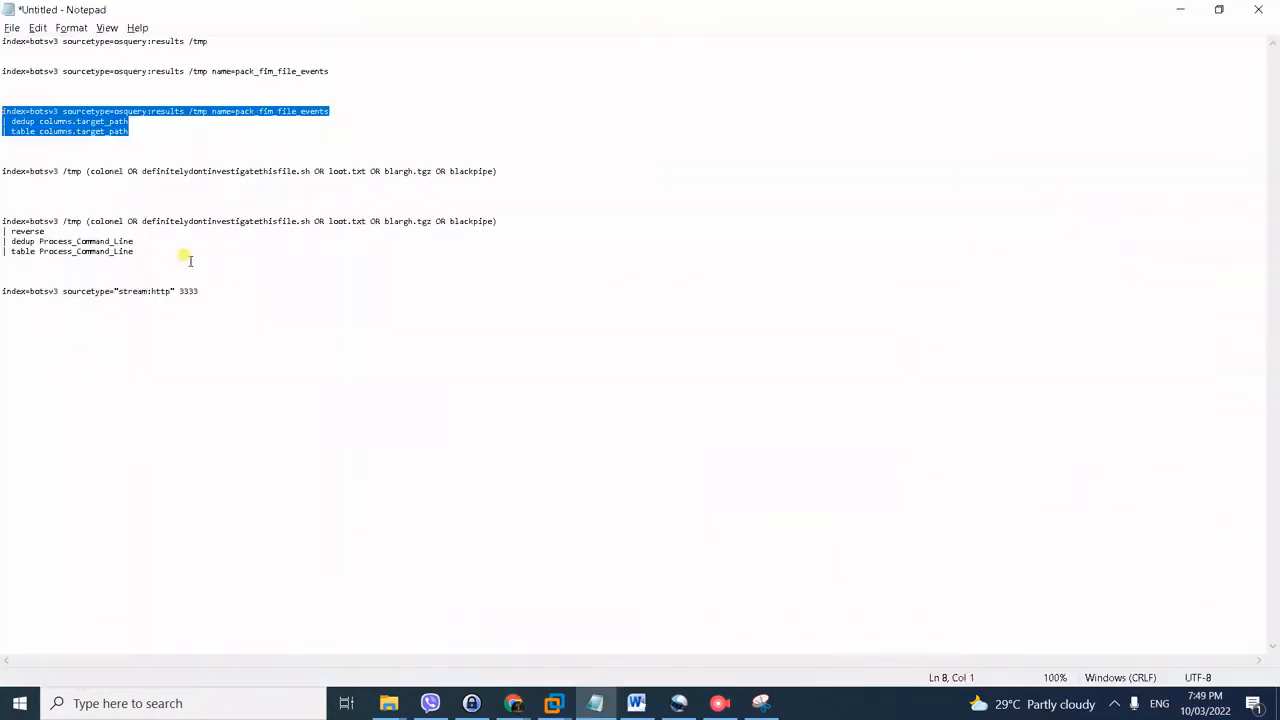
left_click_drag(497, 171, 100, 171)
left_click(36, 180)
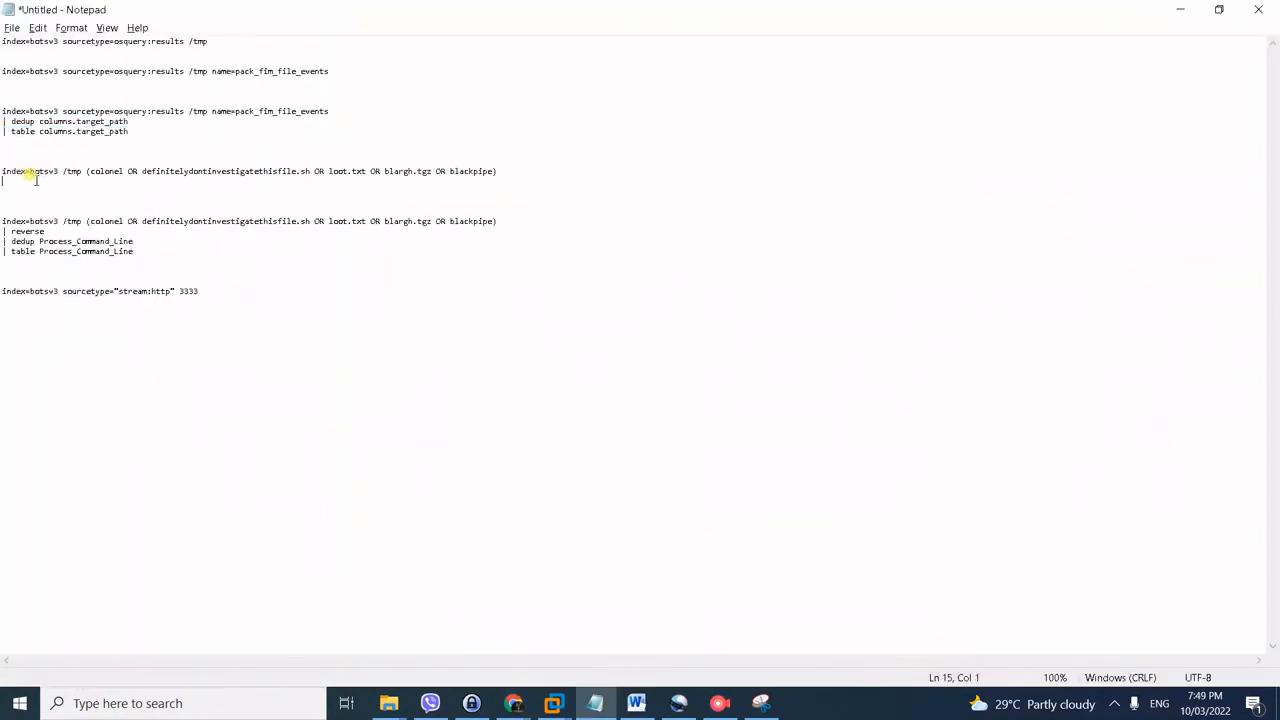
left_click_drag(508, 174, 16, 160)
key("ctrl+c")
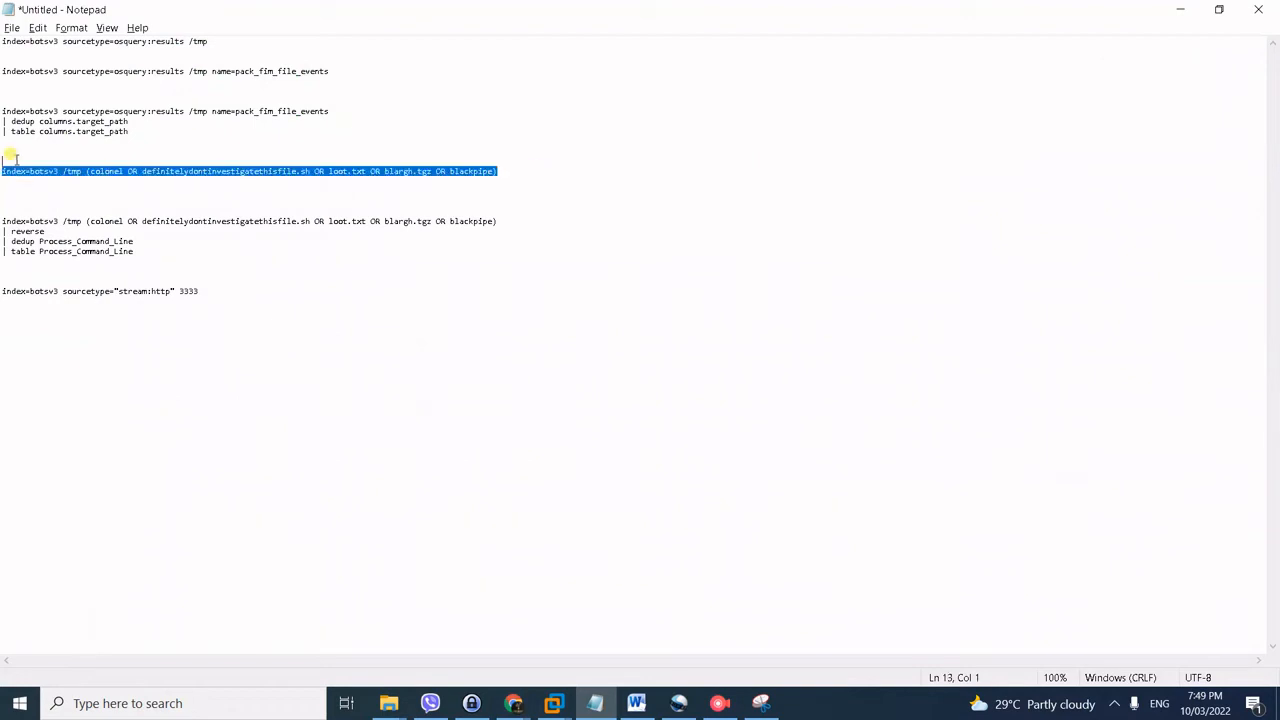
- In Splunk, replace the search with the copied /tmp query for colonel, definitelydontinvestigatethisfile.sh, loot.txt, blargh.tgz and blackpipe, and run it
key("alt+Tab")
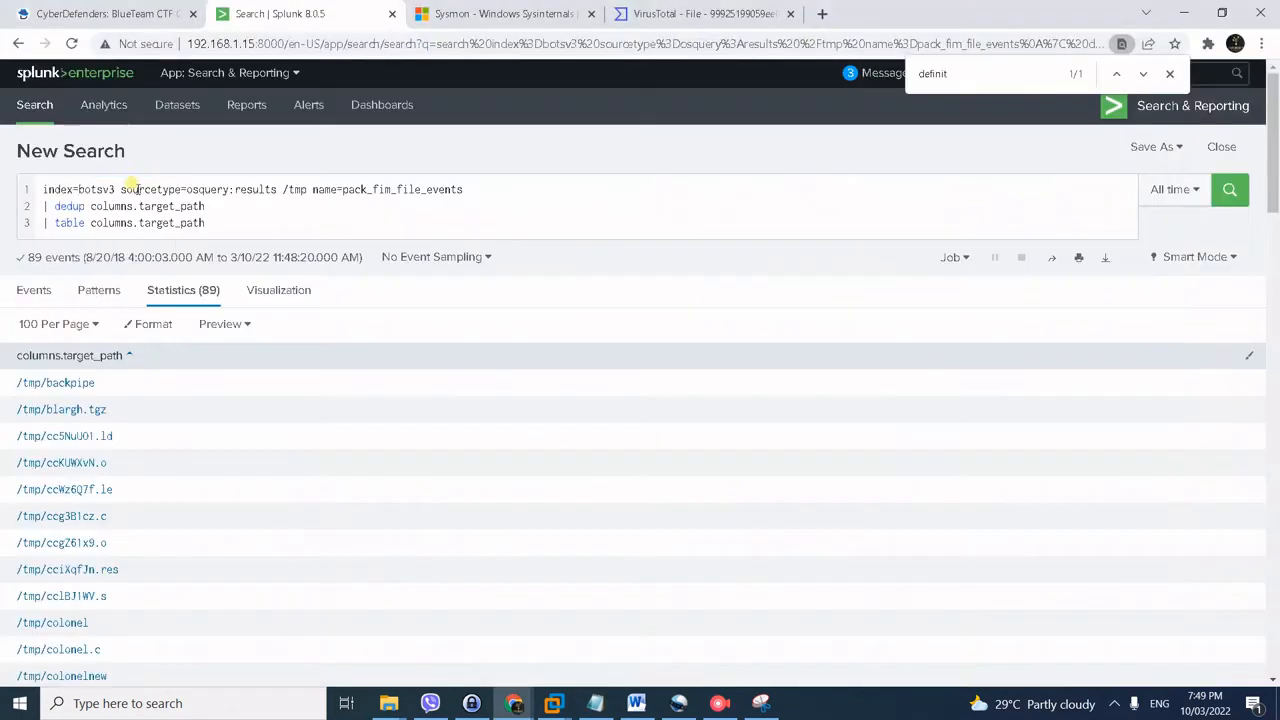
key("alt+Tab")
key("alt+Tab")
left_click(158, 195)
key("ctrl+a")
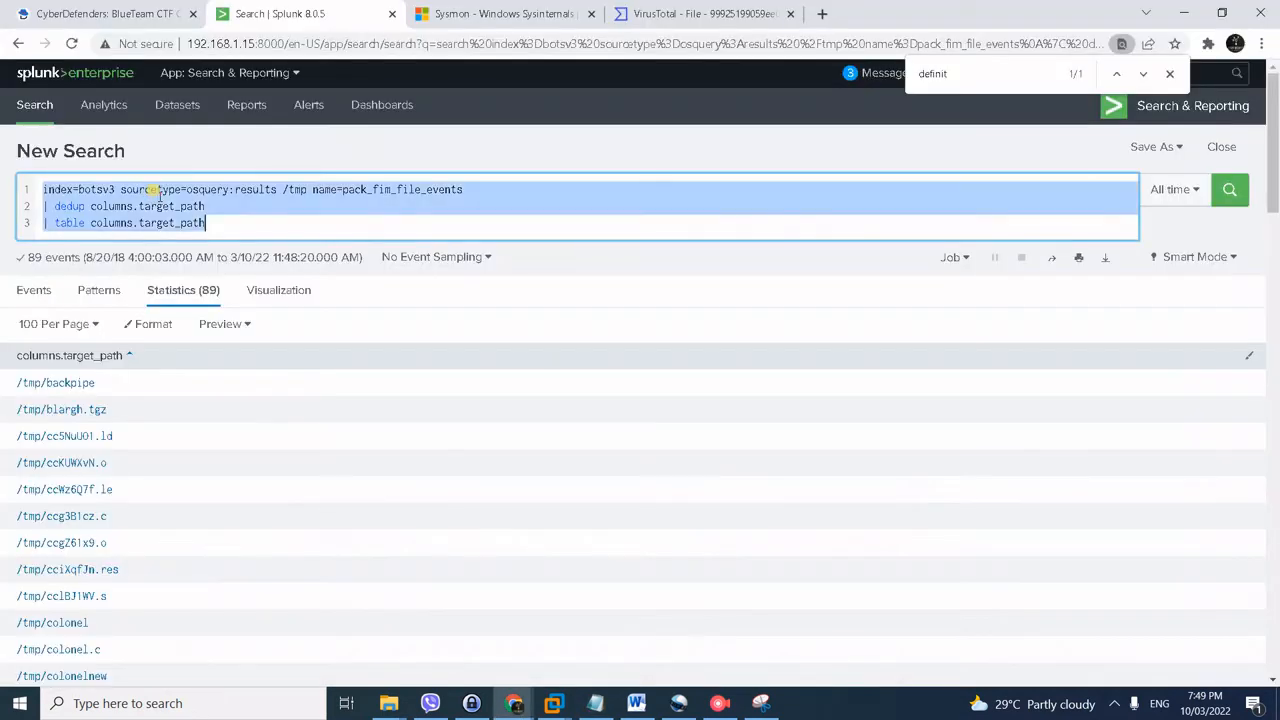
key("ctrl+v")
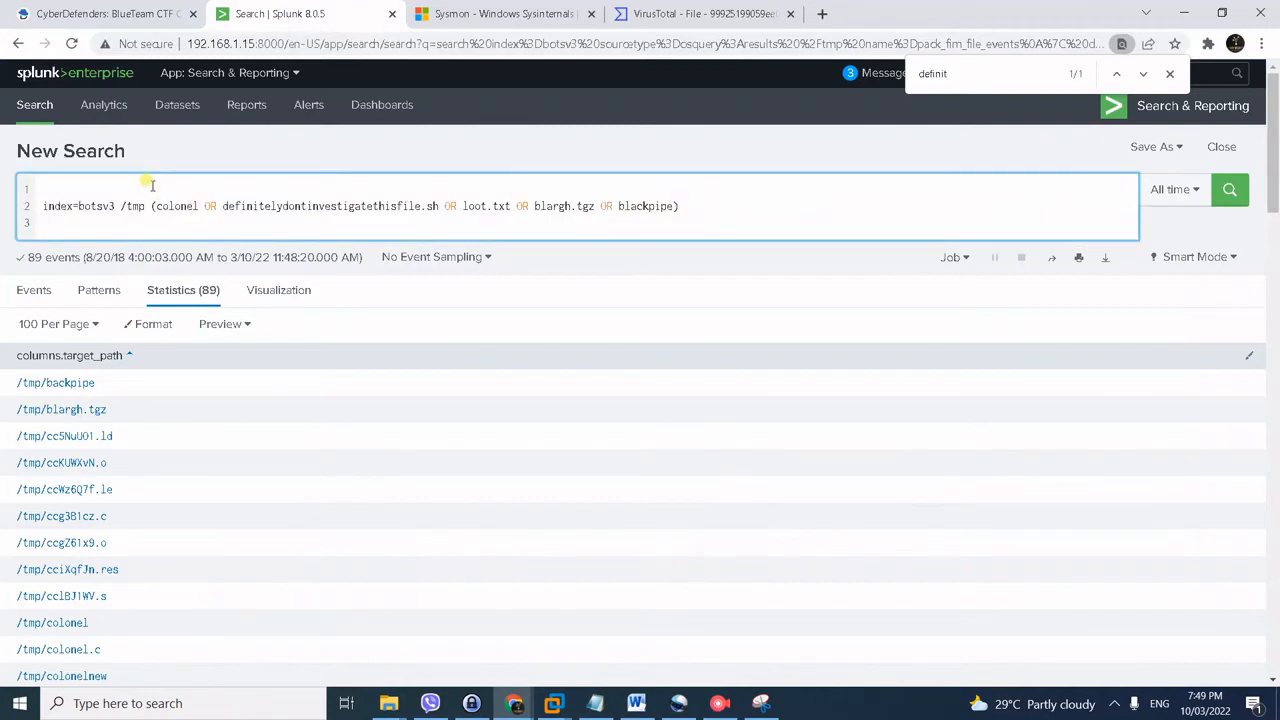
key("Up")
key("Return")
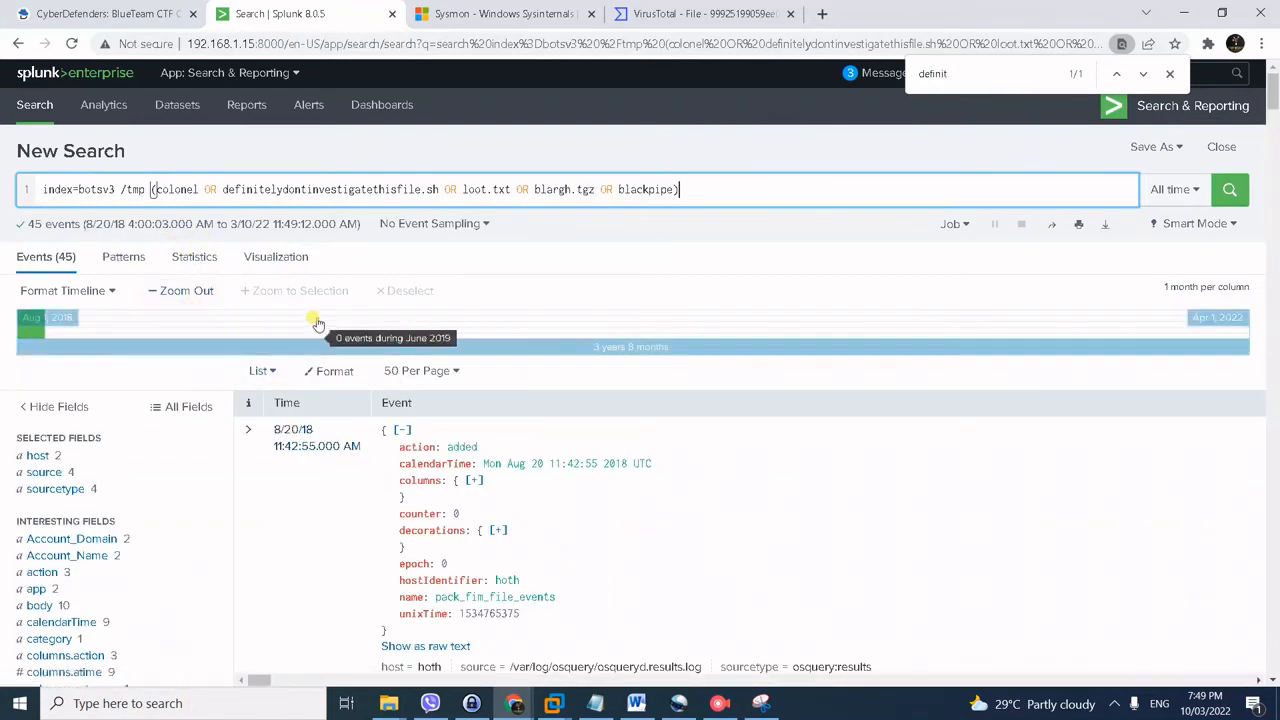
- Look through the returned events for the suspicious /tmp files and the fields listed beside them
scroll(320, 323, "down", 1)
scroll(575, 400, "down", 2)
scroll(575, 400, "down", 3)
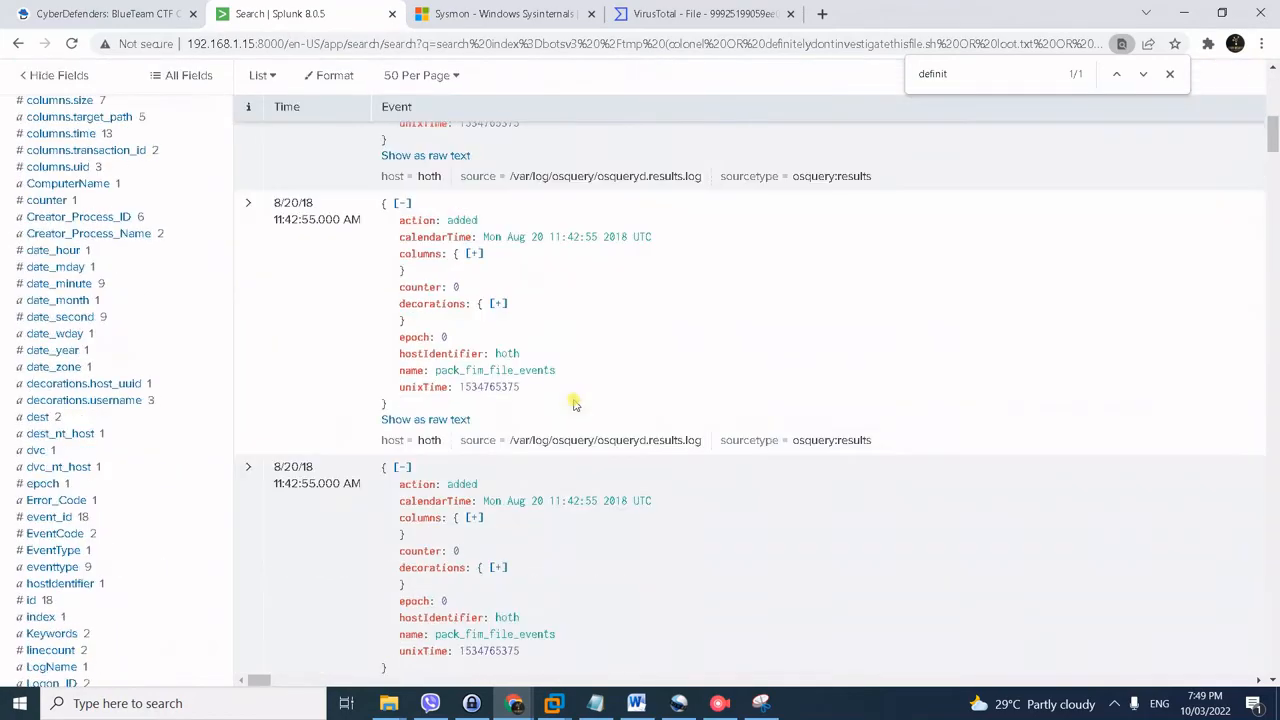
scroll(560, 400, "up", 6)
scroll(505, 405, "down", 5)
scroll(505, 410, "down", 10)
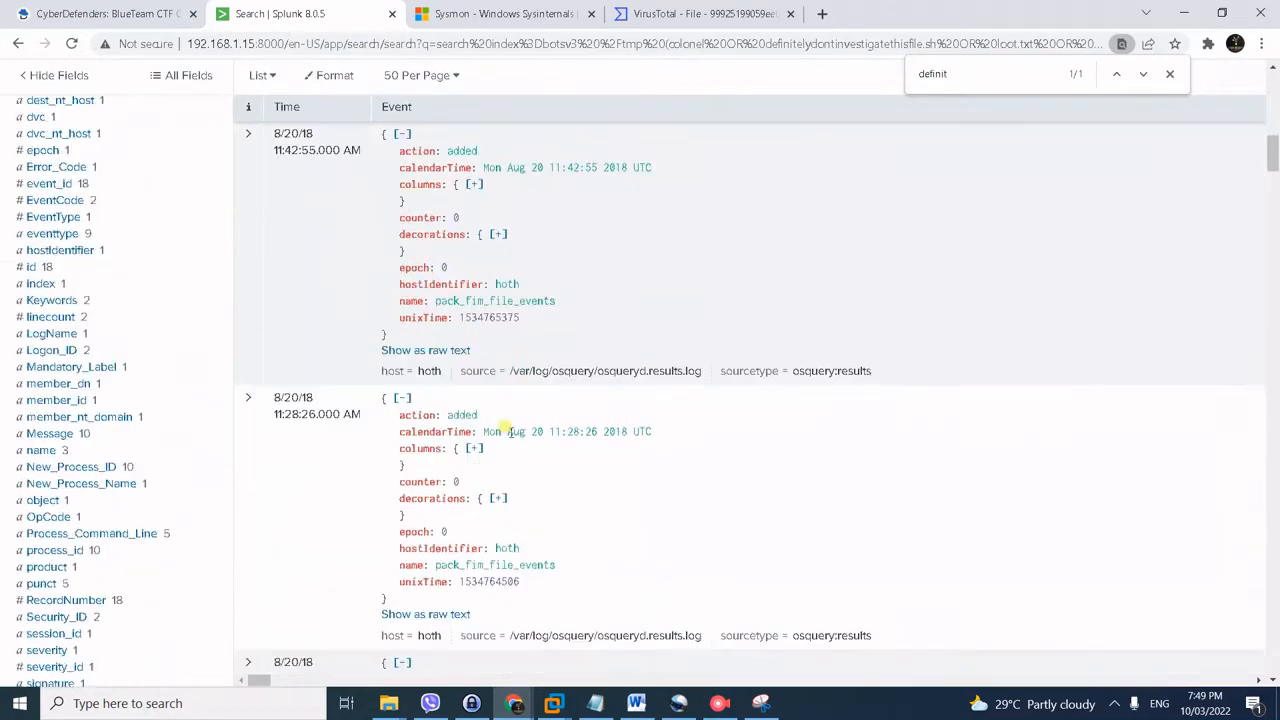
scroll(517, 440, "down", 8)
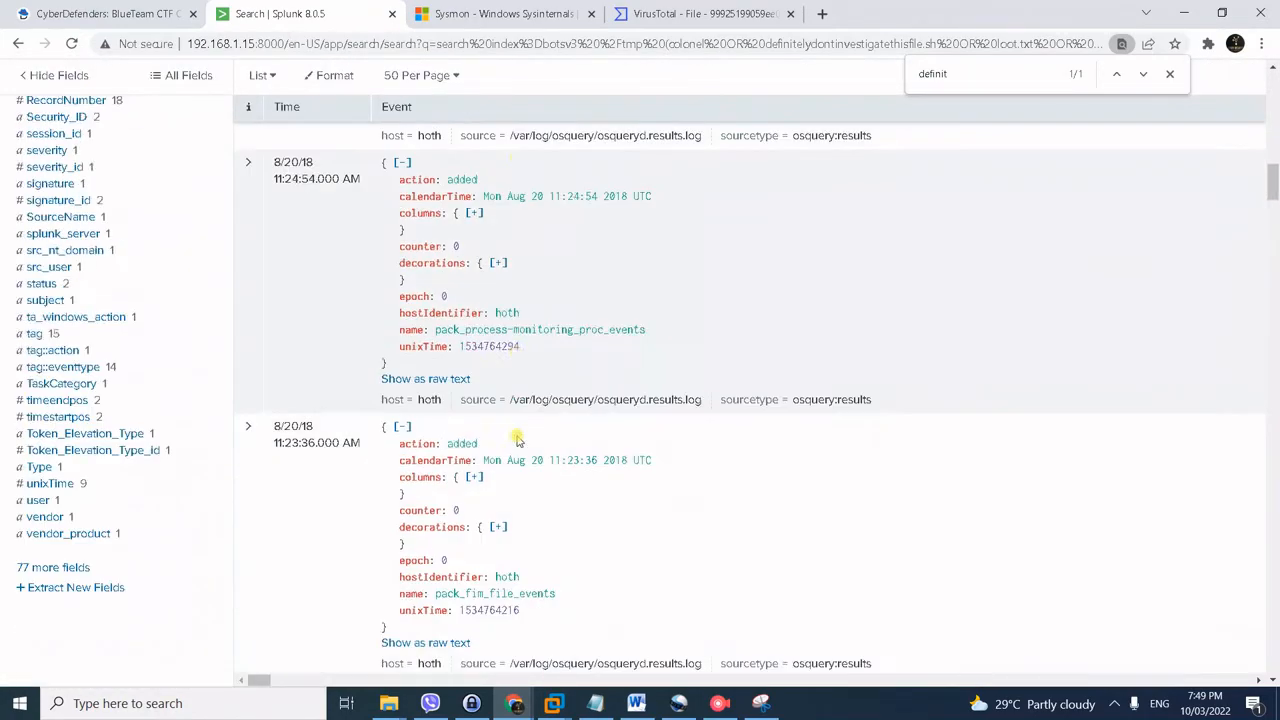
scroll(521, 440, "up", 20)
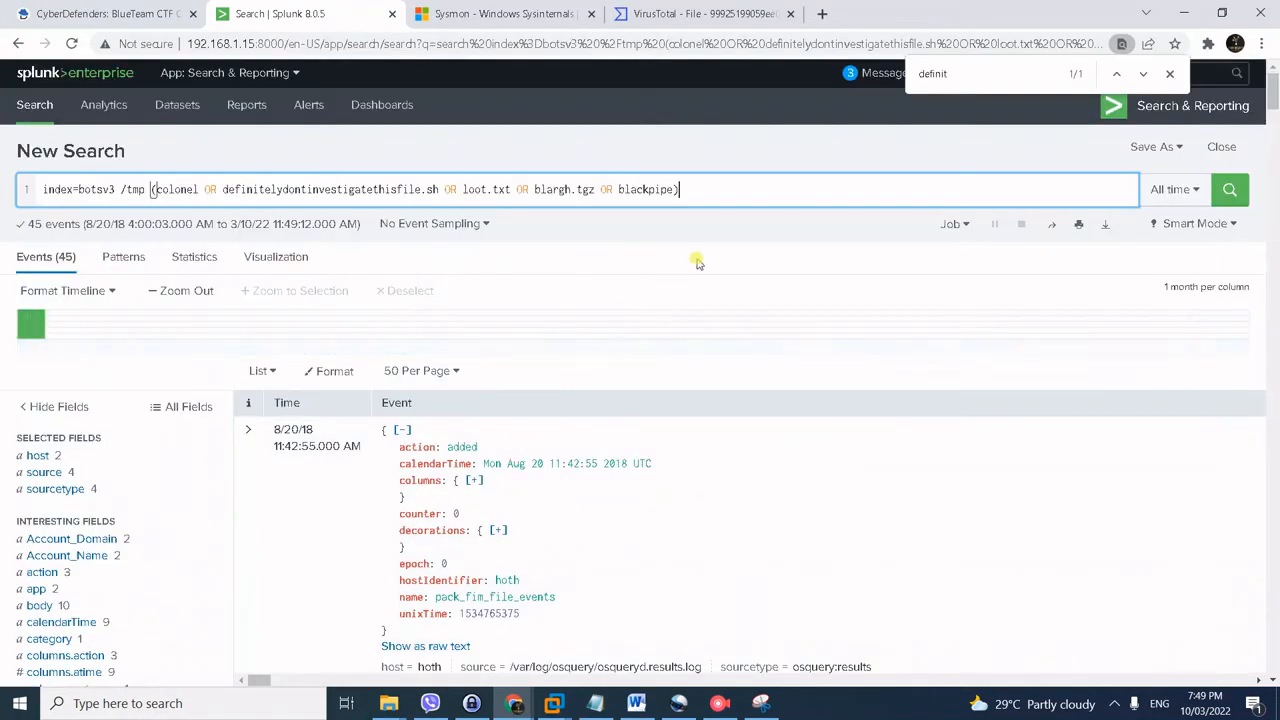
- Append a "| reverse" line to the search, run it and review the process command lines in the earliest events
key("shift+Return")
type("| reverse")
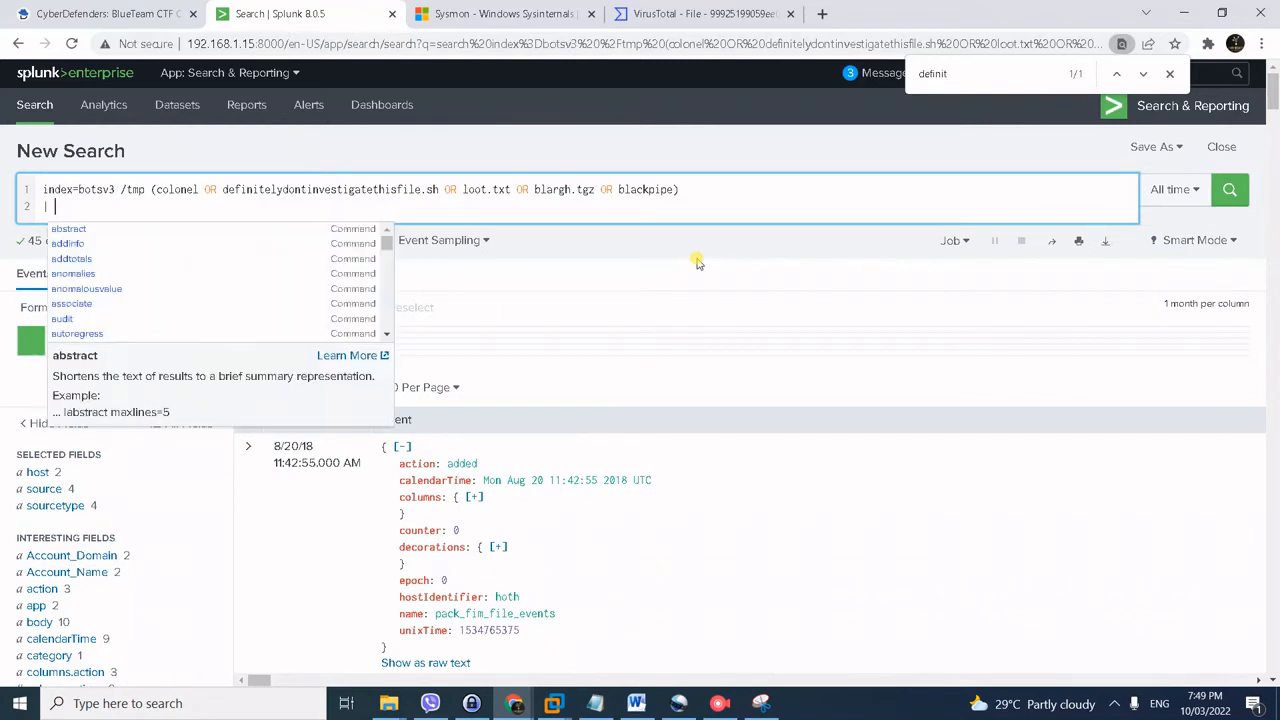
key("Return")
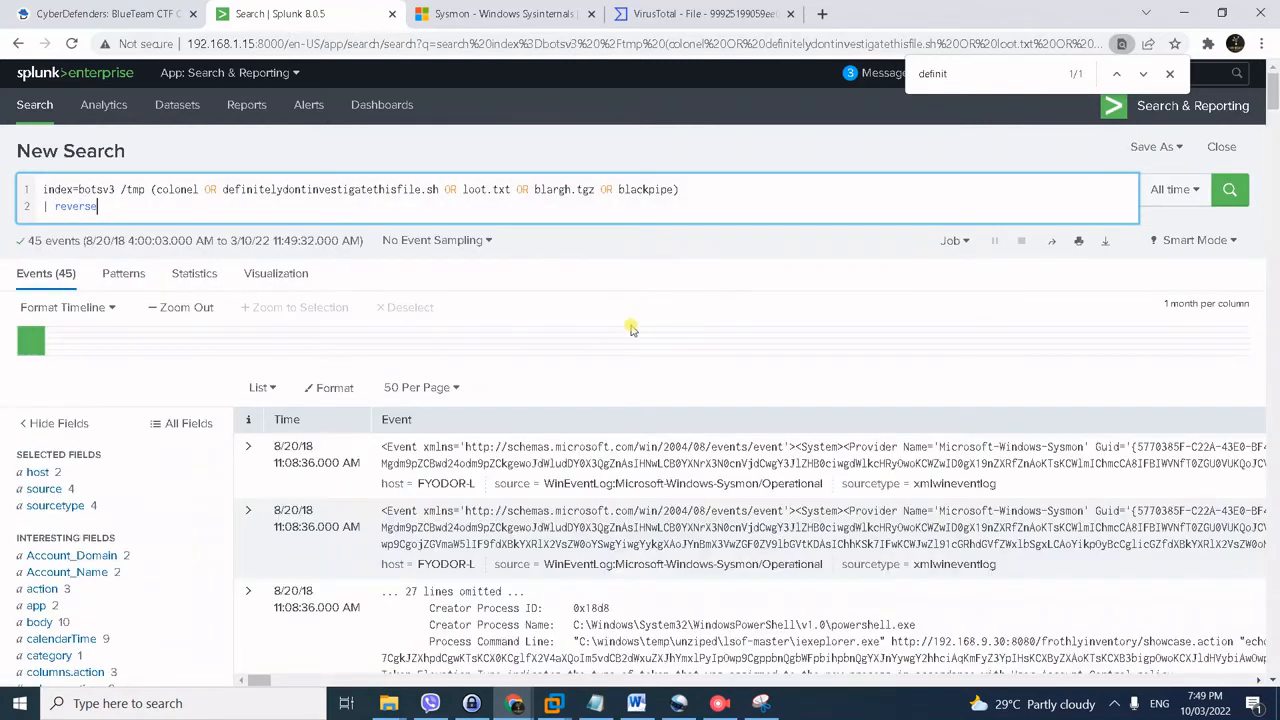
scroll(519, 505, "down", 2)
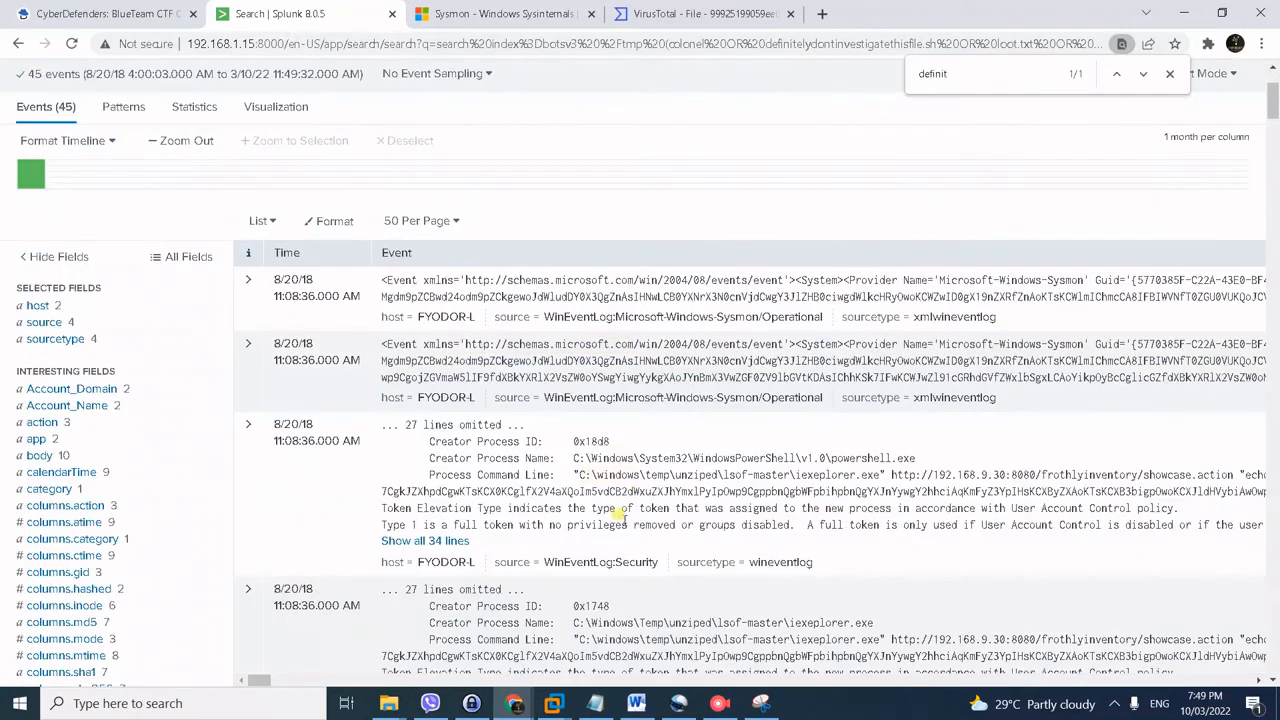
scroll(512, 468, "down", 1)
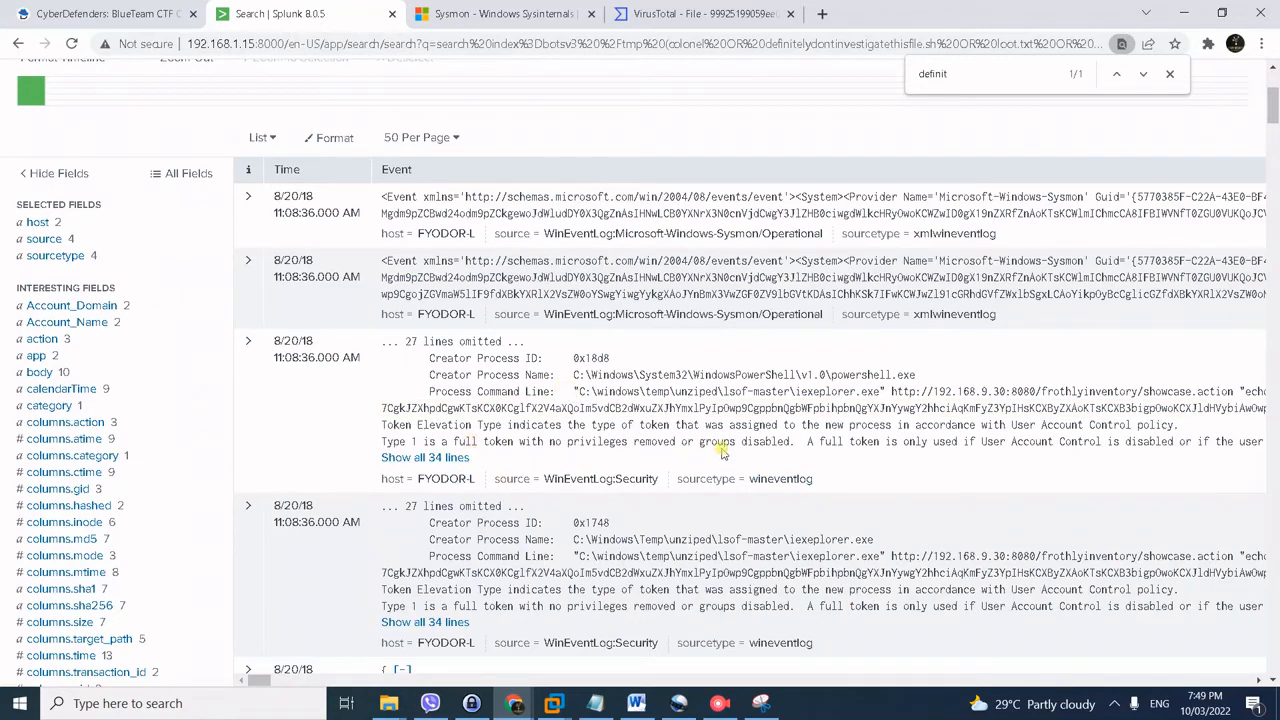
scroll(640, 470, "down", 5)
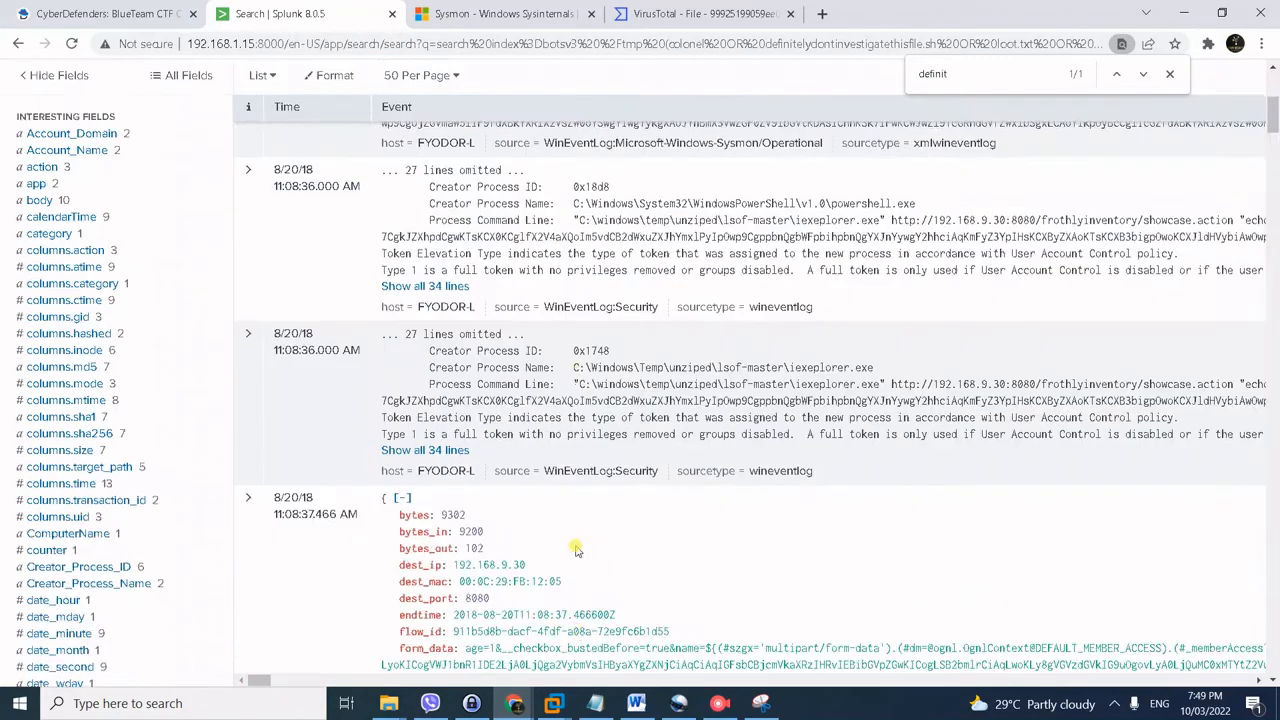
scroll(586, 503, "up", 4)
scroll(586, 503, "down", 10)
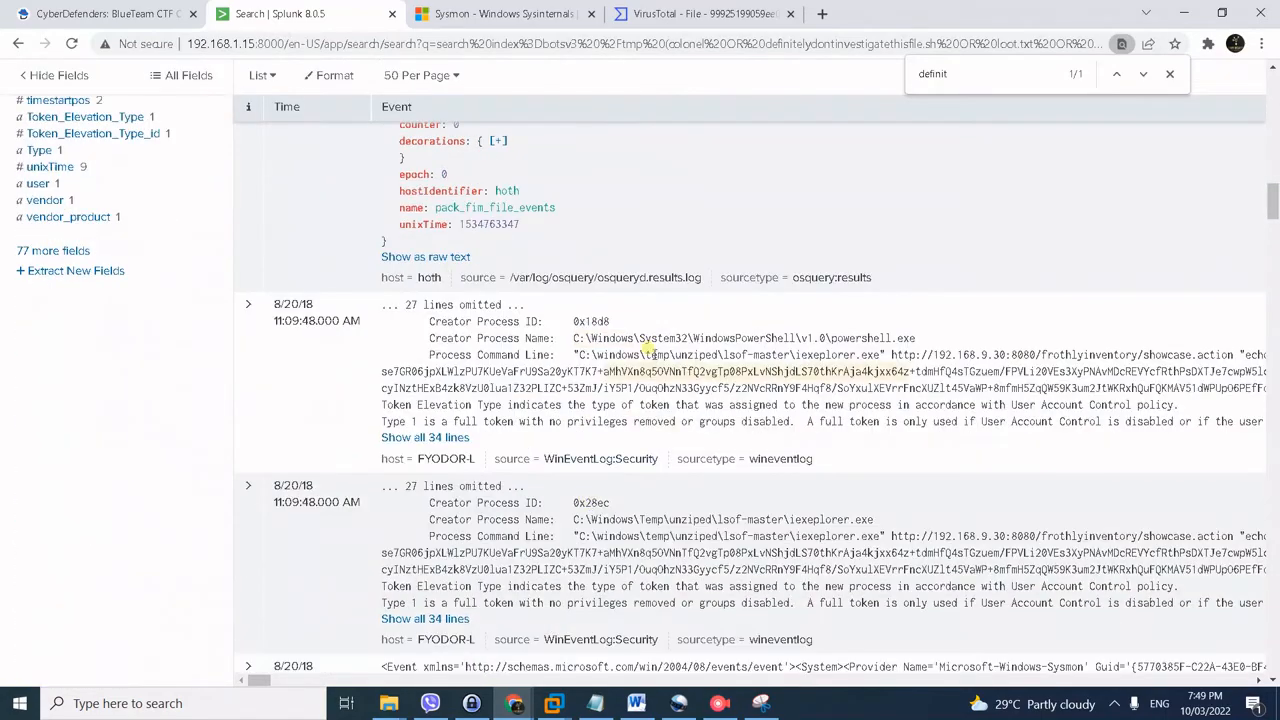
scroll(650, 418, "up", 5)
scroll(650, 418, "up", 10)
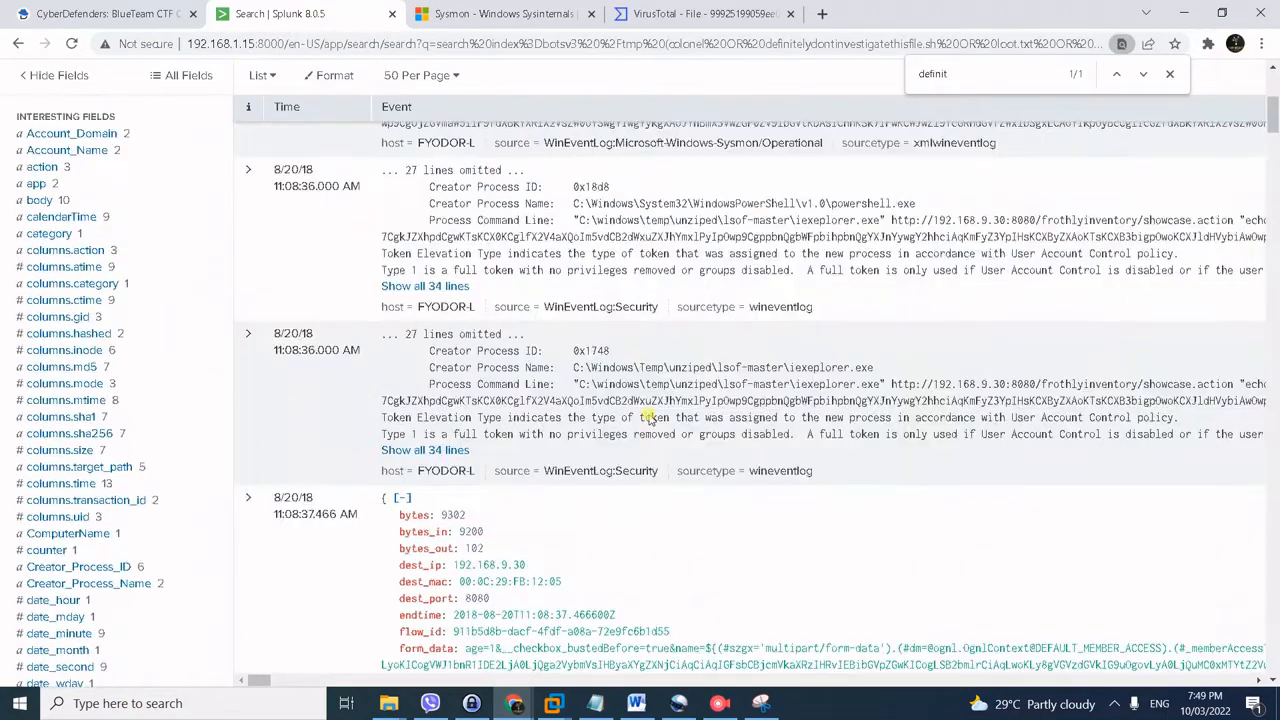
- Copy the four-line /tmp query that reverses, dedups and tables Process_Command_Line from Notepad
key("alt+Tab")
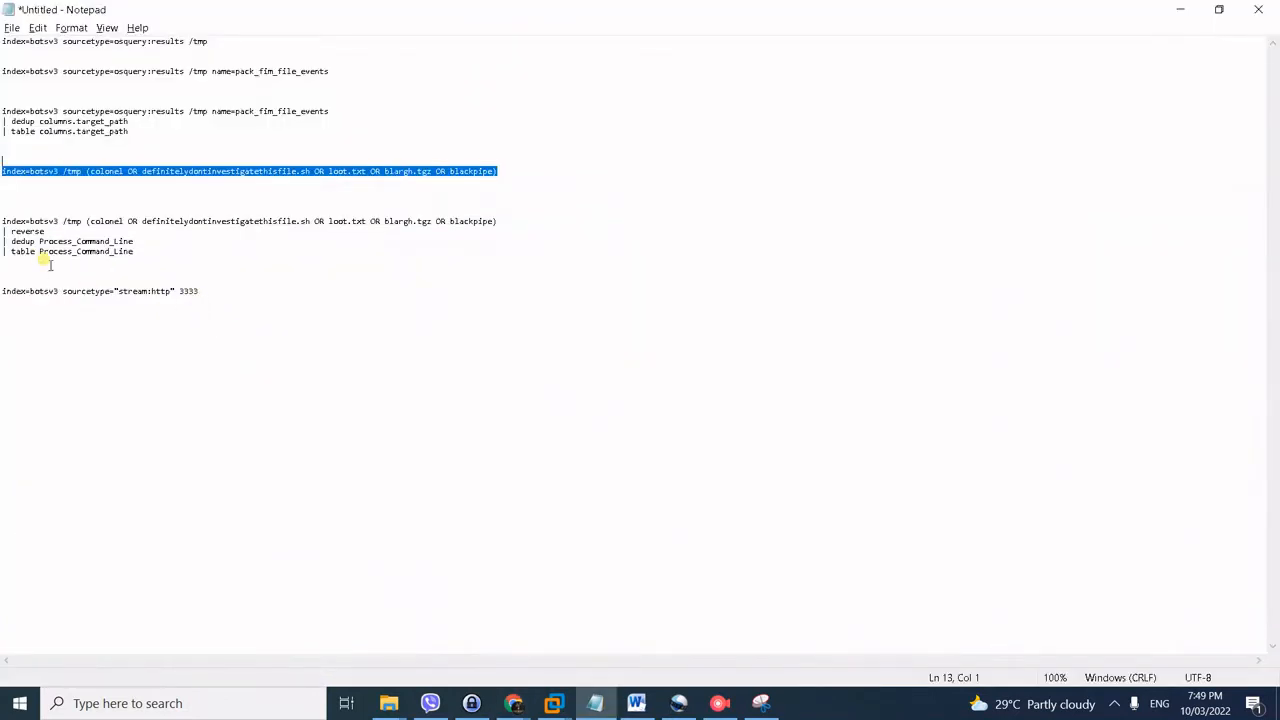
left_click_drag(165, 252, 3, 221)
key("ctrl+c")
- Replace the Splunk search with the copied Process_Command_Line query, remove its trailing empty line and run it
key("alt+Tab")
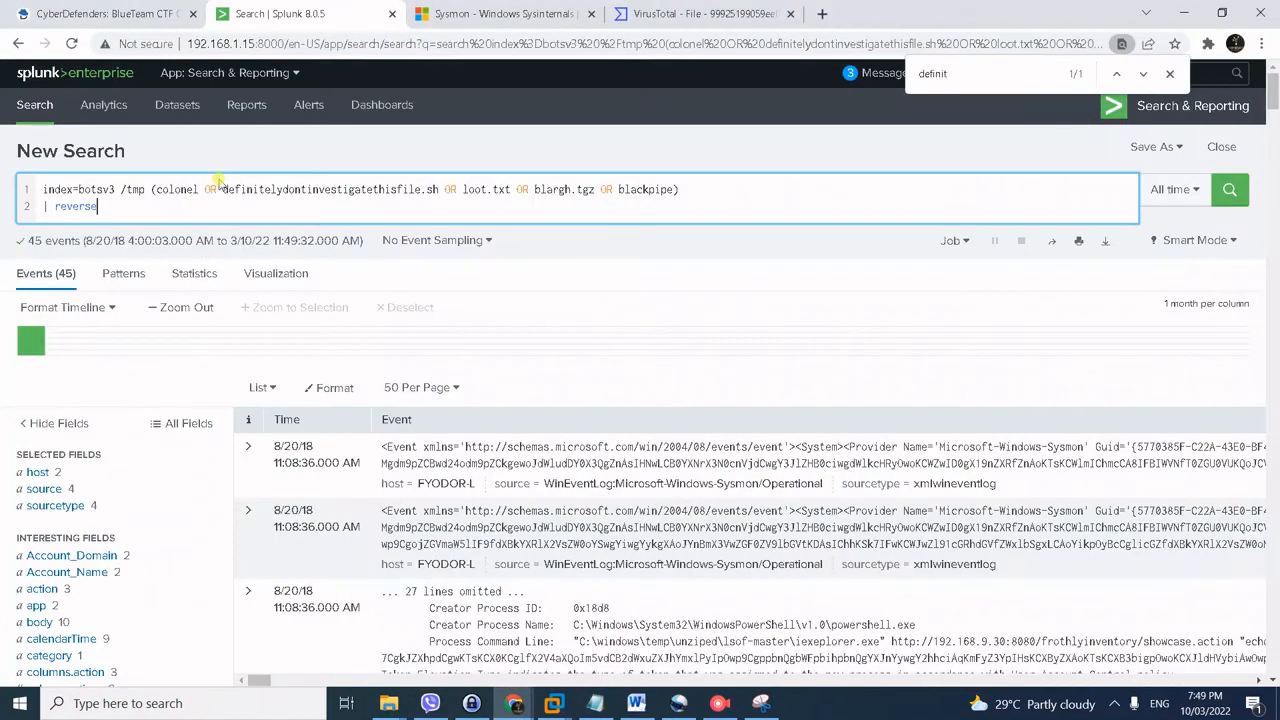
left_click(232, 190)
key("ctrl+a")
key("ctrl+v")
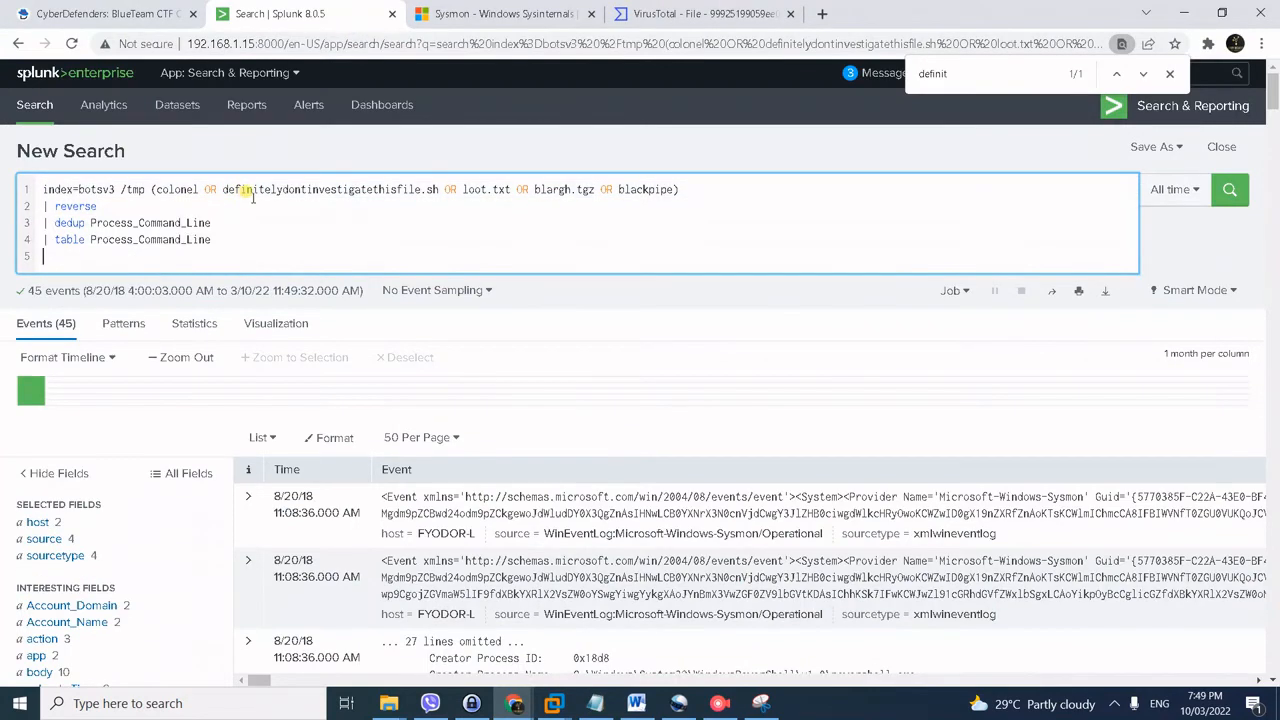
key("BackSpace")
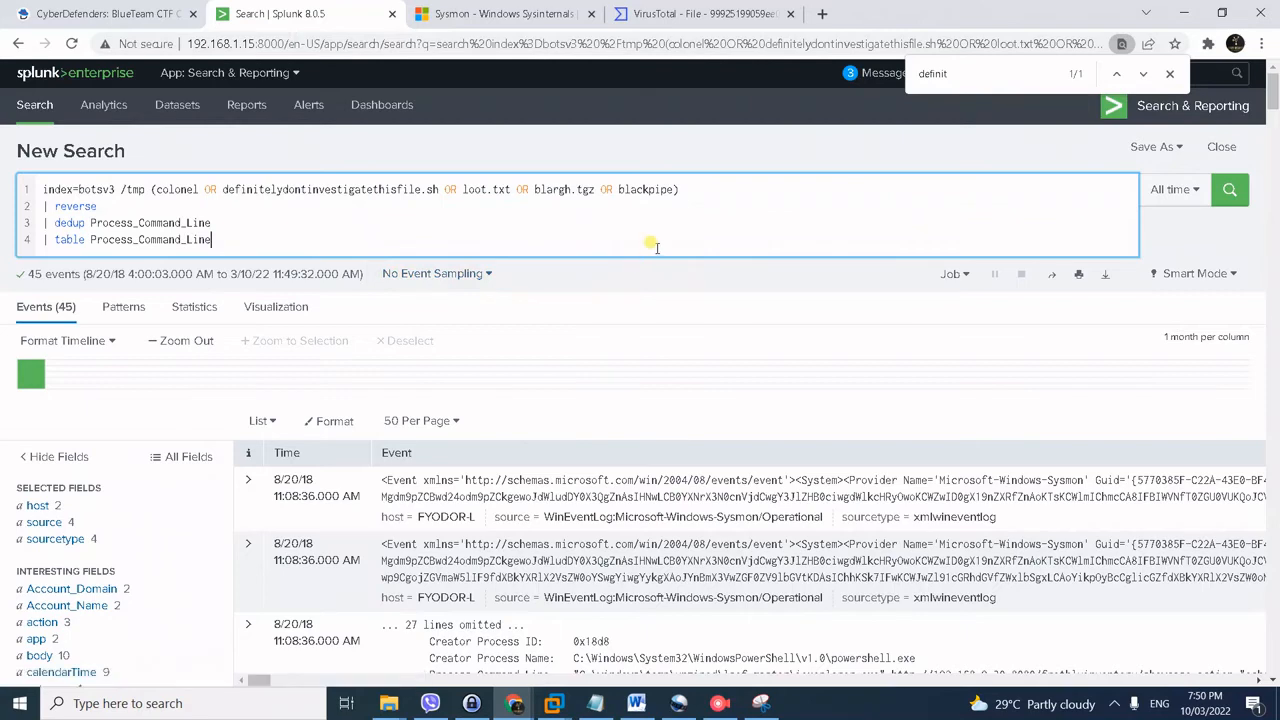
key("Return")
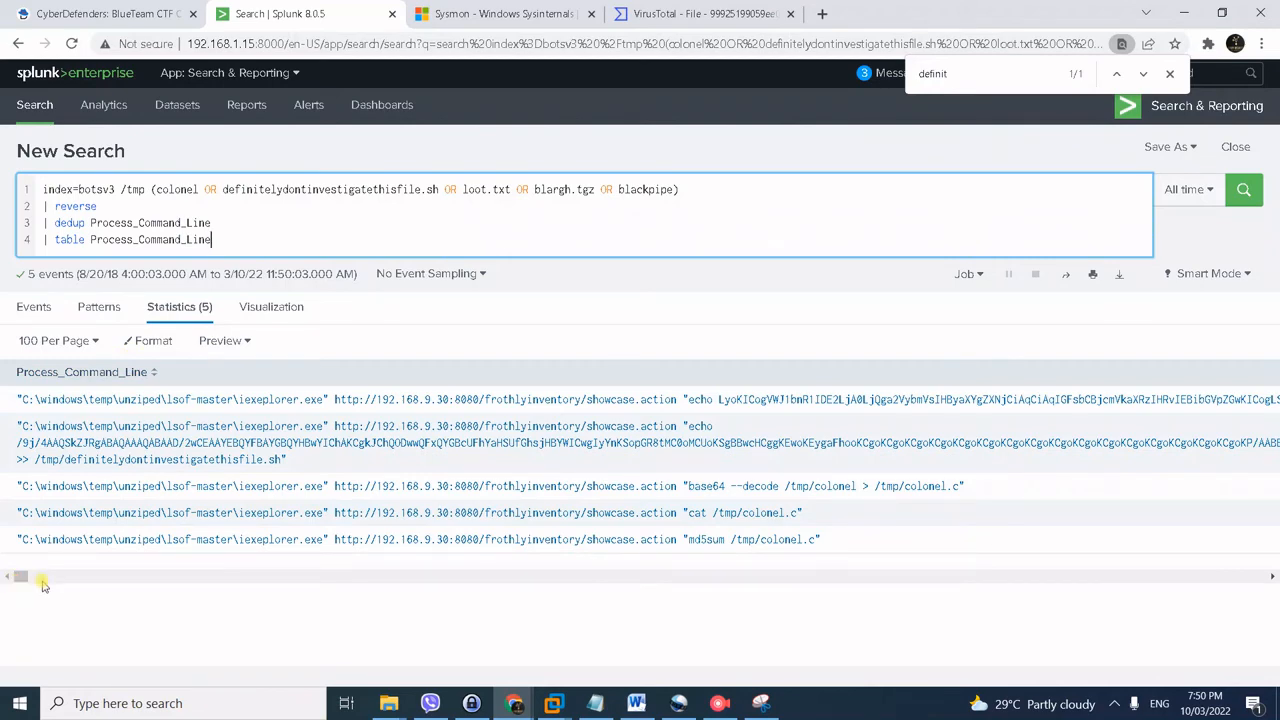
- Inspect the full length of the echo command lines and compare them with questions 41 and 42 on the CyberDefenders page
left_click_drag(20, 580, 456, 535)
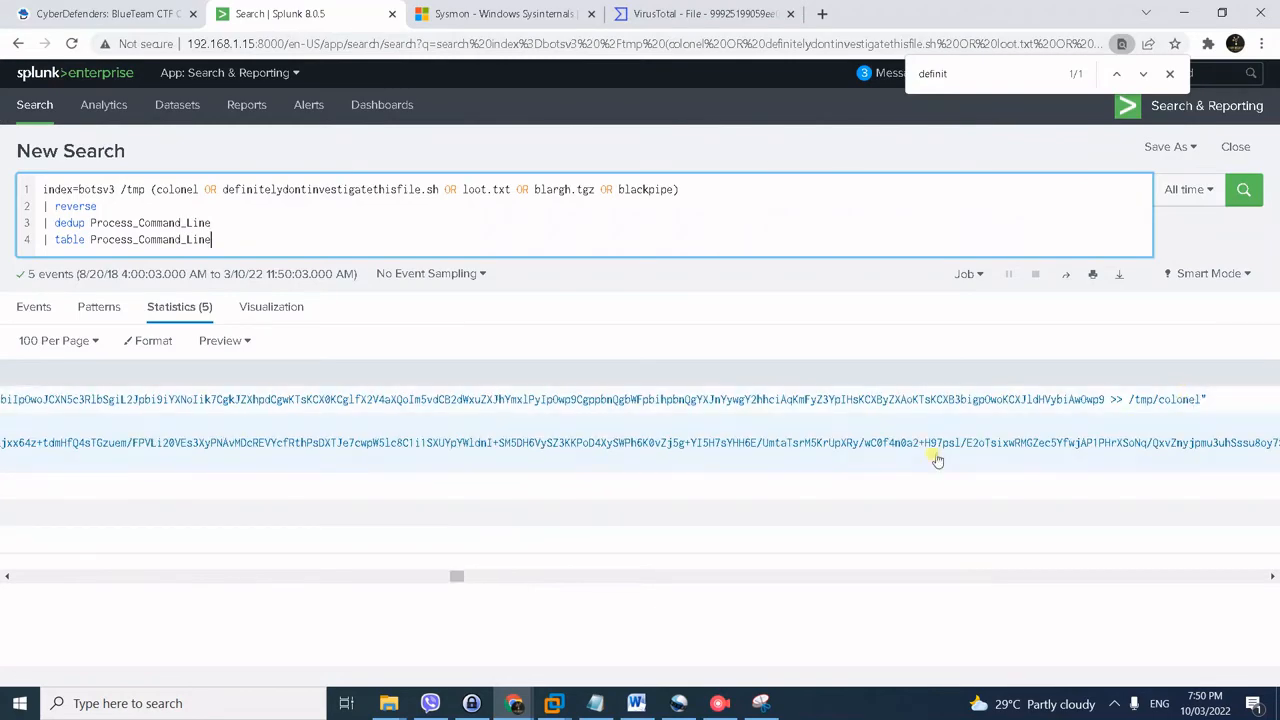
left_click_drag(456, 580, 20, 578)
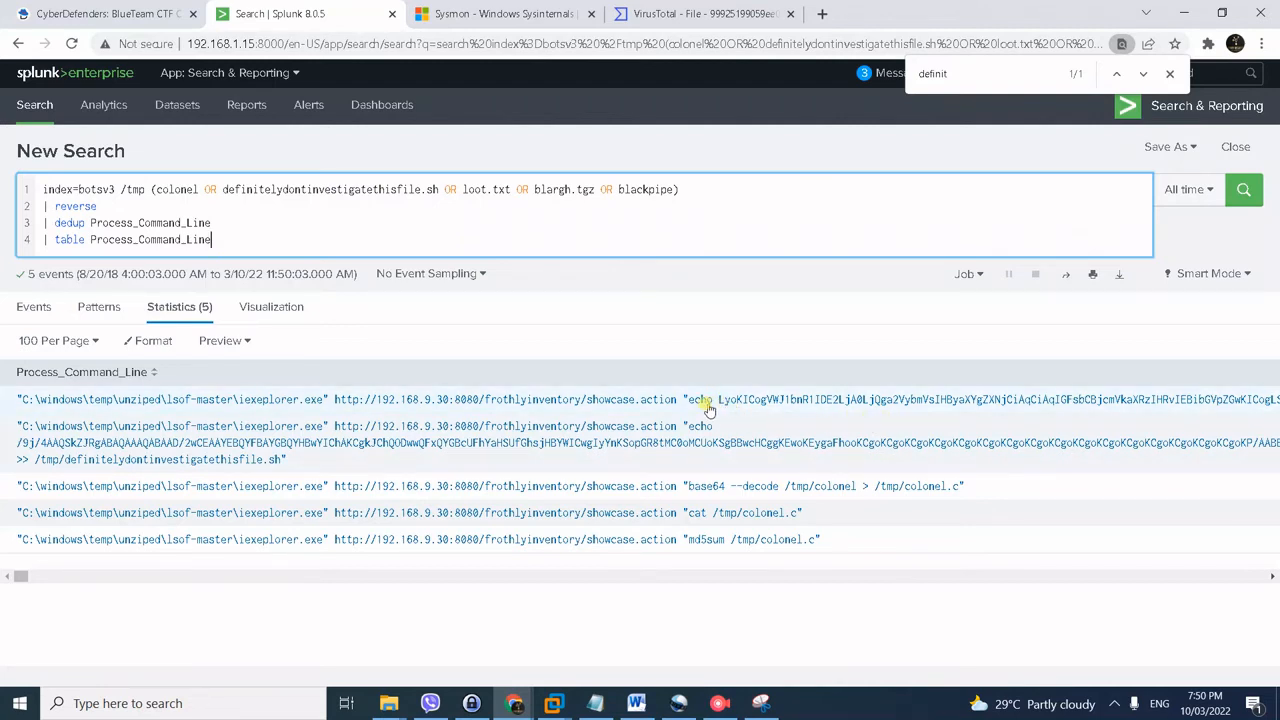
left_click(147, 10)
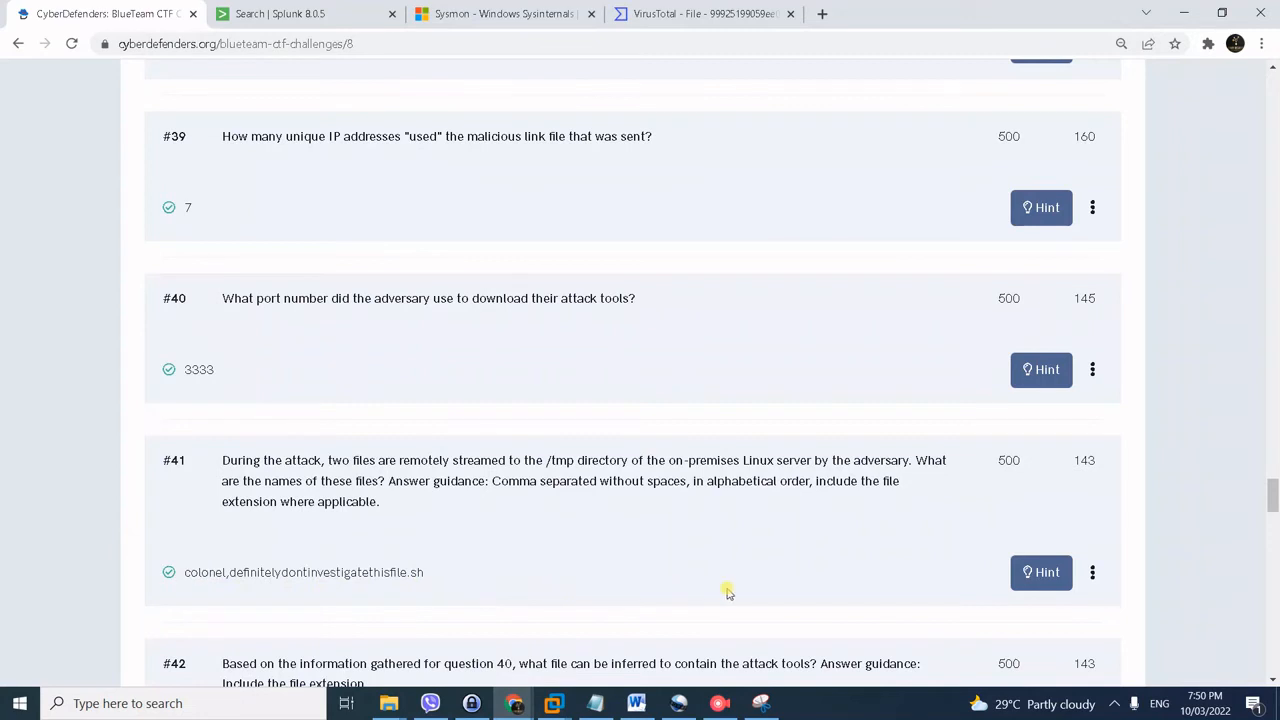
left_click(1114, 703)
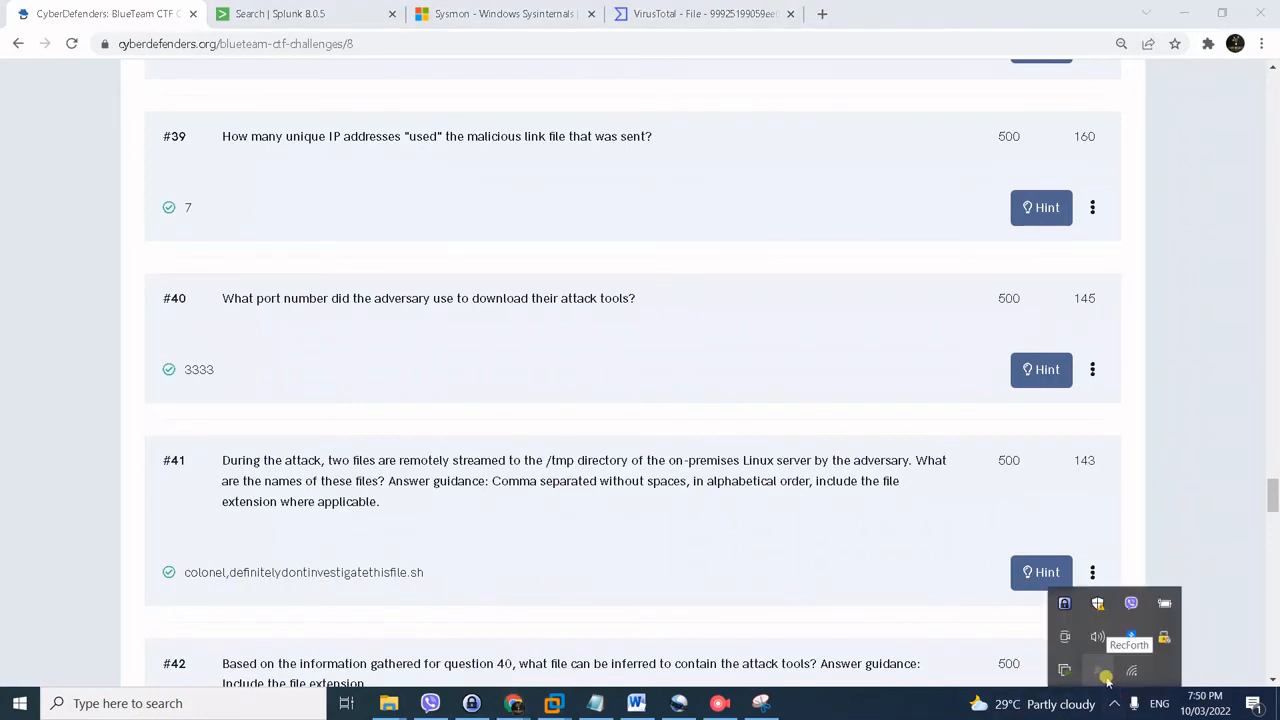
left_click(817, 594)
scroll(531, 518, "down", 1)
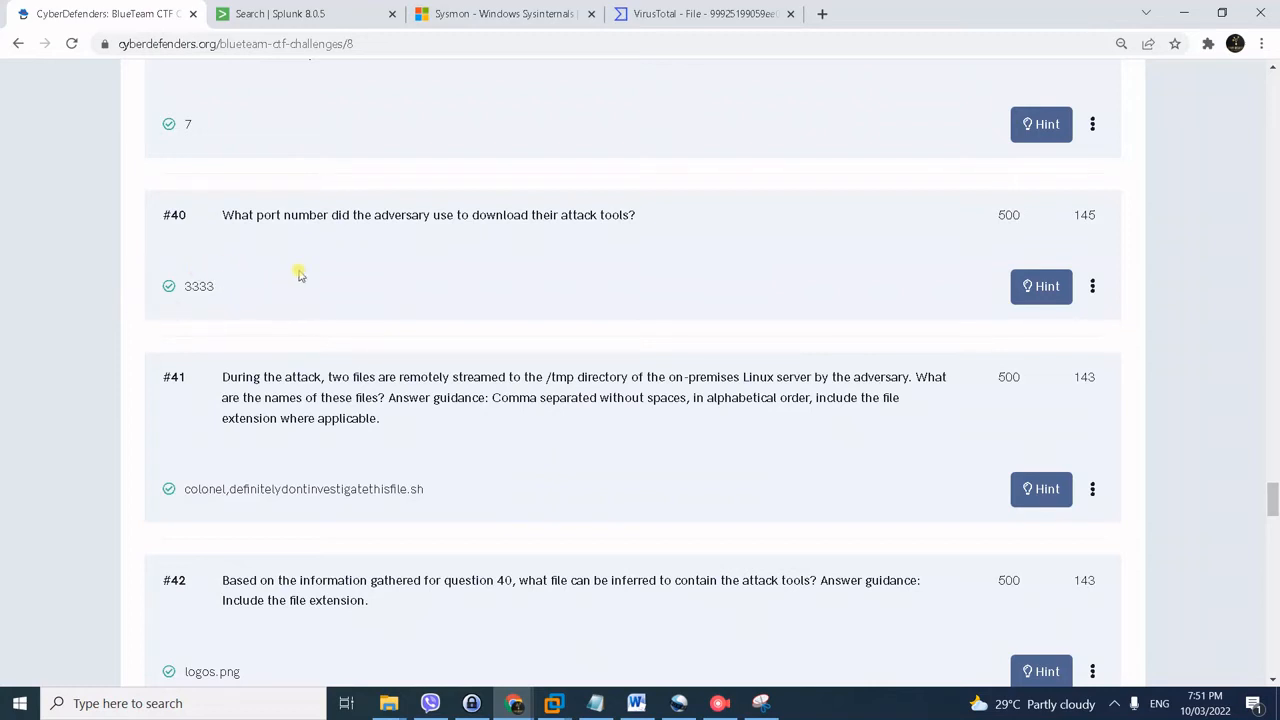
- Copy the query index=botsv3 sourcetype="stream:http" 3333 from Notepad
key("alt+Tab")
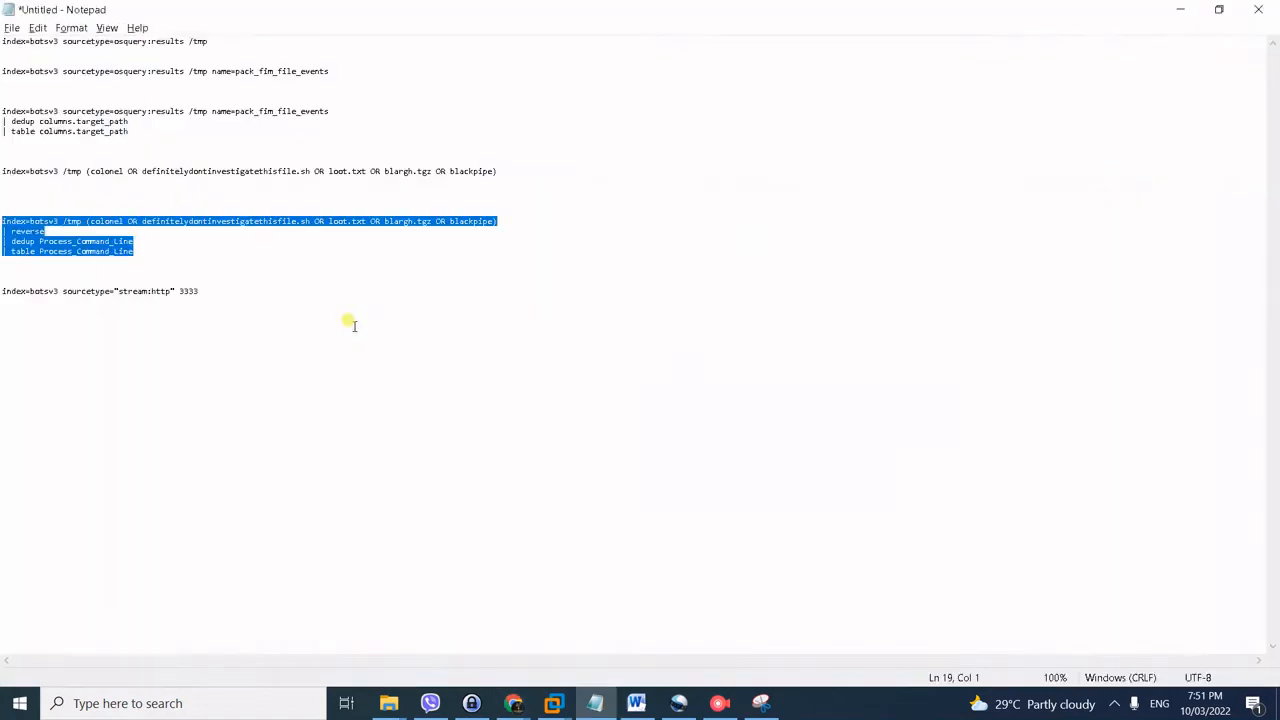
left_click_drag(252, 288, 2, 289)
key("ctrl+c")
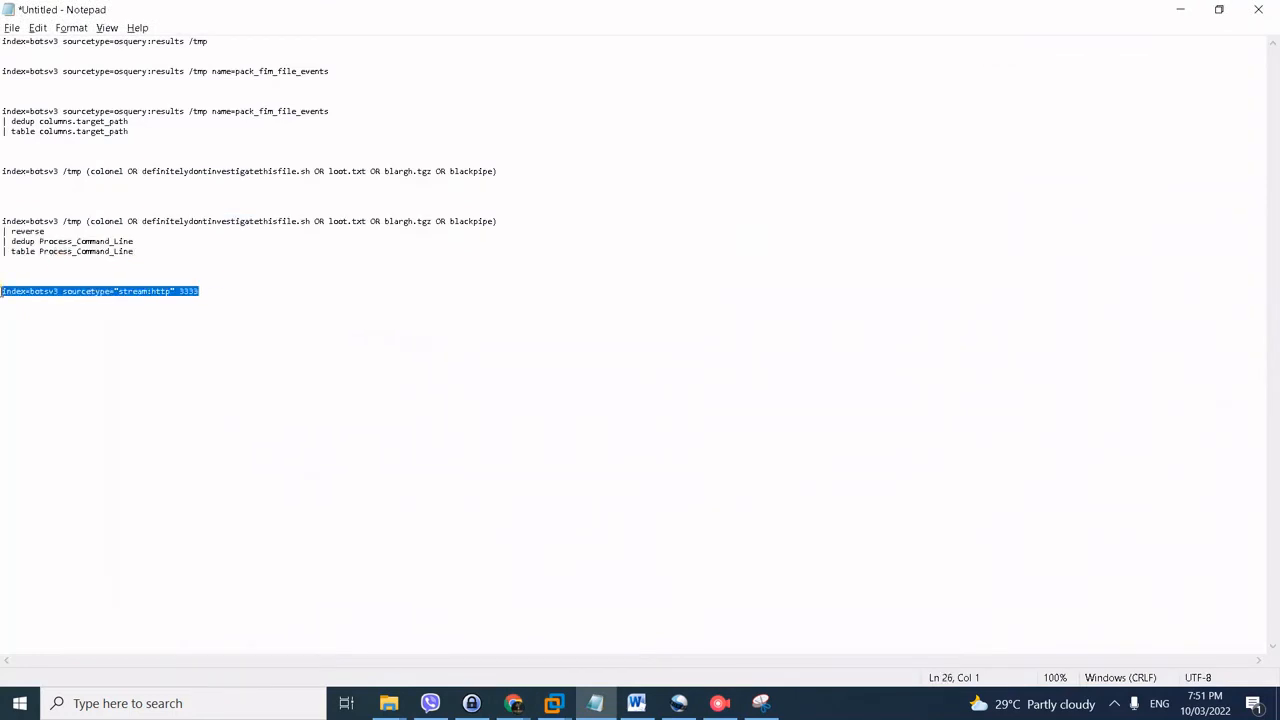
- Replace the Splunk search with the copied stream:http 3333 query, run it and examine the events' site, dest_port and uri_path fields
key("alt+Tab")
left_click(275, 13)
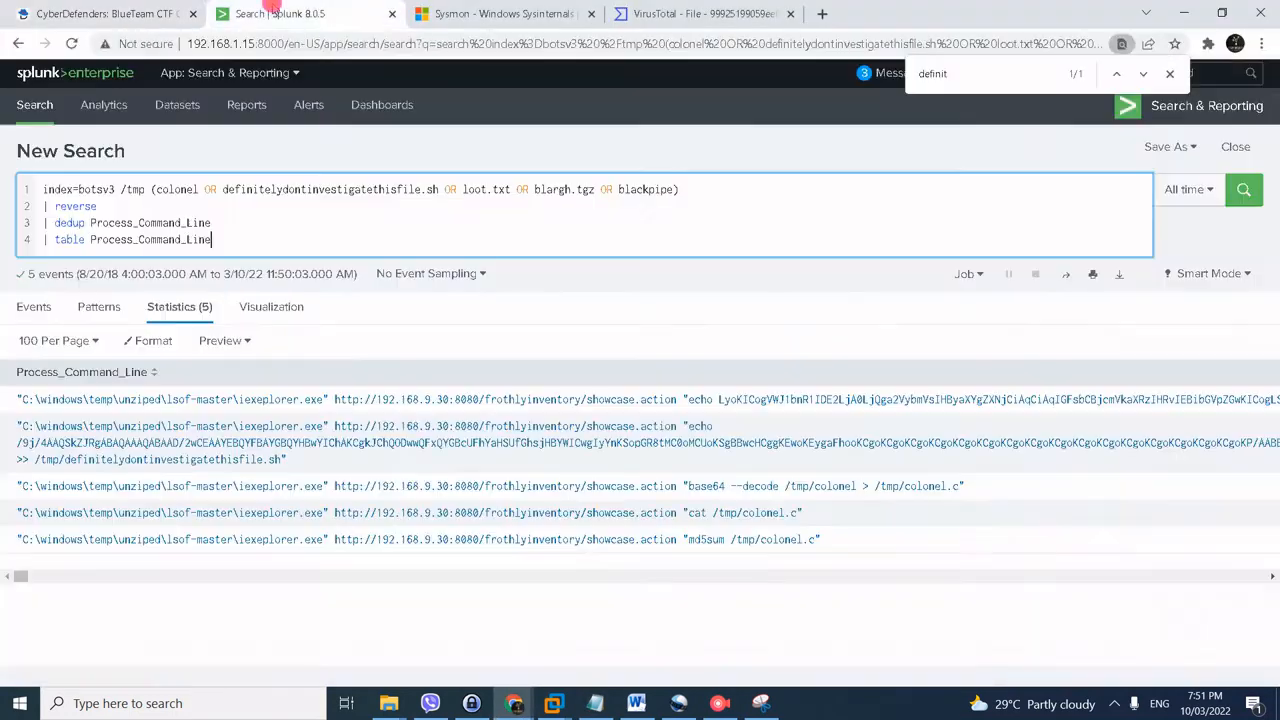
key("ctrl+a")
key("ctrl+v")
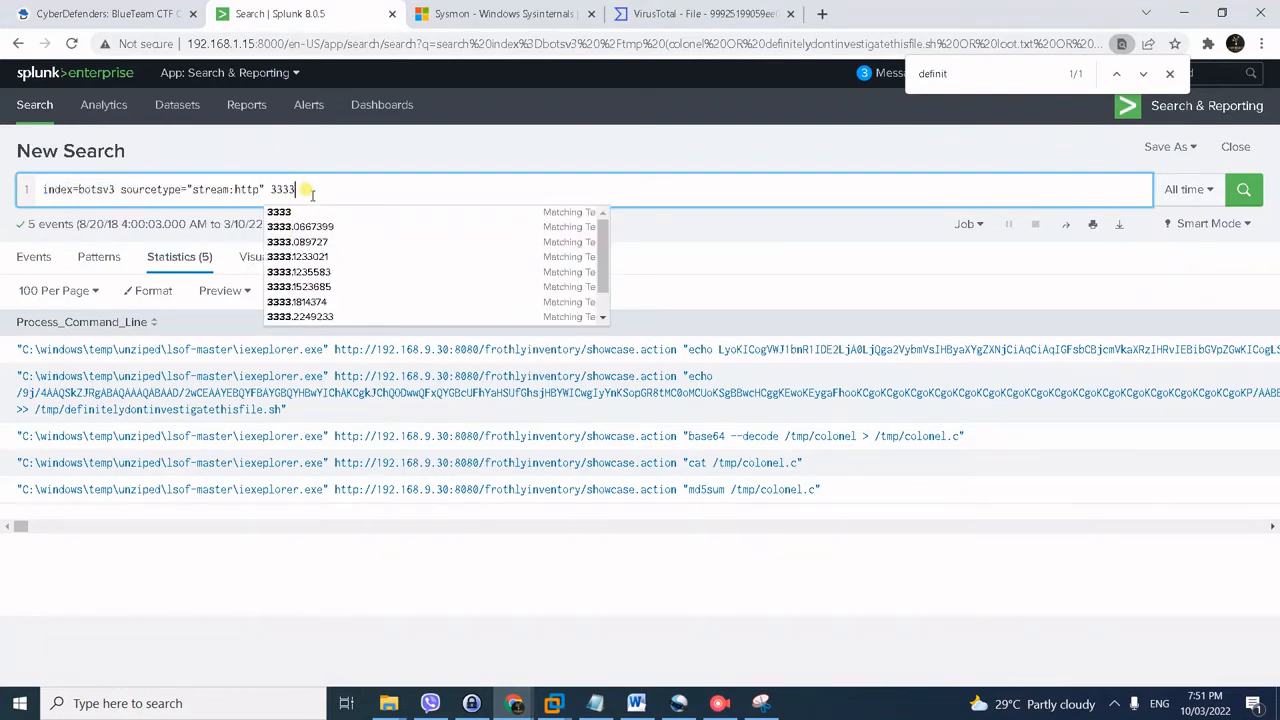
key("Return")
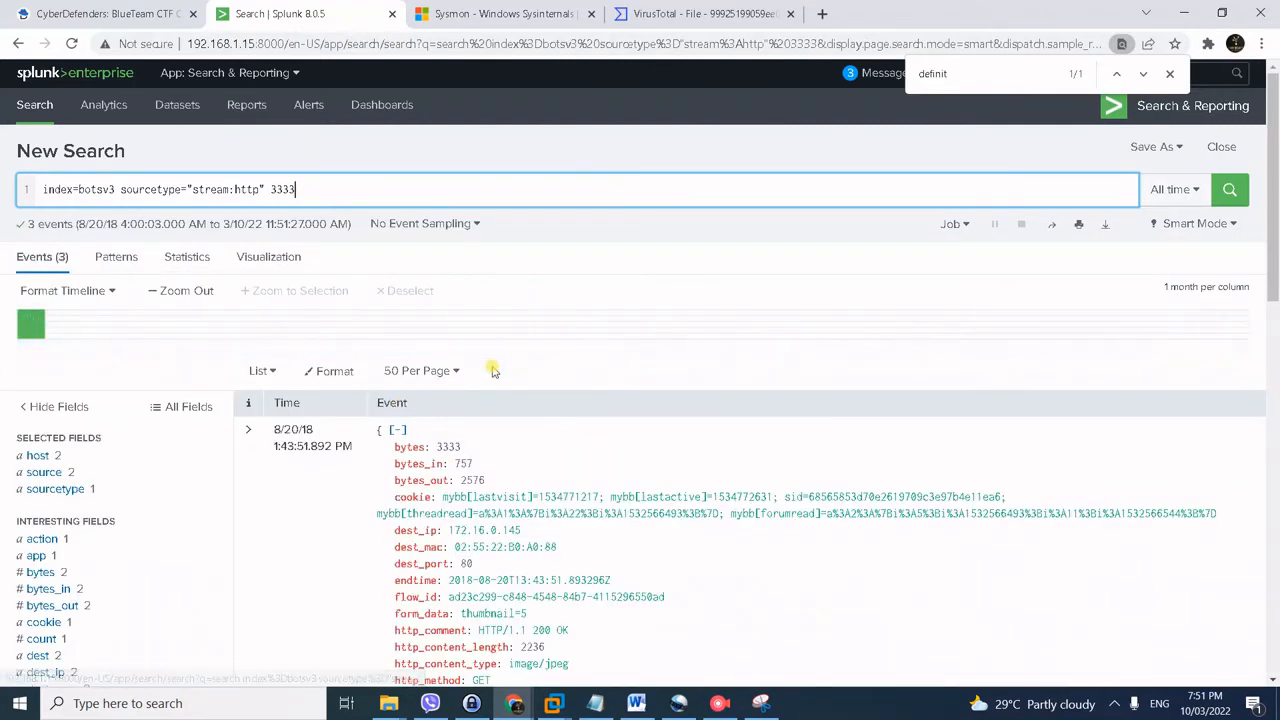
scroll(497, 390, "down", 1)
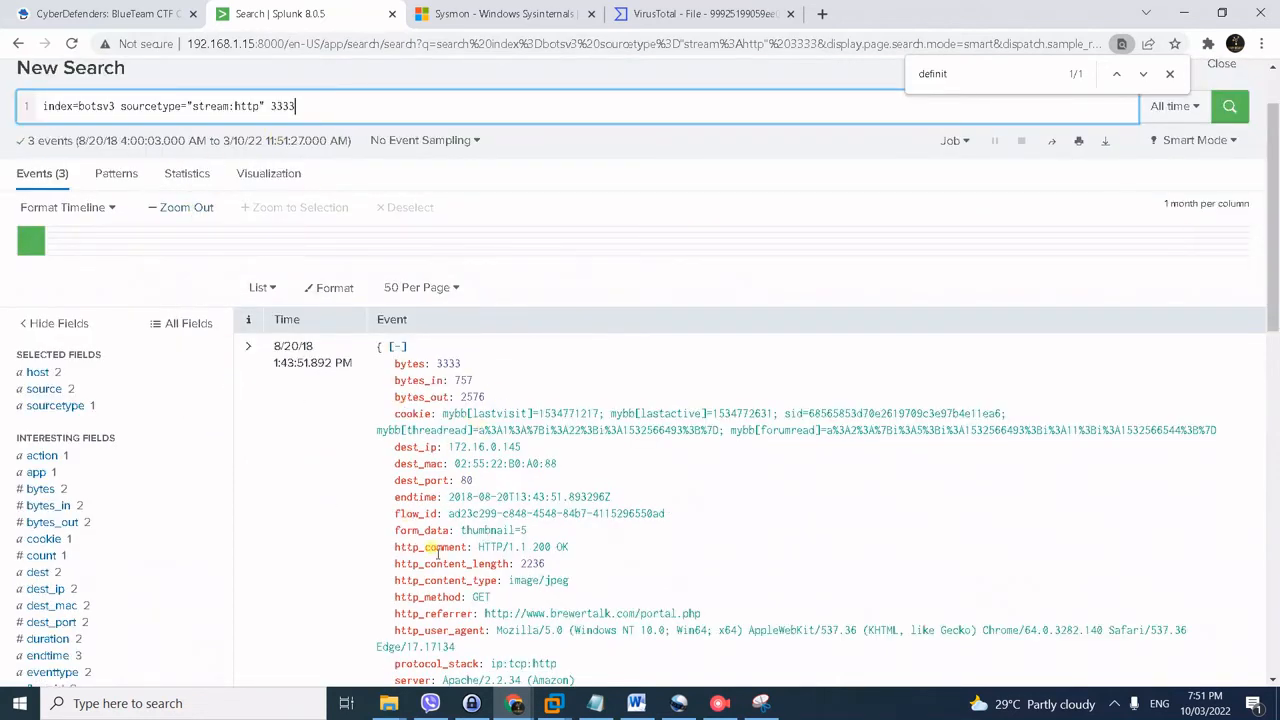
scroll(460, 485, "down", 2)
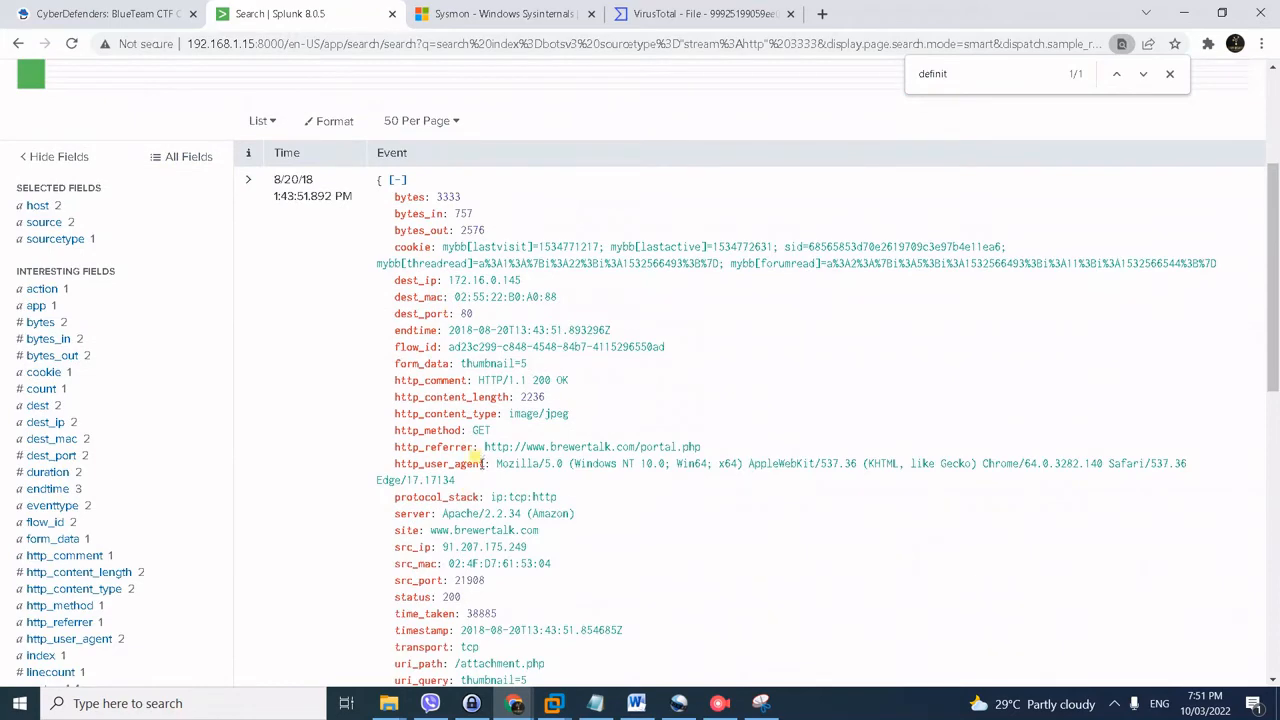
scroll(470, 505, "down", 4)
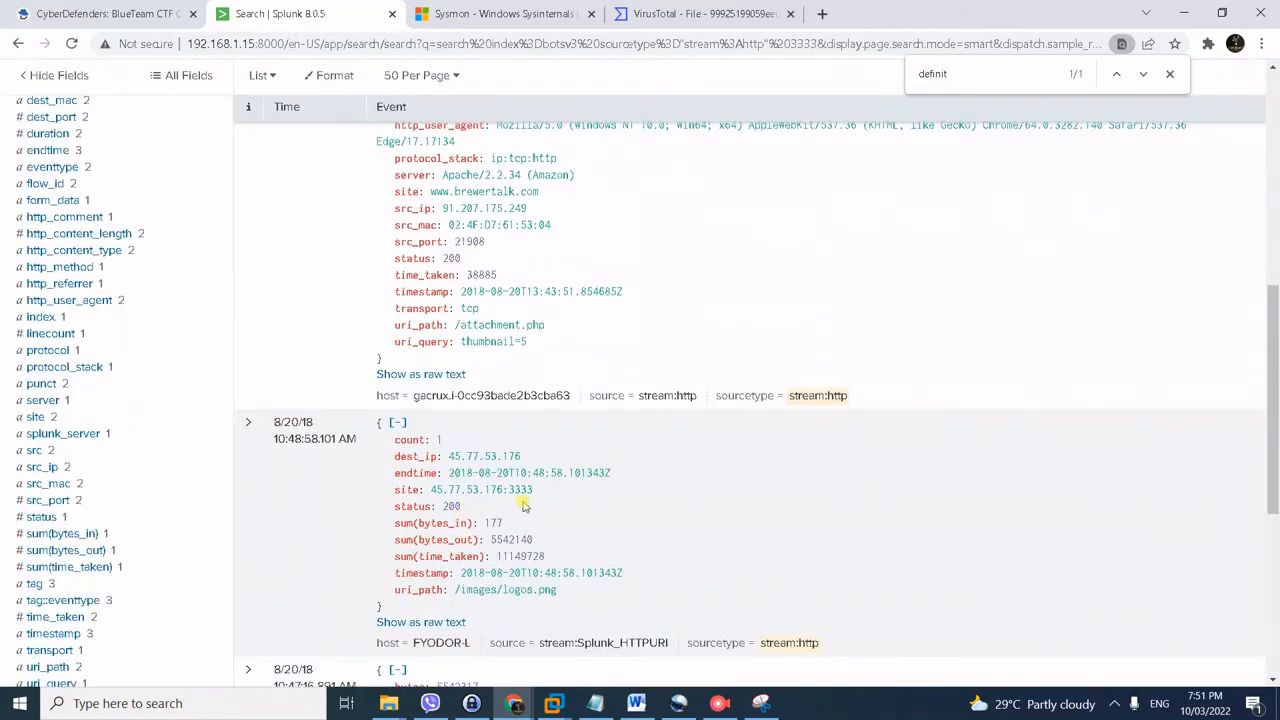
scroll(524, 507, "down", 4)
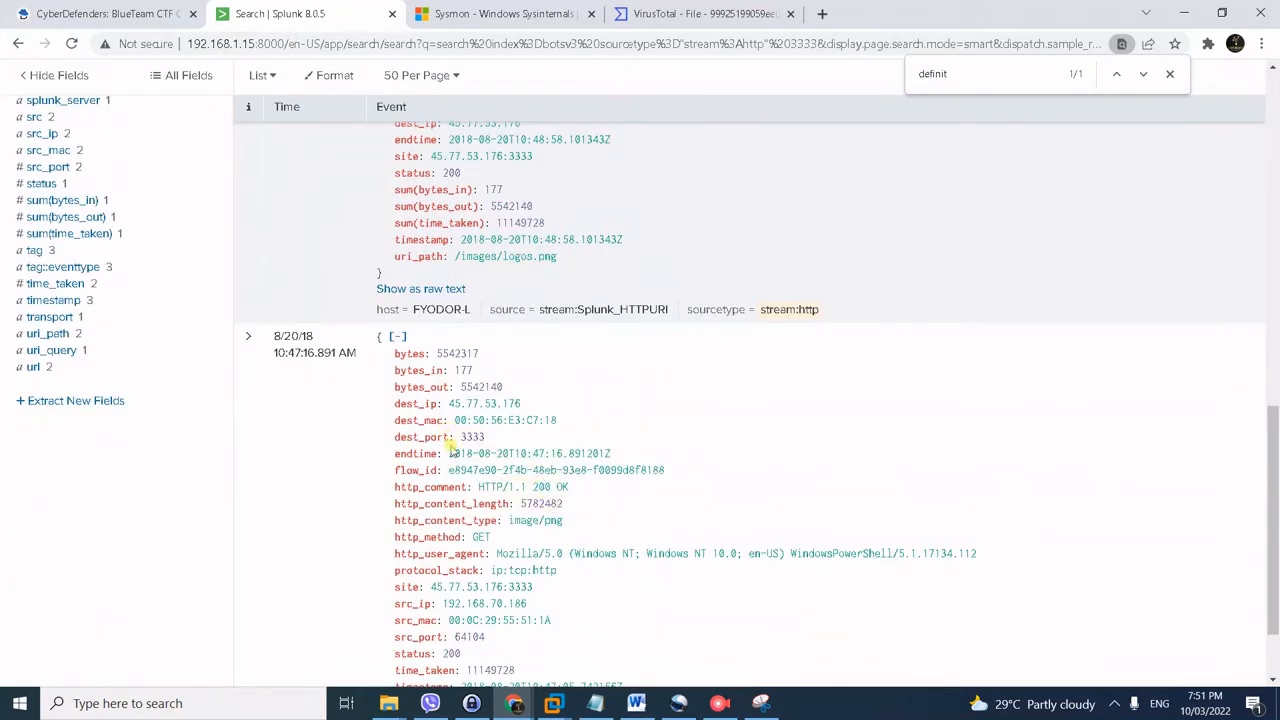
scroll(460, 450, "down", 1)
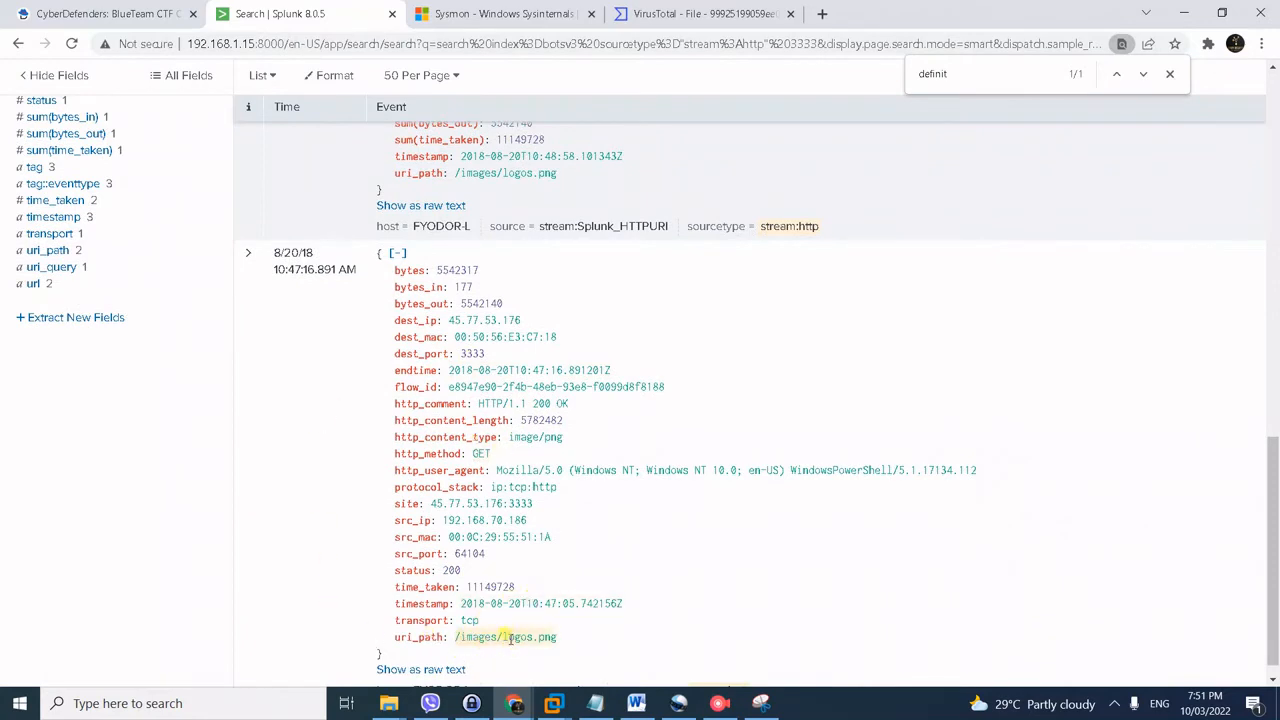
- Highlight the file name in the uri_path of the 10:47:16 AM stream:http event
left_click_drag(505, 637, 577, 638)
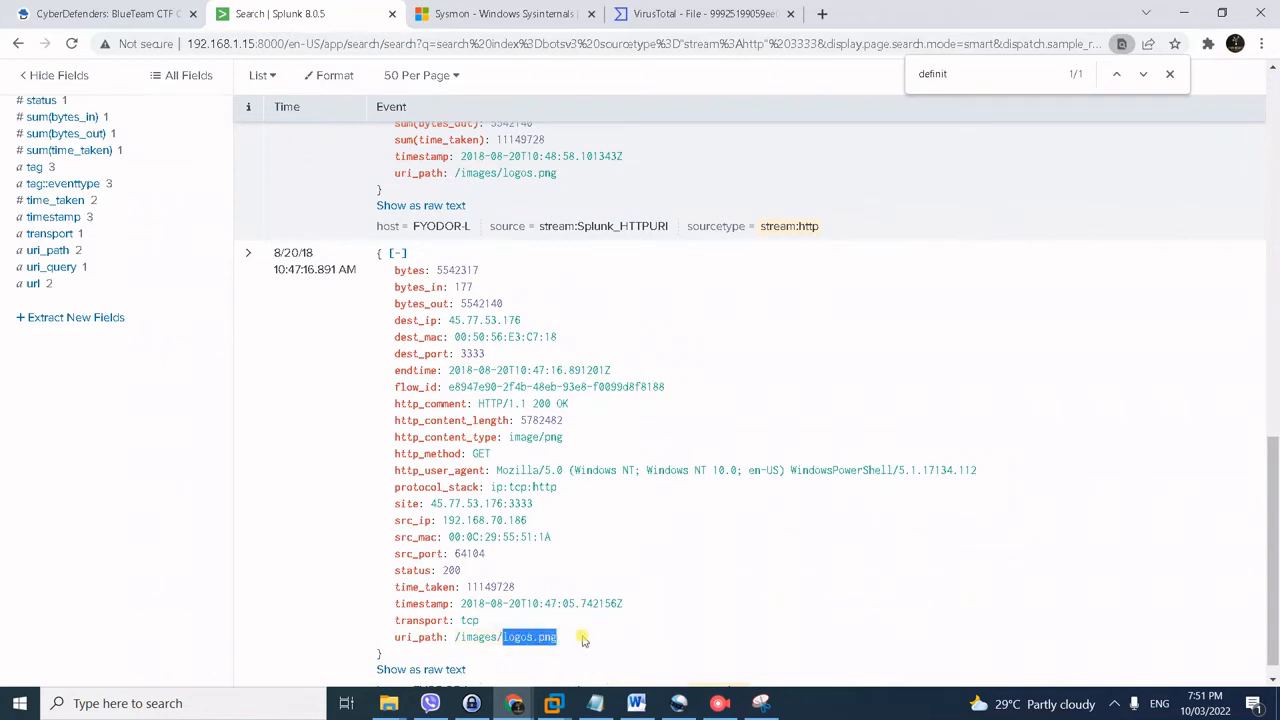
left_click(584, 638)
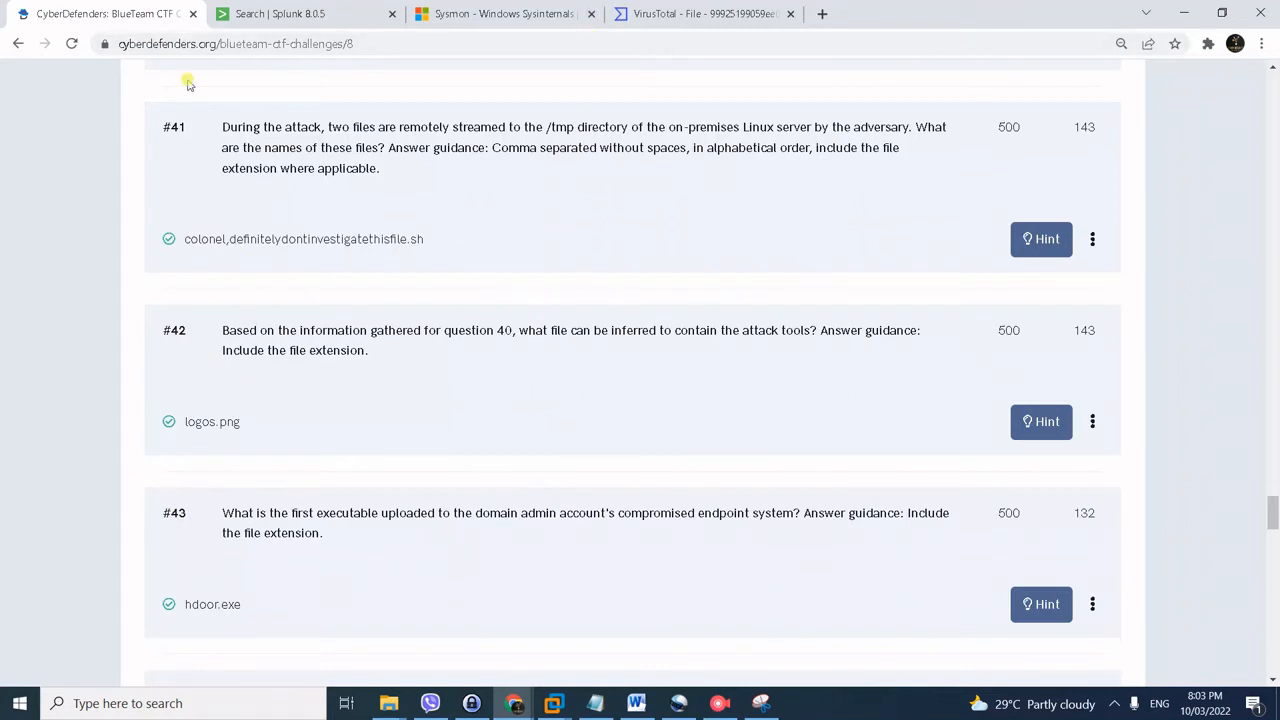
- Review the Splunk EventCode=11 events for .exe files on FYODOR-L.froth.ly and highlight the executable name in the earliest event's TargetFilename
left_click(278, 6)
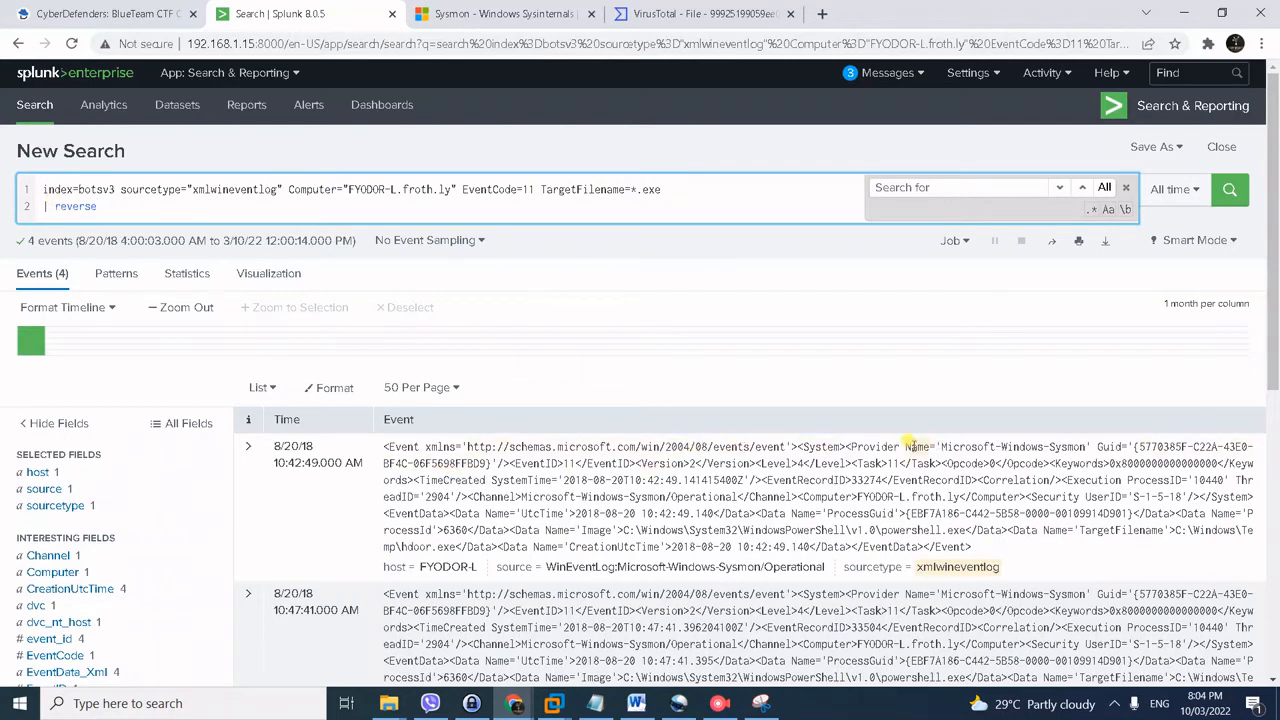
scroll(252, 490, "down", 4)
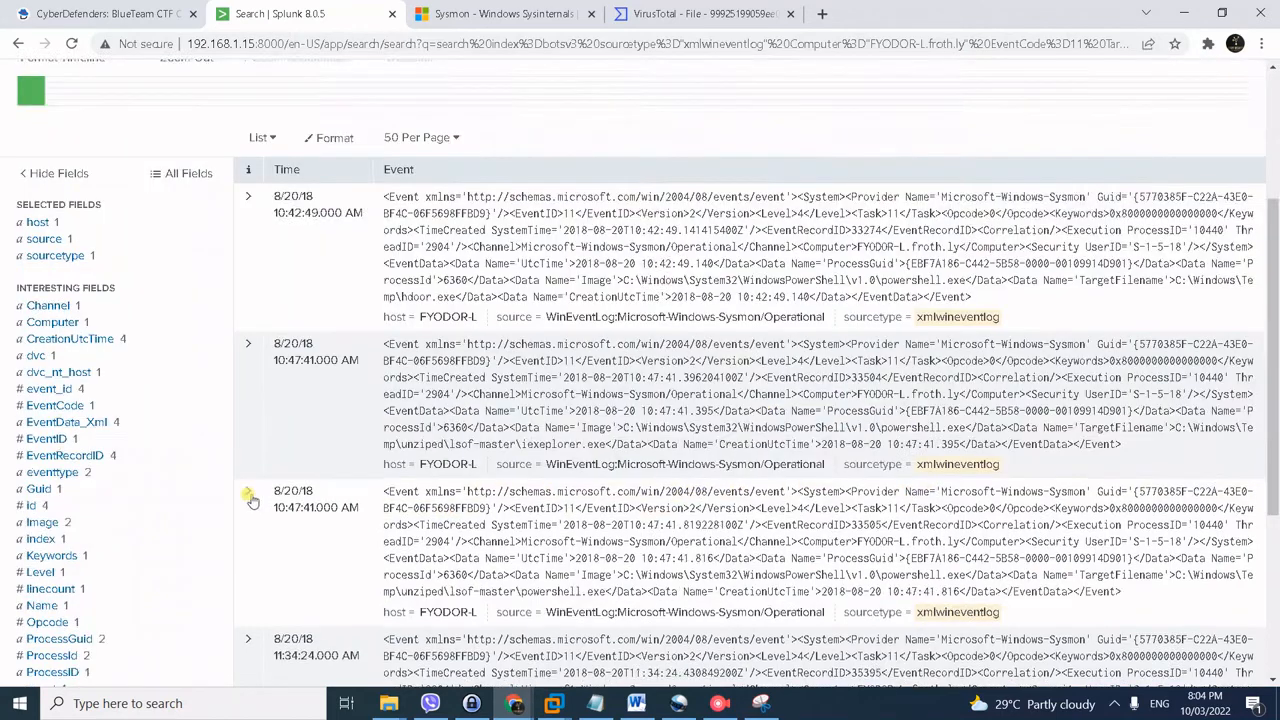
scroll(284, 448, "up", 2)
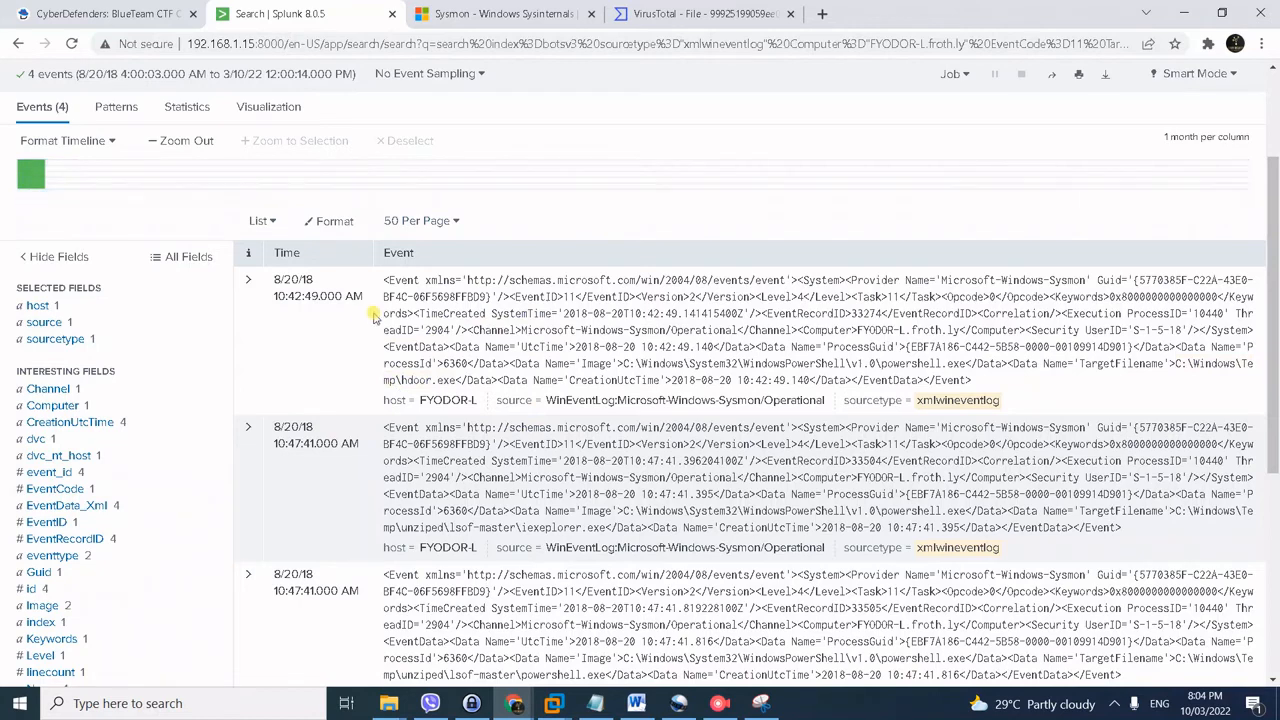
scroll(365, 323, "up", 2)
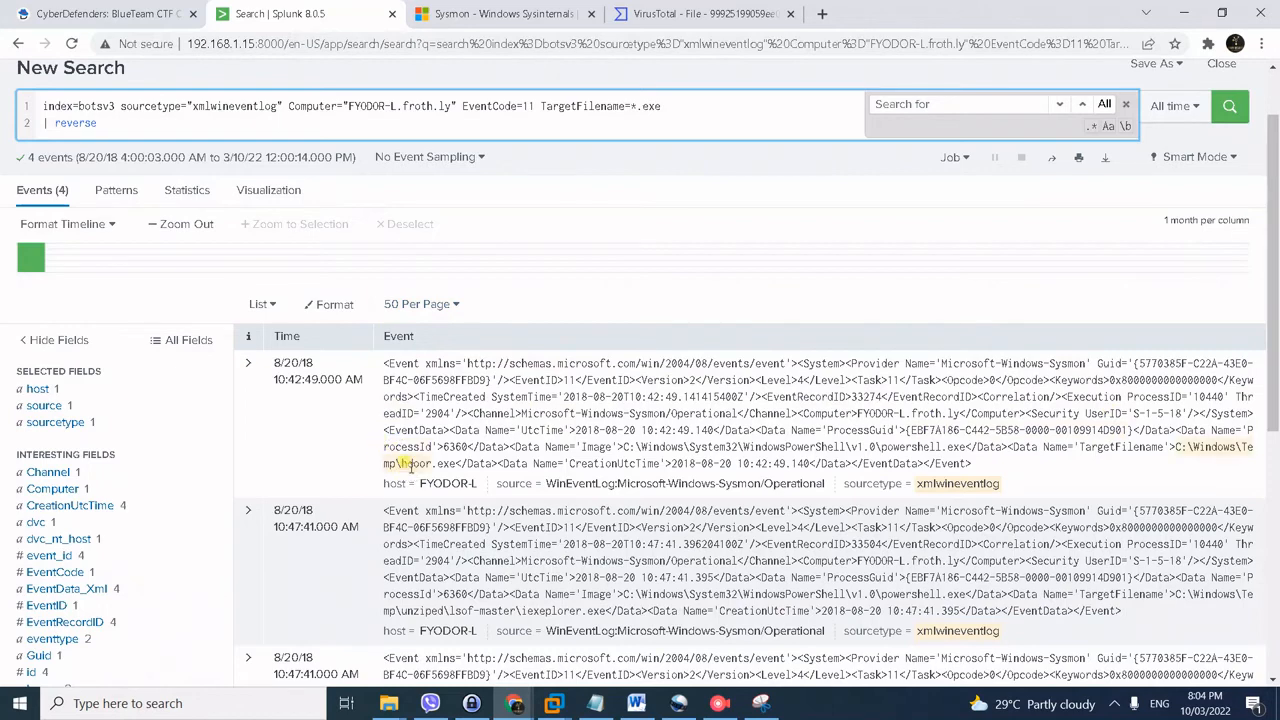
left_click_drag(408, 466, 444, 467)
- Return to the CyberDefenders page and read the hint for question #44, closing the hint window again
left_click(164, 22)
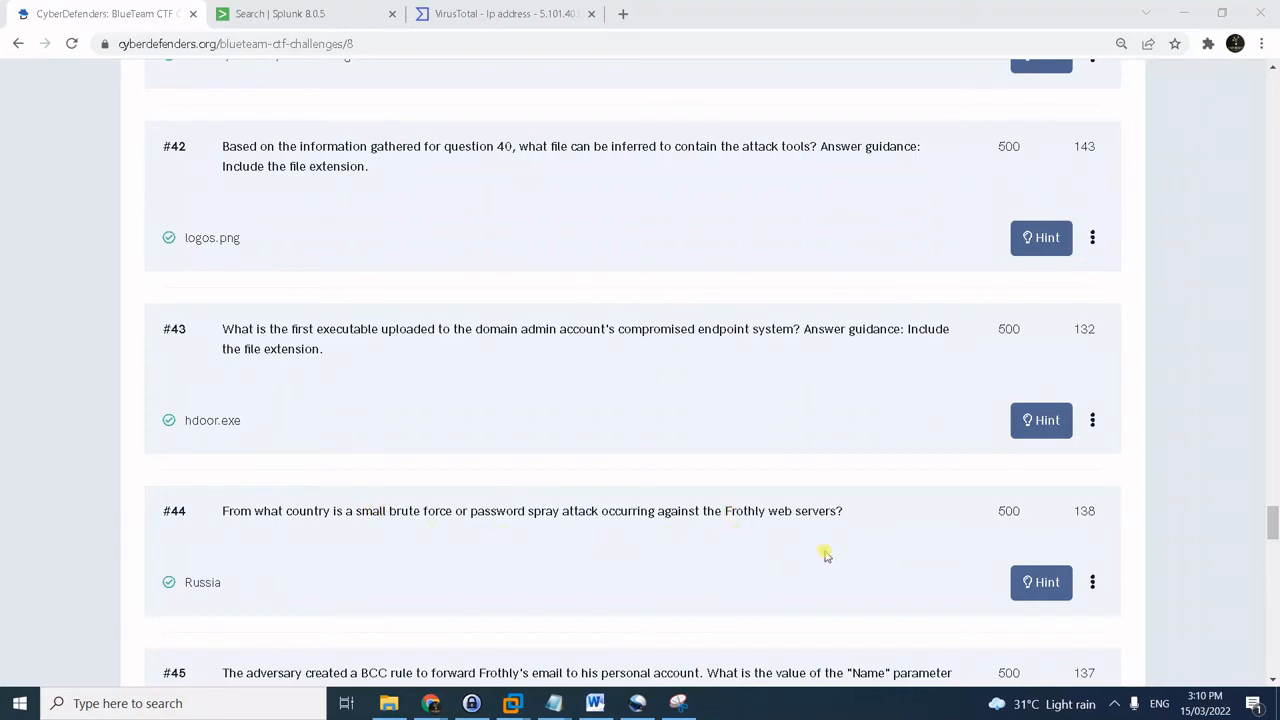
left_click(1051, 583)
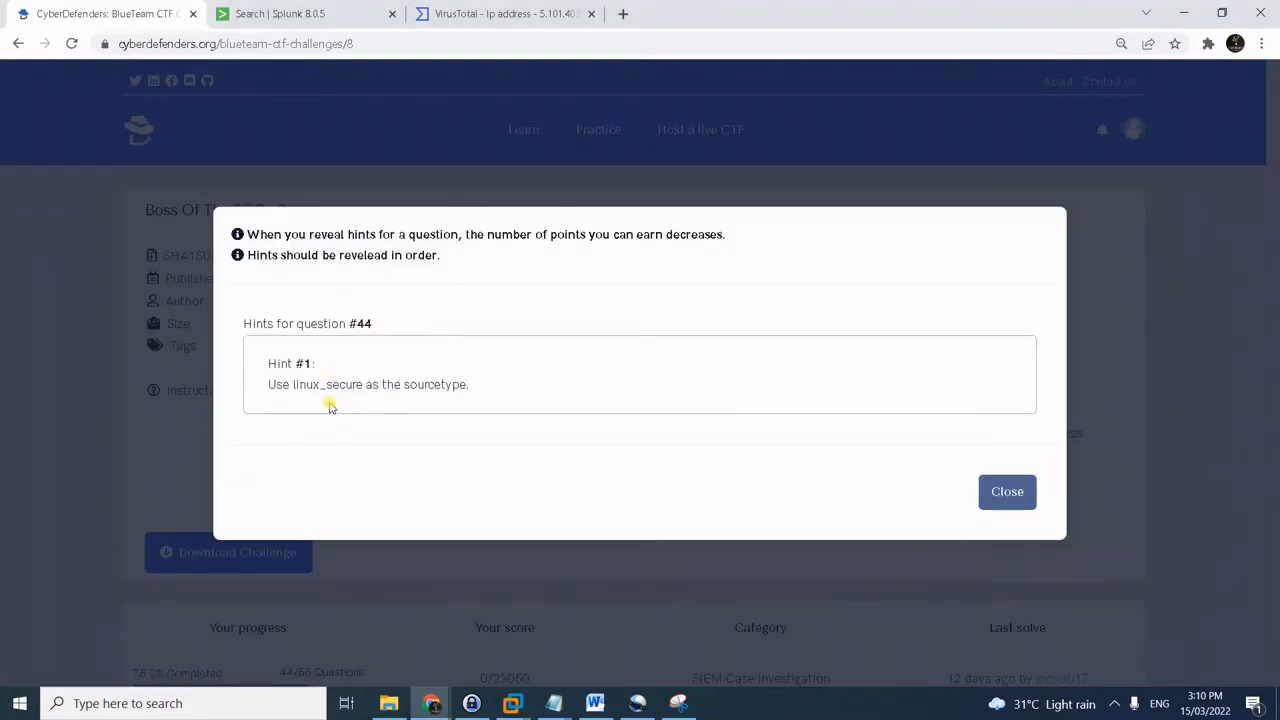
left_click(985, 492)
- Add the term invalid to the Splunk search sourcetype="linux_secure" and run it
left_click(336, 10)
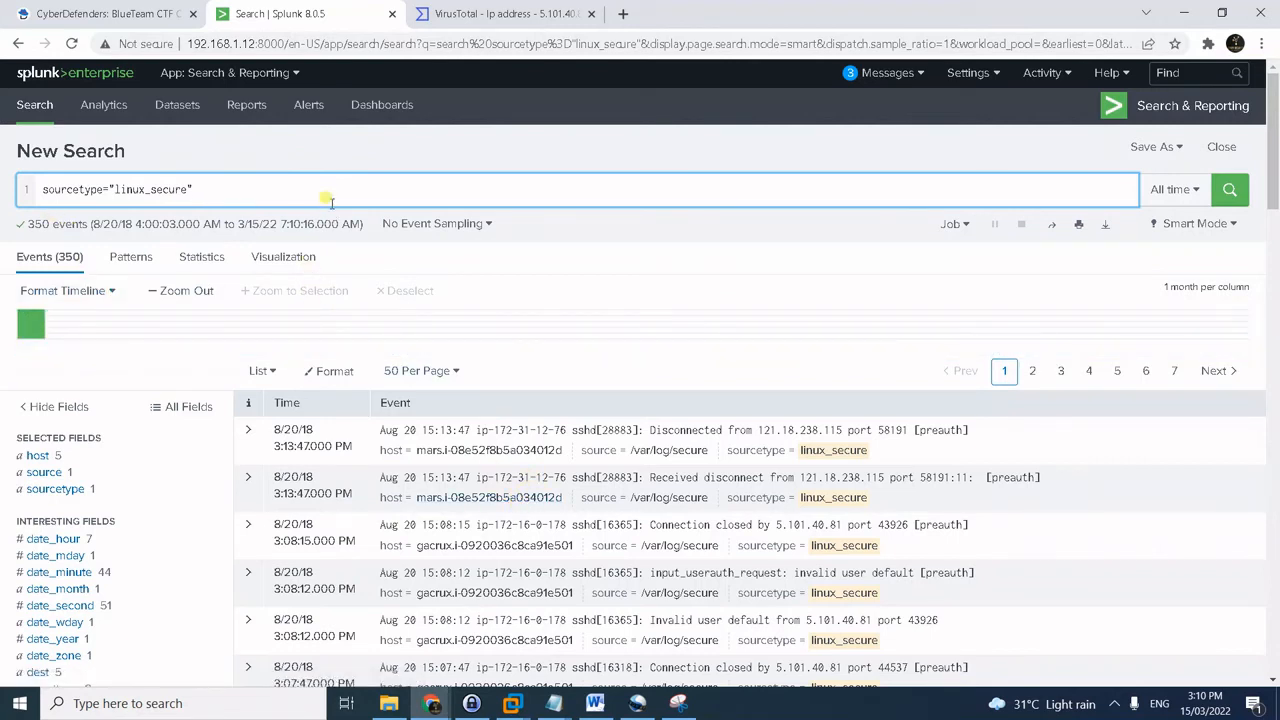
type("invalid")
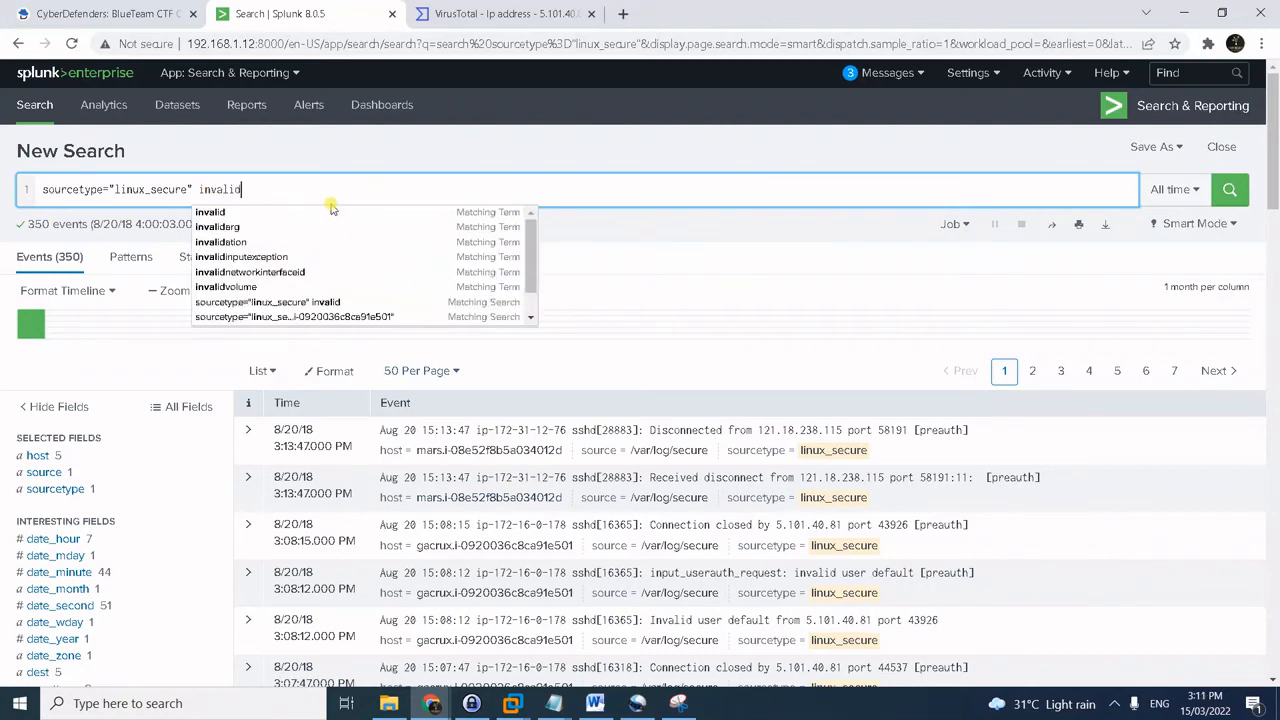
key("Return")
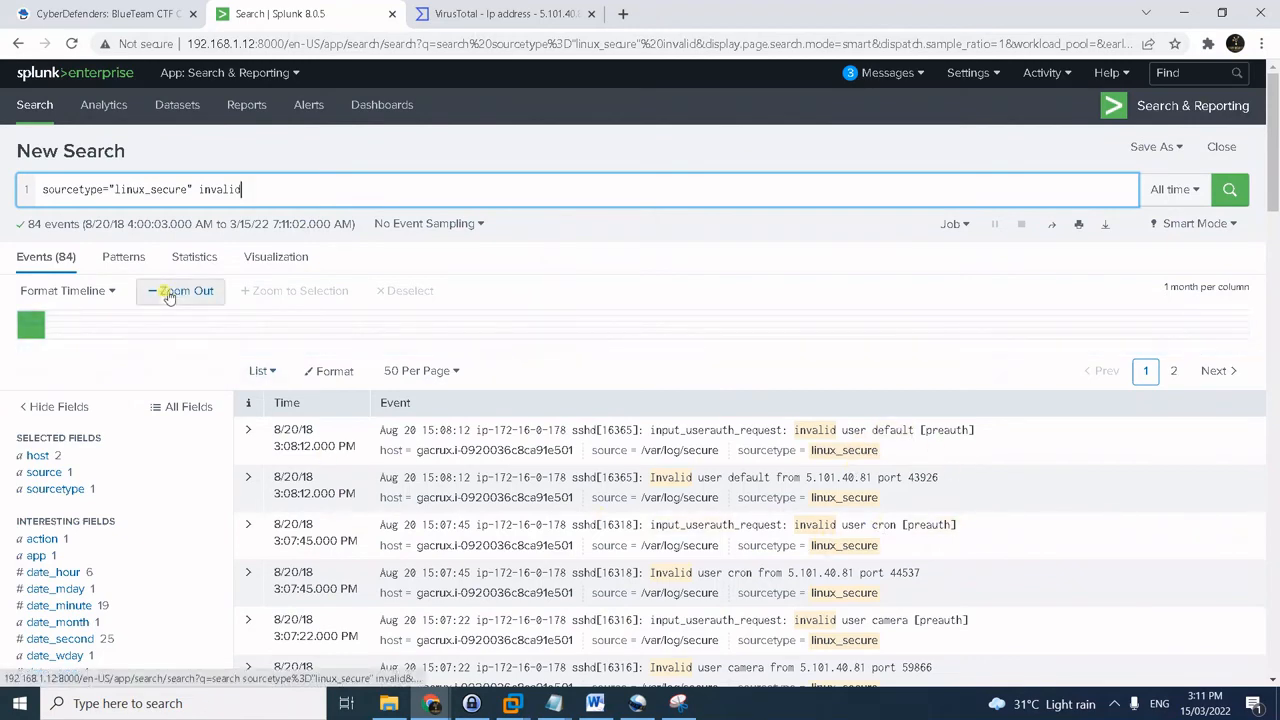
- Filter the invalid-user events by the dest value gacrux.i-0920036c8ca91e501 and review the matching login attempts
scroll(206, 480, "down", 2)
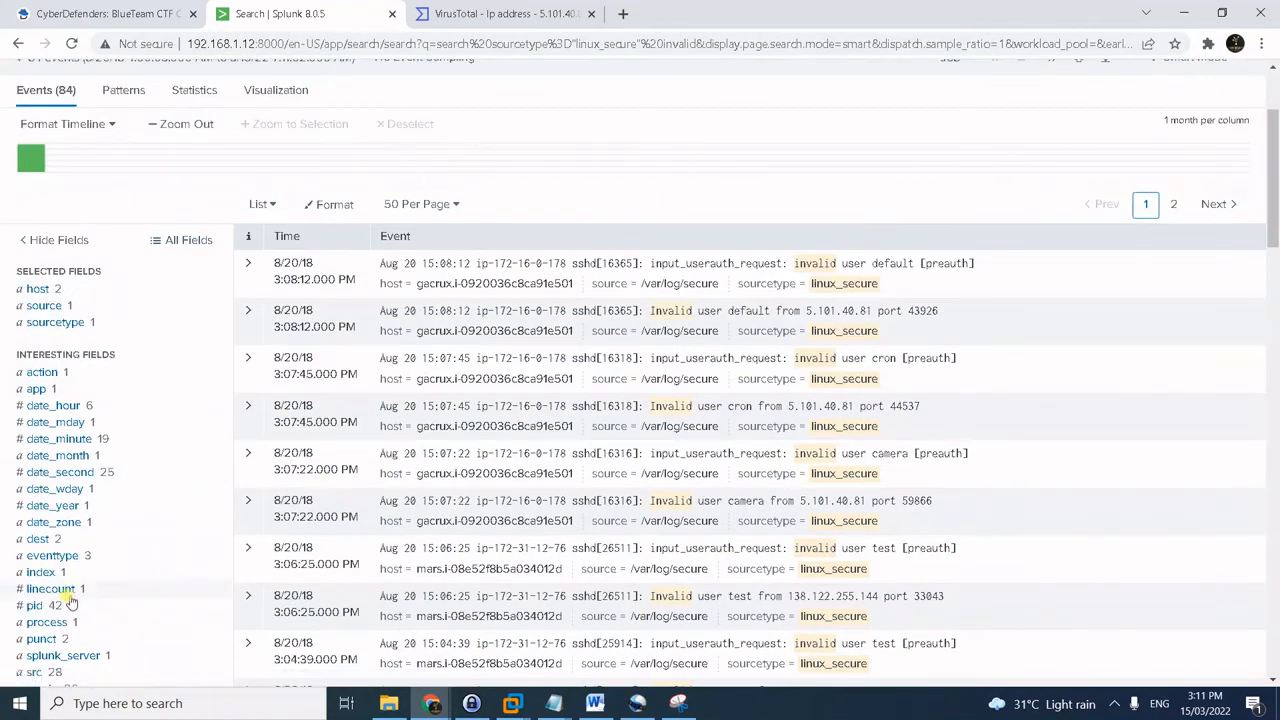
left_click(40, 539)
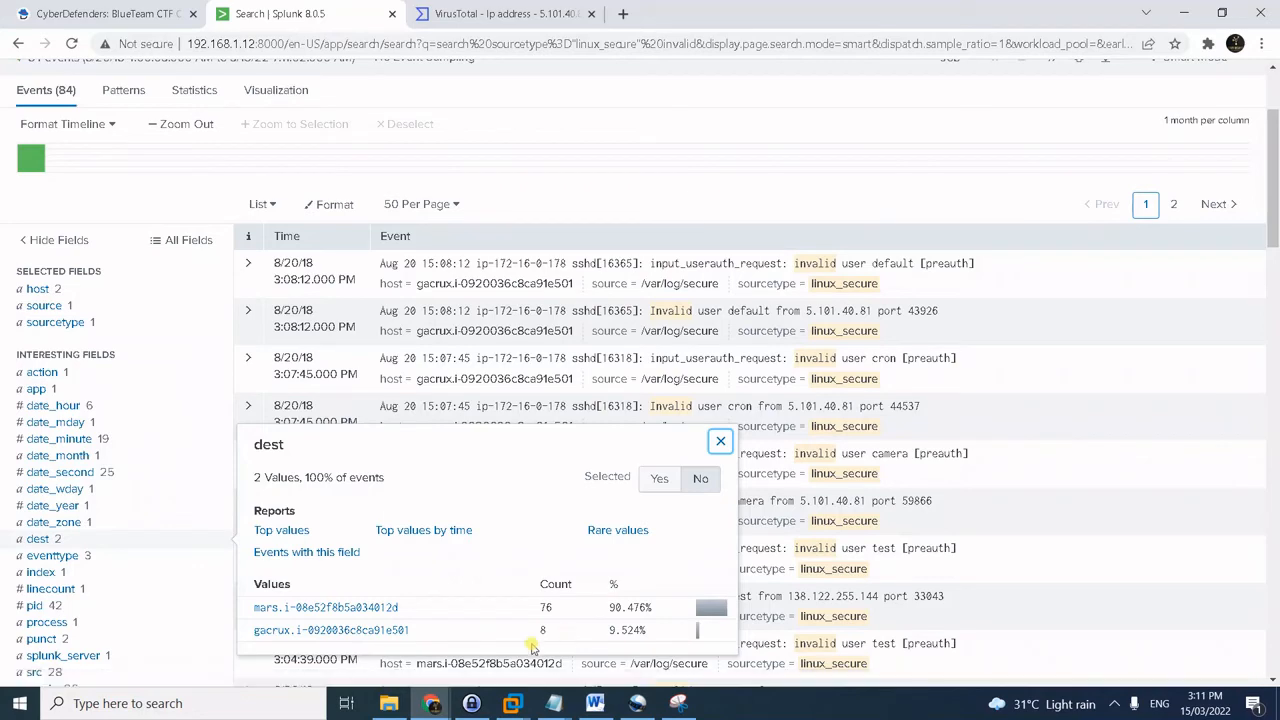
left_click(388, 632)
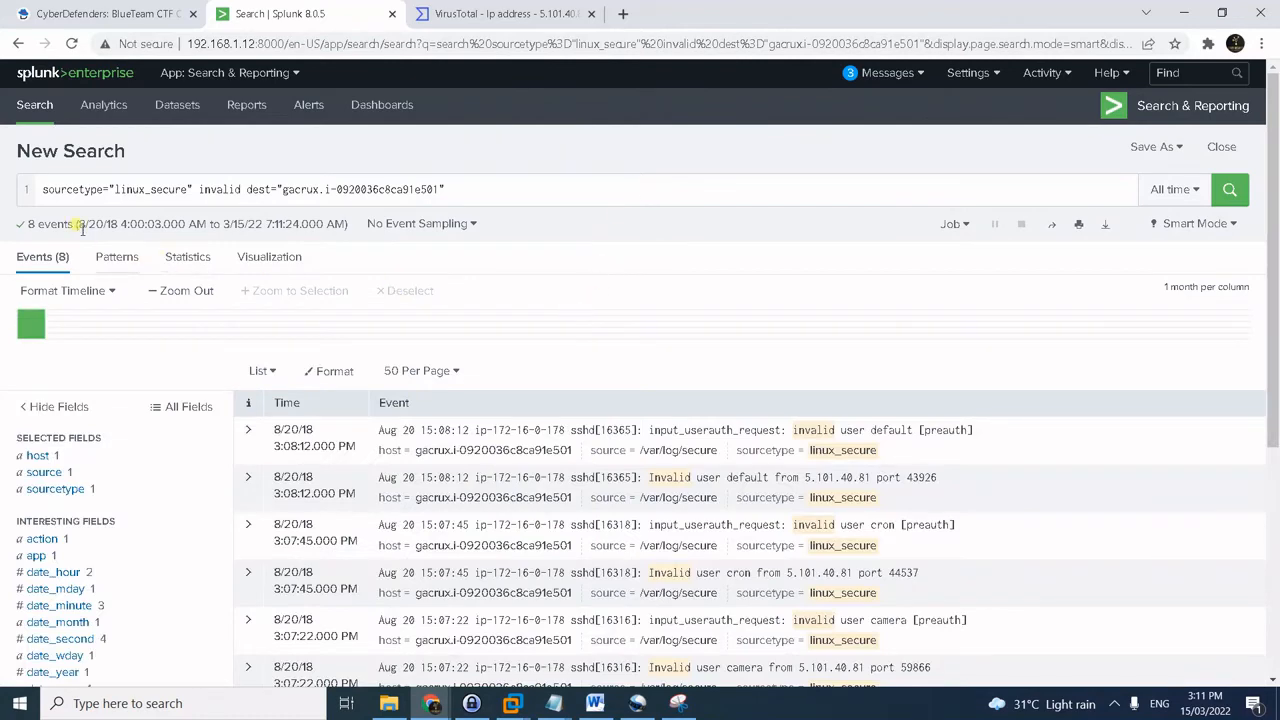
scroll(716, 415, "down", 5)
scroll(716, 415, "up", 2)
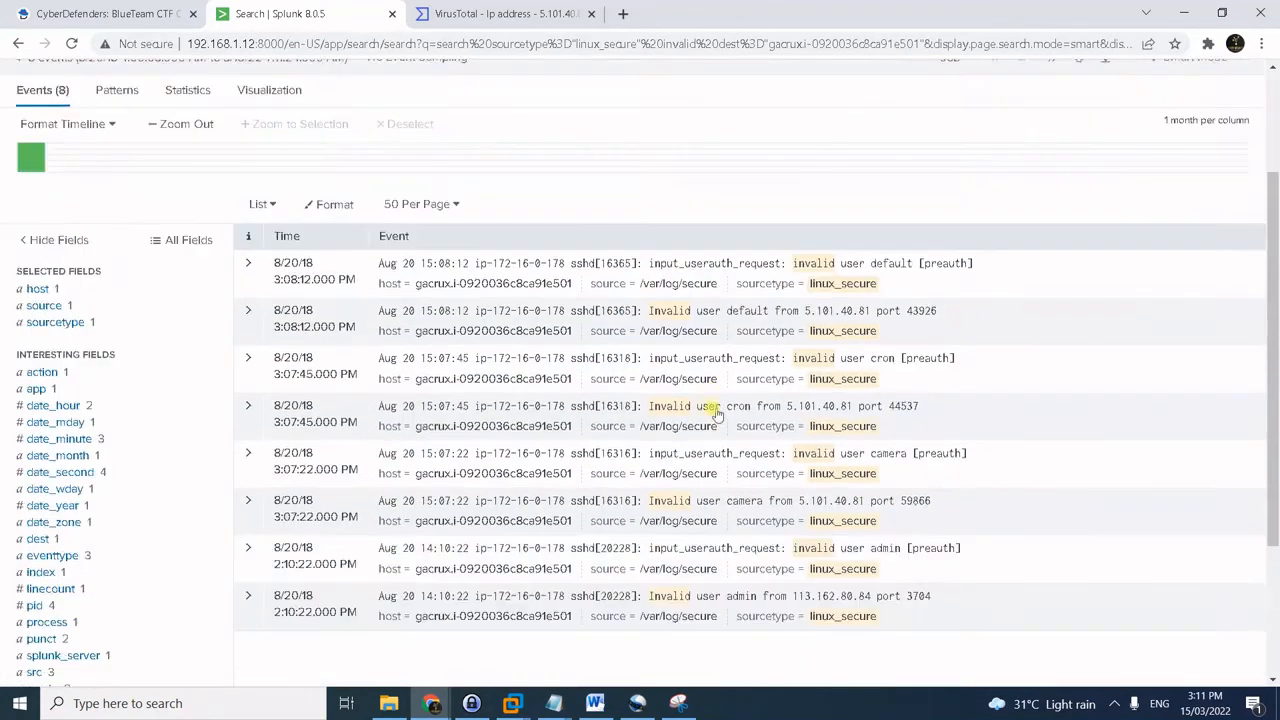
scroll(716, 415, "up", 3)
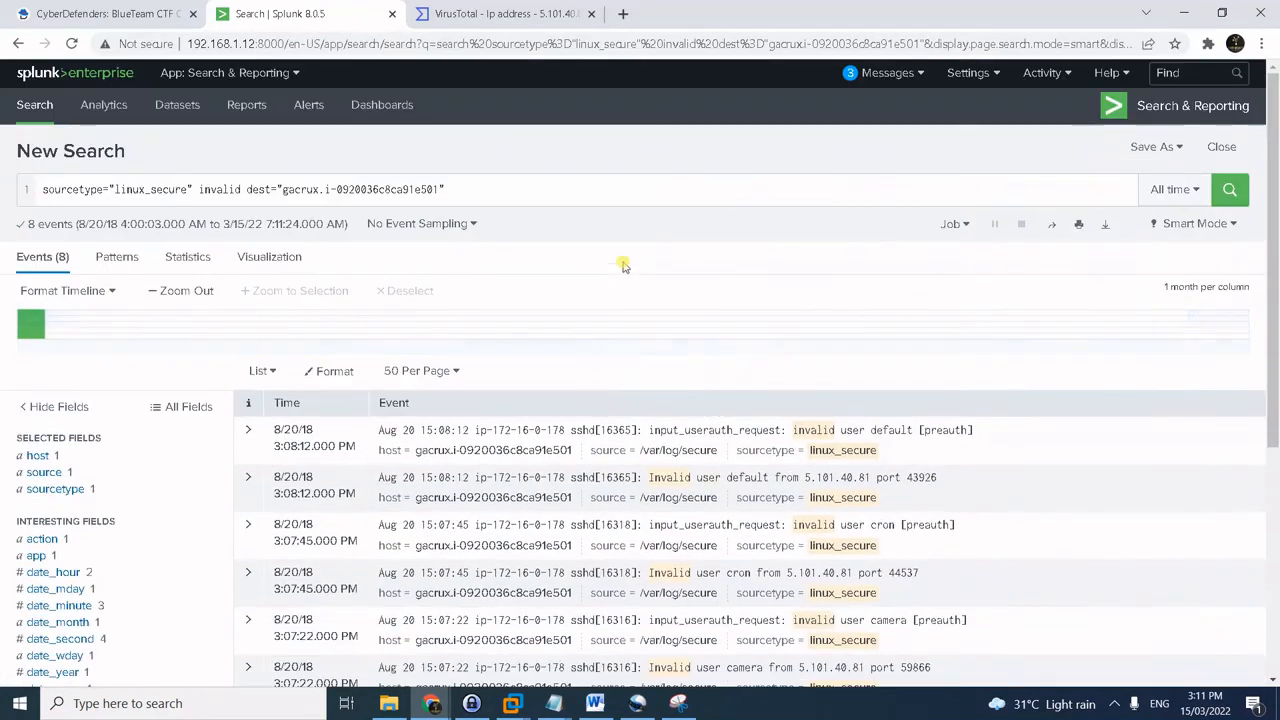
- Append the lines | top src and | iplocation src to the filtered linux_secure search and run it
left_click(614, 192)
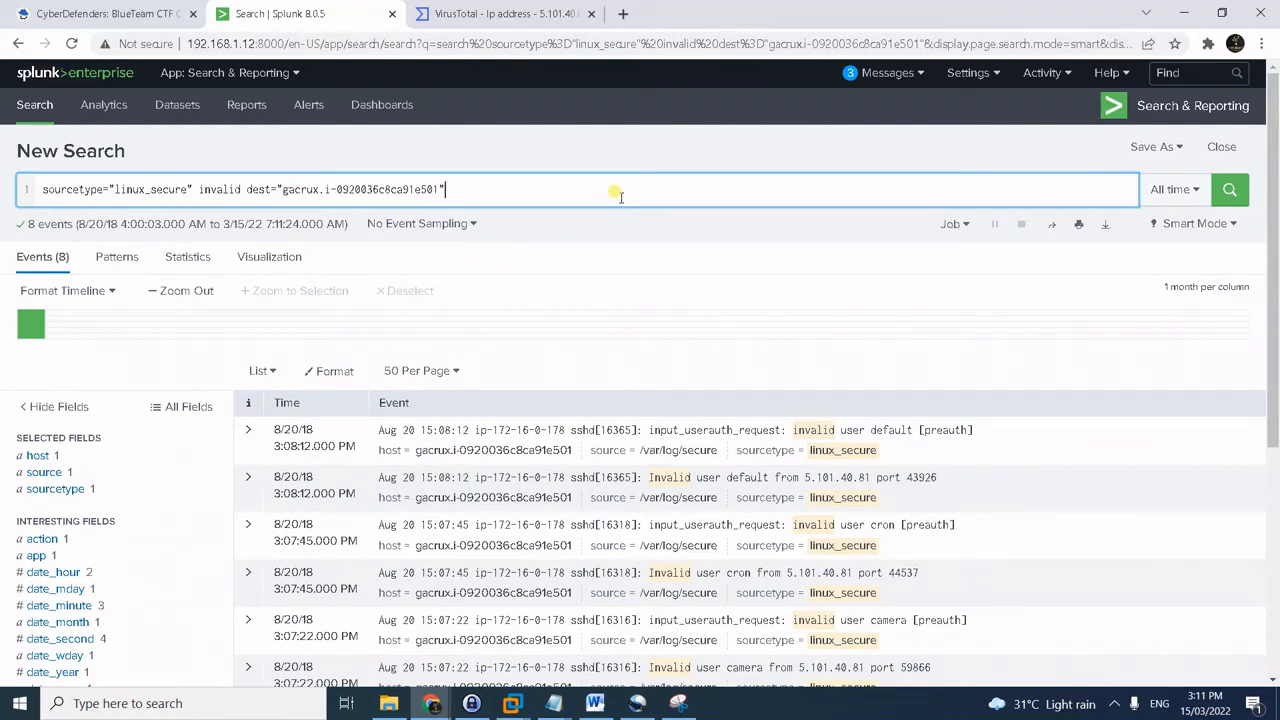
key("shift+Return")
type("| ")
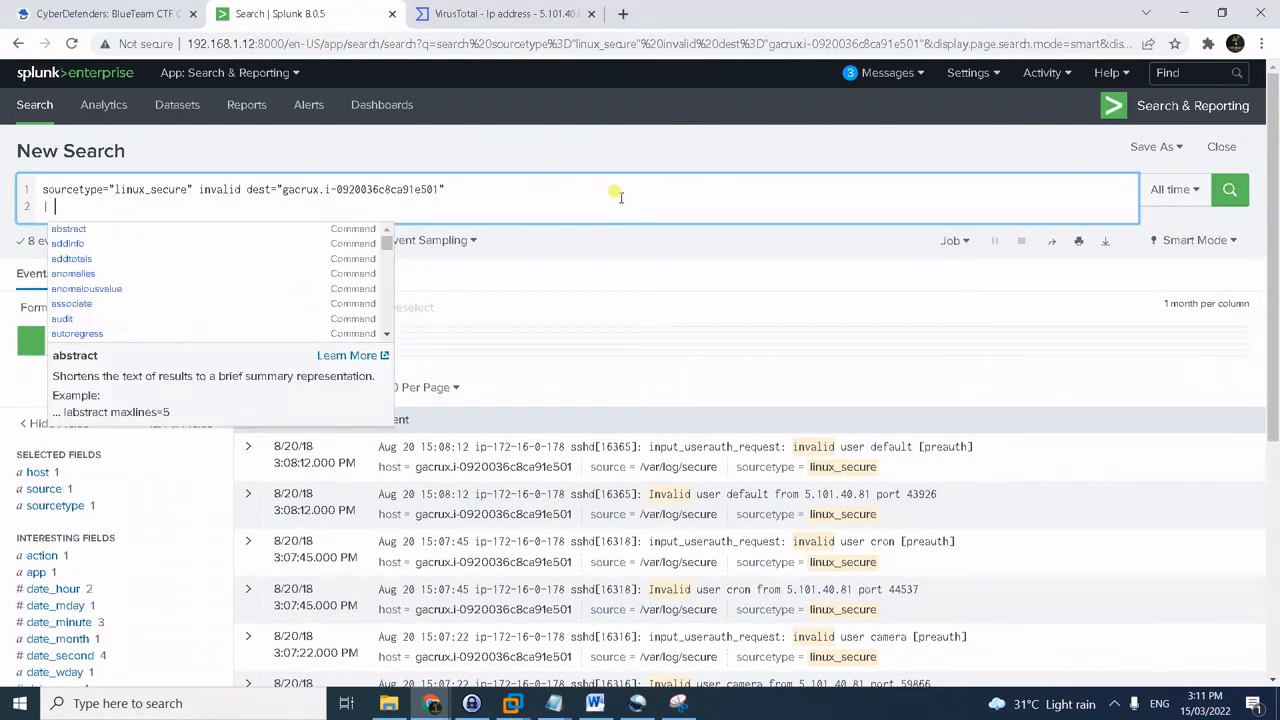
type("top ")
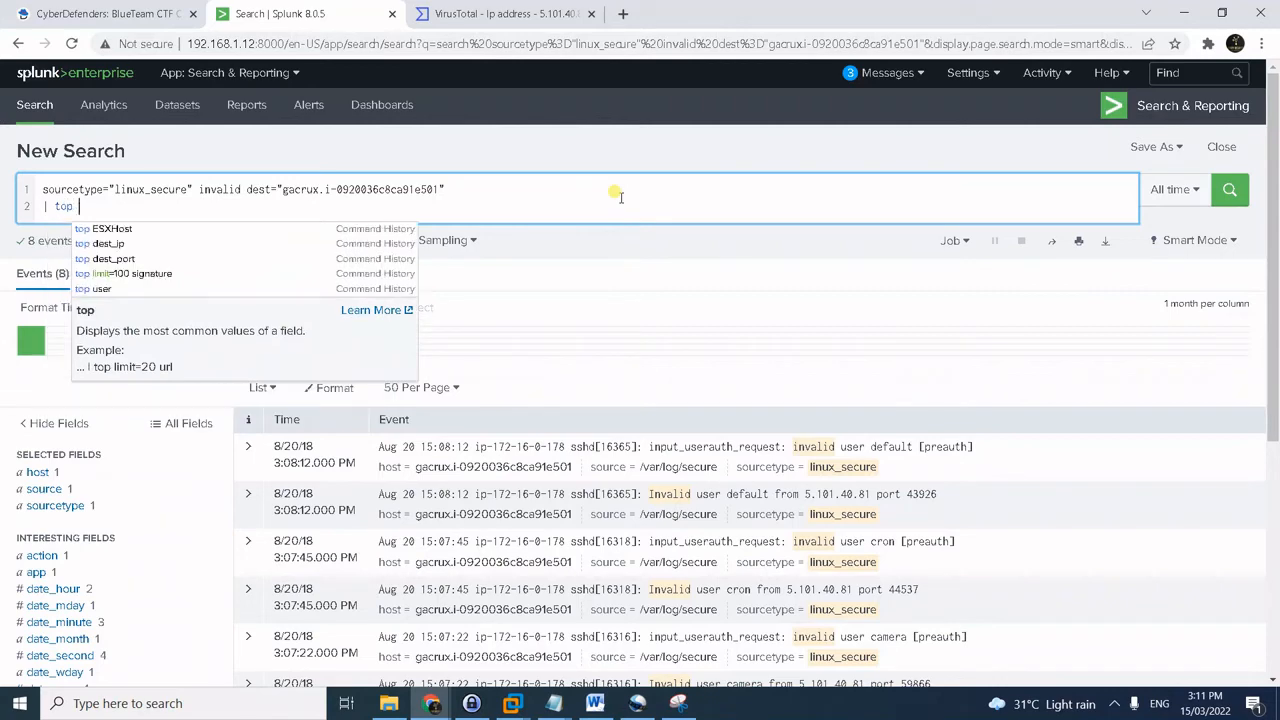
type("src")
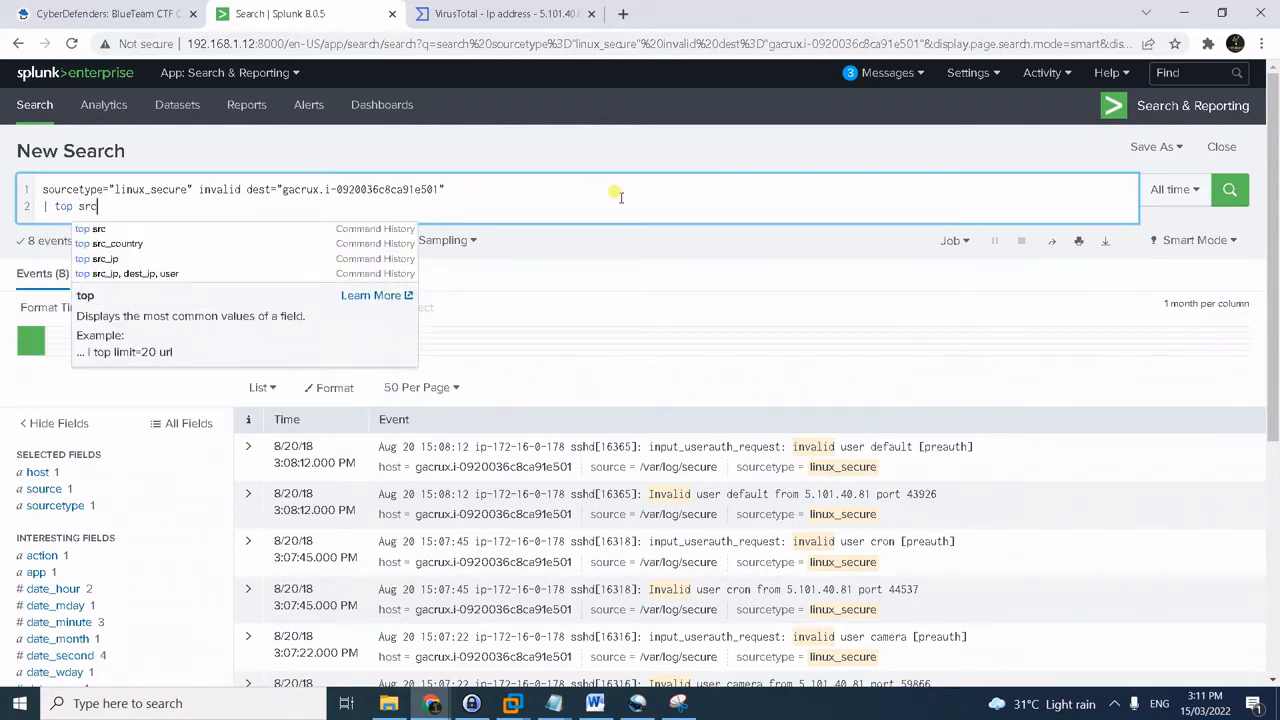
key("Return")
type("| ipl")
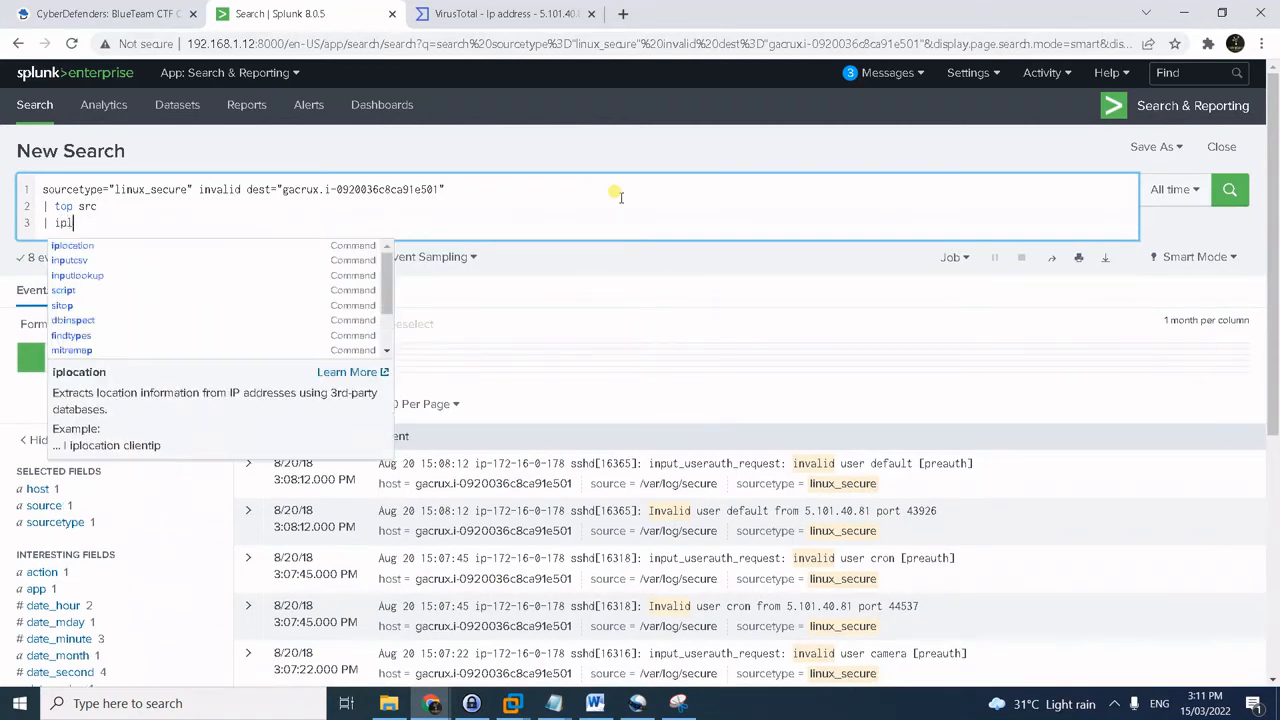
type("ocation")
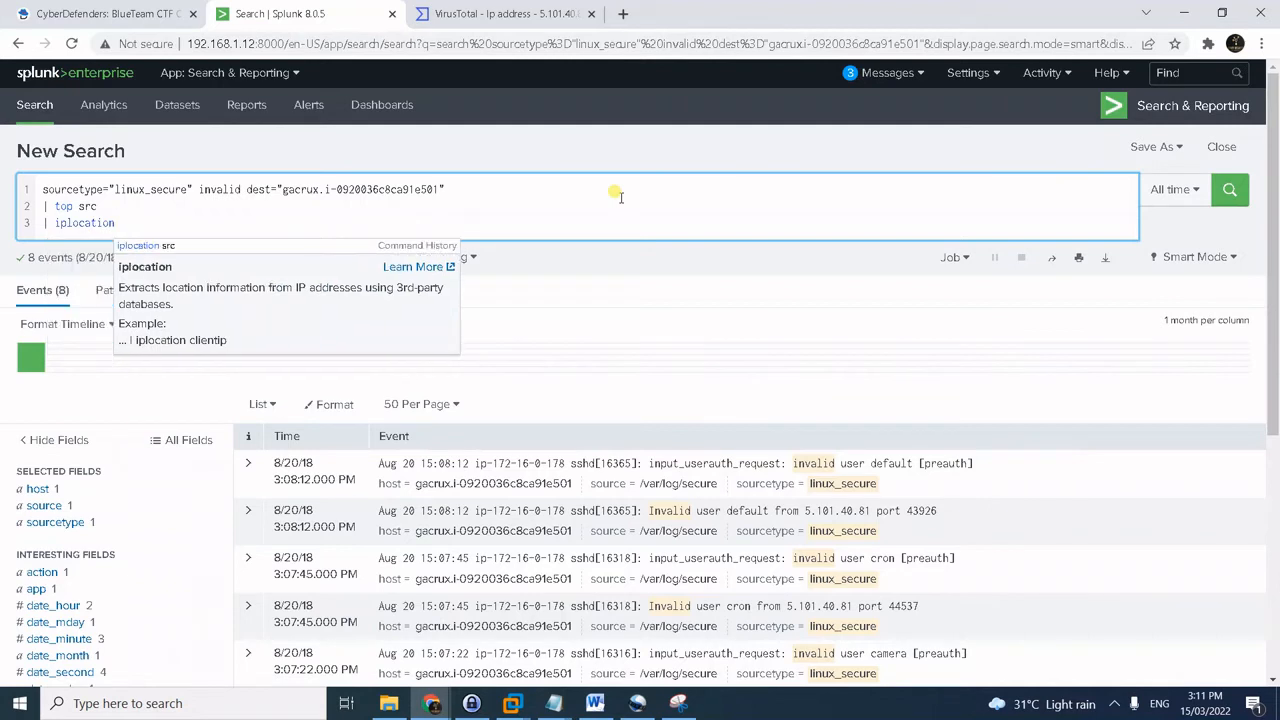
type(" src")
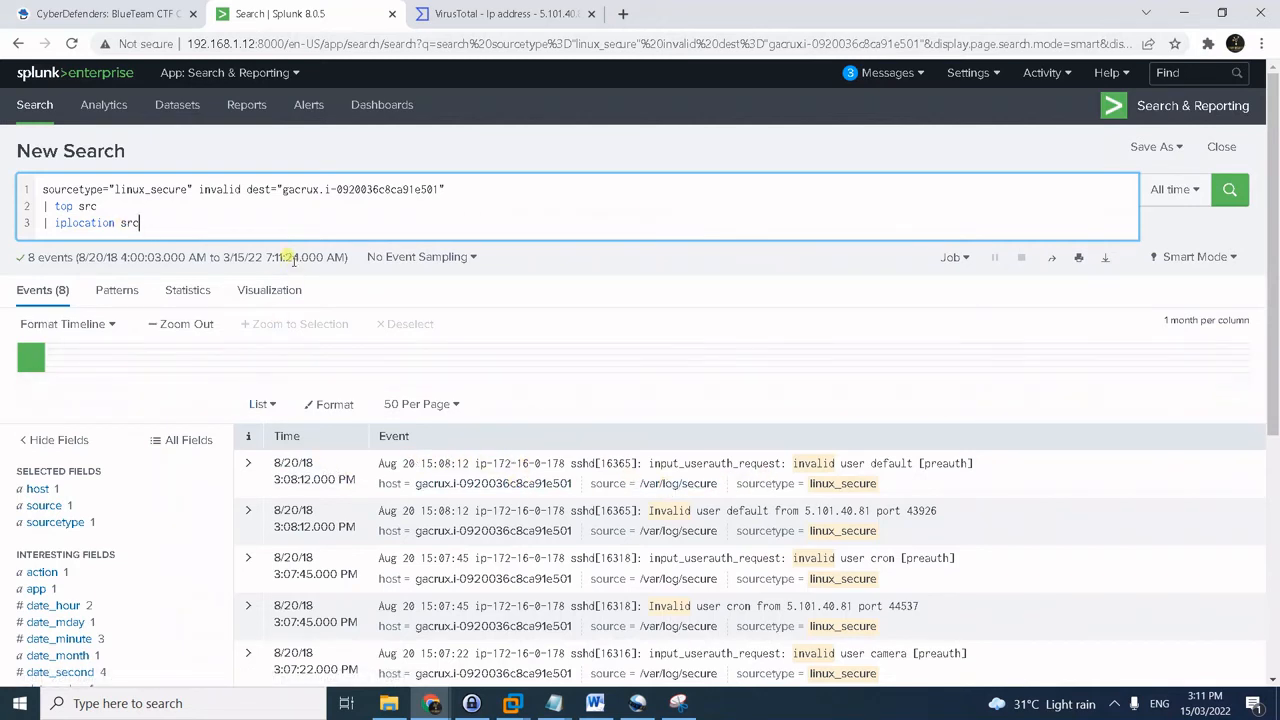
key("Return")
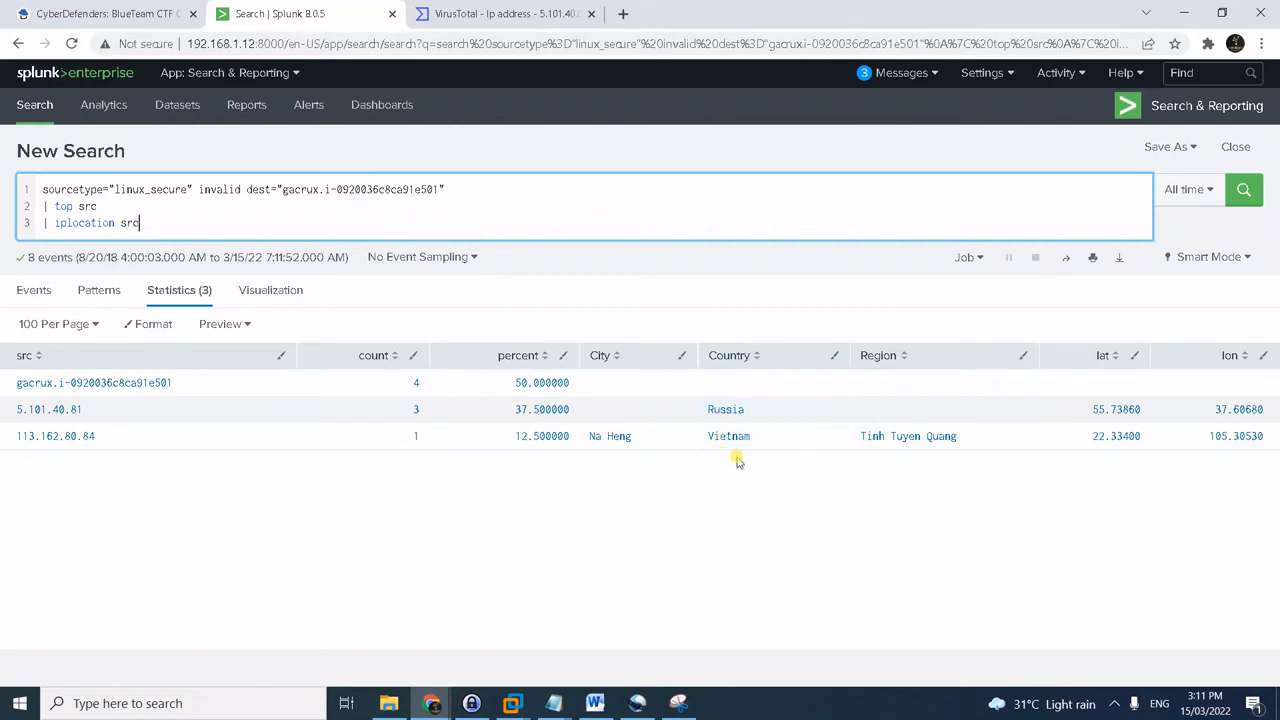
- Check questions #44 and #45 on the CyberDefenders page, and look through Splunk's ms:o365:management Operation list for a rule-related operation
left_click(103, 14)
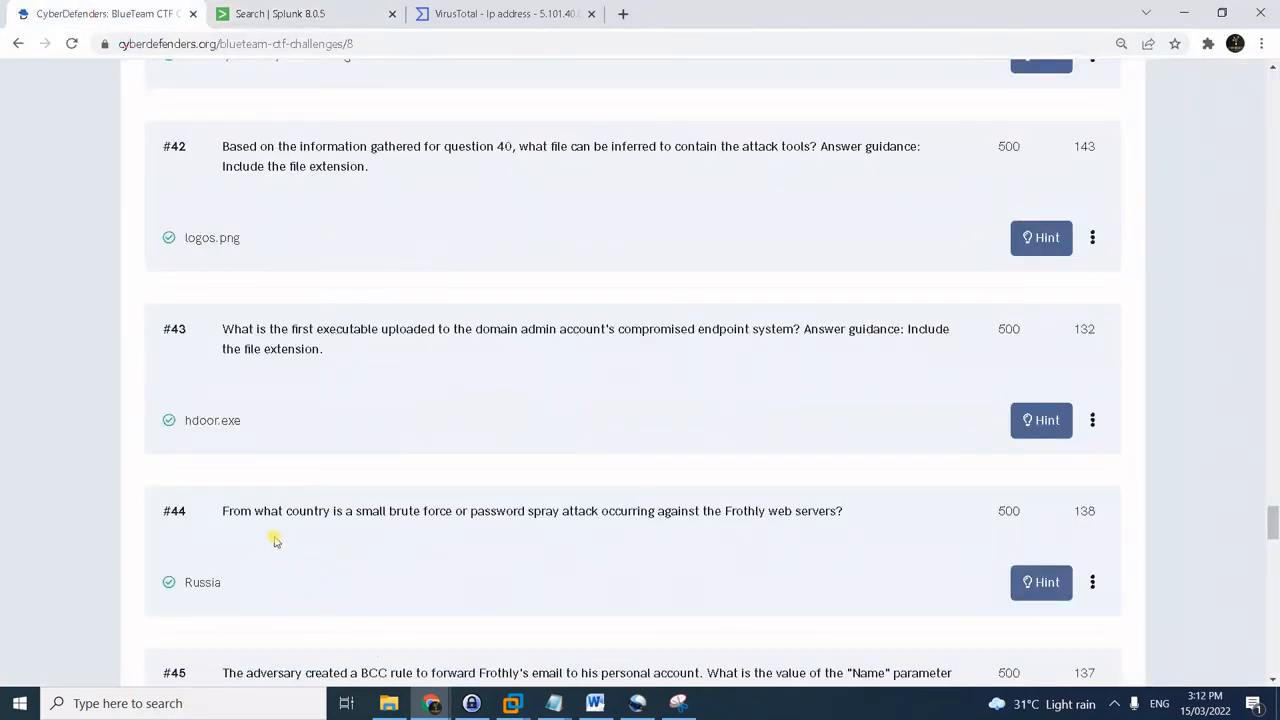
left_click(1114, 703)
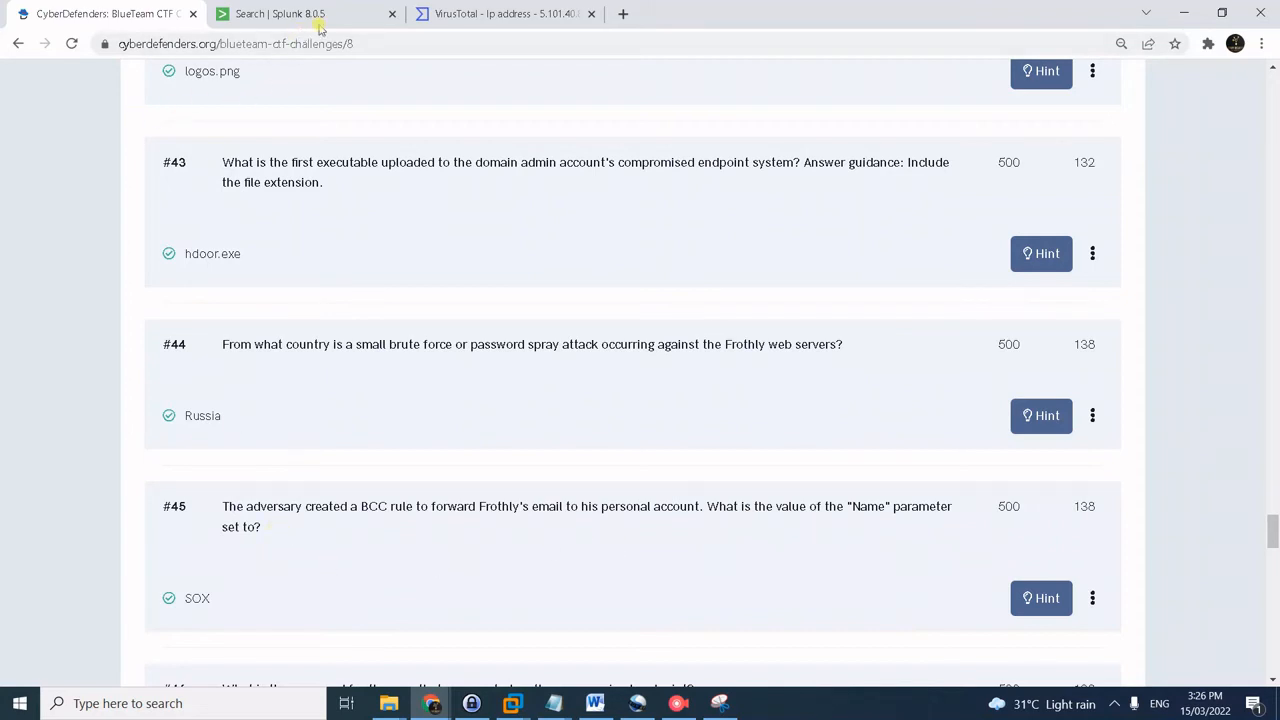
left_click(280, 14)
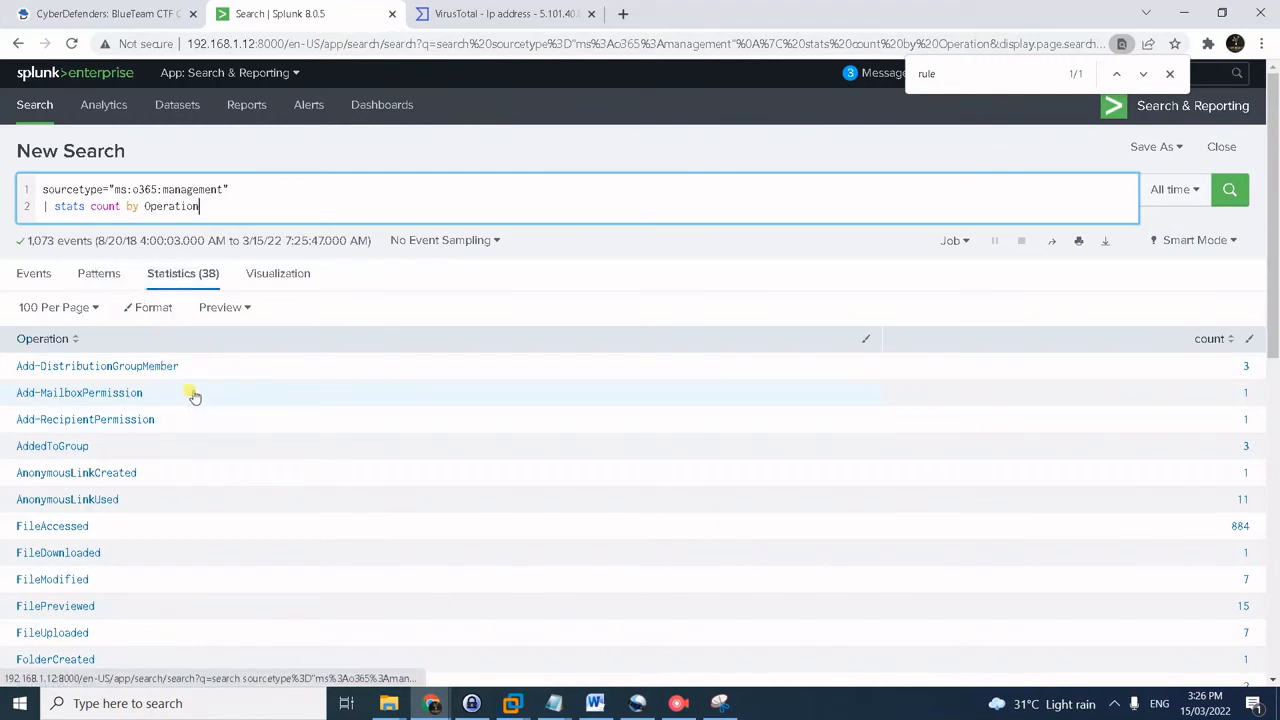
scroll(357, 228, "down", 1)
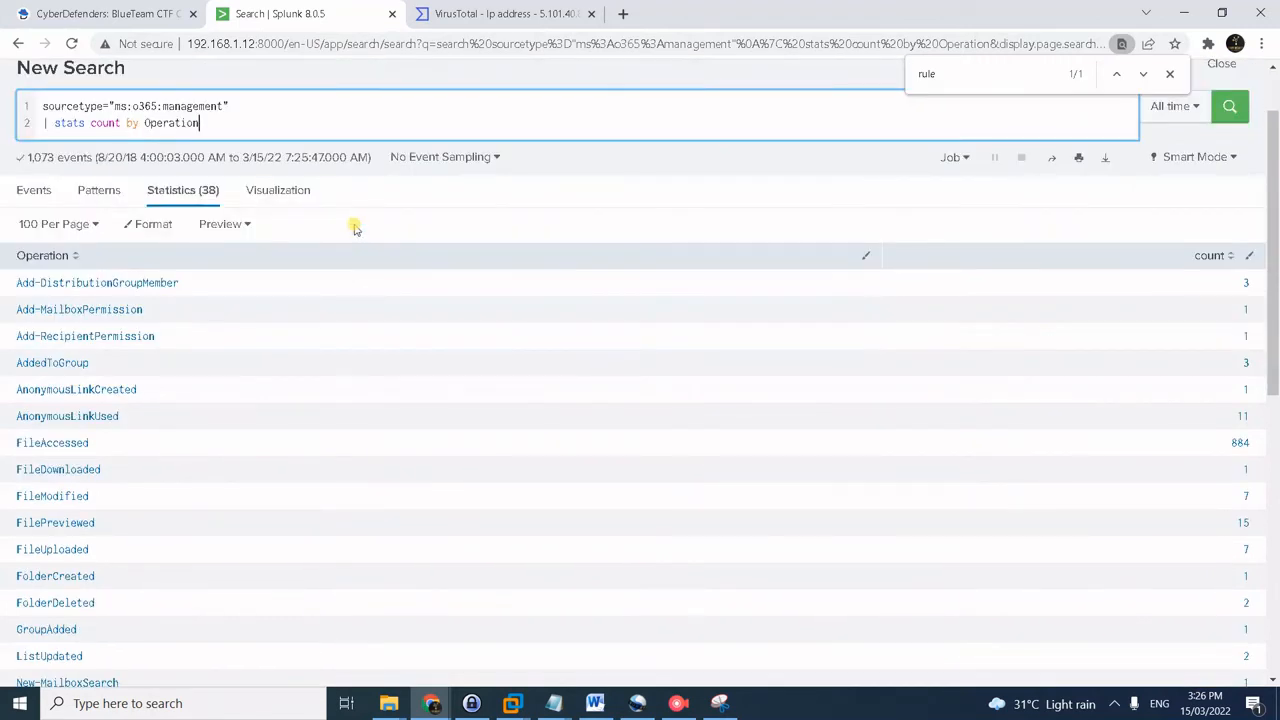
scroll(163, 358, "down", 2)
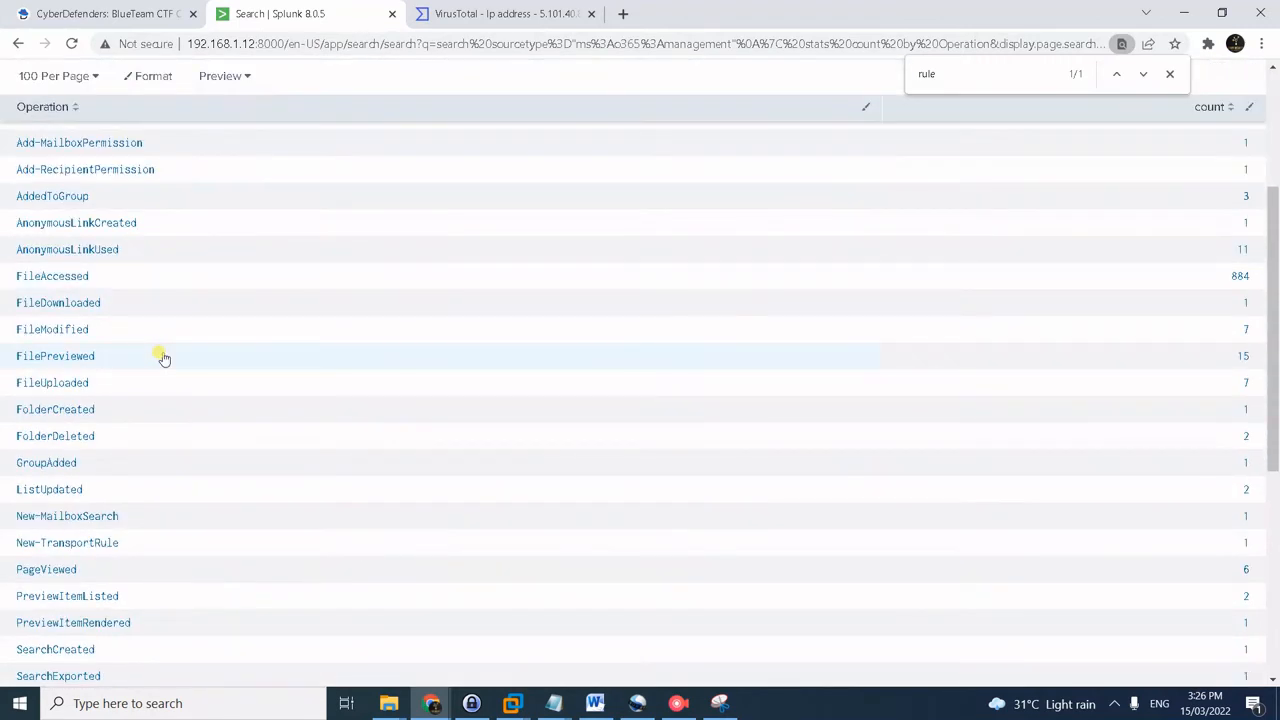
scroll(163, 358, "down", 2)
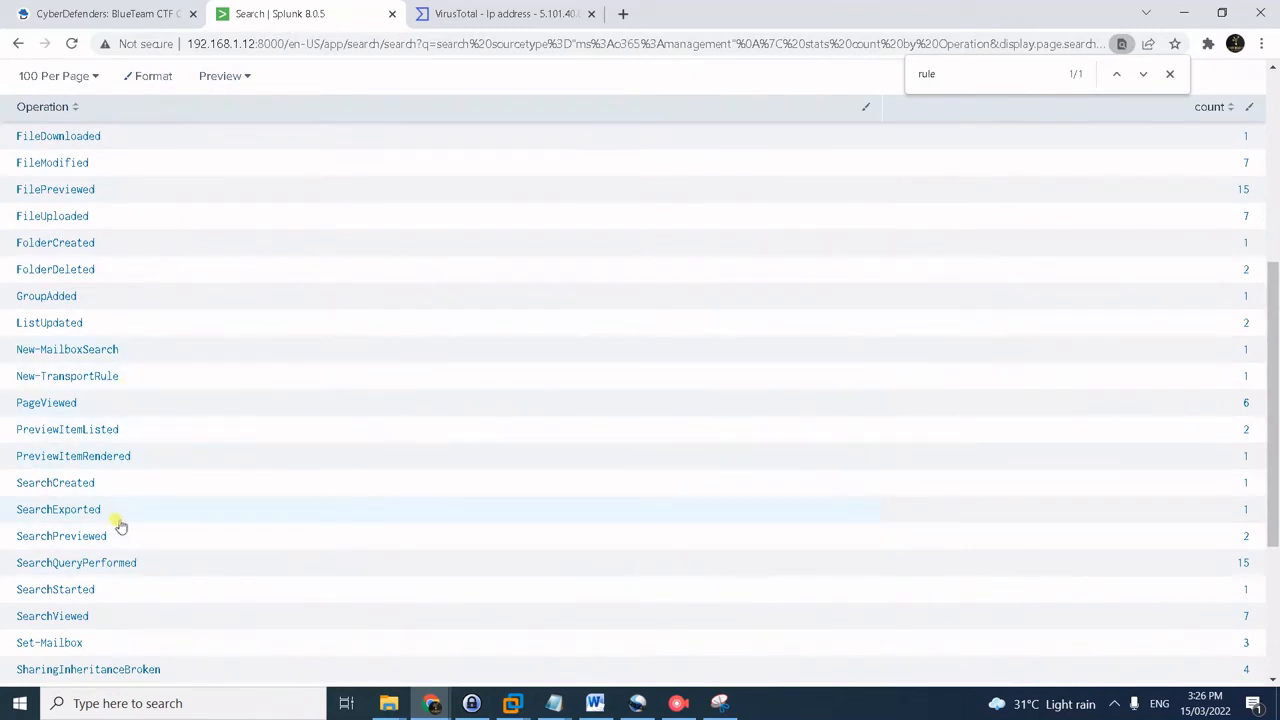
scroll(120, 525, "down", 2)
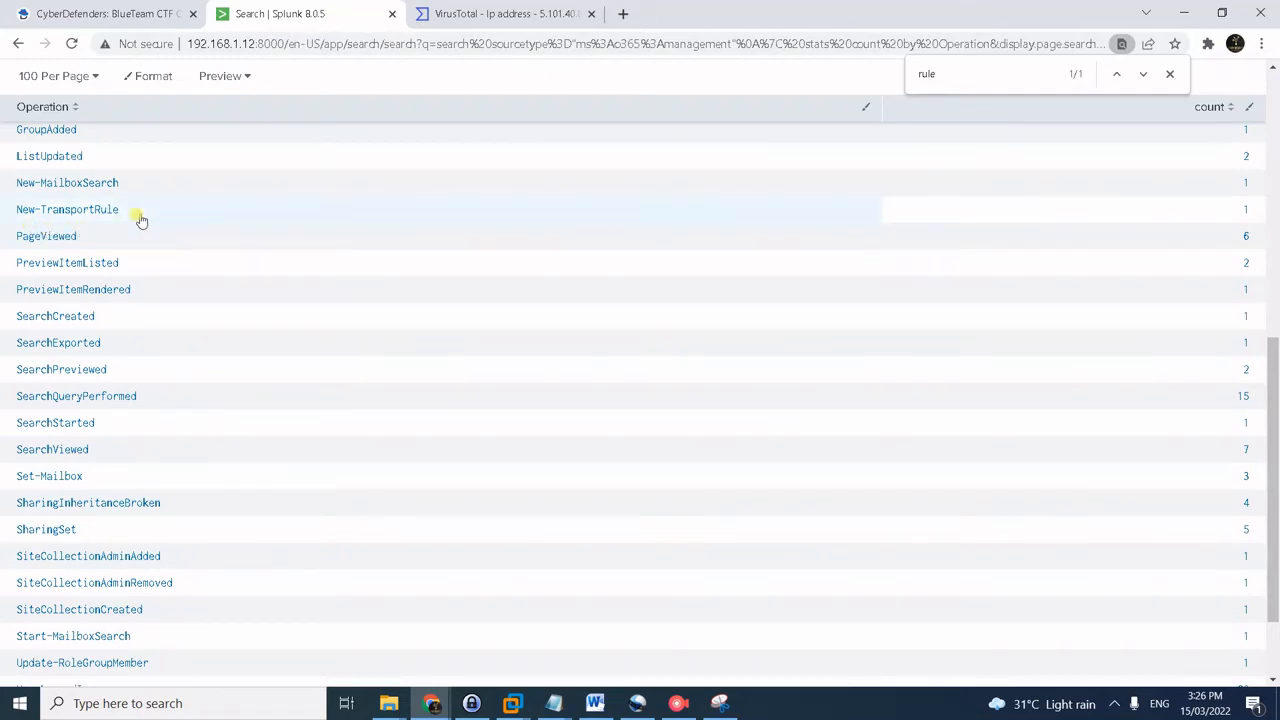
- Replace the search with sourcetype="ms:o365:management" Operation=New-TransportRule and run it
scroll(140, 220, "up", 8)
left_click(234, 192)
key("ctrl+a")
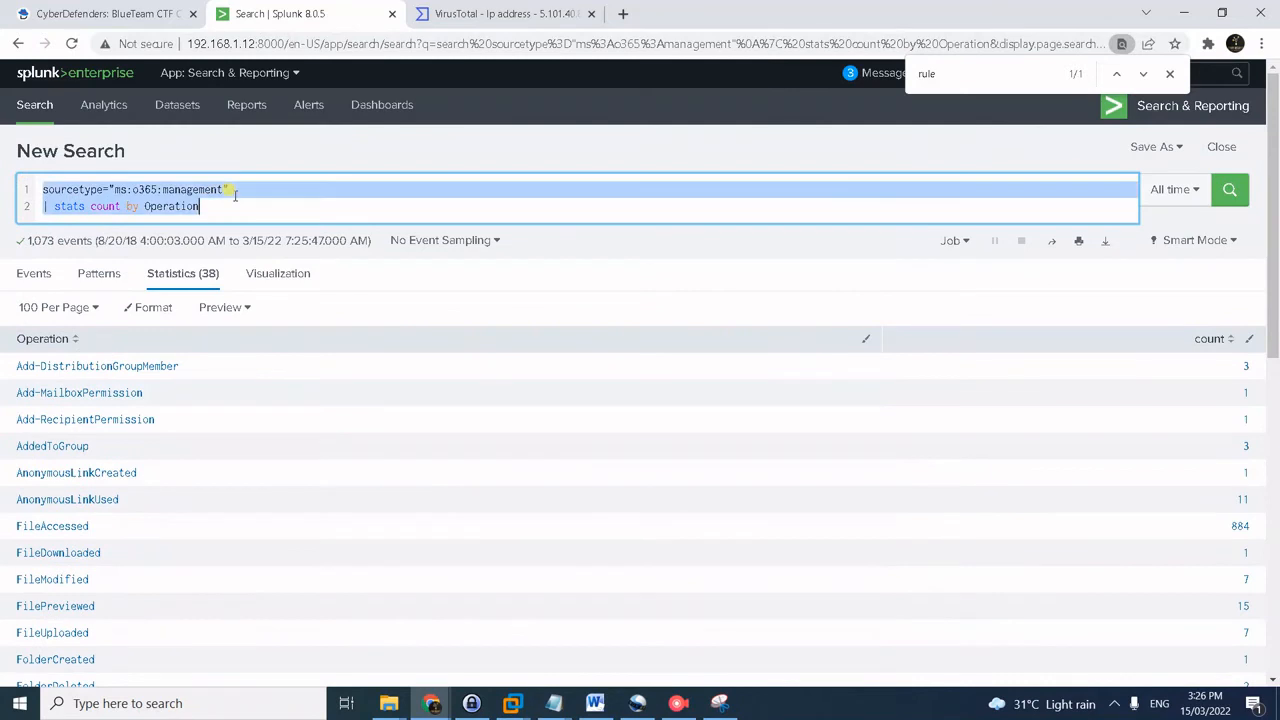
type("sourcetype=\"ms:o365:management\" Operation=New-TransportRule")
key("Return")
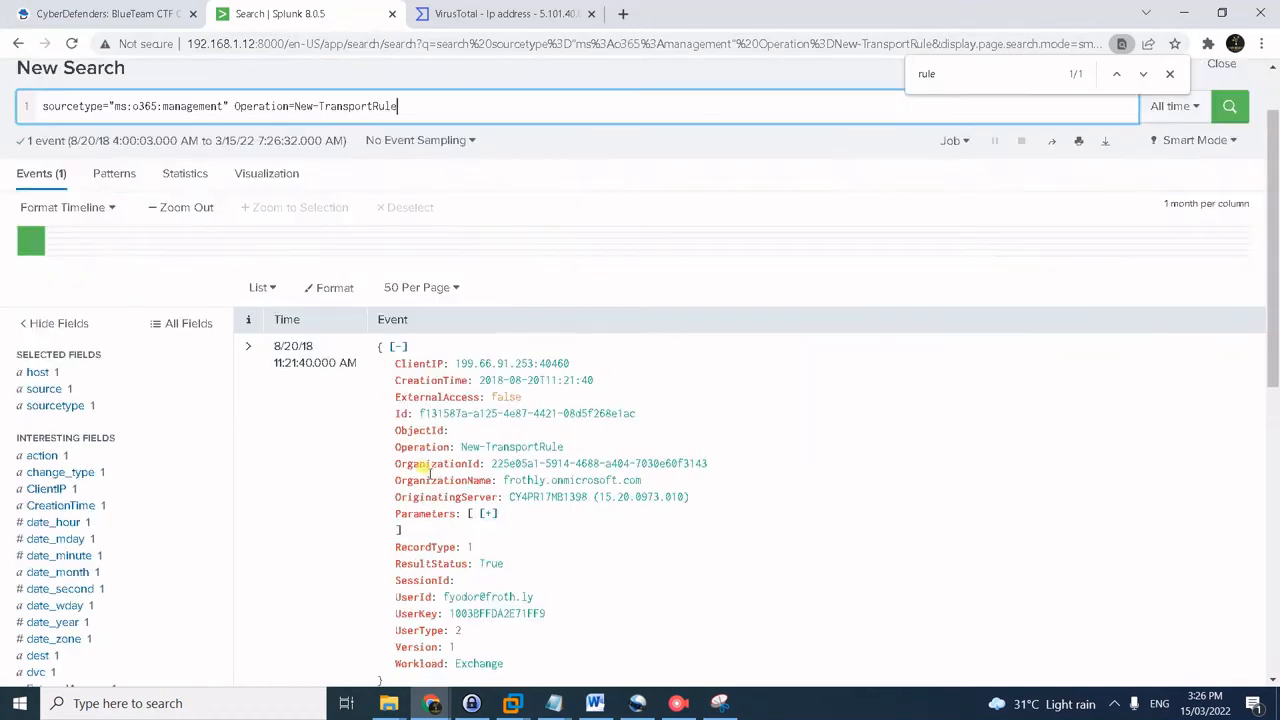
- Expand the New-TransportRule event's Parameters list and its first two entries to read their names and values
scroll(422, 460, "down", 3)
left_click(487, 347)
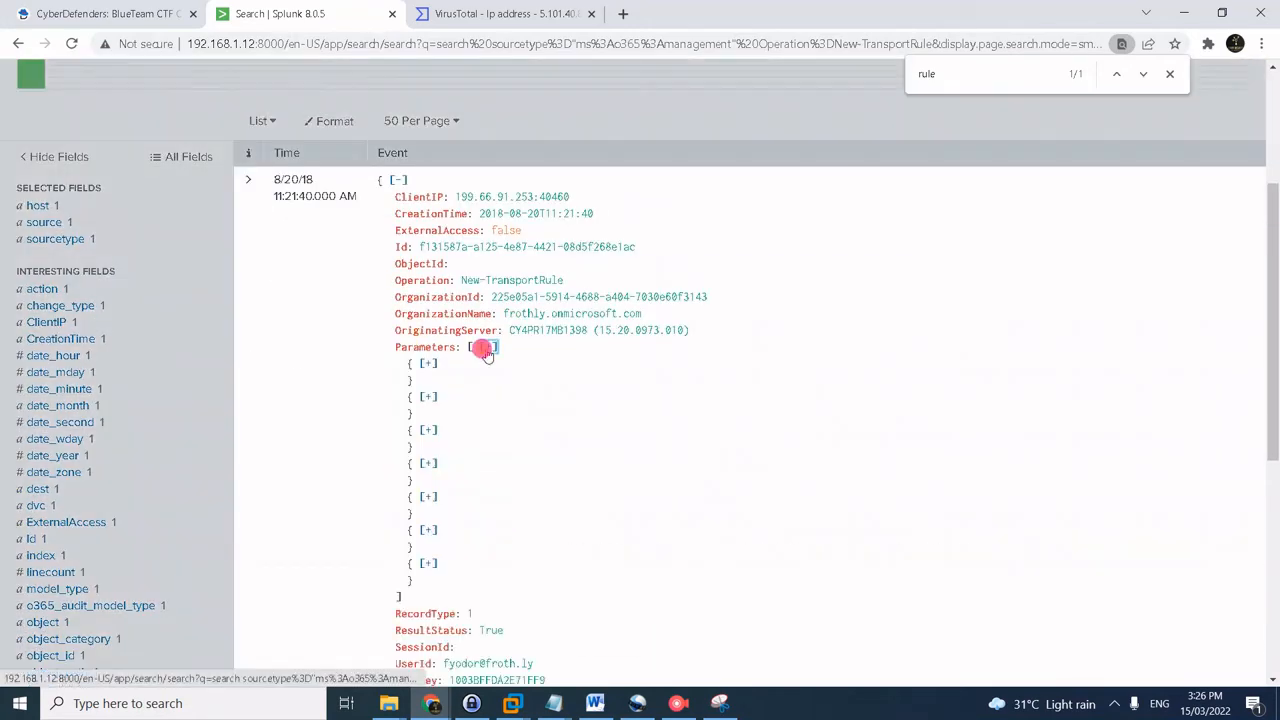
left_click(426, 364)
left_click(429, 430)
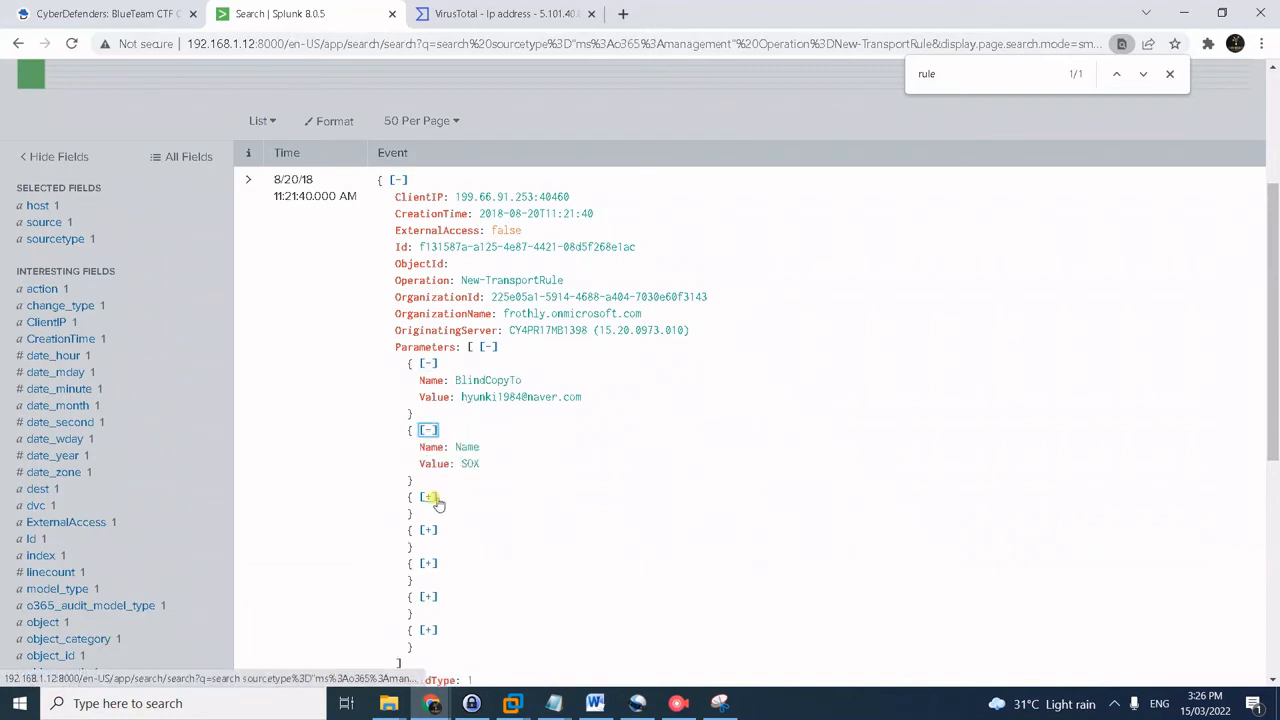
- Expand the third entry in the New-TransportRule event's Parameters list to read its name and value
left_click(433, 500)
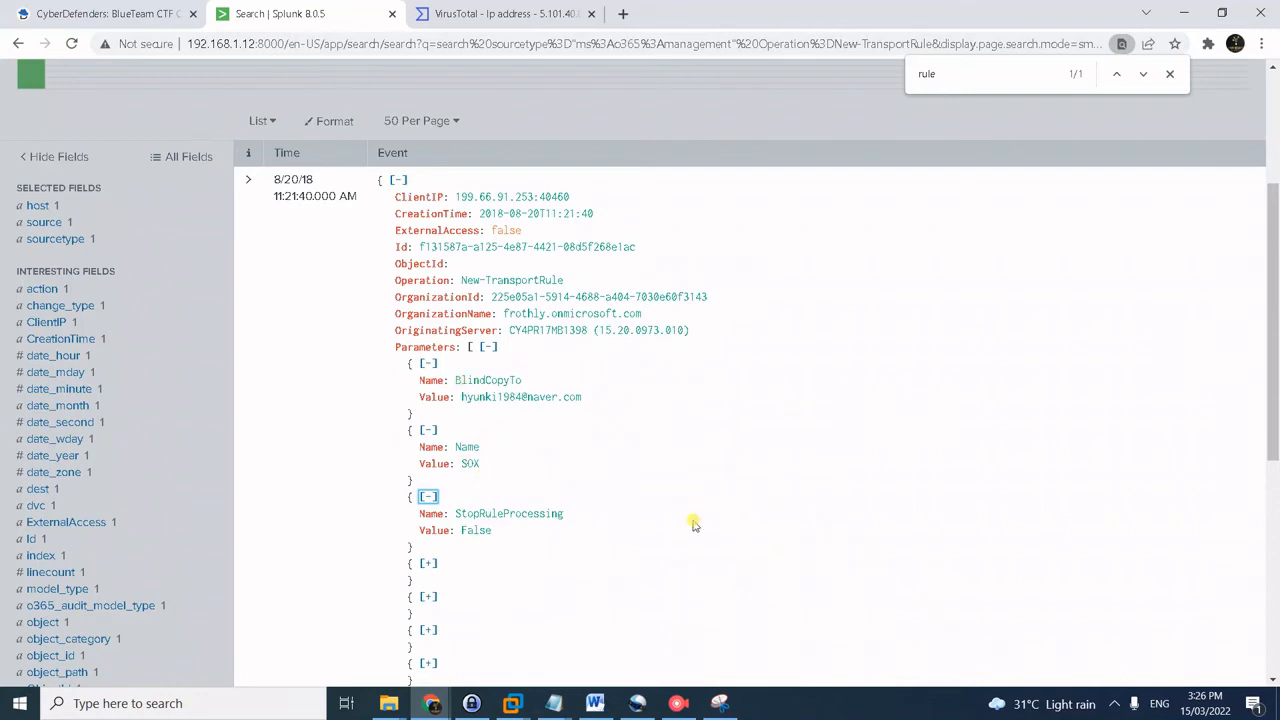
left_click(1114, 703)
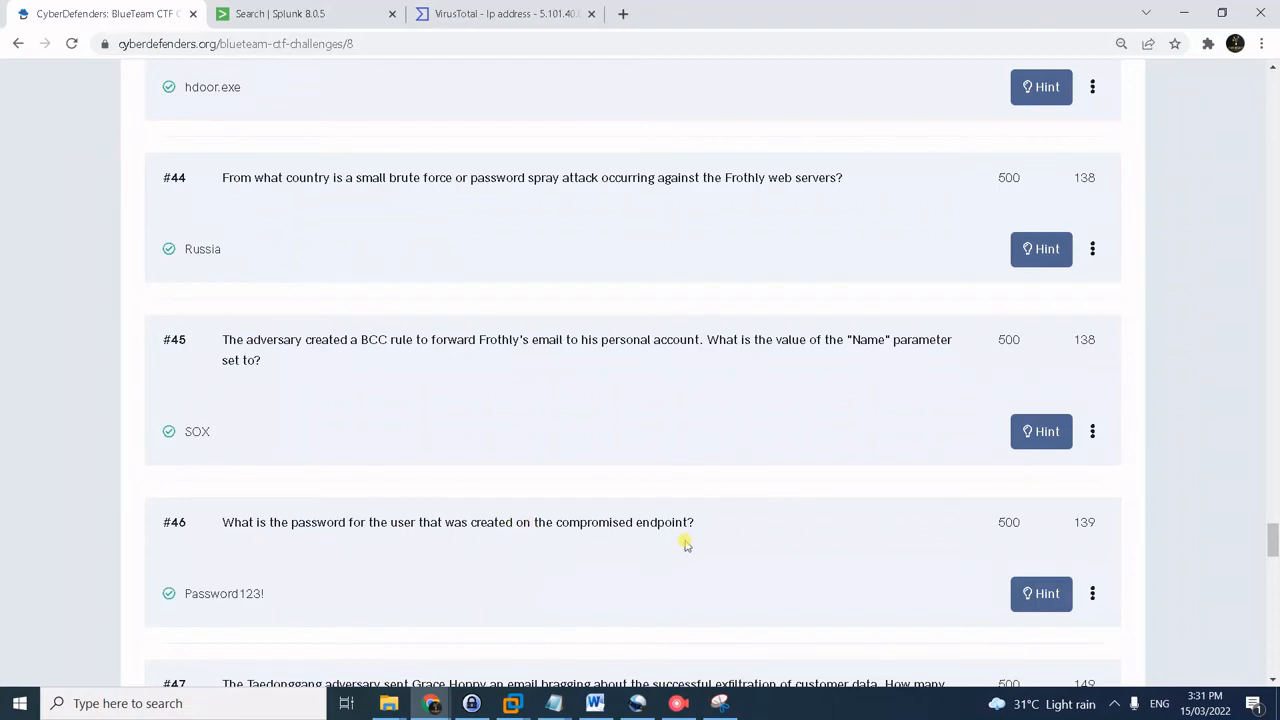
- Examine the Splunk events for index=botsv3 "user" "/add" "net" to find the created user's password for question #46
left_click(250, 13)
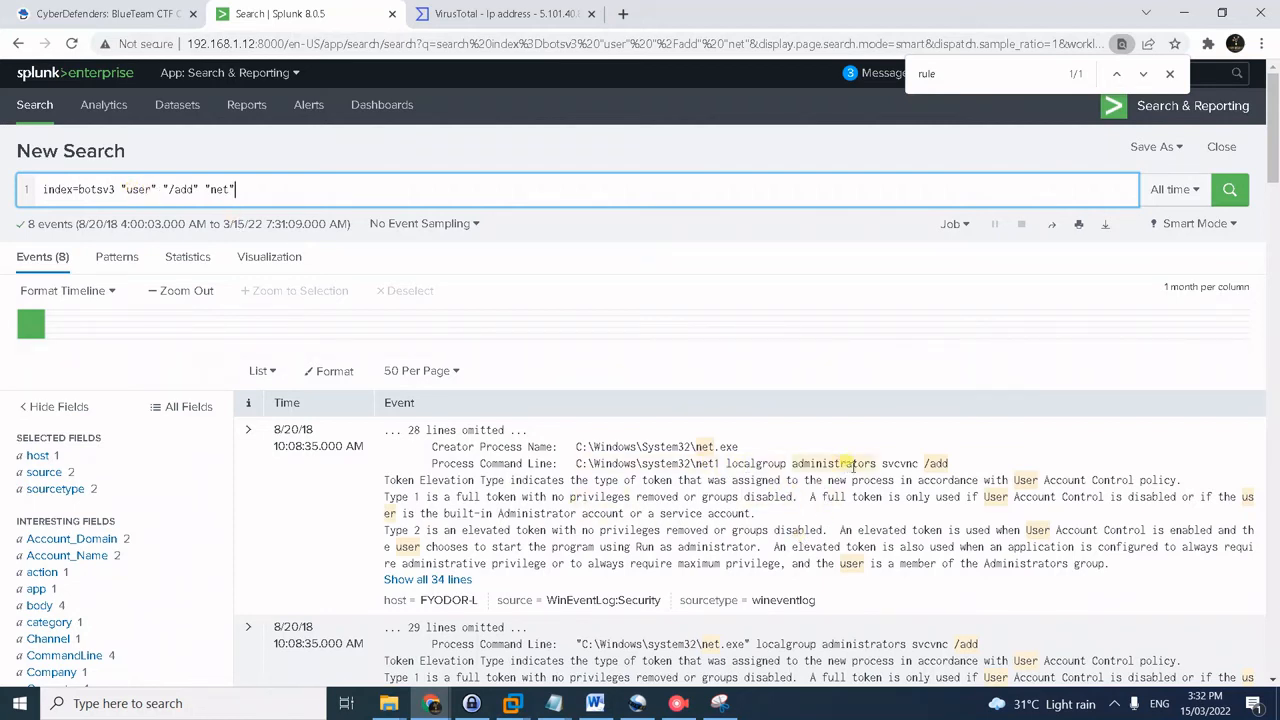
scroll(890, 467, "down", 6)
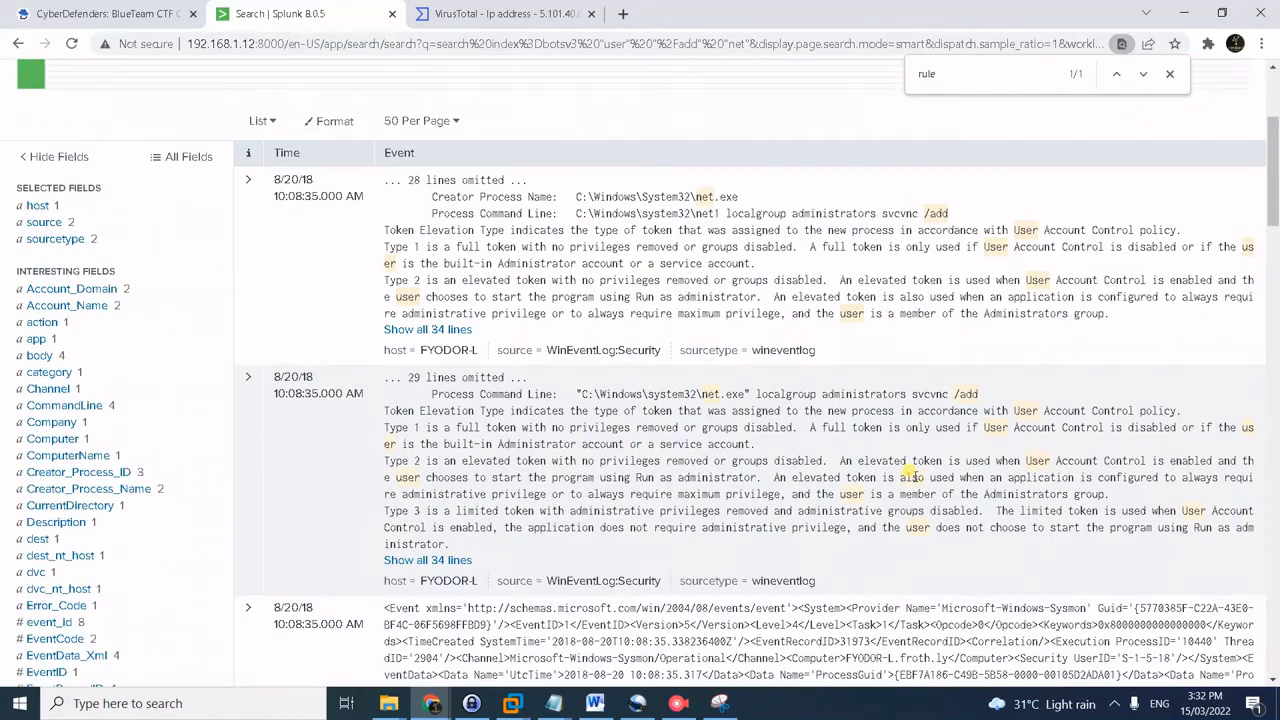
scroll(913, 480, "down", 10)
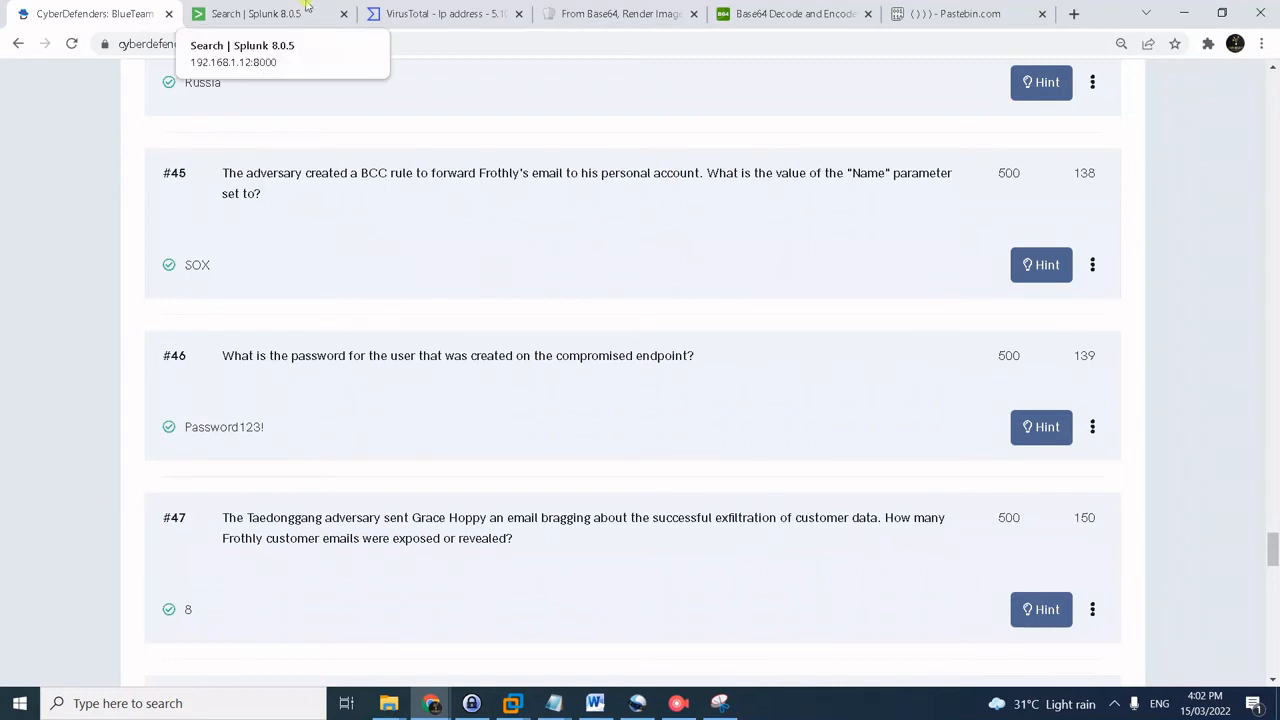
- Examine the first event of the Splunk search for the email recipient's name, reading the message body down to its Pastebin link
left_click(258, 13)
scroll(460, 335, "up", 15)
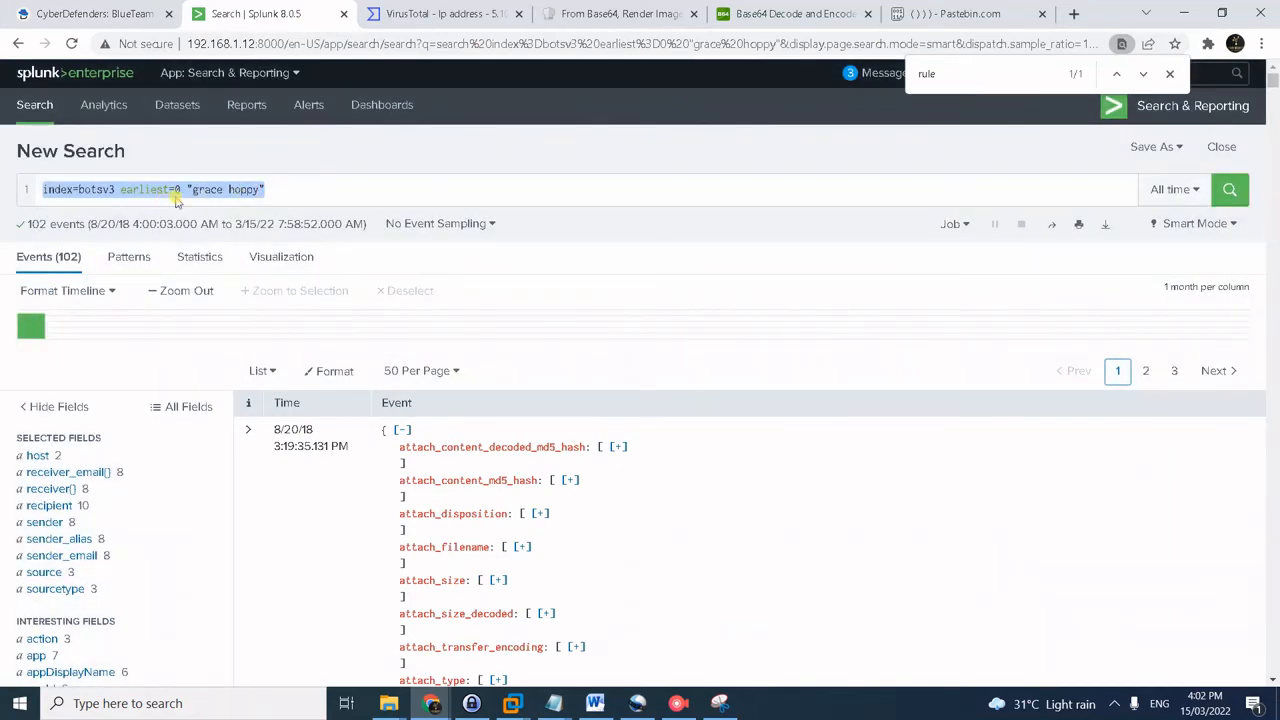
left_click(209, 197)
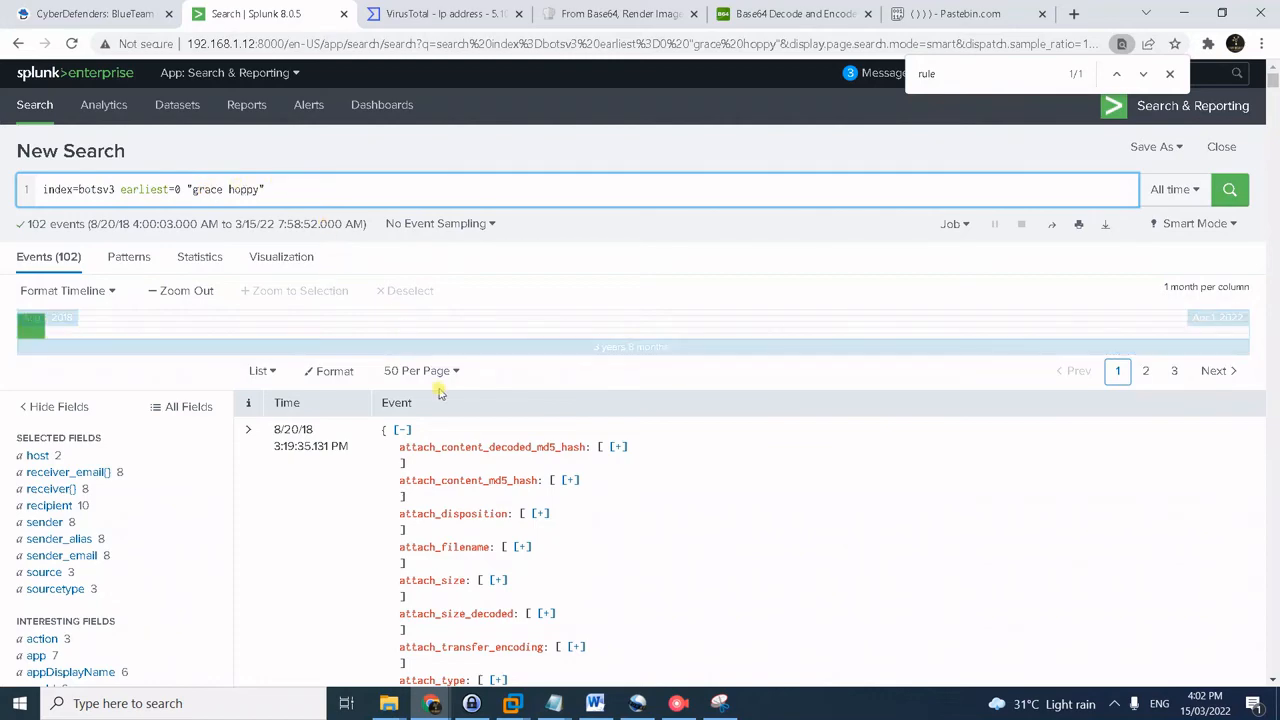
scroll(745, 463, "down", 2)
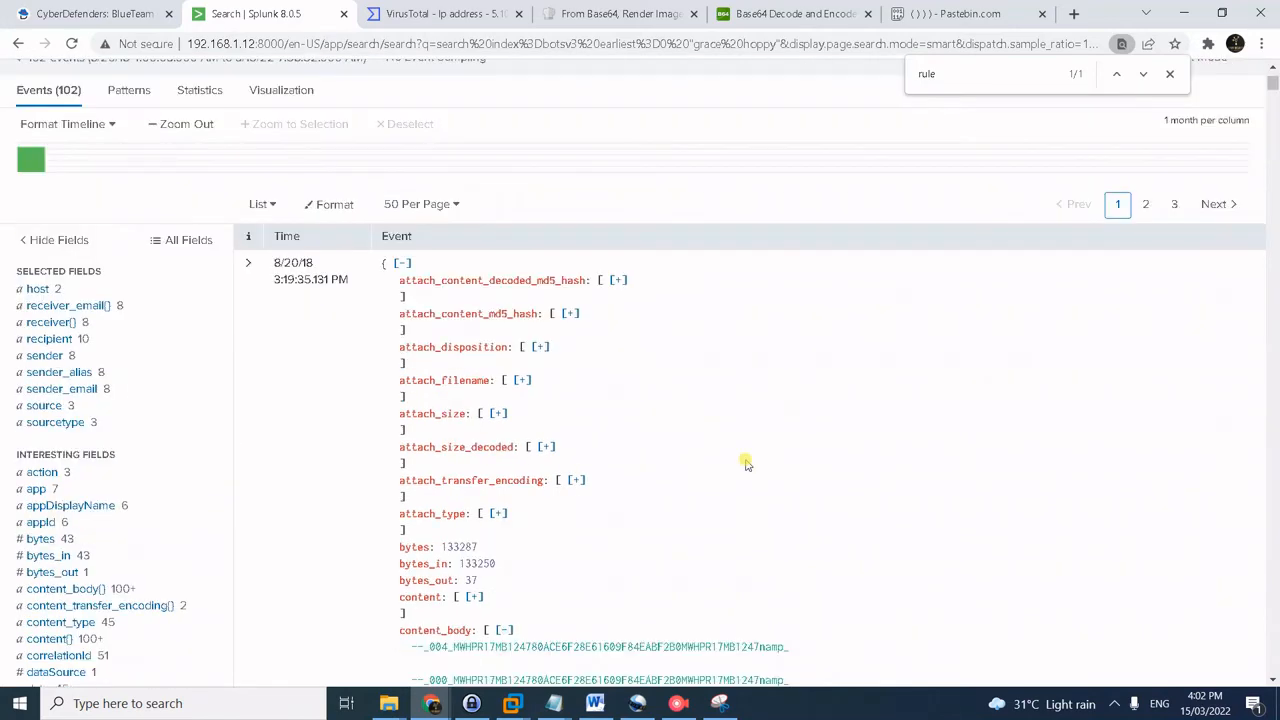
scroll(745, 463, "down", 3)
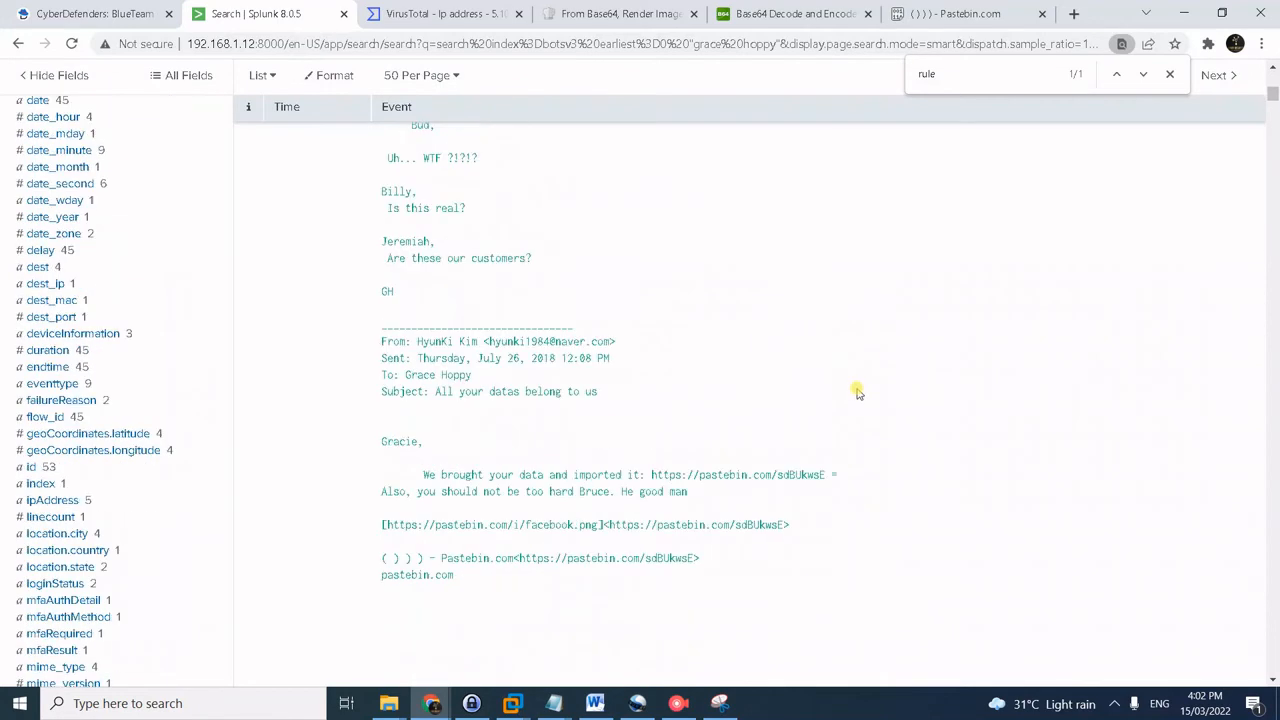
scroll(855, 365, "down", 4)
- Read the leaked customer records on the Pastebin page for question #47, and return to the CyberDefenders questions
left_click(923, 12)
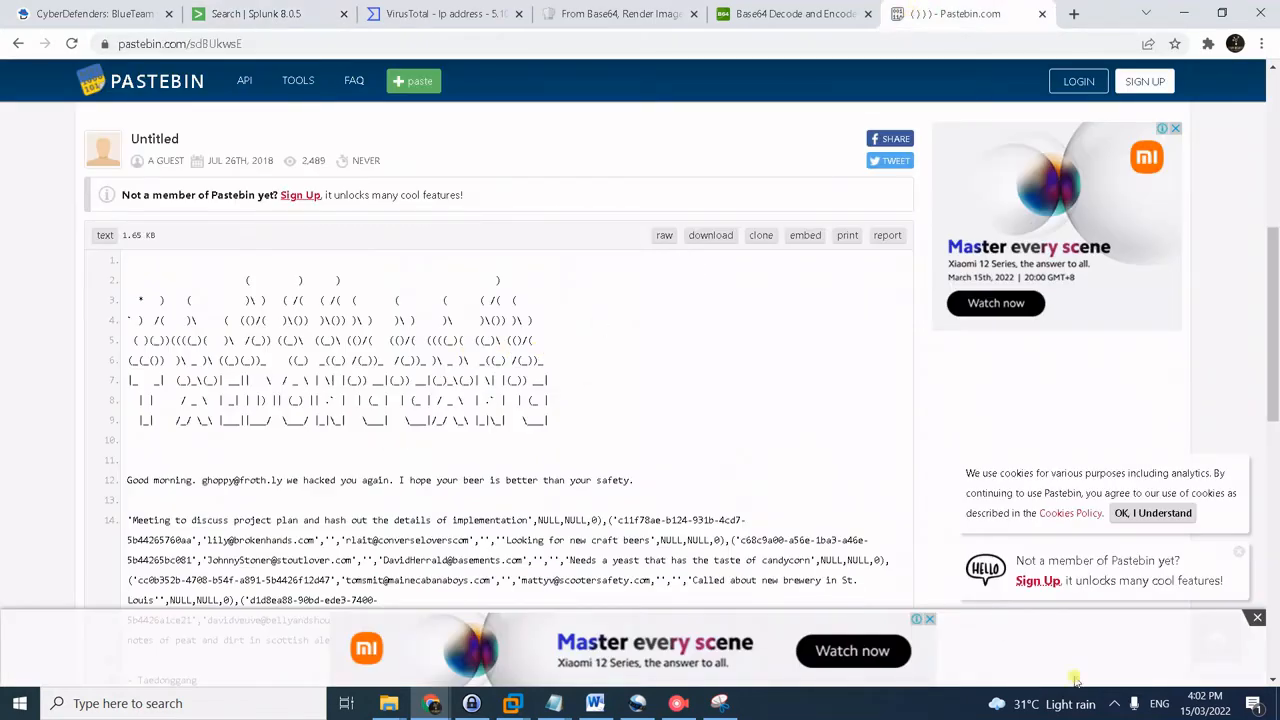
scroll(705, 412, "down", 2)
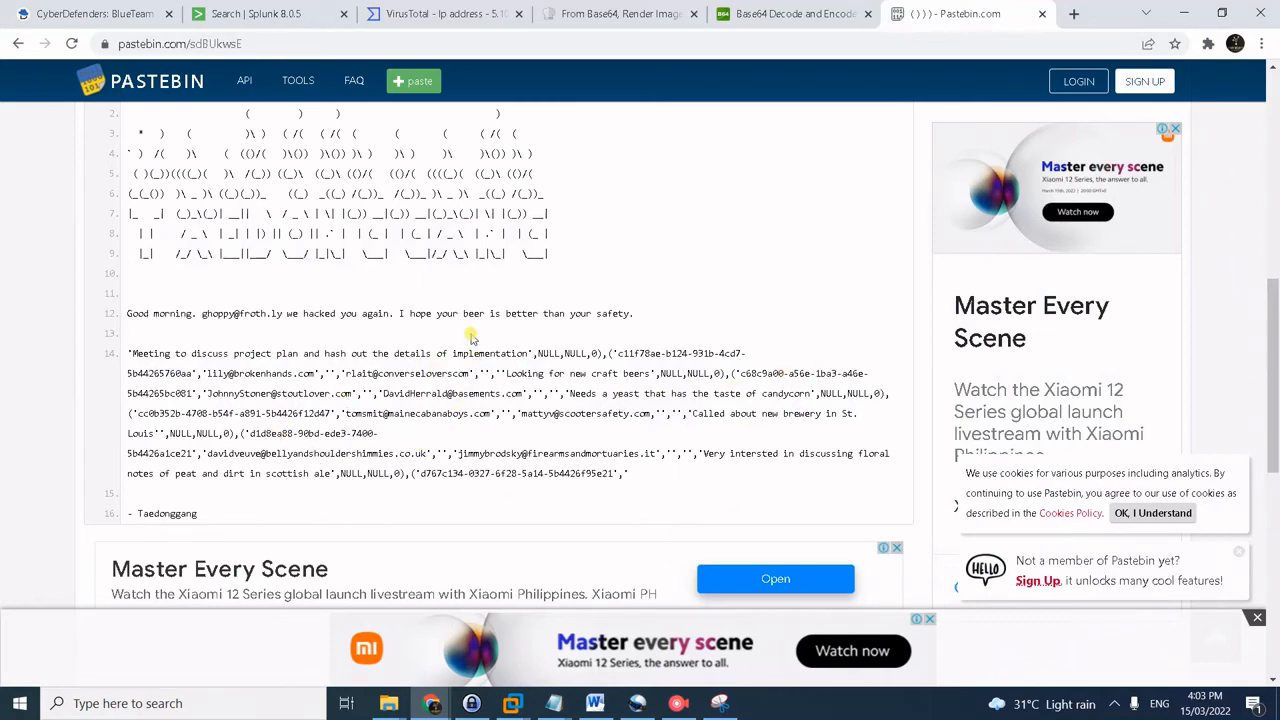
left_click(115, 7)
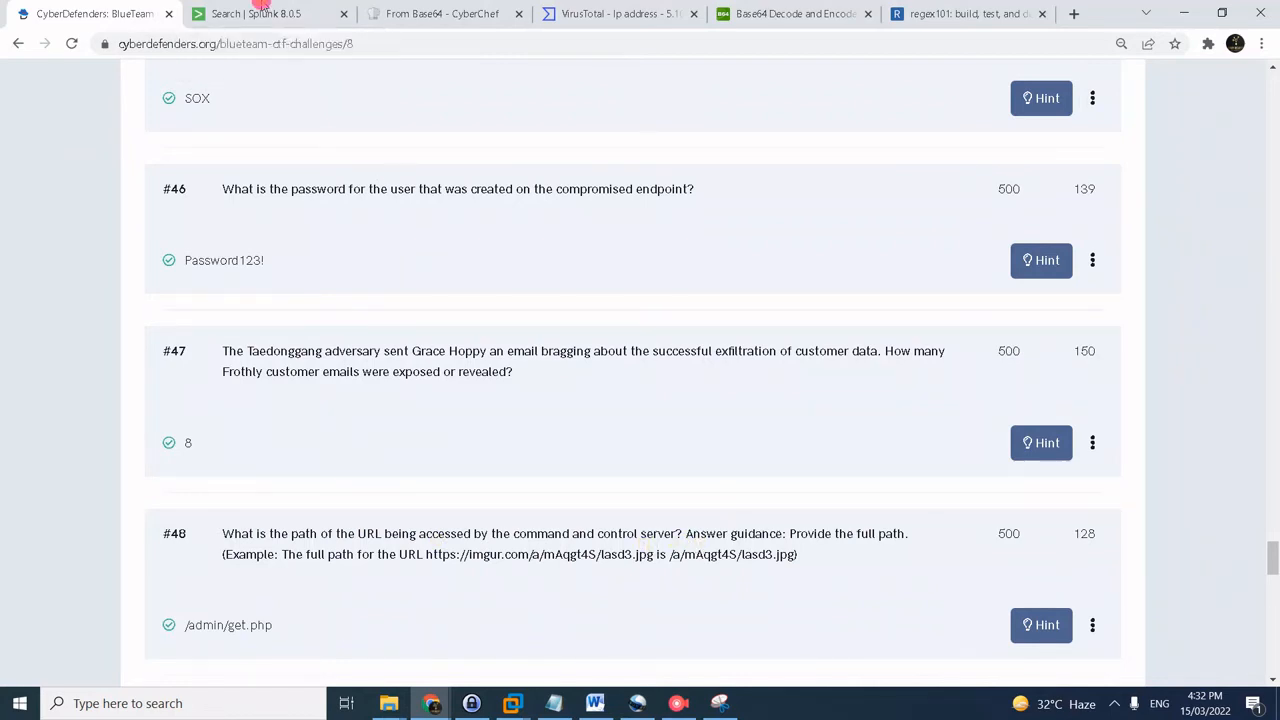
- Replace the Splunk search with the Notepad query index=botsv3 earliest=0 source="WinEventLog:Microsoft-Windows-PowerShell/Operational" EventCode=4104 and run it
left_click(258, 12)
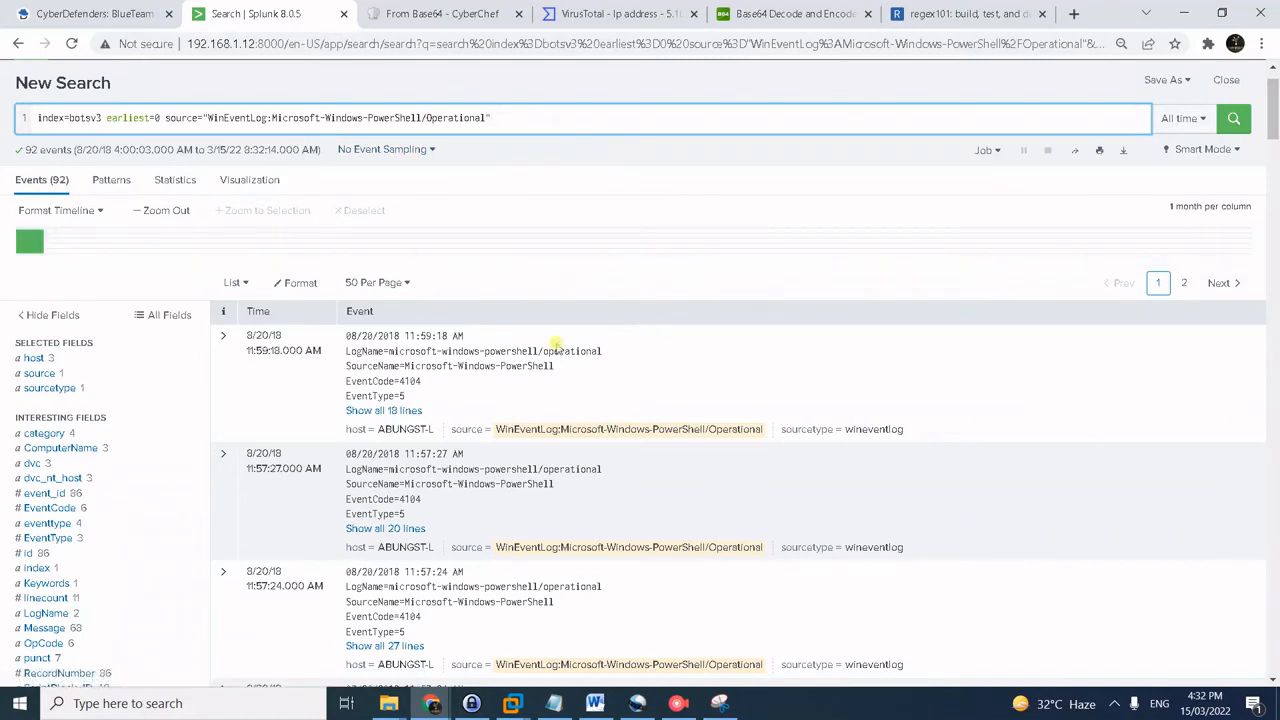
key("alt+Tab")
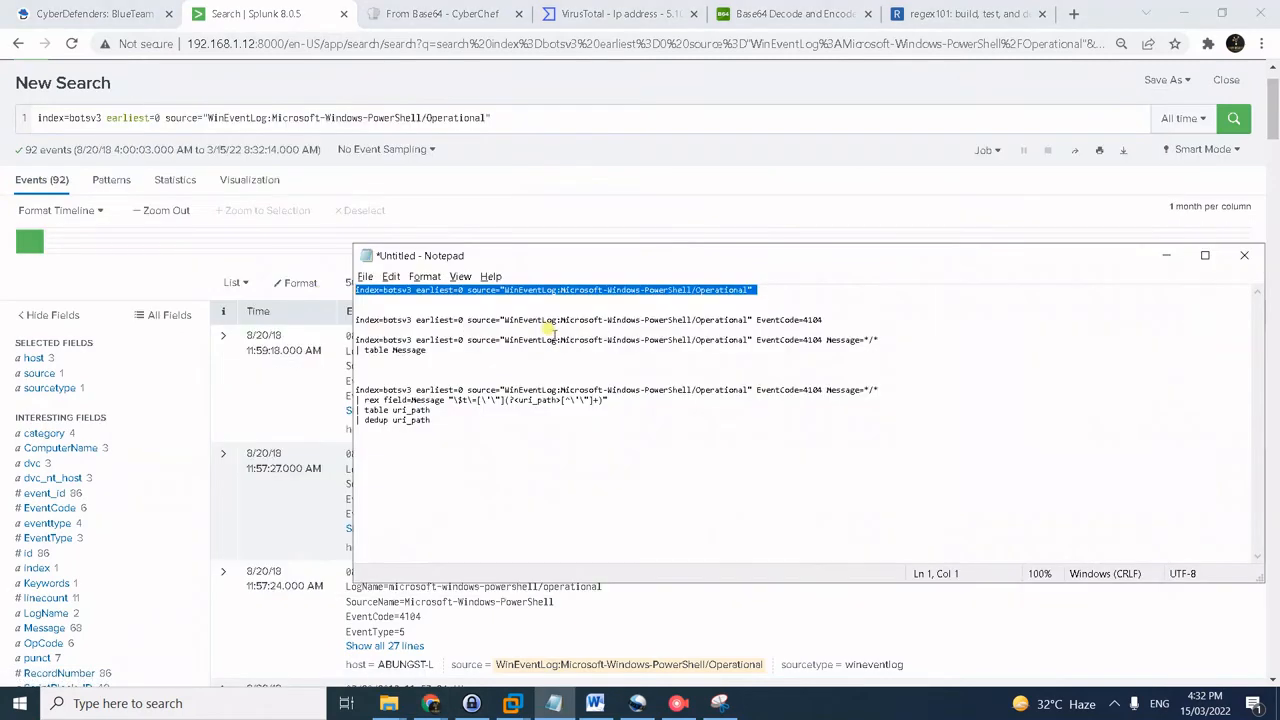
left_click_drag(823, 320, 336, 322)
key("ctrl+c")
left_click(317, 123)
key("ctrl+a")
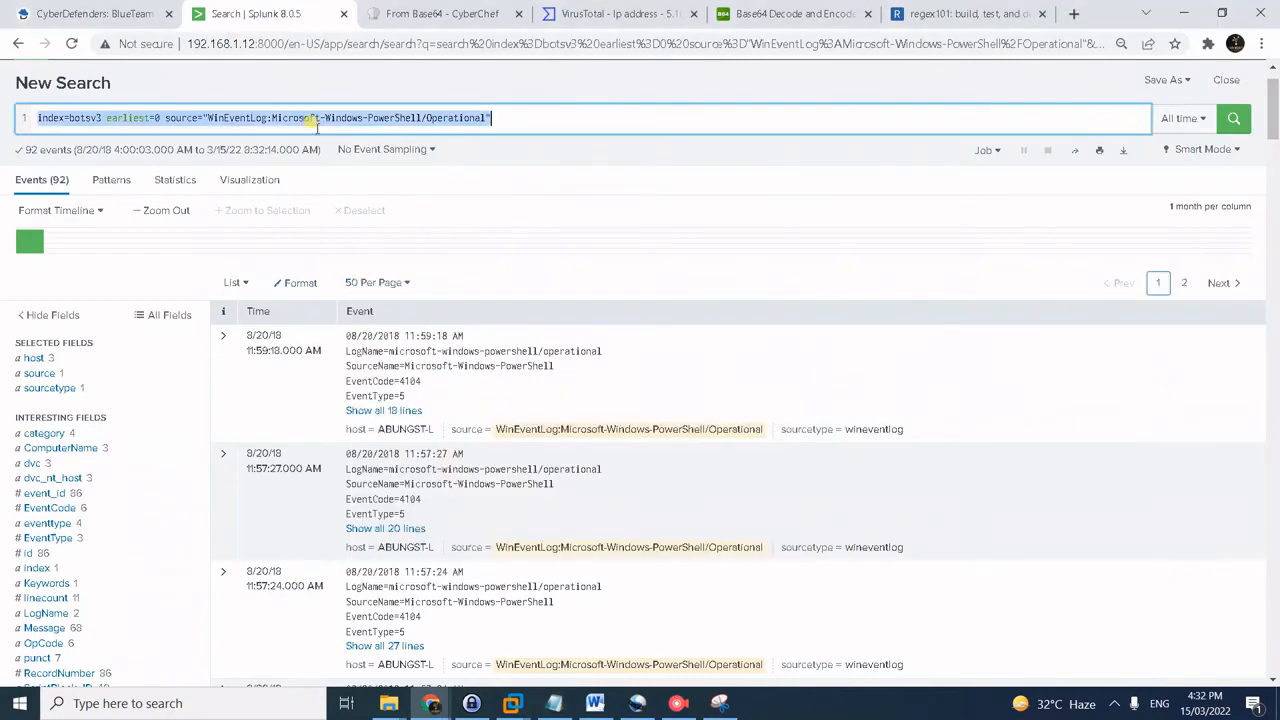
key("ctrl+v")
key("BackSpace")
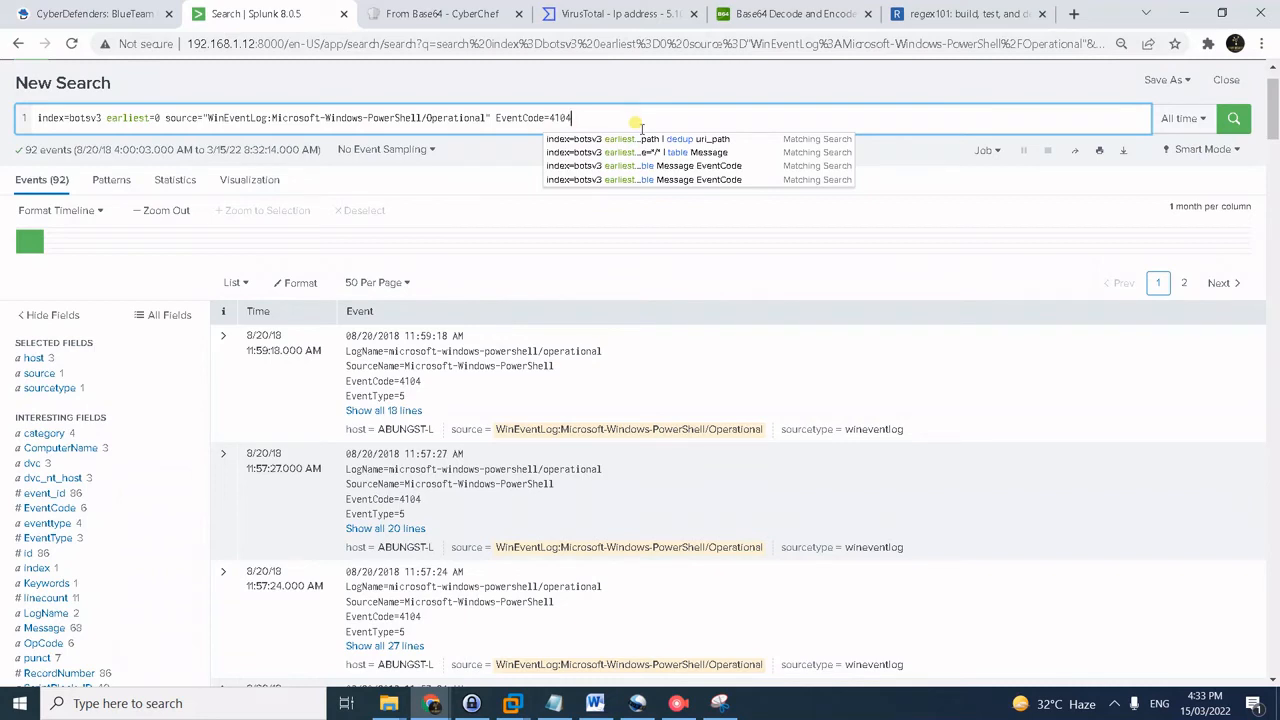
left_click(641, 128)
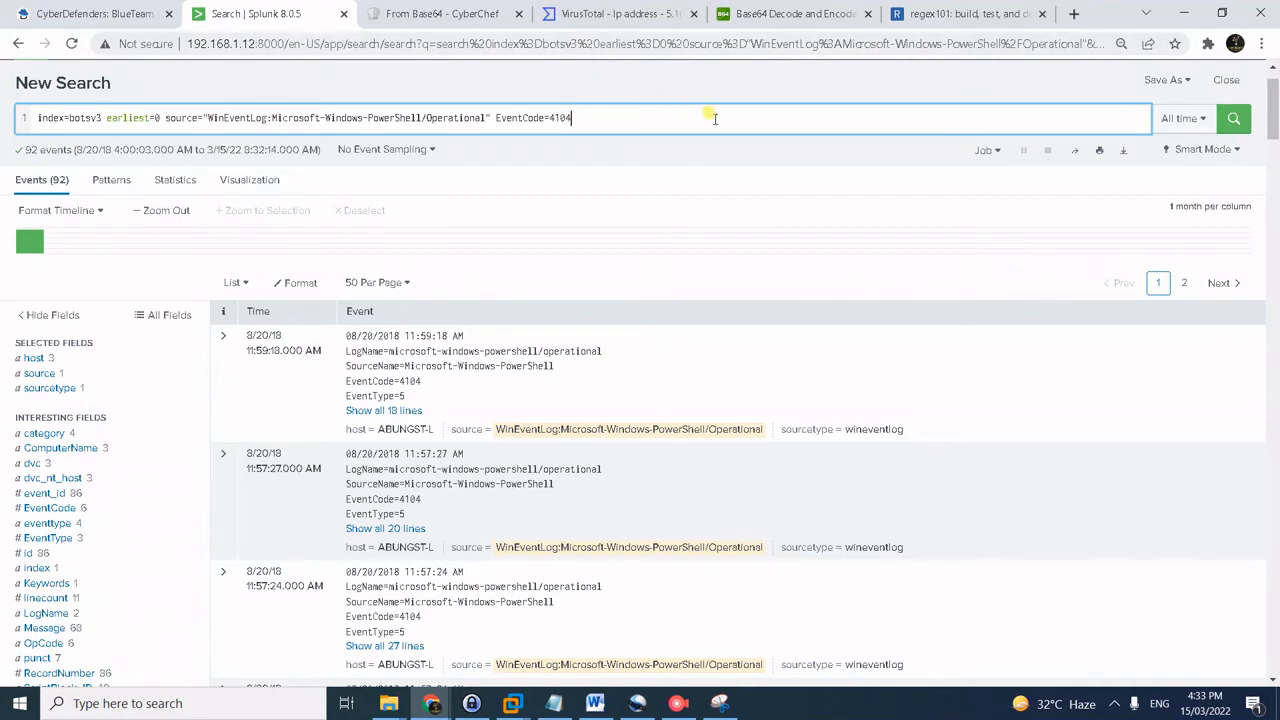
key("Return")
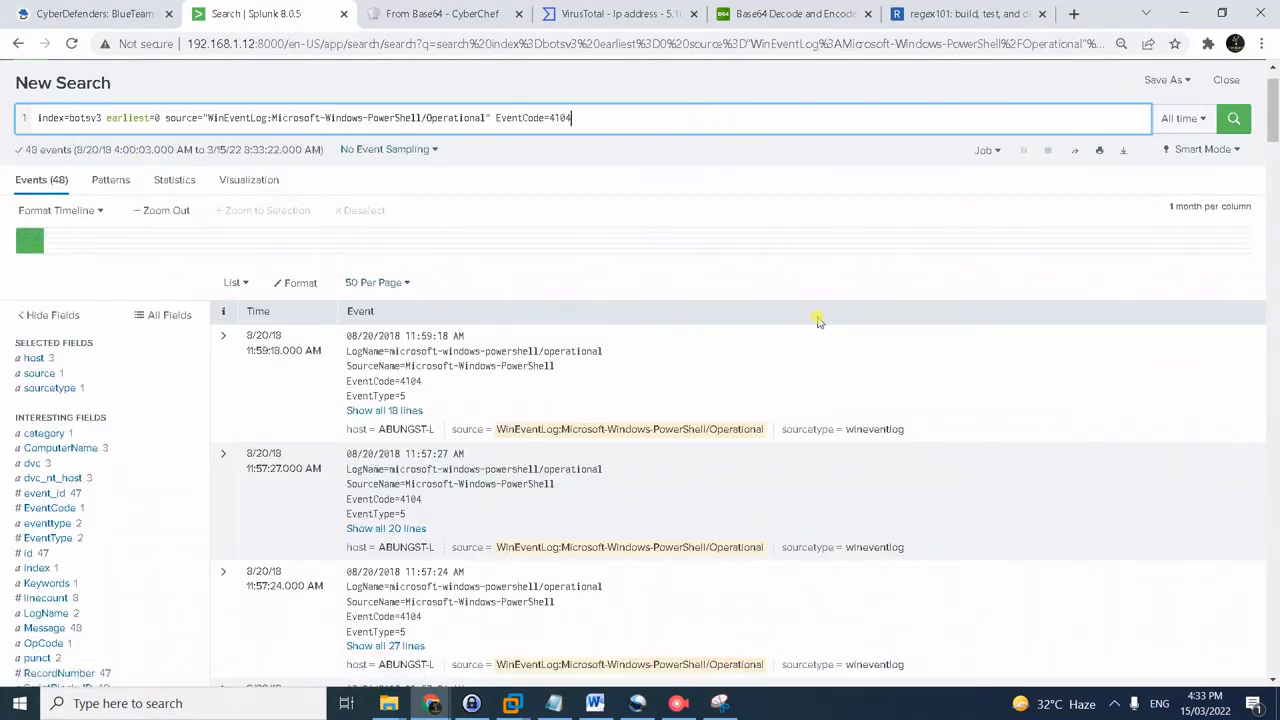
- Replace the search with the Notepad query that adds Message=*/* and | table Message to the EventCode=4104 filter, and run it
key("alt+Tab")
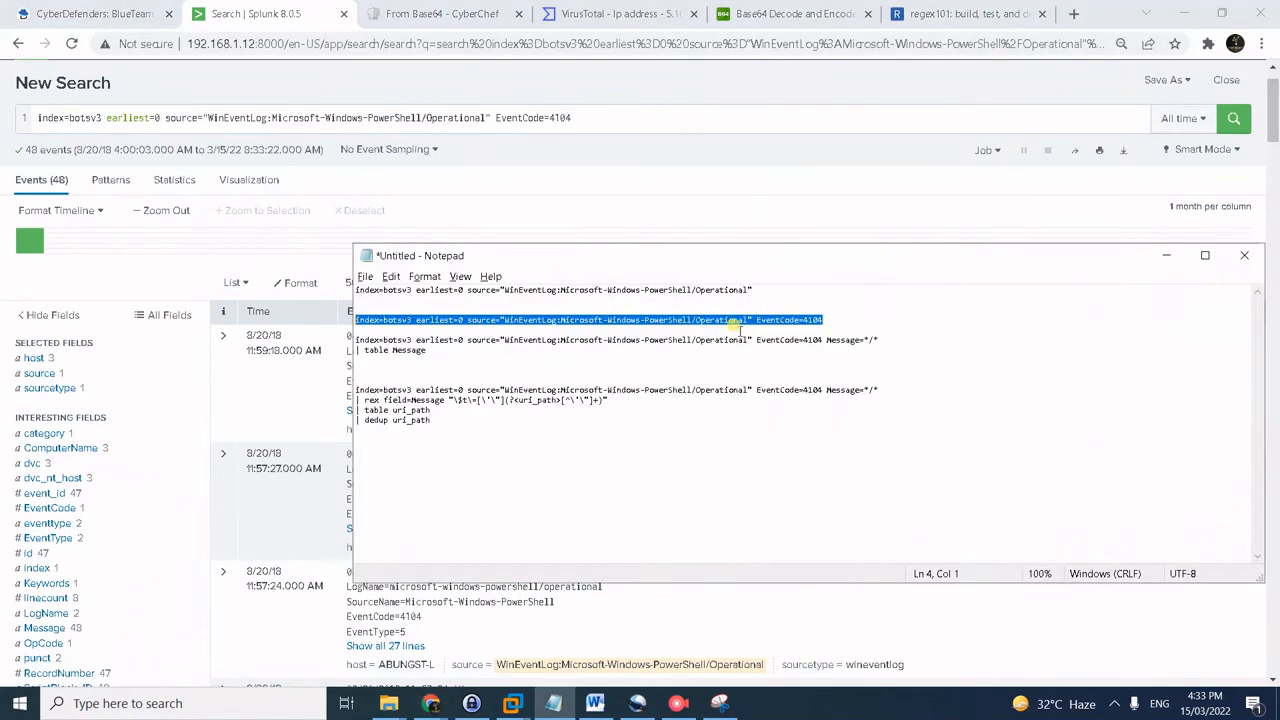
left_click_drag(906, 350, 456, 340)
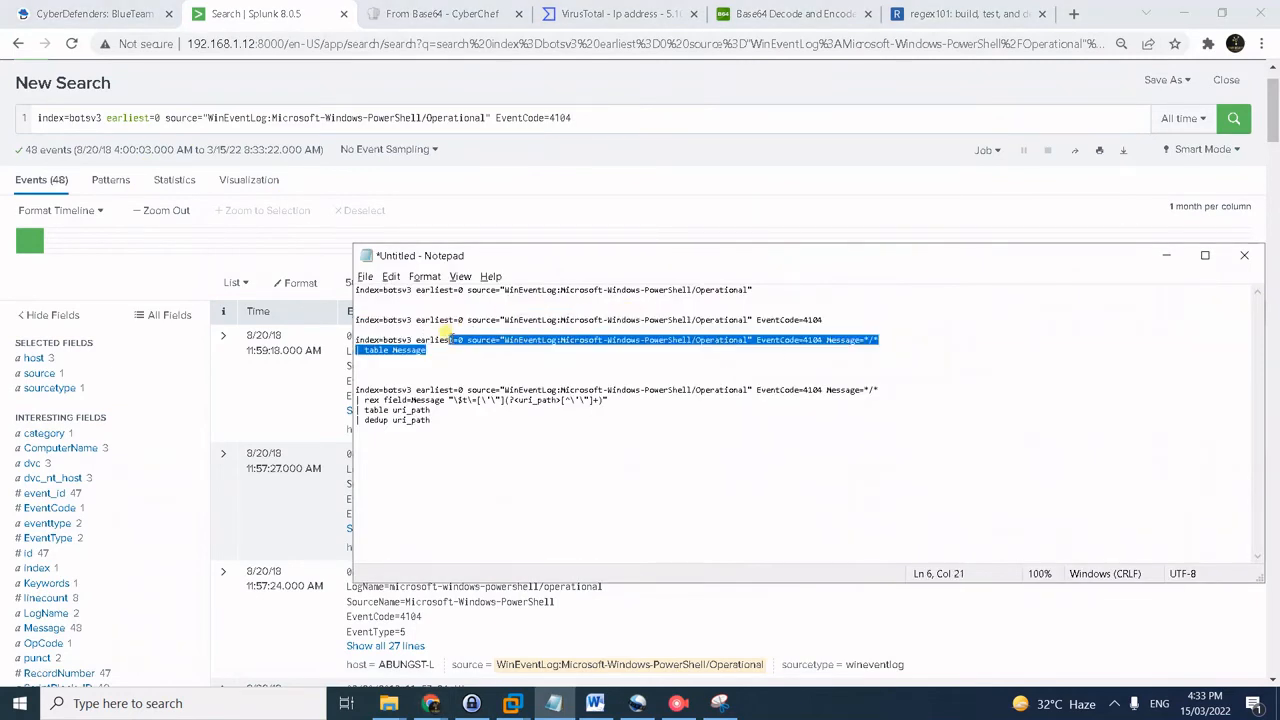
left_click(458, 340)
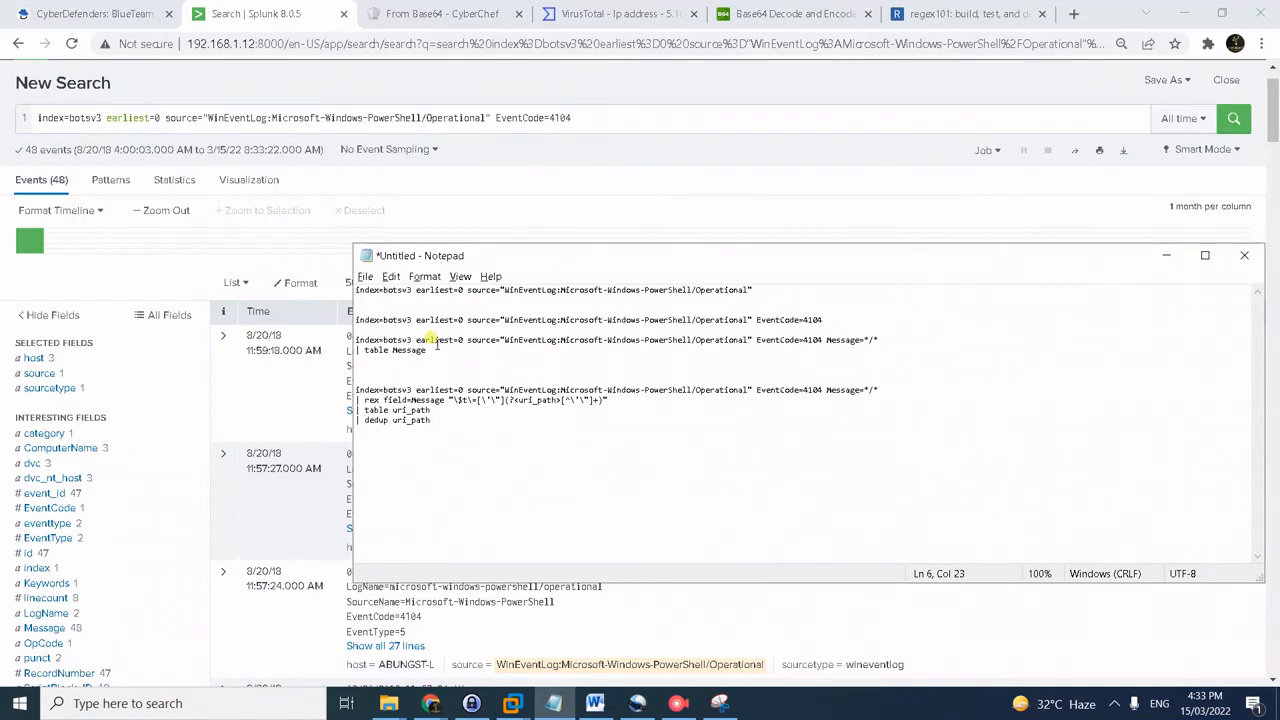
left_click_drag(427, 350, 326, 340)
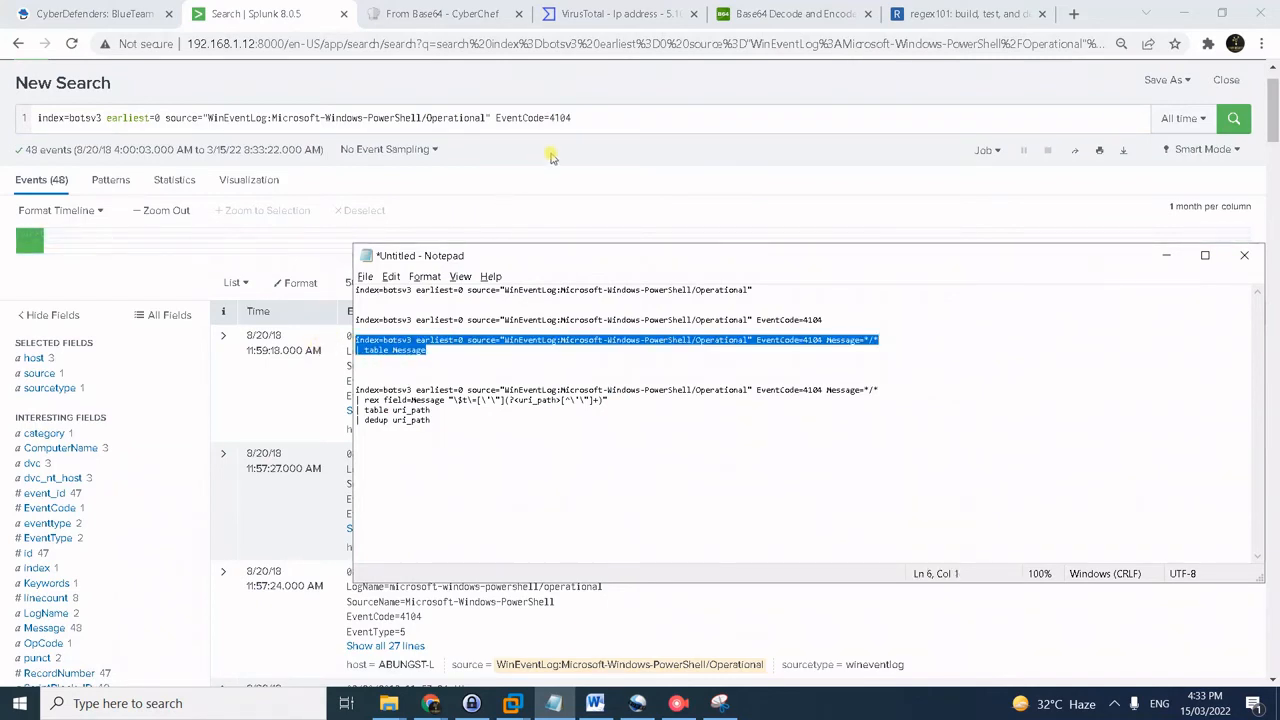
key("ctrl+c")
left_click(617, 121)
key("ctrl+a")
key("ctrl+v")
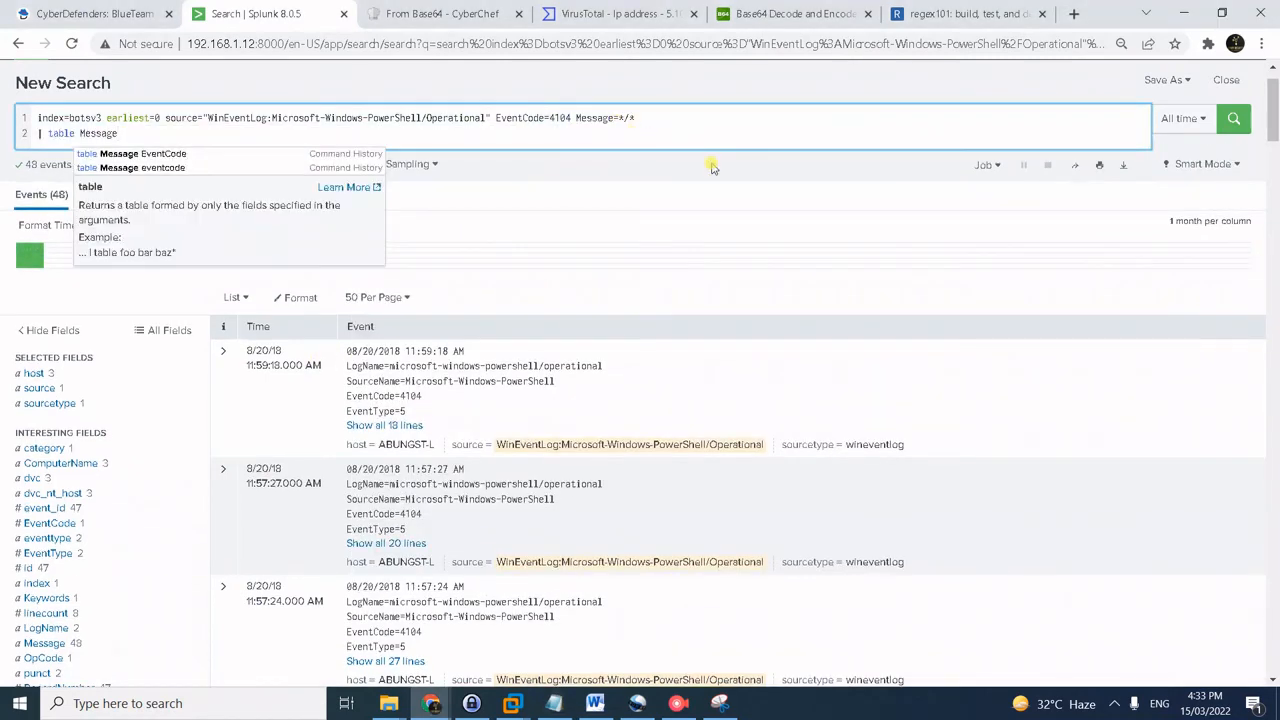
left_click(709, 118)
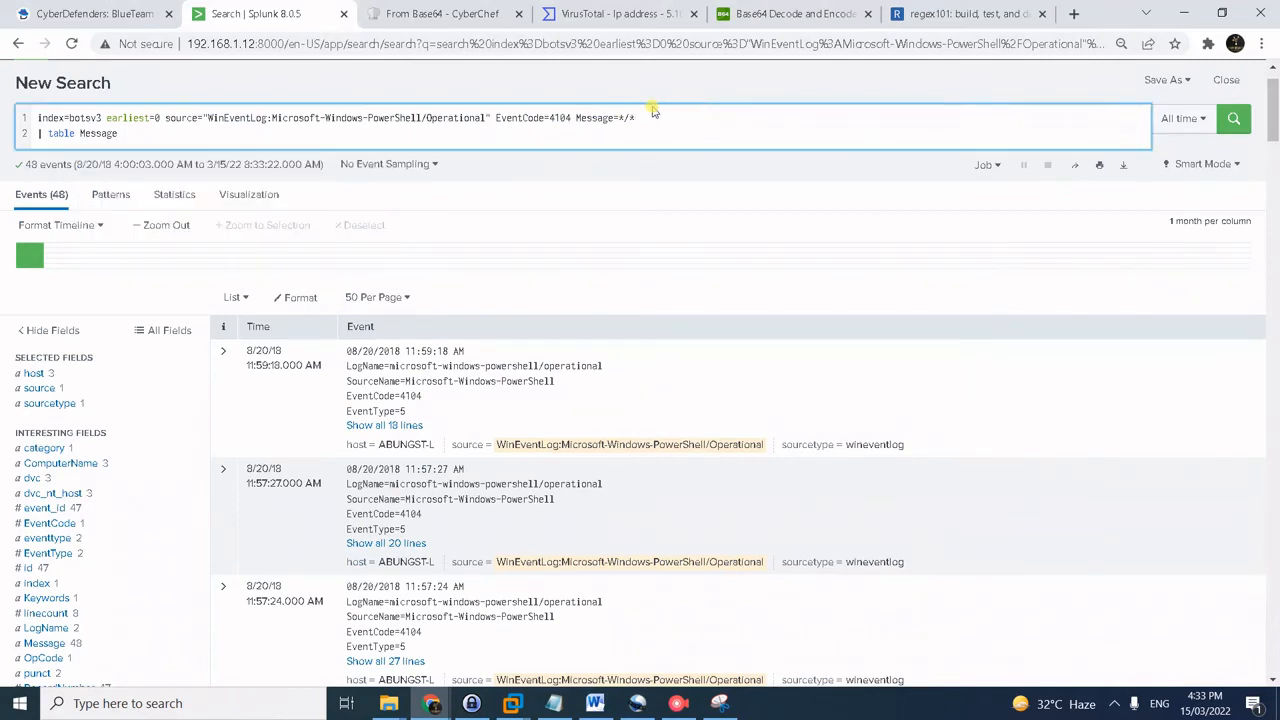
left_click_drag(632, 128, 614, 118)
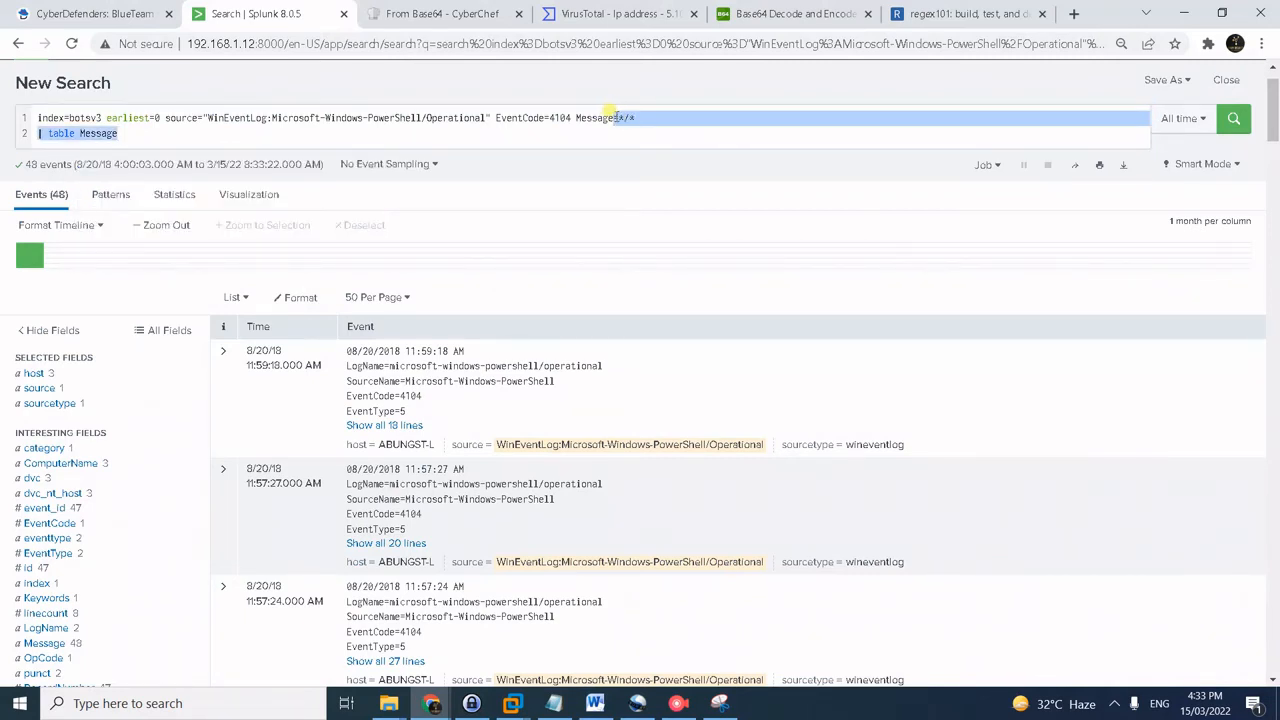
left_click(612, 116)
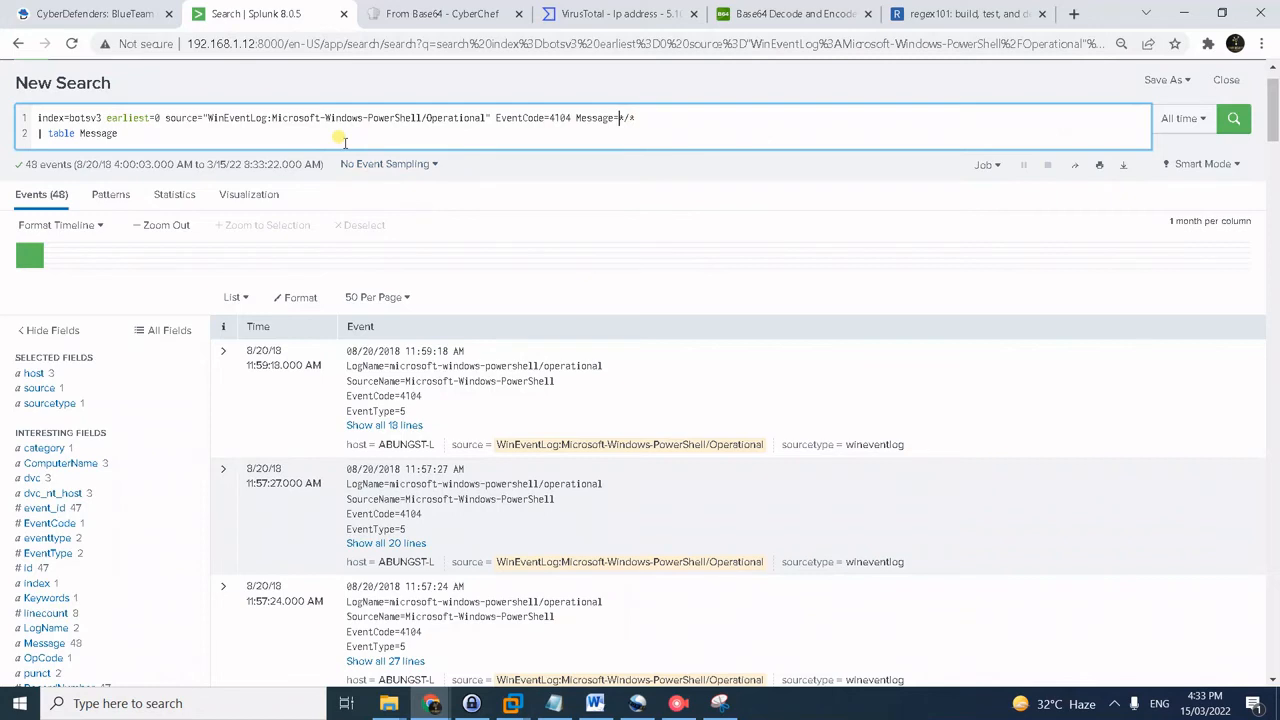
key("Return")
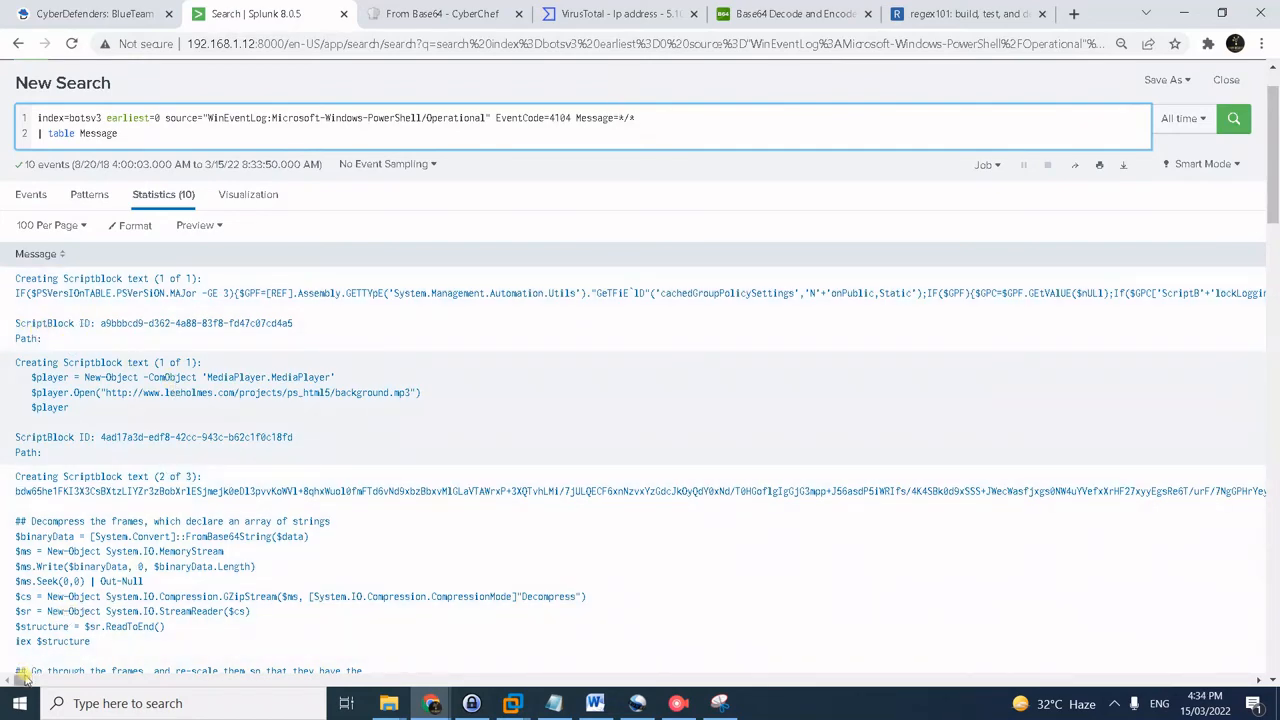
- Inspect the Base64 string and $t path in the first Message row, and read the string's decoded URL in CyberChef
left_click_drag(24, 678, 131, 678)
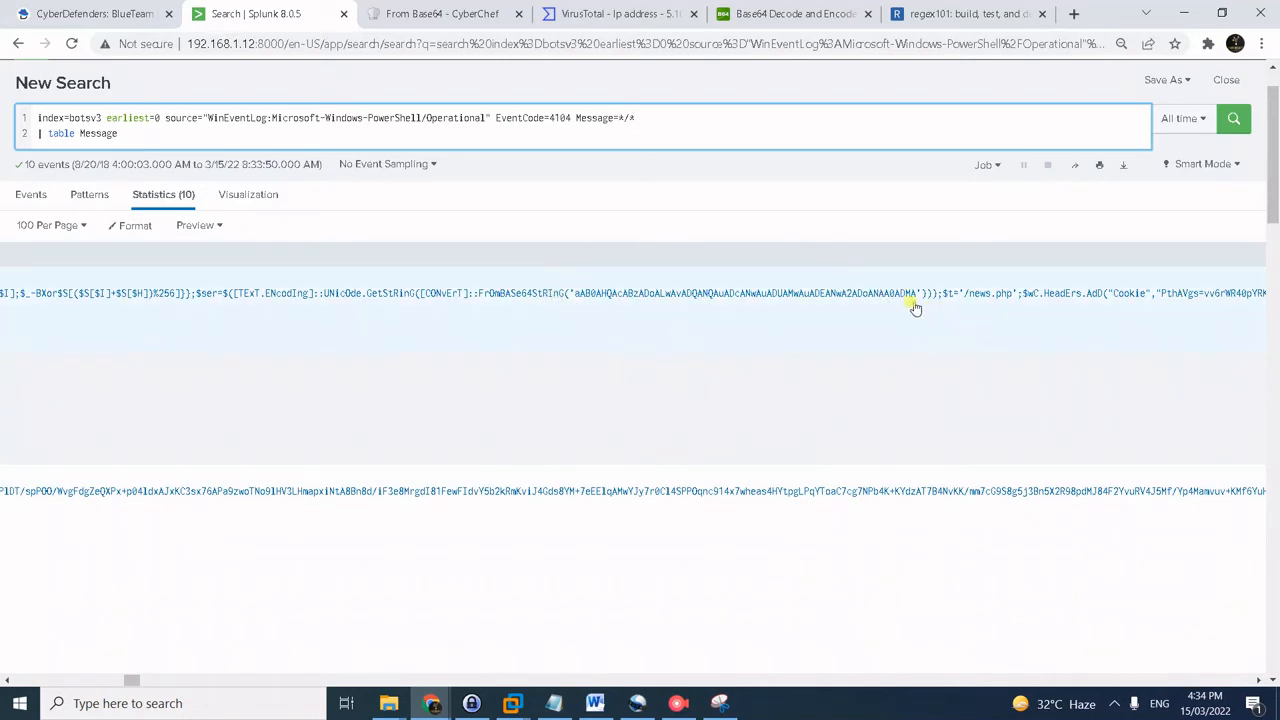
left_click(418, 8)
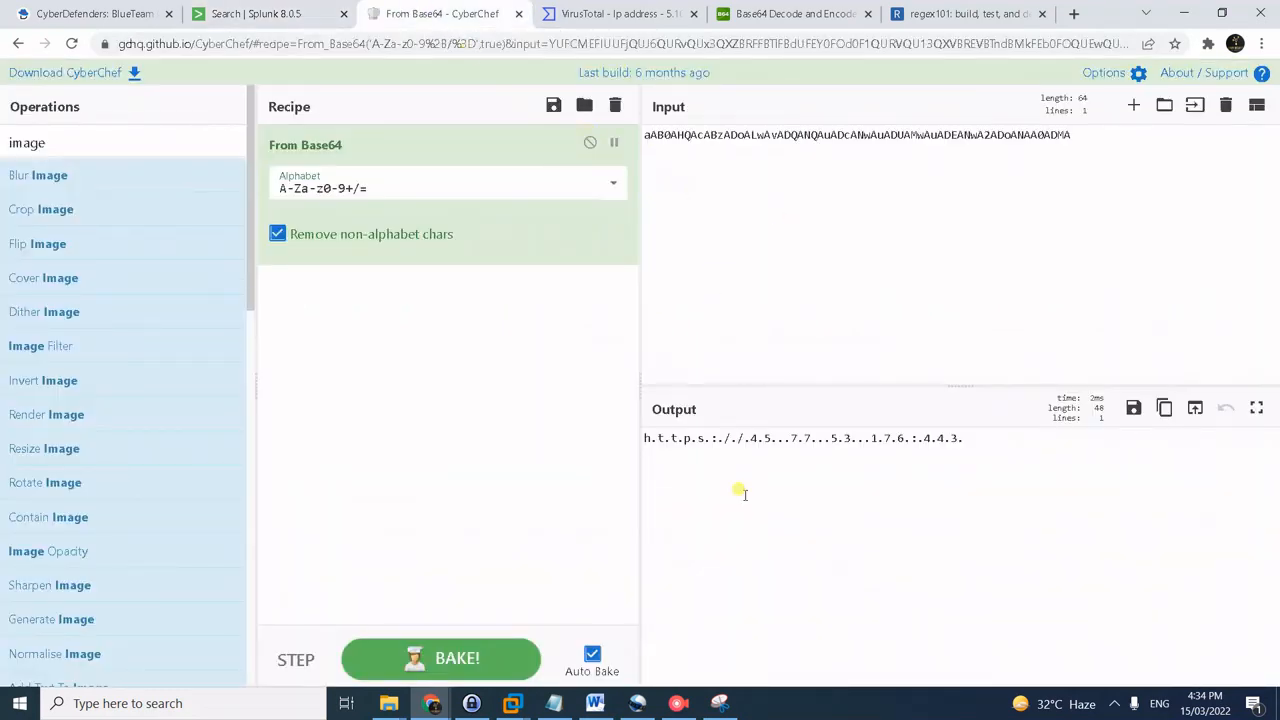
left_click_drag(644, 437, 988, 434)
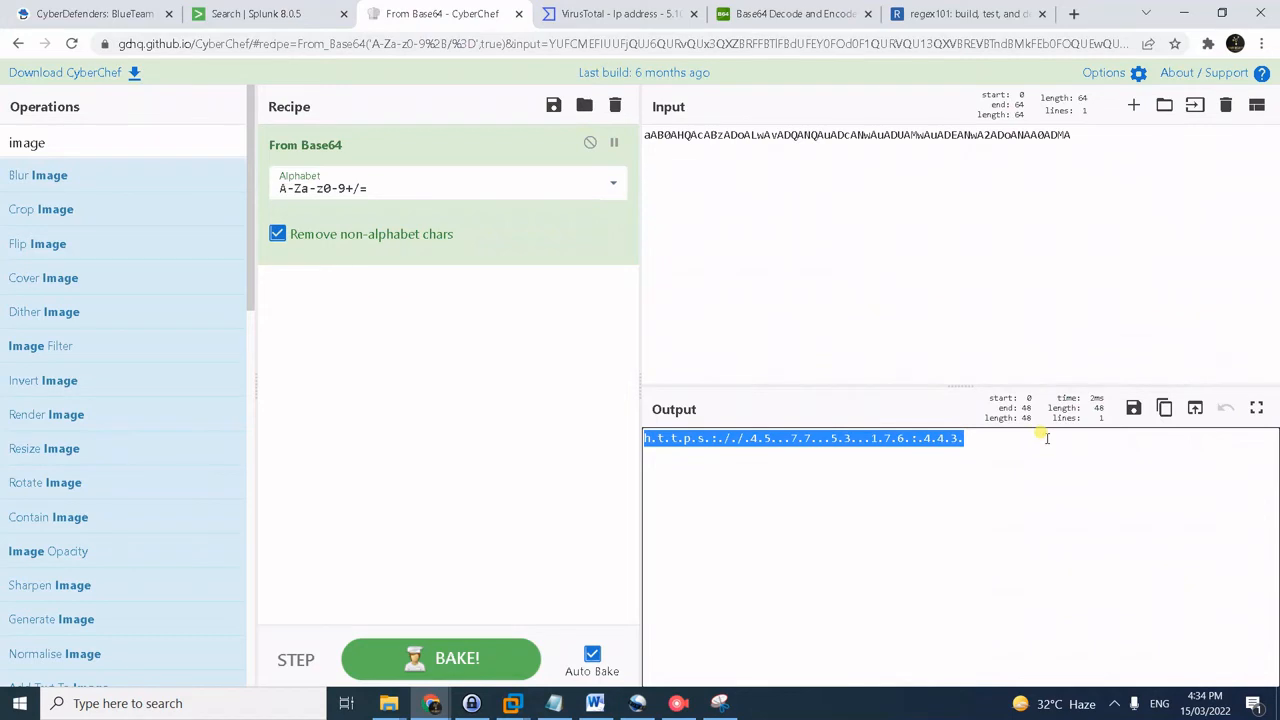
left_click(1045, 436)
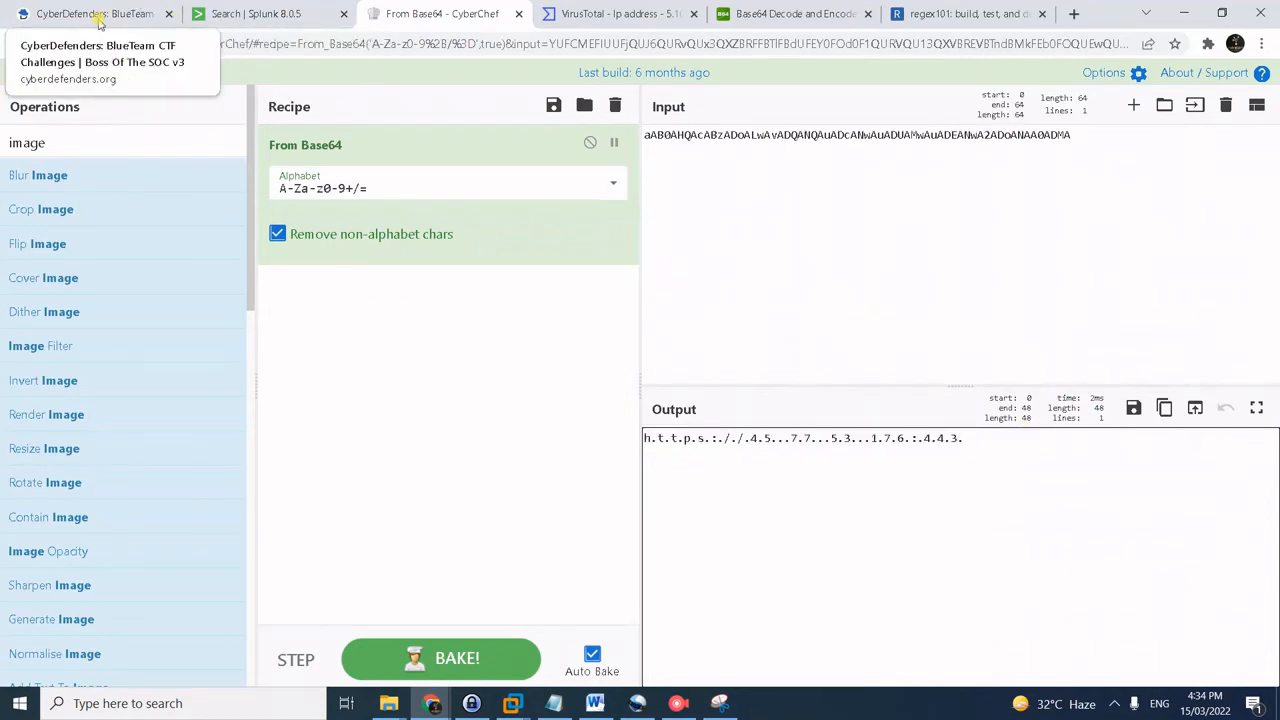
- Replace the Splunk search with the Notepad query that extracts uri_path from Message with rex, then tables and dedups uri_path, and run it
left_click(262, 14)
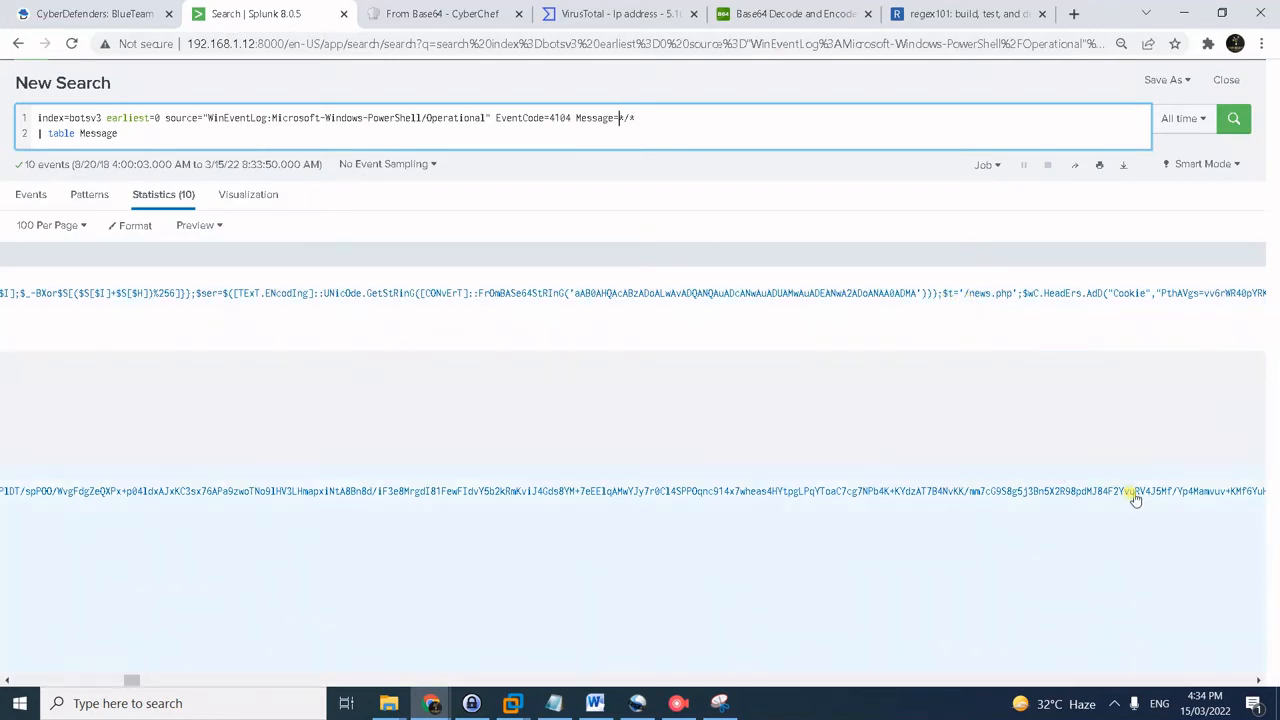
scroll(1123, 512, "up", 2)
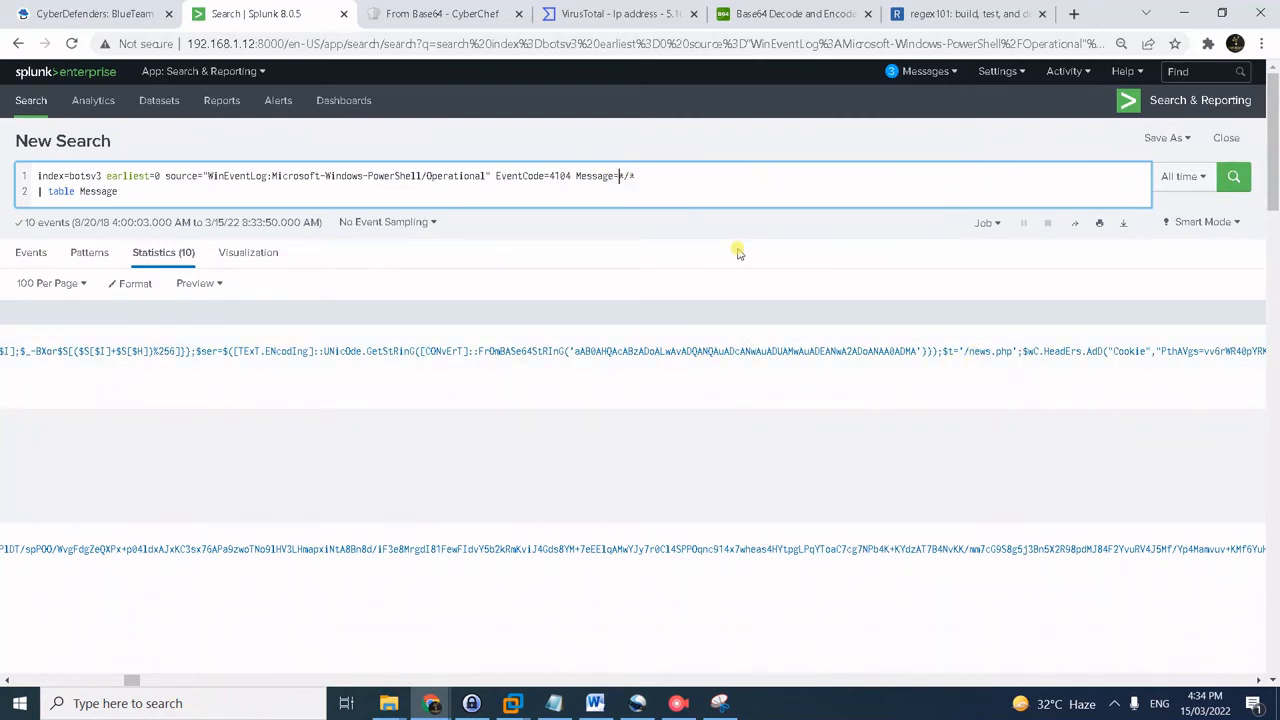
key("alt+Tab")
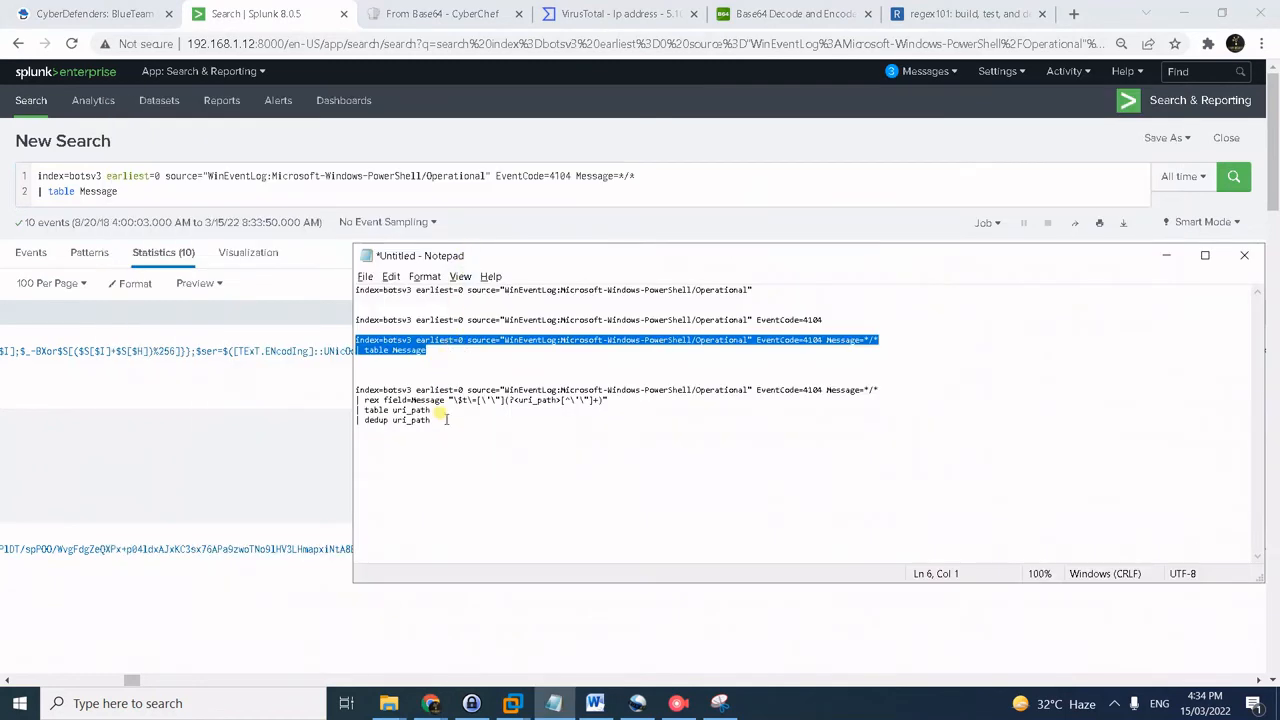
left_click_drag(446, 420, 306, 391)
key("ctrl+c")
left_click(225, 180)
key("ctrl+a")
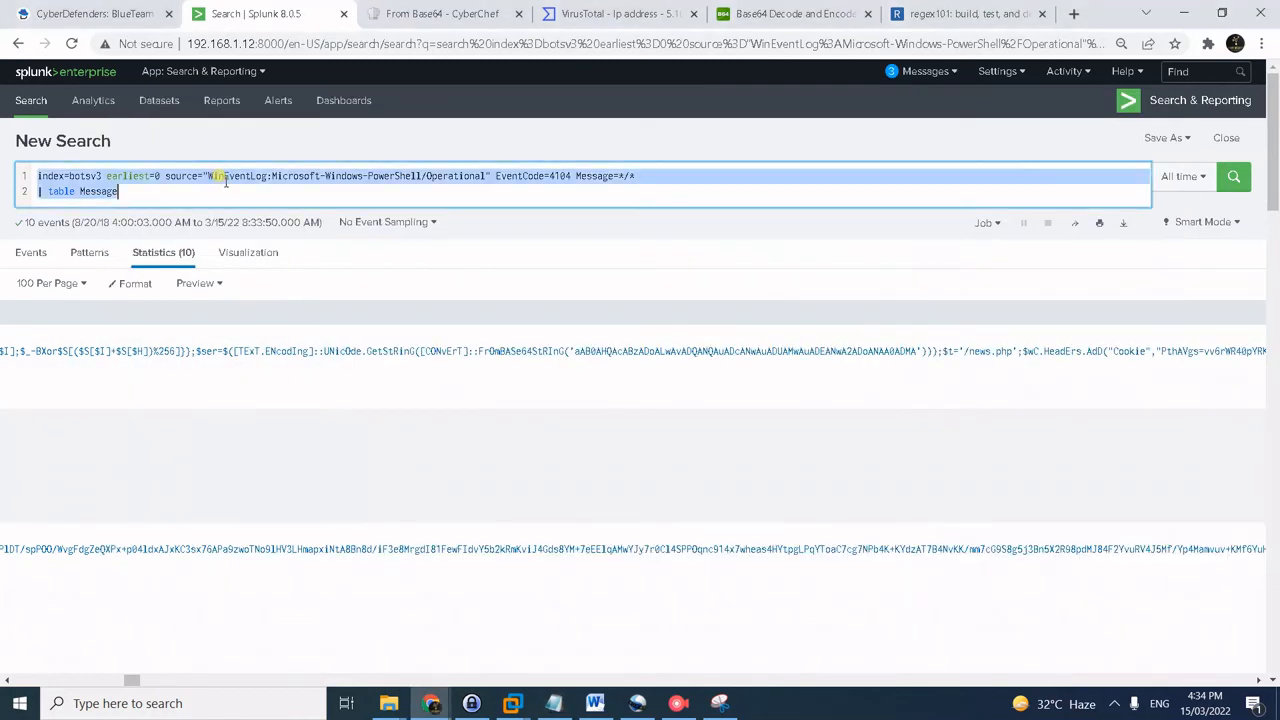
key("ctrl+v")
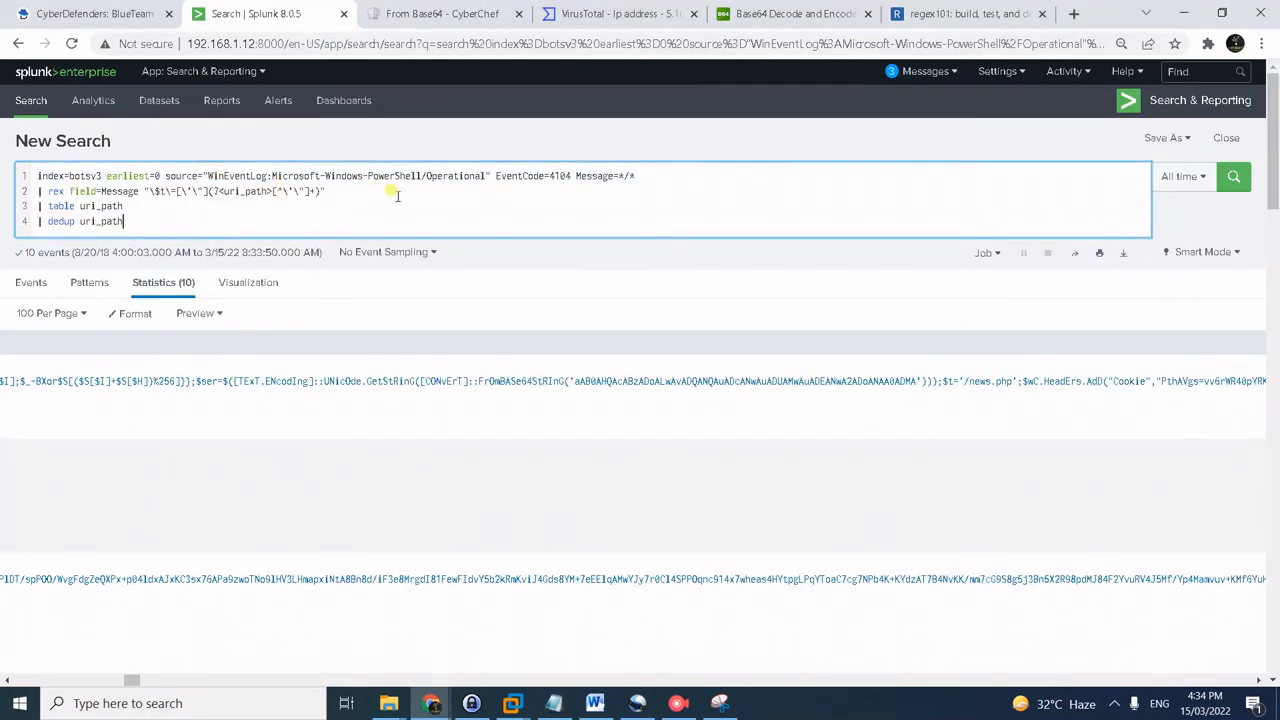
key("Return")
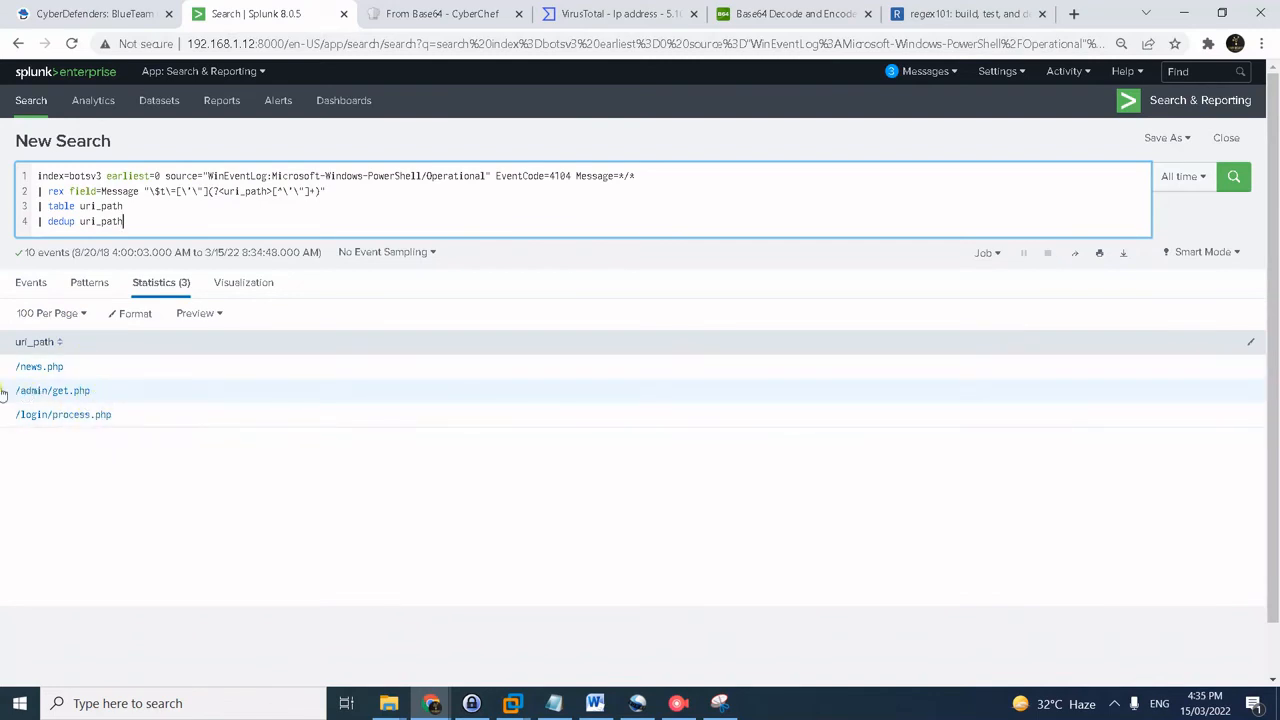
- Read question #49 on CyberDefenders, and inspect the host field values of the EventCode=4104 Message=*/* events in Splunk
left_click(118, 15)
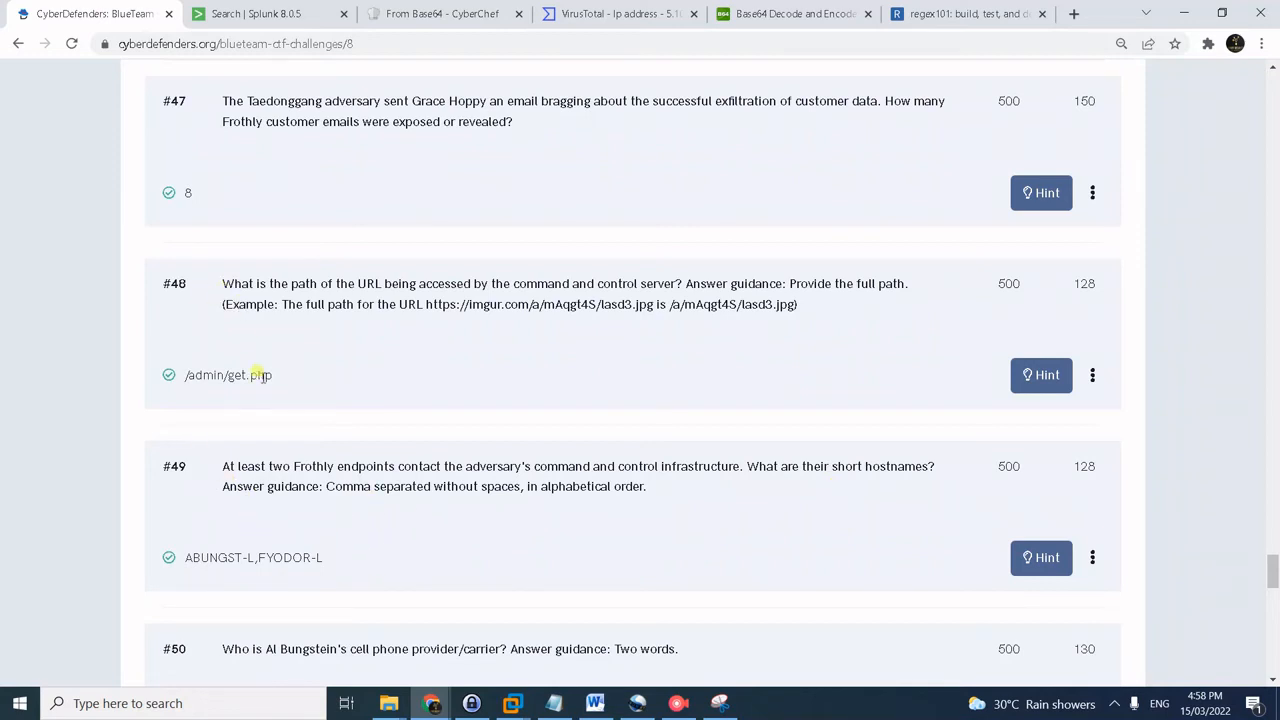
left_click(310, 14)
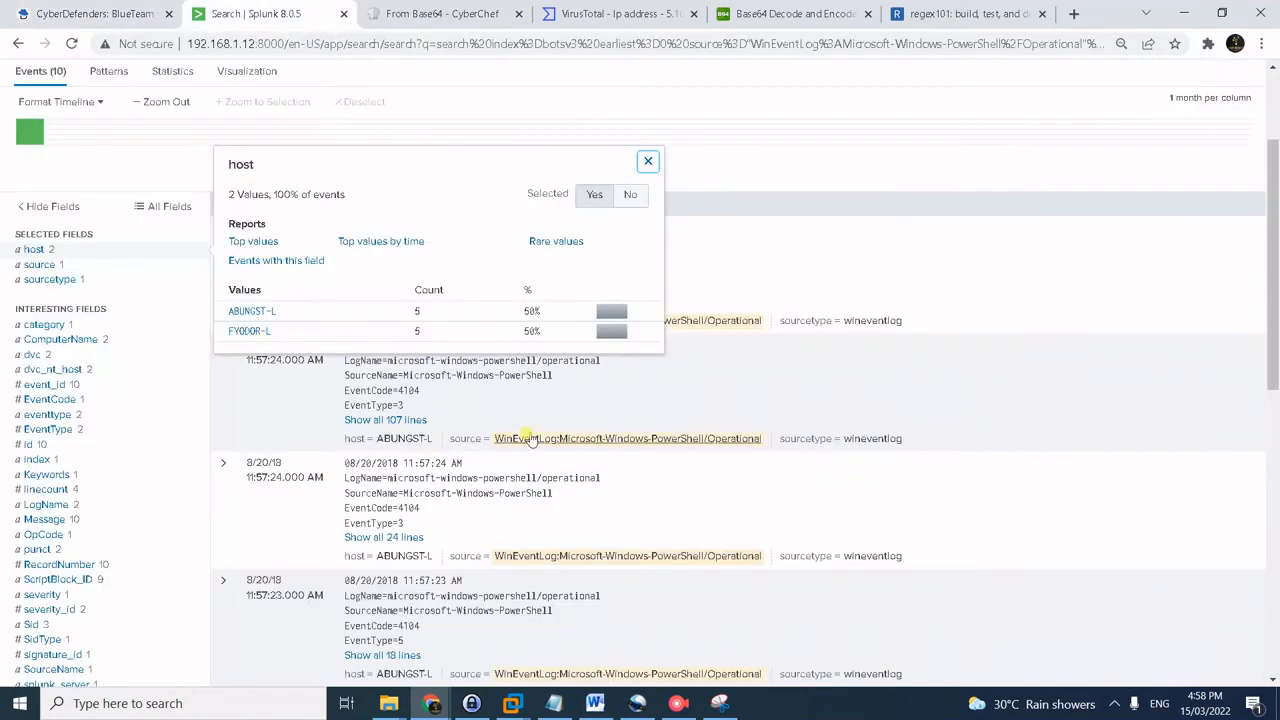
scroll(413, 310, "up", 2)
left_click(538, 182)
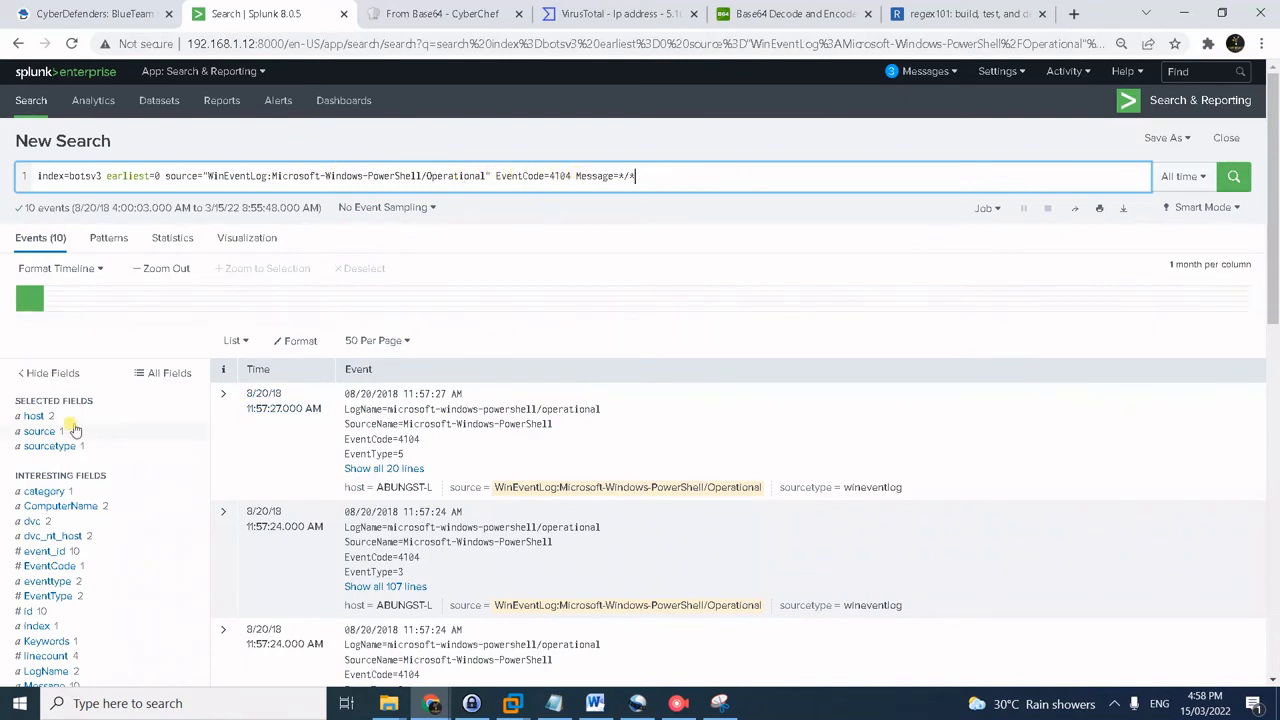
left_click(34, 416)
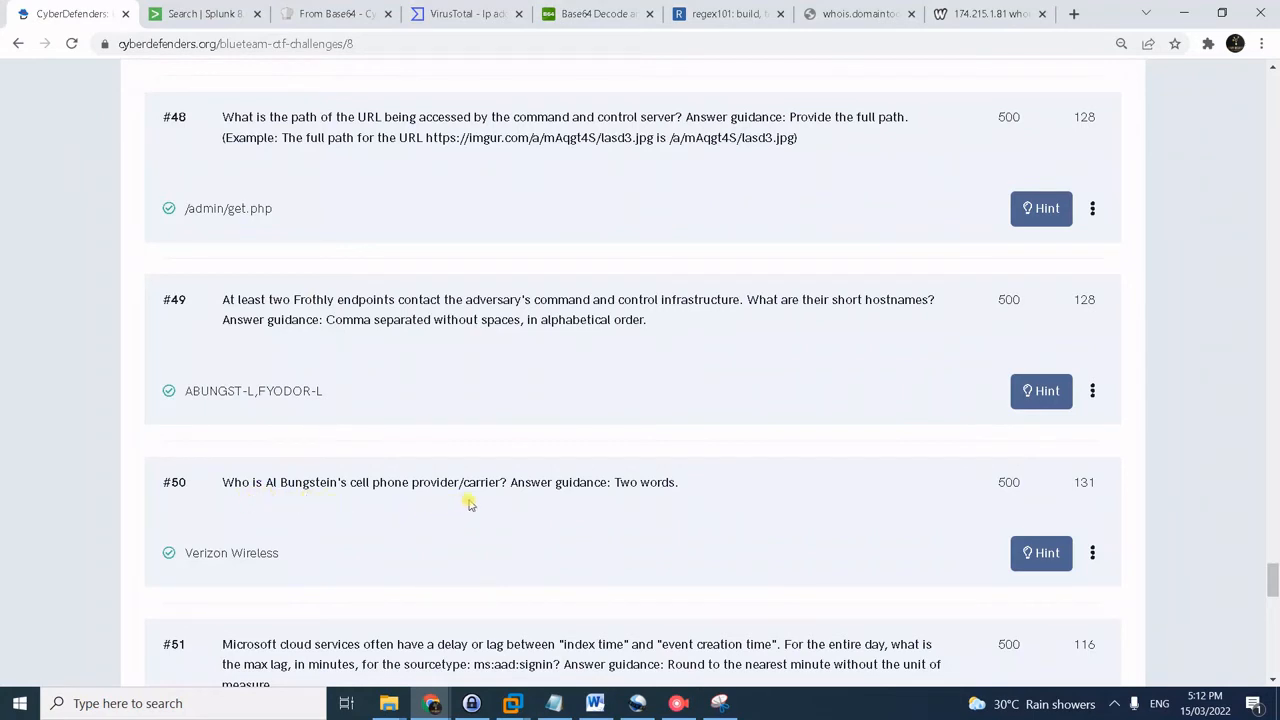
- Review the Splunk events matching the name variants of the employee in question #50, and examine their FromIP field values
left_click(205, 13)
scroll(579, 268, "up", 10)
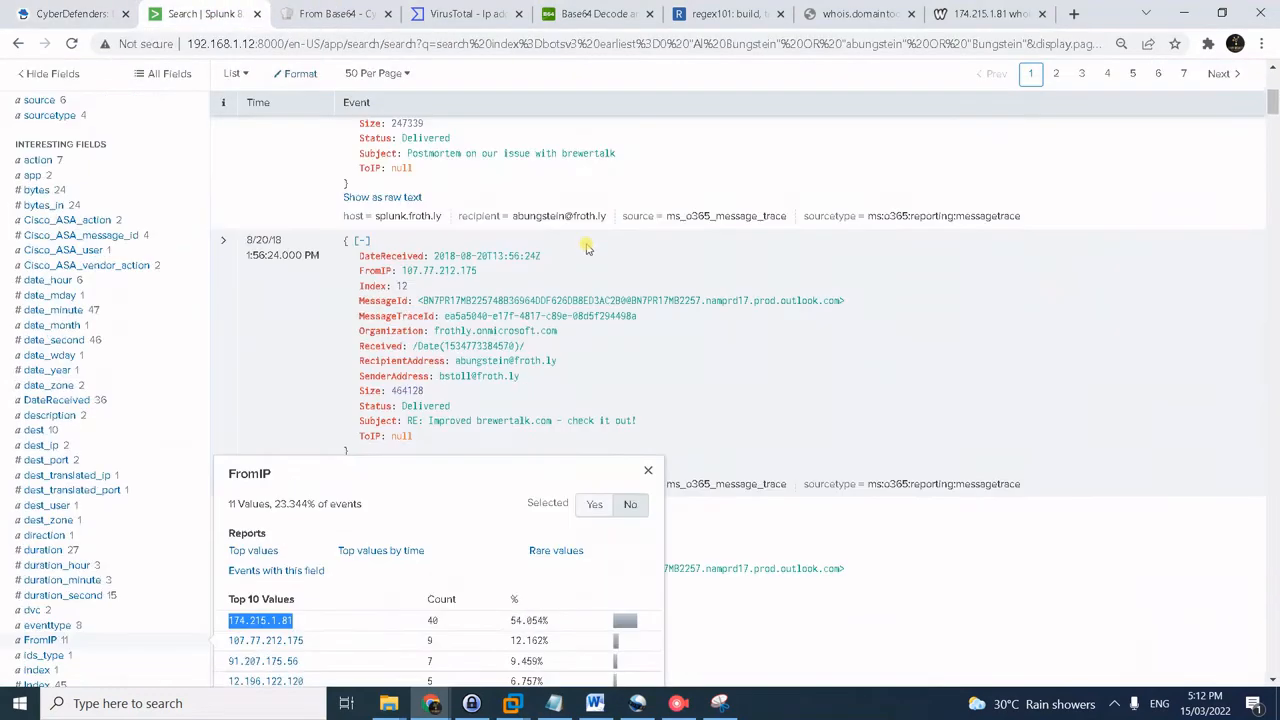
left_click(484, 170)
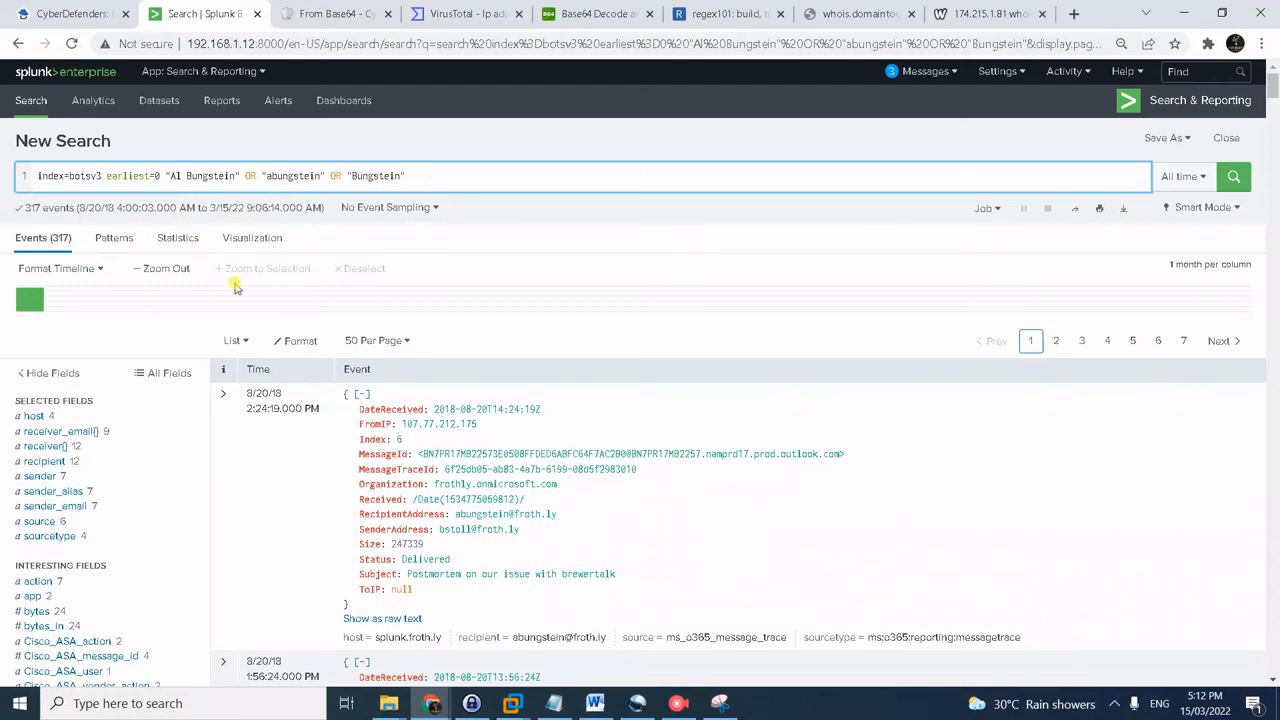
scroll(266, 400, "down", 1)
scroll(263, 420, "down", 2)
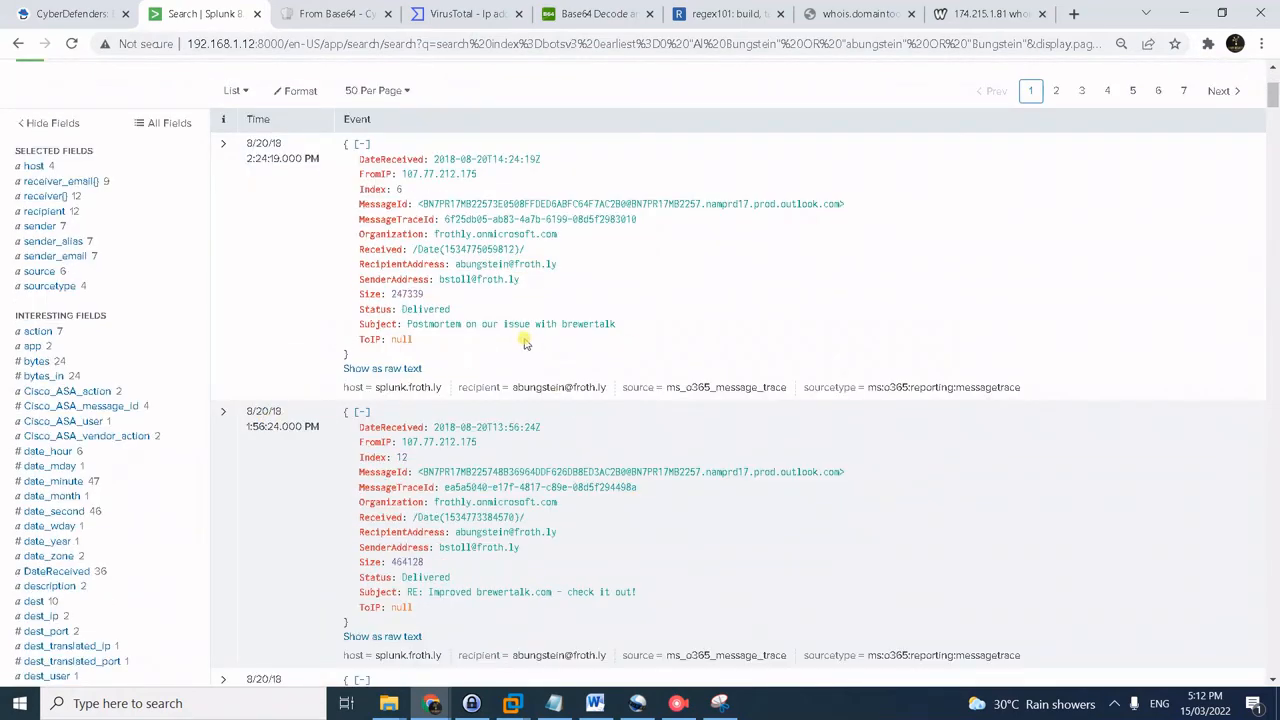
scroll(563, 400, "down", 3)
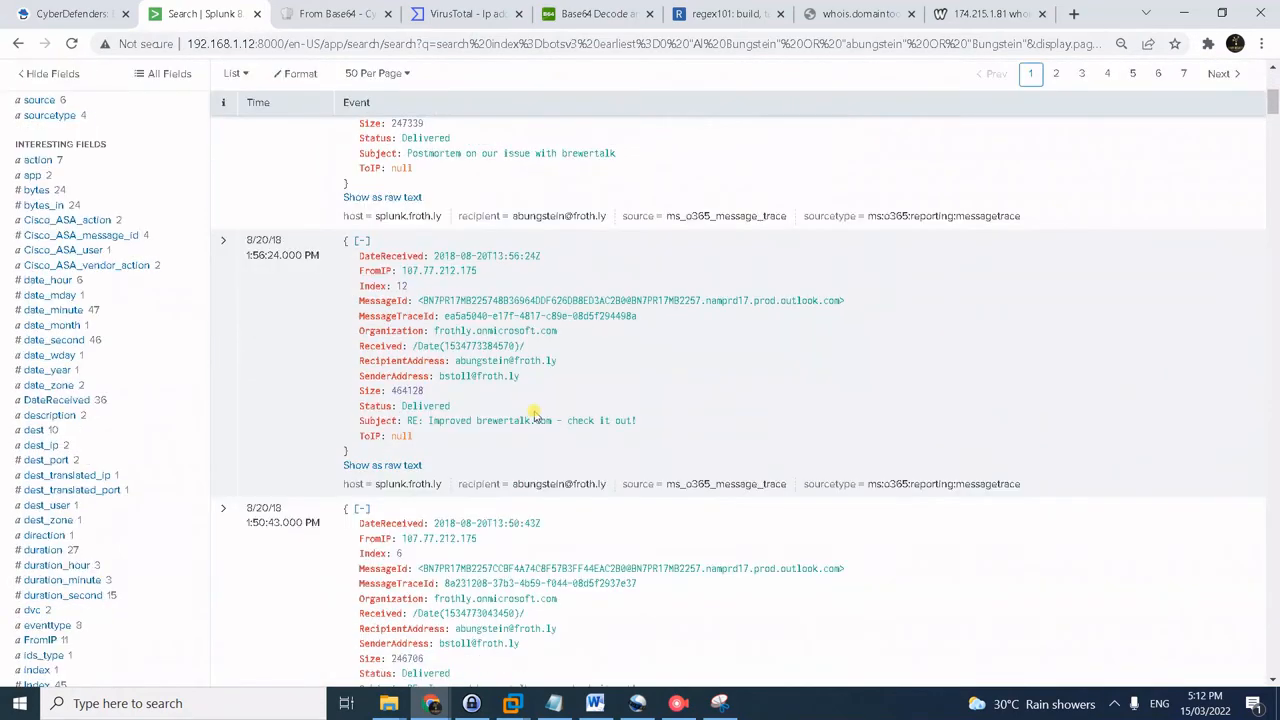
scroll(340, 485, "down", 1)
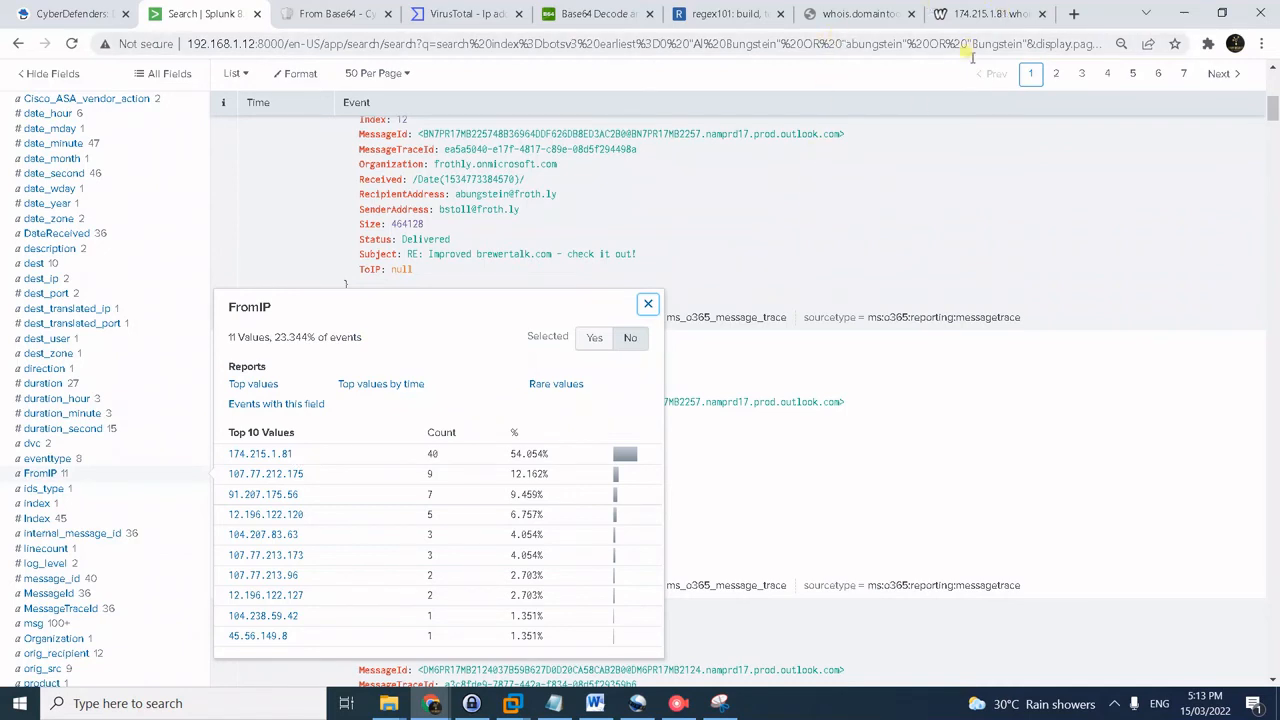
- Read the who.is record for 174.215.1.81, and return to question #50 on CyberDefenders
left_click(985, 24)
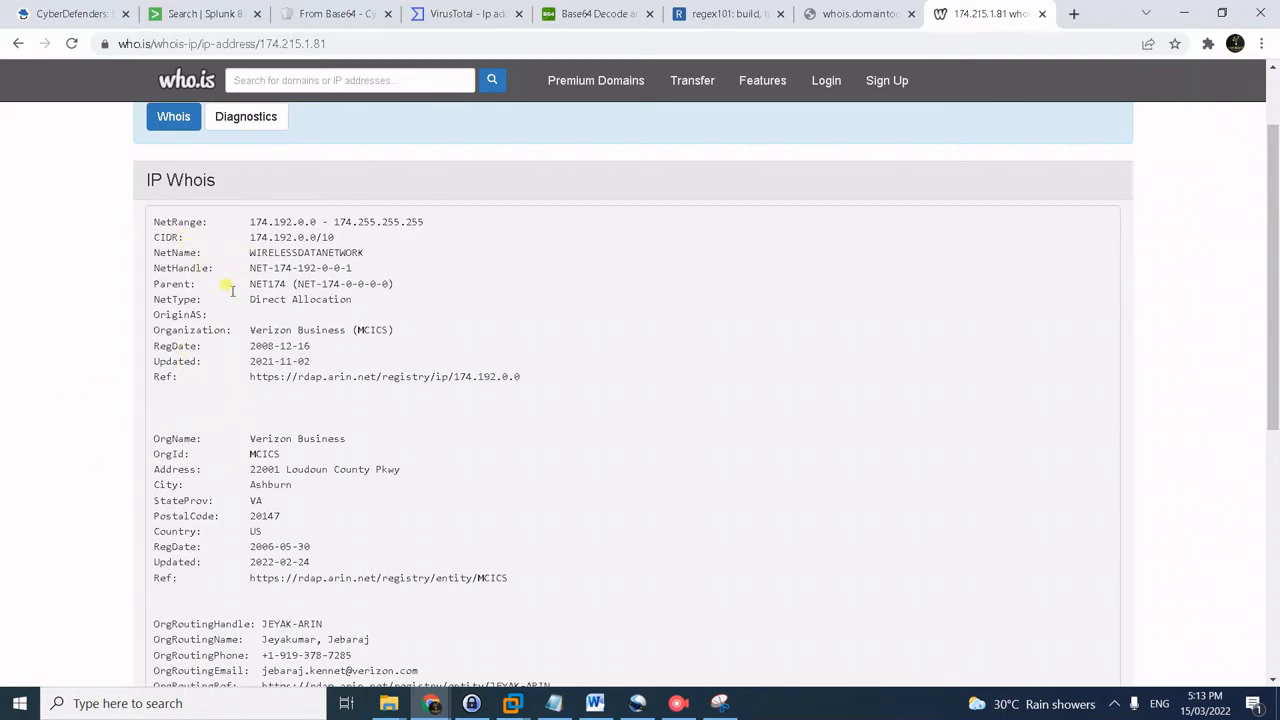
left_click(78, 11)
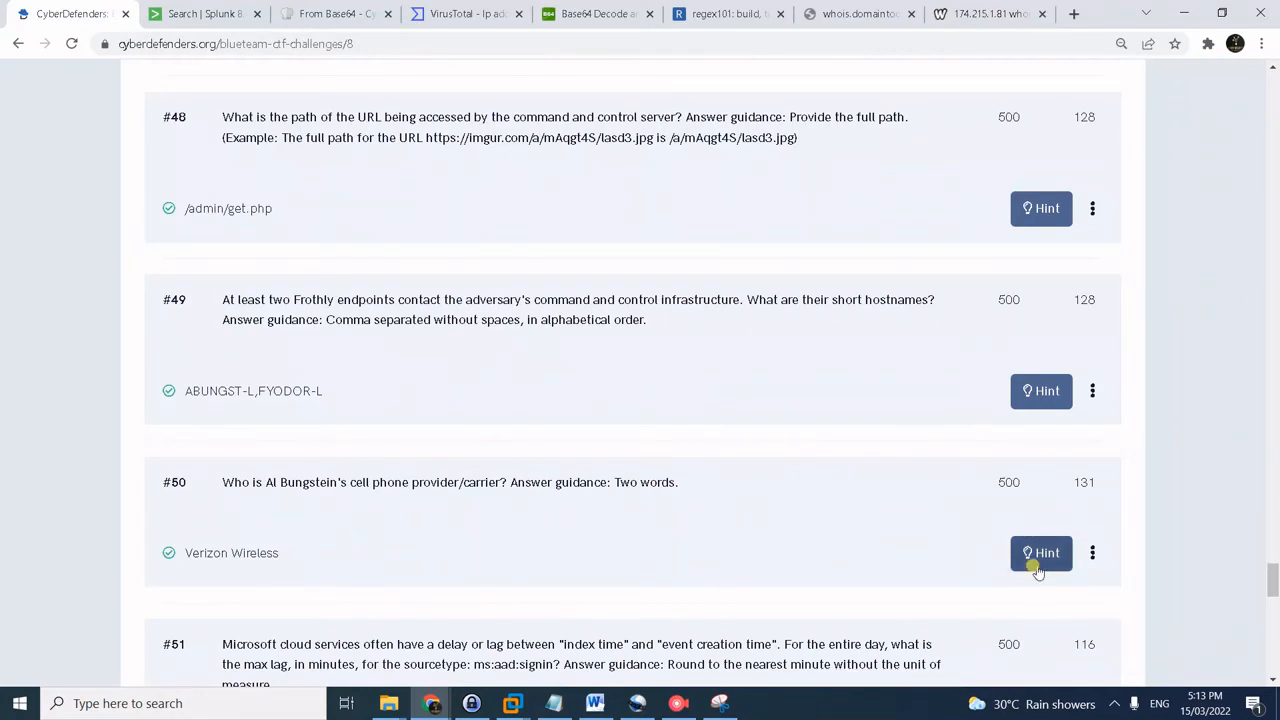
left_click(1115, 702)
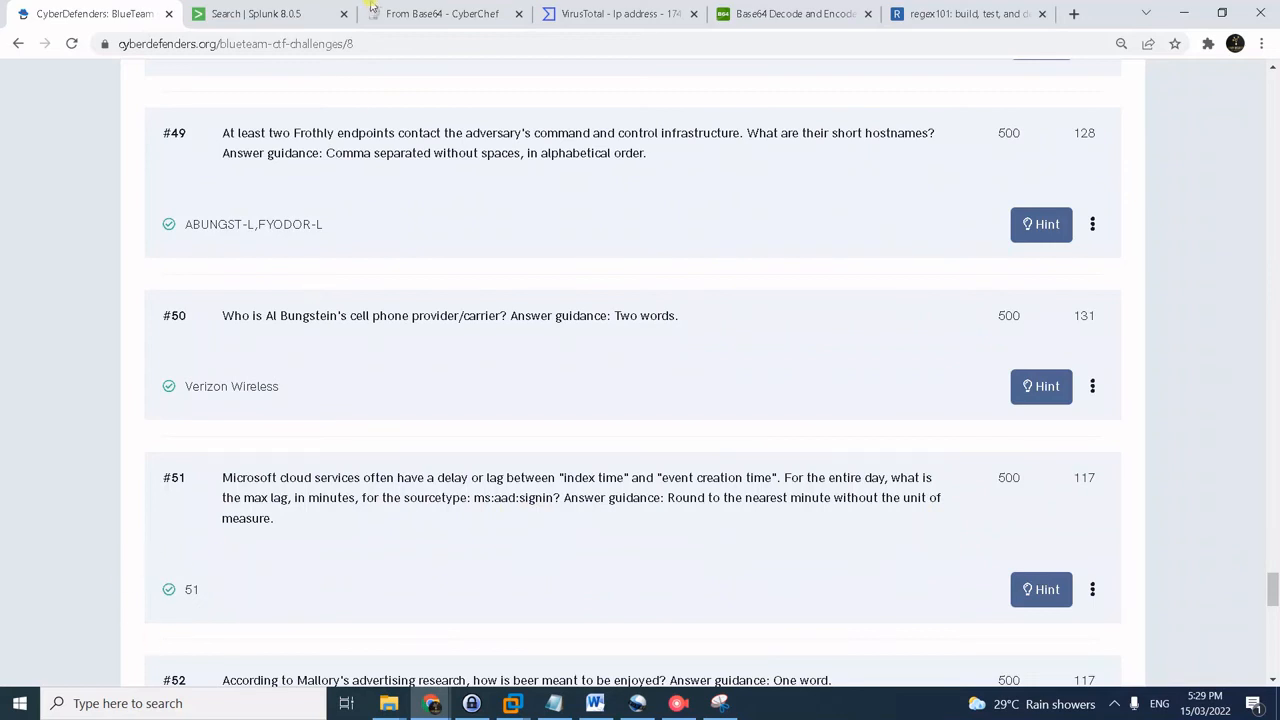
- Review the Splunk search on sourcetype=ms:aad:signin that formats _indextime as i_time and tables it beside _time
left_click(250, 8)
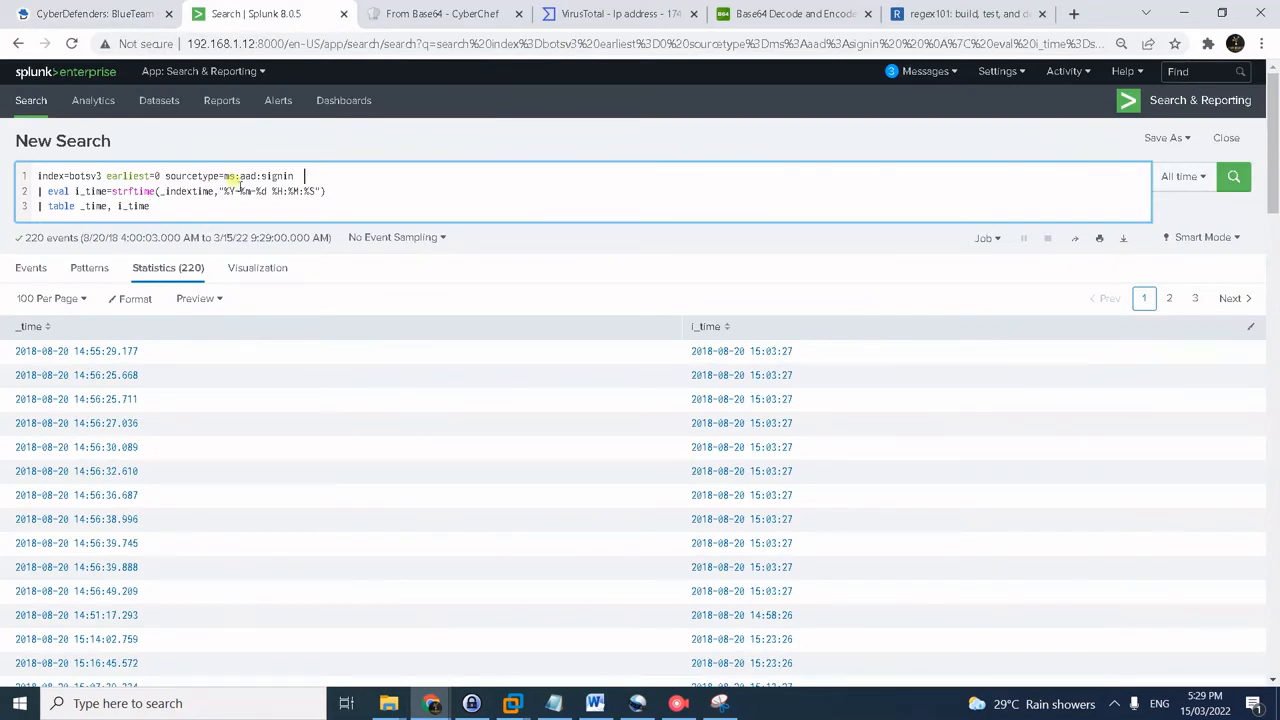
left_click(300, 176)
left_click(64, 200)
left_click(149, 205)
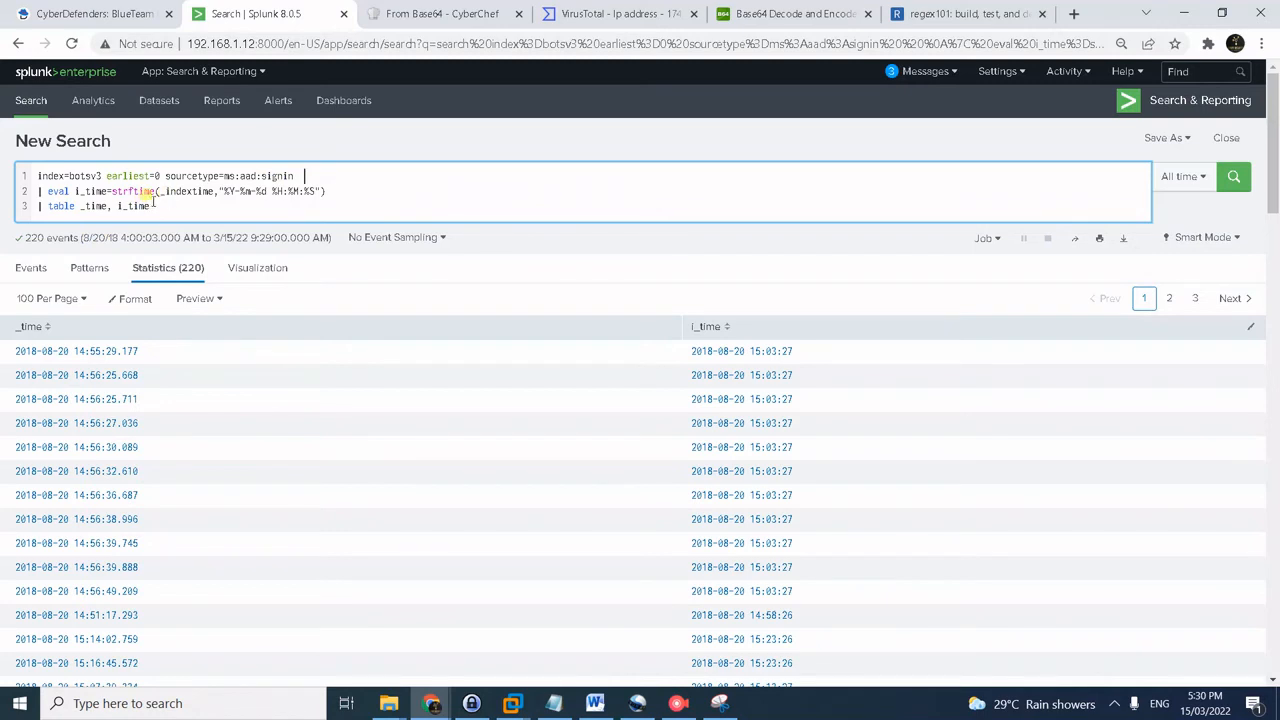
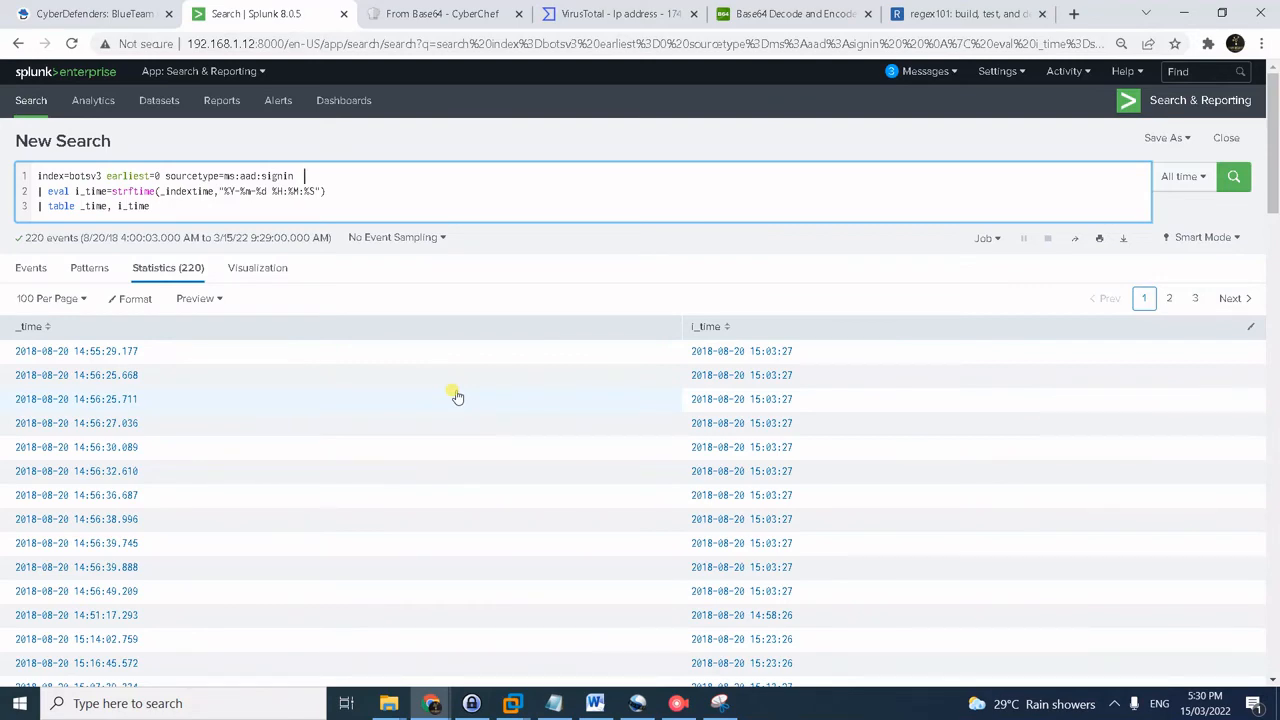
- Replace the search with the Word walkthrough query that converts the ms:aad:signin times into i_time_epoch and time_epoch, and run it
key("alt+Tab")
scroll(576, 418, "down", 1)
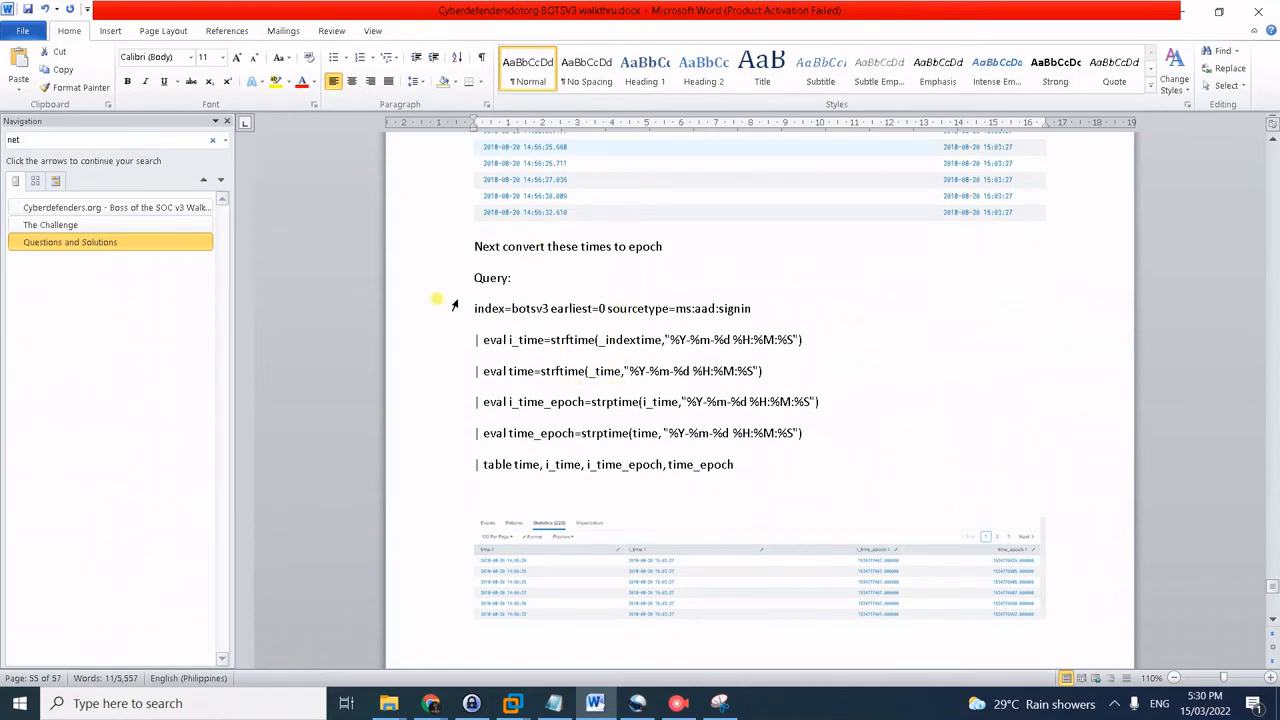
left_click_drag(474, 308, 733, 458)
key("alt+Tab")
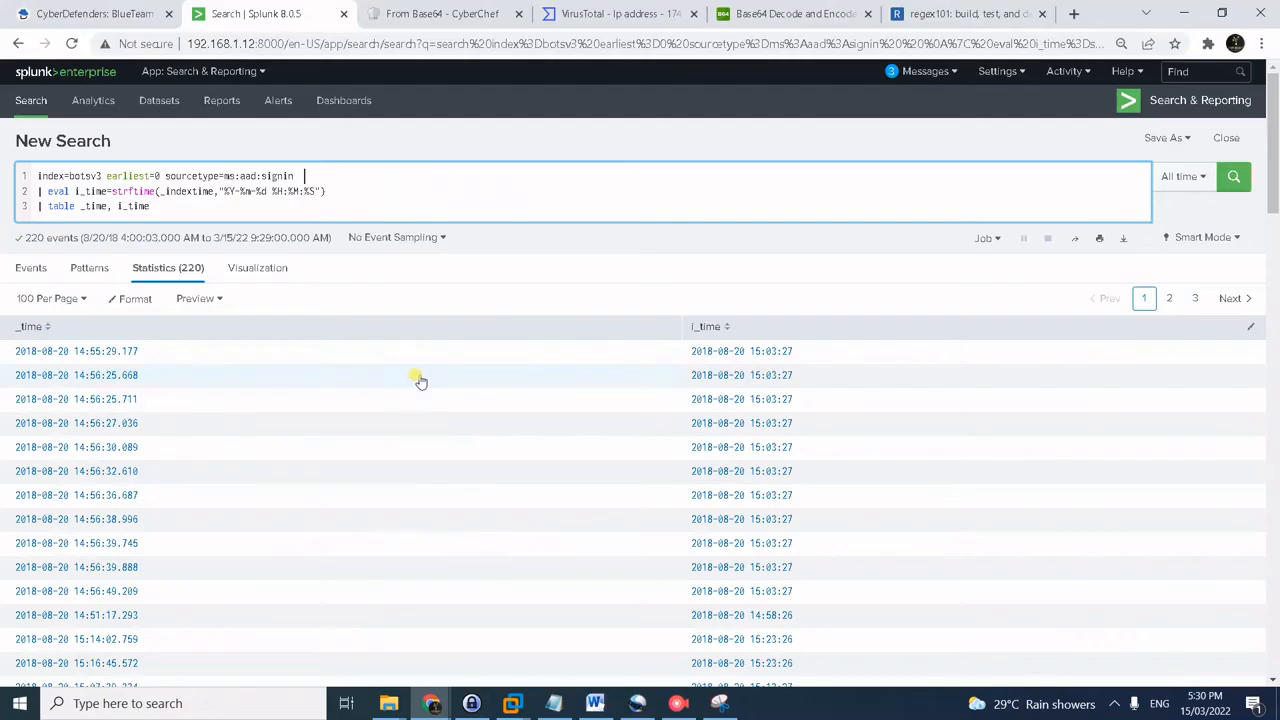
left_click(271, 191)
key("ctrl+a")
key("ctrl+v")
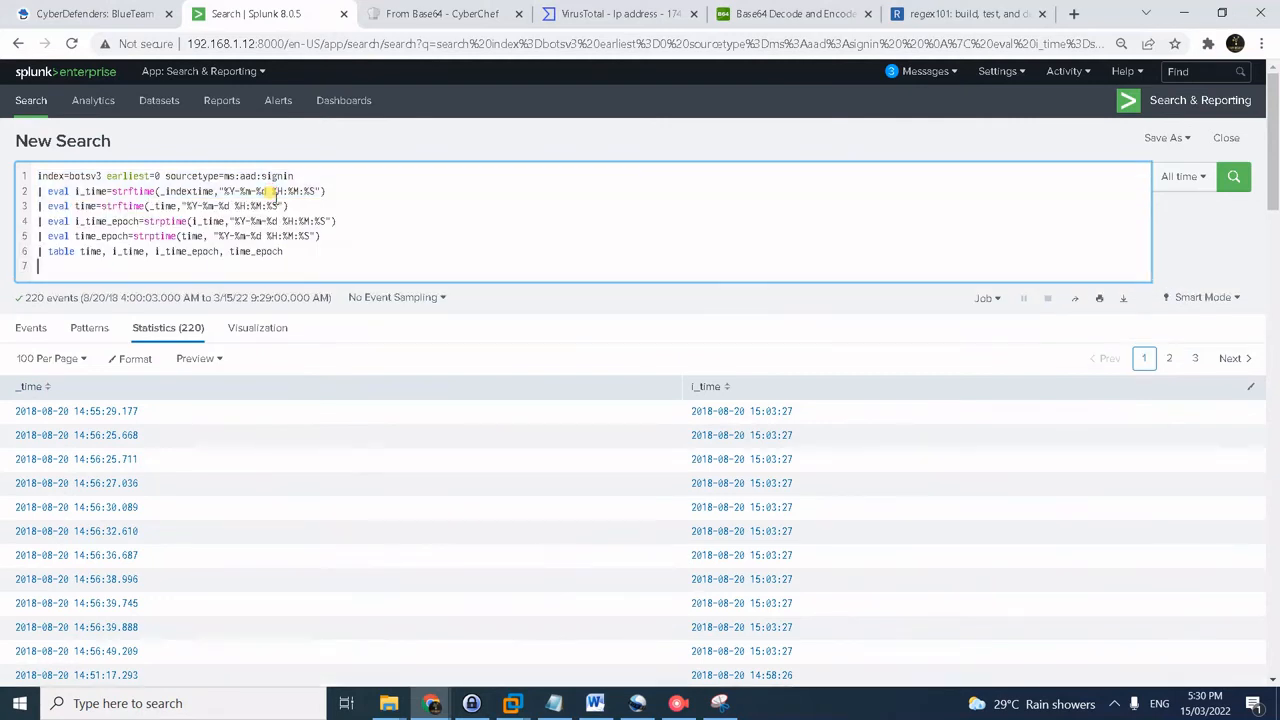
key("BackSpace")
key("Return")
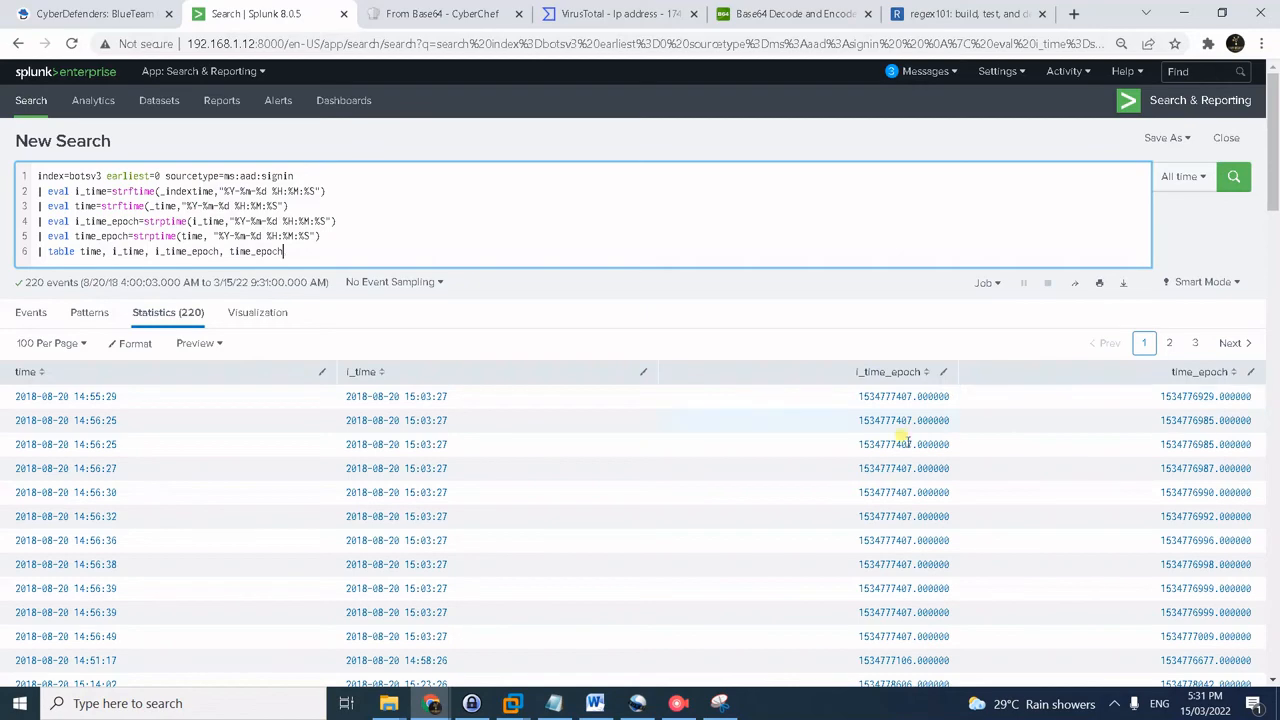
- Replace the search with the Word query adding result=i_time_epoch-time_epoch, stats max(result) as m_lag and minutes=m_lag / 60, and run it
key("alt+Tab")
scroll(690, 455, "down", 8)
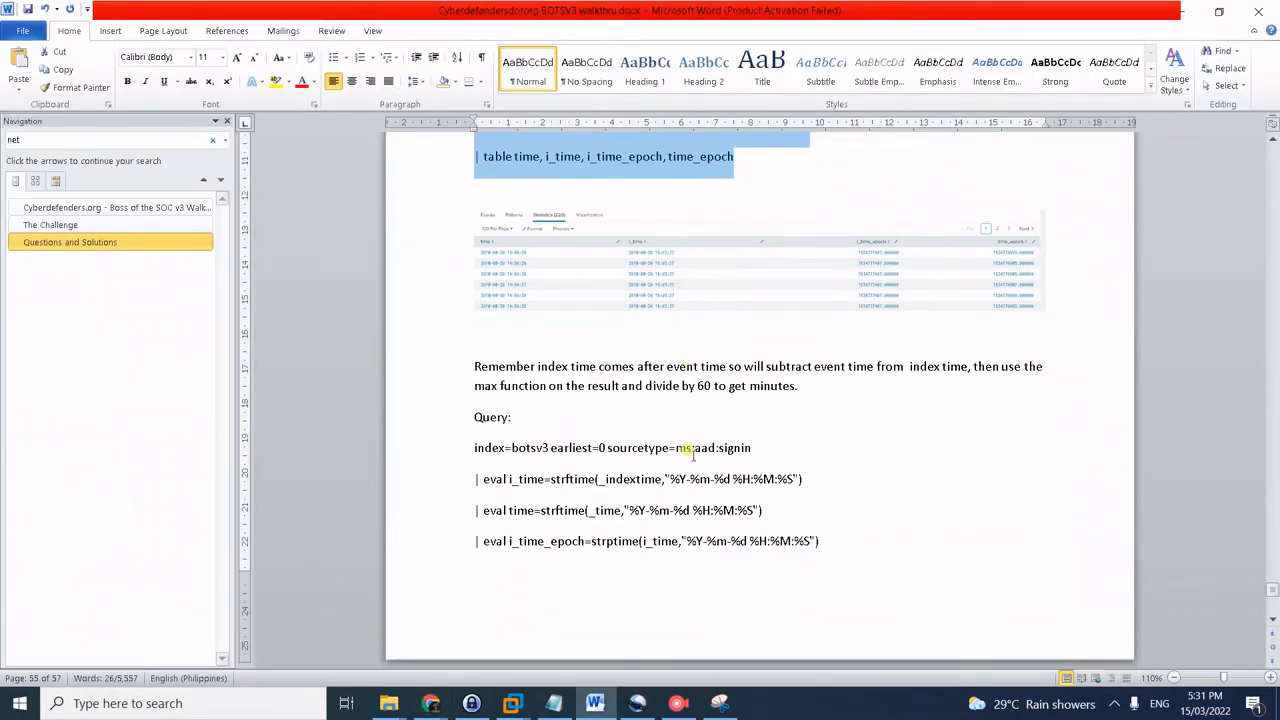
scroll(680, 450, "down", 2)
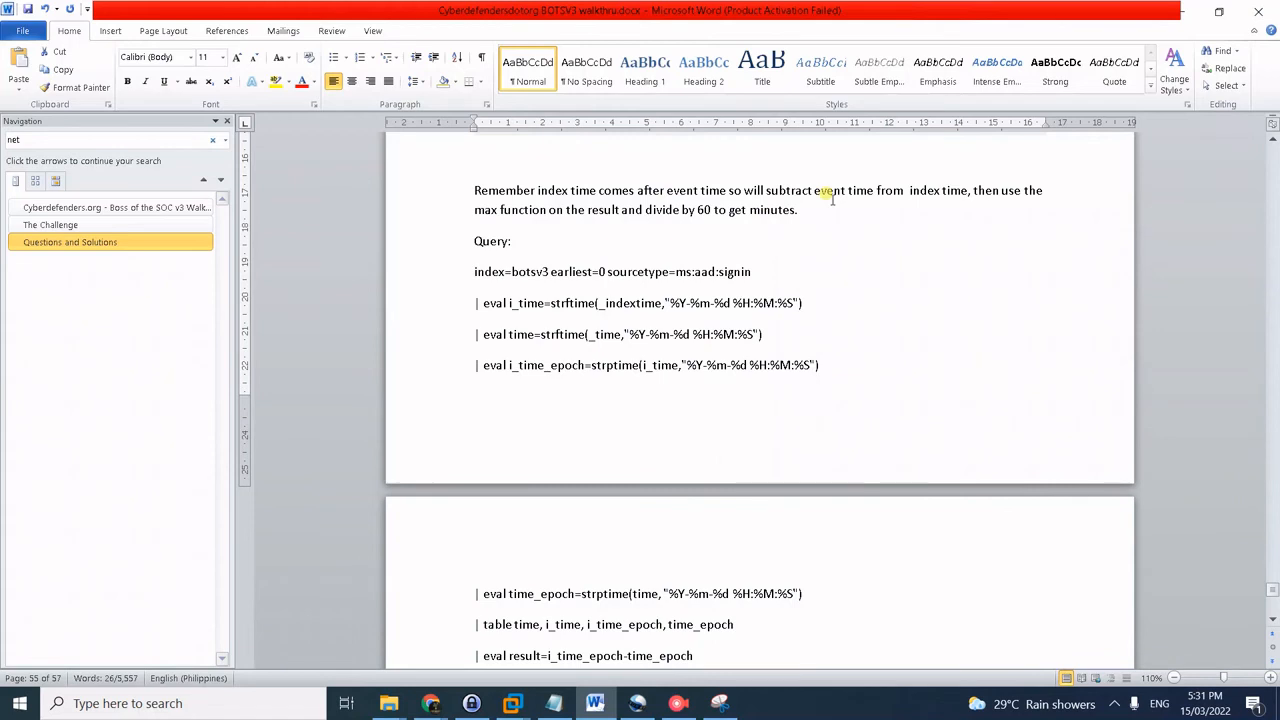
scroll(840, 220, "down", 2)
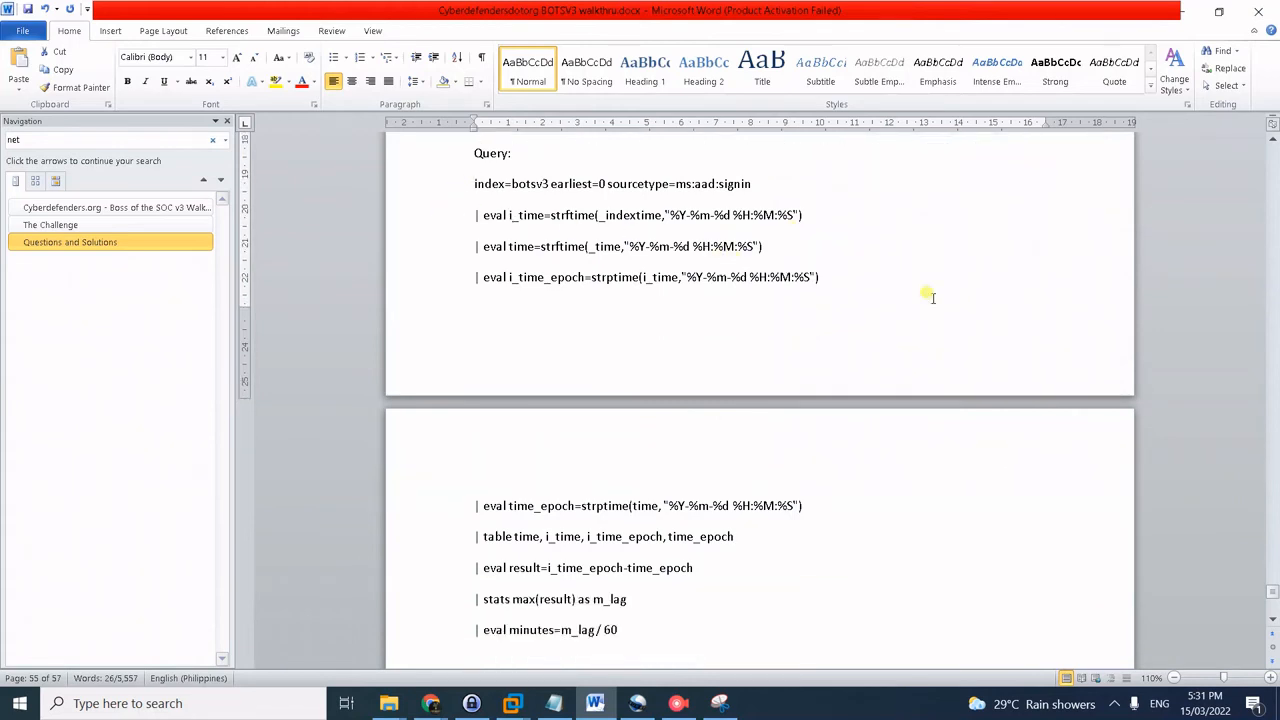
left_click_drag(472, 180, 657, 610)
key("ctrl+c")
key("alt+Tab")
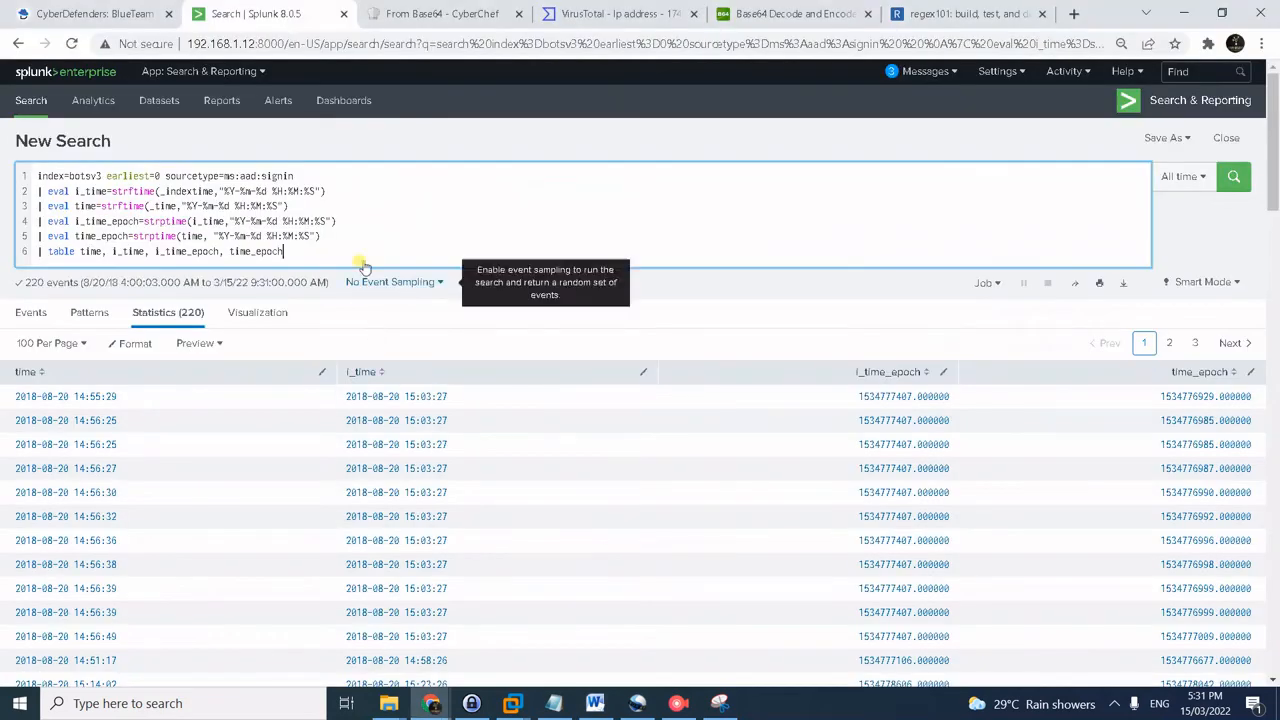
left_click(360, 252)
key("ctrl+a")
key("ctrl+v")
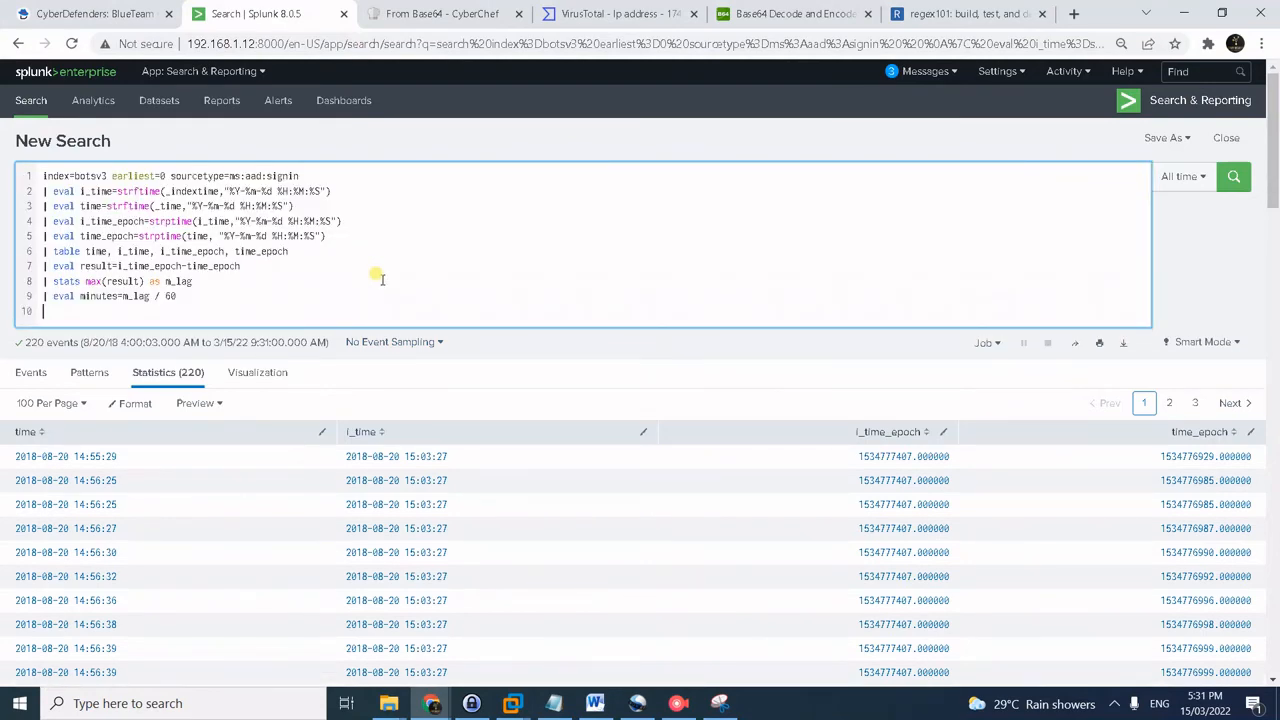
key("BackSpace")
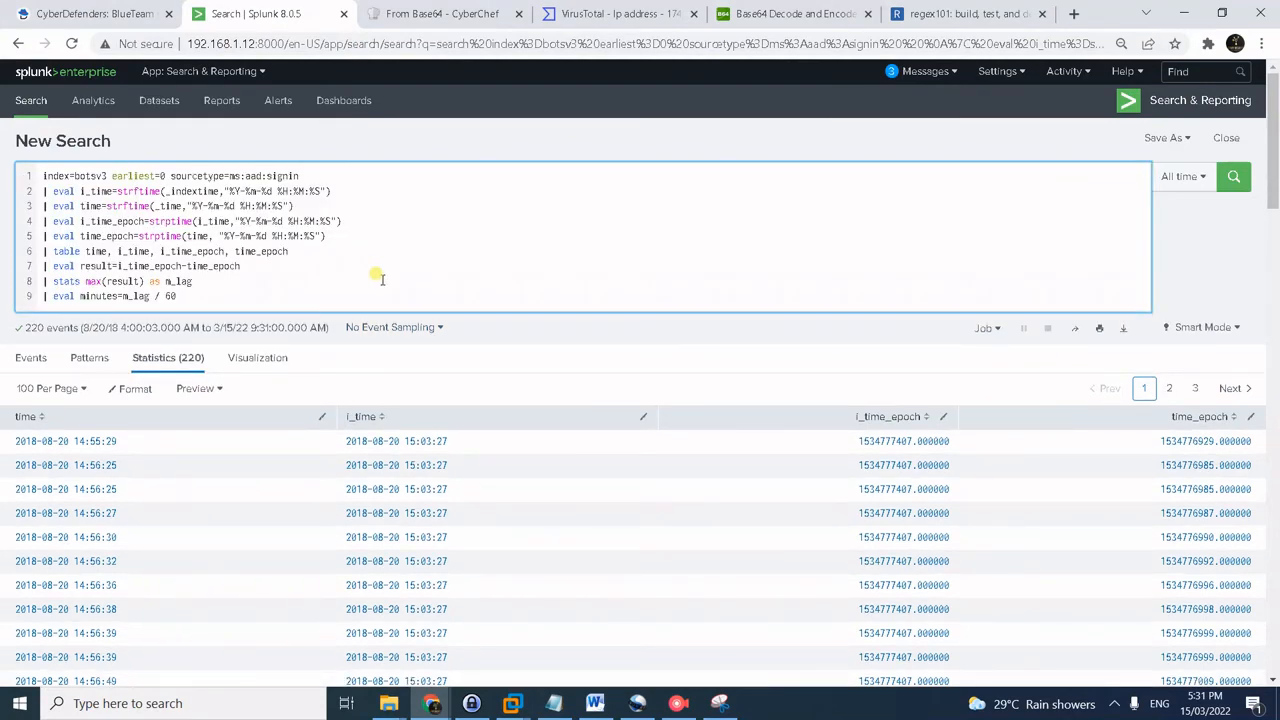
key("Return")
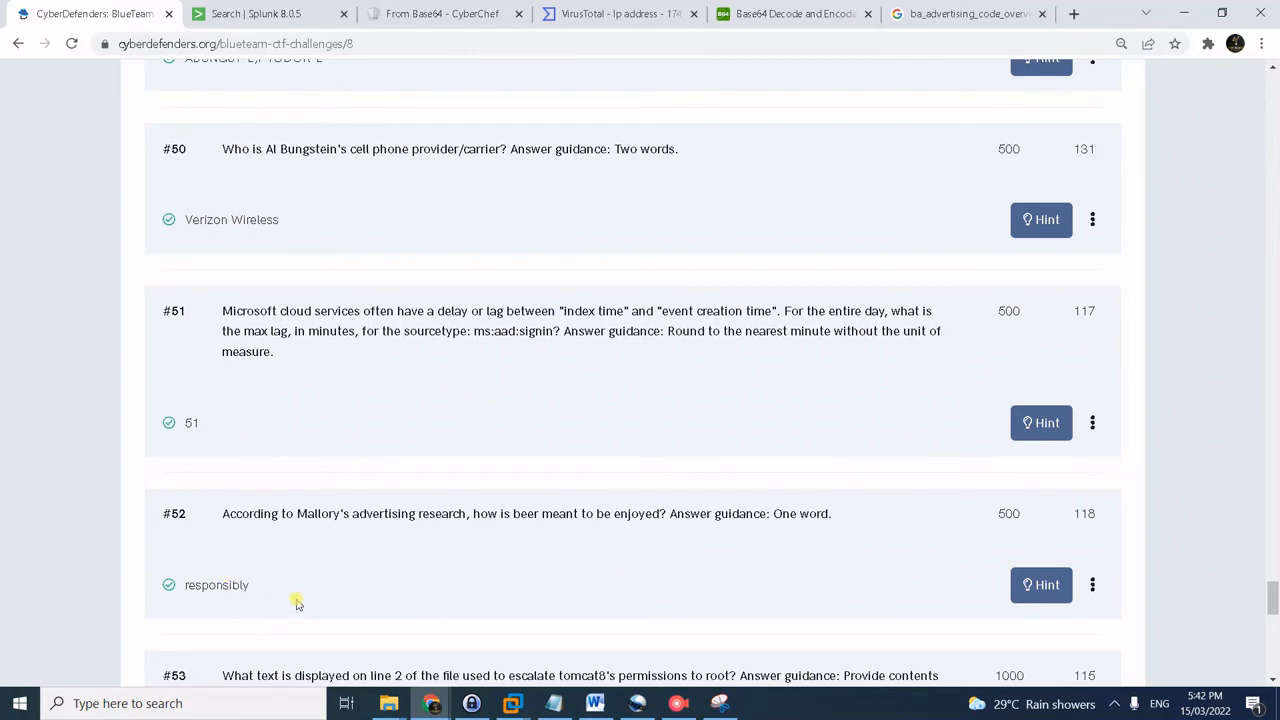
- Remove the files{}.fileName filter for ba_advertising_code_overview.pdf from the Splunk search, and run it for sourcetype="code42:security" alone
left_click(268, 15)
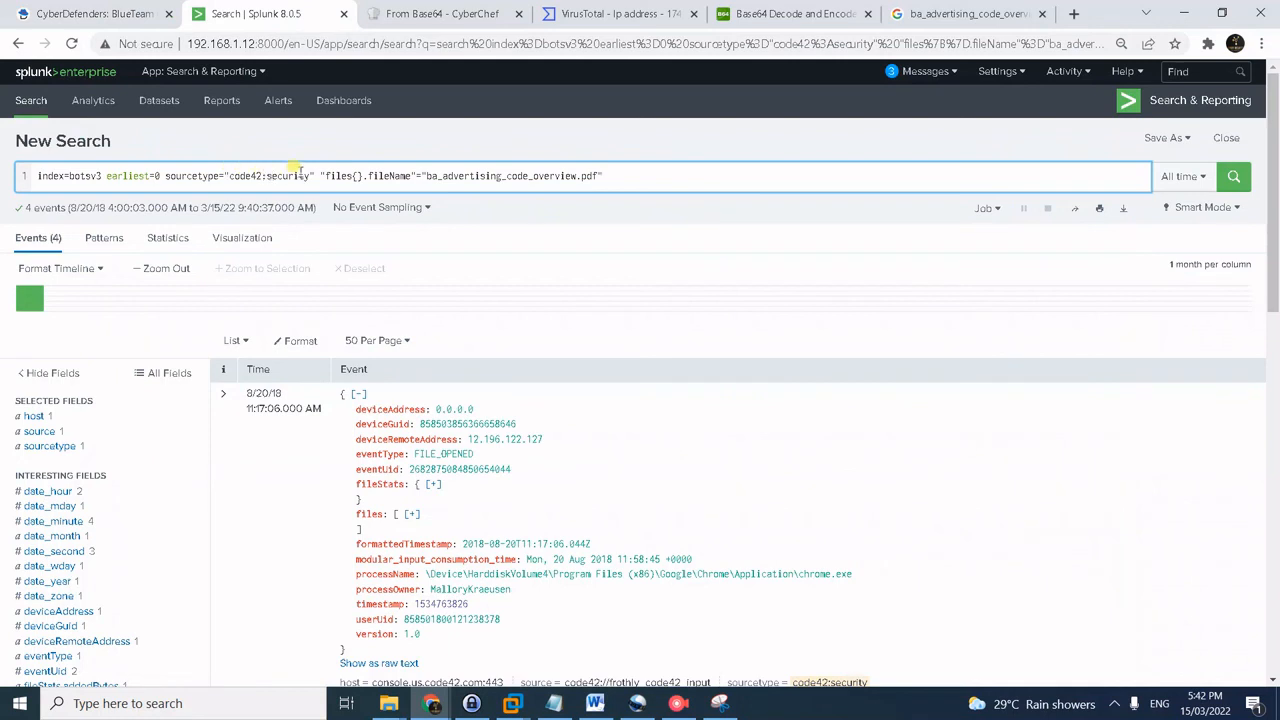
left_click_drag(320, 175, 814, 171)
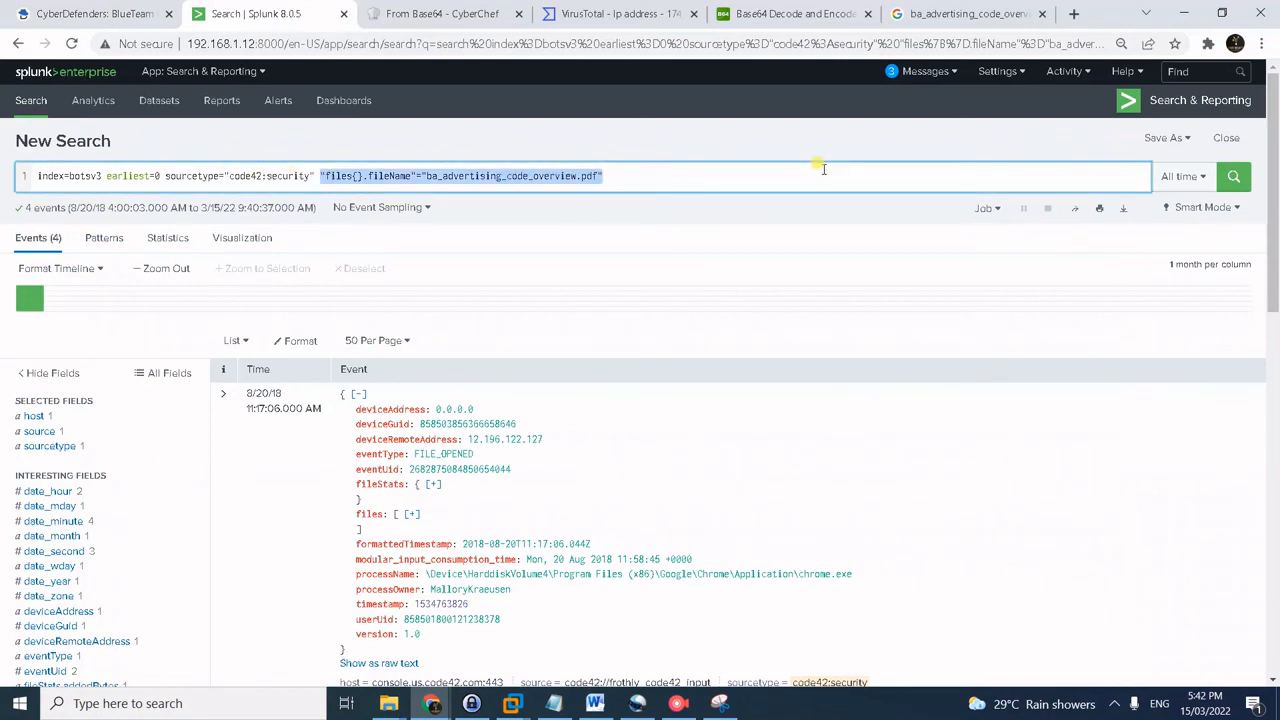
key("BackSpace")
key("Return")
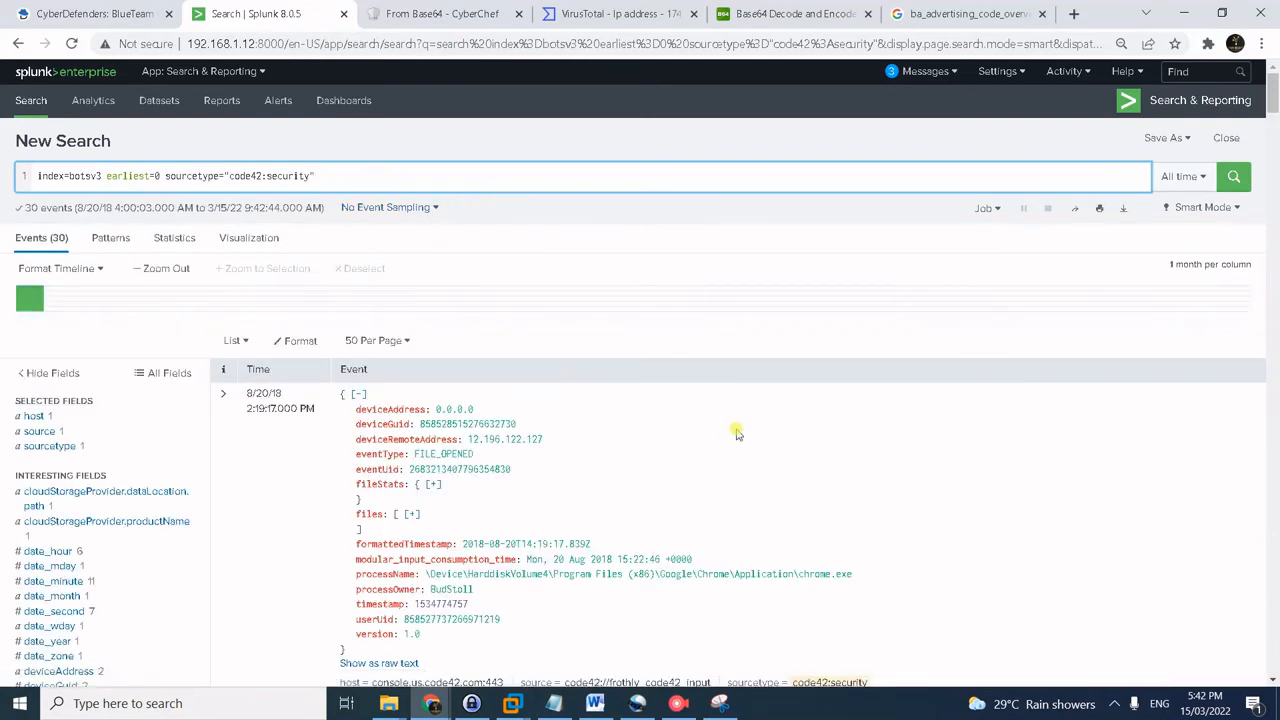
- List the files{}.fileName values of the code42:security events, and check the web search for ba_advertising_code_overview.pdf
scroll(640, 575, "down", 2)
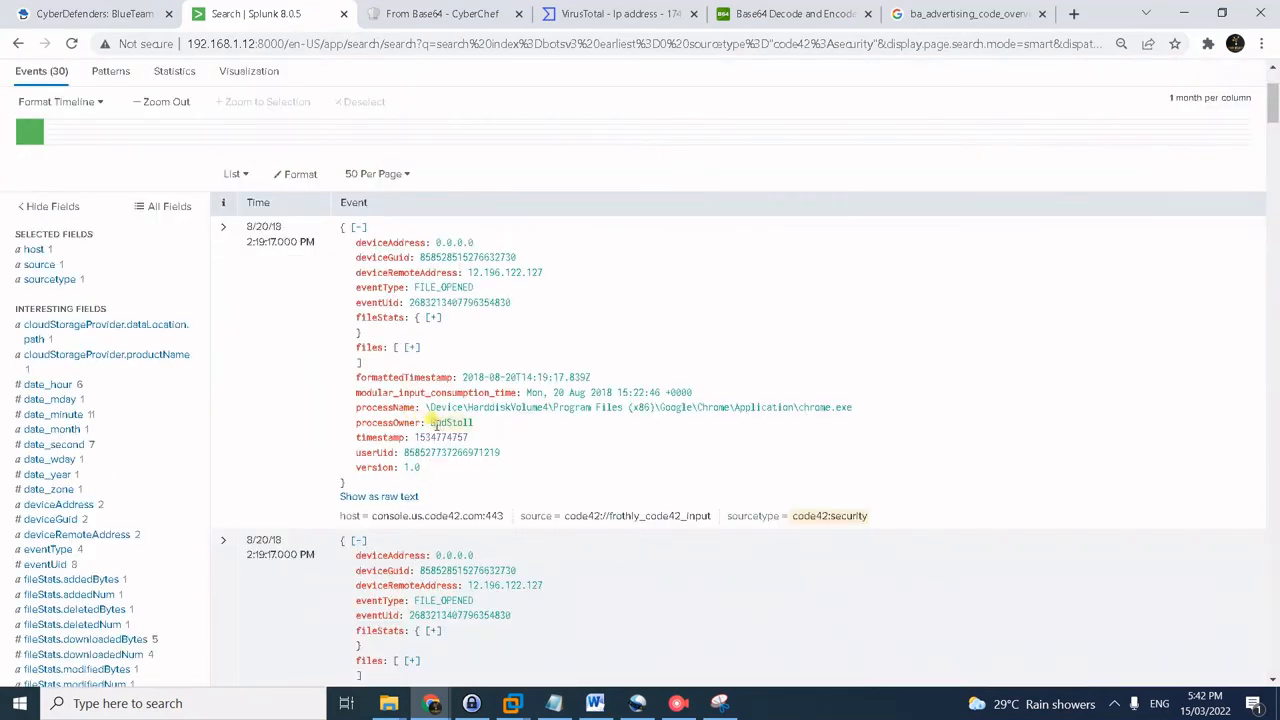
scroll(118, 434, "down", 2)
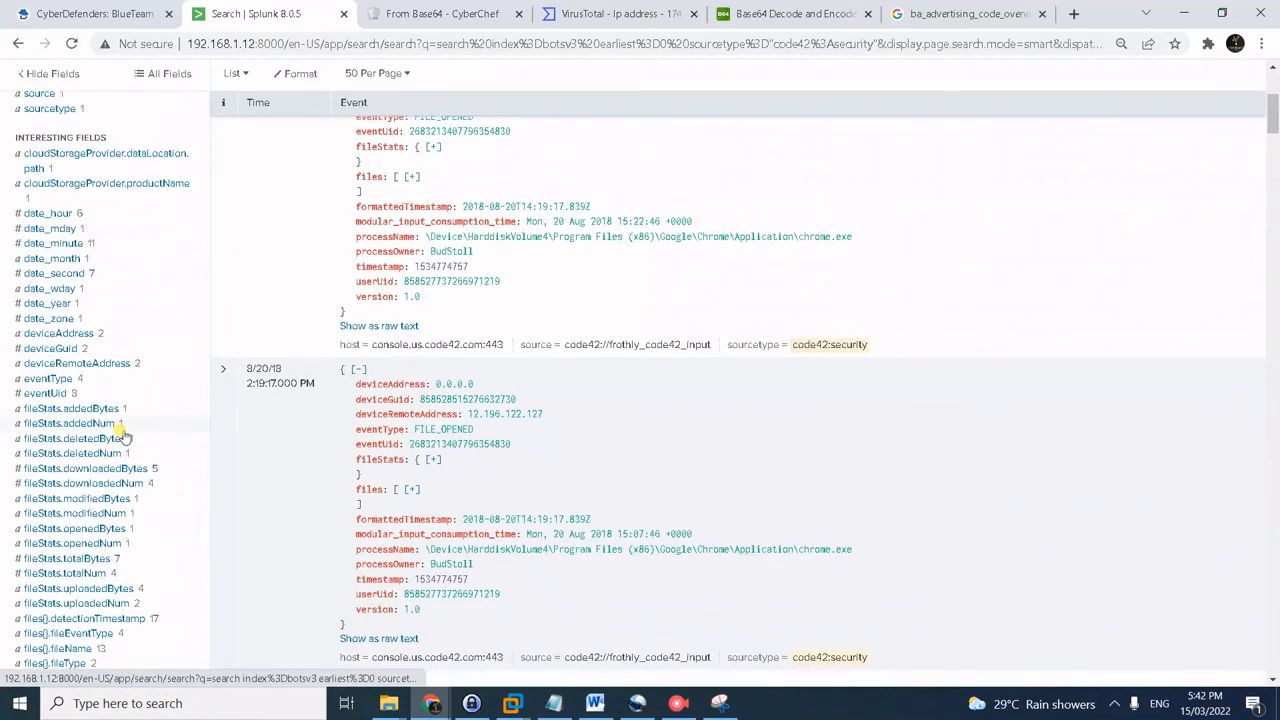
scroll(122, 437, "down", 2)
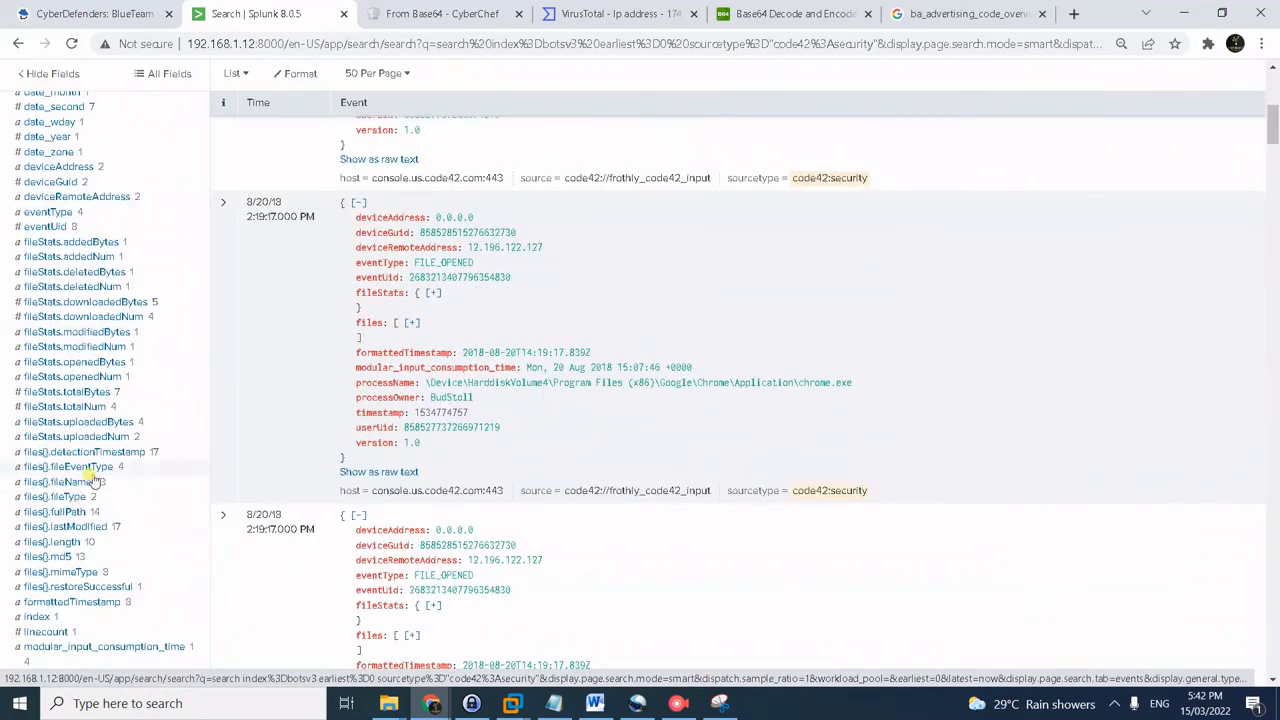
left_click(88, 481)
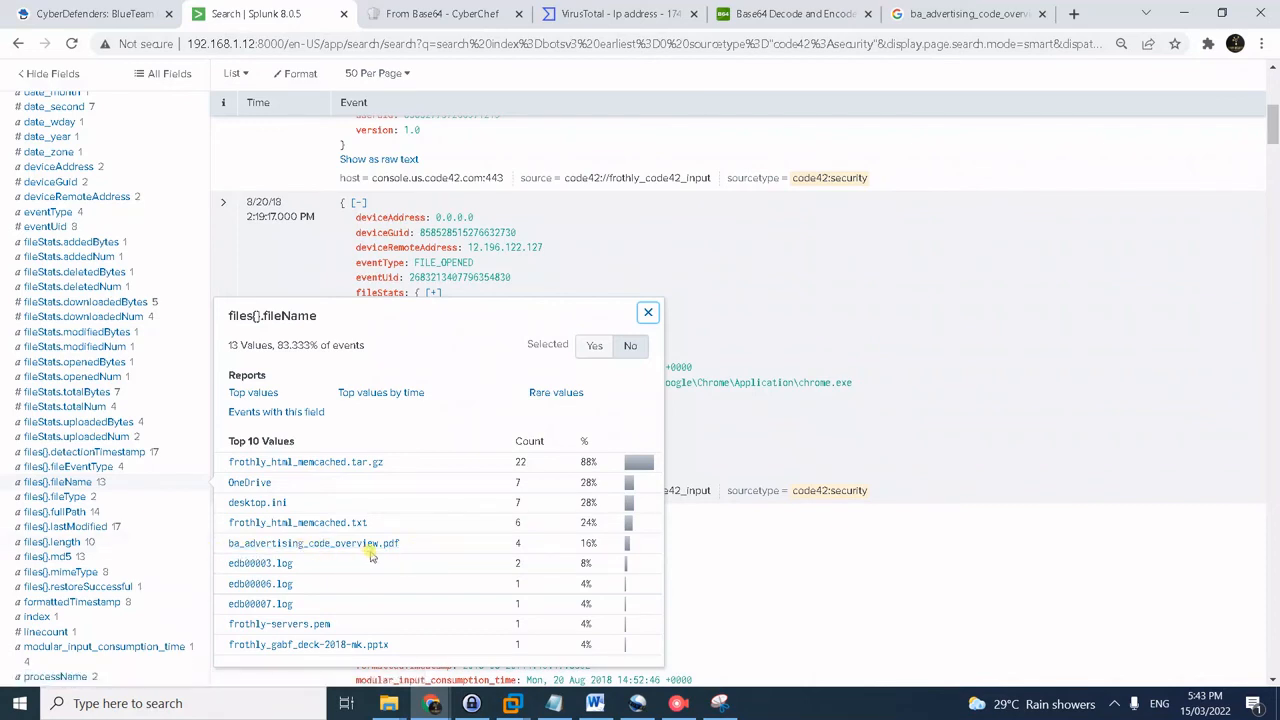
left_click(1012, 13)
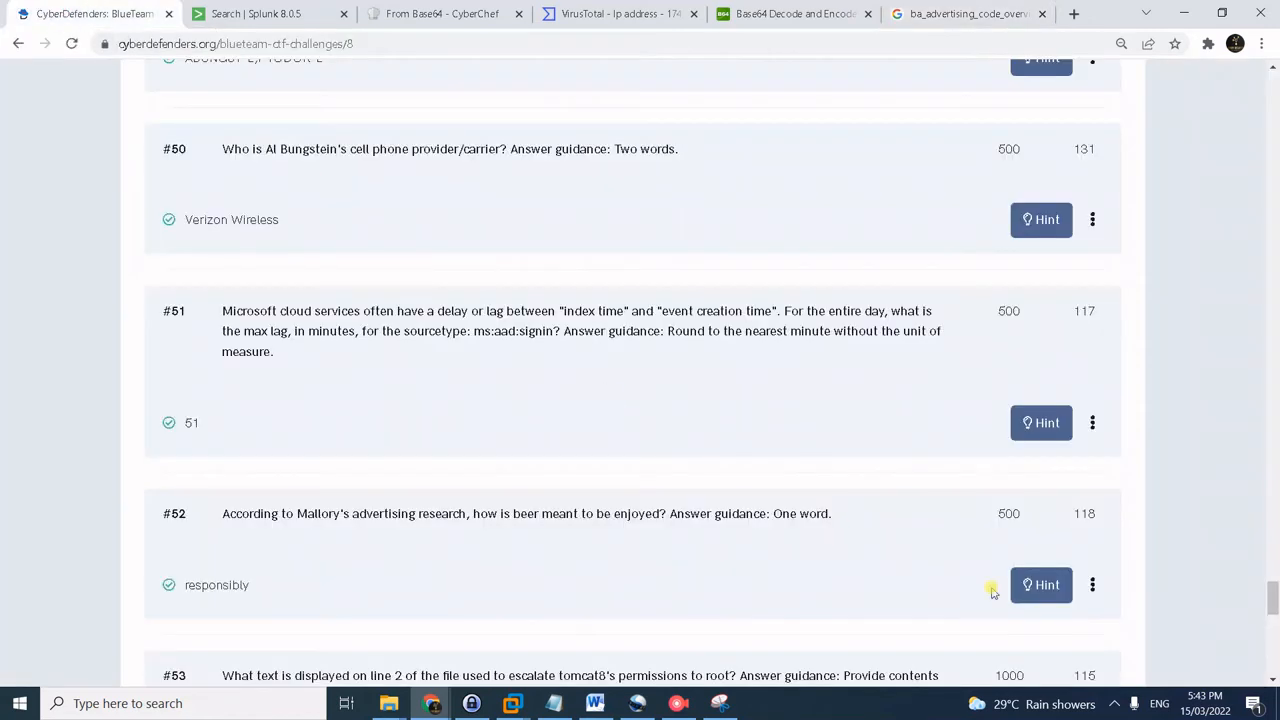
- Review question 53 on the CyberDefenders challenge page and highlight its submitted answer about line 2 of the escalation file
scroll(266, 514, "down", 2)
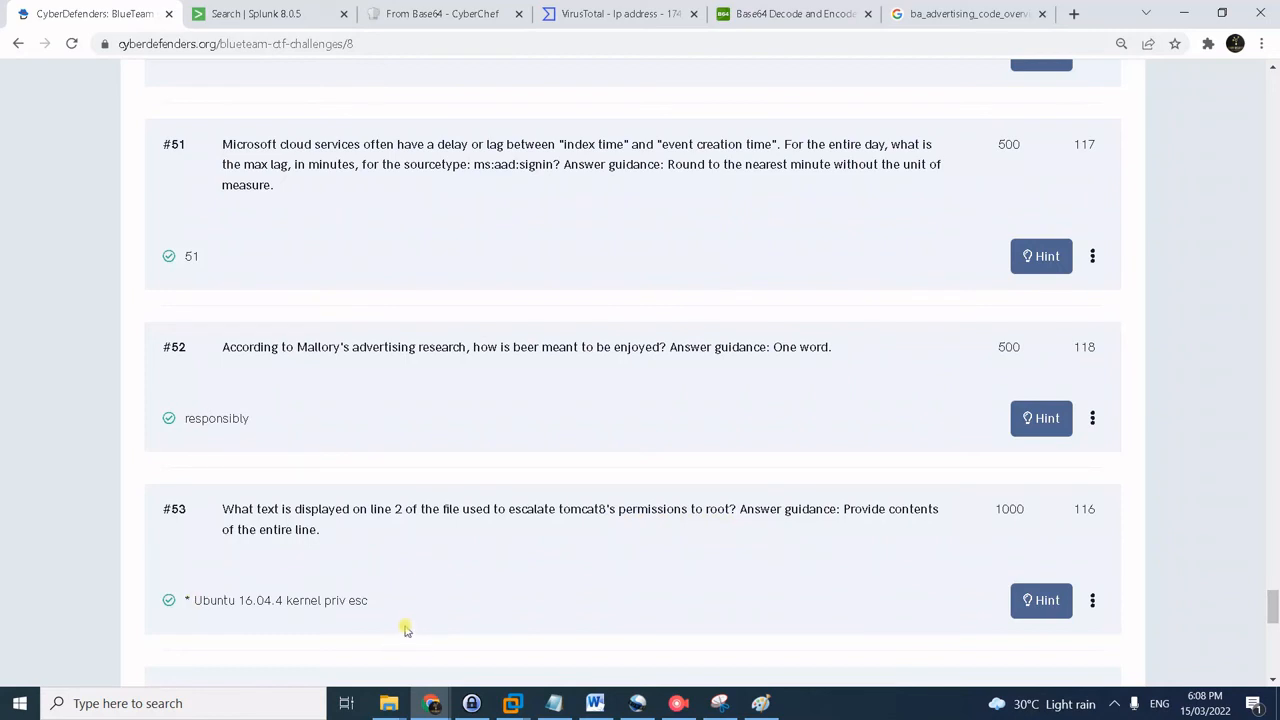
left_click_drag(403, 619, 170, 622)
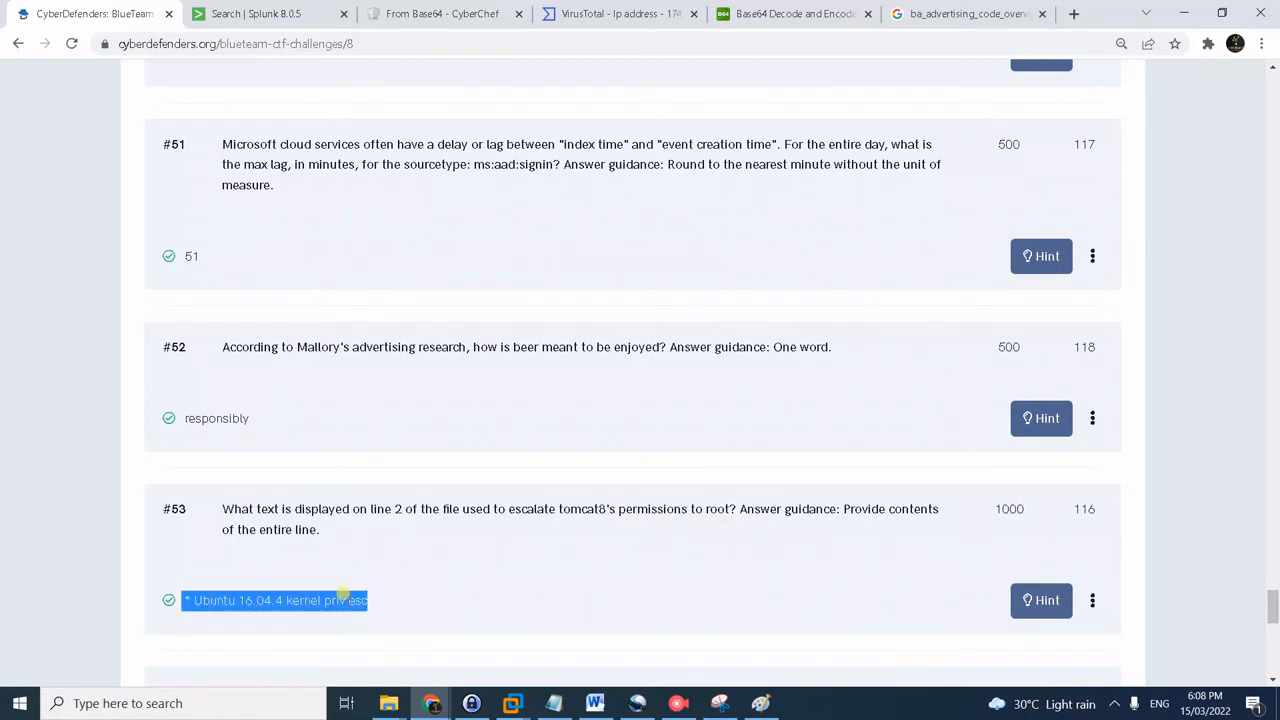
left_click(341, 598)
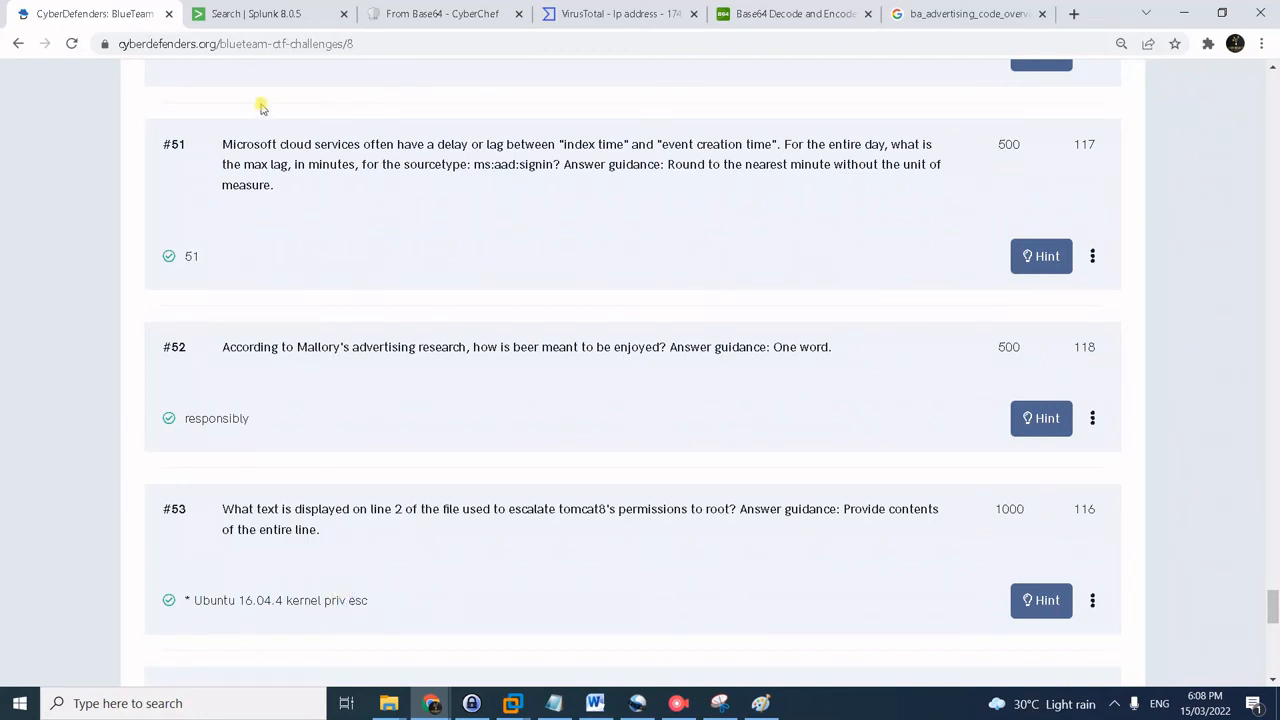
- Examine the Splunk /tmp search for colonel and the other files, viewing its Process_Command_Line results from the start of each line
left_click(277, 20)
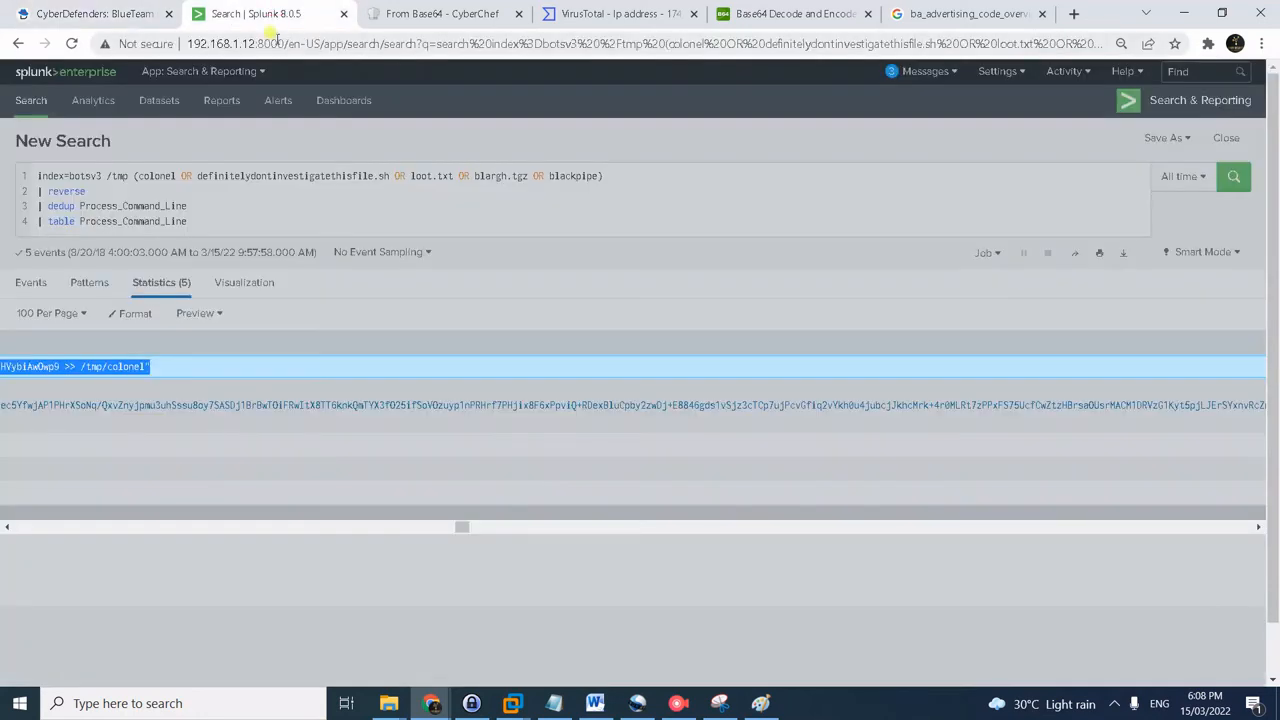
left_click(298, 207)
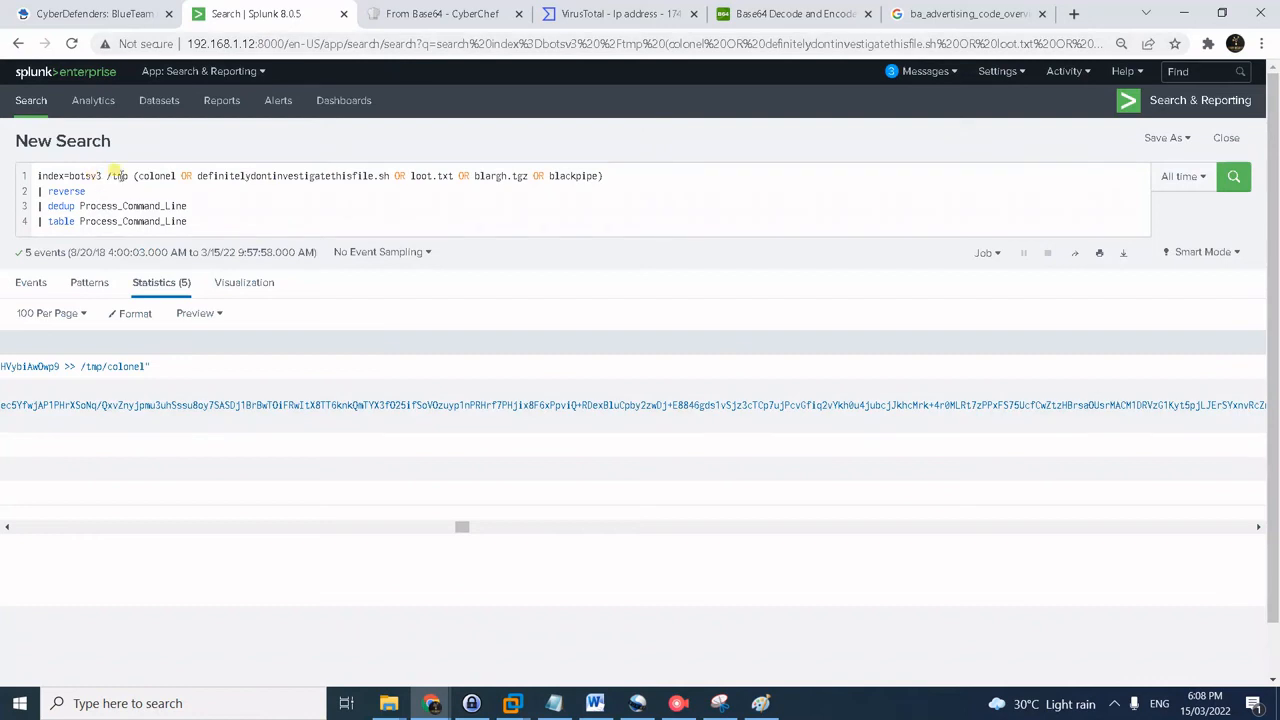
left_click_drag(462, 527, 18, 510)
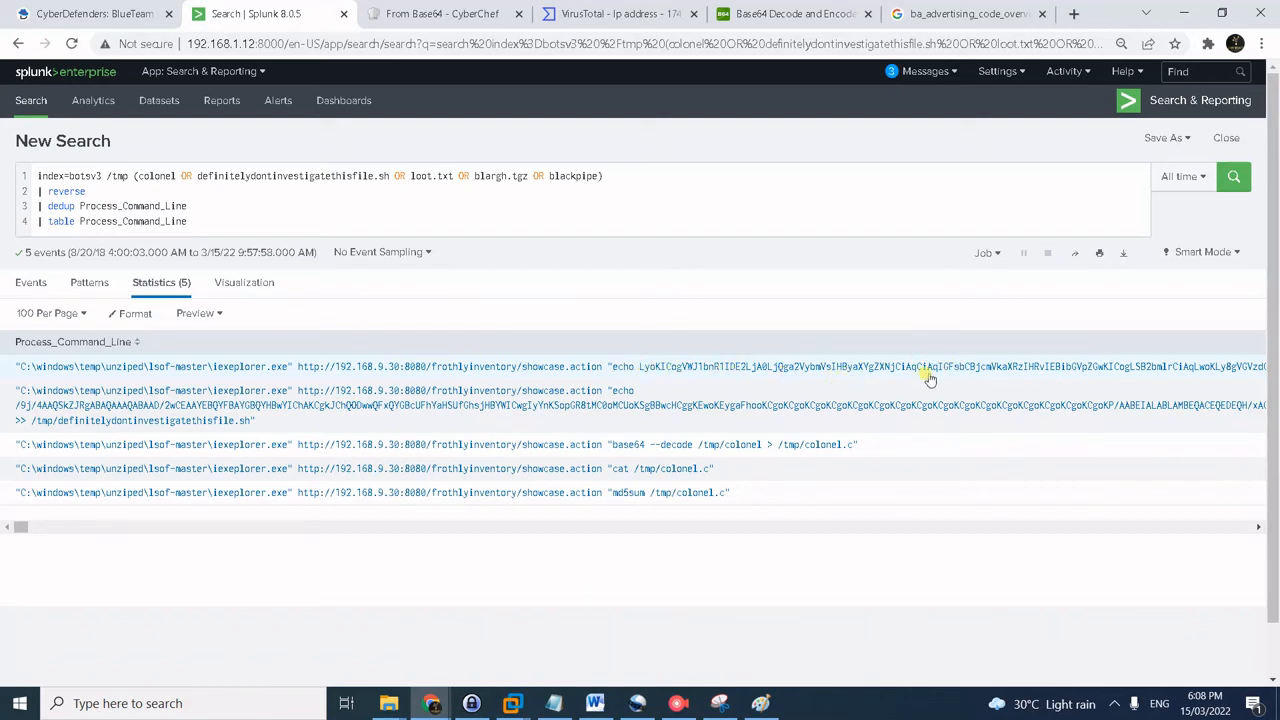
- Check the colonel Base64 string decoded in CyberChef, and highlight line 2 of the output
left_click(468, 14)
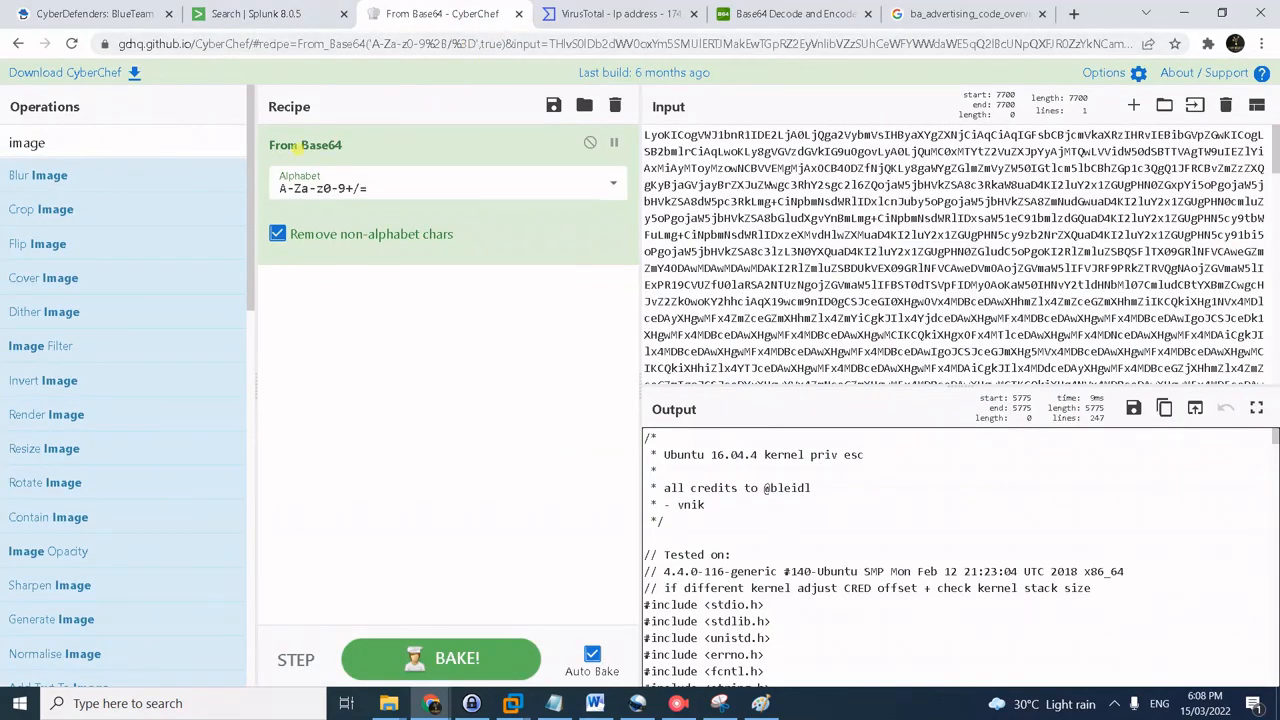
left_click(771, 205)
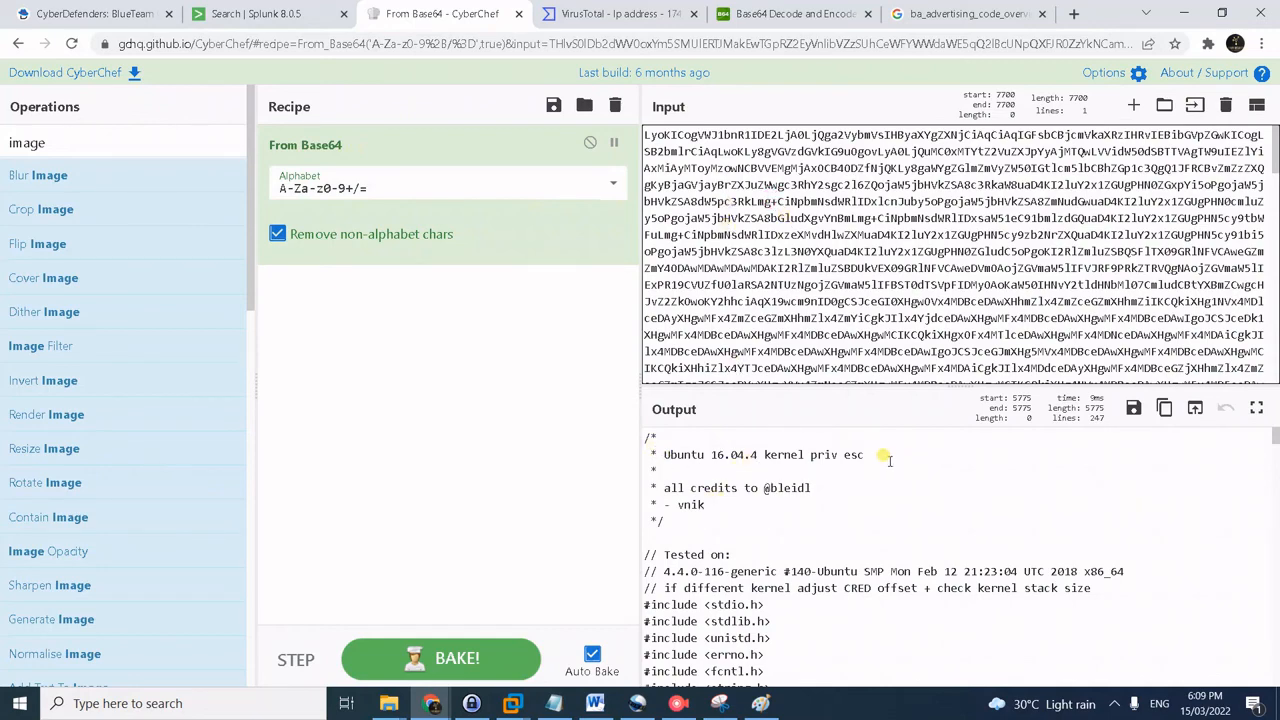
left_click_drag(864, 454, 650, 446)
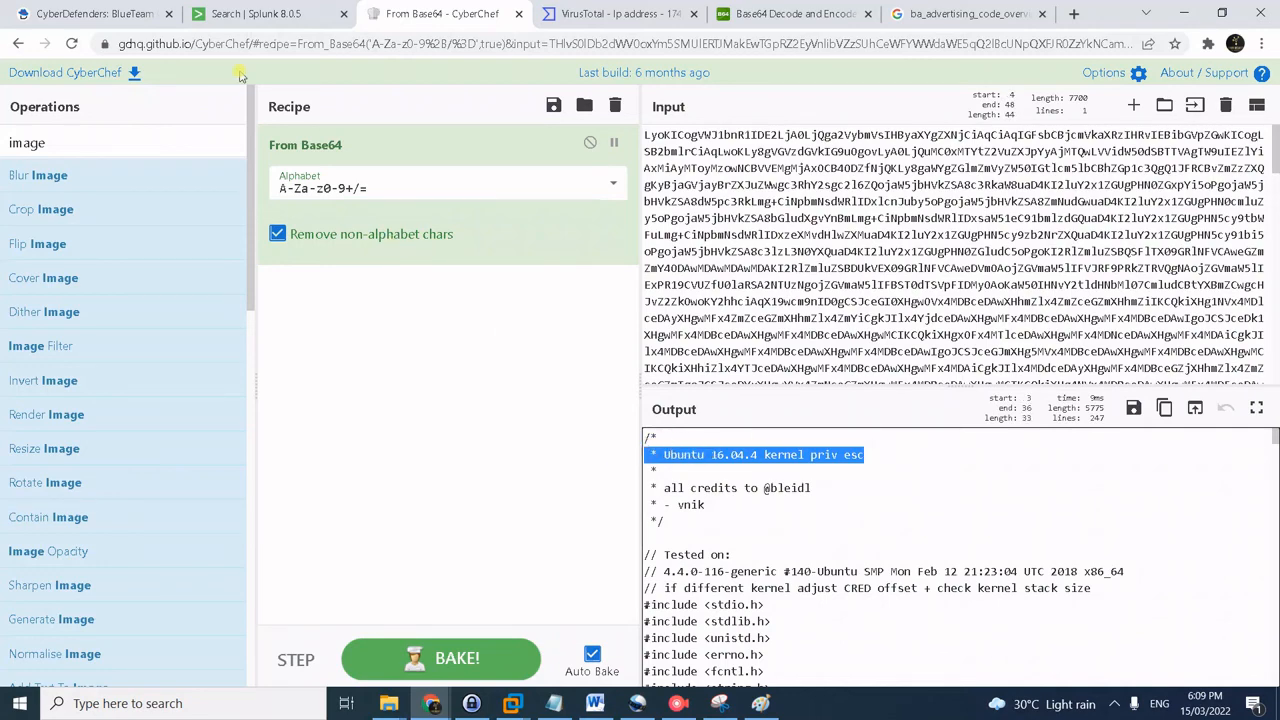
- Review question 54 and its Splunk command-line results, and read the plain-text message at the end of the matching CyberChef Base64 output
left_click(44, 14)
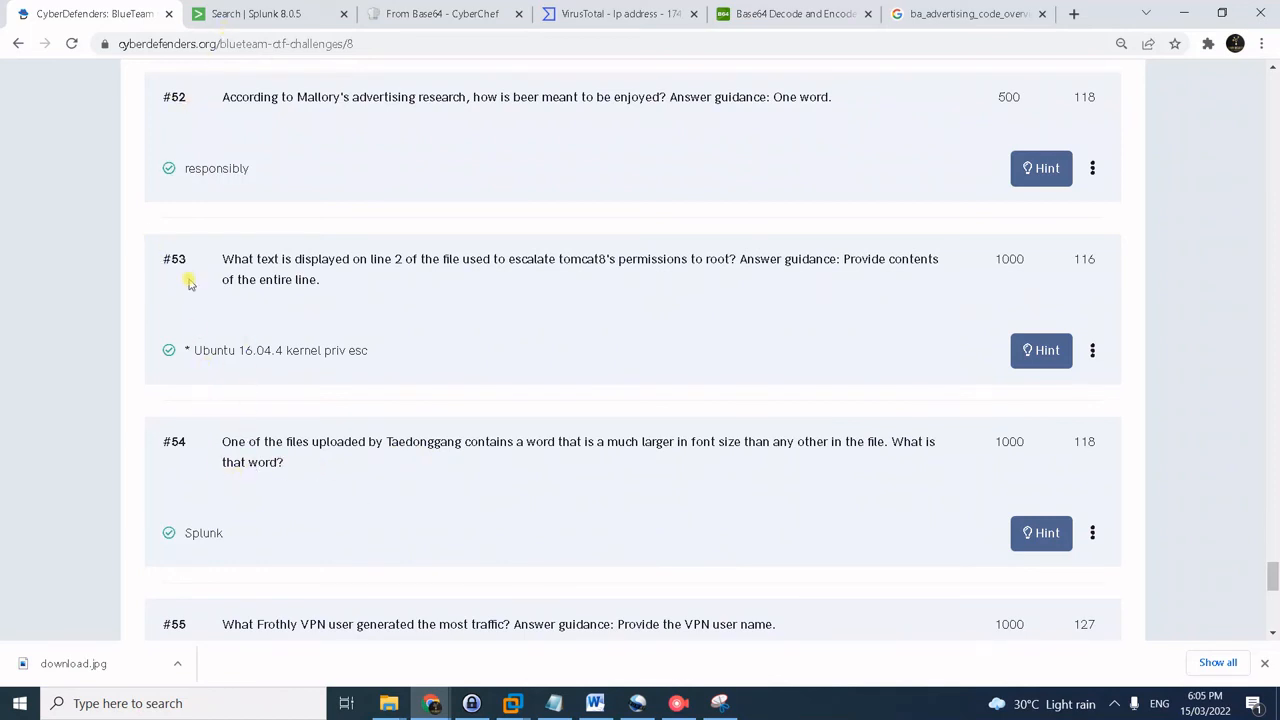
left_click(251, 16)
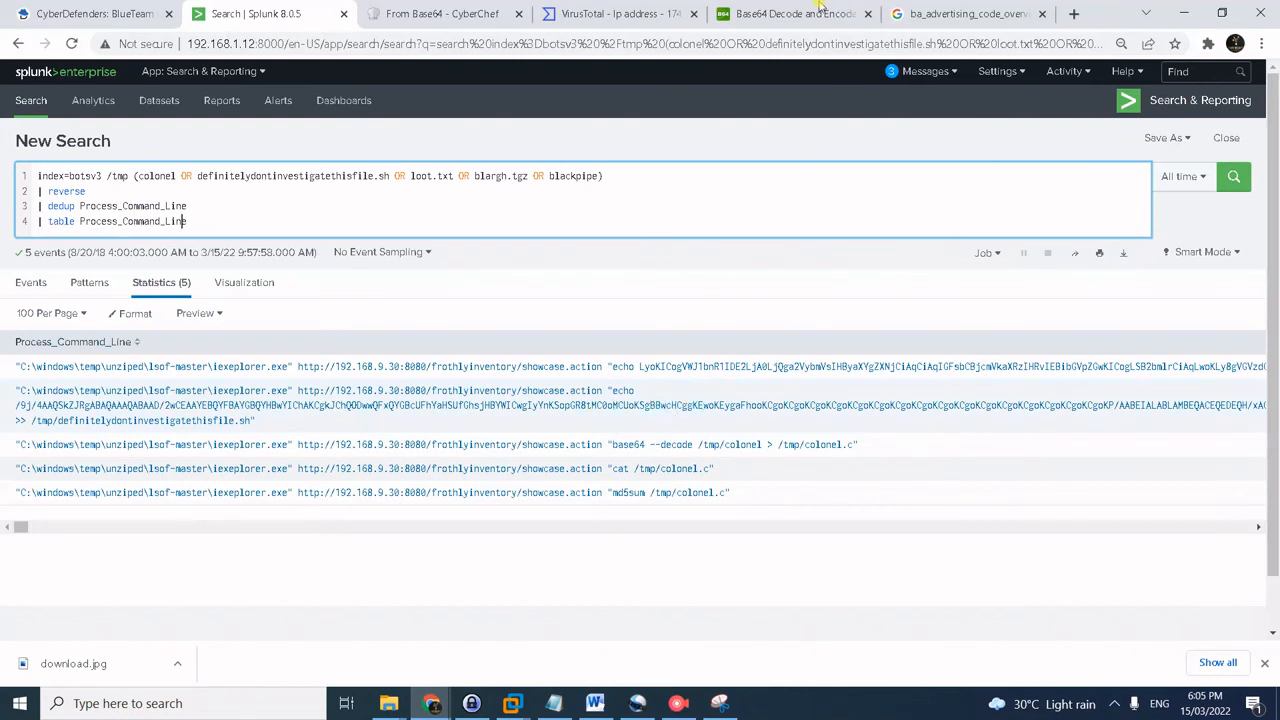
left_click(440, 17)
scroll(965, 440, "down", 5)
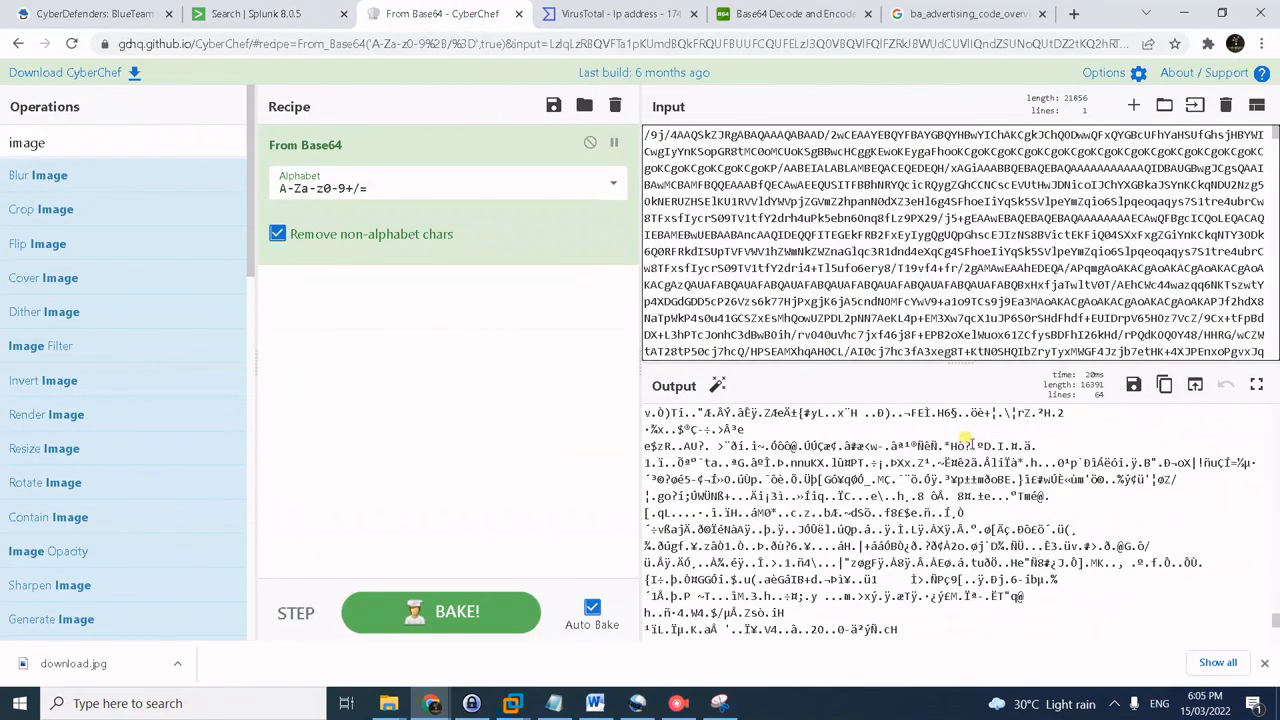
scroll(965, 440, "down", 3)
scroll(970, 478, "down", 3)
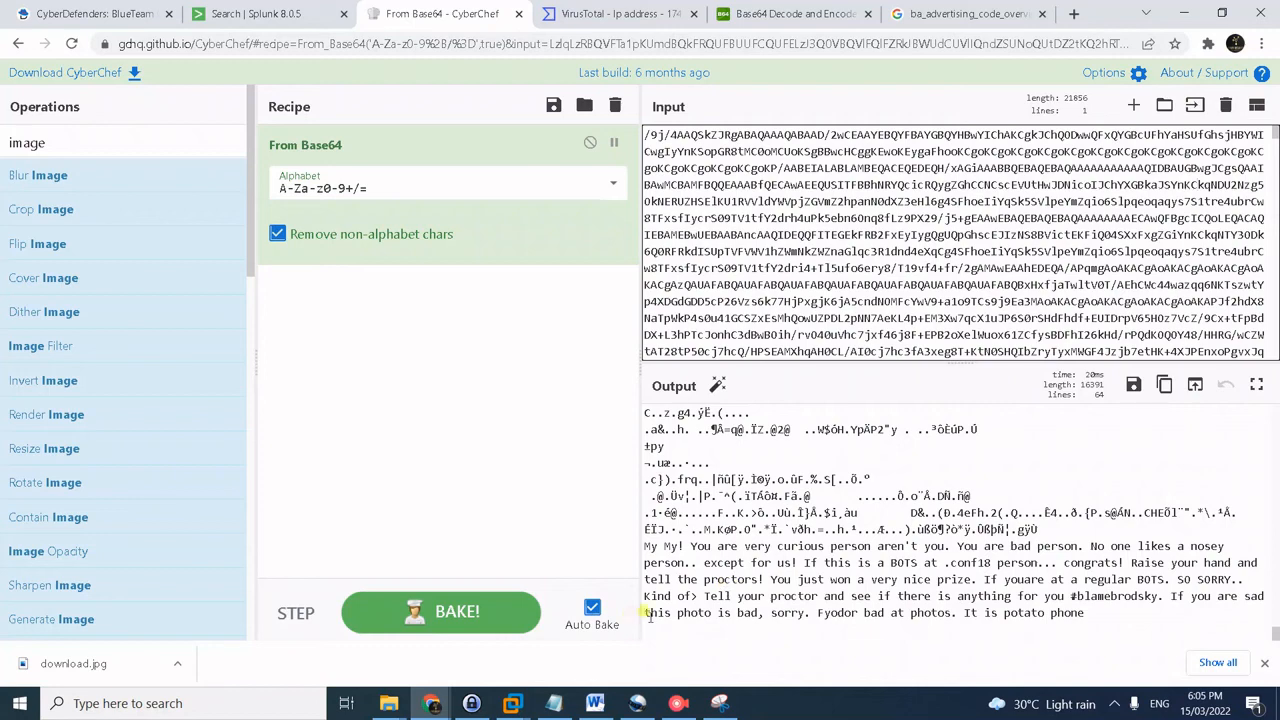
left_click_drag(650, 612, 1108, 612)
left_click(1108, 612)
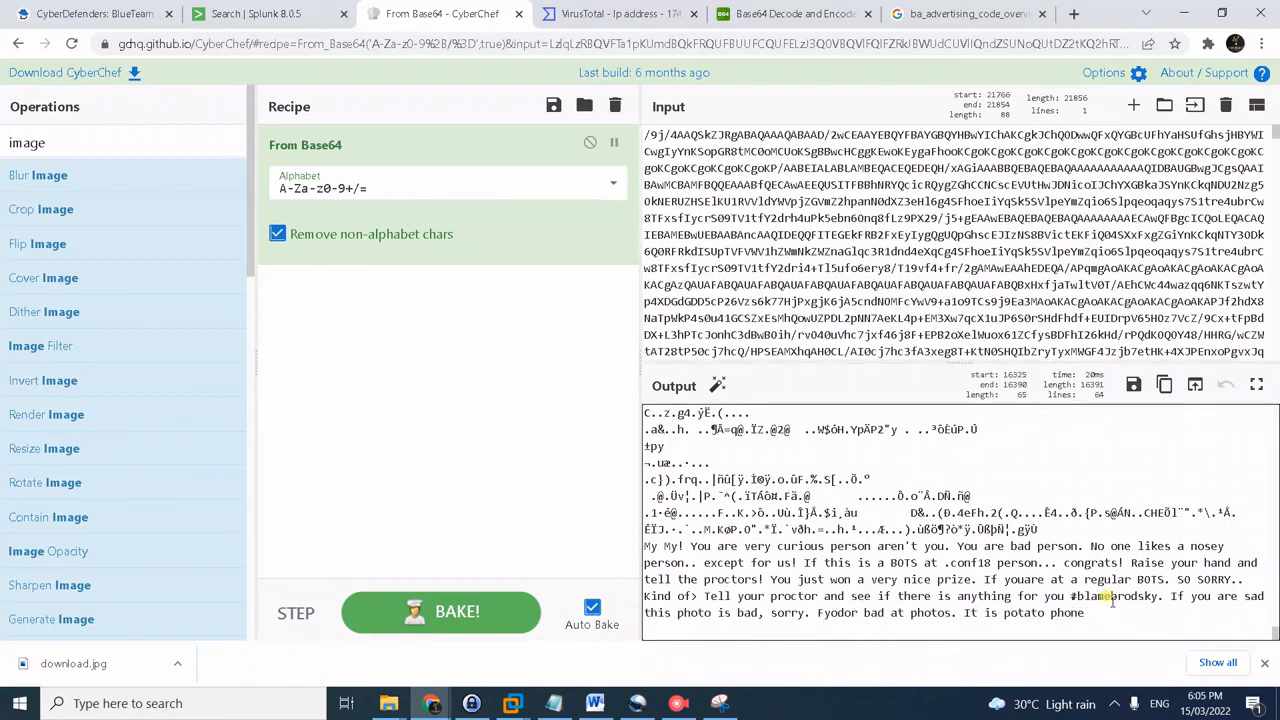
- Show the option for saving the CyberChef output to a file without saving, and view the already downloaded download.jpg in Paint
left_click(1132, 386)
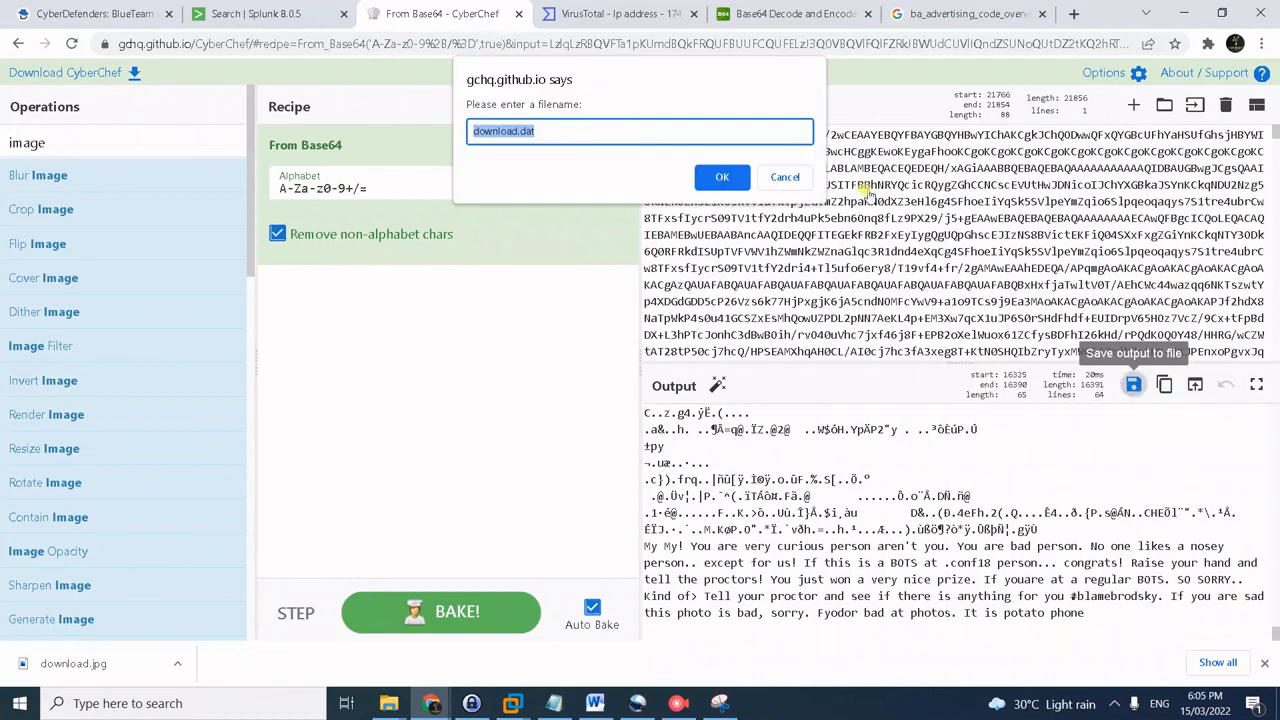
left_click(785, 178)
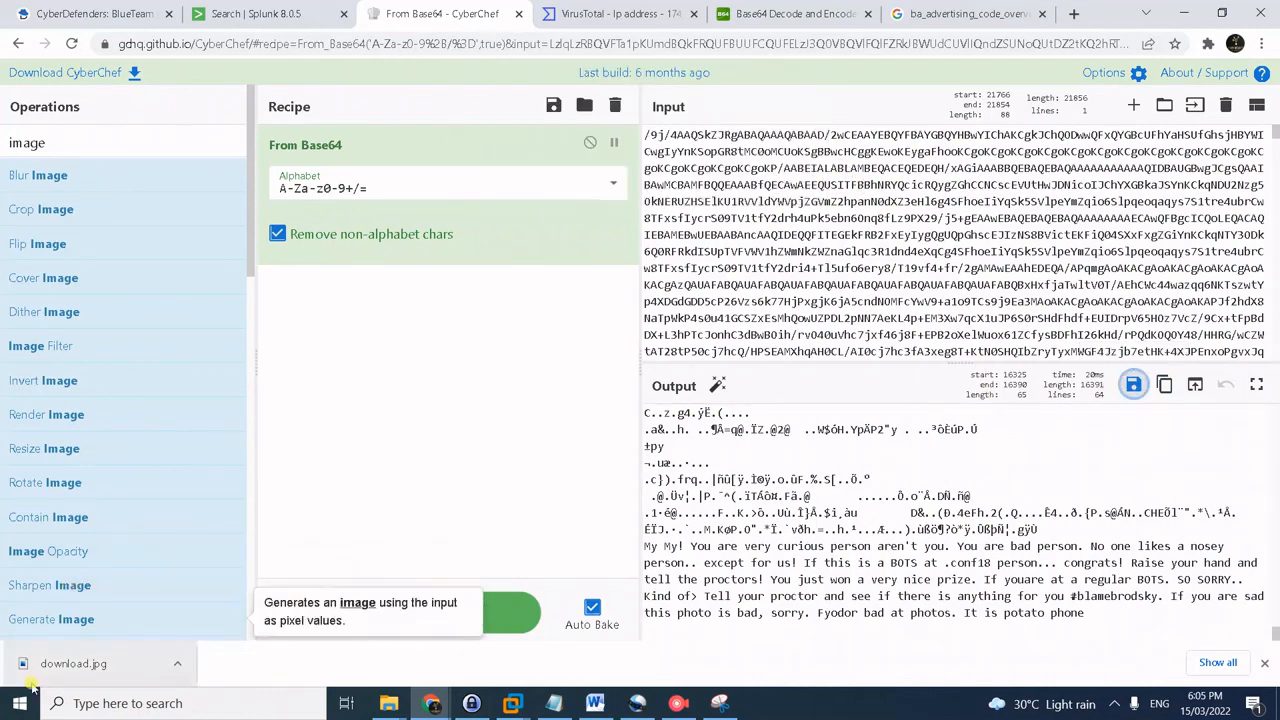
left_click(165, 682)
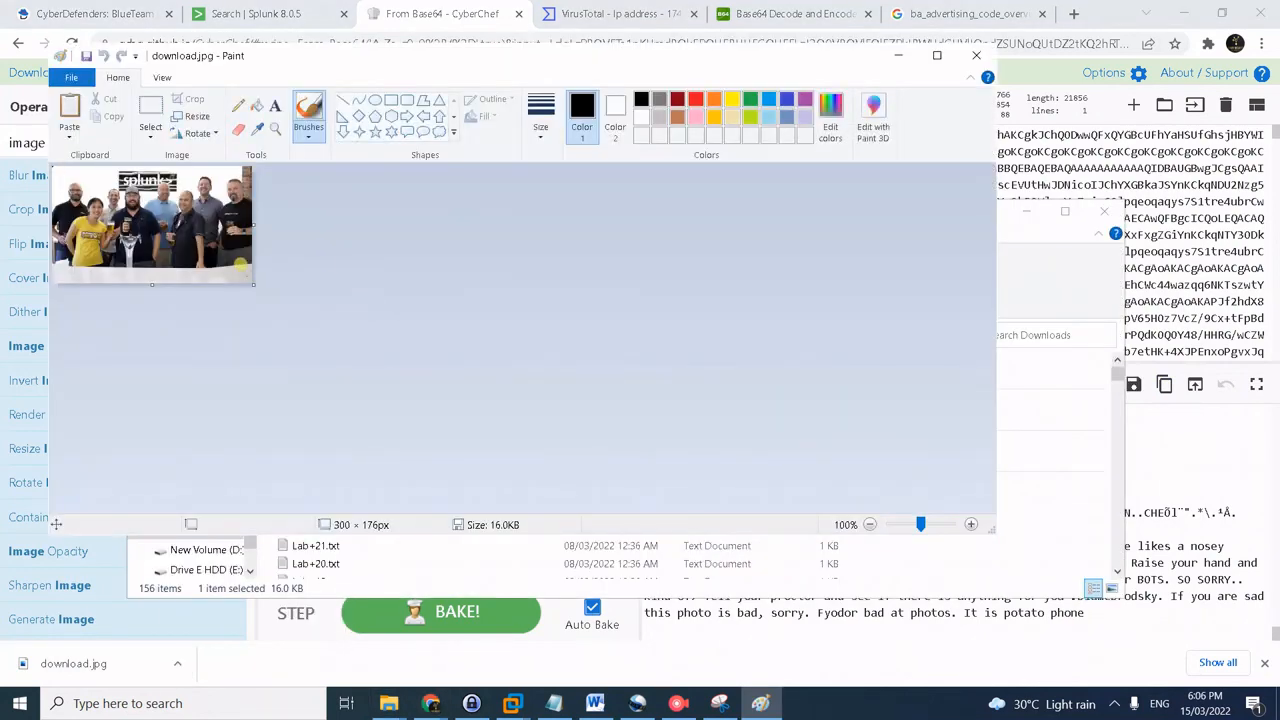
scroll(303, 310, "up", 1)
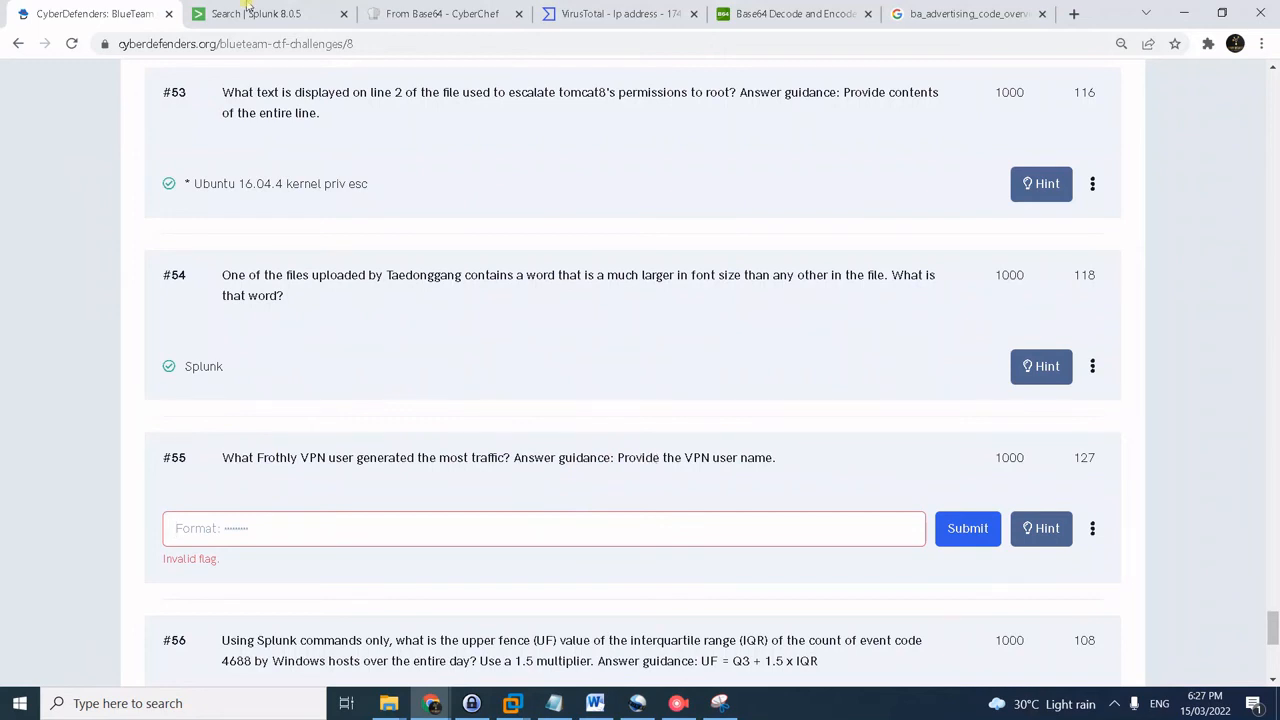
- Read the hint for question 55, and check the action field's values in the Splunk search on sourcetype="cisco:asa"
left_click(1041, 527)
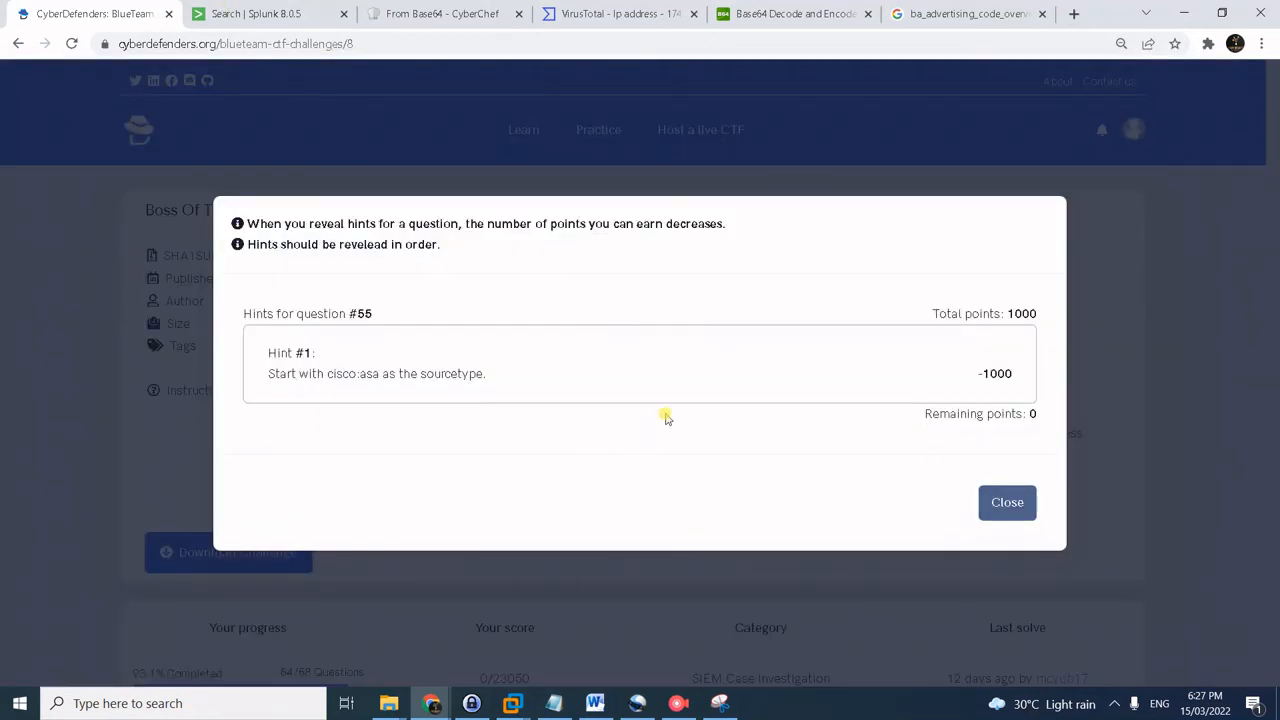
left_click(1024, 517)
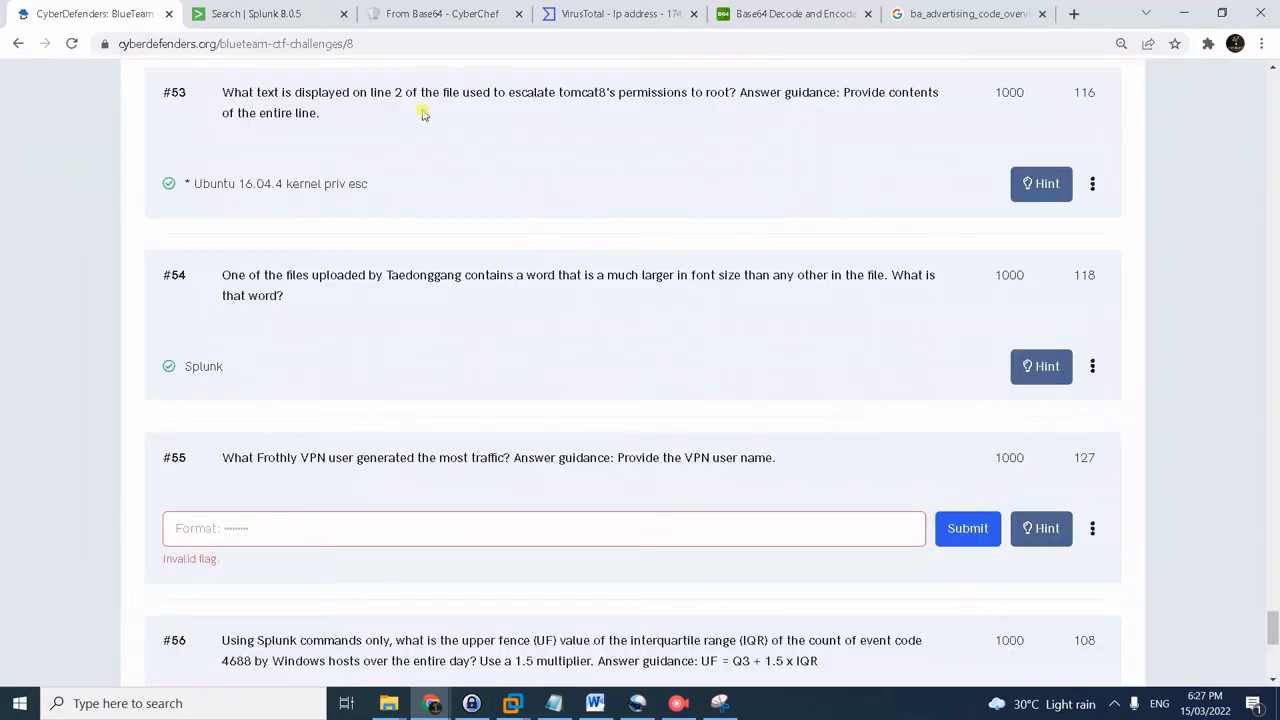
left_click(258, 13)
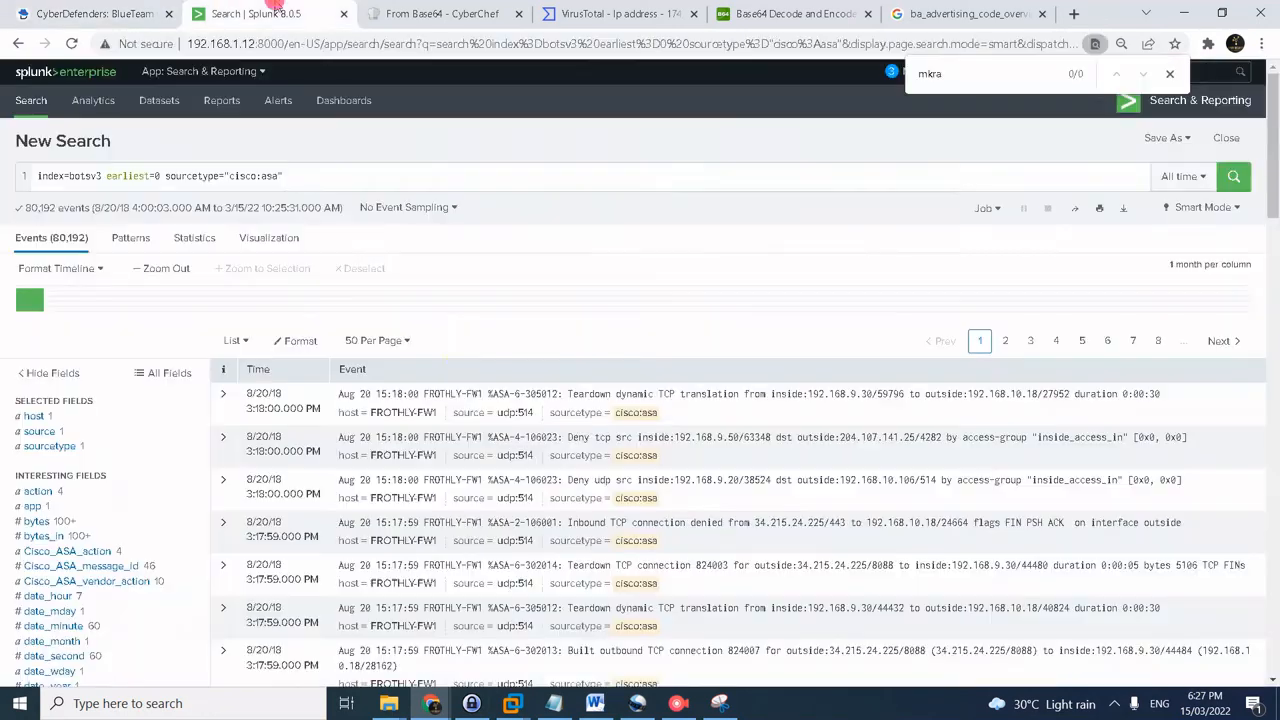
left_click(52, 501)
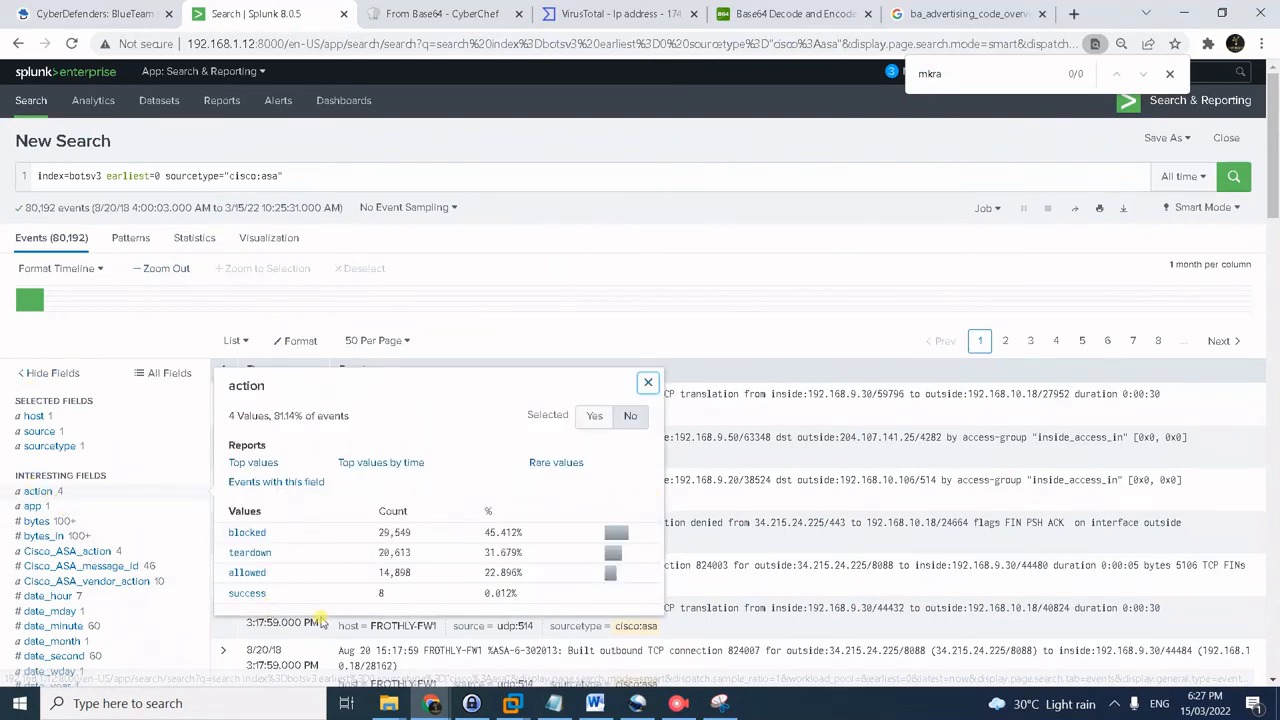
left_click(746, 344)
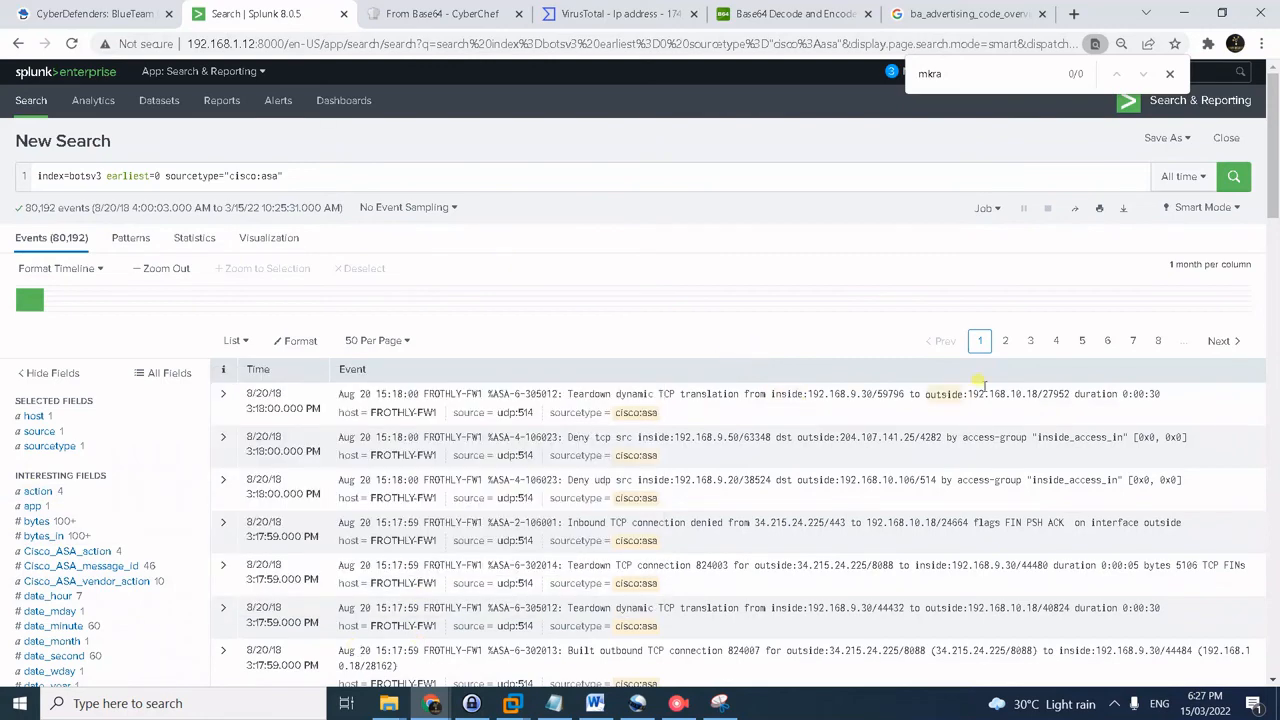
- Browse the cisco:asa events through result pages 2 to 4, and expand the first event on page 4
left_click(1005, 341)
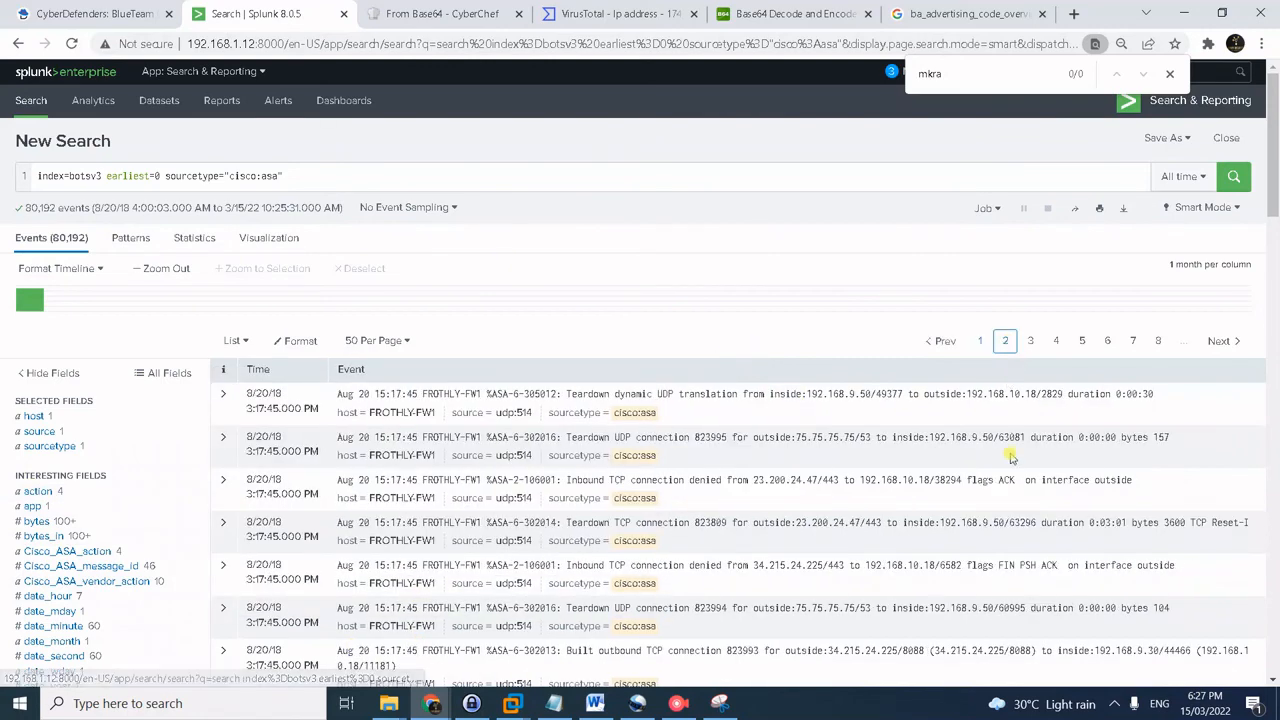
scroll(1012, 457, "down", 1)
left_click(1031, 258)
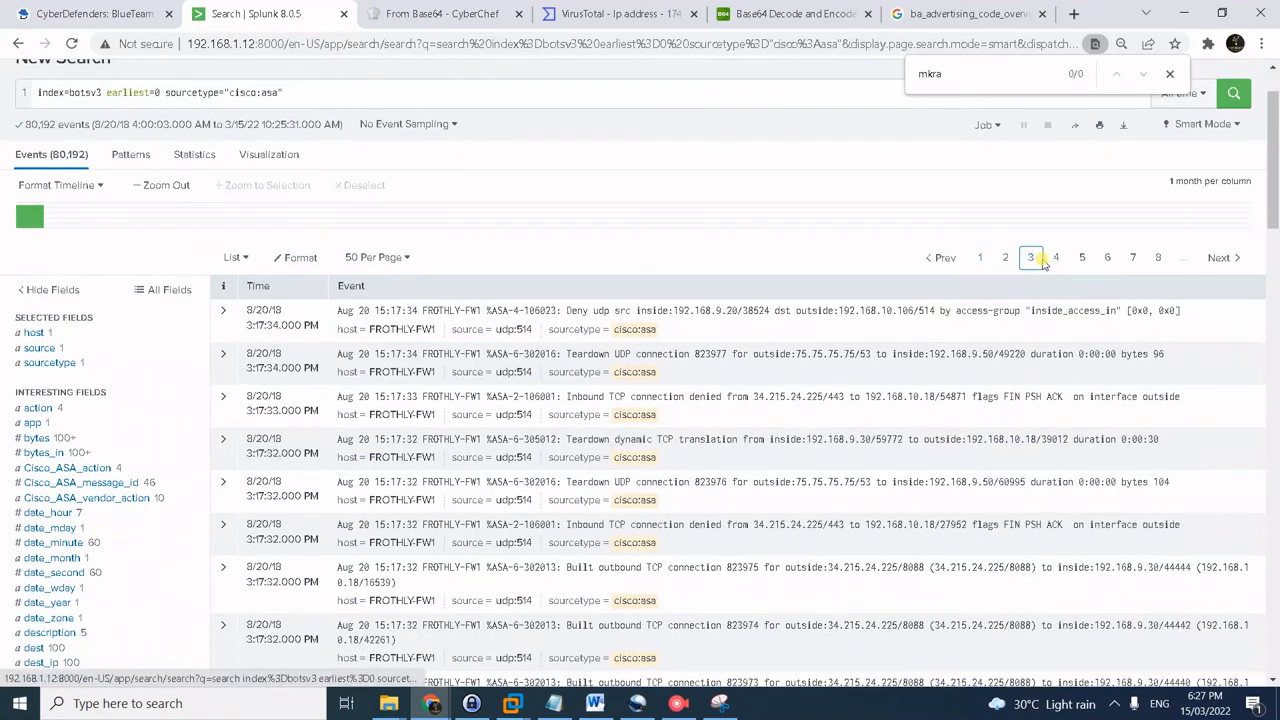
left_click(1055, 258)
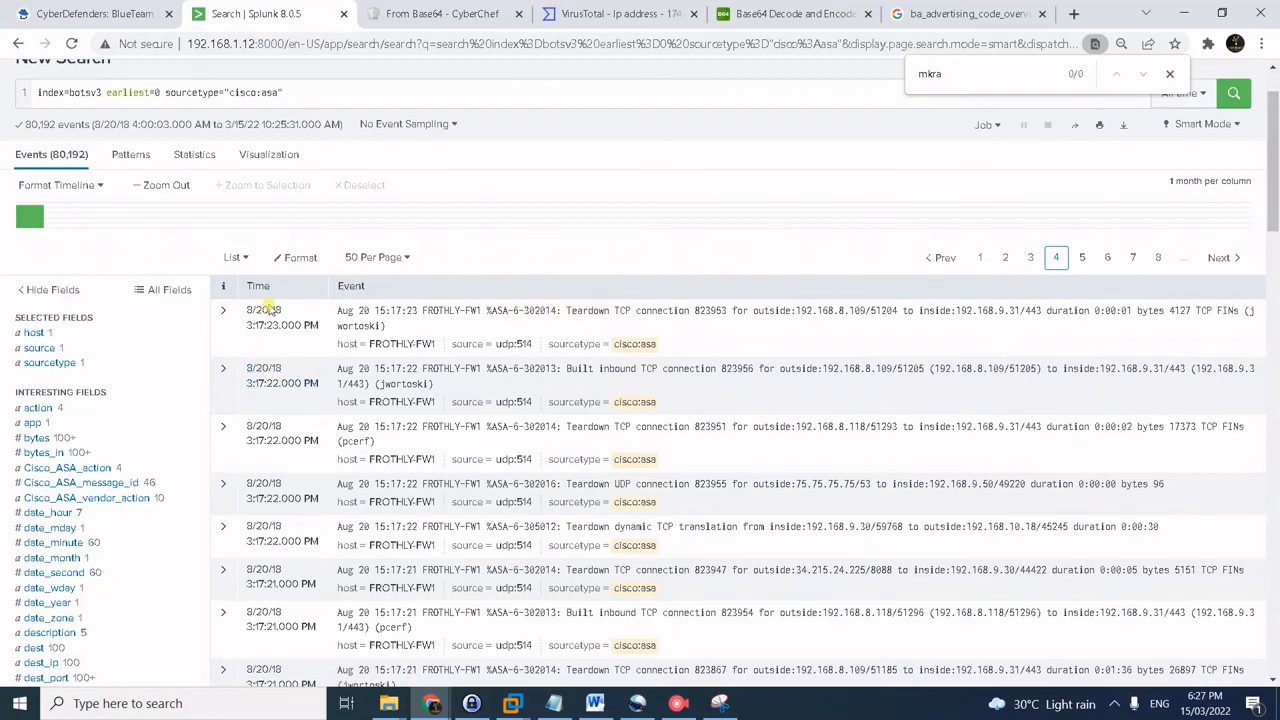
left_click(218, 316)
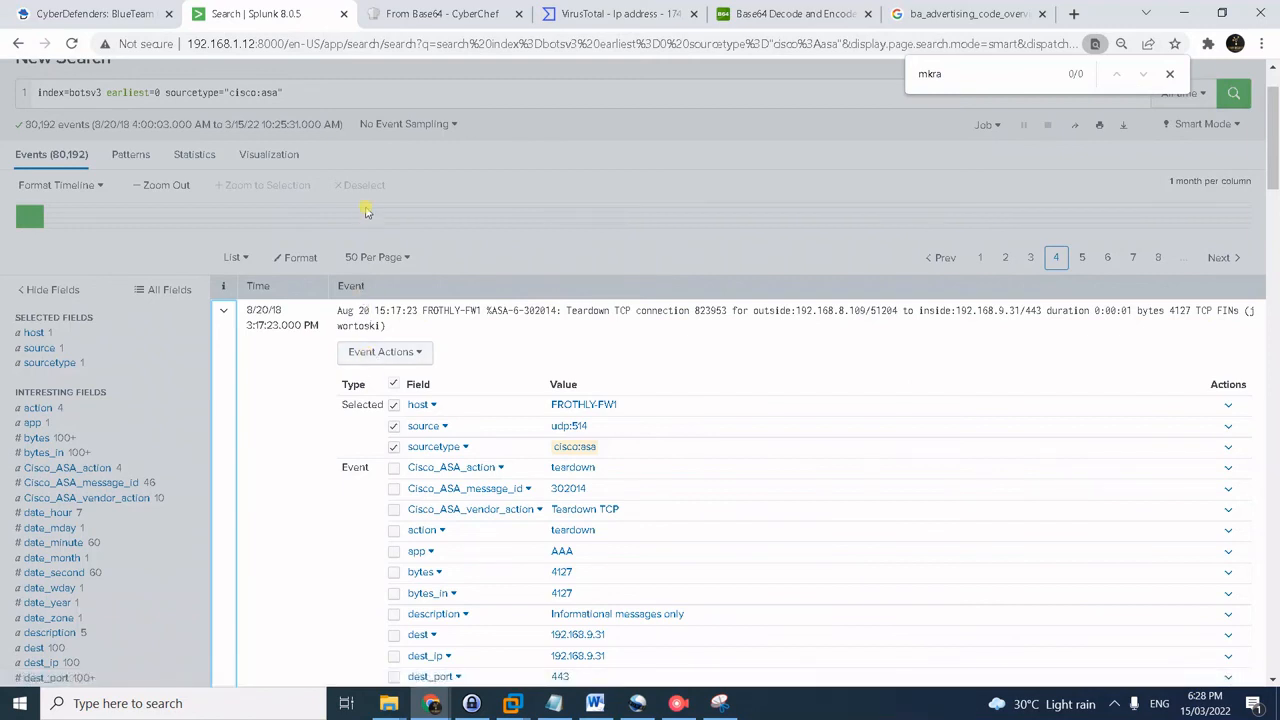
- Filter the cisco:asa search to action=teardown, and expand the first resulting event to show its fields
left_click(42, 410)
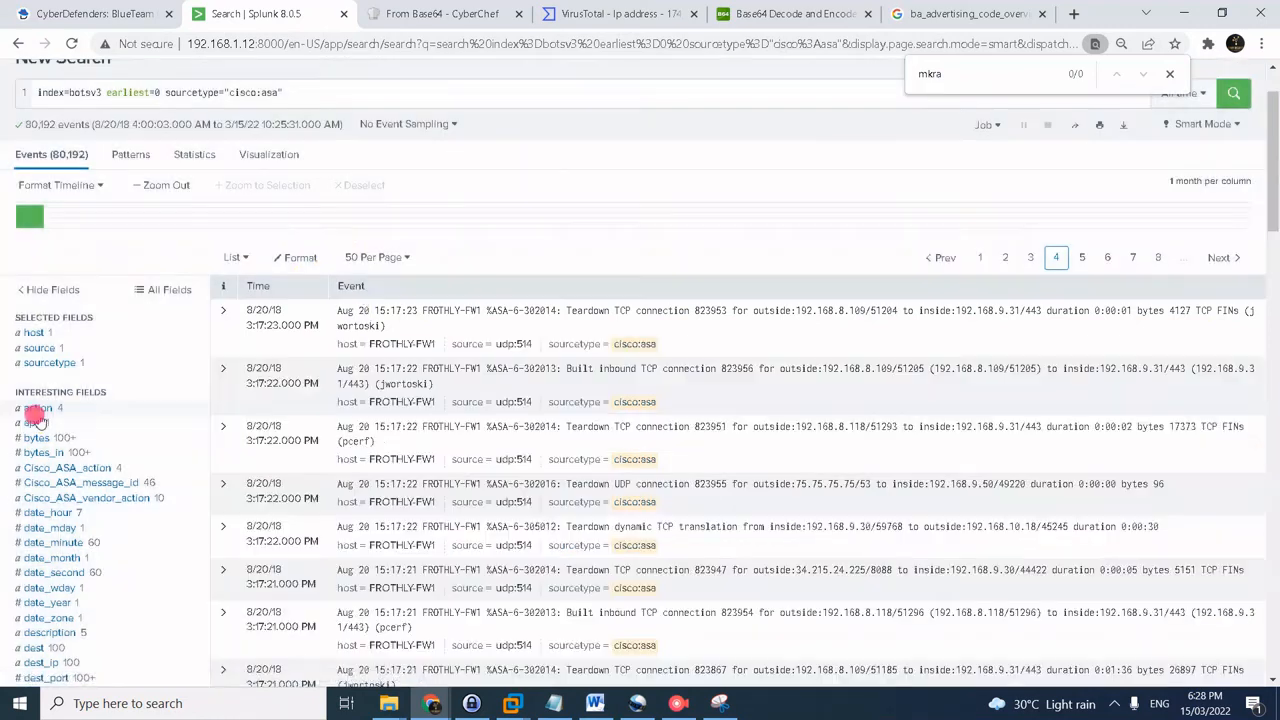
left_click(255, 469)
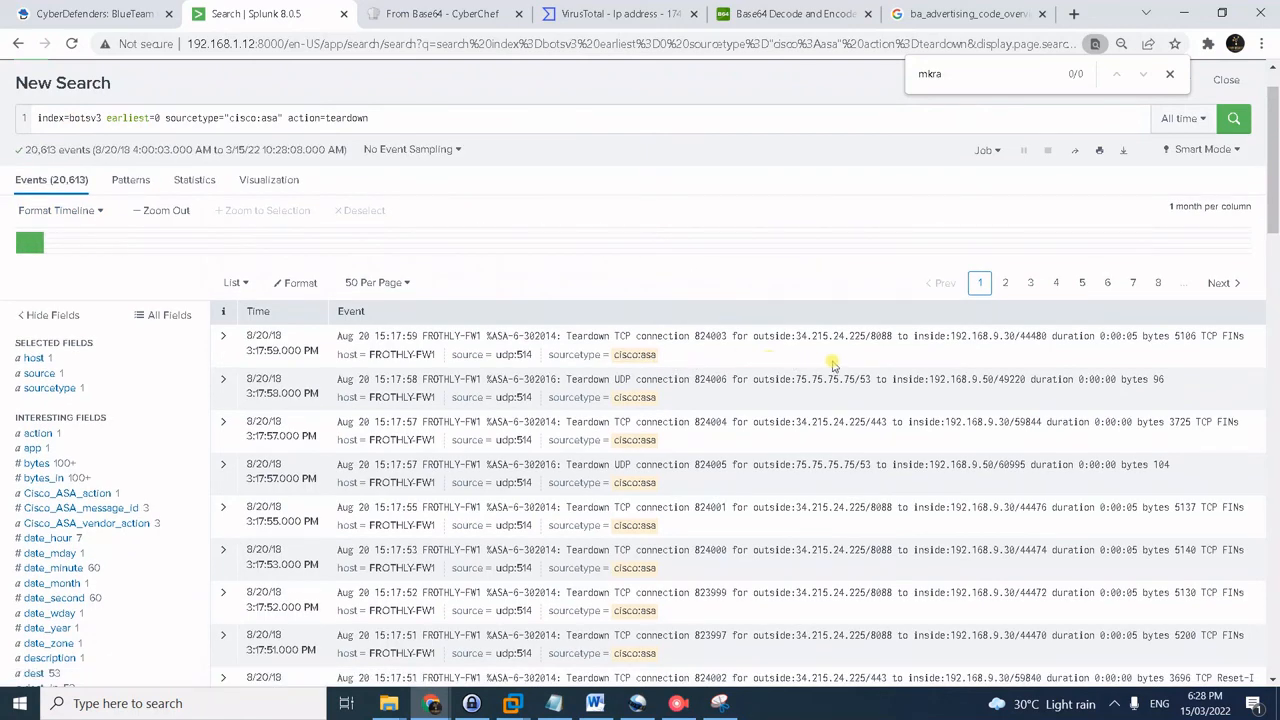
left_click(224, 338)
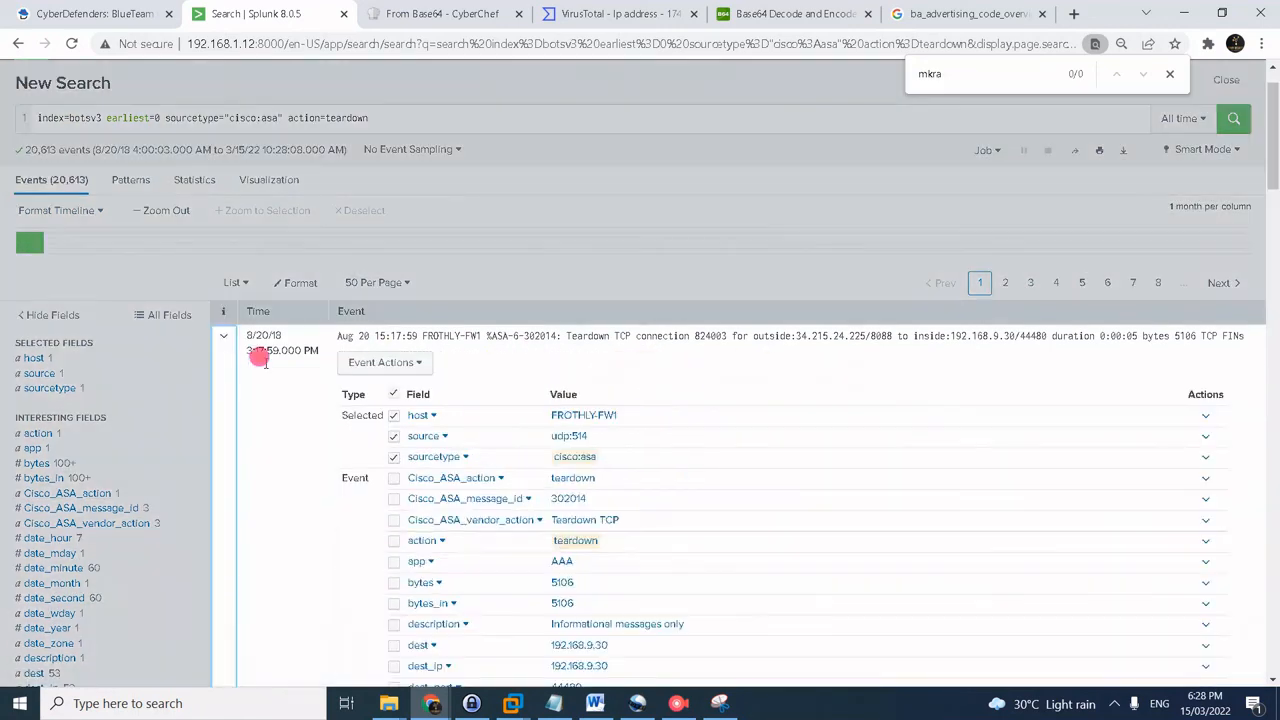
- Examine the field values of the expanded first teardown event, and collapse it again
scroll(714, 510, "down", 7)
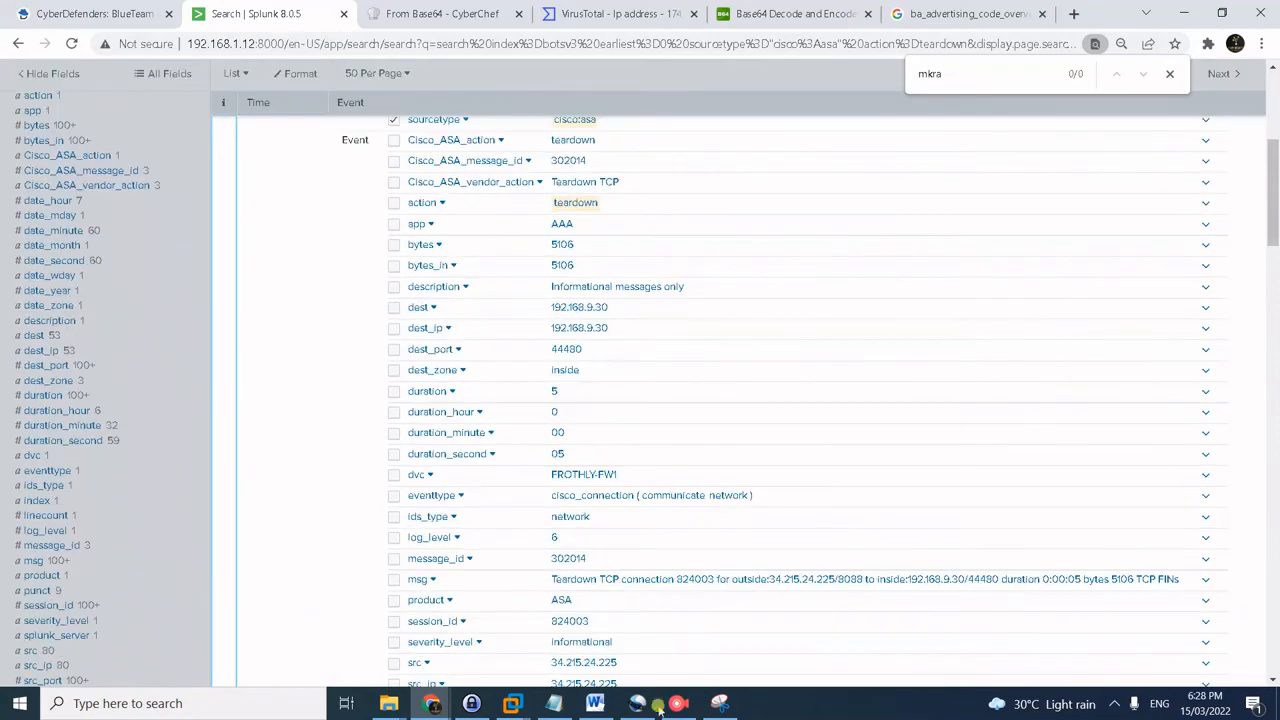
scroll(640, 601, "up", 5)
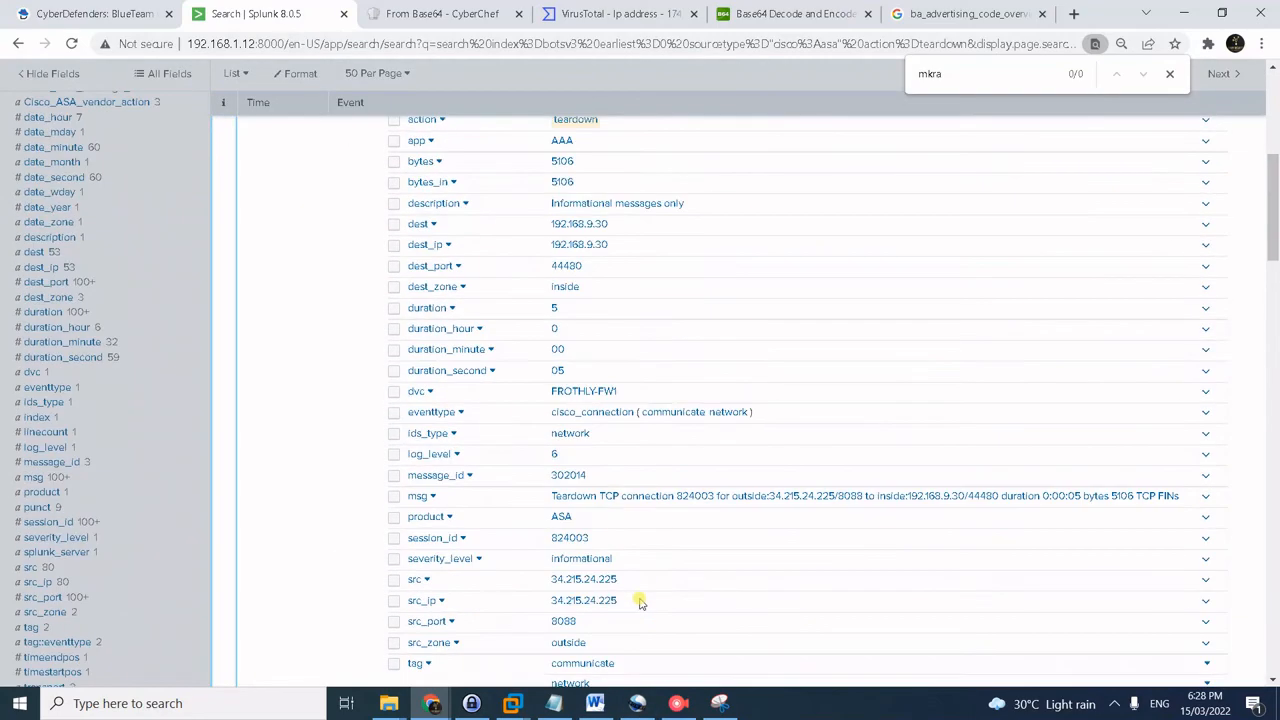
scroll(608, 408, "up", 1)
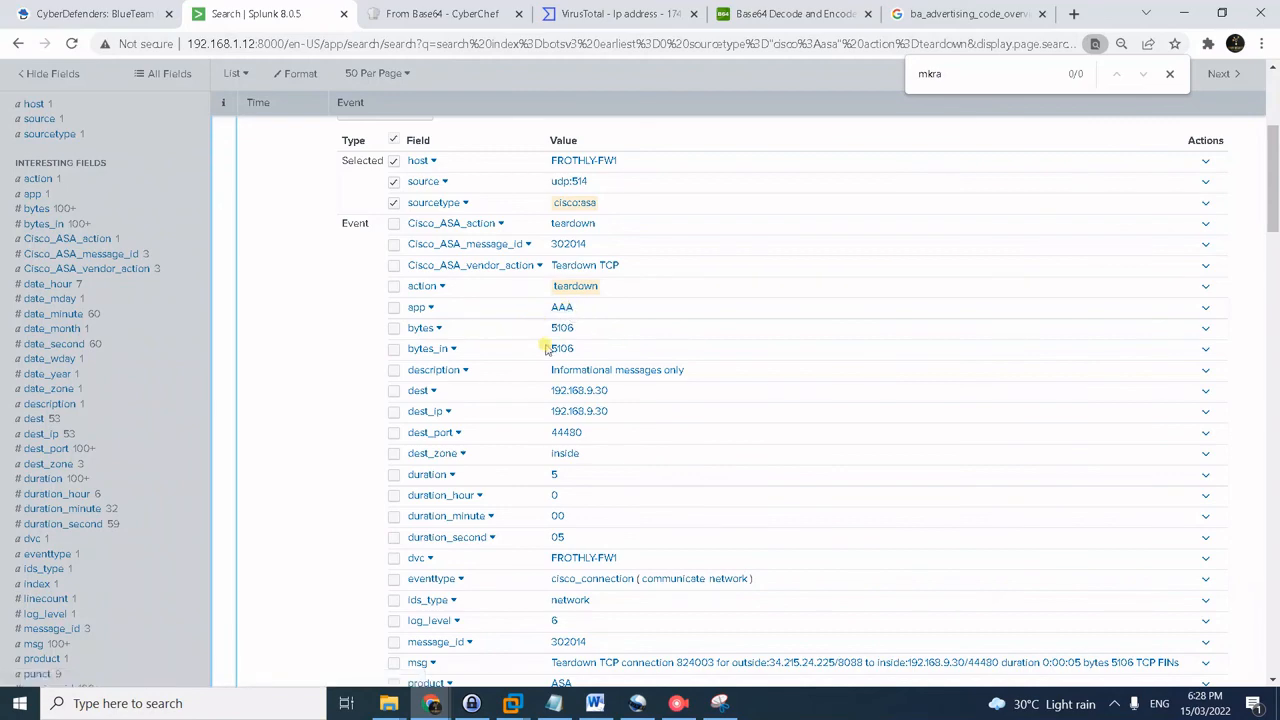
scroll(545, 350, "up", 2)
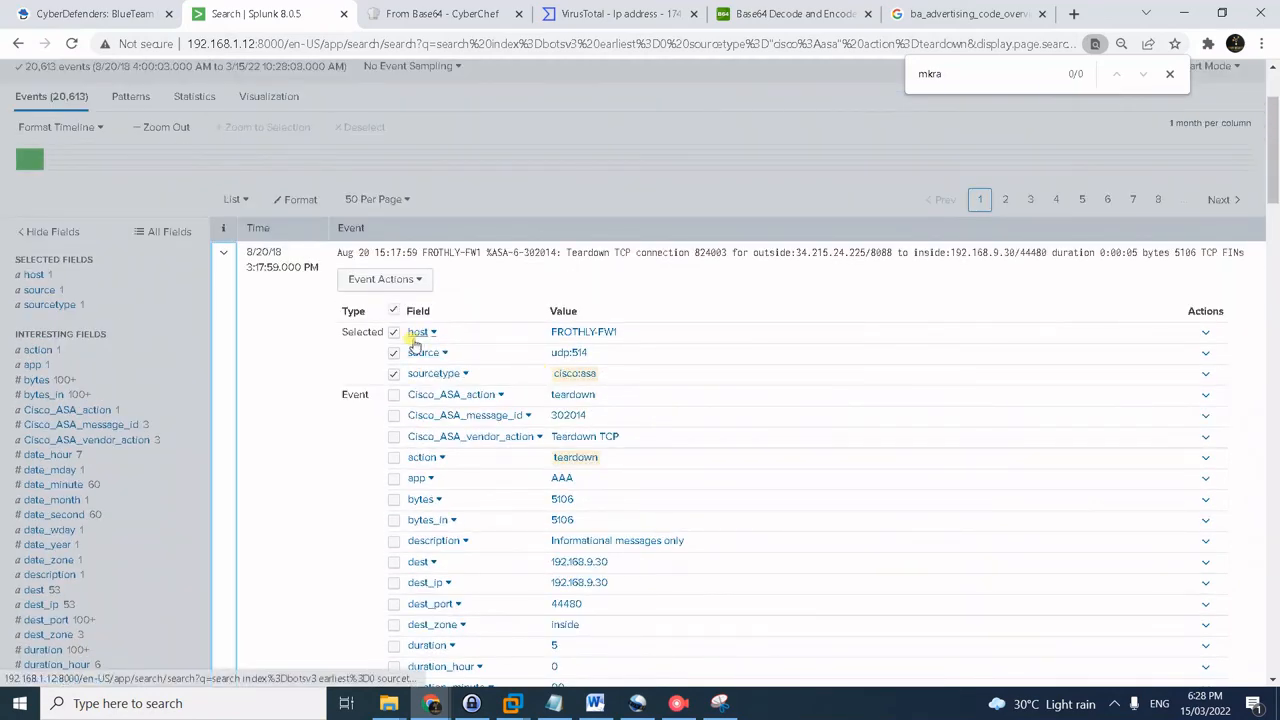
left_click(224, 253)
scroll(214, 246, "up", 2)
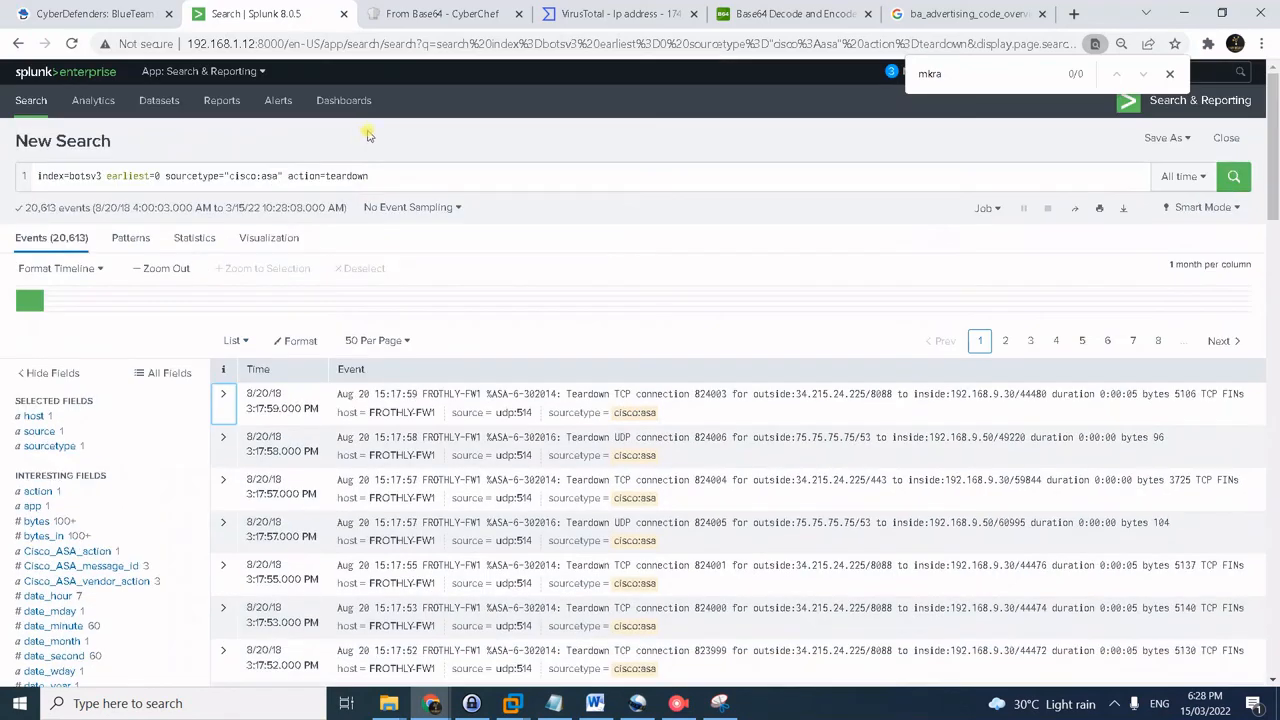
- Extend the teardown query with "*\(" to extract the user in parentheses via rex, sum bytes as total_bytes by user, and sort by descending total_bytes
left_click(378, 174)
key("ctrl+a")
type("index=botsv3 earliest=0 sourcetype=\"cisco:asa\" action=teardown \"*\\(\" | rex field=_raw \"\\((?<user>[^\\)]+)\" | table bytes, user | stats sum(bytes) as total_bytes by user | sort - total_bytes")
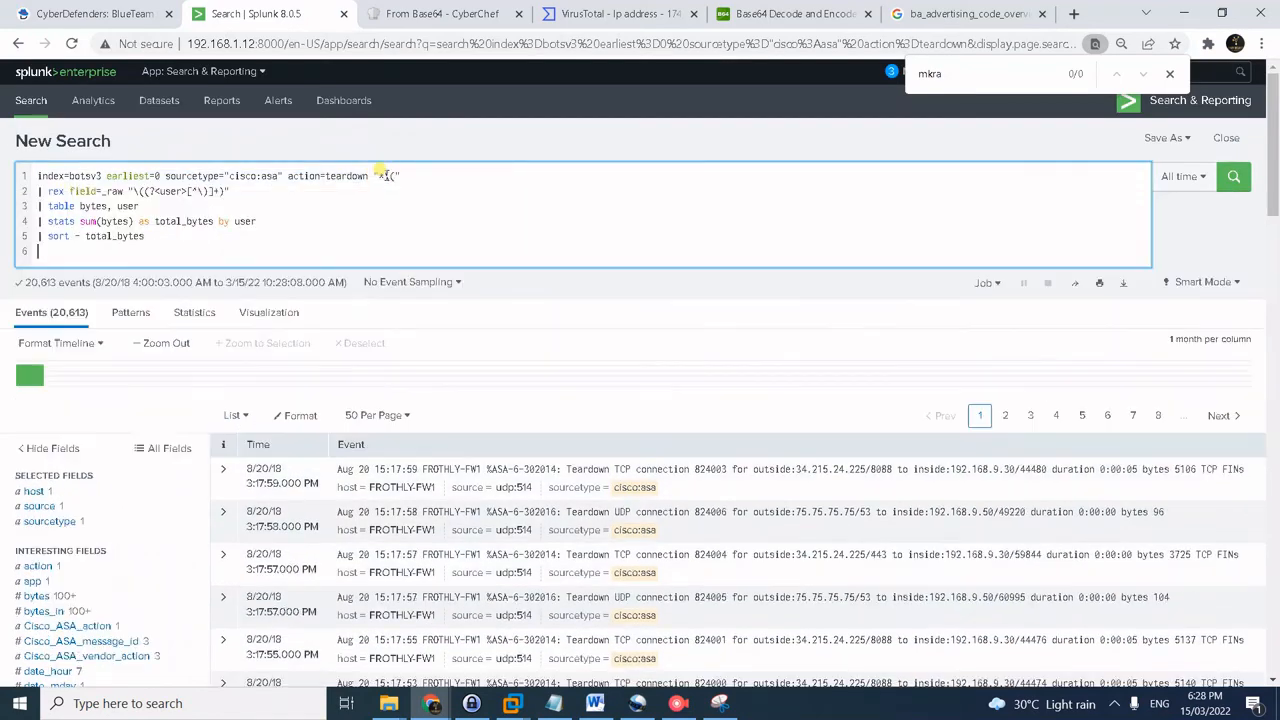
key("BackSpace")
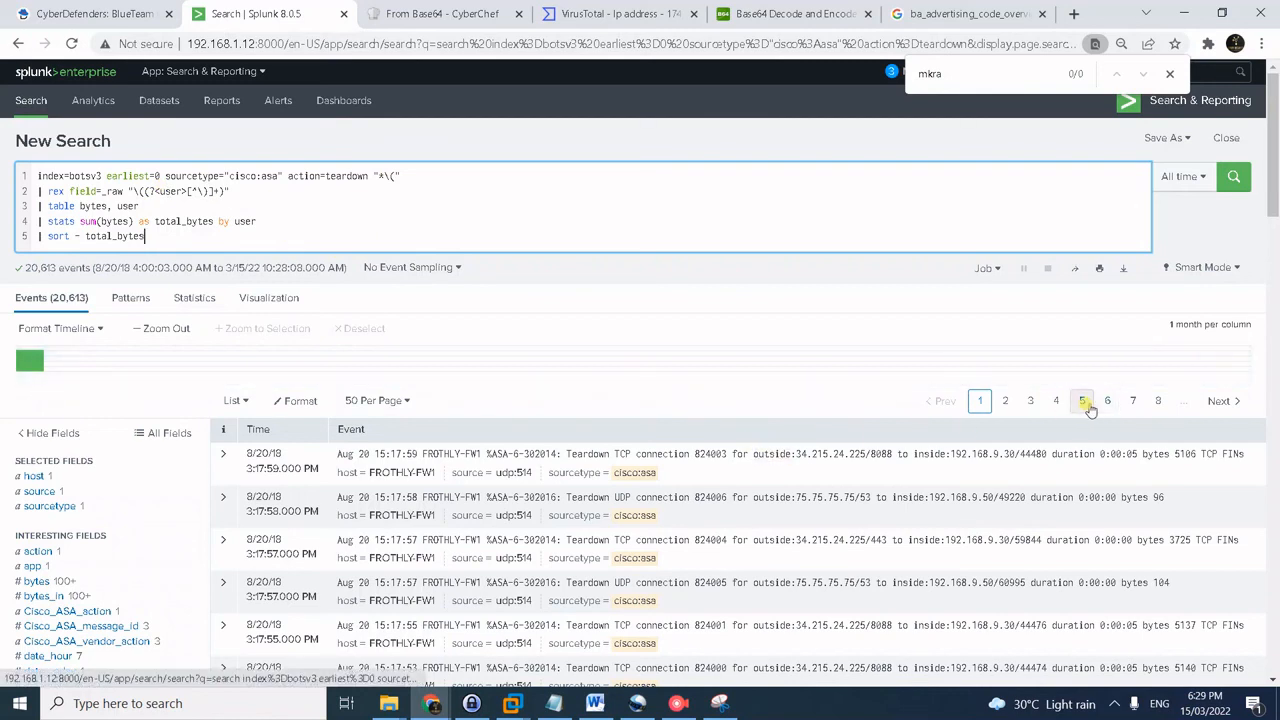
- Look through teardown events on pages 4 and 1 for user names in parentheses, and run the query totalling bytes per user
left_click(1056, 400)
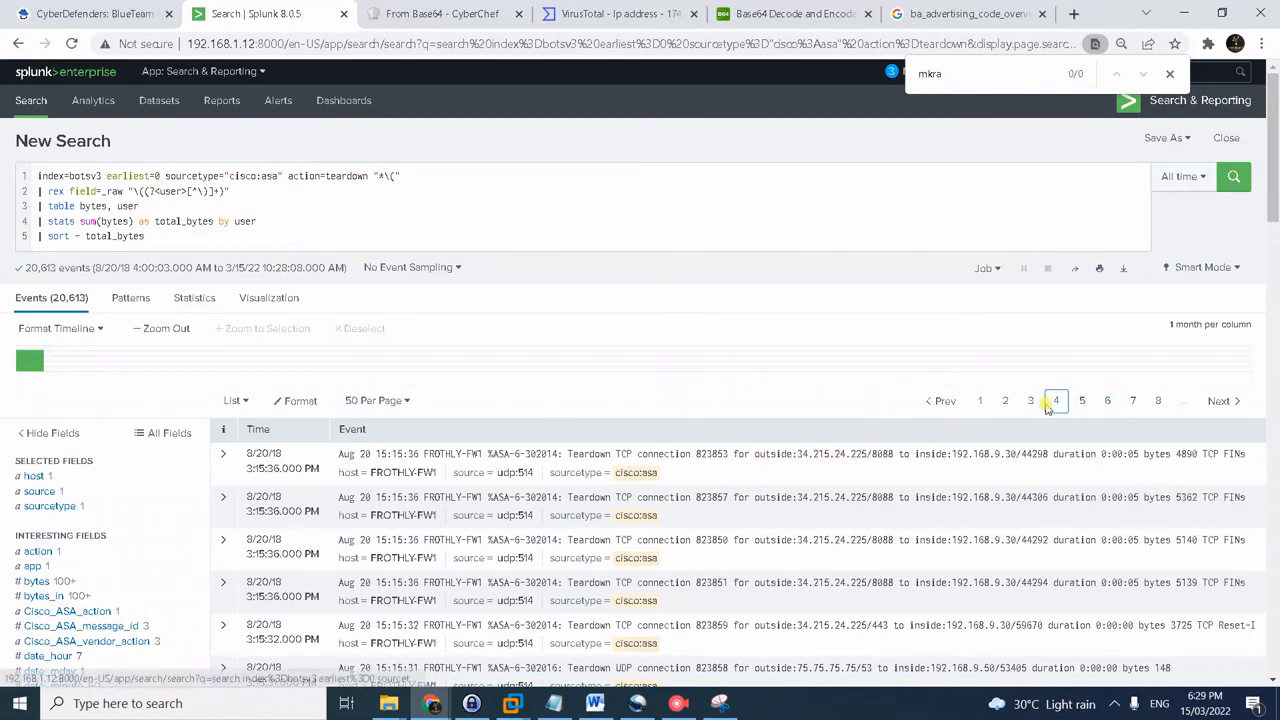
left_click(982, 402)
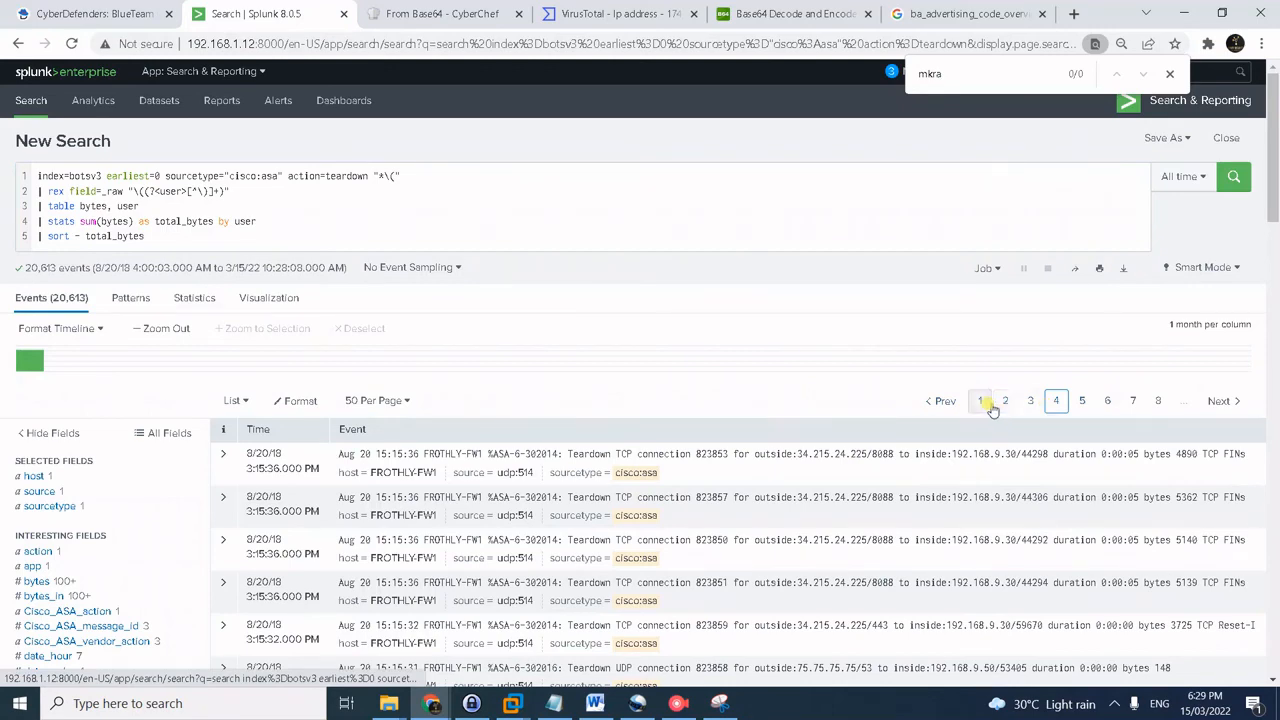
scroll(790, 515, "down", 3)
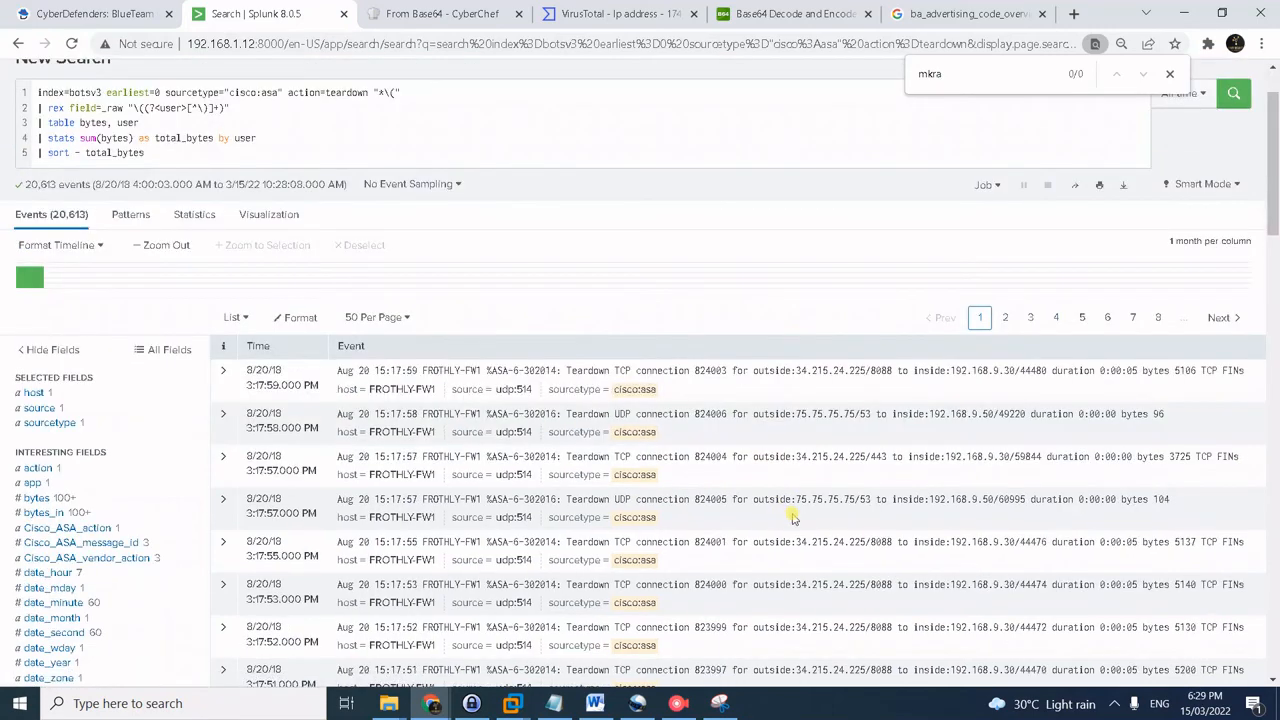
scroll(790, 517, "down", 10)
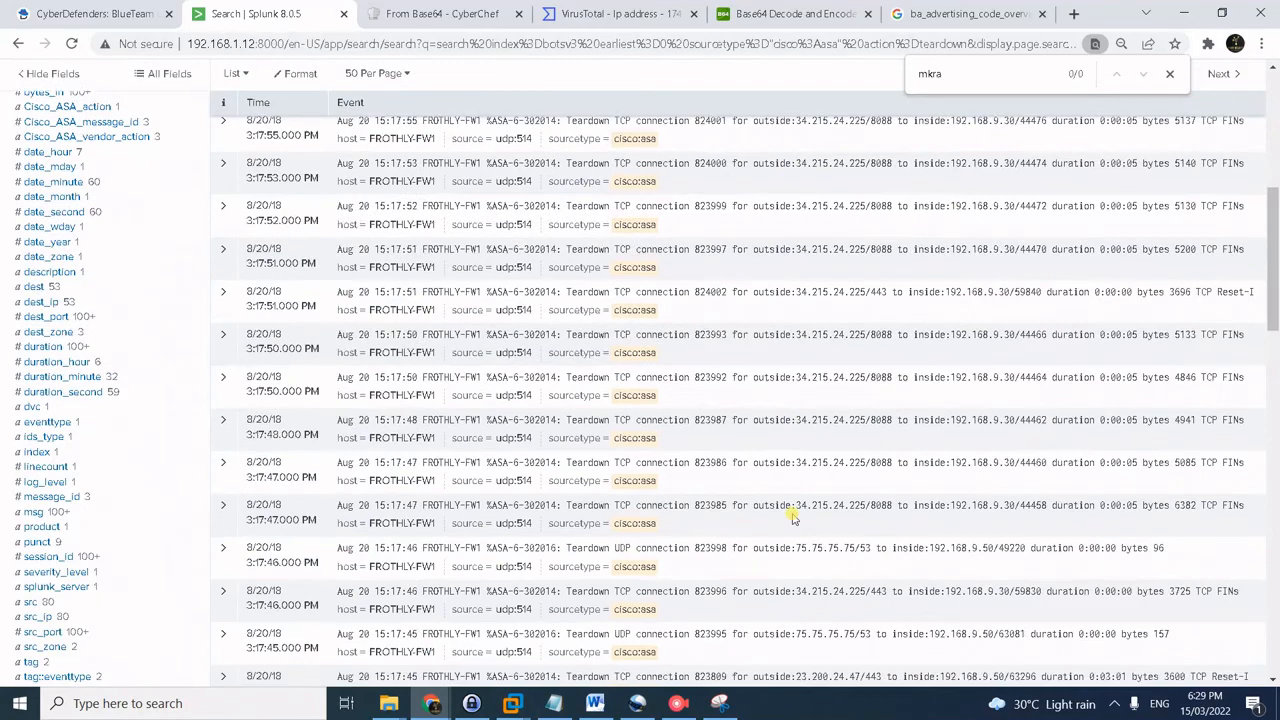
scroll(790, 517, "down", 3)
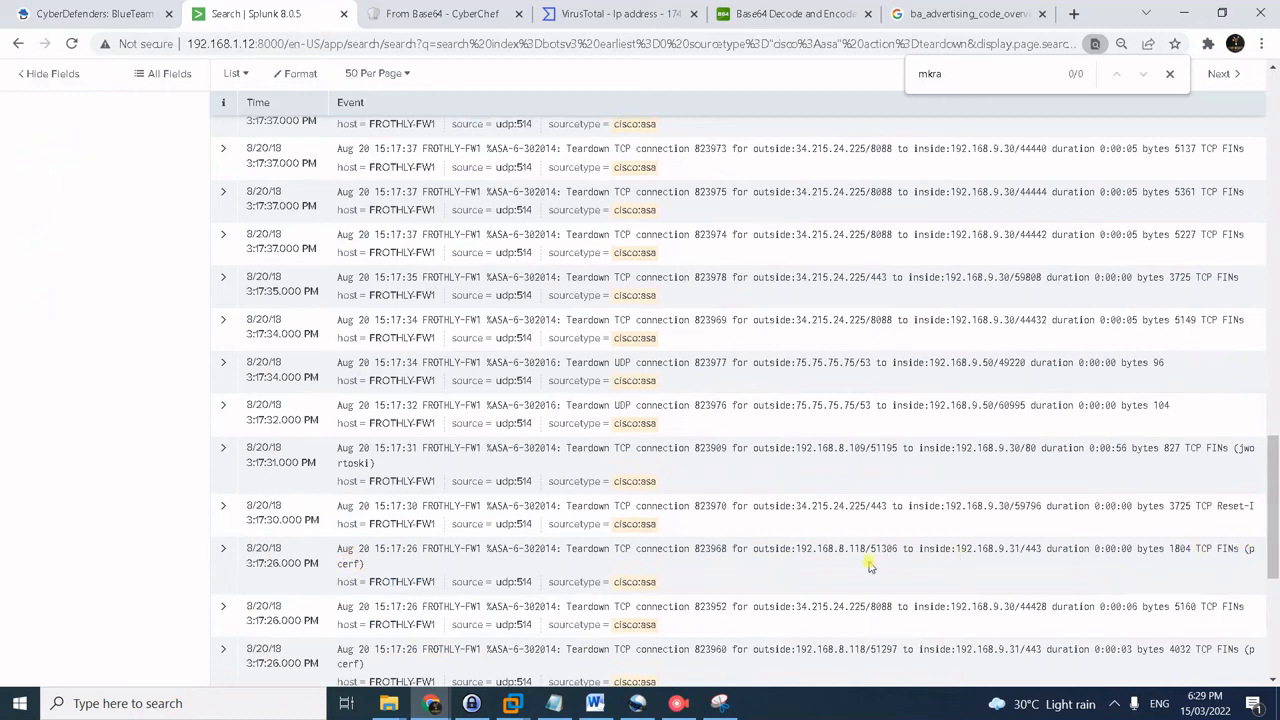
scroll(793, 565, "up", 10)
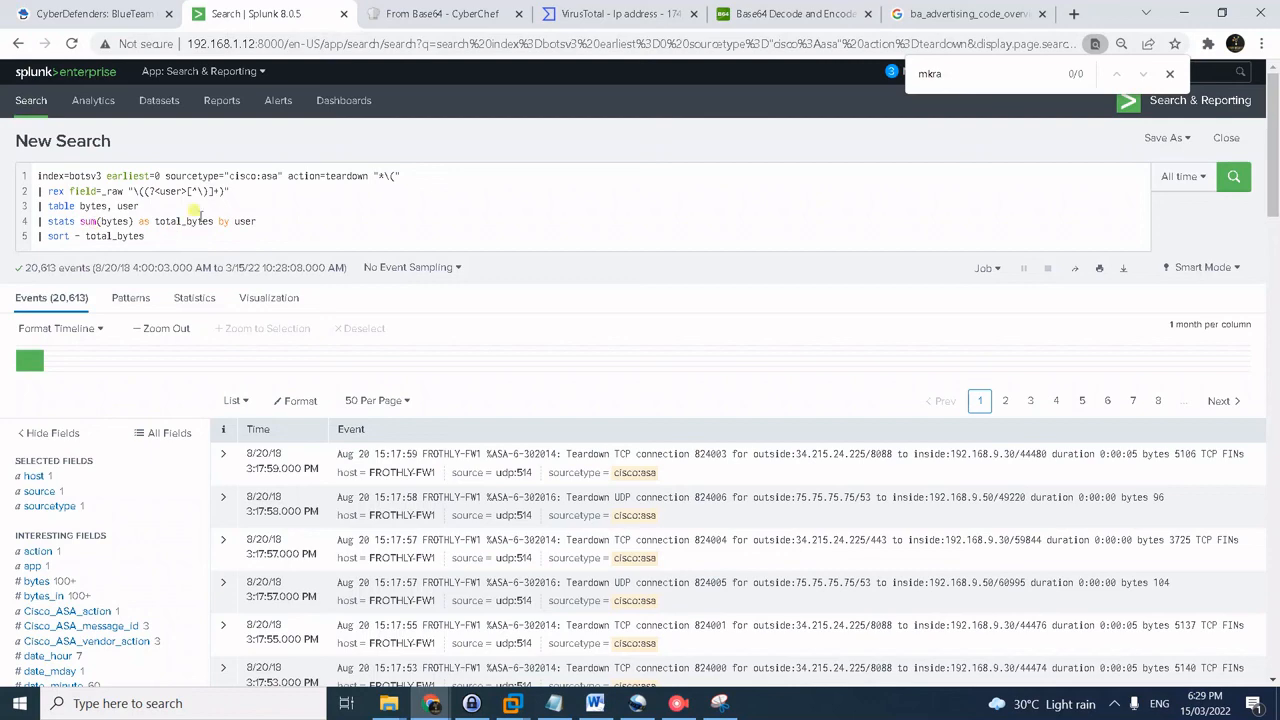
left_click(197, 243)
key("Return")
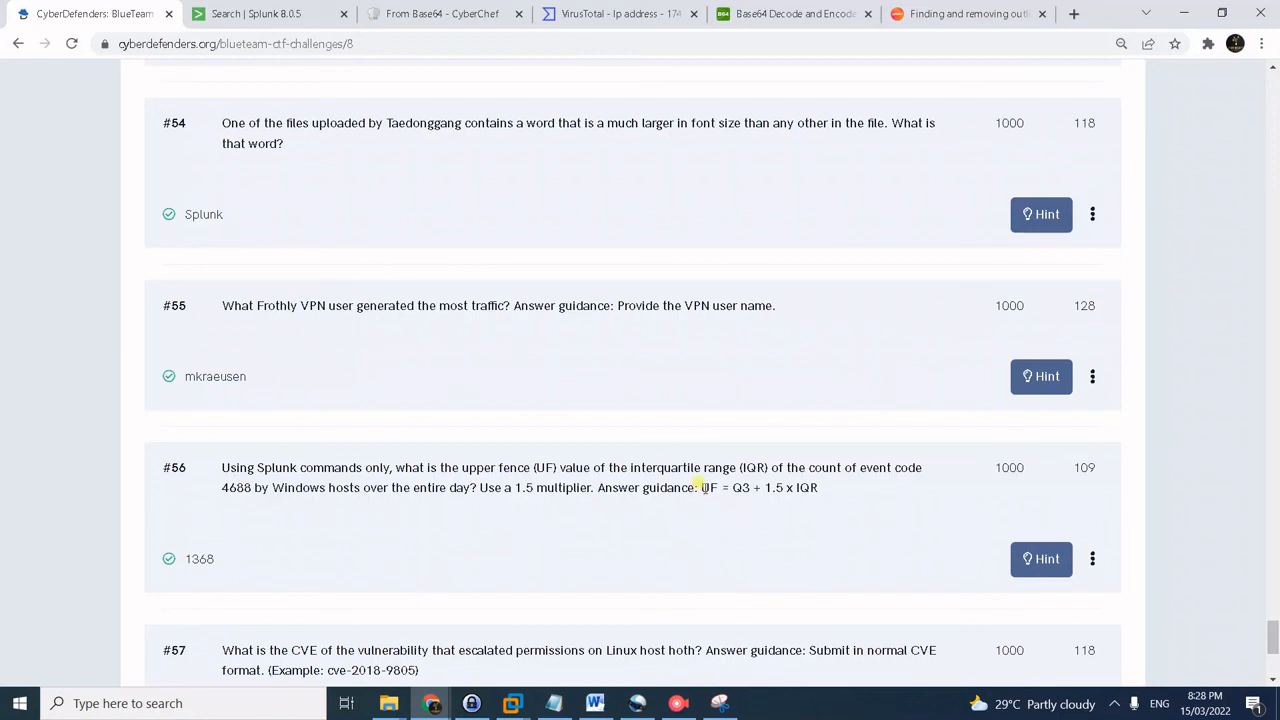
- Examine question 56 with its upper fence formula on the CyberDefenders page, and read its hints
left_click_drag(703, 487, 843, 488)
left_click(840, 493)
left_click(1050, 560)
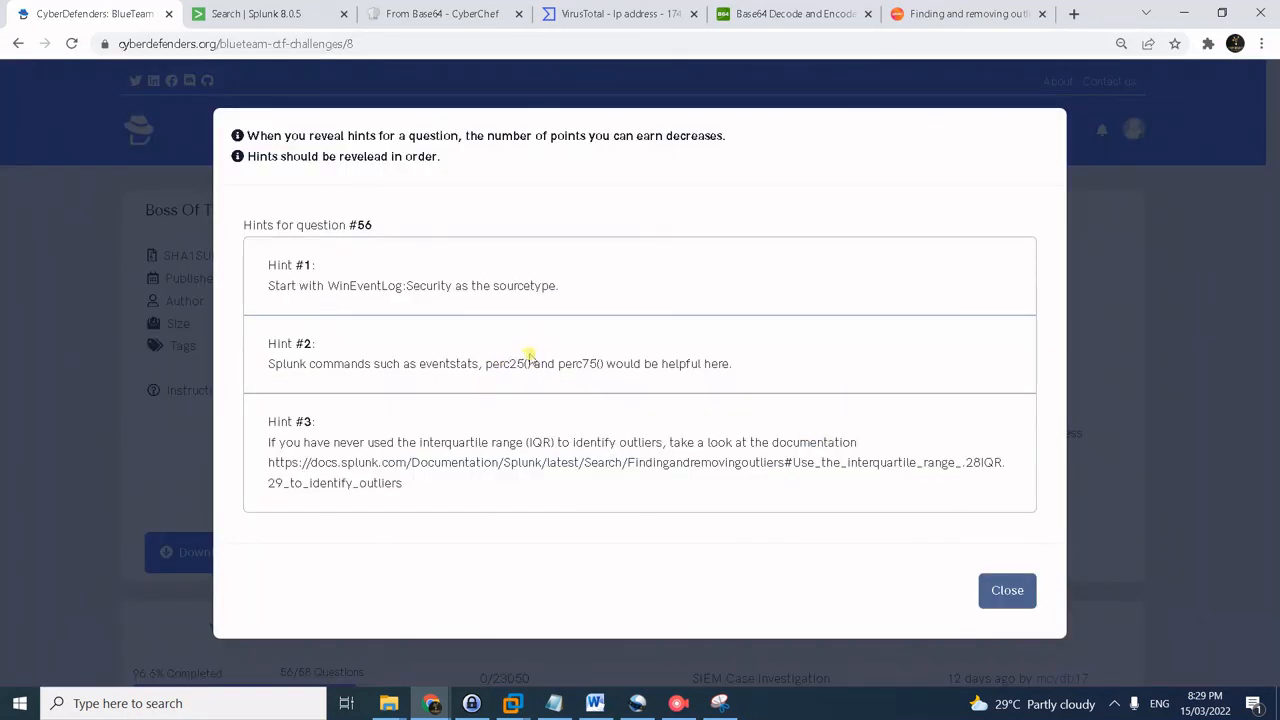
left_click(1007, 591)
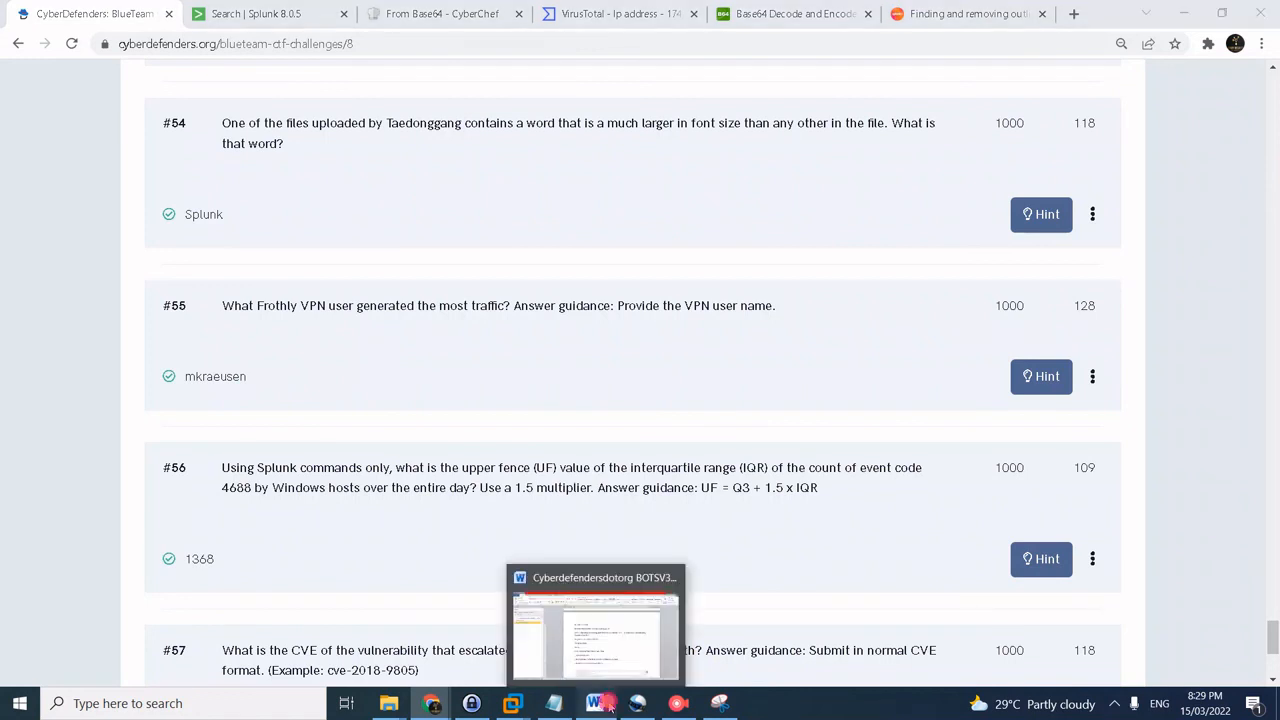
- Switch to the Word walkthrough, and examine the upper fence formula UF=perc75 + (perc75-perc25)*1.5 and its Splunk query
left_click(597, 703)
left_click(698, 431)
scroll(698, 431, "up", 2)
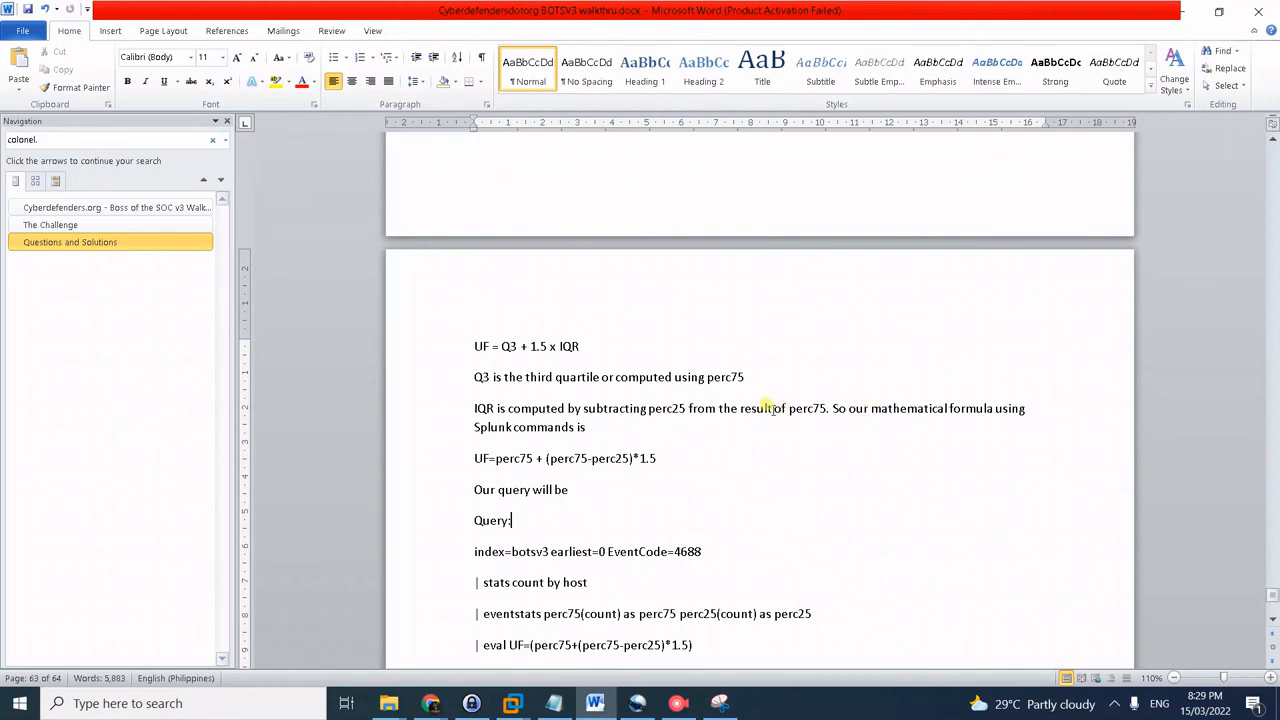
scroll(680, 408, "down", 1)
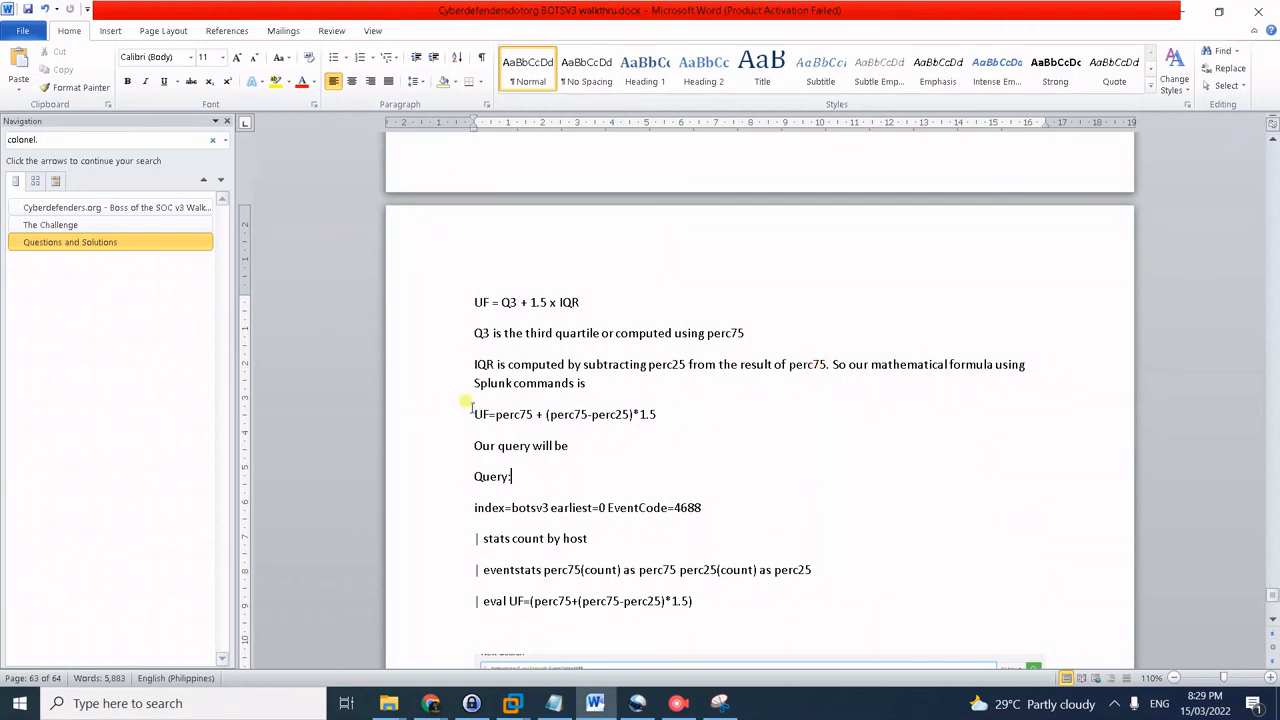
left_click_drag(473, 408, 694, 426)
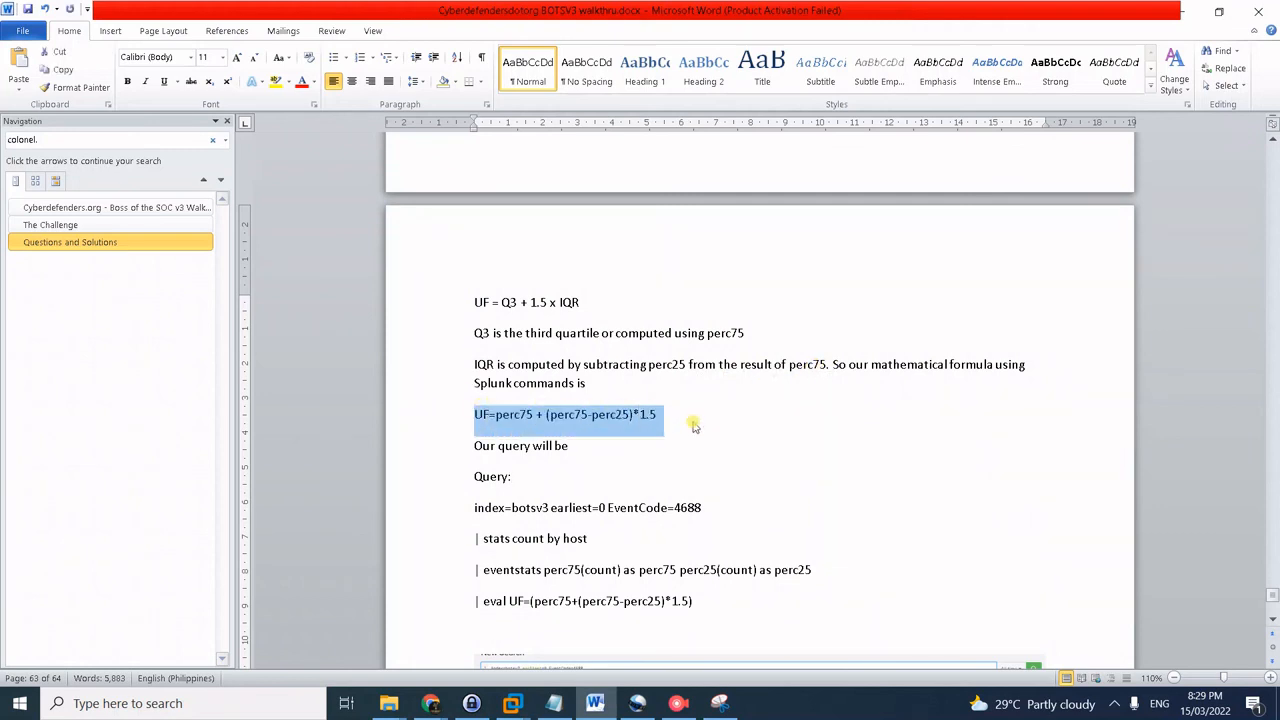
left_click(684, 418)
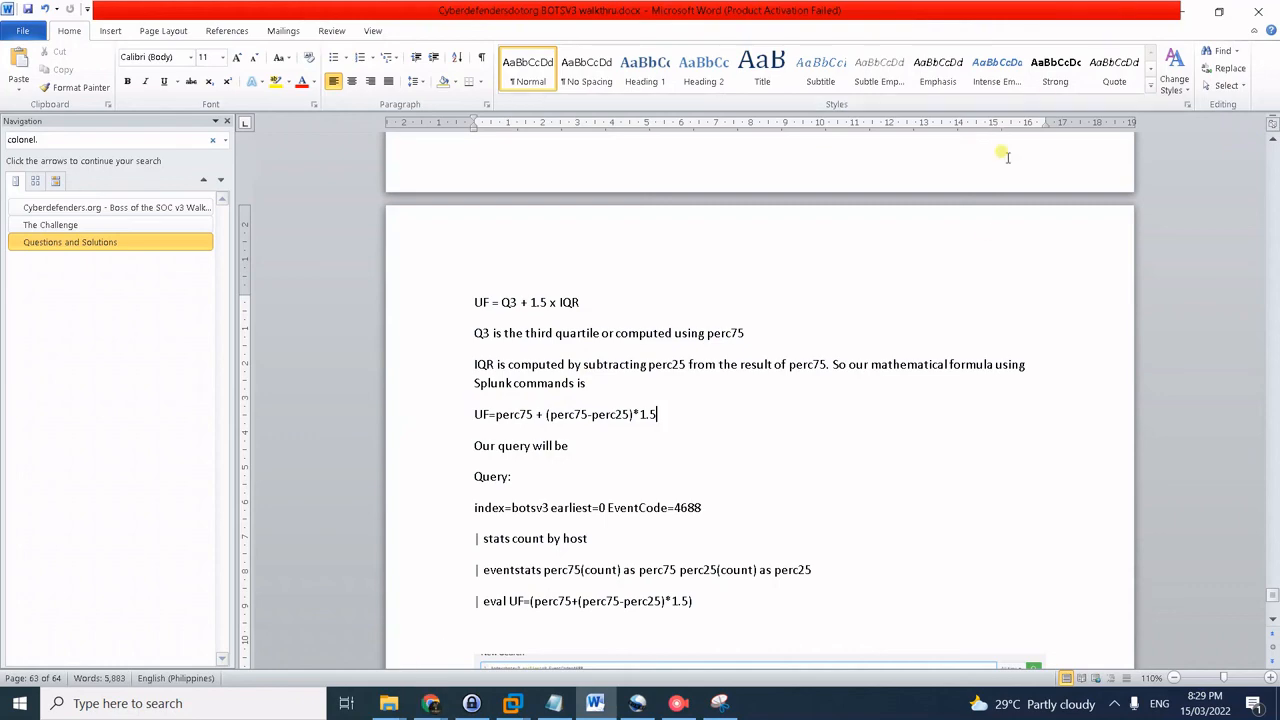
- Return to the browser, and check the Splunk results of the EventCode=4688 query that calculates UF per host
key("alt+Tab")
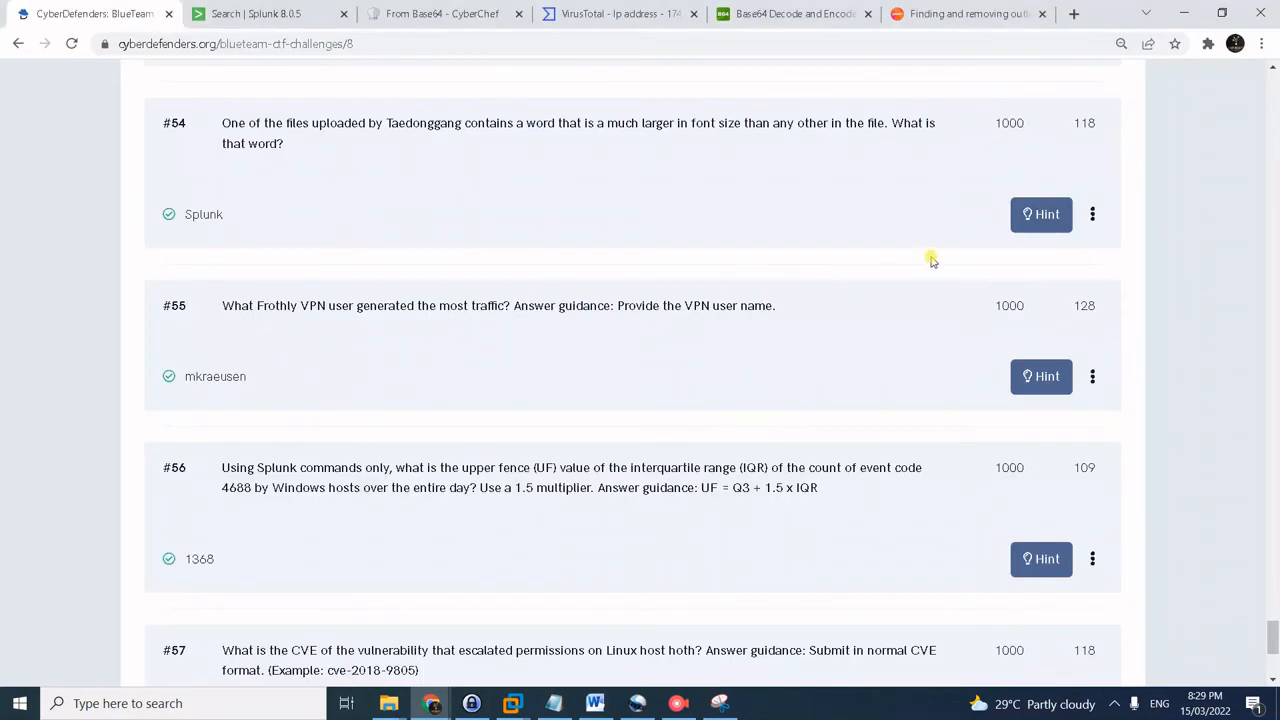
left_click(286, 22)
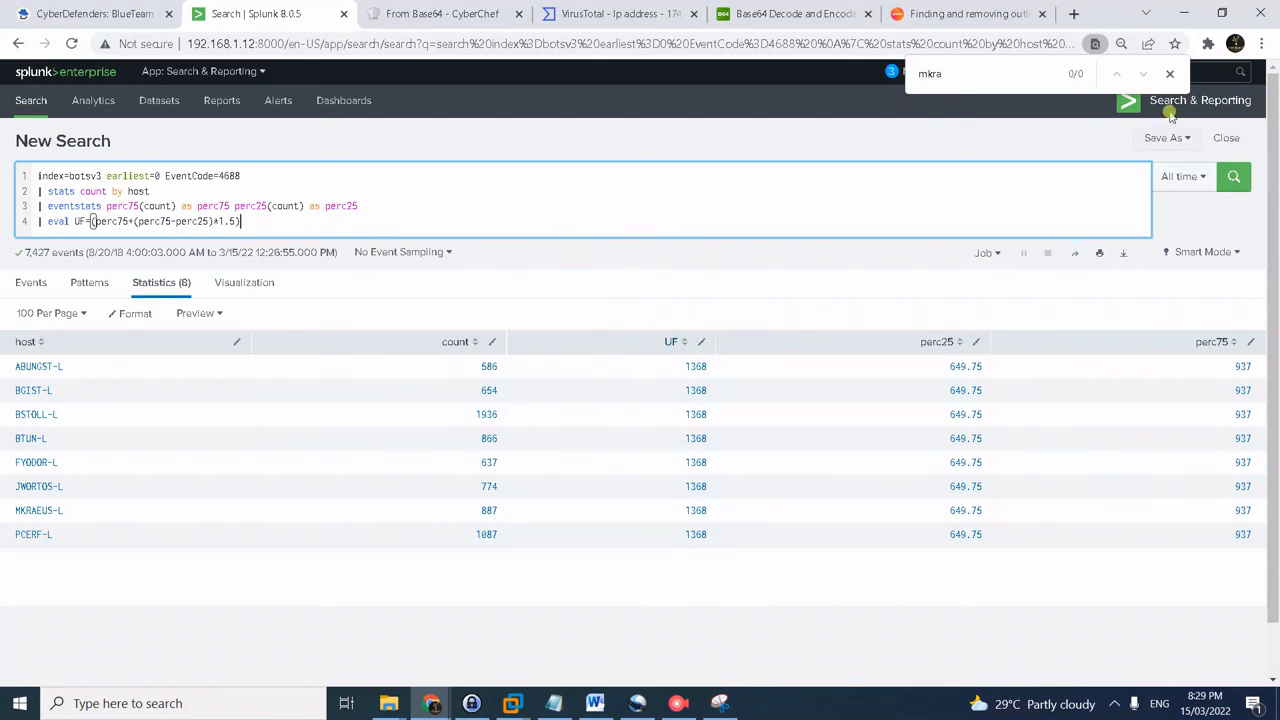
left_click(1119, 183)
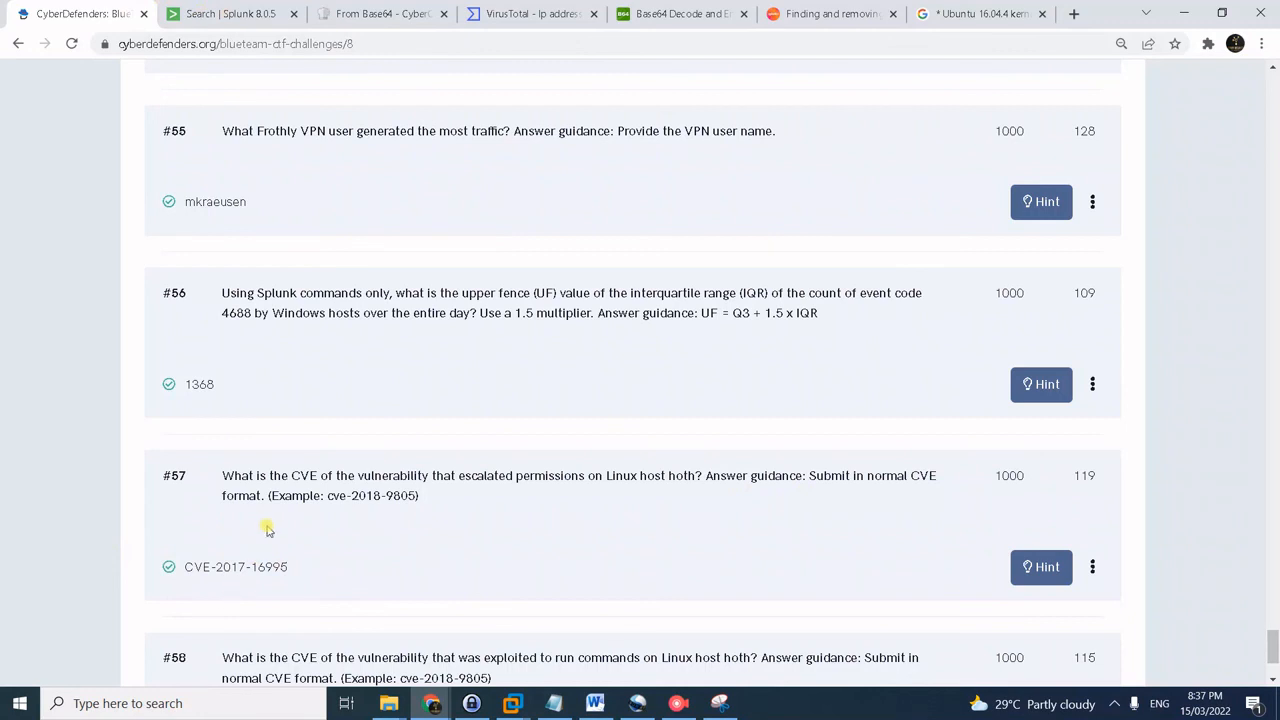
- Review the Splunk results for the /tmp file names from the beginning of the Process_Command_Line column
left_click(198, 8)
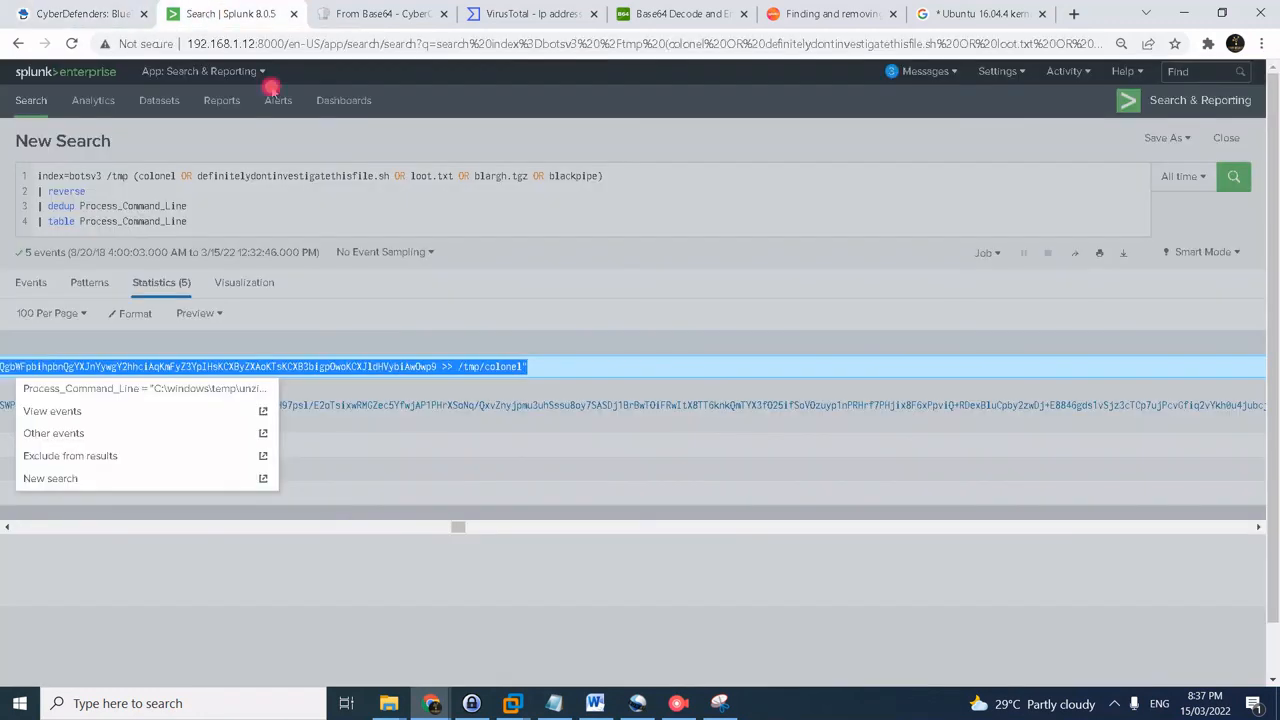
left_click(309, 211)
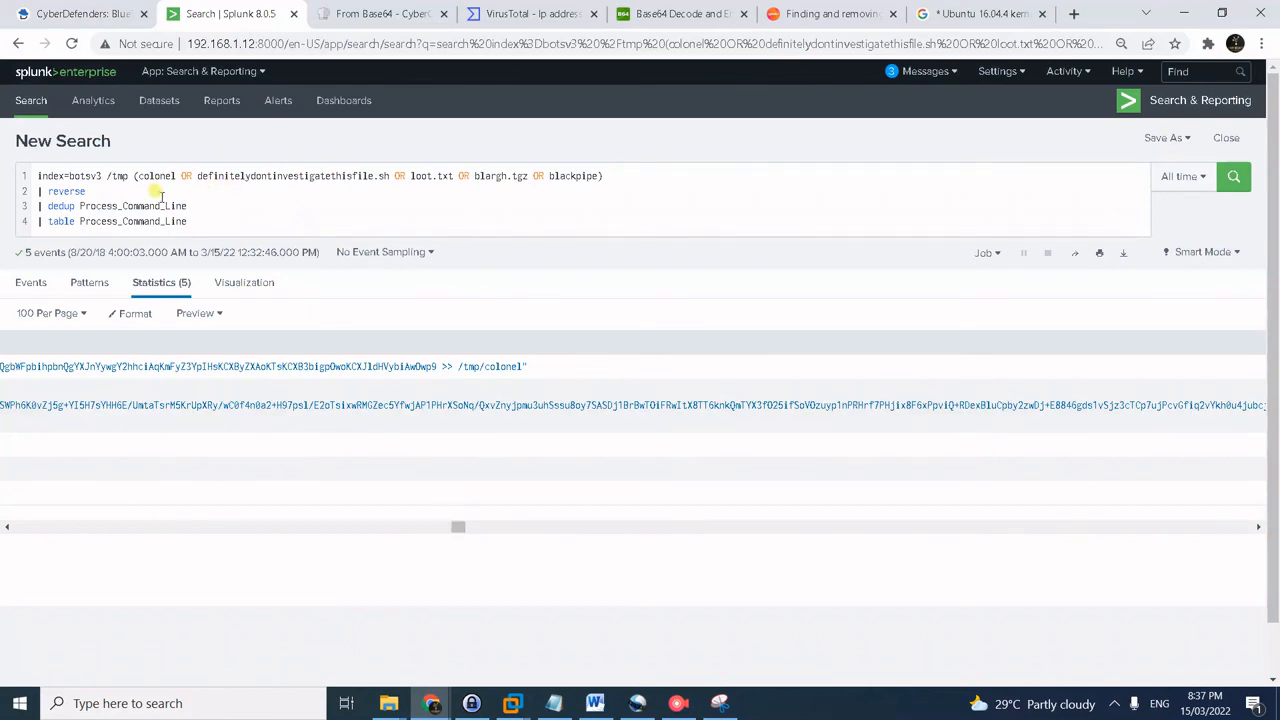
left_click_drag(455, 530, 8, 518)
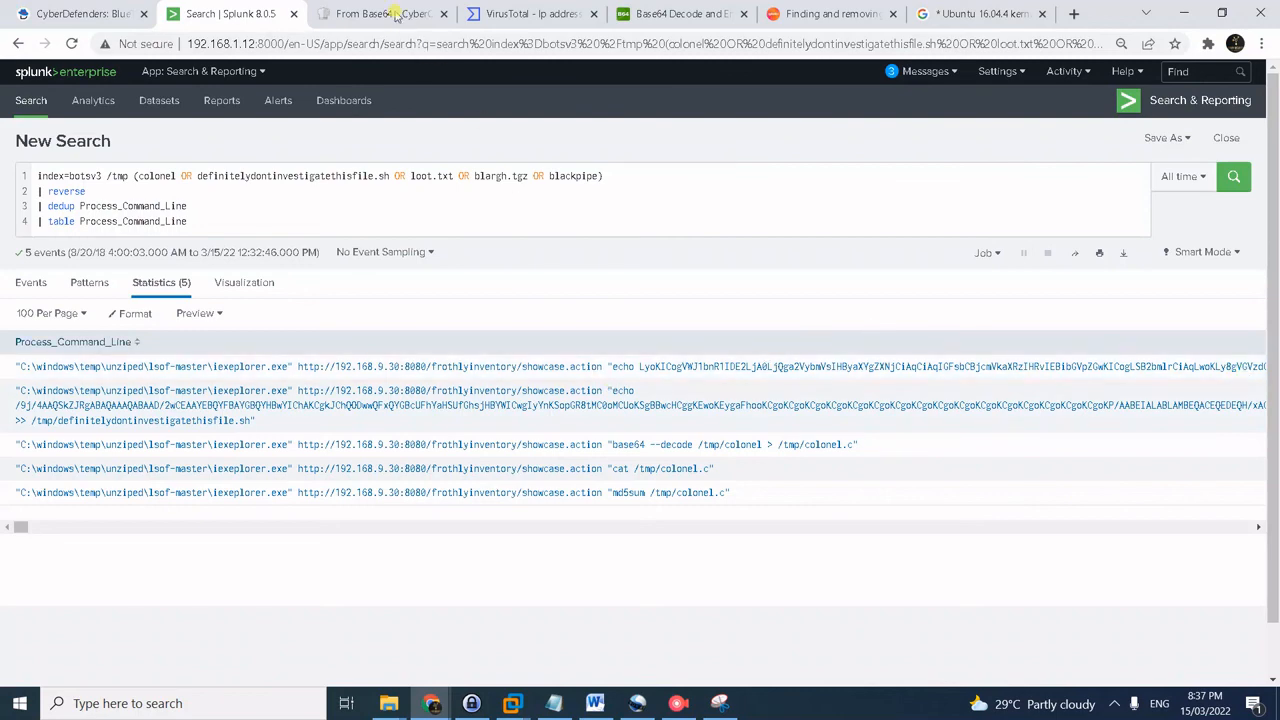
- Check the decoded source code in CyberChef, and highlight the CVE number in Google's first result for "* Ubuntu 16.04.4 kernel priv esc cve"
left_click(395, 14)
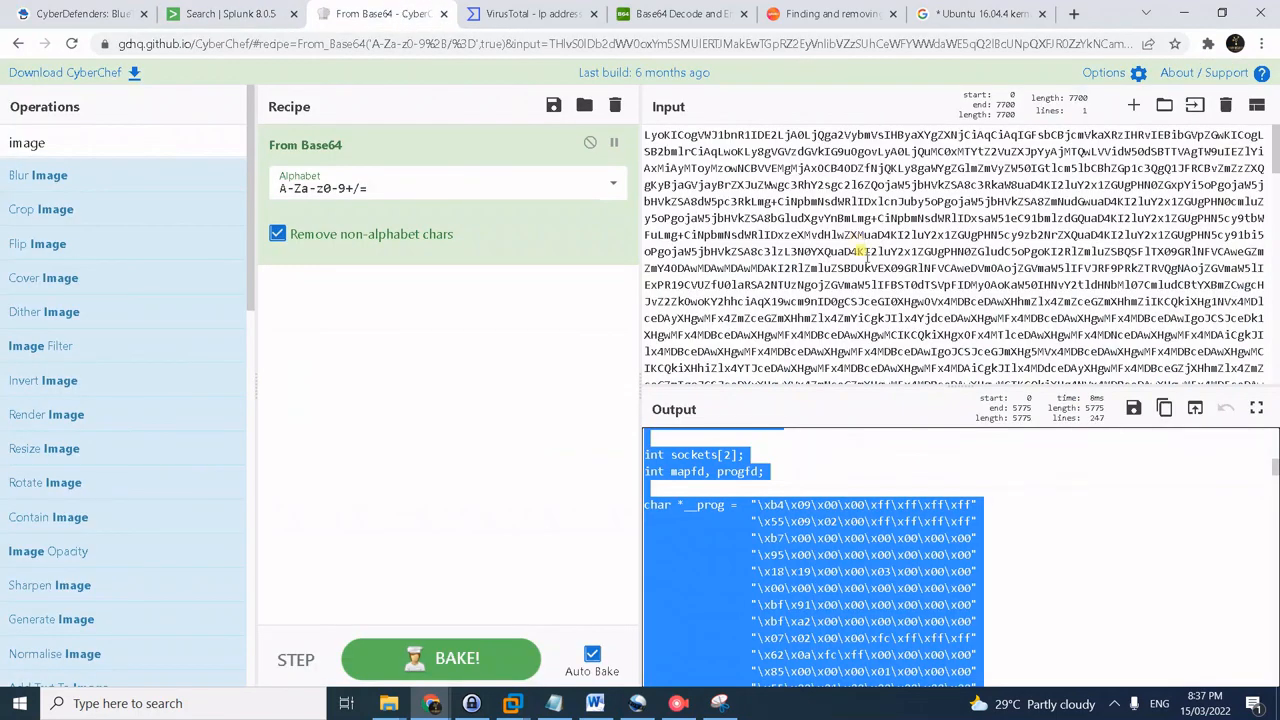
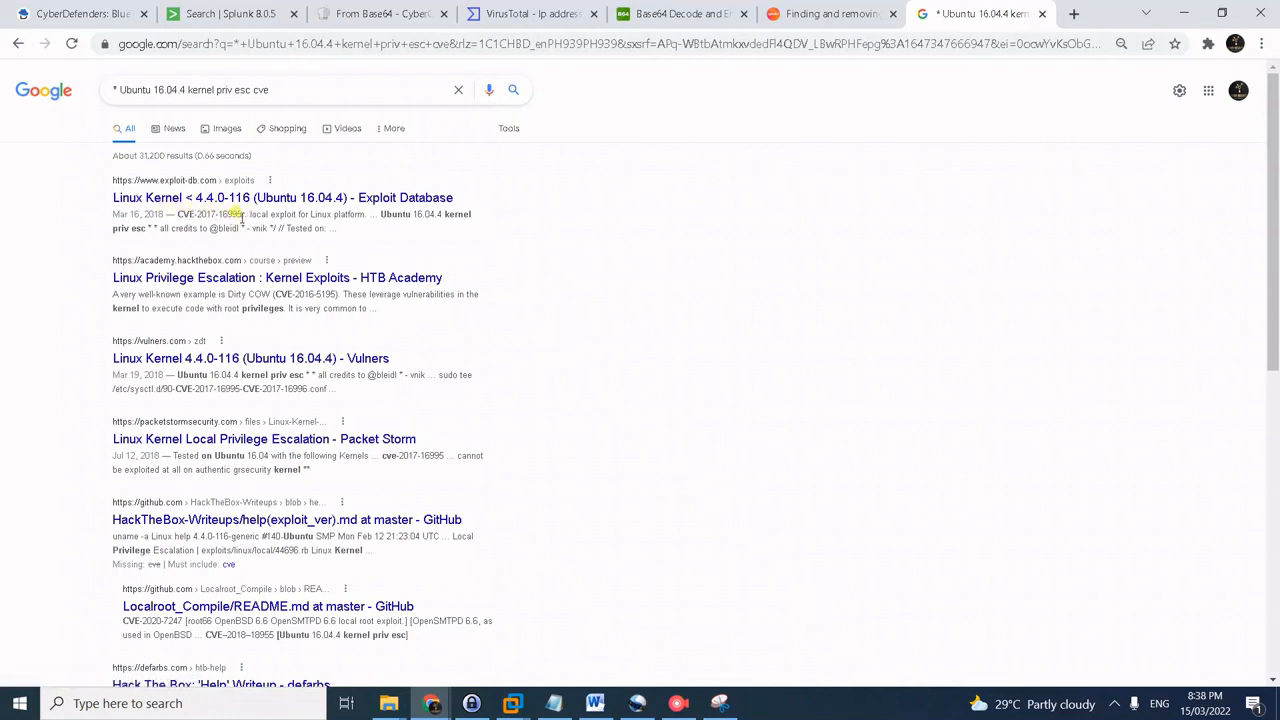
left_click_drag(176, 213, 245, 210)
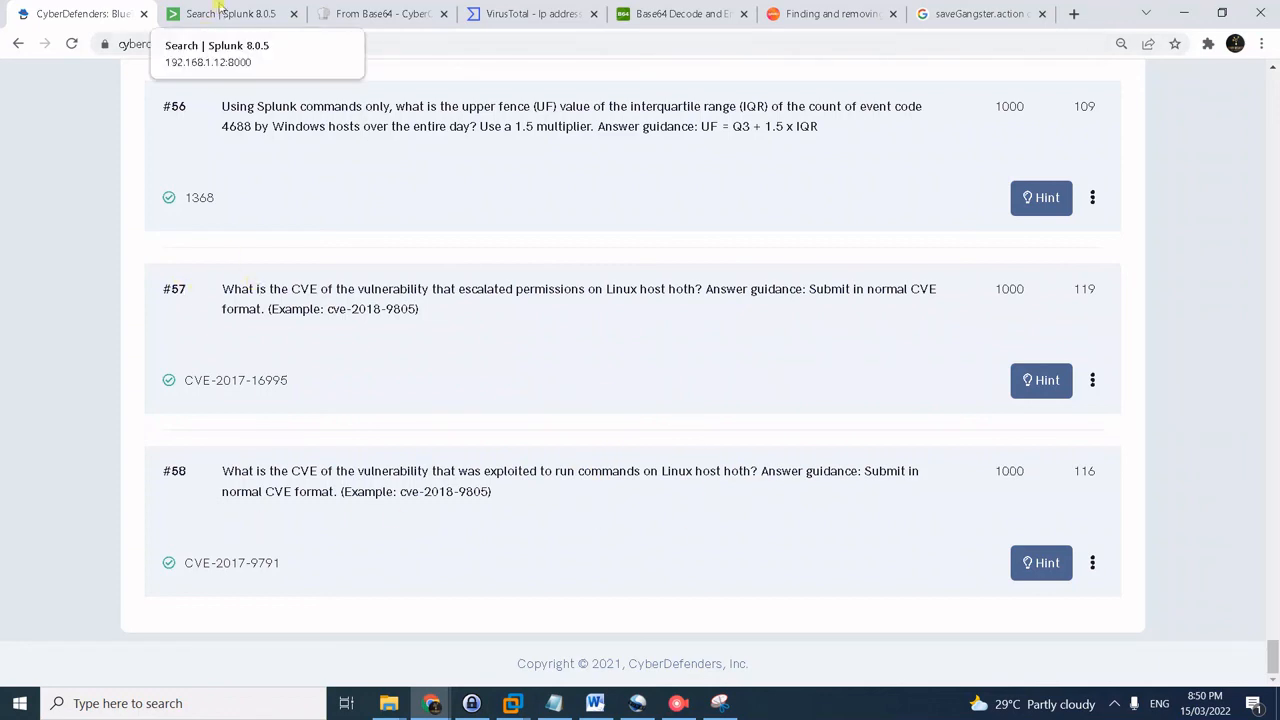
- Read the hints for question 58, and examine the Splunk search on host=hoth sourcetype="stream:http"
left_click(1017, 575)
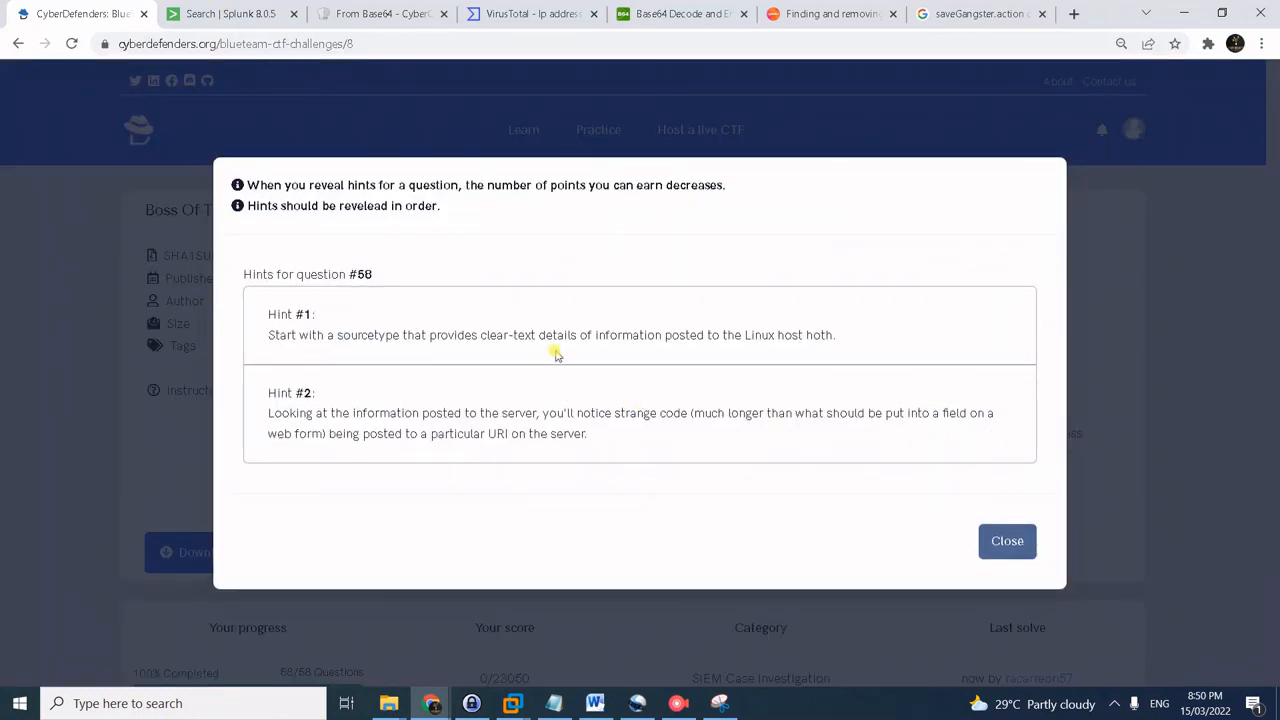
left_click(1005, 541)
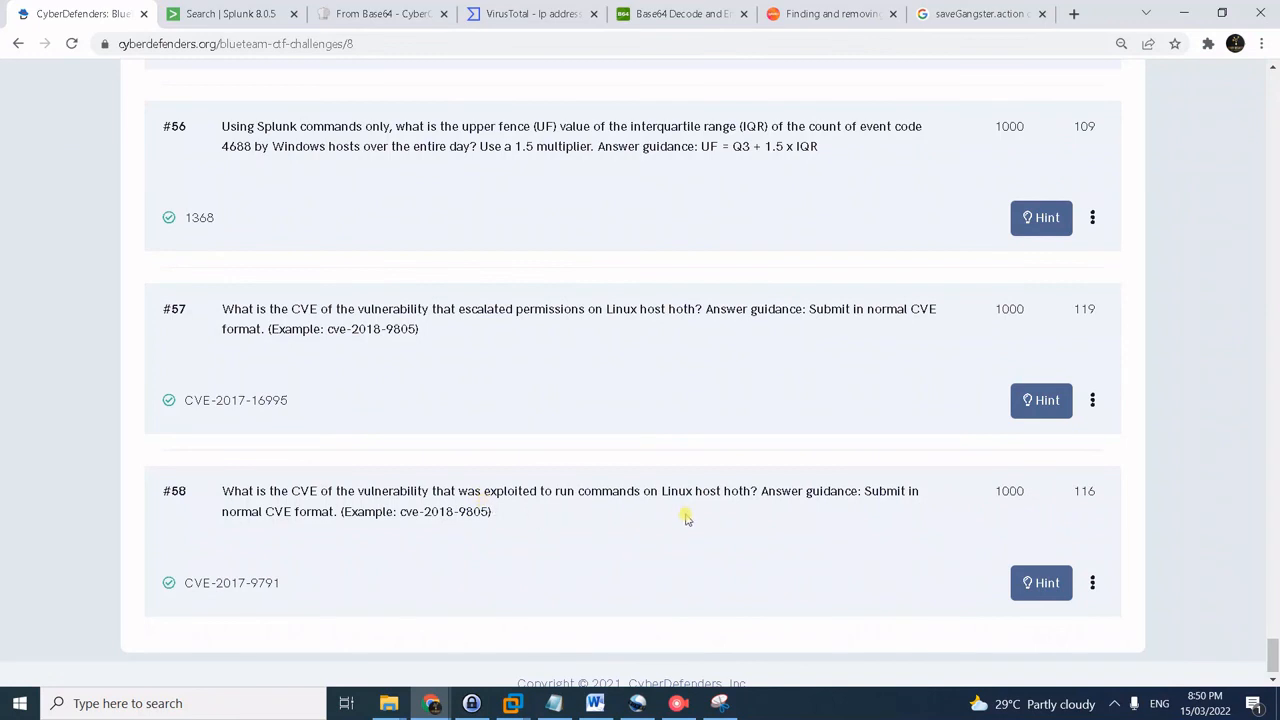
left_click(232, 6)
scroll(537, 280, "up", 5)
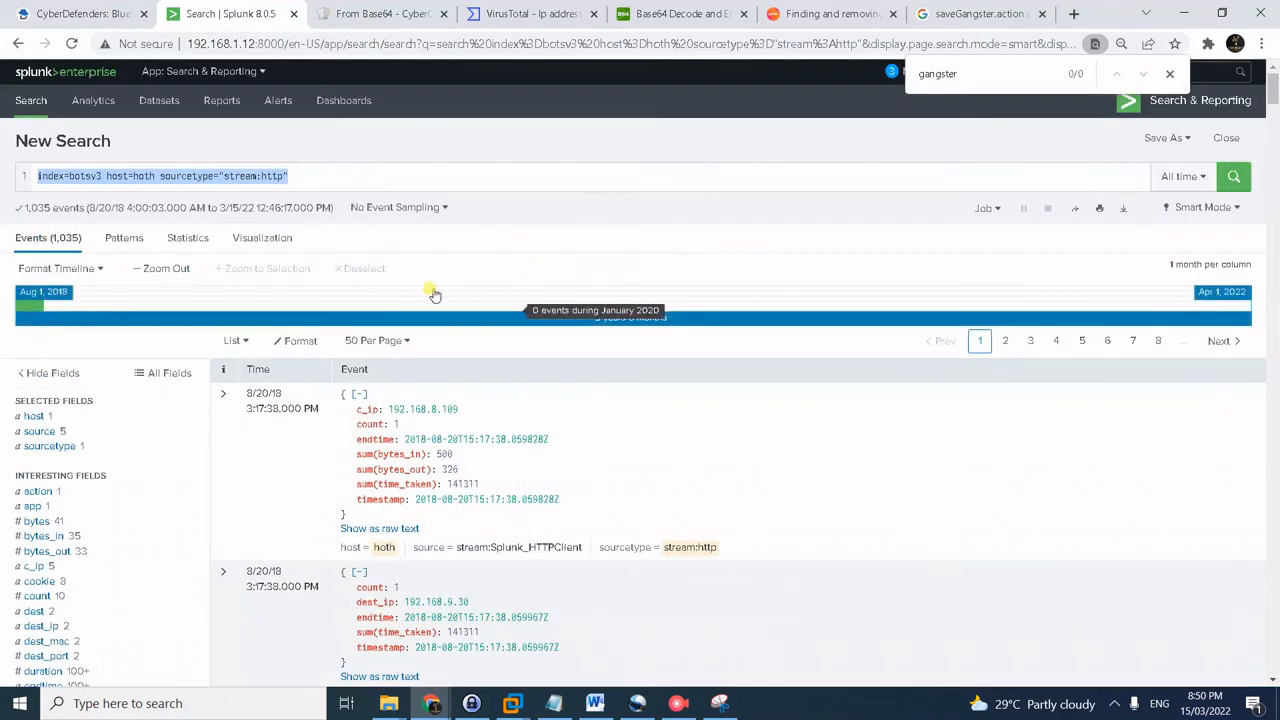
left_click(224, 175)
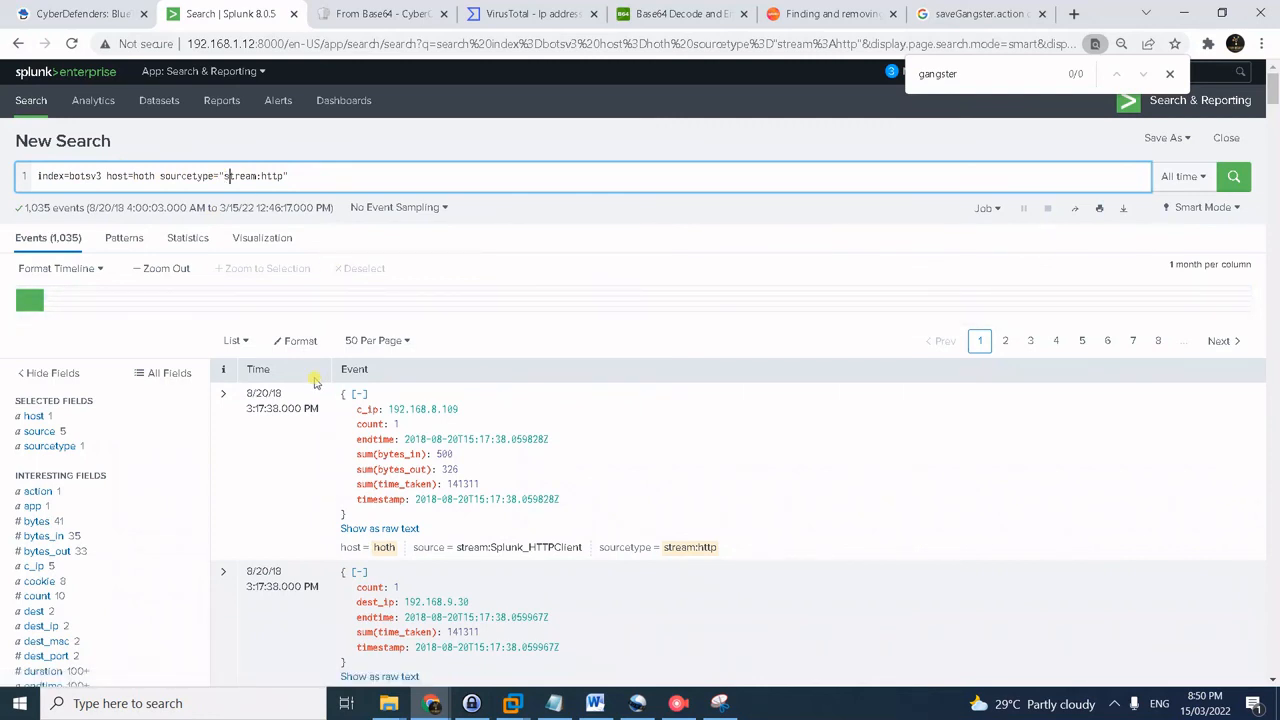
- Show the top values of the uri_path field for the stream:http events
scroll(60, 555, "down", 10)
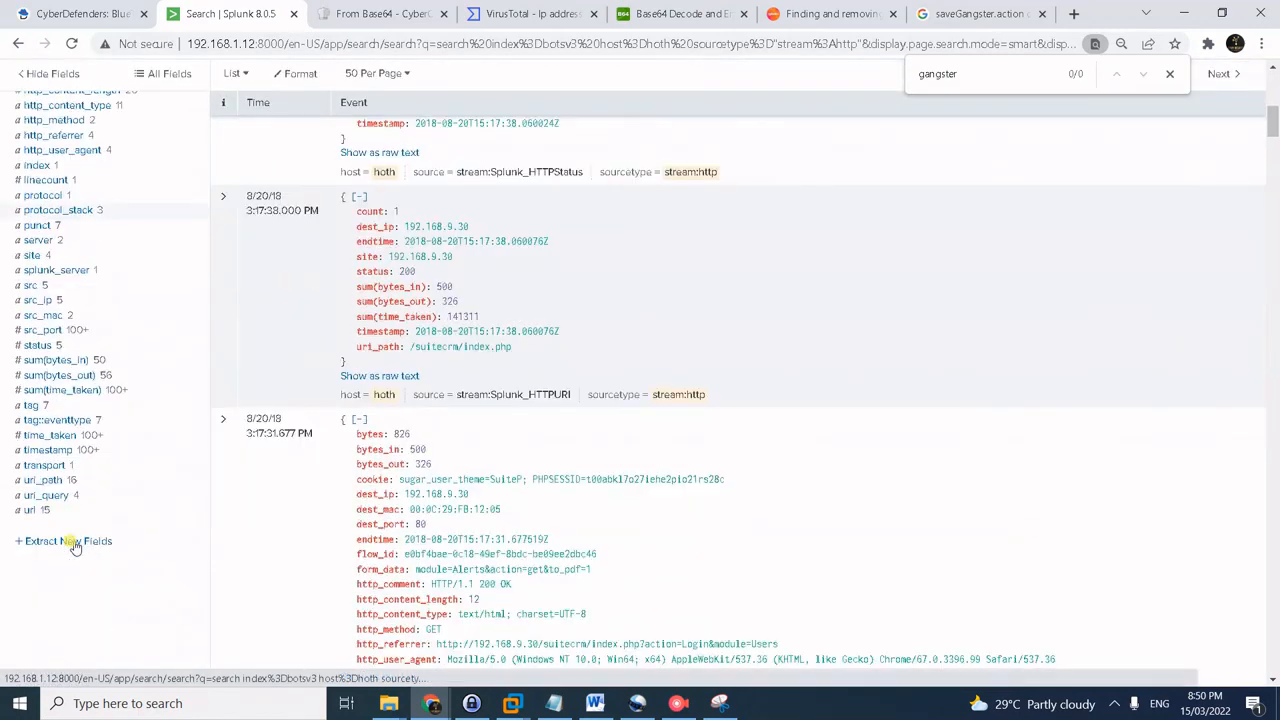
left_click(45, 481)
scroll(405, 430, "down", 2)
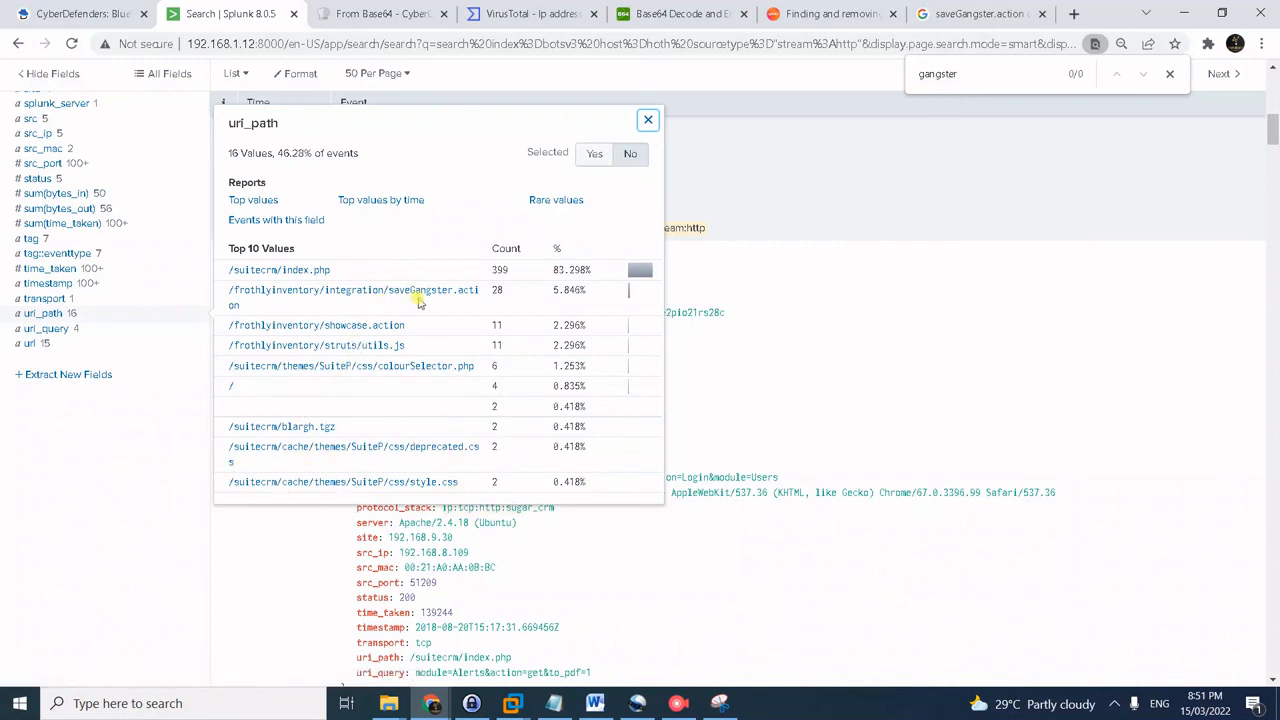
- Highlight the CVE number in Google's first result for "saveGangster.action cve", and return to the challenge questions
left_click(980, 16)
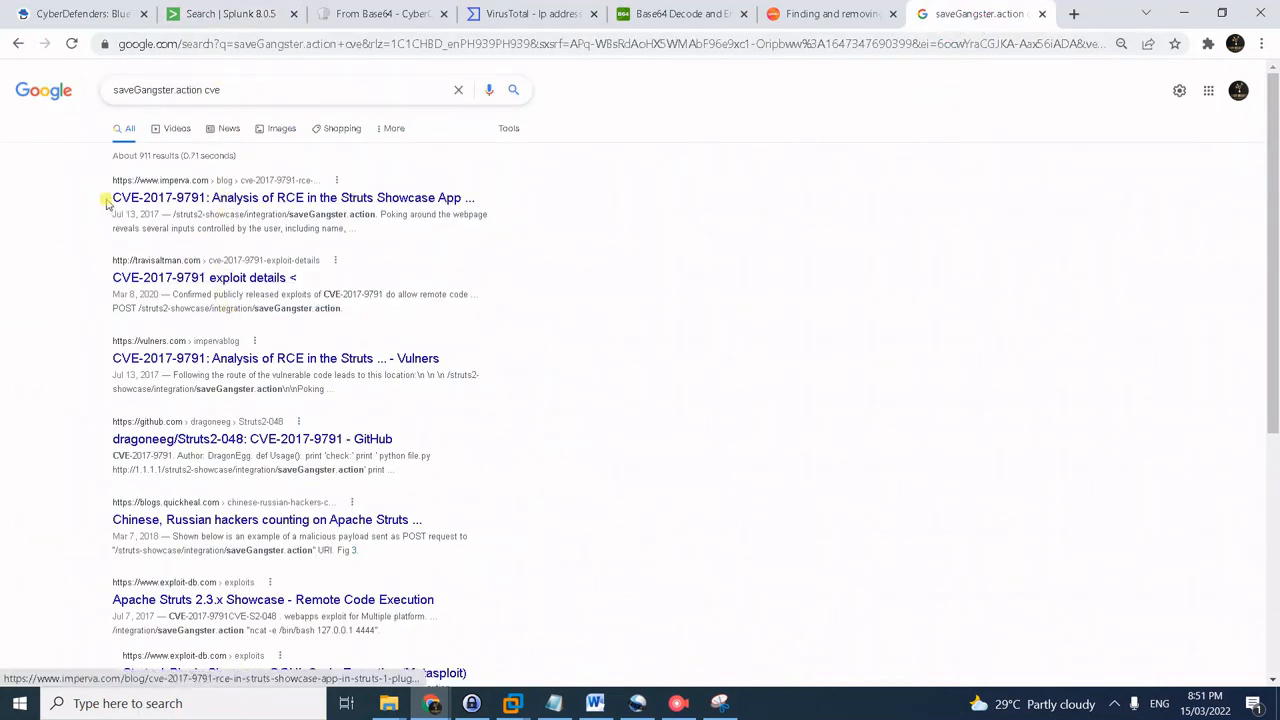
left_click_drag(106, 200, 200, 191)
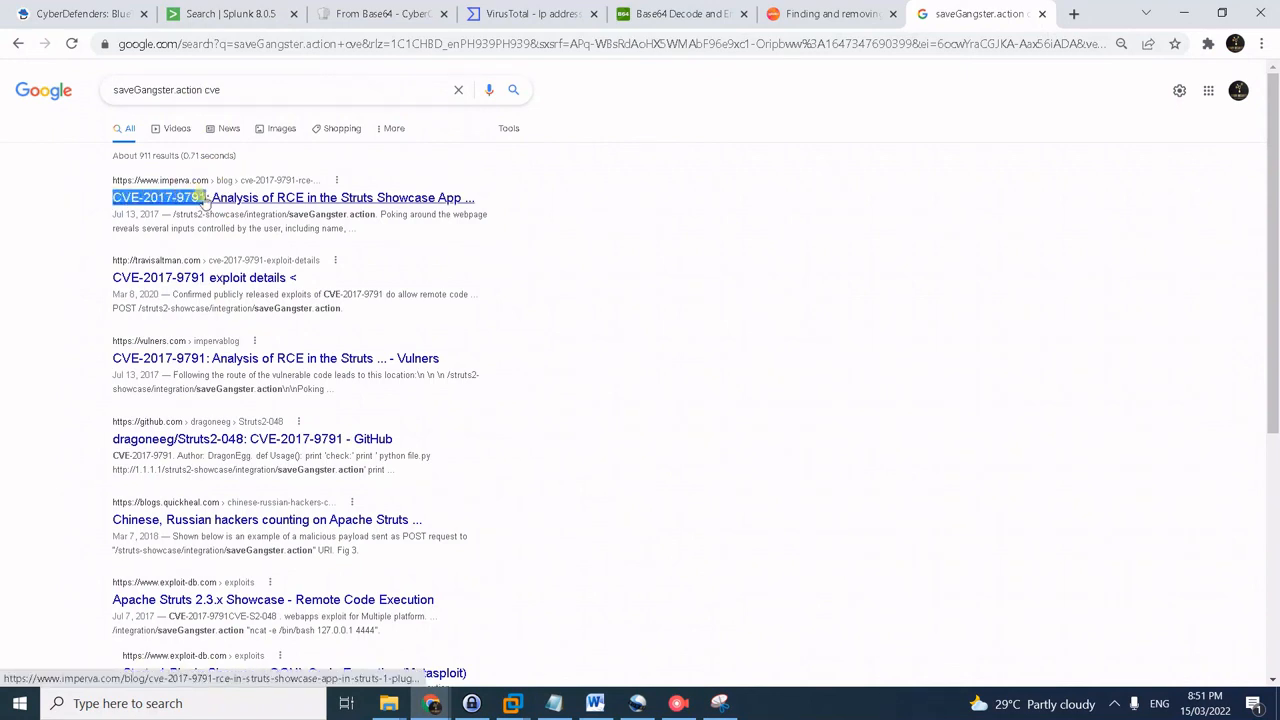
left_click(450, 228)
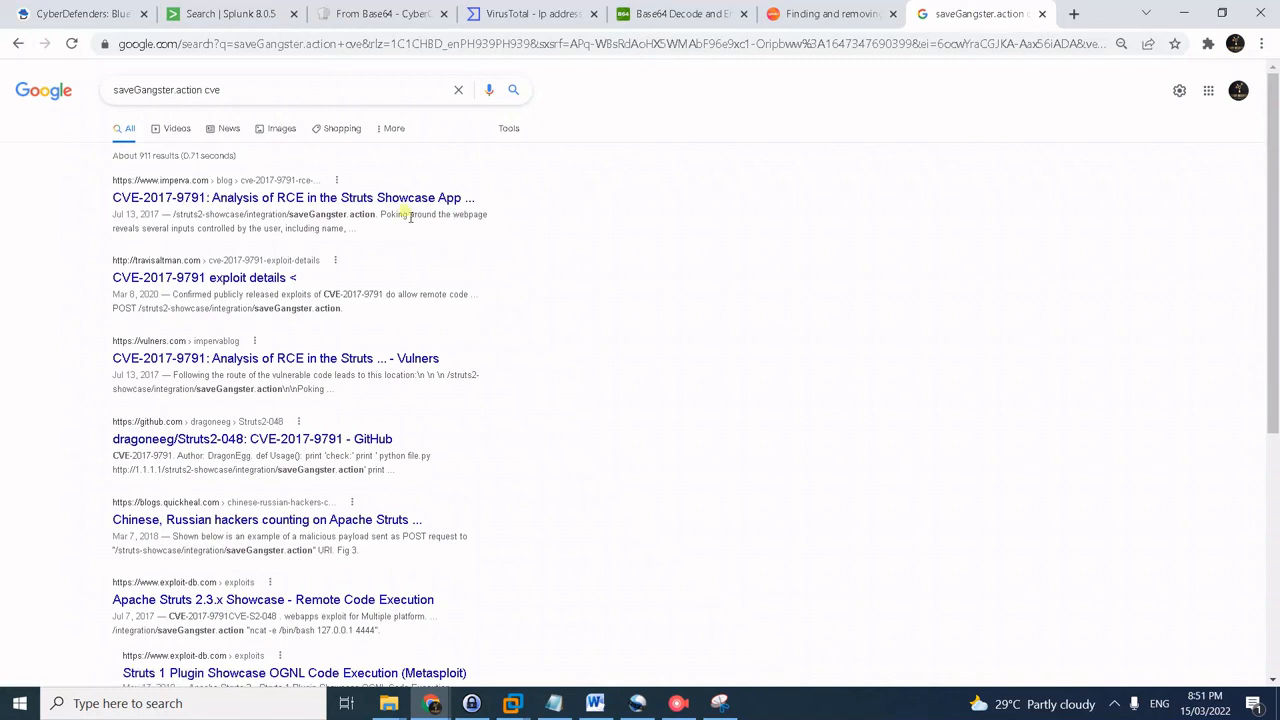
left_click(56, 10)
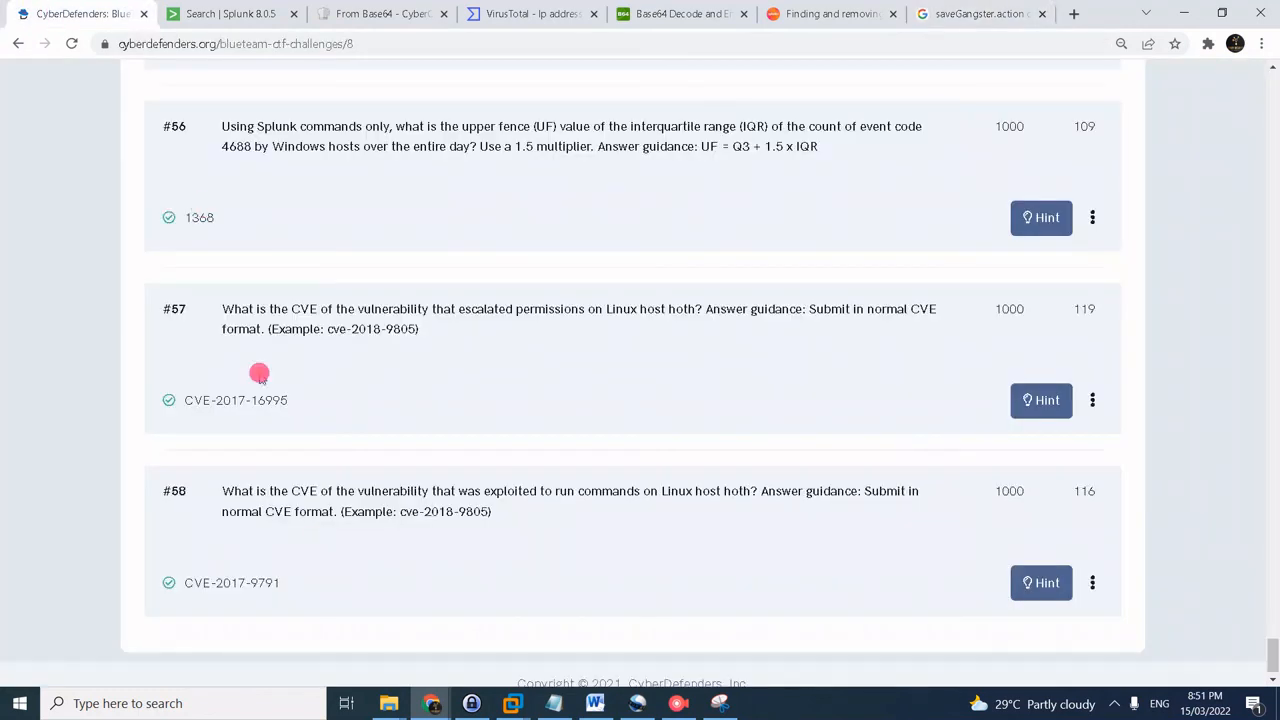